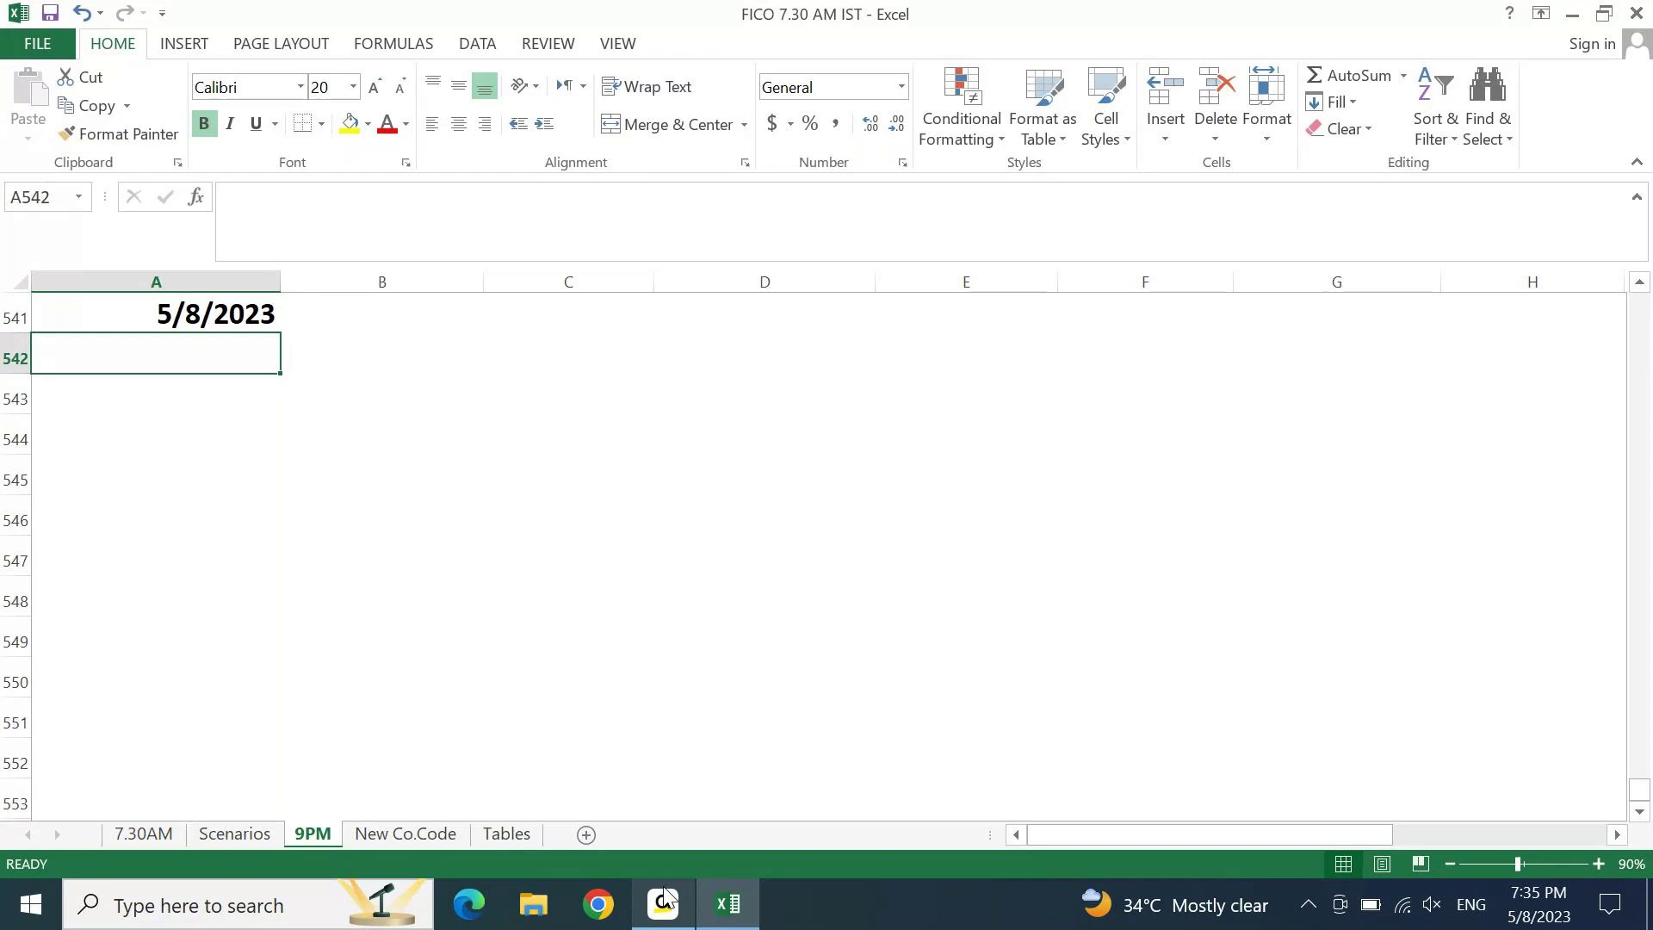
Step: Enter the heading "Prior Year Acquisitions" in A542 and fill cells A542 to B542 with light gold
type("ear Acquisitions")
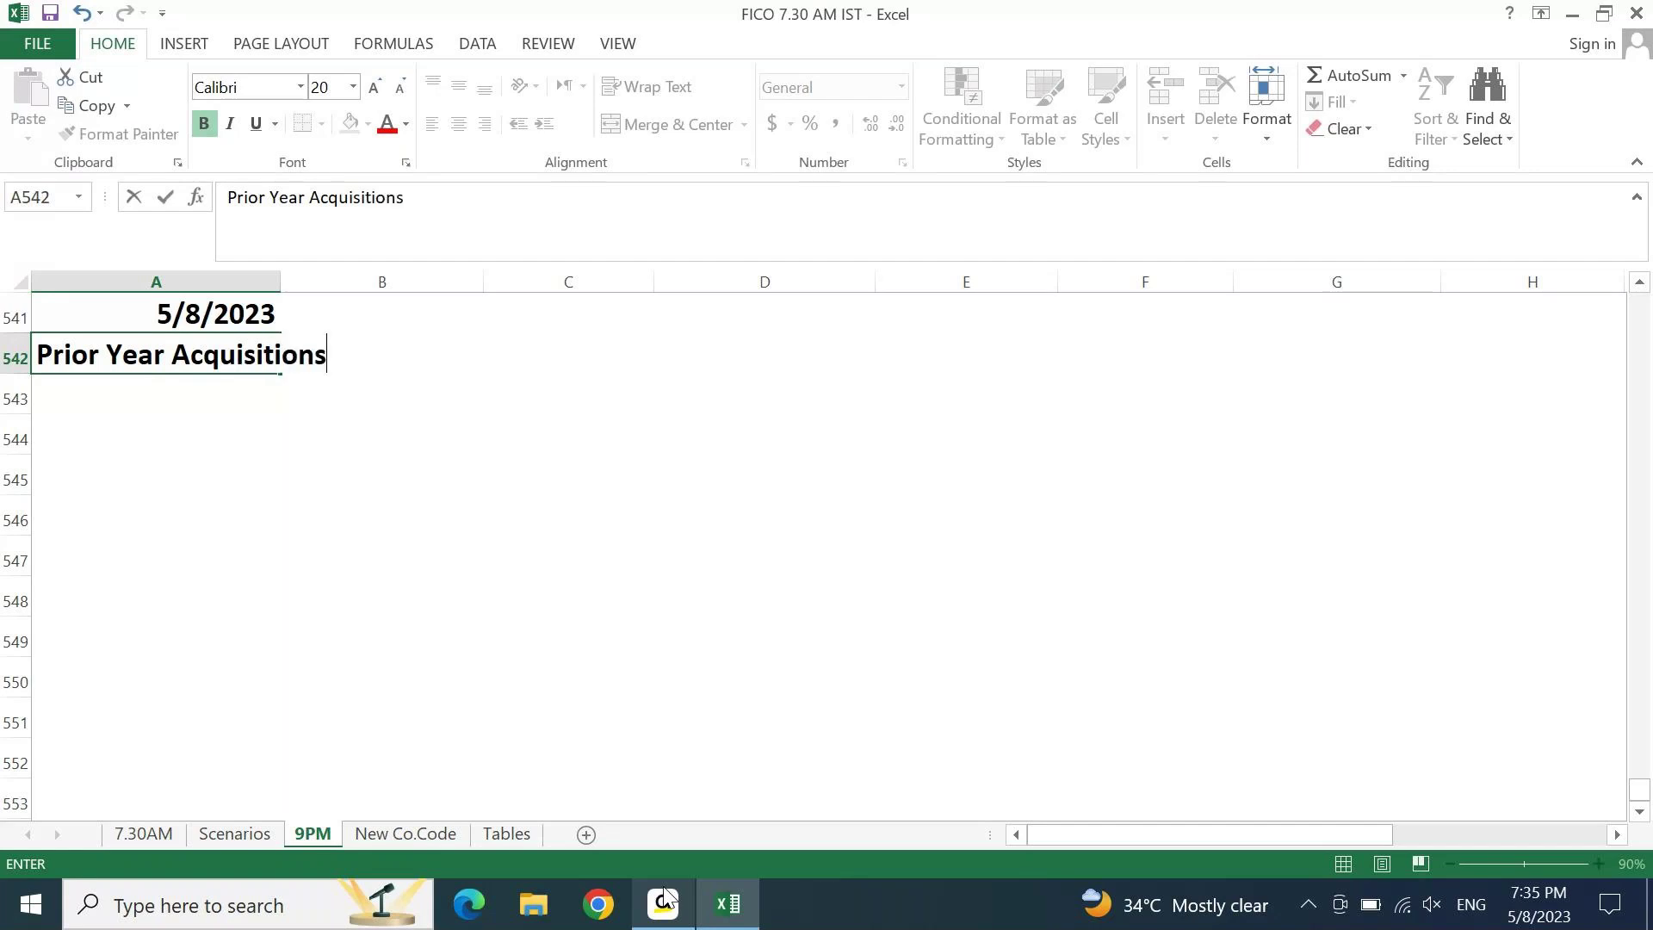
key("Return")
key("Up")
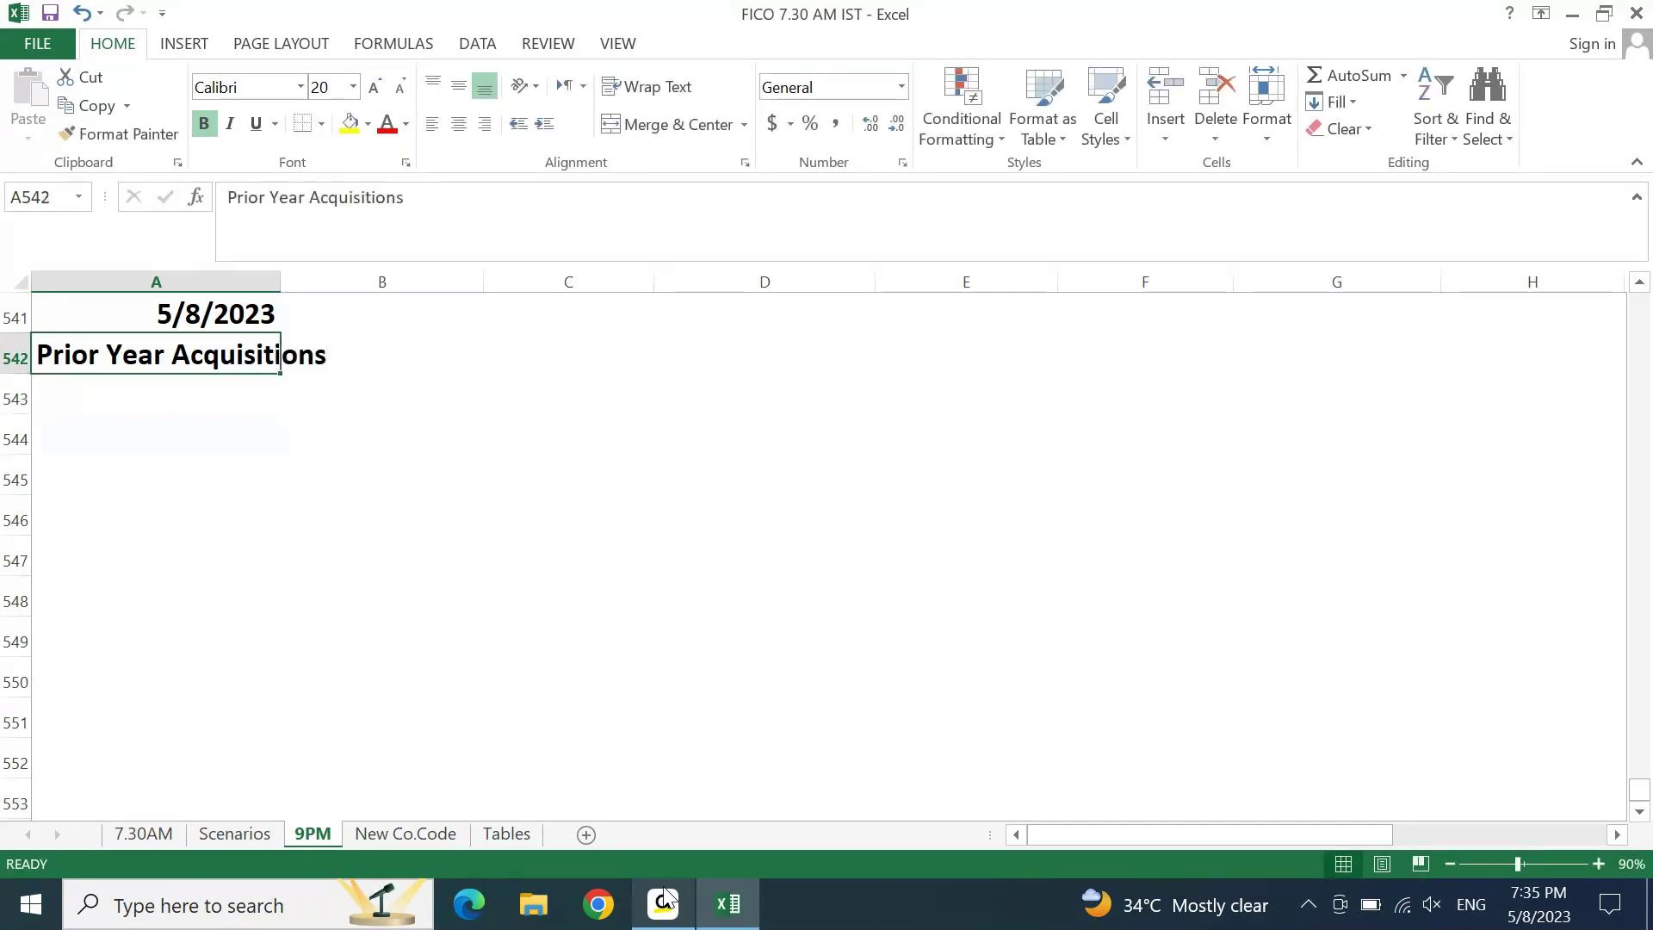
key("shift+Right")
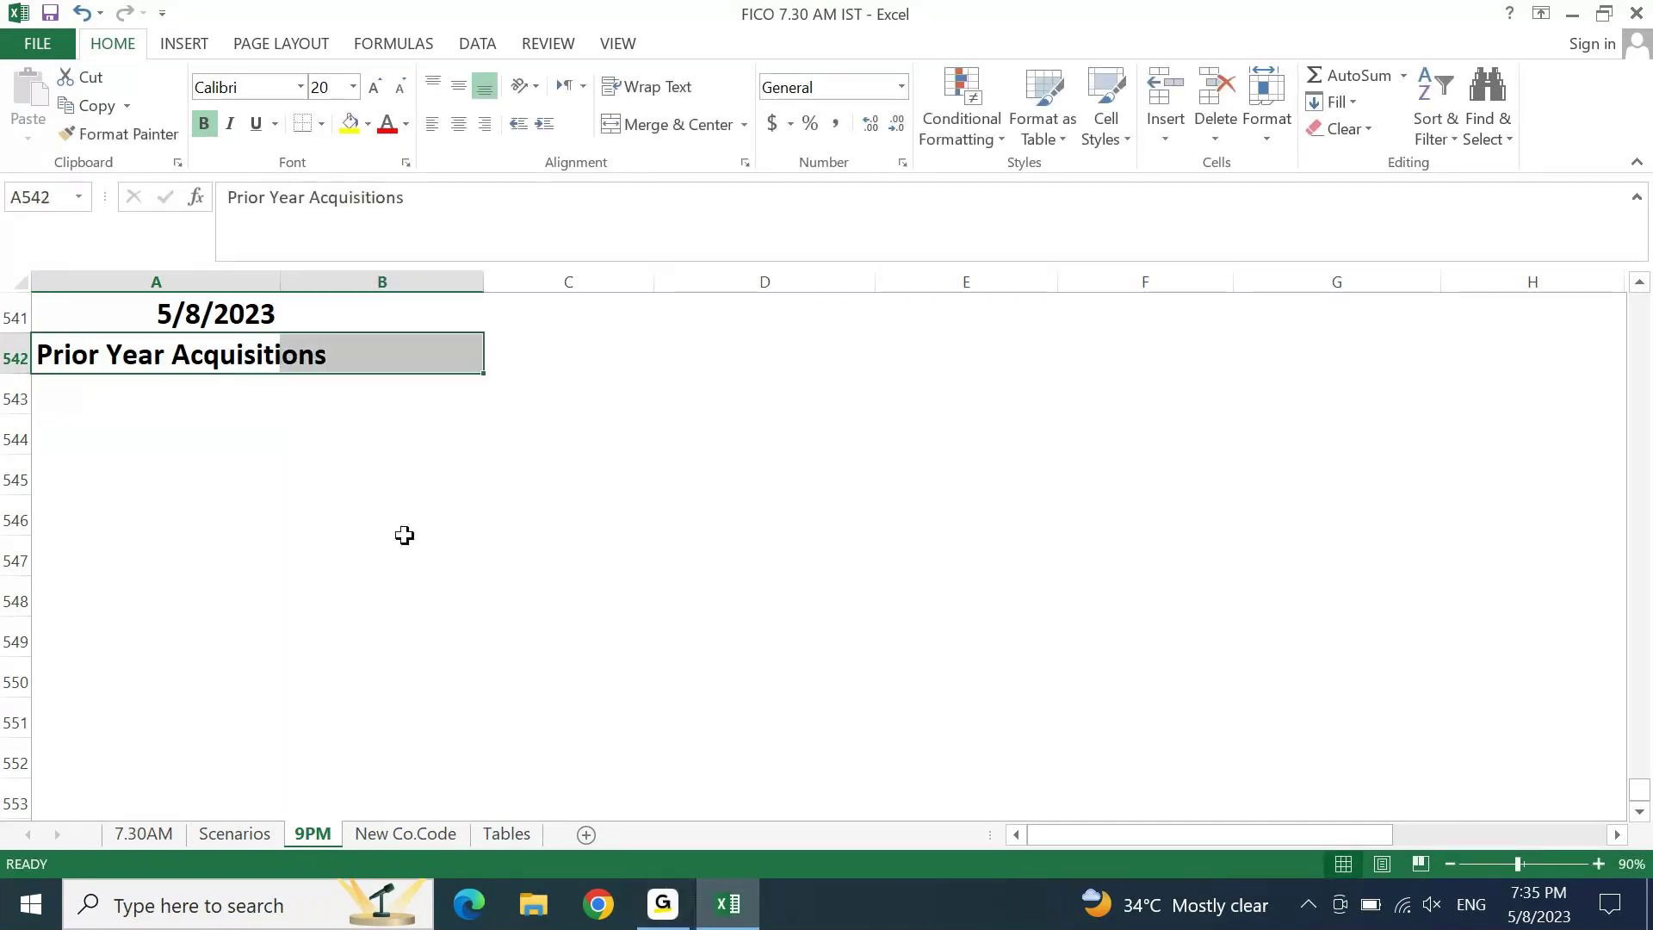
left_click(371, 126)
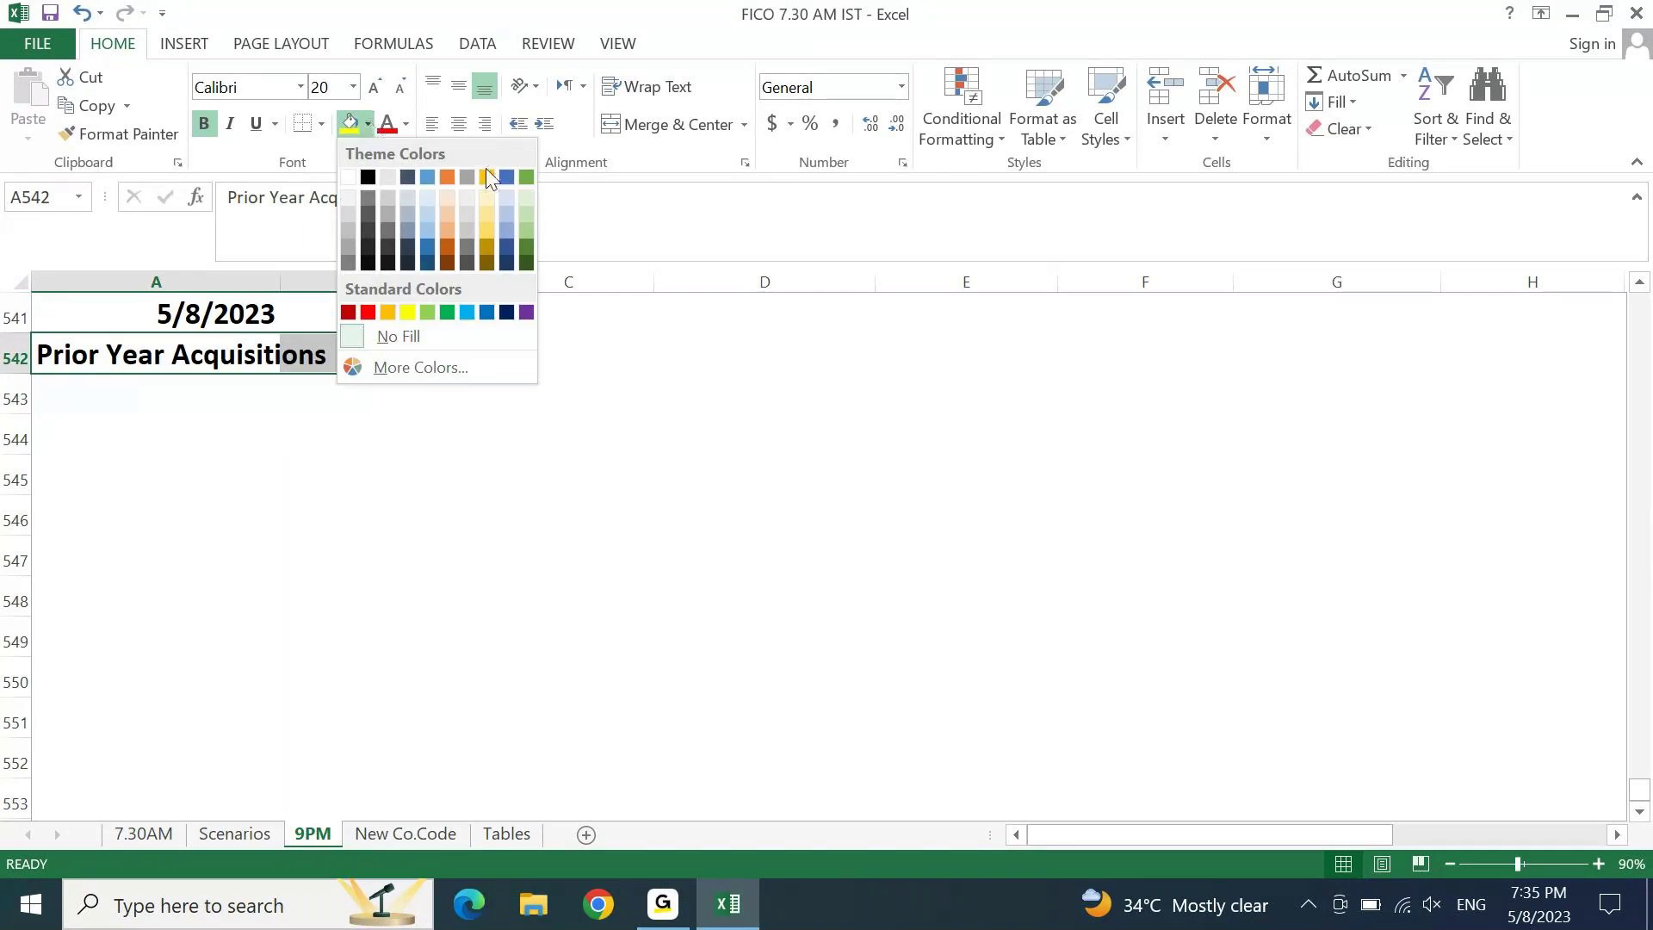
left_click(486, 212)
Step: Below the heading, enter "Dell Latitude Laptop 3490" in A543 and "Purchase Date: 22.June.2017" in A544
key("Down")
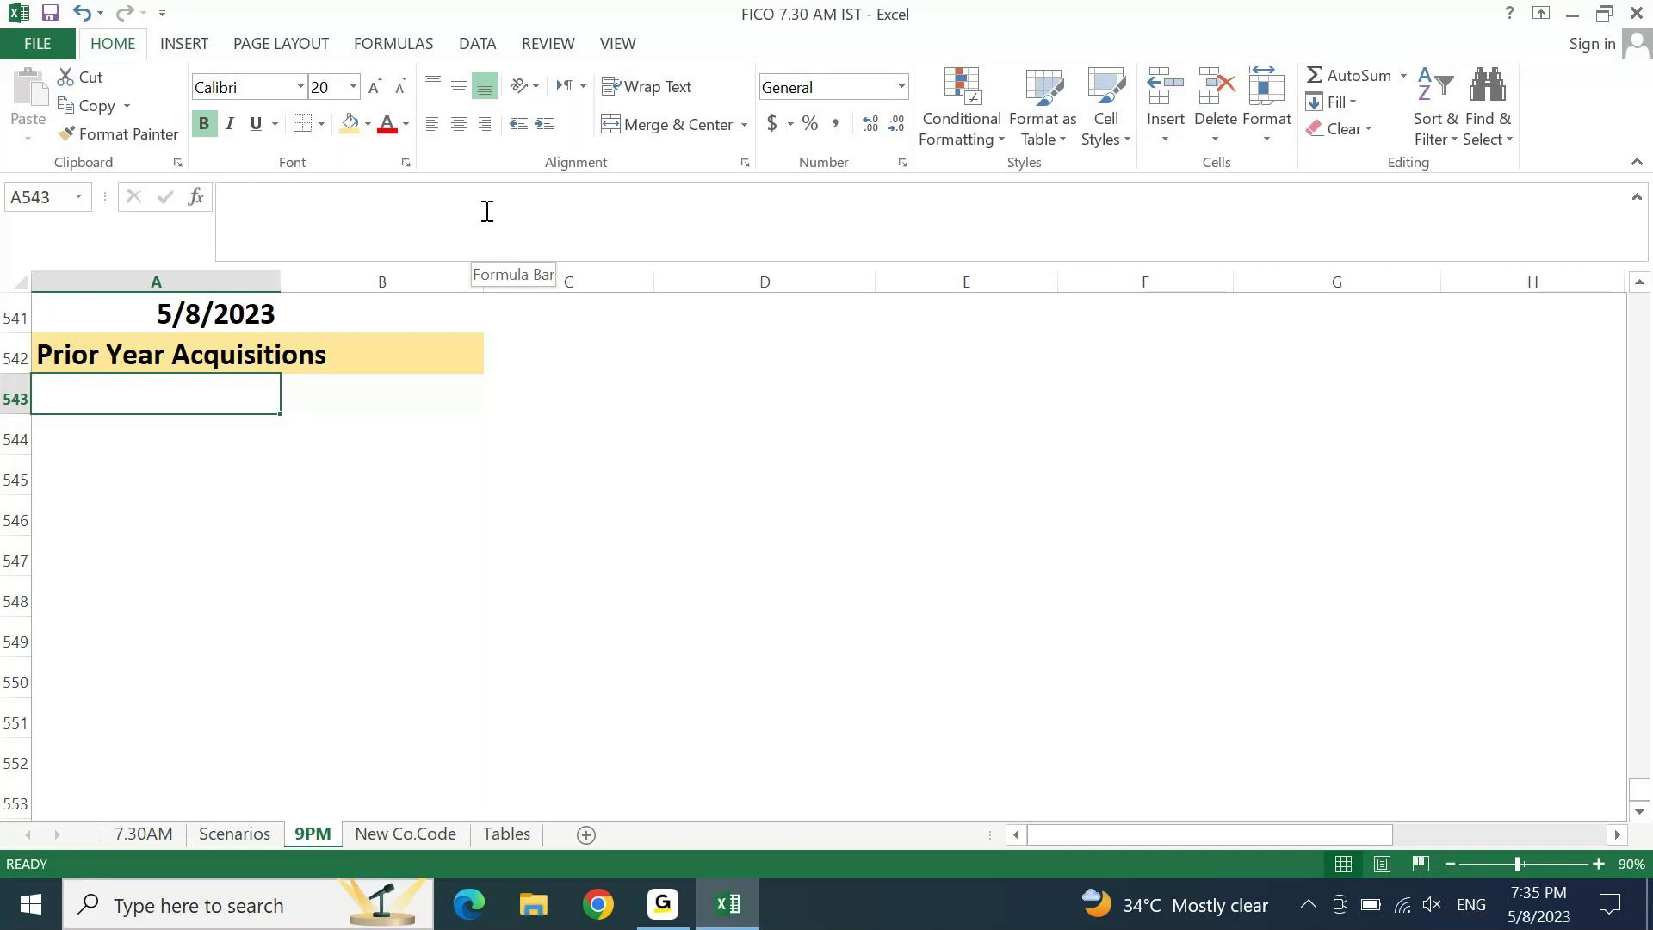
type("Dell Latitude Laptop 3490")
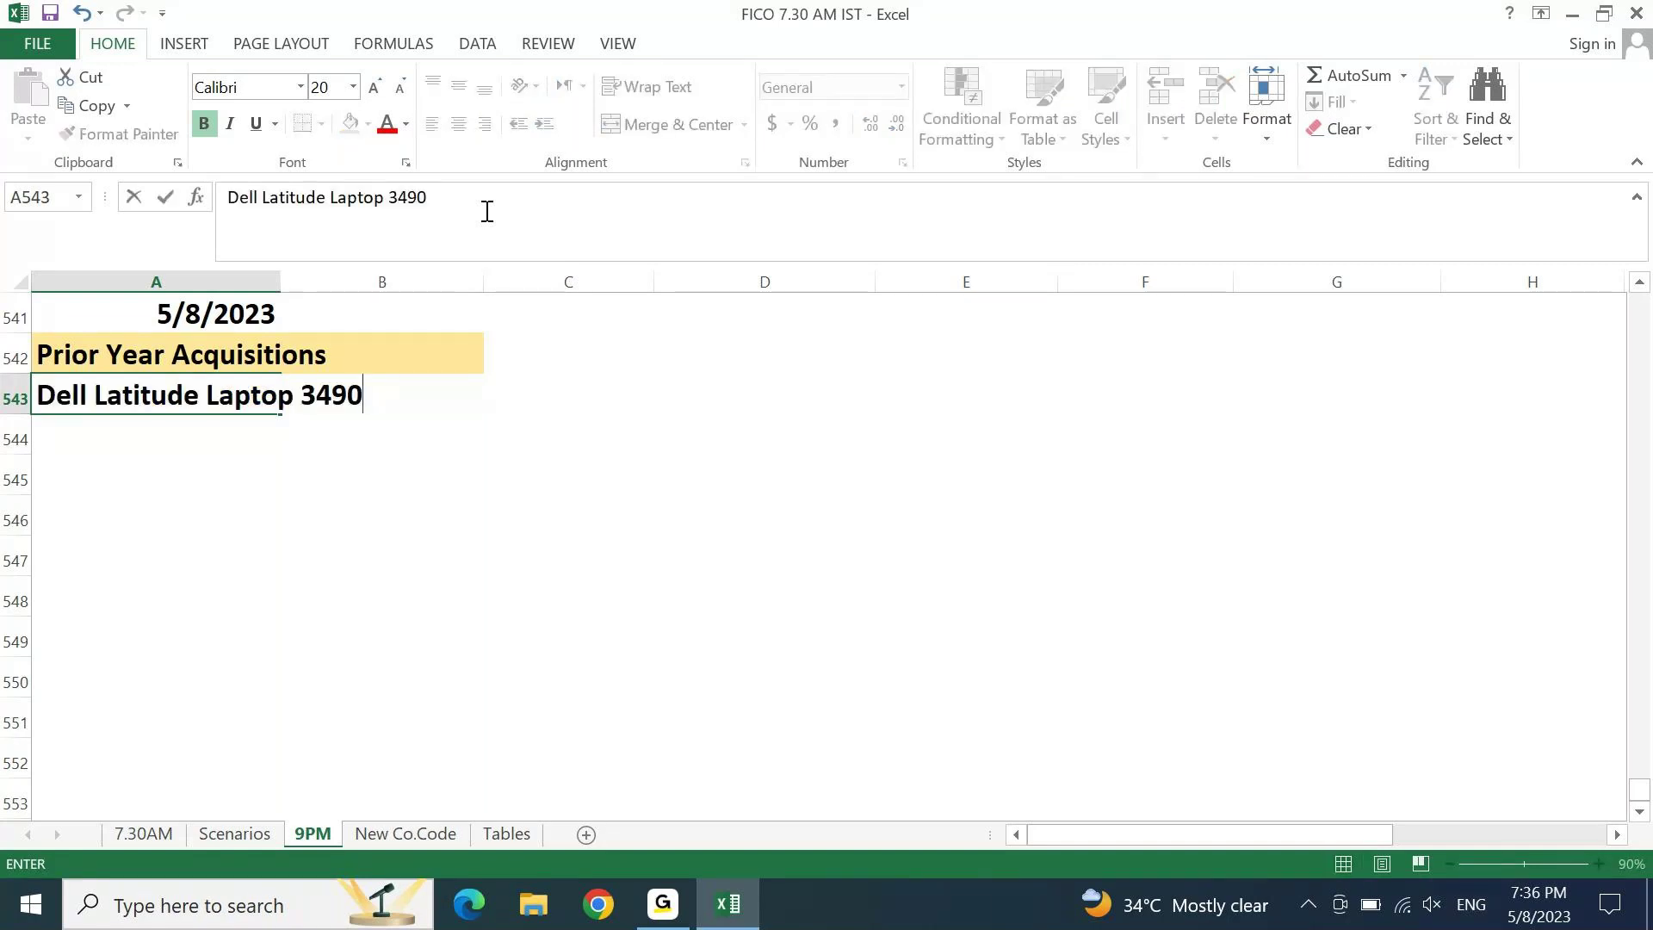
key("Return")
type("Pur")
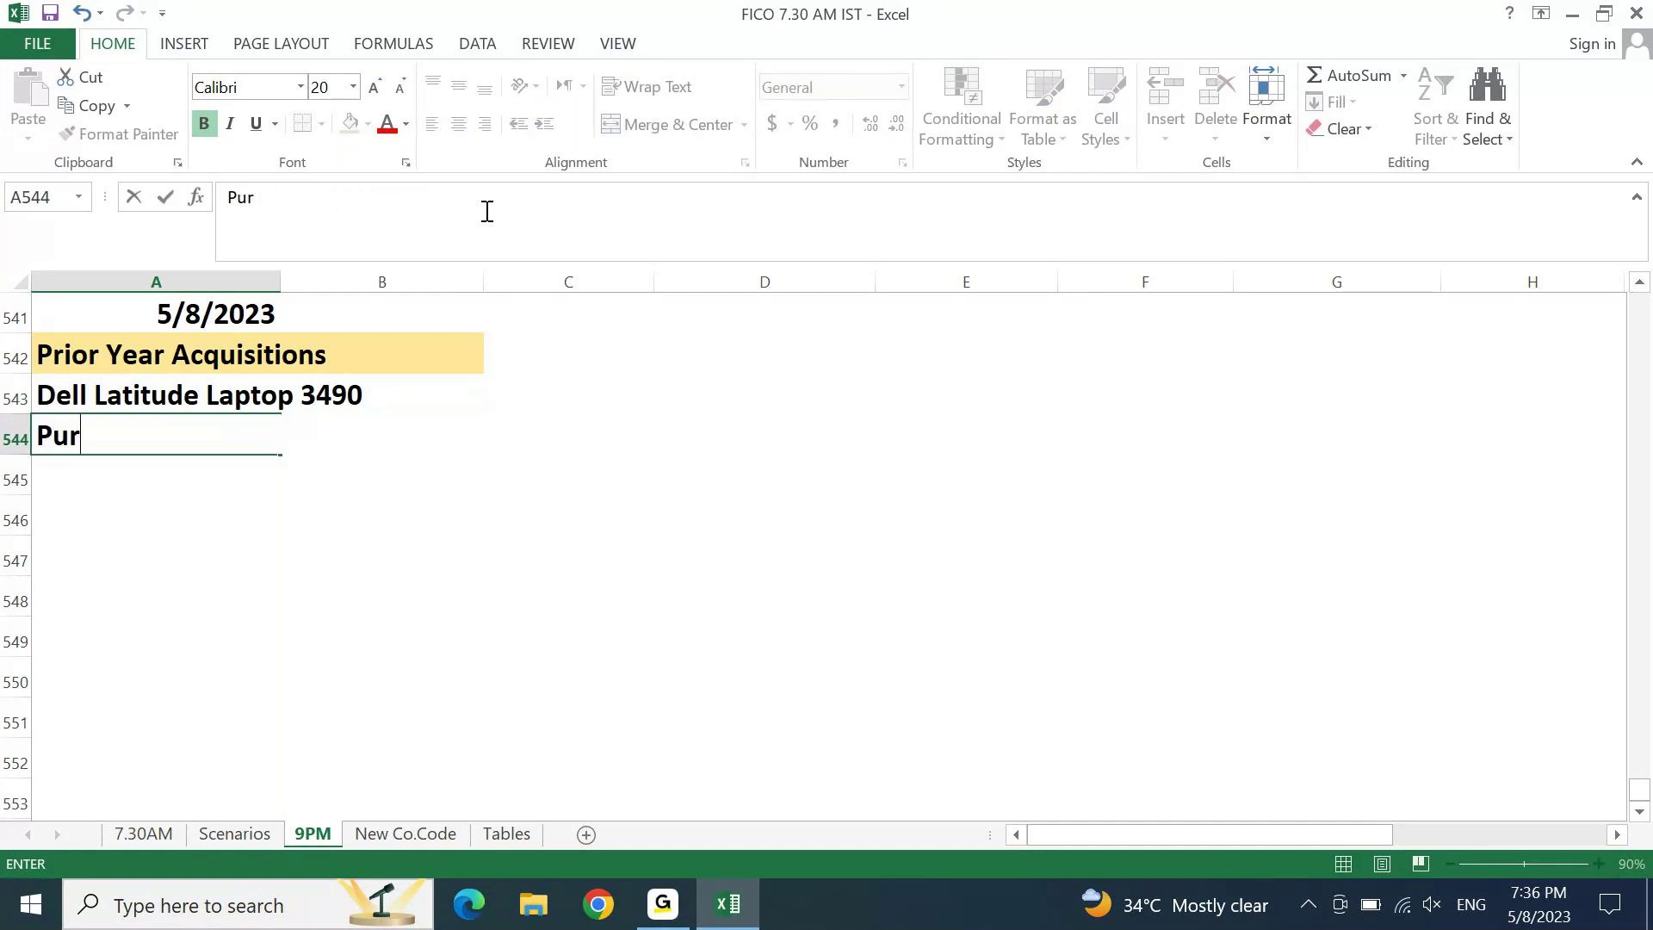
type("chase Date: ")
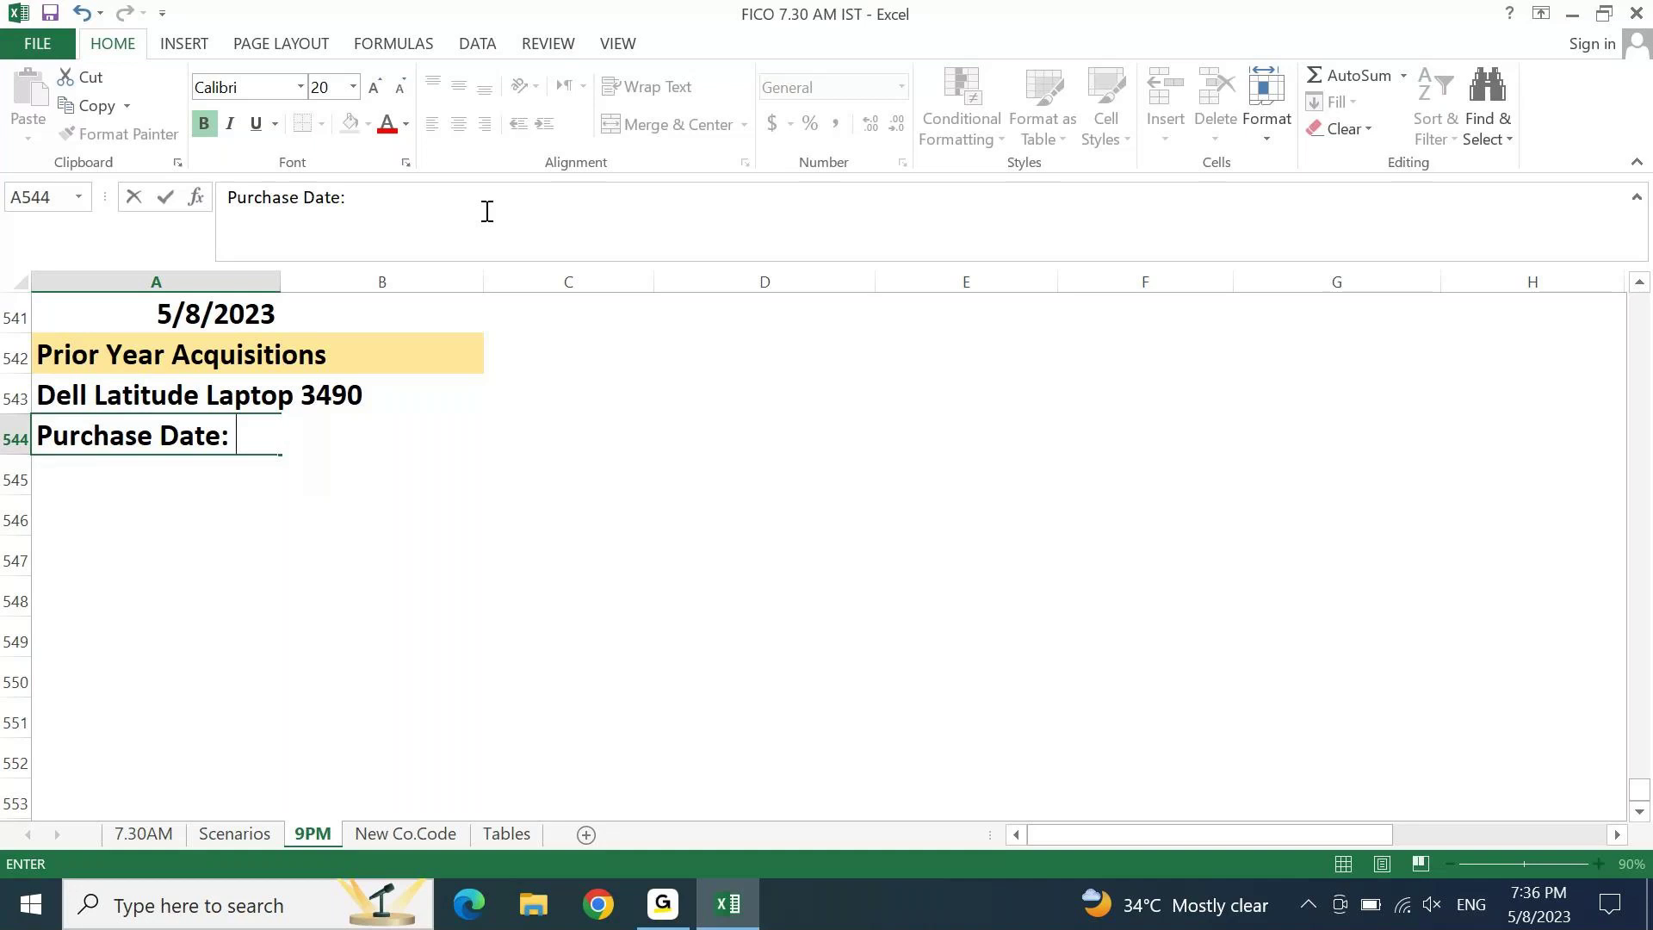
type("22.June.")
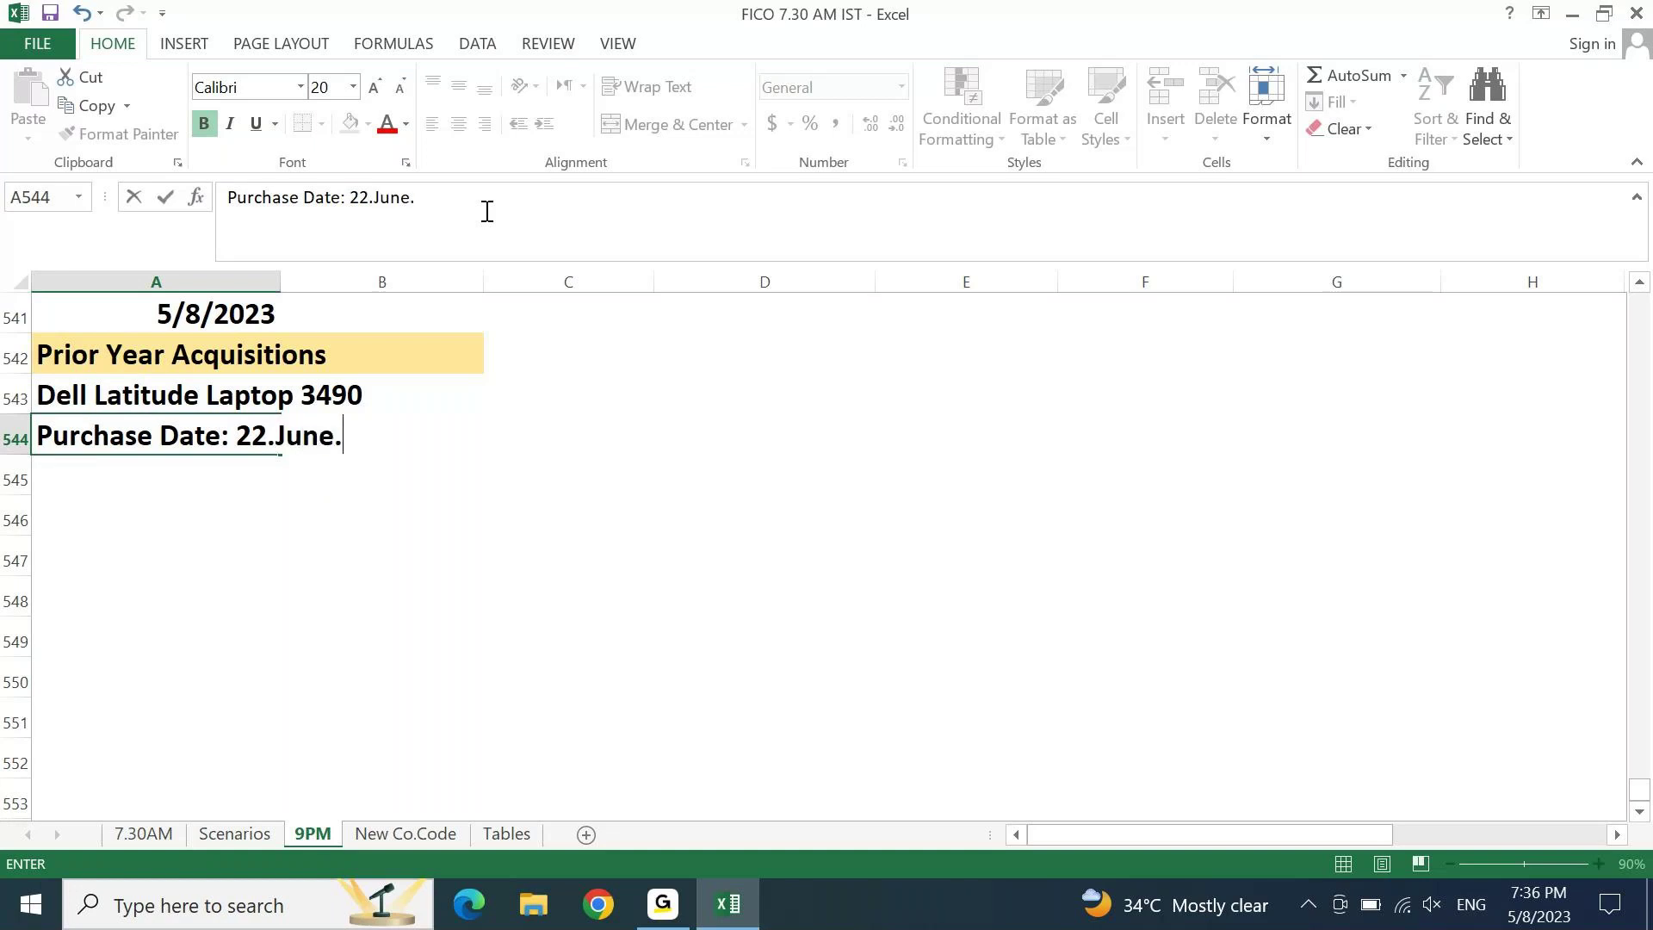
type("2017")
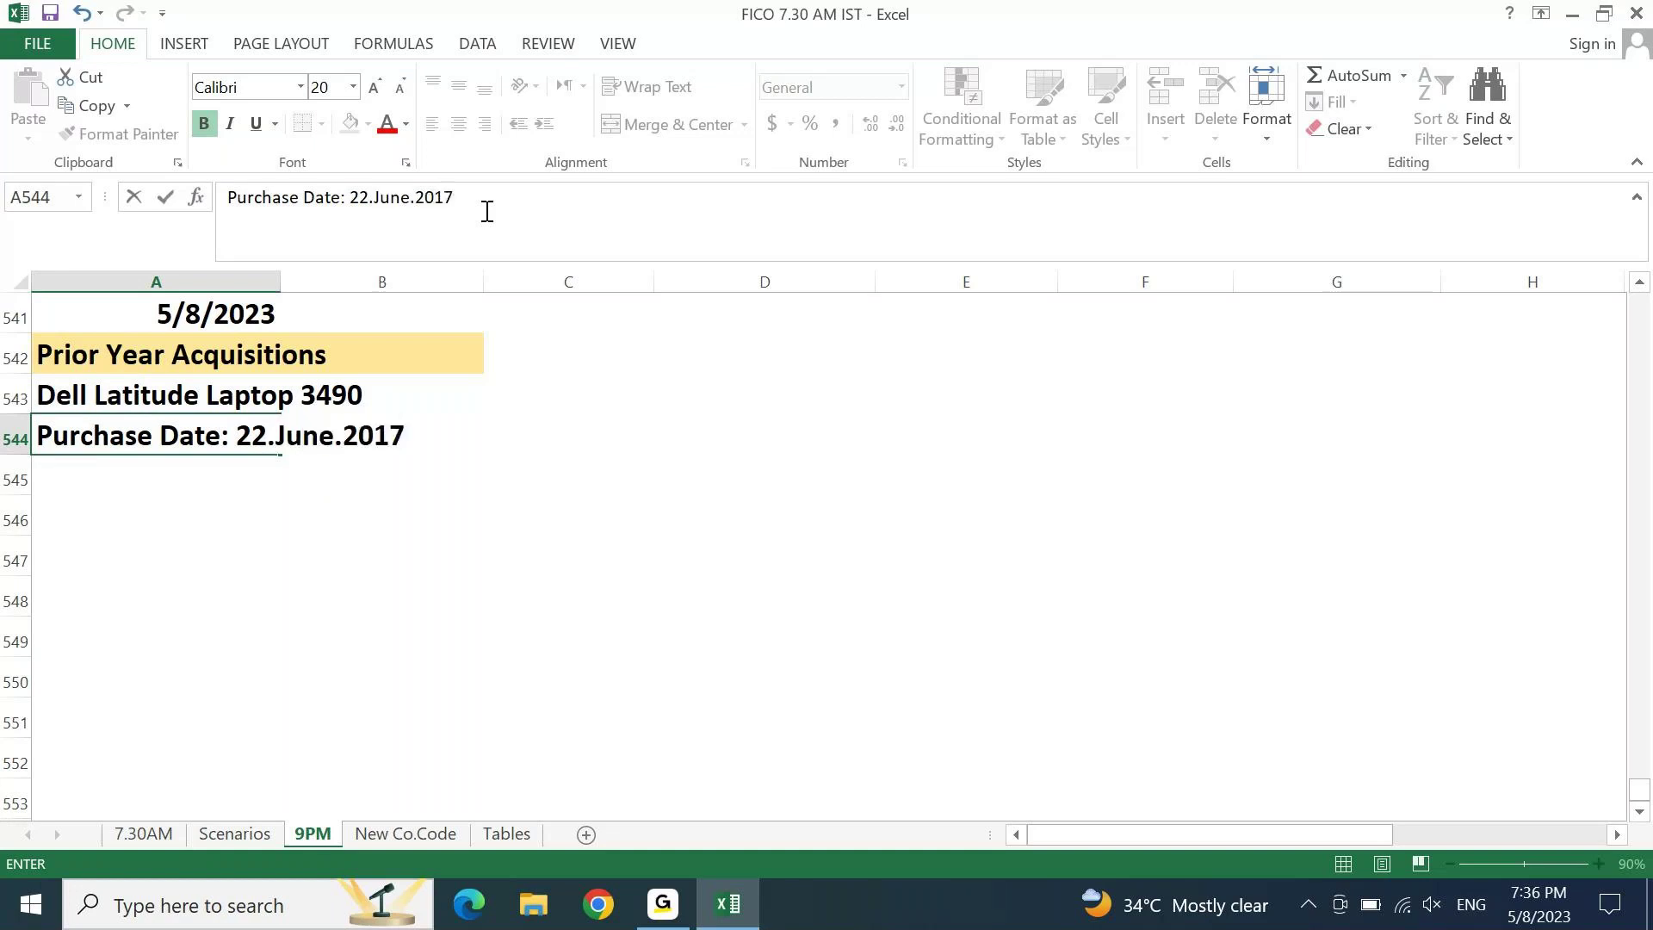
key("Return")
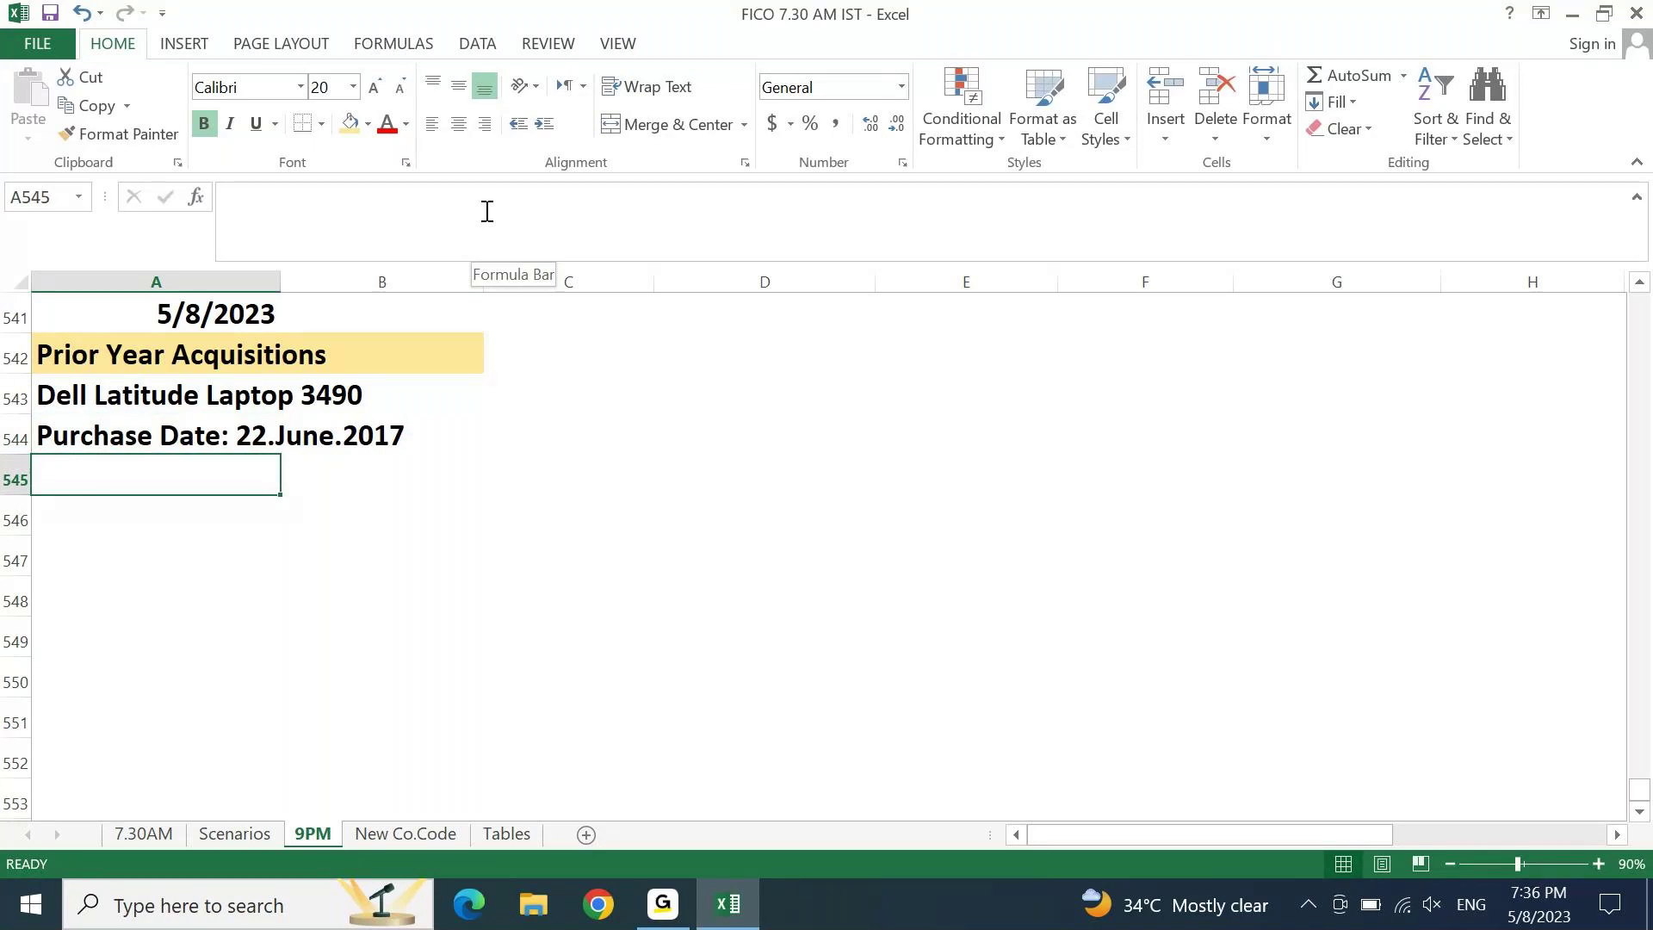
Step: Enter "Purchase Value: 85000" in A545 and "Supplier: Croma" in A546
type("Py")
key("BackSpace")
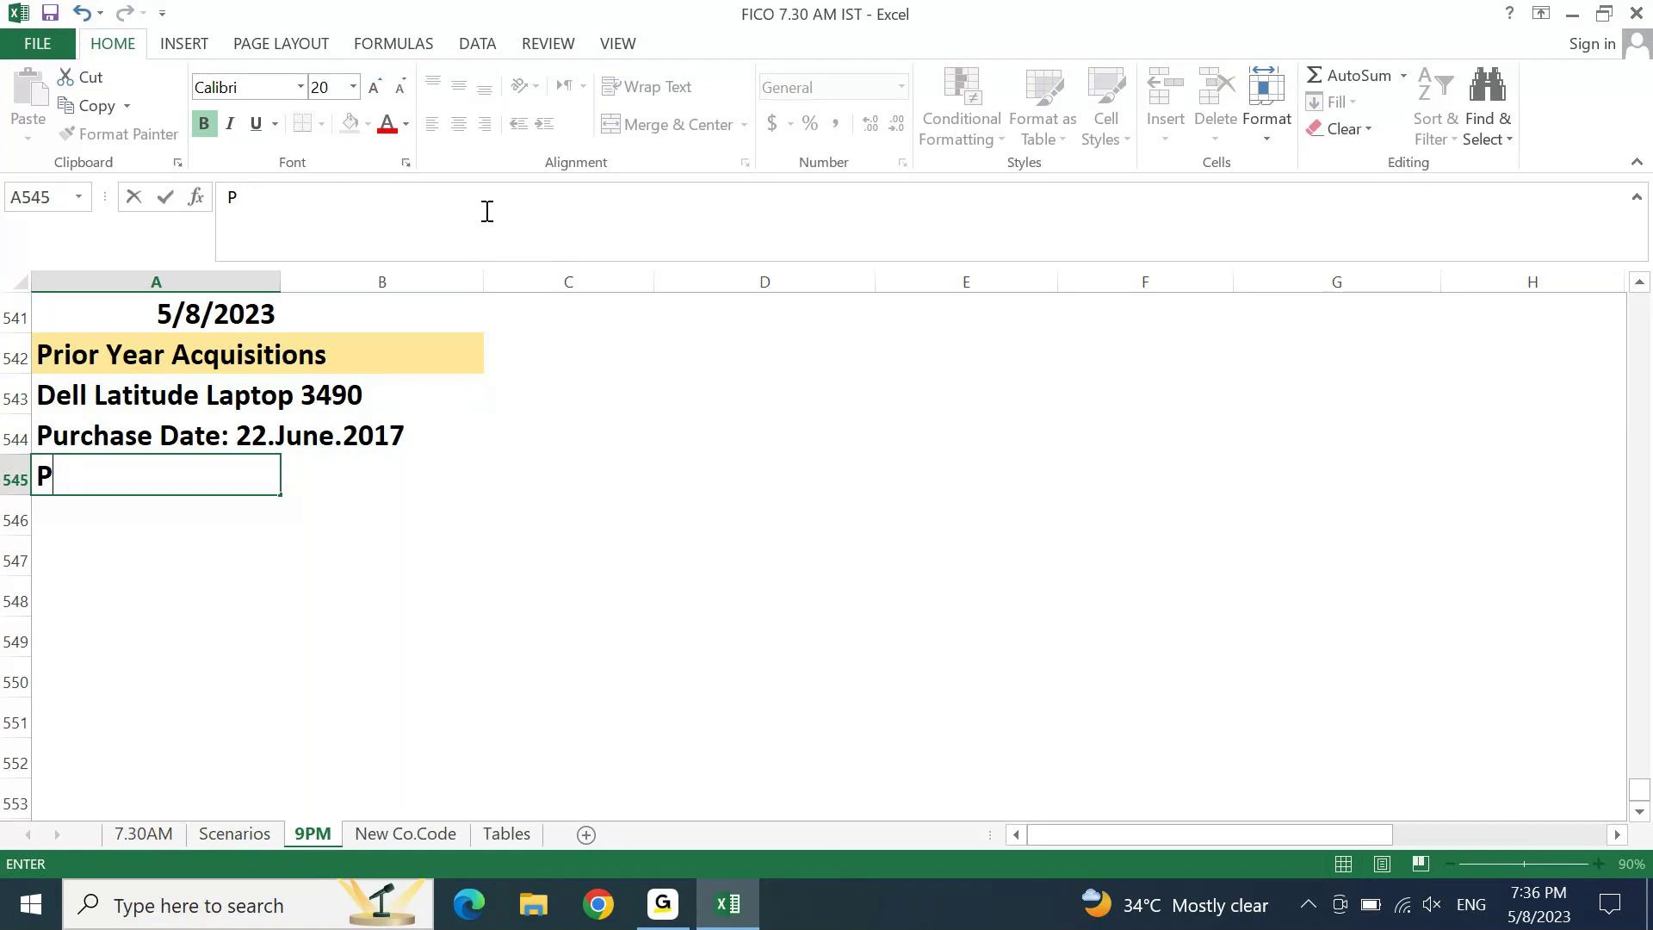
type("urchase ")
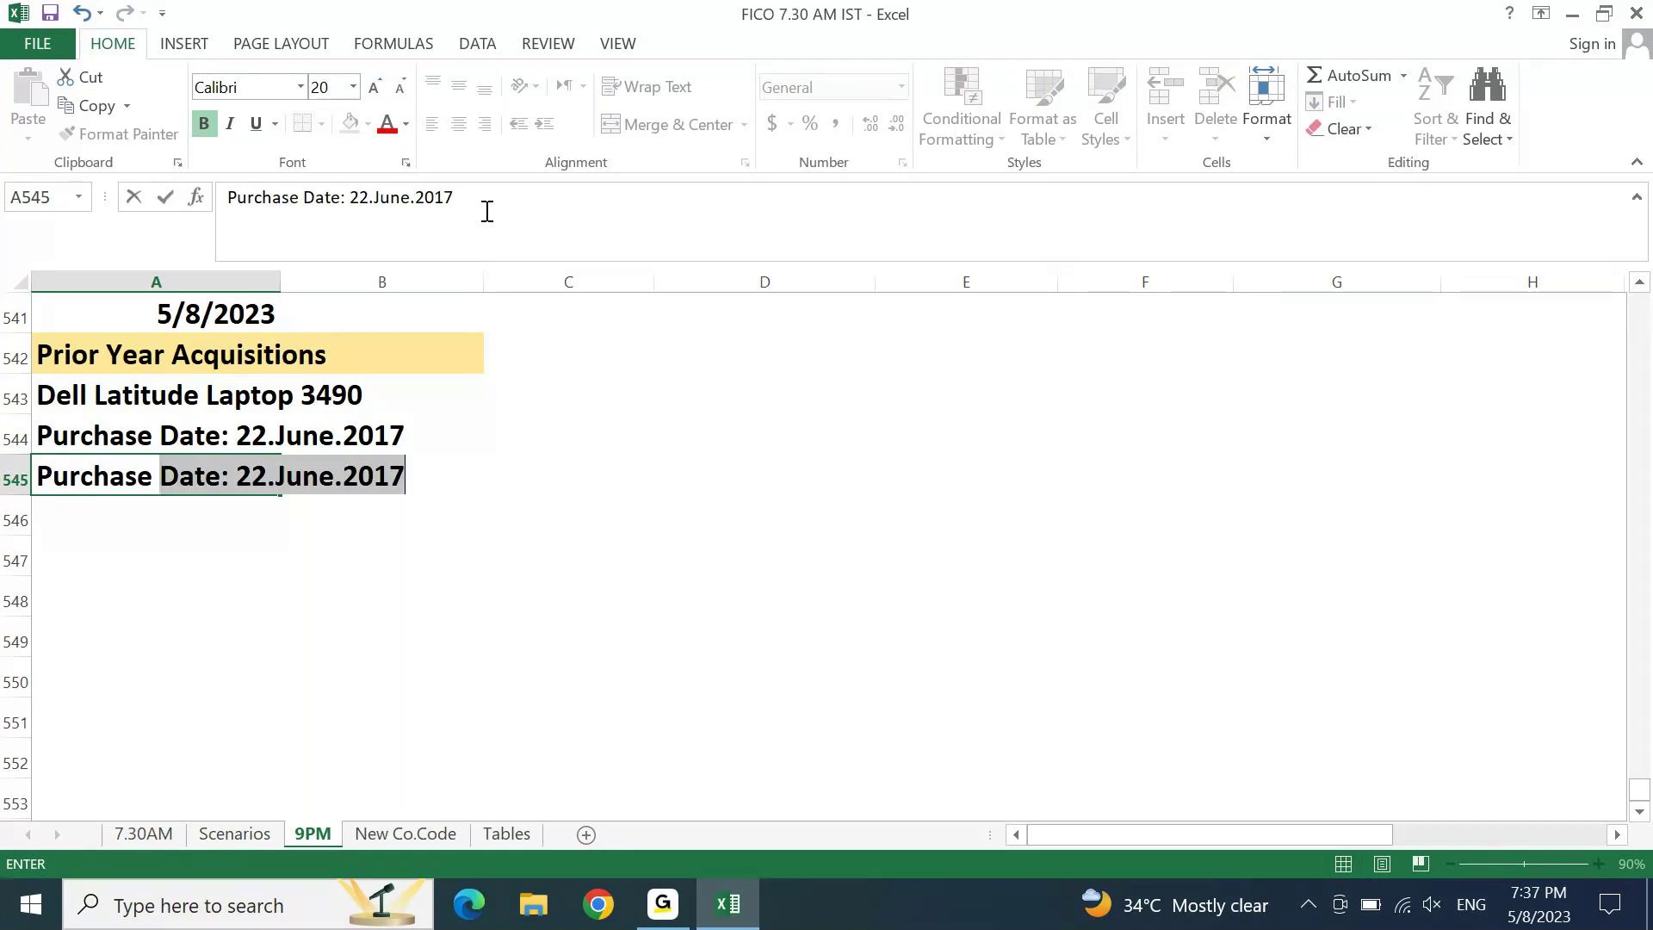
type("Value: ")
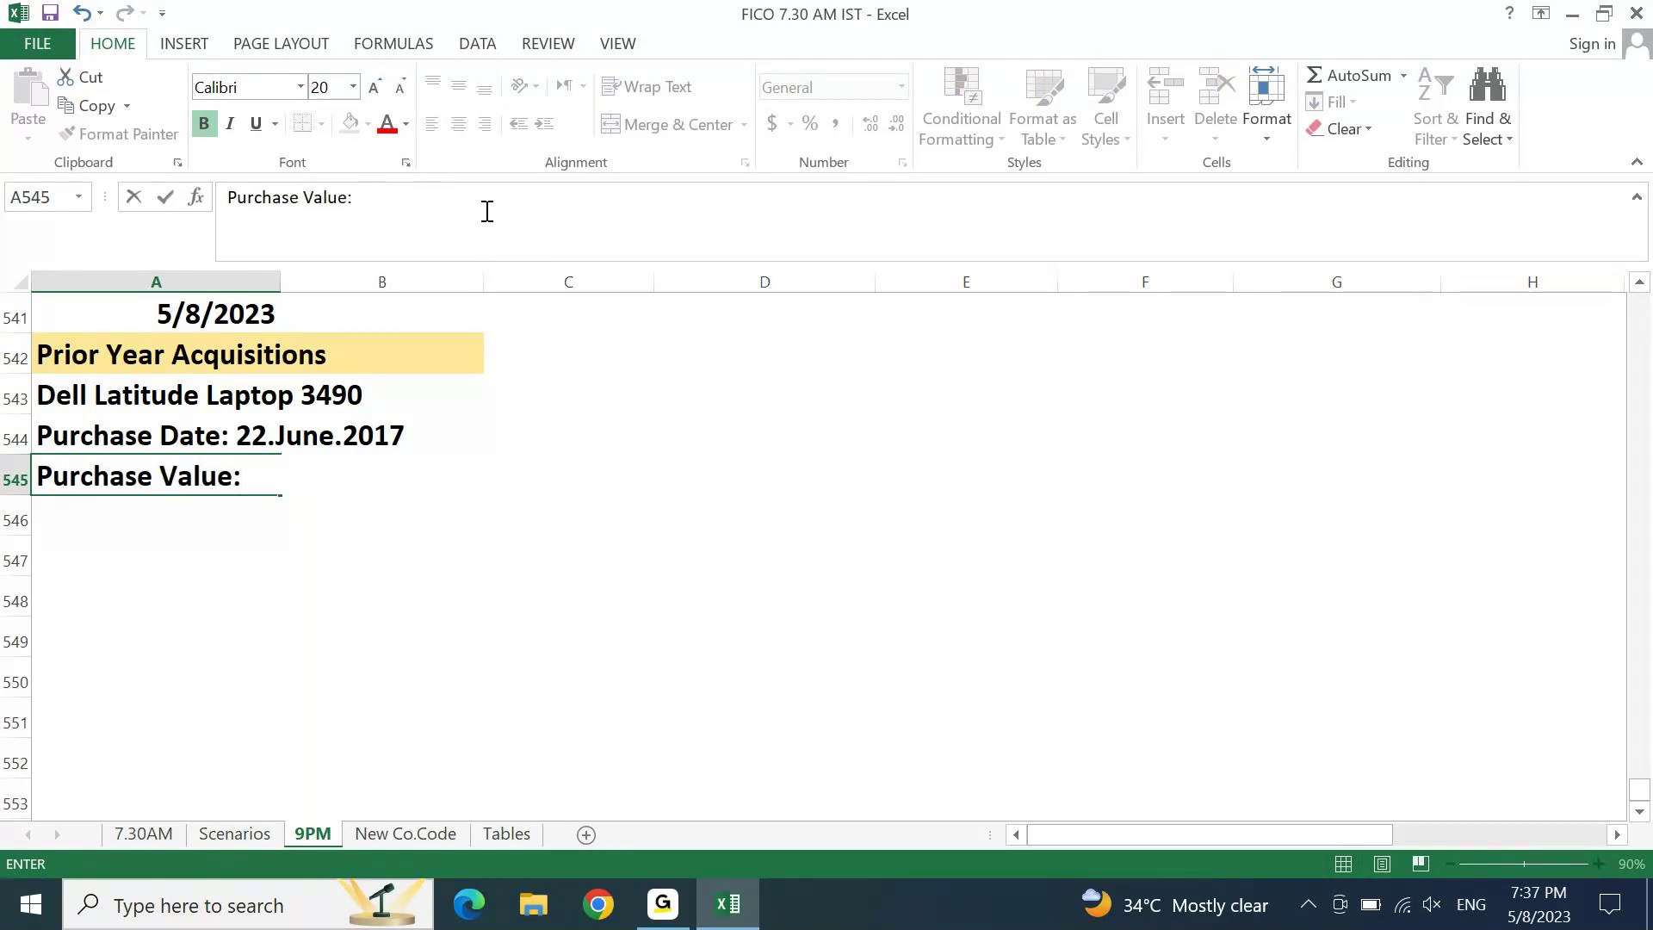
type("85000")
key("Return")
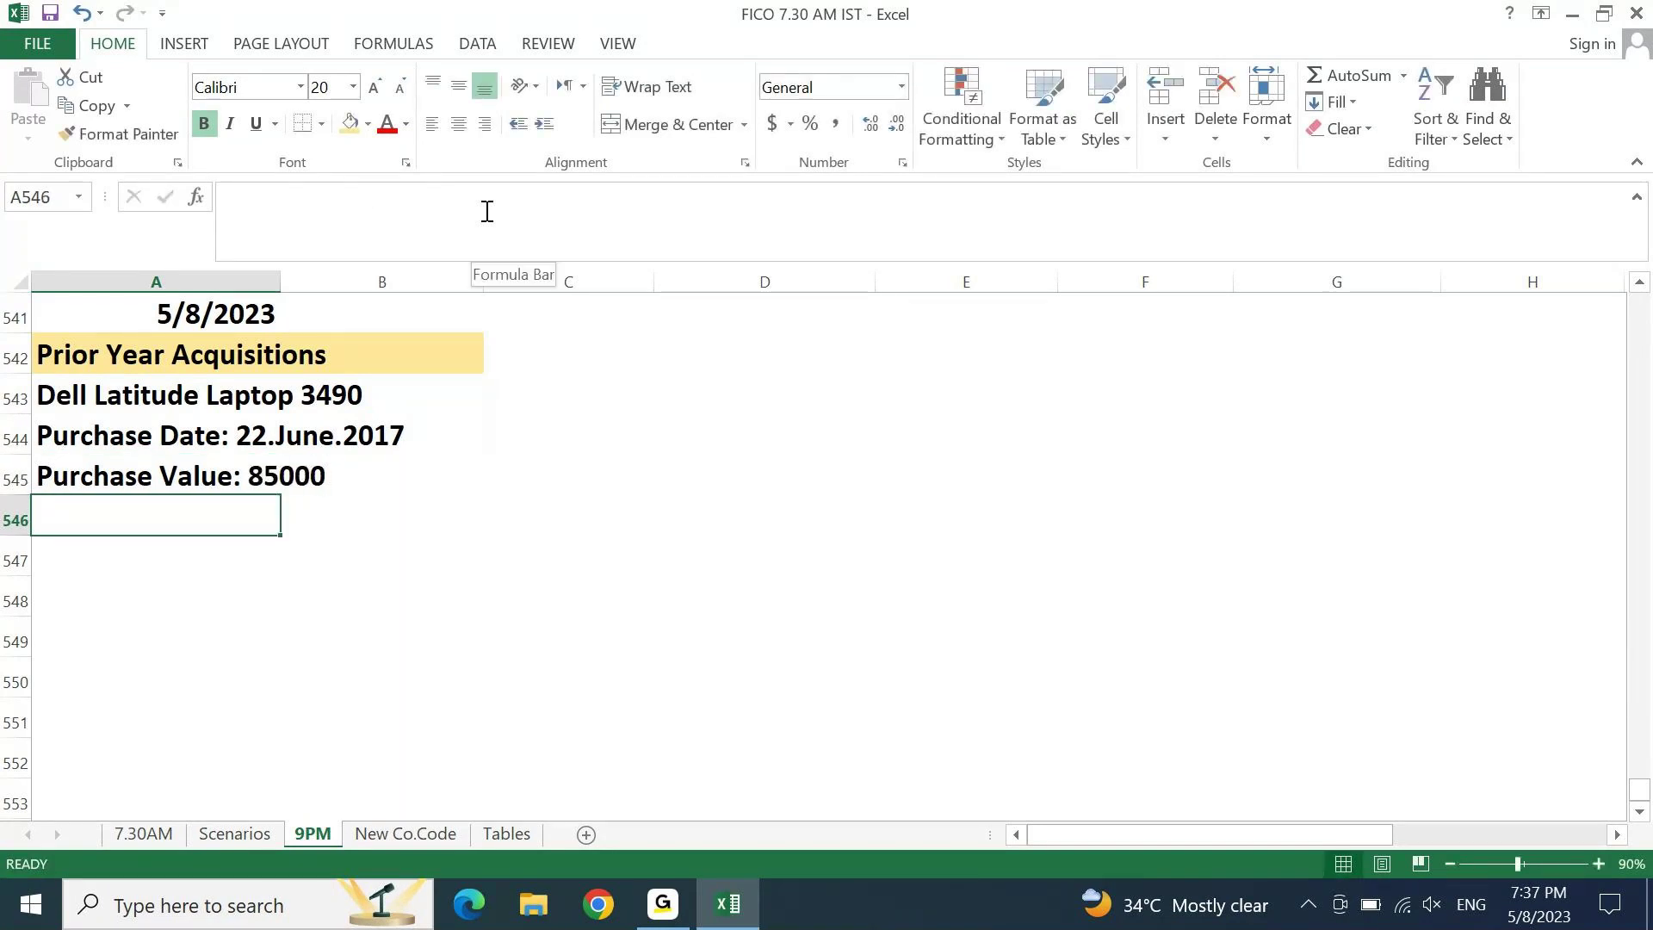
type("Sup")
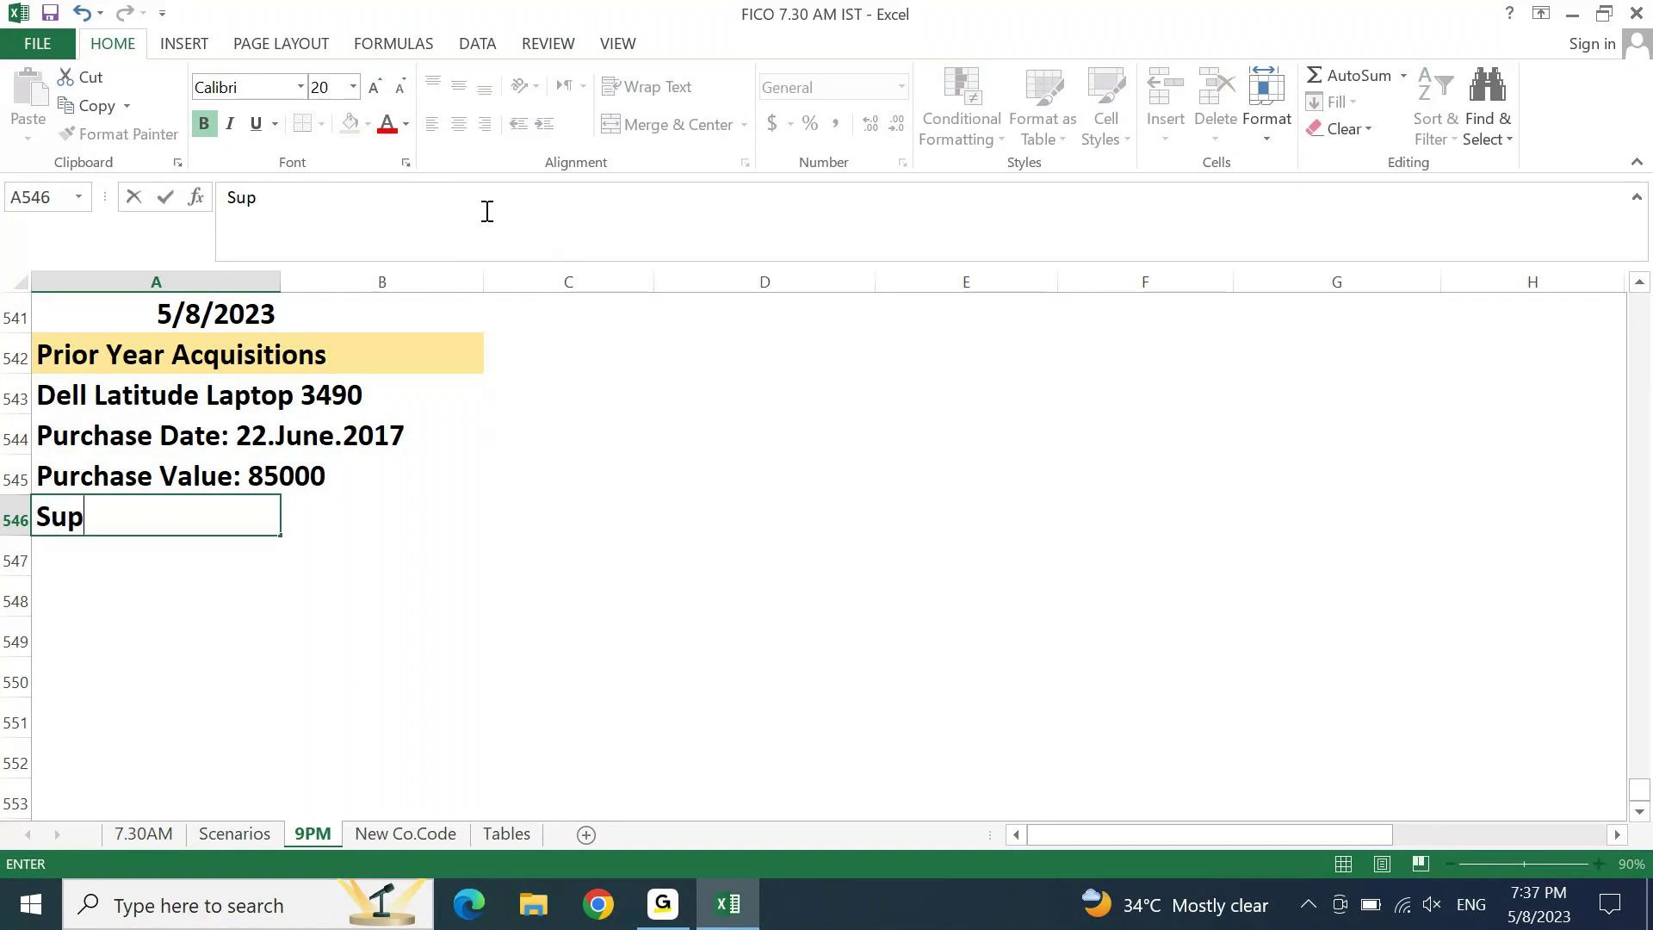
type("plier: ")
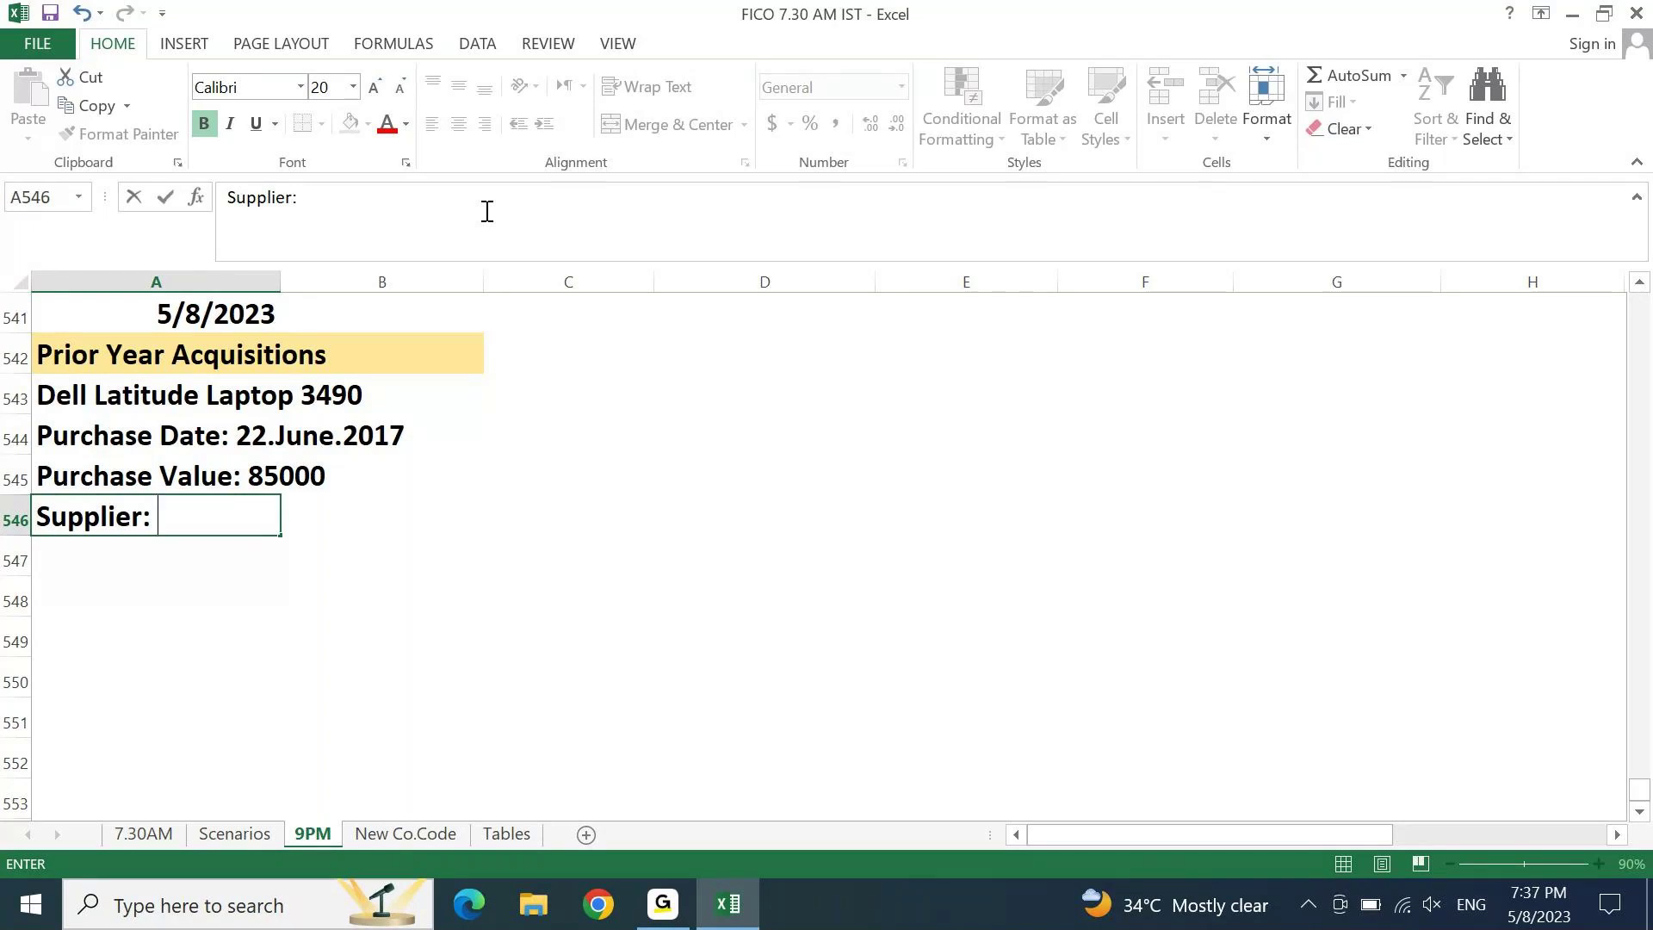
type("Croma")
key("Return")
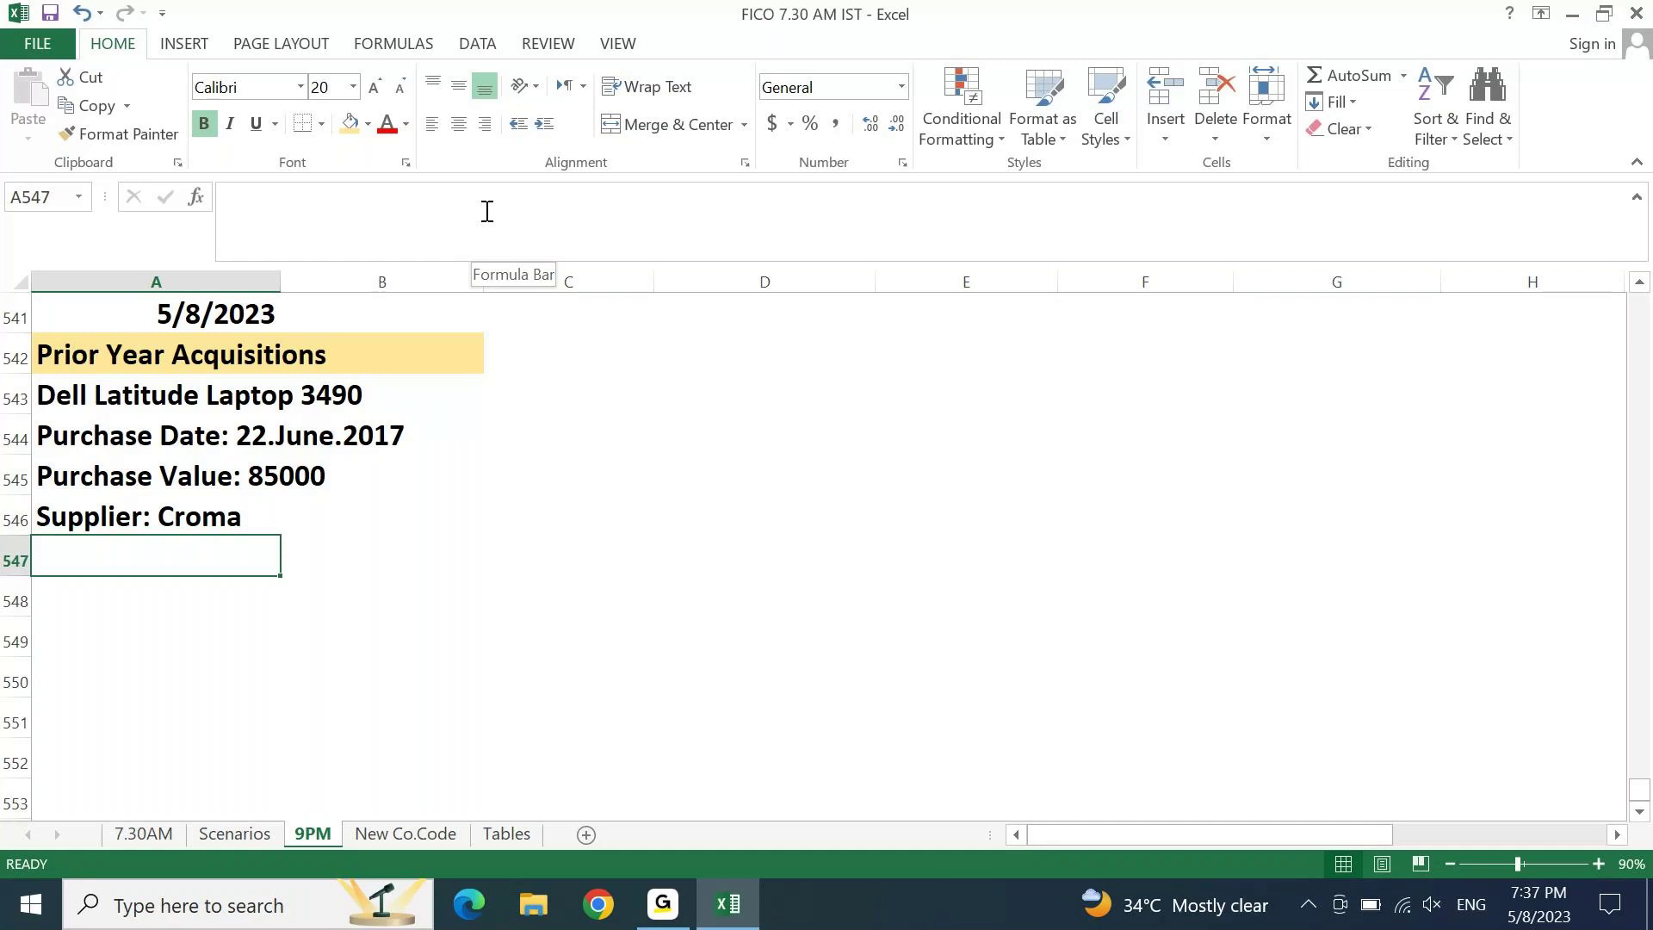
Step: Copy the asset table's header row from A529 to I529, Asset Number through Dep Method, and paste it starting at A548
key("Page_Up")
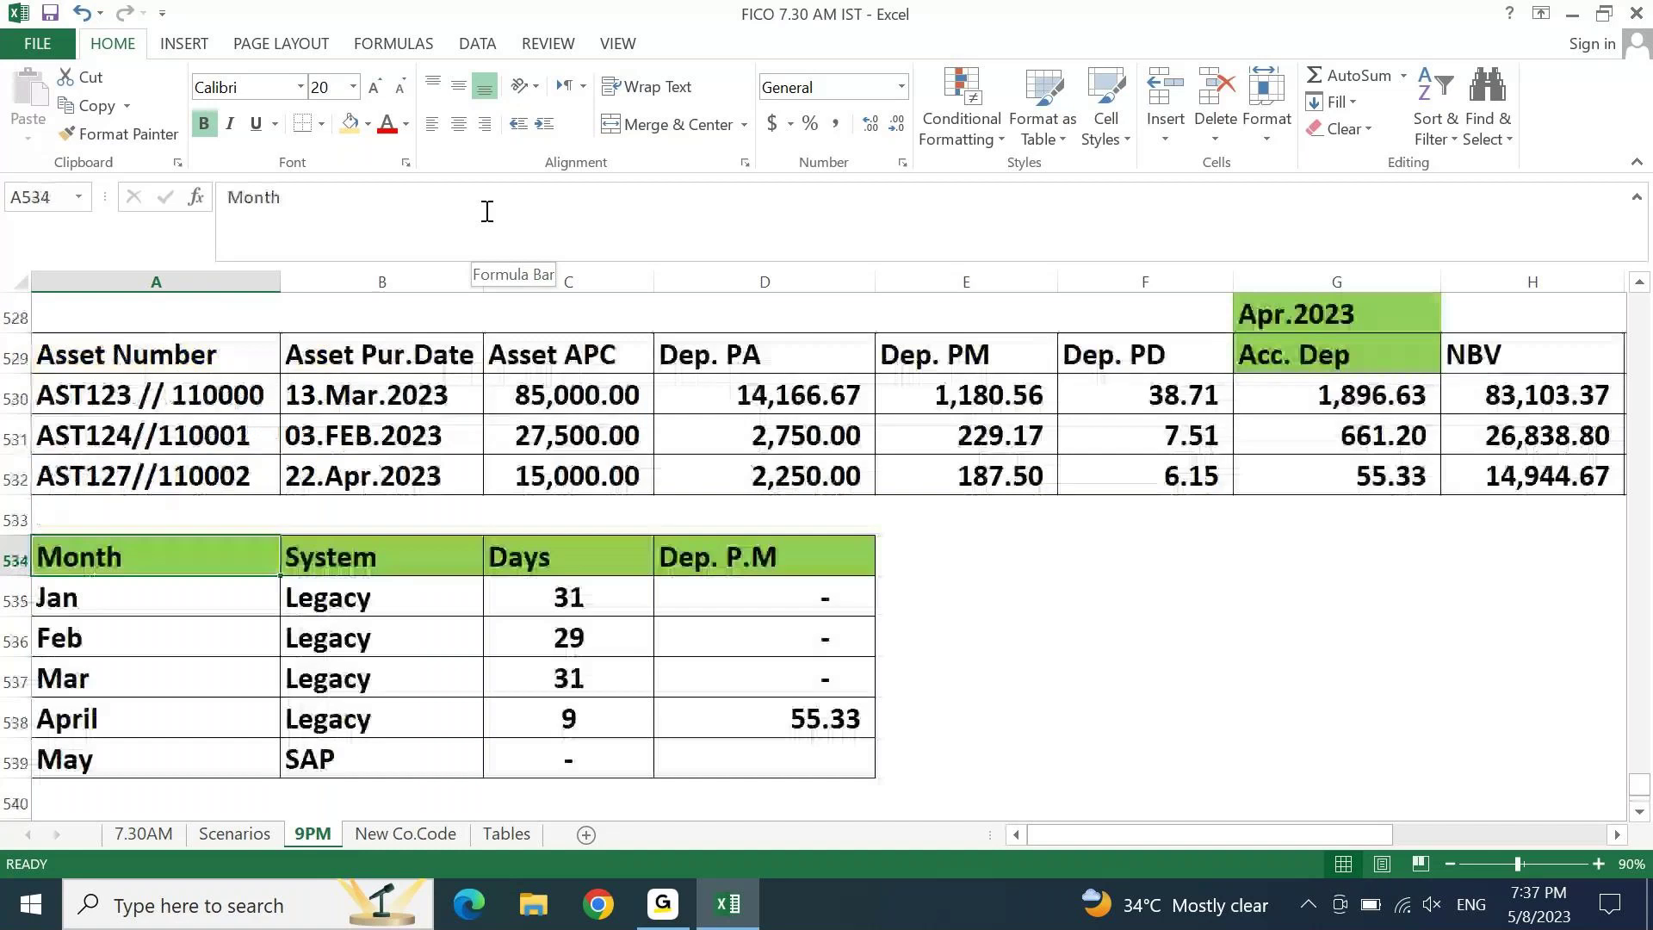
key("Up")
key("Up")
key("Up")
key("Up")
key("Up")
key("Up")
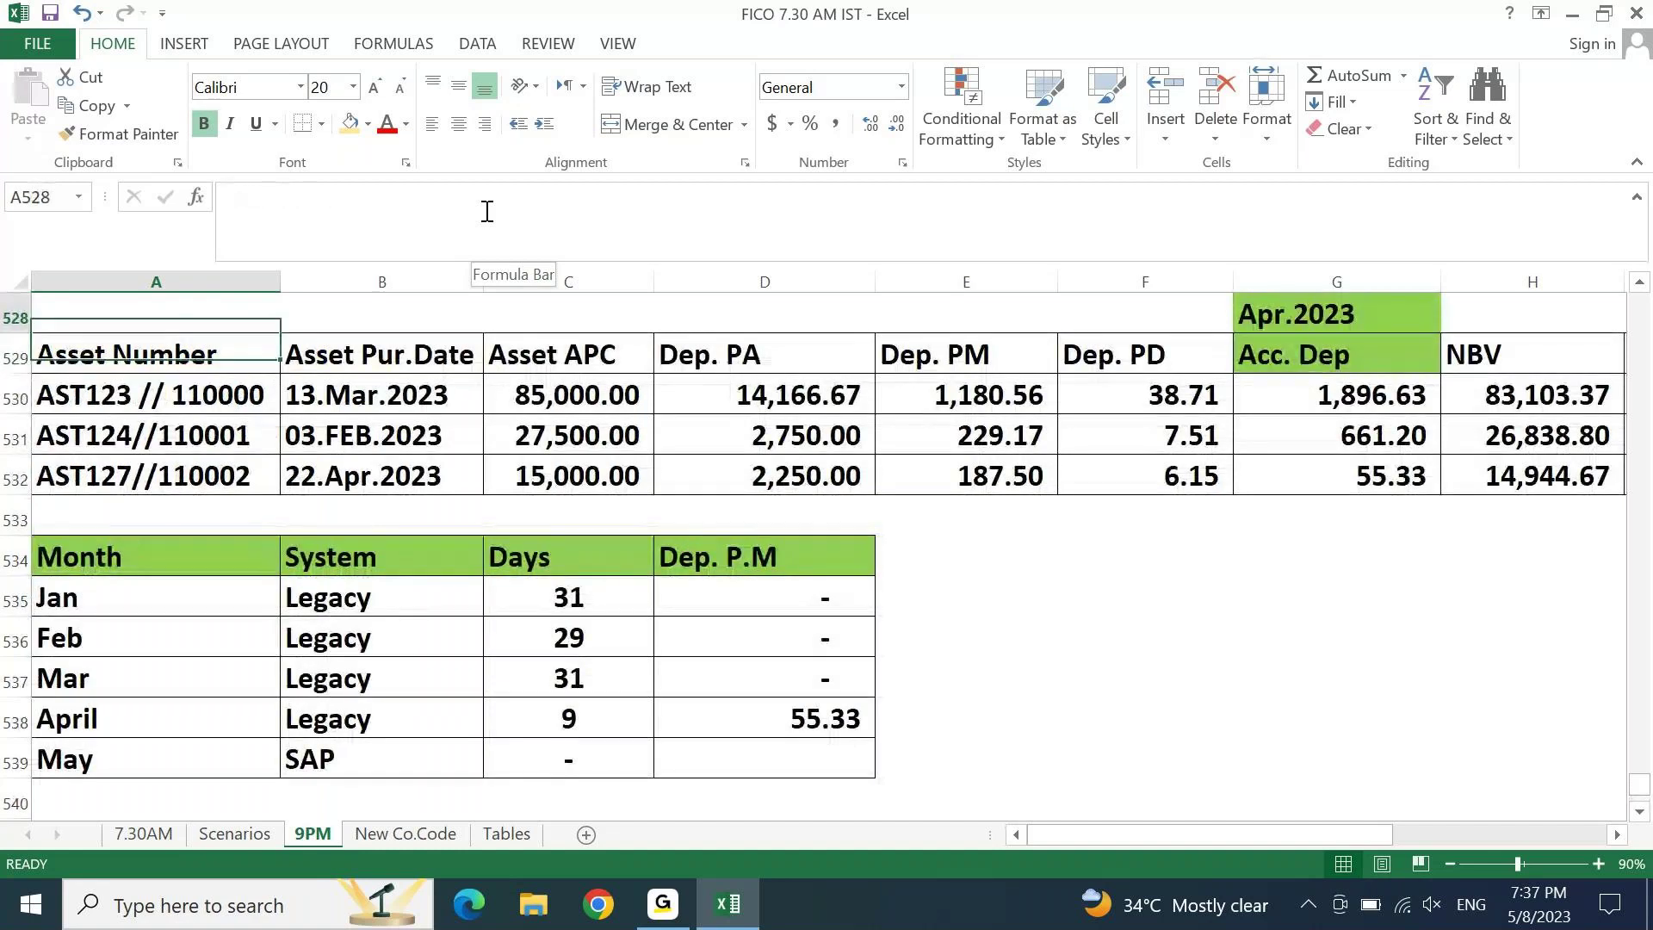
key("Down")
scroll(486, 211, "up", 1)
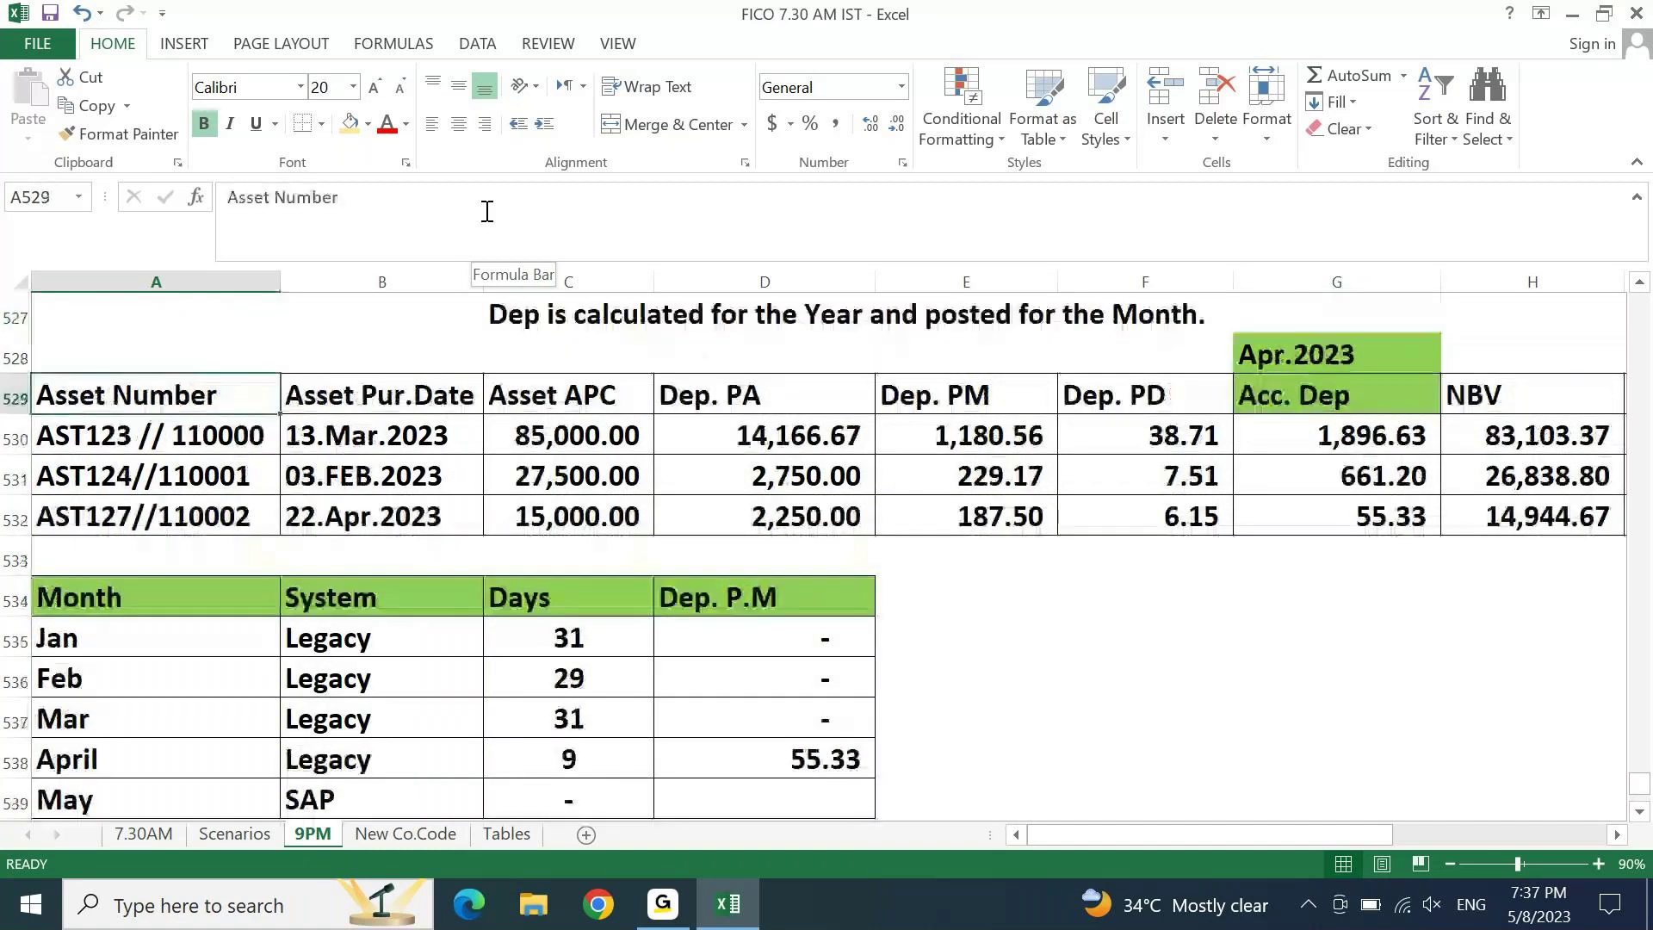
key("ctrl+shift+Right")
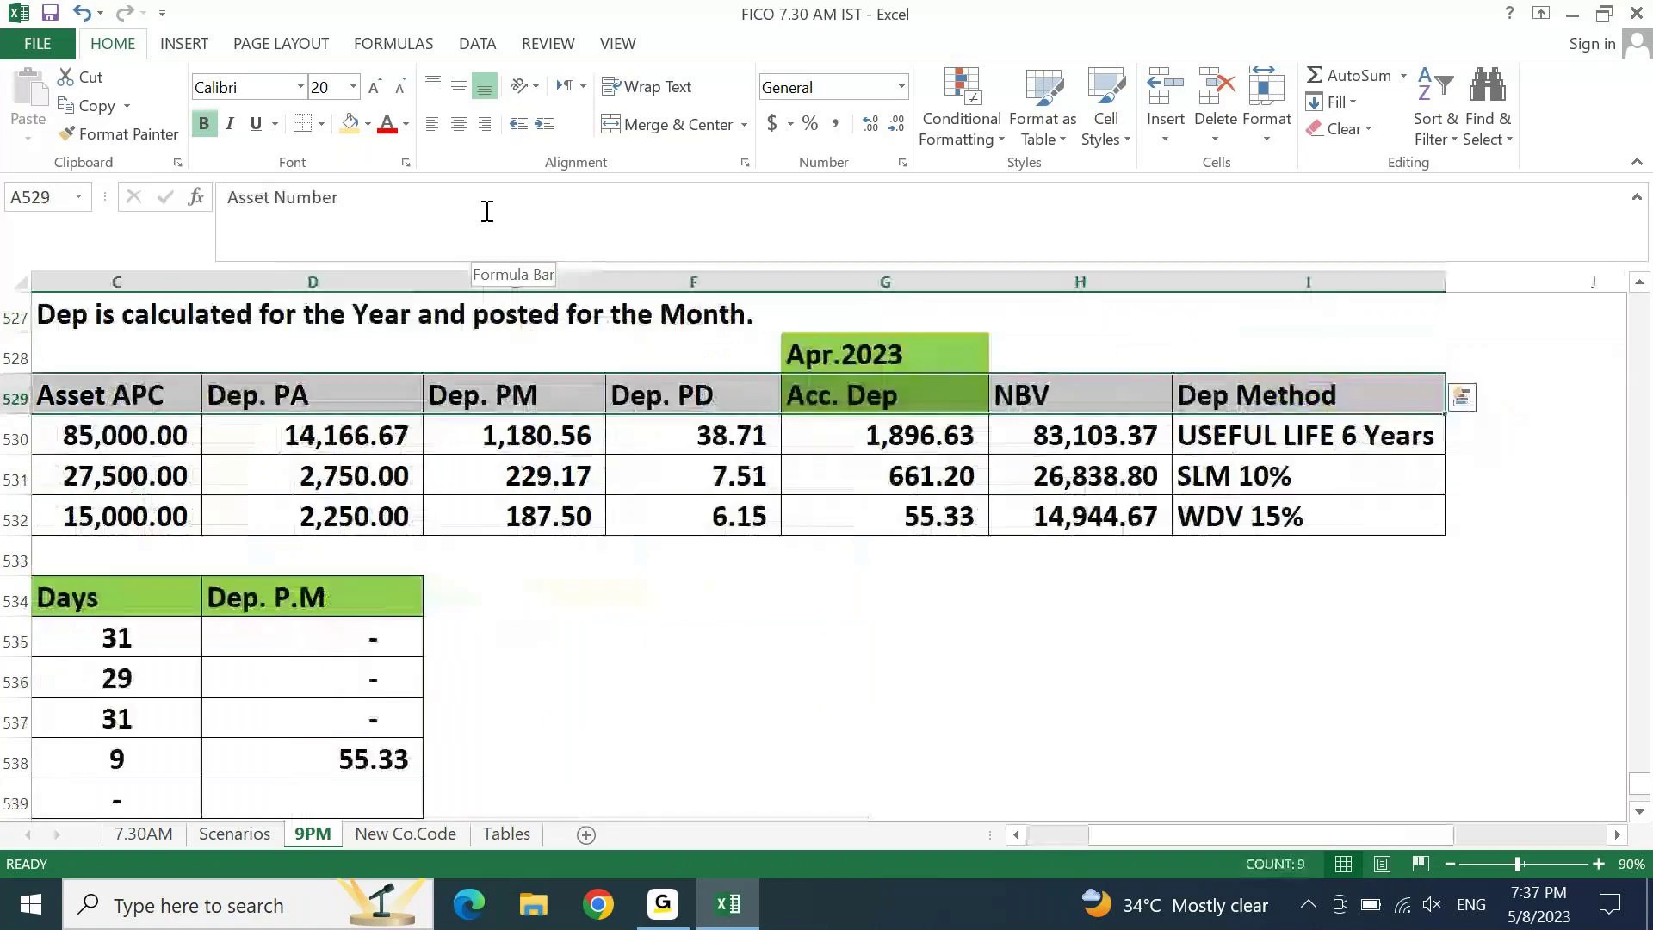
key("ctrl+c")
key("Down")
key("Down")
key("Down")
key("Down")
key("Down")
key("Down")
key("Down")
key("Down")
key("Down")
key("Down")
key("Down")
key("Down")
key("Down")
key("Down")
key("Down")
key("Down")
key("Down")
key("Down")
key("Down")
key("Down")
key("Up")
key("Up")
key("Up")
key("Up")
key("Up")
key("Up")
key("Up")
key("Up")
key("Up")
key("Up")
key("Up")
key("Up")
key("Up")
key("Up")
key("Up")
key("Up")
key("Up")
key("Up")
key("Up")
key("Down")
key("Down")
key("Down")
key("Down")
key("Down")
key("Down")
key("Down")
key("Down")
key("Down")
key("Down")
key("Down")
key("Down")
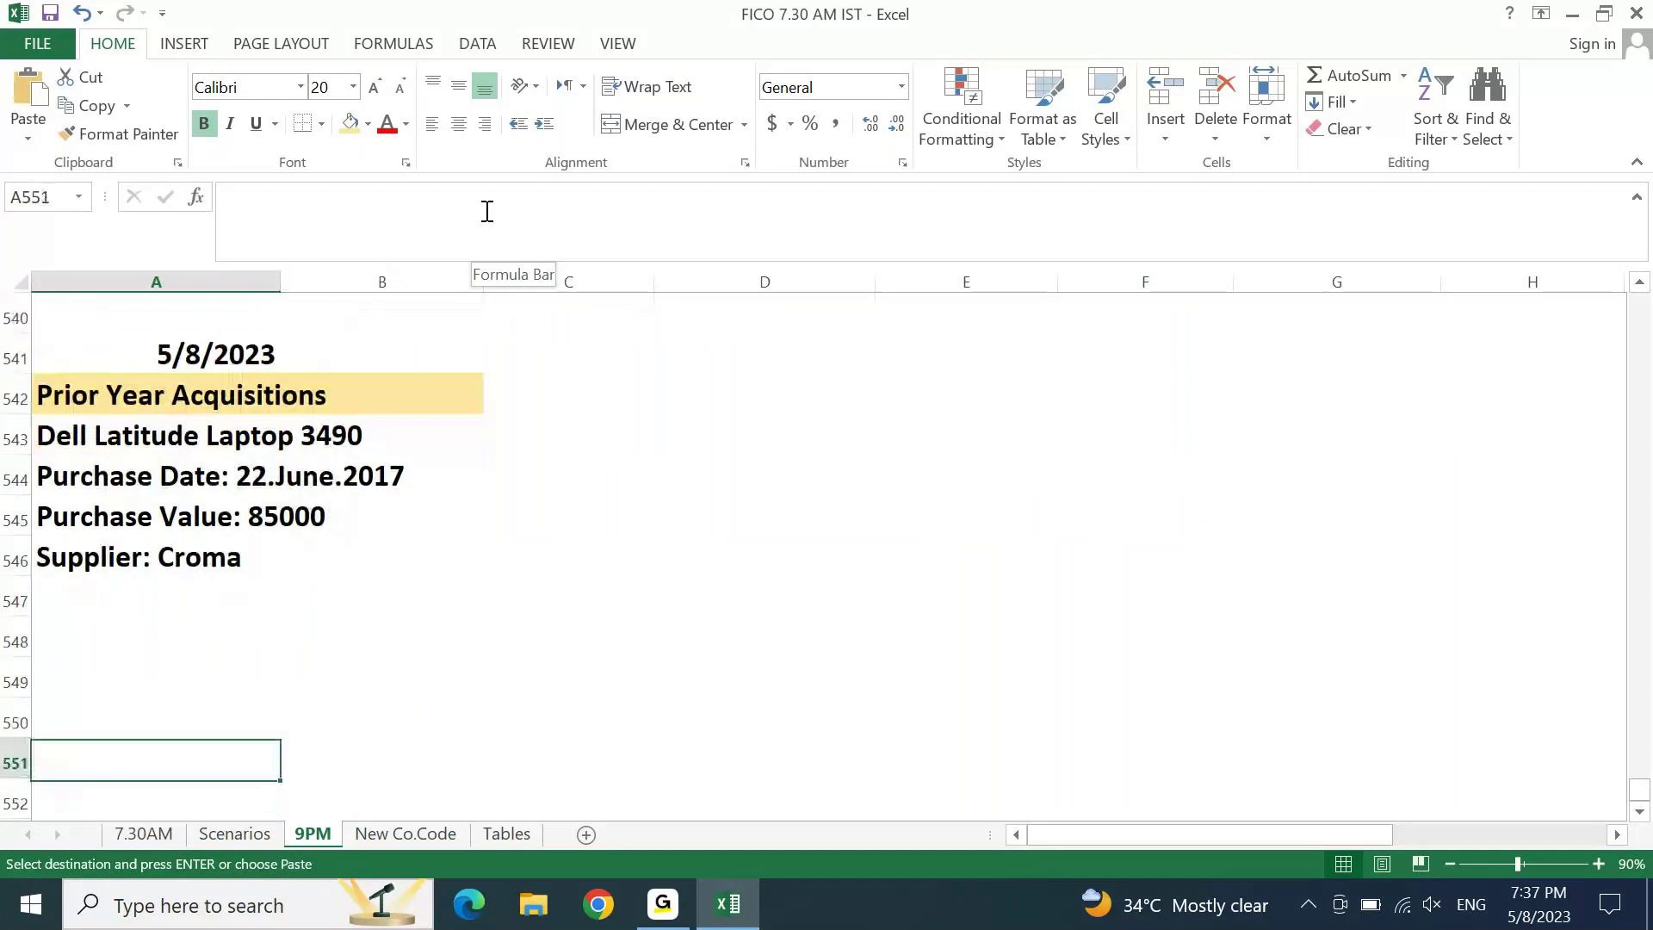
key("Up")
key("Up")
key("Up")
key("ctrl+v")
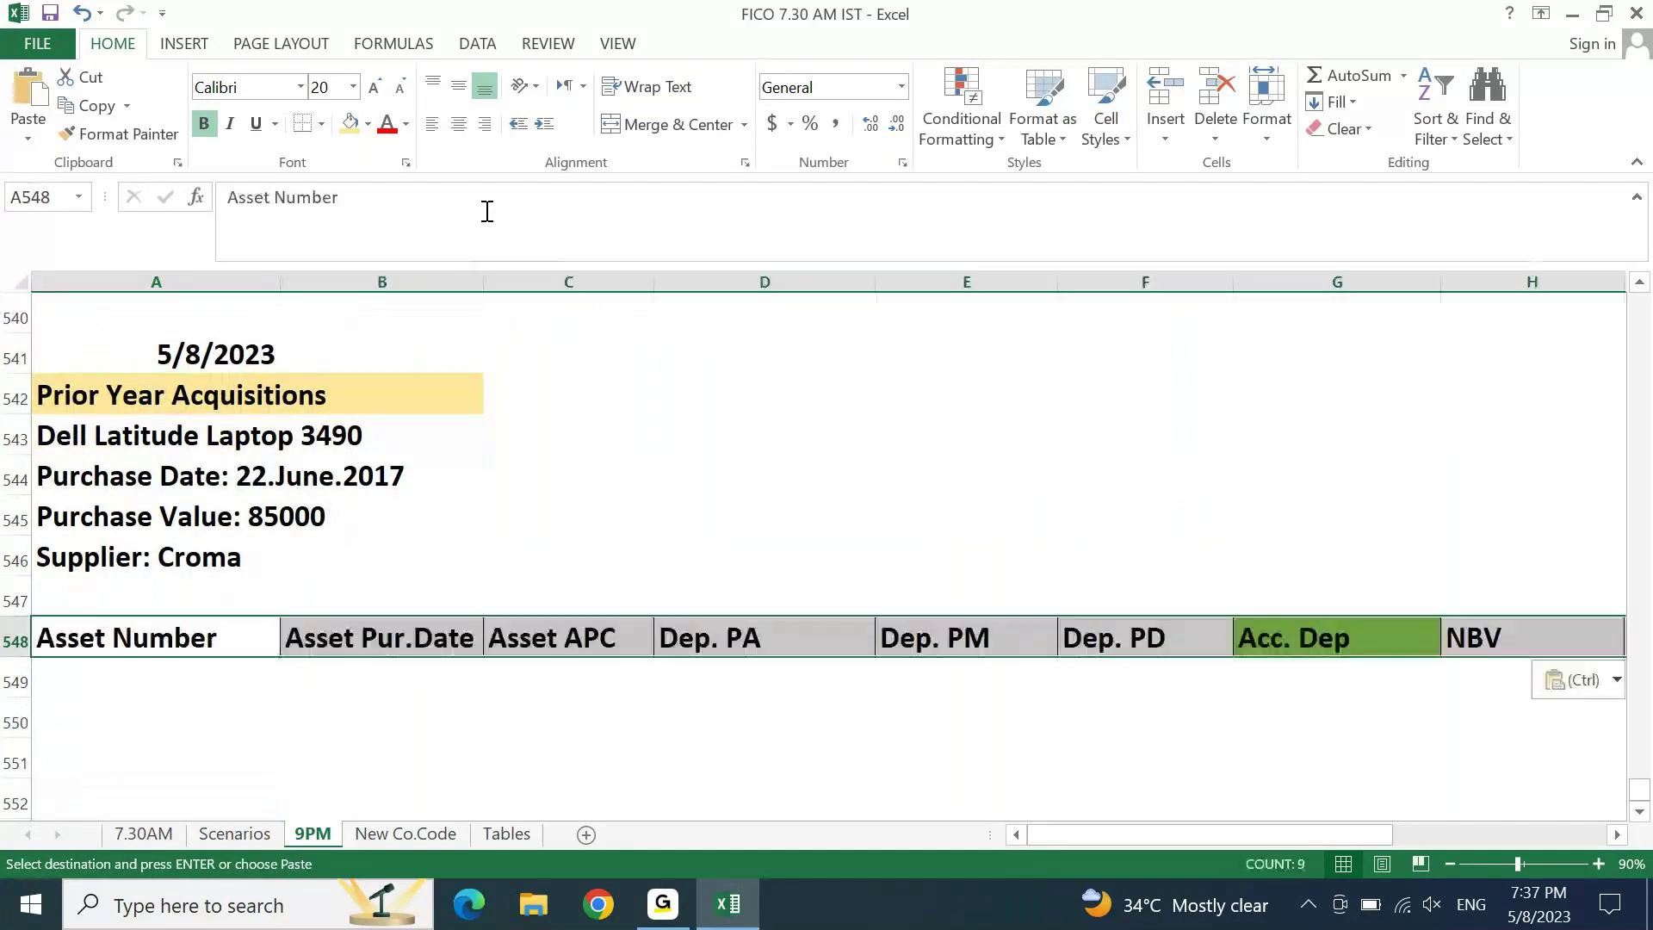
key("Escape")
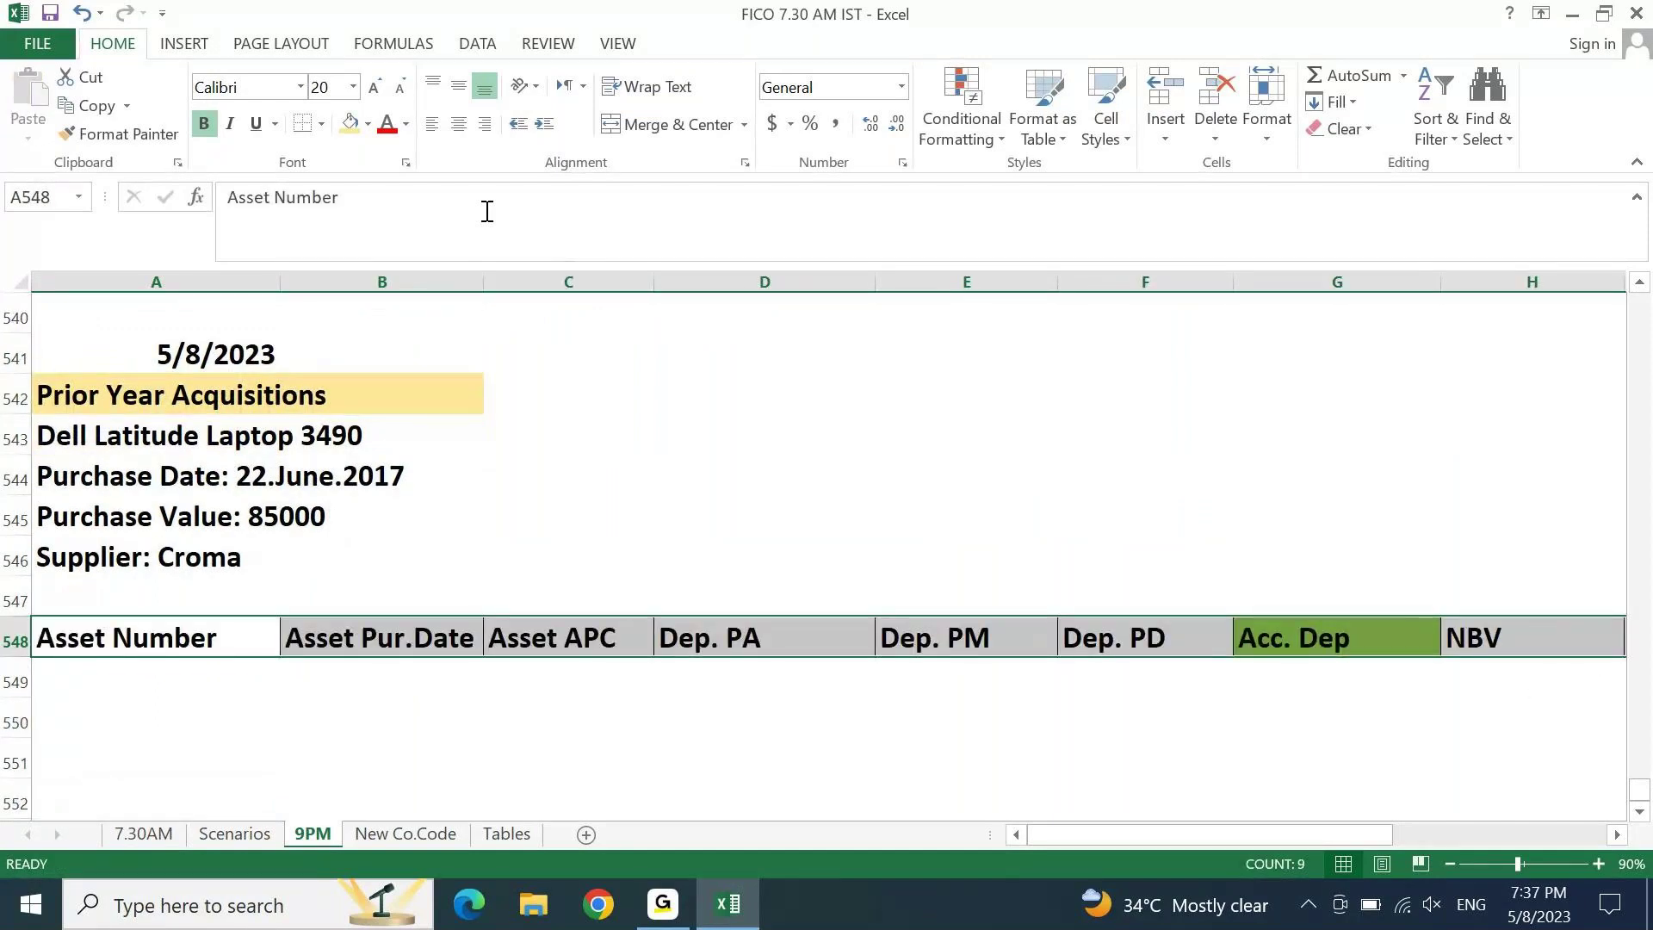
Step: Enter the asset number AST128//118281 in A549, under the Asset Number header
key("Down")
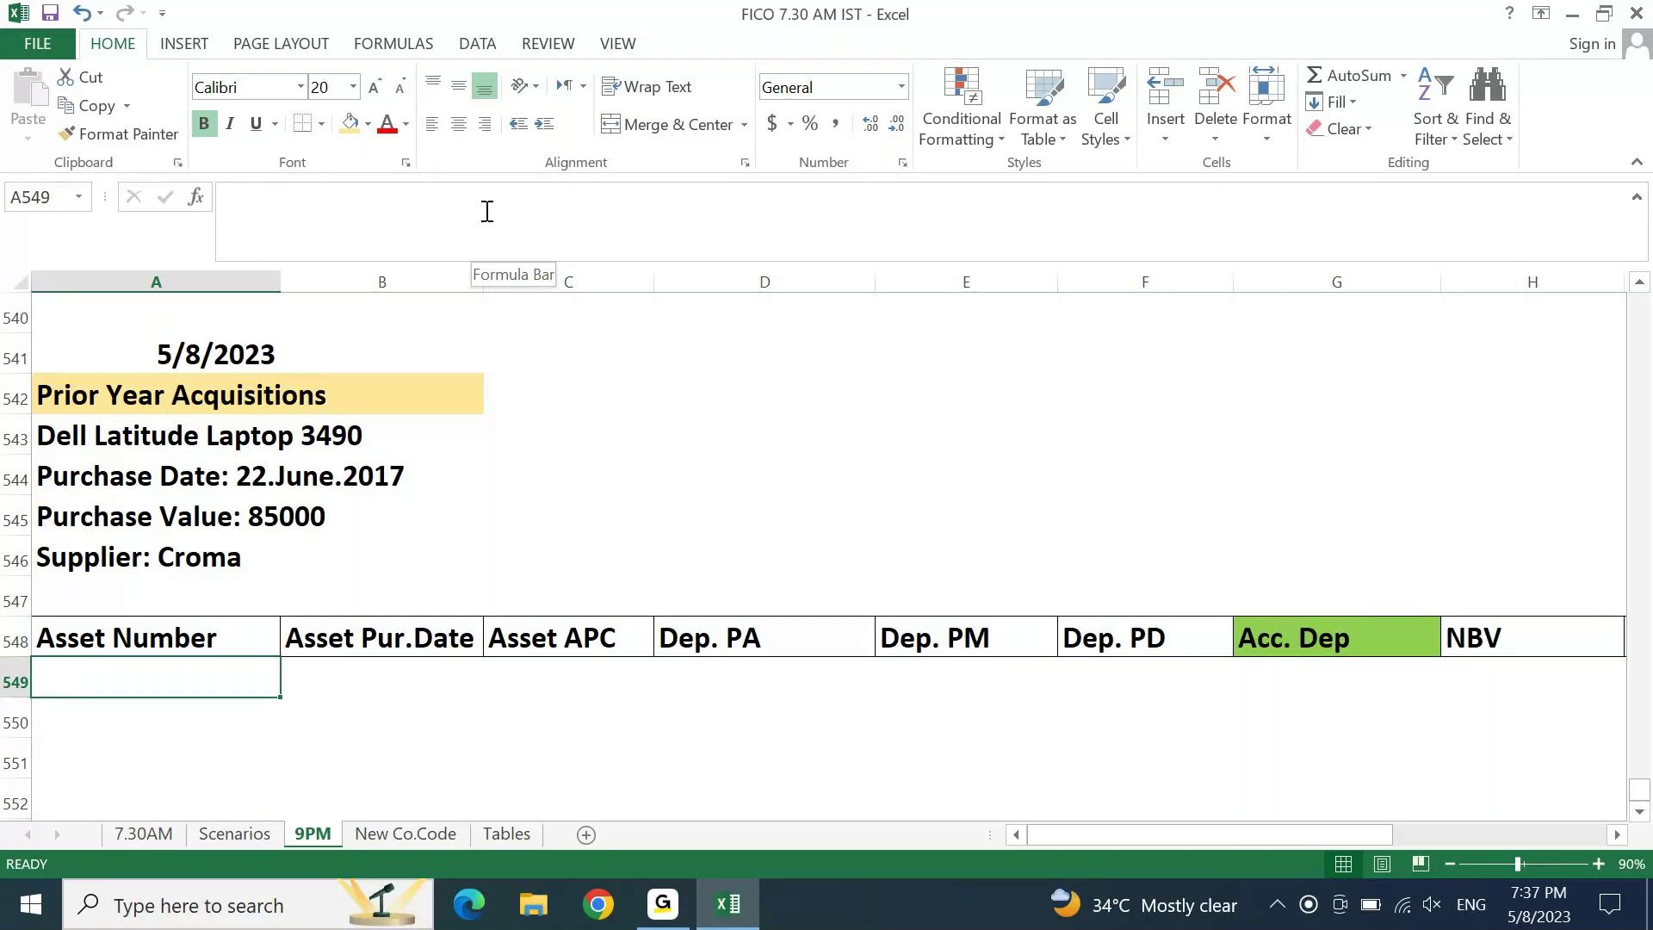
type("AST12")
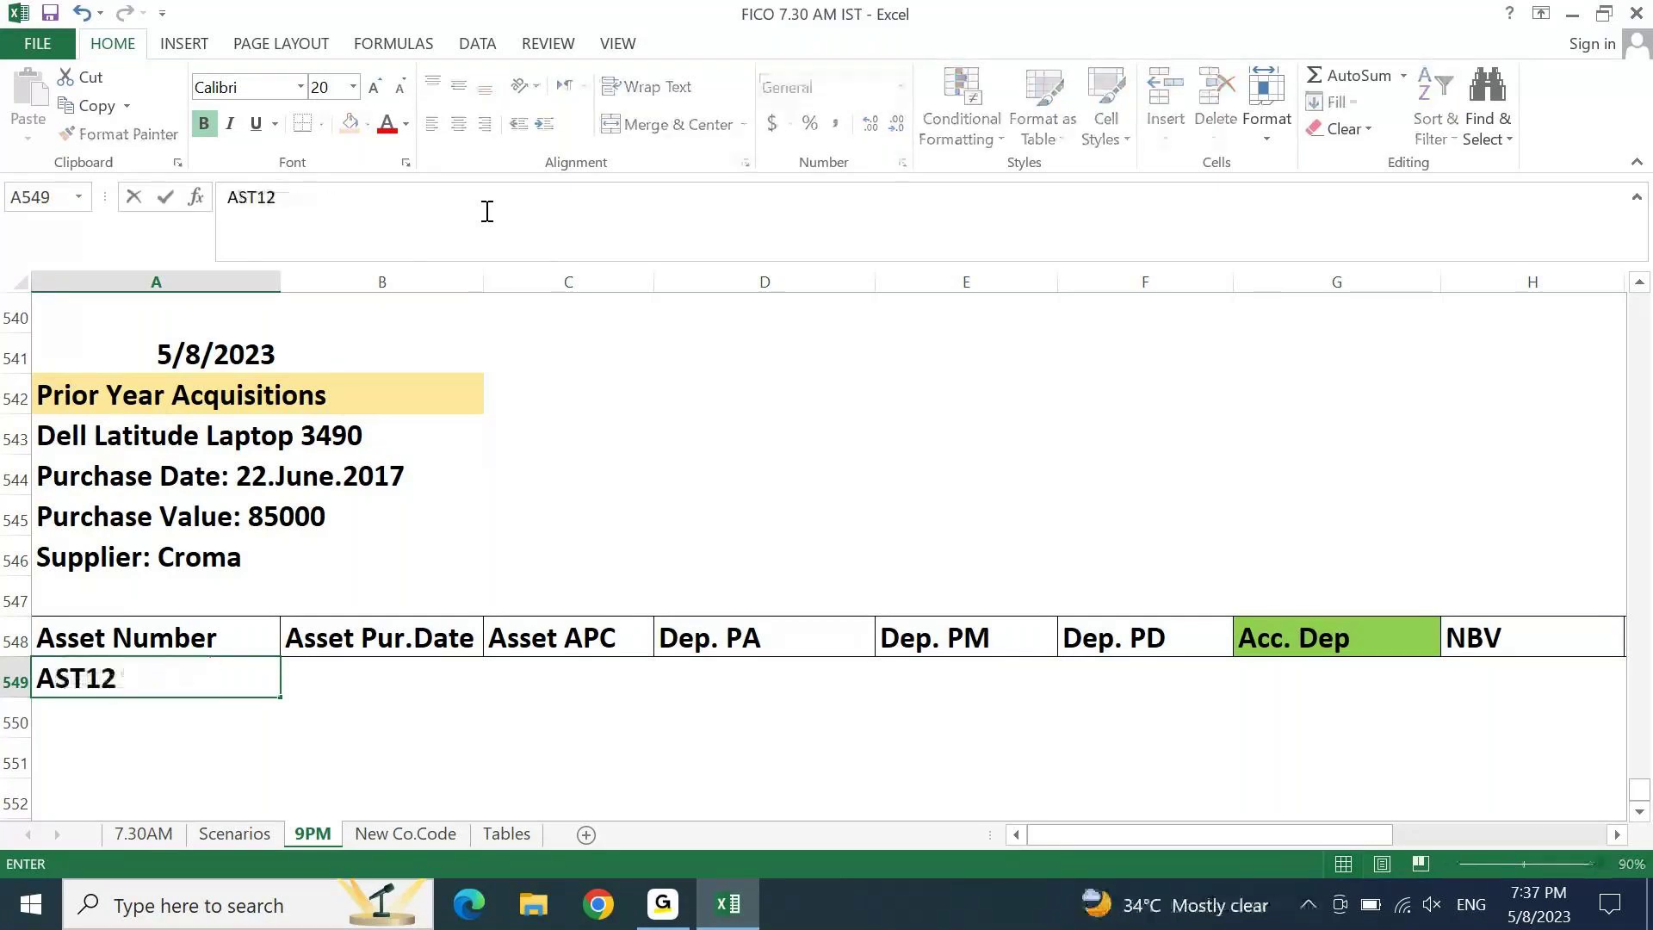
type("8//11828172")
key("BackSpace")
key("BackSpace")
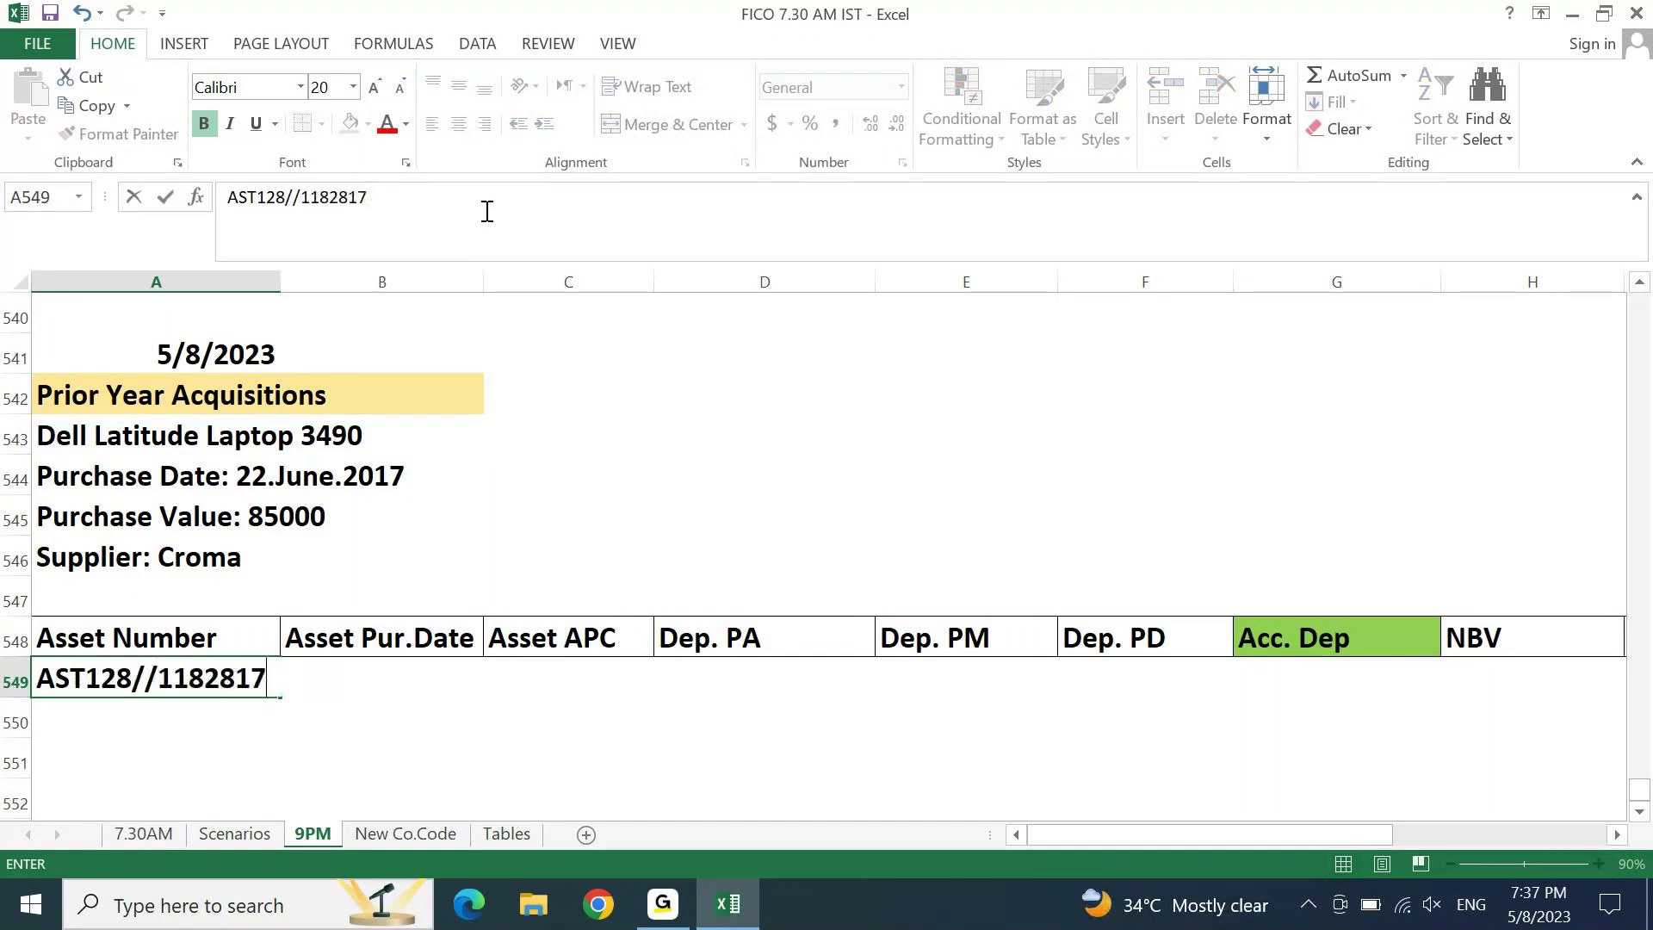
key("Return")
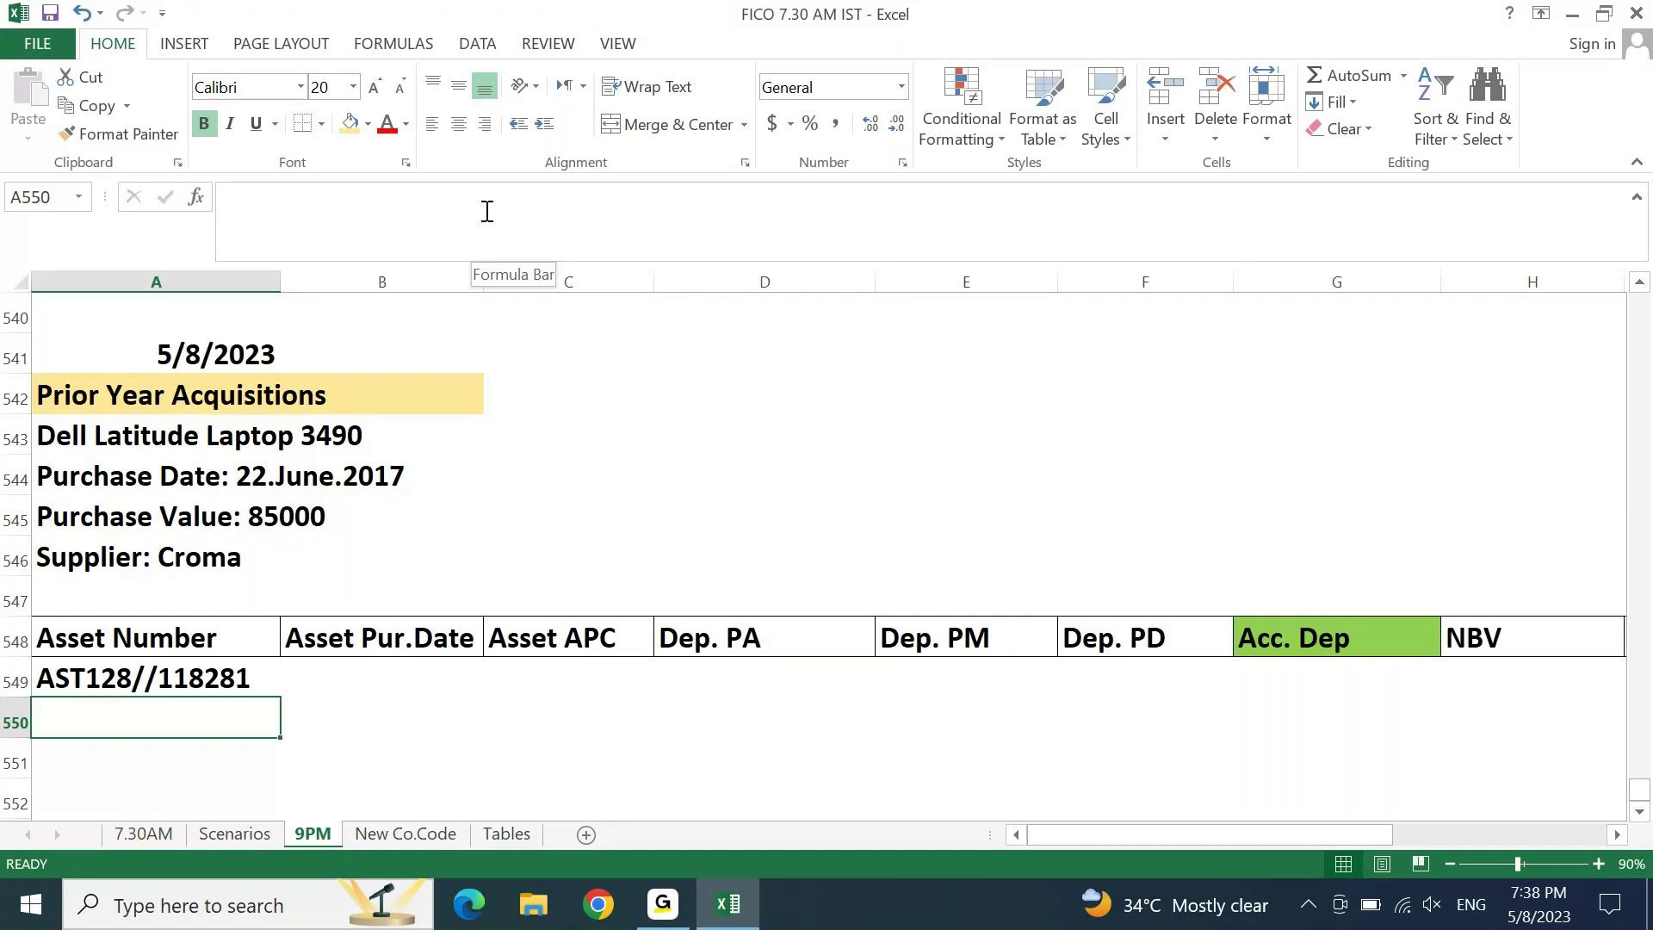
Step: Fill in the asset's purchase date as 22.June.2017 in B549 and its APC as 85000 in C549
key("Up")
key("Right")
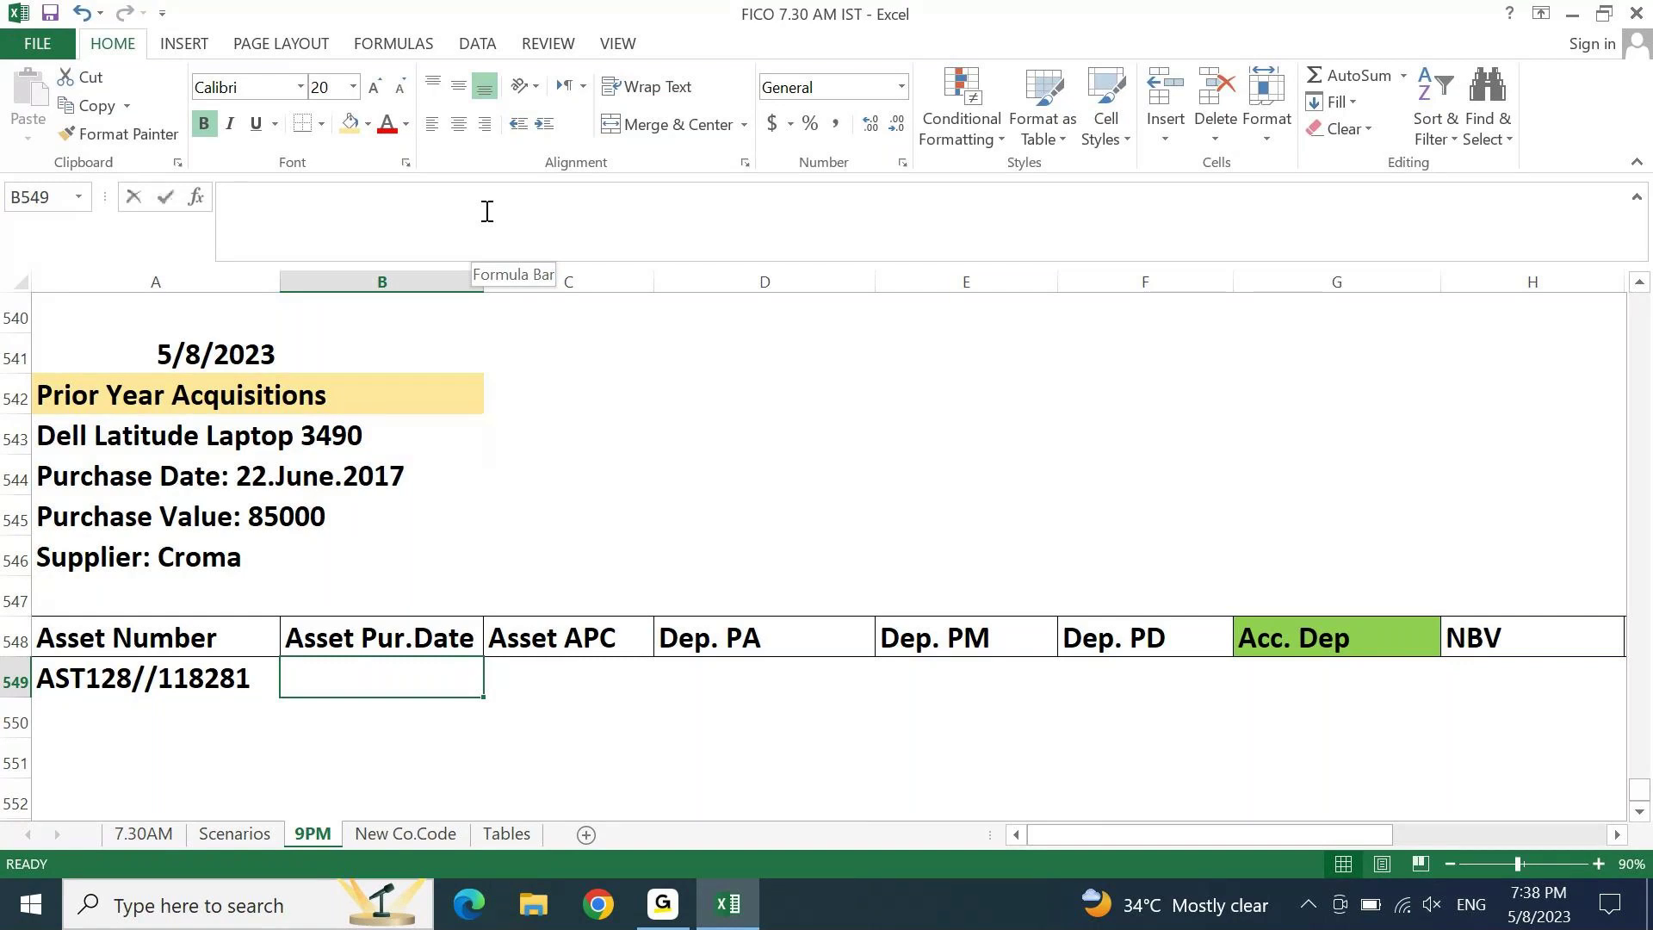
type("22.June")
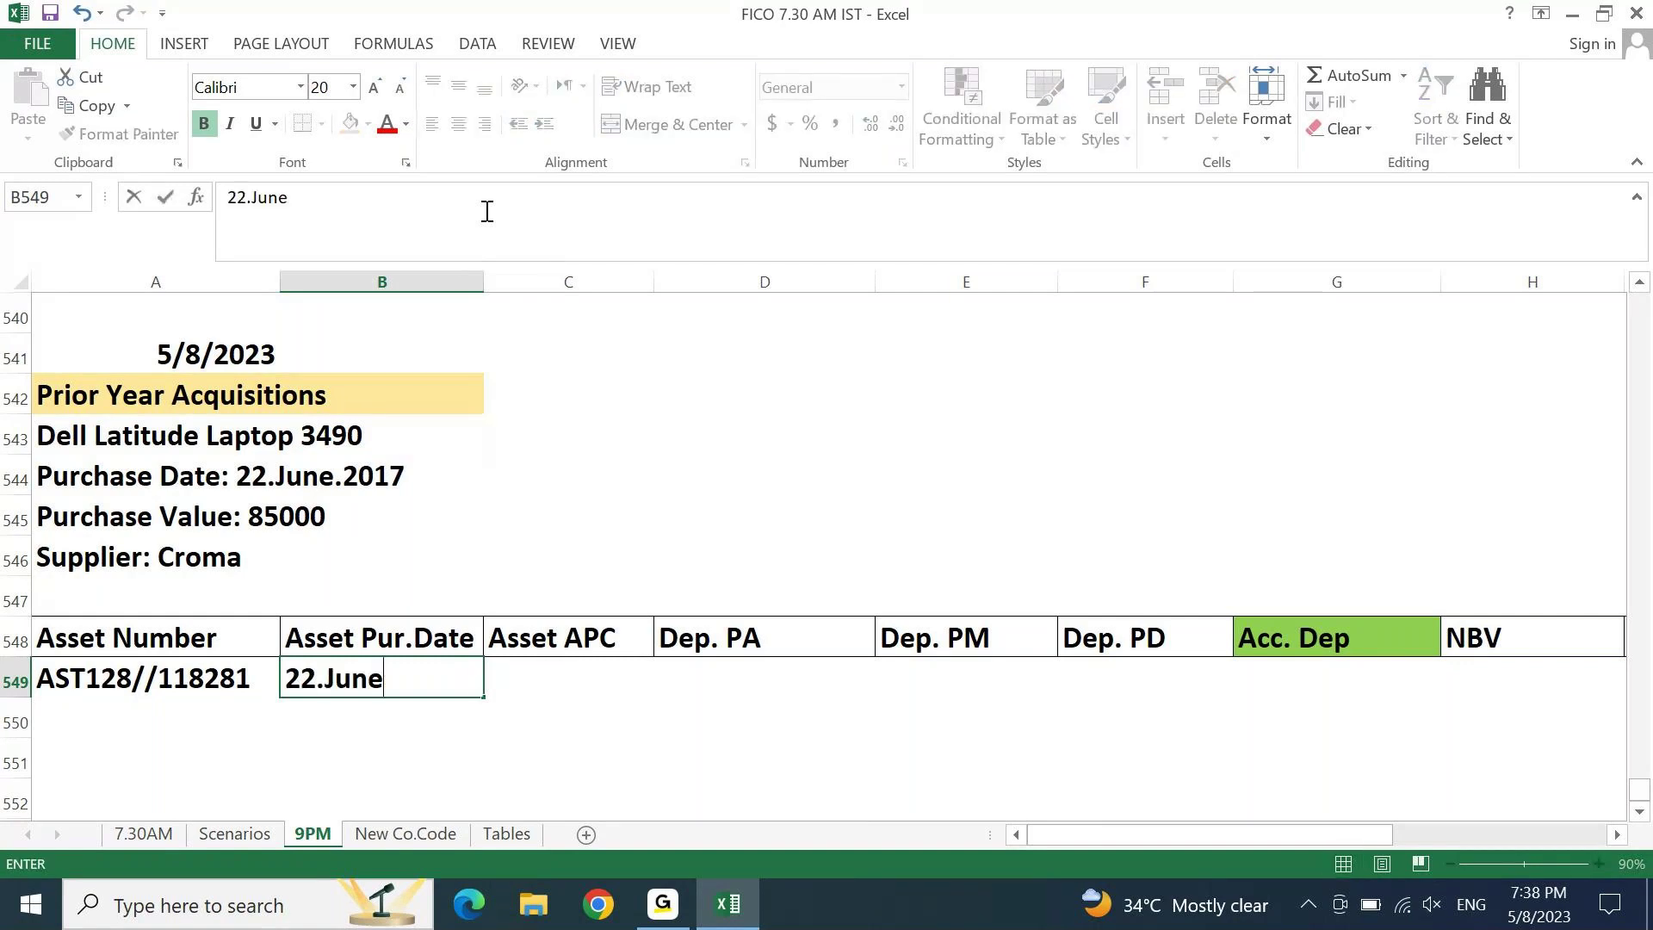
type(".2017")
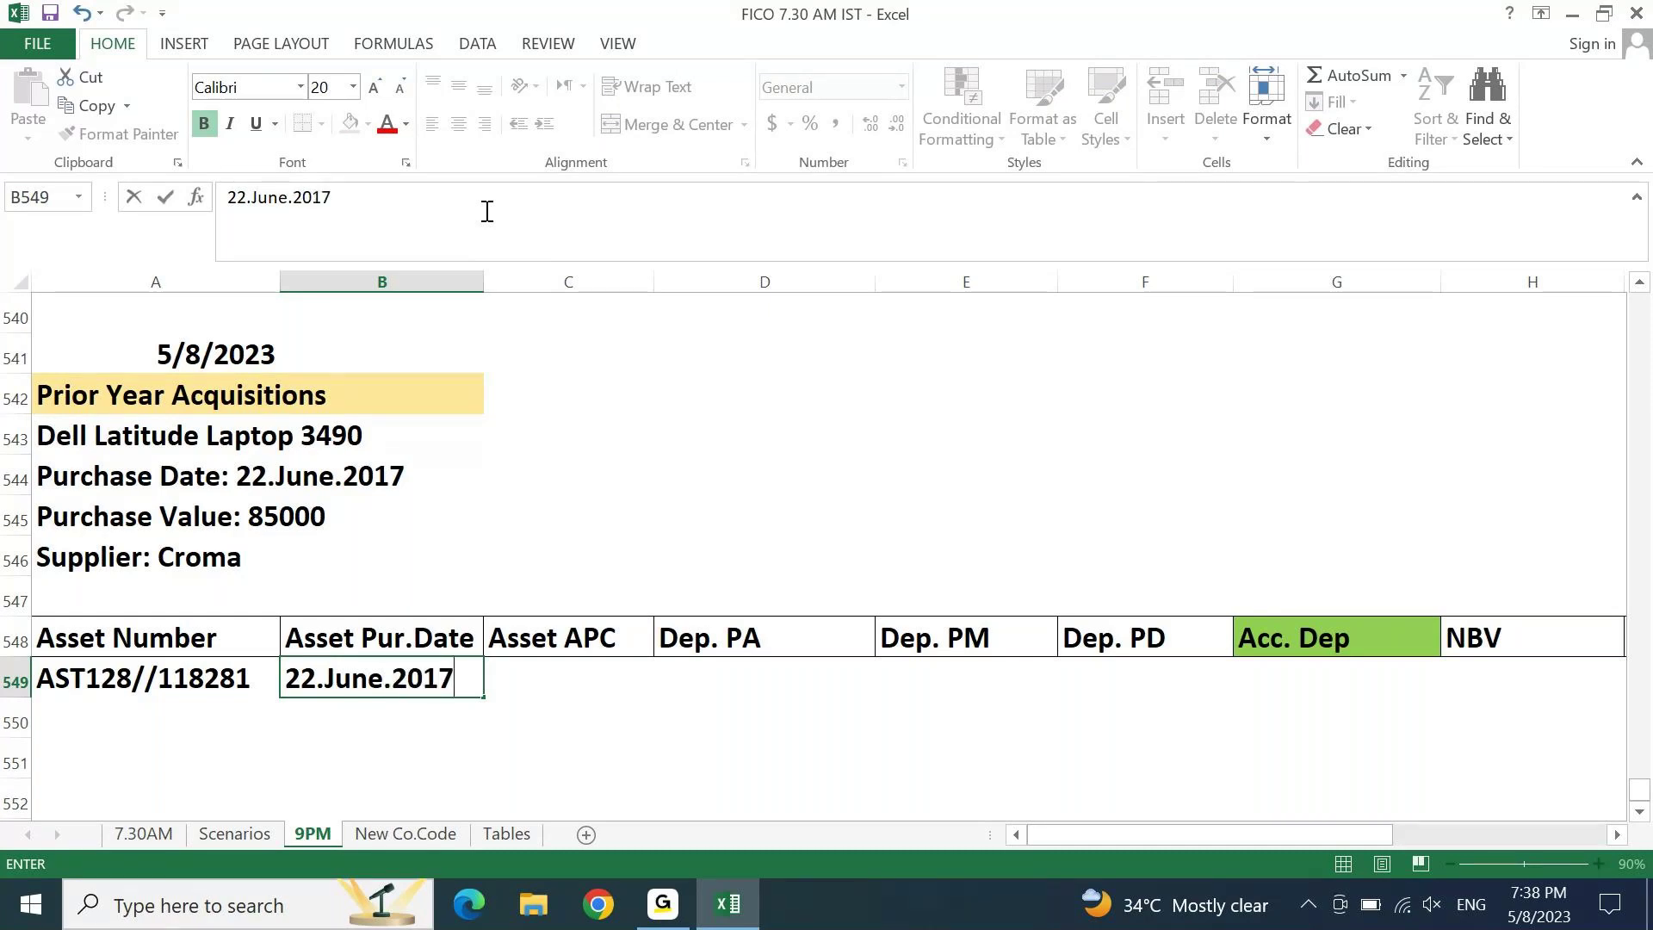
key("Tab")
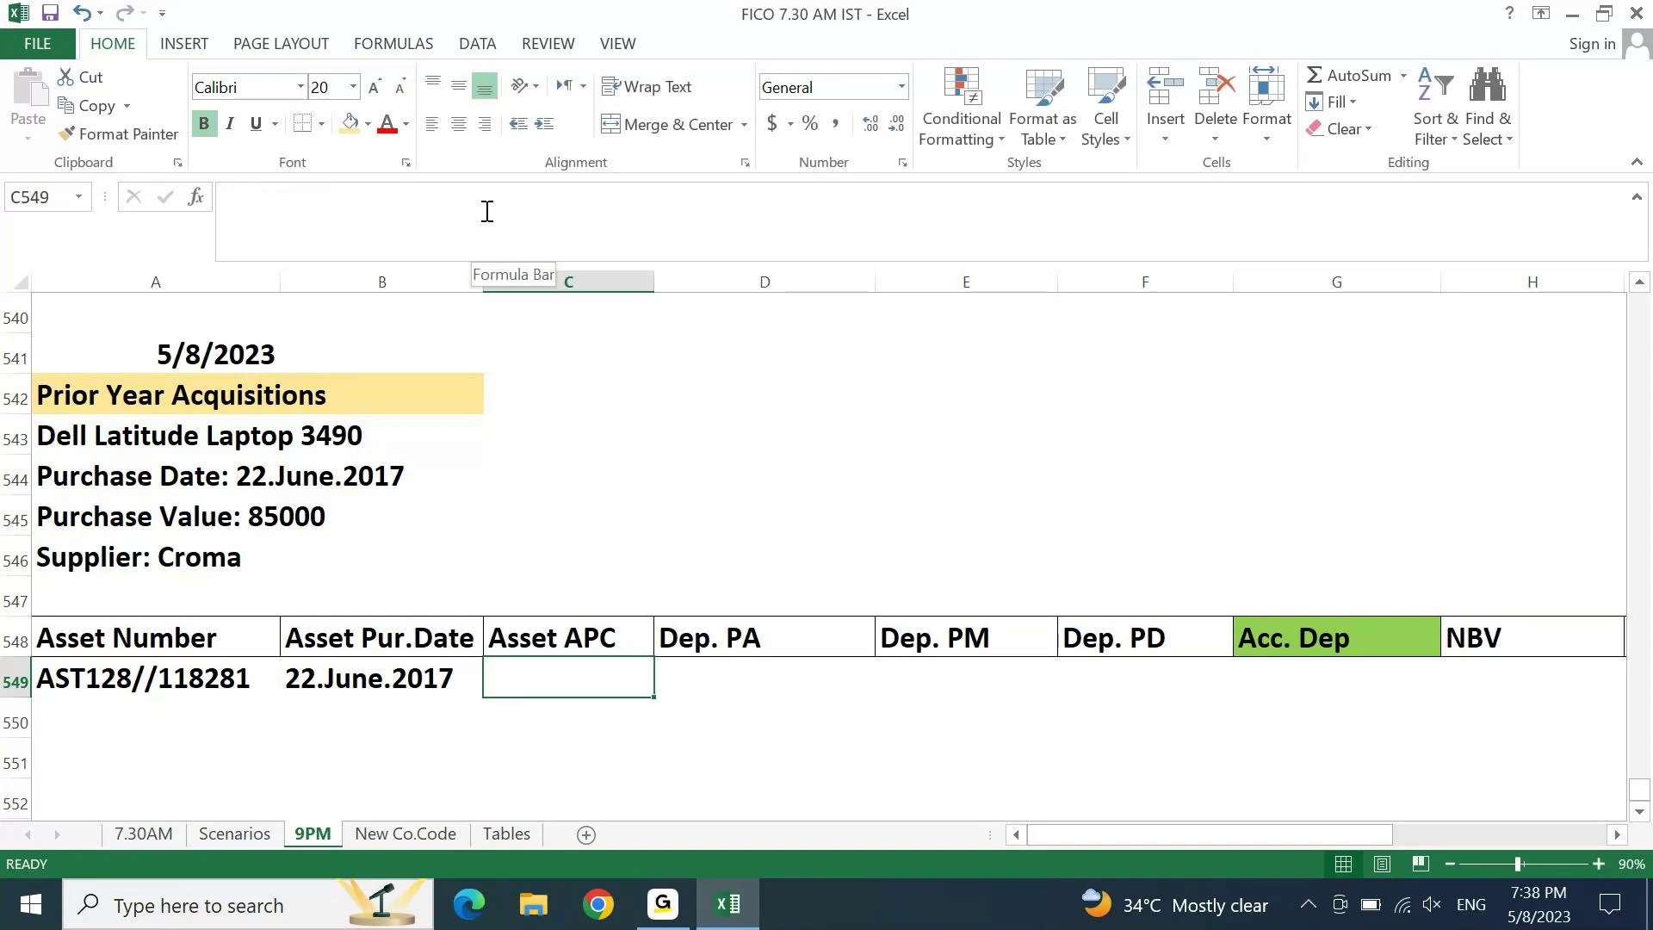
key("Up")
key("Down")
type("85000")
key("Tab")
Step: Format the asset row's amount cells C549 to H549 in comma style with two decimal places
key("Left")
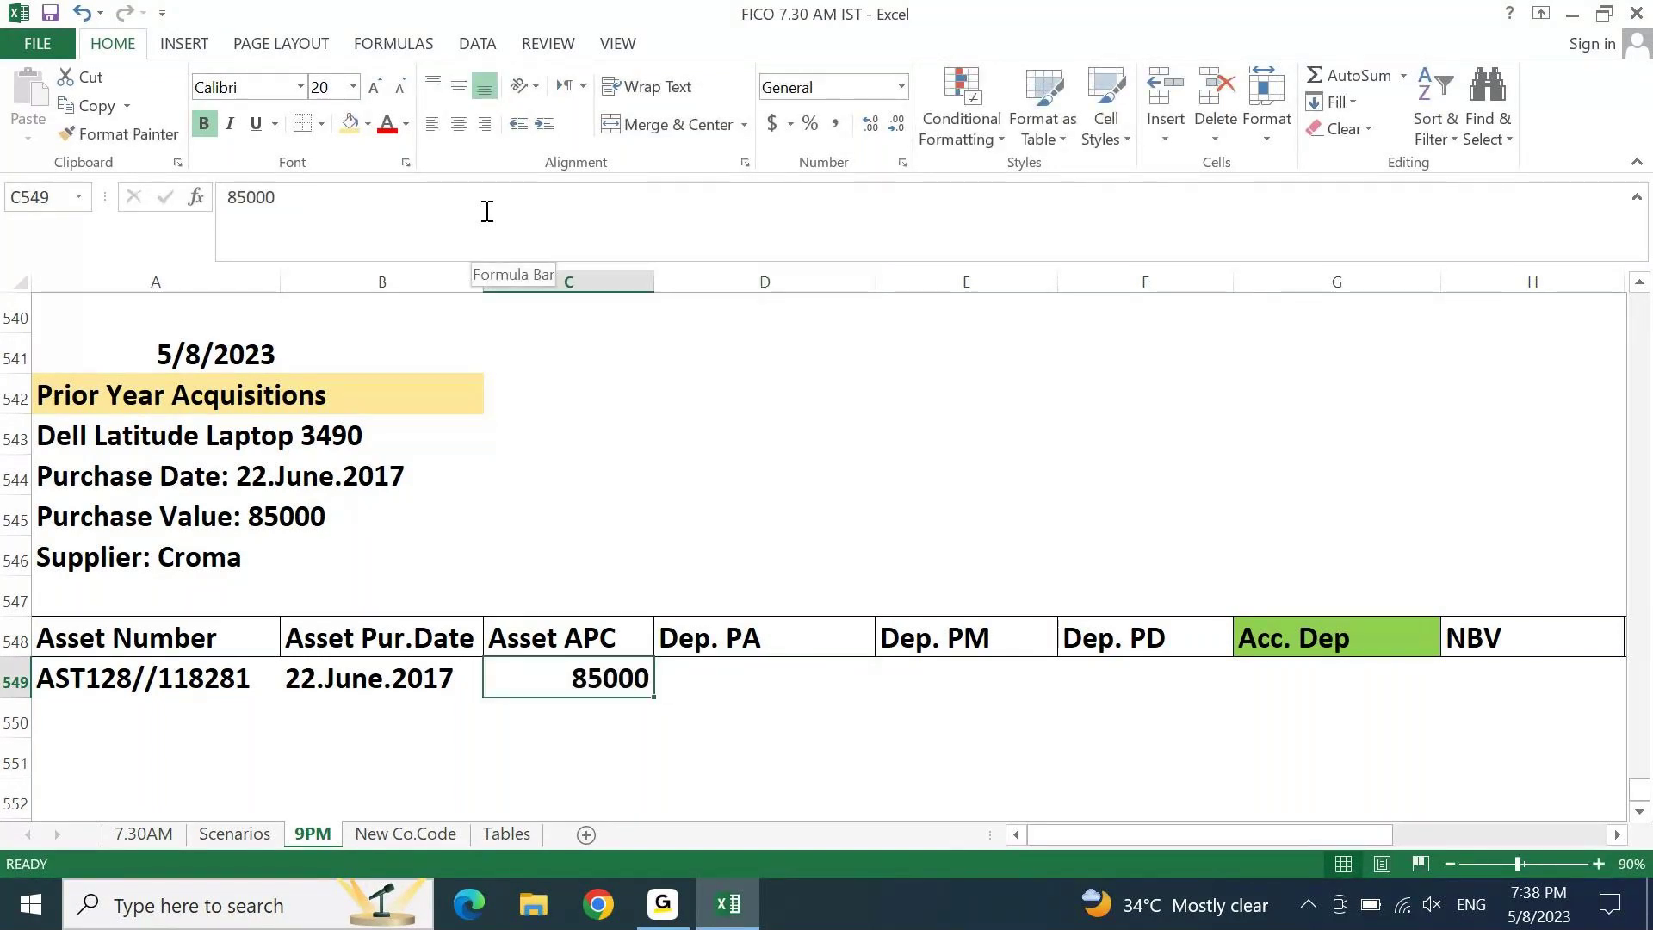
key("shift+Right")
key("shift+Right")
key("shift+Right")
key("shift+Right")
key("shift+Right")
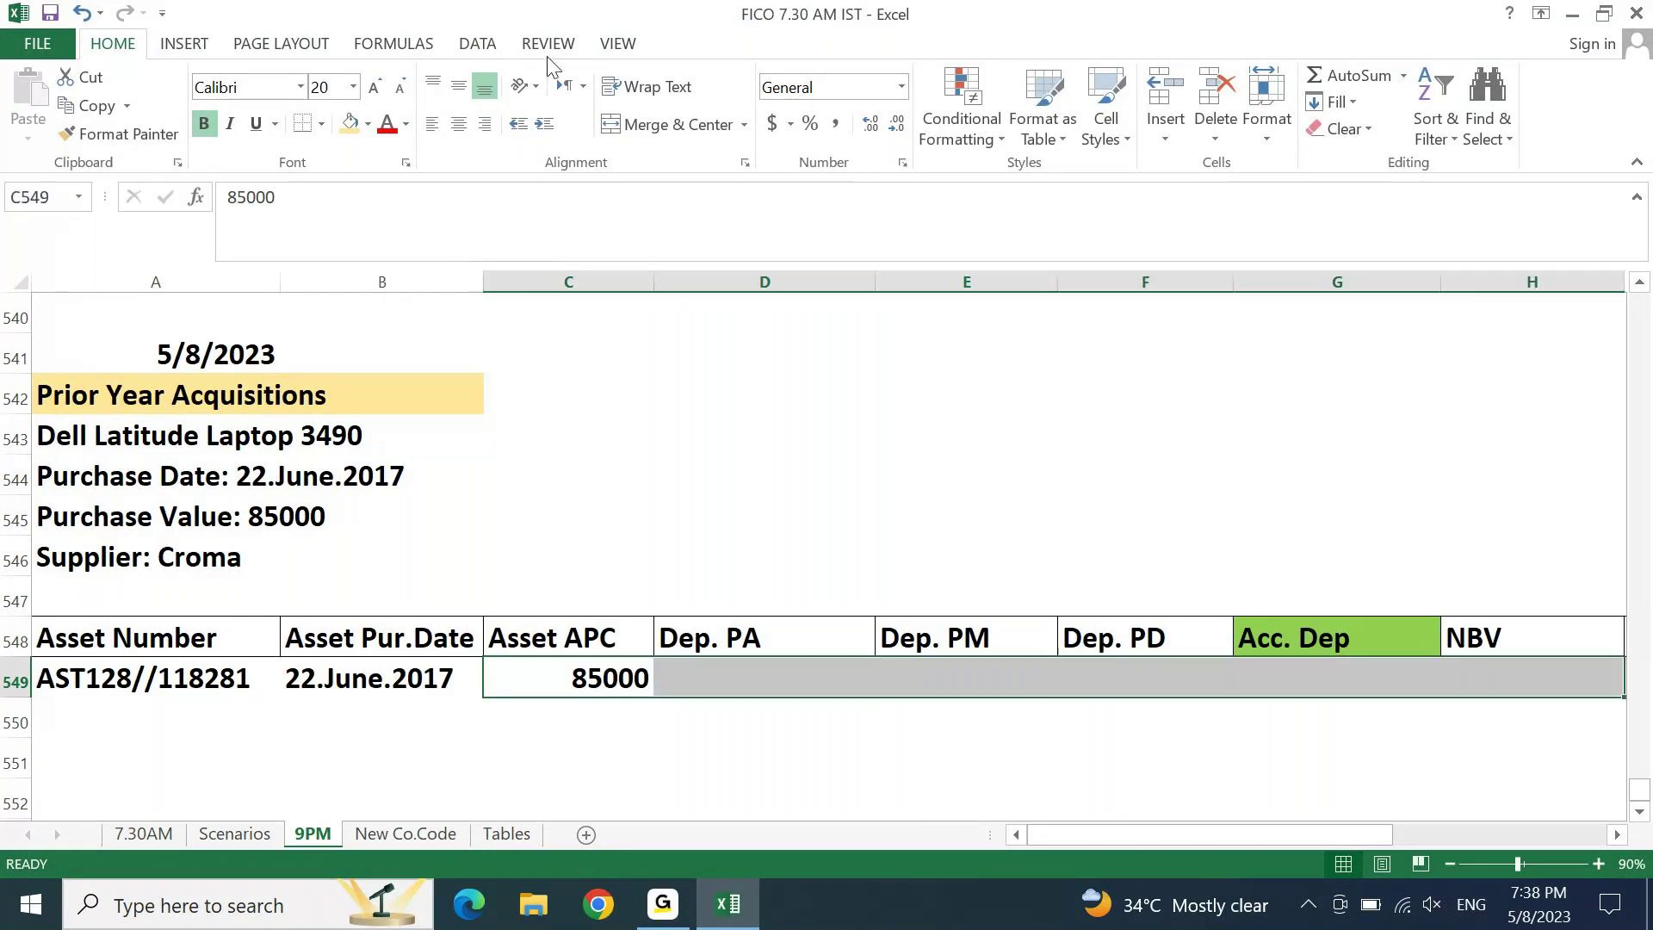
left_click(836, 125)
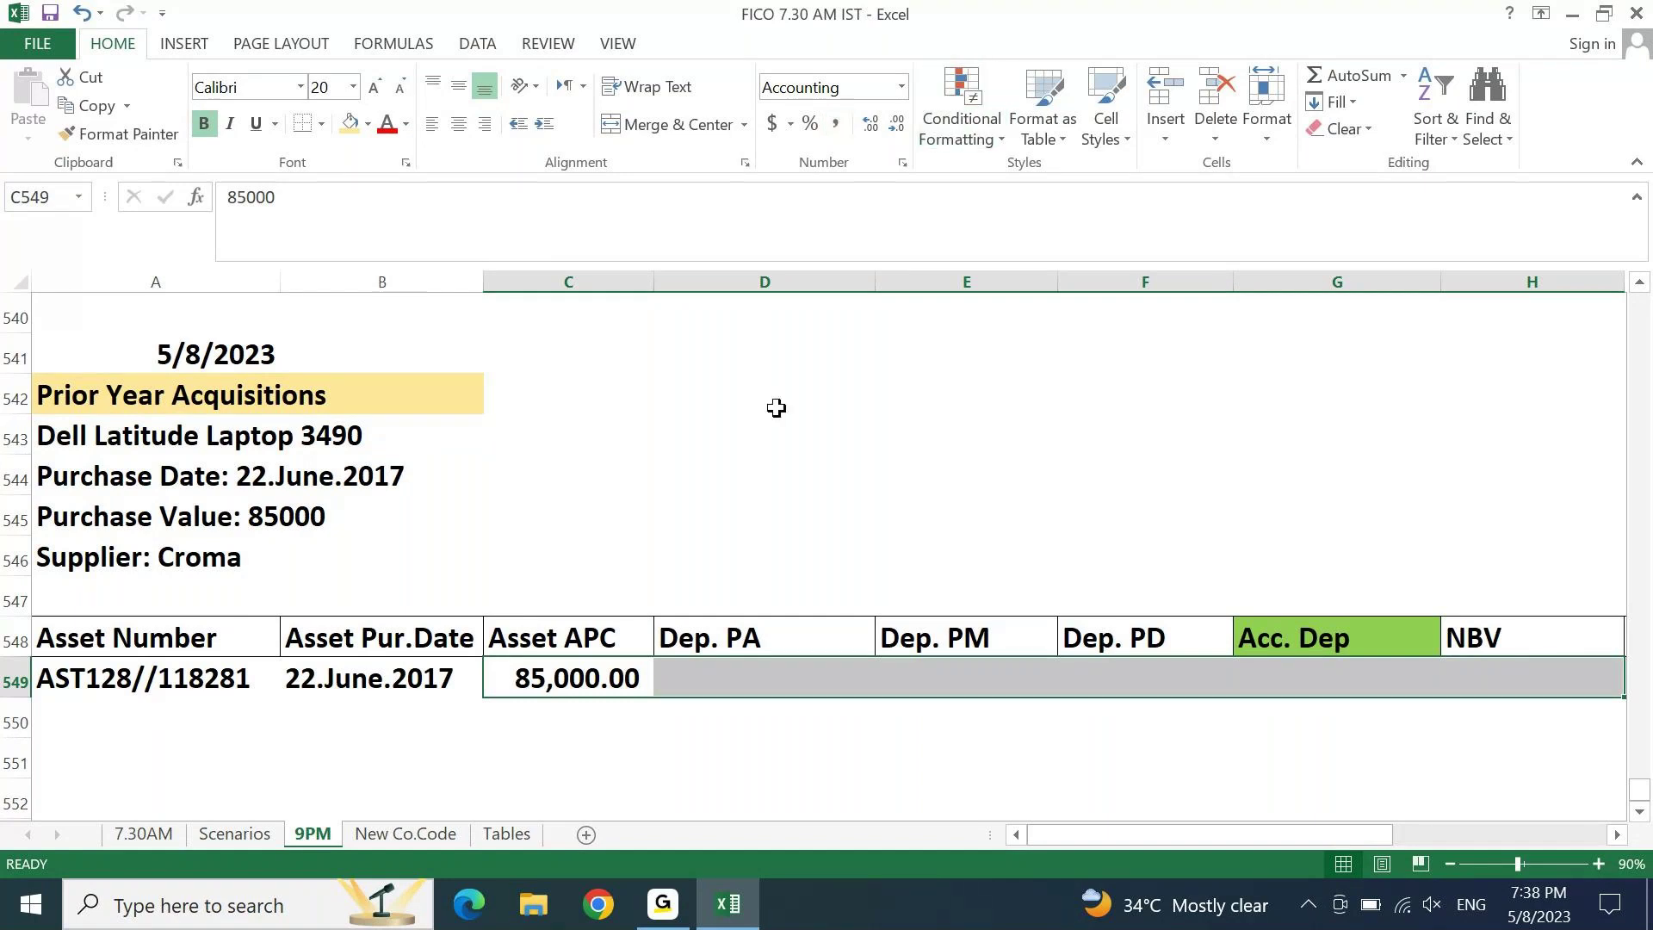
Step: Enter "Go-Live Date: 13.May.2023" in D542, beside the Prior Year Acquisitions heading
left_click(751, 393)
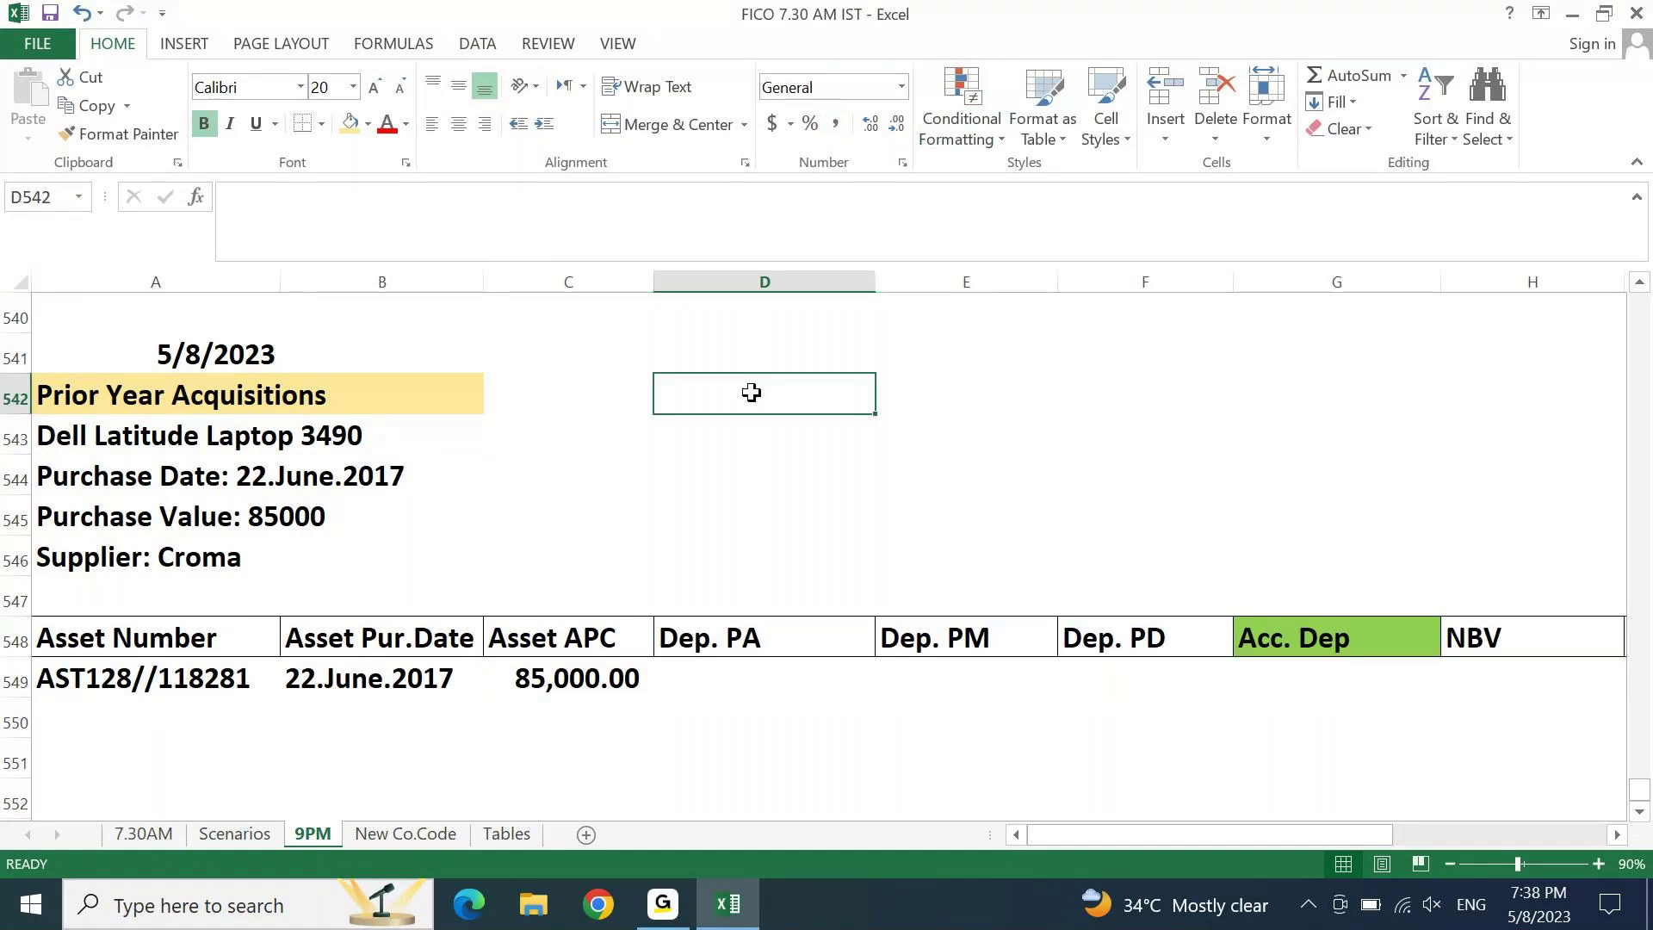
type("Go-Live Da")
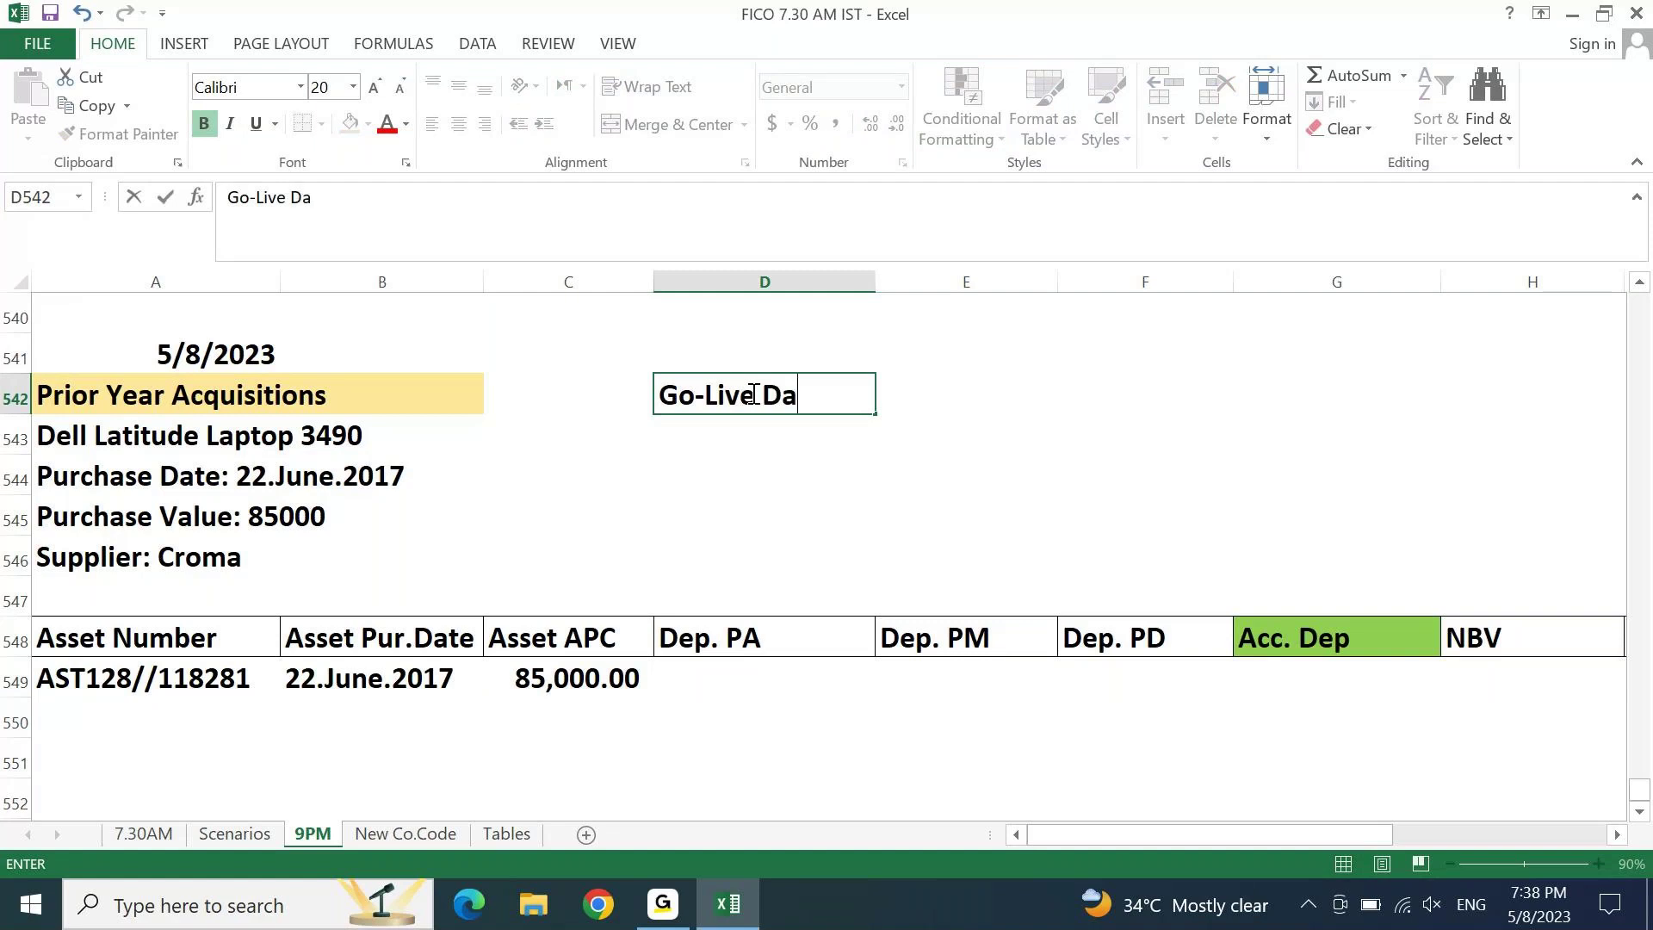
type("te: 13.May")
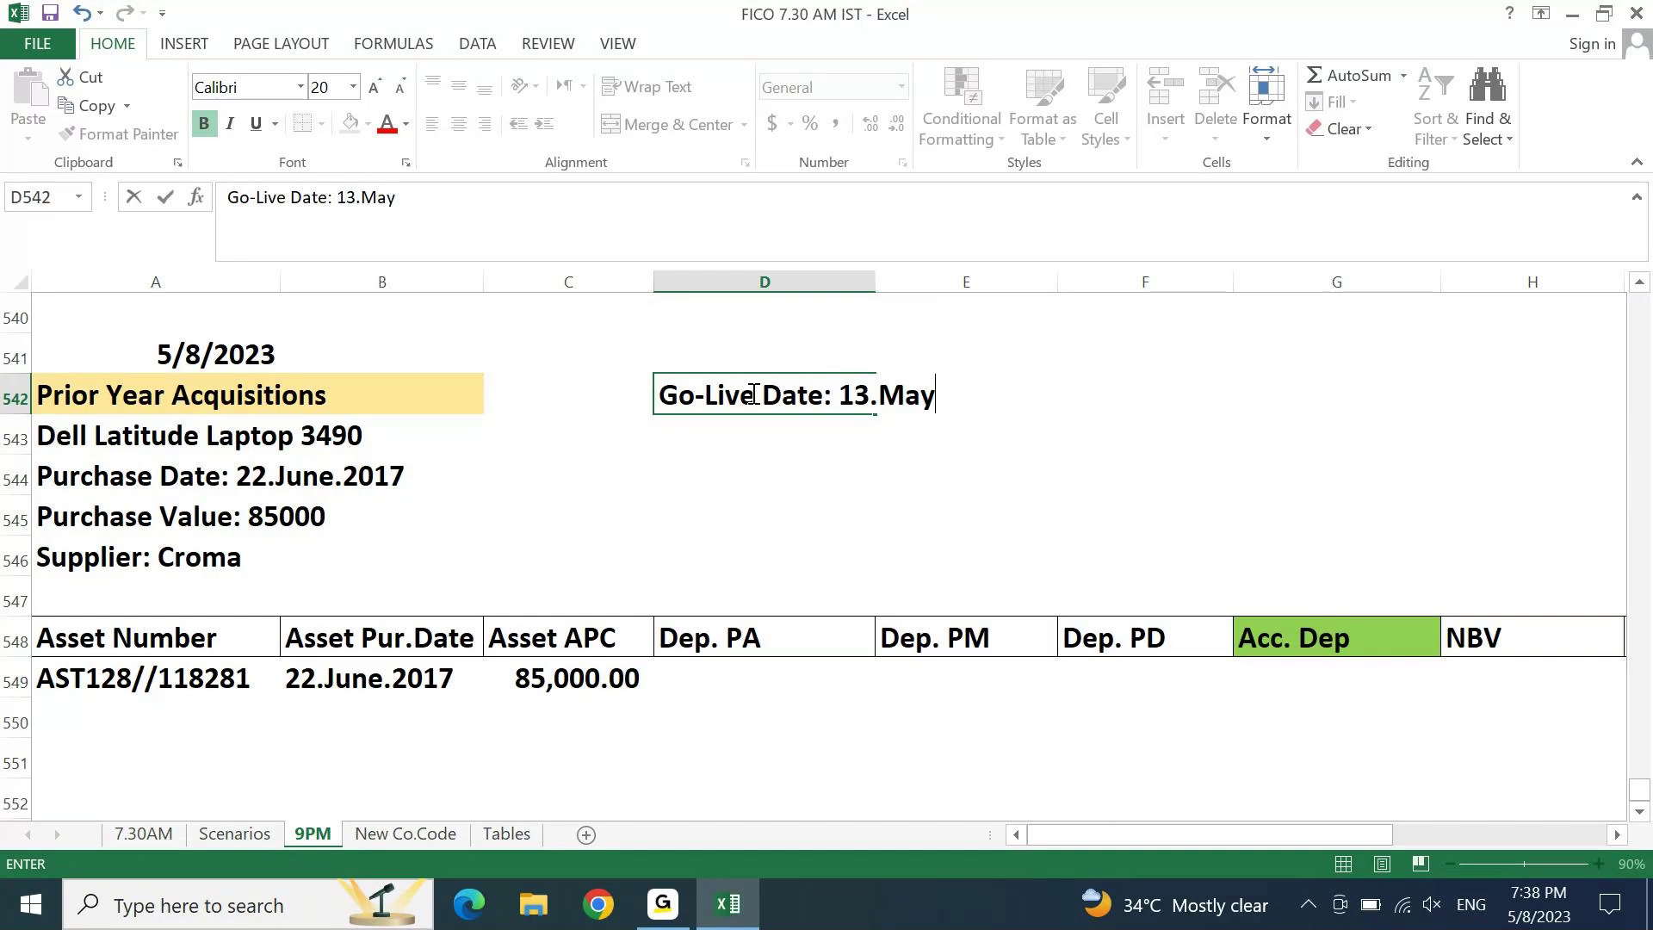
type(".2023")
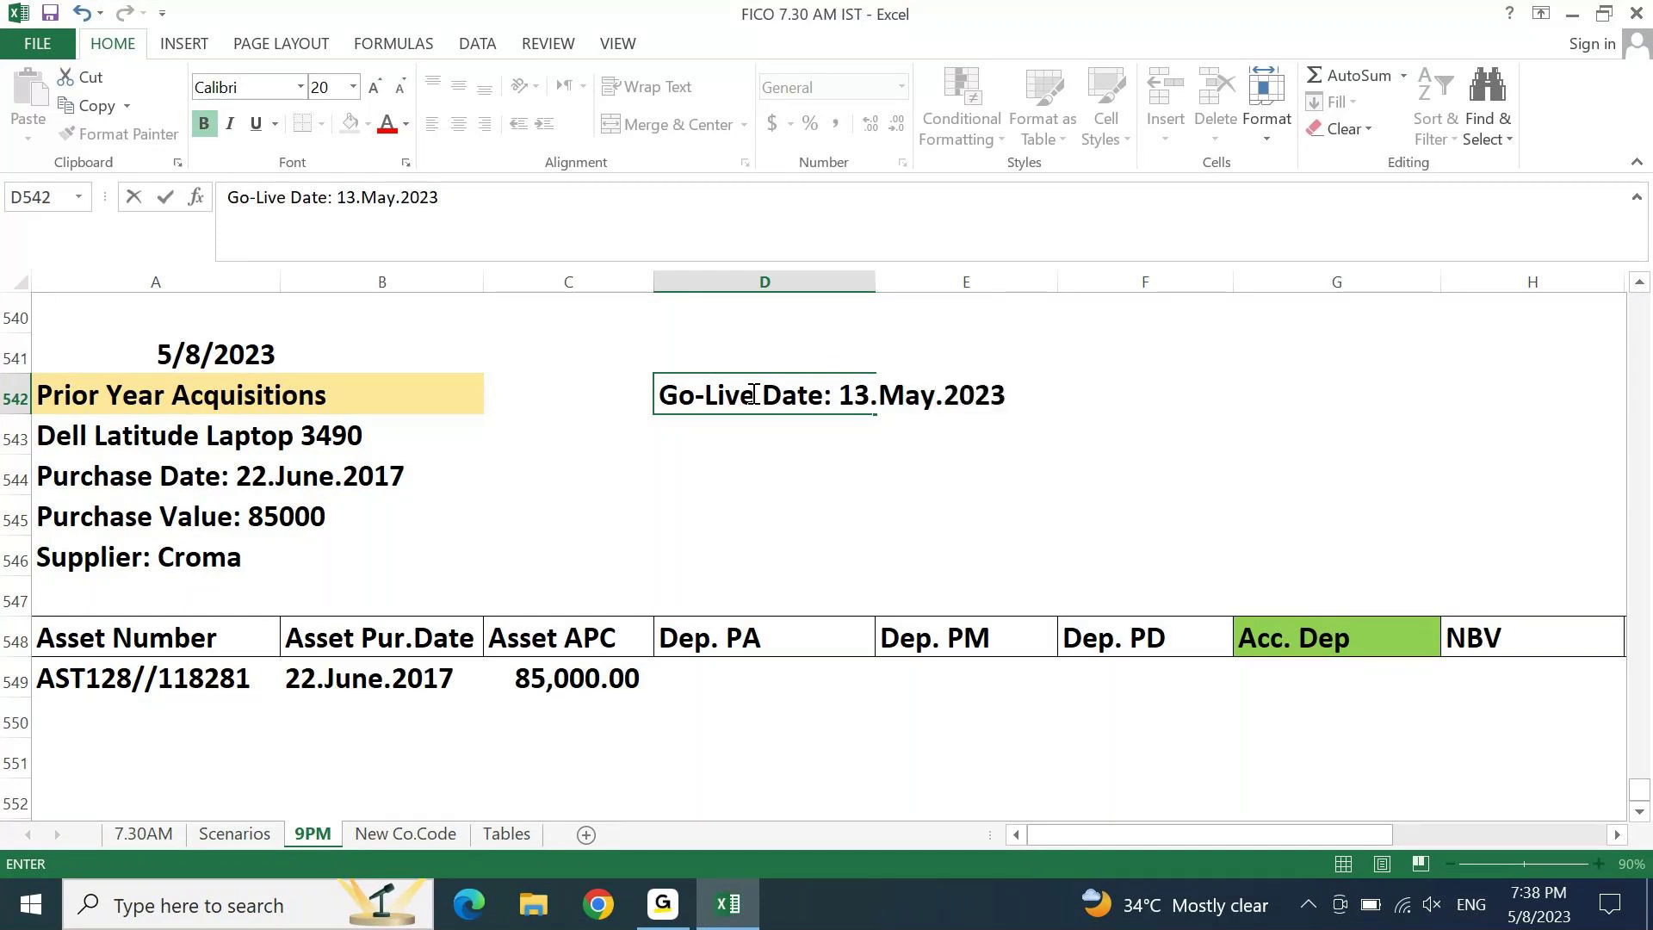
key("Return")
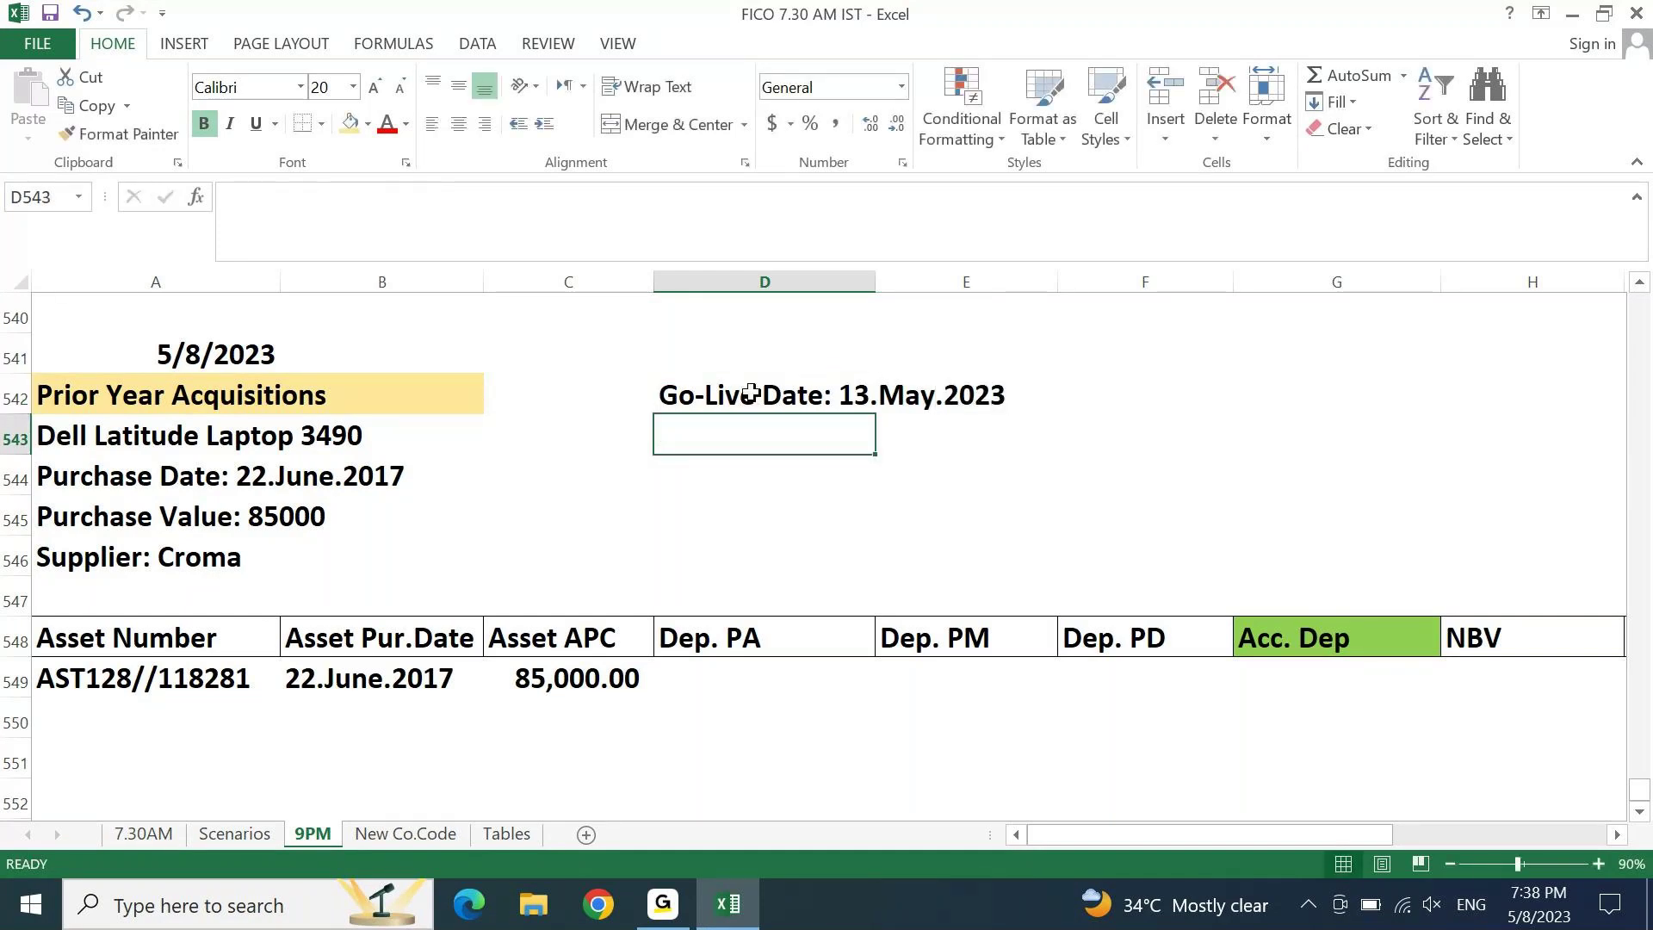
Step: Enter "GO-Live Fiscal Year: 2023" in D543, directly below the go-live date
type("GO-Lov")
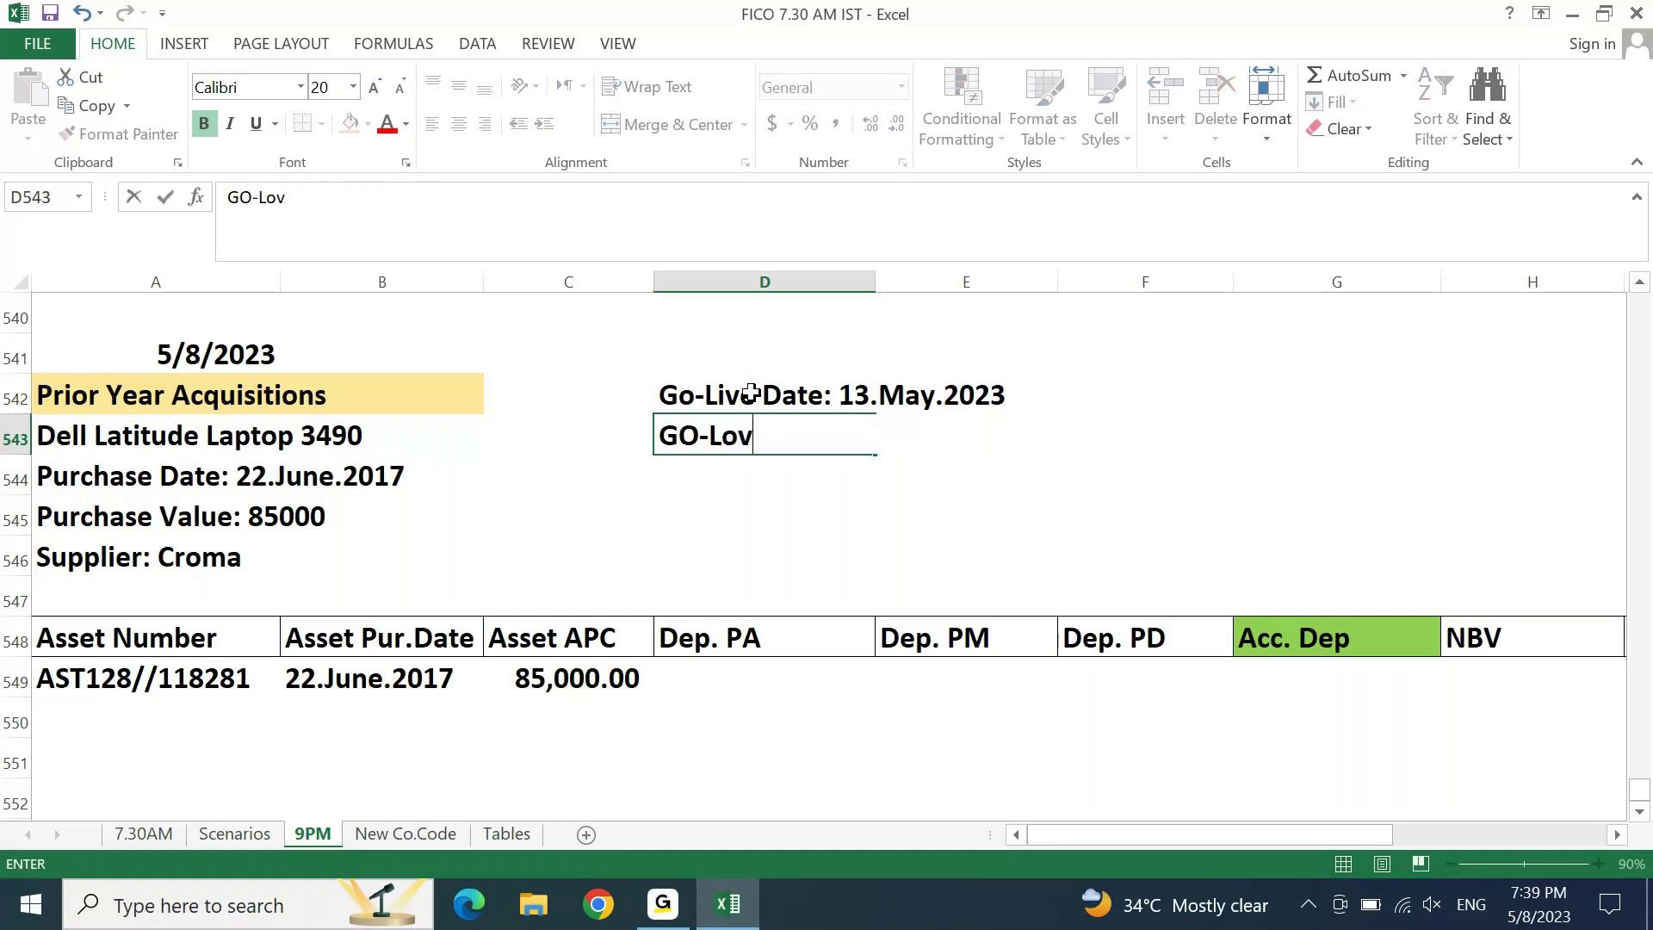
key("BackSpace")
key("BackSpace")
type("i")
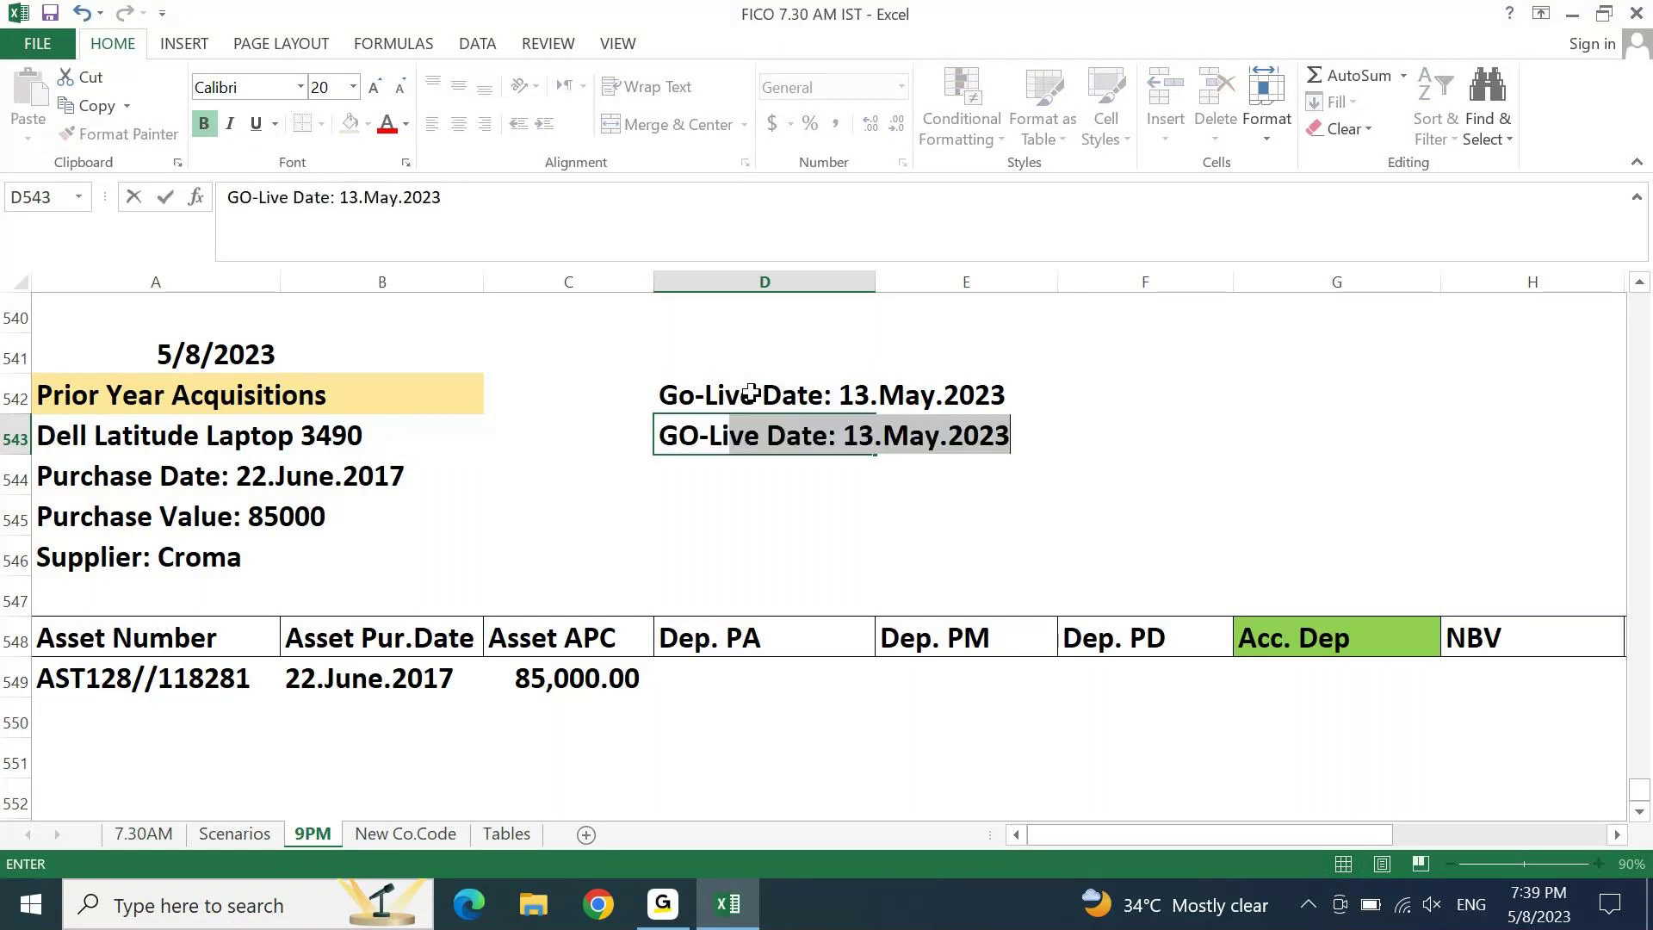
type("ve Fisa")
key("BackSpace")
type("cal Ye")
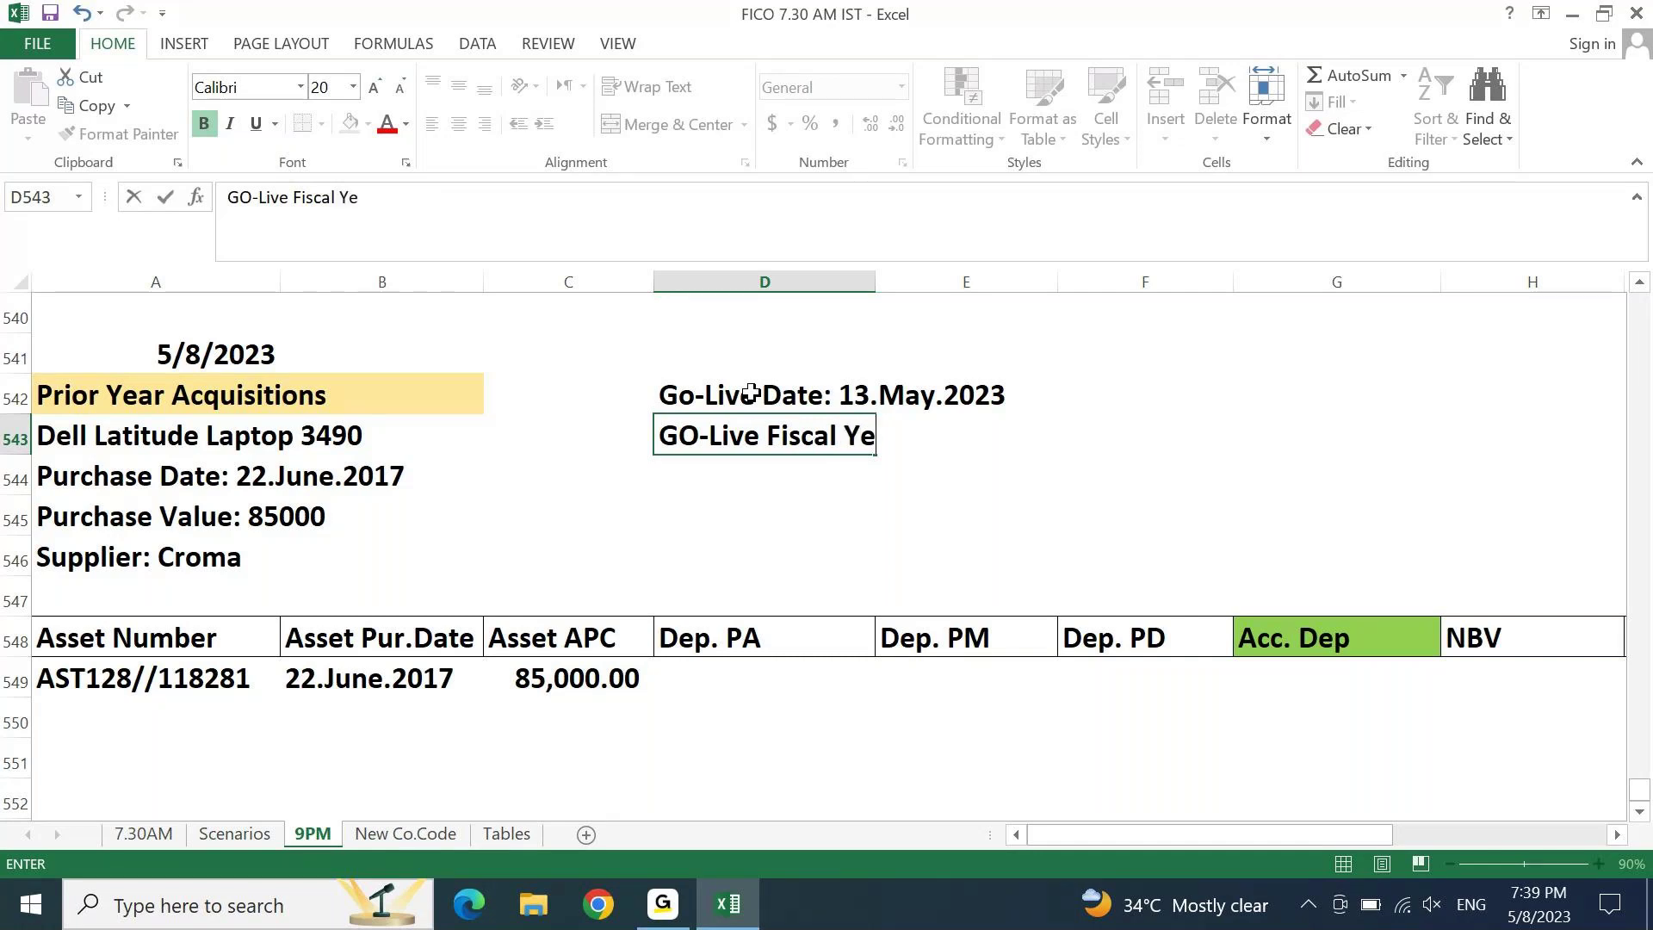
type("ar: 2023")
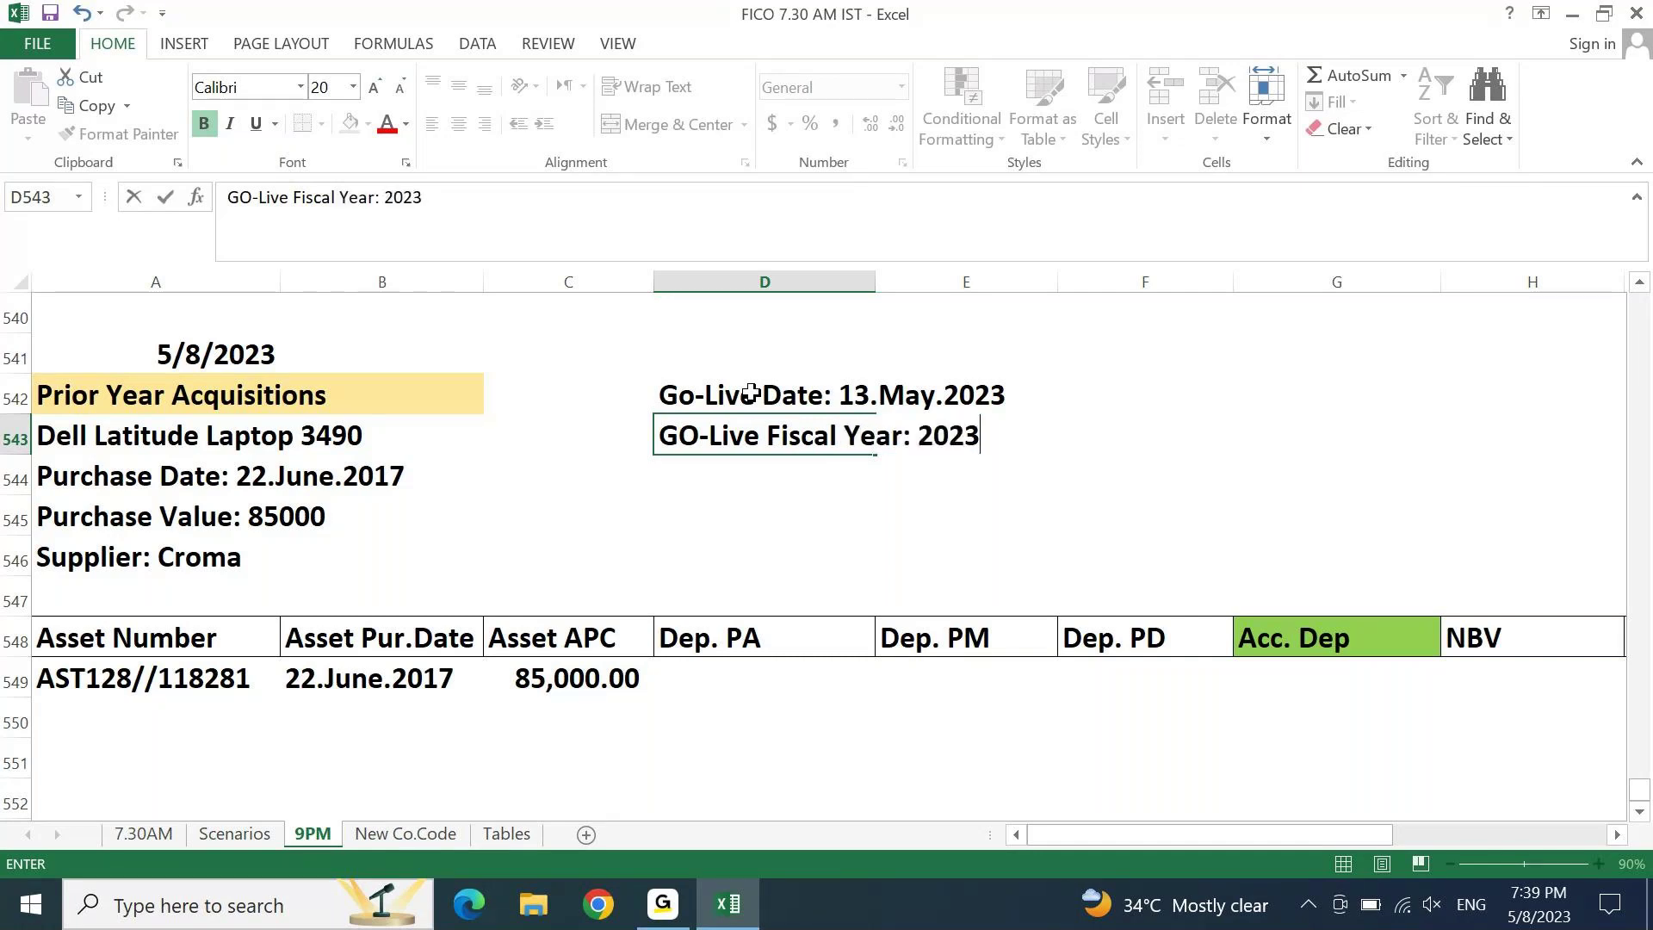
key("Return")
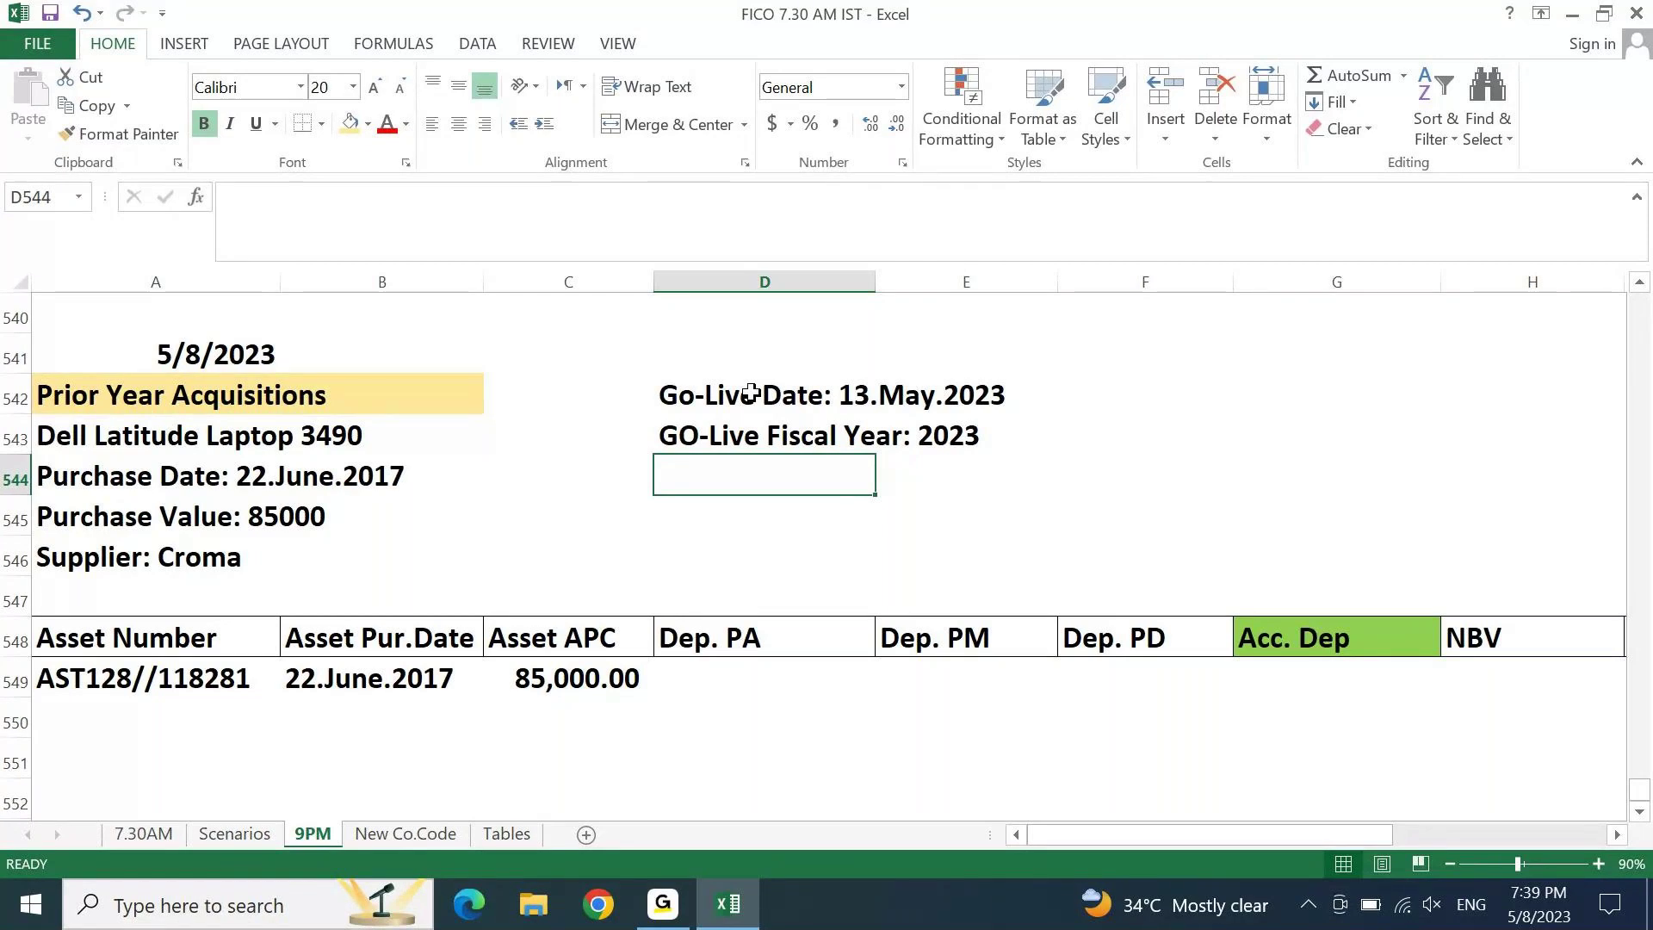
Step: Move the NBV and Dep Method headers from H548:I548 one column over to I548:J548, freeing H548
key("ctrl+Down")
key("Right")
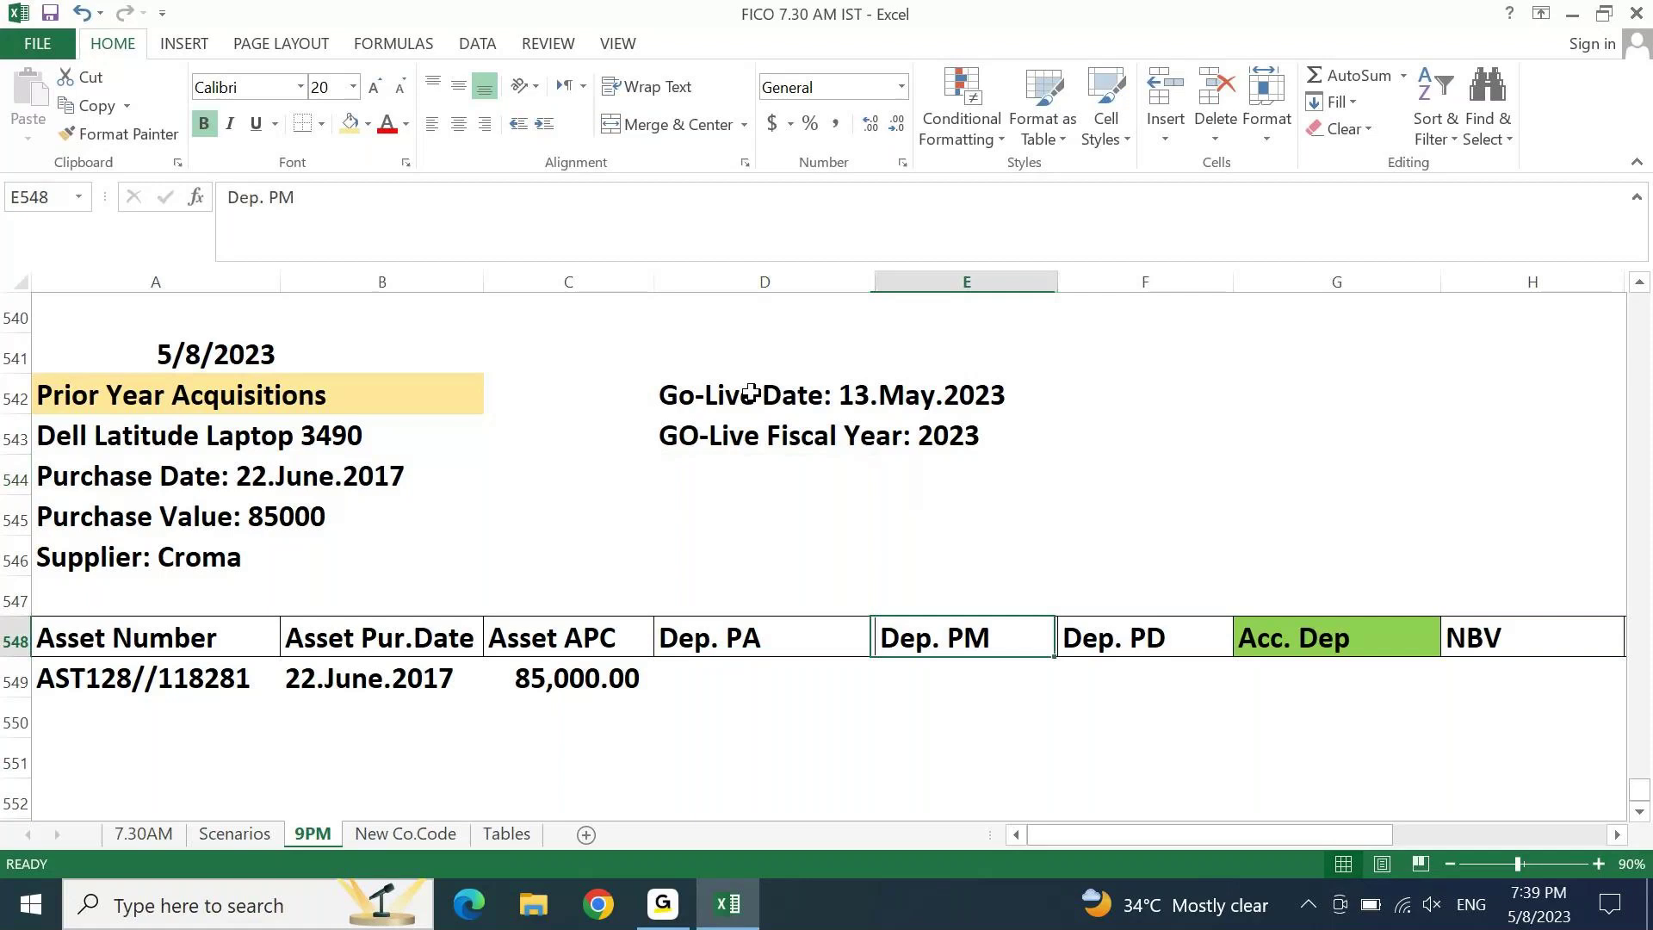
key("Right")
key("Right")
key("Right")
key("Right")
key("Left")
key("Left")
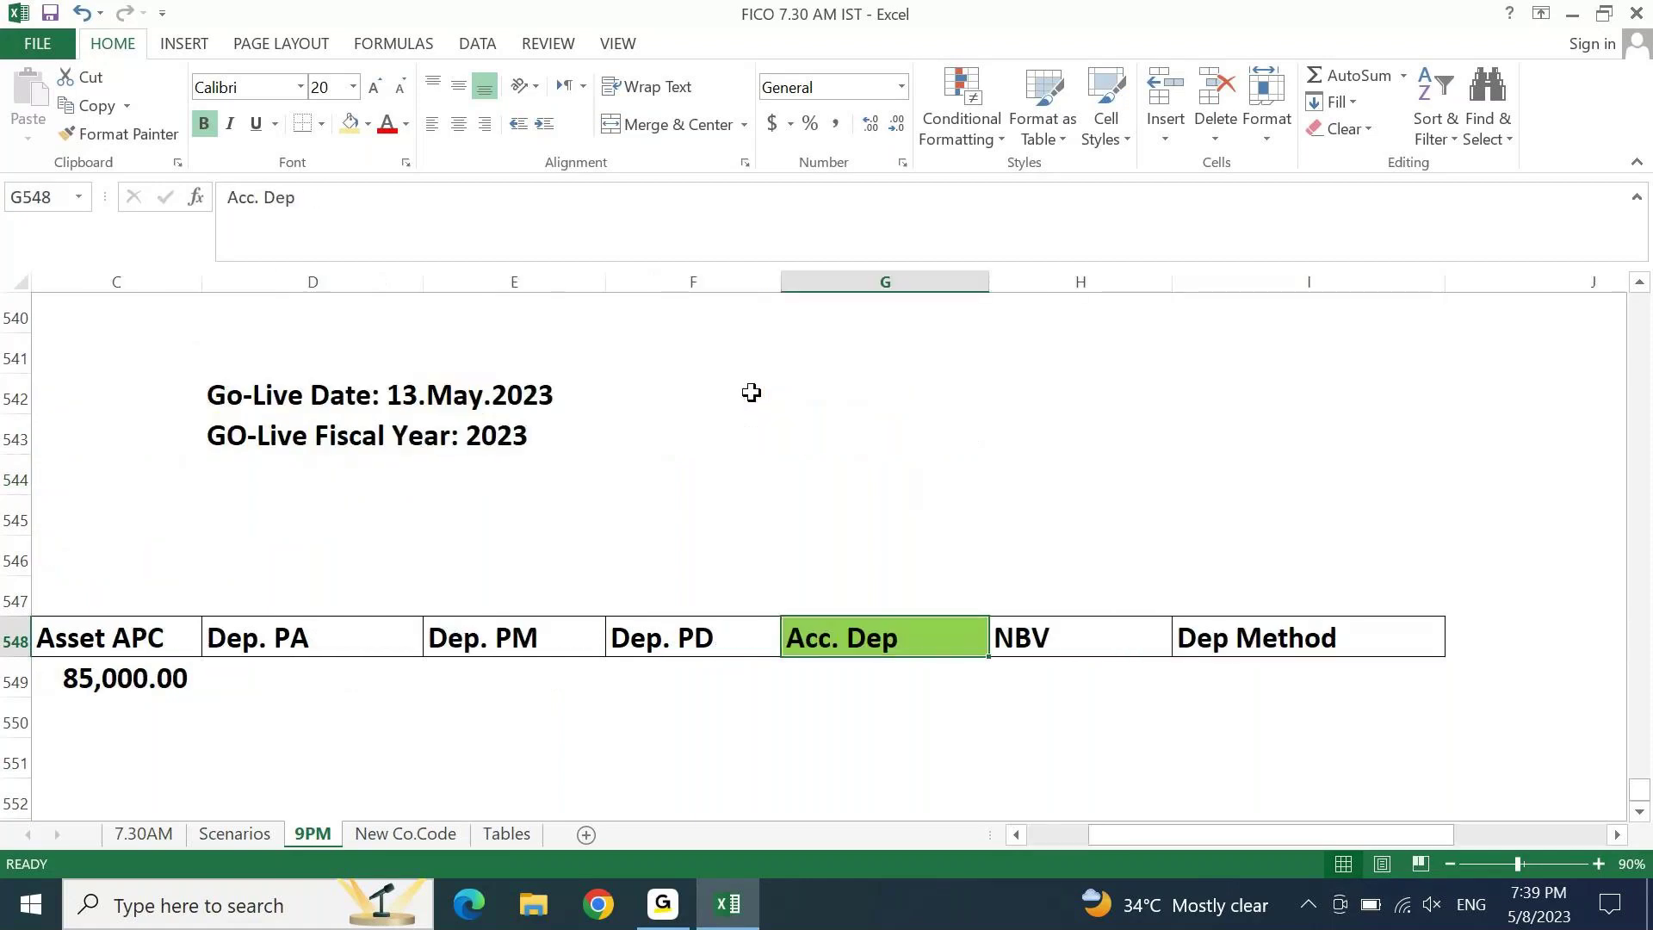
key("ctrl+Left")
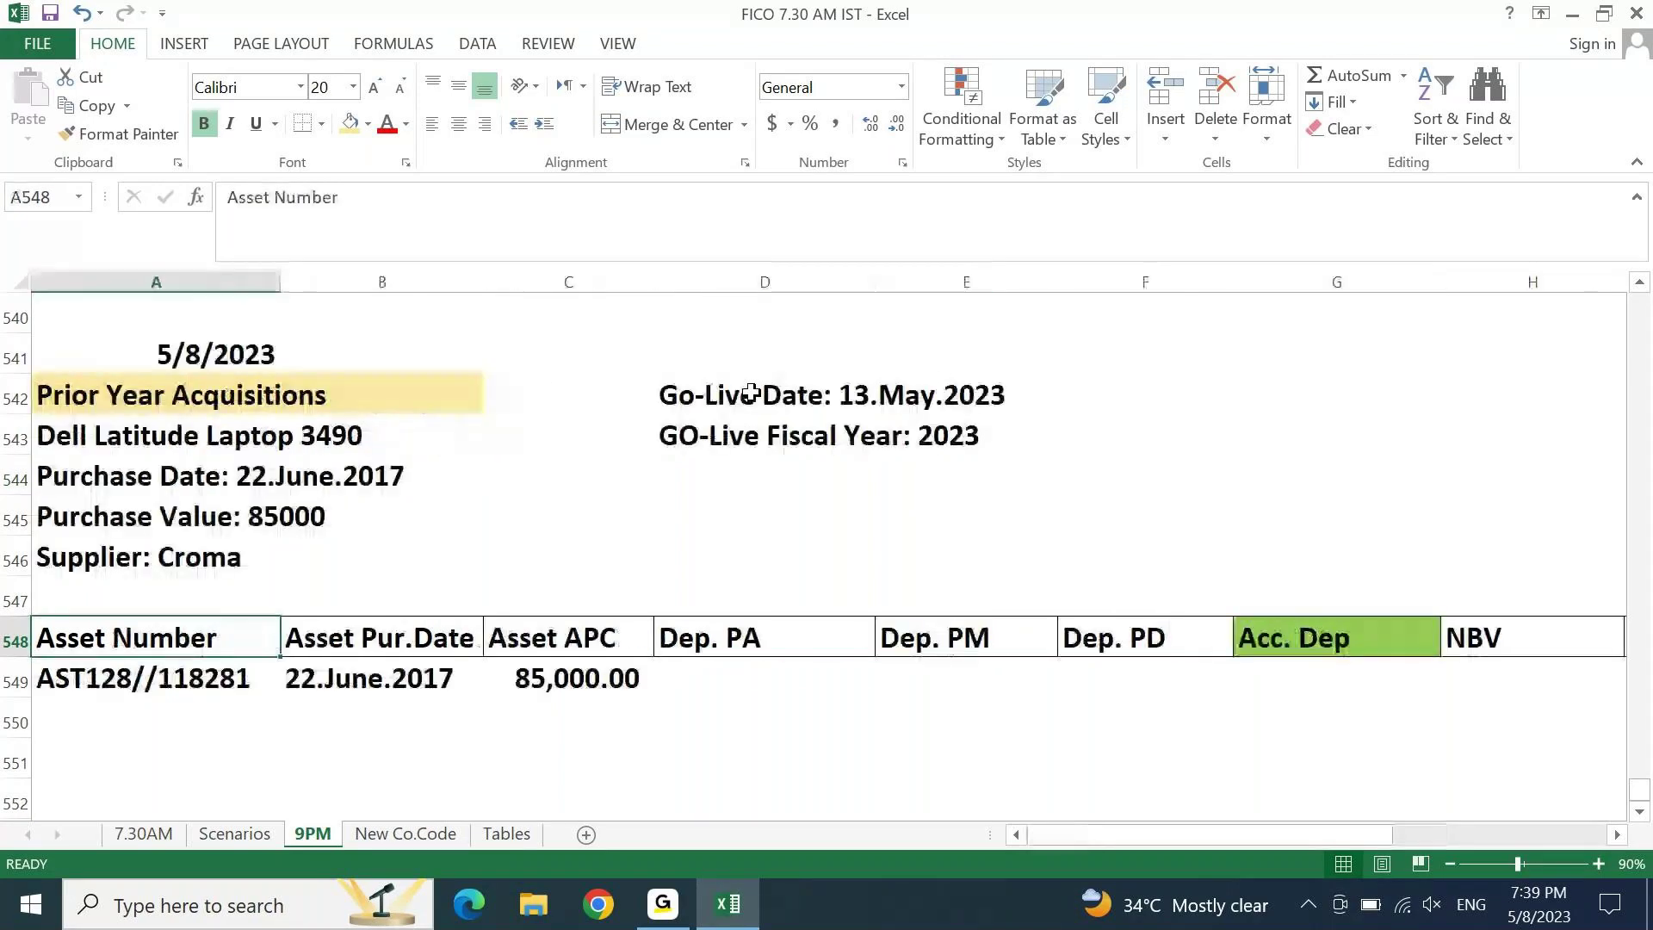
key("Right")
key("Right")
key("Right")
key("Right")
key("Right")
key("Right")
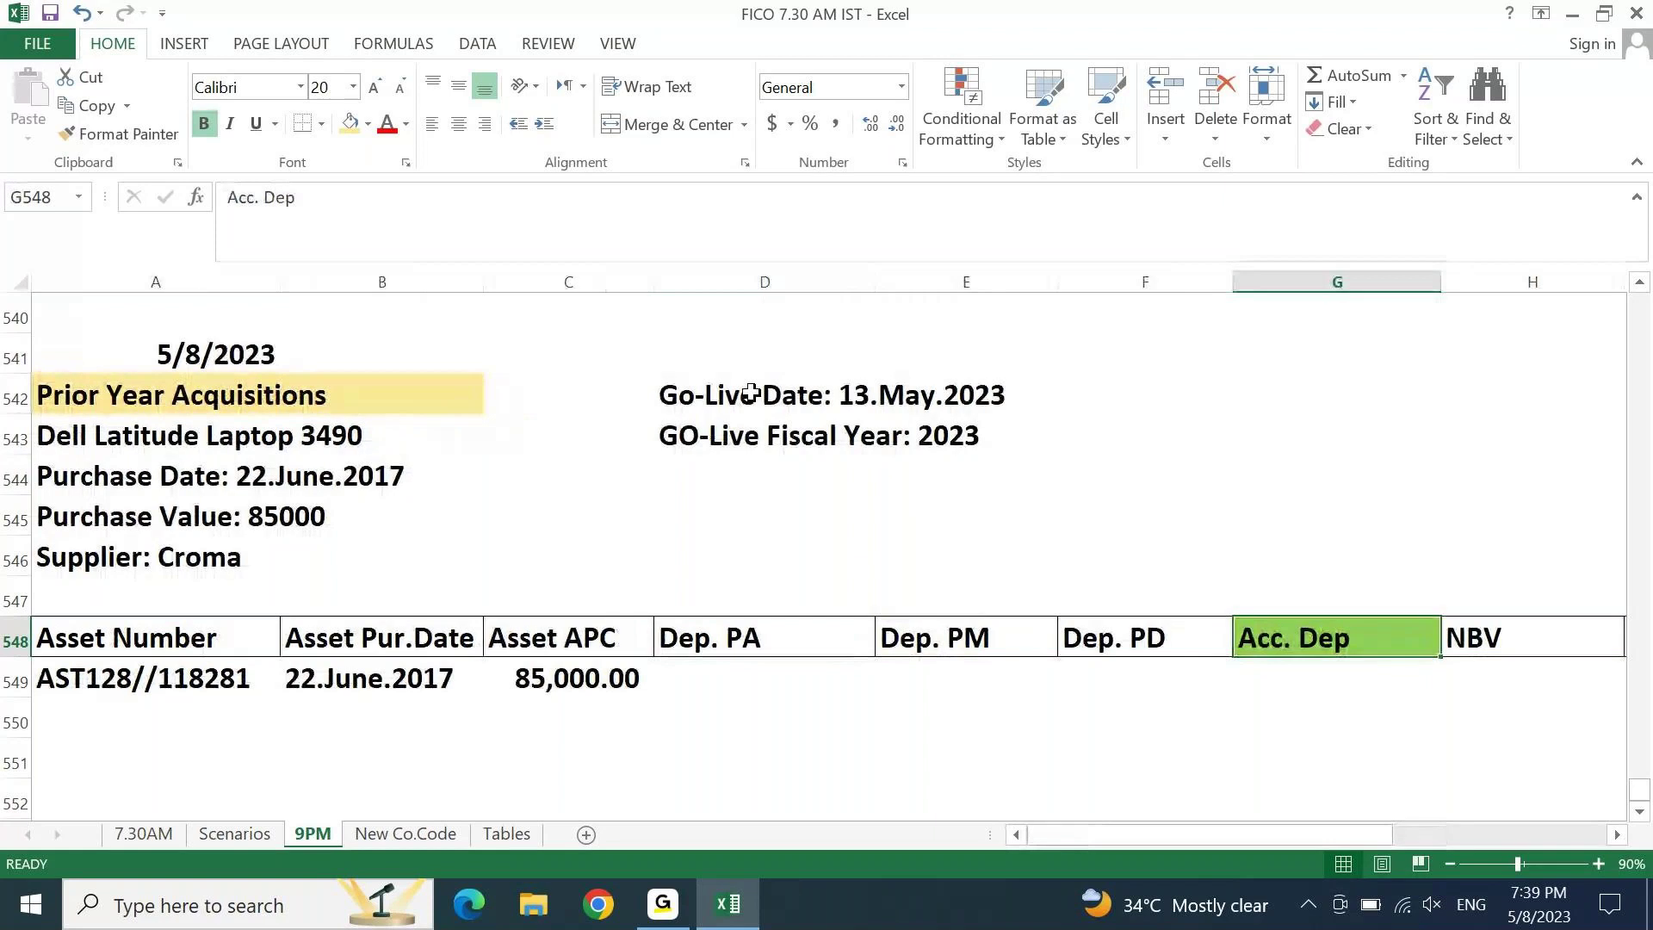
key("Right")
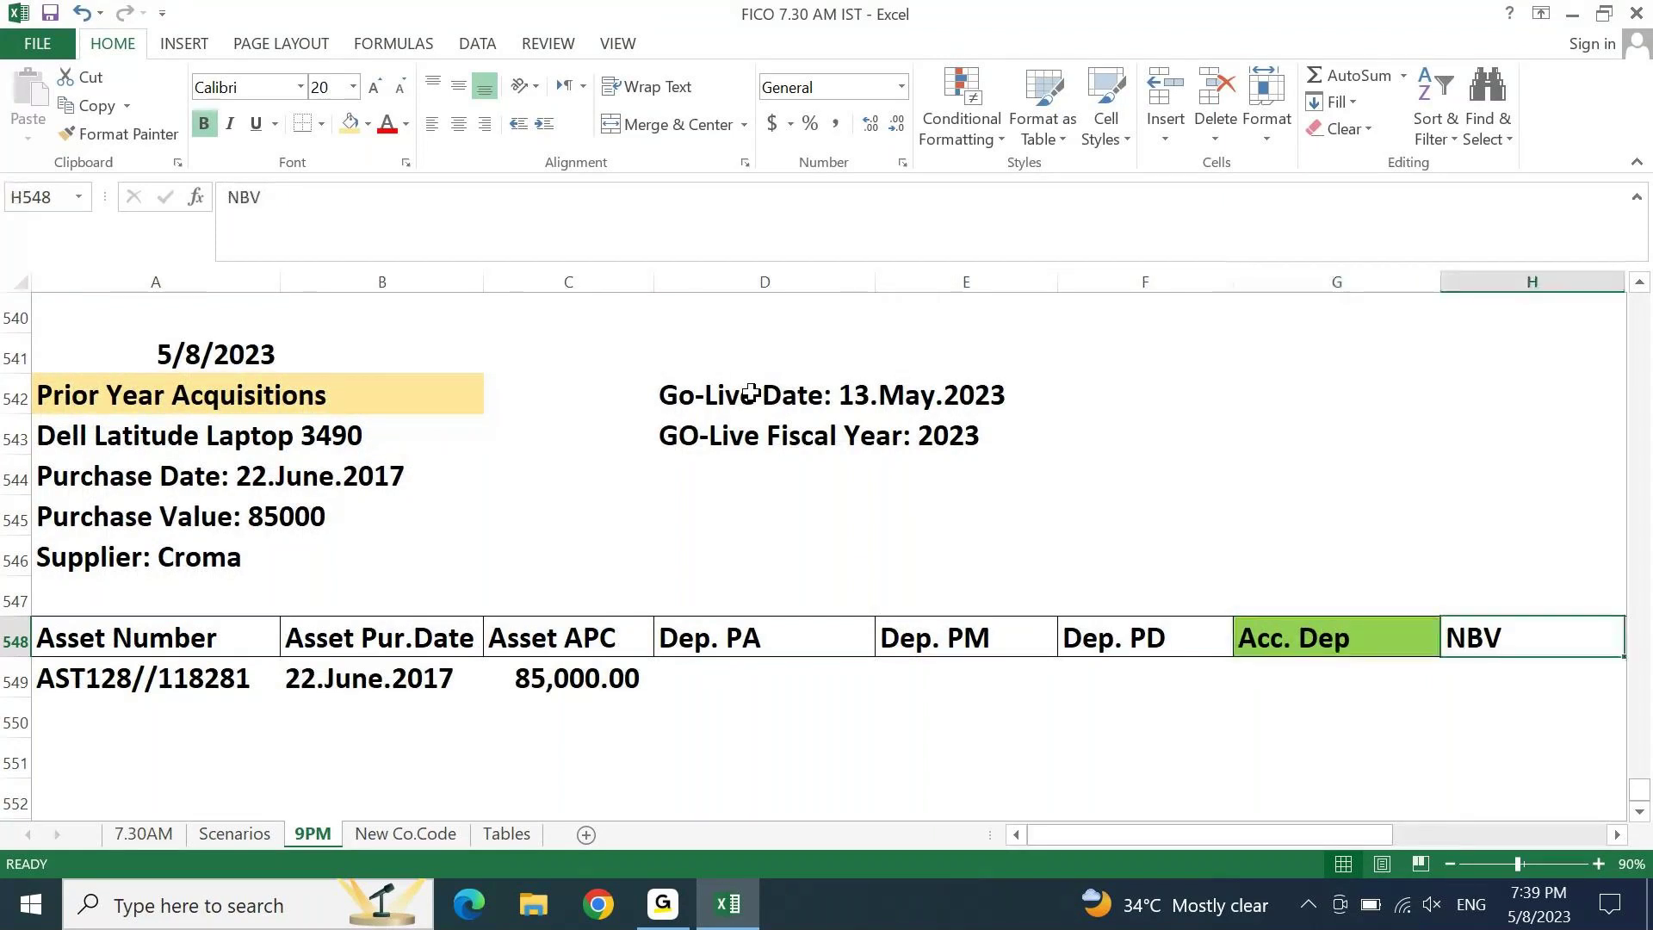
key("ctrl+c")
key("Right")
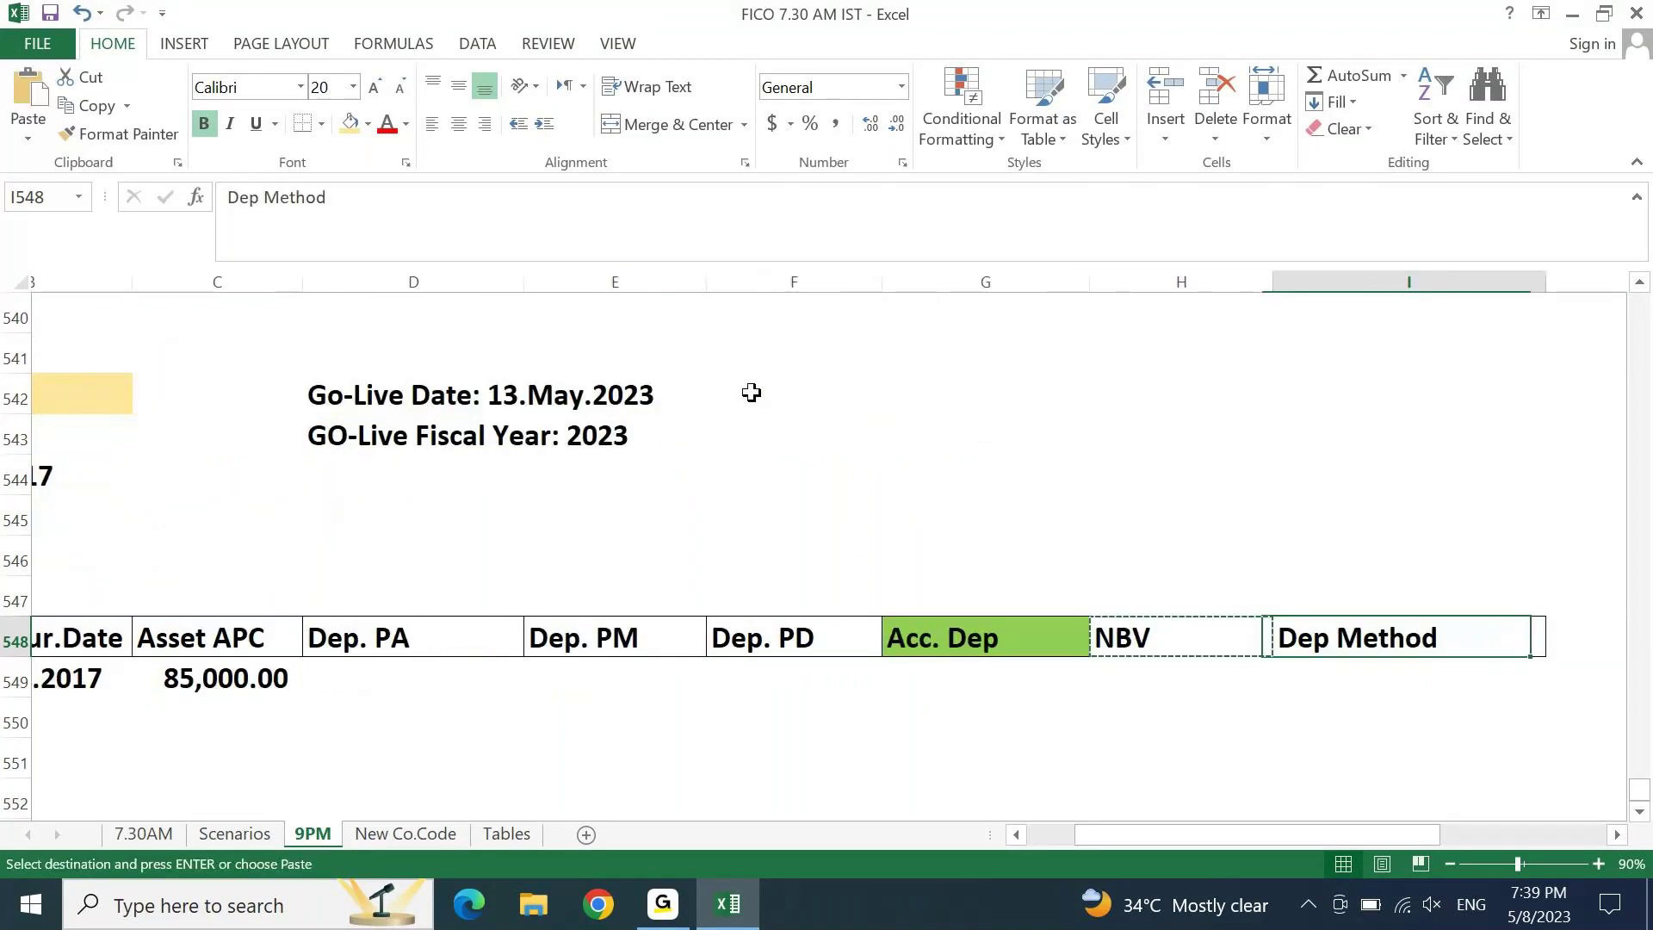
key("Escape")
key("Left")
key("shift+Right")
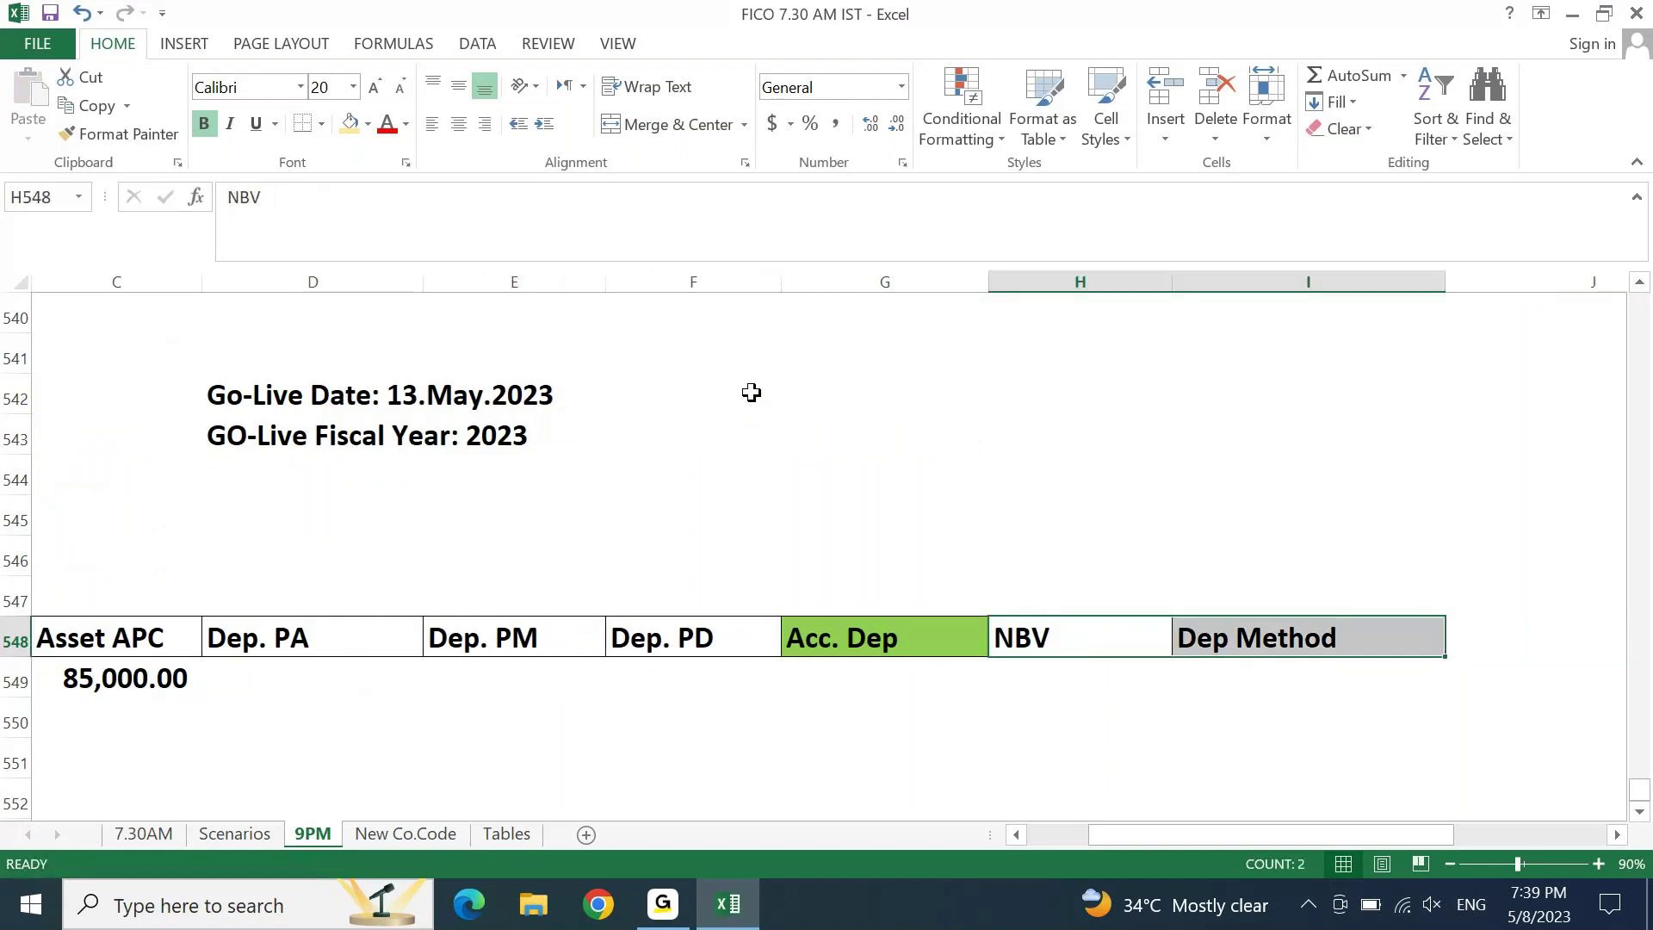
key("ctrl+c")
key("Right")
key("Return")
Step: Extend the Acc. Dep header in G548 to read "Acc. Dep (2022)"
key("Left")
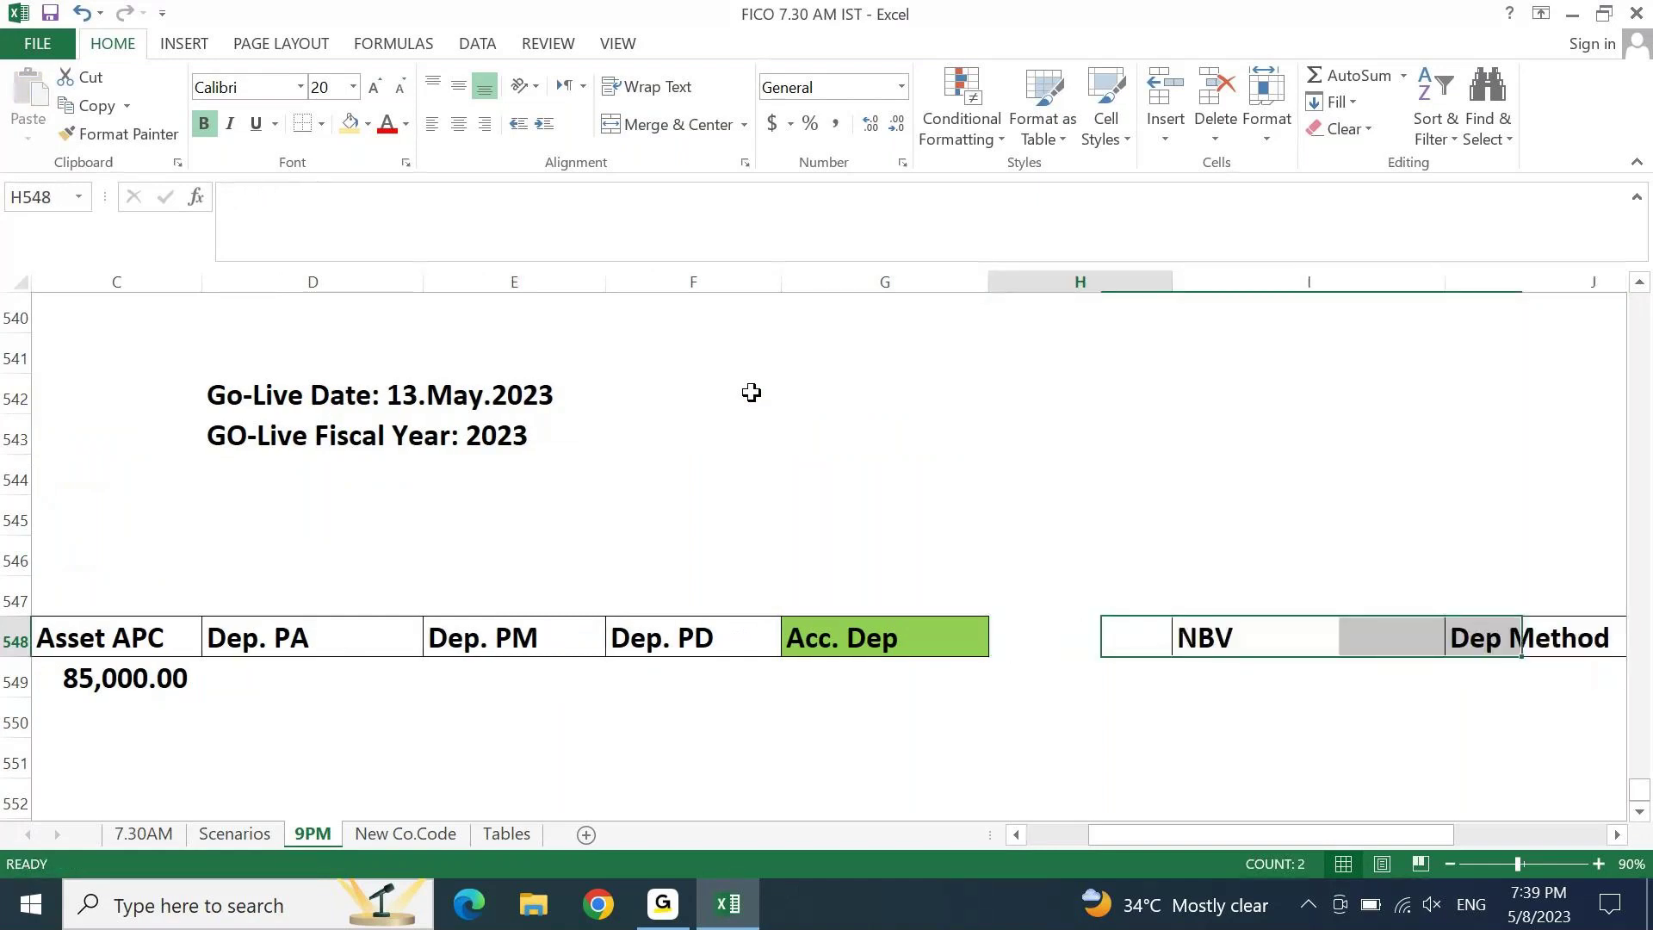
key("Left")
key("F2")
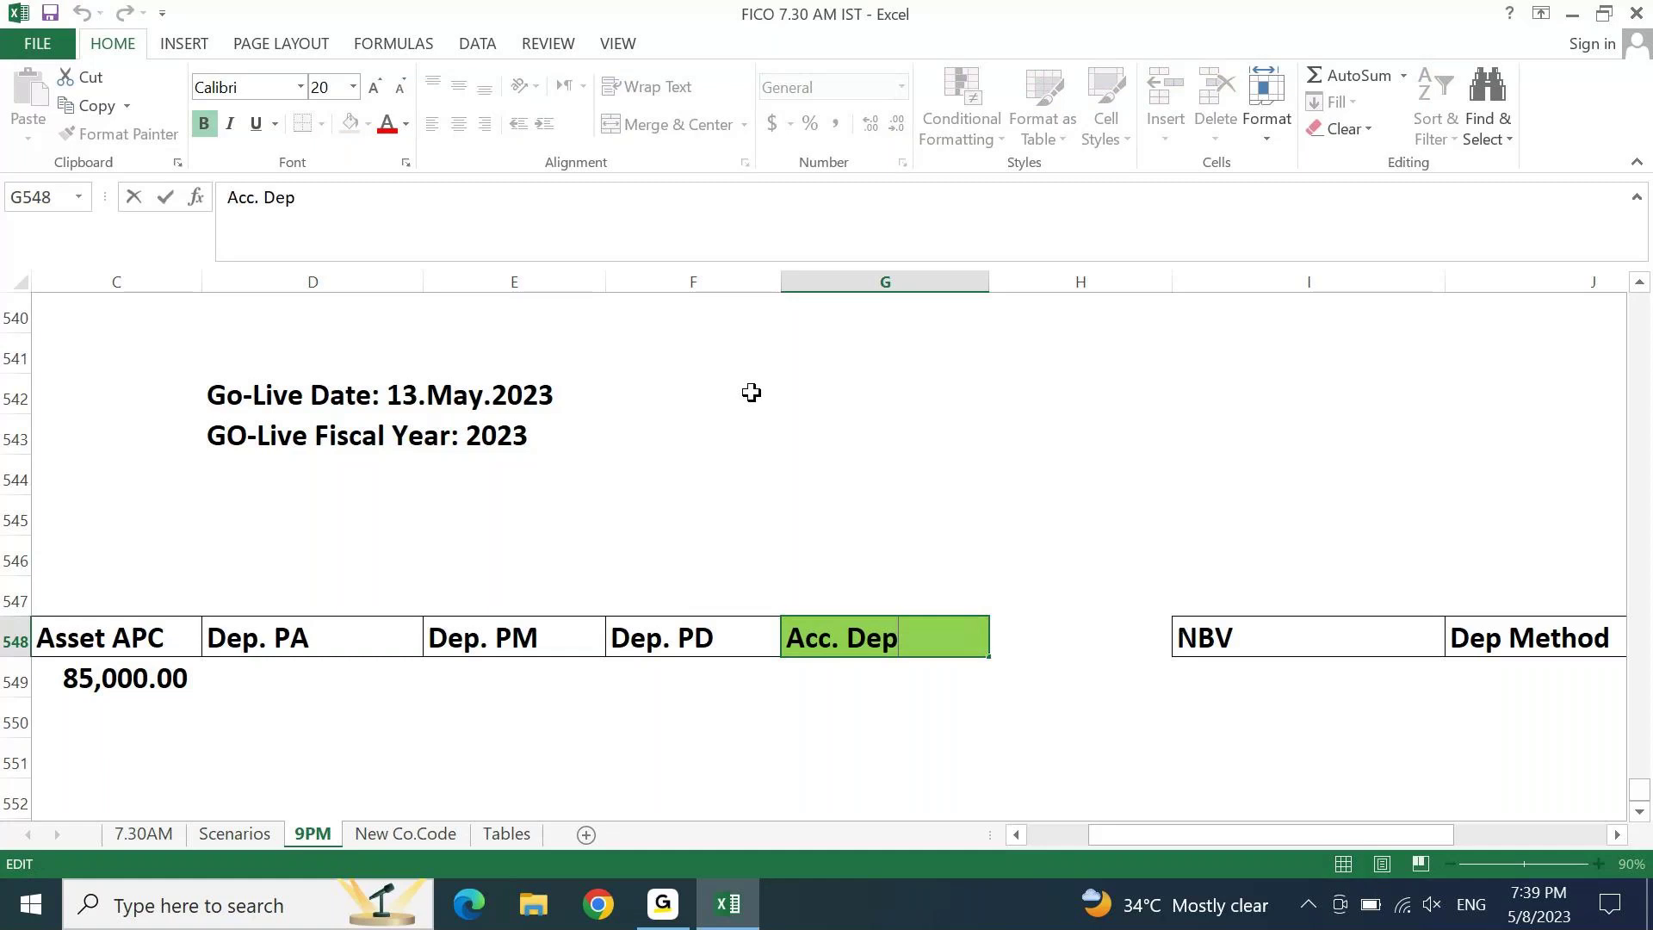
key("Escape")
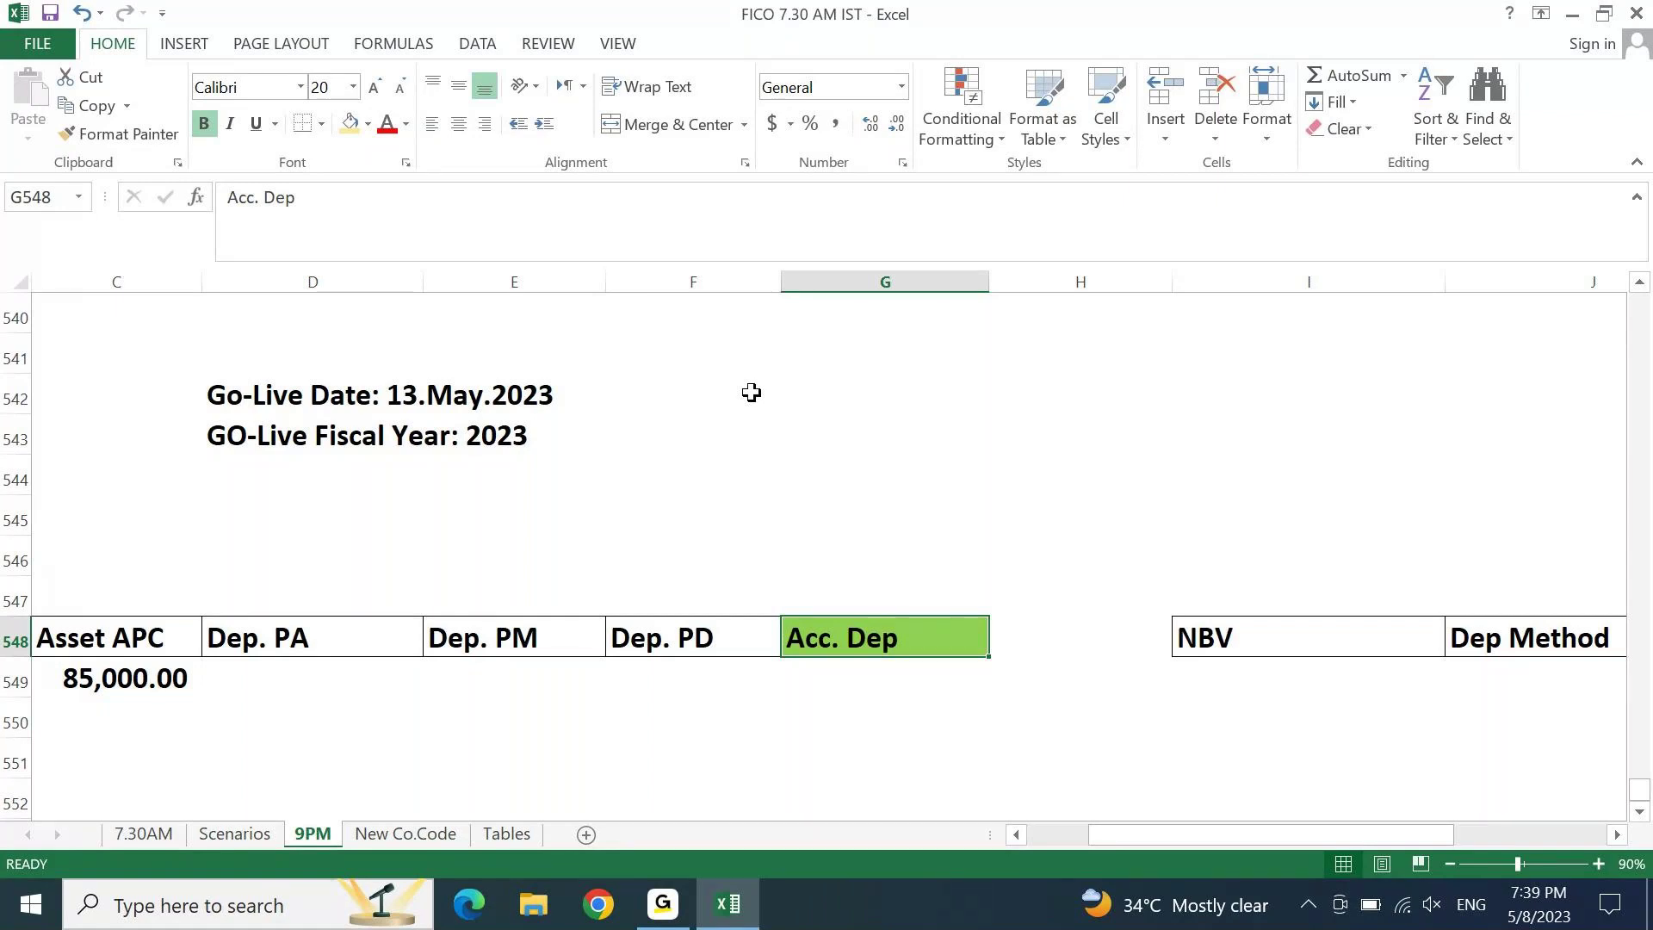
key("F2")
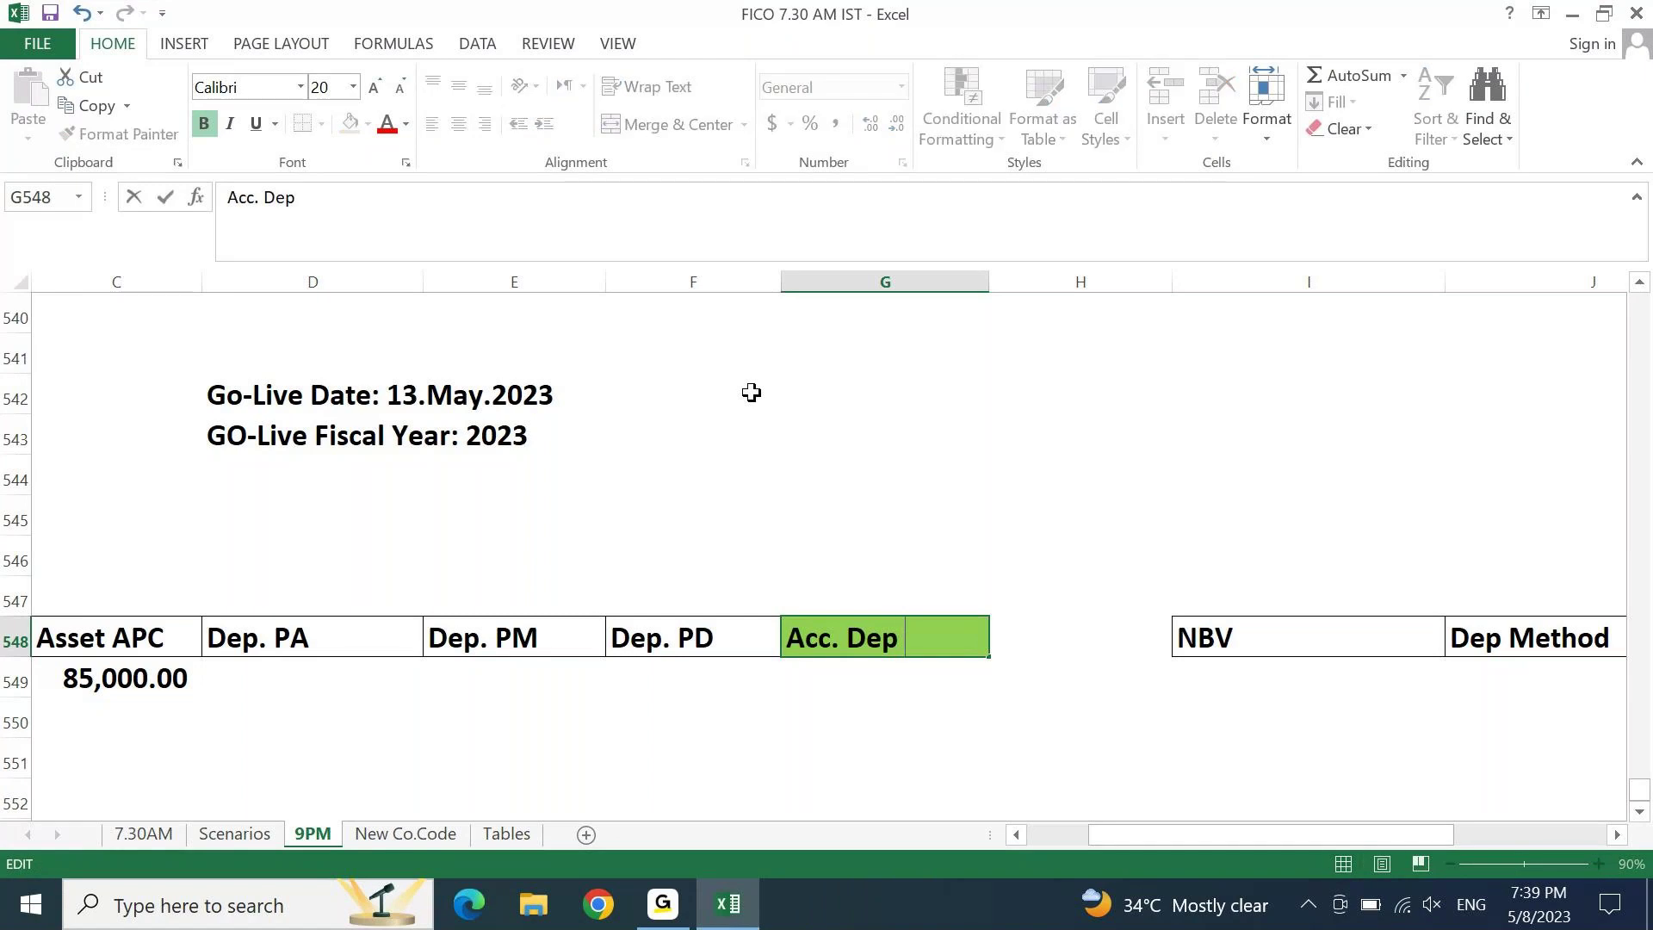
type("(2022)")
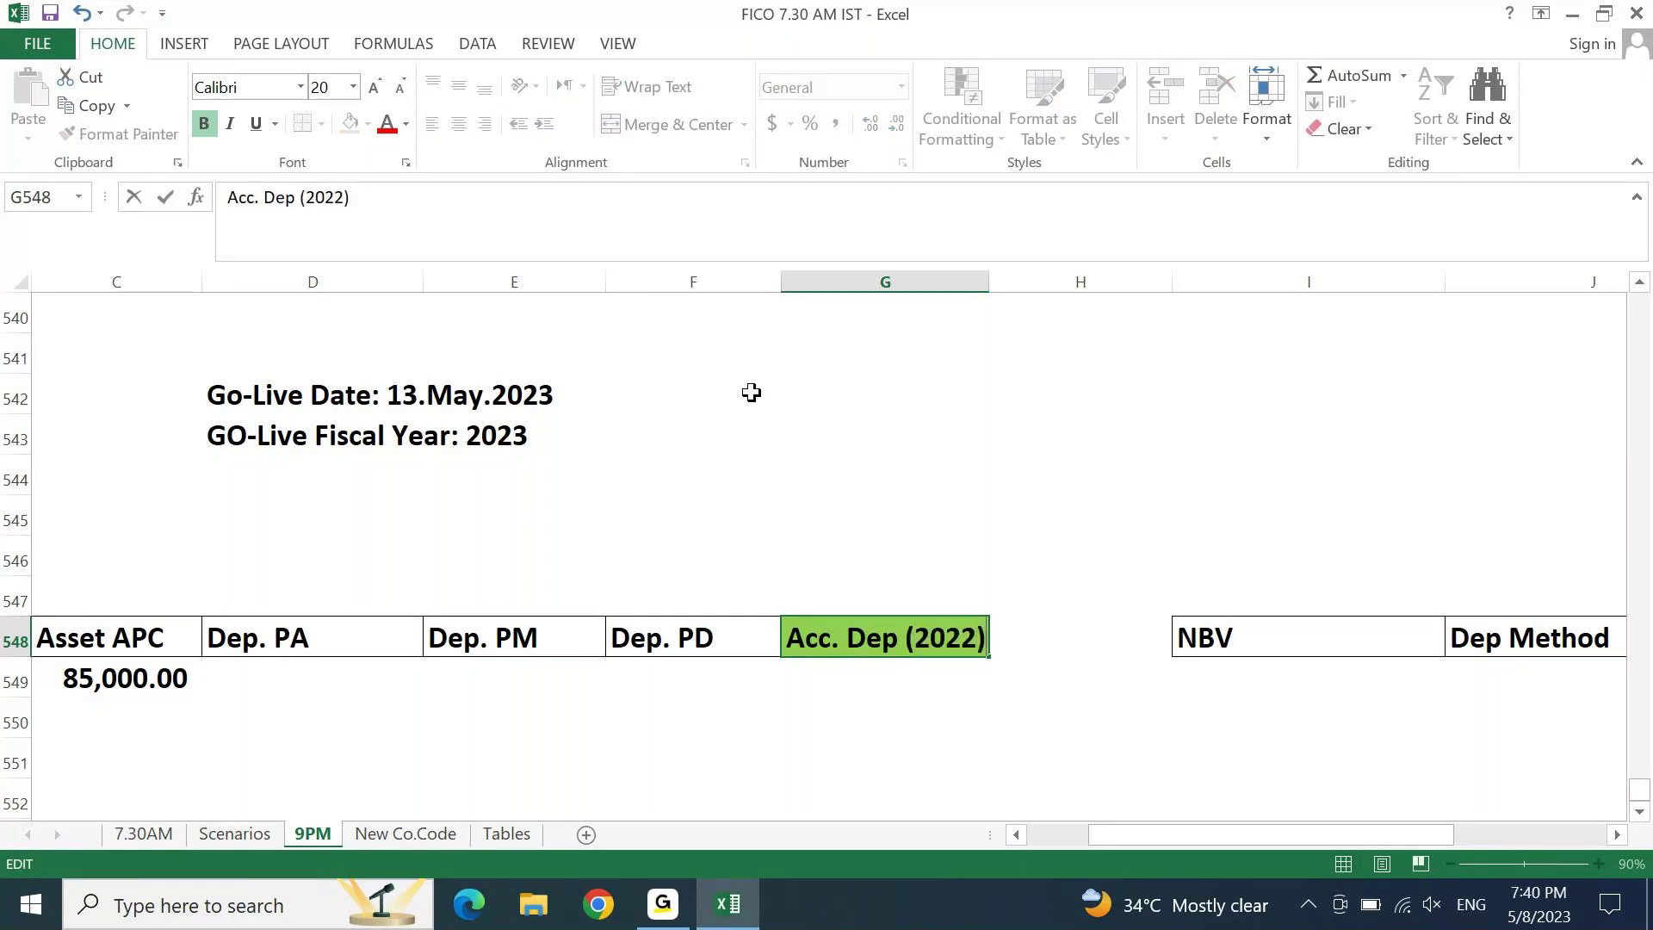
key("Return")
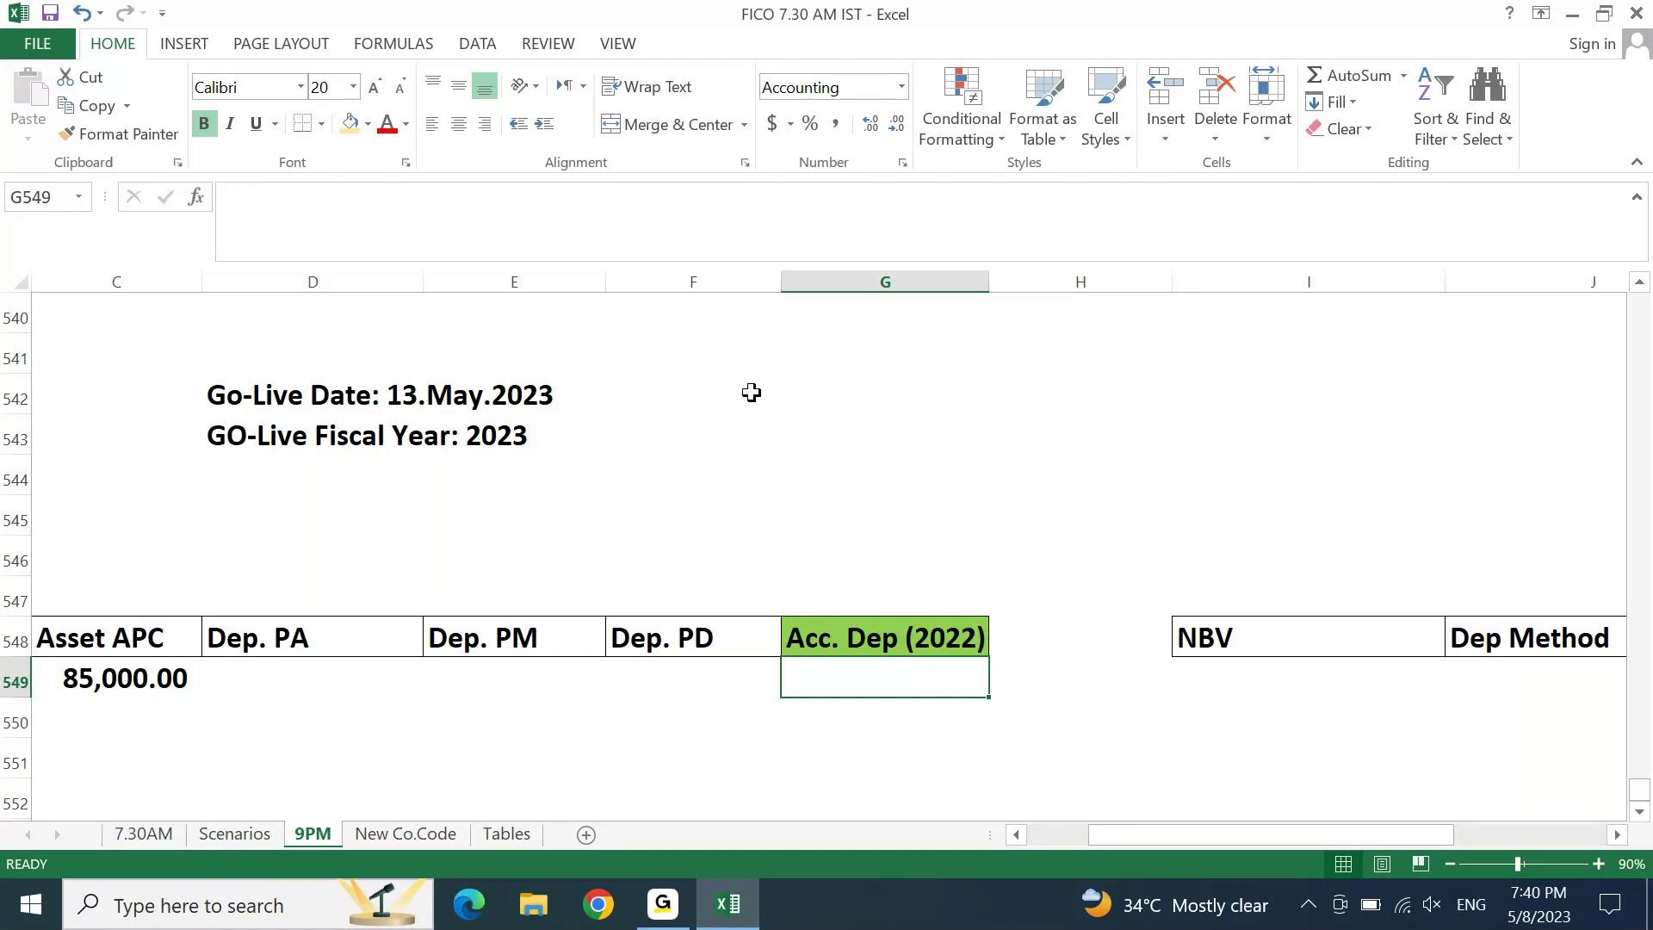
Step: Enter the header "CY. Dep (2023 .April)" in the empty cell H548, between Acc. Dep (2022) and NBV
key("Up")
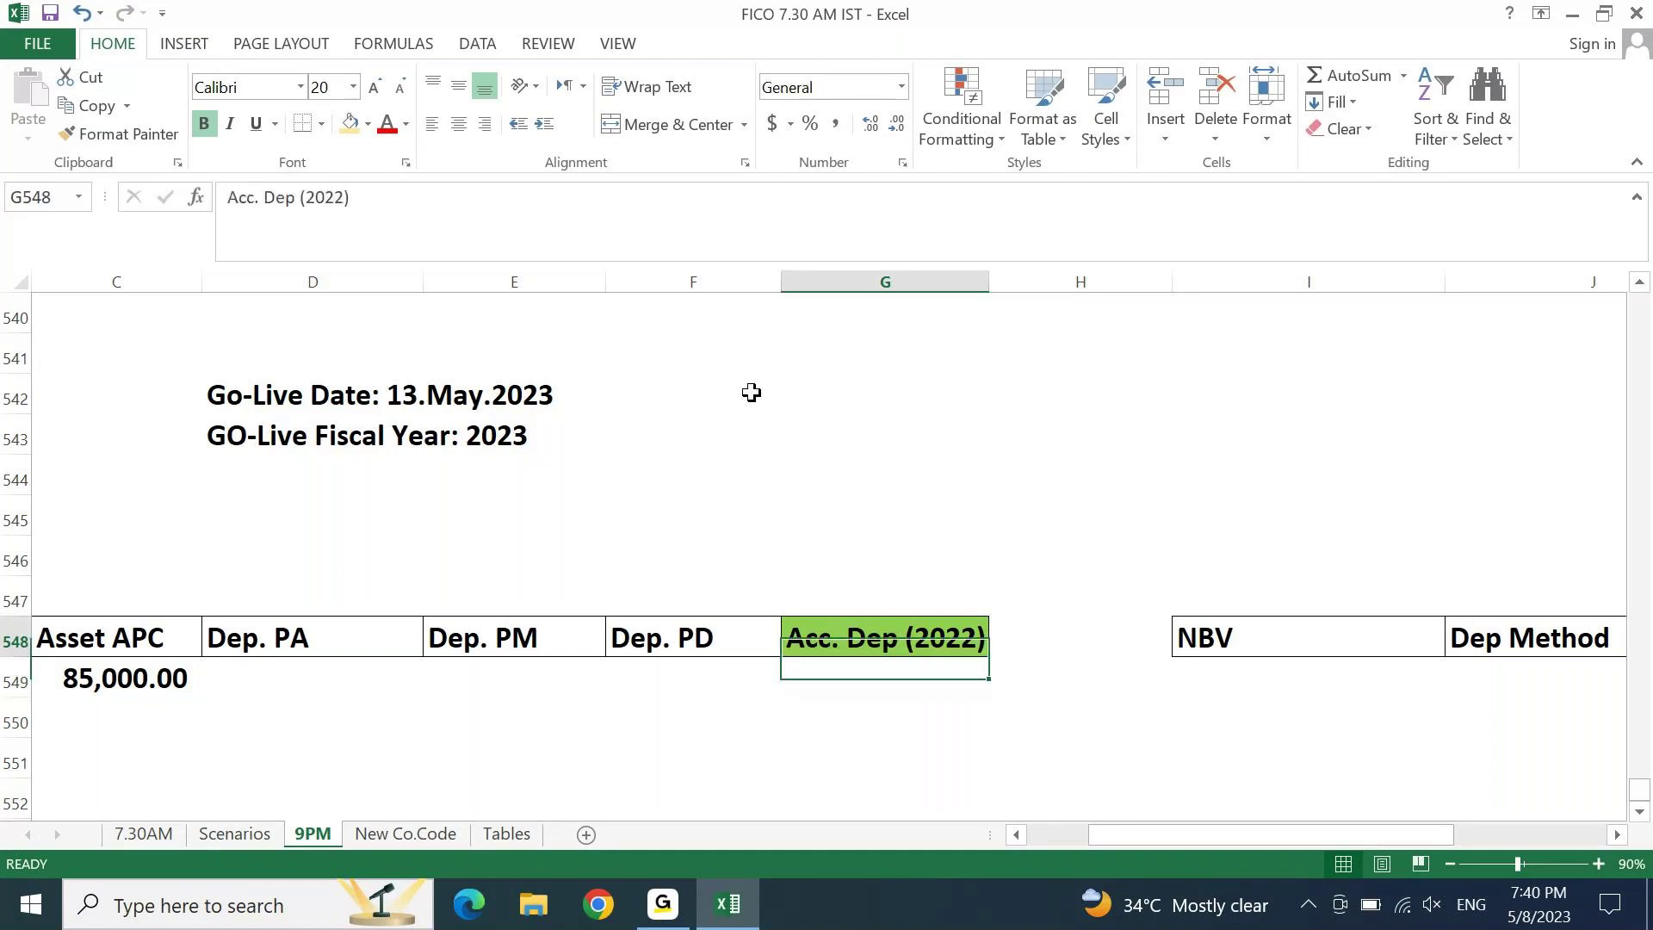
key("Right")
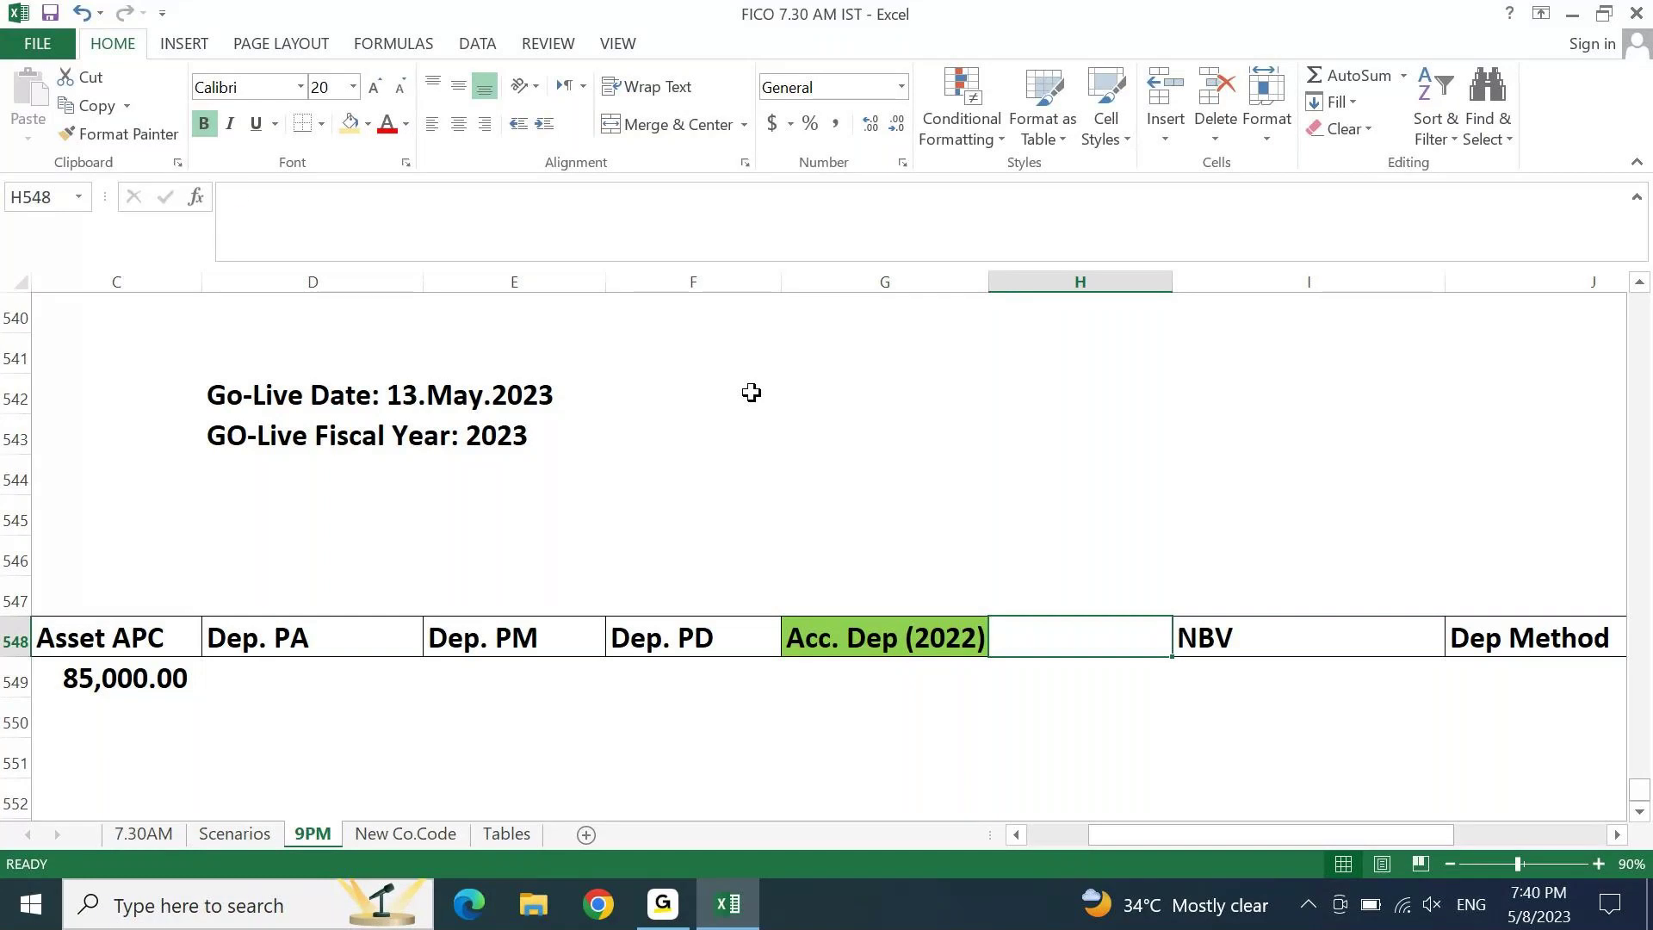
type("CY. Dep (")
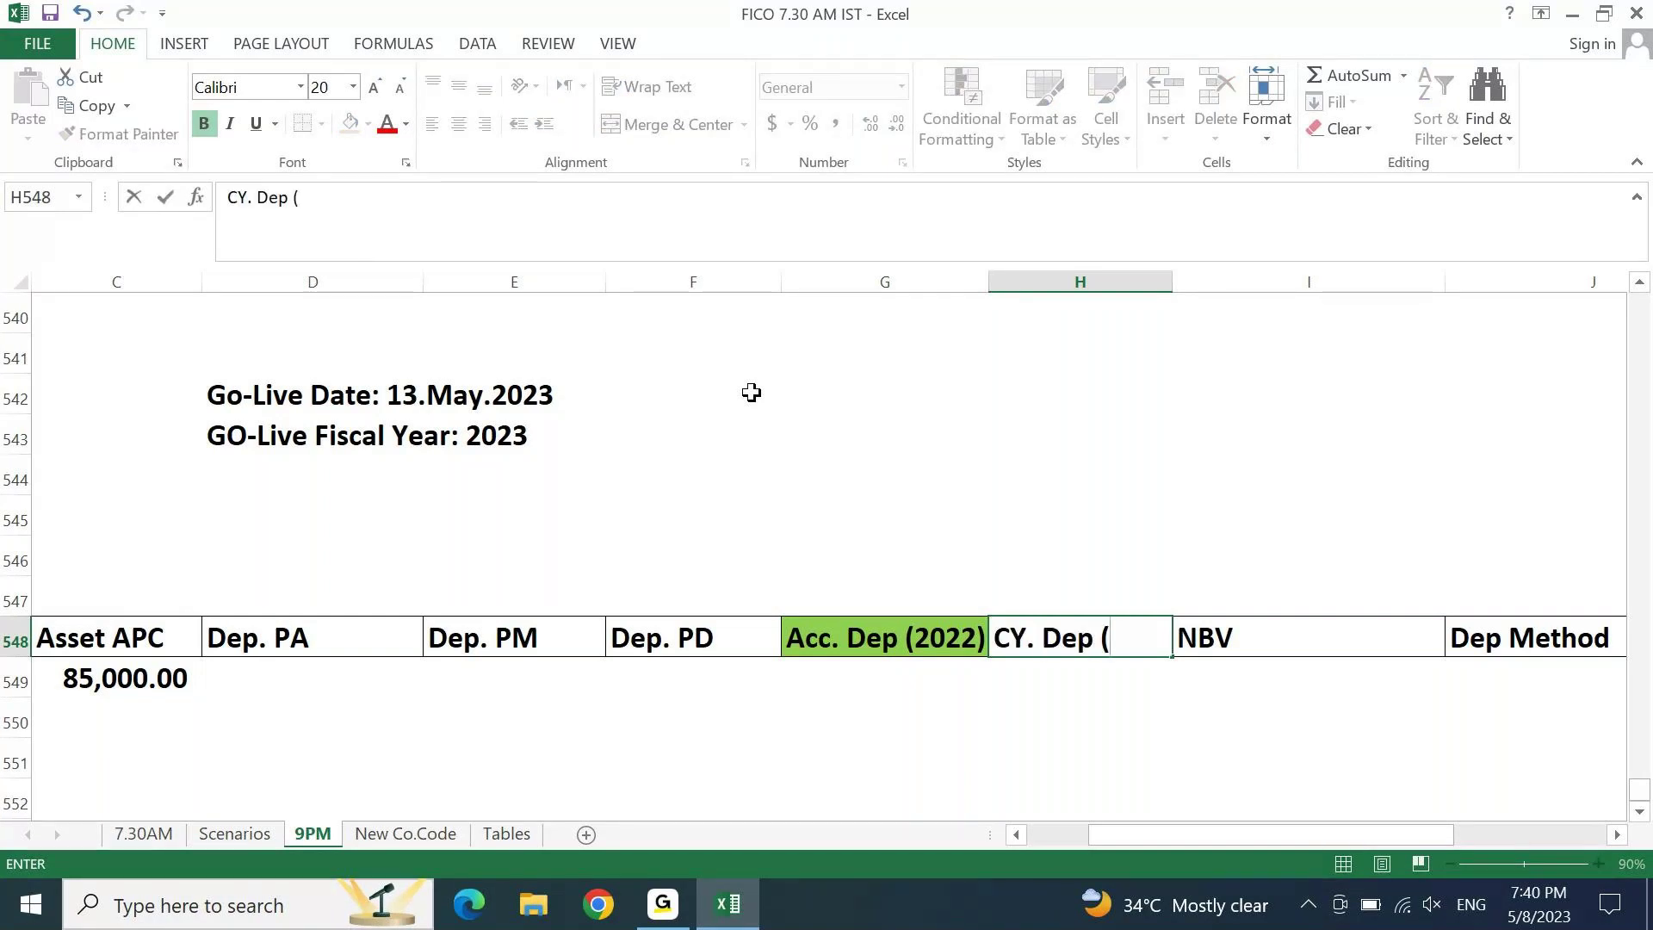
type("2023")
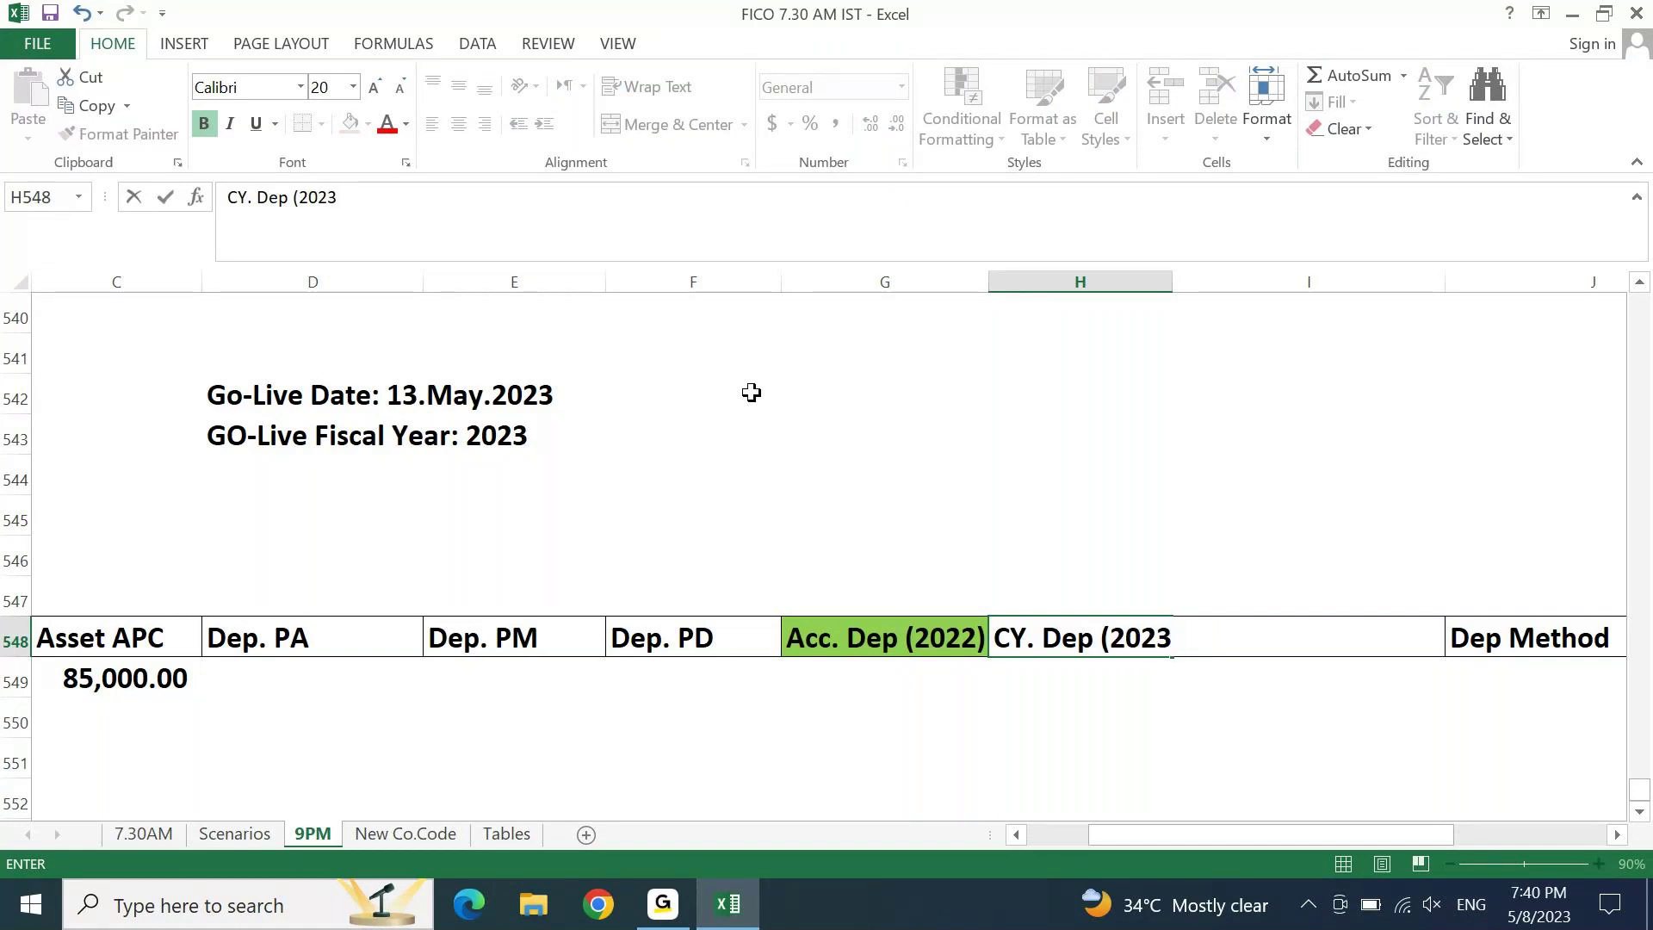
type(" .April)")
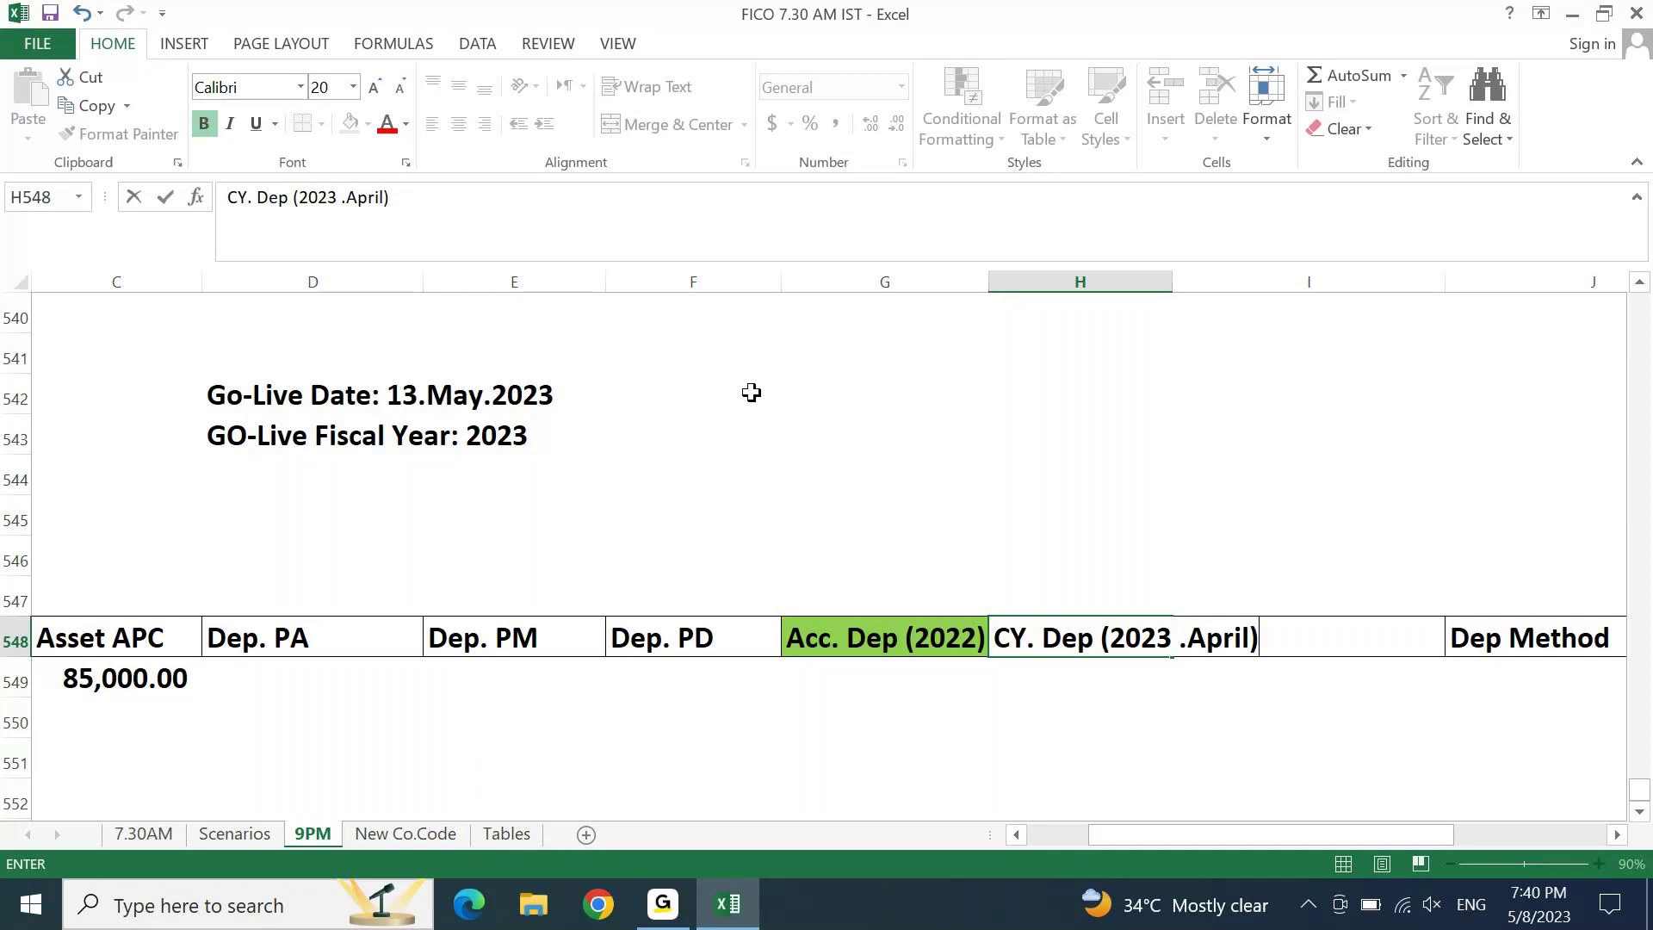
key("ctrl+Return")
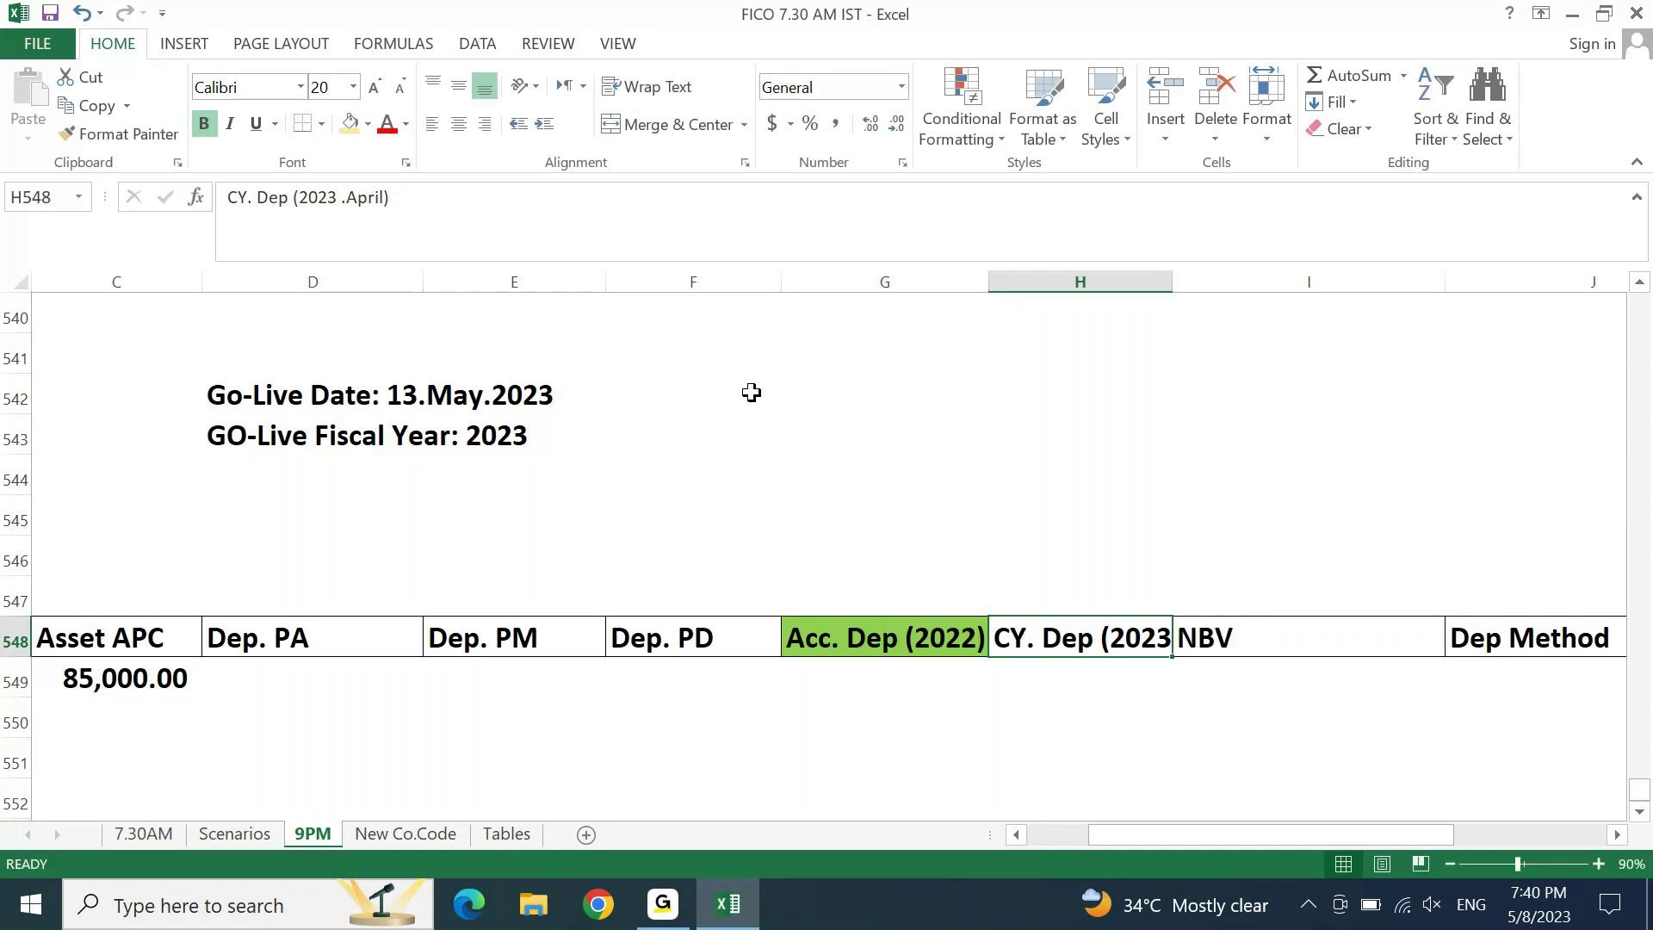
Step: Wrap the text of the CY. Dep header in H548 and fill the cell with light green
left_click(664, 95)
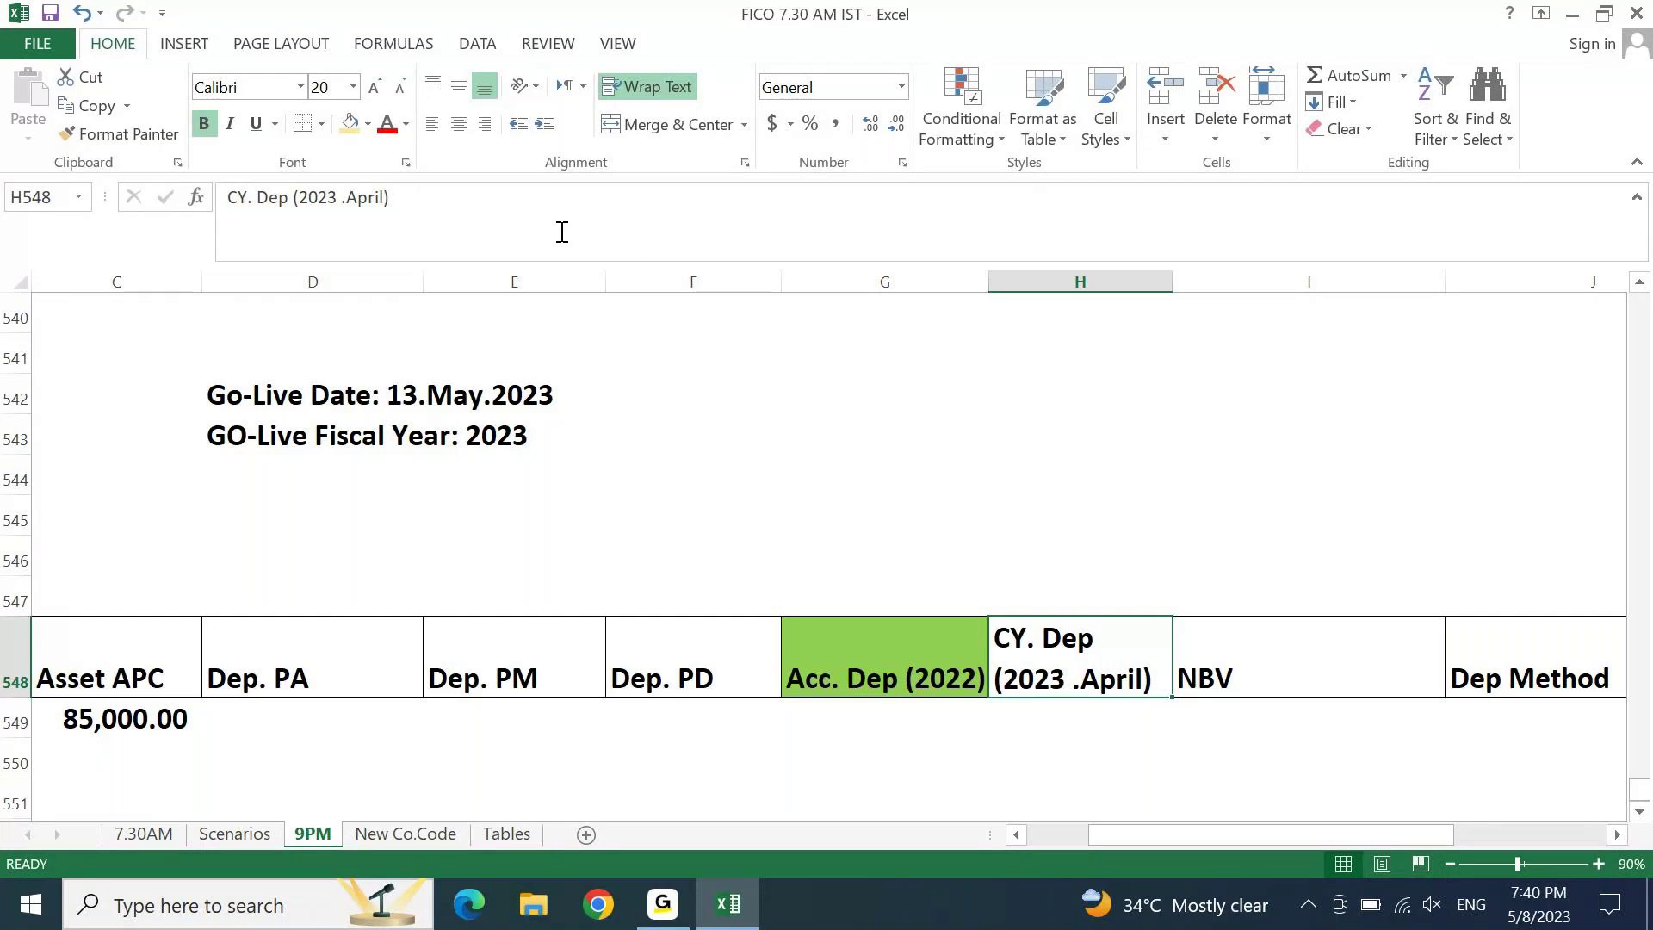
left_click(368, 123)
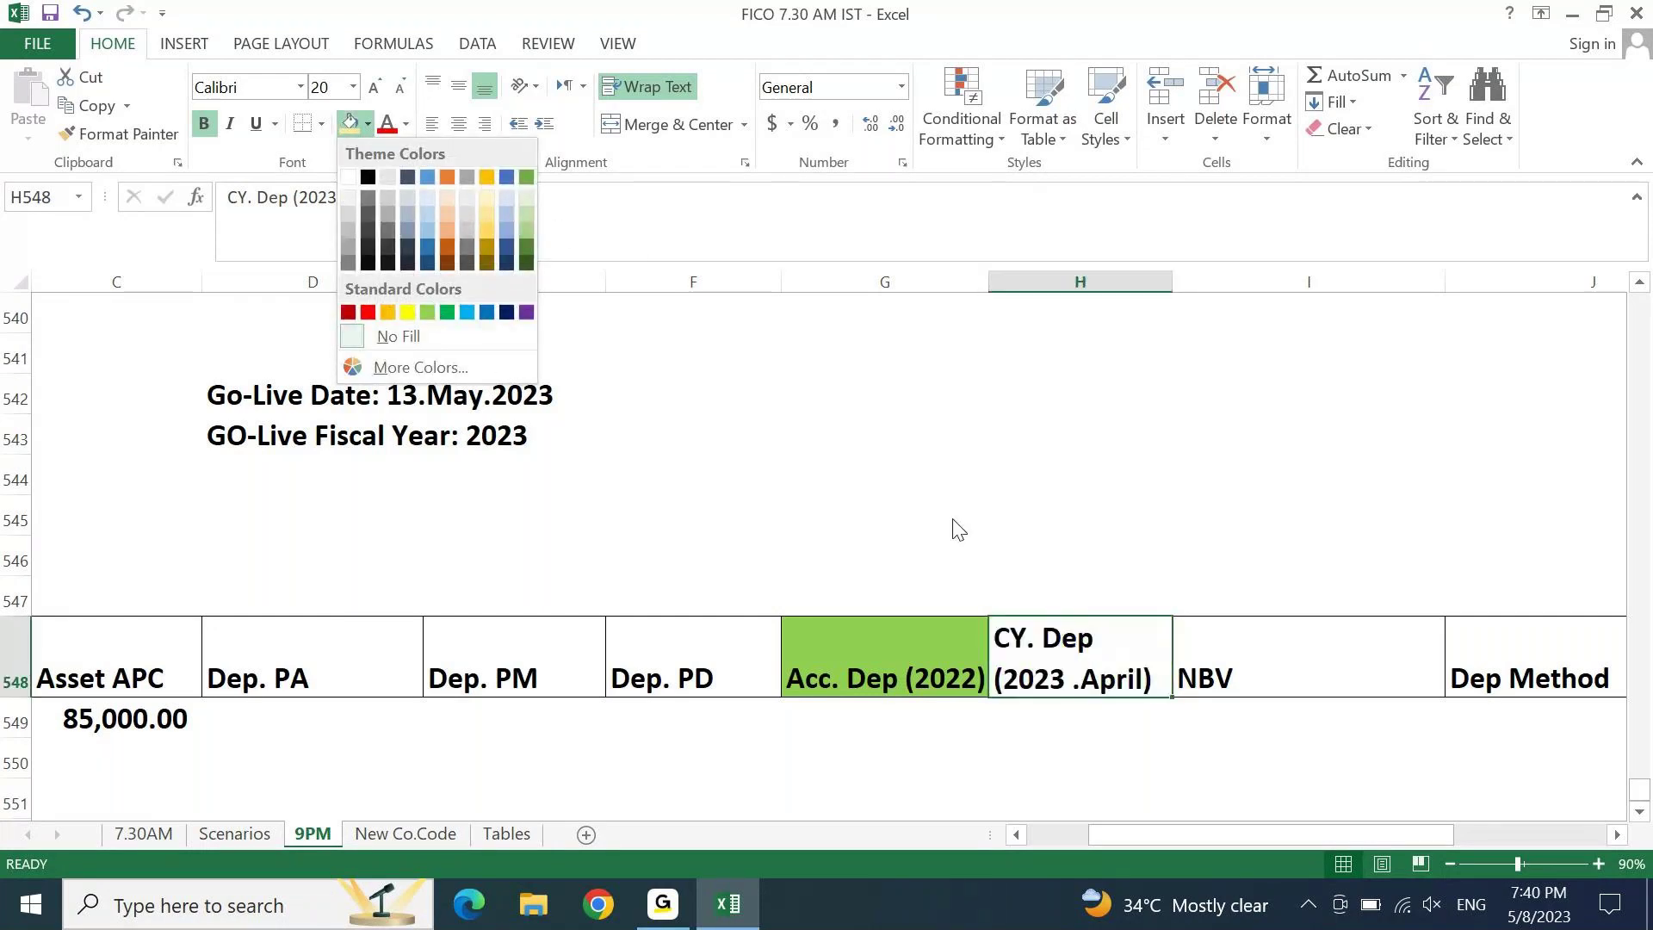
left_click(427, 312)
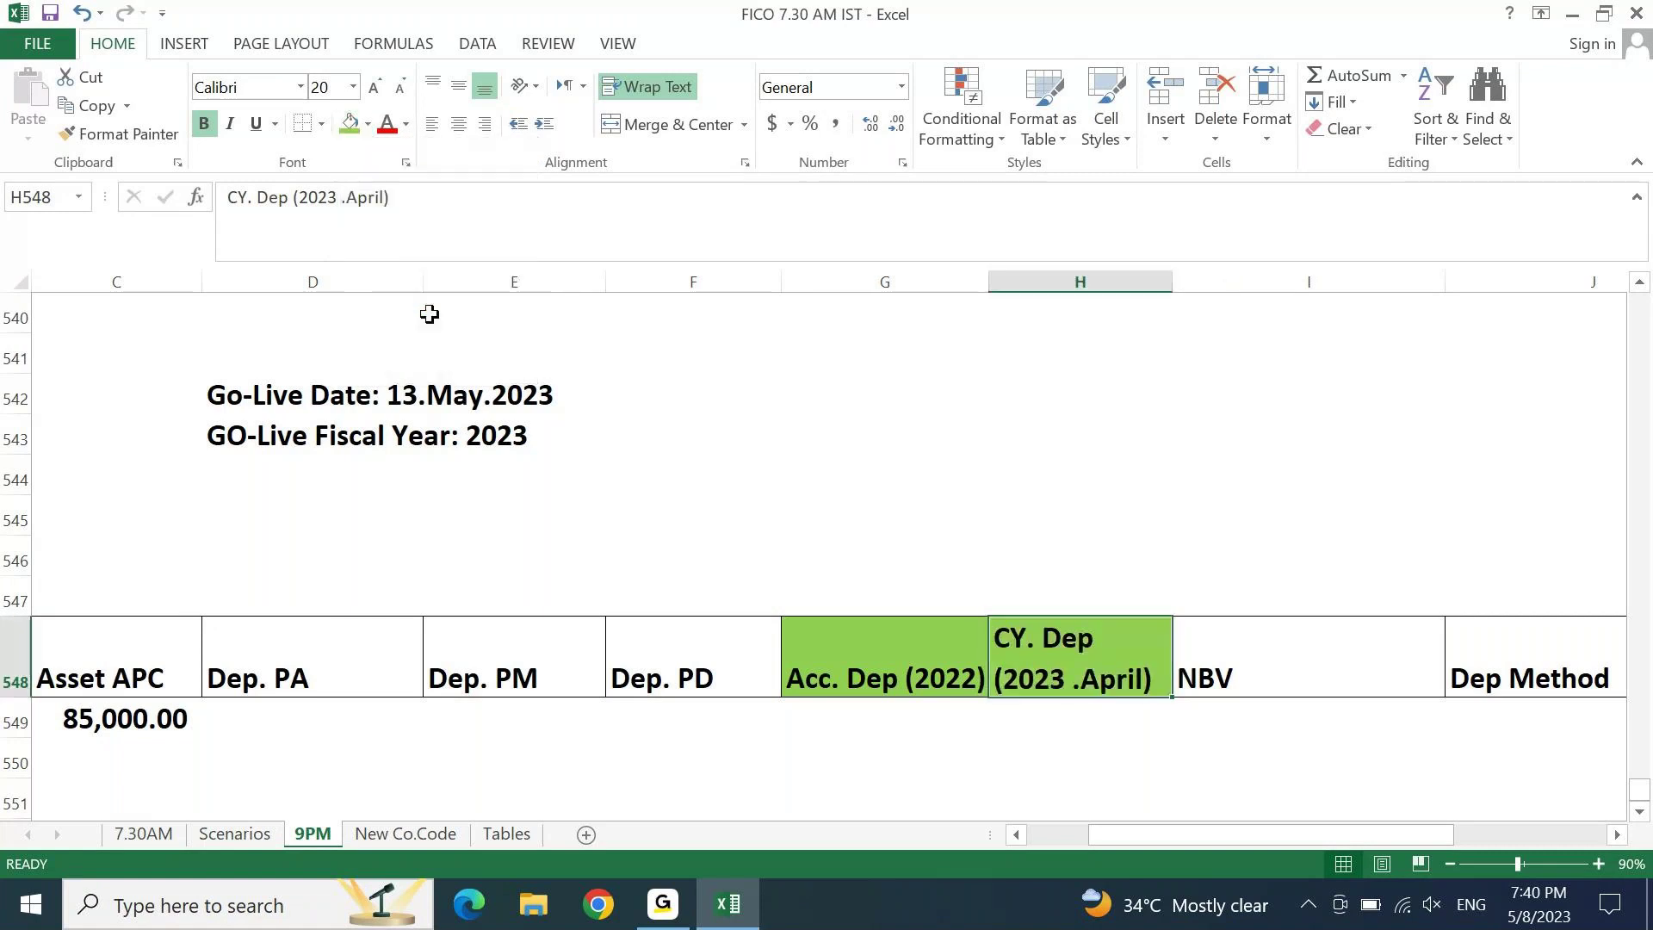
left_click(936, 654)
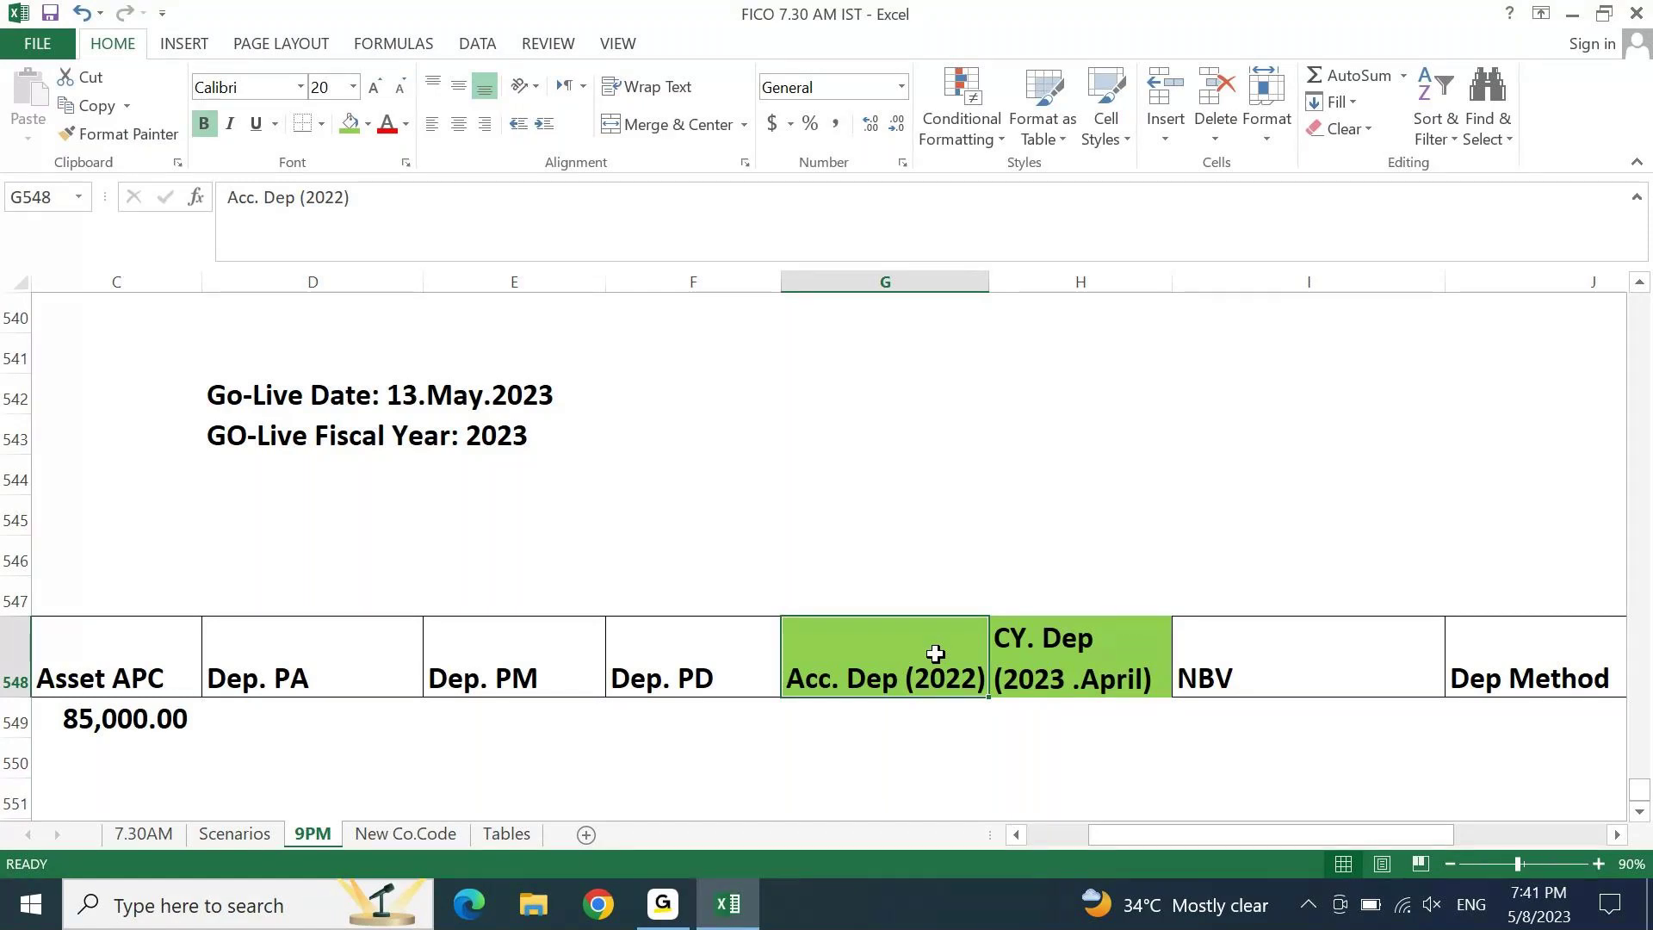
key("Left")
key("Left")
key("Home")
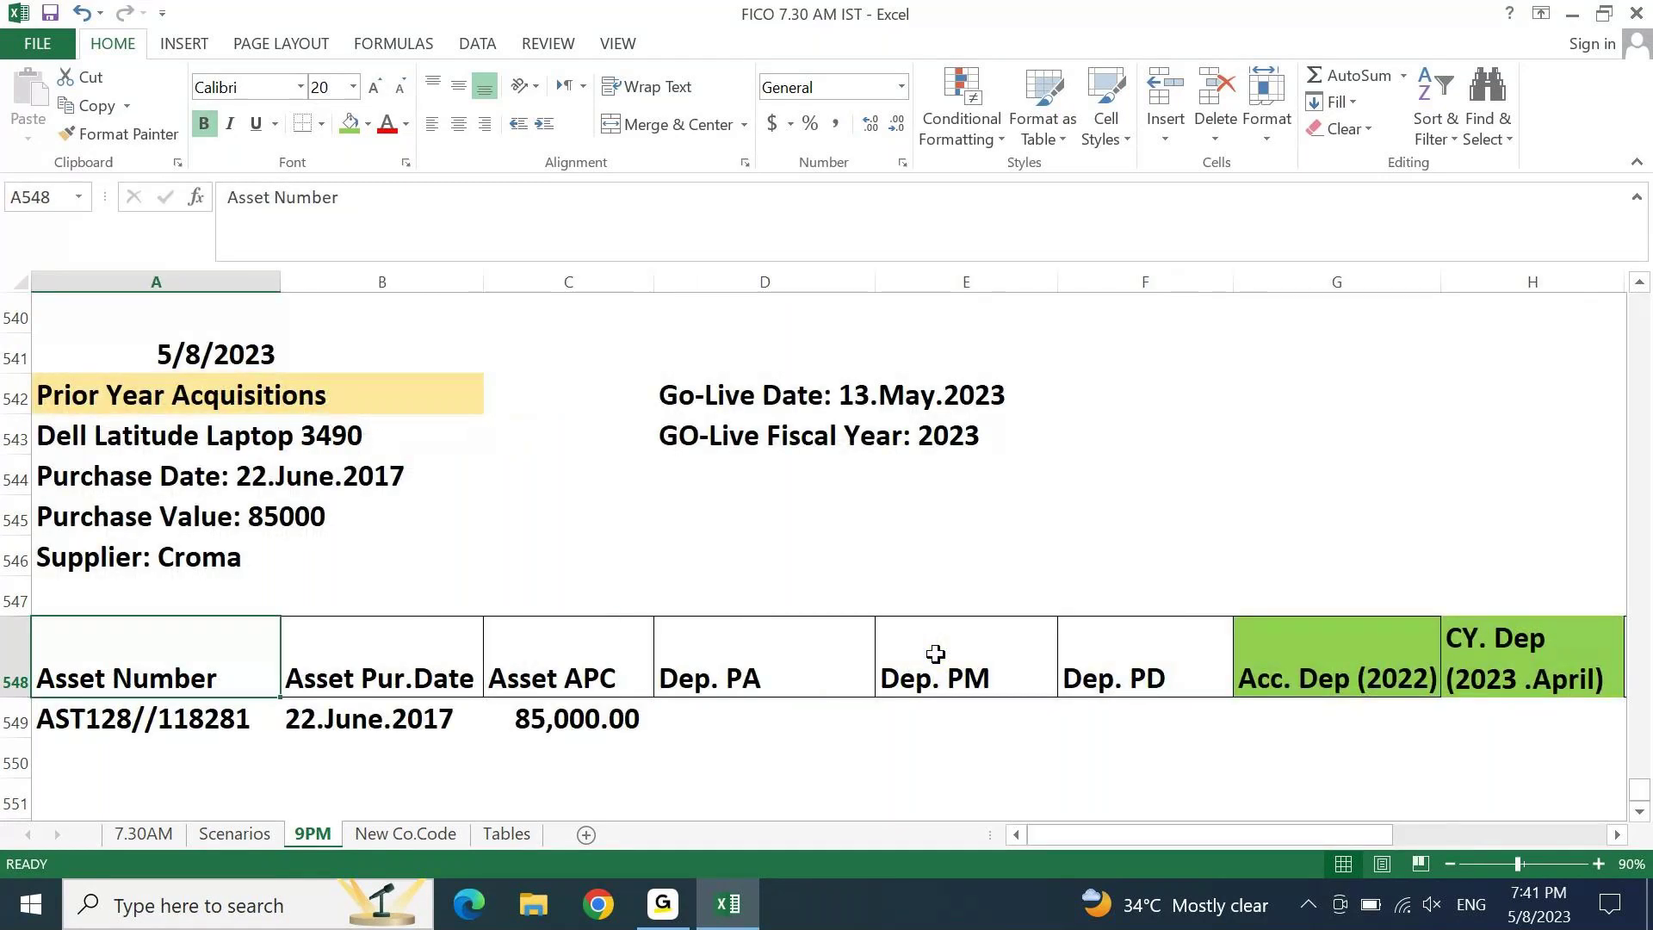
left_click(1391, 668)
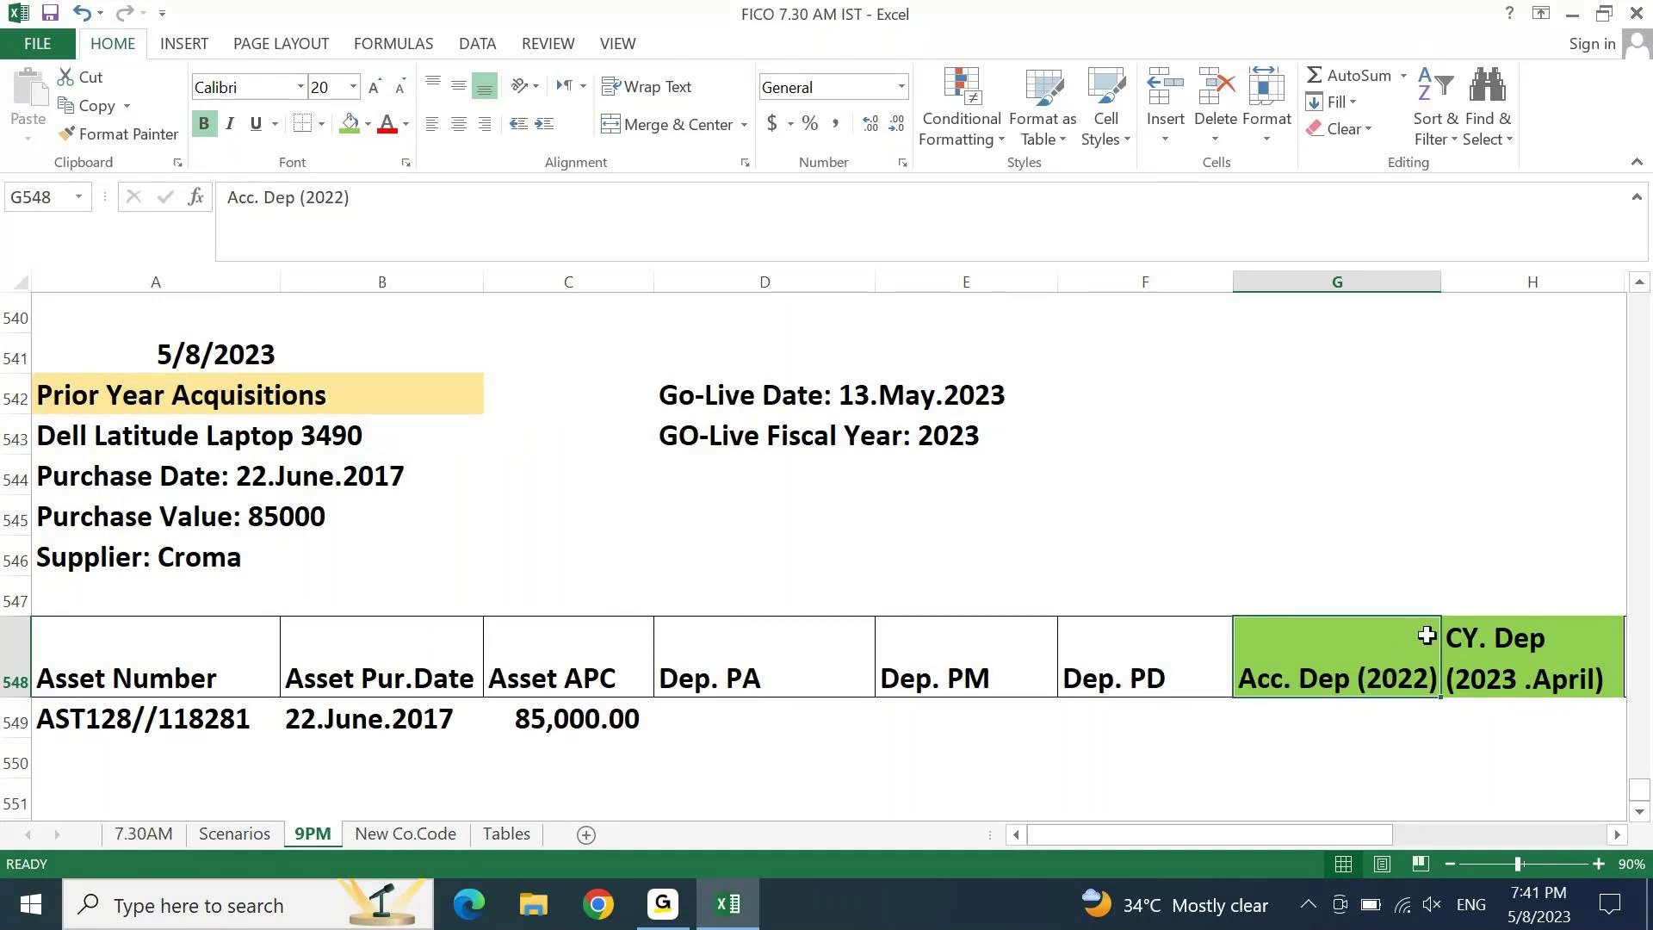
Step: Enter "5 years Useful Life" in J549, under the Dep Method header
left_click(862, 716)
key("Up")
key("Right")
key("Right")
key("Right")
key("Right")
key("Right")
key("Right")
key("Right")
key("Down")
key("Left")
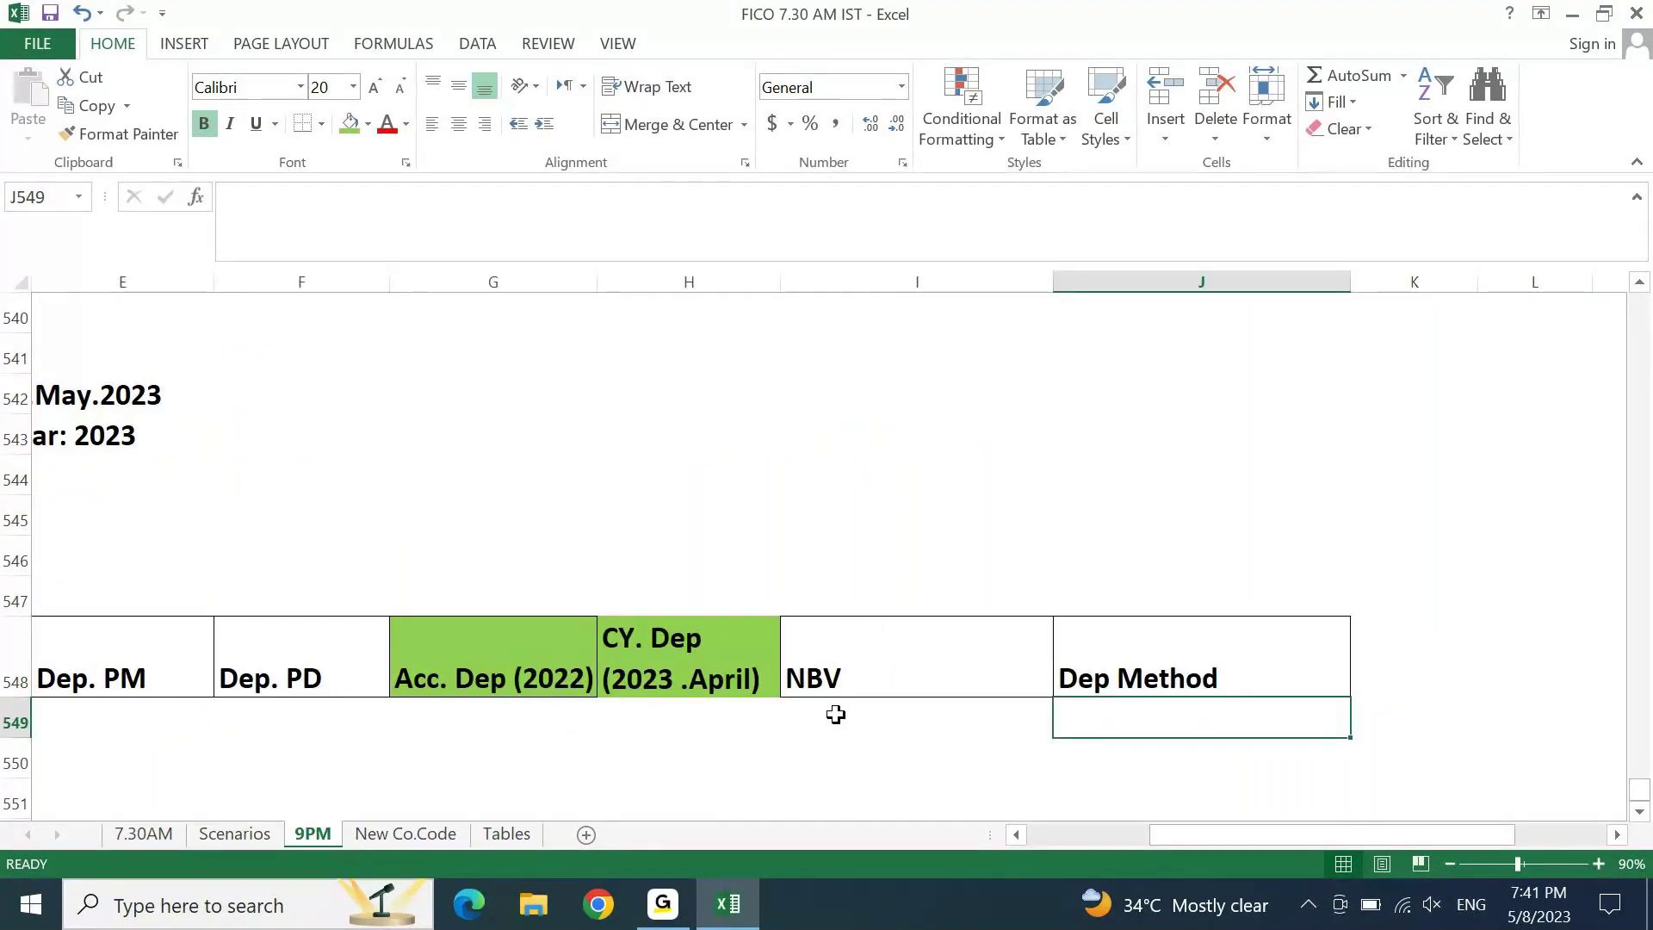
type("5 years Usefu")
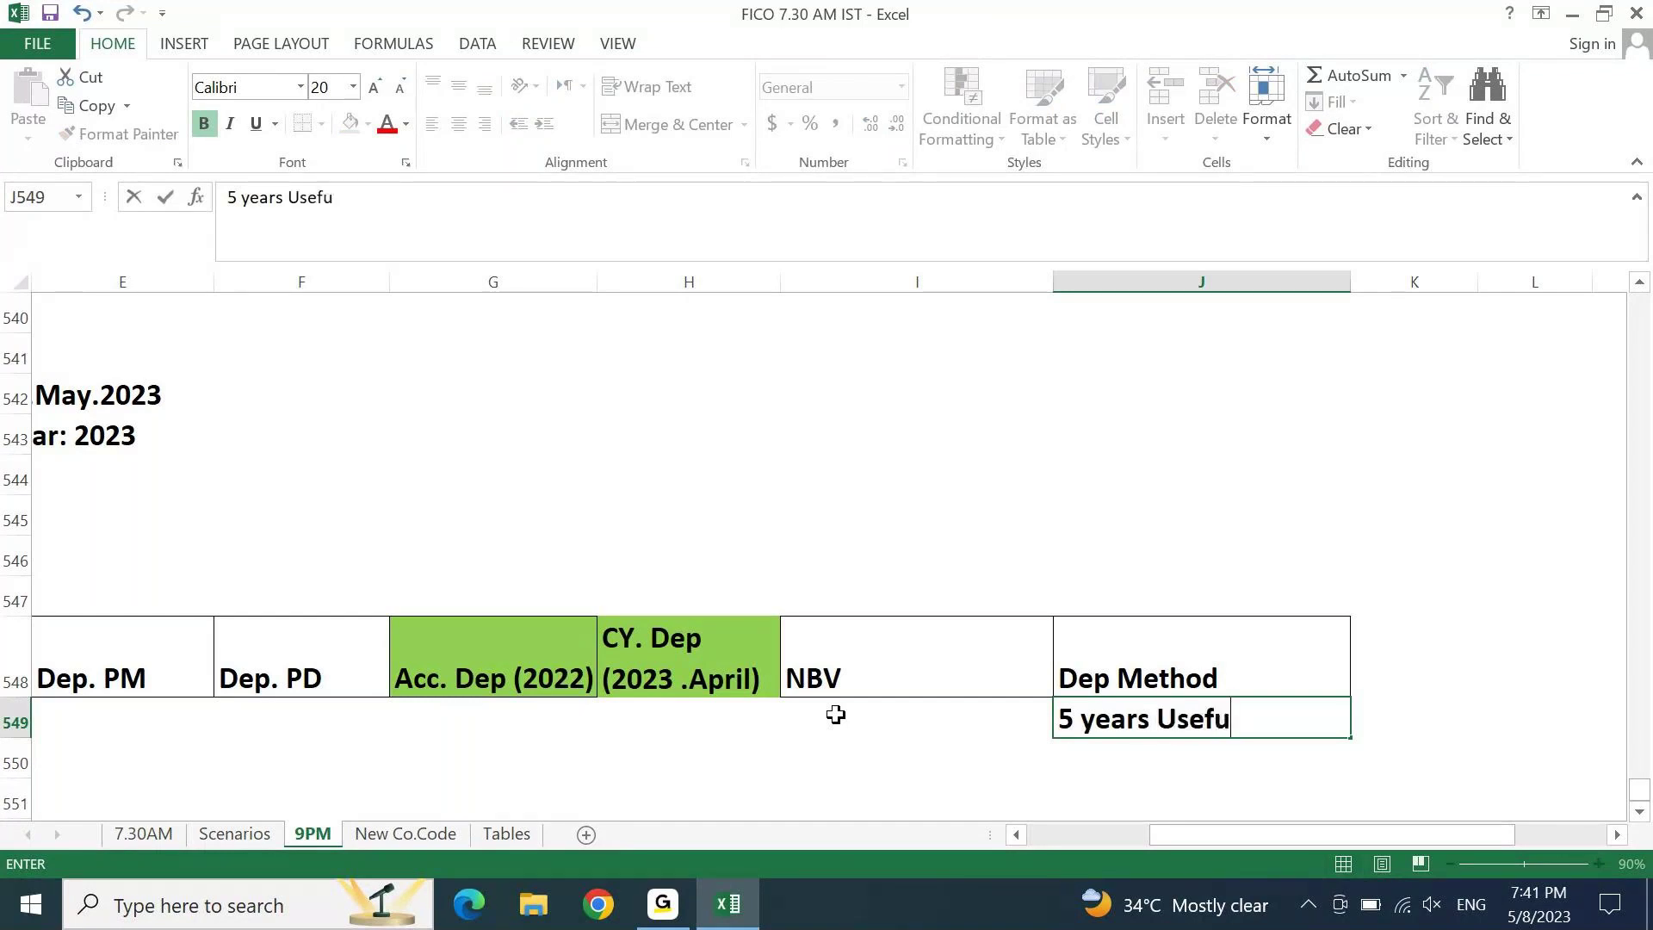
type("l Life")
key("Return")
Step: Add the note "FY = Jan-Dec" in F542 beside the Go-Live Date and fill the cell with light green
key("Home")
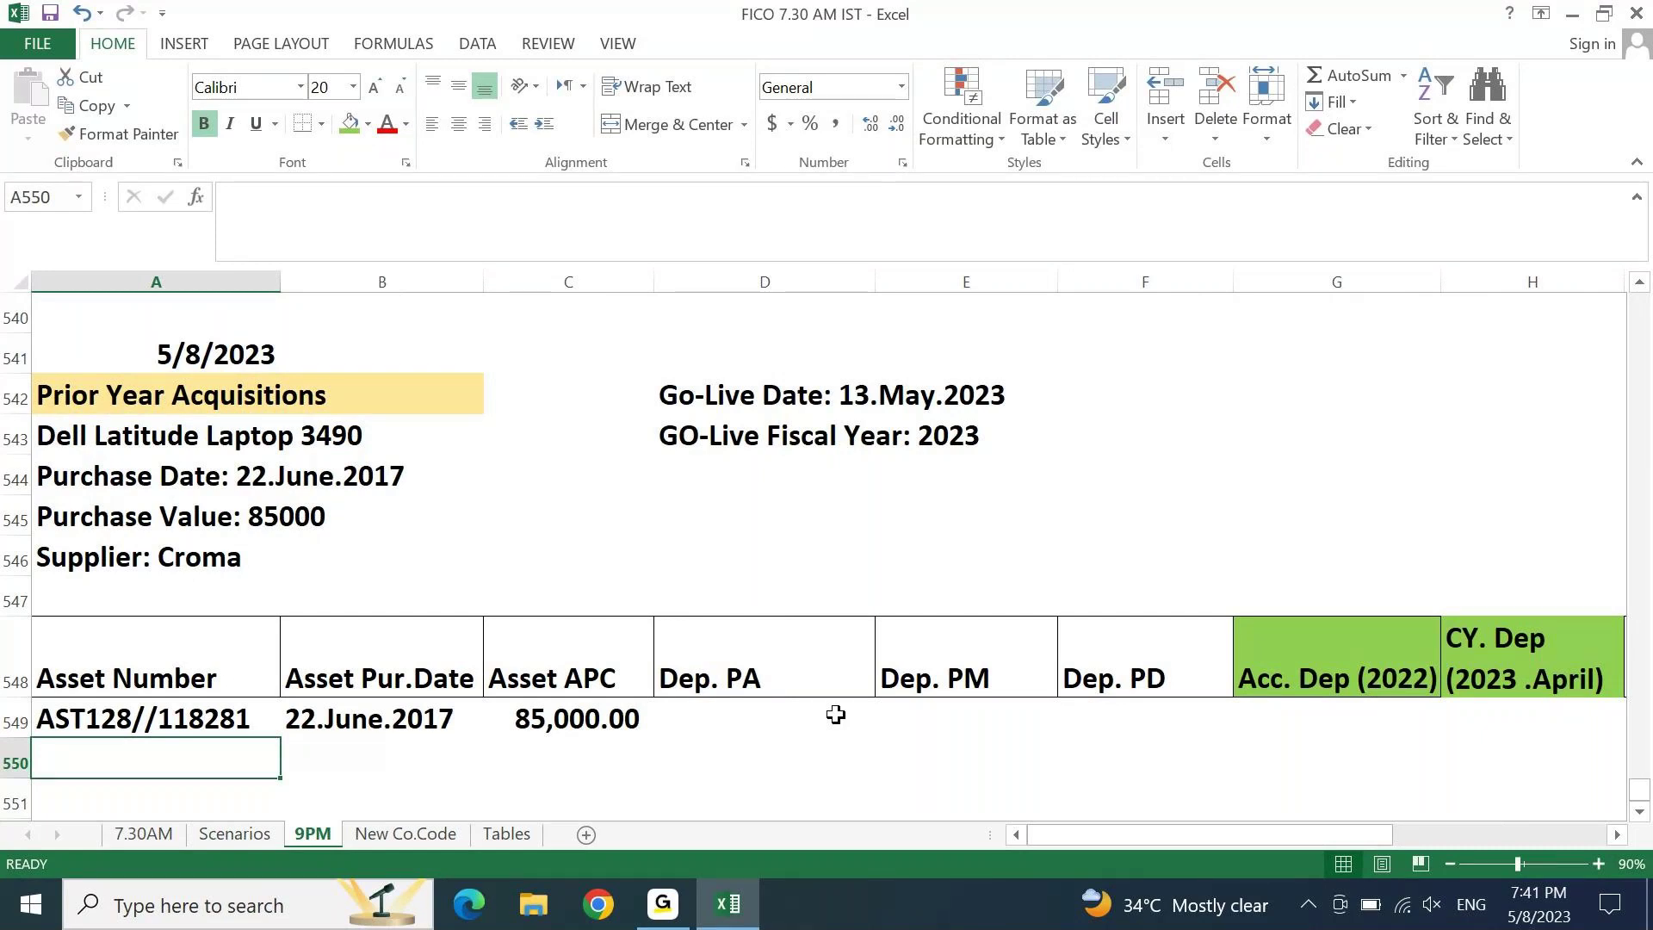
left_click(1179, 388)
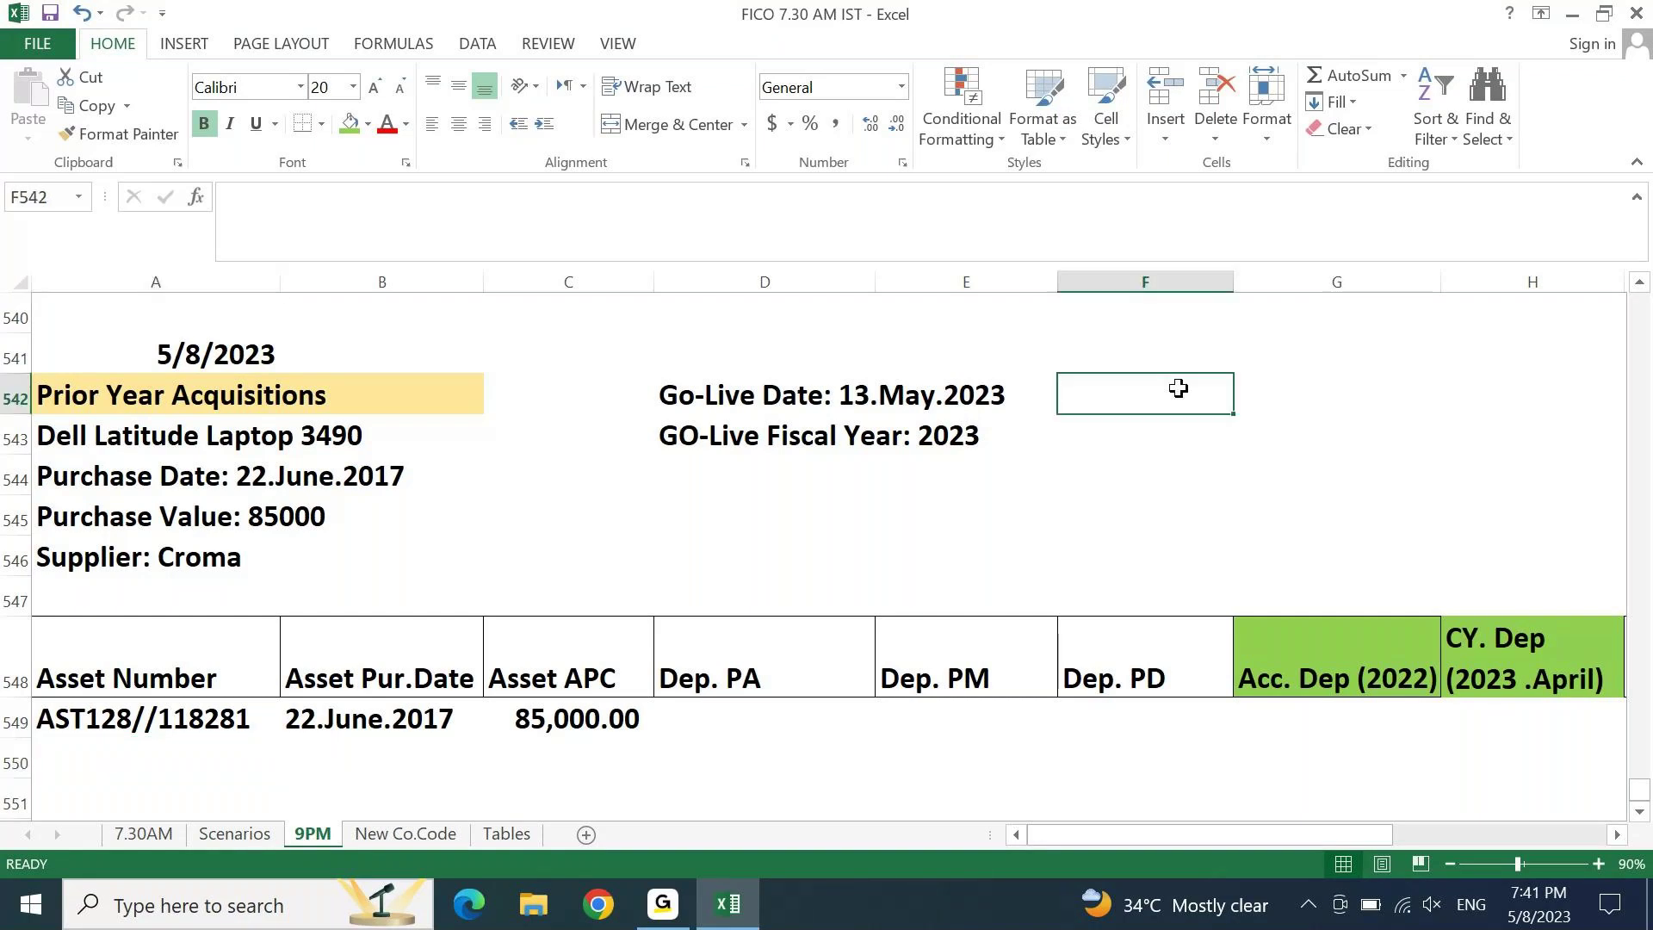
type("FY =")
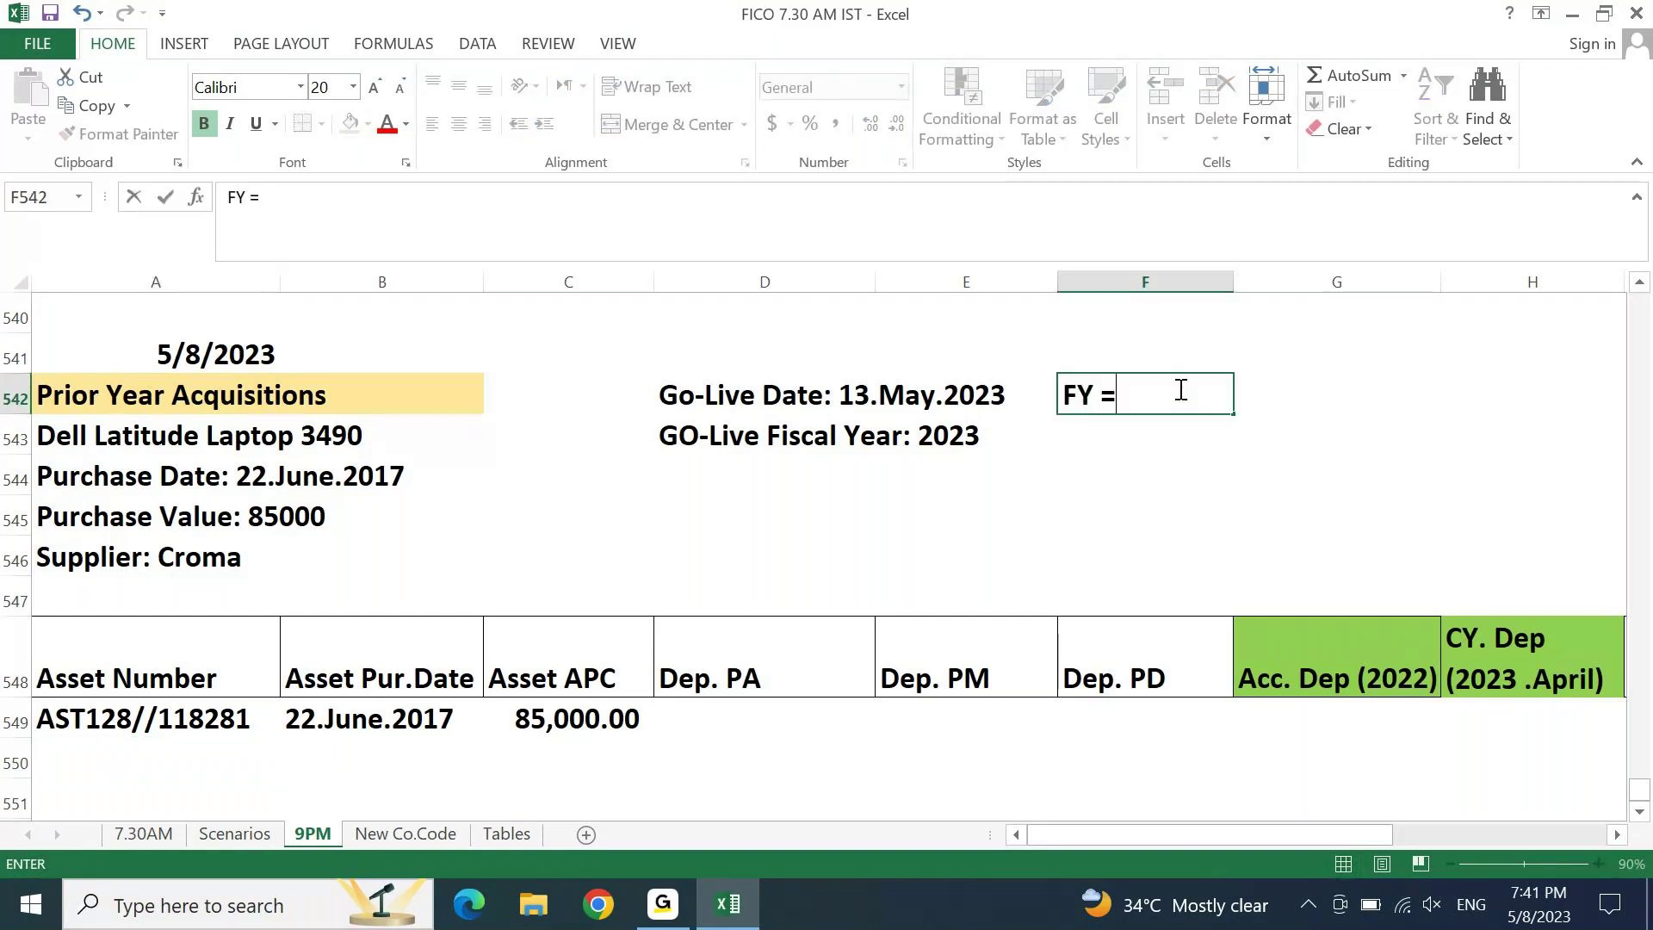
type(" Jan-Dec")
key("Return")
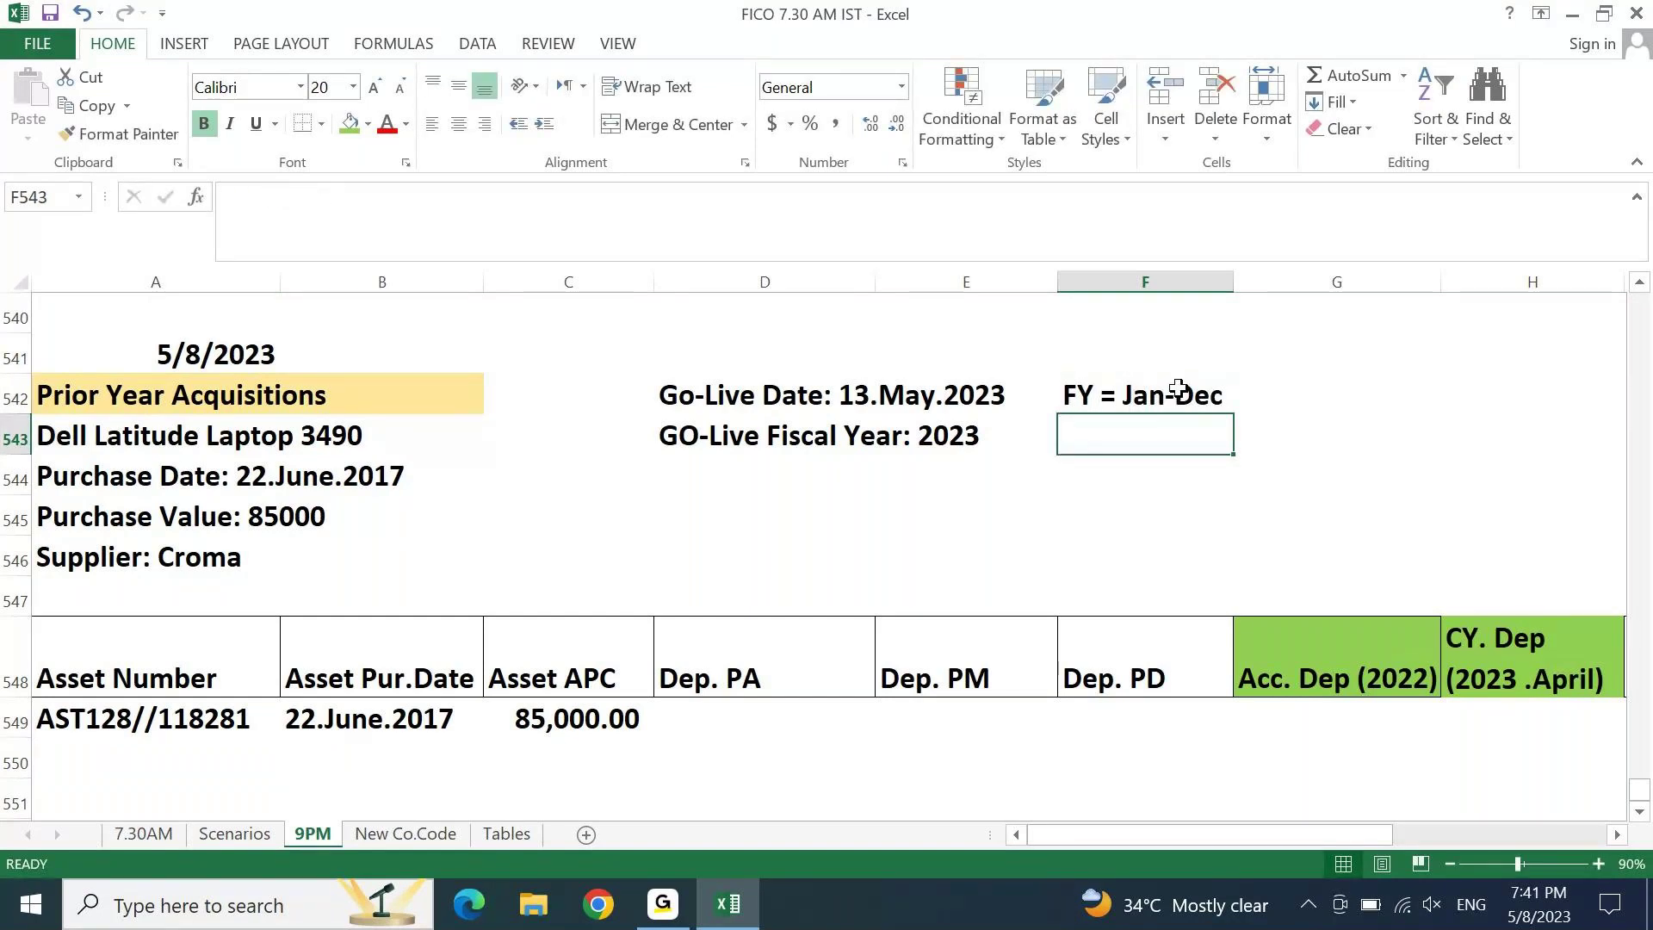
key("Up")
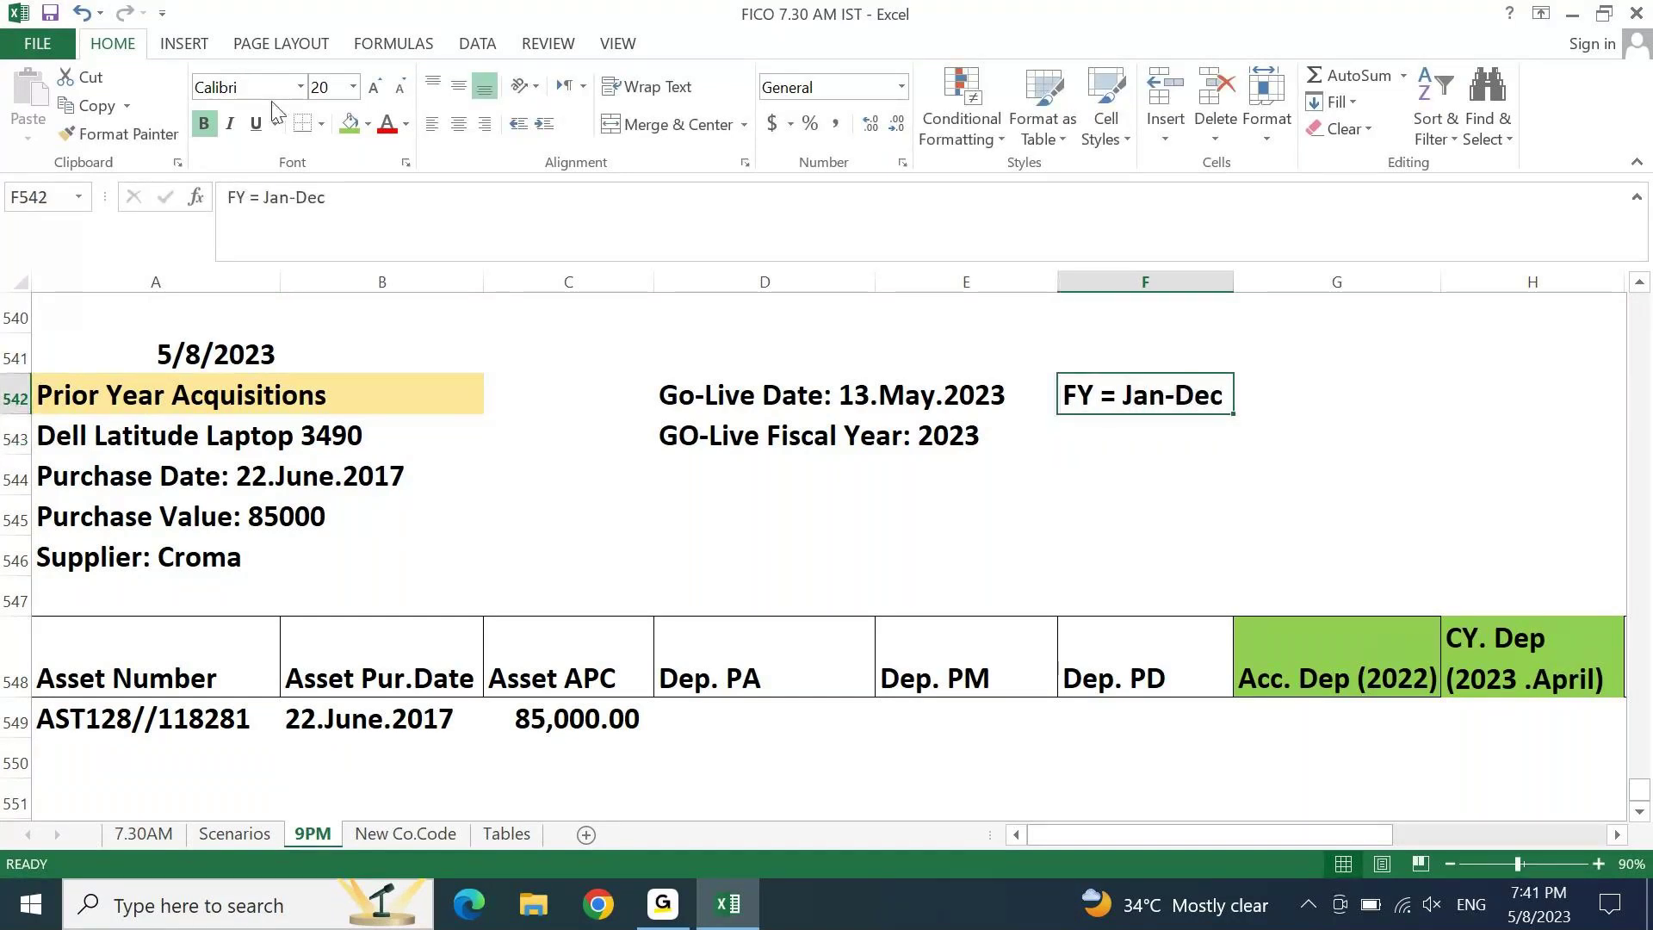
left_click(353, 126)
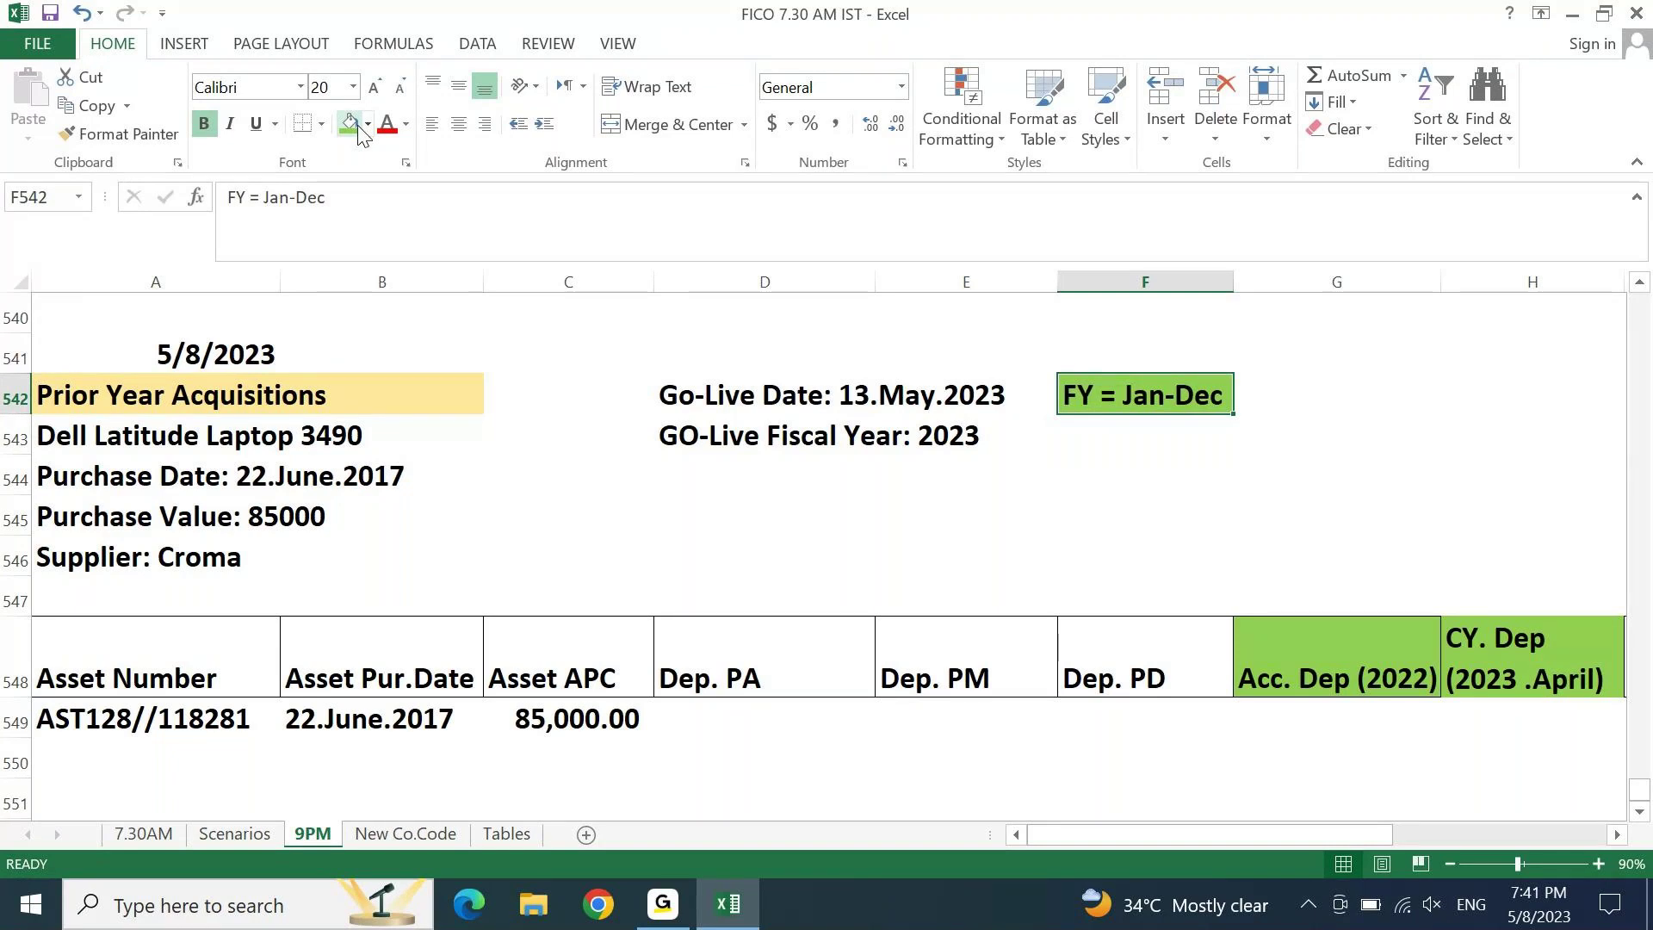
Step: Enter the heading "Years" in A552, below the asset table
key("Home")
key("Down")
key("Down")
key("Down")
key("Down")
key("Down")
key("Down")
key("Down")
key("Down")
key("Down")
key("Down")
key("Down")
key("Down")
key("Down")
key("Down")
key("Down")
key("Down")
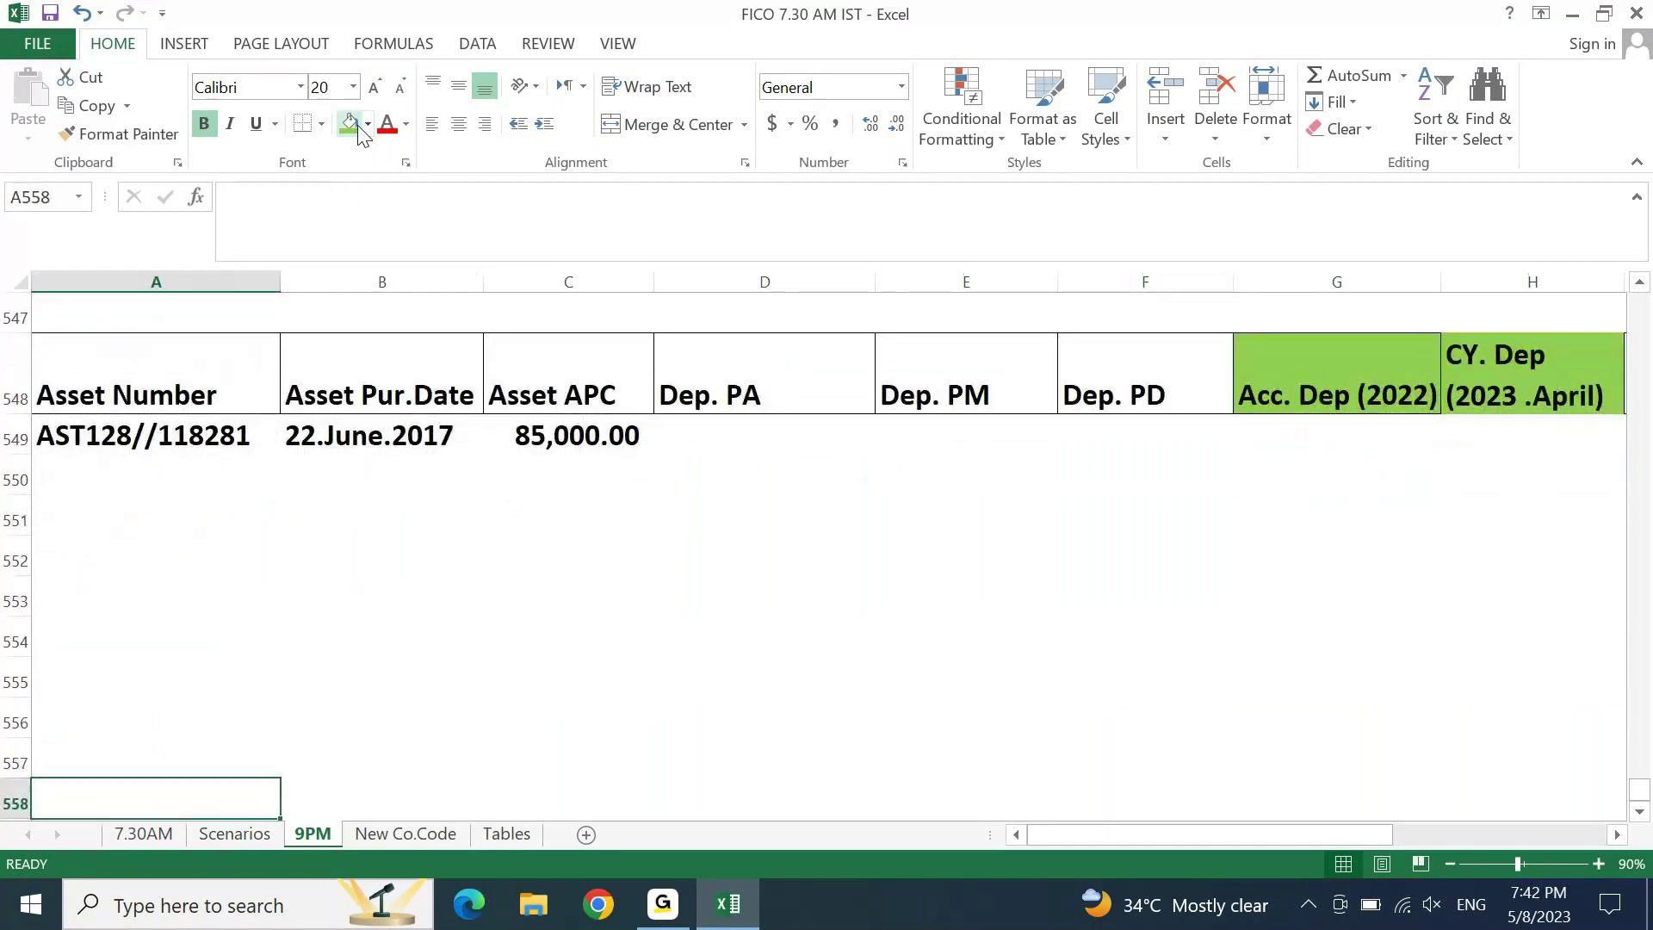
key("Up")
key("Up")
key("Up")
key("Up")
key("Up")
key("Up")
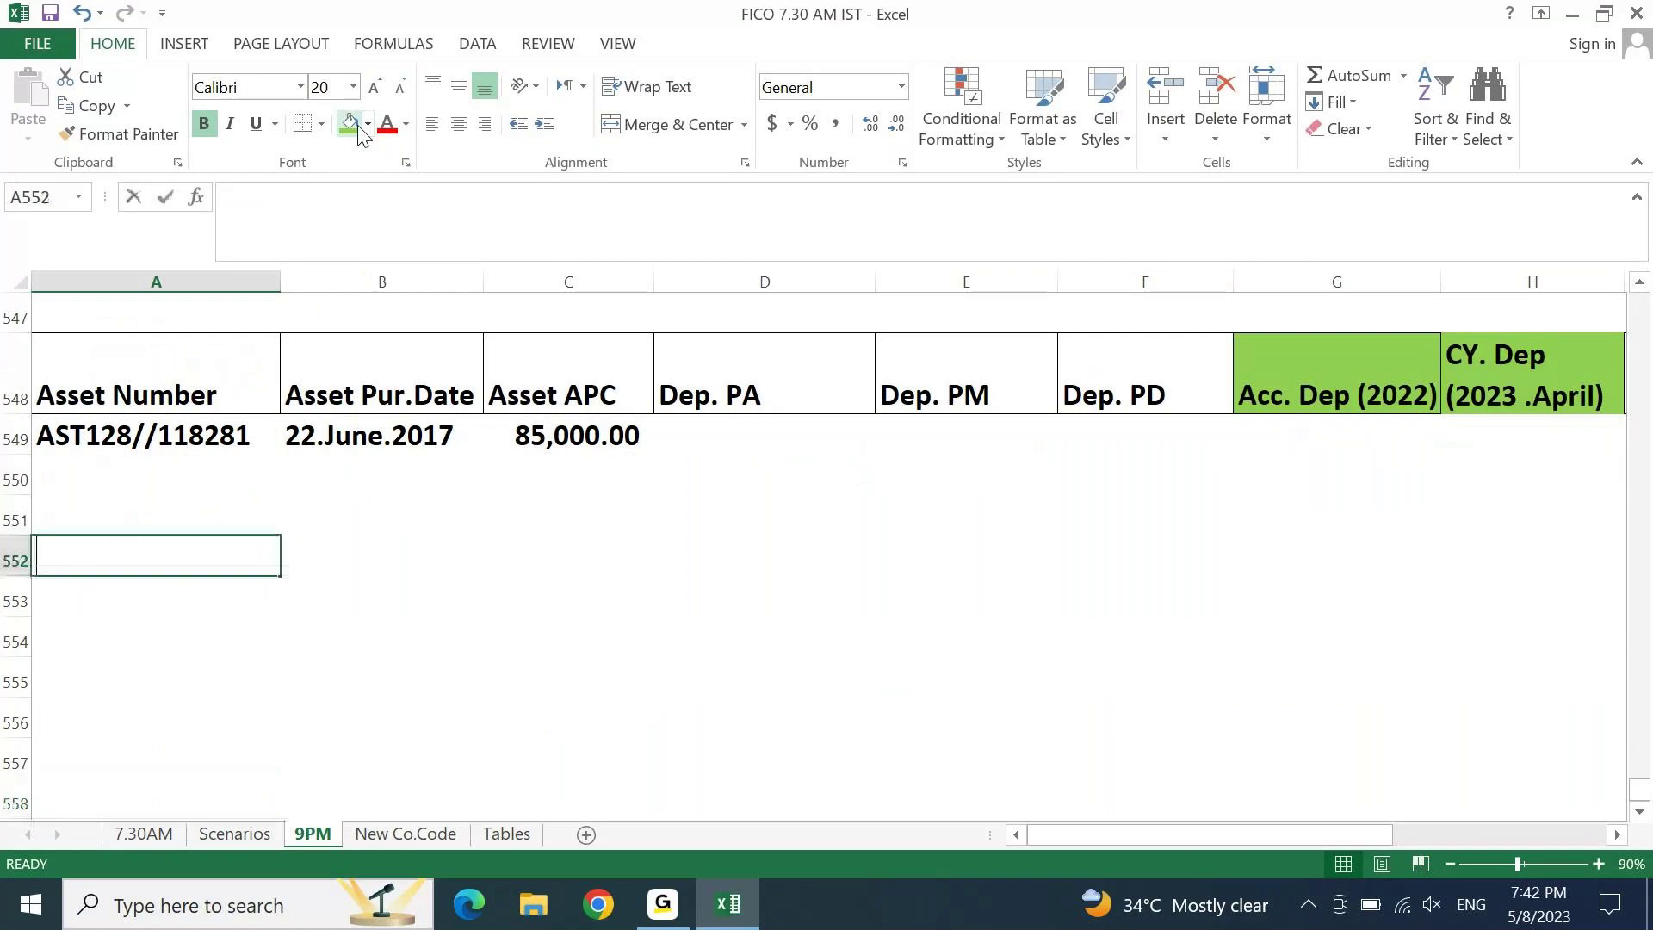
type("Years")
key("Return")
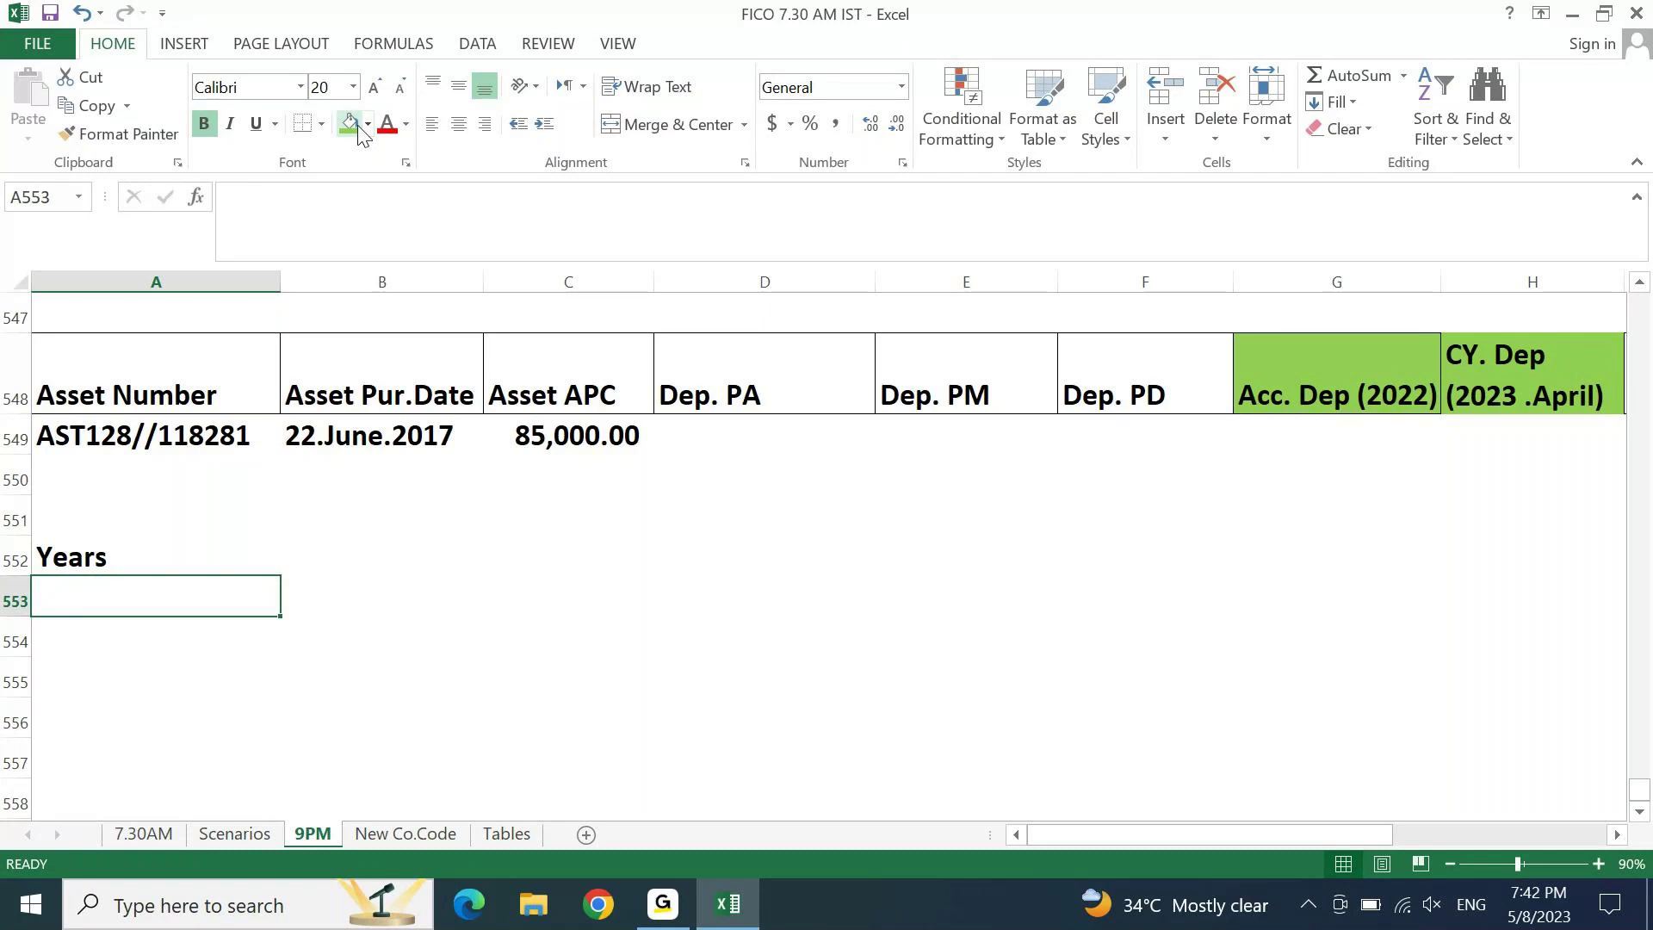
Step: List the years 2017 through 2023 in A553:A559, one per row under the Years heading
type("2017")
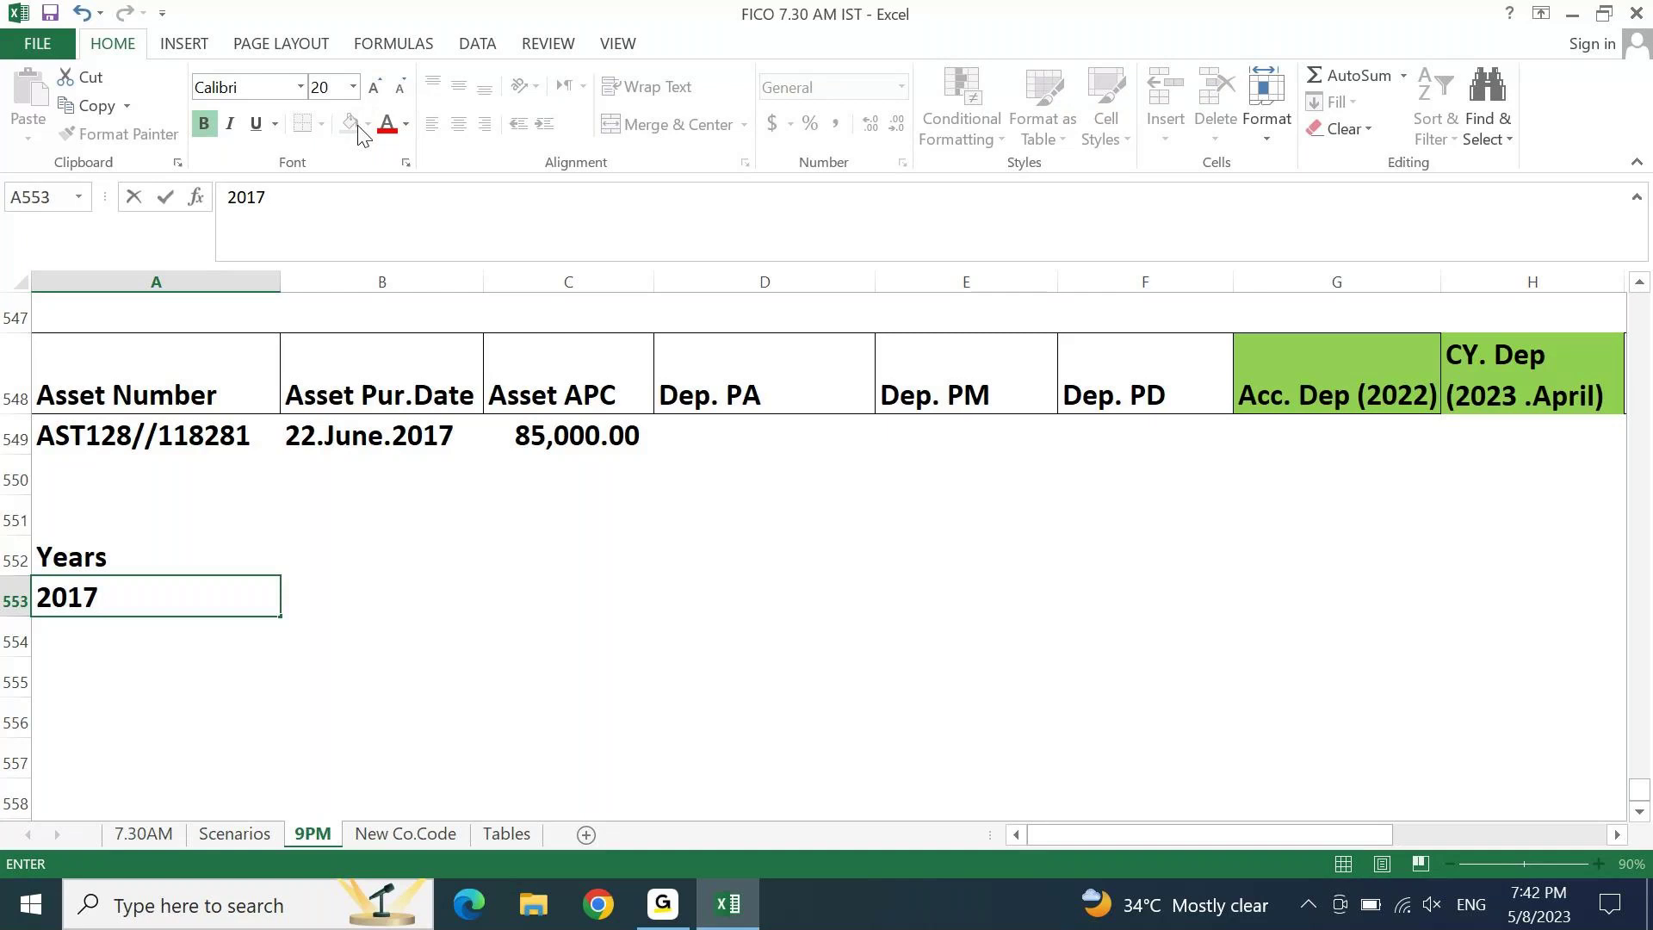
key("Return")
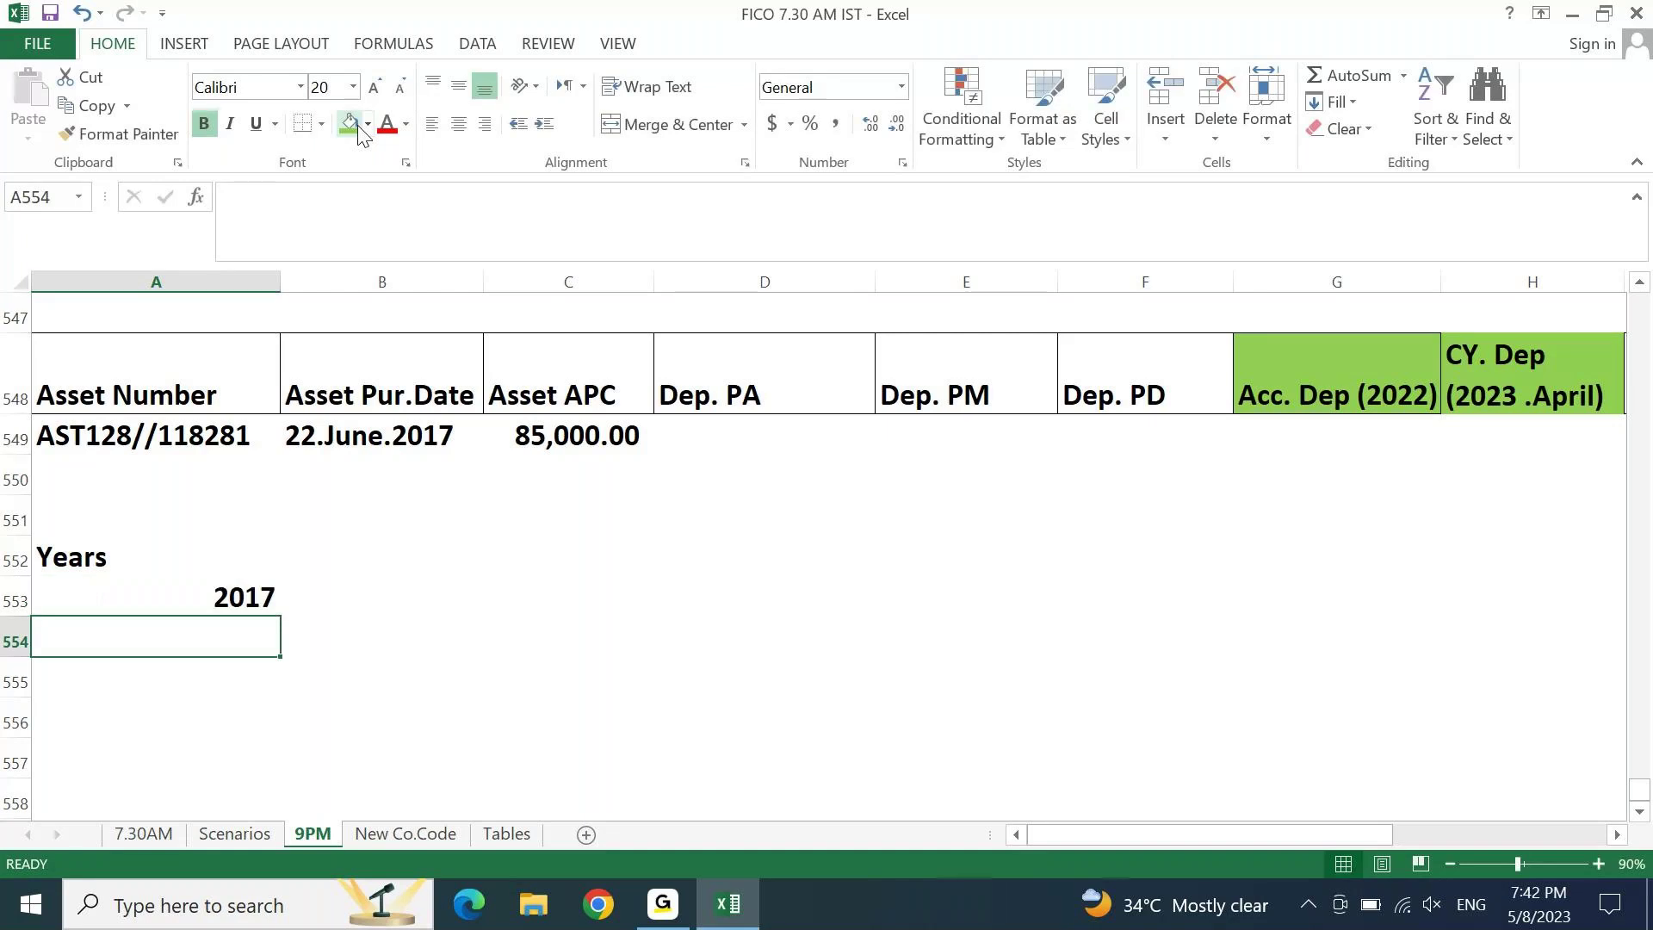
type("2018")
key("Return")
type("2019")
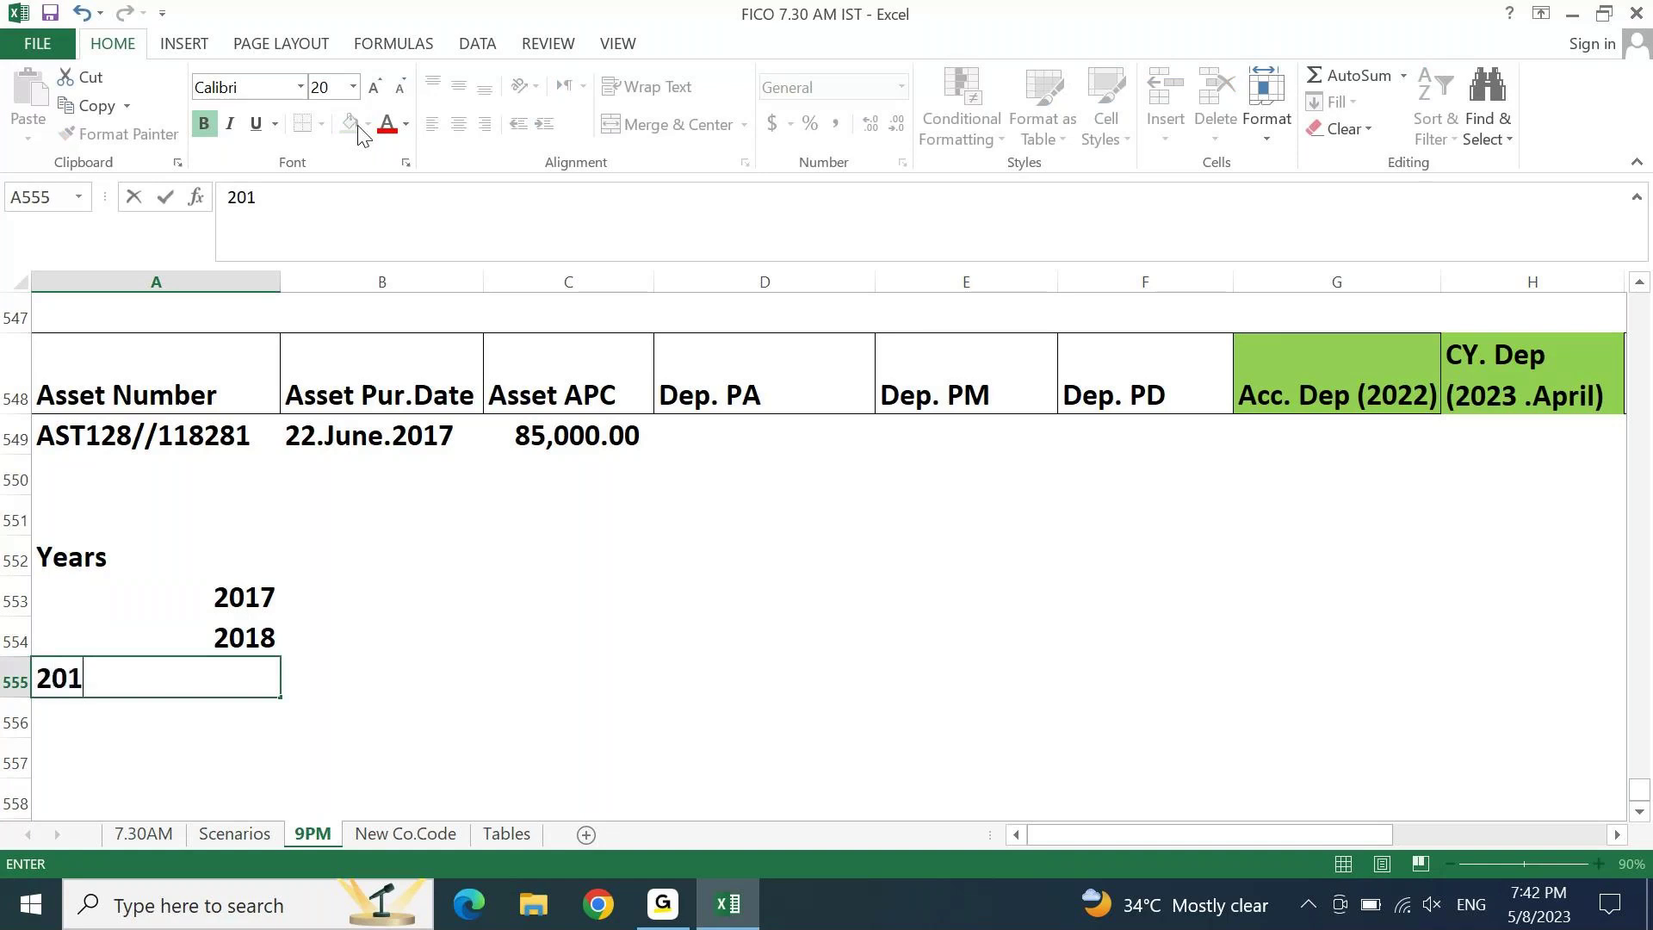
key("Return")
type("202")
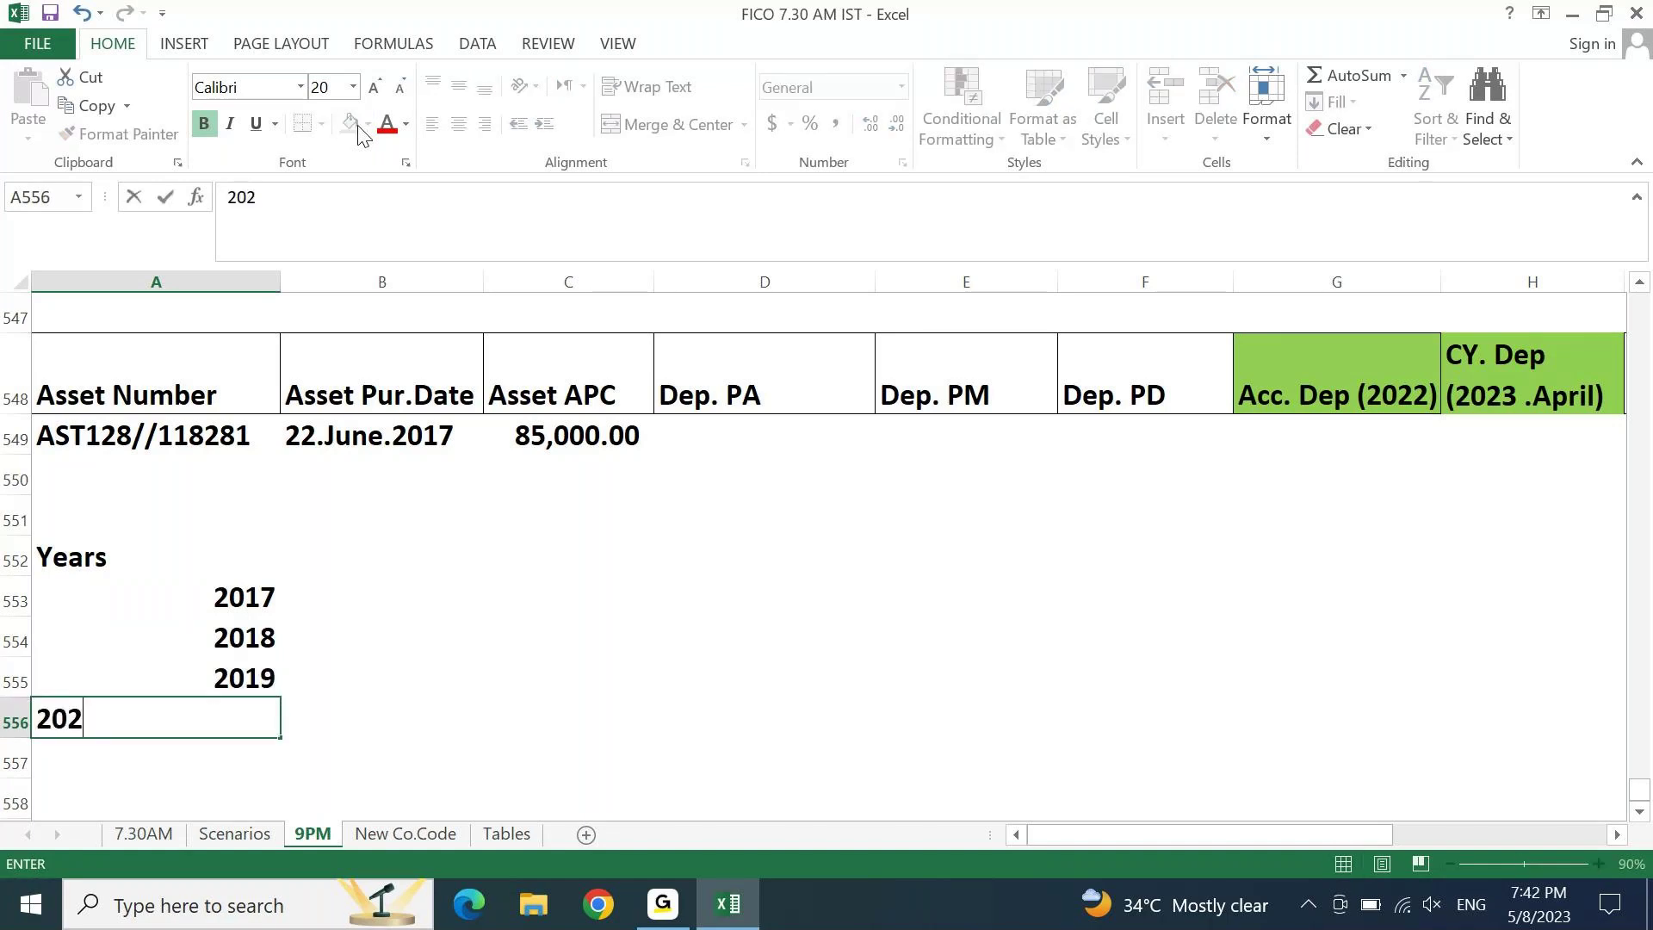
type("0")
key("Return")
type("2021")
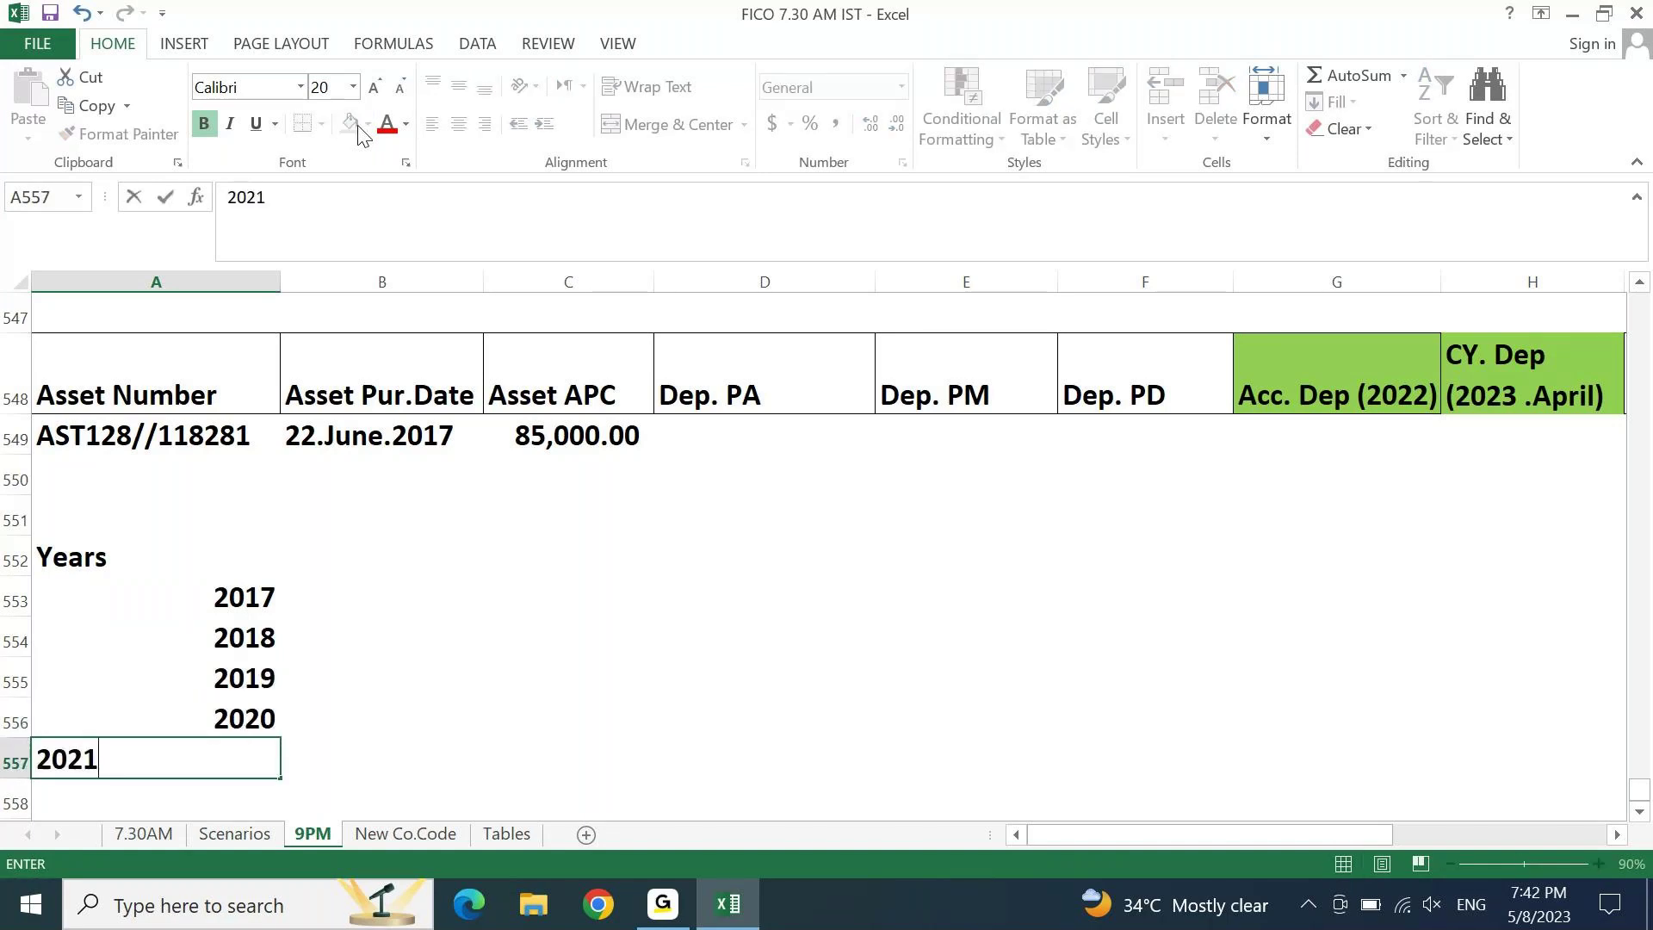
key("Return")
type("2022")
key("Return")
type("2023")
key("Return")
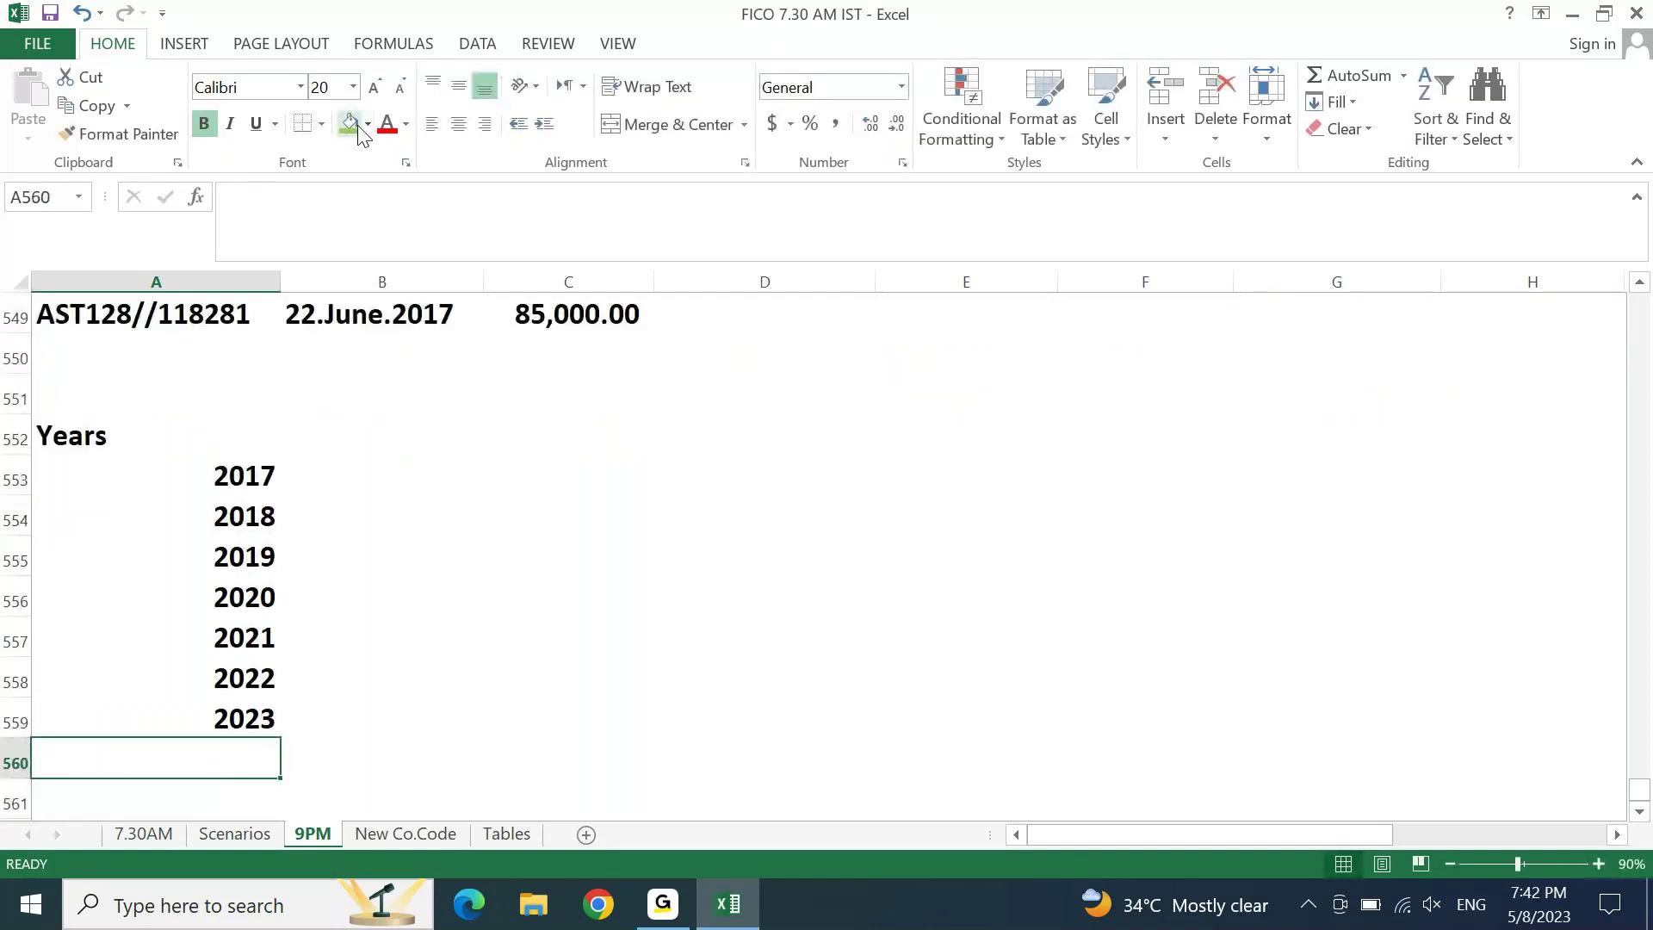
key("Up")
key("Up")
key("Up")
key("Up")
key("Up")
key("Up")
key("Up")
key("Up")
key("Down")
key("ctrl+shift+Down")
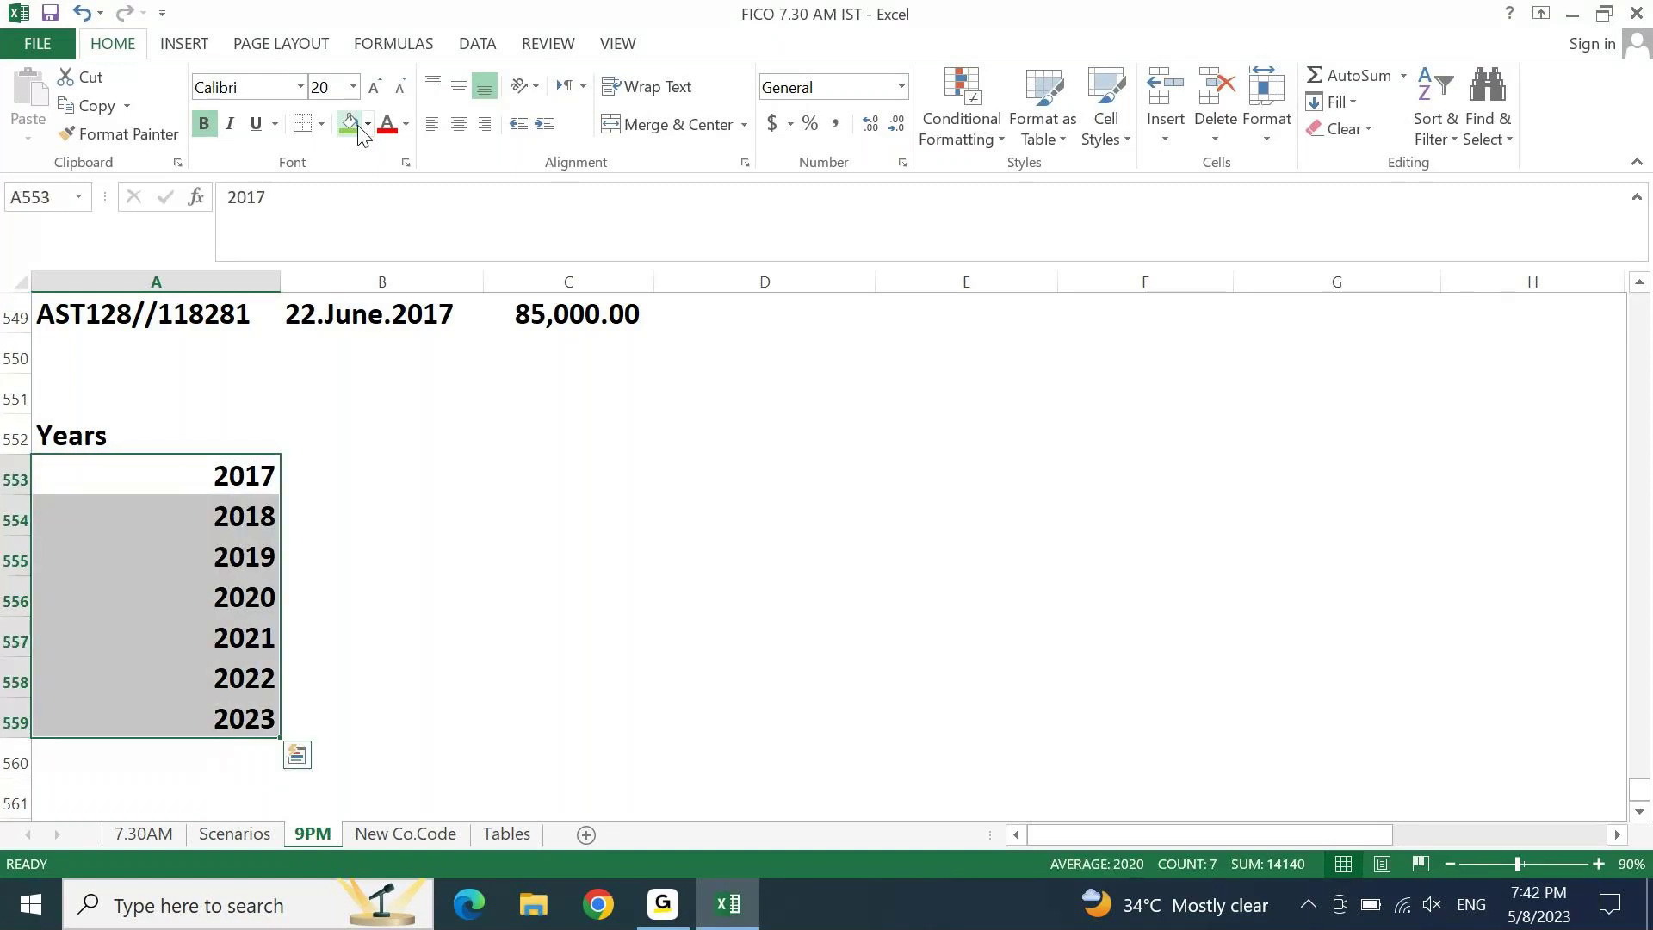
Step: Change the useful life under Dep Method in J549 to read "8 years Useful Life"
key("Up")
key("Up")
key("Up")
key("Up")
key("Up")
key("Up")
key("Up")
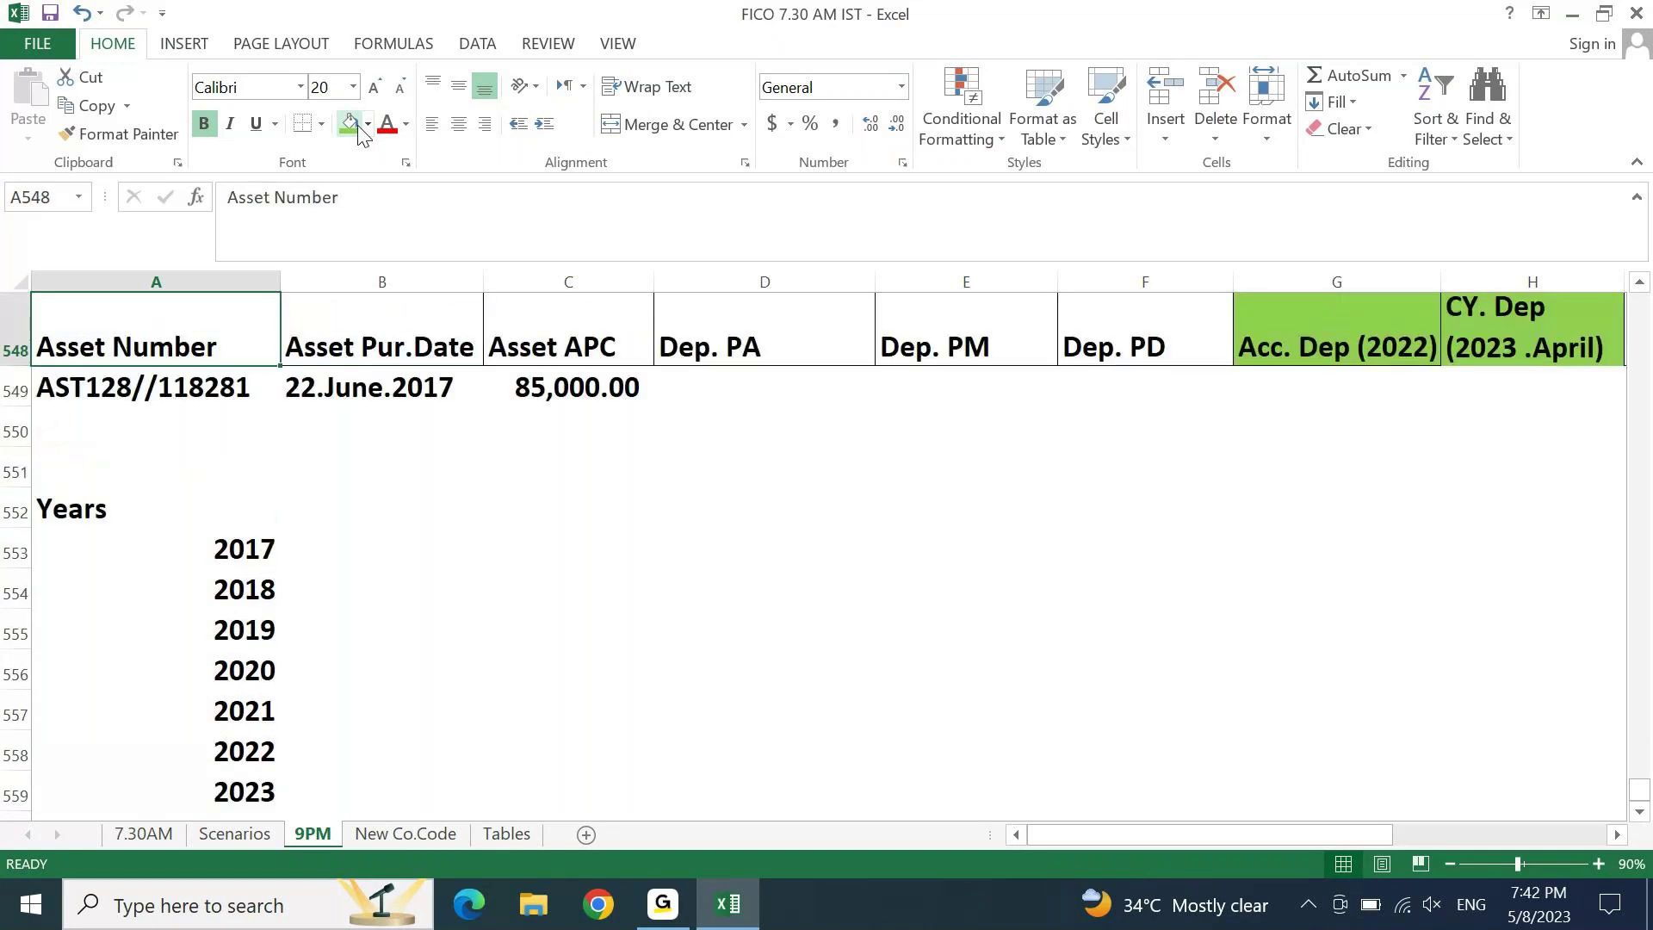
key("Down")
key("Down")
key("ctrl+Right")
key("Down")
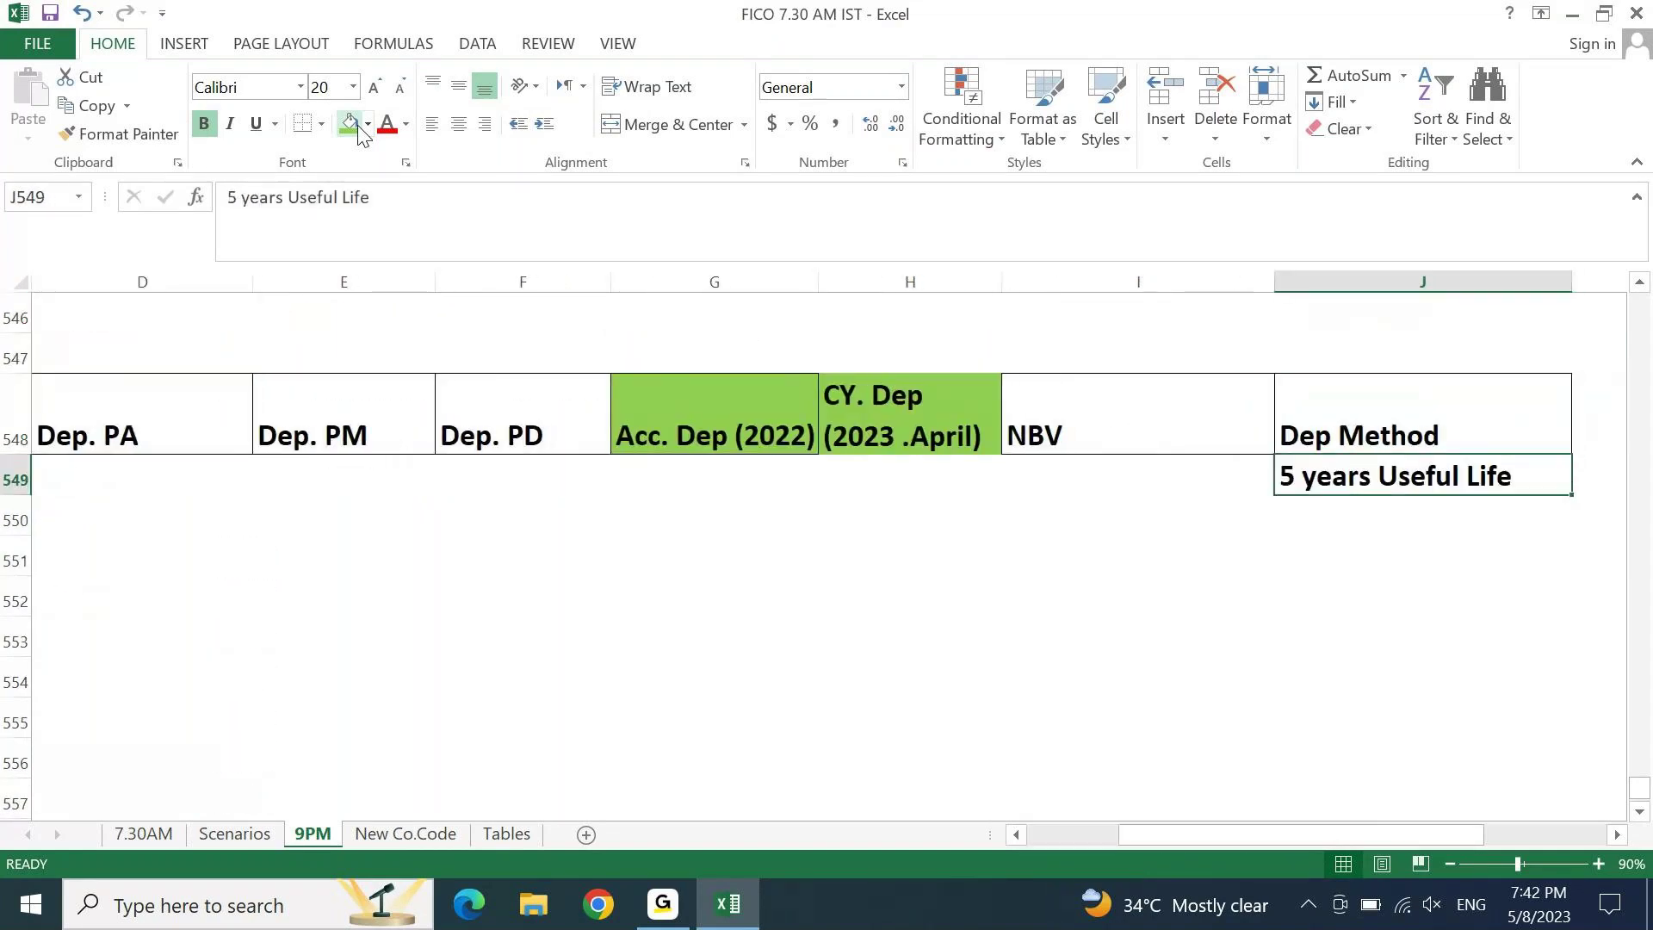
key("F2")
key("ctrl+Left")
key("ctrl+Left")
key("ctrl+Left")
key("Left")
key("shift+Left")
type("8")
key("Return")
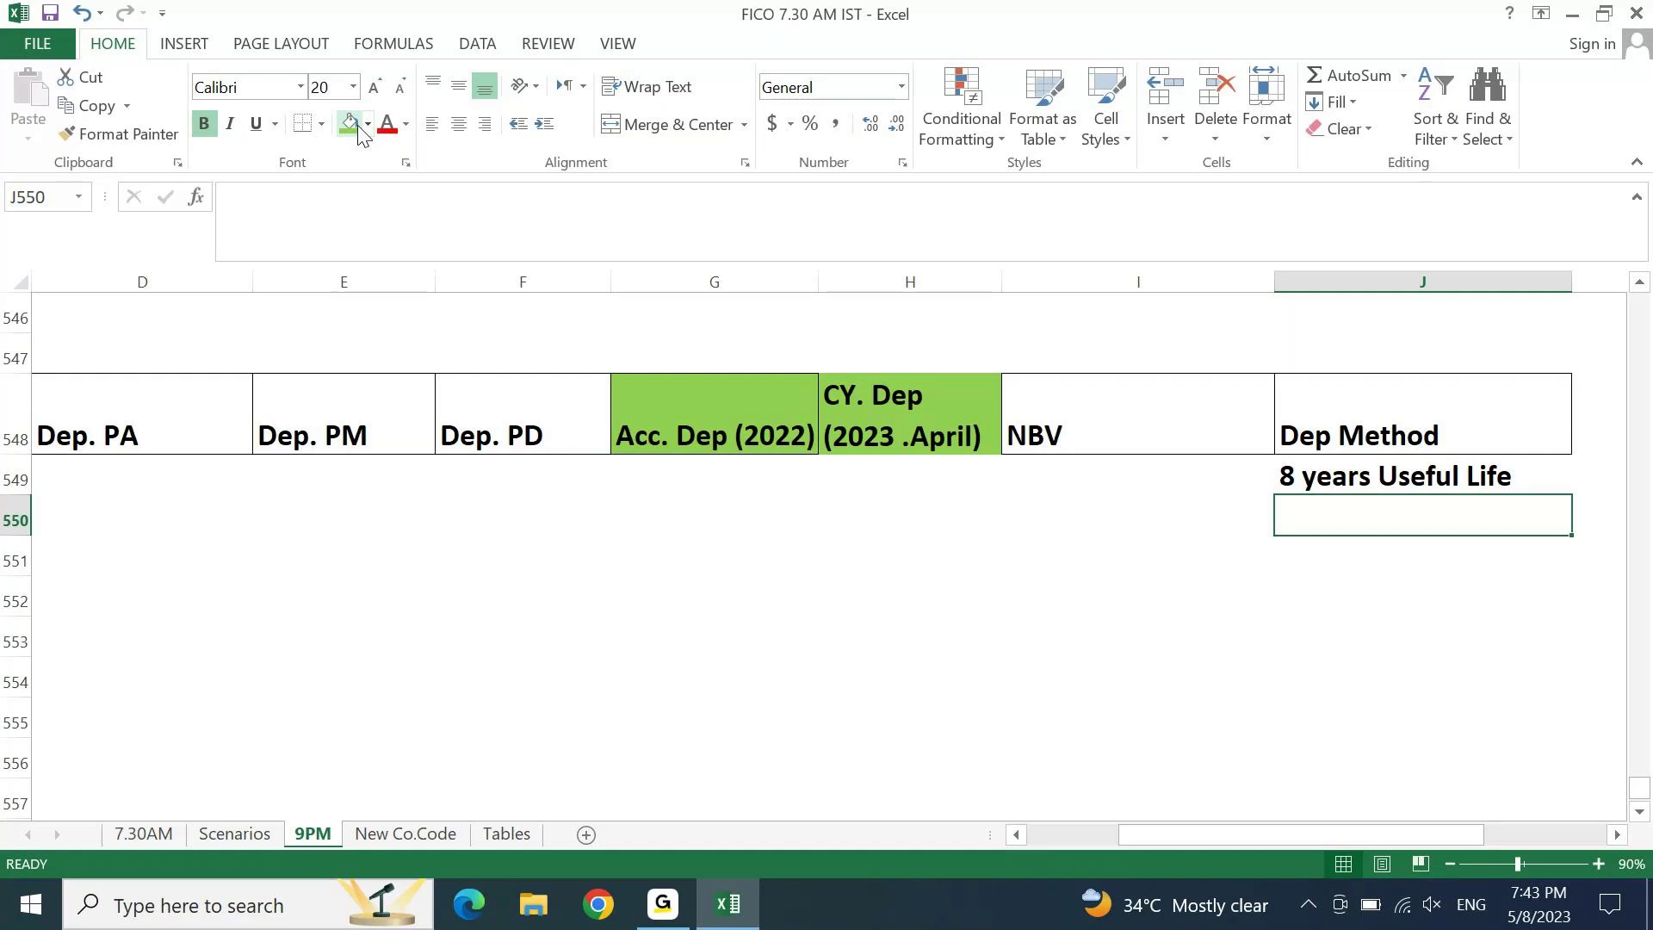
Step: Enter the header "Dep. PA" in B552, next to the Years heading
key("Down")
key("Home")
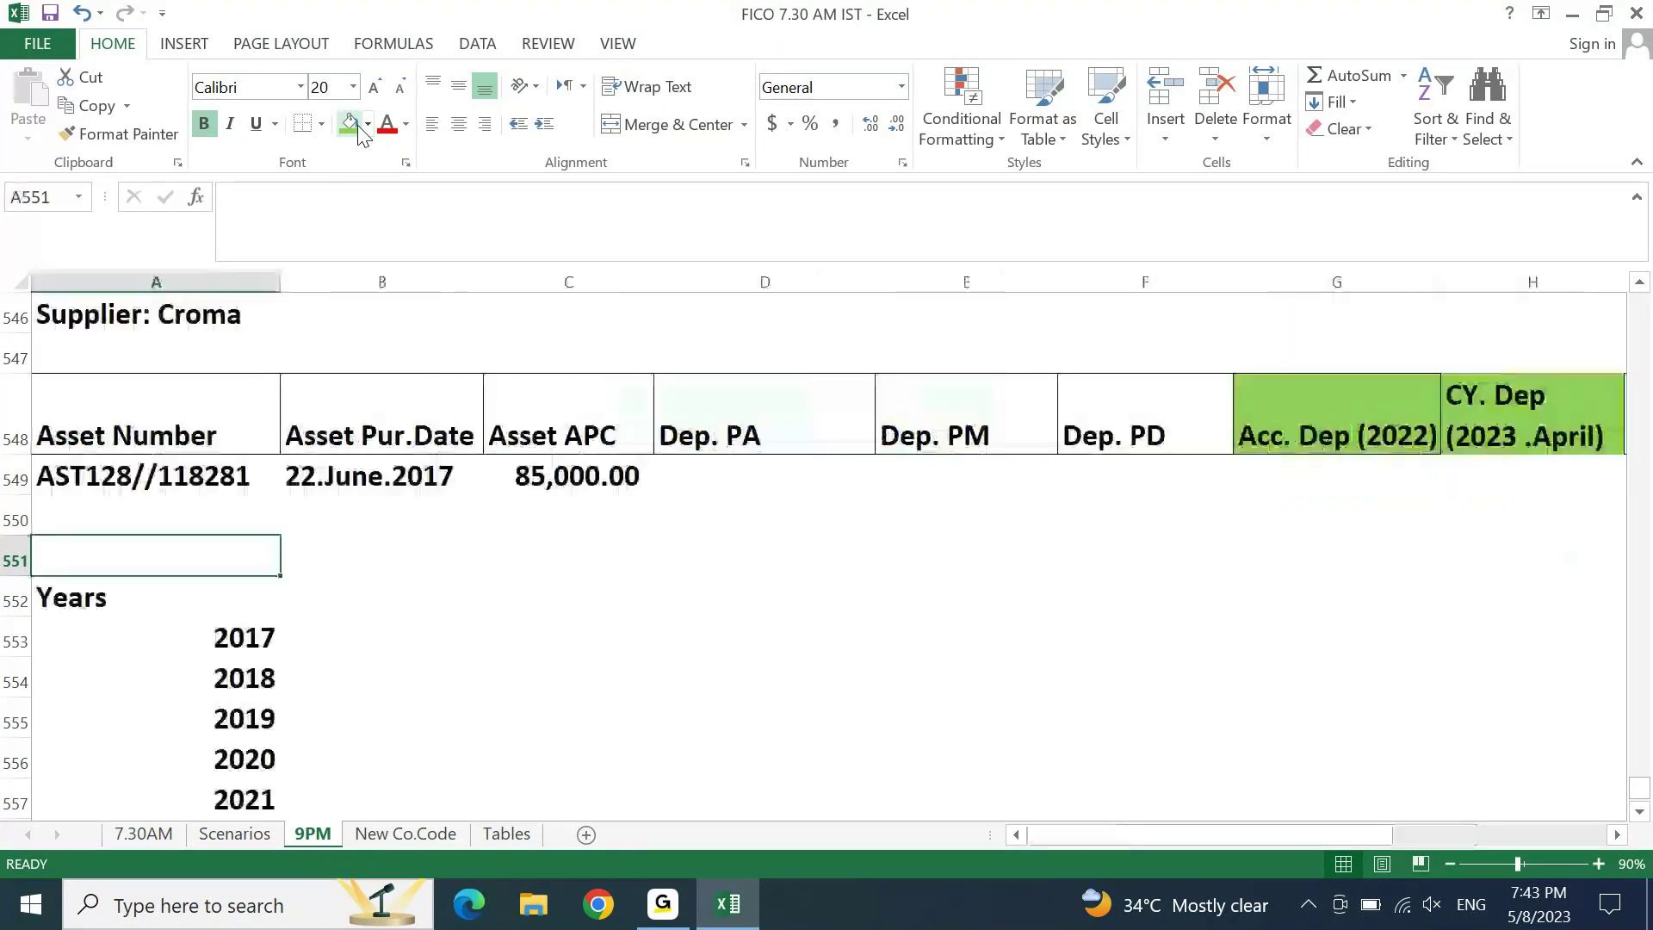
key("Down")
key("Down")
key("ctrl+shift+Down")
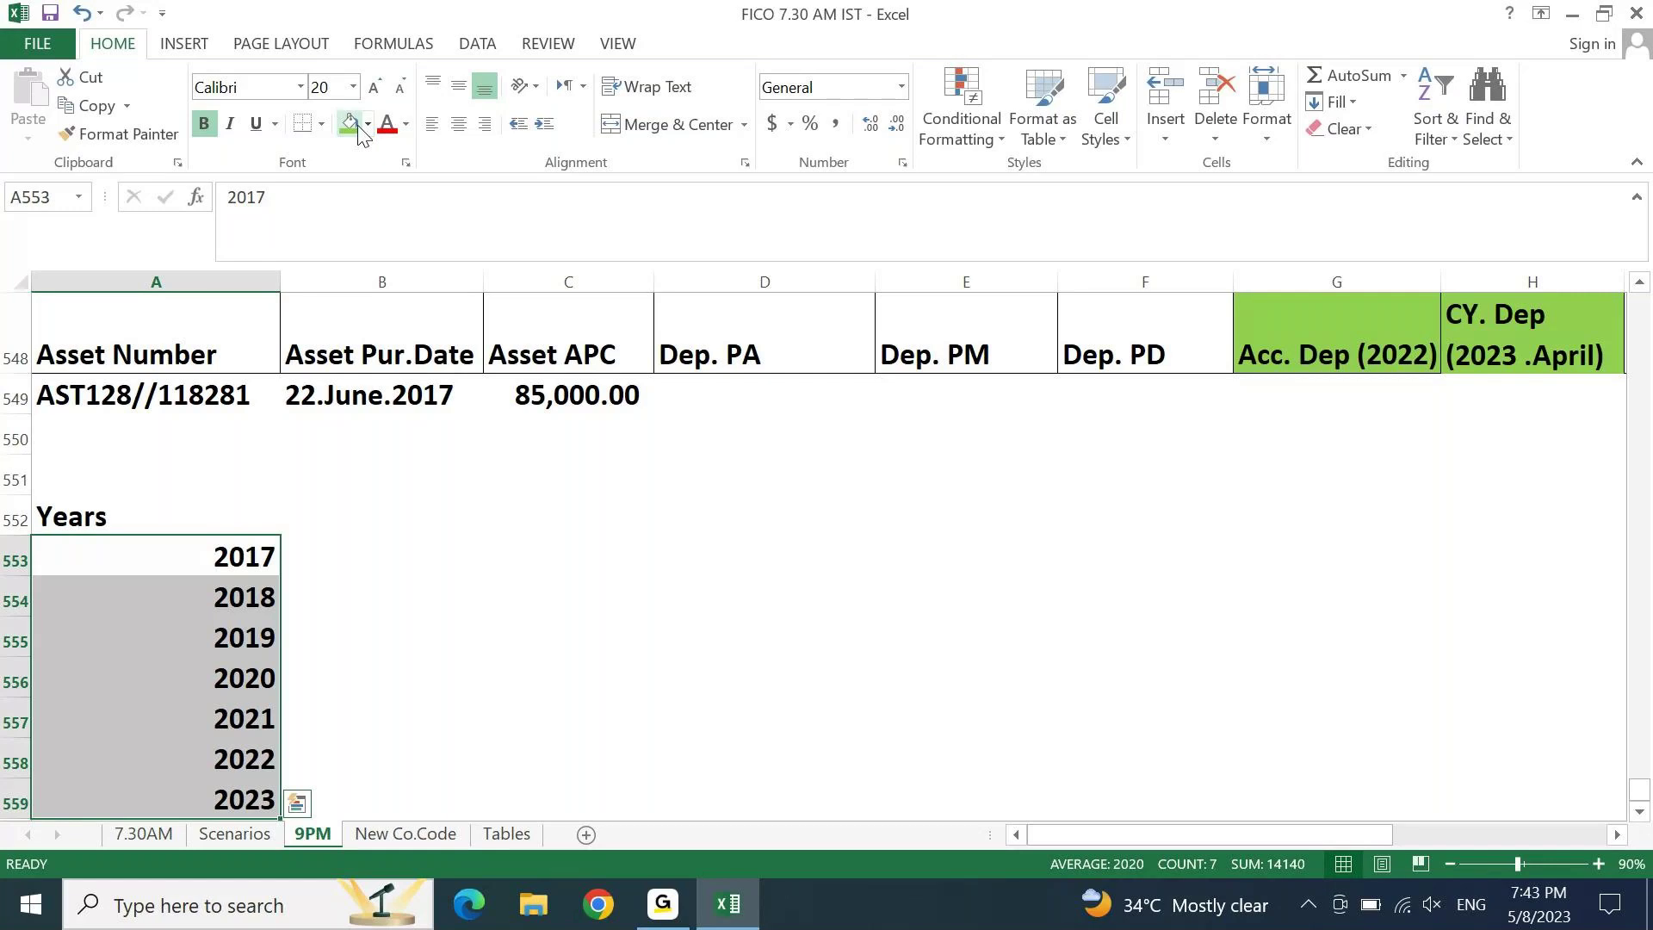
key("Up")
key("Right")
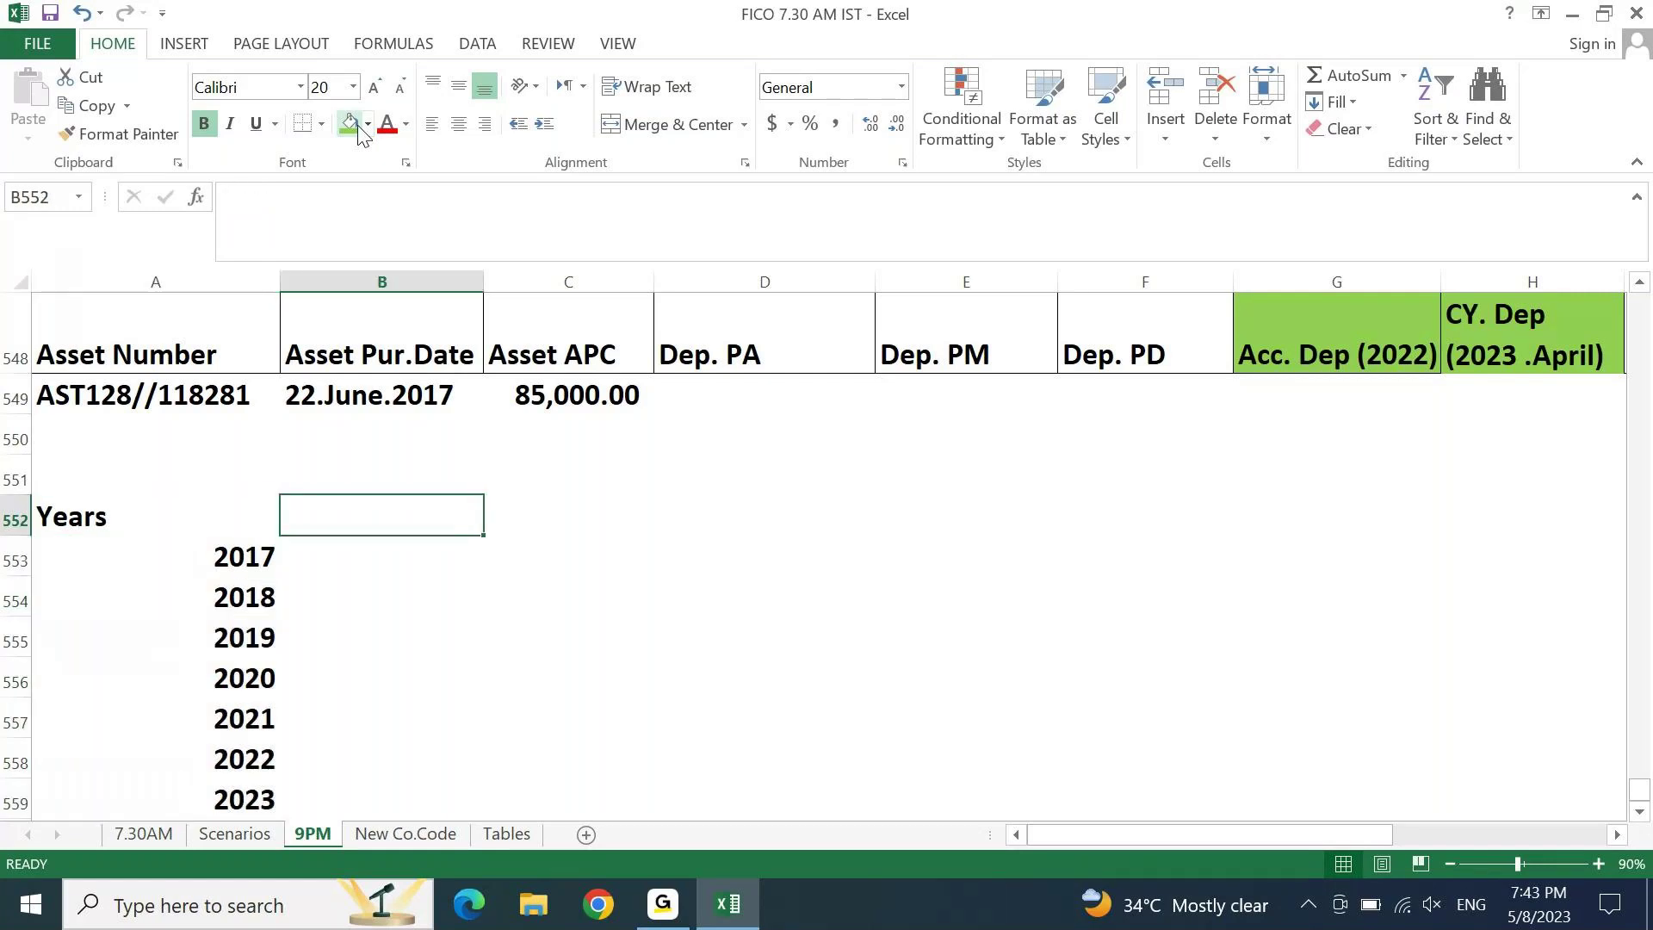
type("Dep. PA")
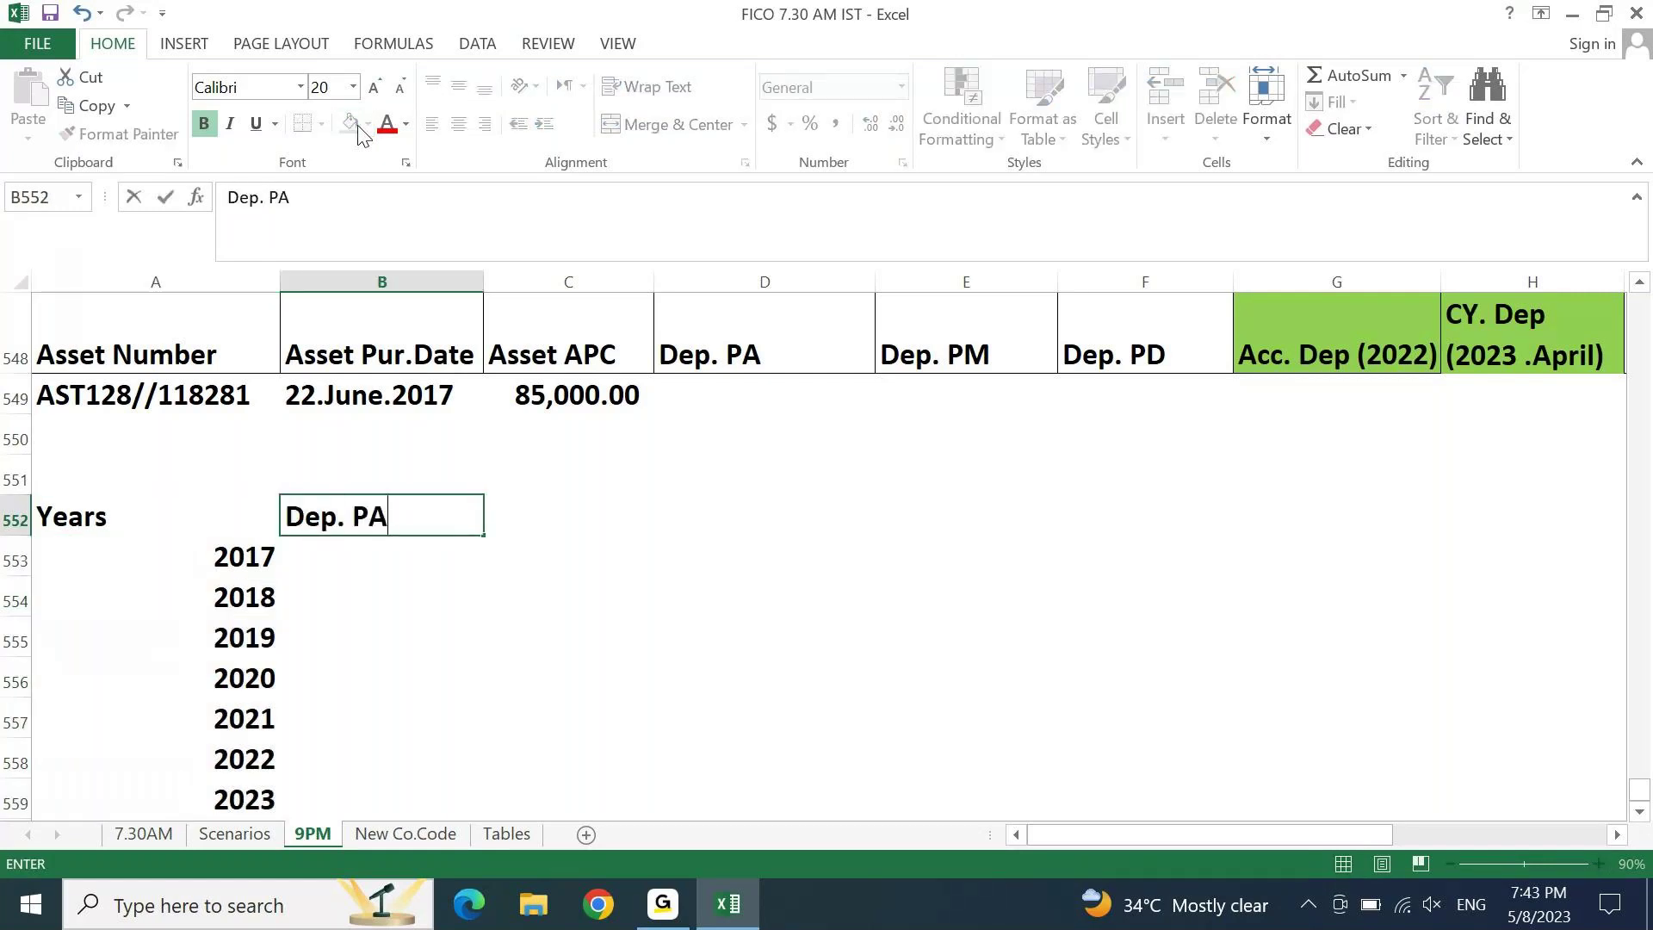
key("Return")
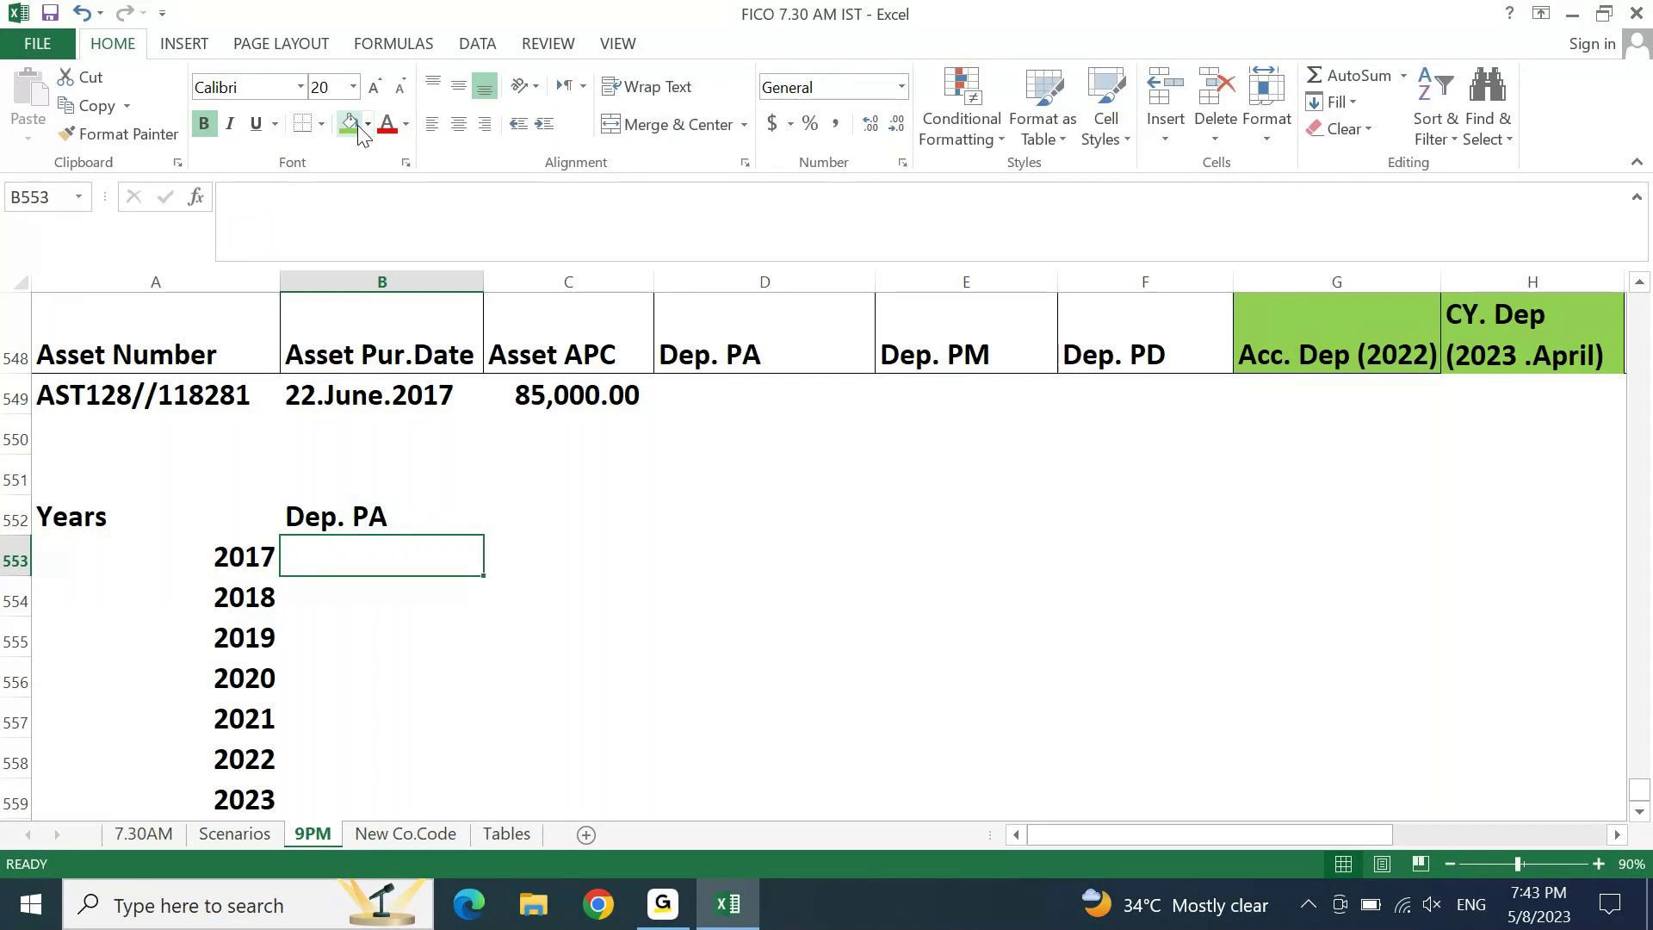
Step: Fill the years 2017 to 2022 in A553:A558 with light green
key("Down")
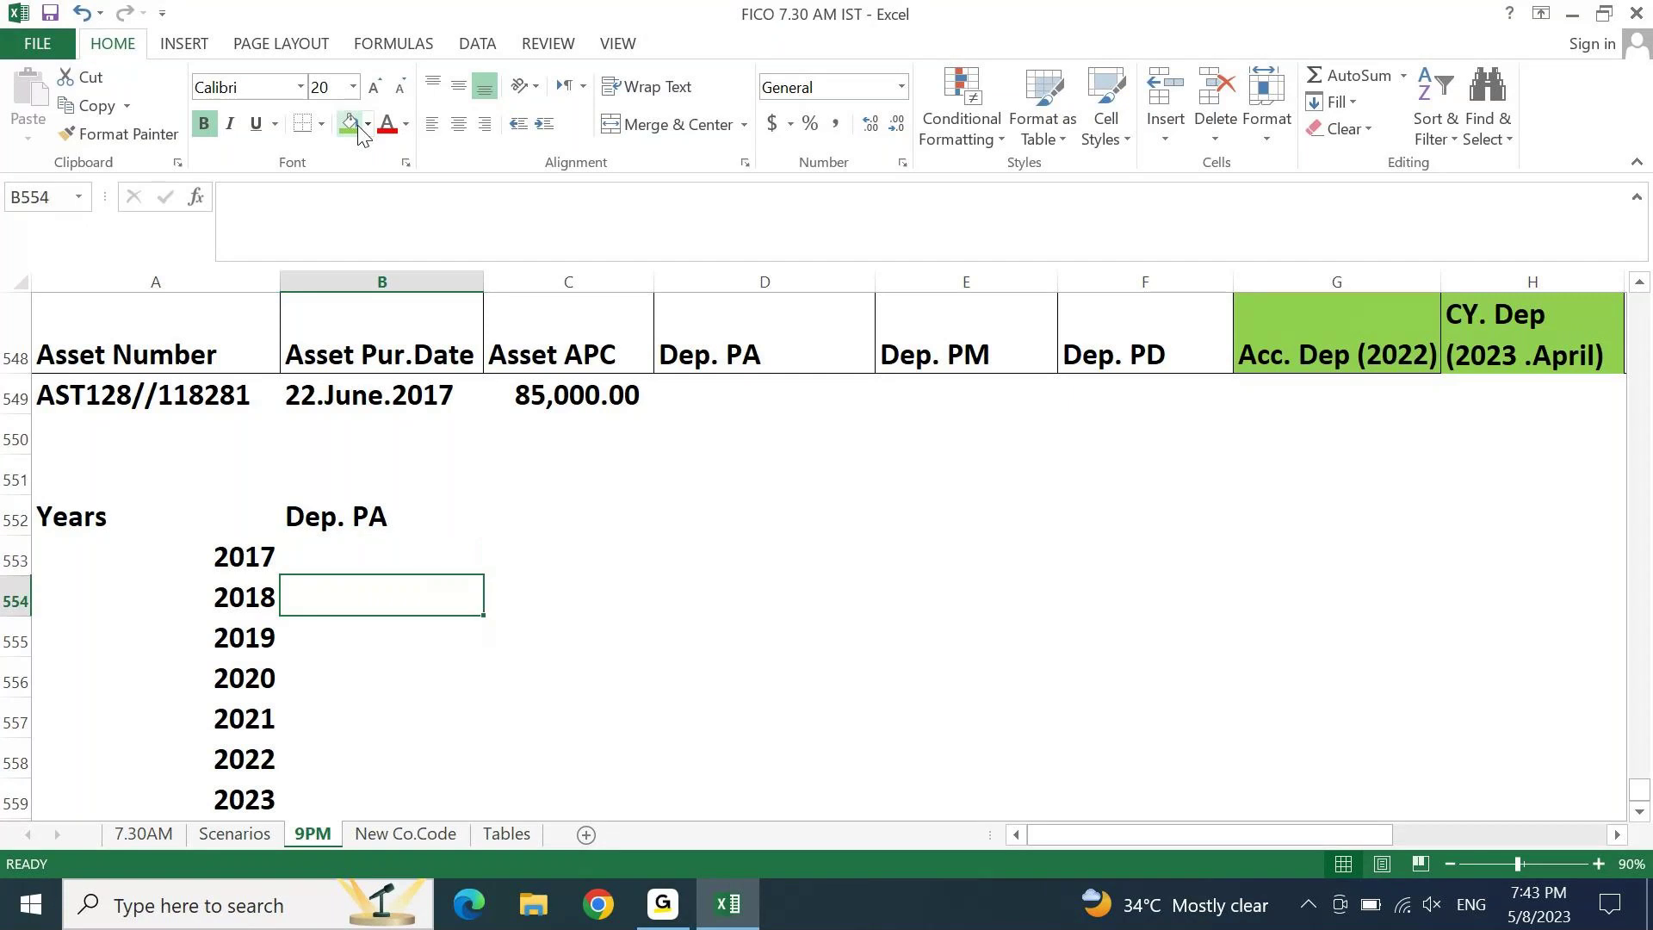
key("Left")
key("Down")
key("Down")
key("Down")
key("Down")
key("shift+Up")
key("shift+Up")
key("shift+Up")
key("shift+Up")
key("shift+Up")
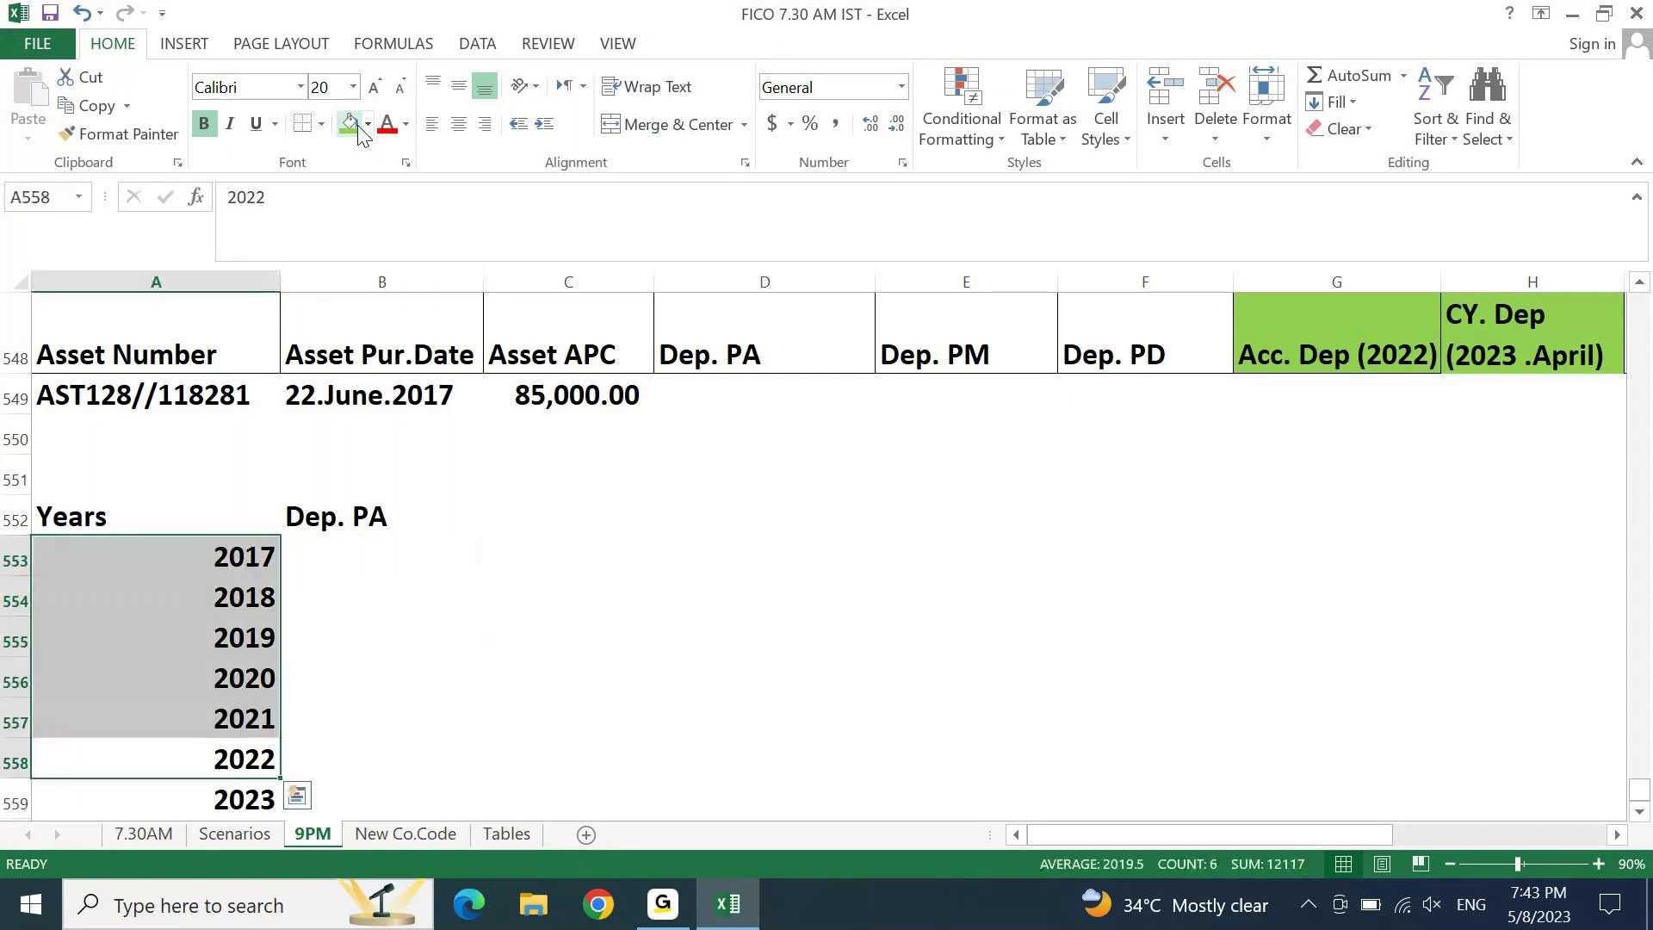
left_click(361, 126)
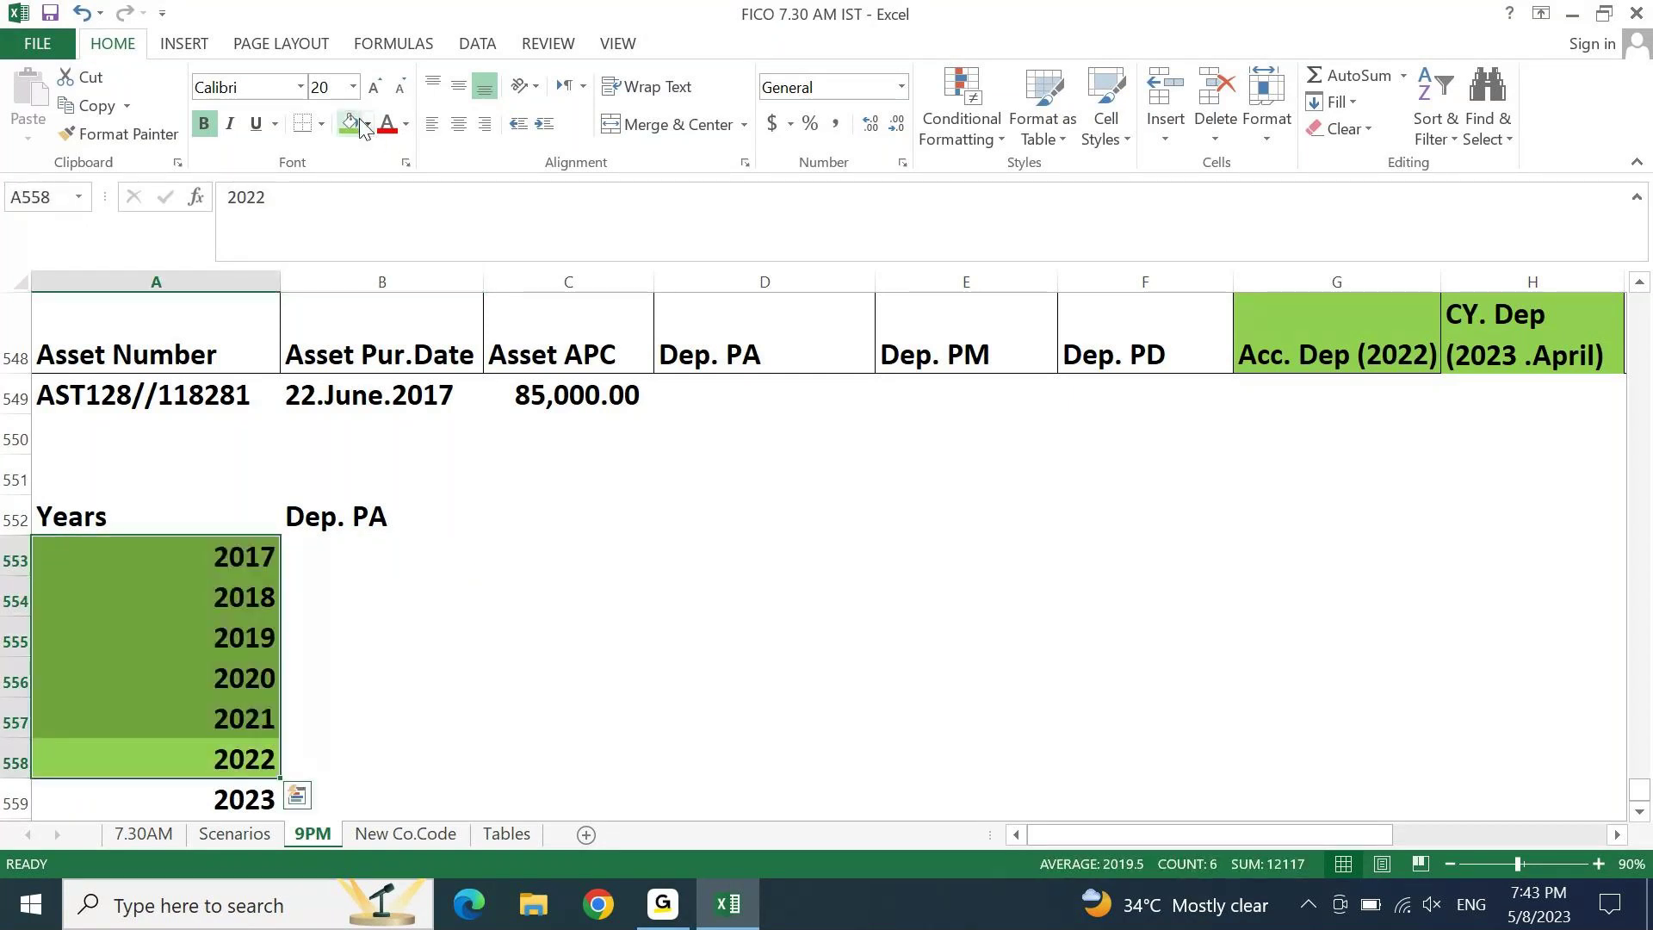
Step: Fill the year 2023 in A559 with yellow
key("Down")
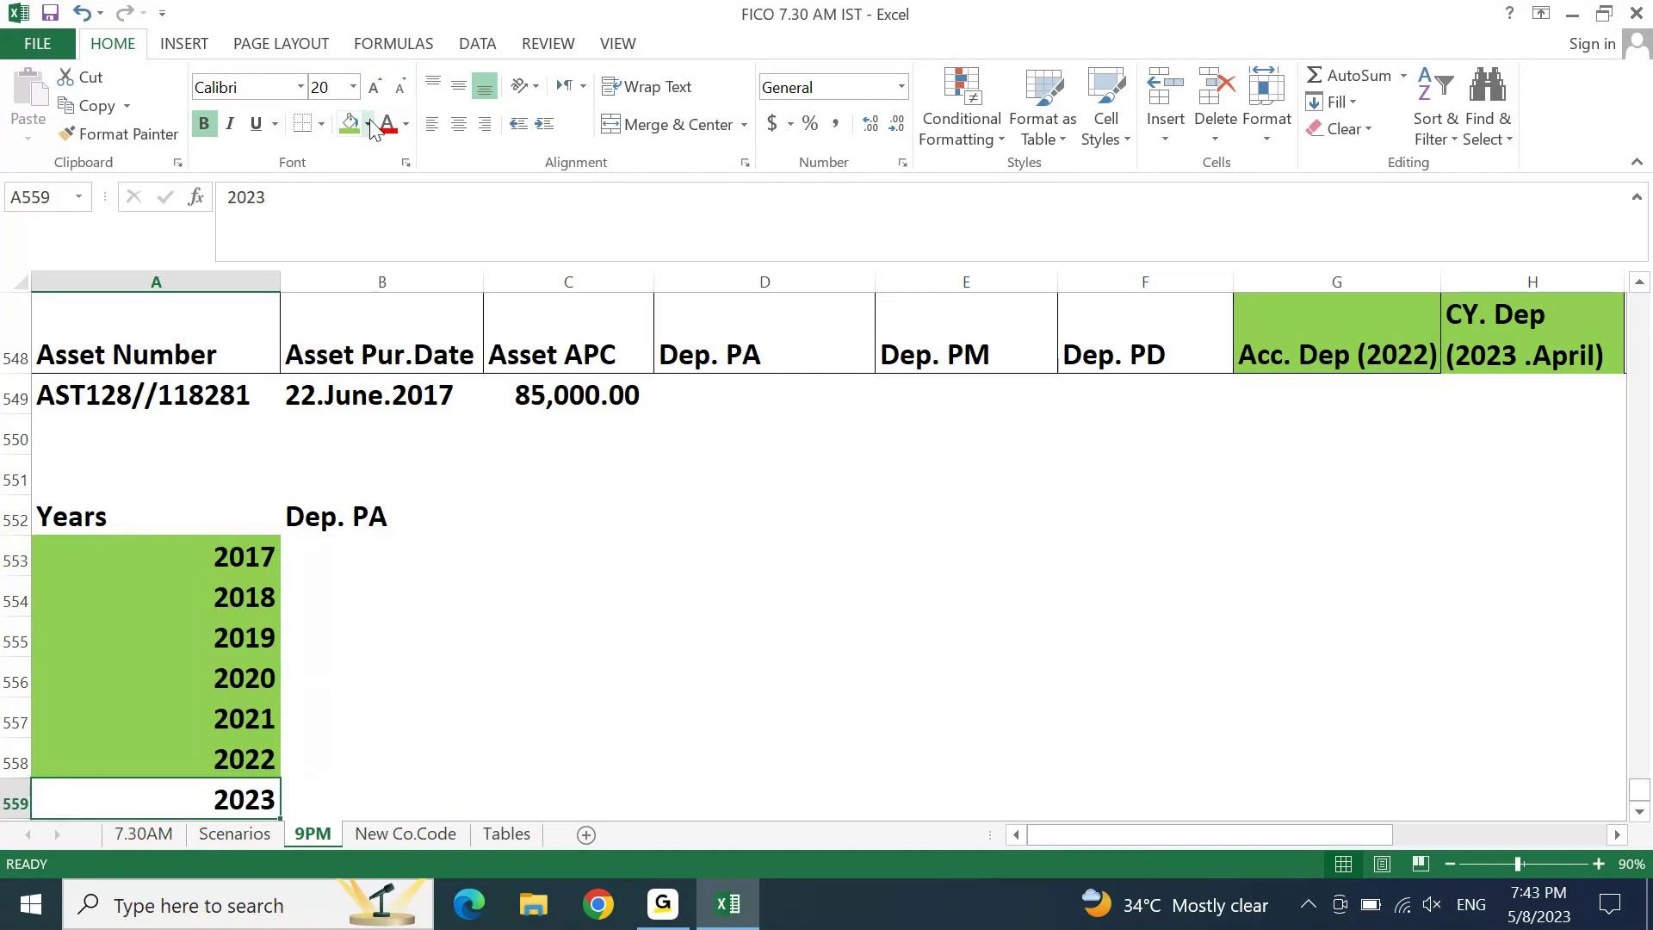
left_click(368, 126)
left_click(408, 311)
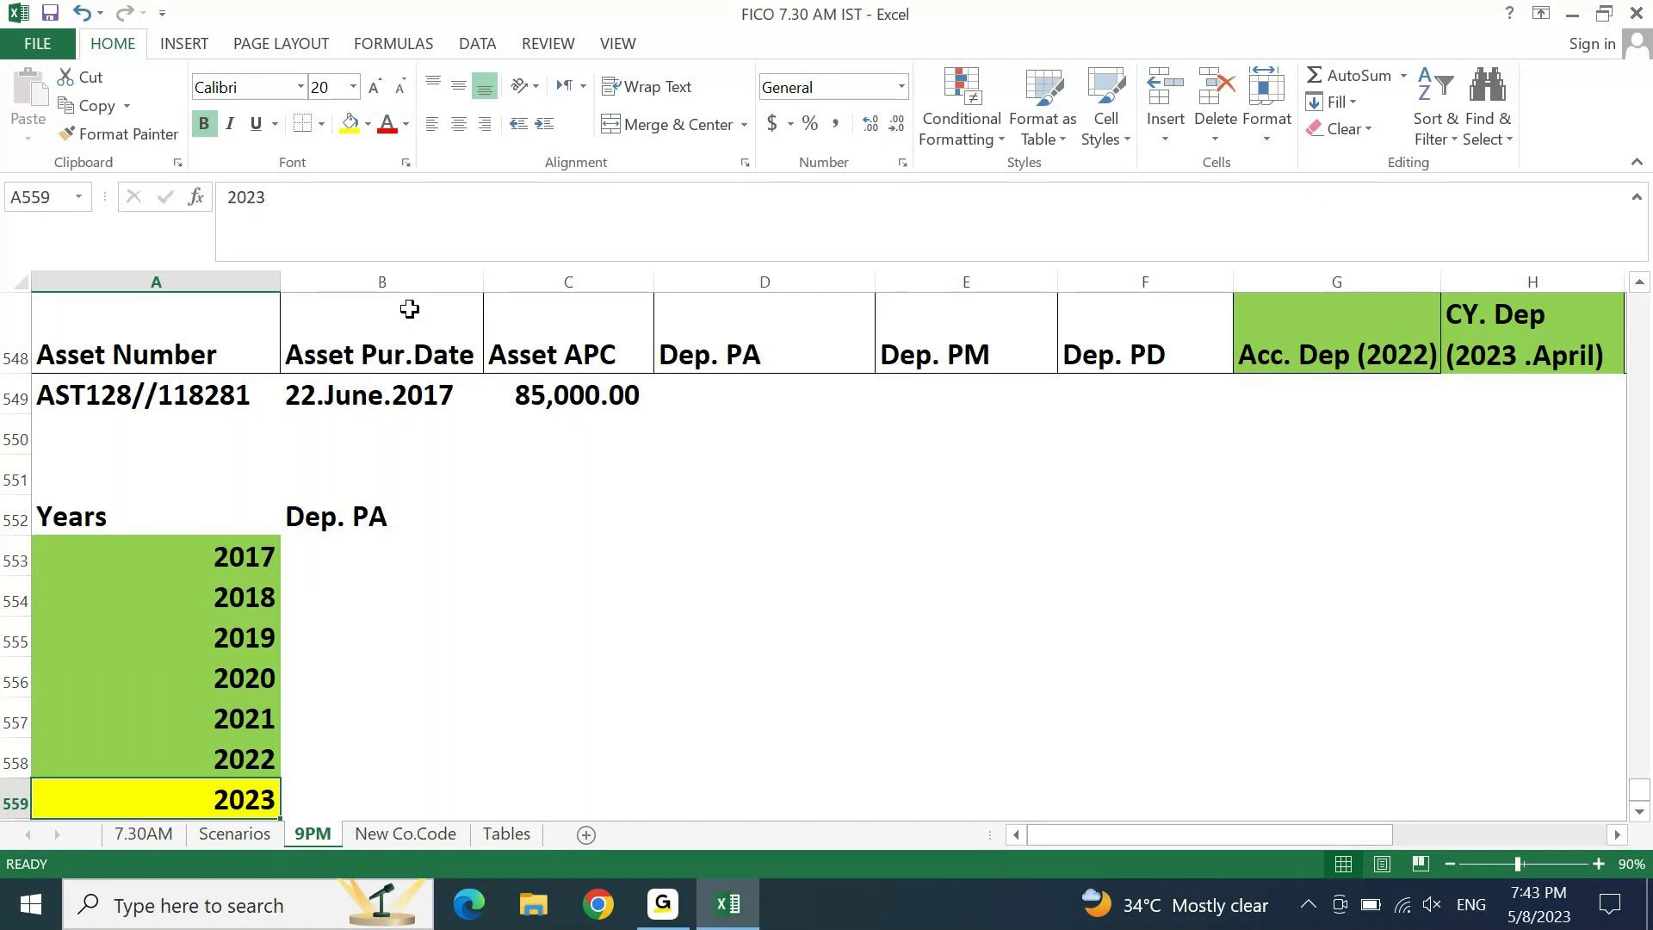
left_click(347, 512)
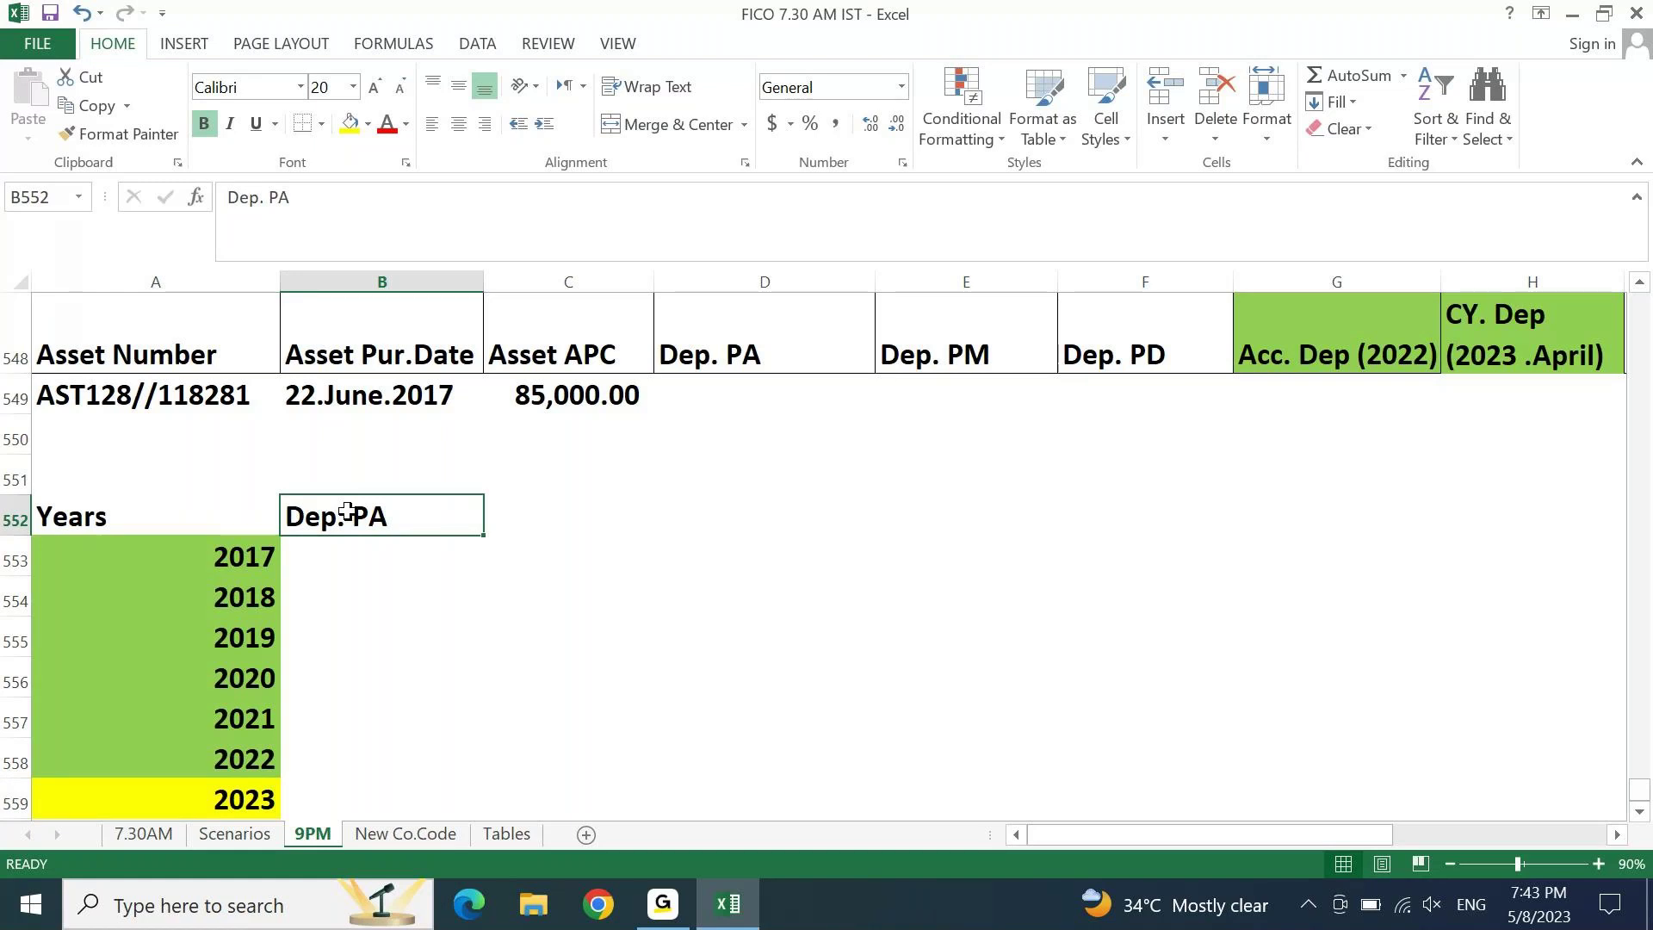
Step: Calculate the annual depreciation under Dep. PA in D549 as the asset APC divided by 8, using =C549/8
key("Down")
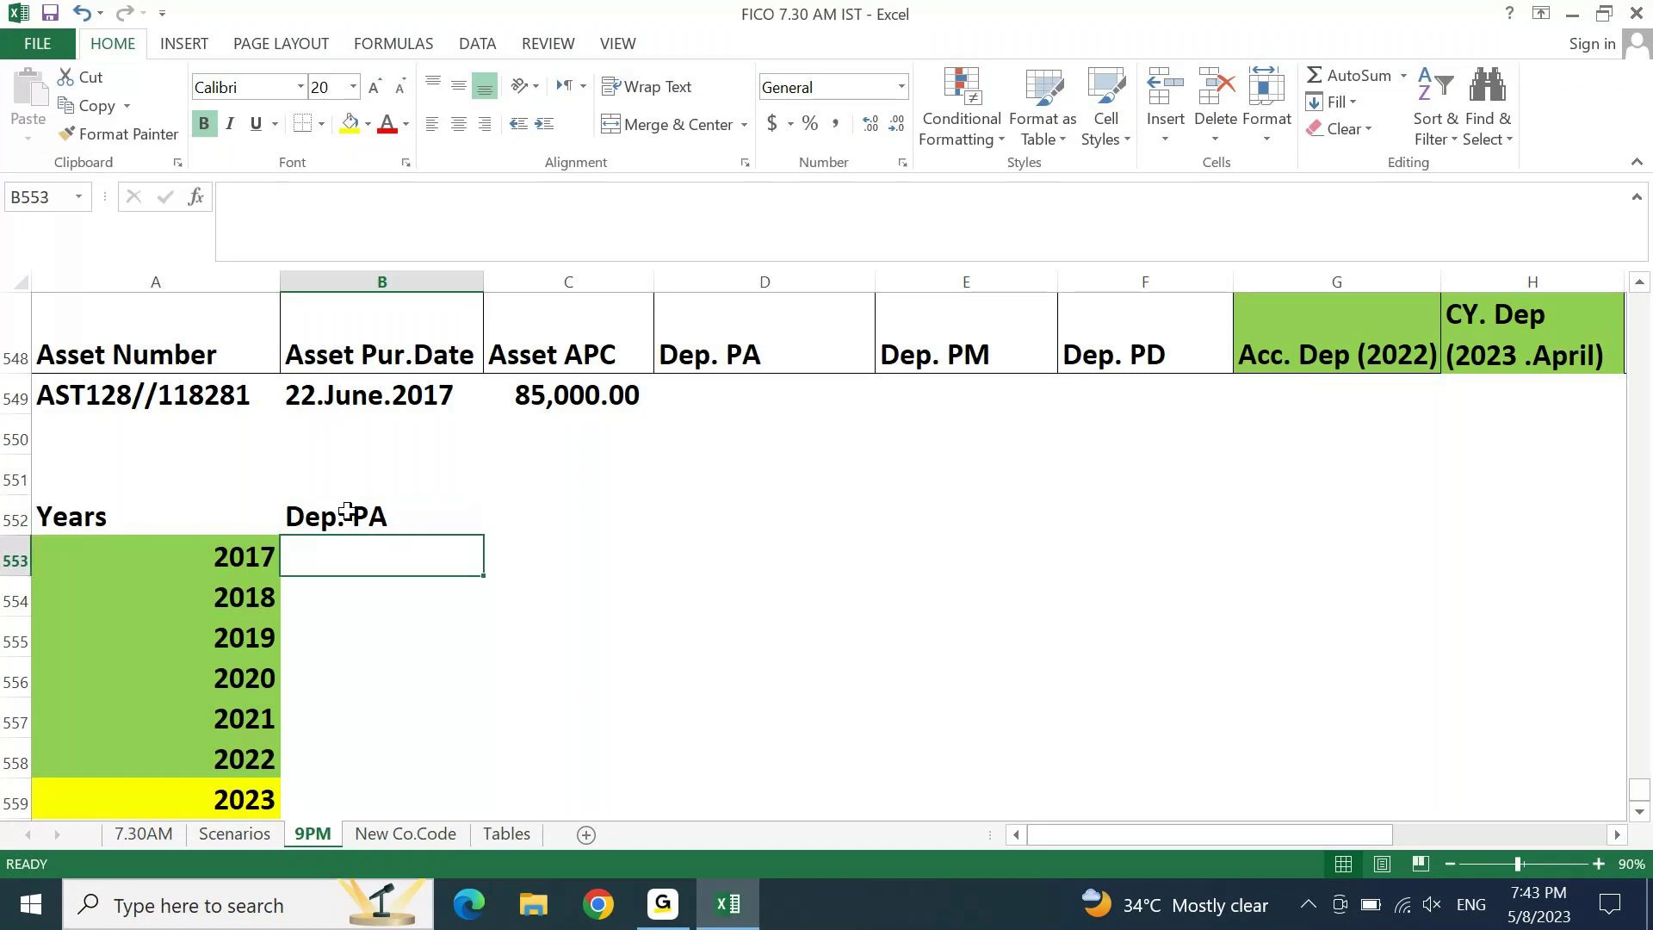
left_click(695, 390)
type("=")
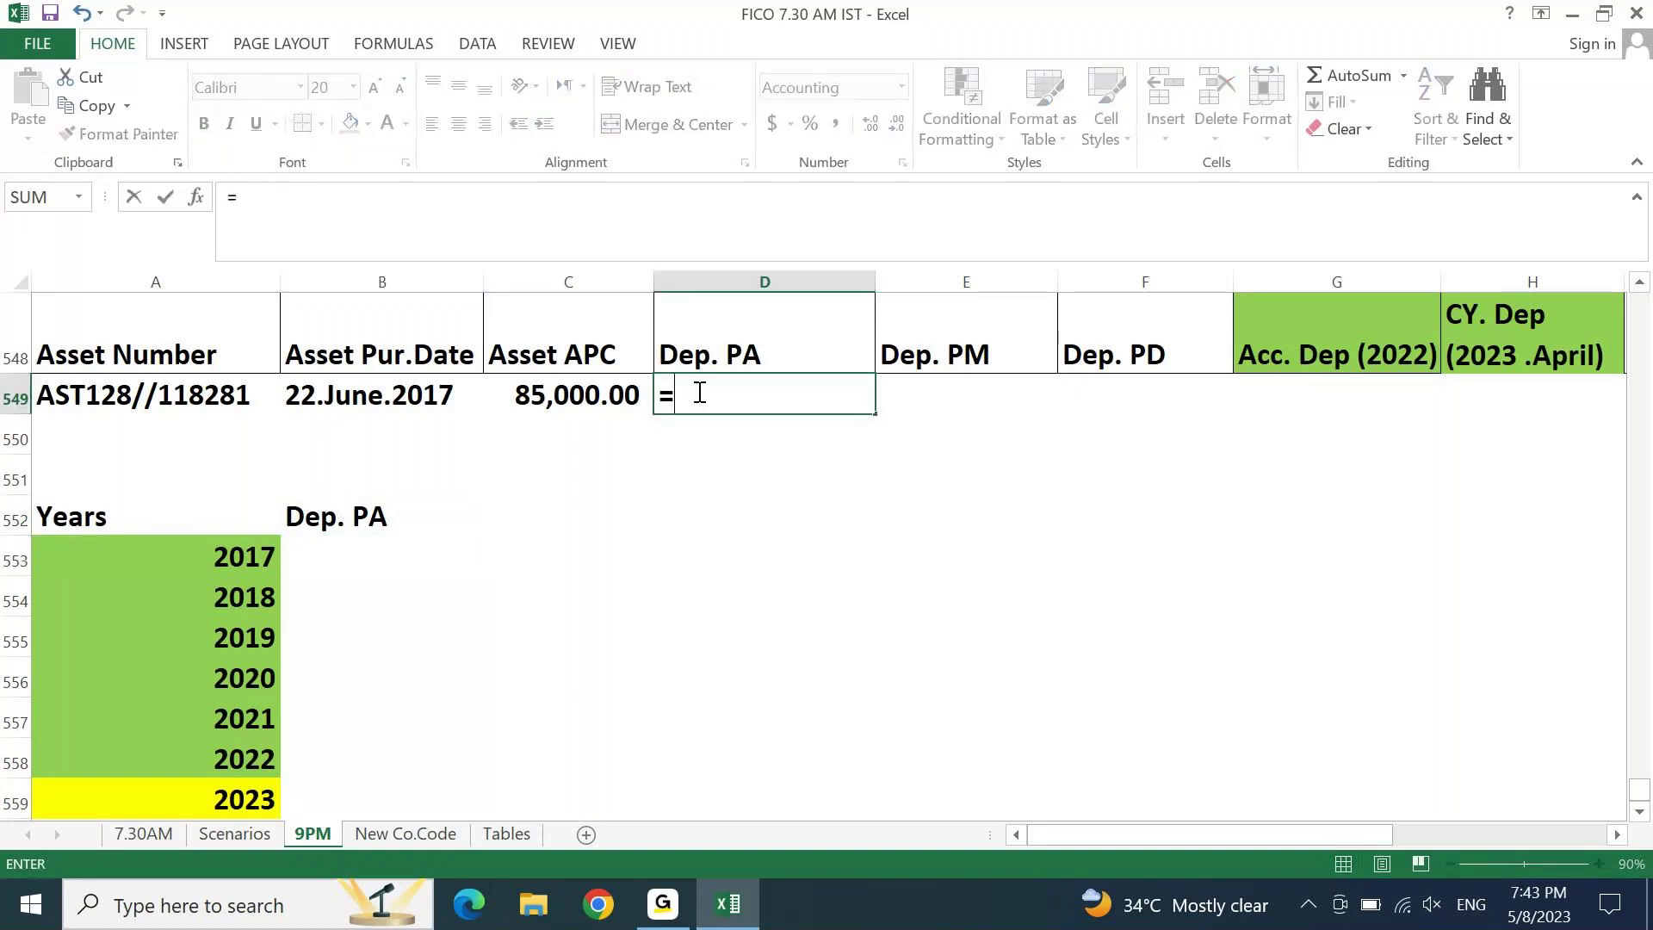
key("Left")
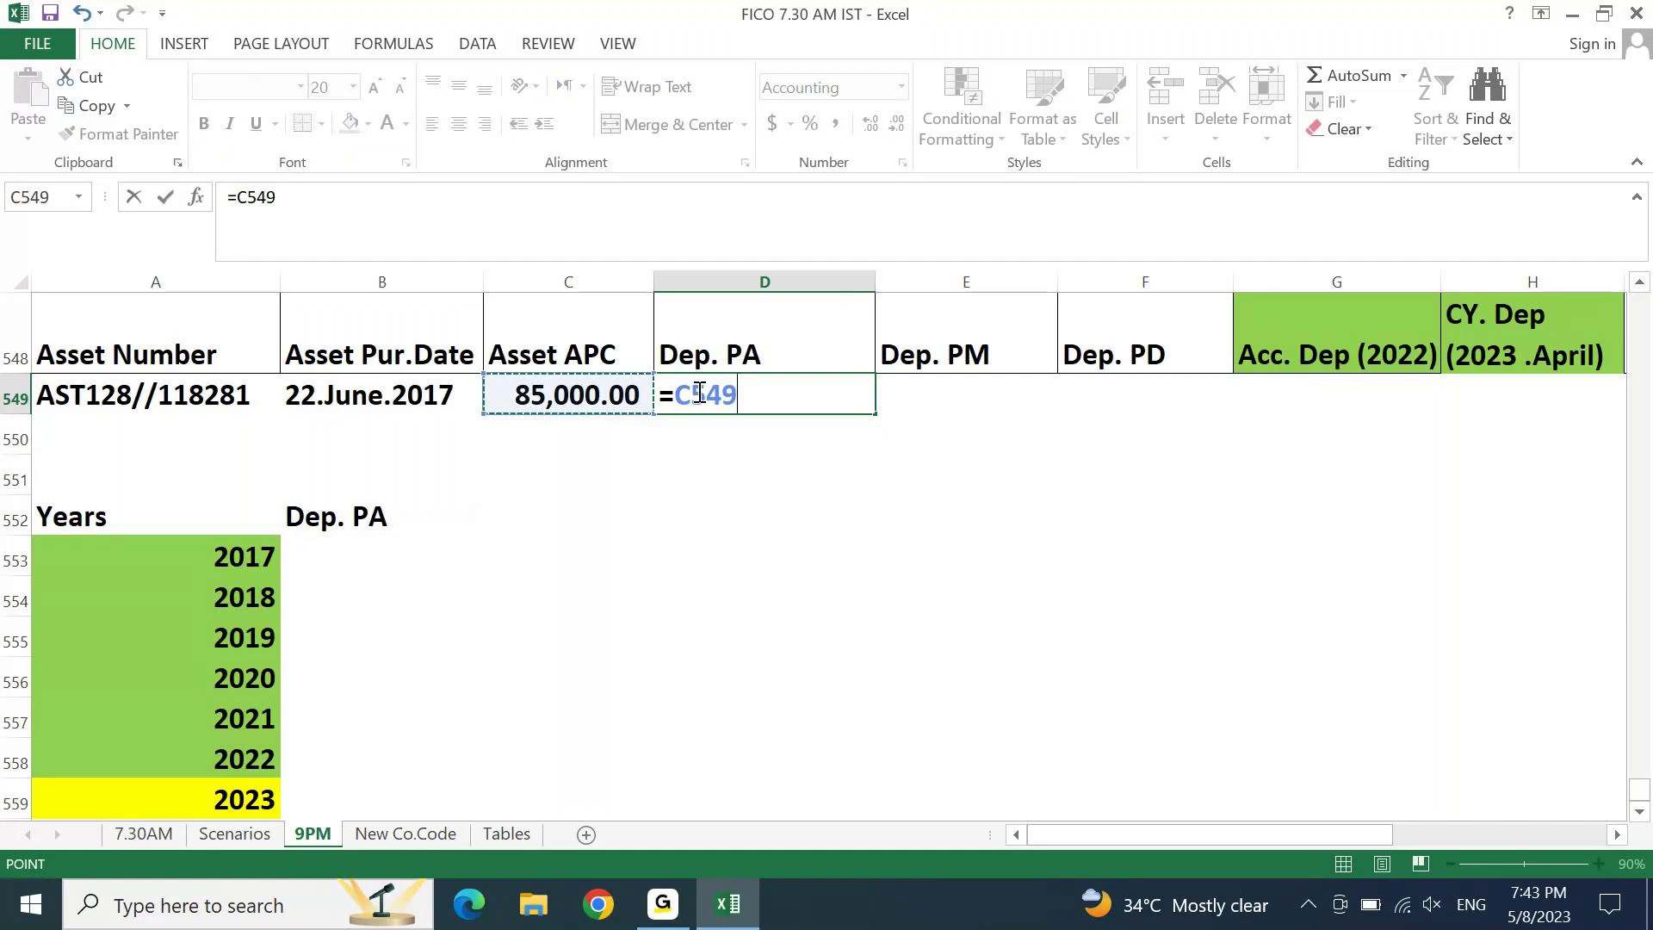
type("/")
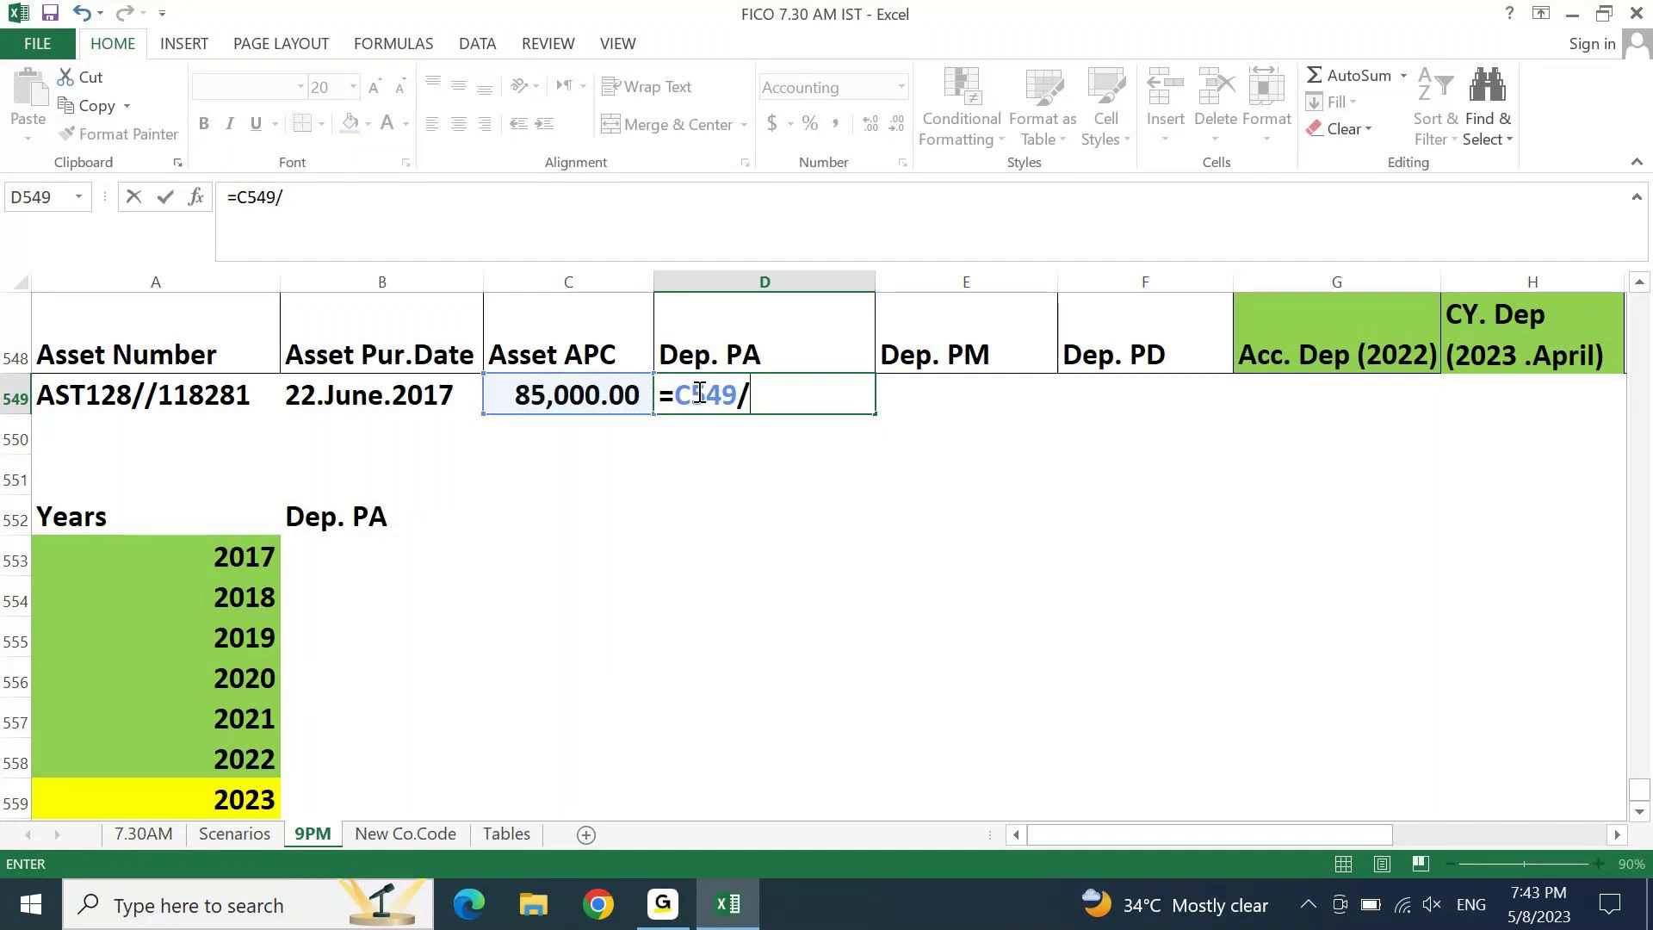
type("8")
key("Return")
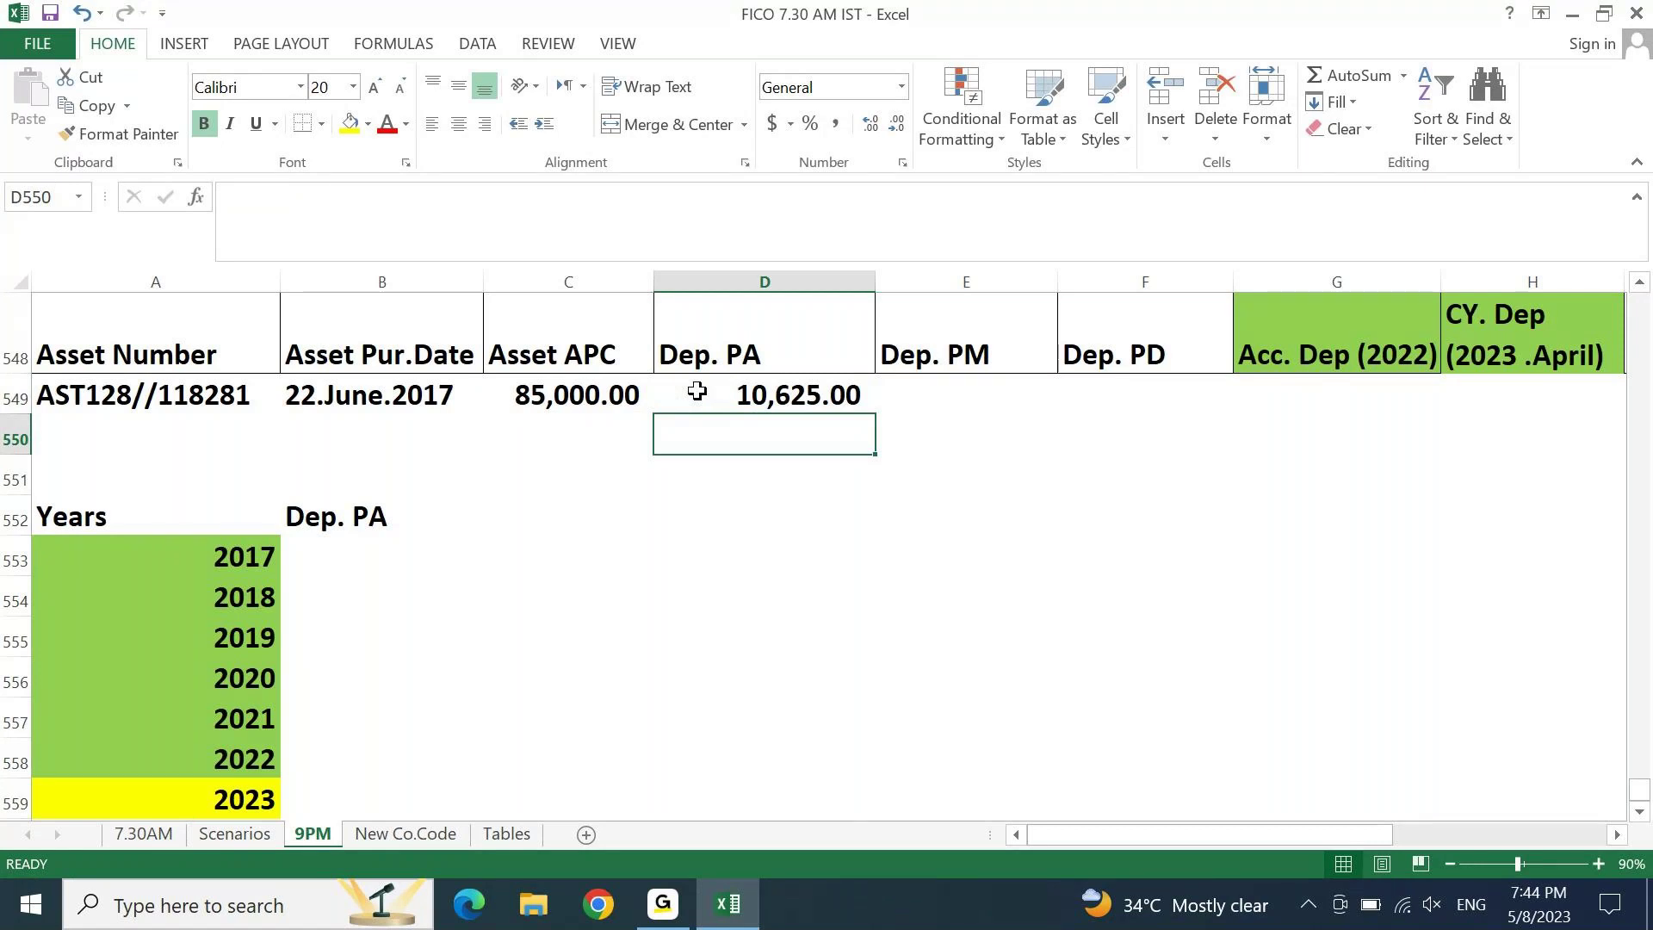
Step: Enter the annual depreciation 10625 for 2017 in B553
left_click(696, 392)
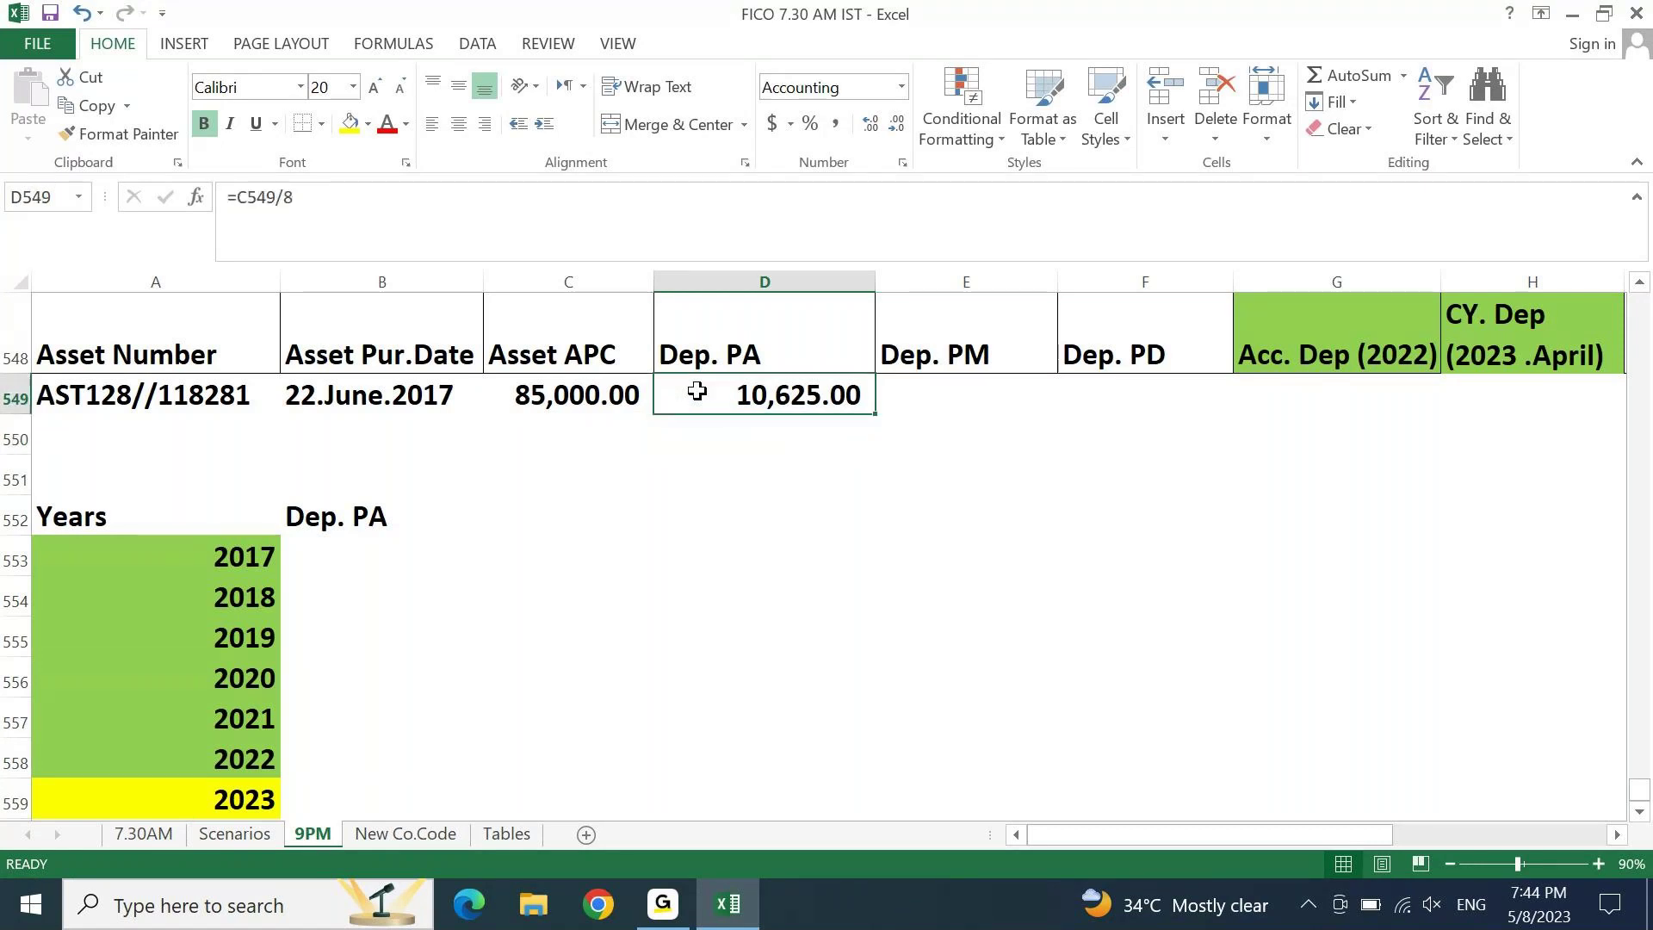
key("Down")
key("Down")
key("Down")
key("Left")
key("Left")
key("Down")
key("Down")
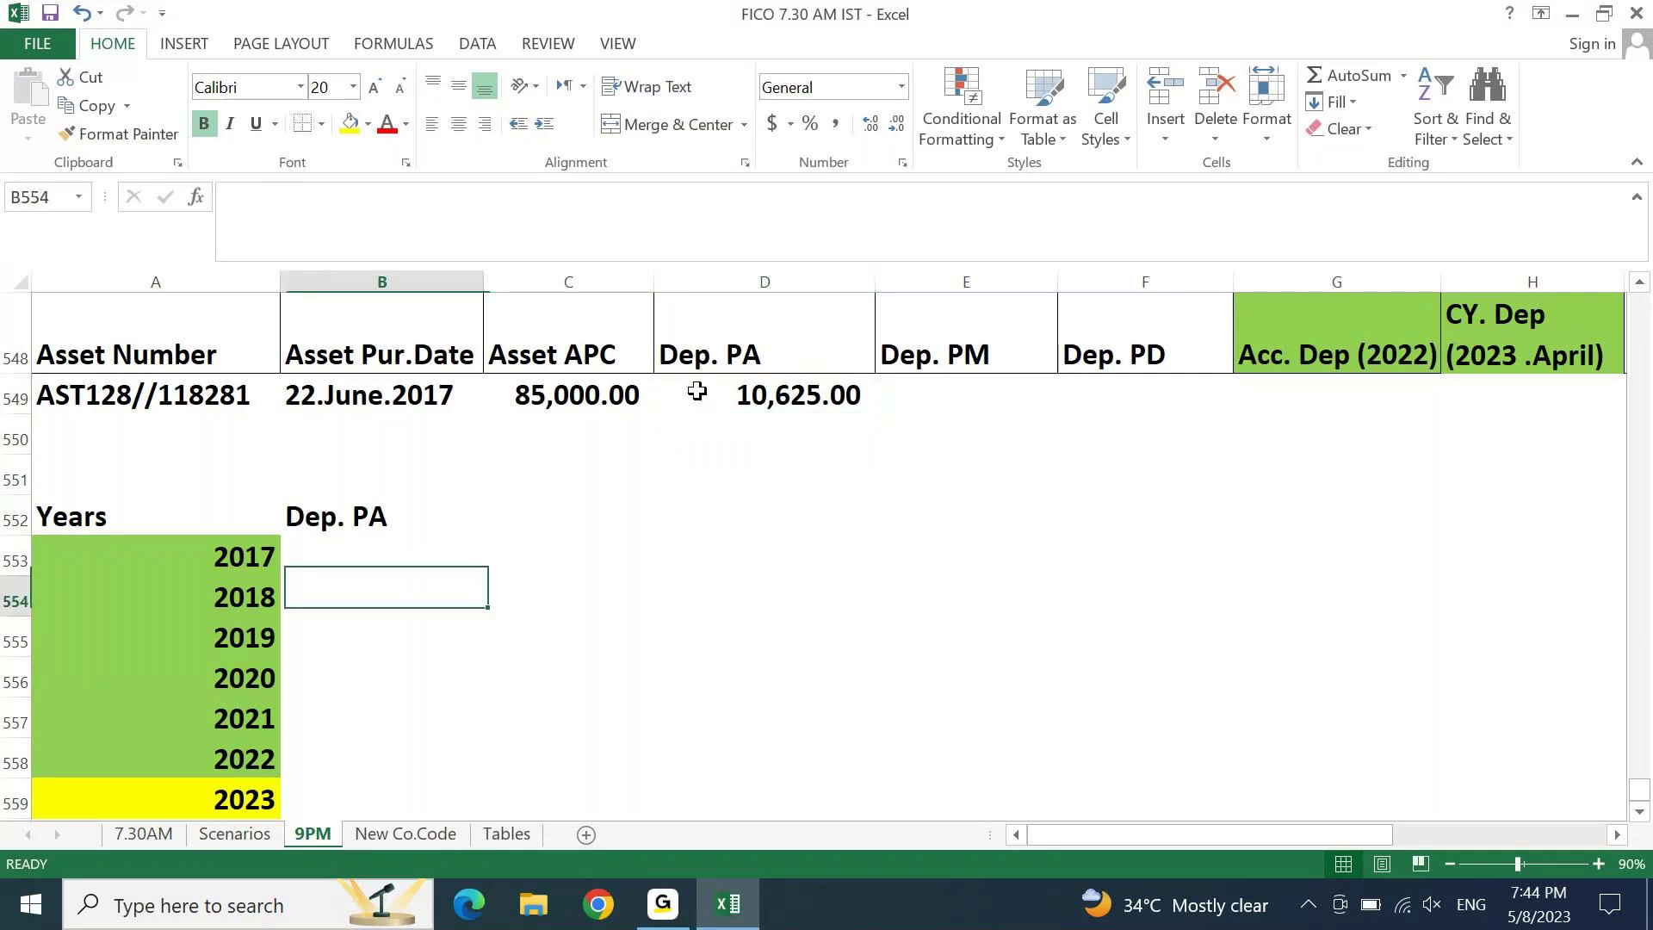
key("Up")
type("1")
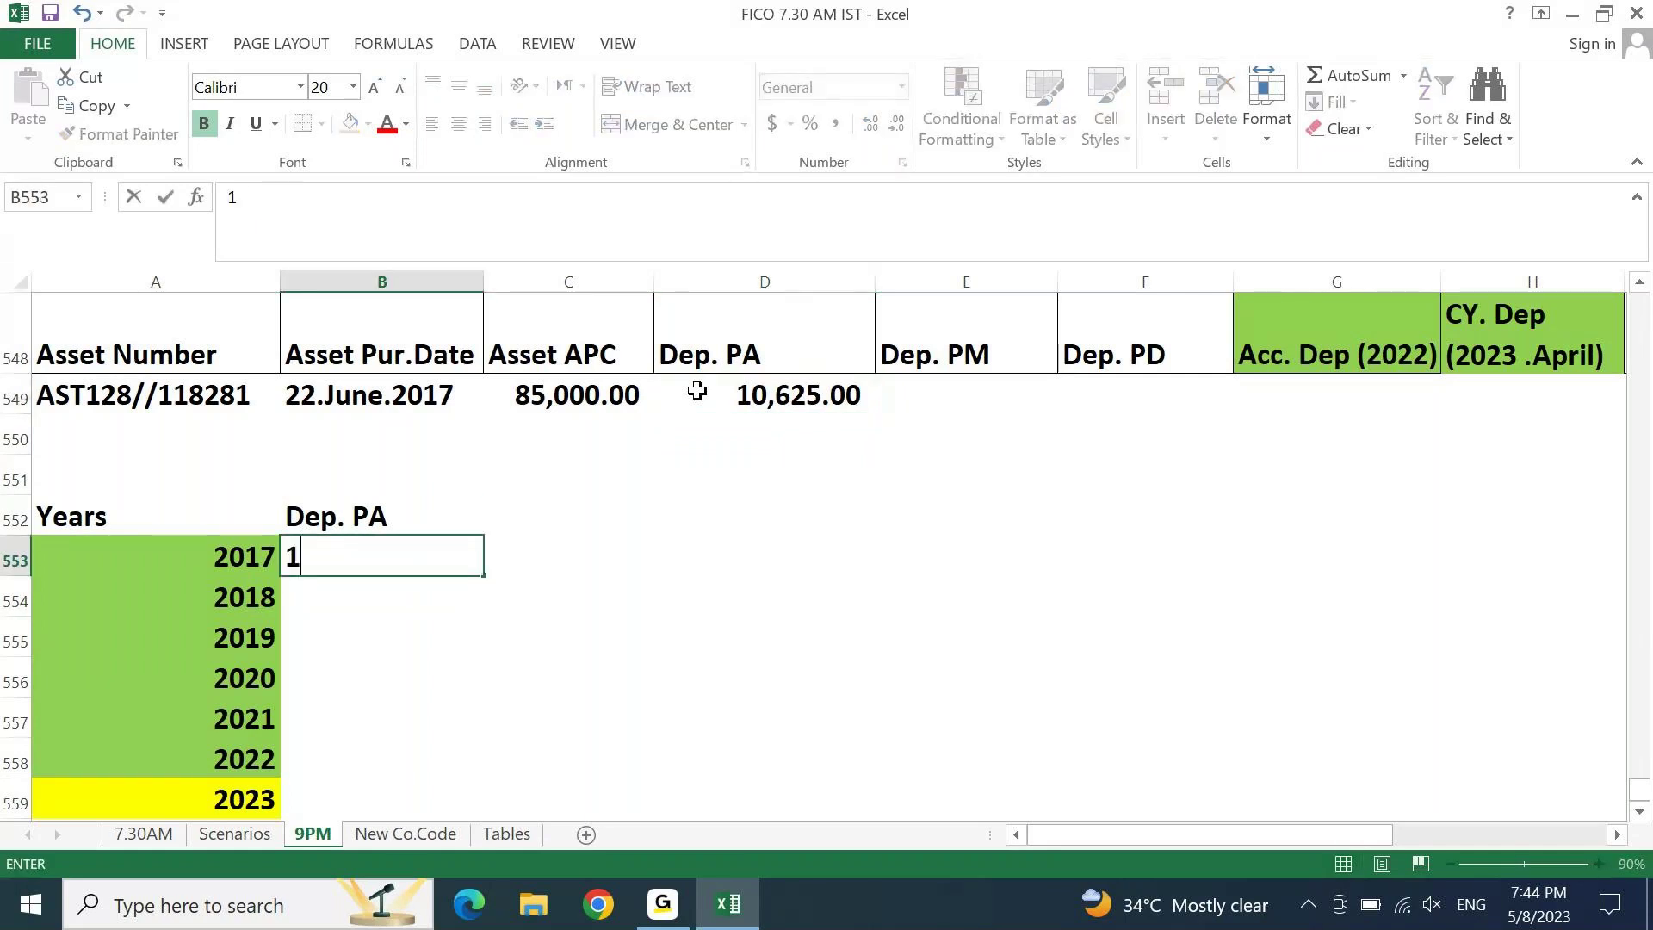
type("0625")
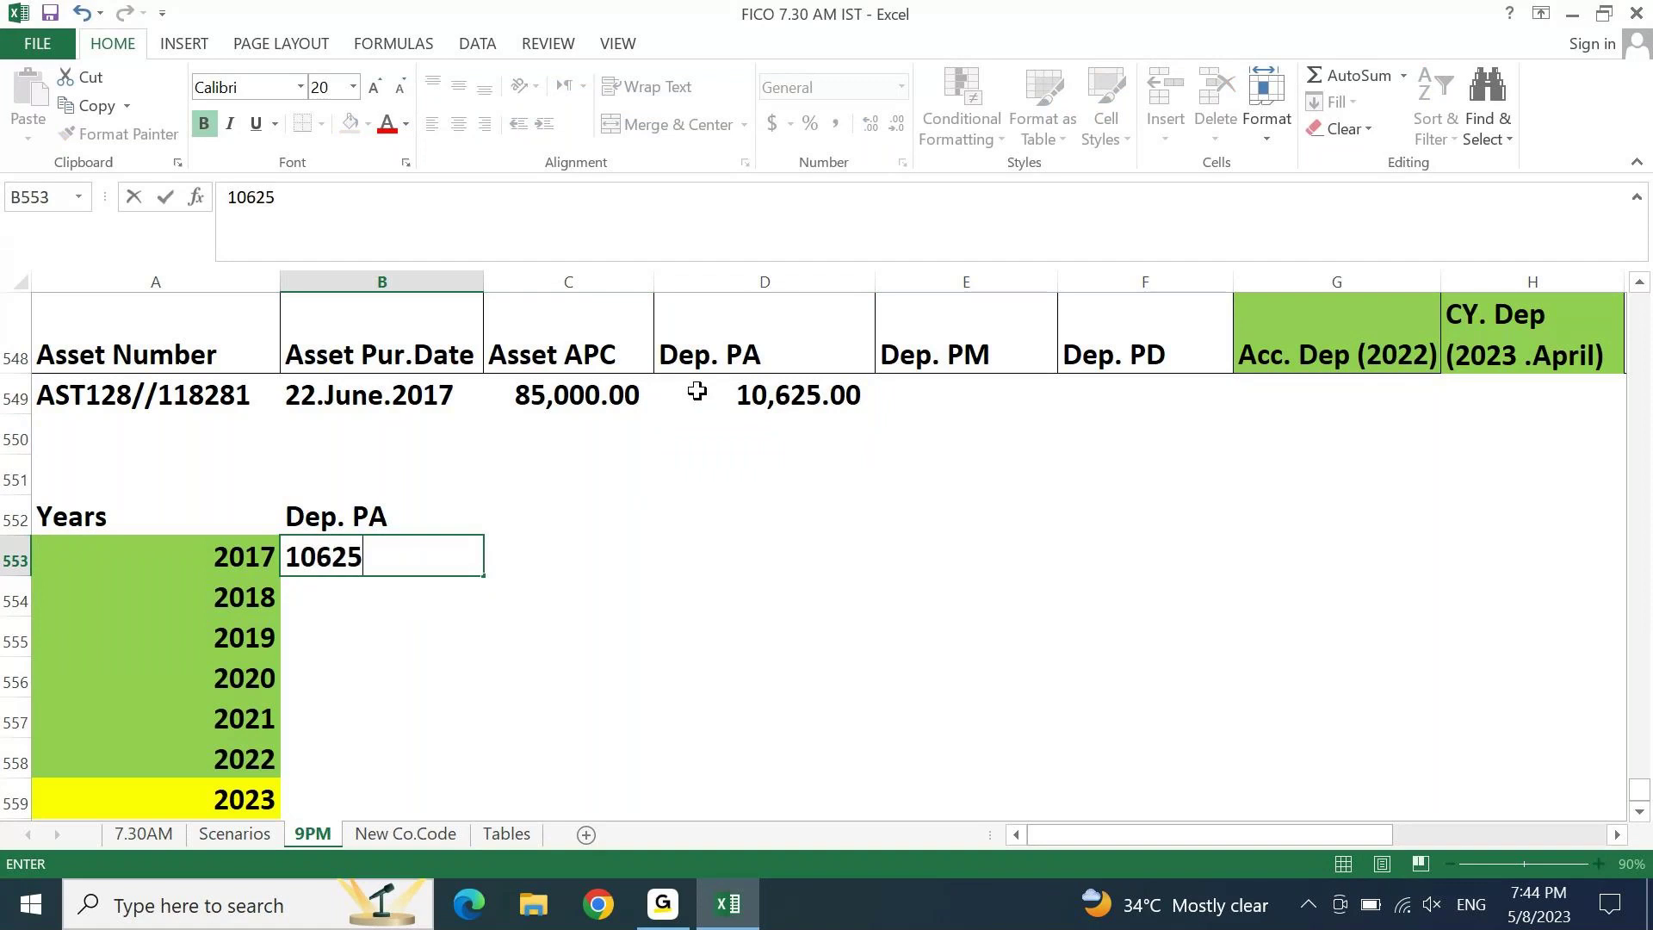
key("Right")
Step: Copy the 2017 depreciation to the years through 2022 and format B553:B558 with comma separators and two decimals
key("Left")
key("ctrl+c")
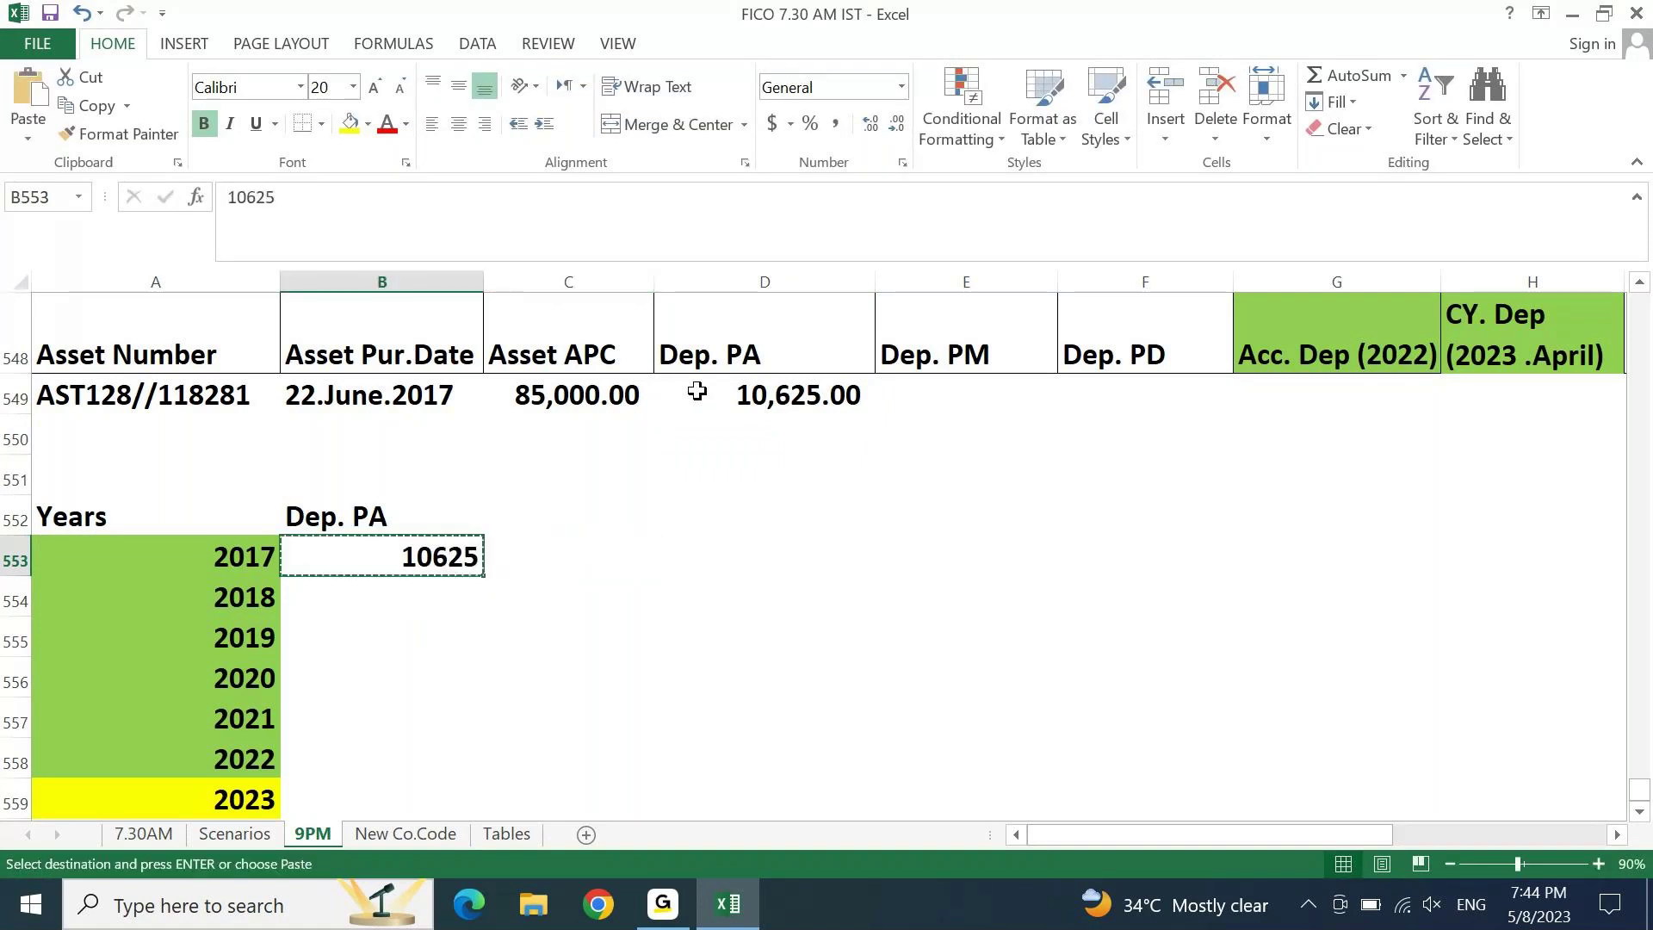
key("shift+Down")
key("shift+Down")
key("shift+Down")
key("shift+Down")
key("shift+Down")
key("Return")
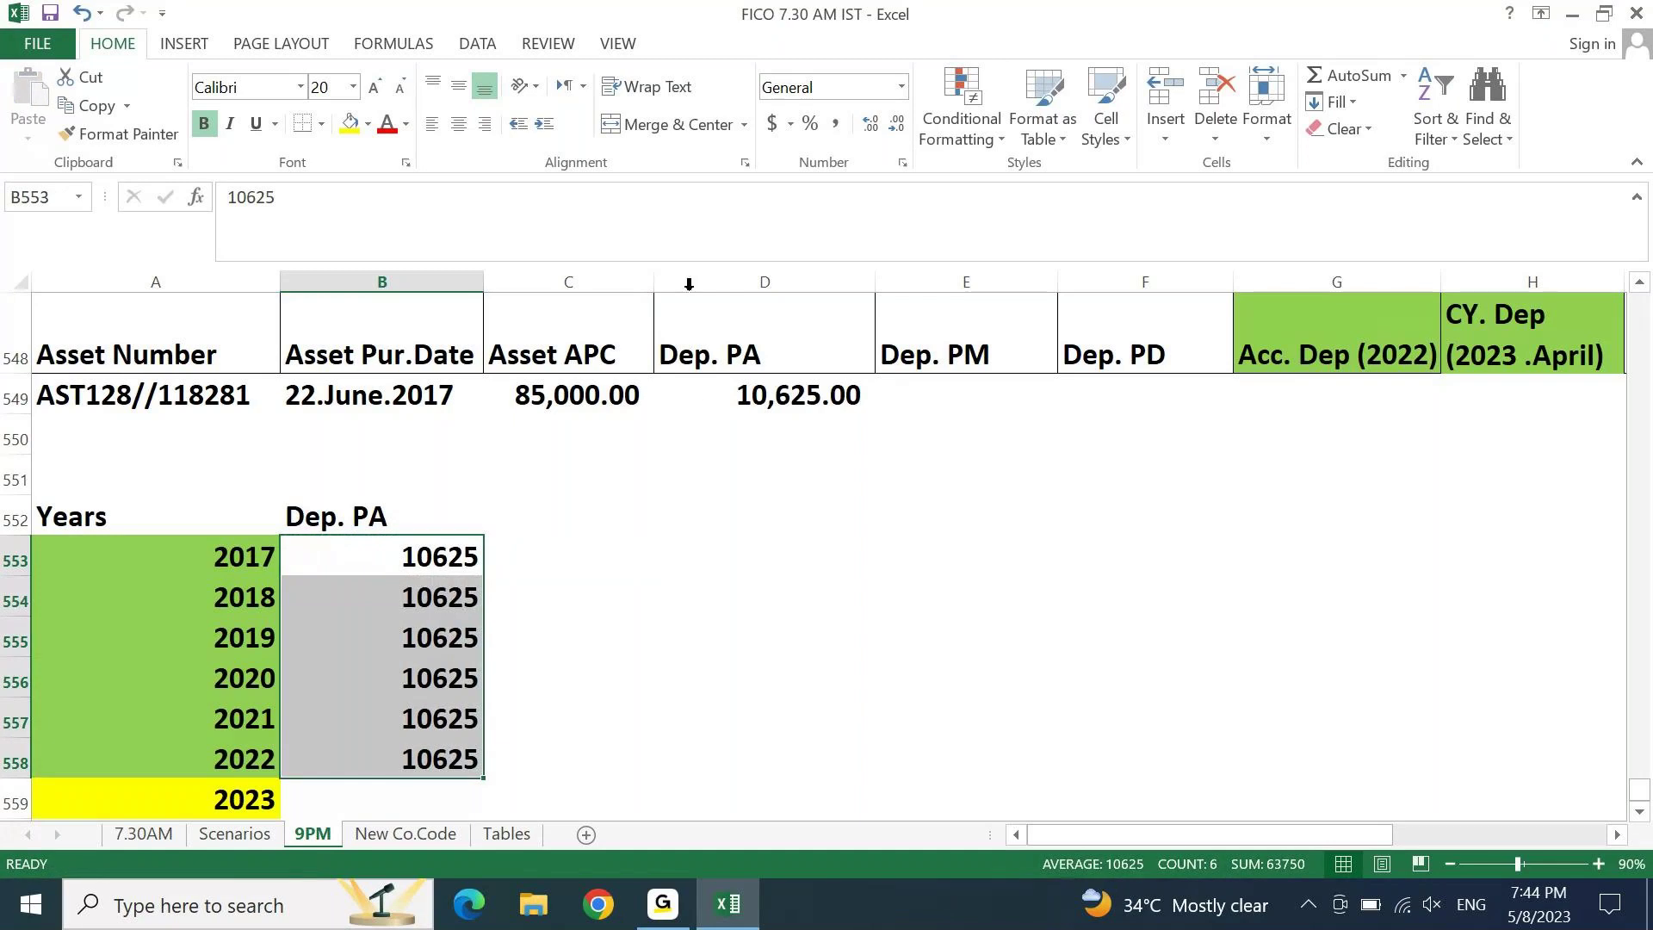
left_click(837, 125)
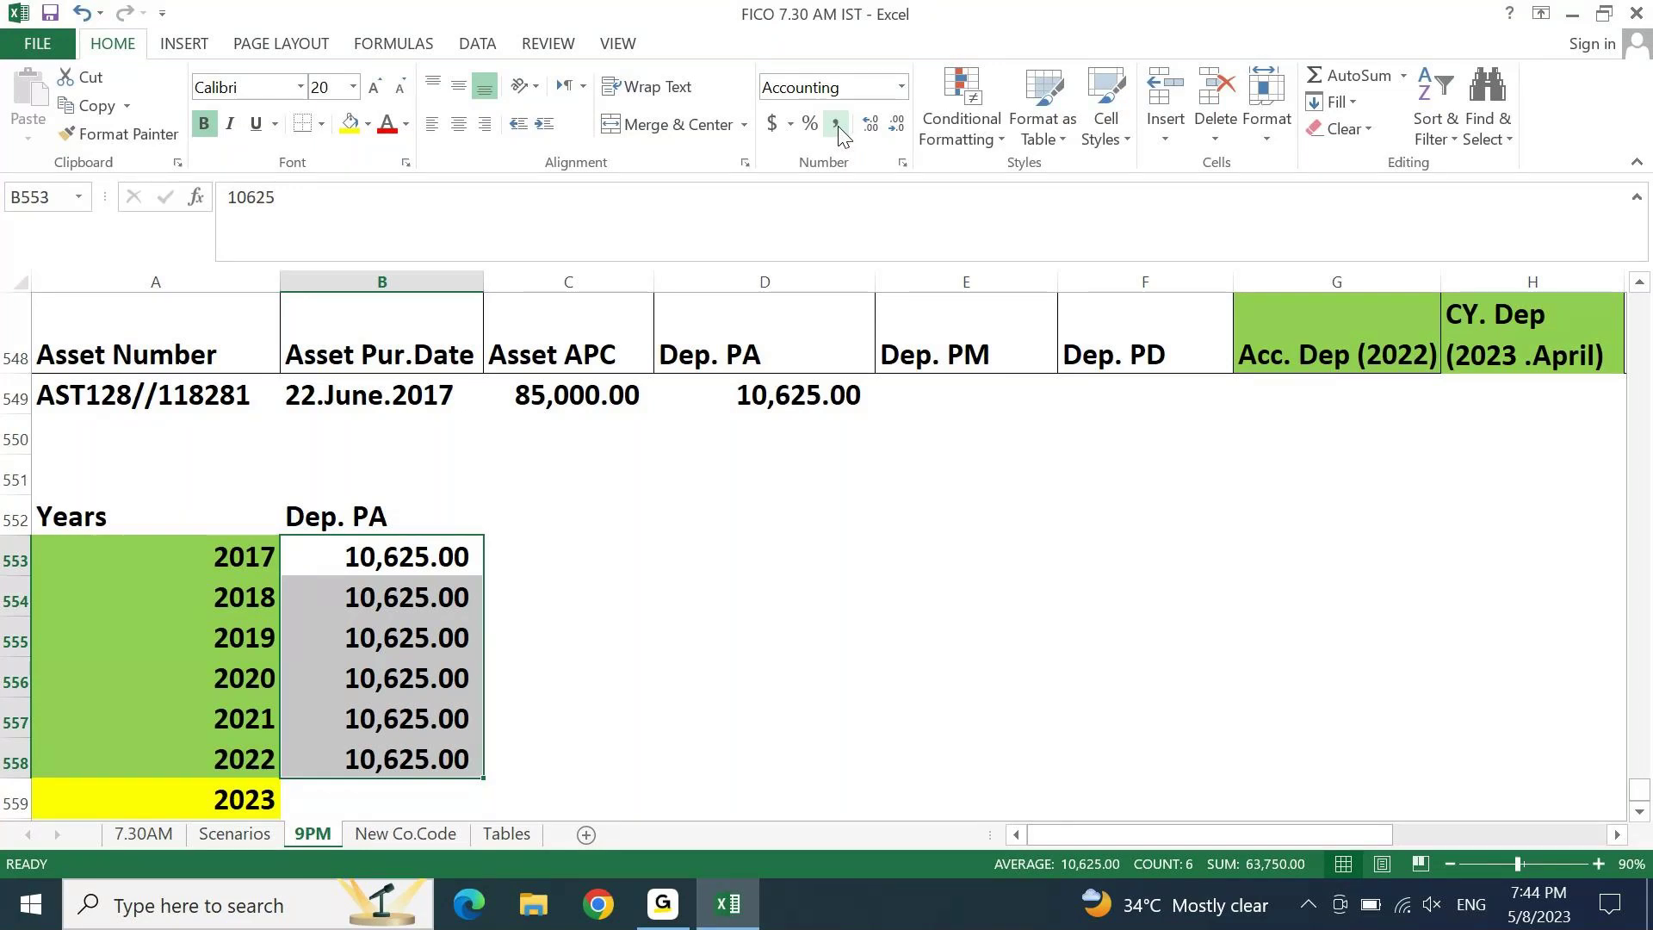
Step: List the months Jan, Feb, Mar, Apr, May and June in D553:D558
left_click(380, 398)
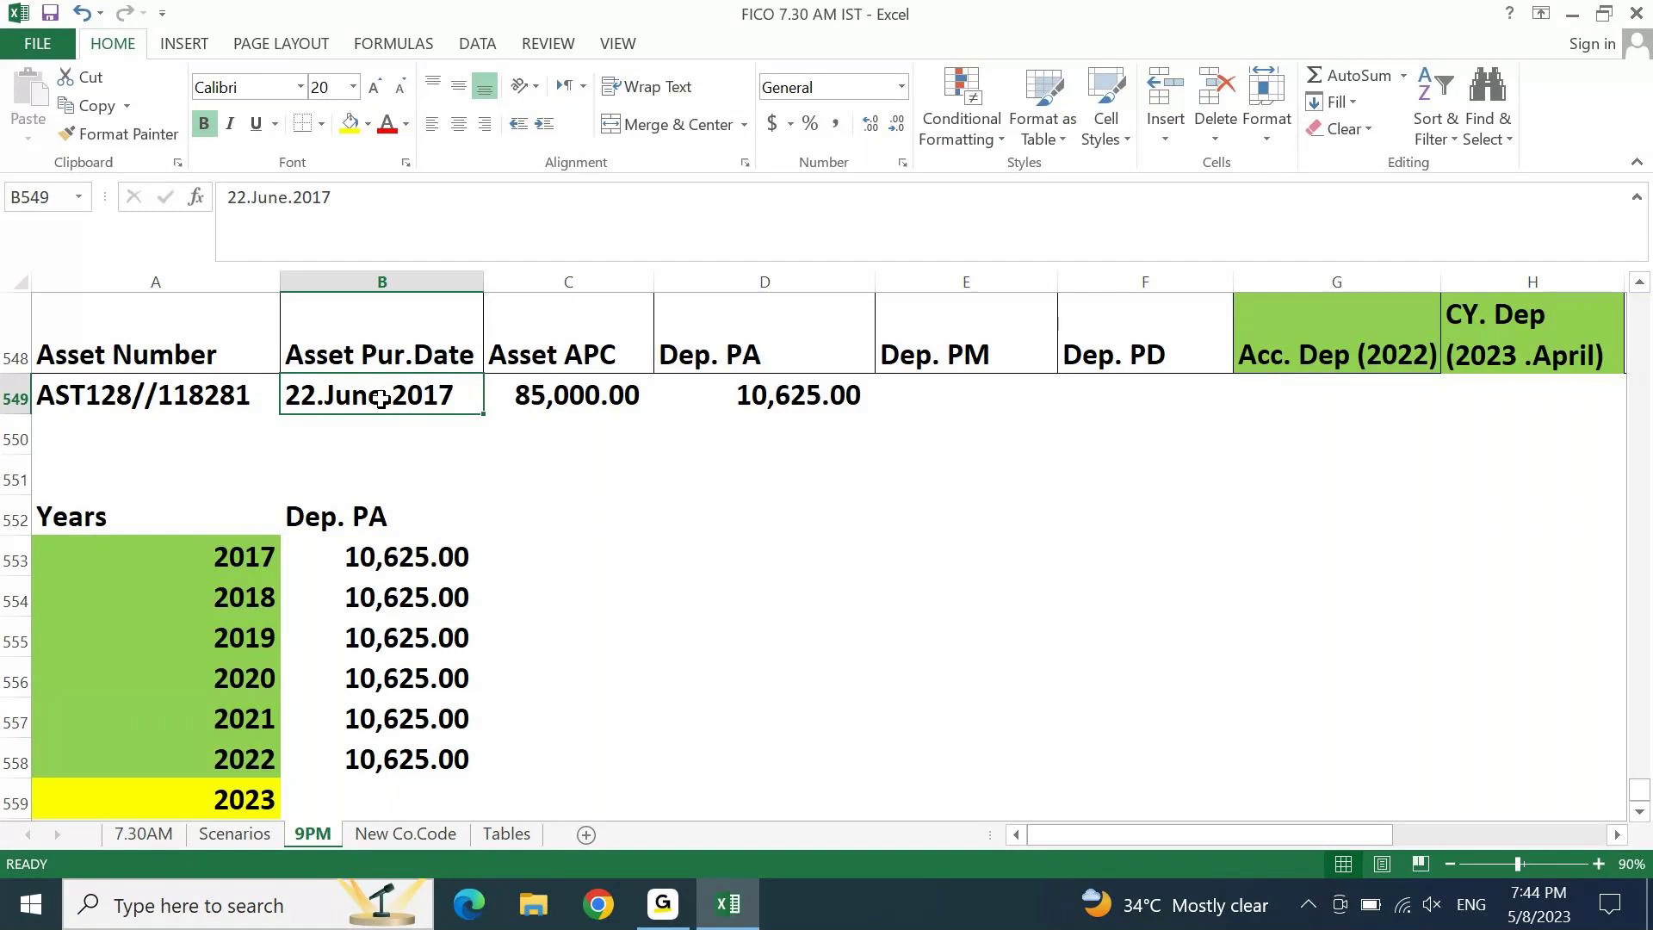
left_click(369, 555)
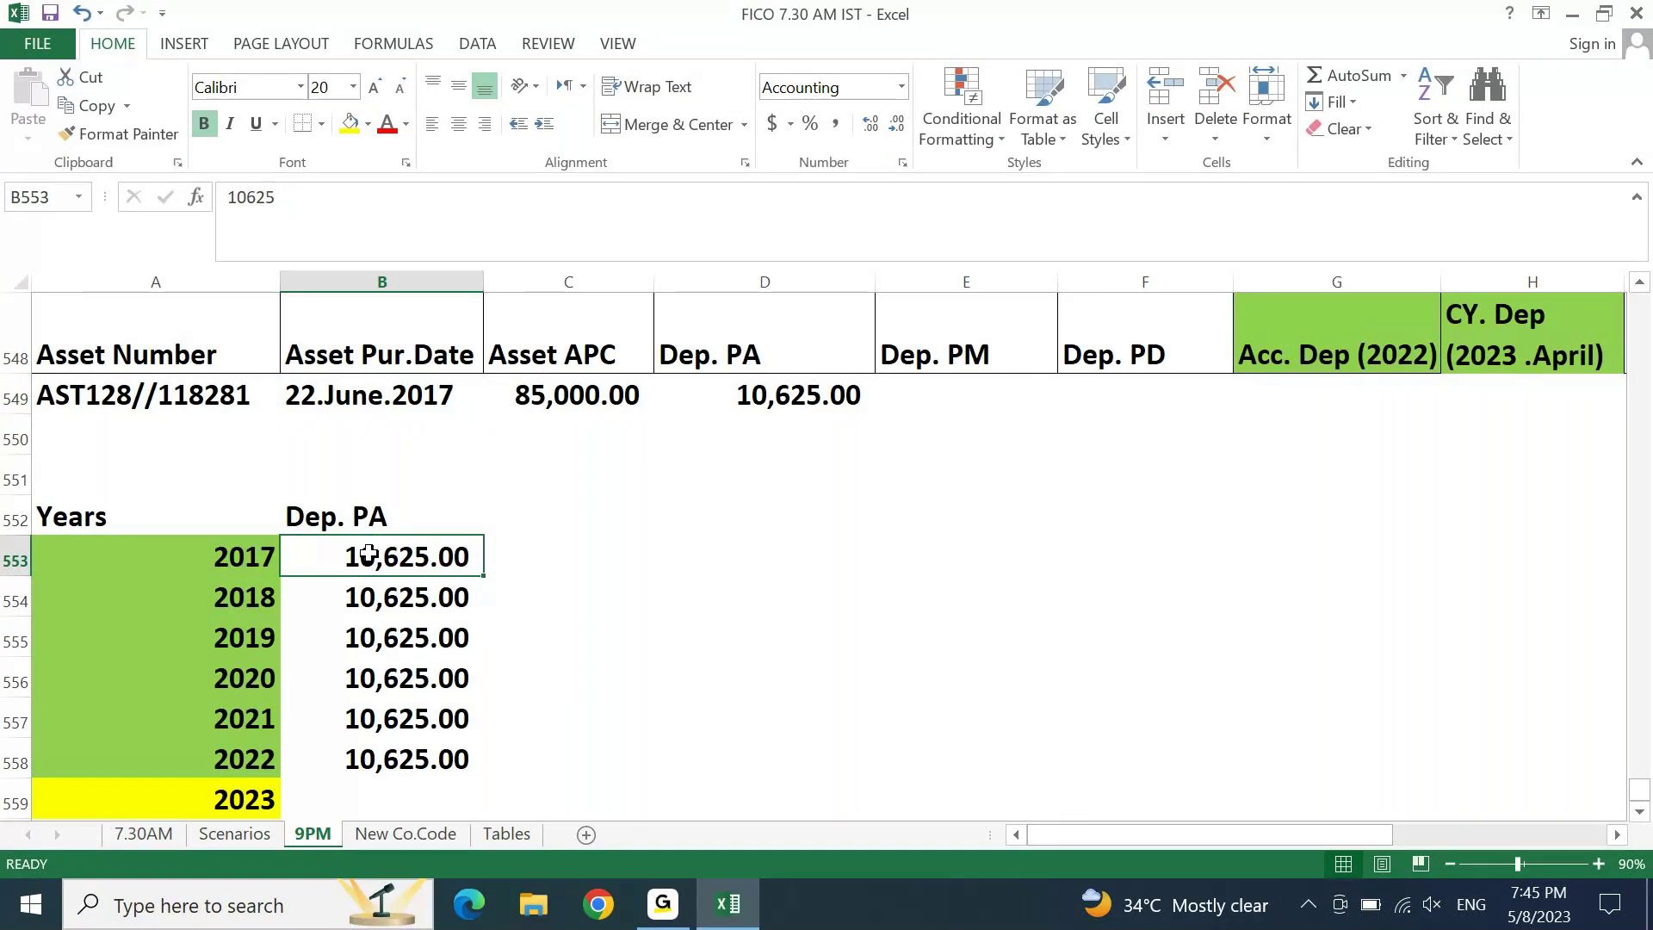
key("Right")
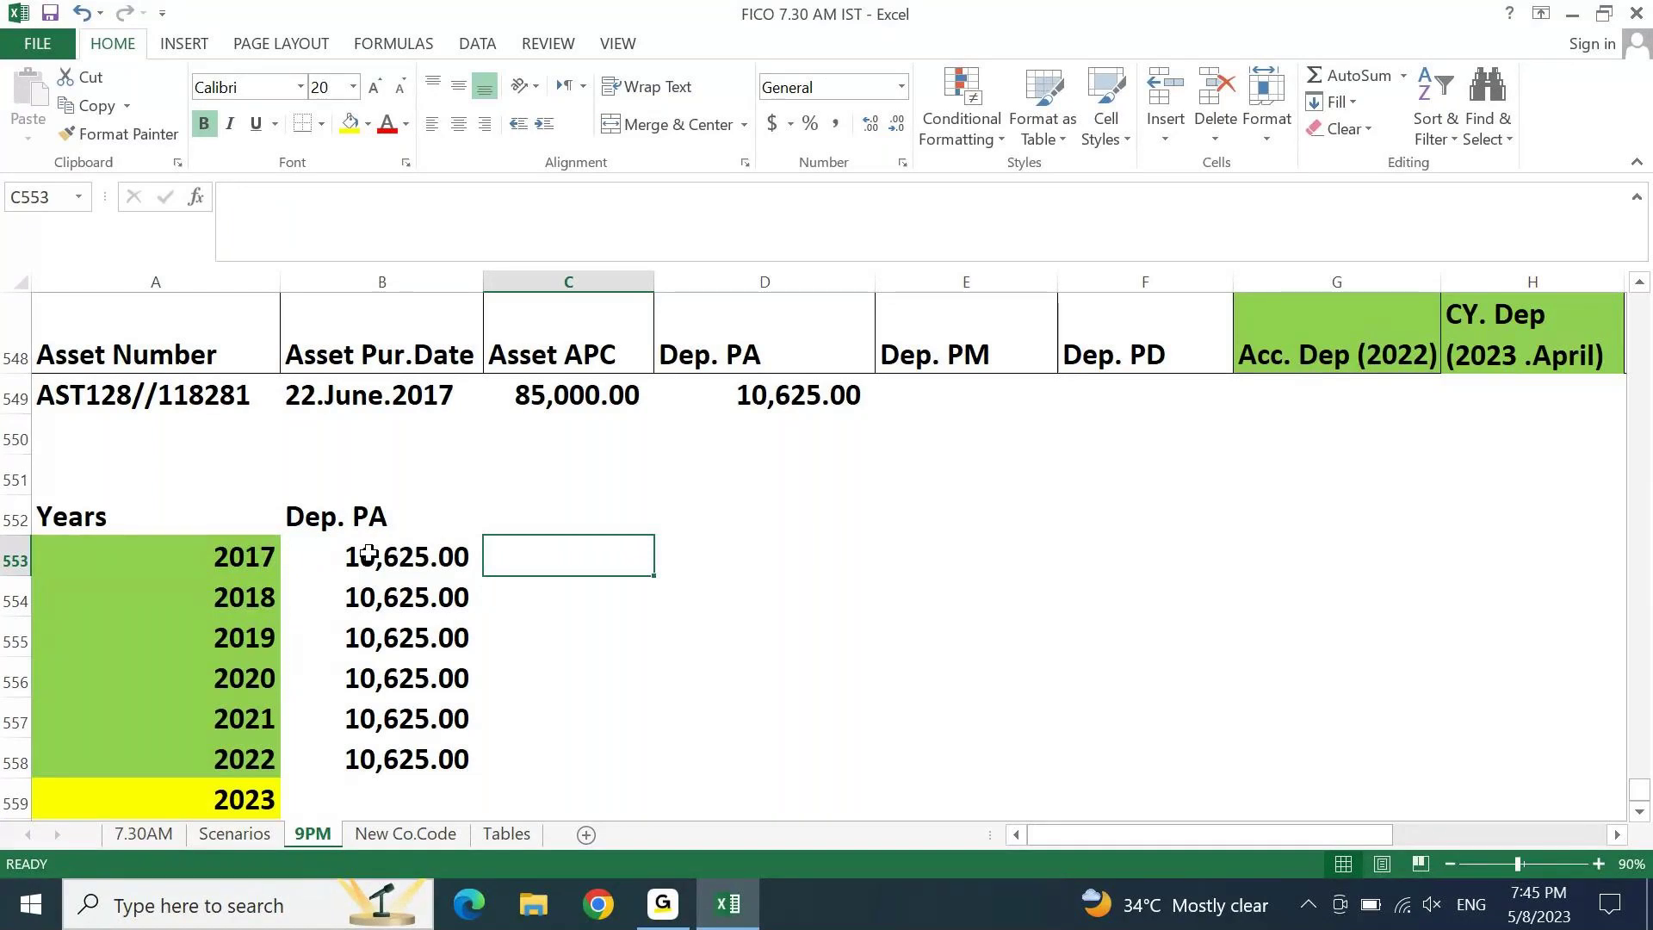
key("Right")
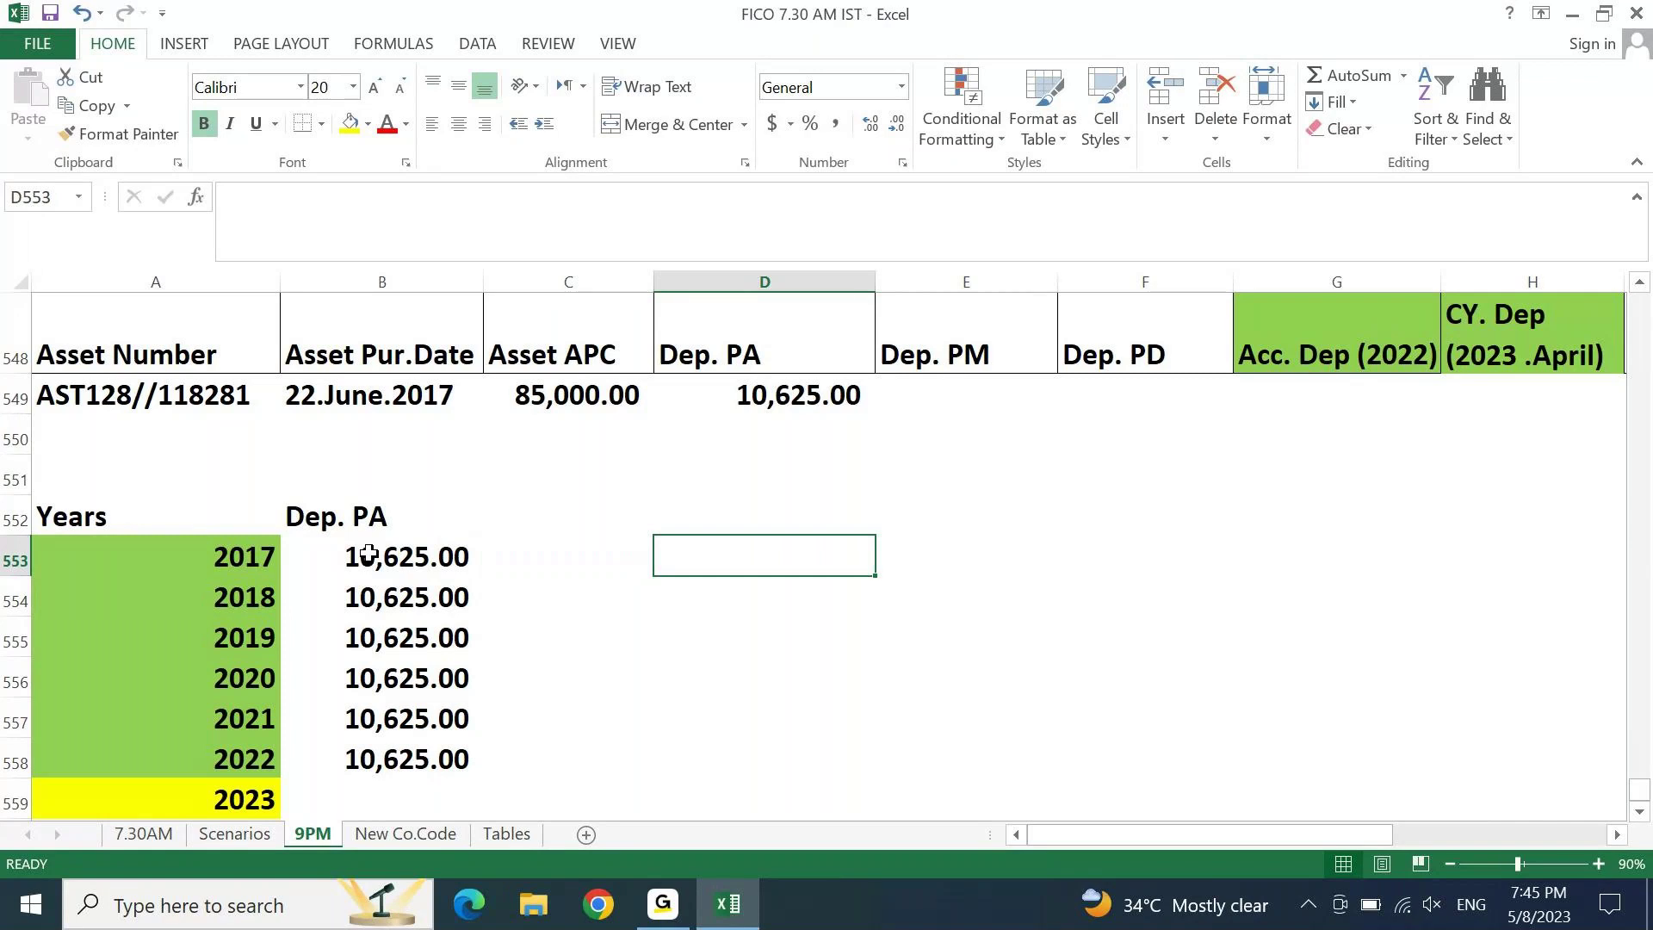
type("Jan")
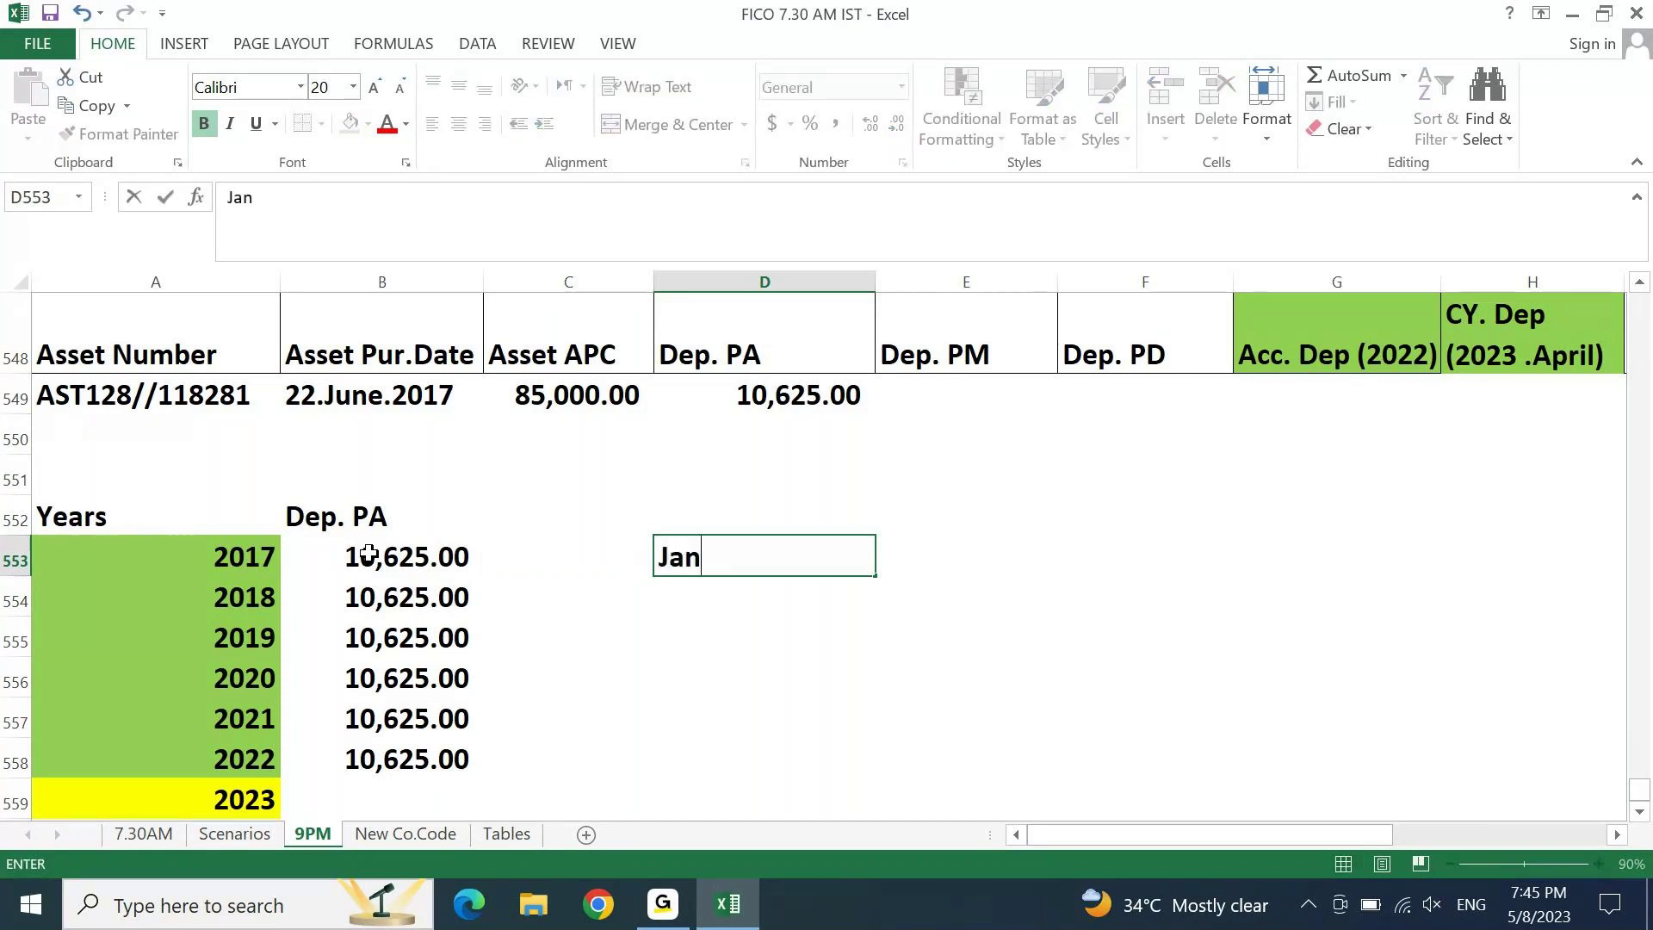
key("Return")
type("Feb")
key("Return")
type("Mar")
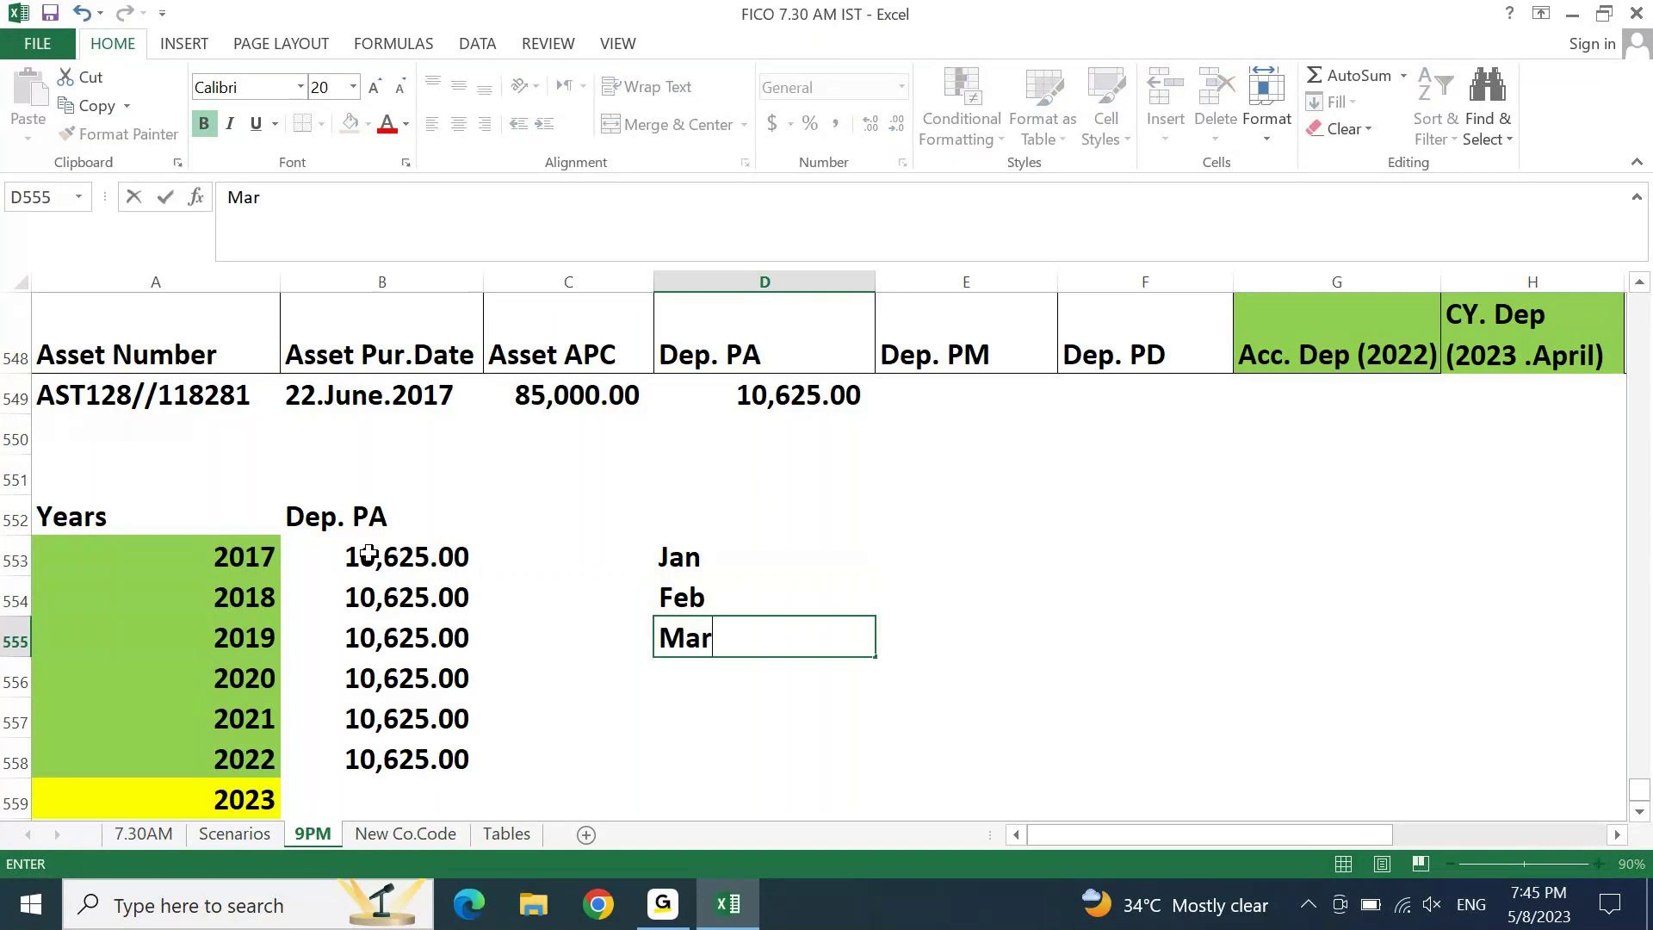
key("Return")
type("Apr")
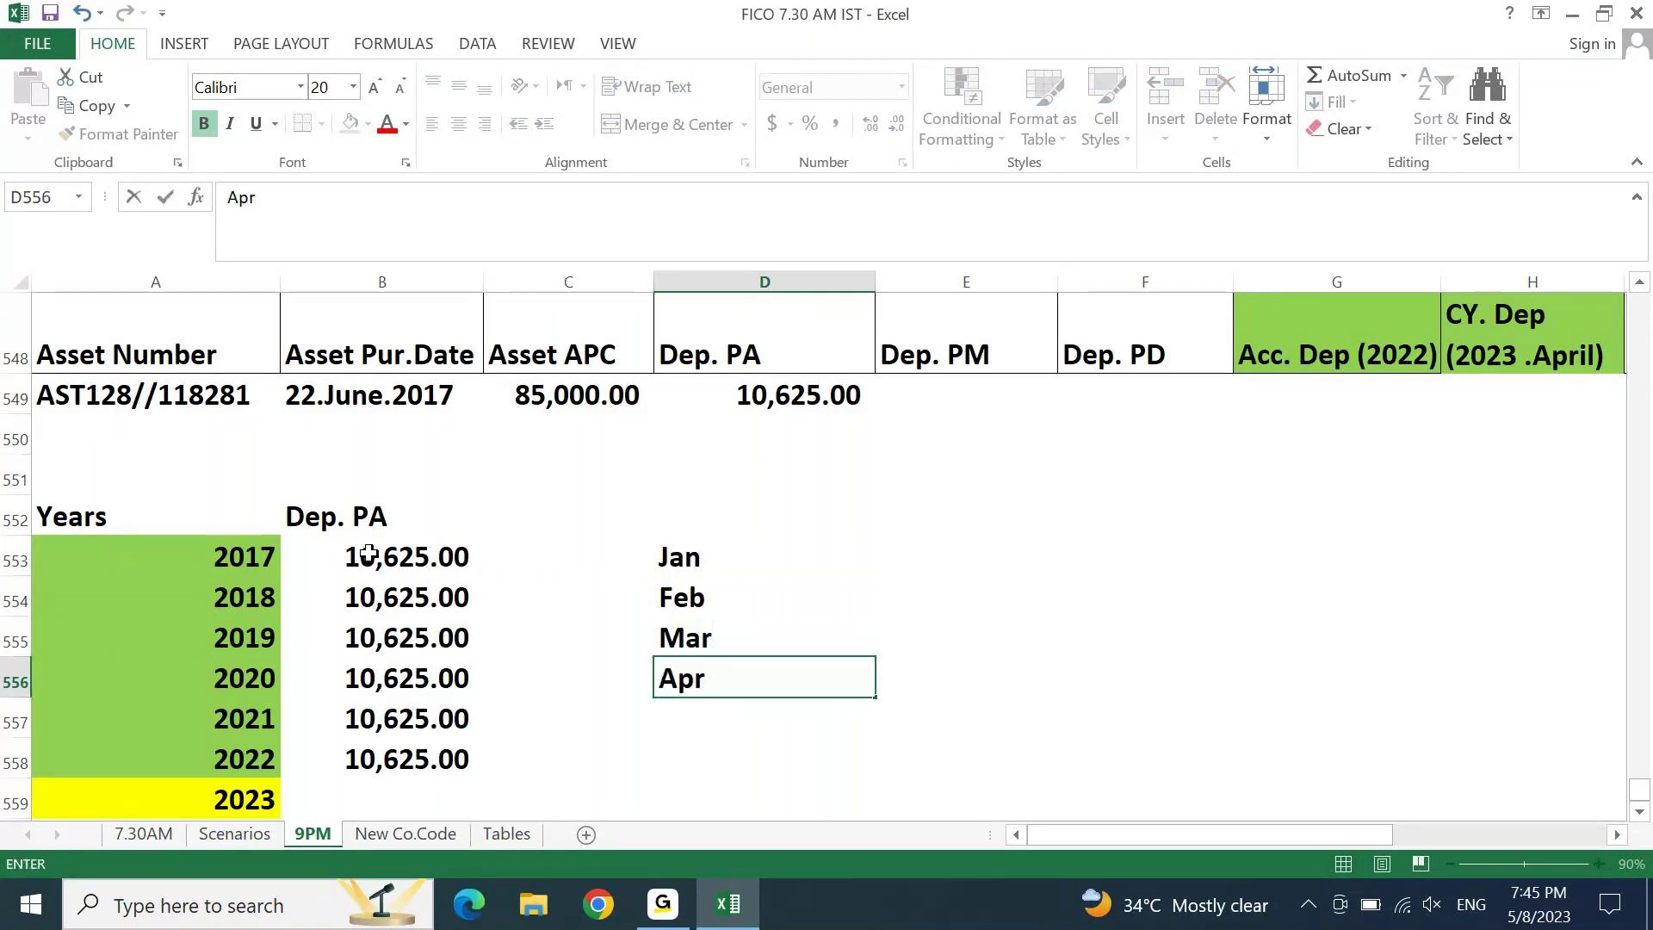
key("Return")
type("May")
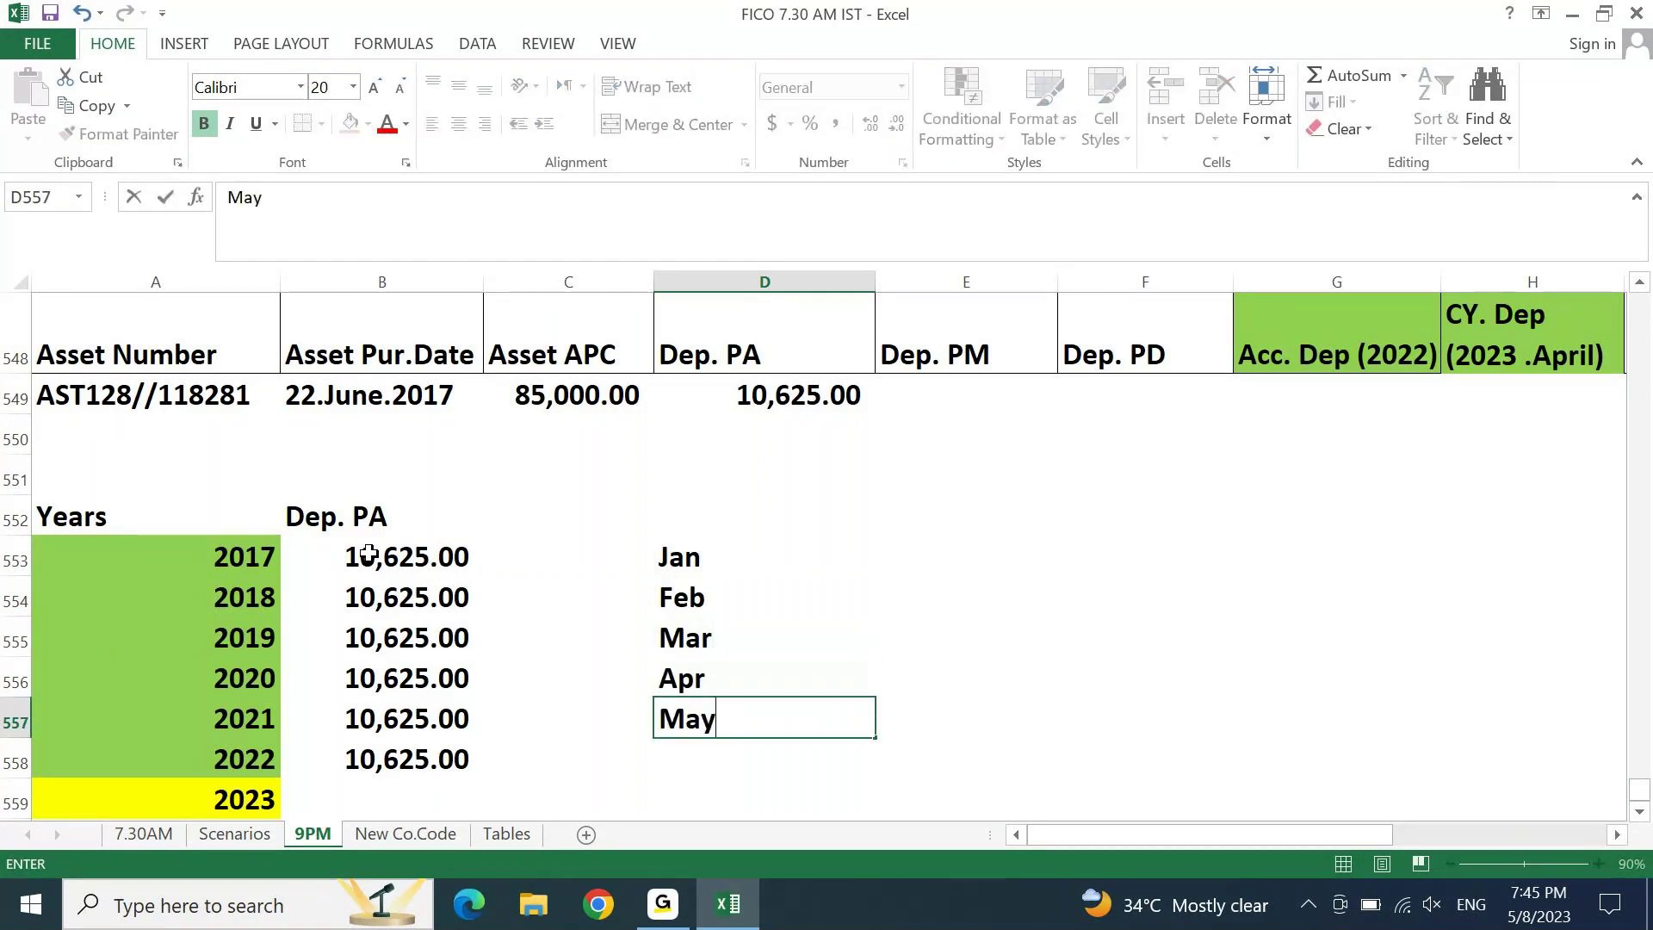
key("Return")
type("June")
key("ctrl+Return")
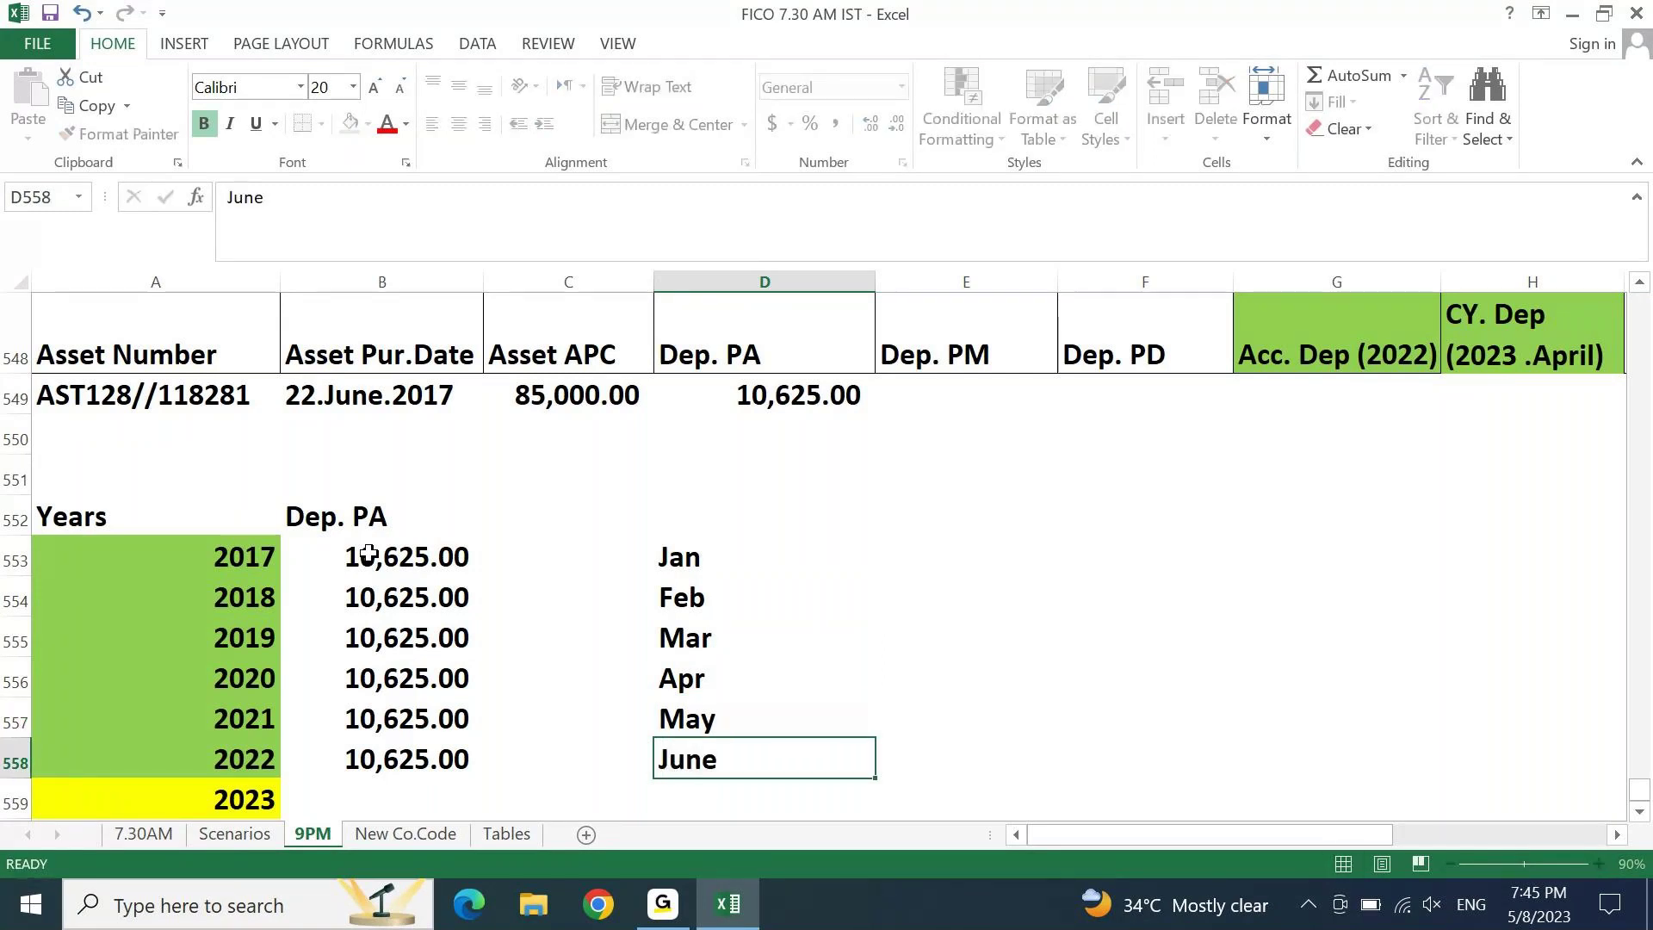
Step: Continue the month list in D559:D563 with July, Sep, Oct, Nov and Dec
key("Return")
type("July")
key("Return")
type("Sep")
key("Return")
type("Oct")
key("Return")
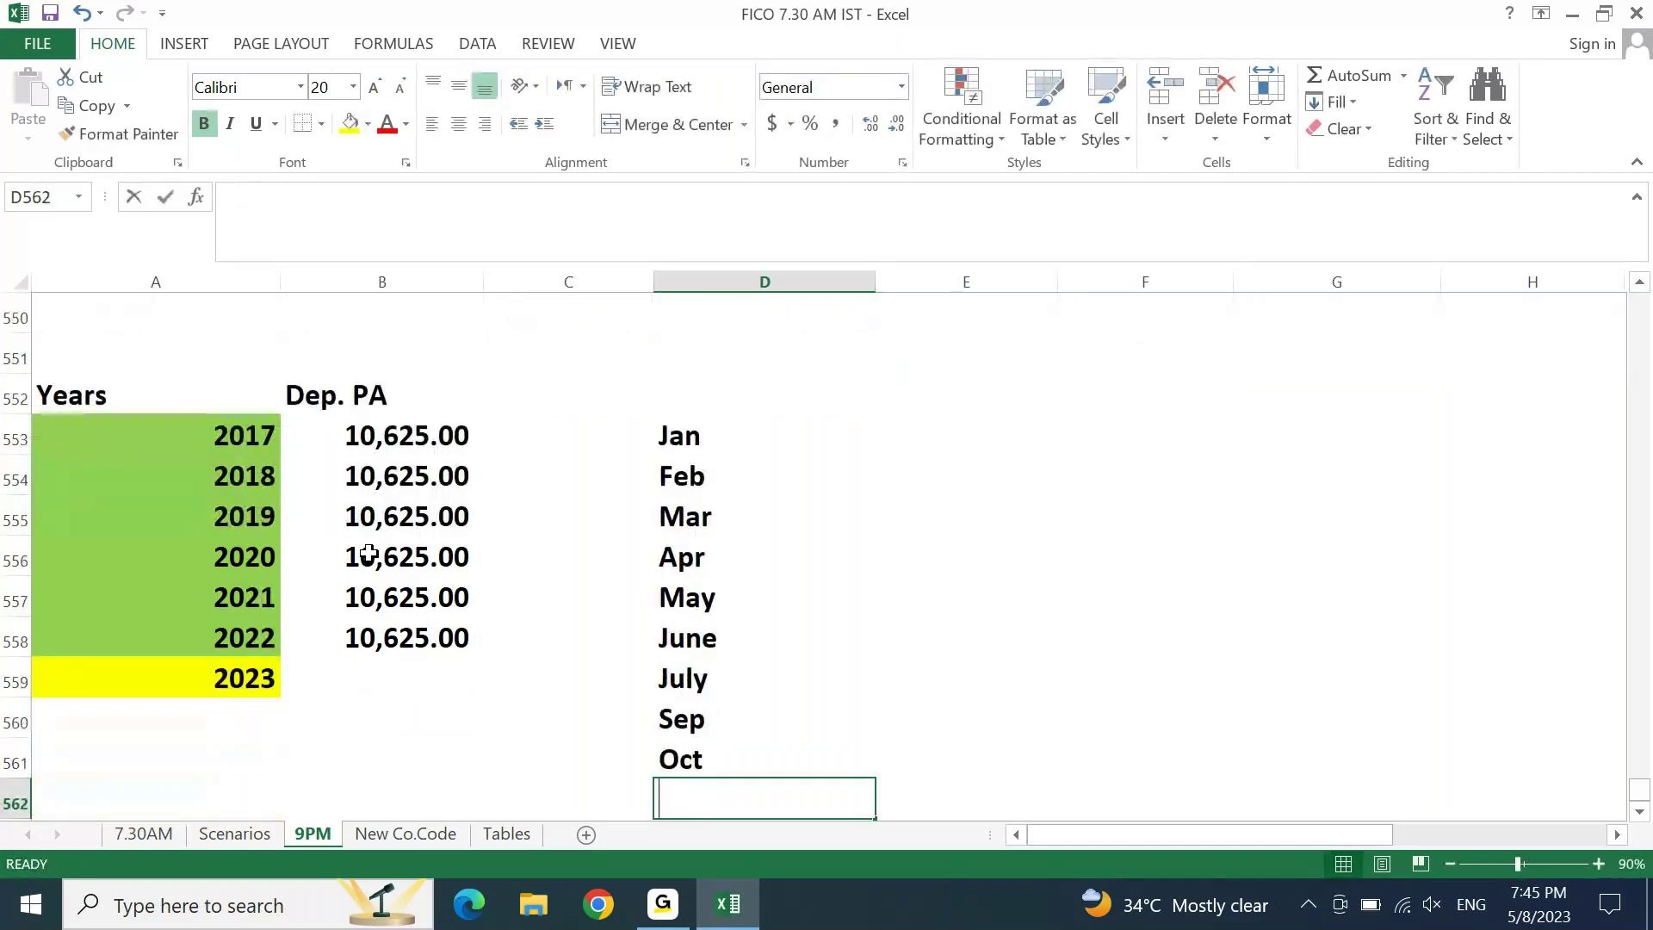
type("Nov")
key("Return")
type("Dec")
key("Return")
Step: Check the month list, move Sep through Dec down one row and enter the missing "Aug" in D560
key("Up")
key("ctrl+shift+Up")
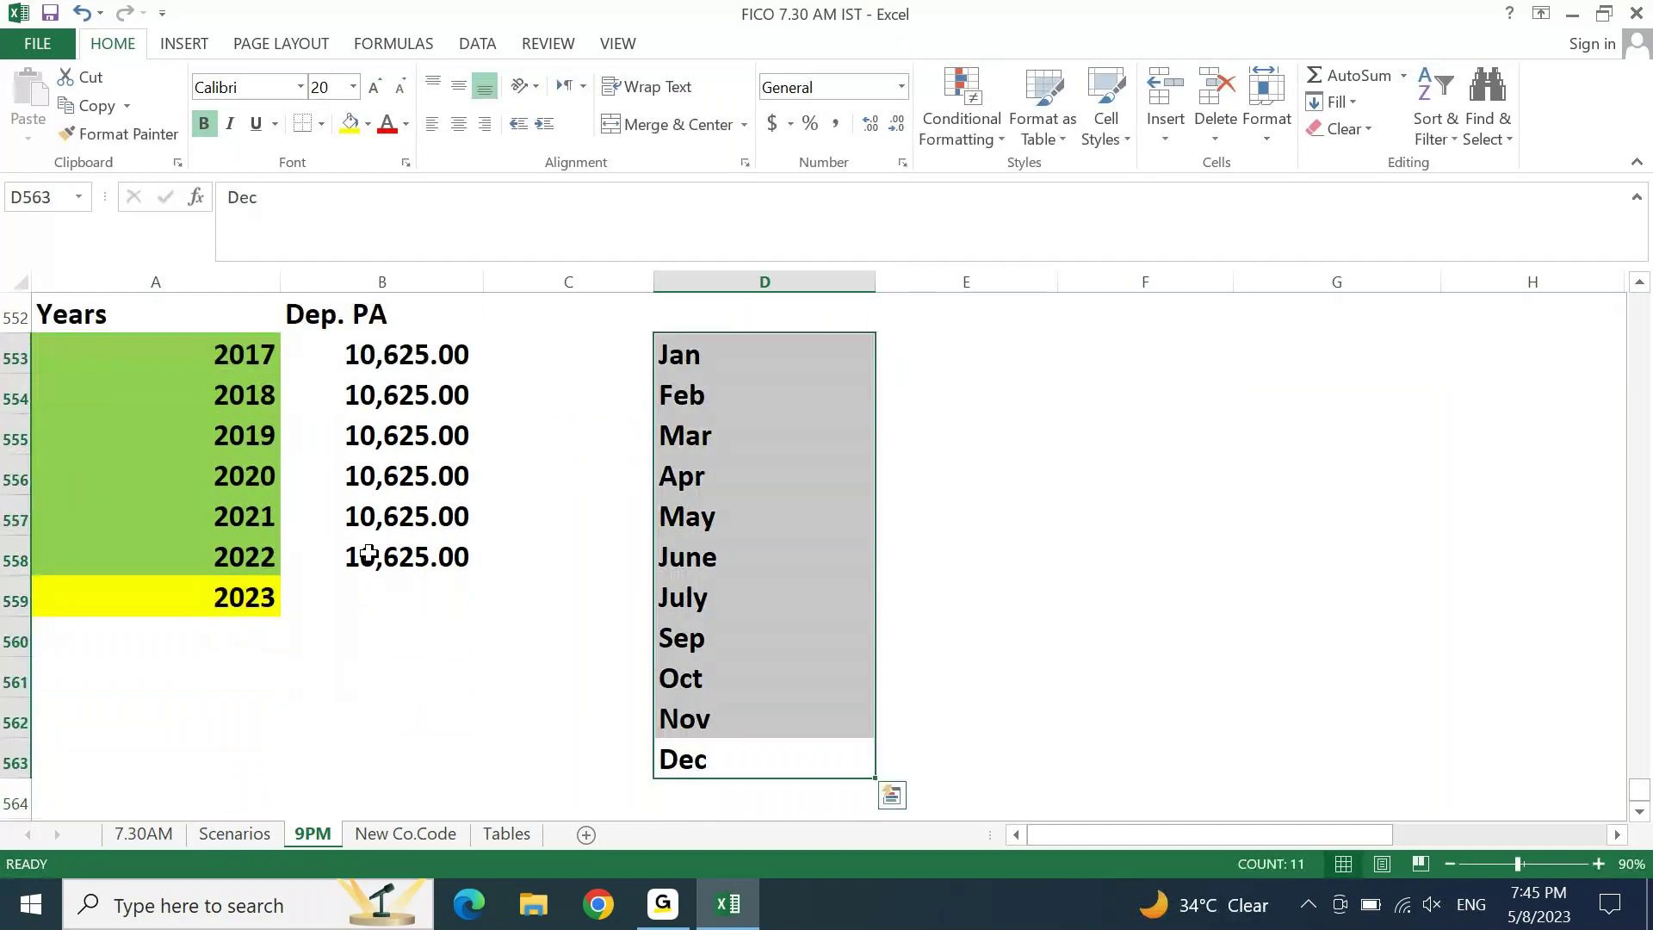
key("Down")
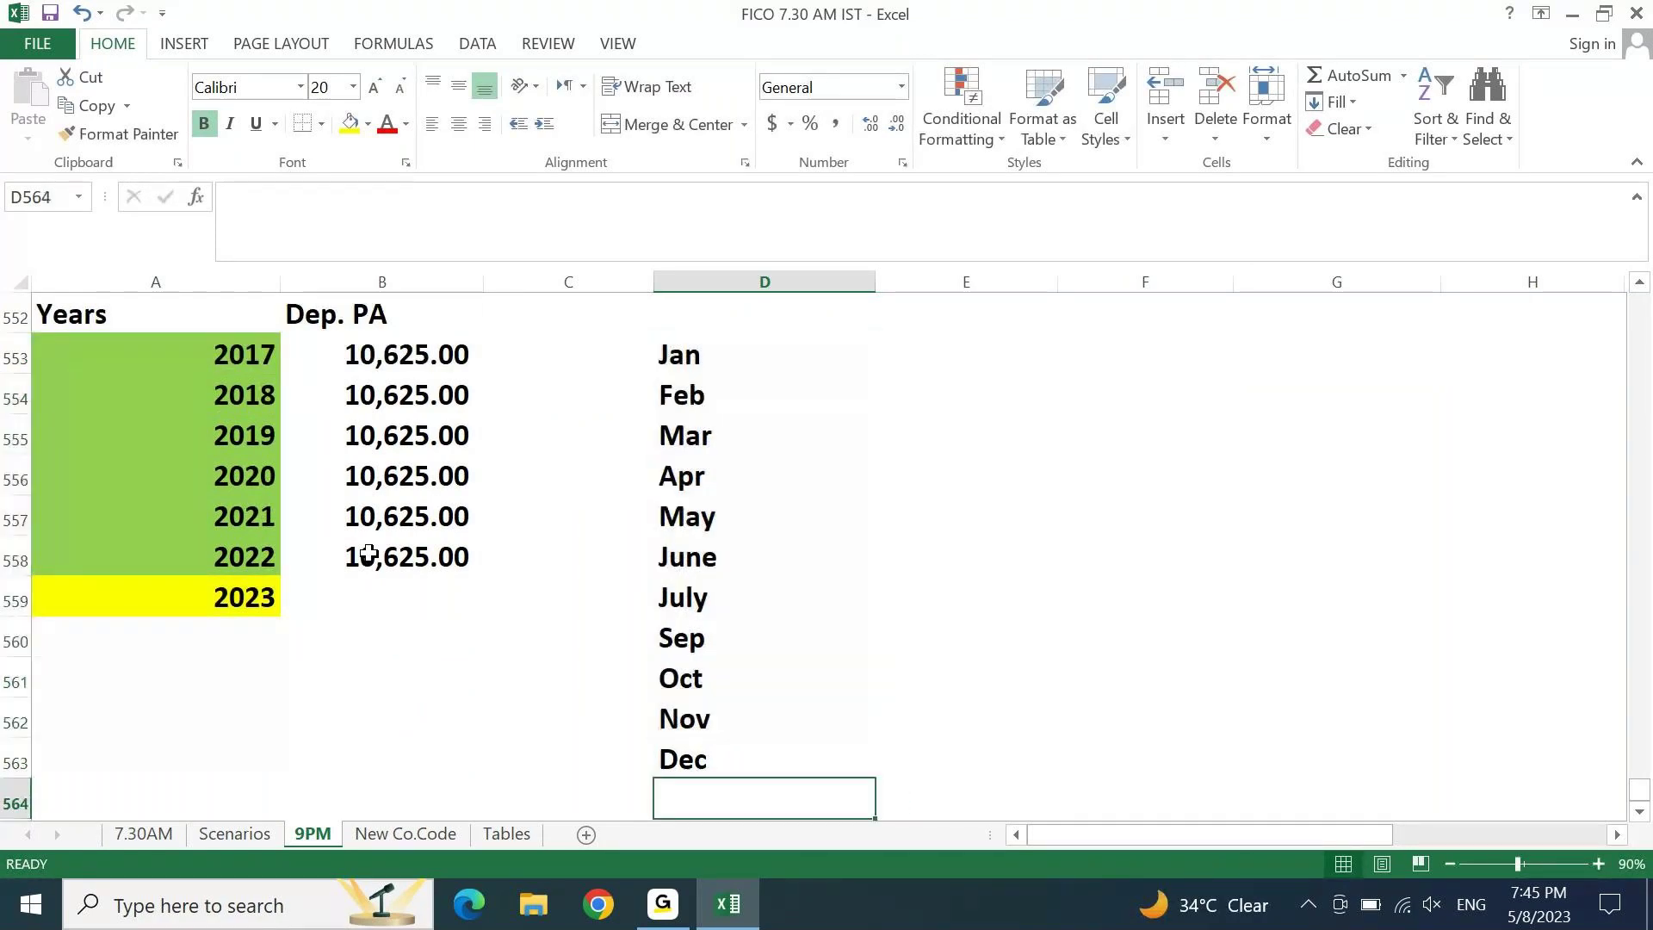
key("Up")
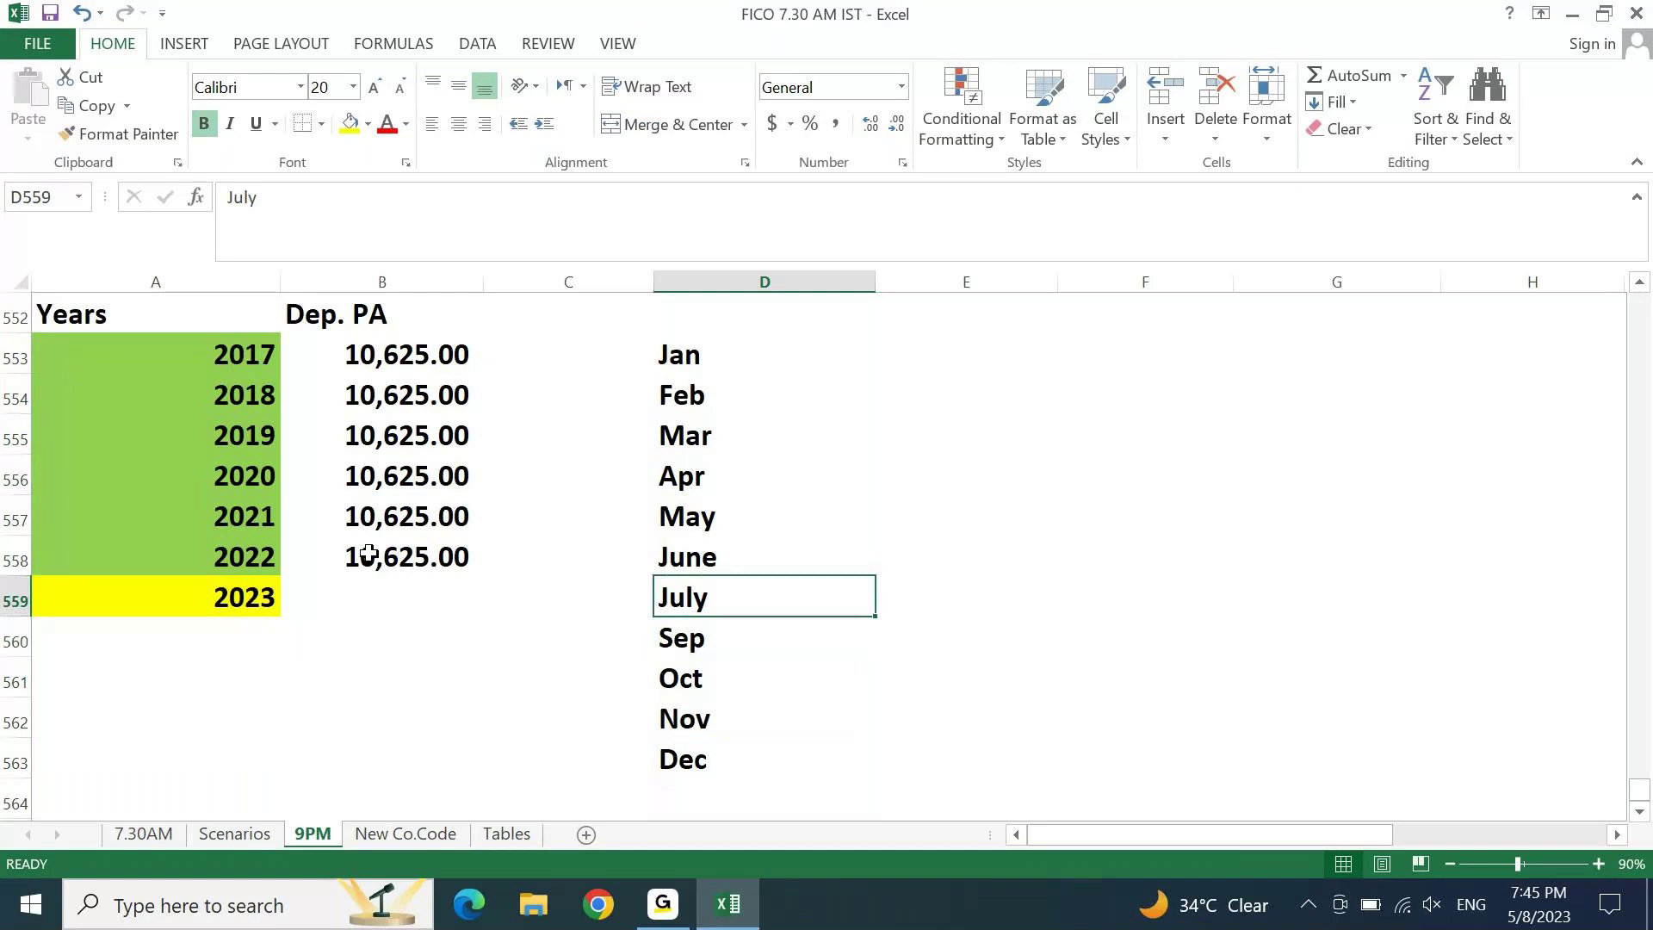
key("Down")
key("shift+Down")
key("shift+Down")
key("shift+Down")
key("ctrl+x")
key("Down")
key("ctrl+v")
key("Up")
type("Aug")
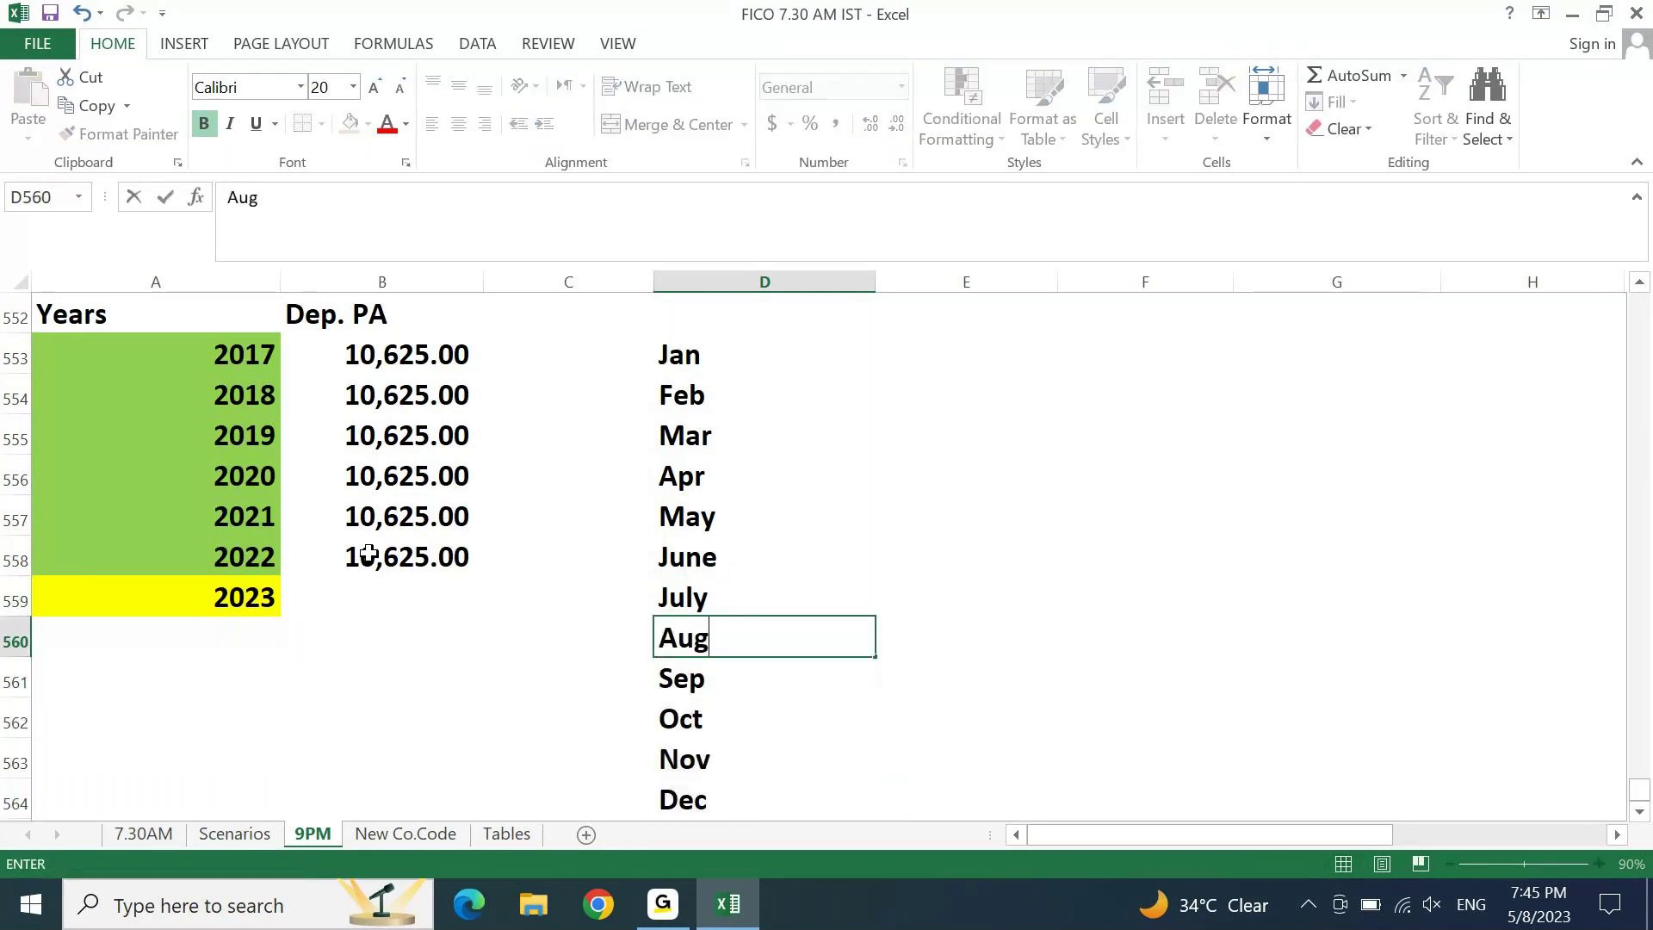
key("Return")
key("ctrl+Up")
key("ctrl+shift+Down")
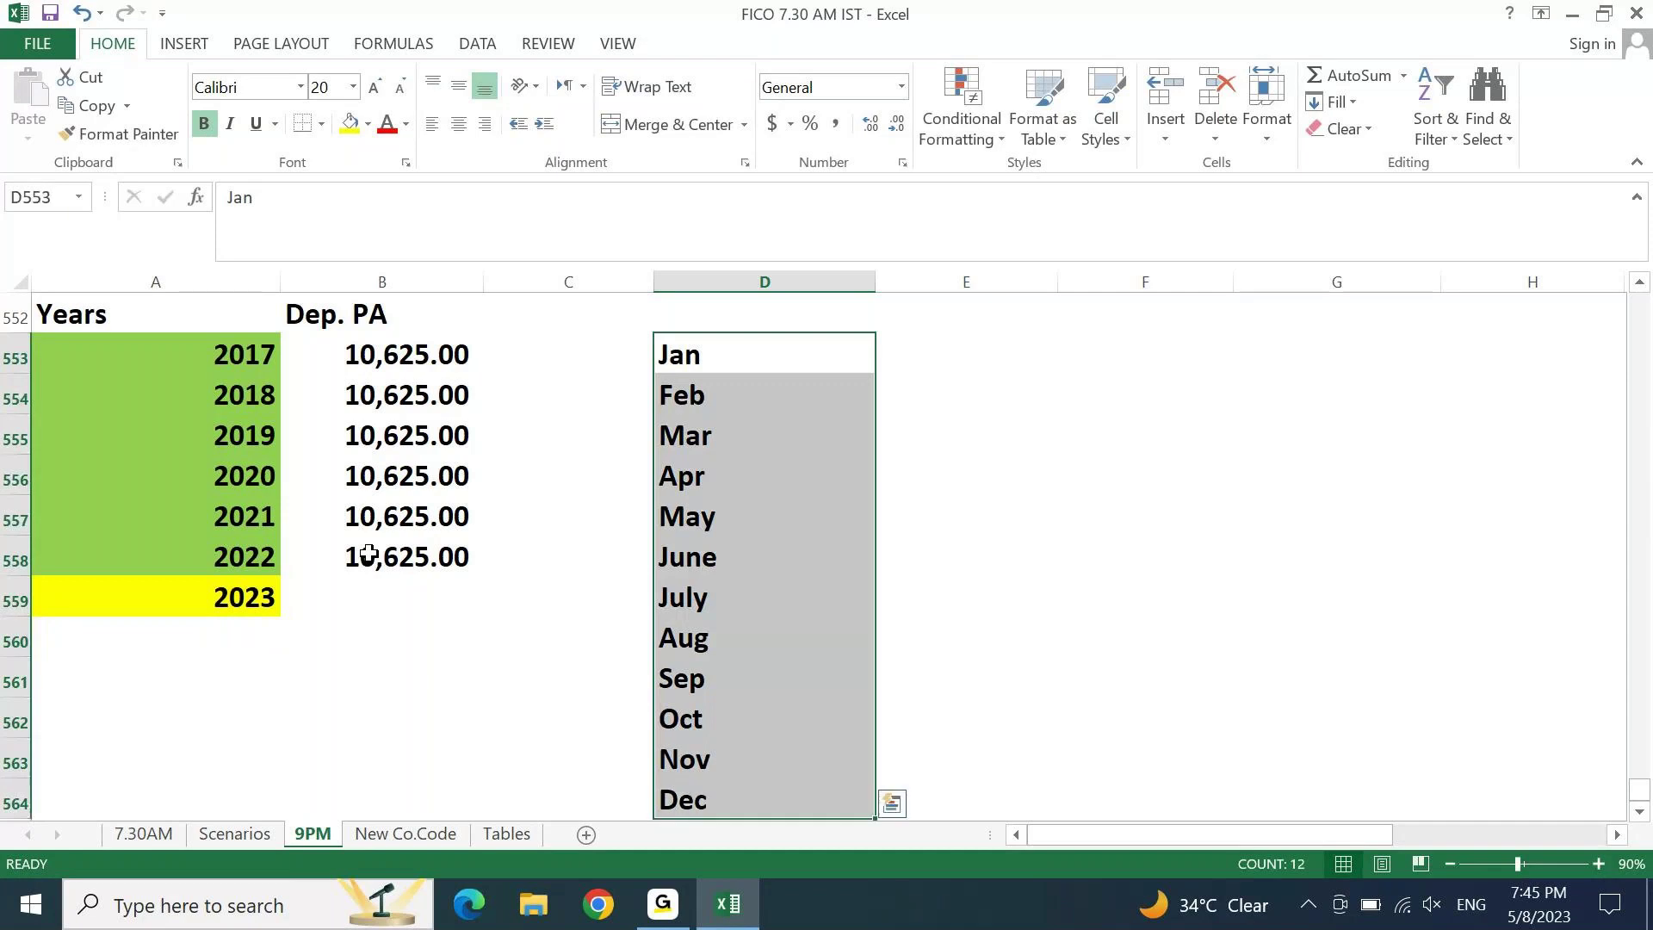
Step: Enter the days per month beside Jan to Apr in E553:E556 as 31, 29, 31 and 30
key("Up")
key("Up")
key("Down")
key("Down")
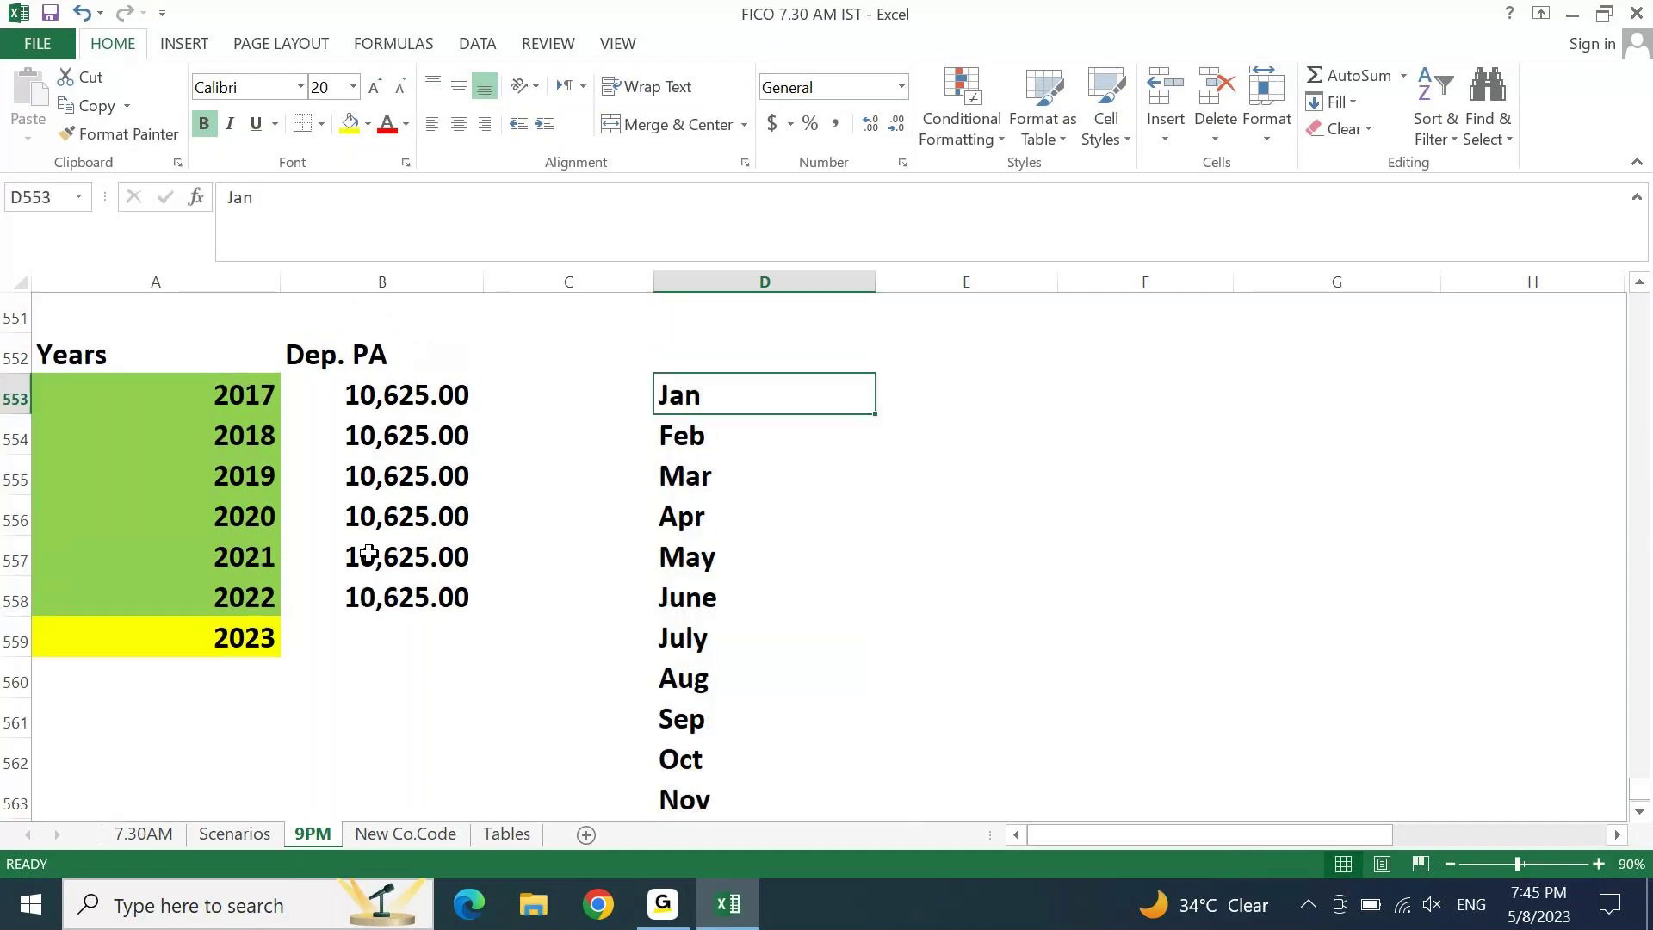
key("Right")
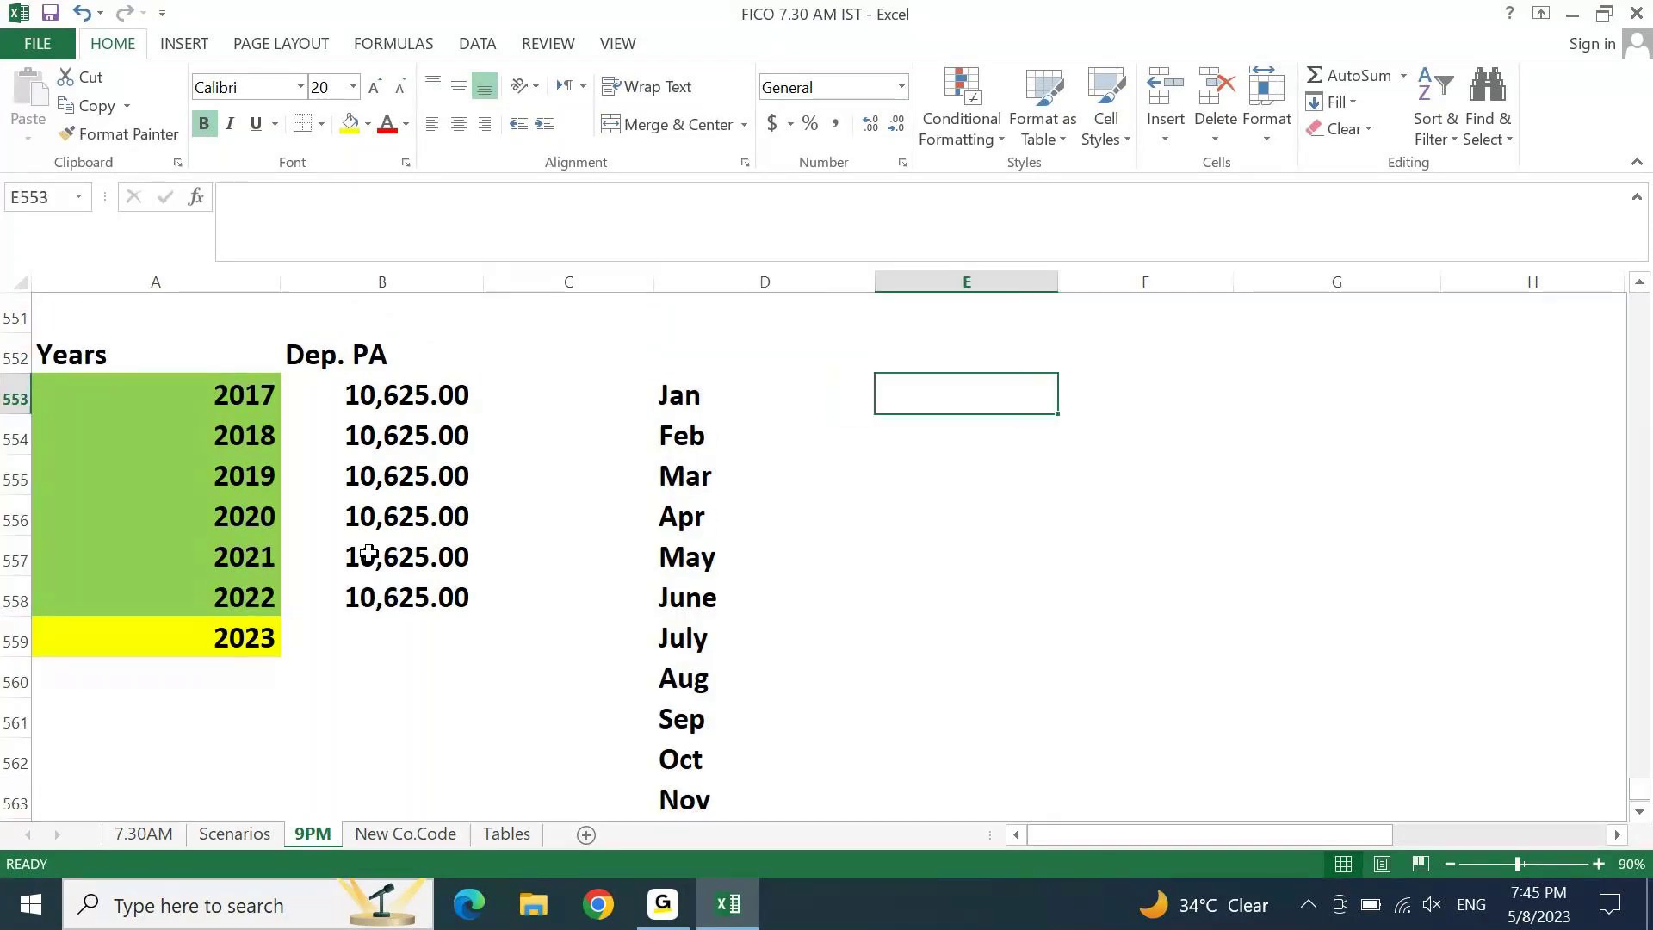
type("31")
key("Return")
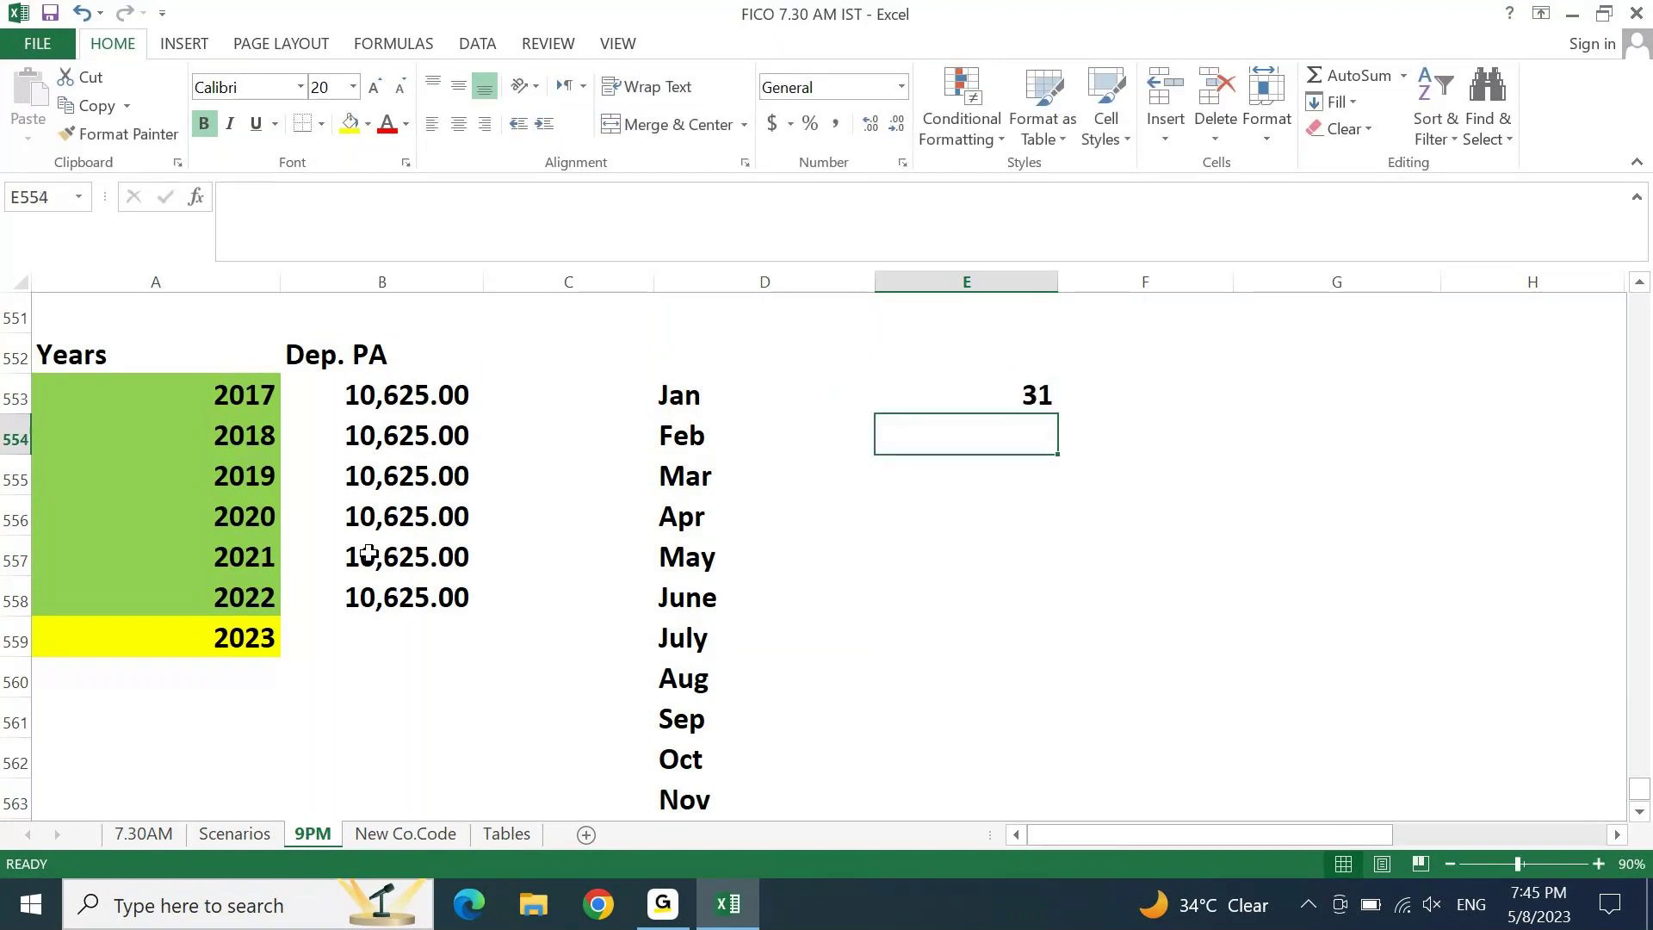
type("29")
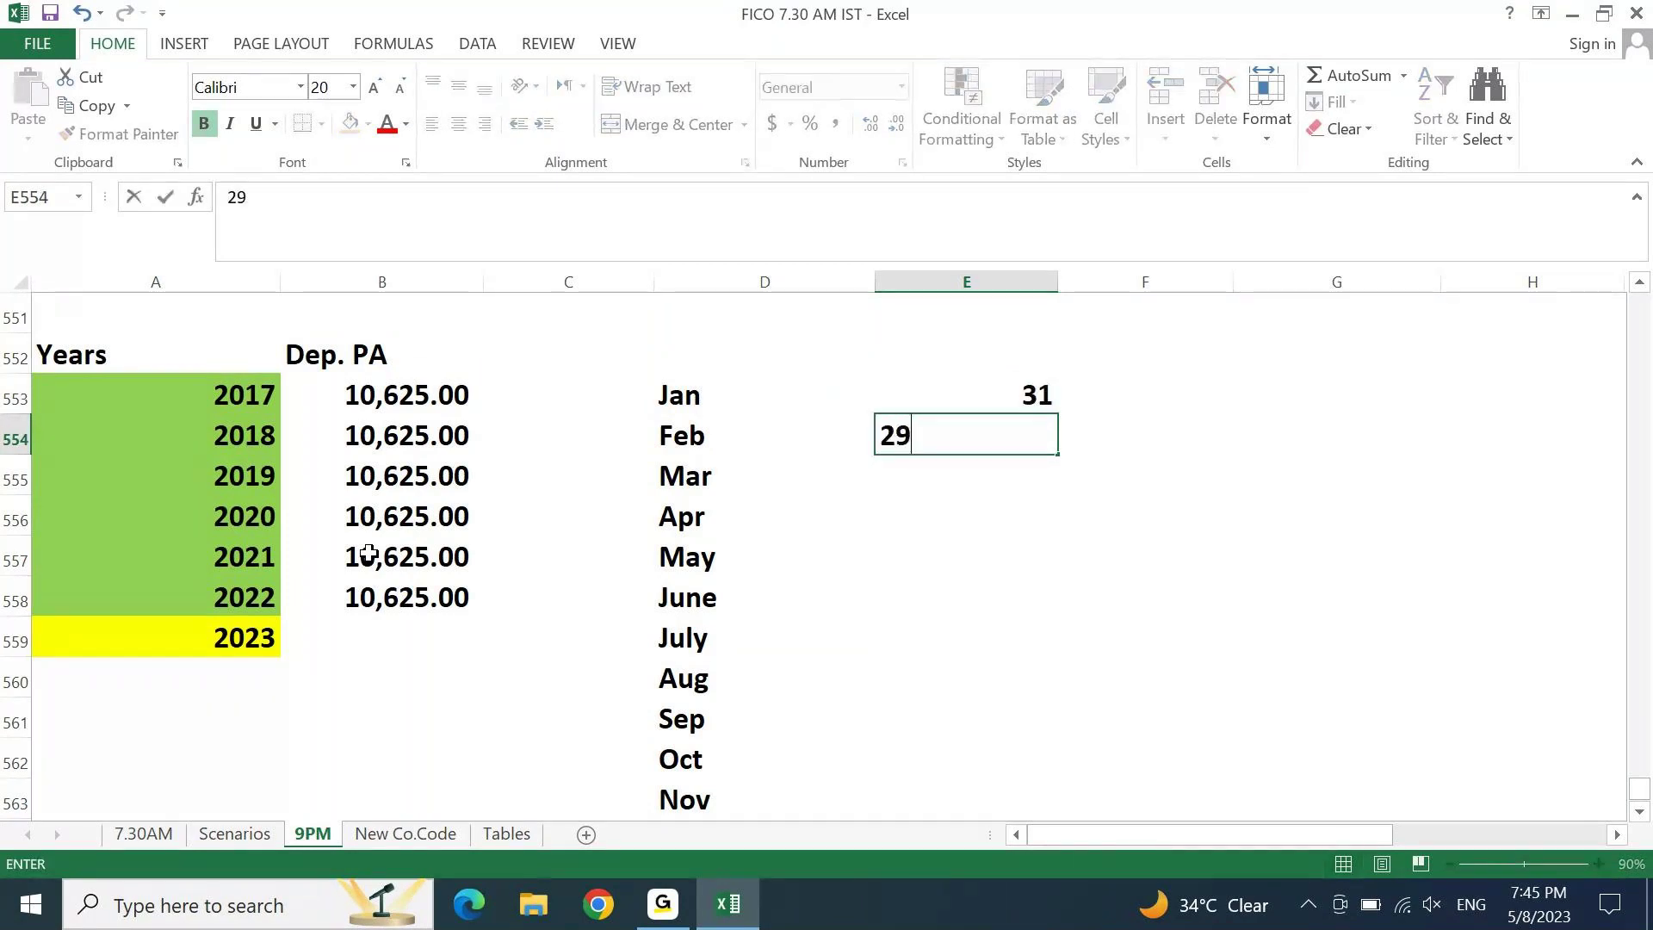
key("Return")
type("3")
key("Return")
key("Up")
type("1")
key("Return")
type("30")
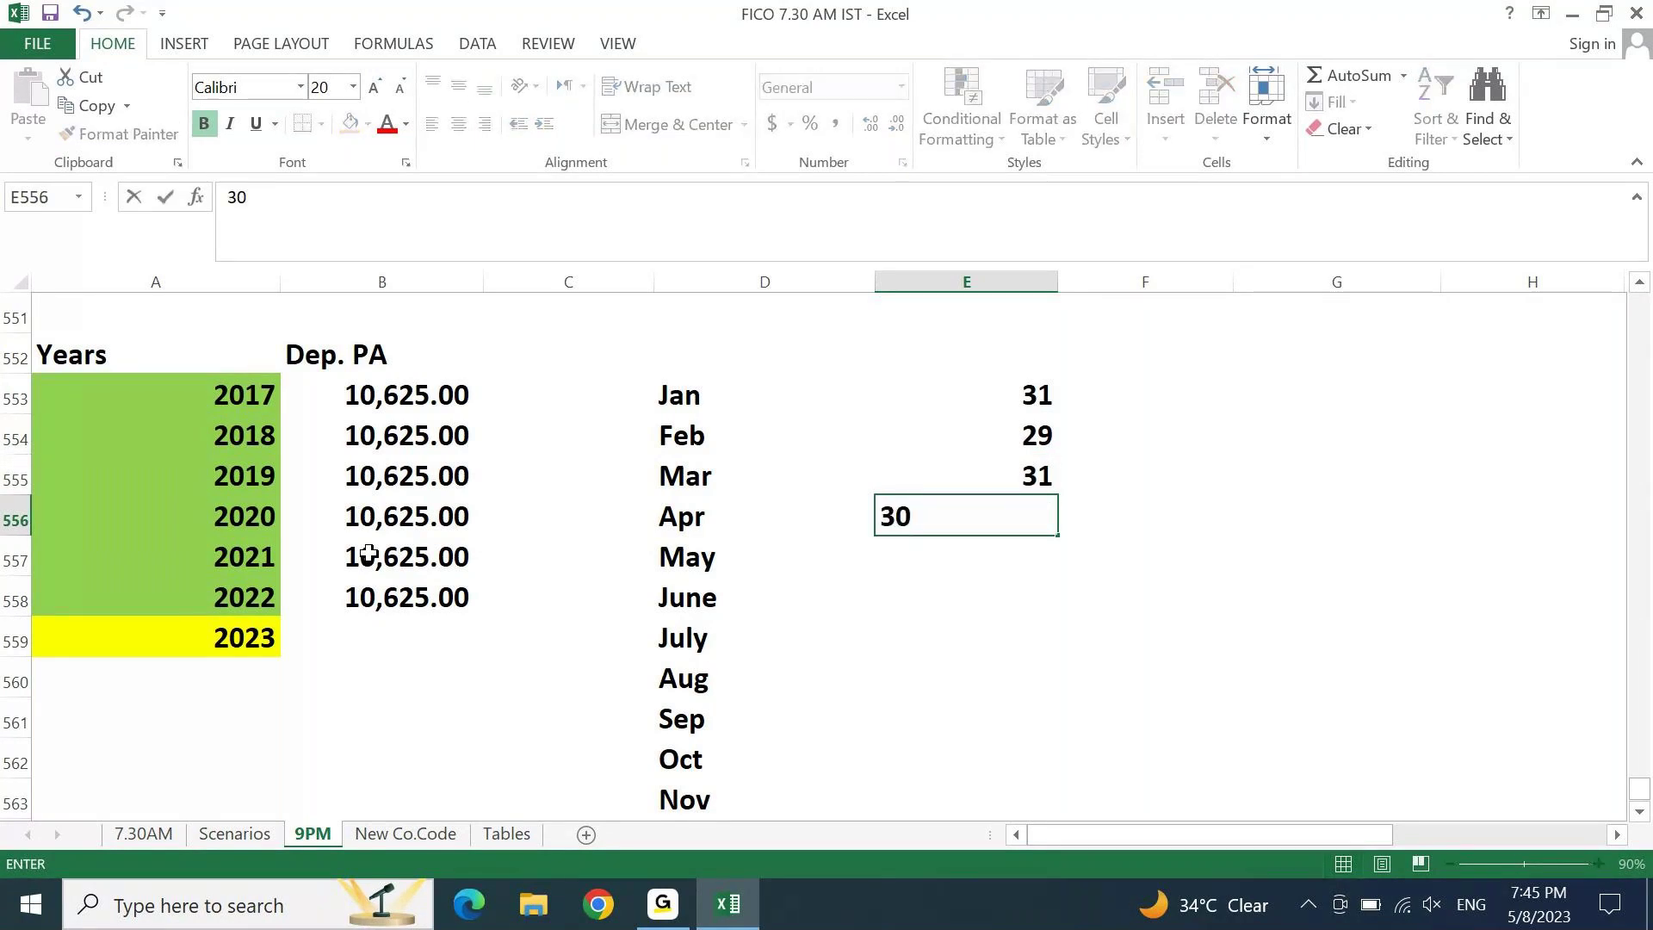
Step: Enter the days for May, June and July in E557:E559 as 31, 30 and 31
key("Return")
type("31")
key("Return")
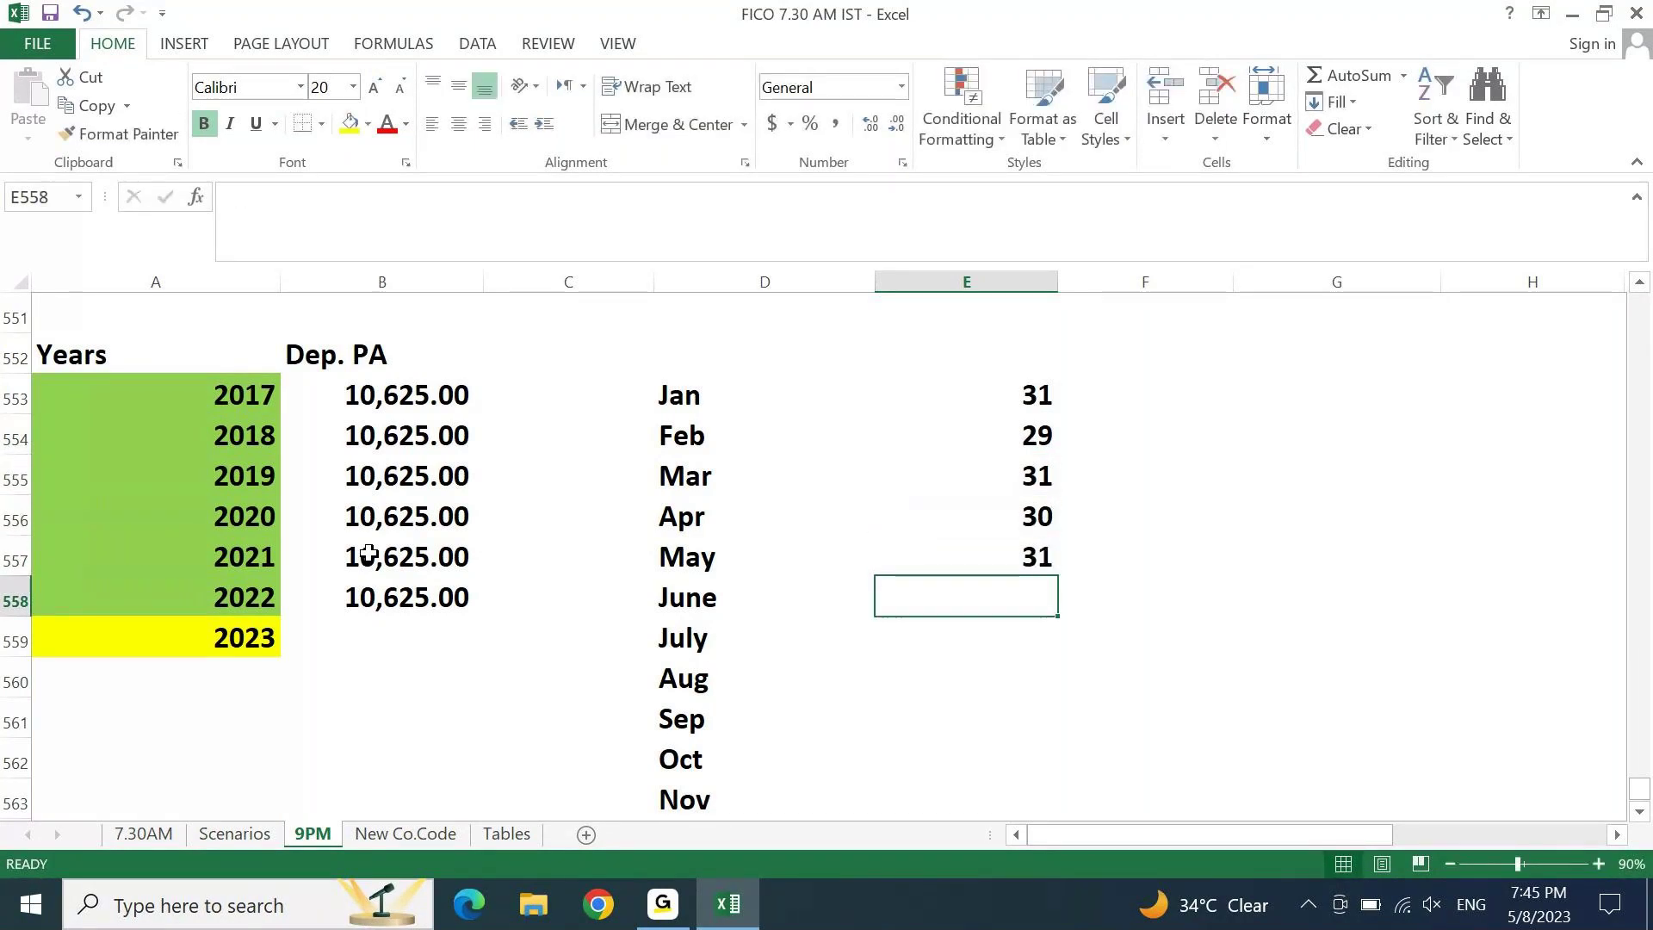
type("30")
key("Return")
type("31")
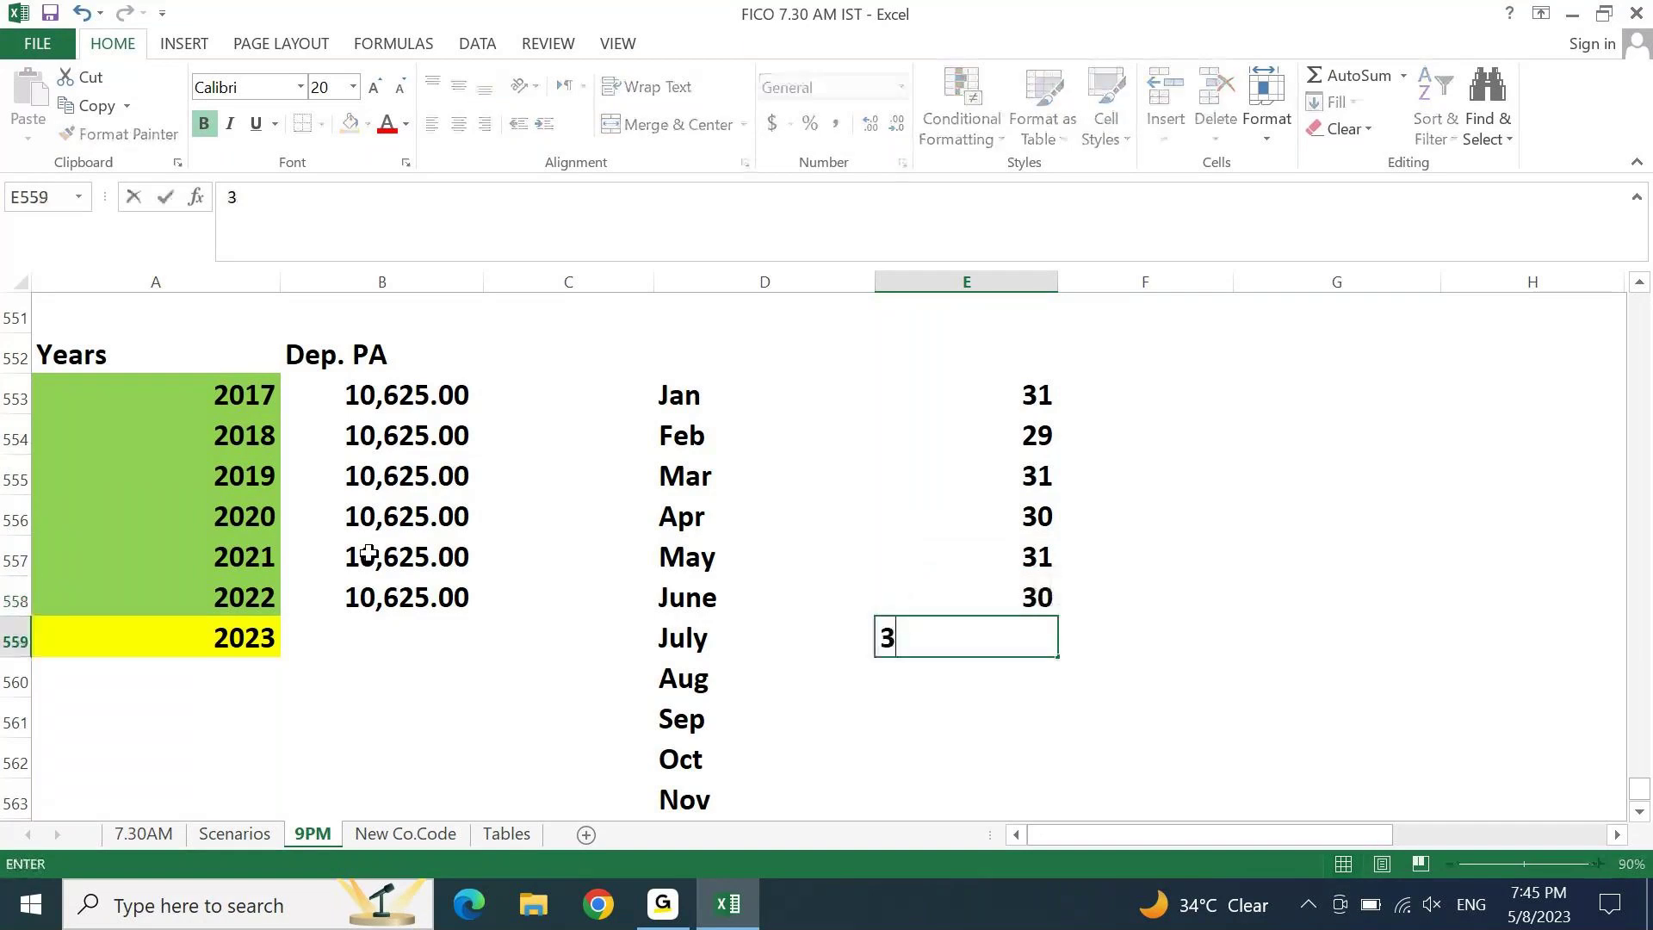
key("Return")
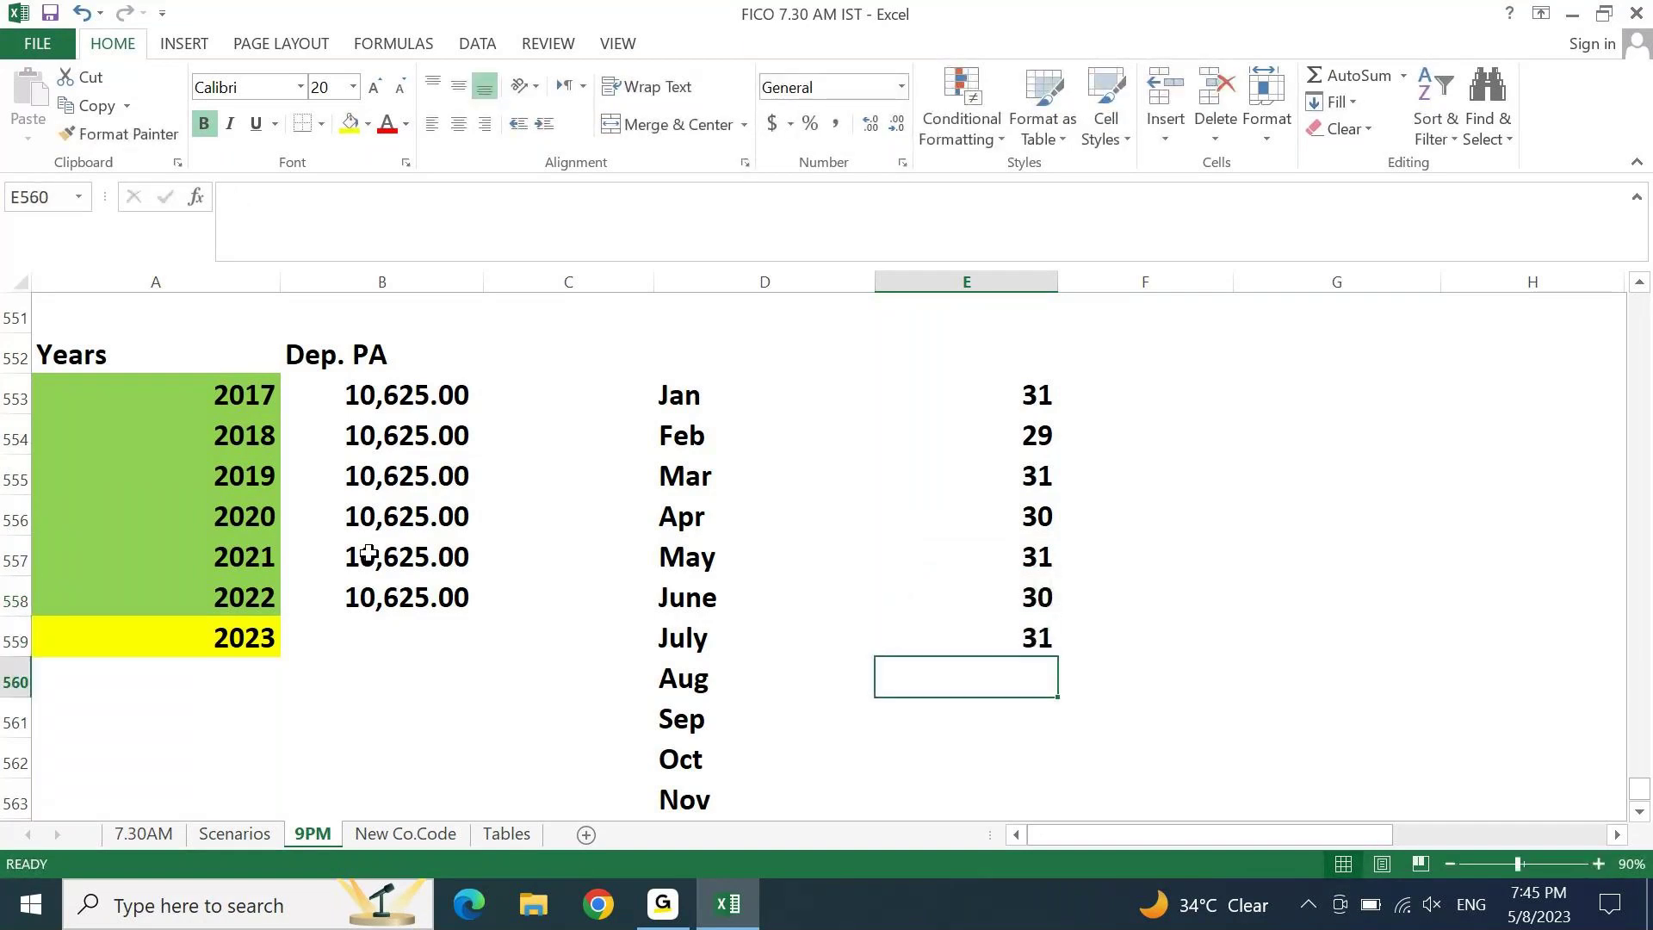
Step: Enter the days for Aug through Dec in E560:E564 as 31, 30, 31, 30 and 31
type("31")
key("Return")
type("30")
key("Return")
type("31")
key("Return")
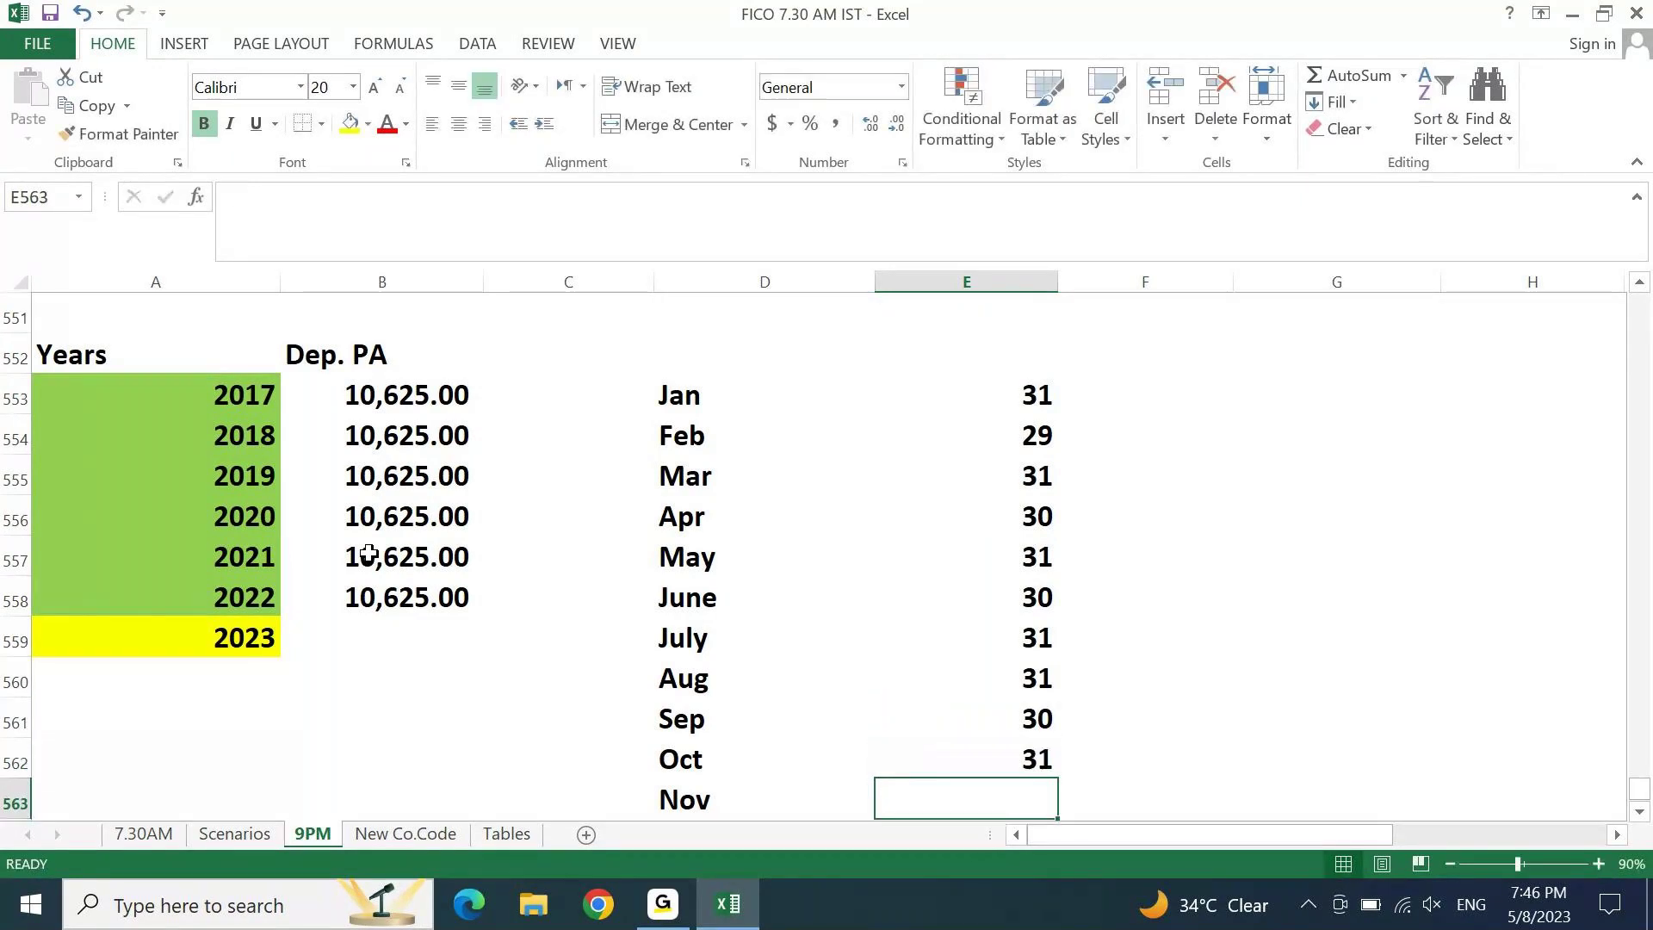
type("30")
key("Return")
type("3")
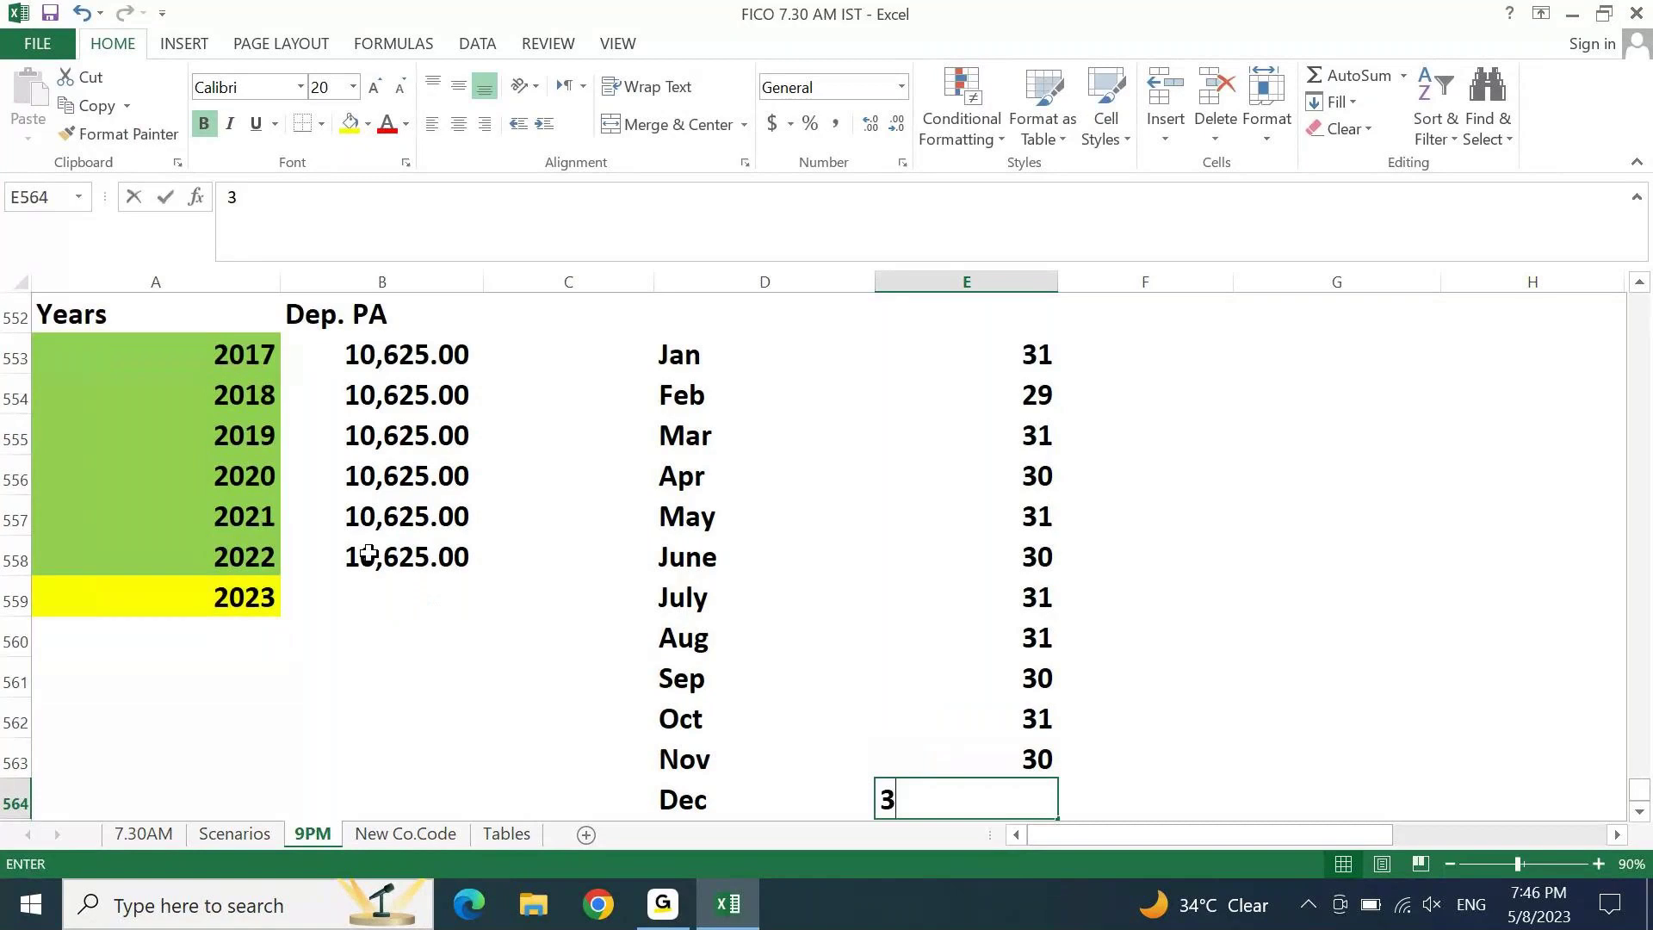
type("1")
Step: Total the days in E565 with =SUM(E553:E564) and fill the cell with light gold
key("Up")
key("ctrl+Up")
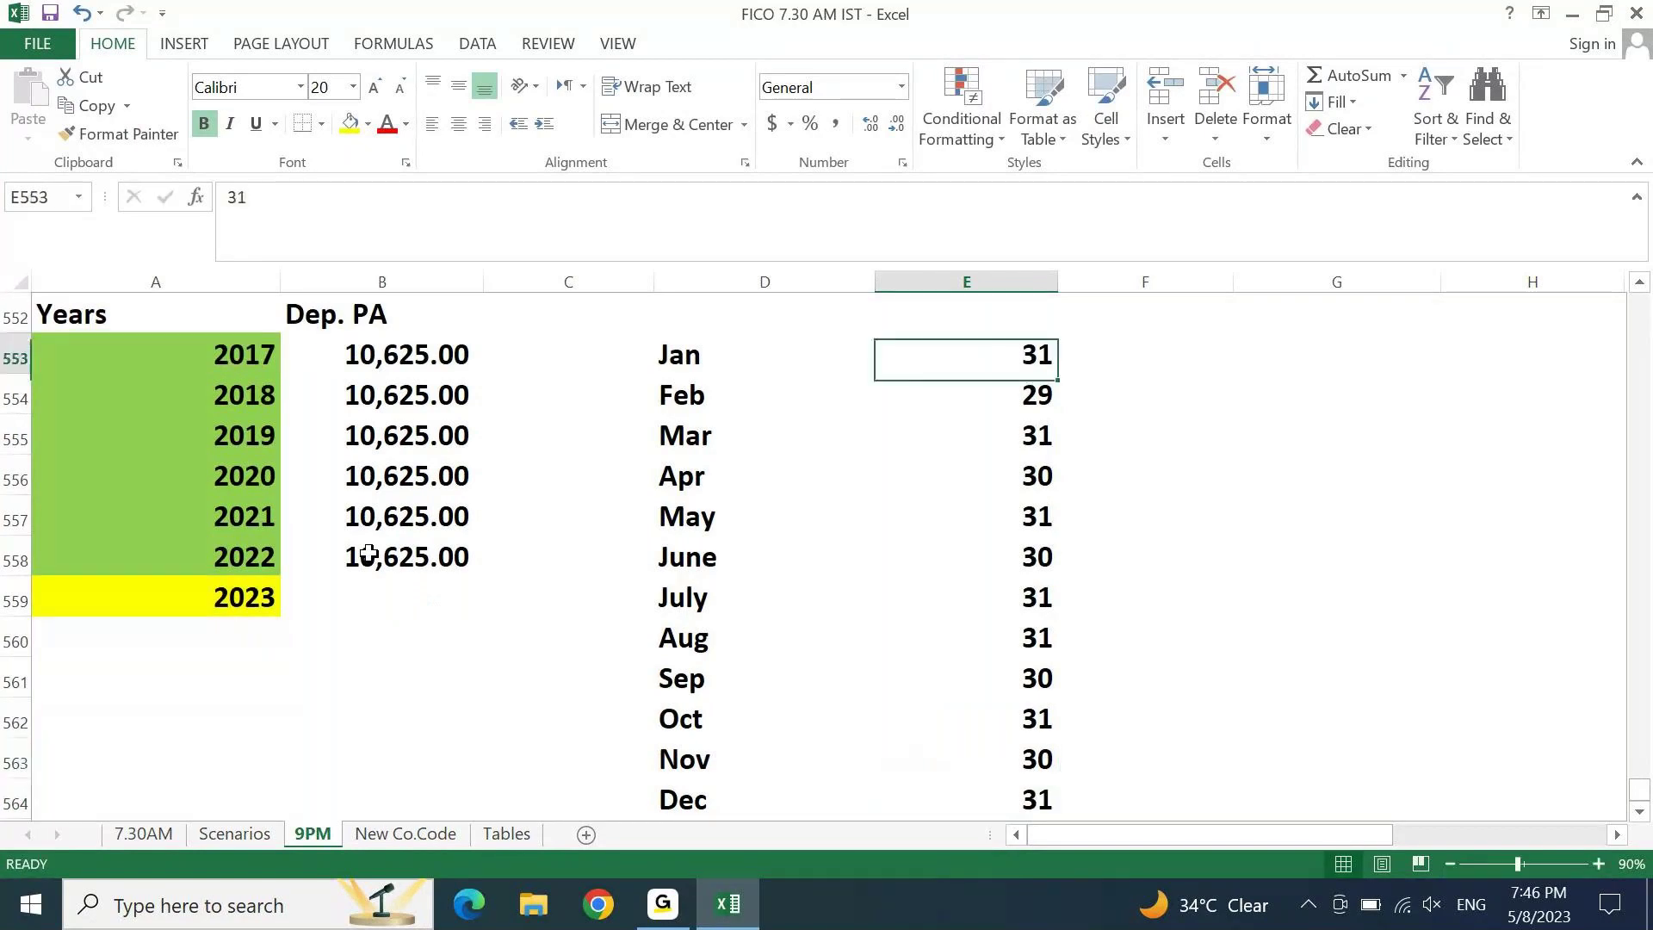
key("ctrl+Down")
key("Down")
key("alt+equal")
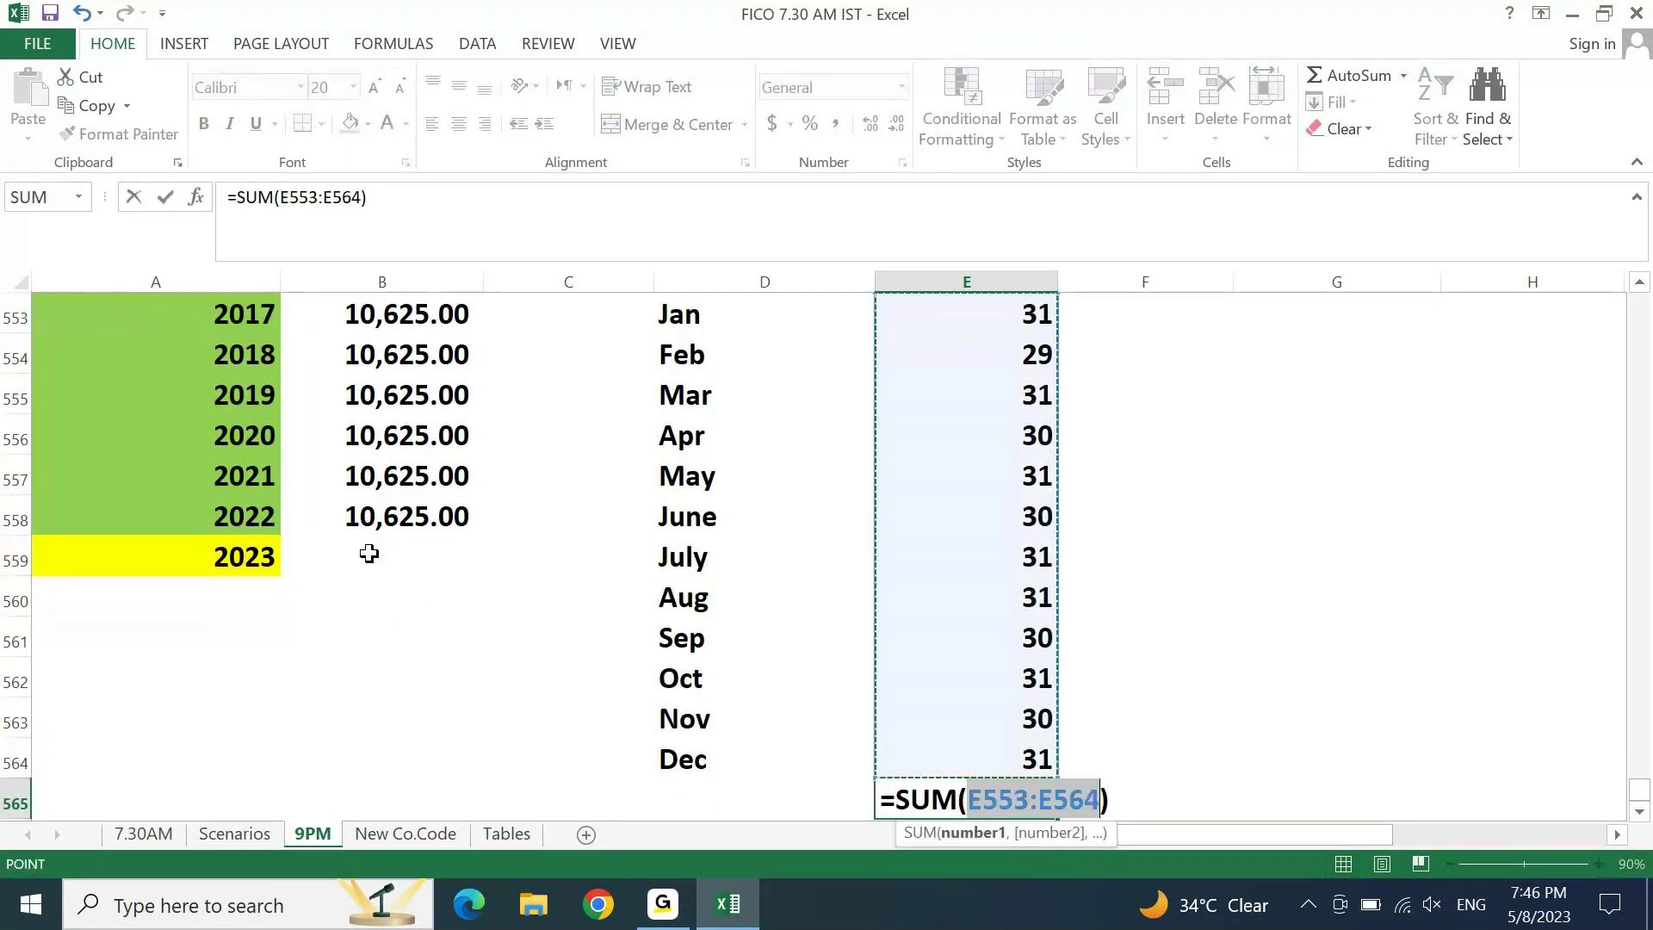
key("Return")
key("Up")
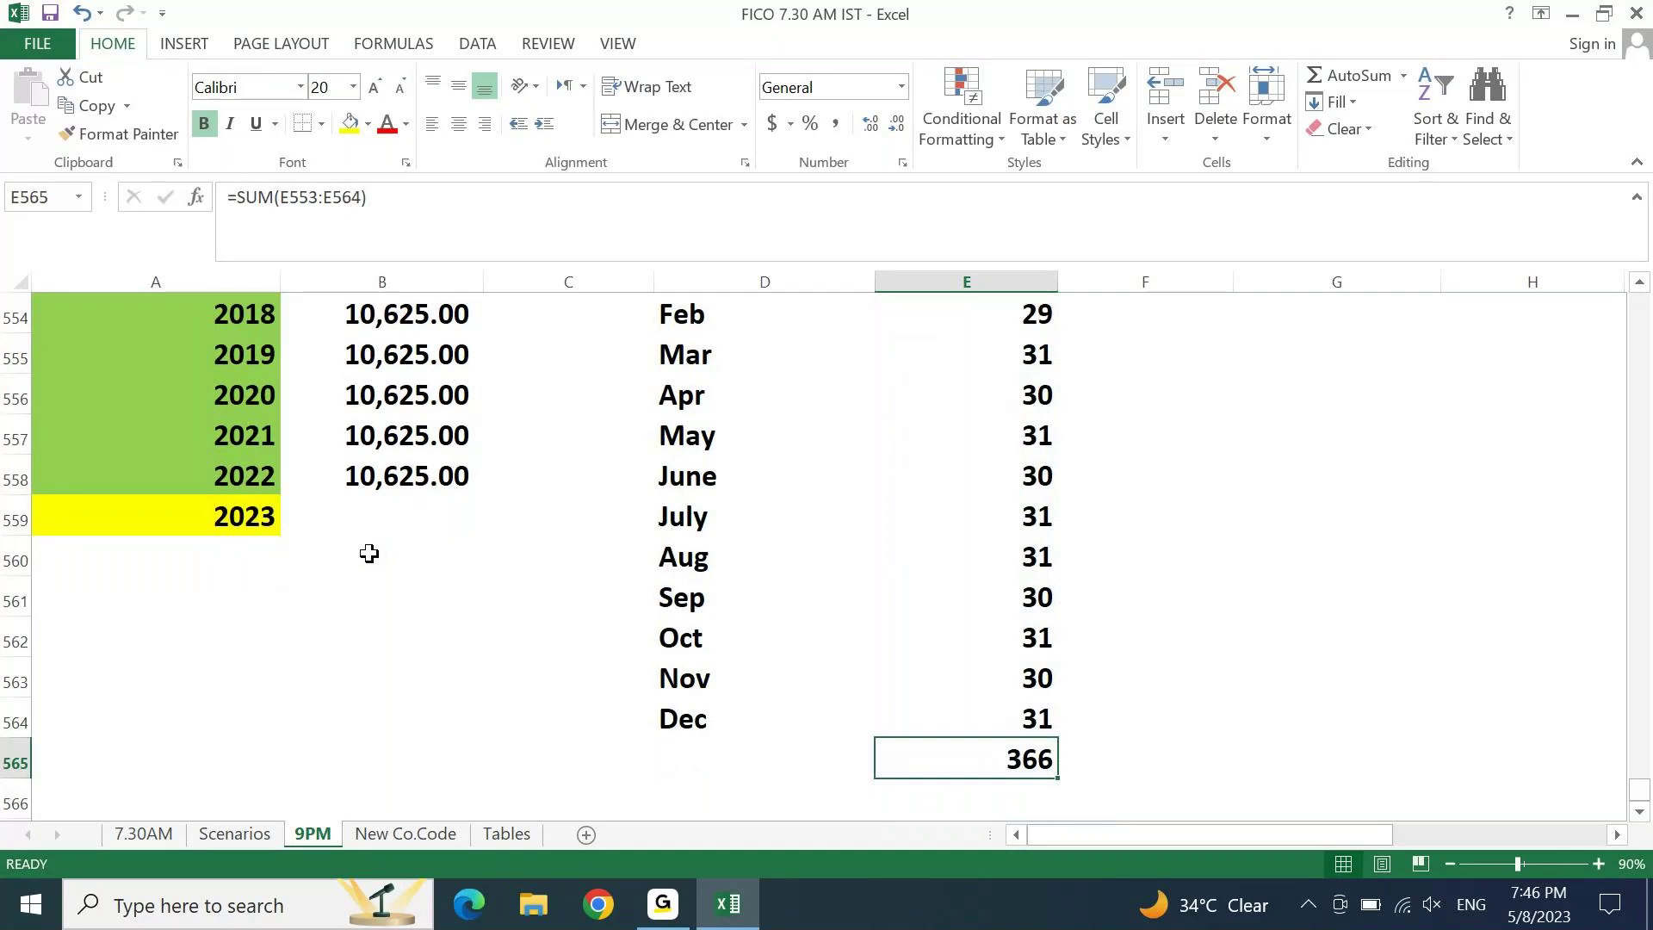
left_click(368, 125)
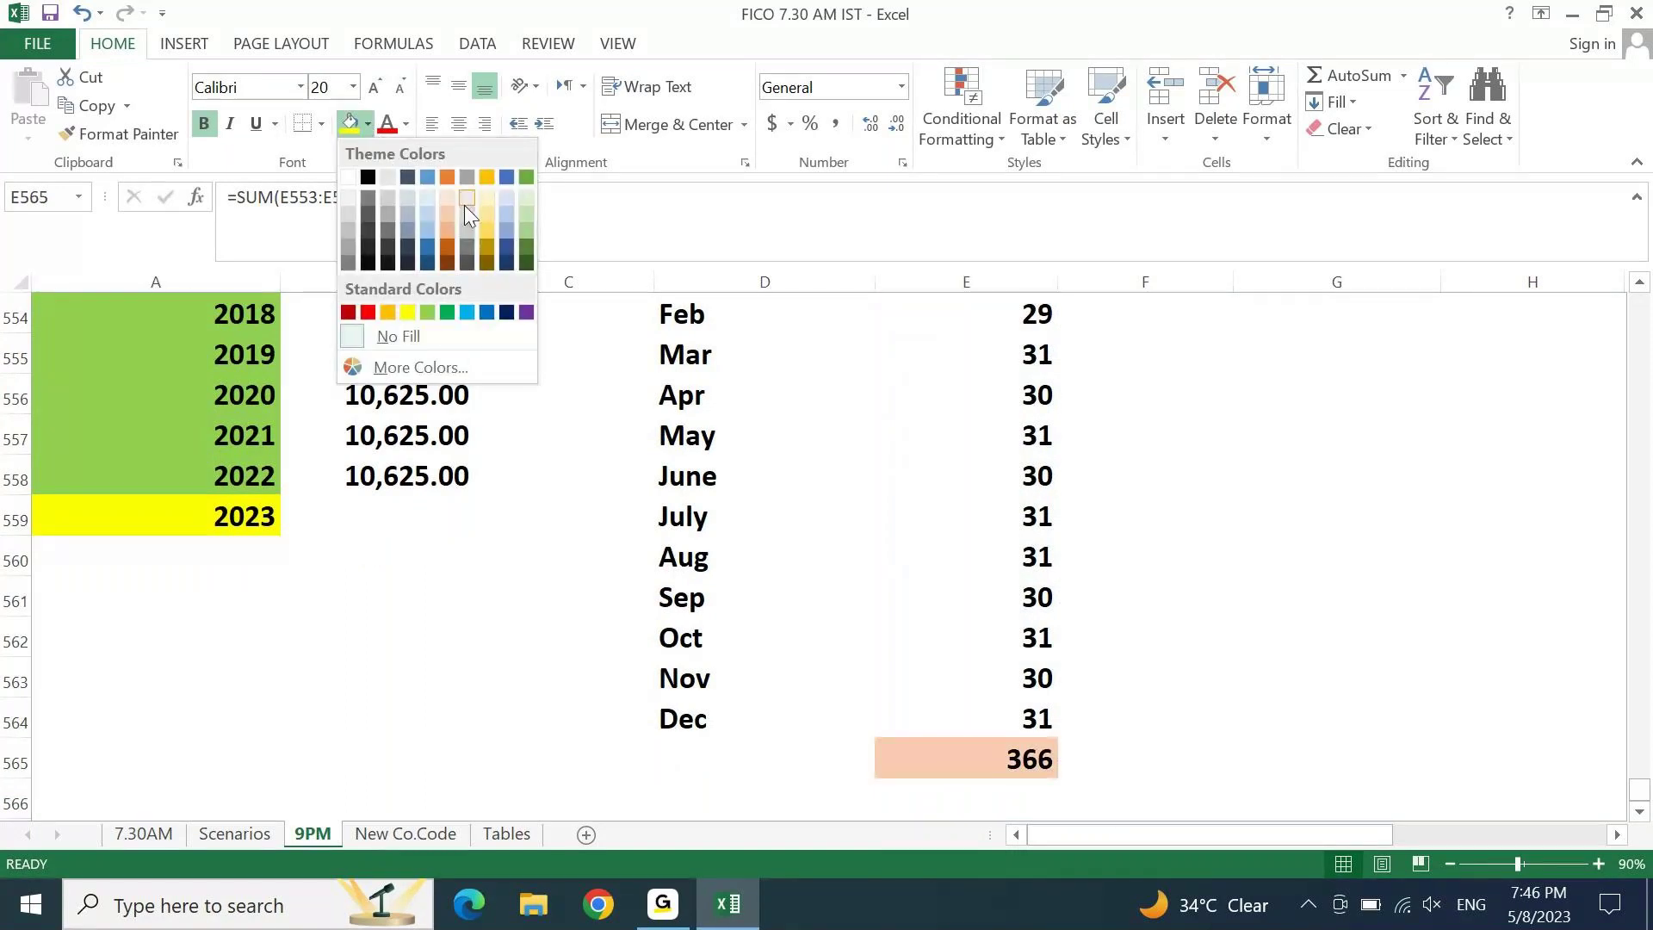
left_click(491, 202)
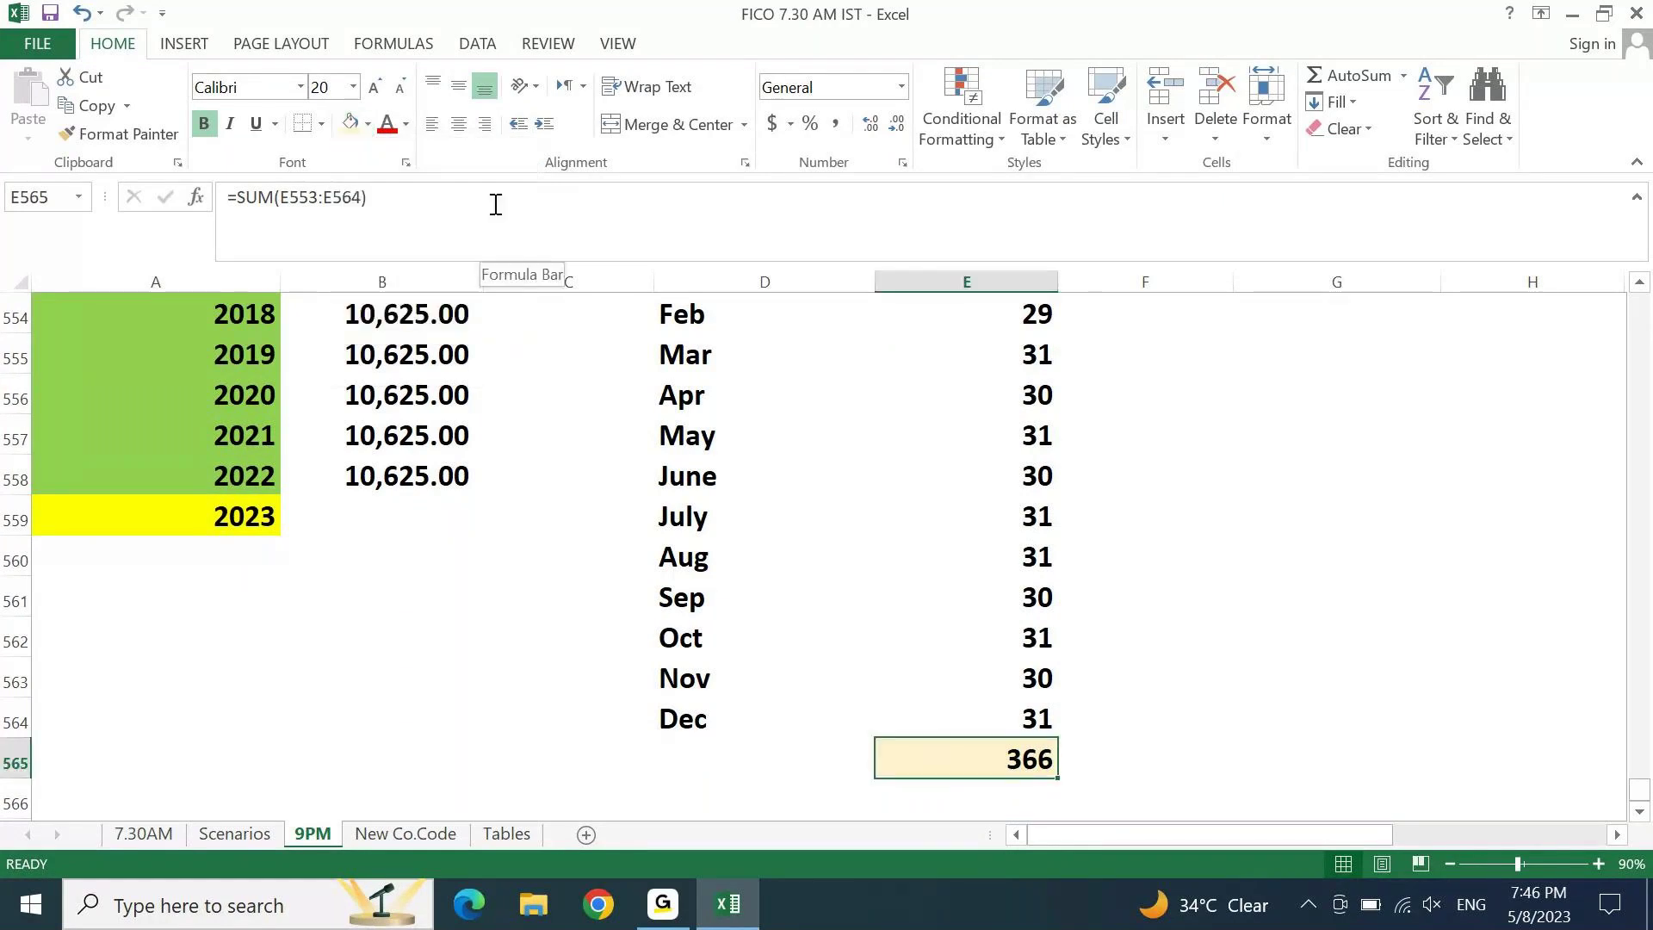
Step: Check the asset's purchase date in B549 above the yearly depreciation table
key("ctrl+Up")
key("Up")
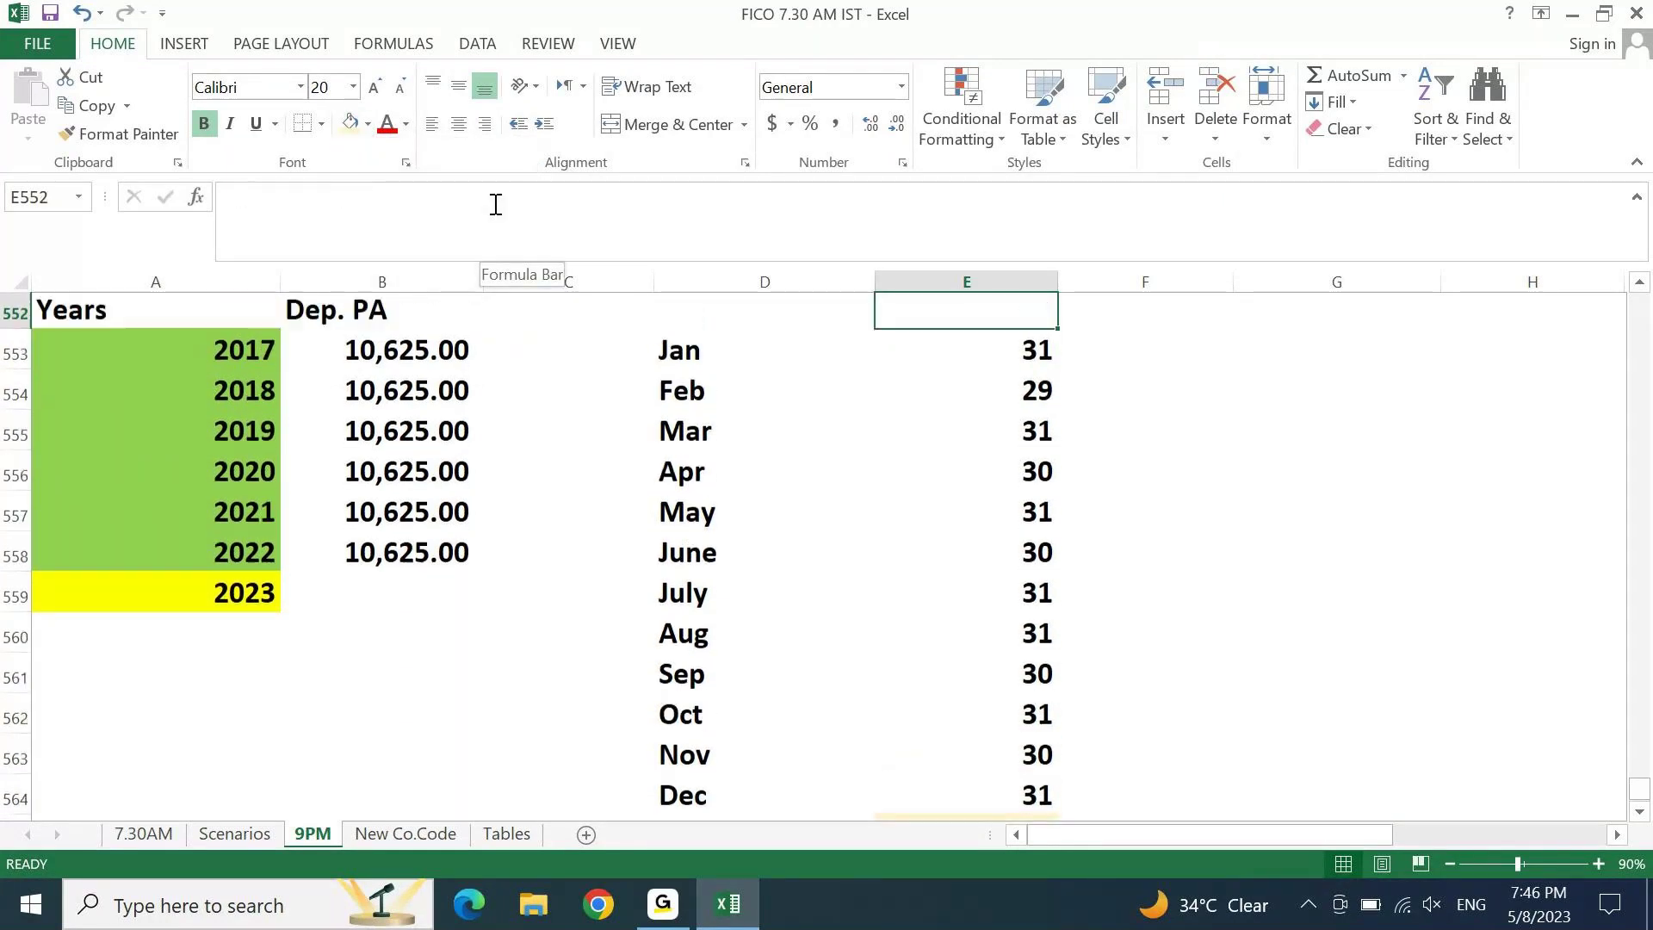
key("ctrl+Left")
key("Down")
key("Up")
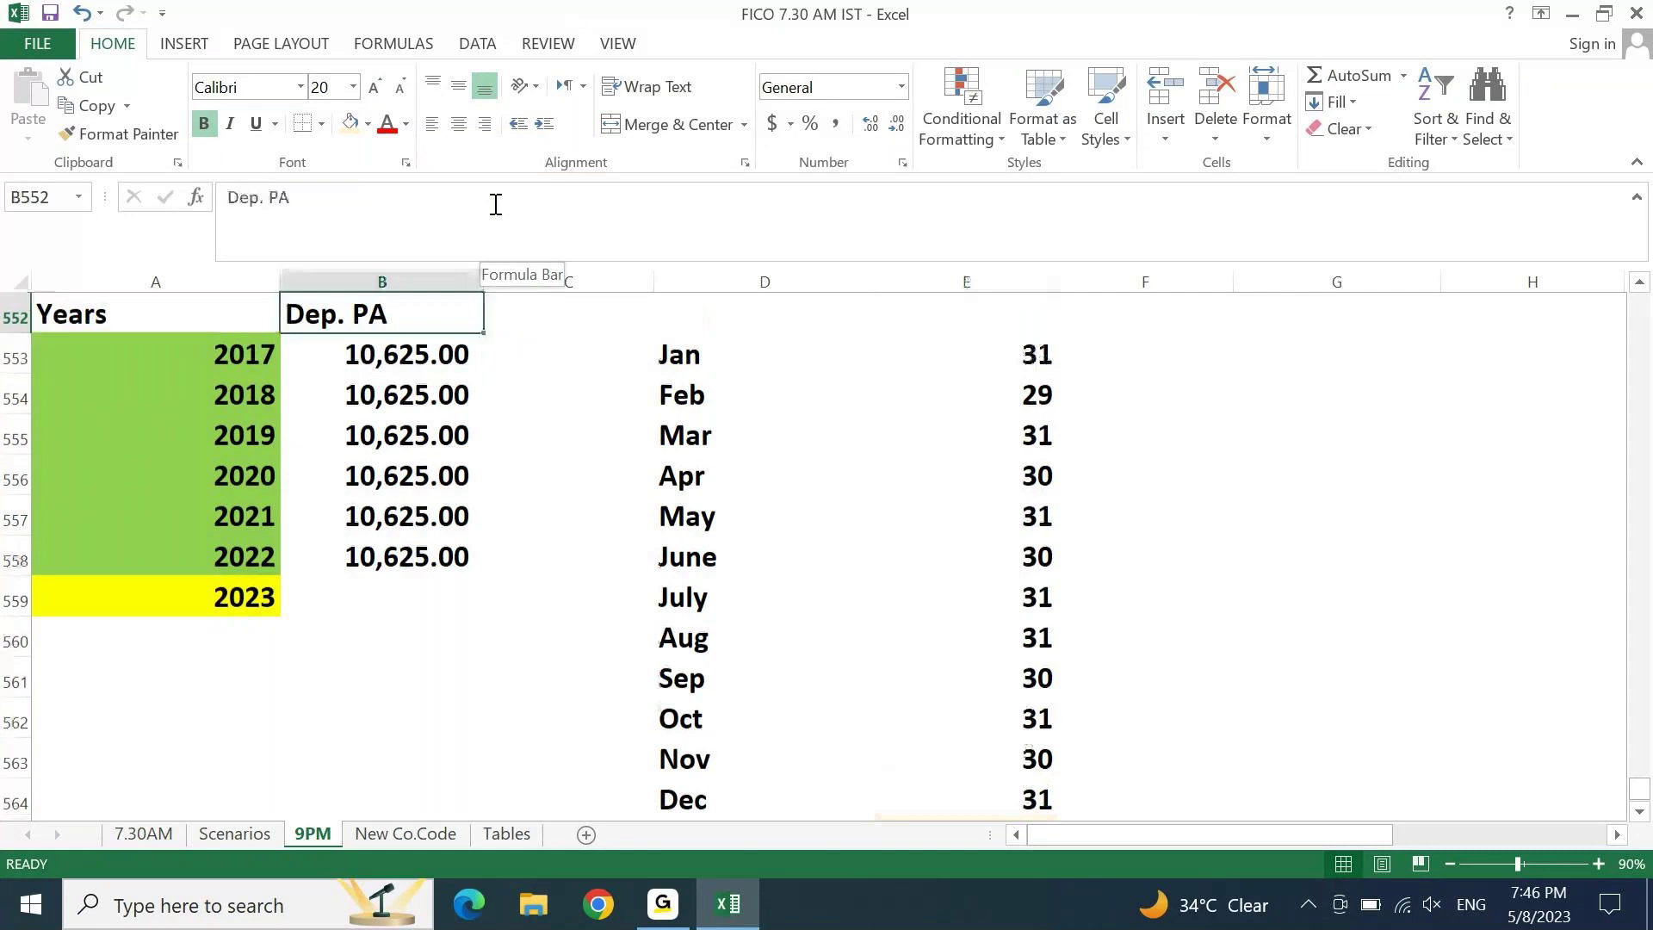
key("Up")
key("Down")
key("Down")
key("Up")
key("Up")
key("Up")
key("Up")
key("Up")
key("Up")
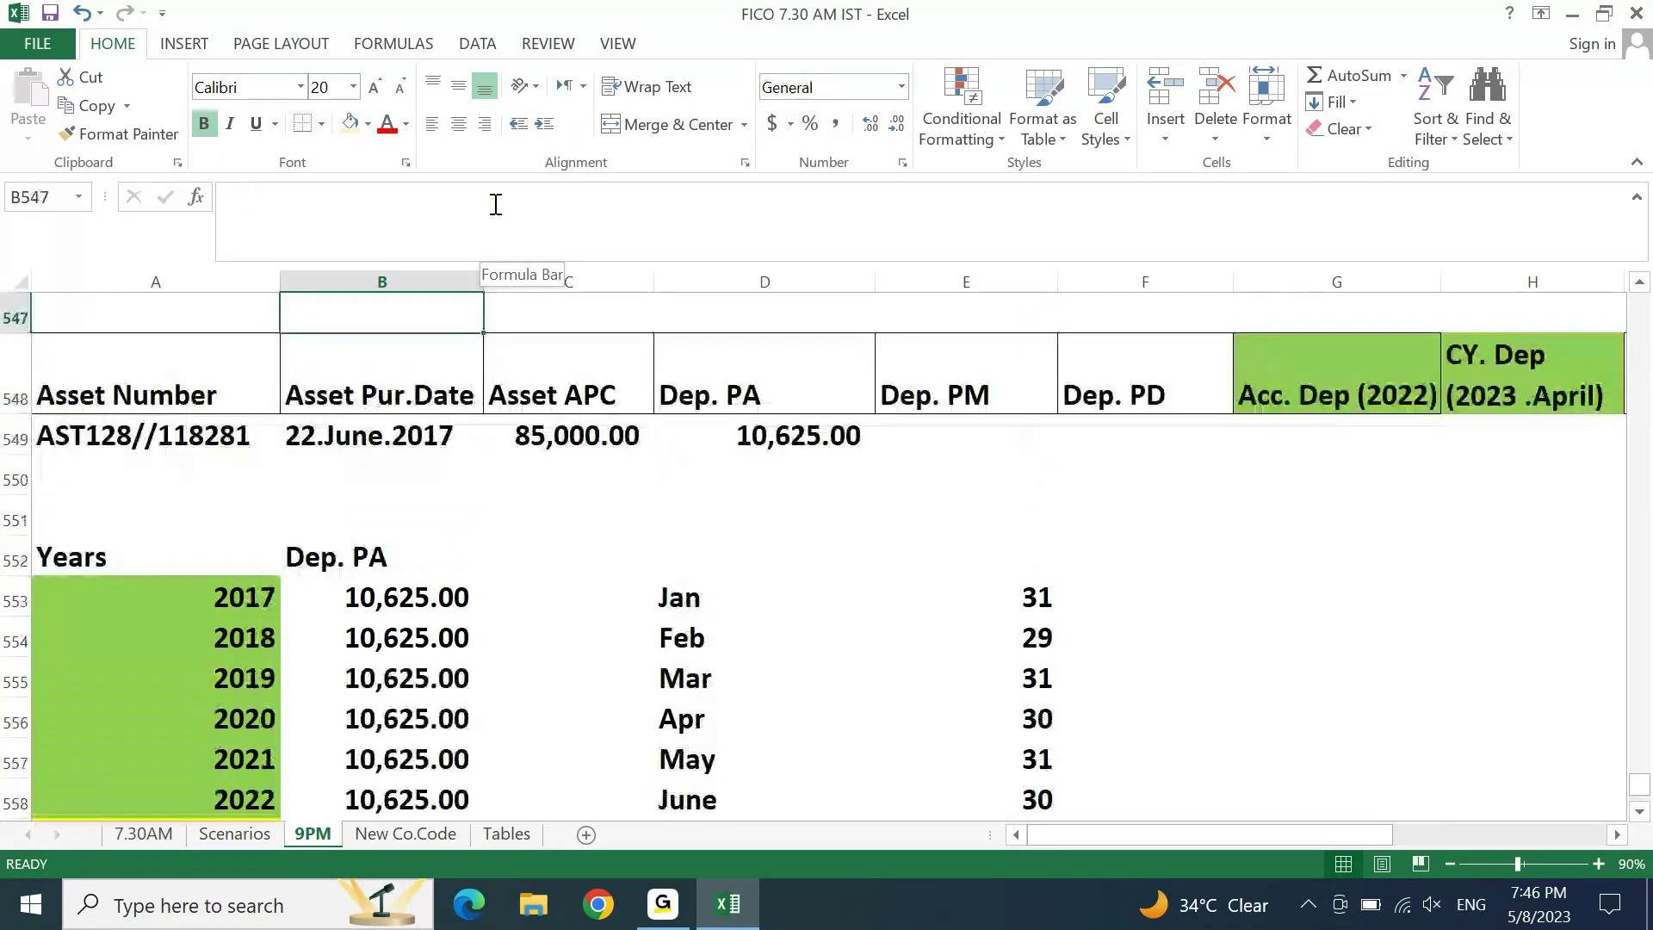
left_click(326, 445)
Step: Enter 9 in F558 as the June days the asset was in use
left_click(706, 792)
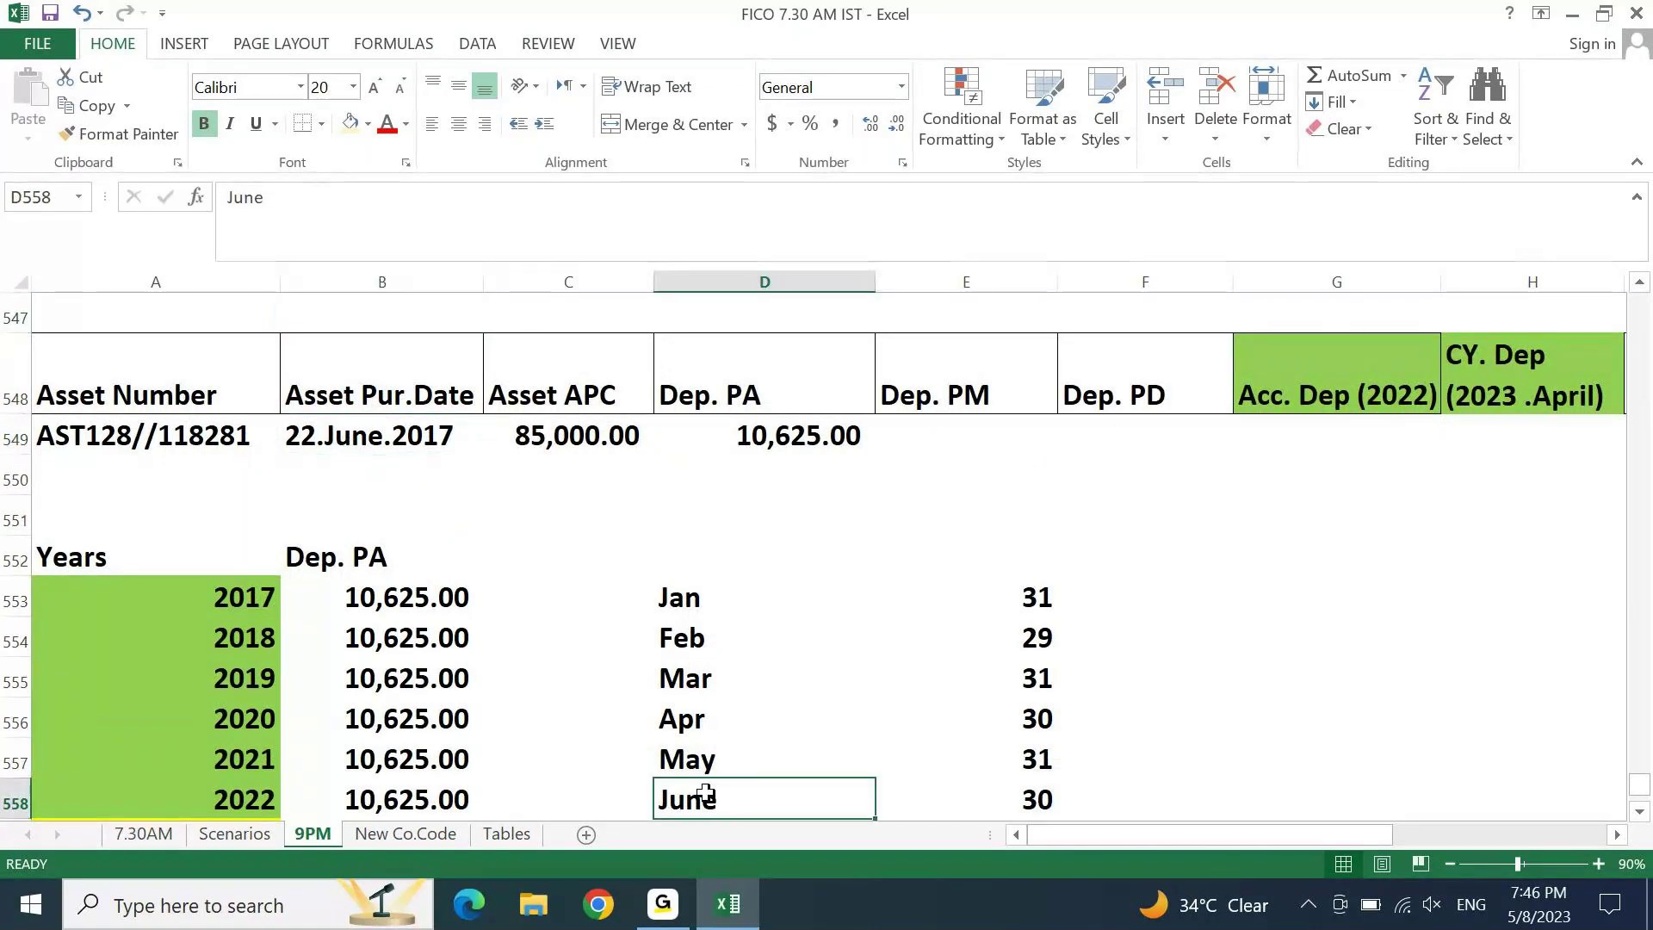
key("Right")
key("Right")
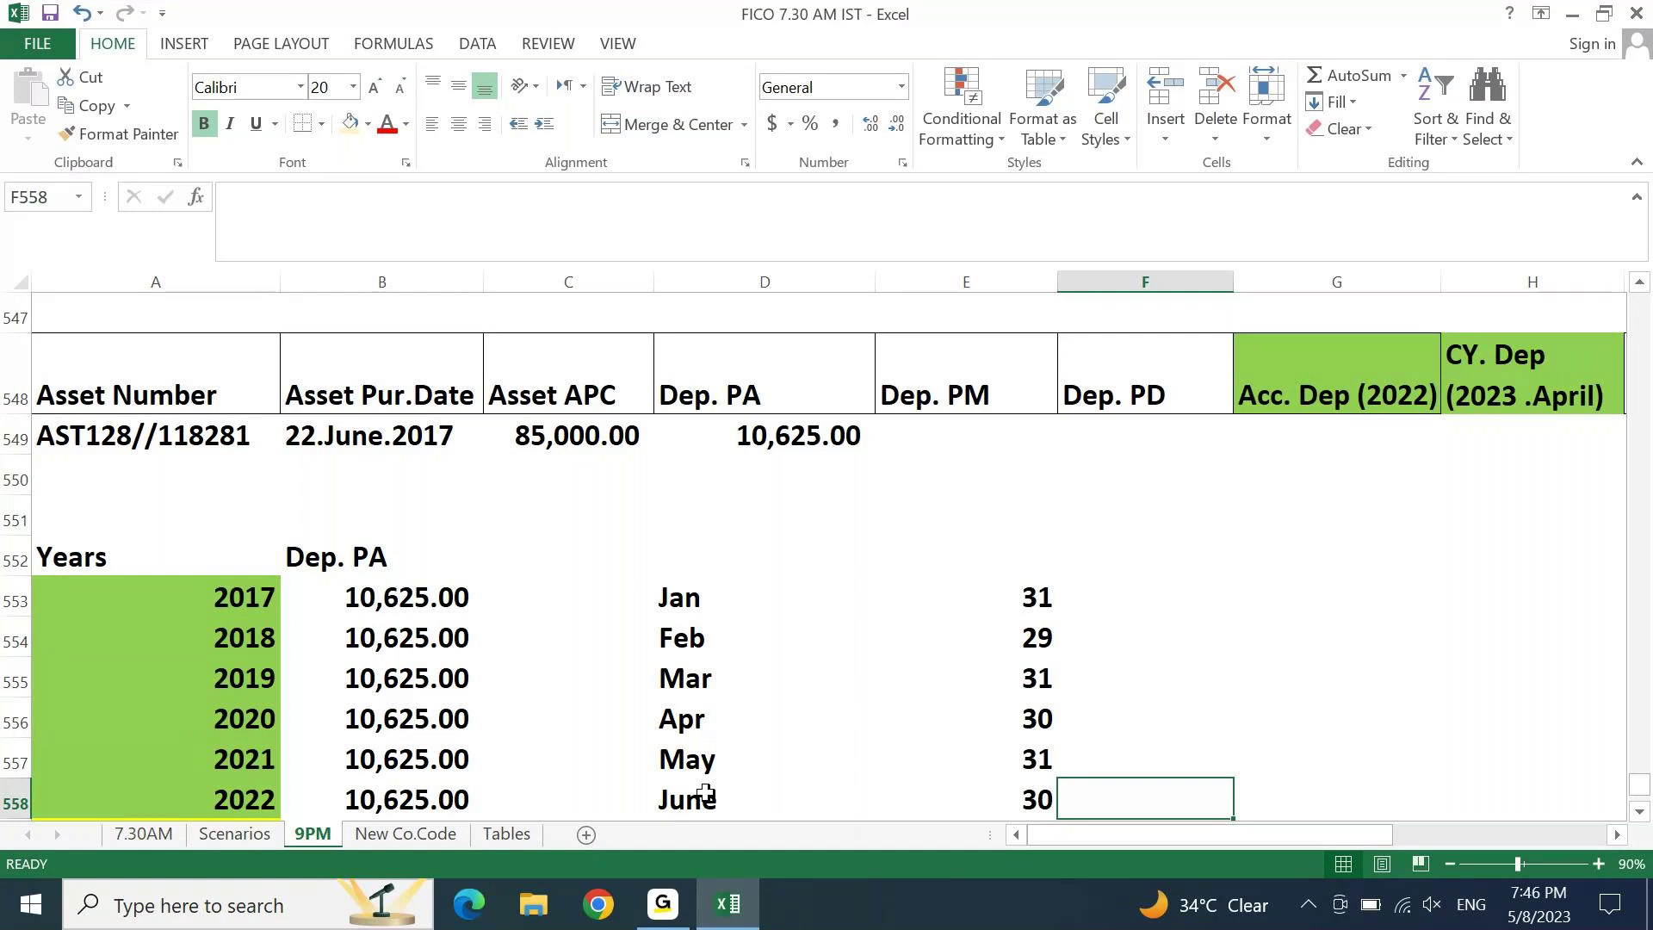
type("9")
key("Tab")
Step: Copy the July to Dec day counts from E559:E564 into F559:F564
key("Left")
key("Left")
key("Down")
key("Down")
key("Down")
key("Down")
key("Down")
key("Down")
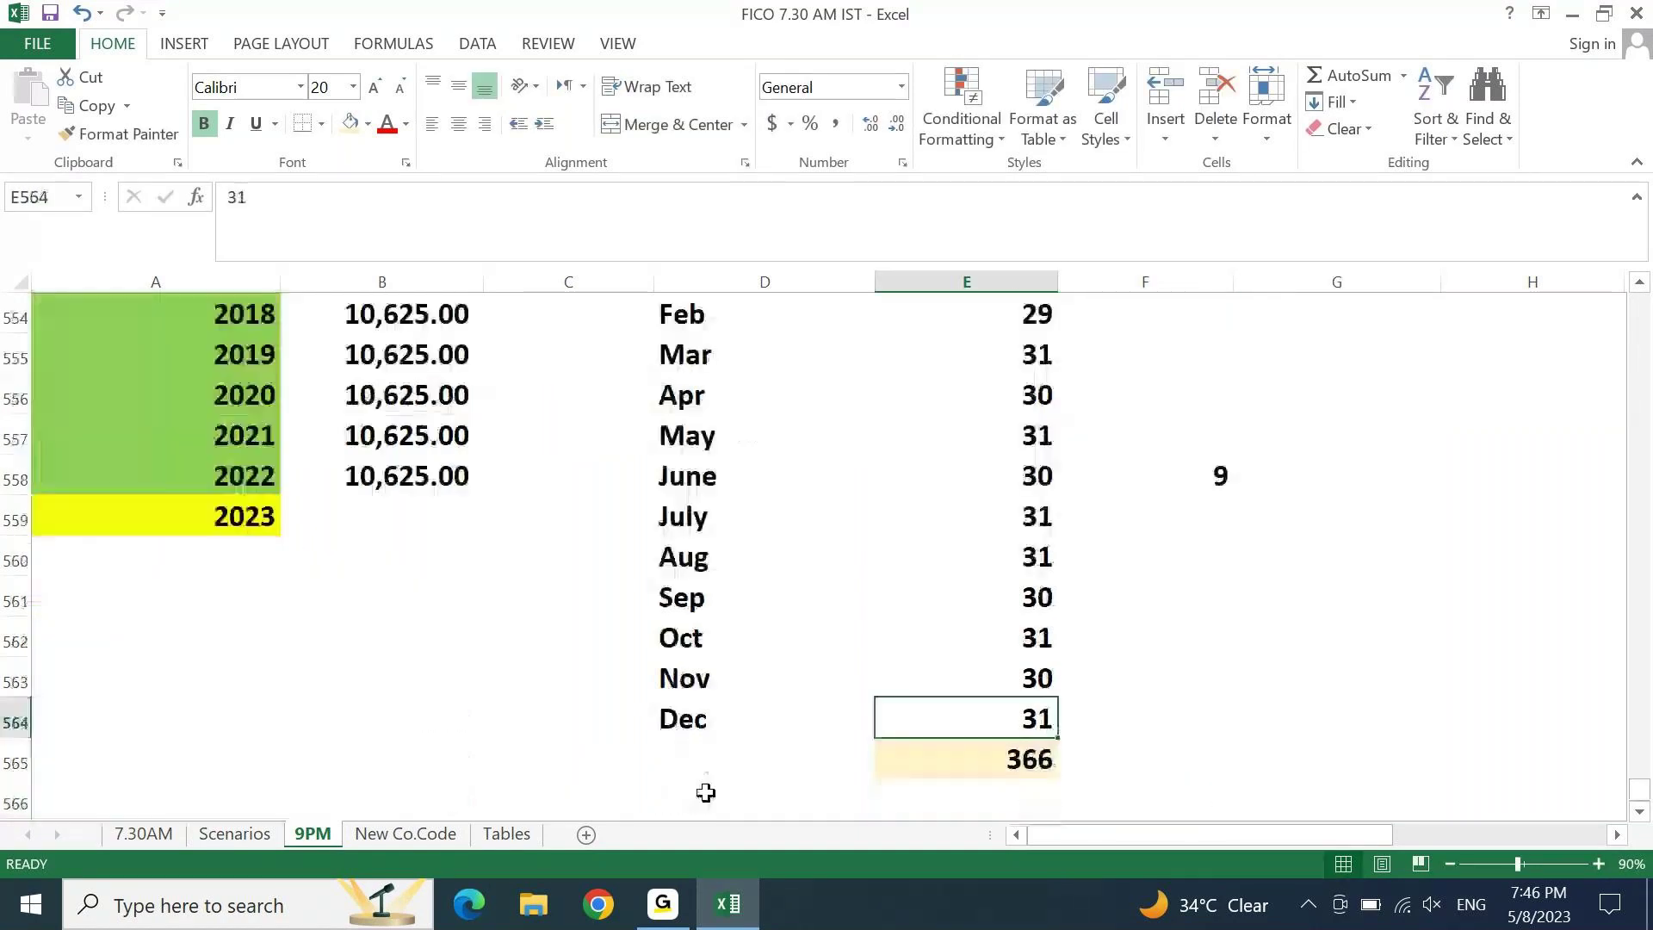
key("Right")
key("shift+Up")
key("shift+Up")
key("shift+Up")
key("shift+Up")
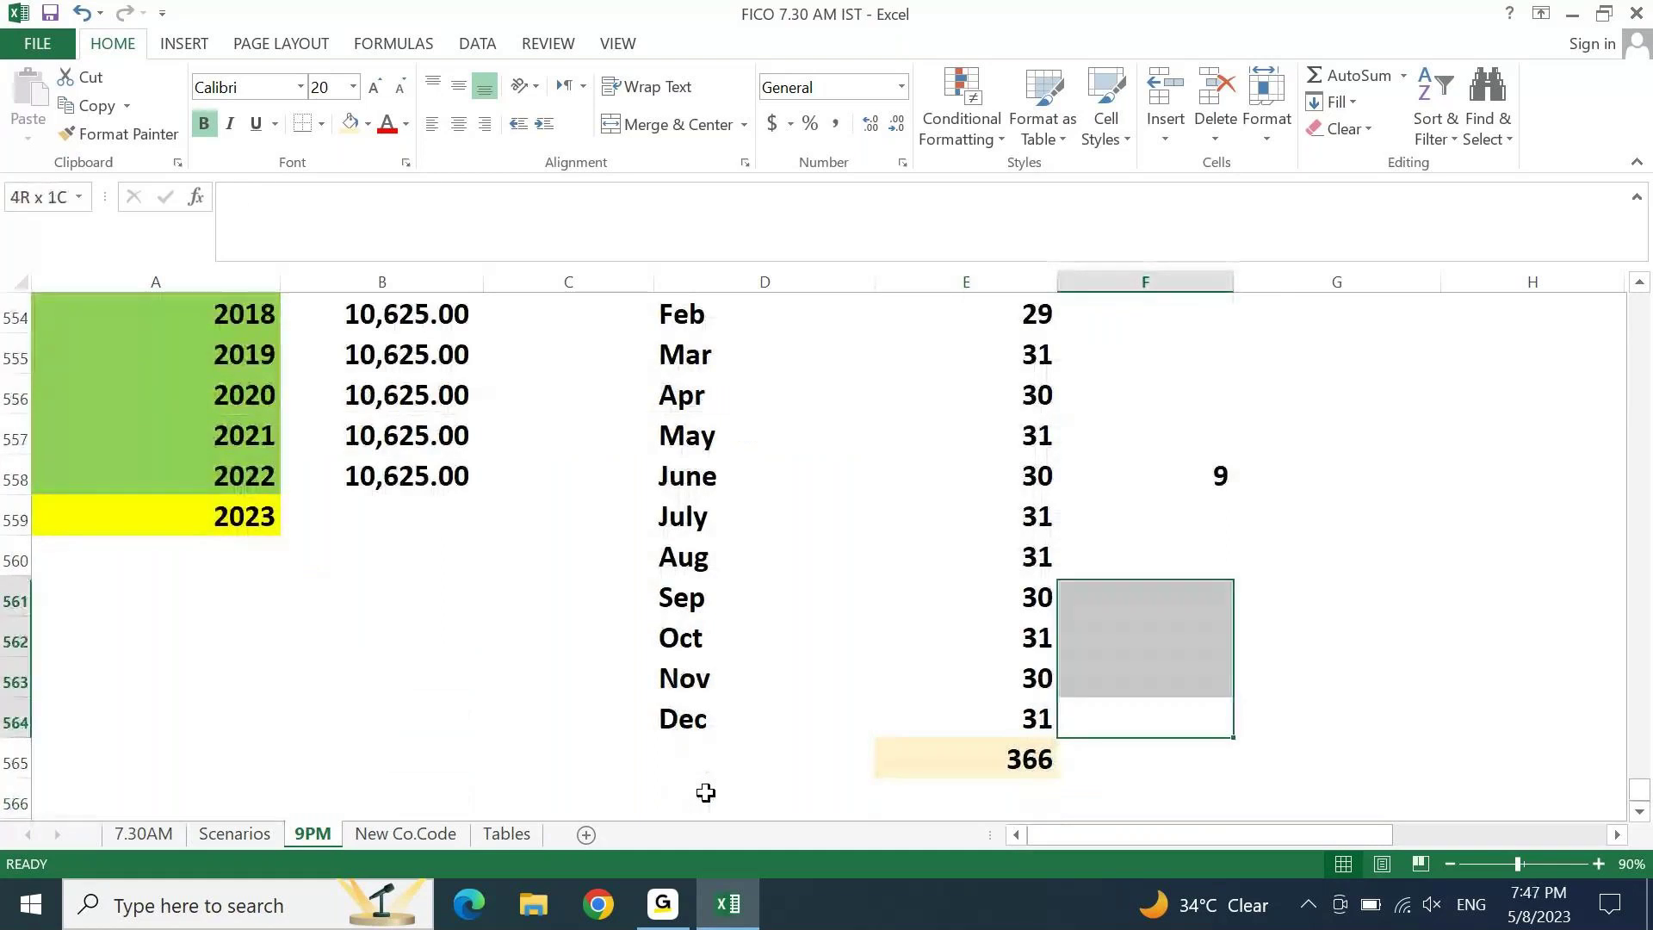
key("shift+Up")
key("ctrl+v")
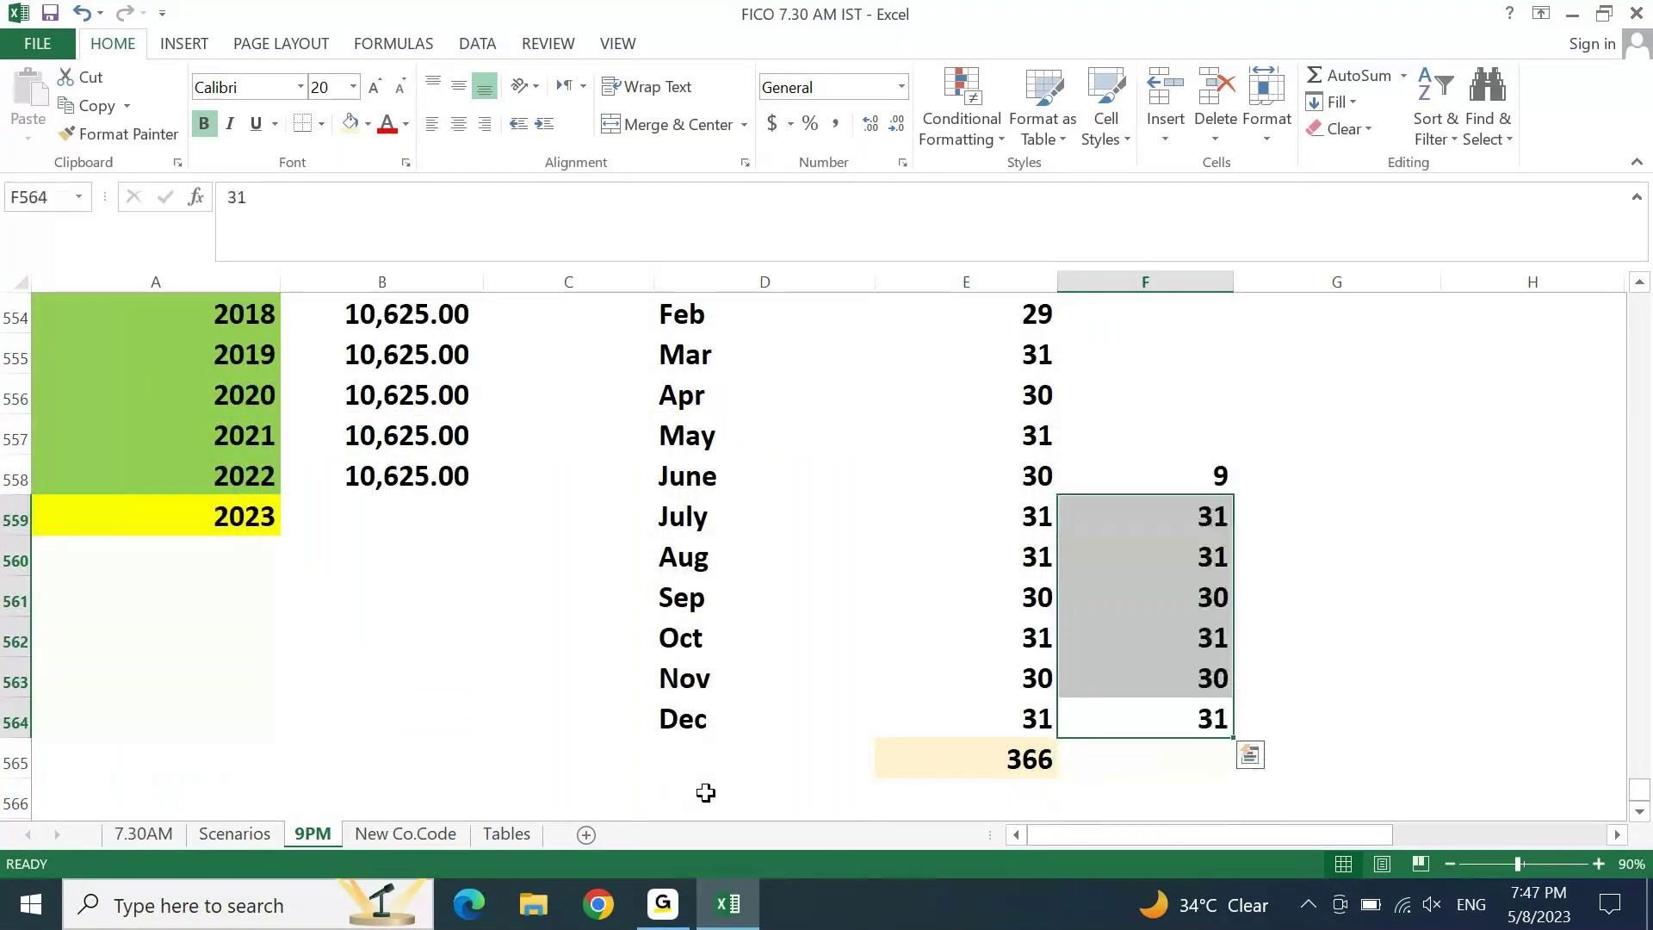
key("Escape")
Step: Total the days in use in F565 with =SUM(F558:F564)
key("Up")
key("Down")
key("Down")
key("alt+equal")
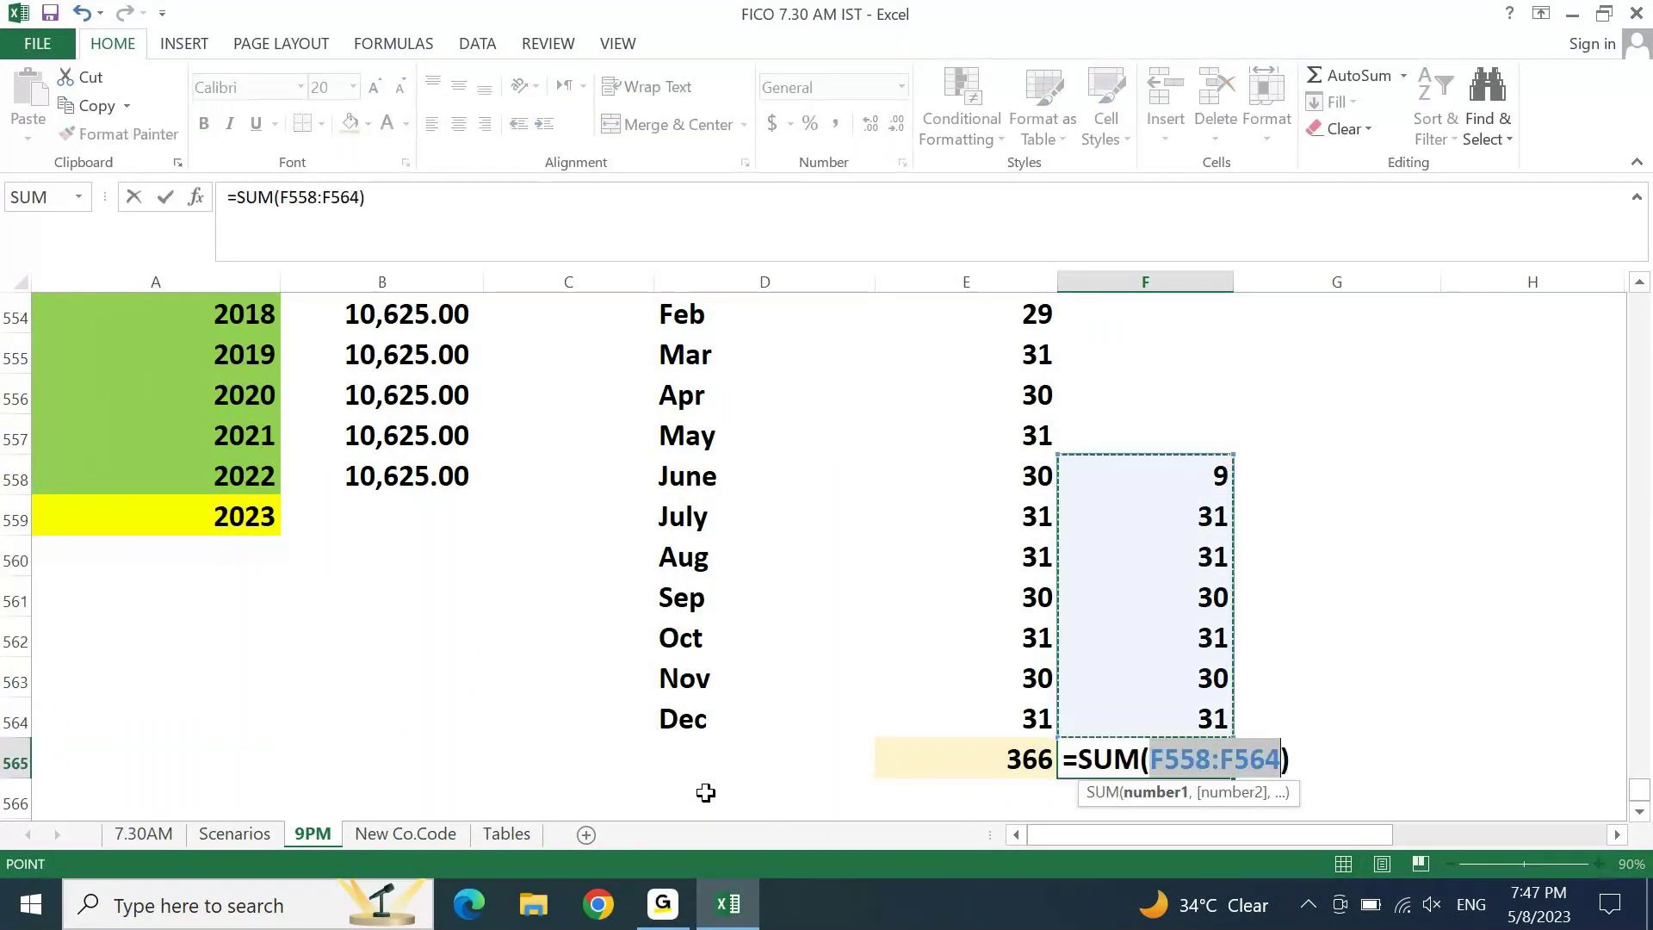
key("Return")
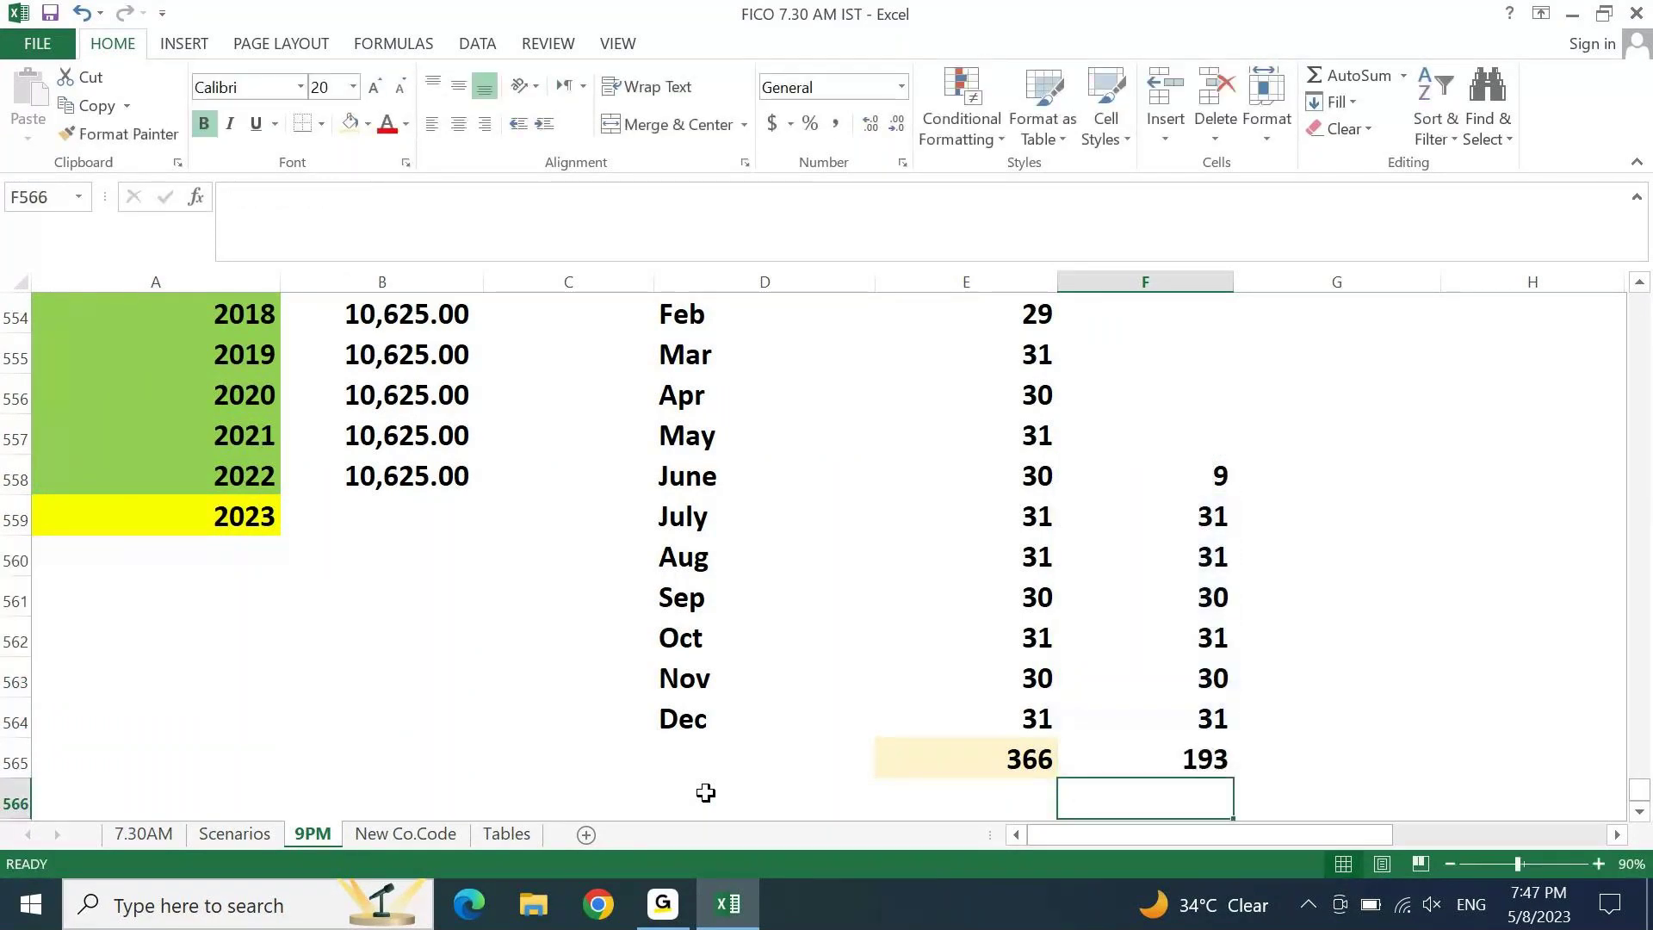
key("Up")
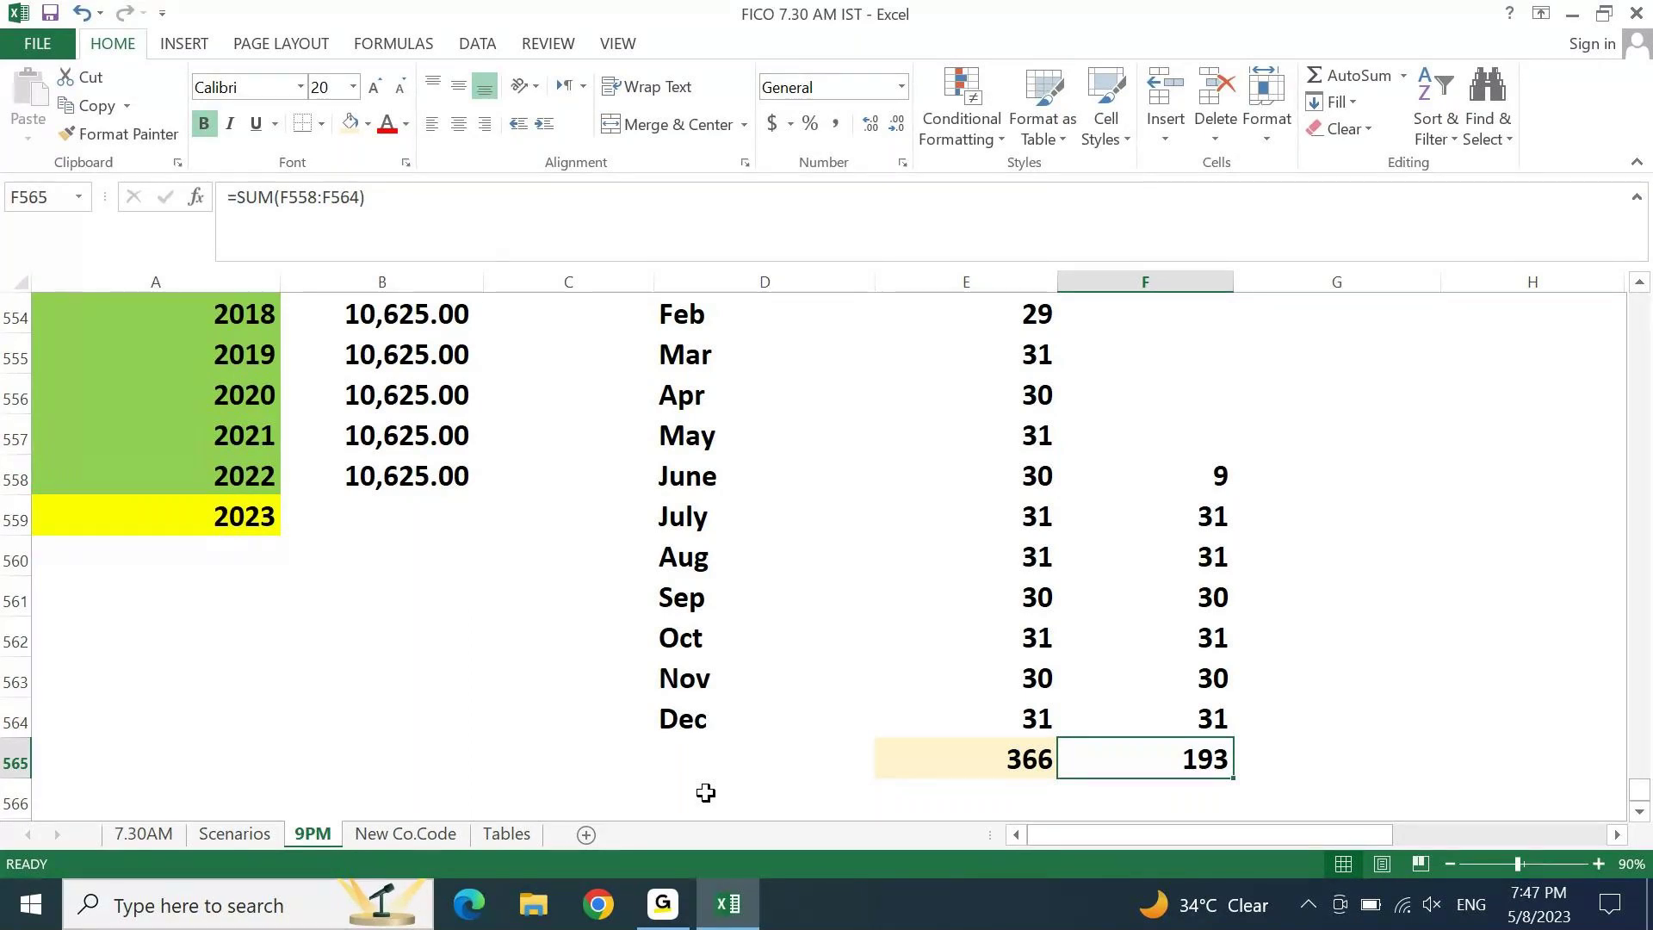
Step: Review the monthly day counts in columns E and F down to their totals in row 565
key("Up")
key("Up")
key("Up")
key("Up")
key("Up")
key("Up")
key("Up")
key("Up")
key("Up")
key("Up")
key("Up")
key("Up")
key("Up")
key("Up")
key("Left")
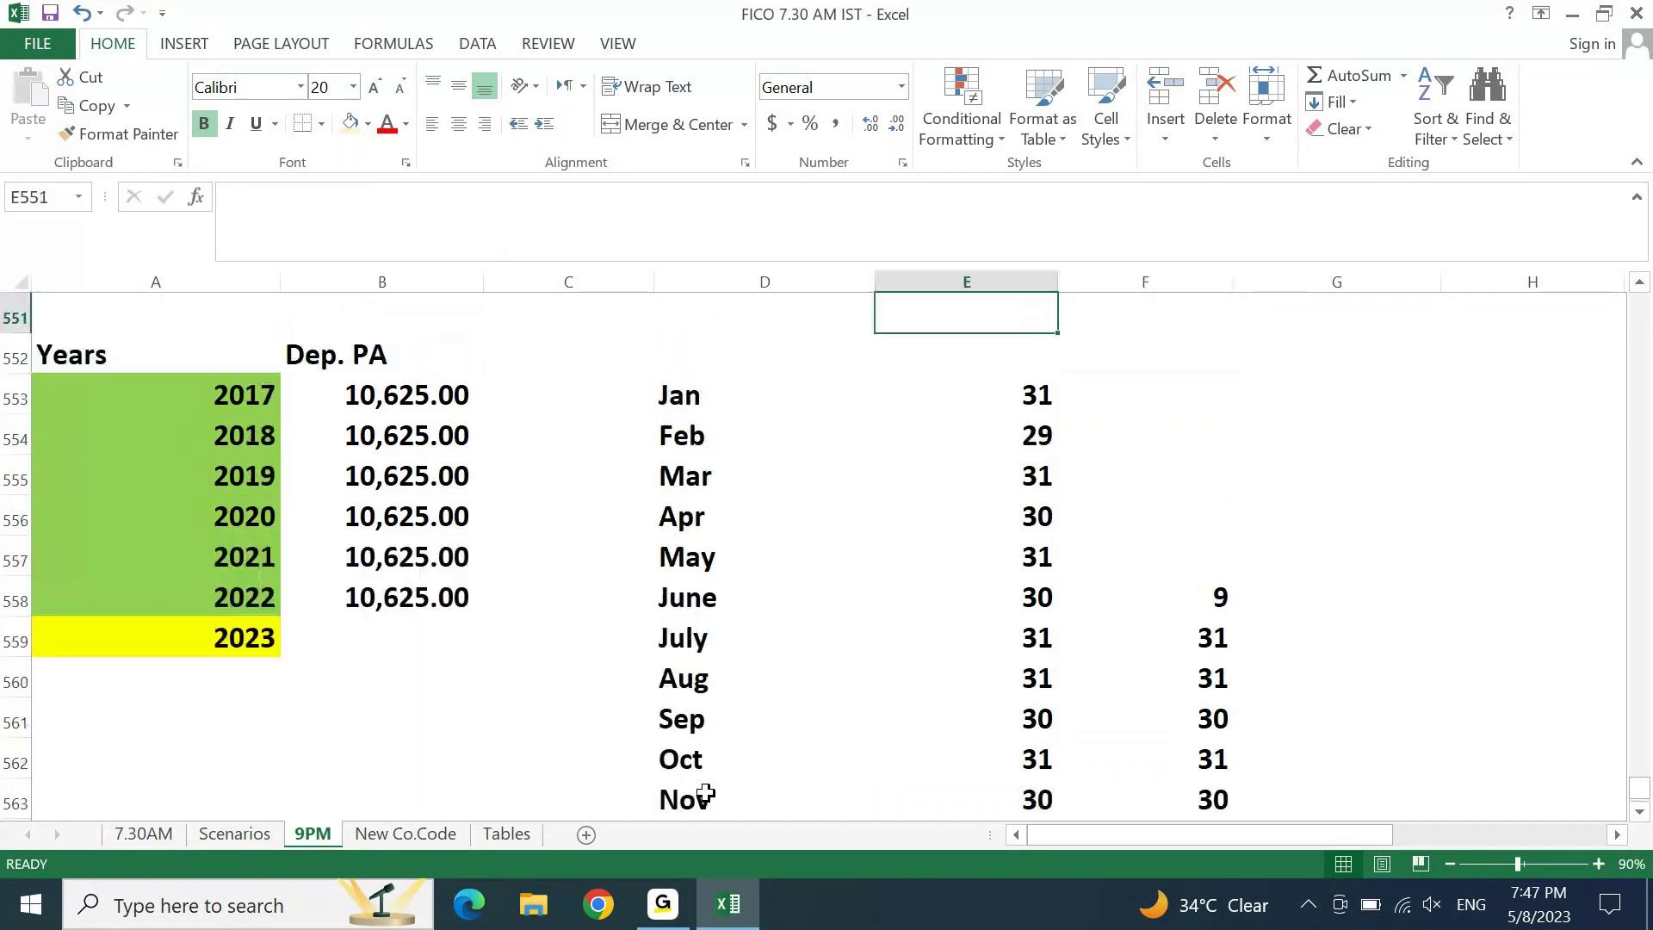
key("Down")
key("Down")
key("Down")
key("Down")
key("Down")
key("Down")
key("Down")
key("Down")
key("Down")
key("Down")
key("Down")
key("Down")
key("Down")
key("Down")
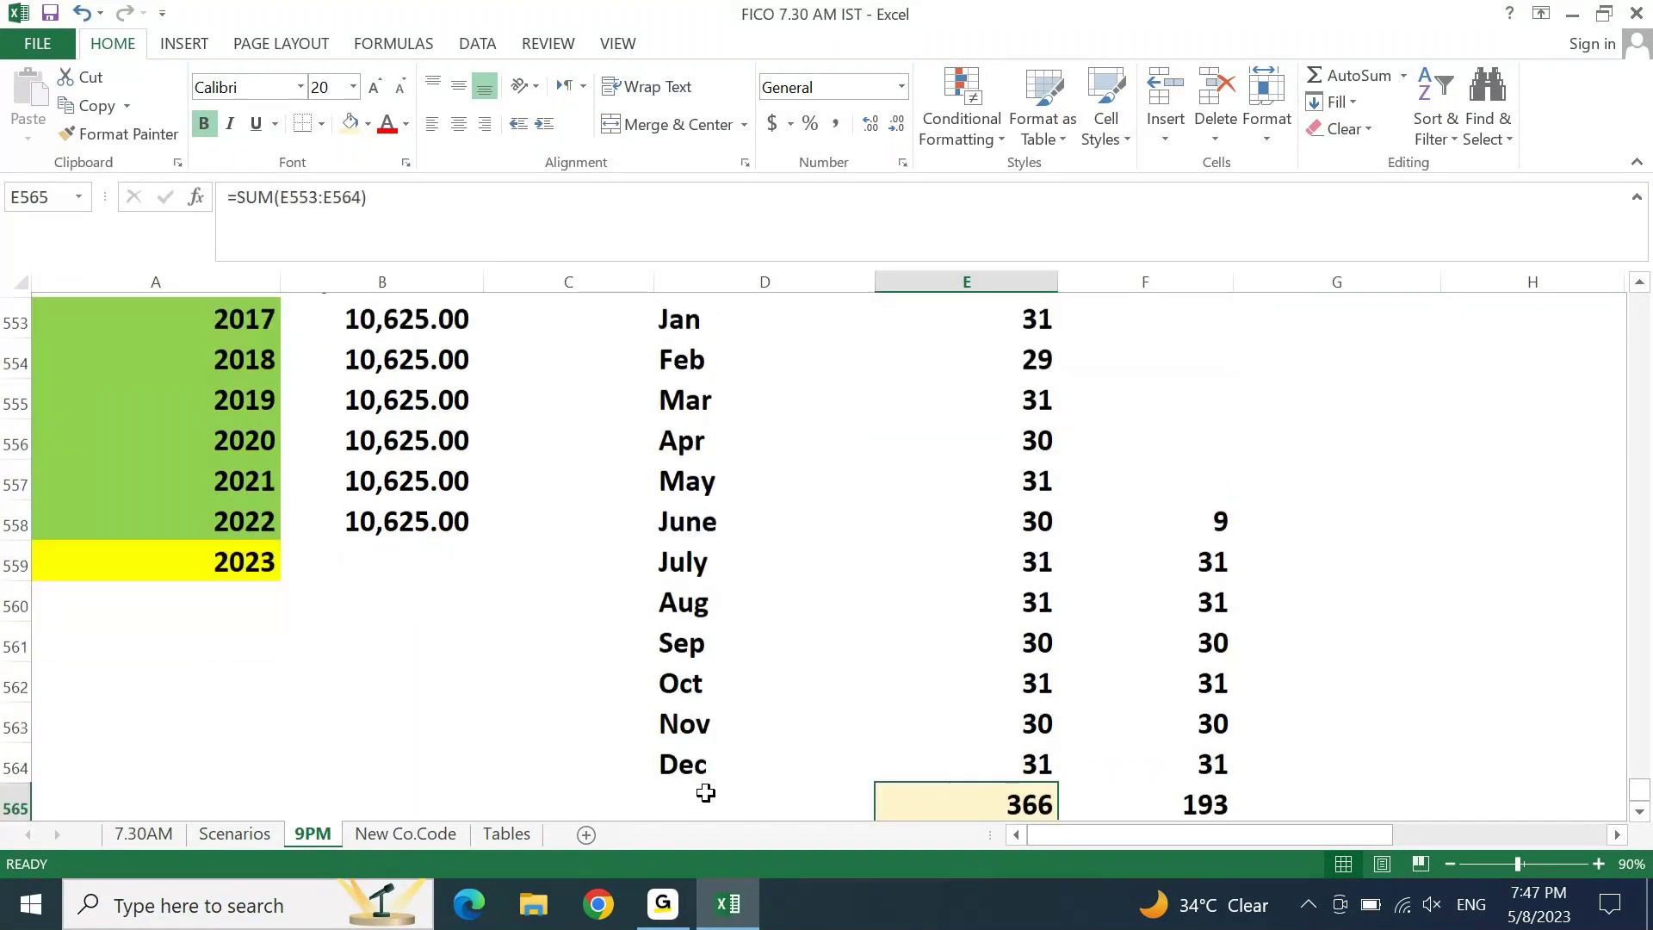
key("Right")
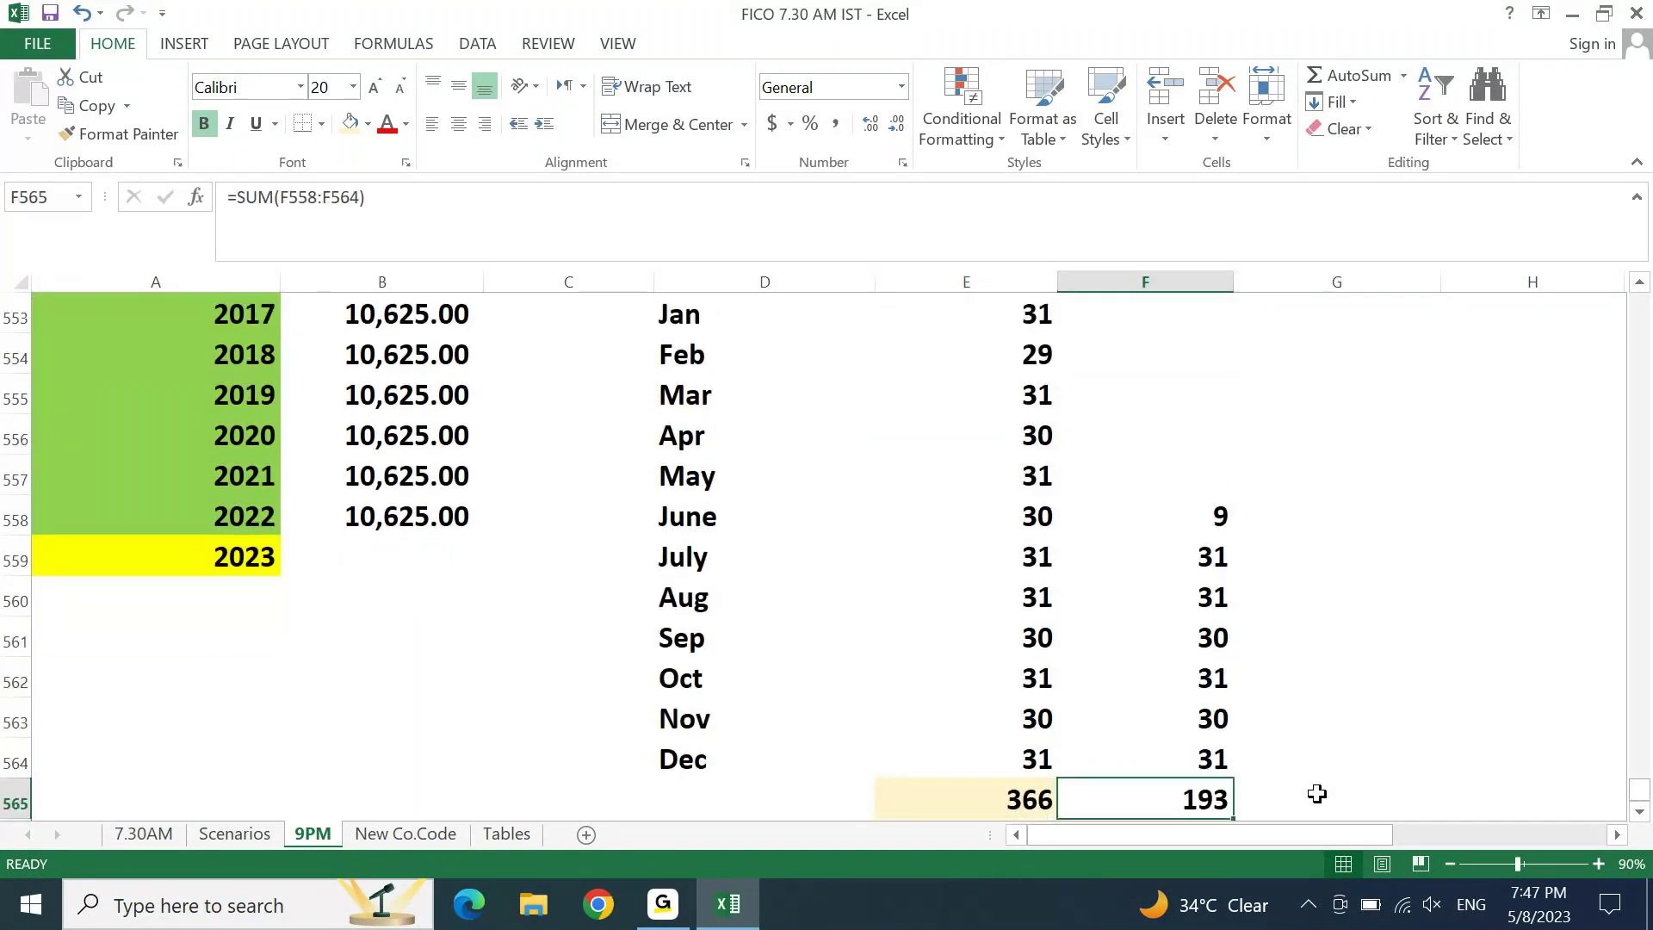
Step: Calculate the monthly depreciation under Dep. PM in E549 with =D549/12
left_click(1450, 863)
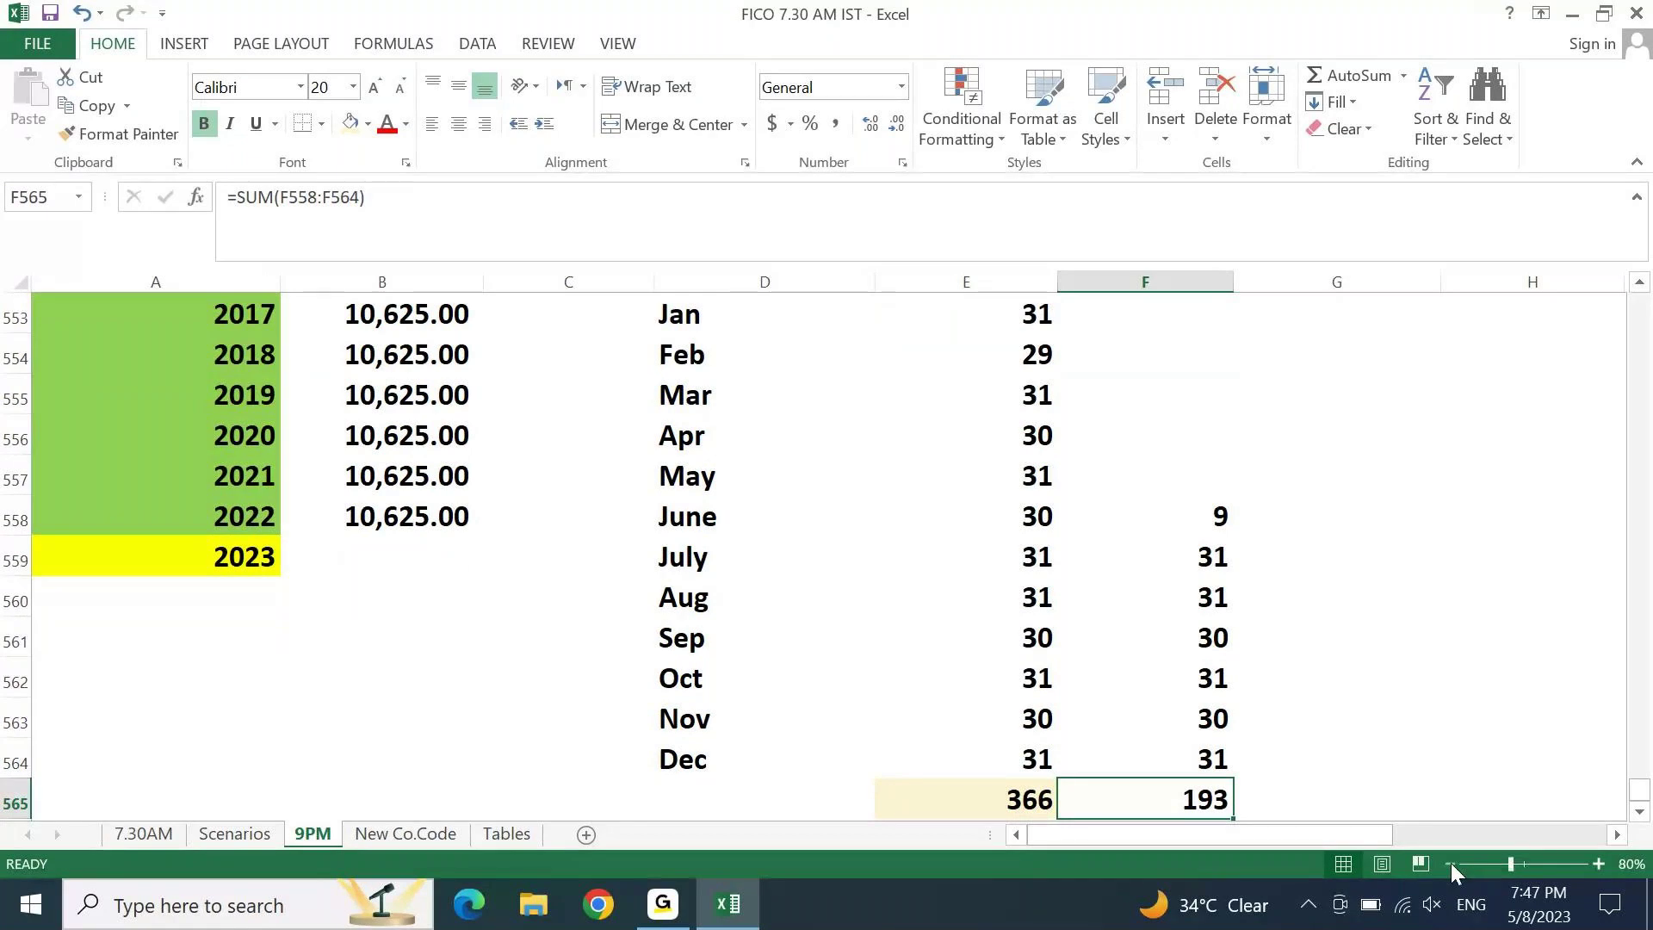
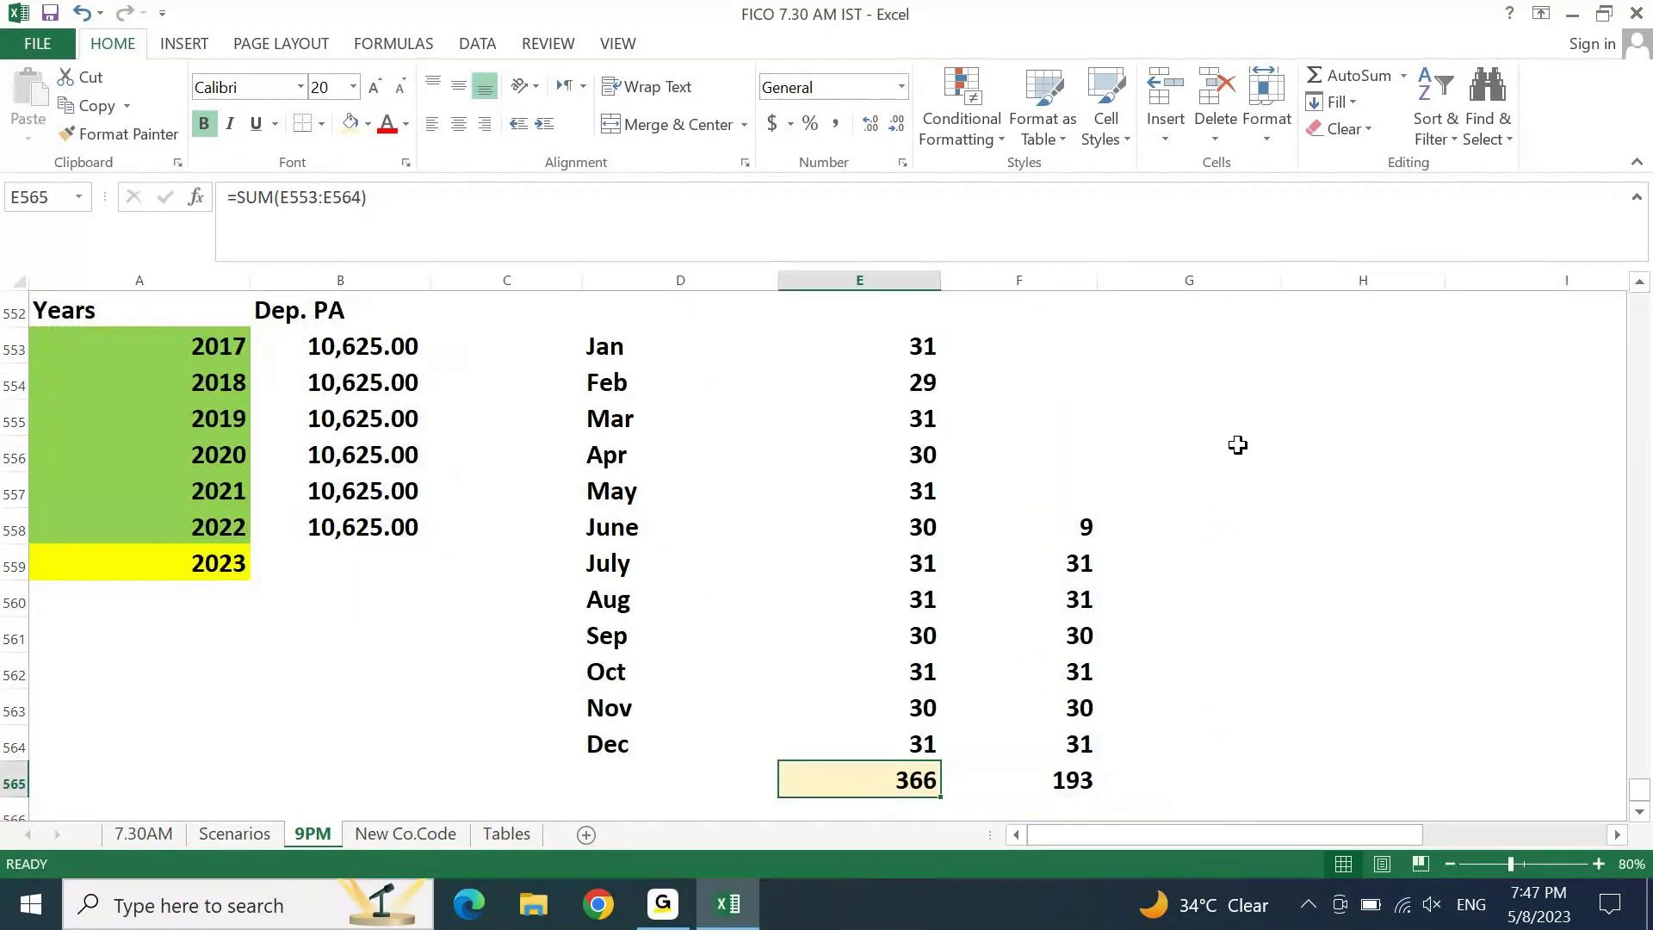
key("Up")
key("Up")
key("Up")
key("Up")
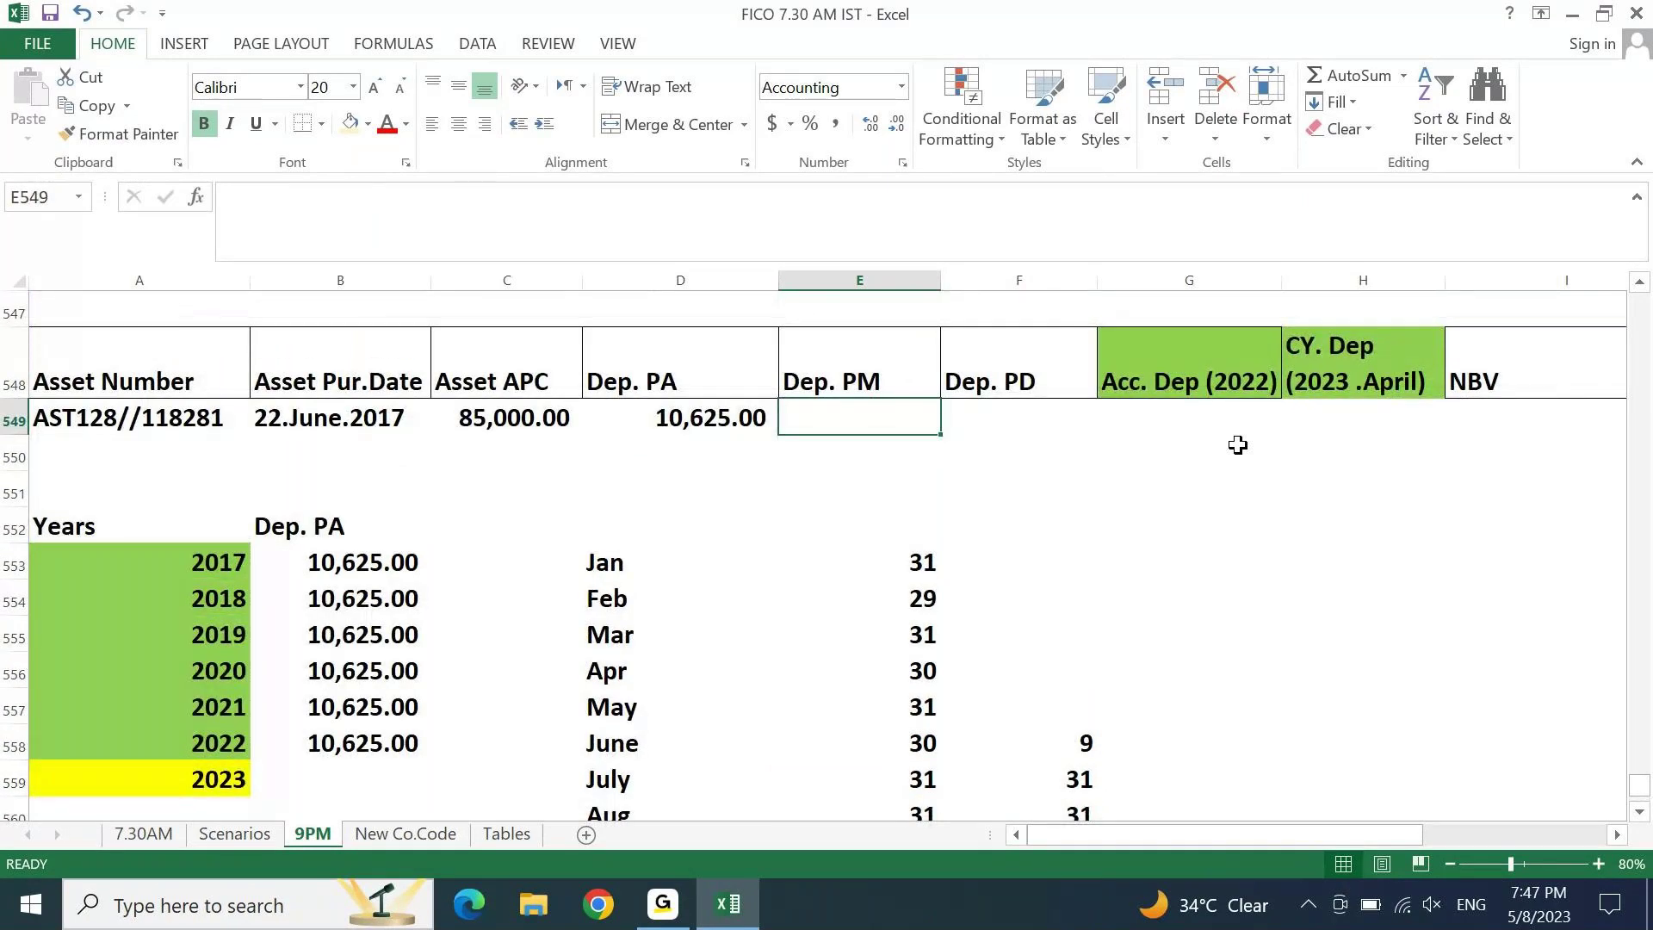
type("=")
key("Left")
type("/12")
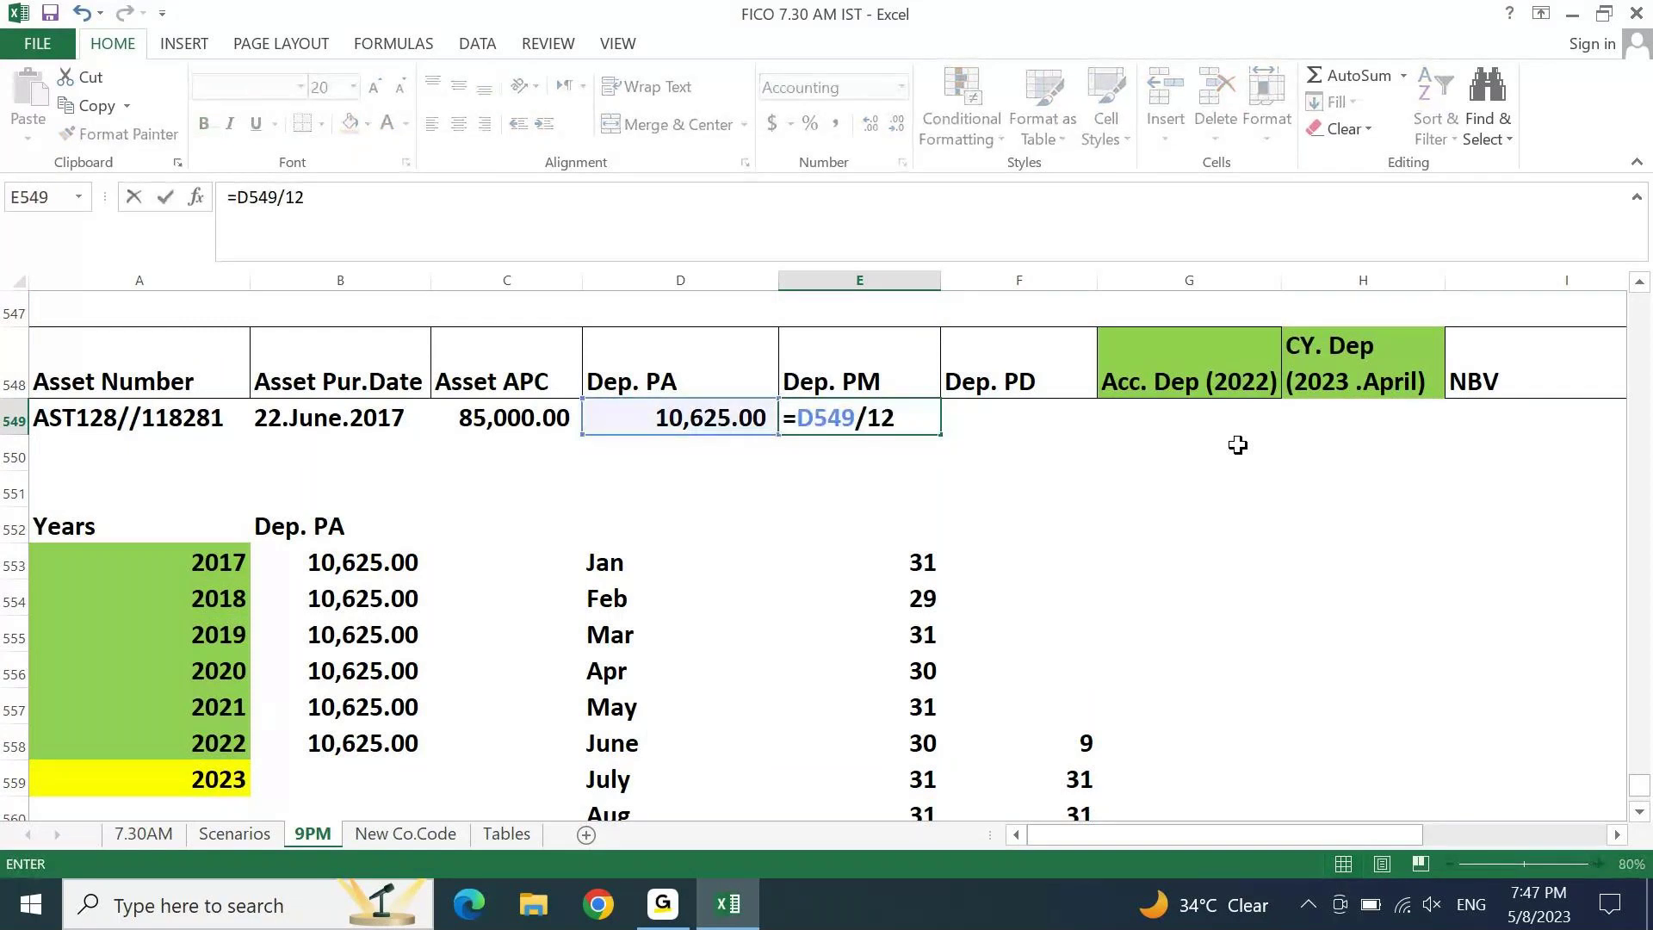
key("Return")
key("Up")
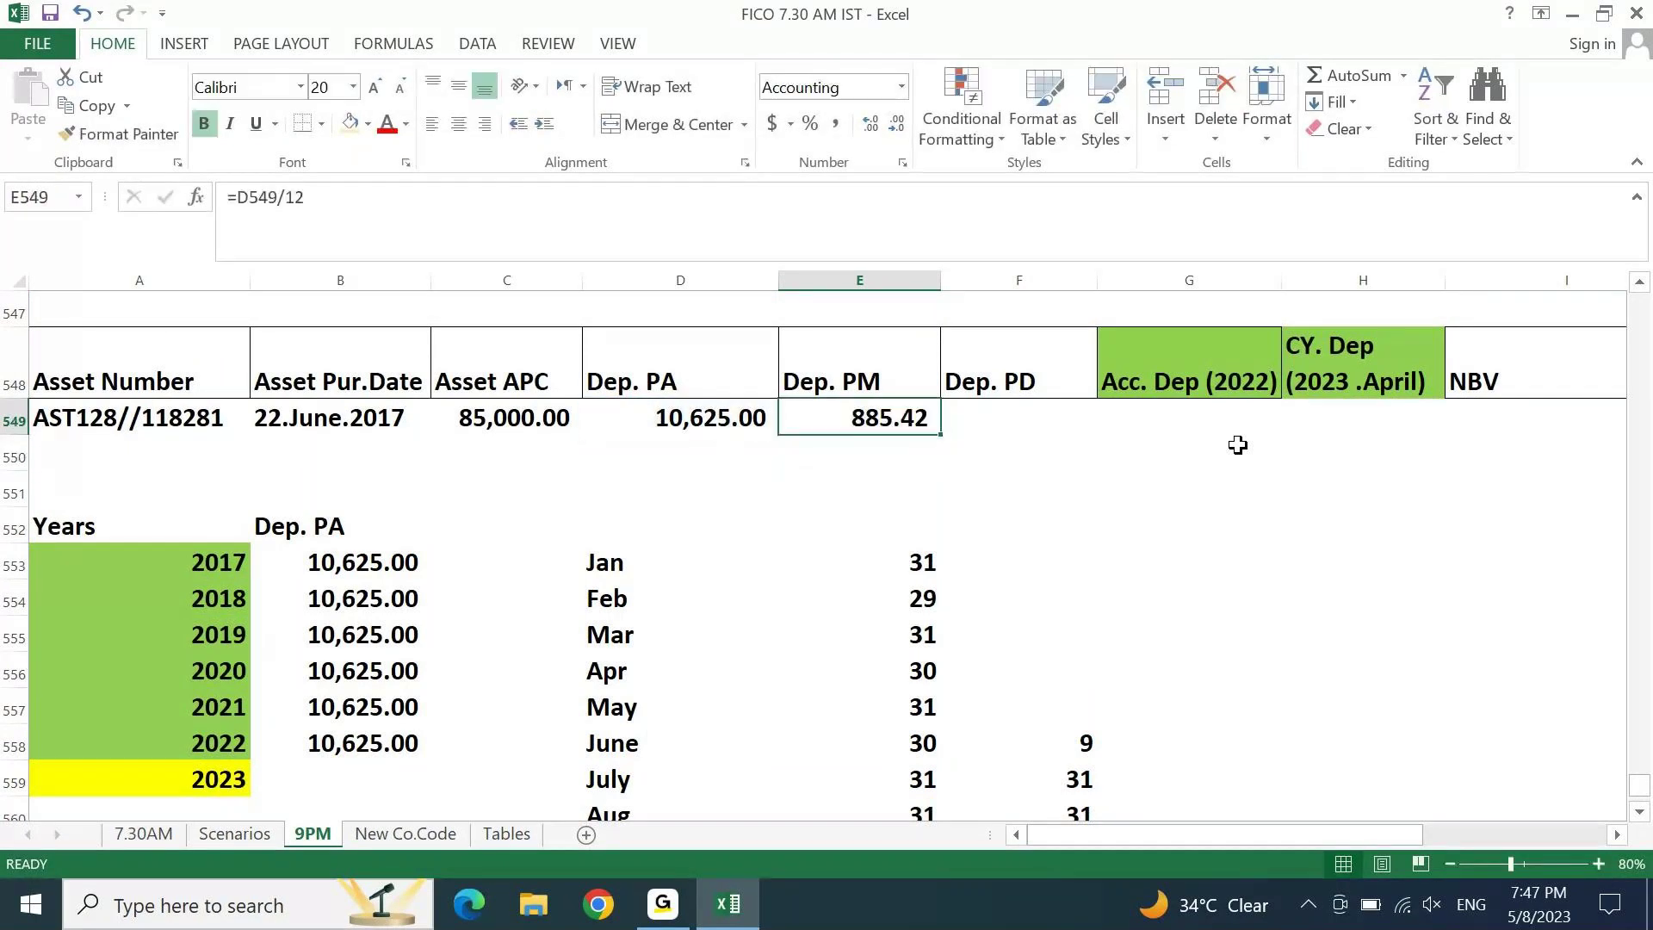
Step: Calculate the daily depreciation under Dep. PD in F549 with =D549/366
key("Right")
type("=")
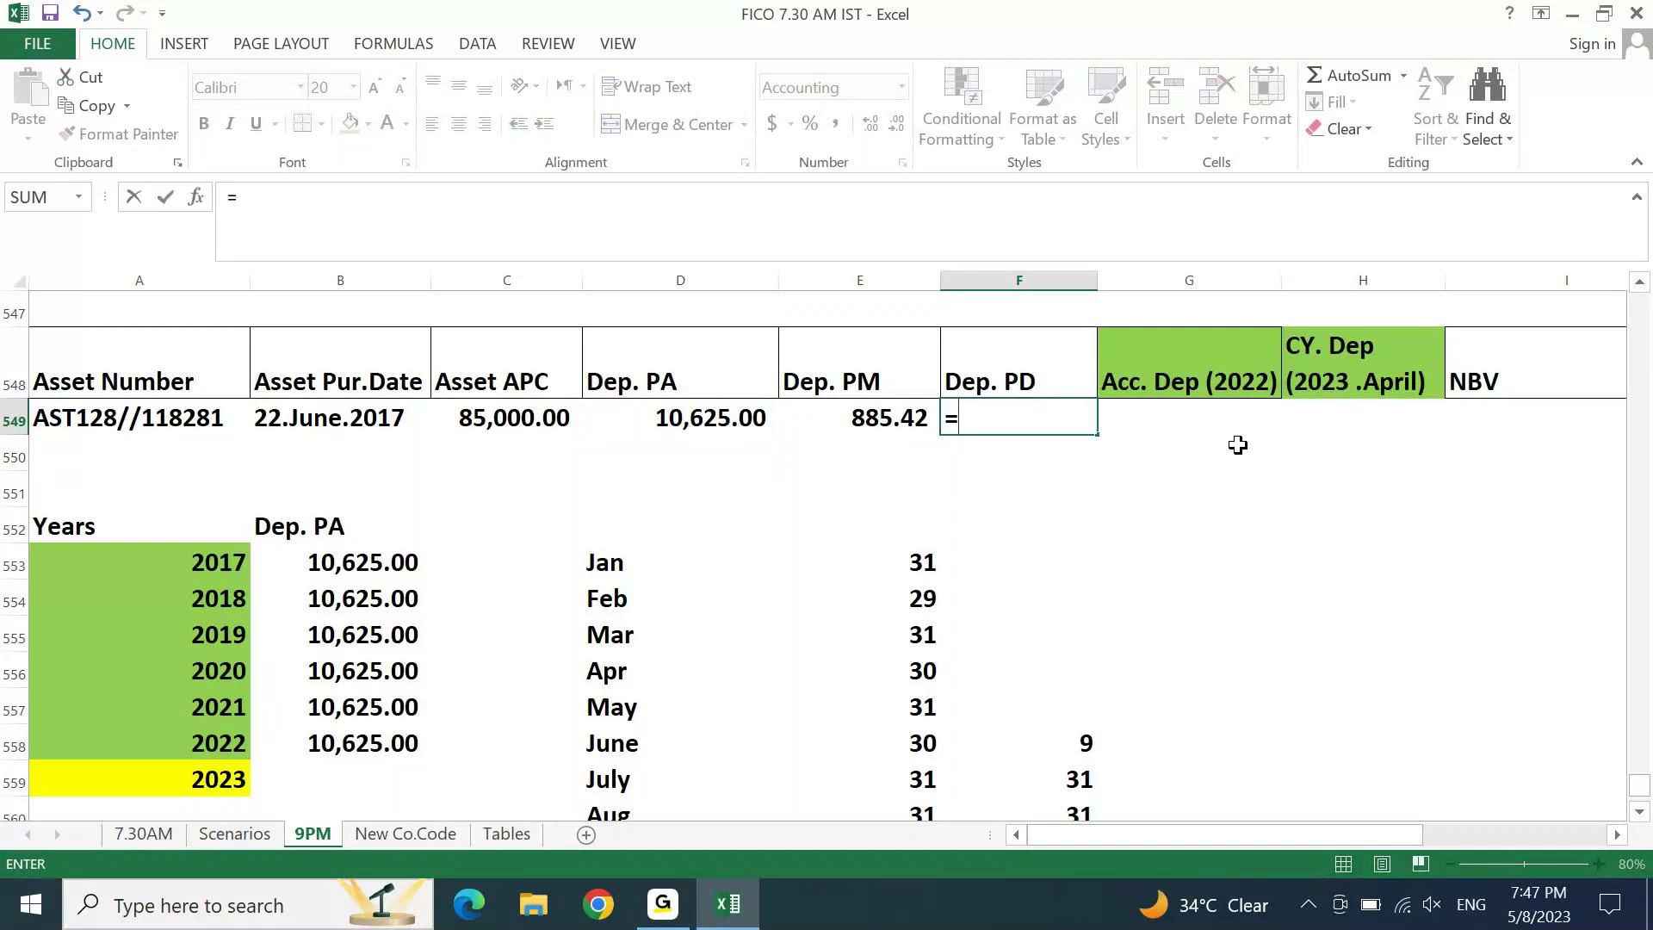
key("Left")
key("Left")
type("/366")
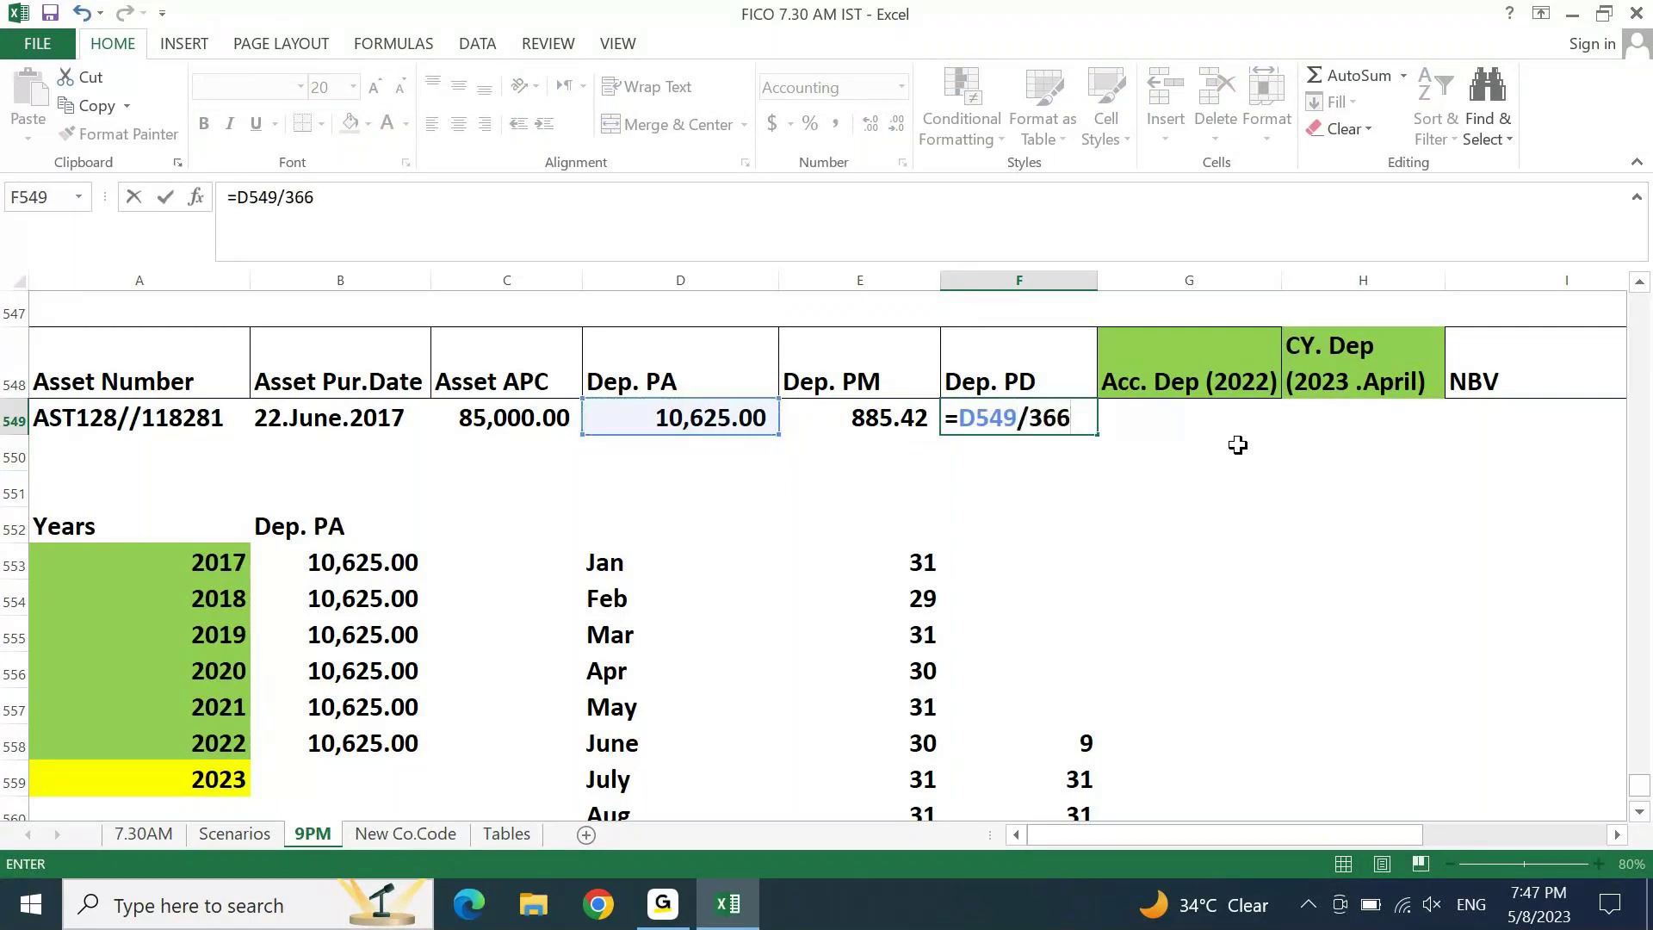
key("Return")
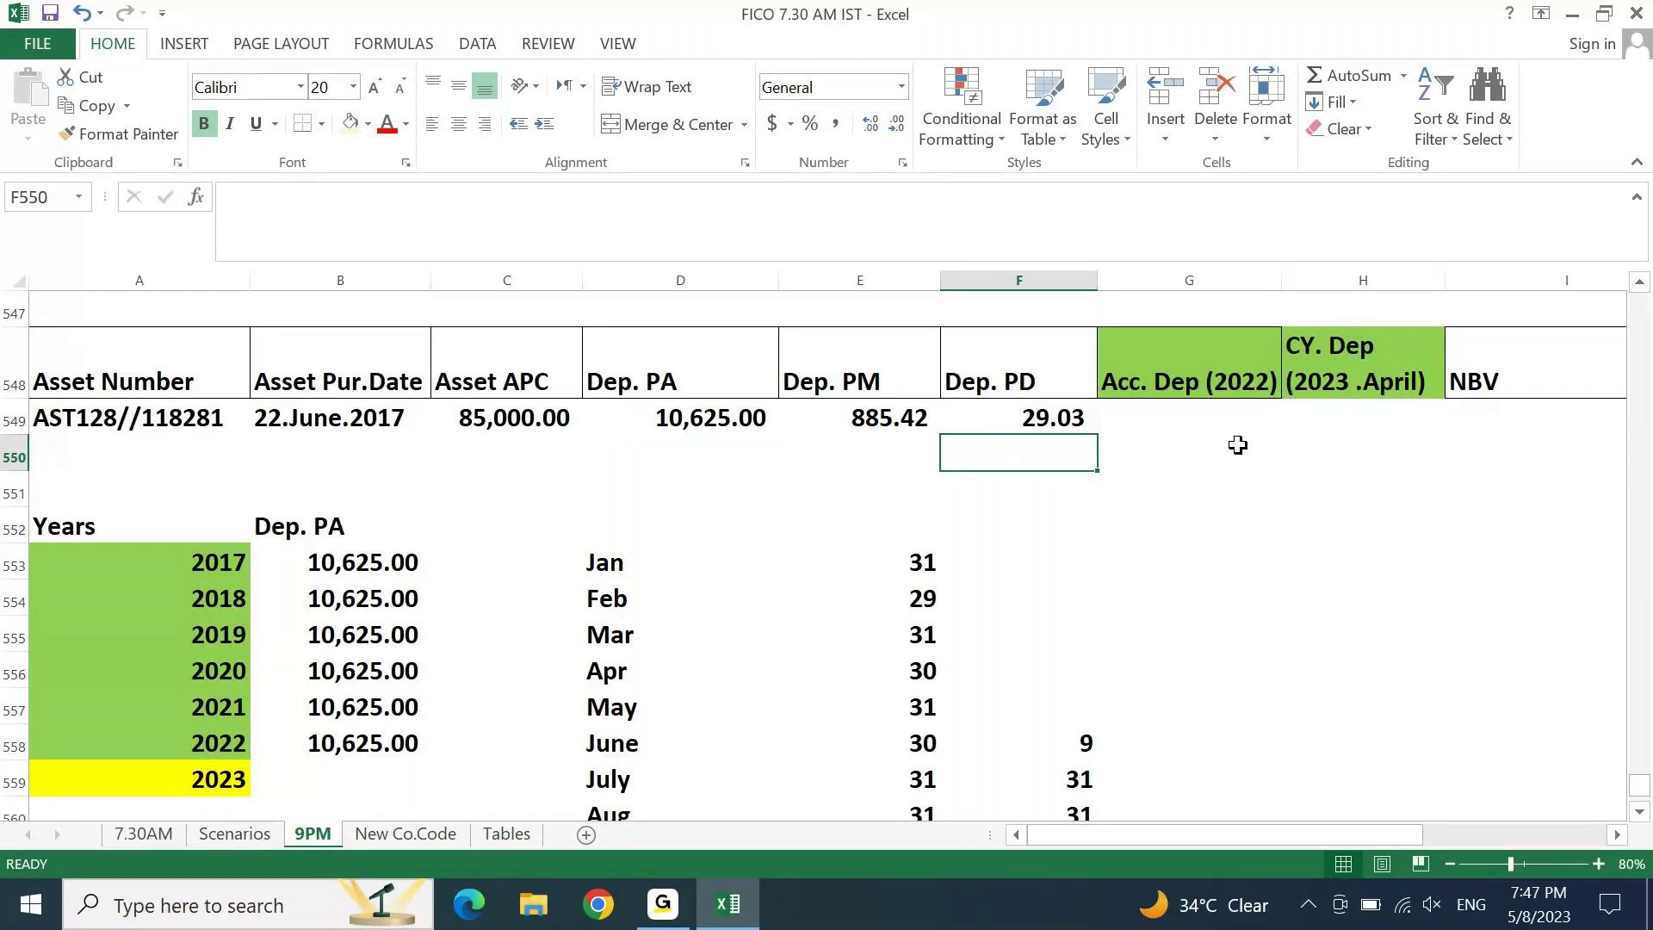
Step: Check the 2017 days in use in column F down to their total in F565
key("Down")
key("Down")
key("Down")
key("Down")
key("Down")
key("Down")
key("Down")
key("Down")
key("Down")
key("Down")
key("Down")
key("Down")
key("Down")
key("Down")
key("Down")
key("Down")
key("Down")
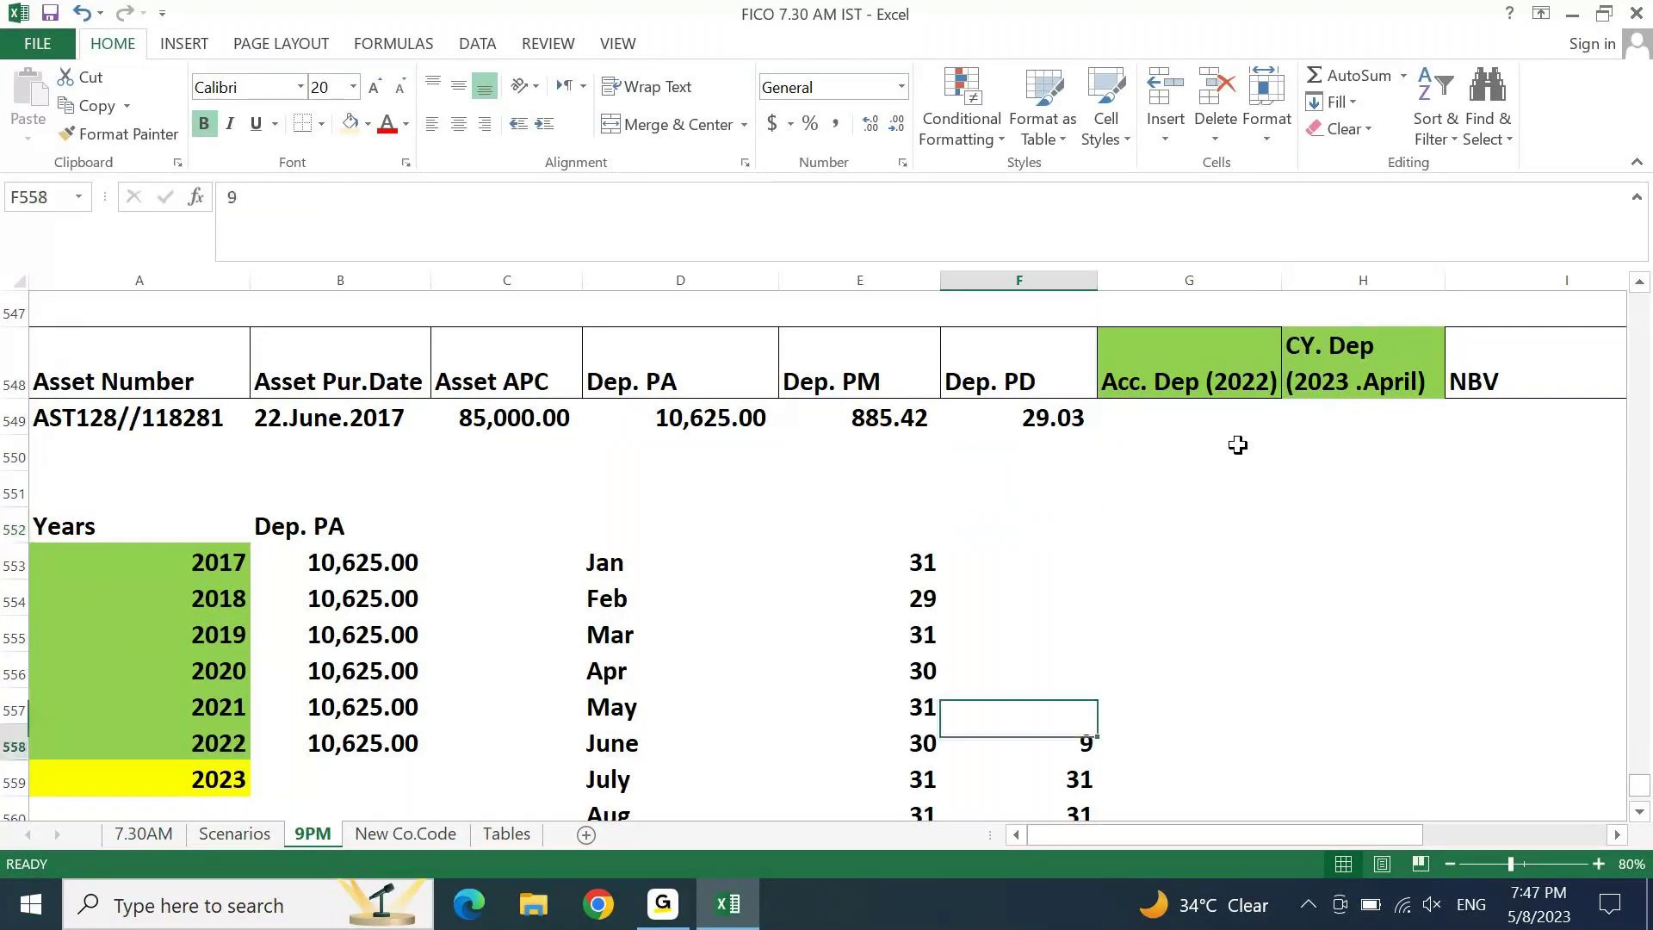
key("Up")
key("Up")
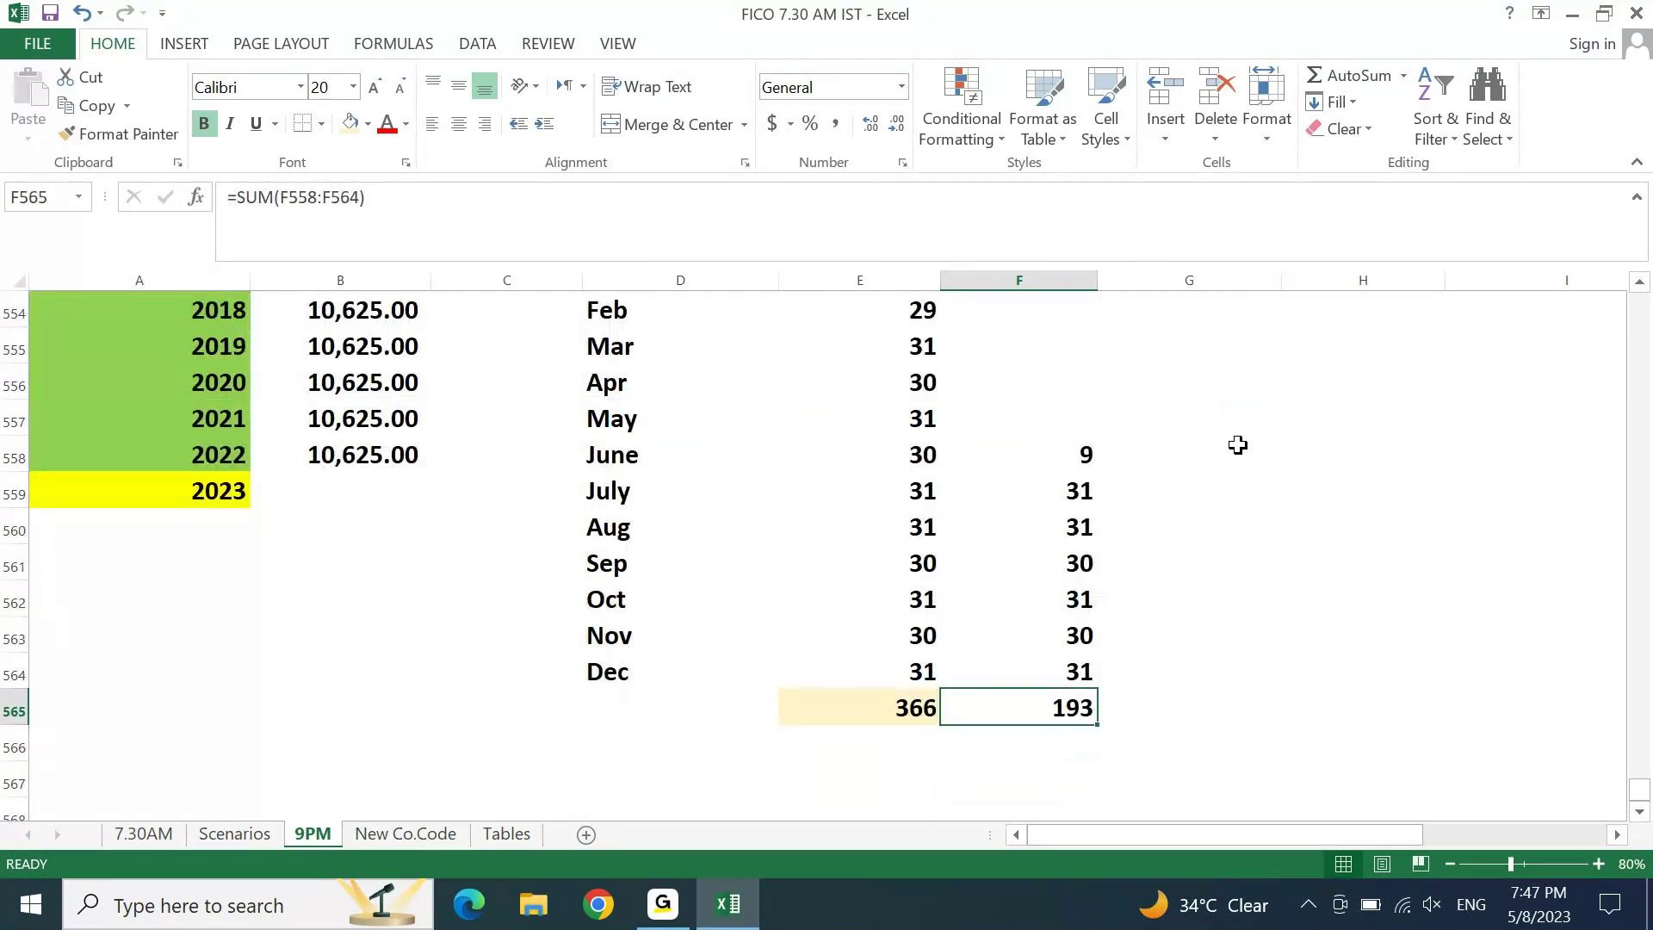
Step: Clear the 2017 amount under Dep. PA in B553
key("Left")
key("Left")
key("Left")
key("Left")
key("Up")
key("Up")
key("Up")
key("Up")
key("Up")
key("Up")
key("Up")
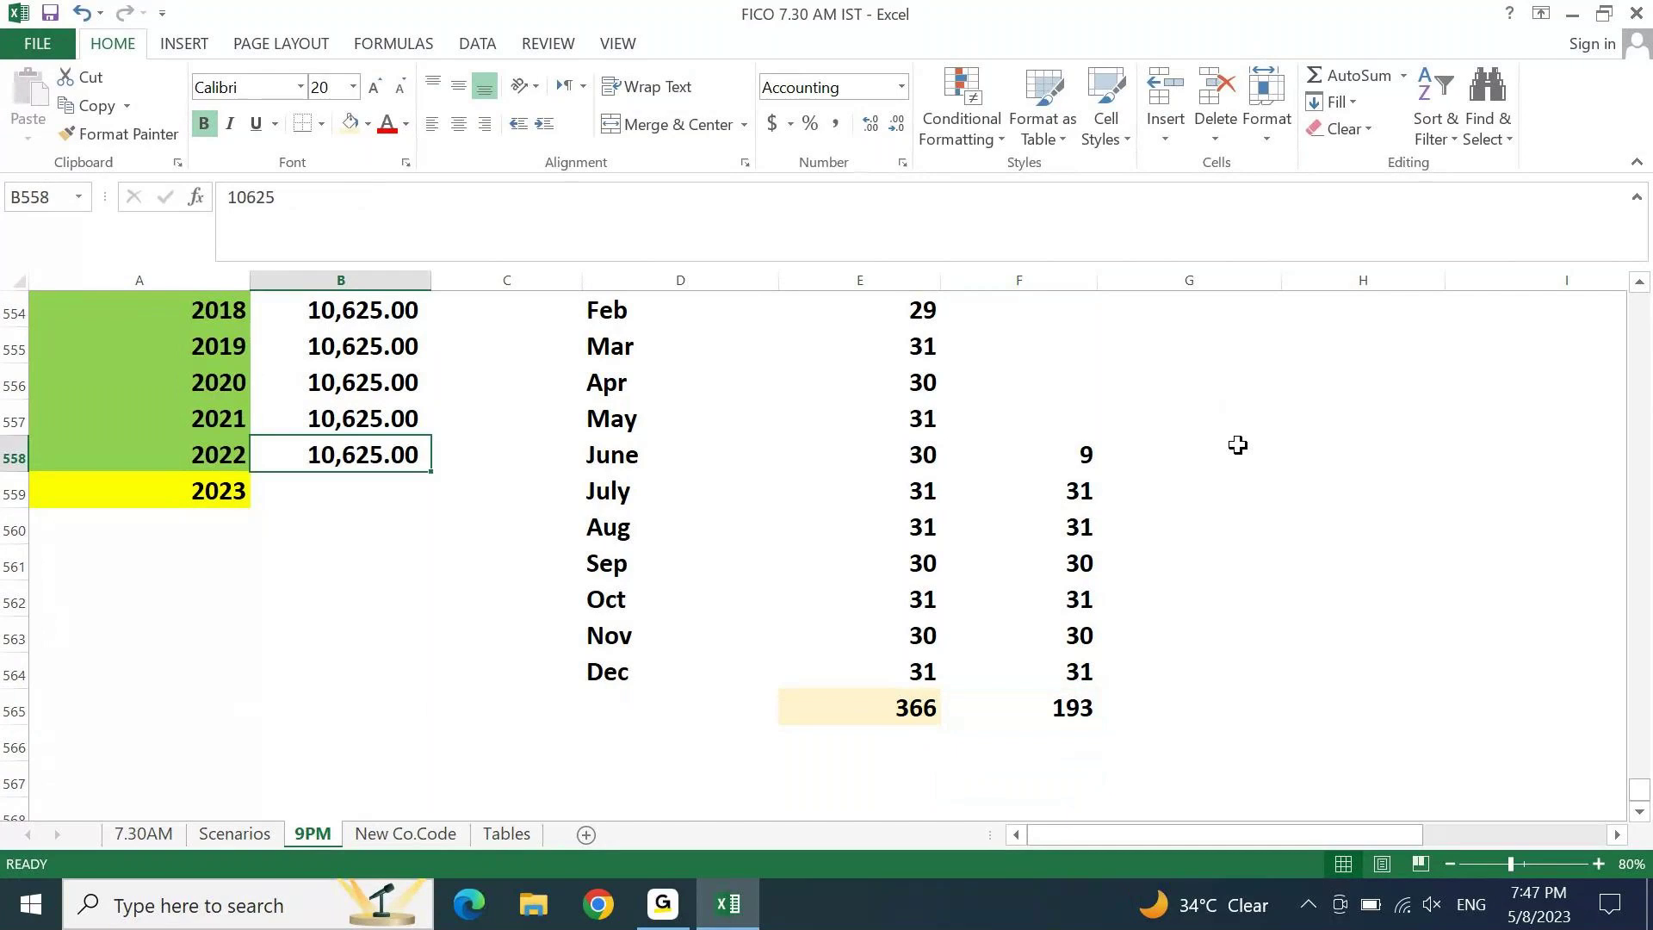
key("Up")
key("Up")
key("Up")
key("Up")
key("Up")
key("Up")
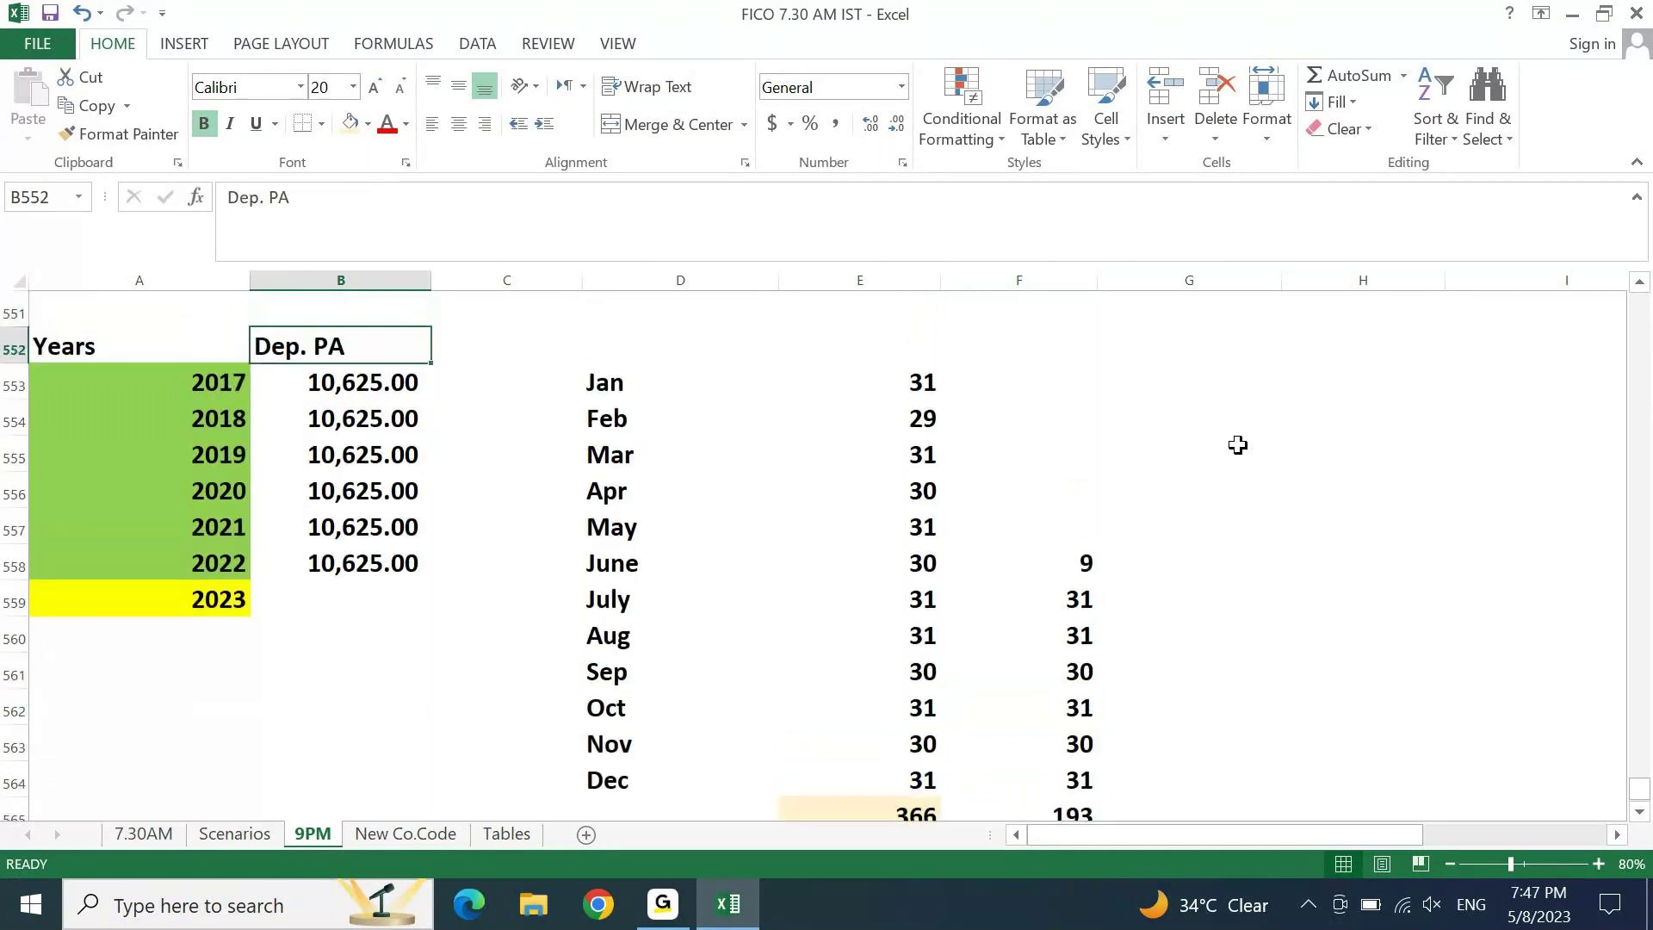
key("Down")
key("Delete")
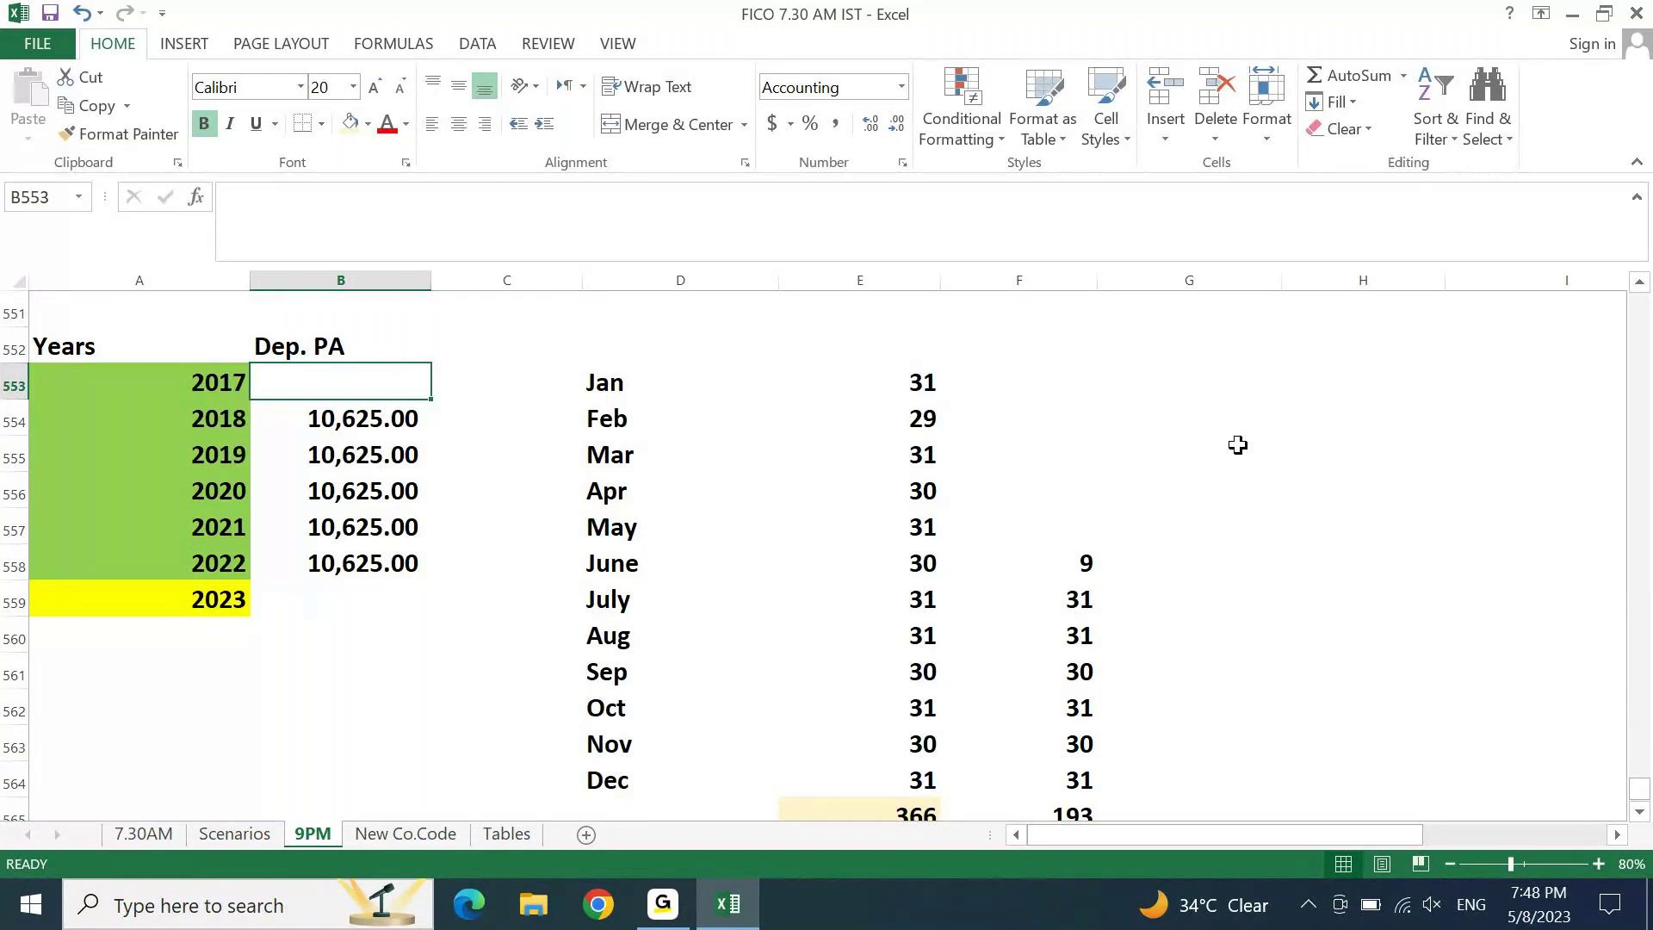
Step: Calculate the 2017 depreciation in B553 by multiplying the days in use by the daily rate, =F565*F549
type("=")
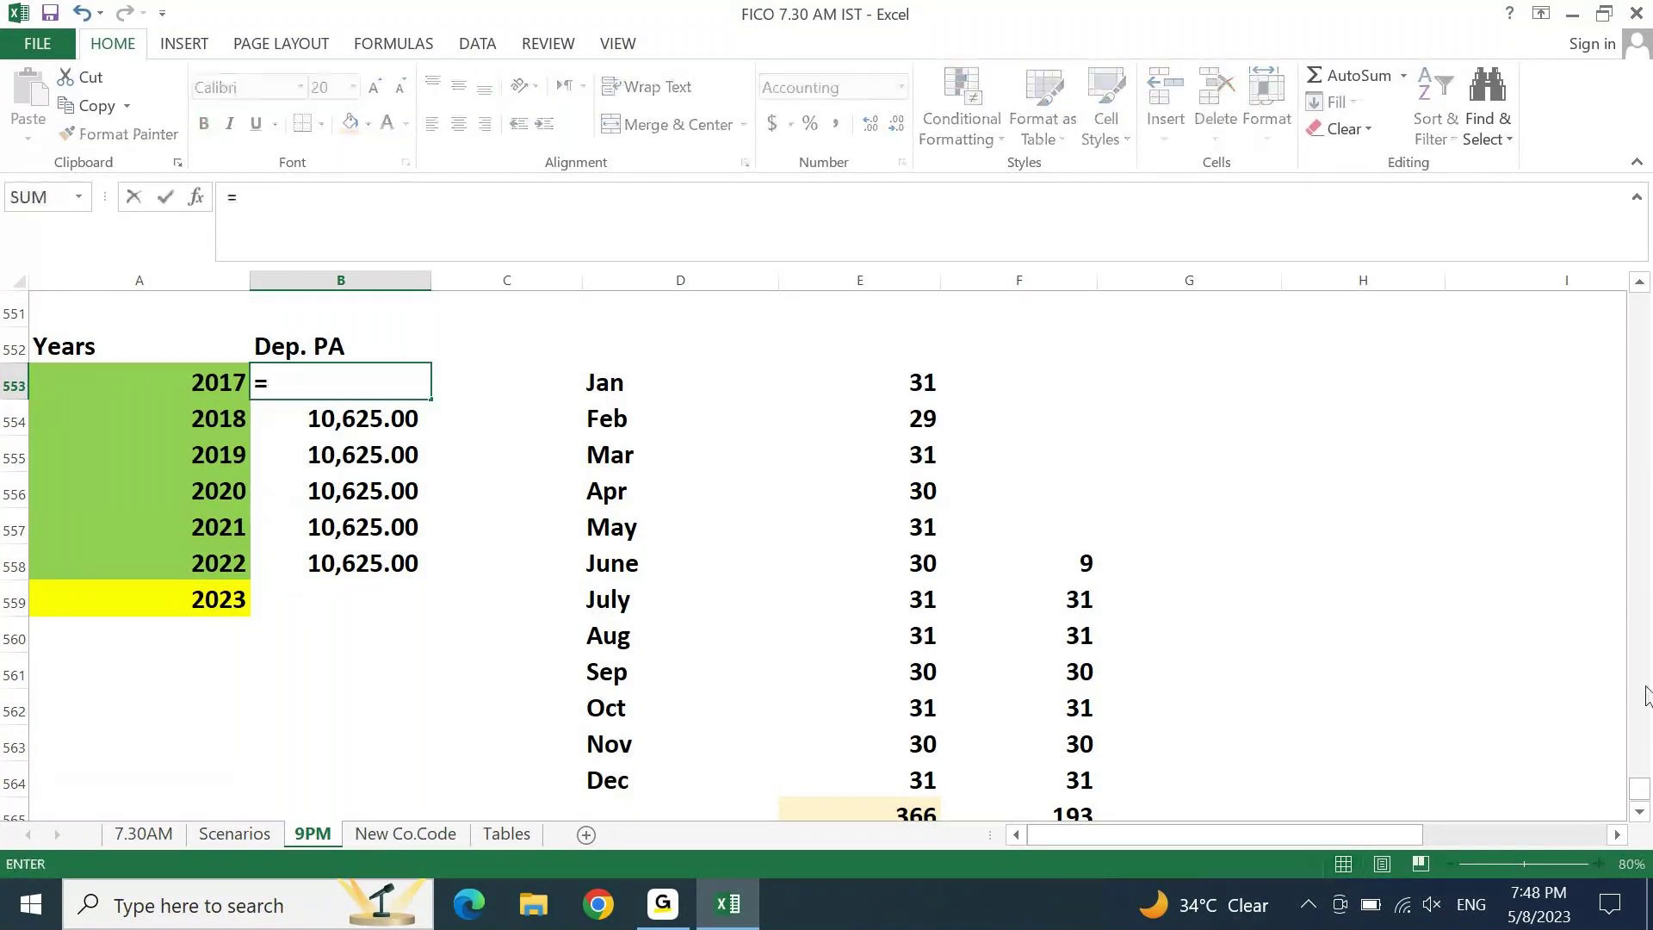
left_click(1639, 812)
left_click(1639, 812)
double_click(1640, 812)
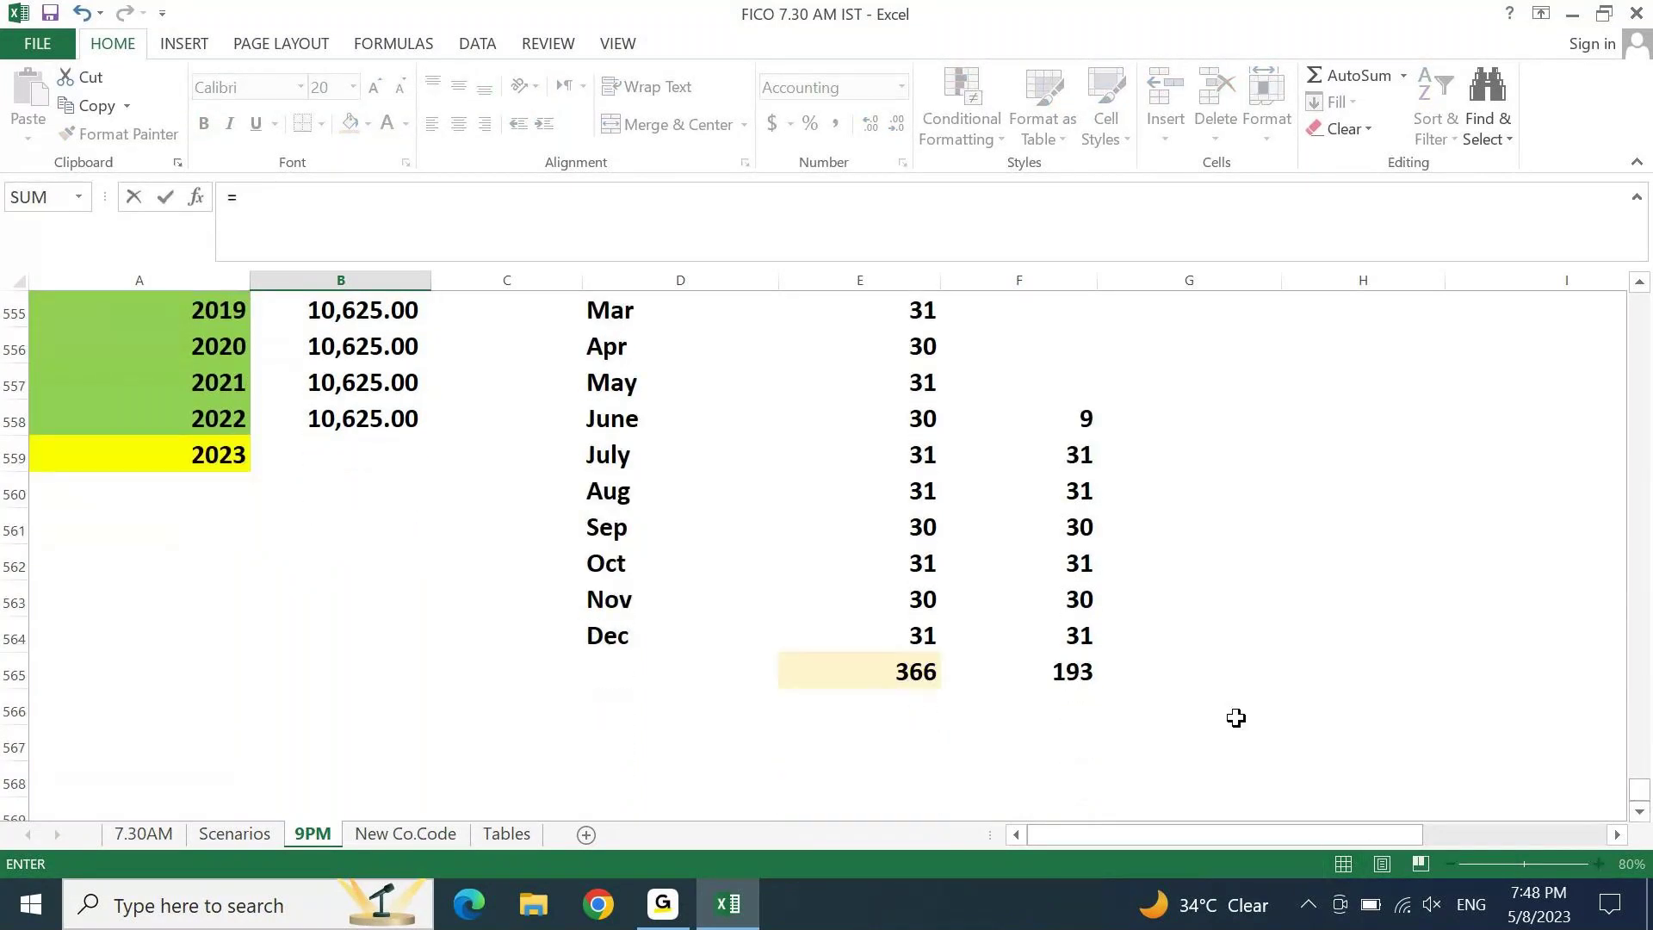
left_click(1080, 672)
type("*")
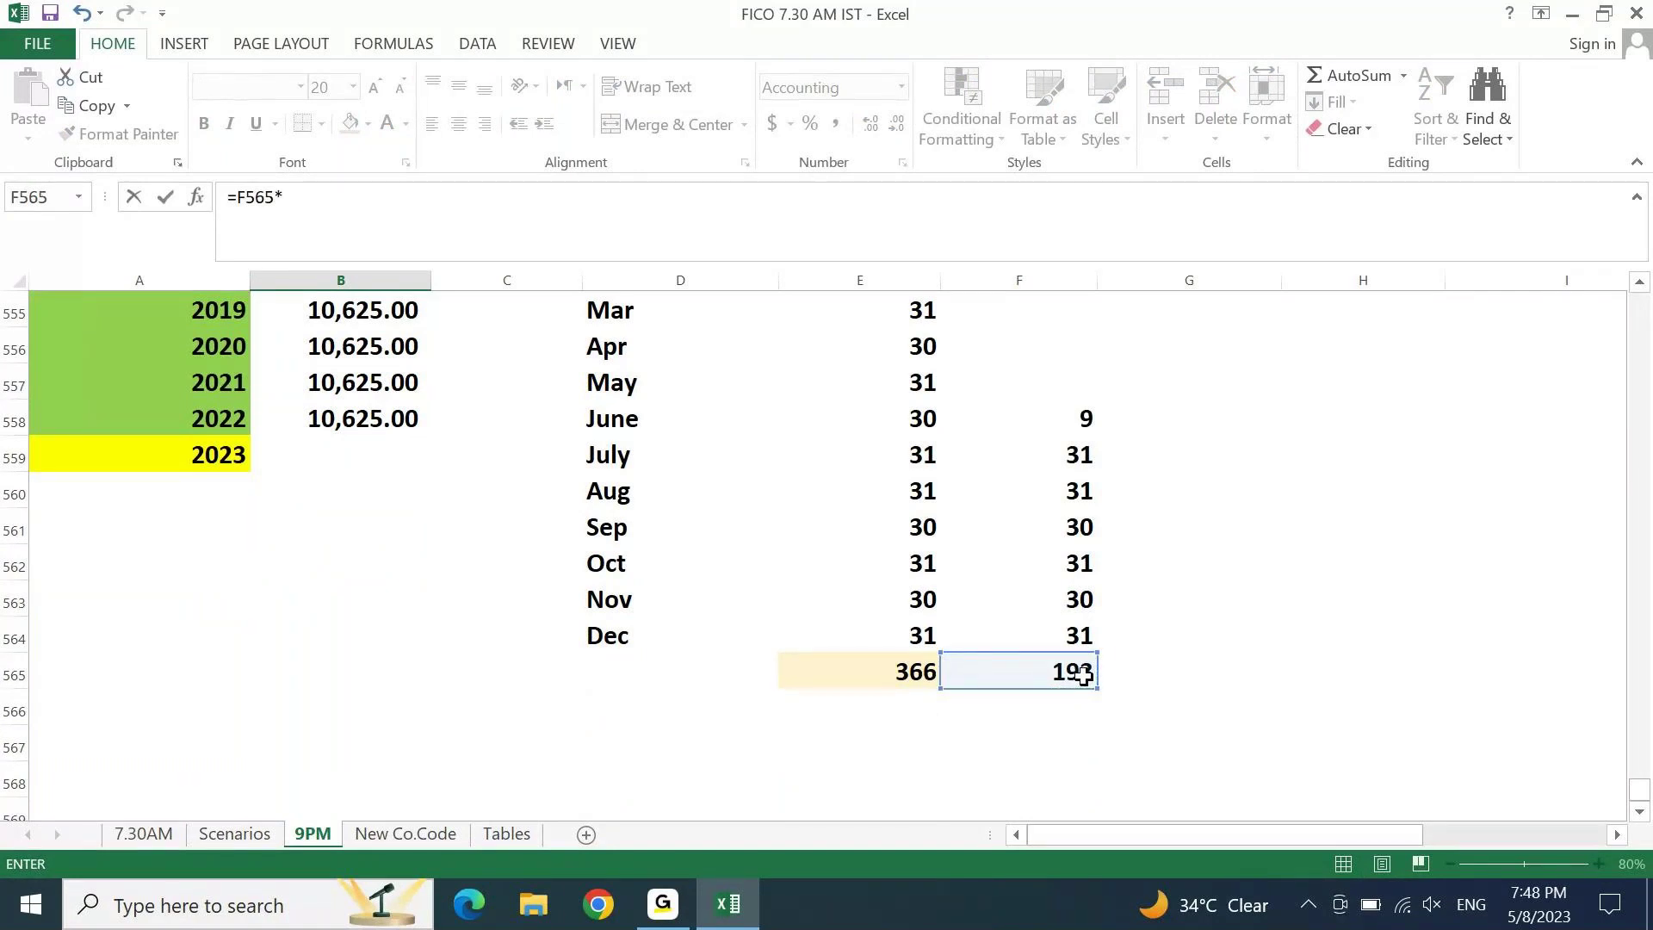
scroll(1644, 791, "up", 4)
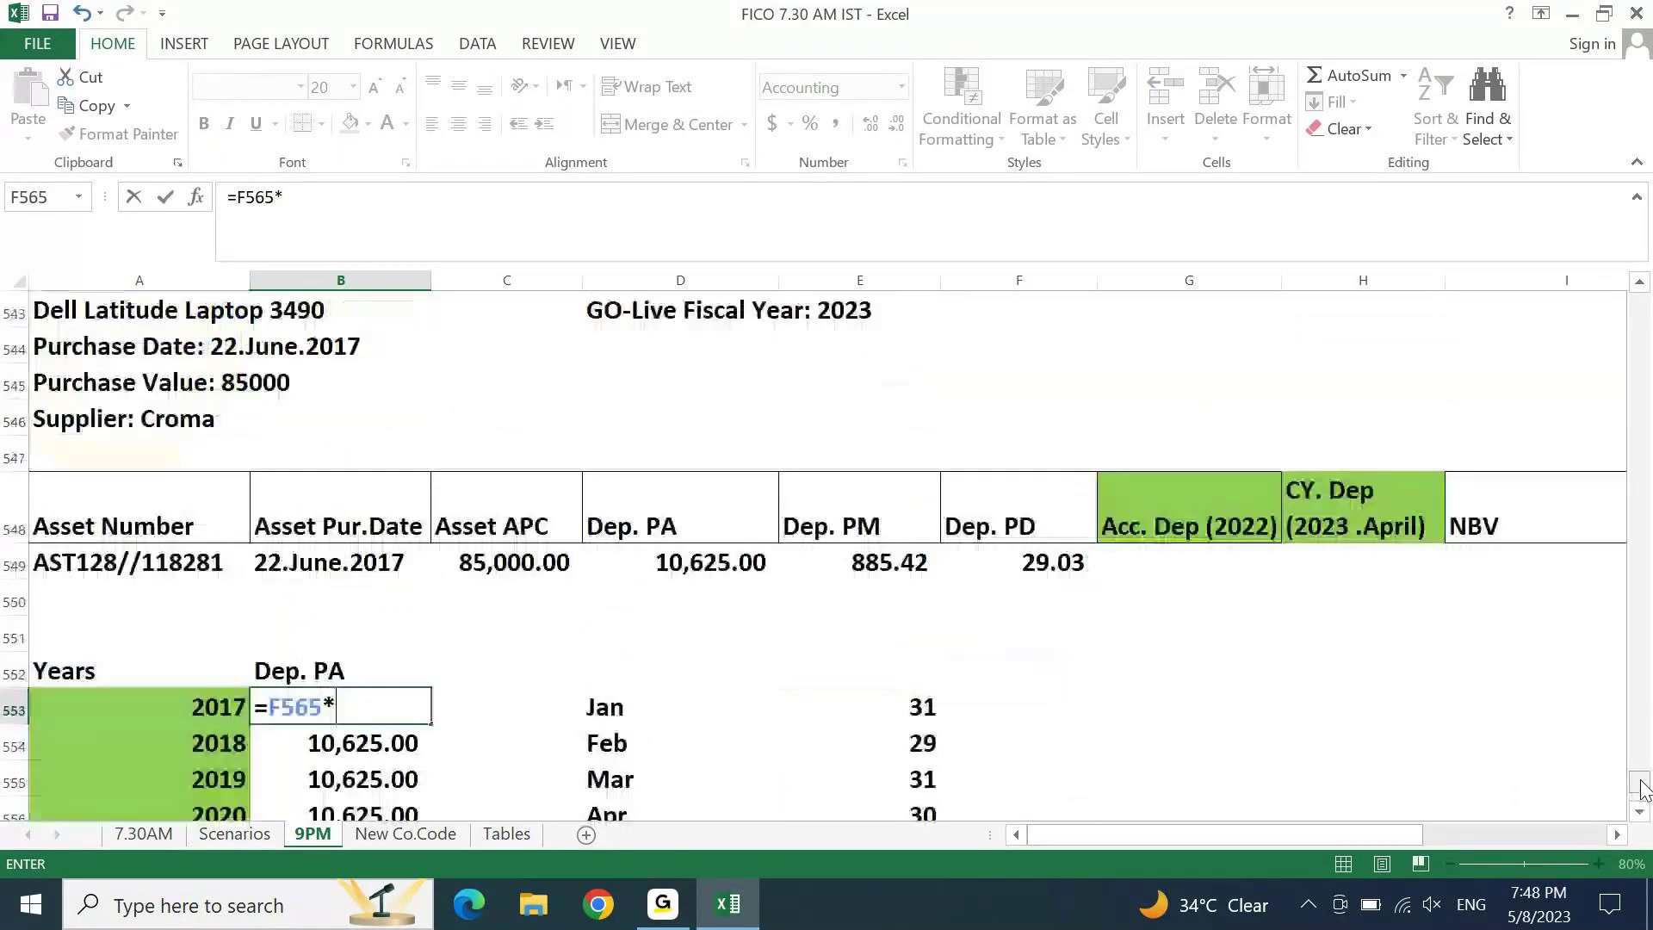
left_click(1052, 564)
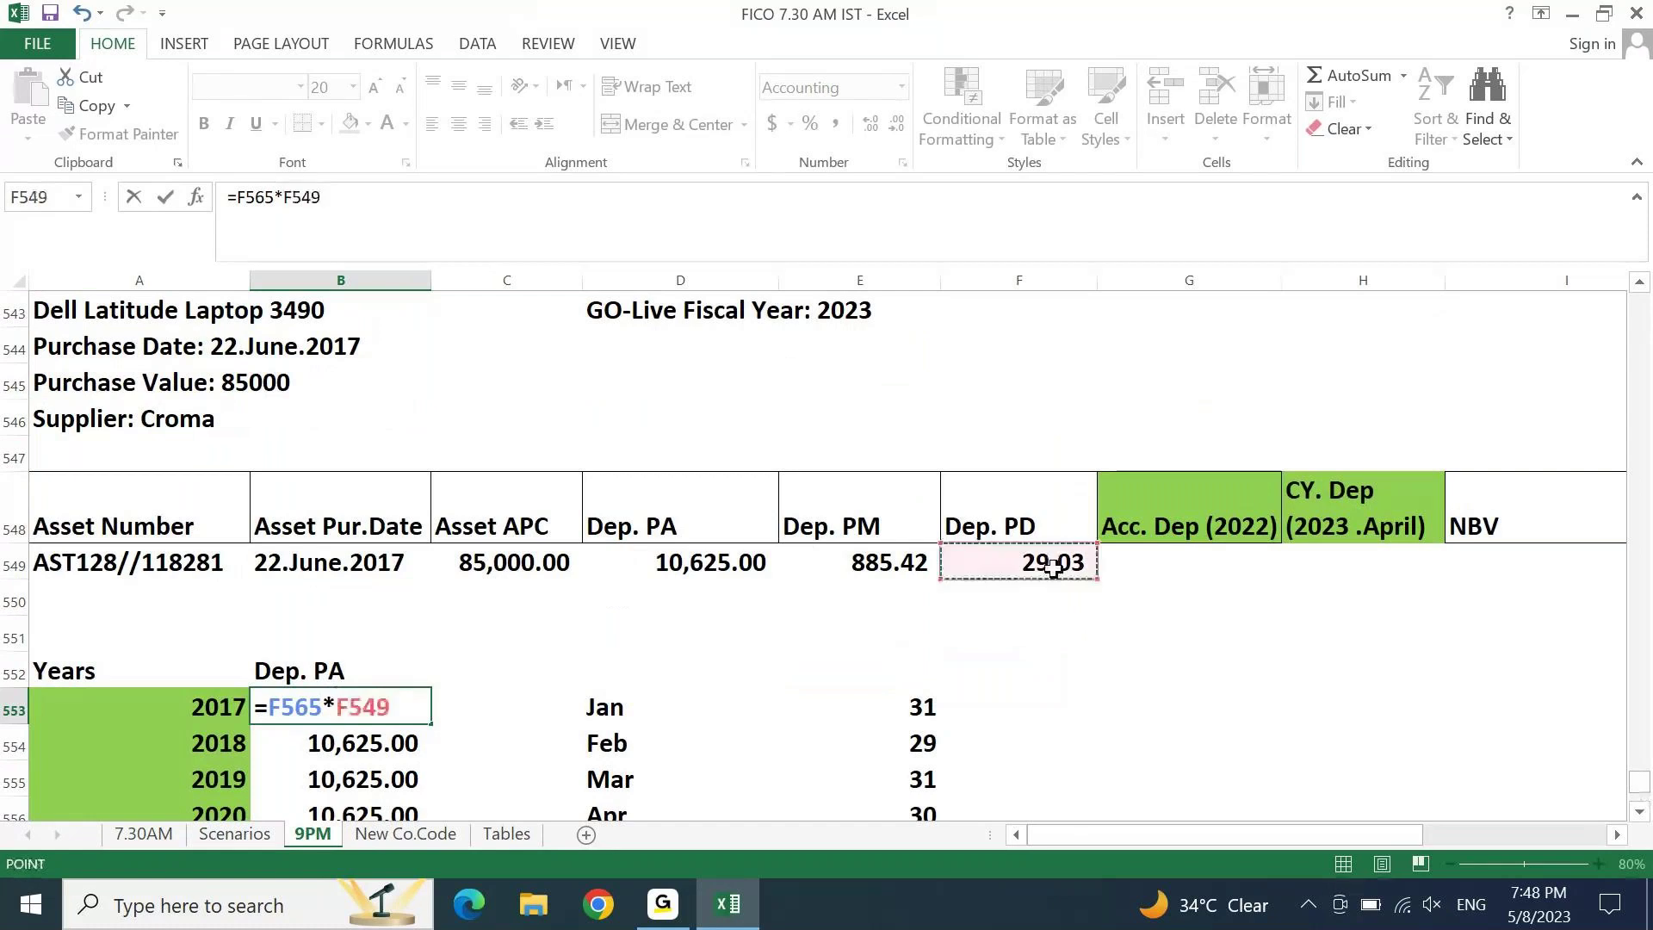
key("Return")
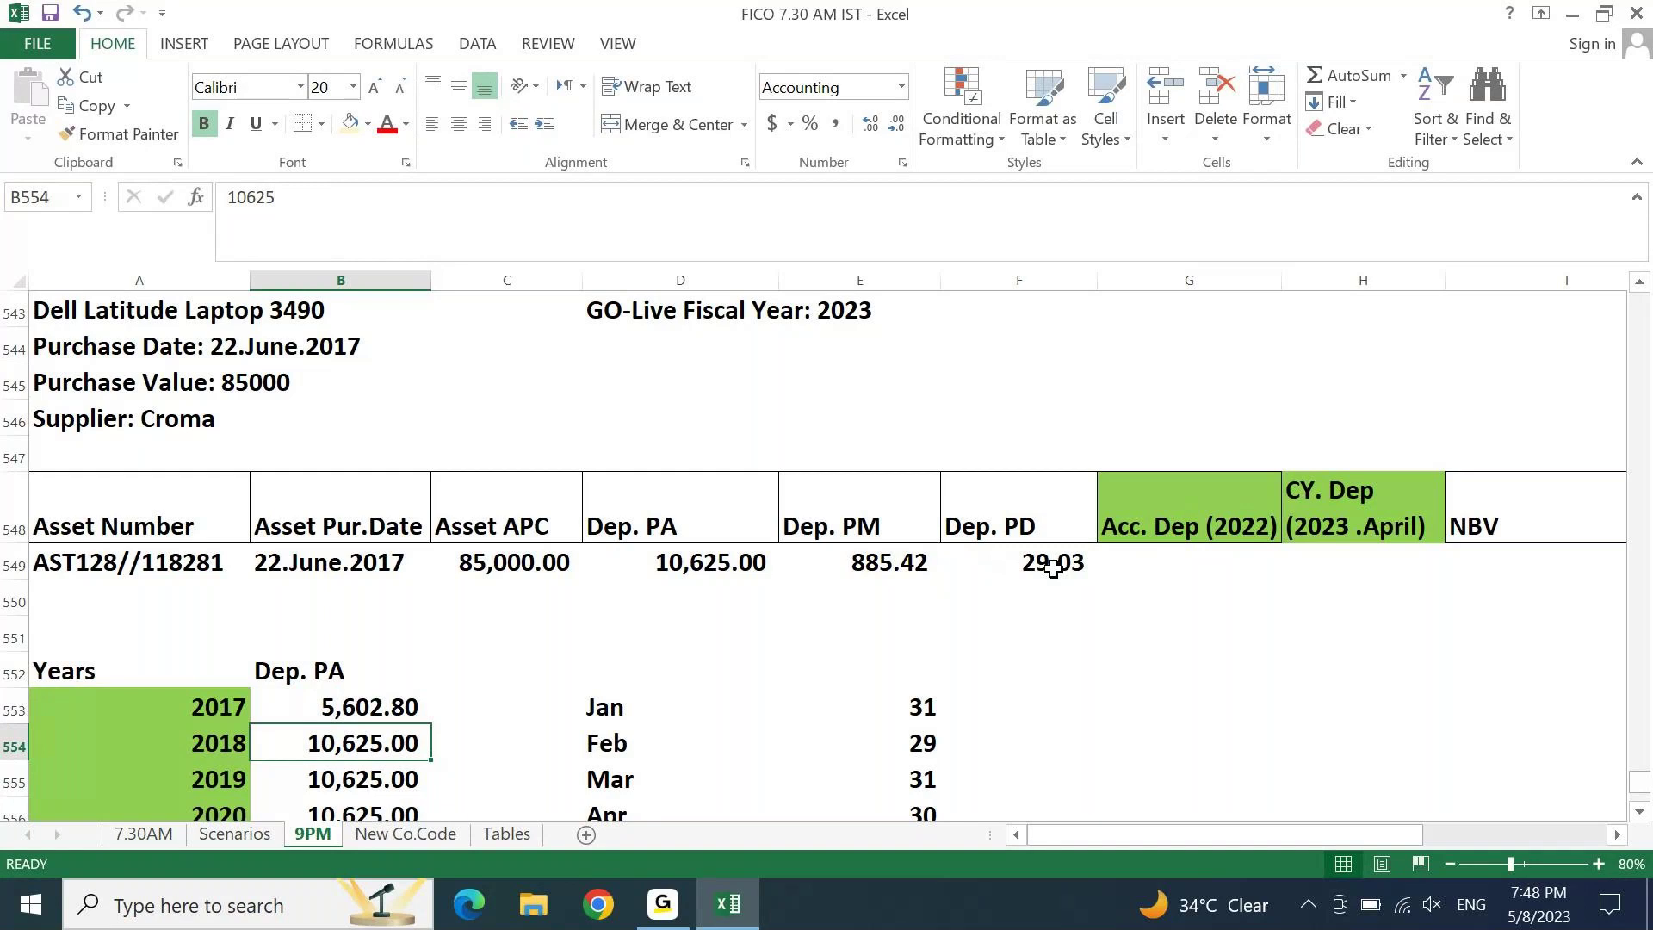
Step: Replace the 2017 depreciation formula in B553 with its value using a values-only paste
key("ctrl+Down")
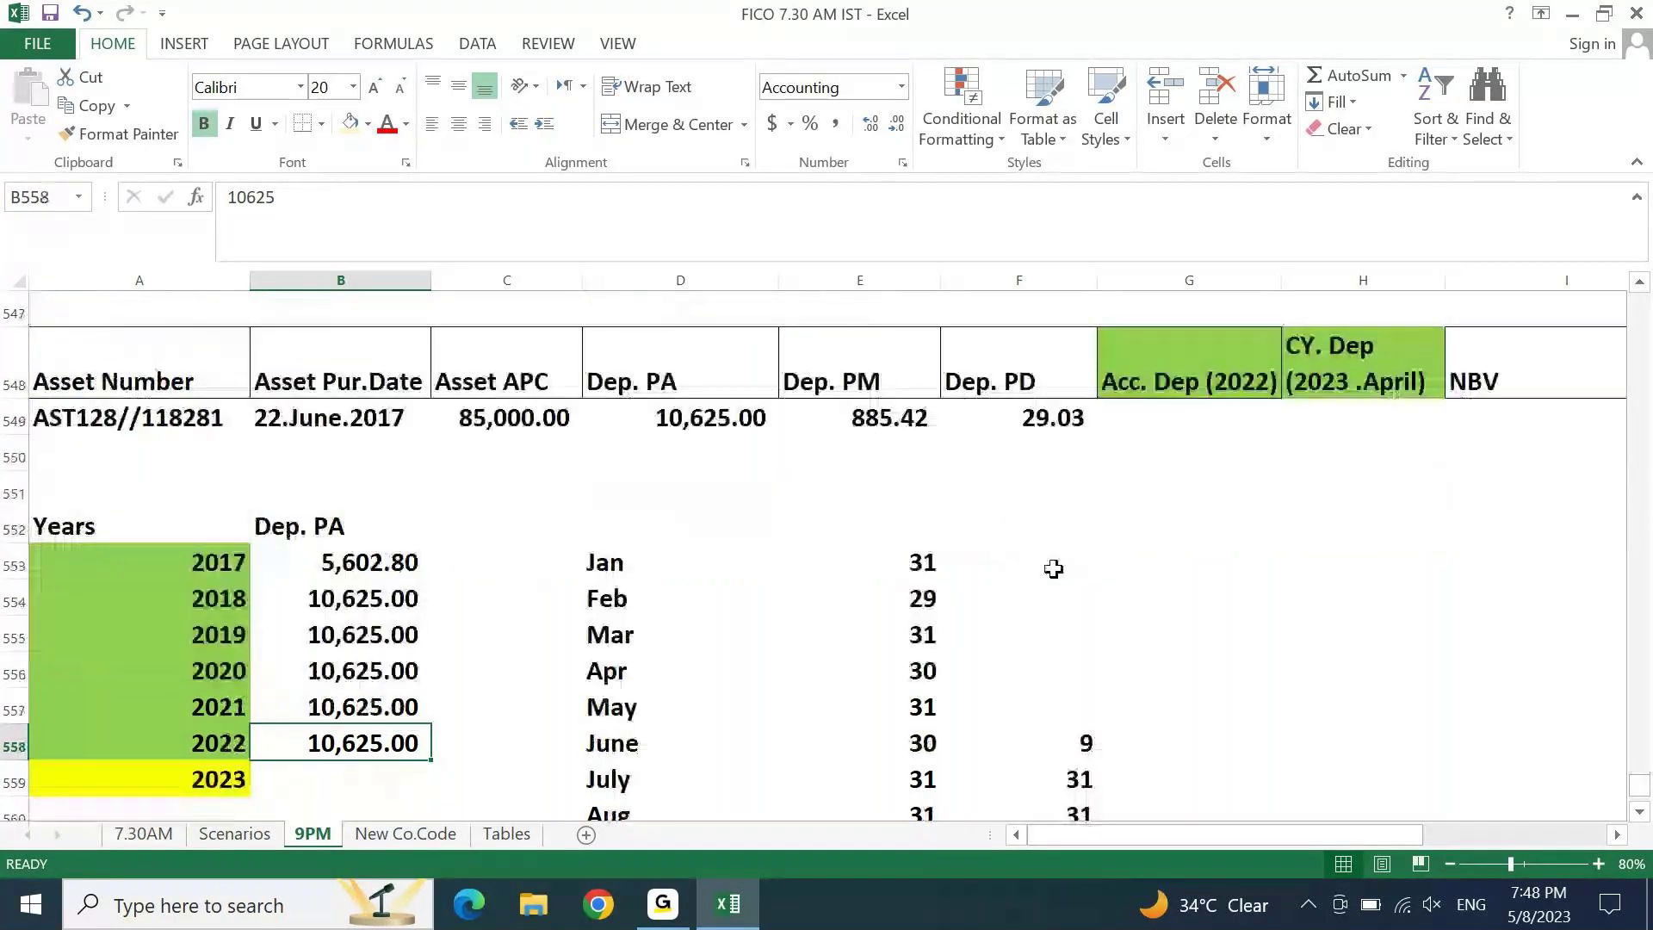
key("ctrl+Up")
key("Down")
key("ctrl+c")
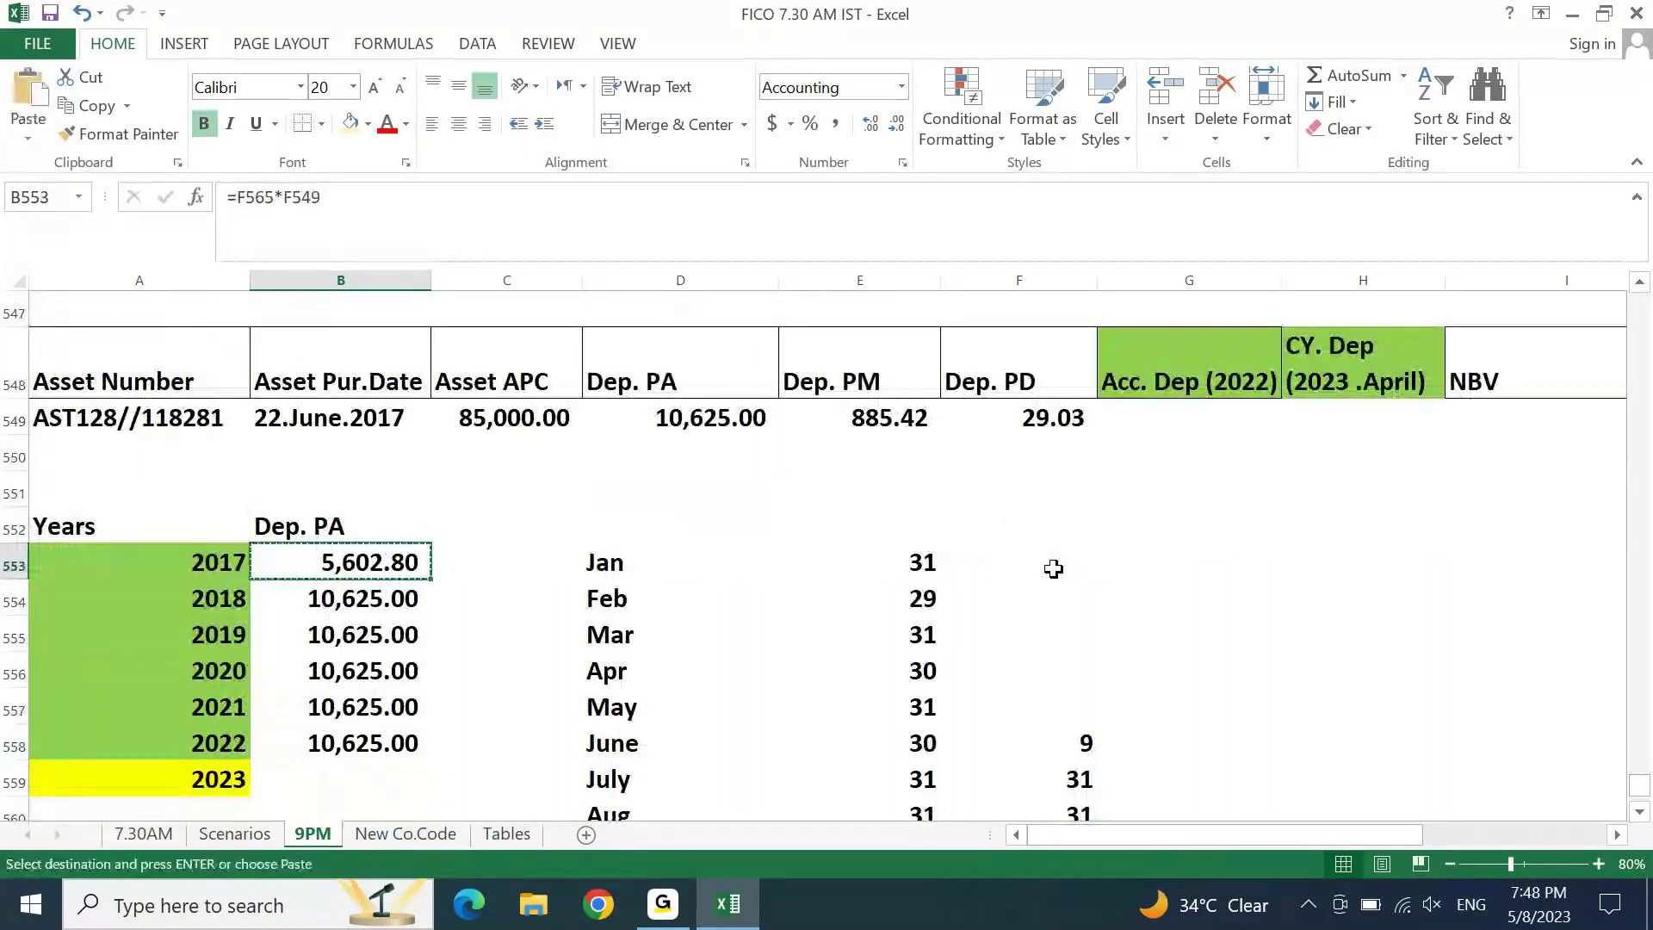
key("ctrl+alt+v")
key("v")
key("Return")
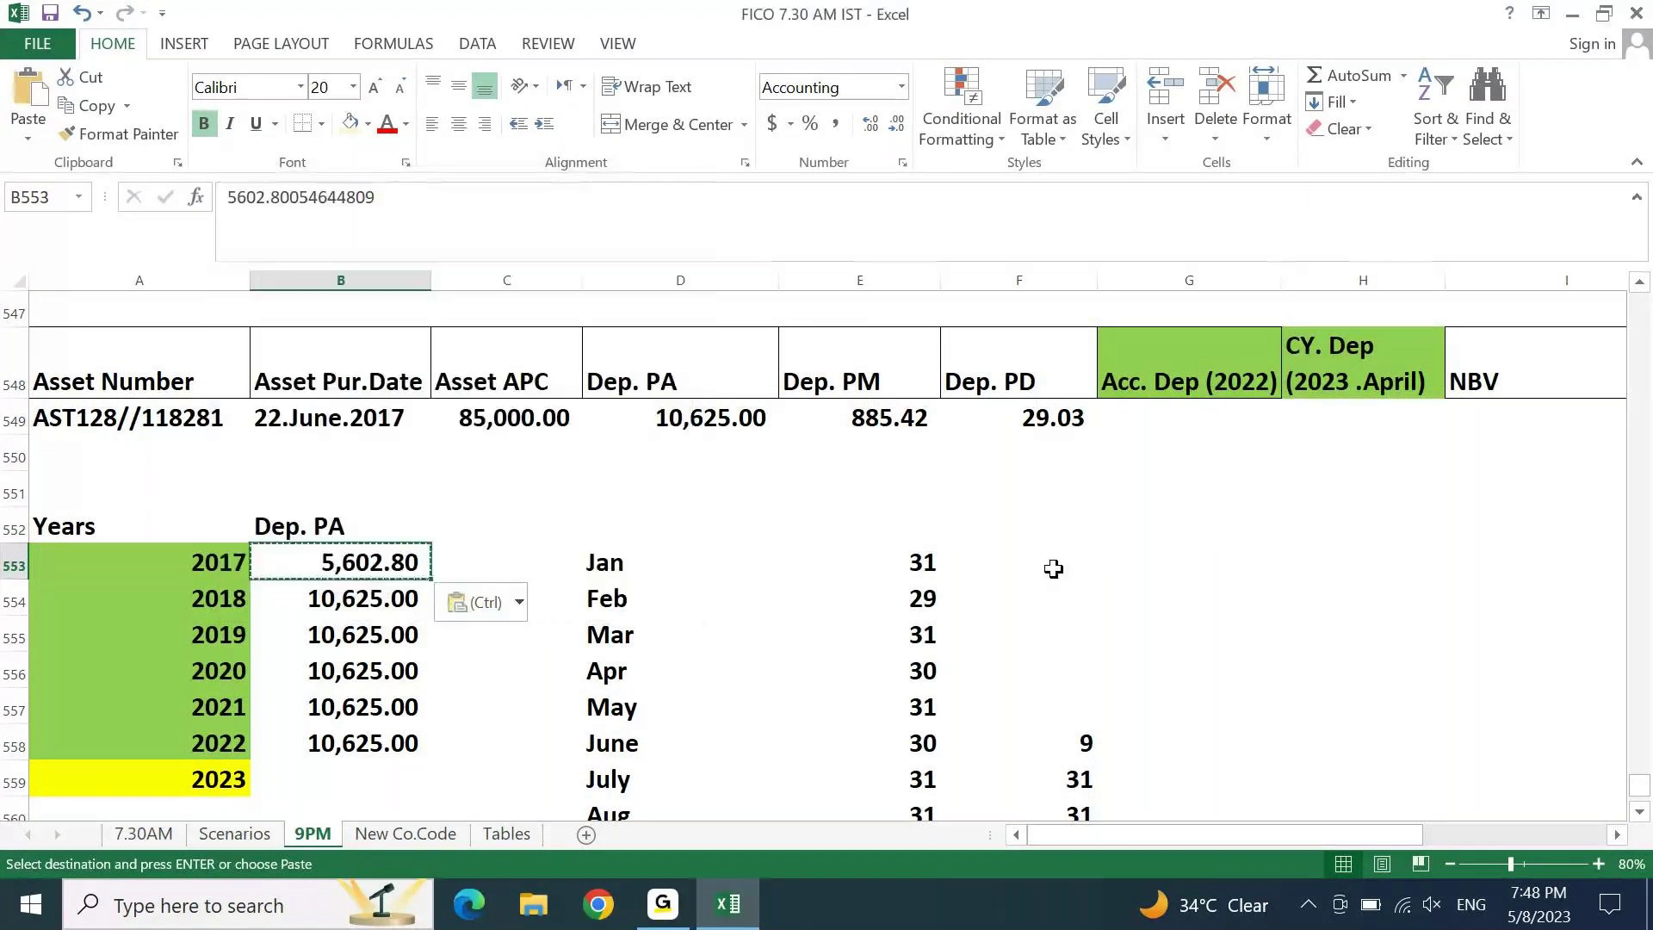
key("Escape")
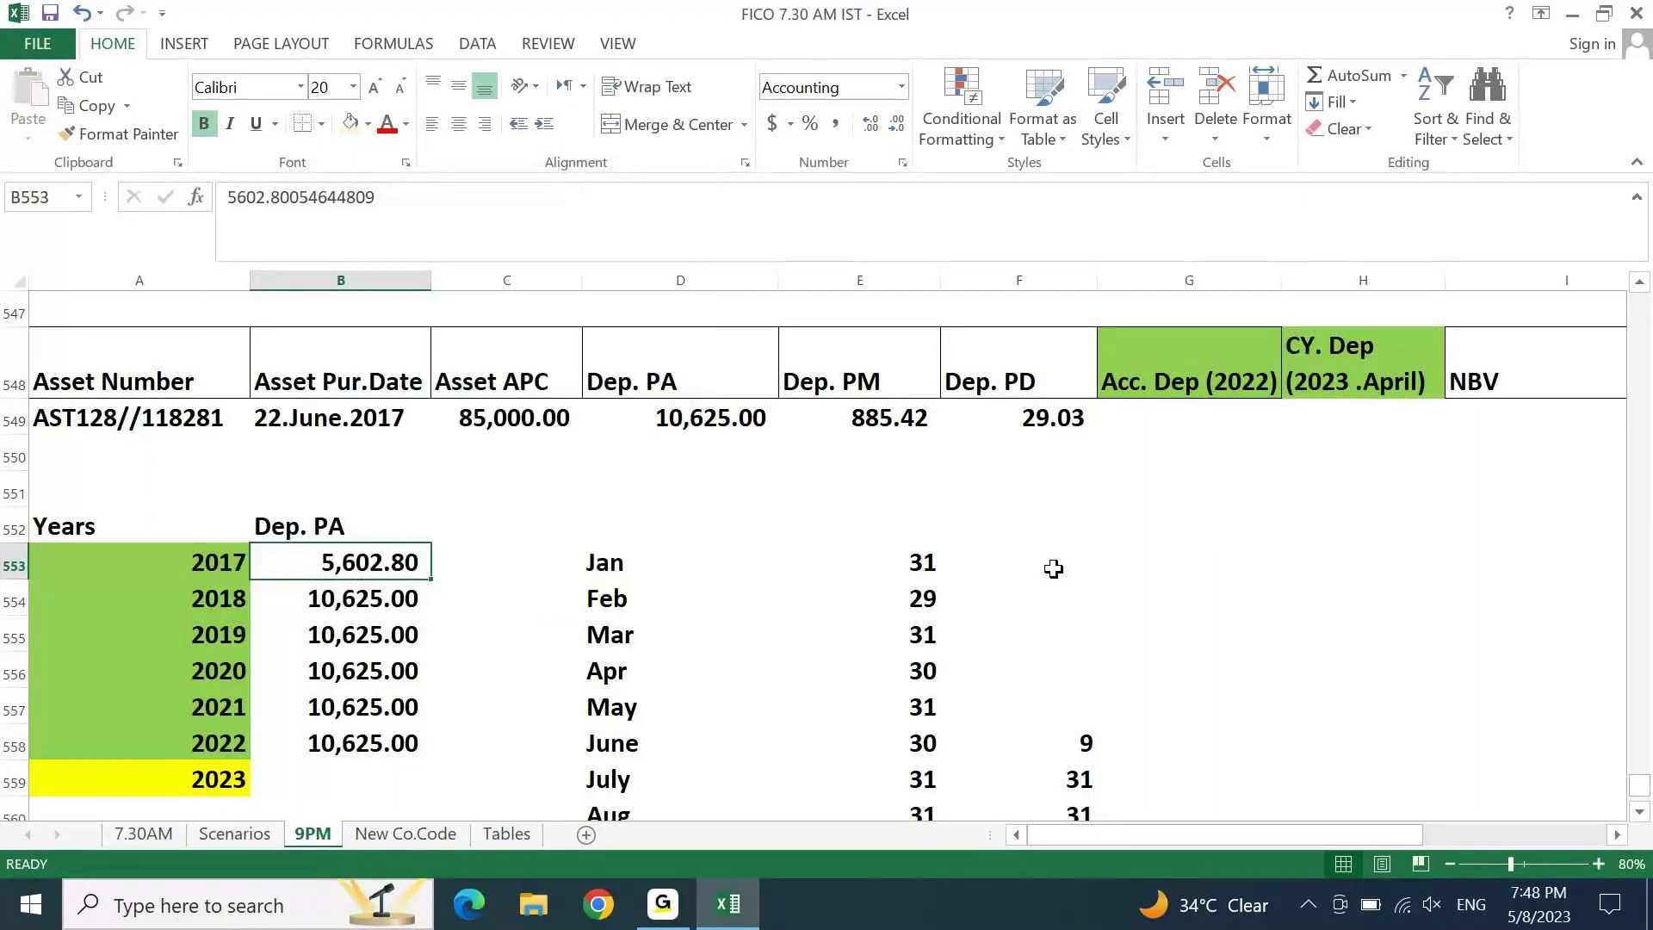
Step: Review the yearly depreciation amounts from 2018 through 2022 down to the empty 2023 row
key("Down")
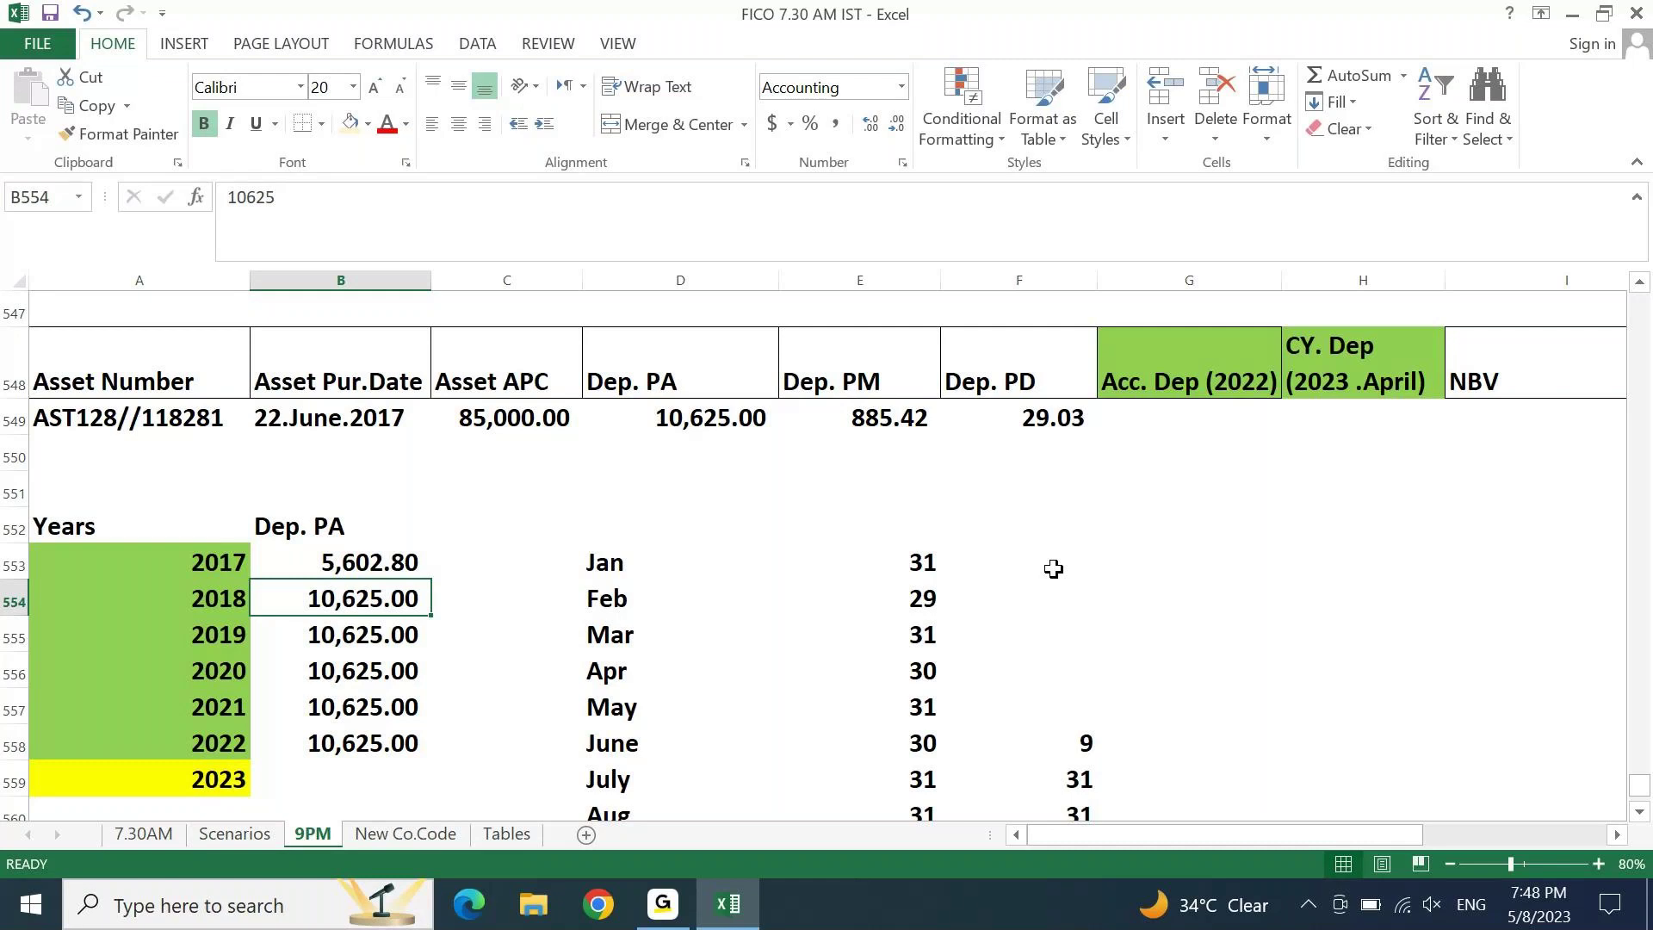
key("Down")
key("Down")
key("Down")
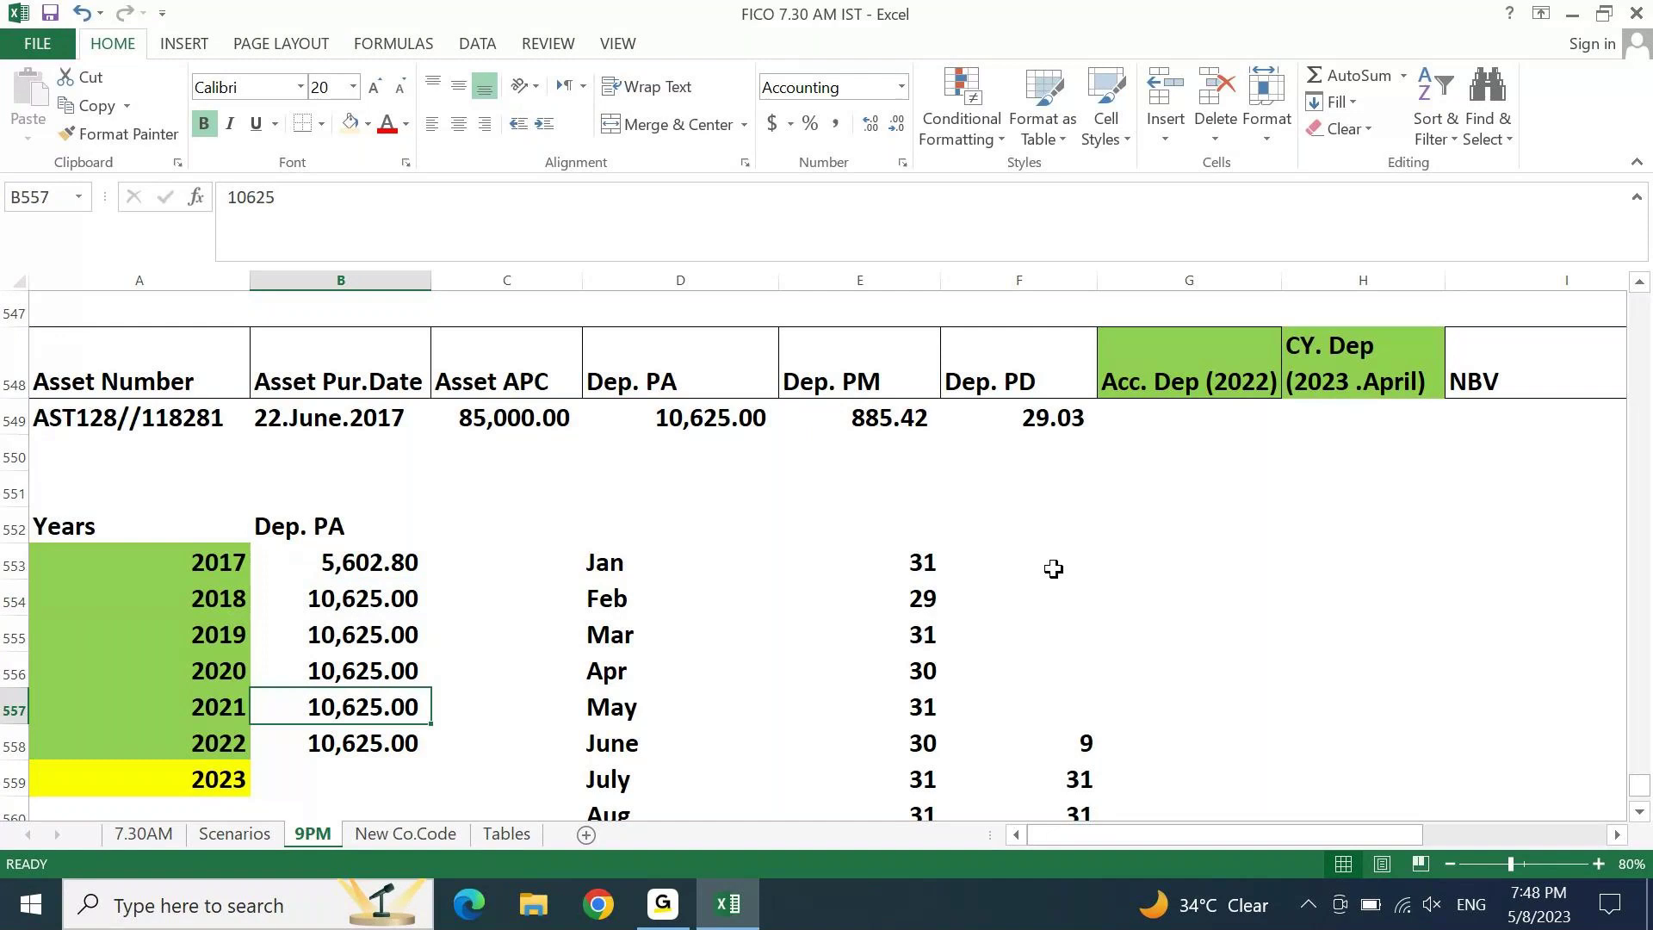
key("Down")
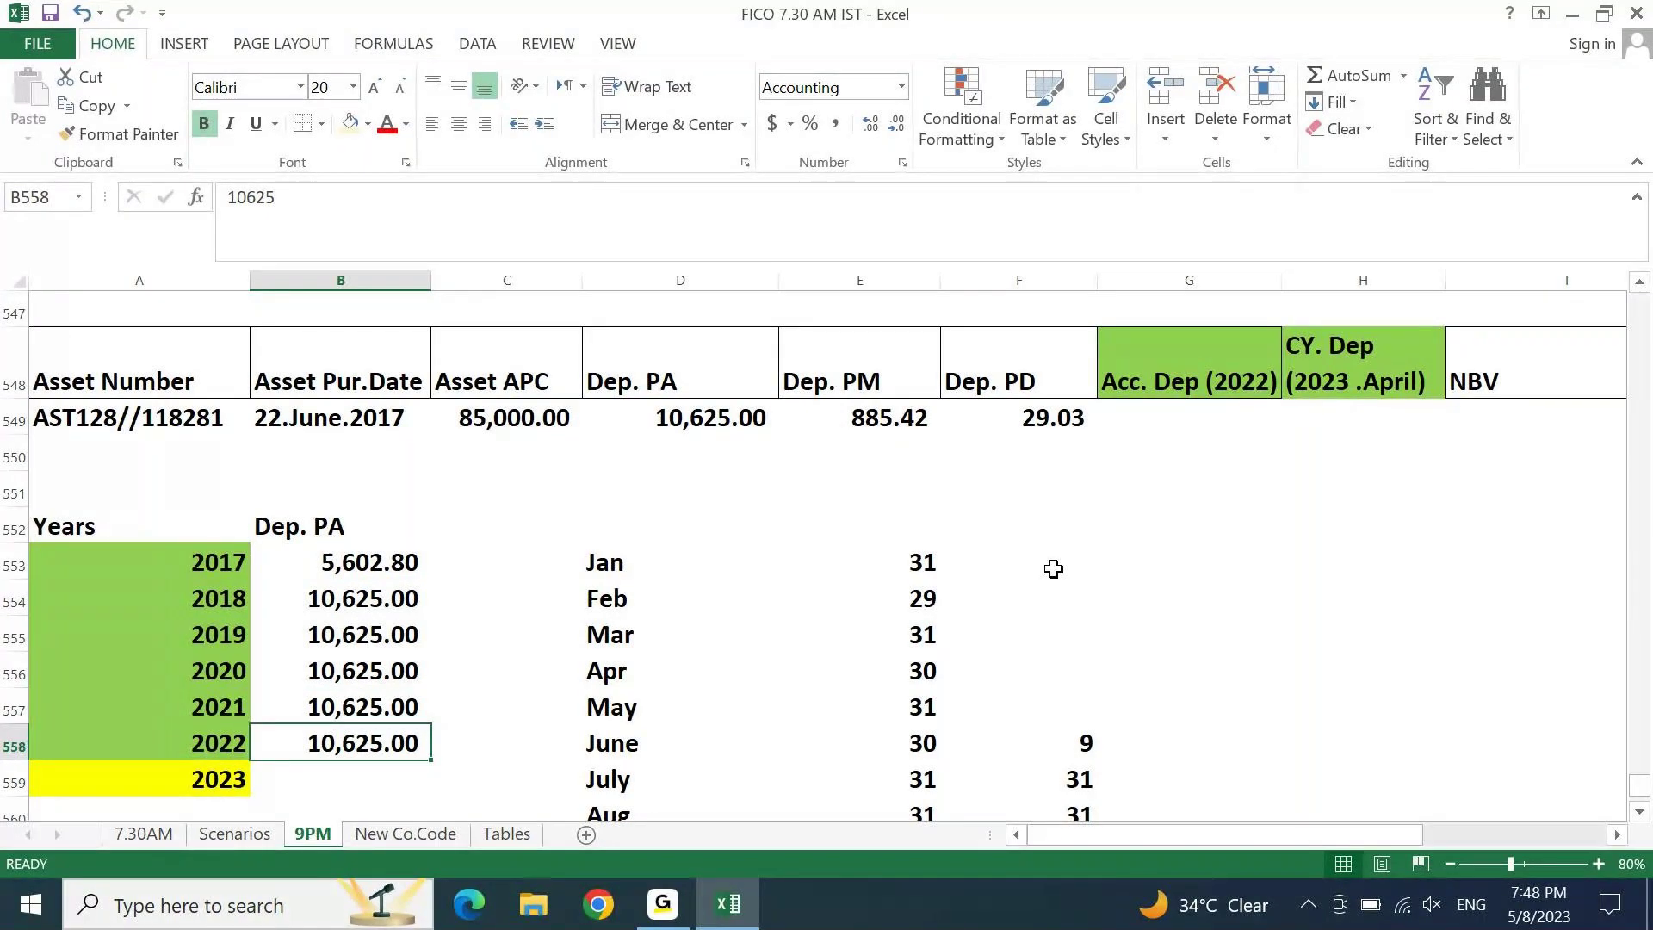
key("Down")
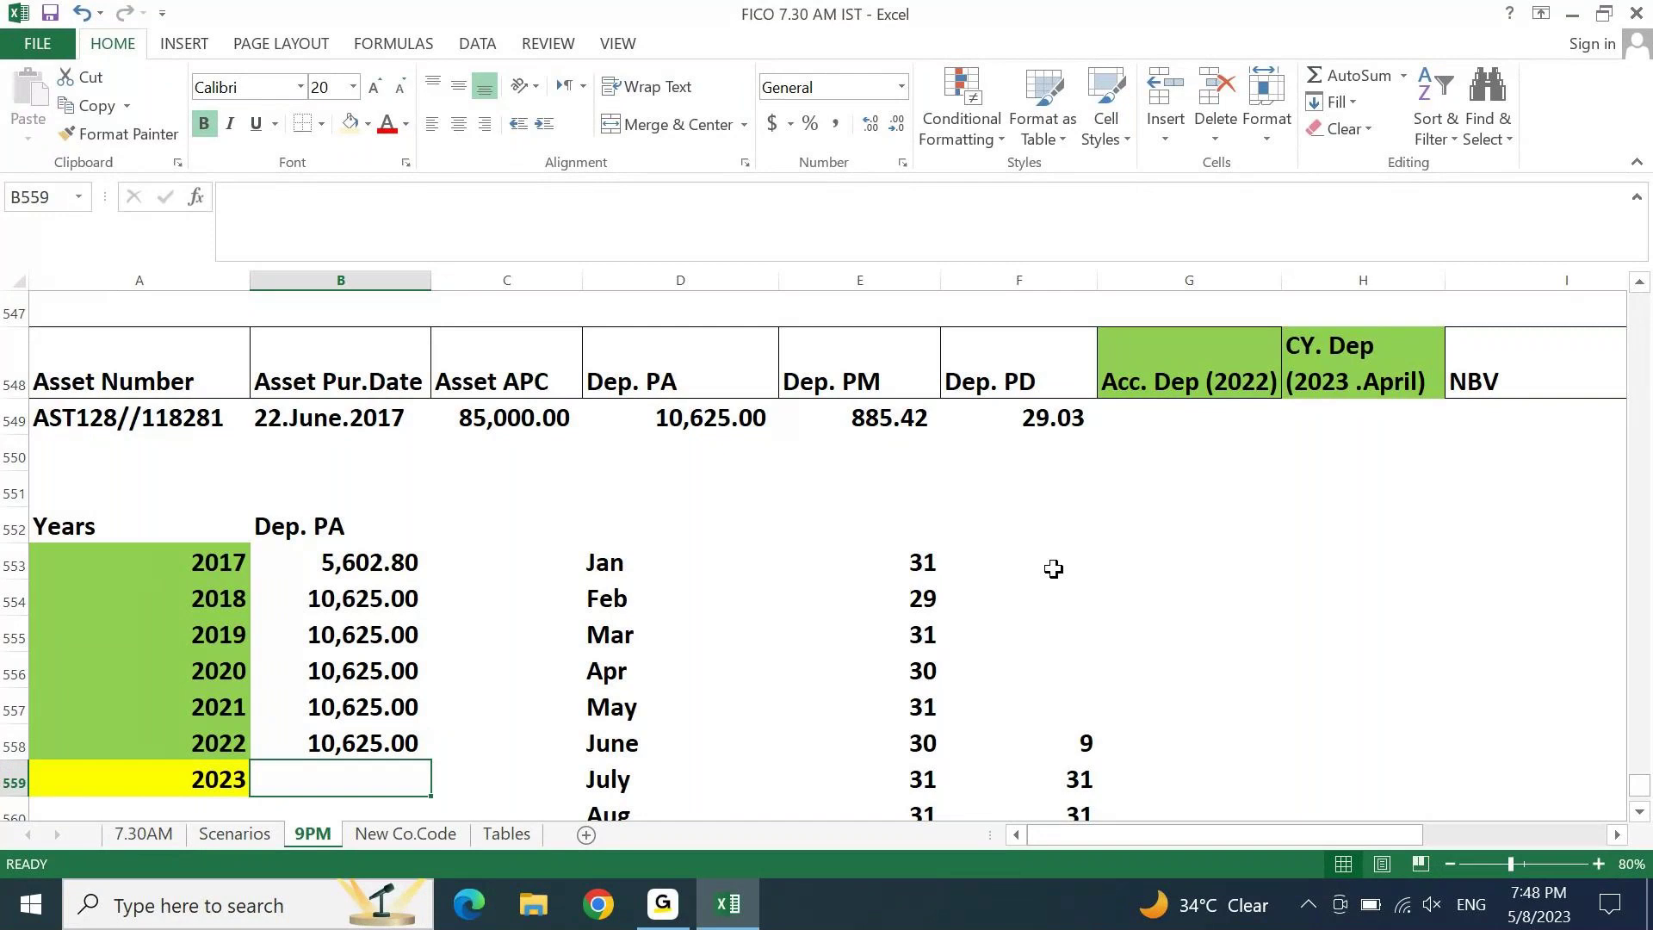
Step: Label the day-count columns with the headings 2017 in F552 and 2023 in G552
left_click(1068, 632)
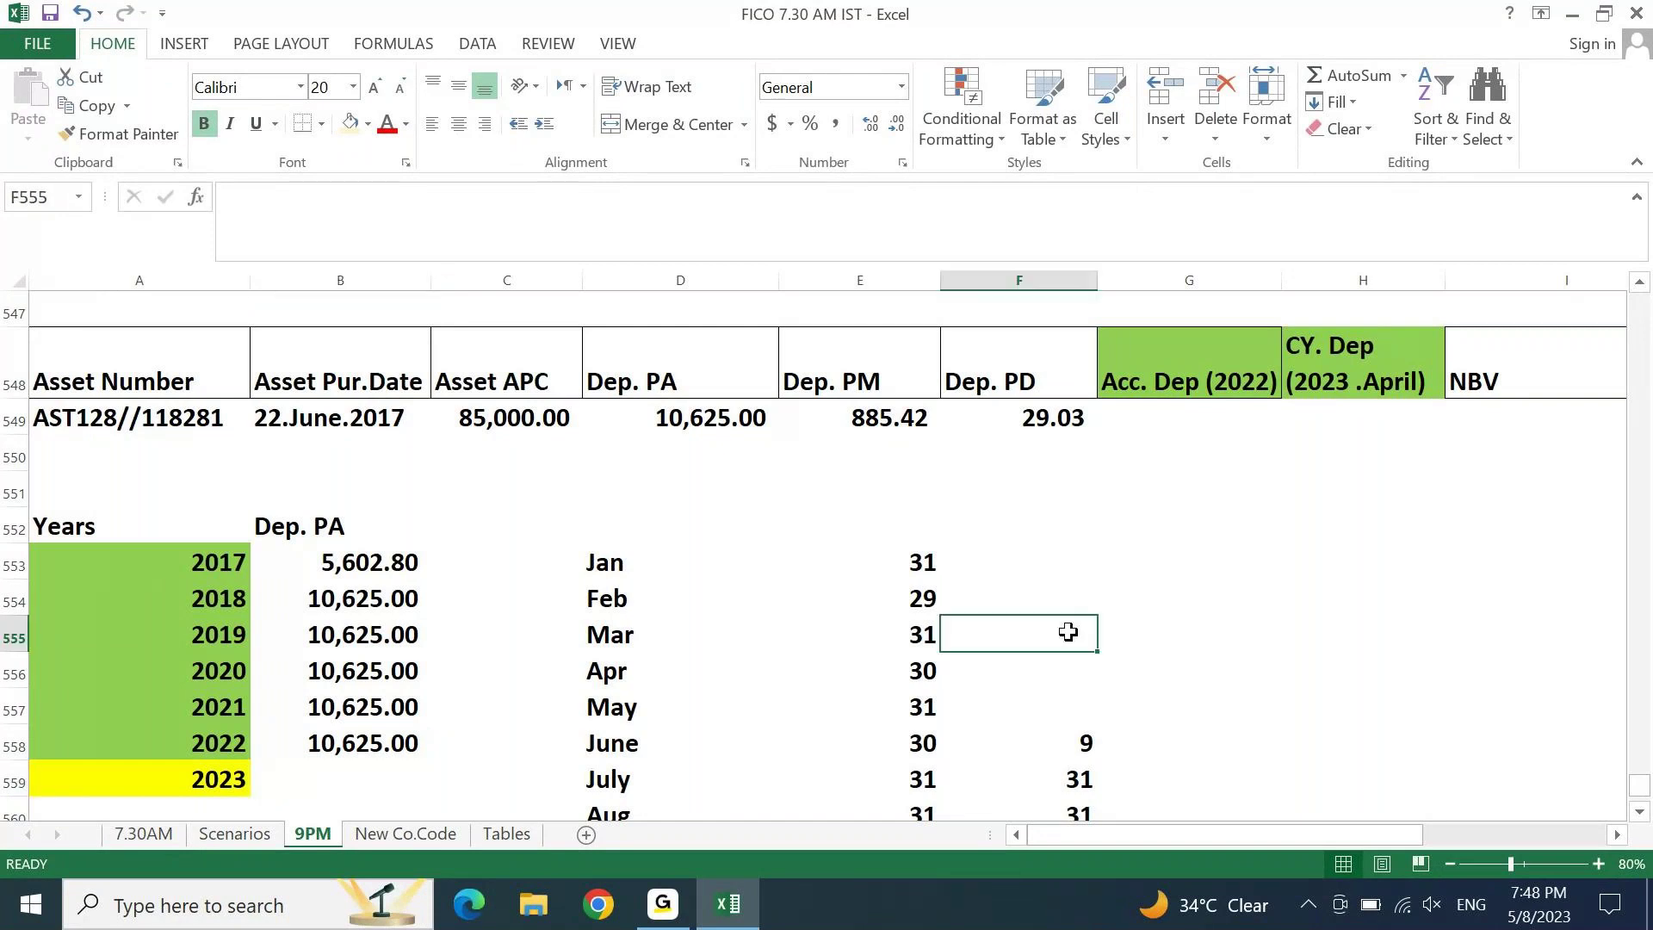
key("Up")
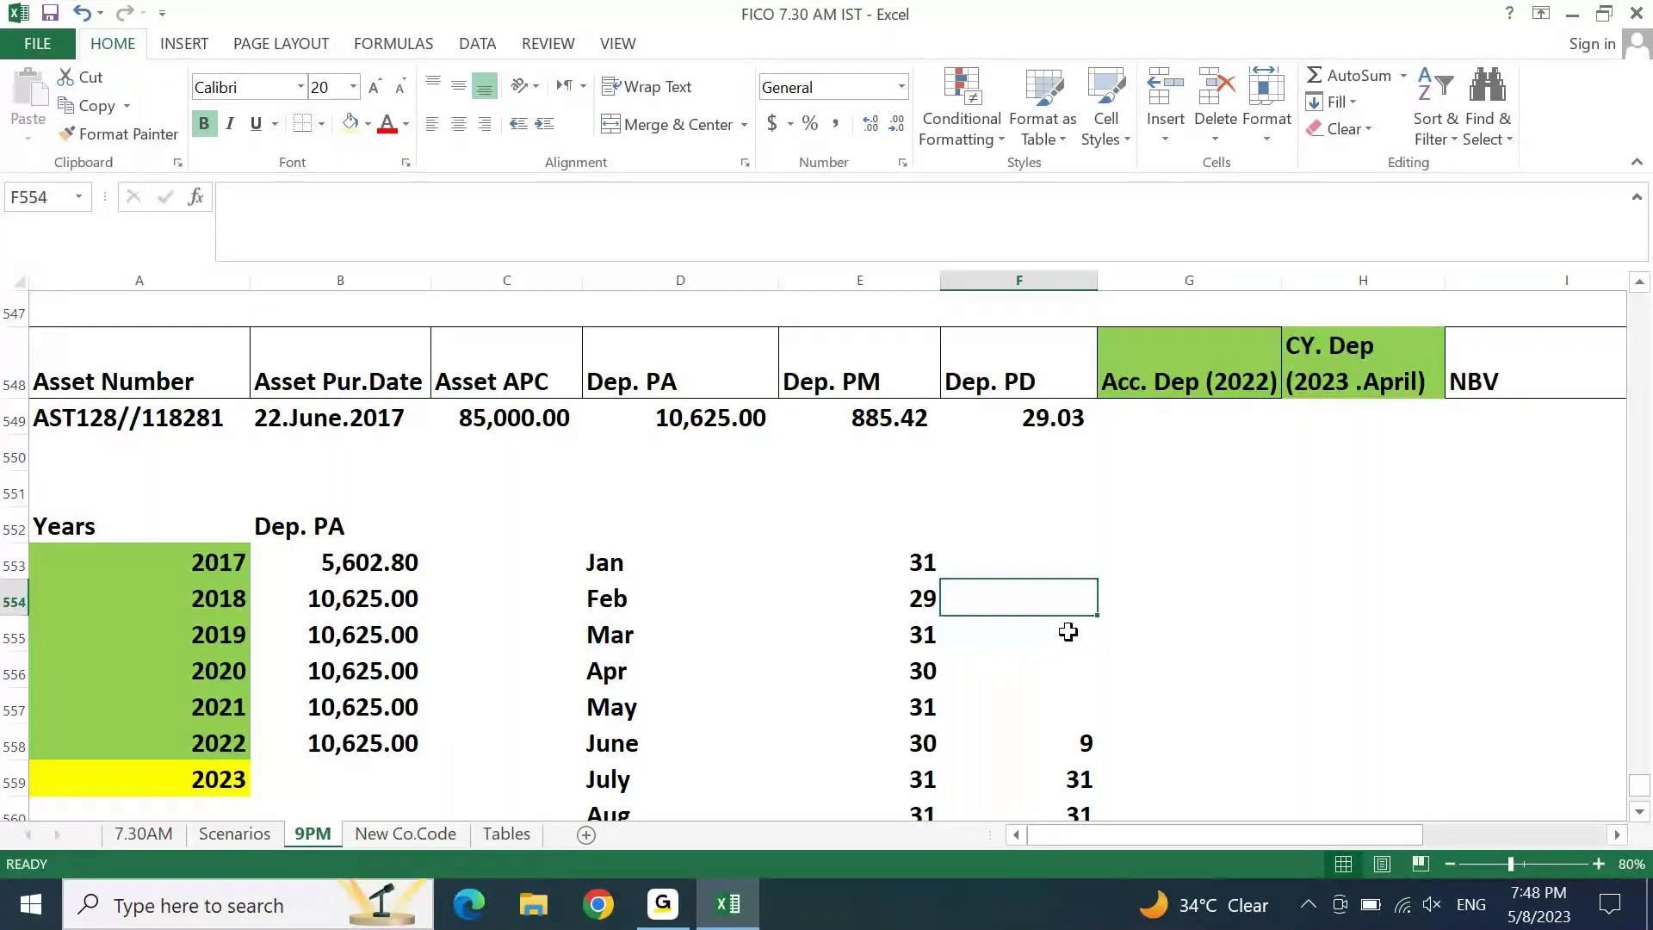
key("Up")
key("Left")
key("Right")
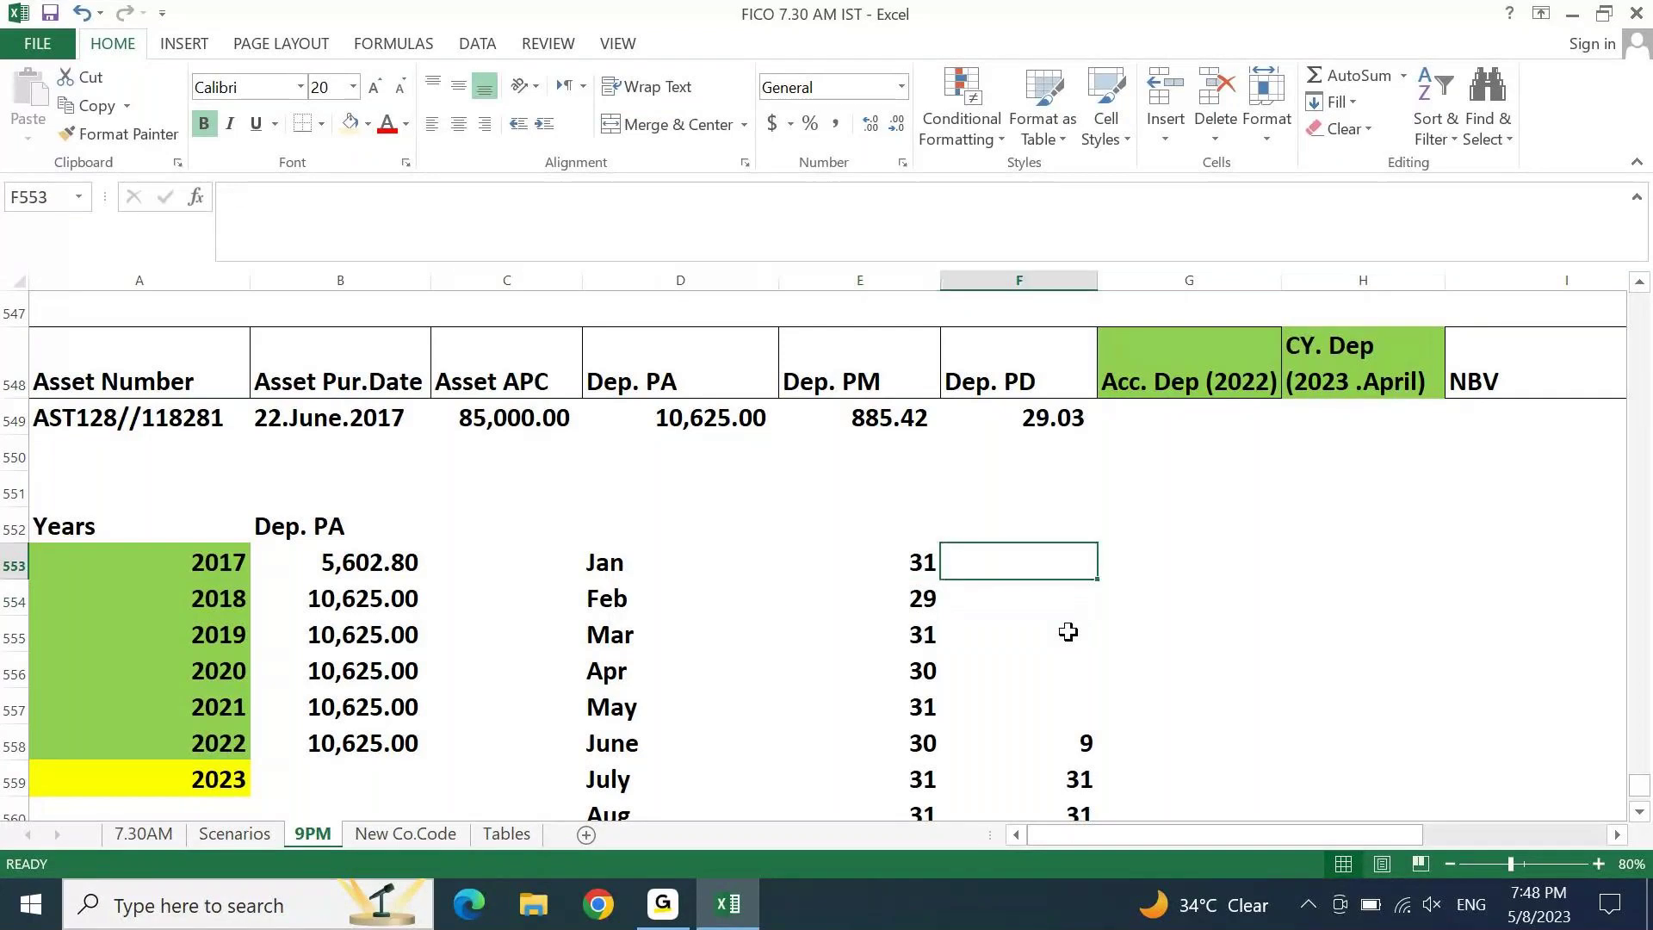
type("2017")
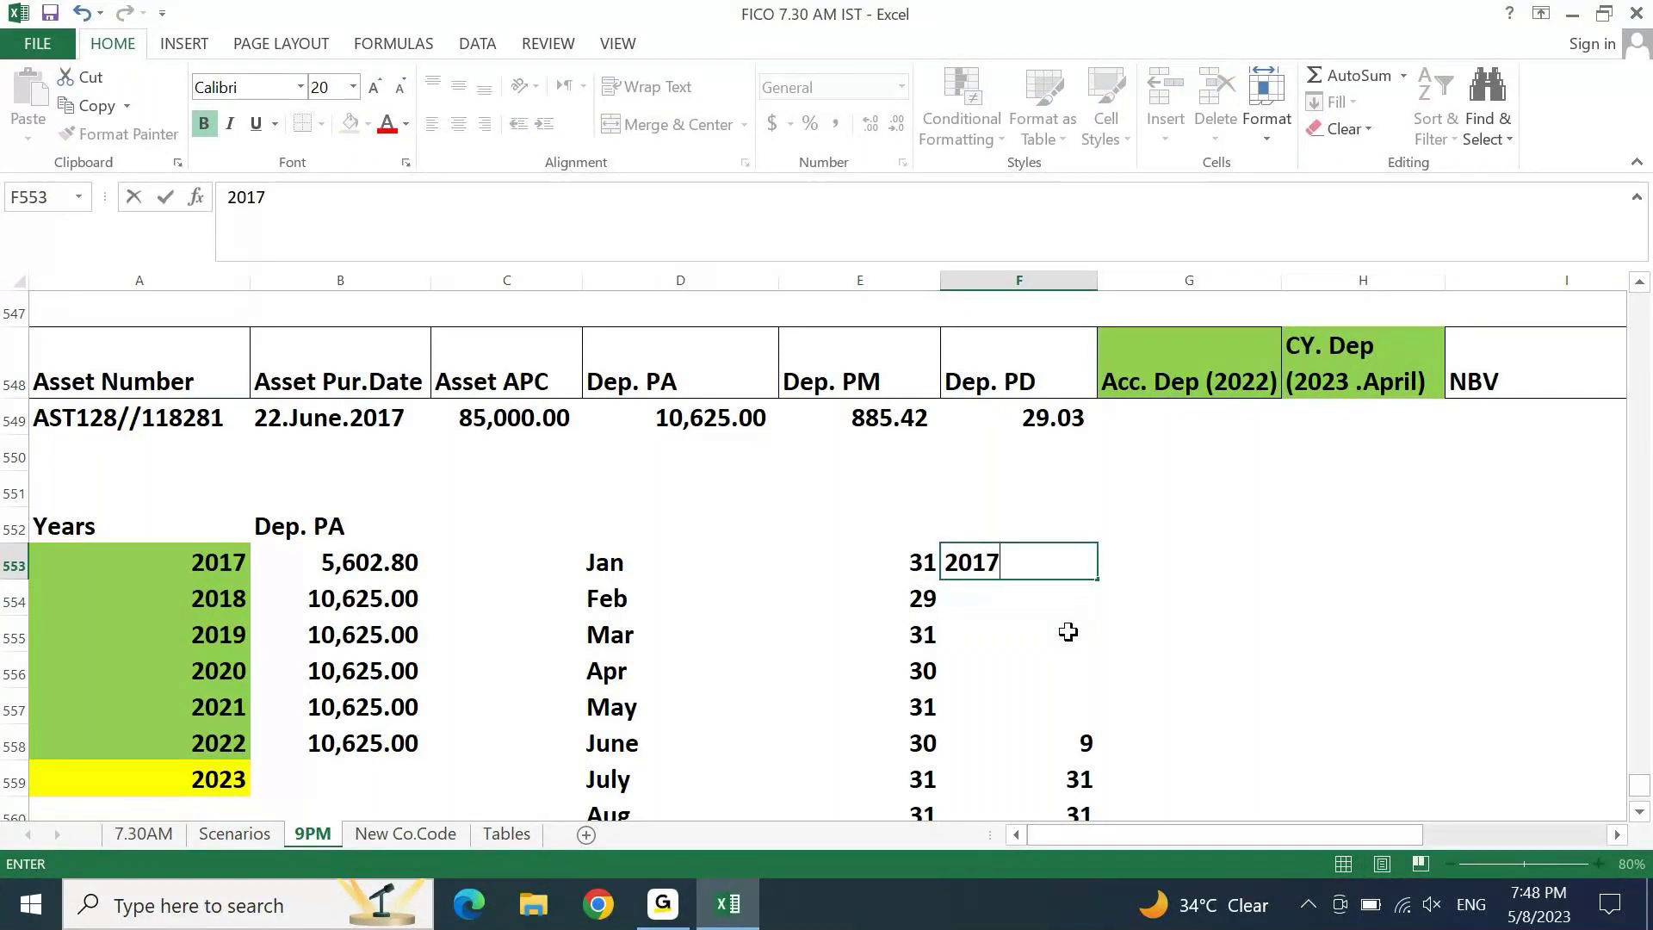
key("Escape")
key("Up")
type("2017")
key("Right")
type("2")
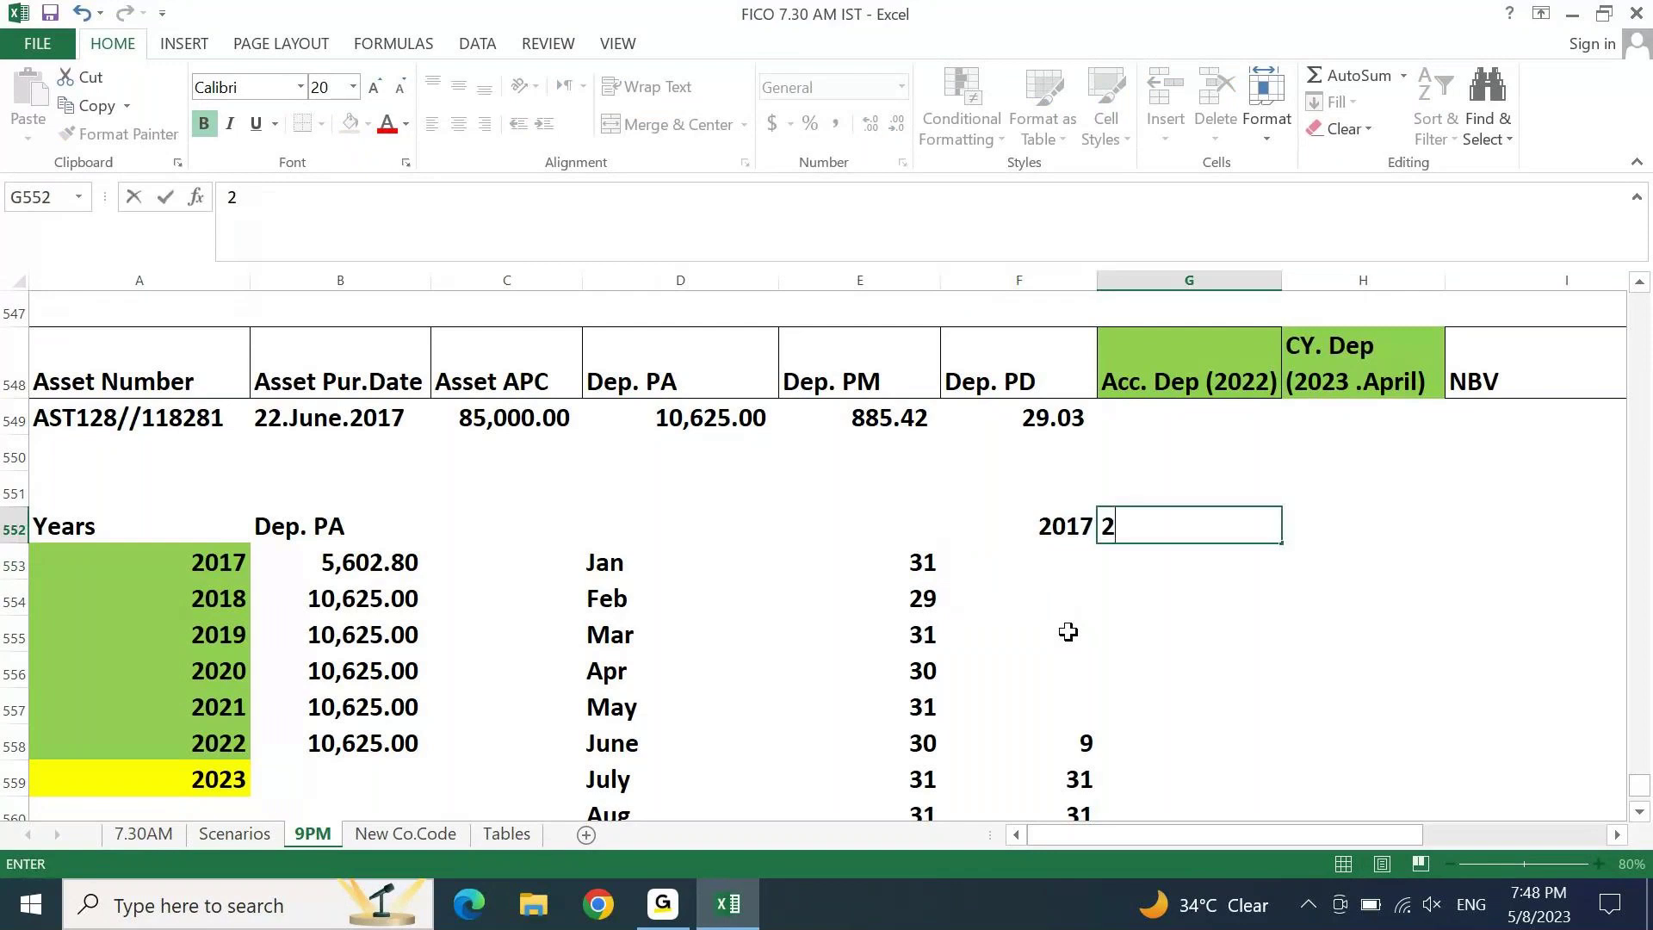
type("023")
key("Return")
key("Left")
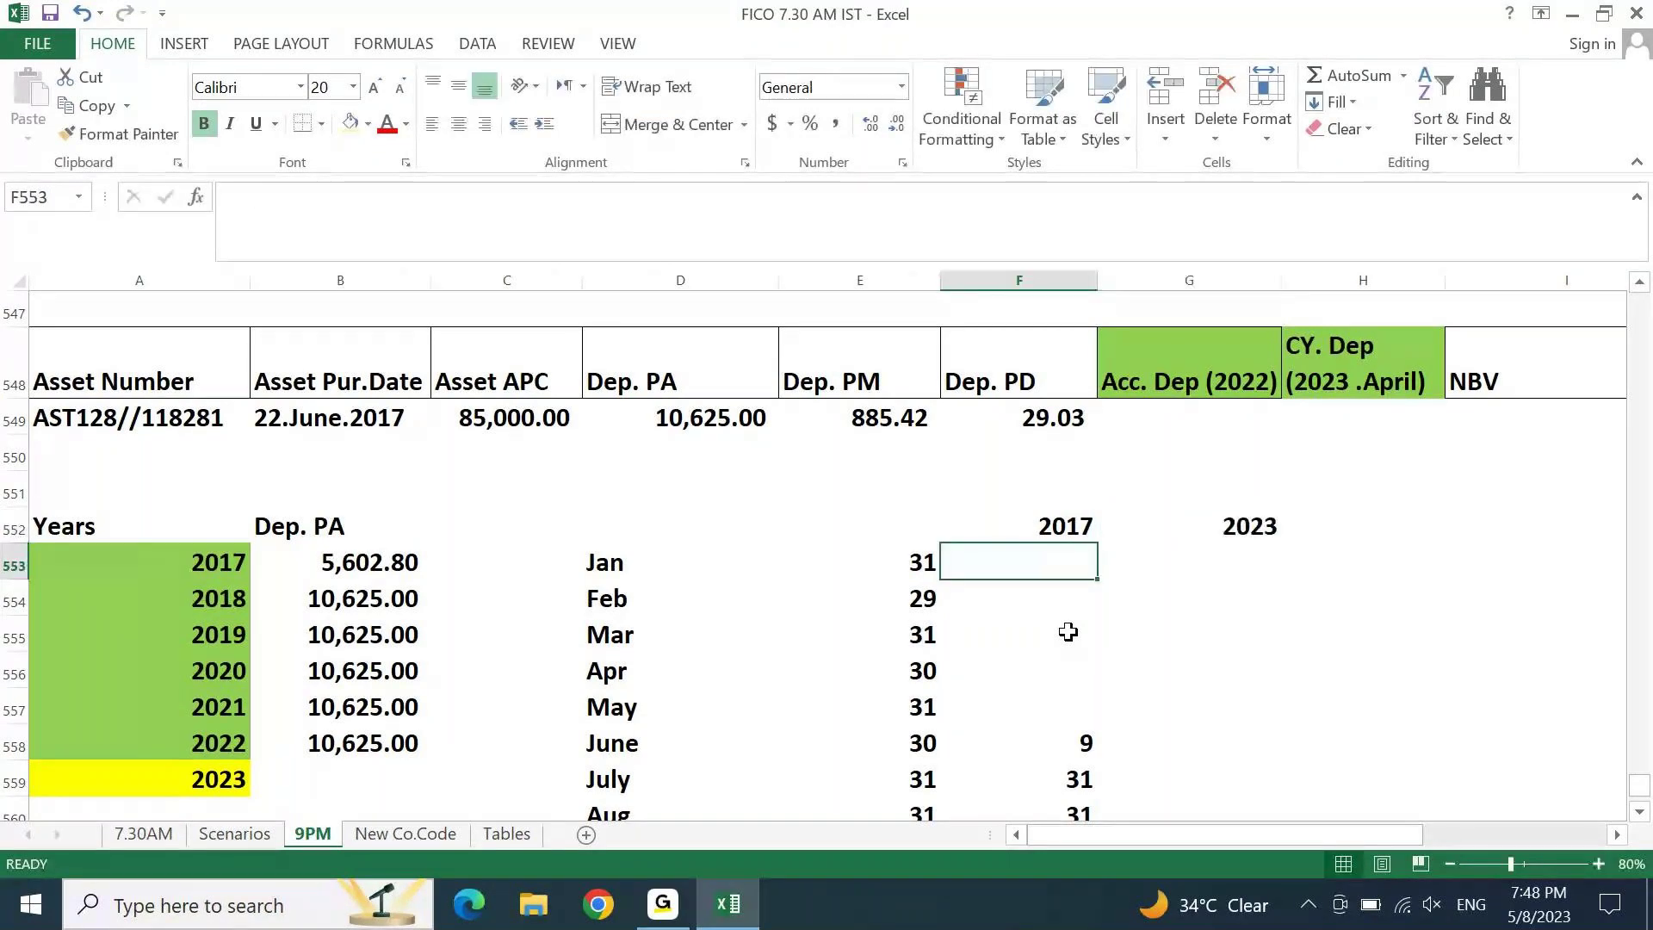
Step: Enter the 2023 days for January to April in G553:G556 as 31, 29, 31 and 30
key("Right")
type("3")
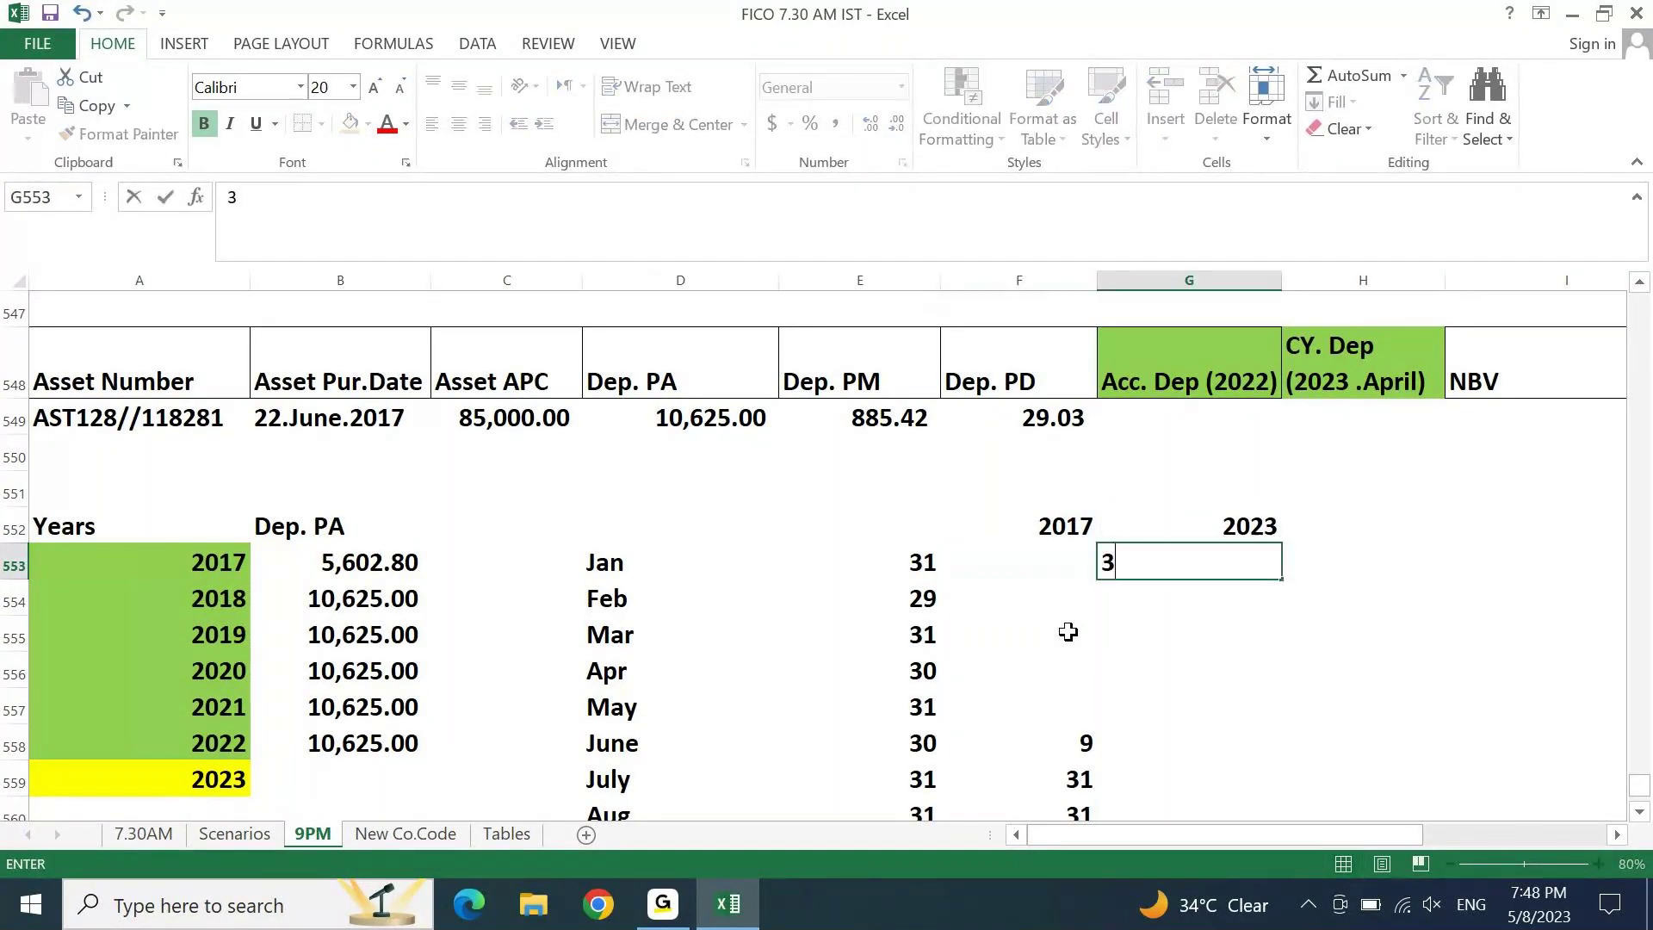
type("1")
key("Return")
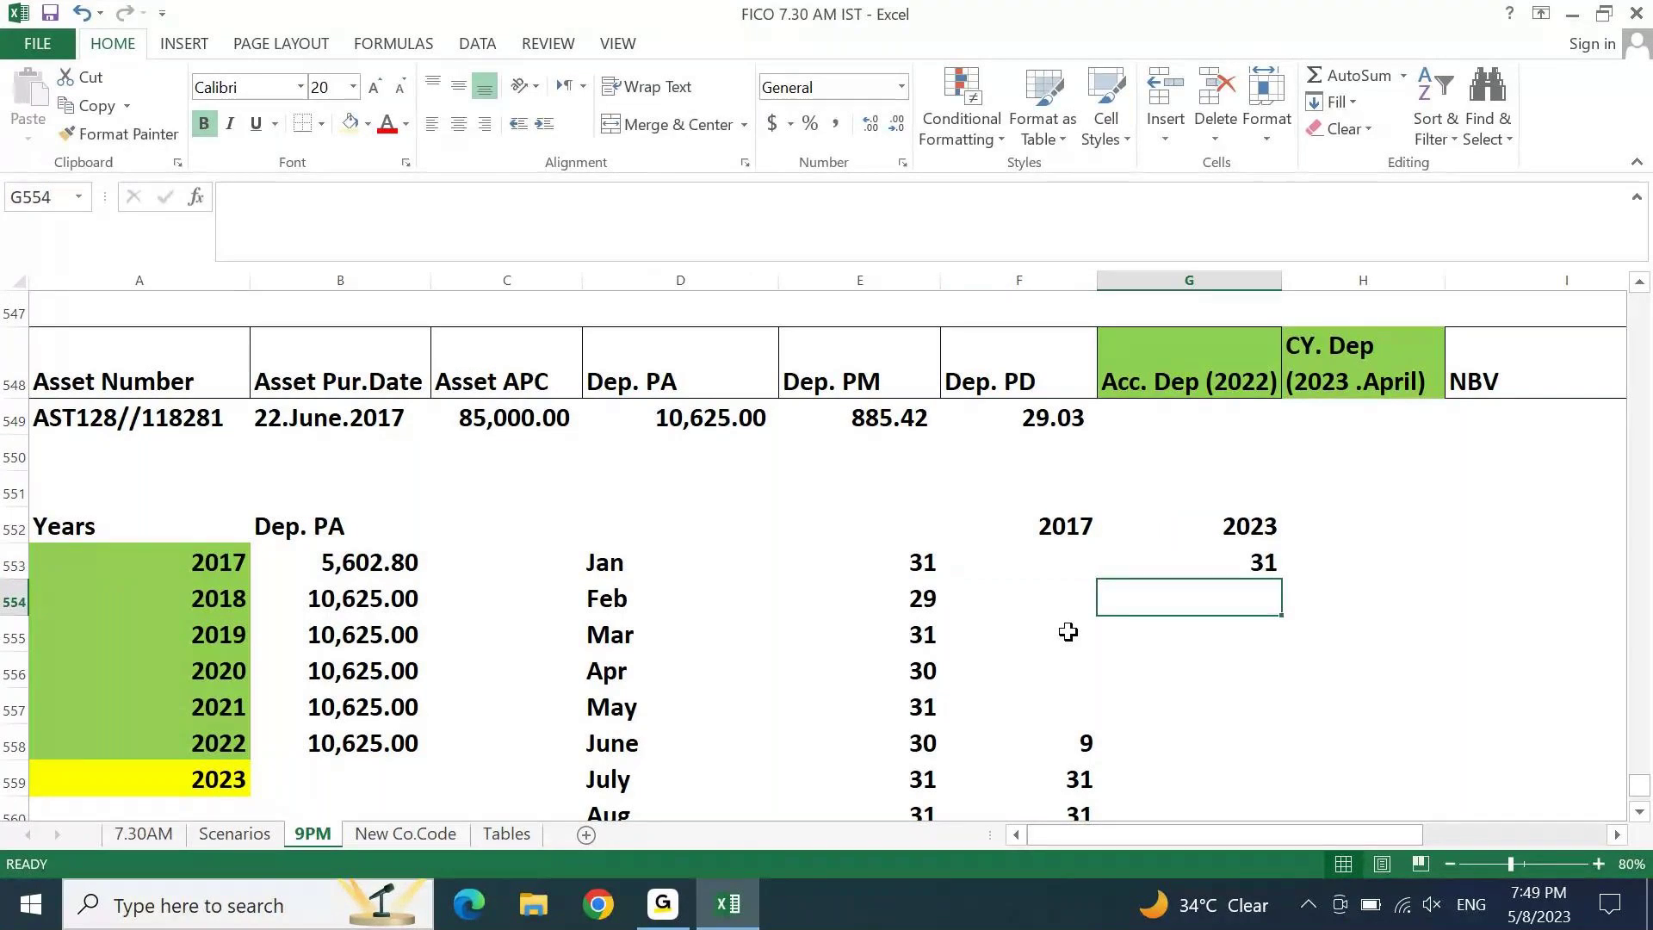
type("29\\")
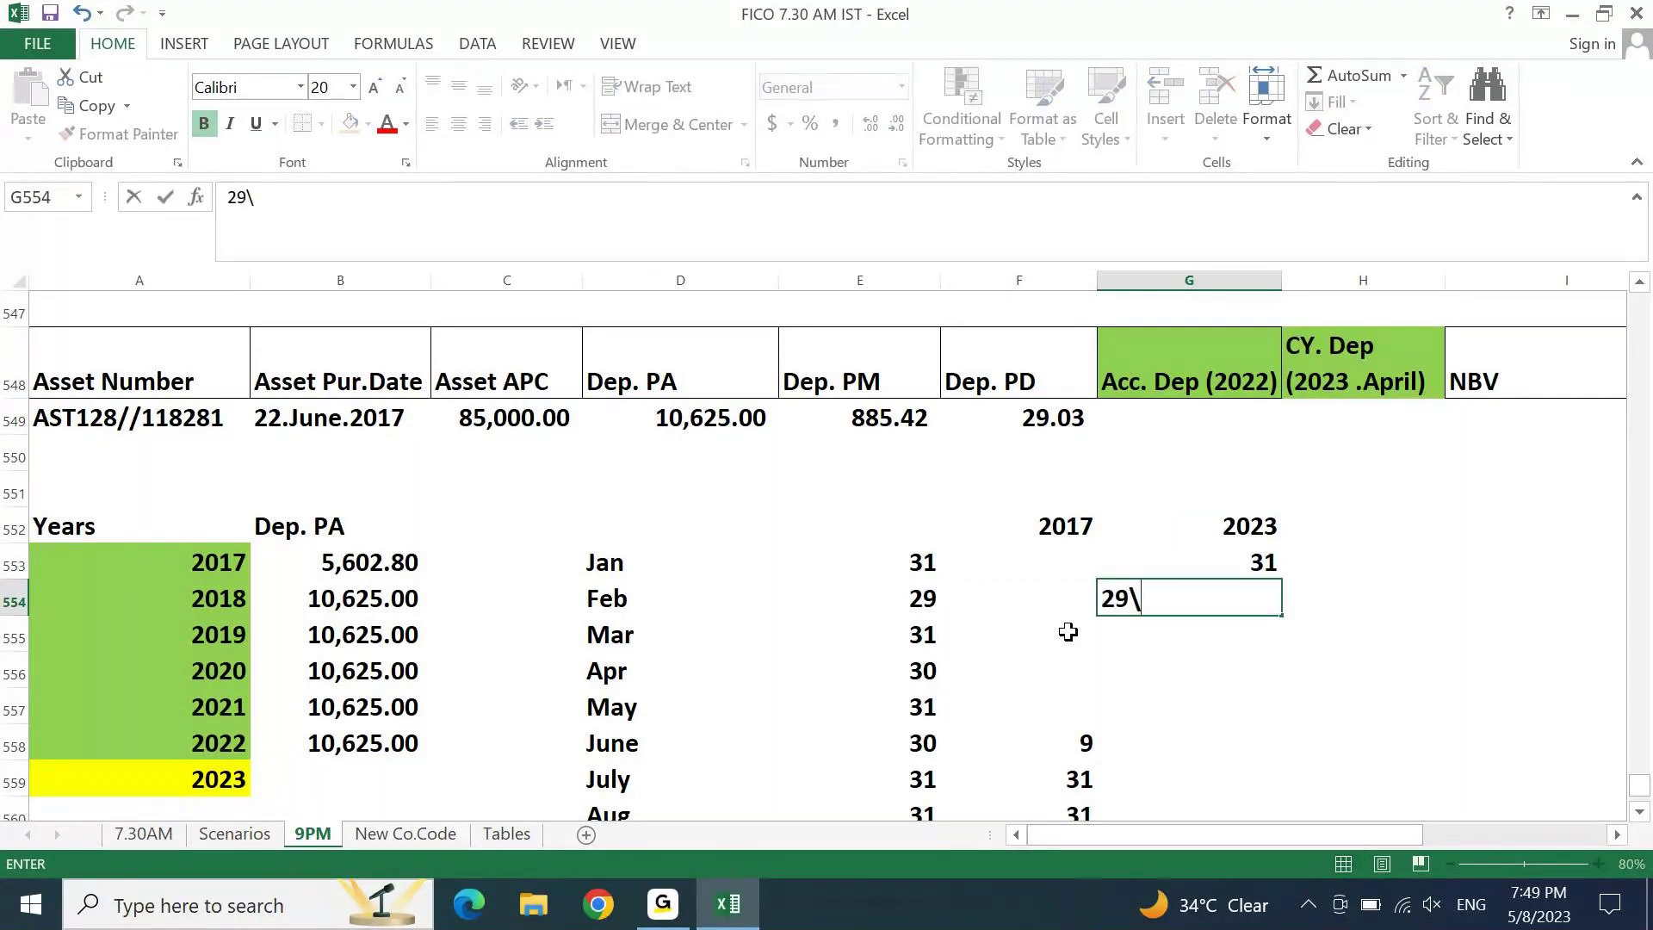
key("Return")
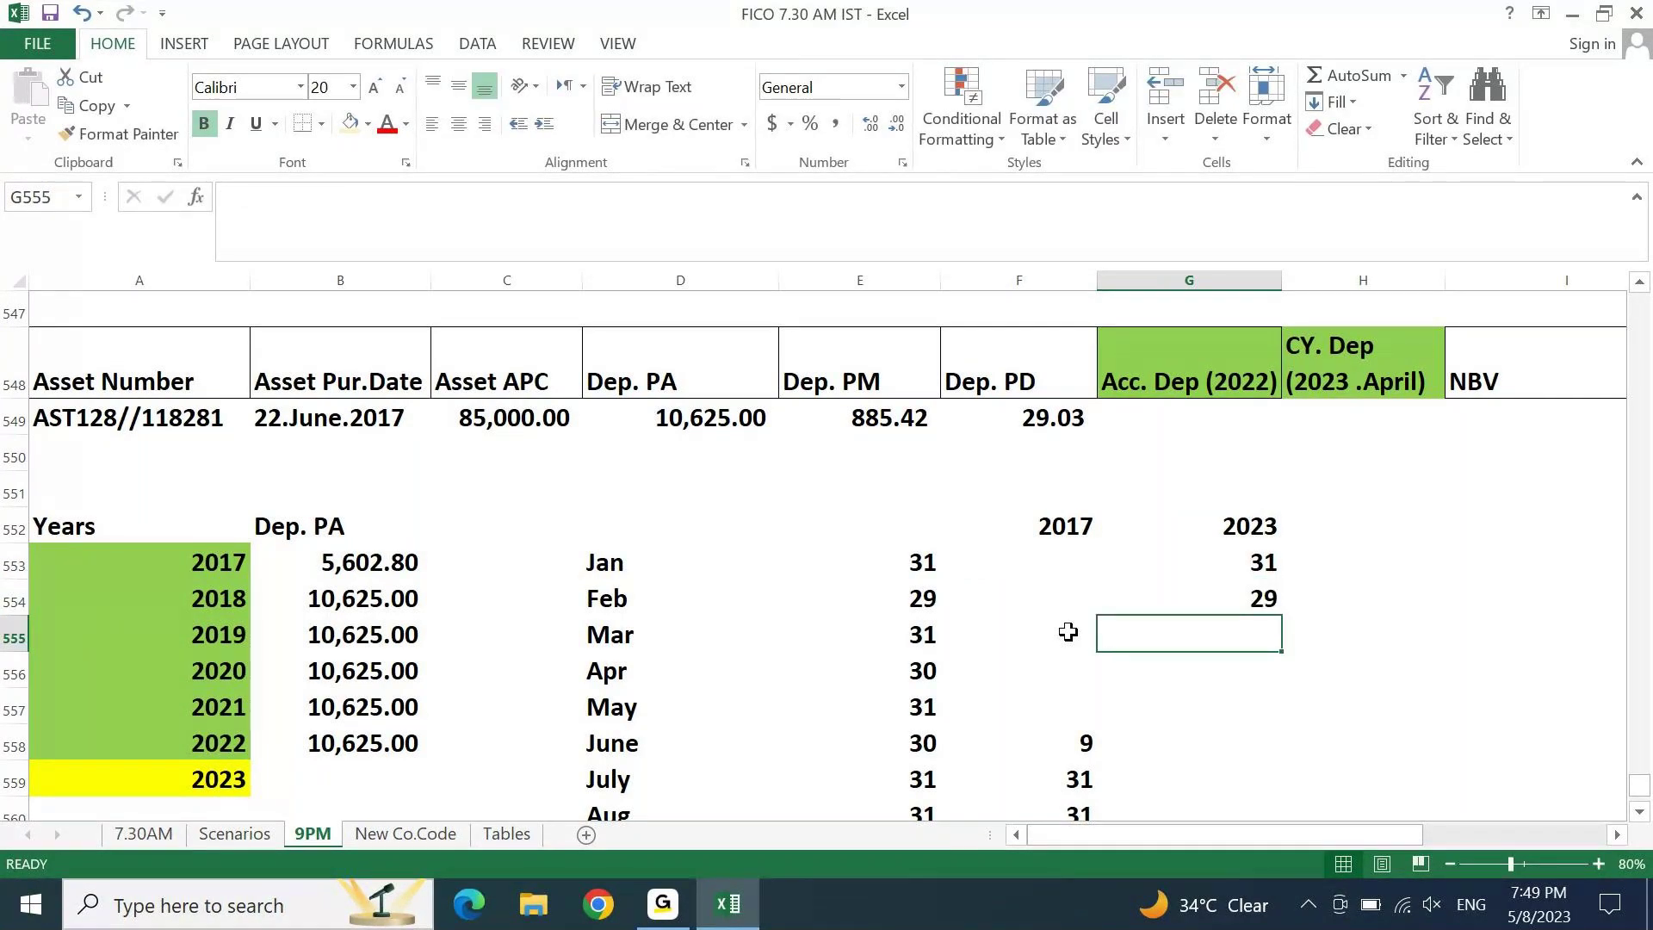
type("31")
key("Return")
type("30")
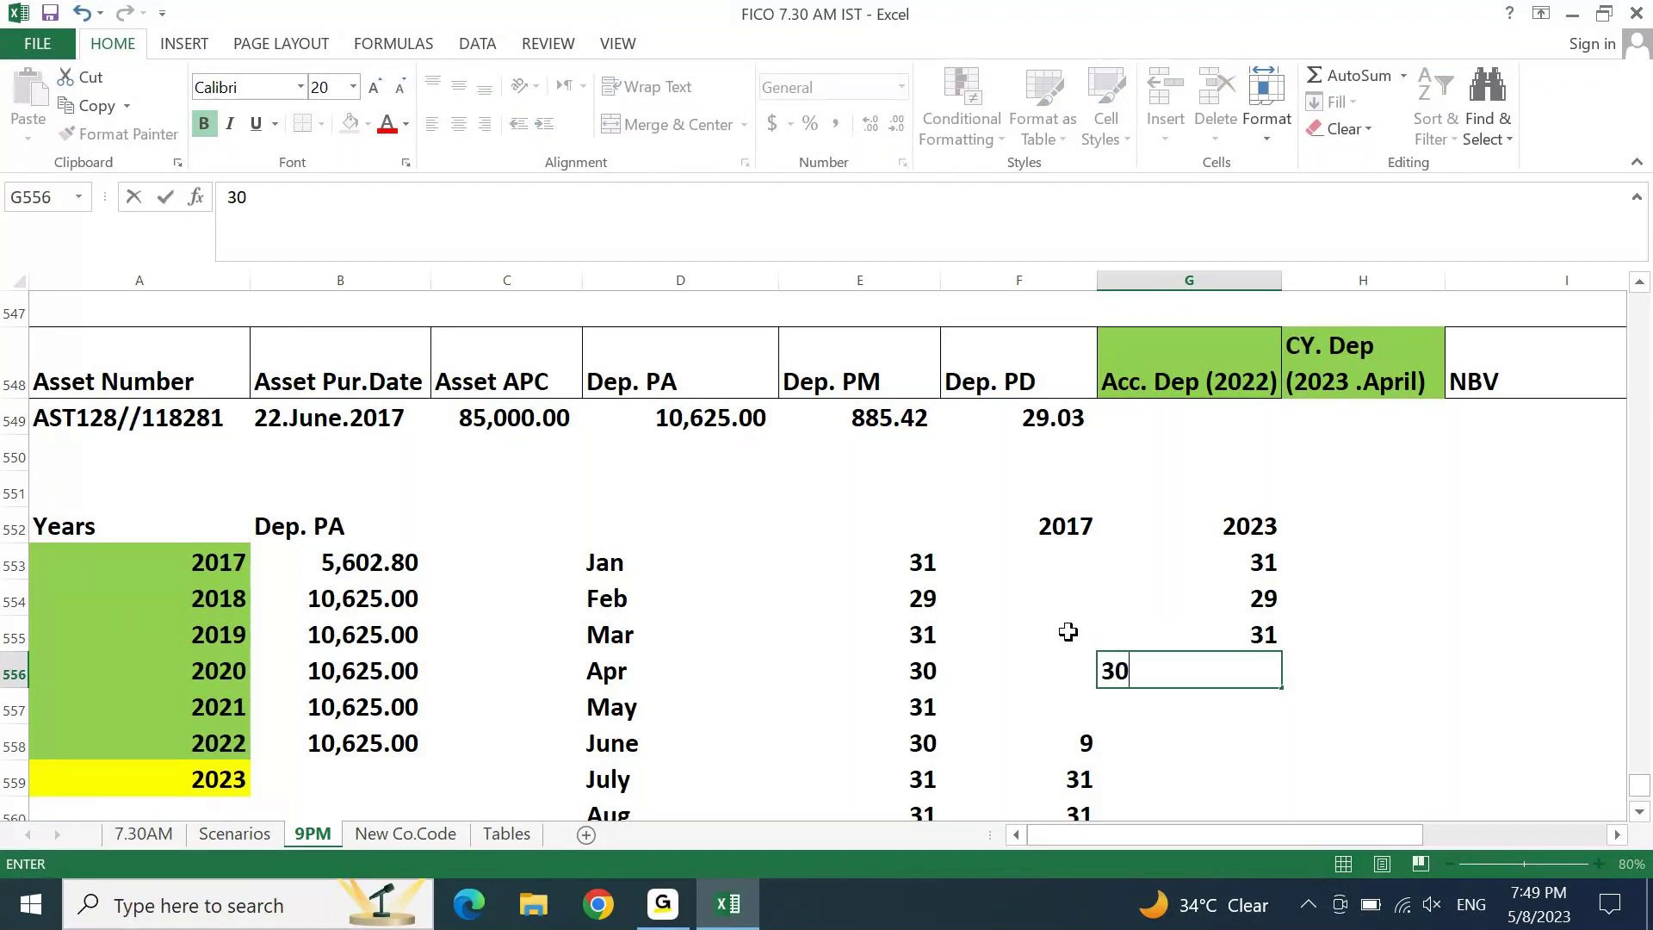
key("Return")
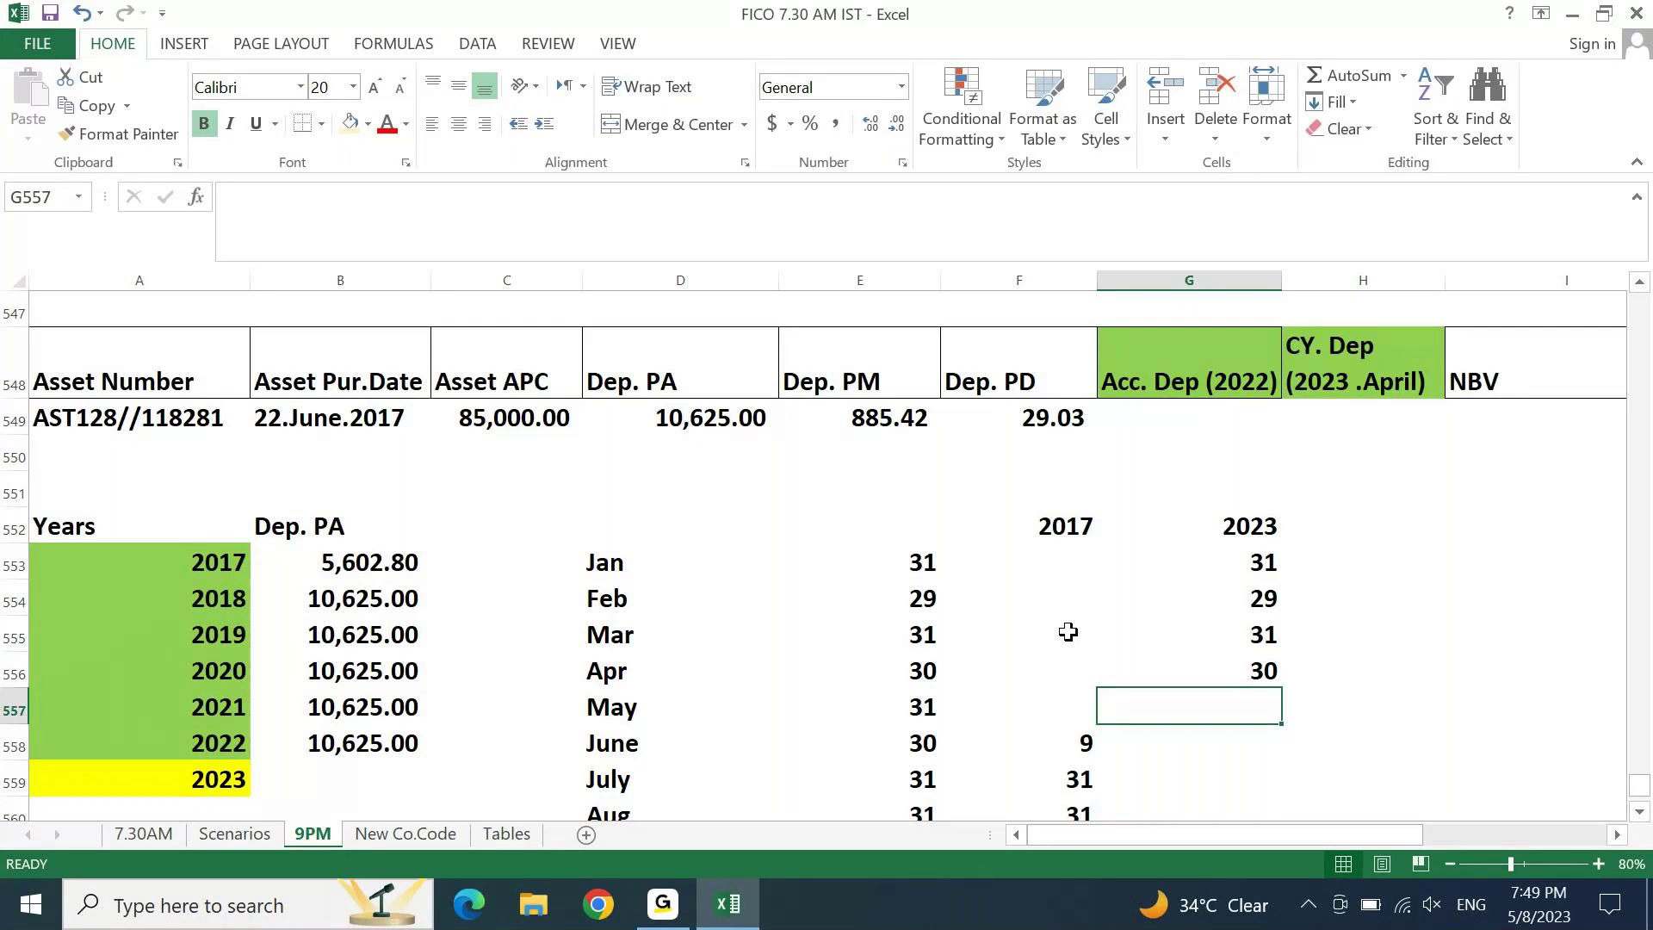
Step: Try to total the 2023 days in G557 with an automatic sum of G552:G556
key("Up")
key("Down")
key("alt+equal")
key("Return")
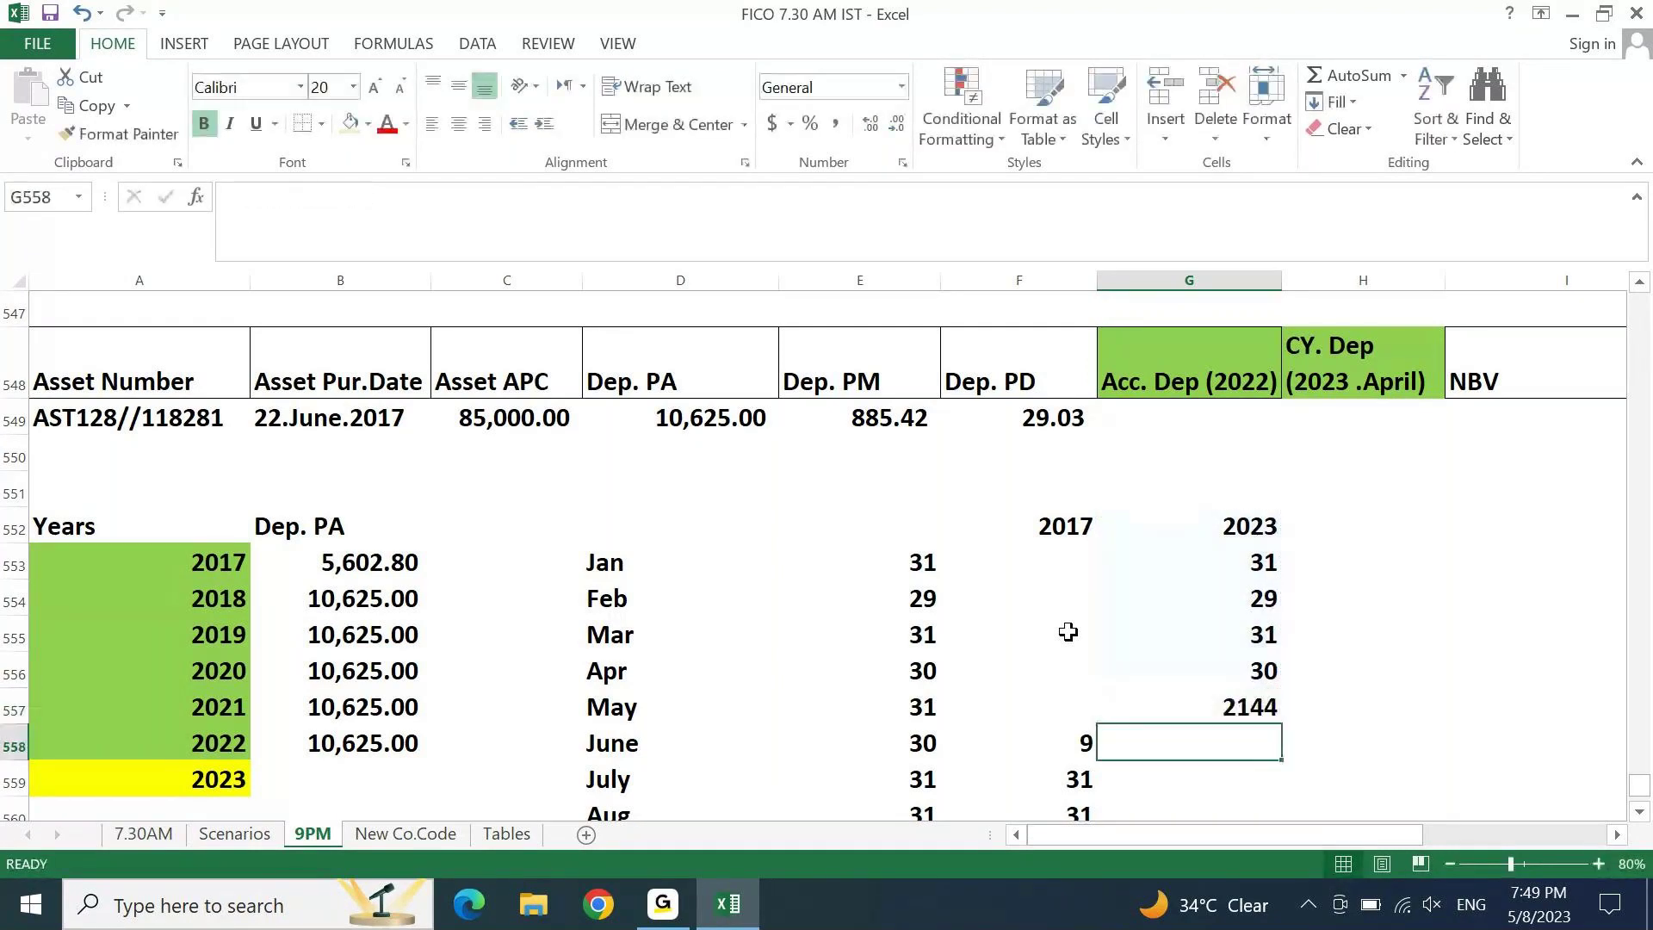
Step: Total only the January to April 2023 days in G557 with =SUM(G553:G556)
key("Up")
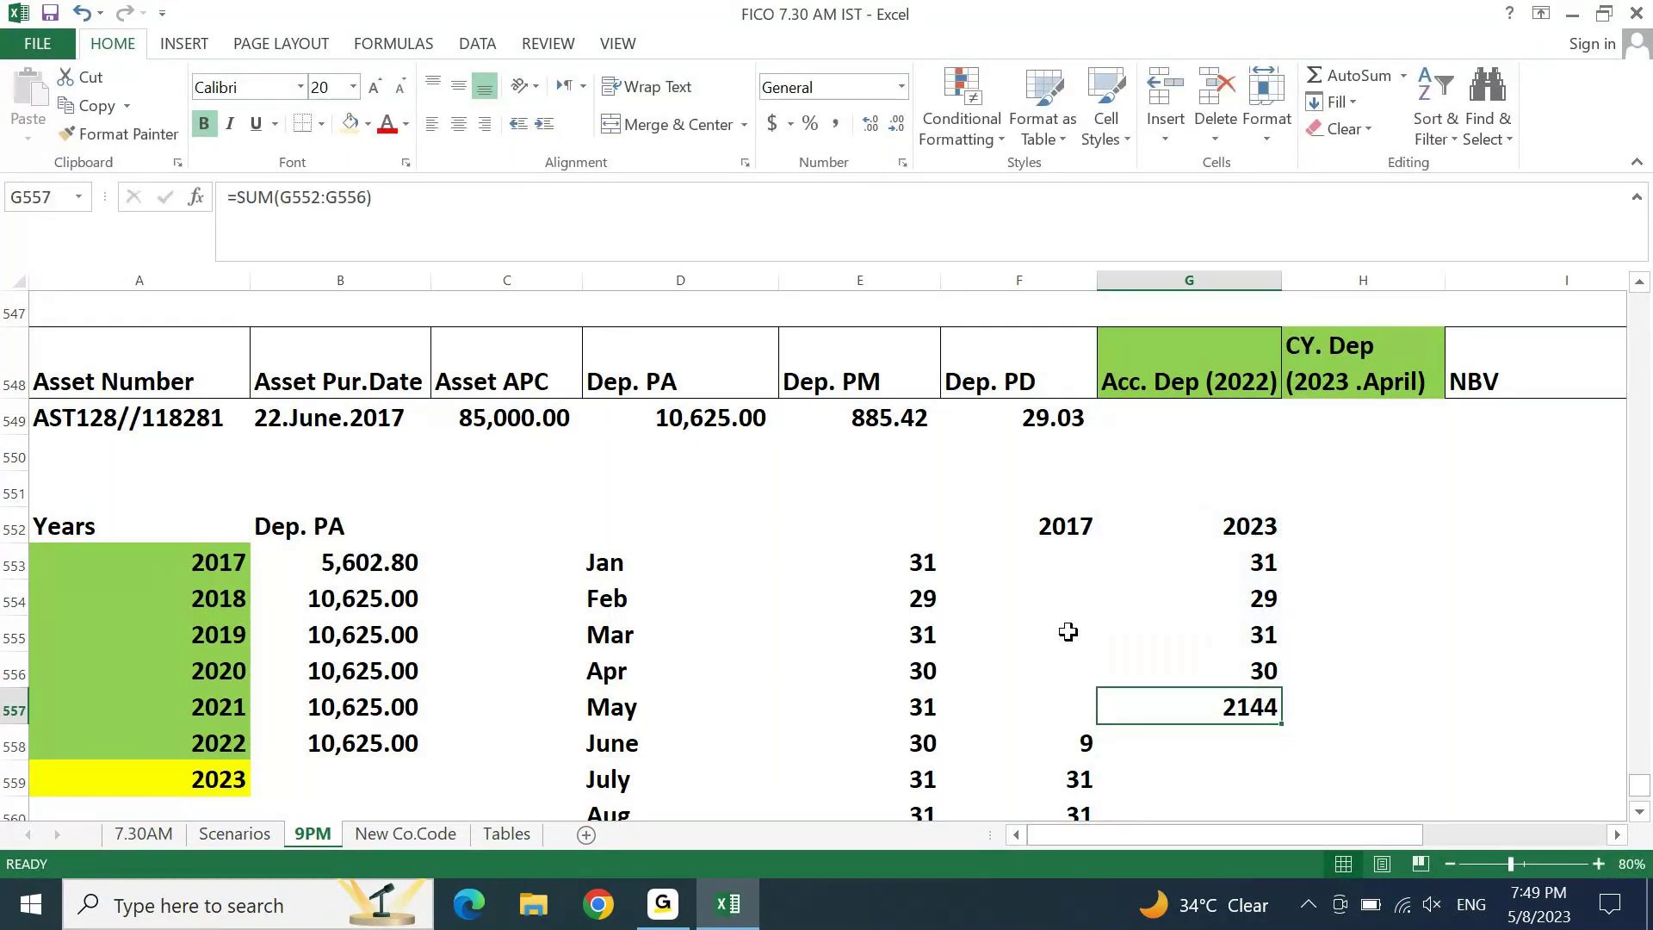
type("=SUM(")
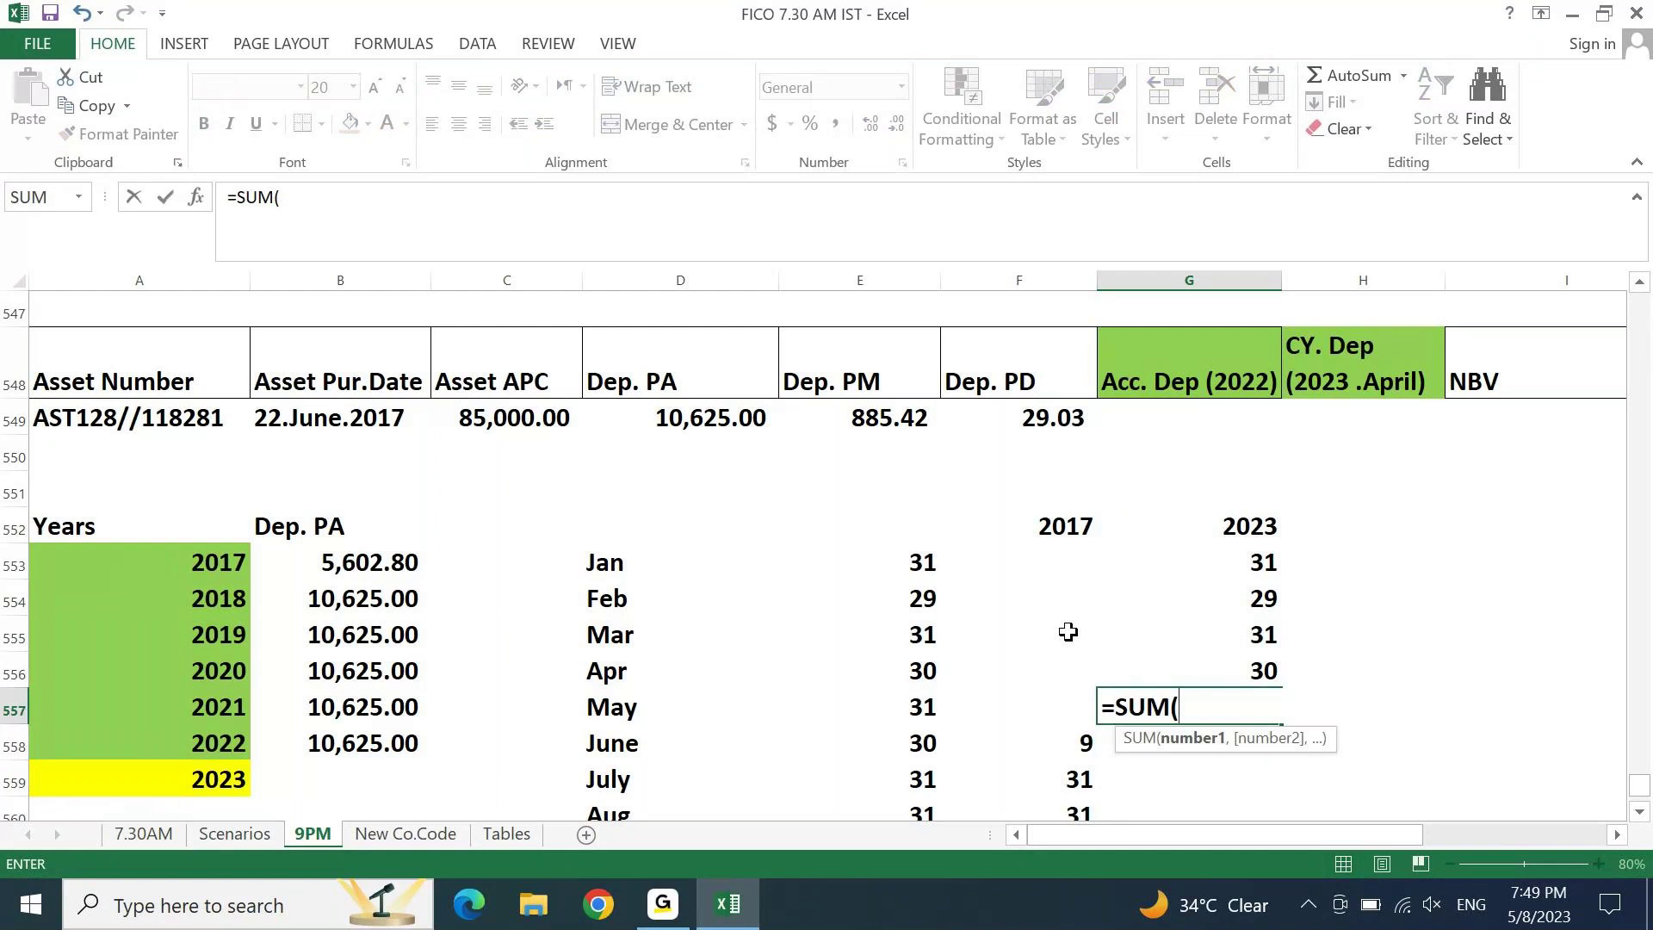
key("Up")
key("shift+Up")
key("shift+Up")
key("shift+Up")
key("Return")
key("Up")
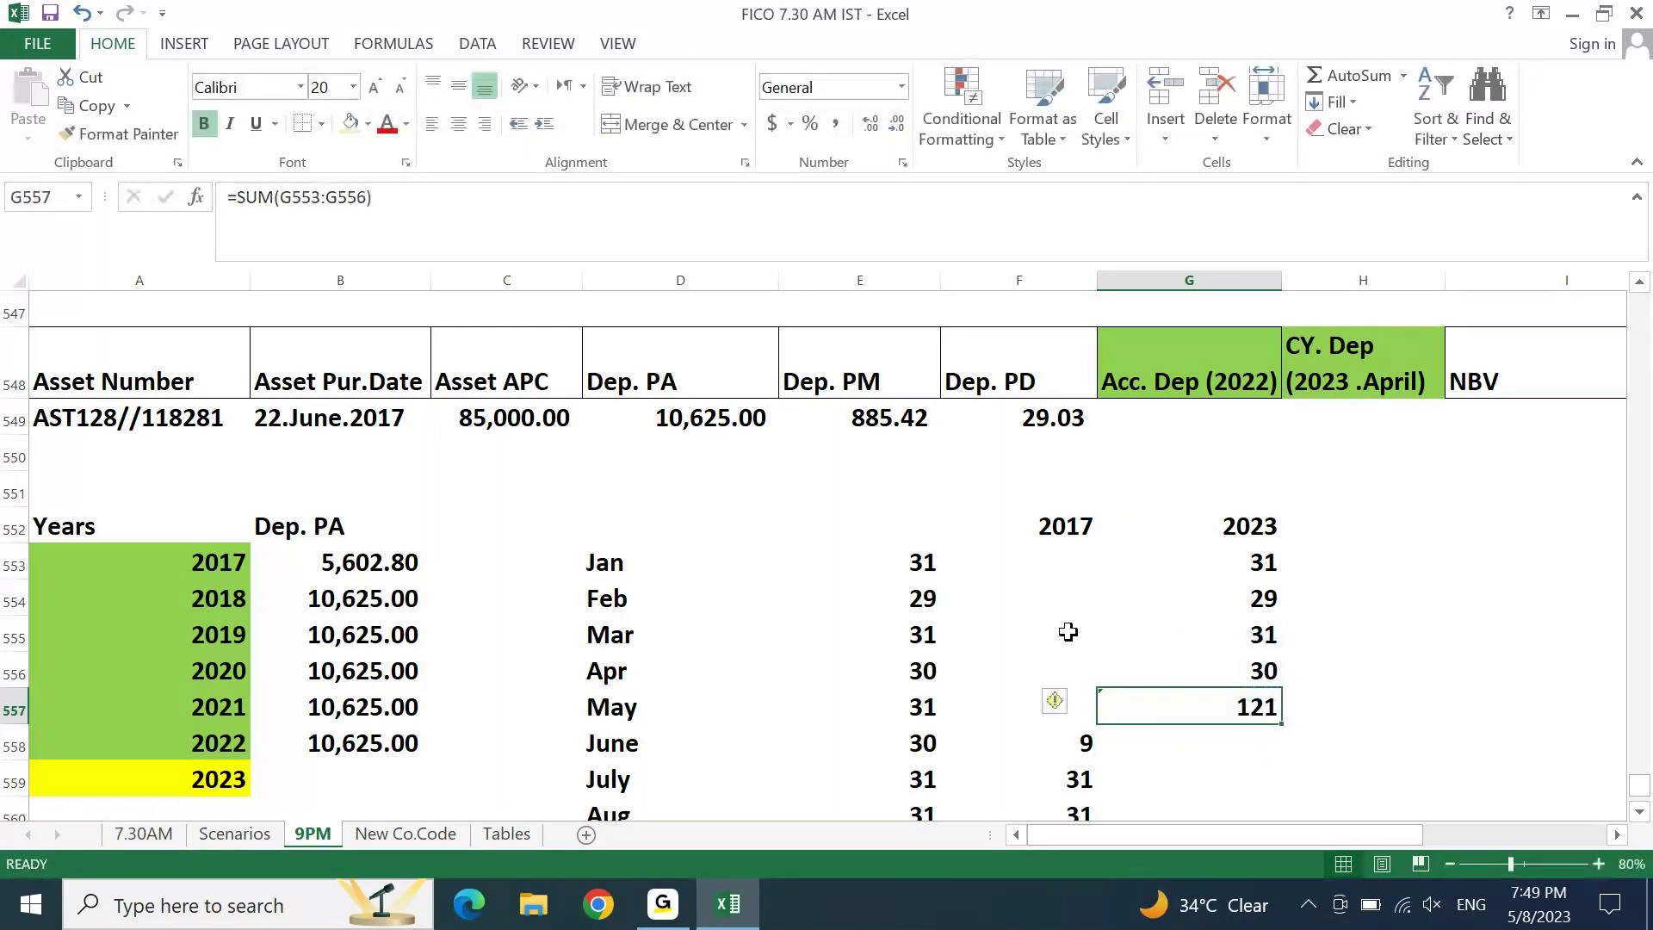
Step: Shade the 2023 day total in G557 light orange and select the monthly days in G553:G556
left_click(349, 129)
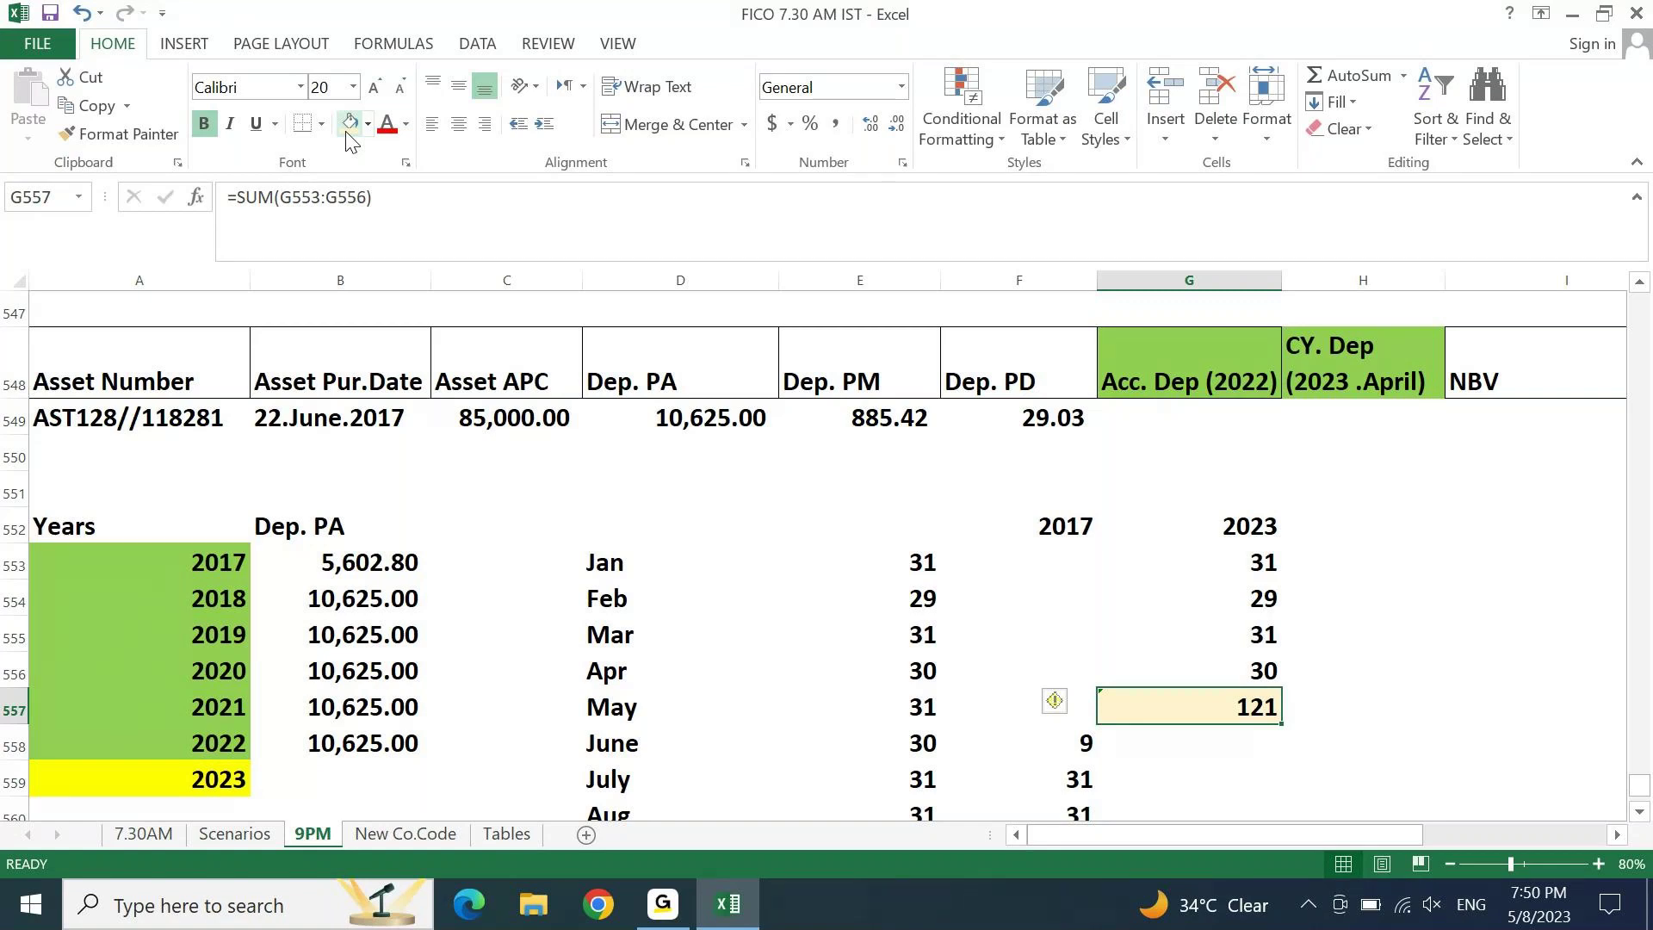
key("Up")
key("Up")
key("Up")
key("Up")
key("shift+Down")
key("shift+Down")
key("shift+Down")
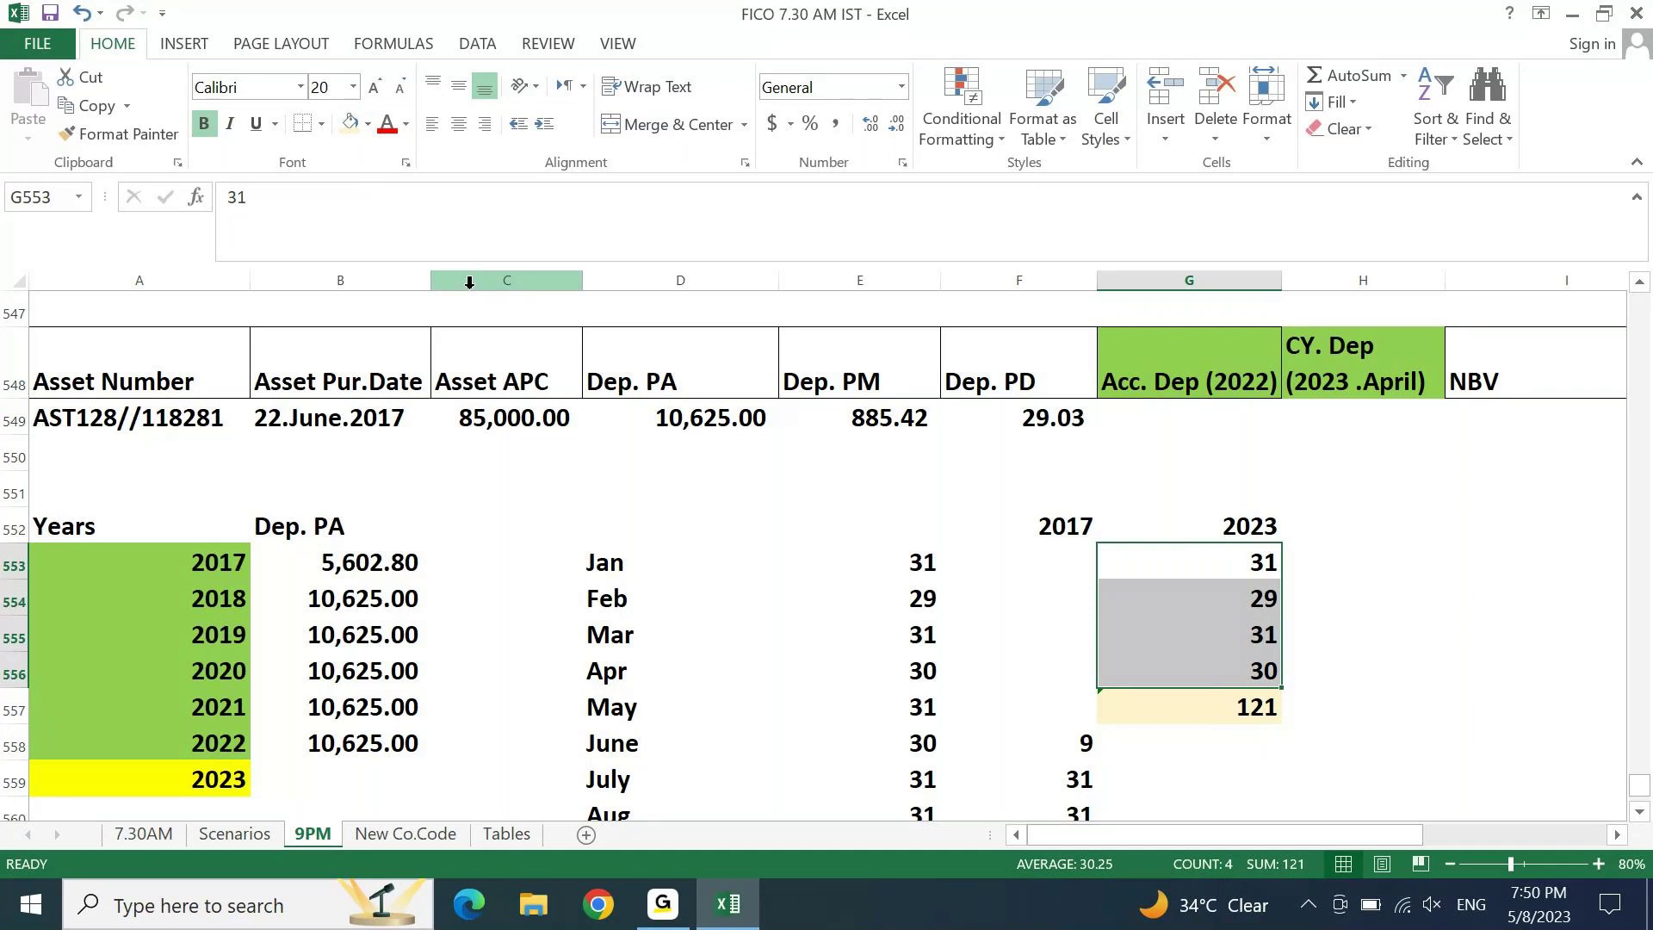
Step: Calculate the 2023 depreciation in B559 with =G557*F549, multiplying the day total by the per-day depreciation
left_click(323, 780)
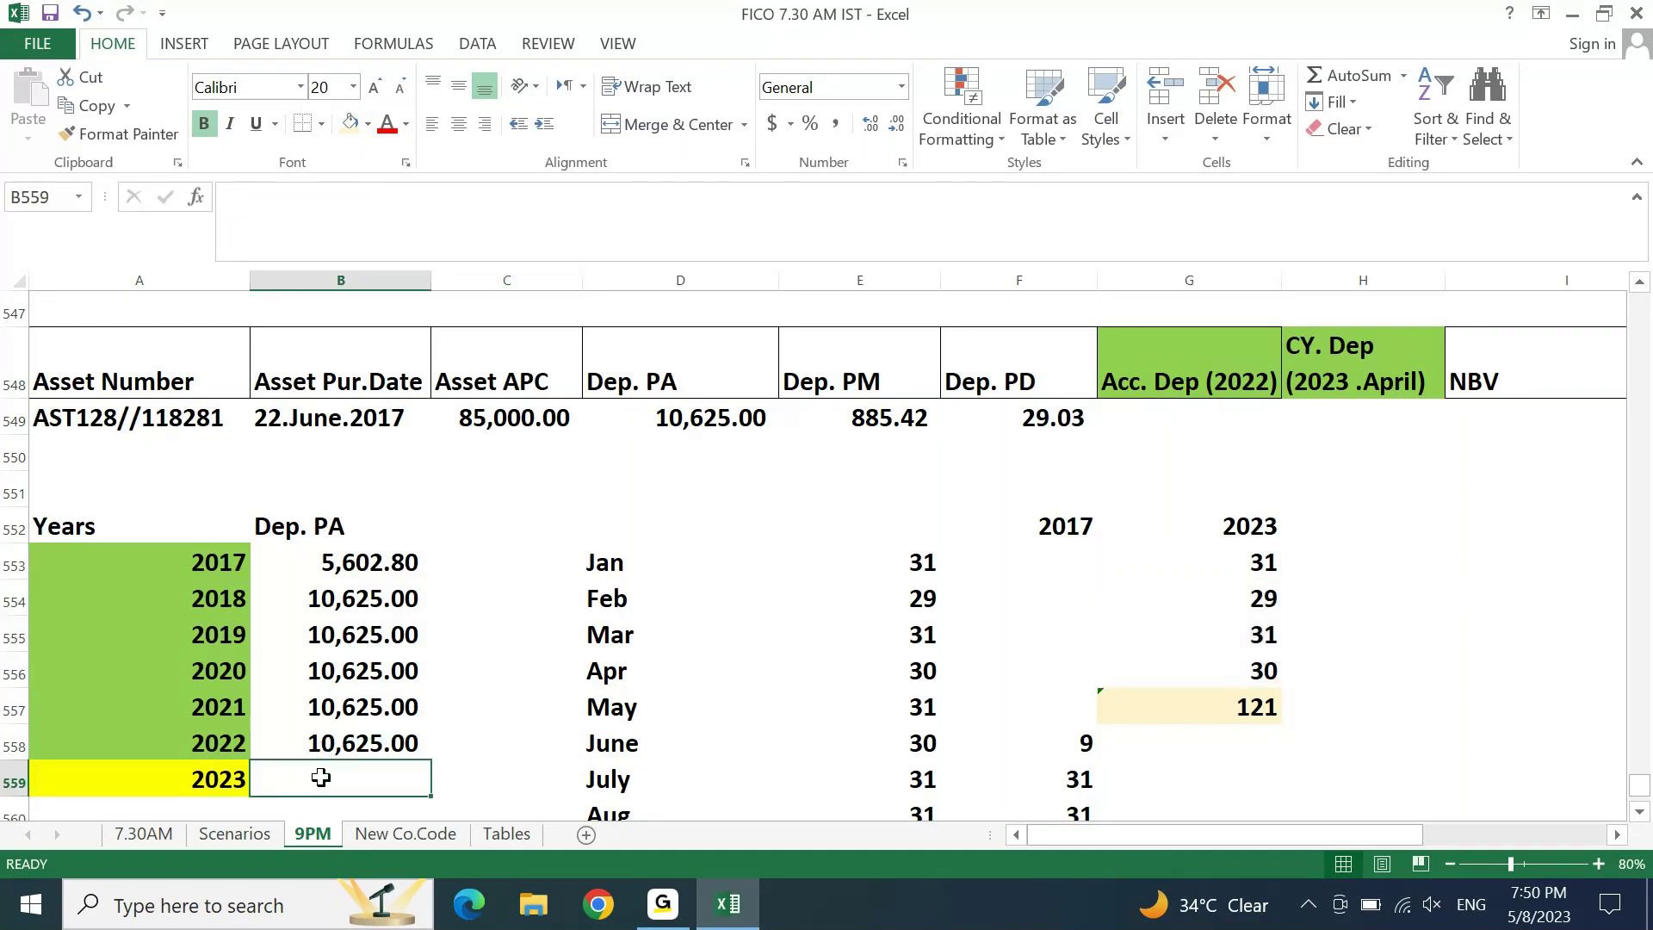
type("=")
left_click(1234, 716)
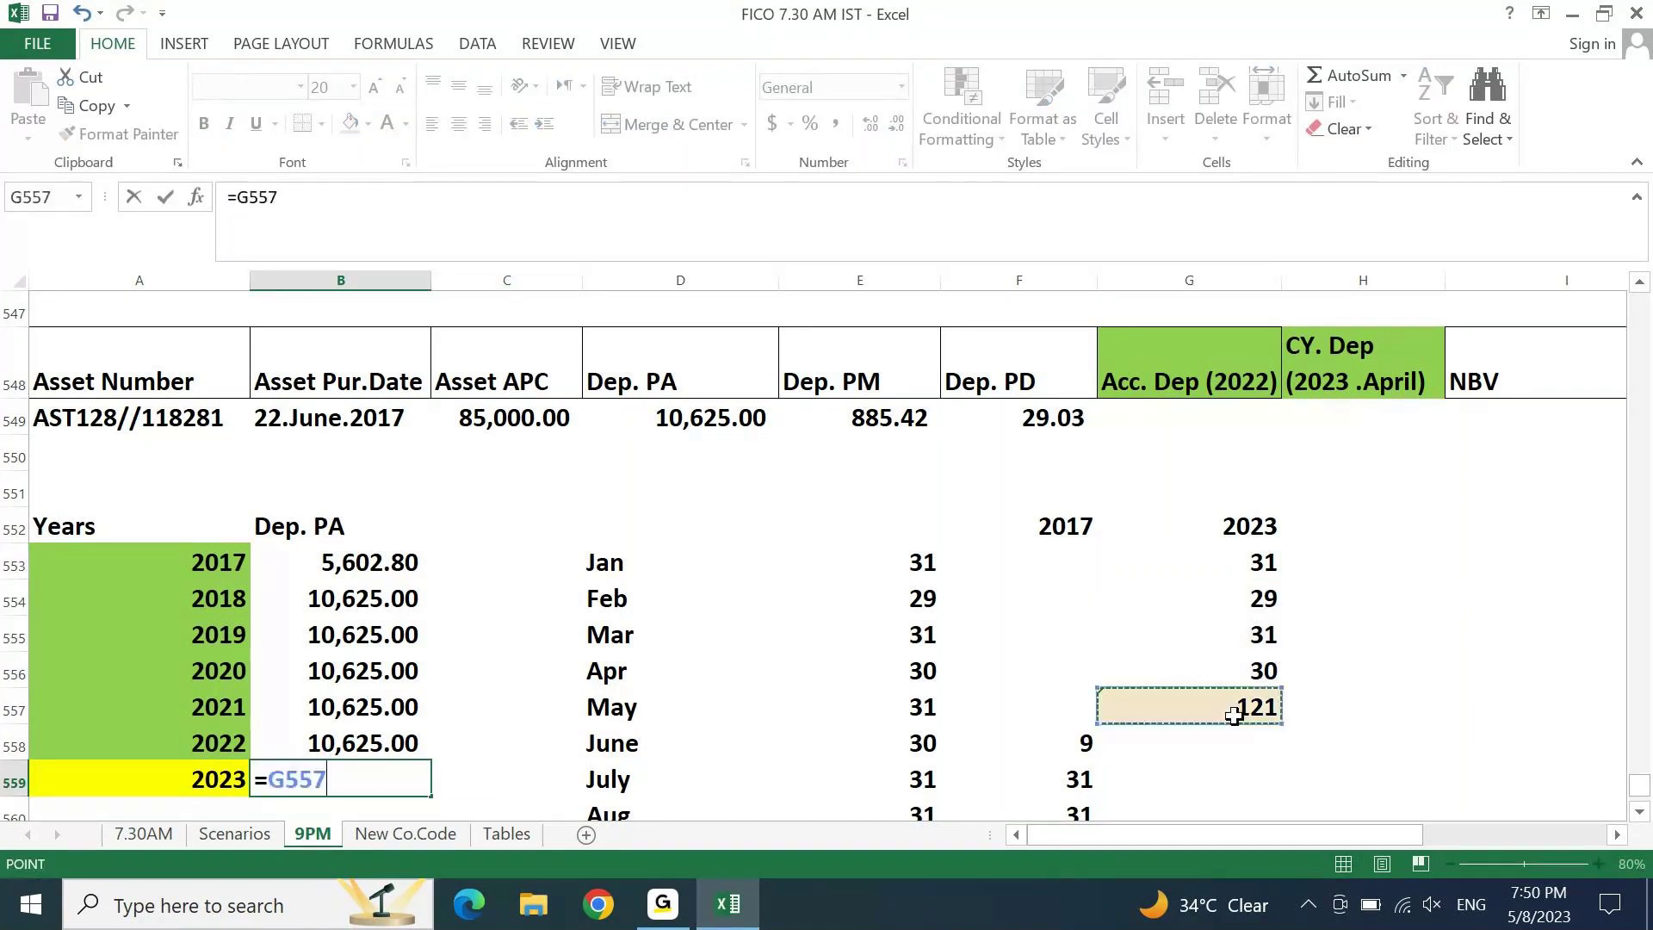
type("*")
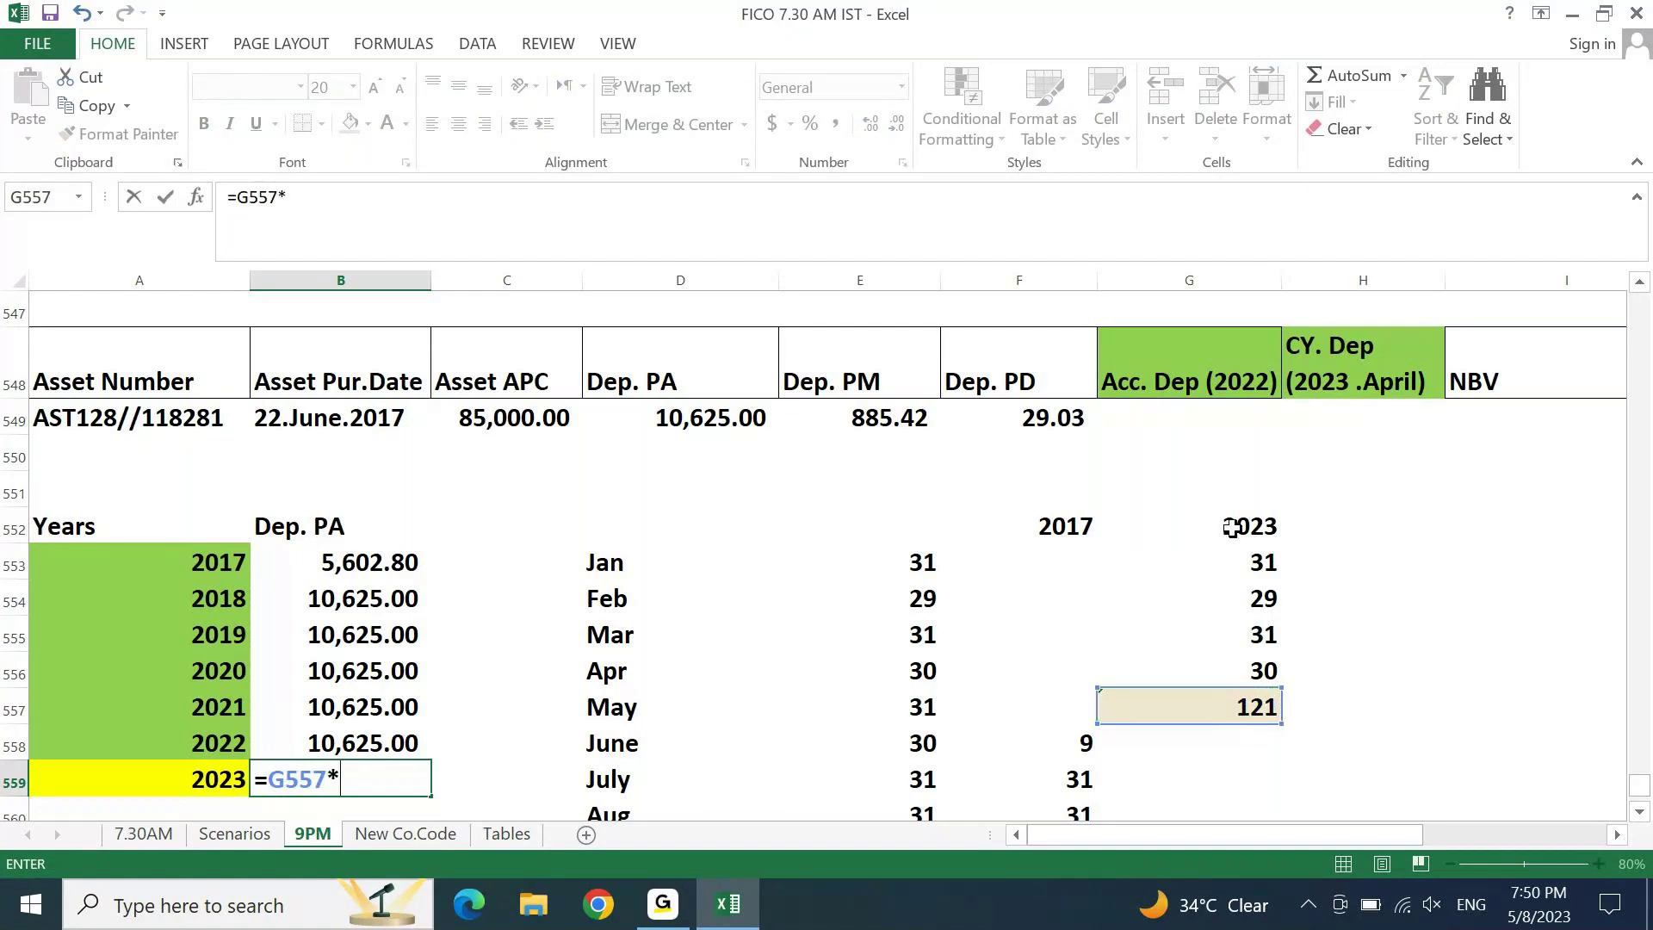
left_click(1050, 421)
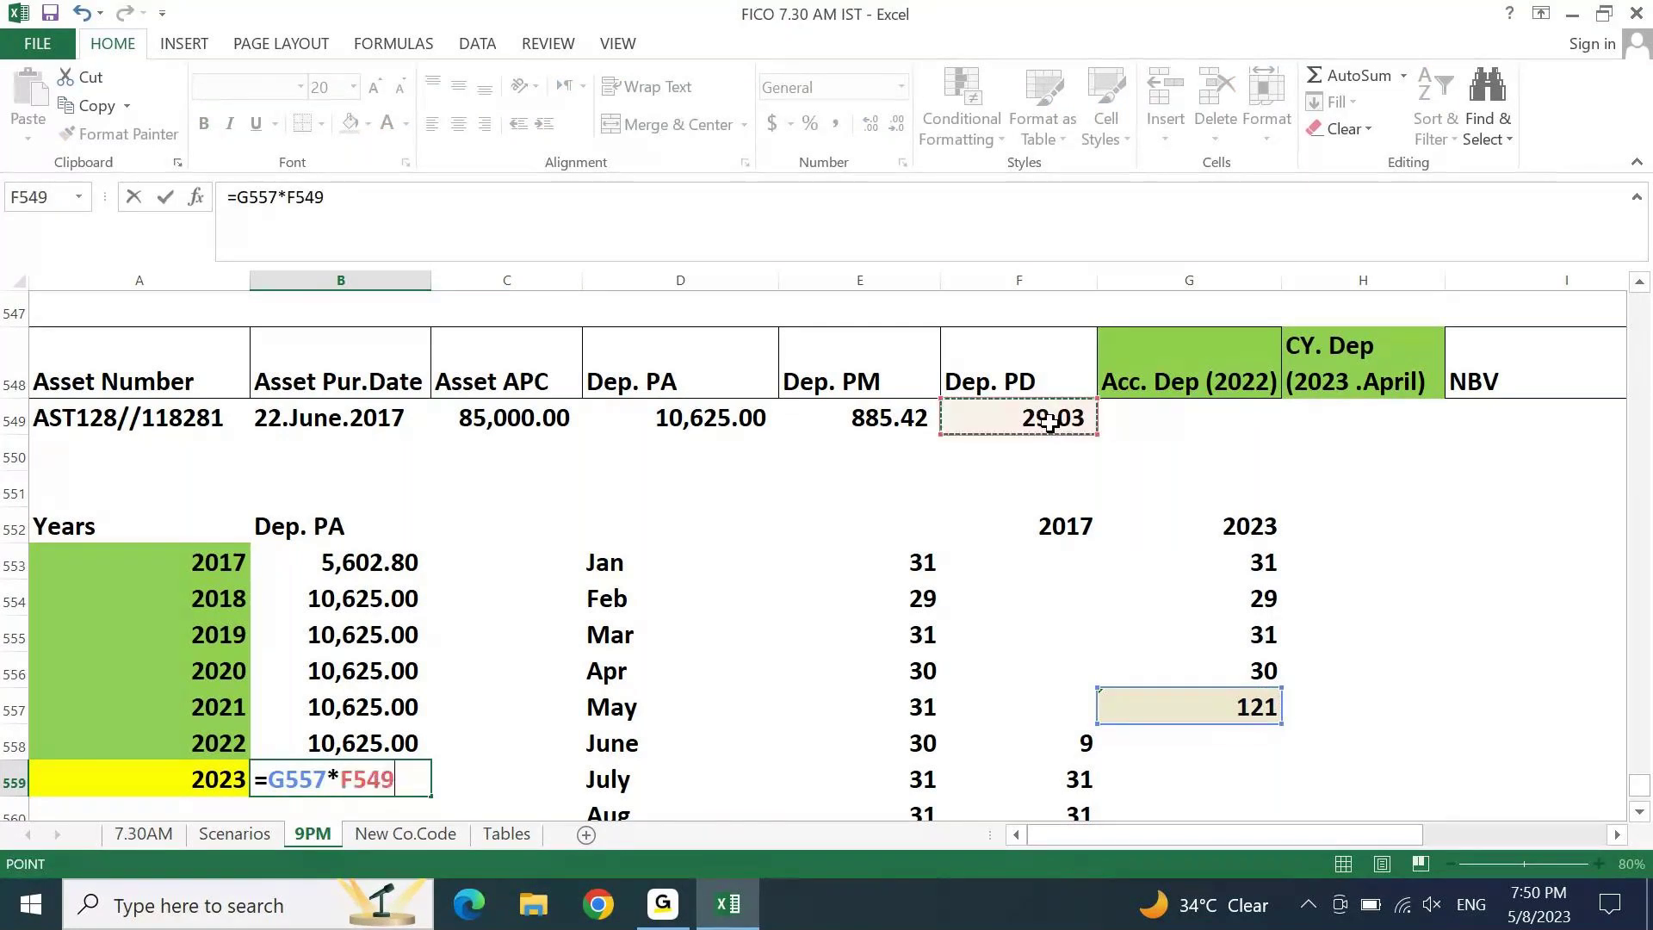
key("Return")
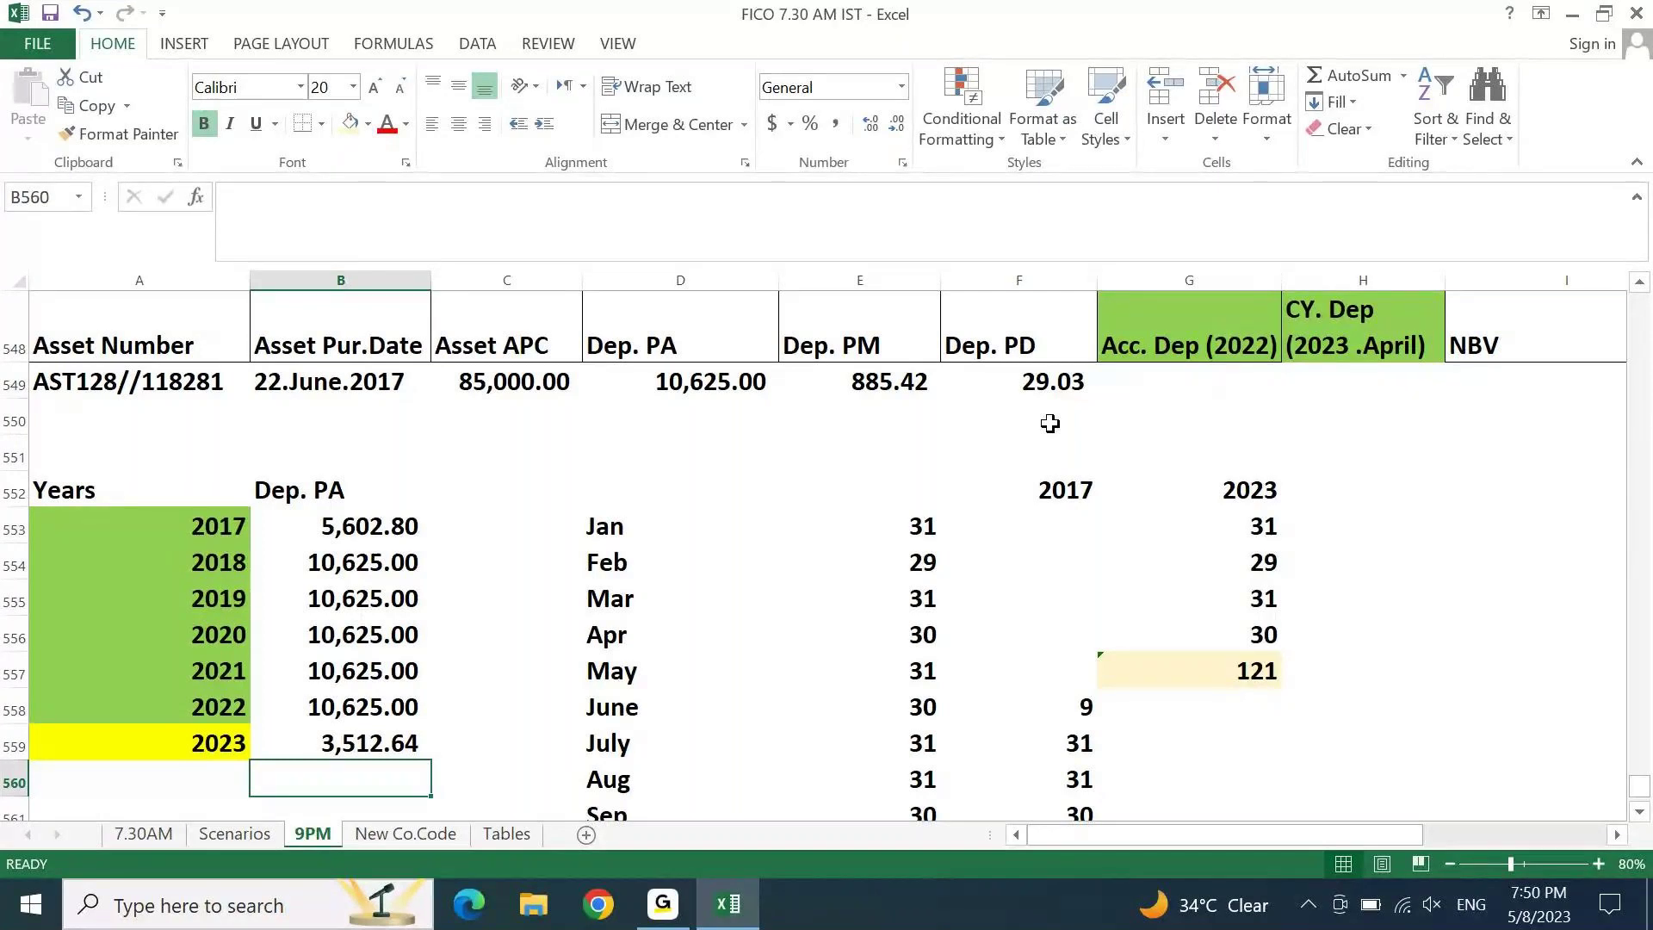
Step: Review the asset table's headings in row 548, from Asset Number across to CY. Dep (2023 .April)
left_click(1192, 377)
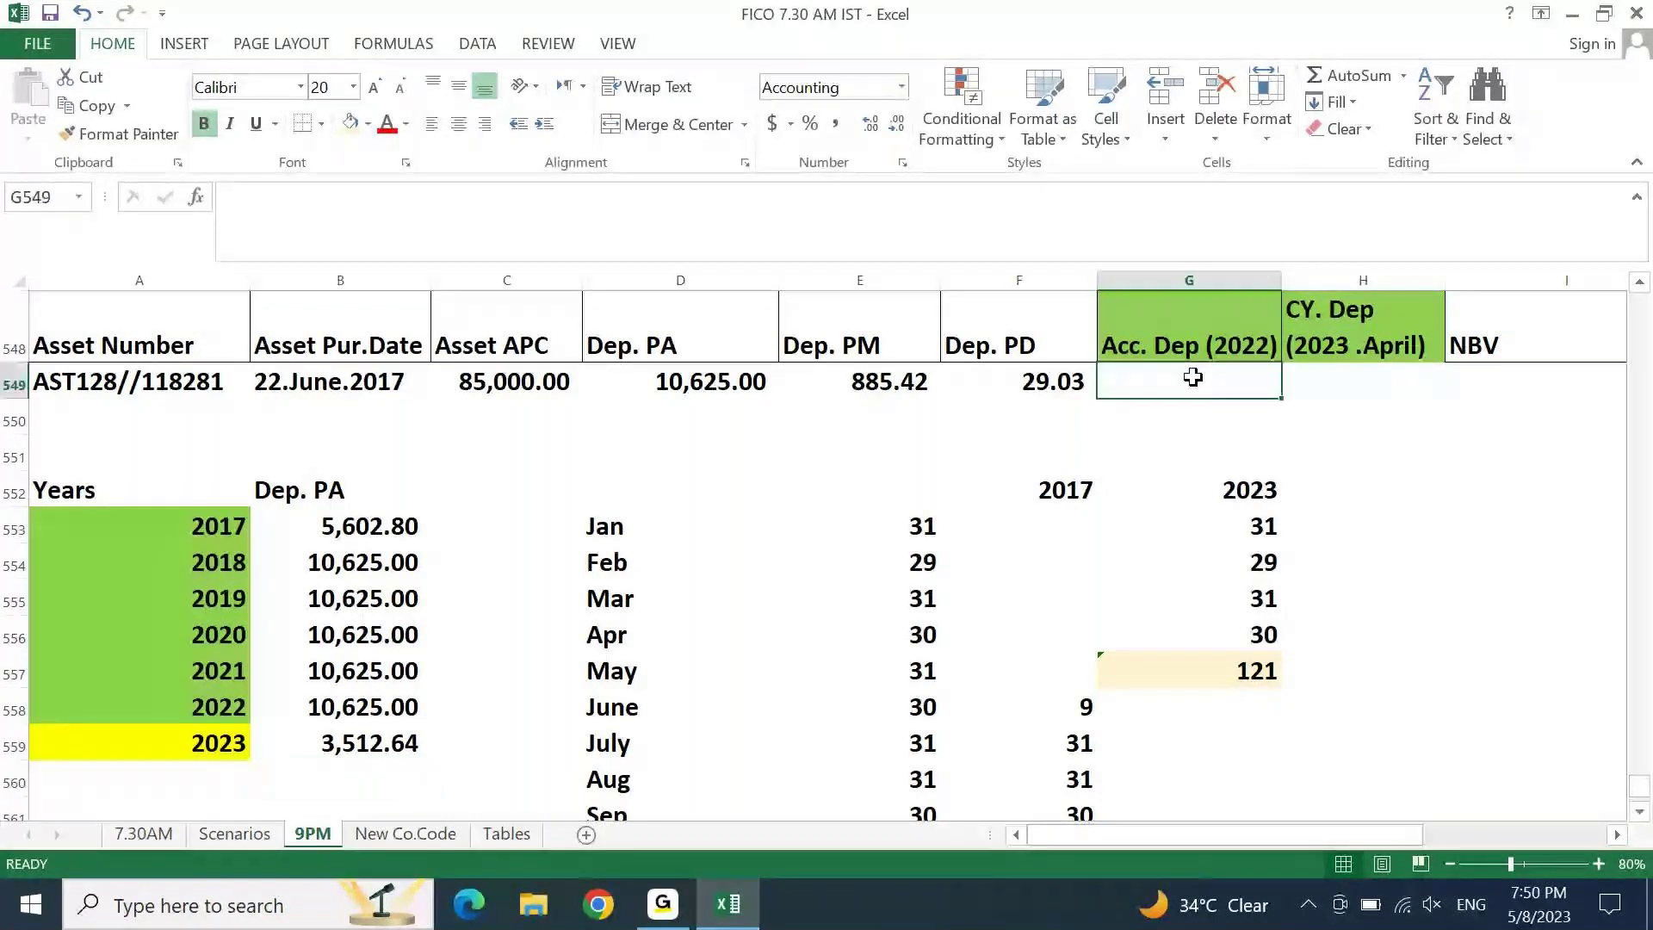
key("Up")
key("Up")
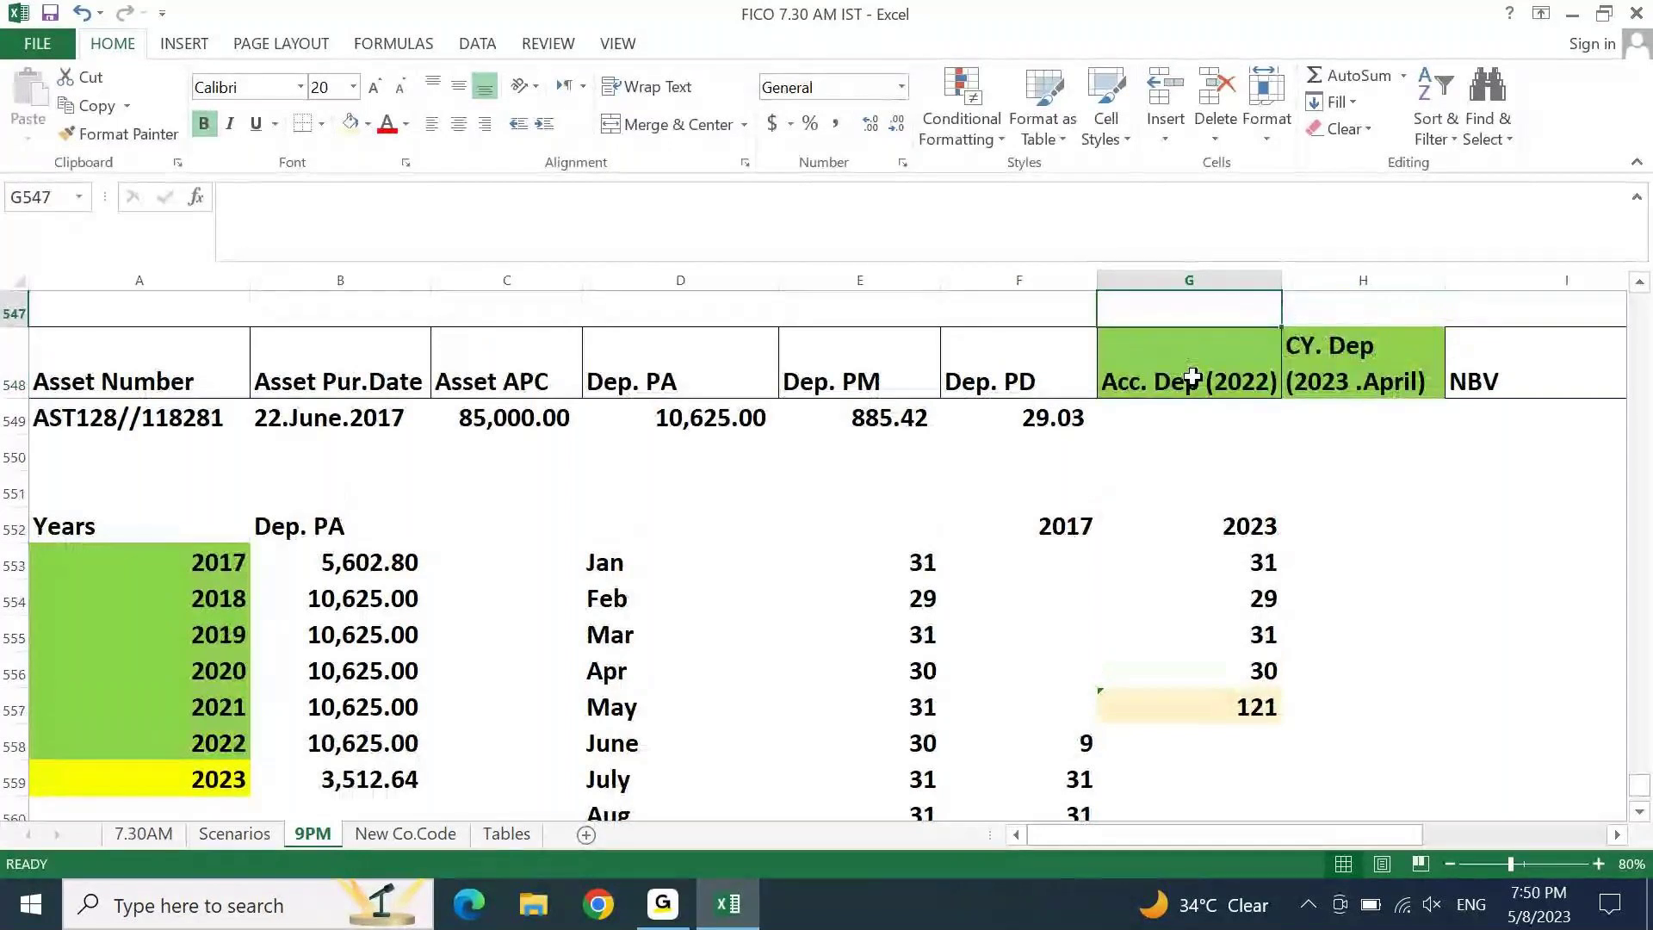
key("Down")
key("Home")
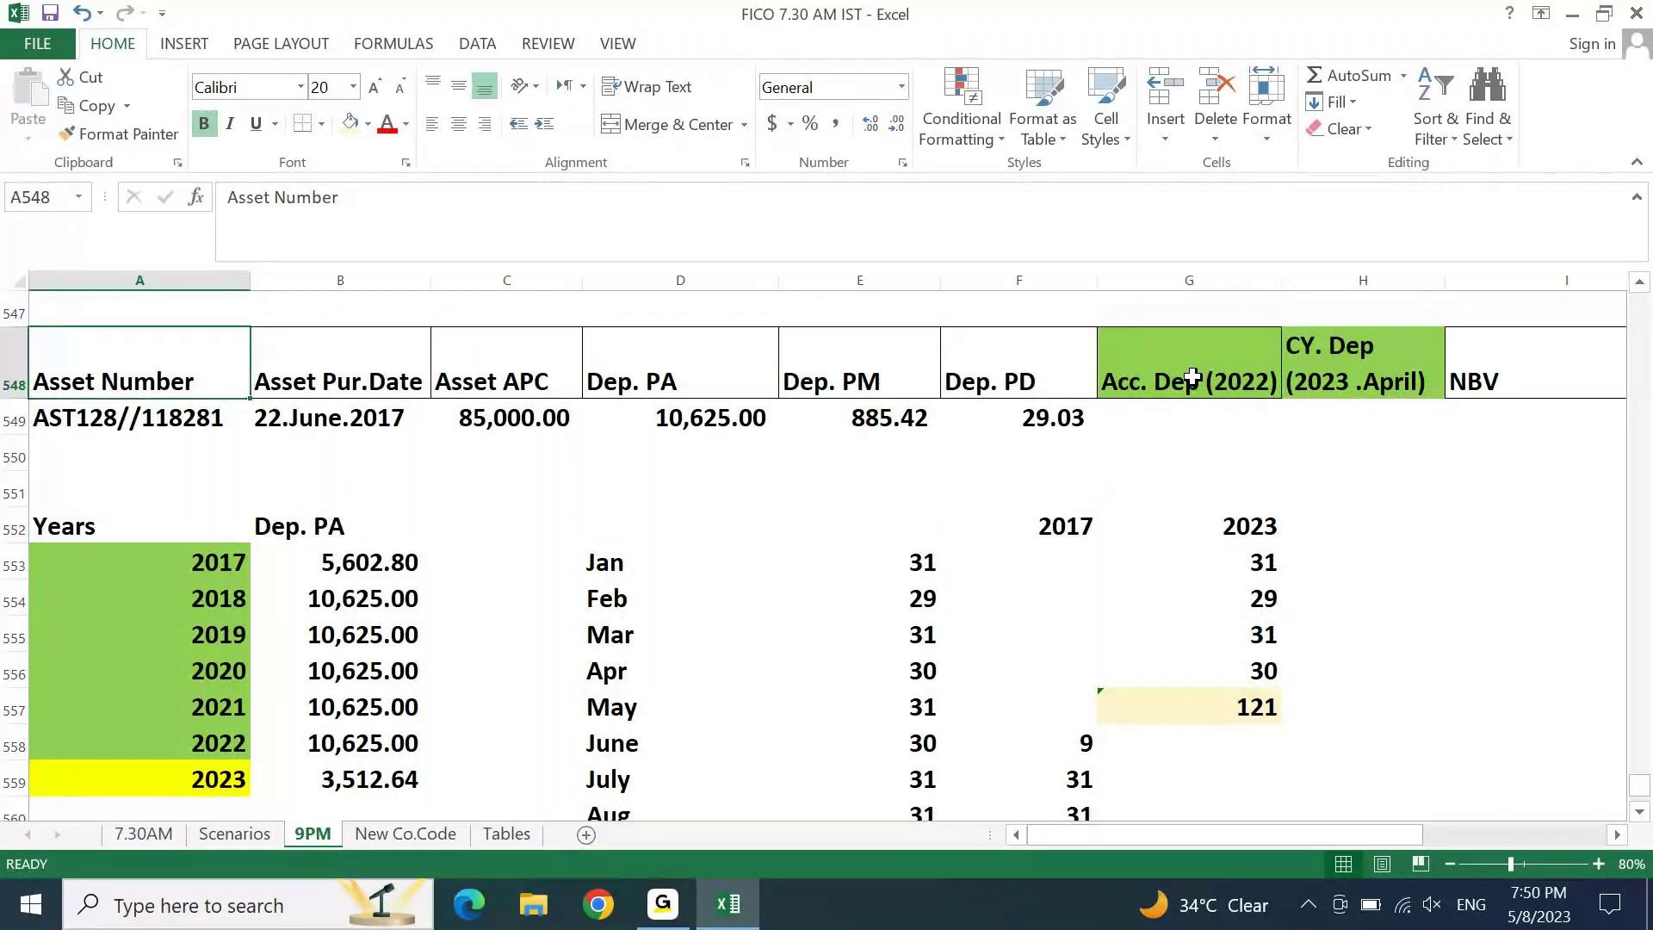
key("ctrl+Right")
key("Home")
left_click(1348, 363)
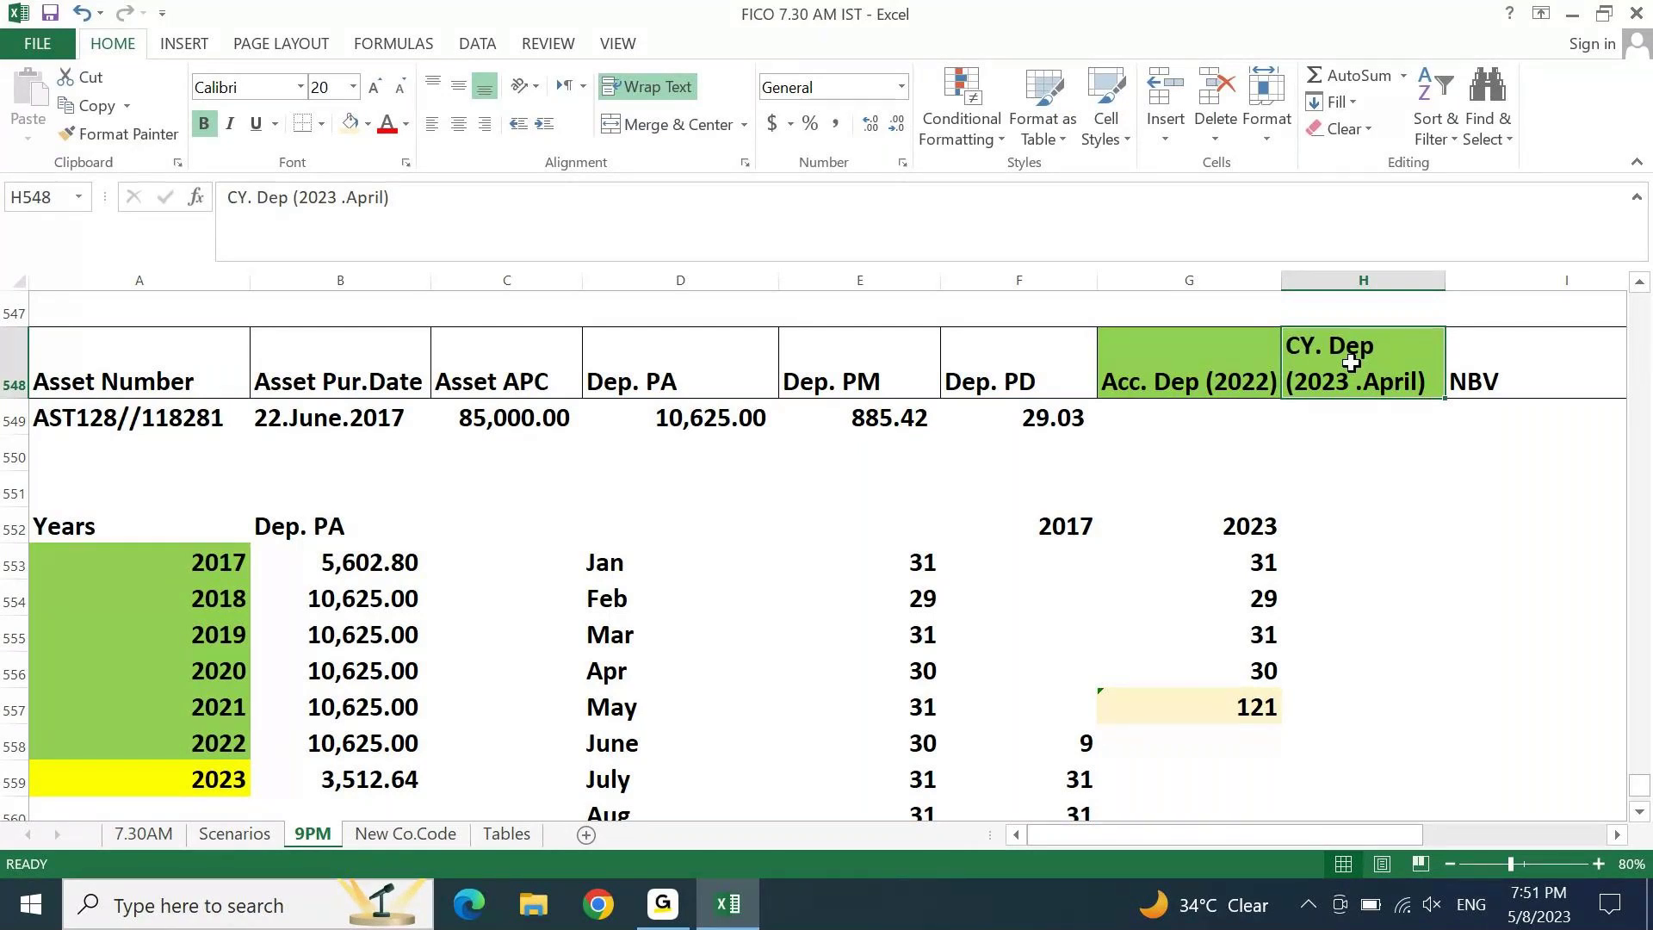
Step: Calculate the accumulated depreciation up to 2022 in G549 with =B553+B554+B555+B556+B557+B558
left_click(1143, 420)
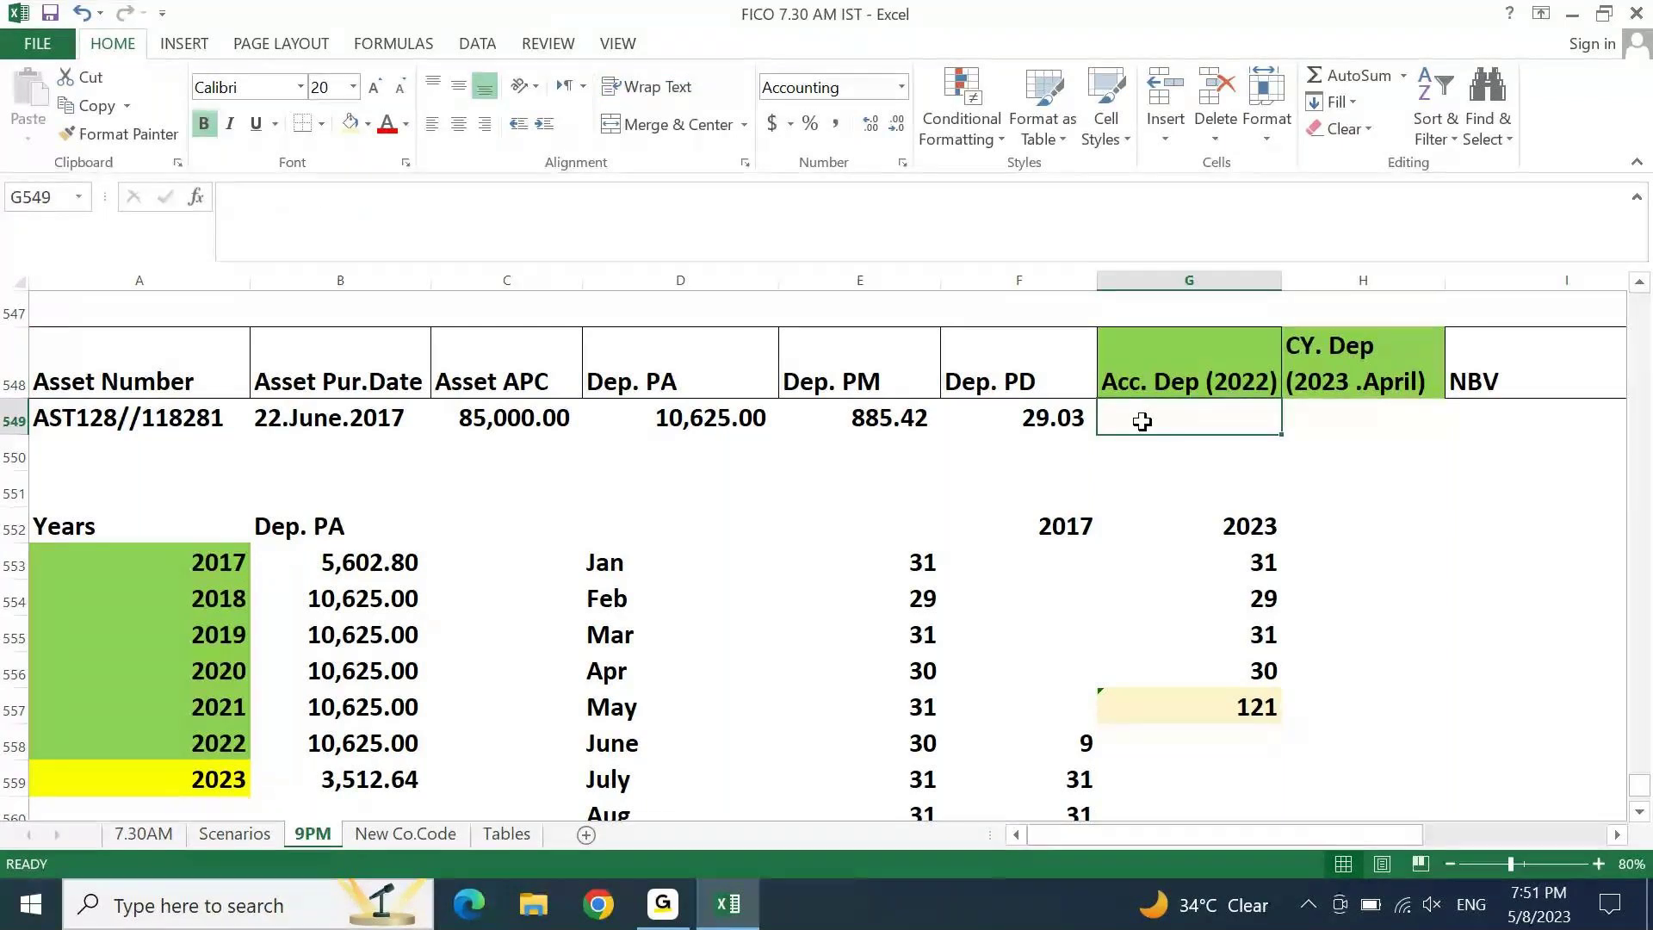
type("=")
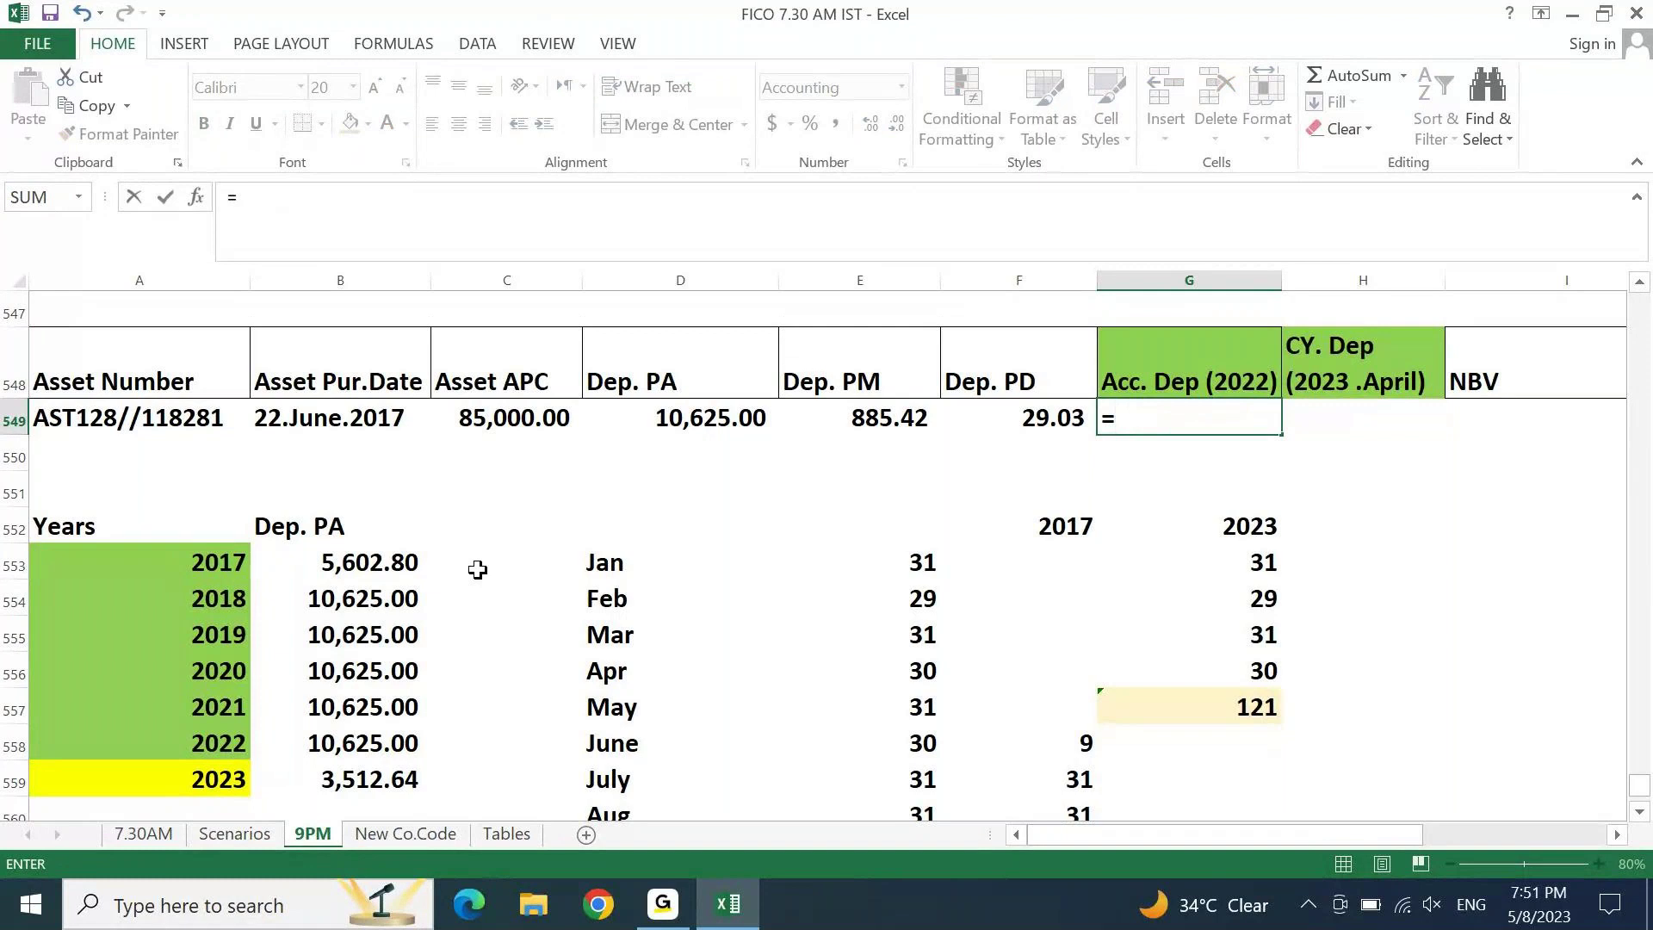
left_click(381, 562)
type("+")
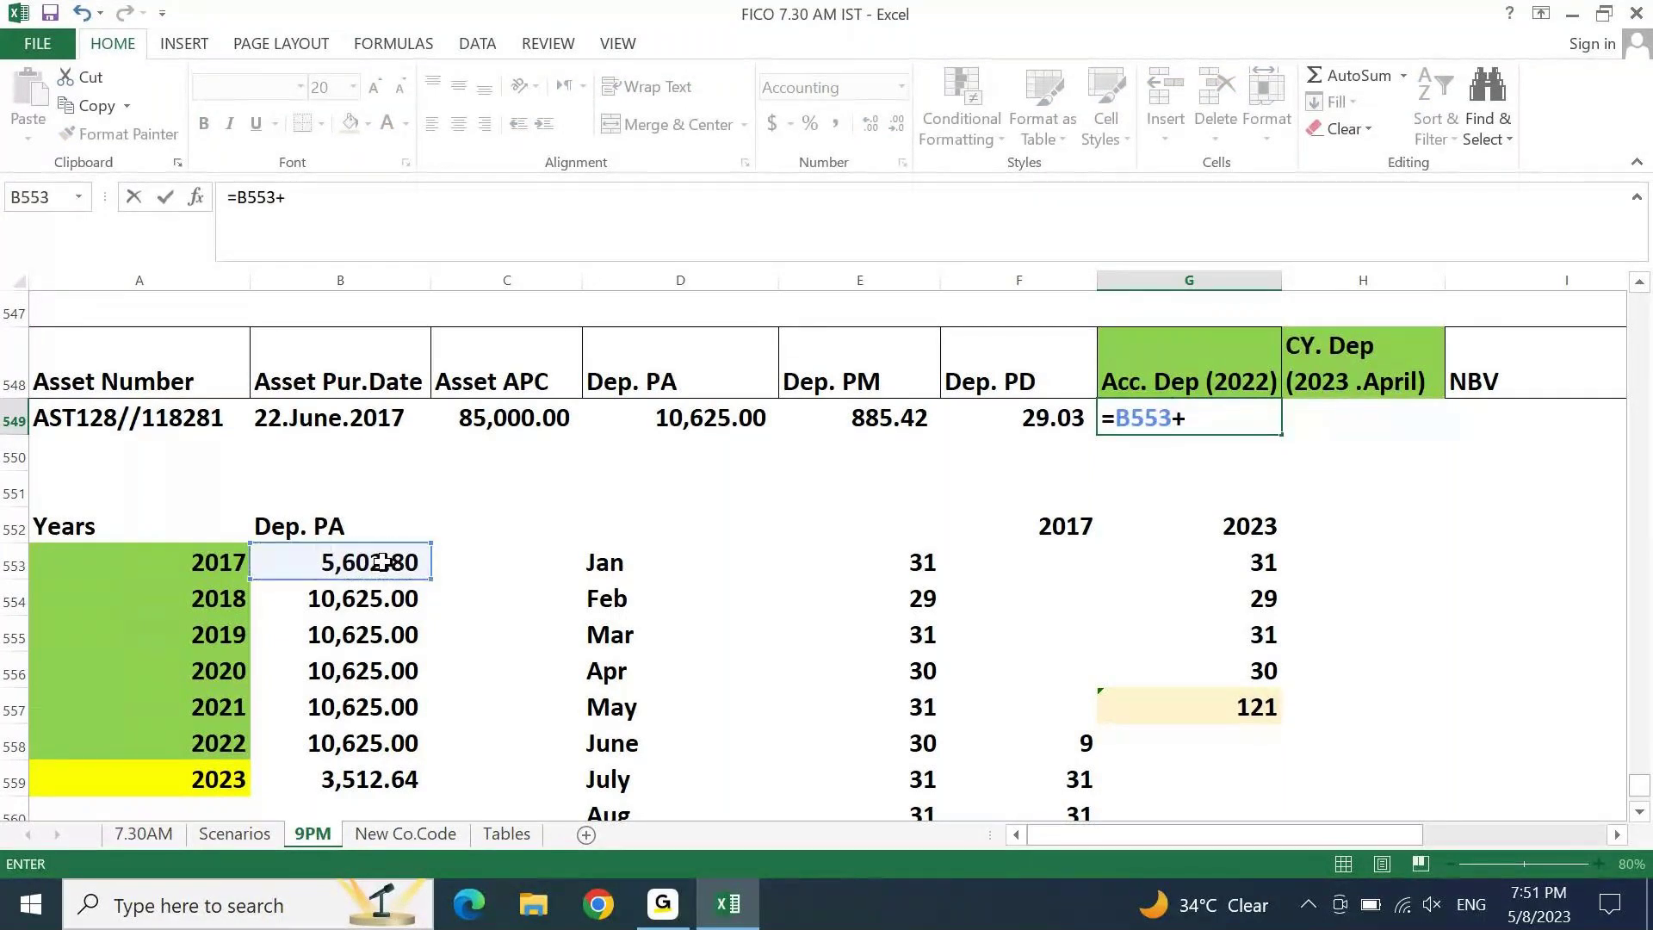
left_click(311, 600)
type("+")
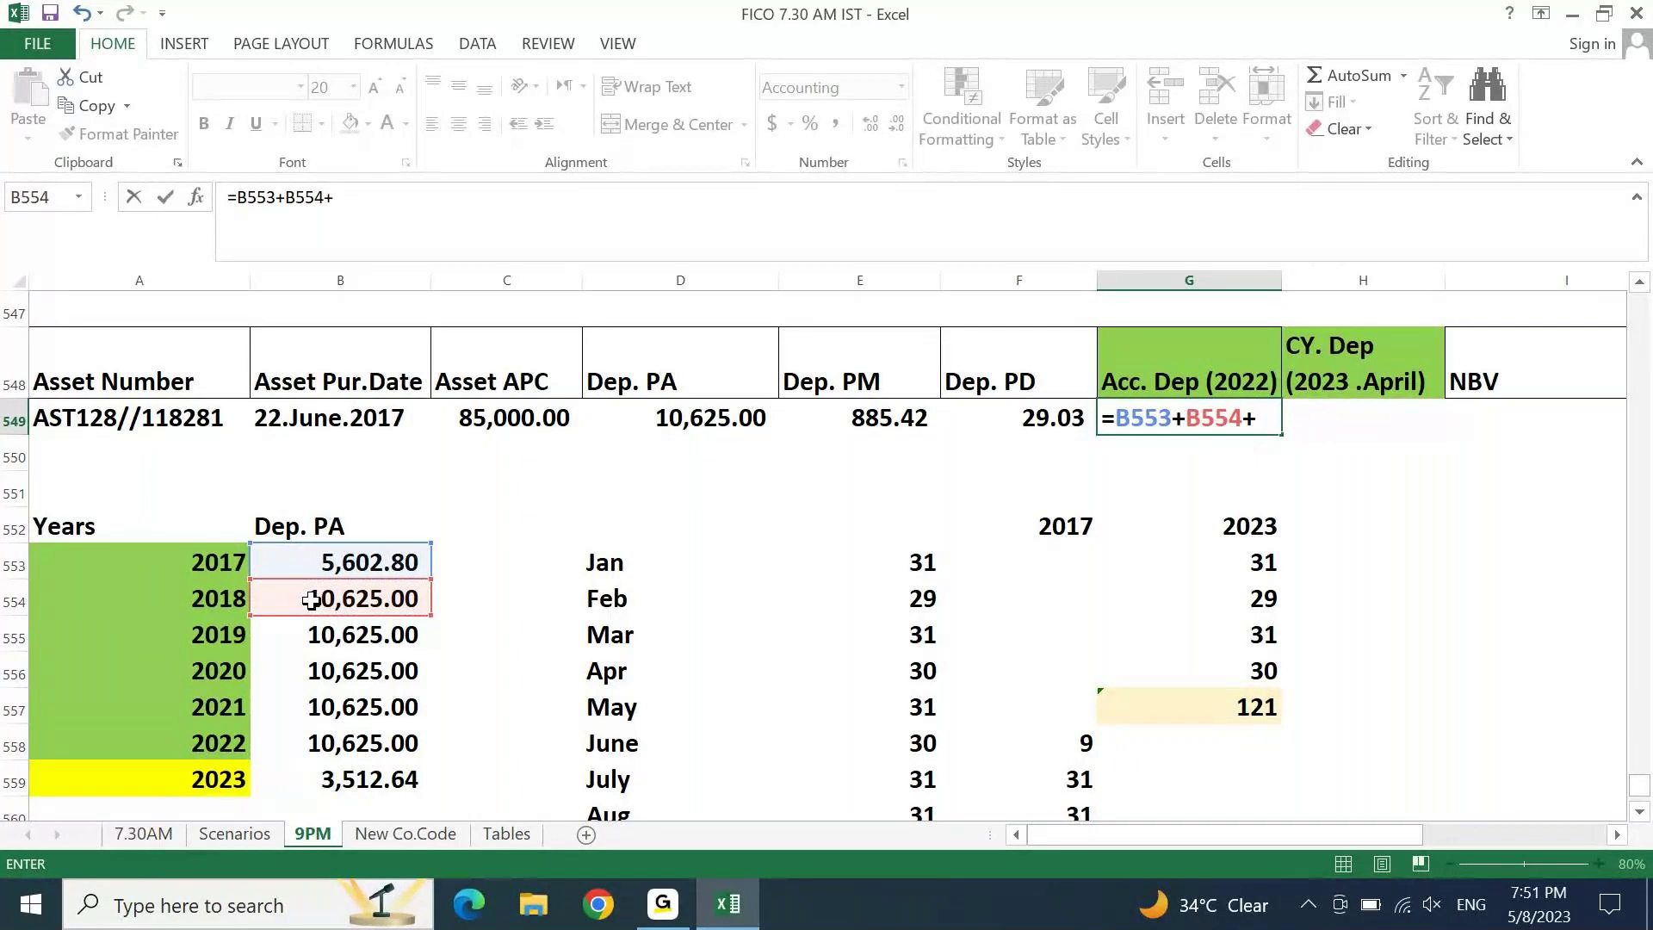
left_click(325, 639)
type("+")
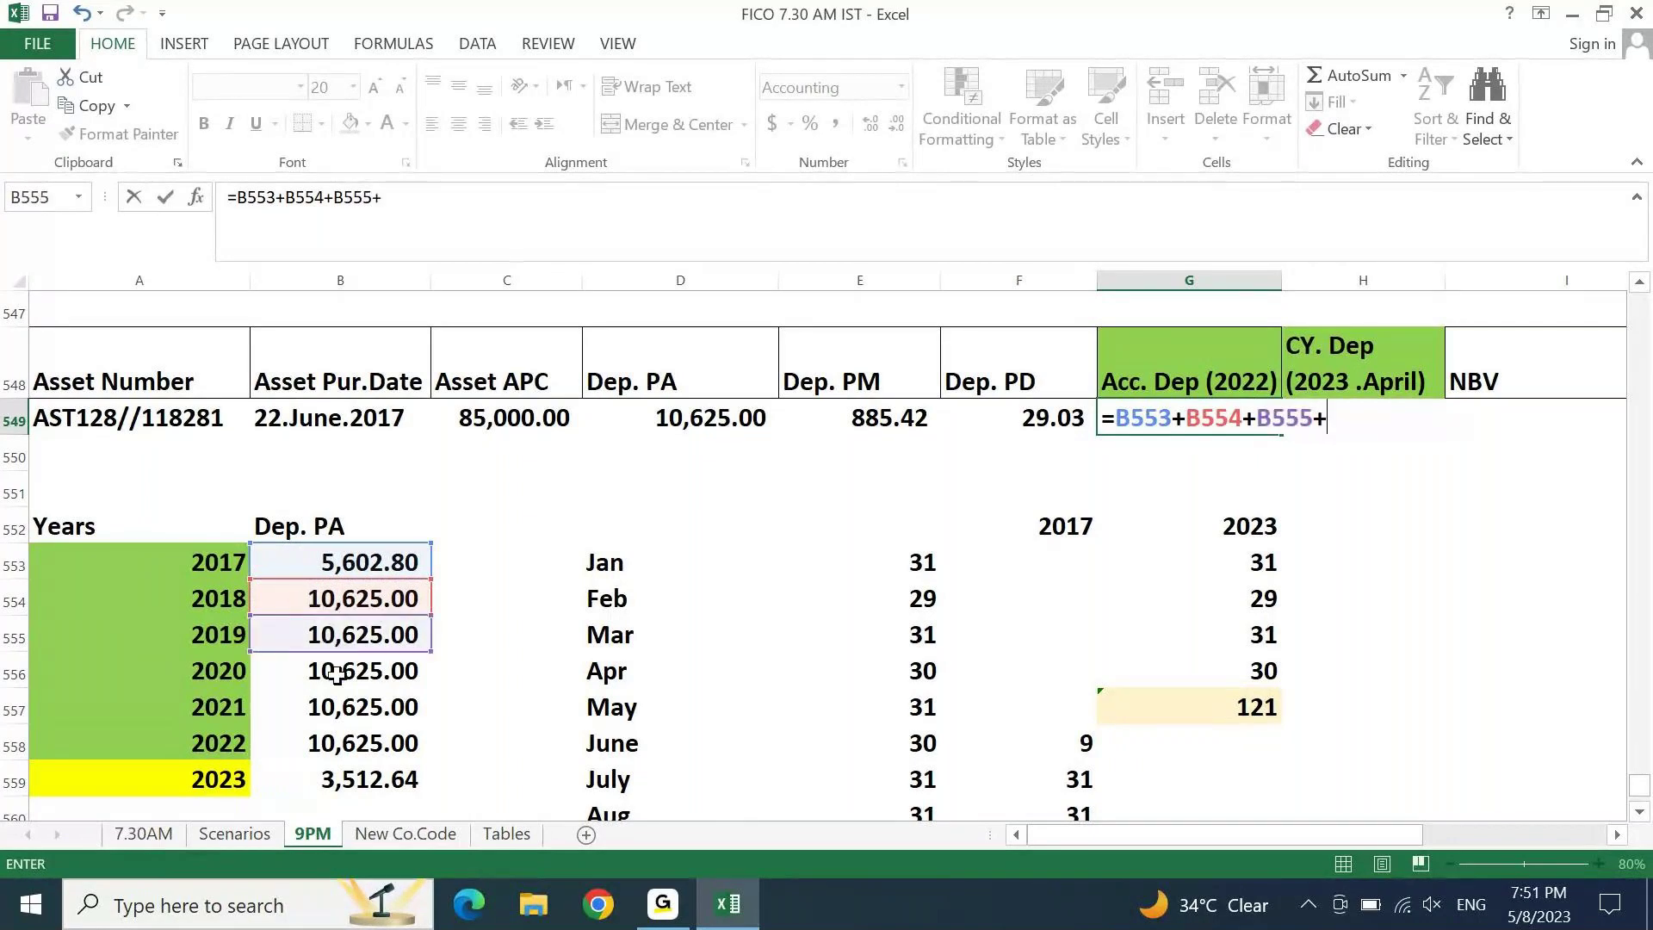
left_click(337, 675)
type("+")
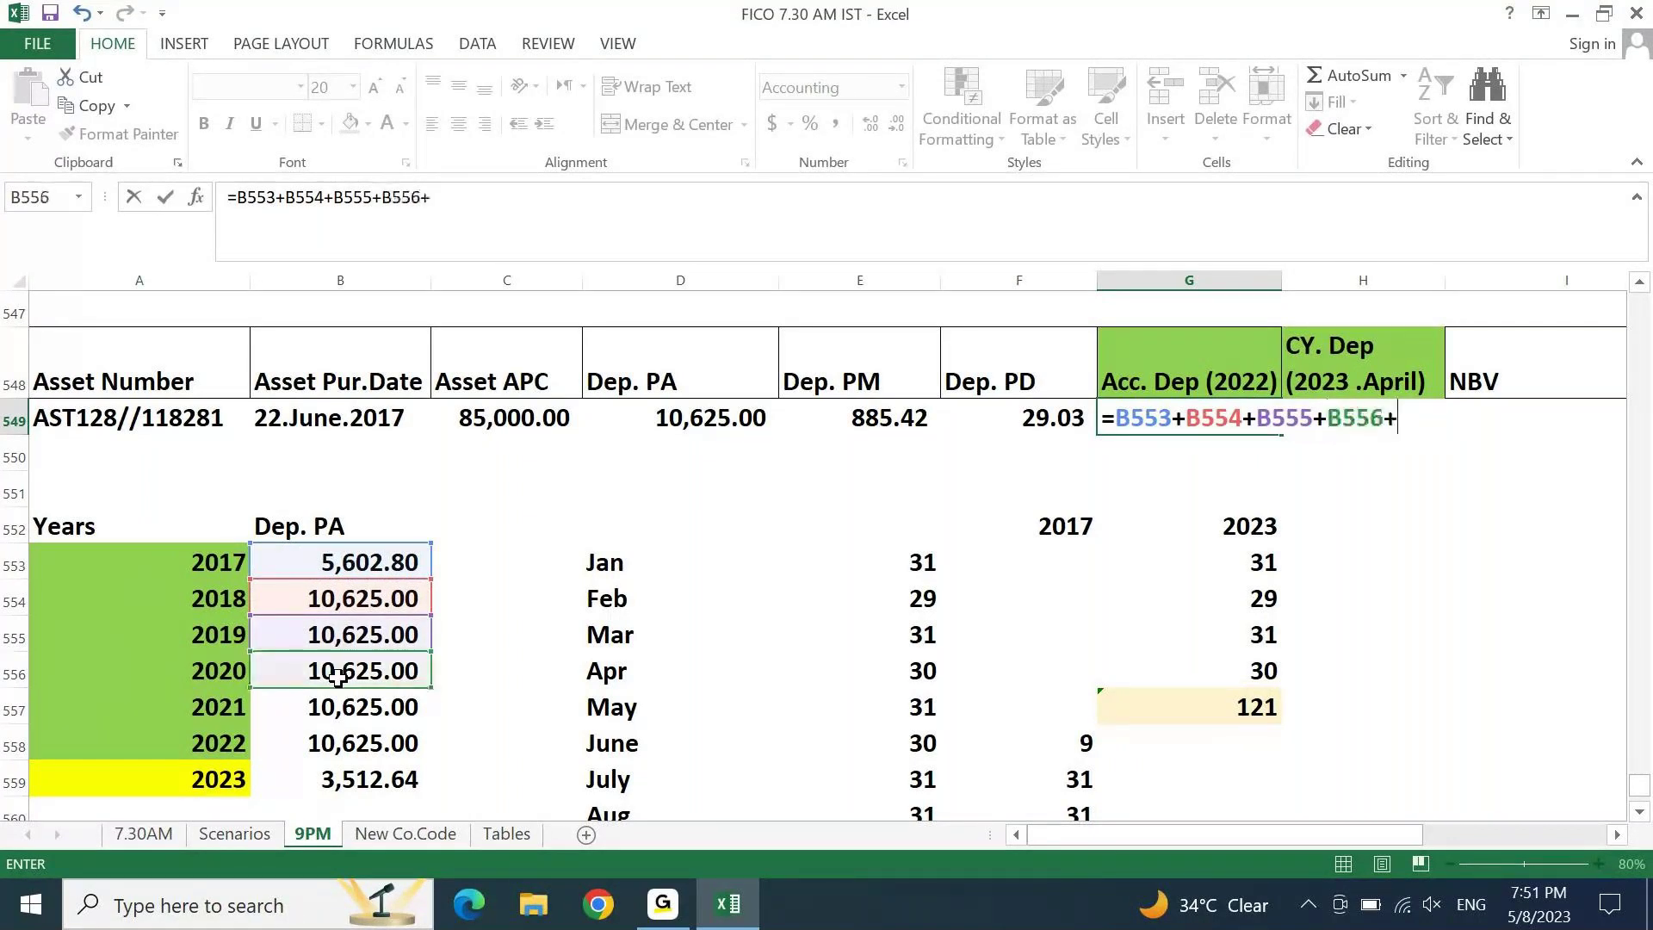
left_click(345, 712)
type("+")
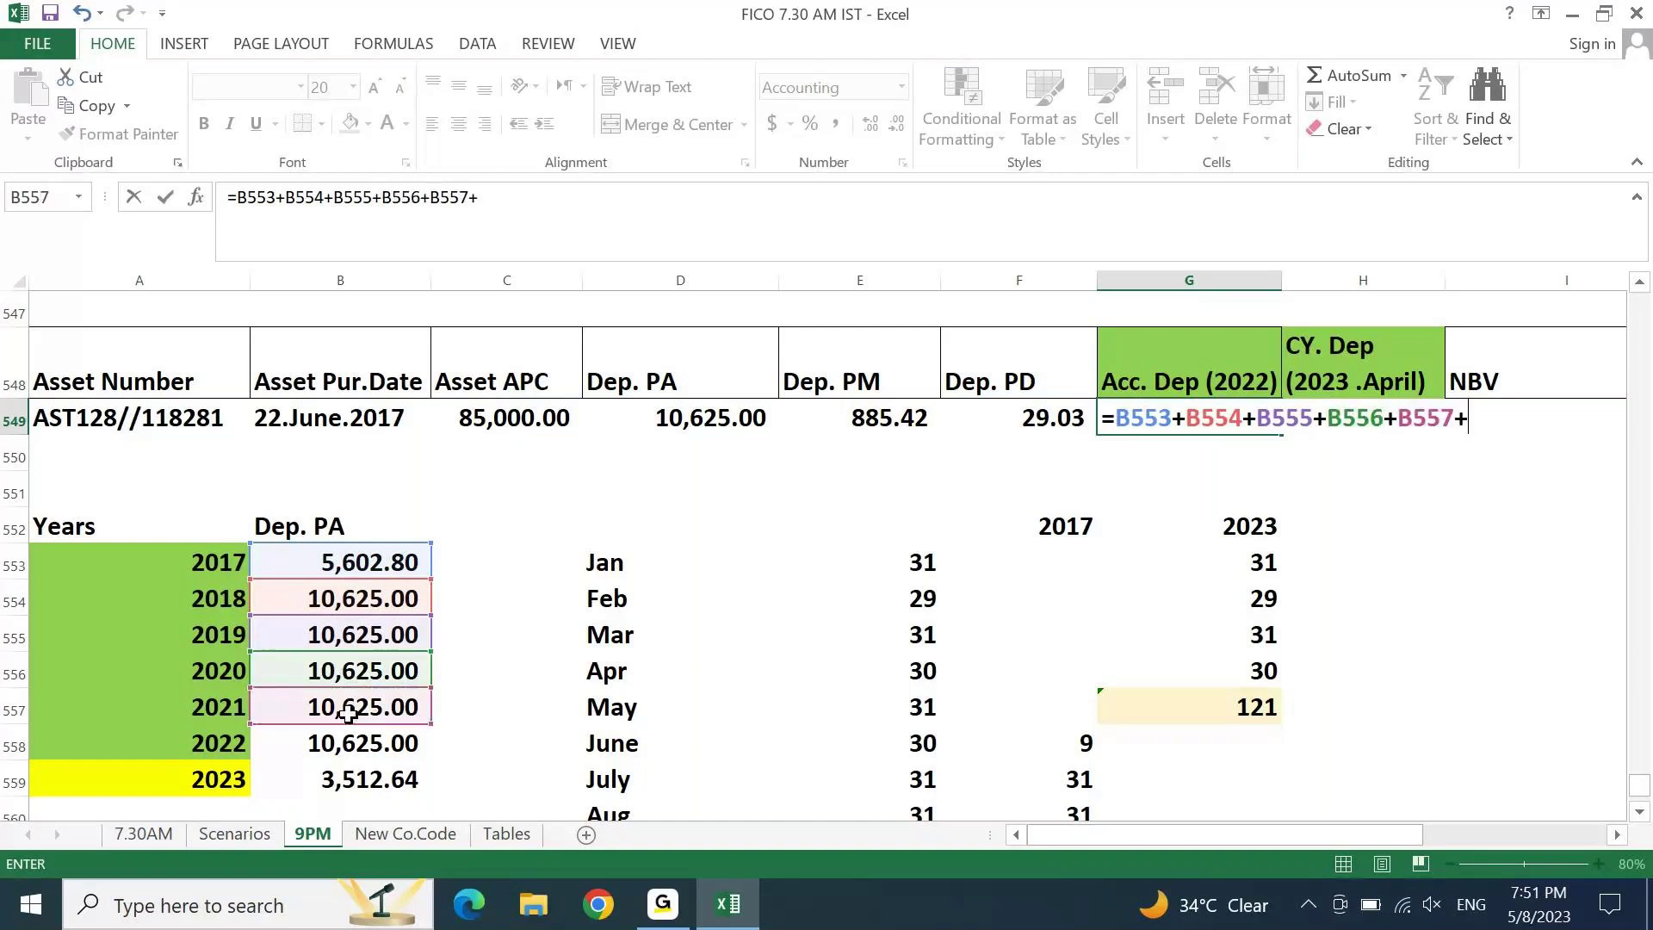
left_click(360, 742)
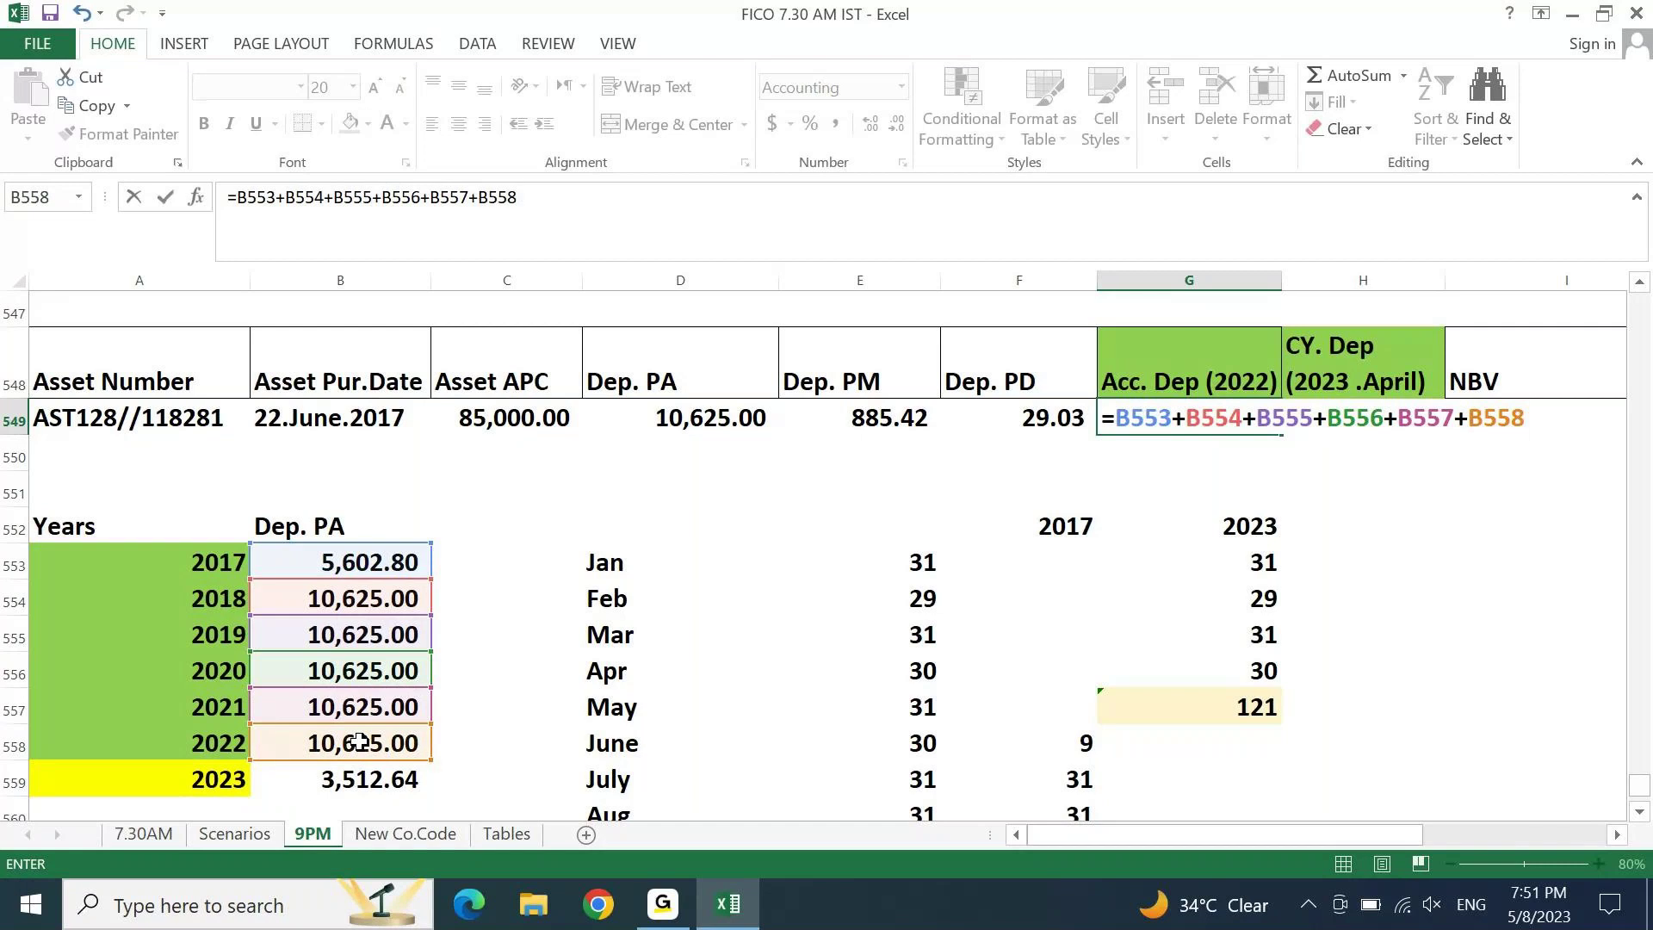
key("Return")
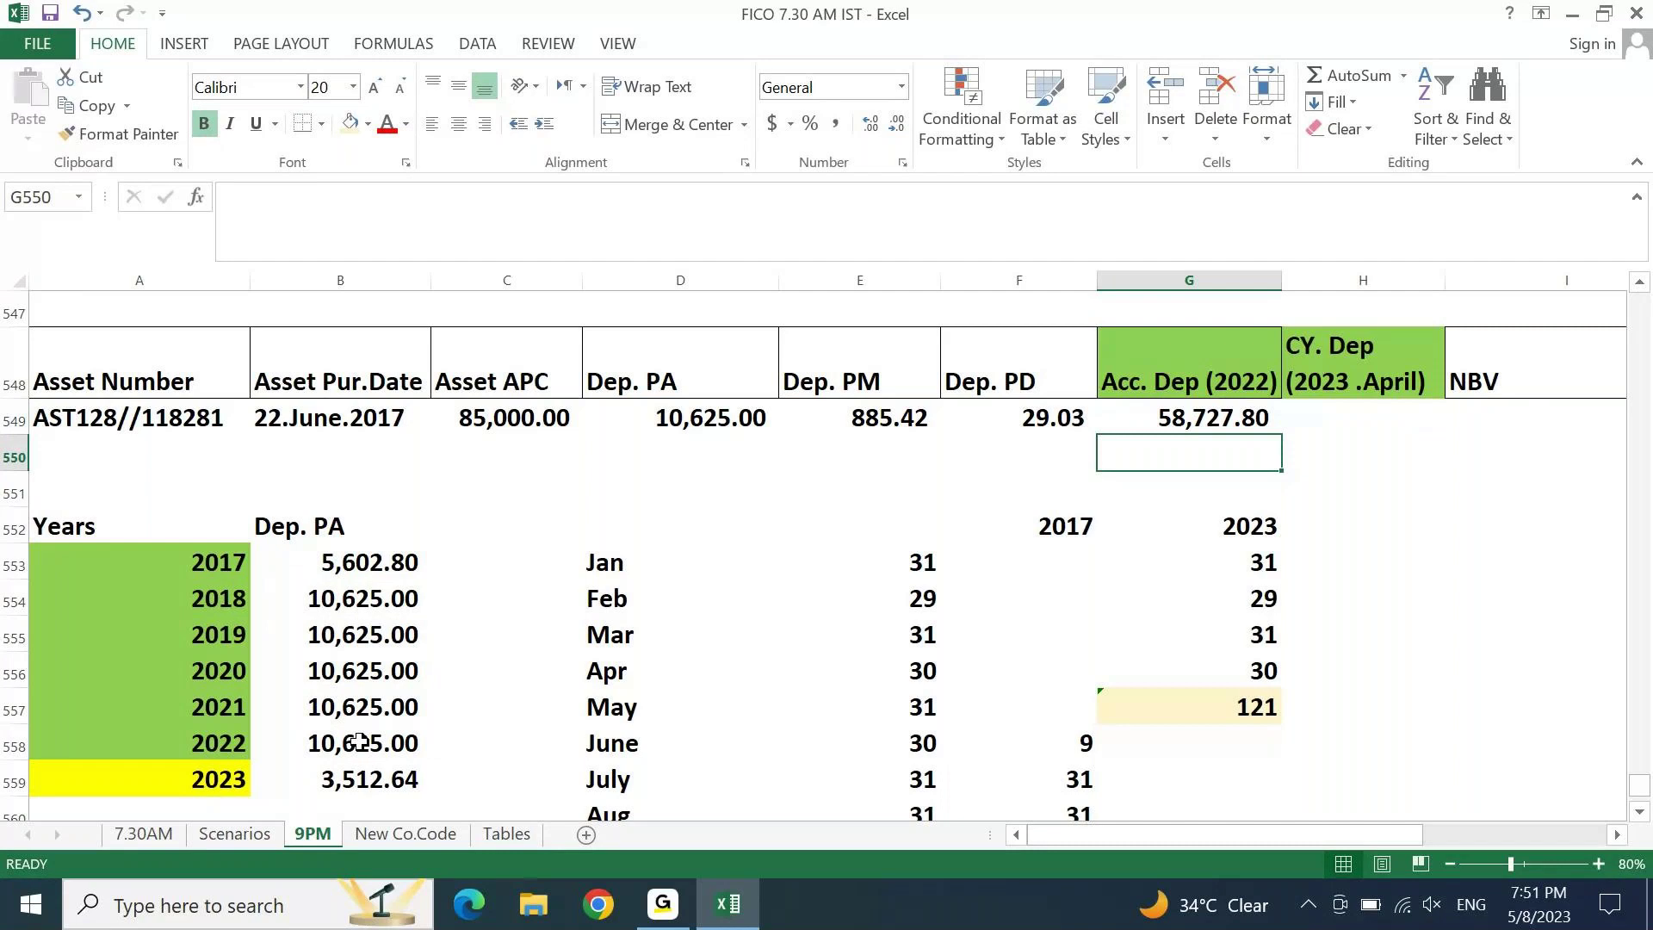
Step: Link the current-year depreciation in H549 to the 2023 amount with =B559
key("Up")
key("Right")
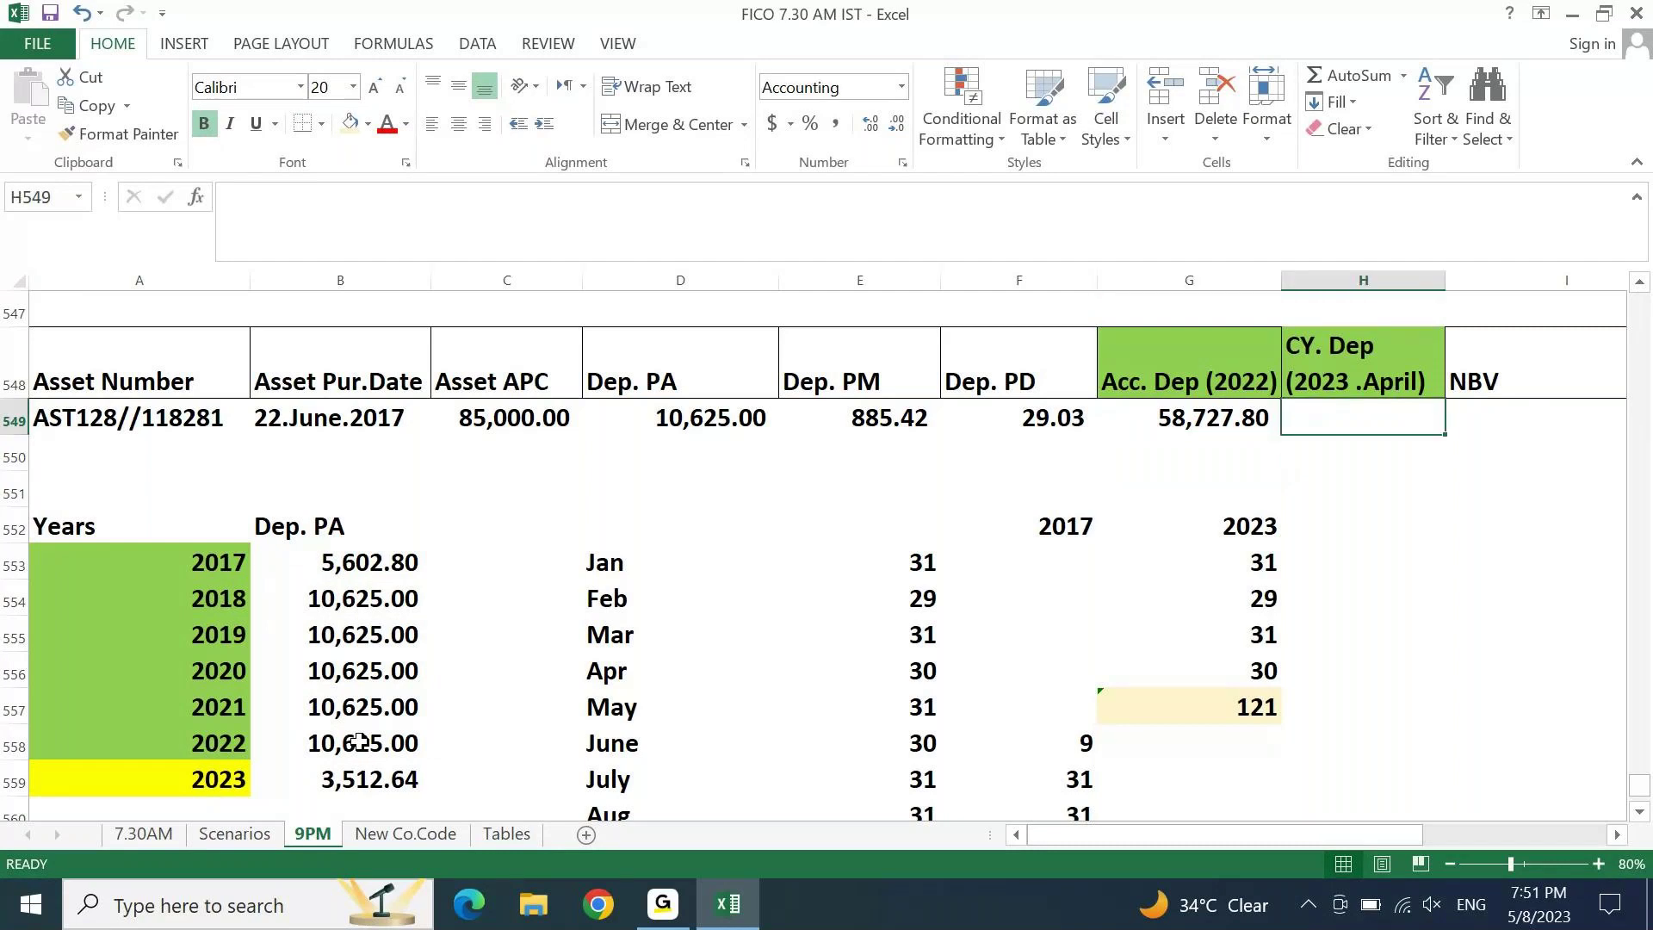
type("=")
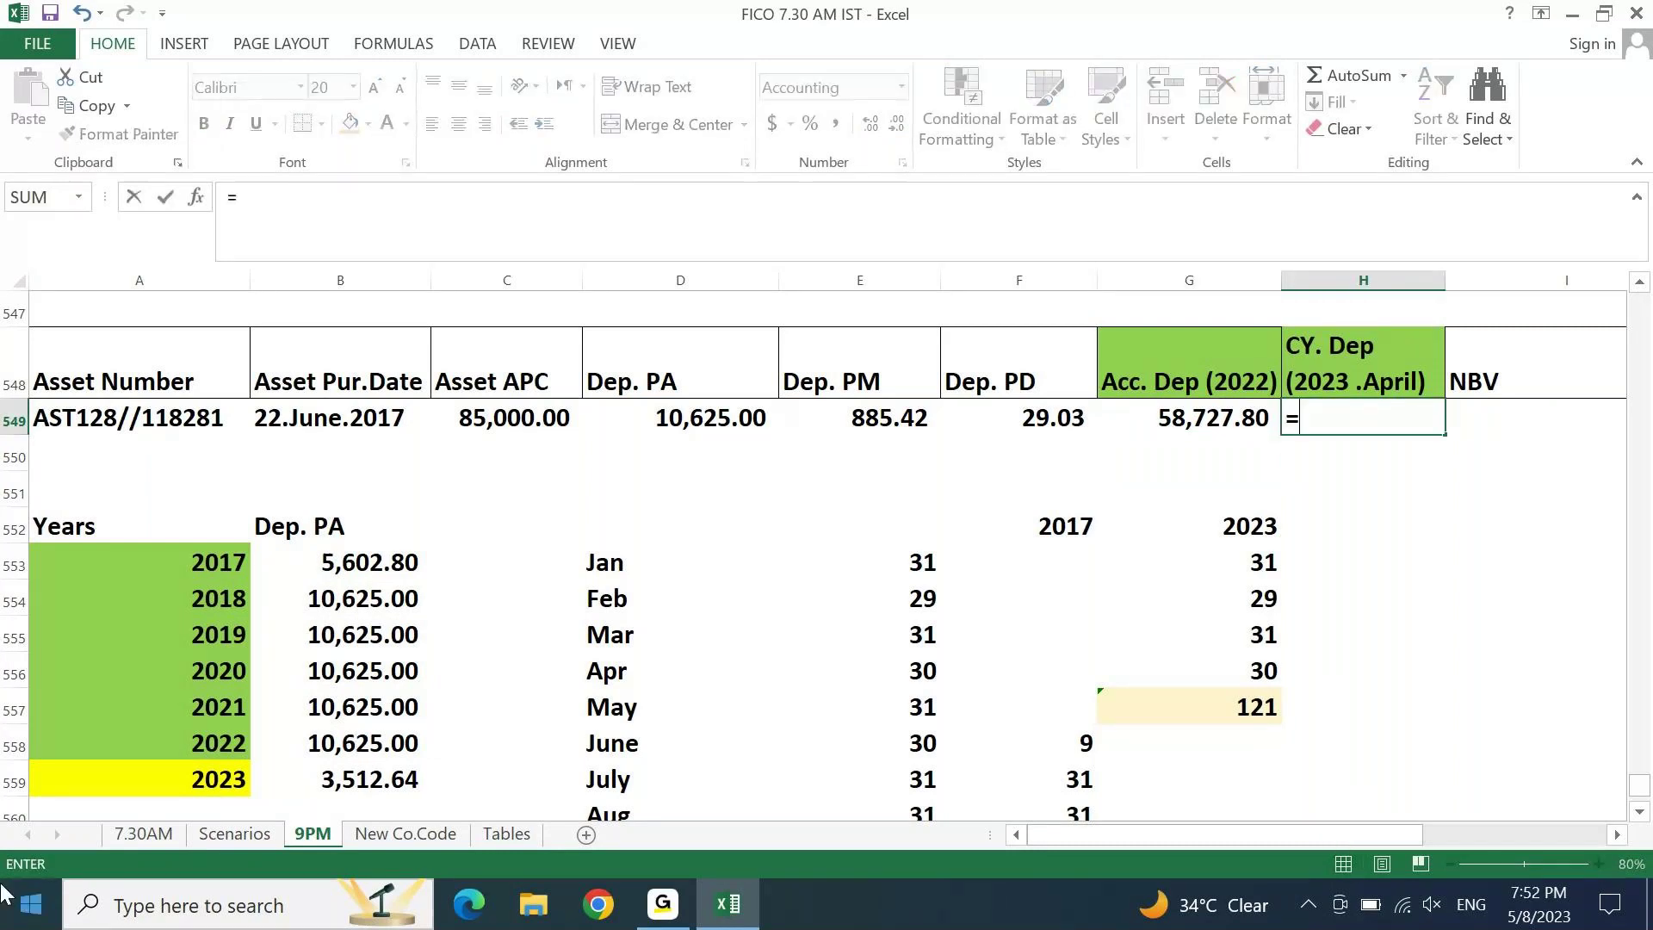
left_click(362, 776)
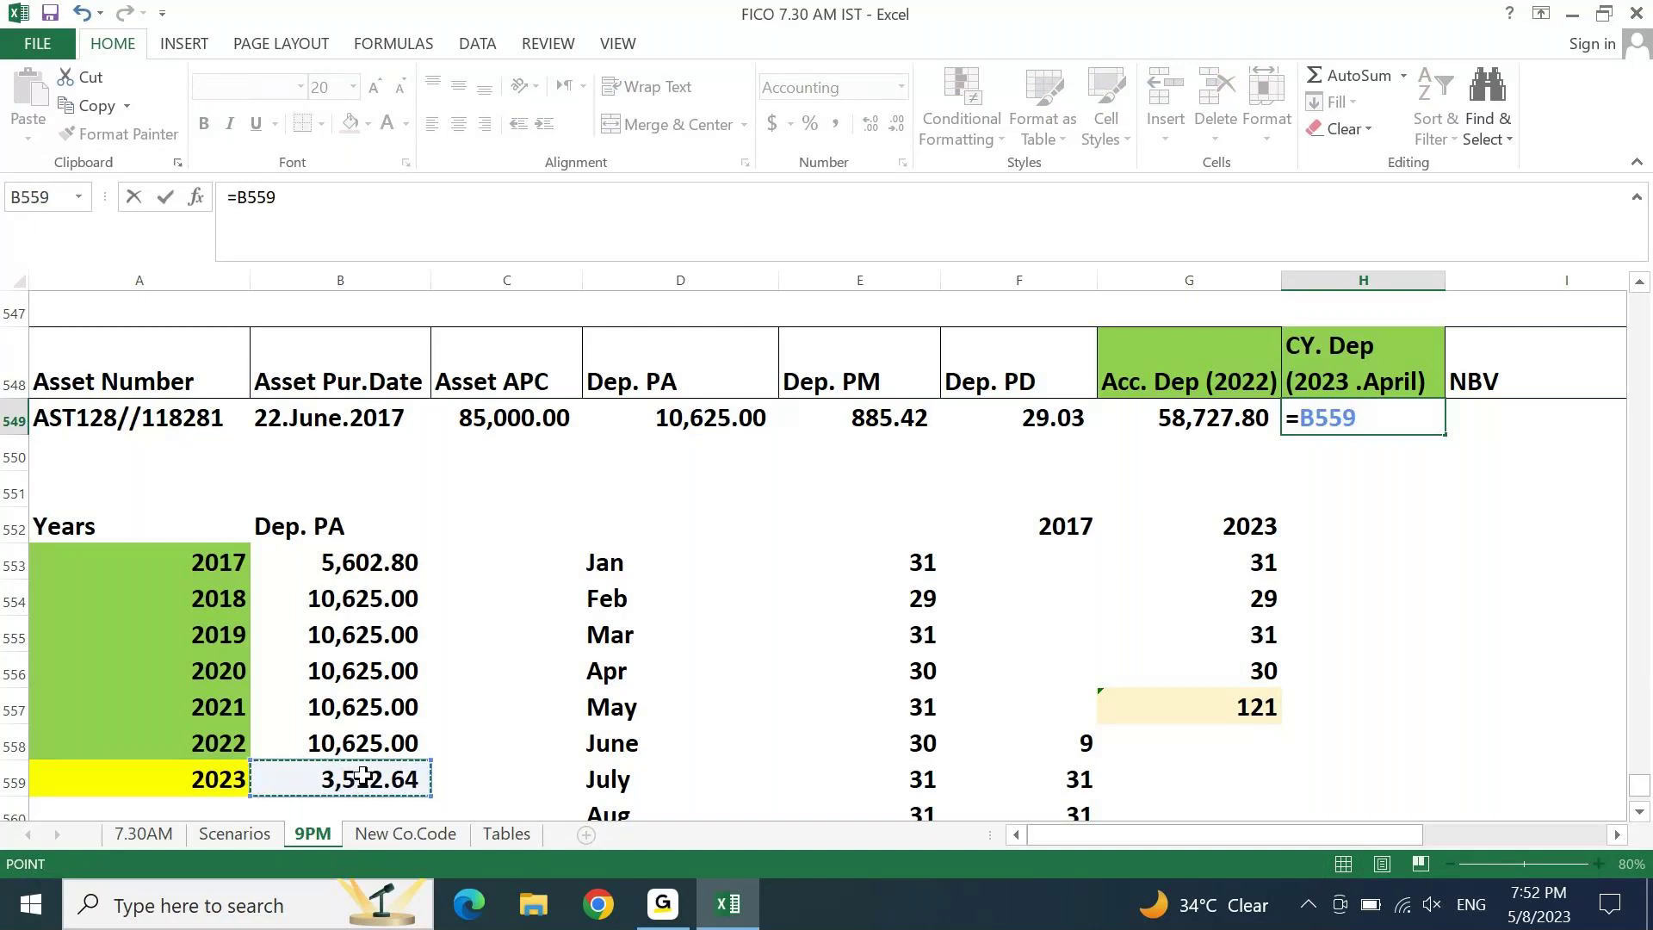
key("Return")
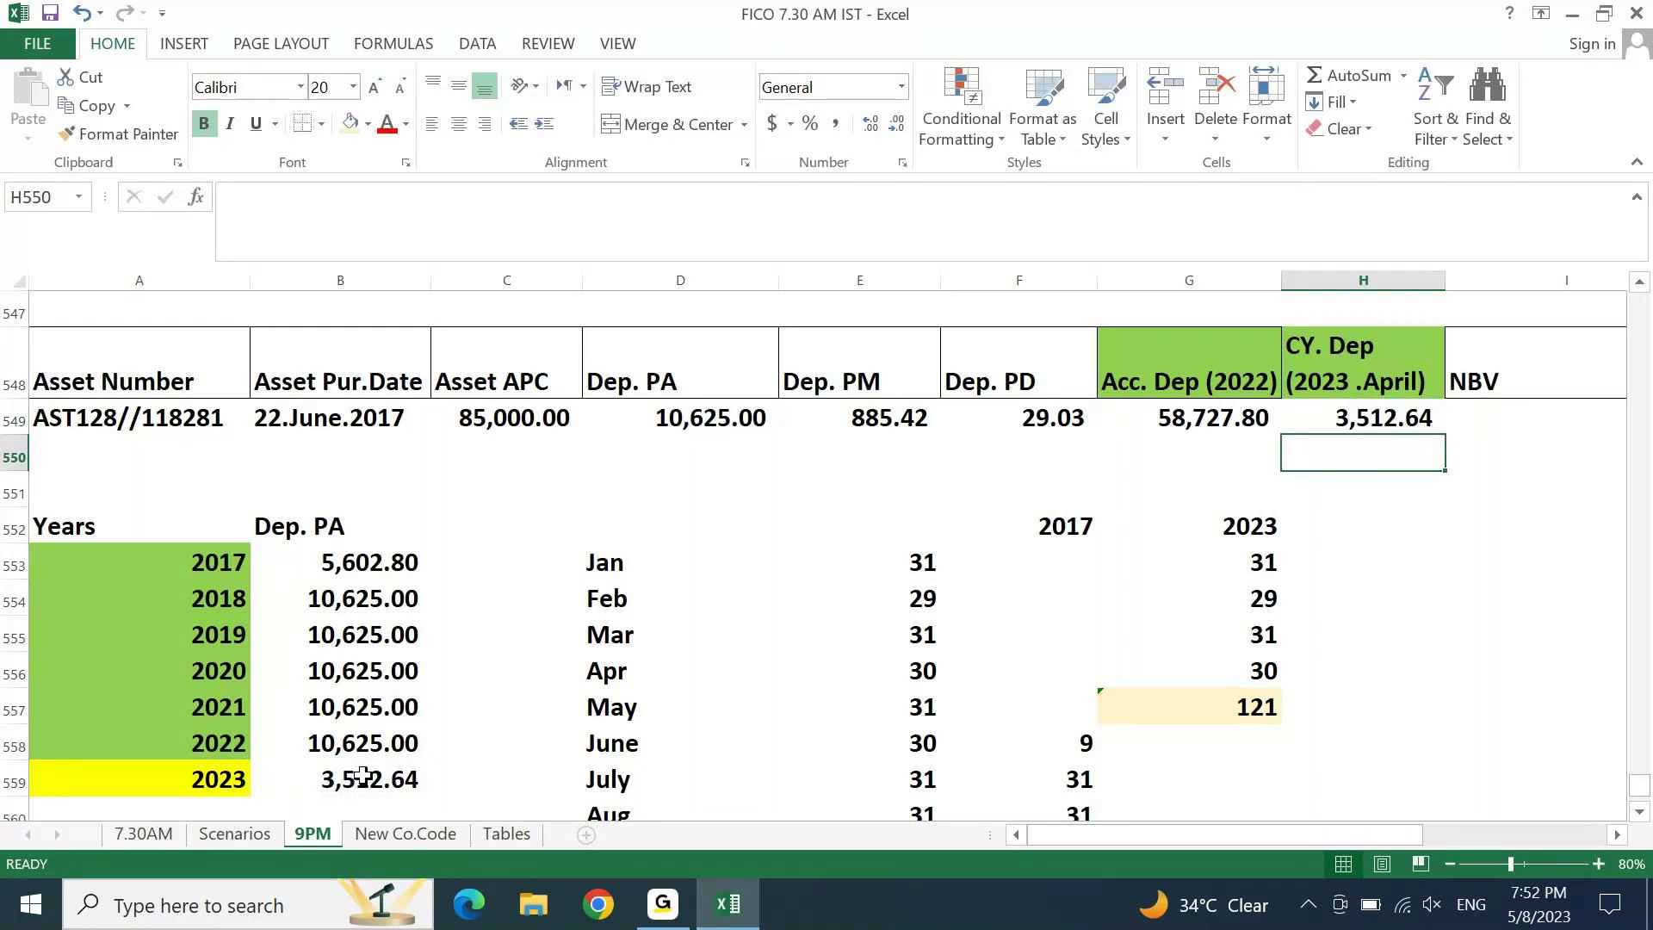
Step: Calculate the first asset's NBV in I549 with =C549-G549-H549
key("Up")
key("Right")
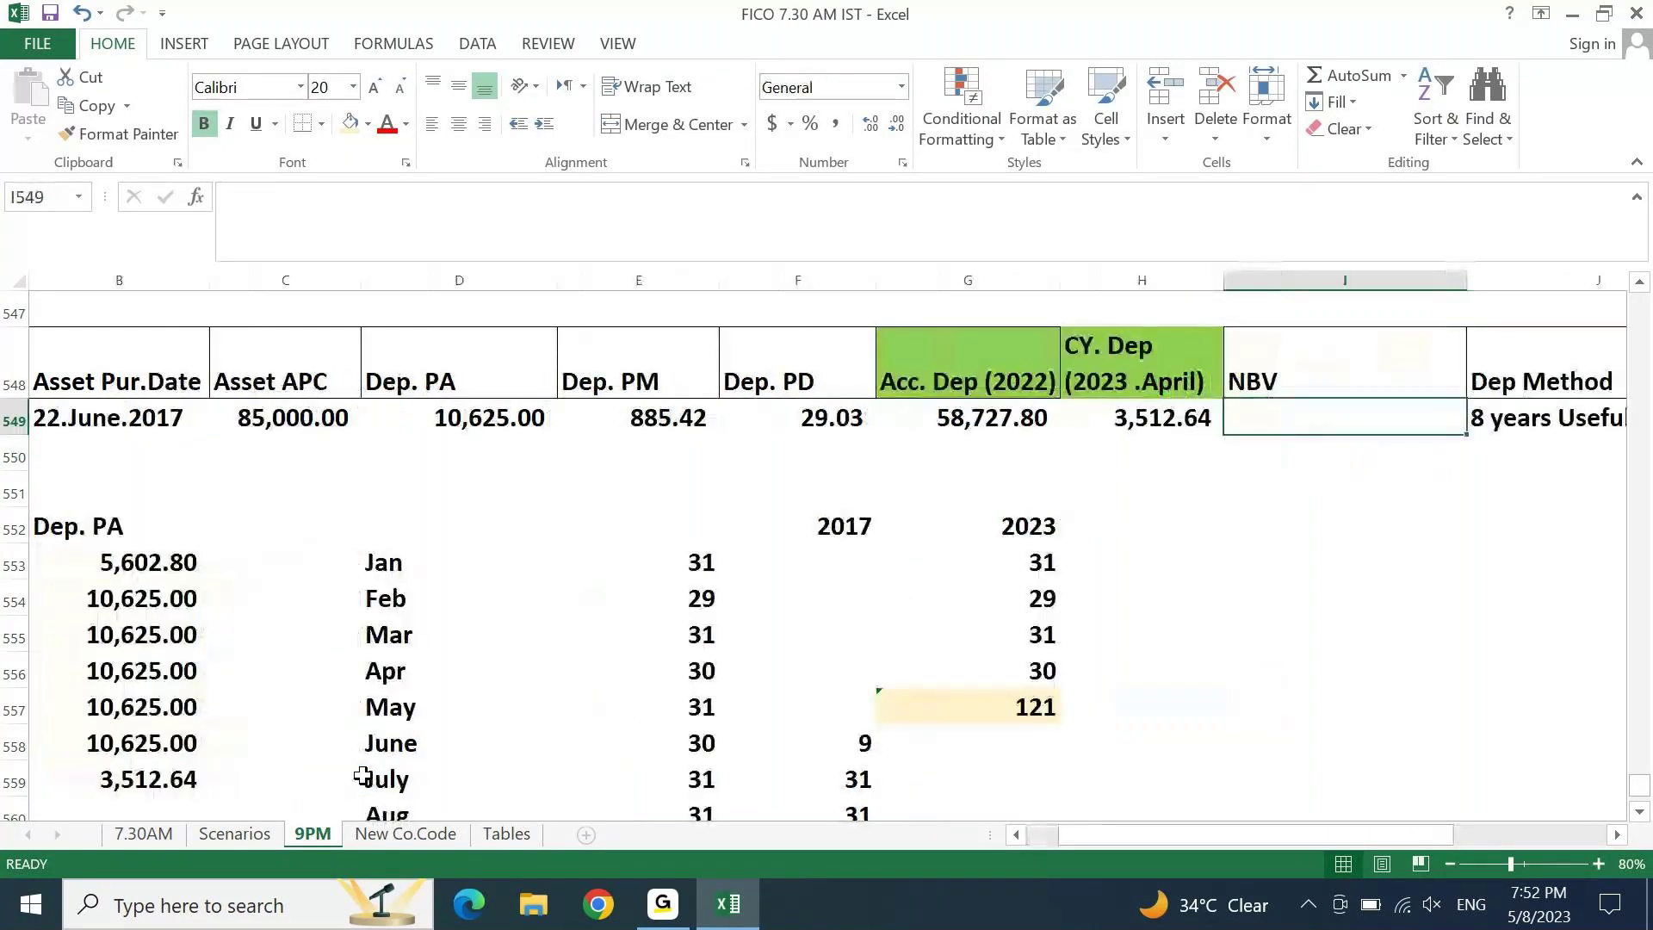
type("=")
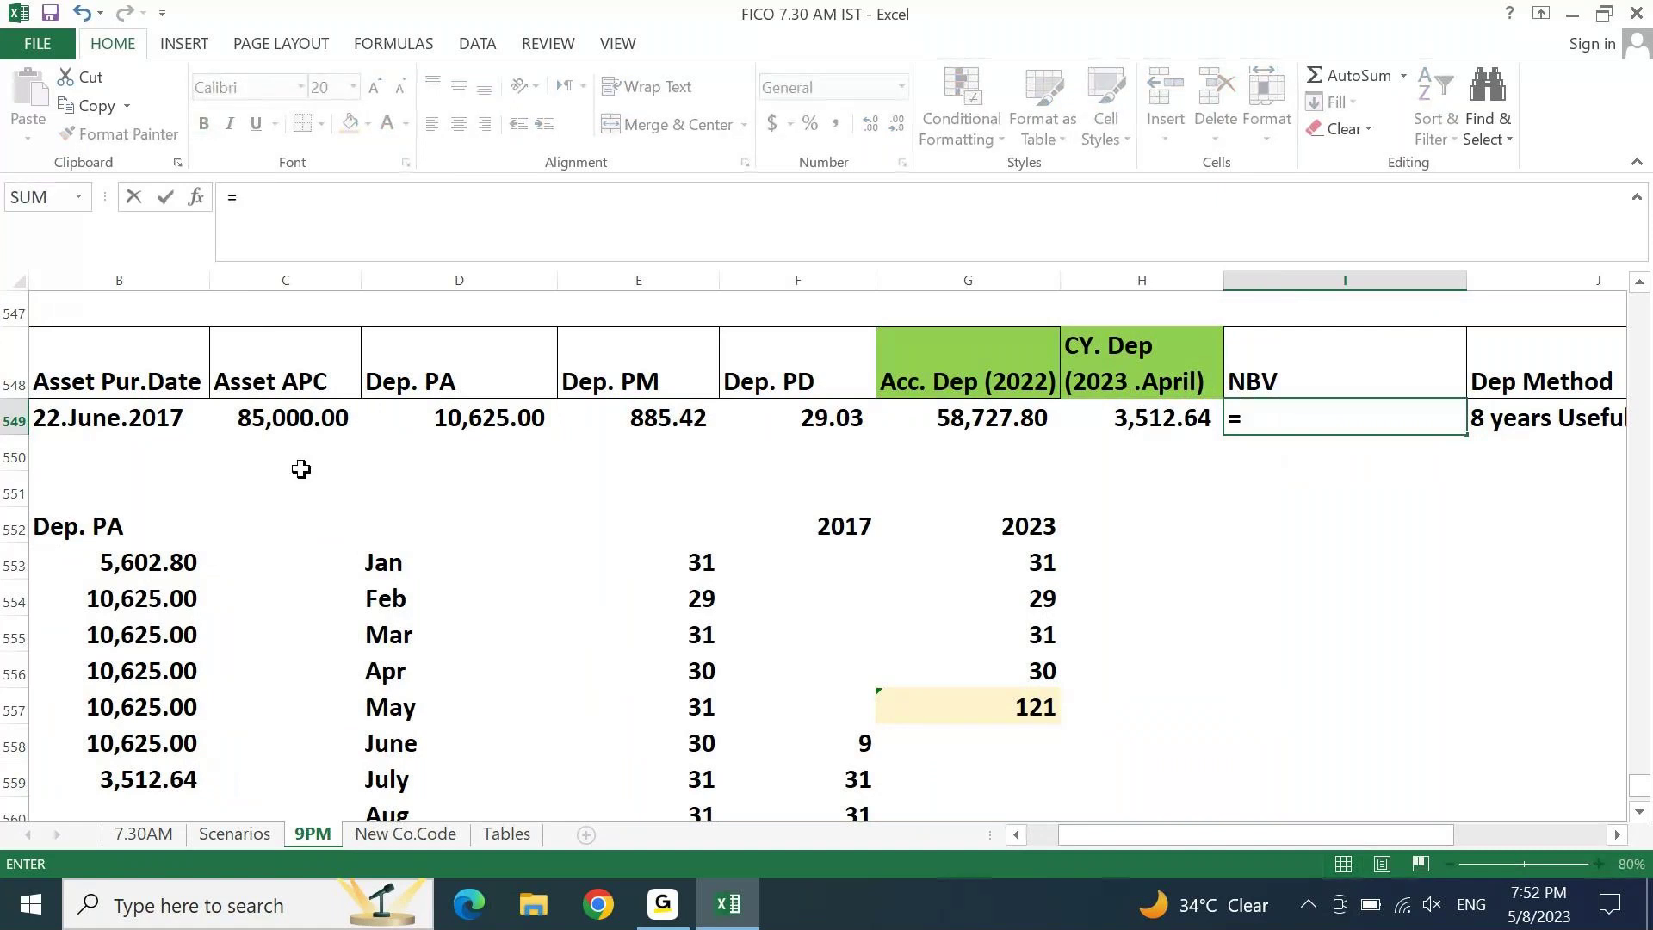
left_click(282, 422)
type("-")
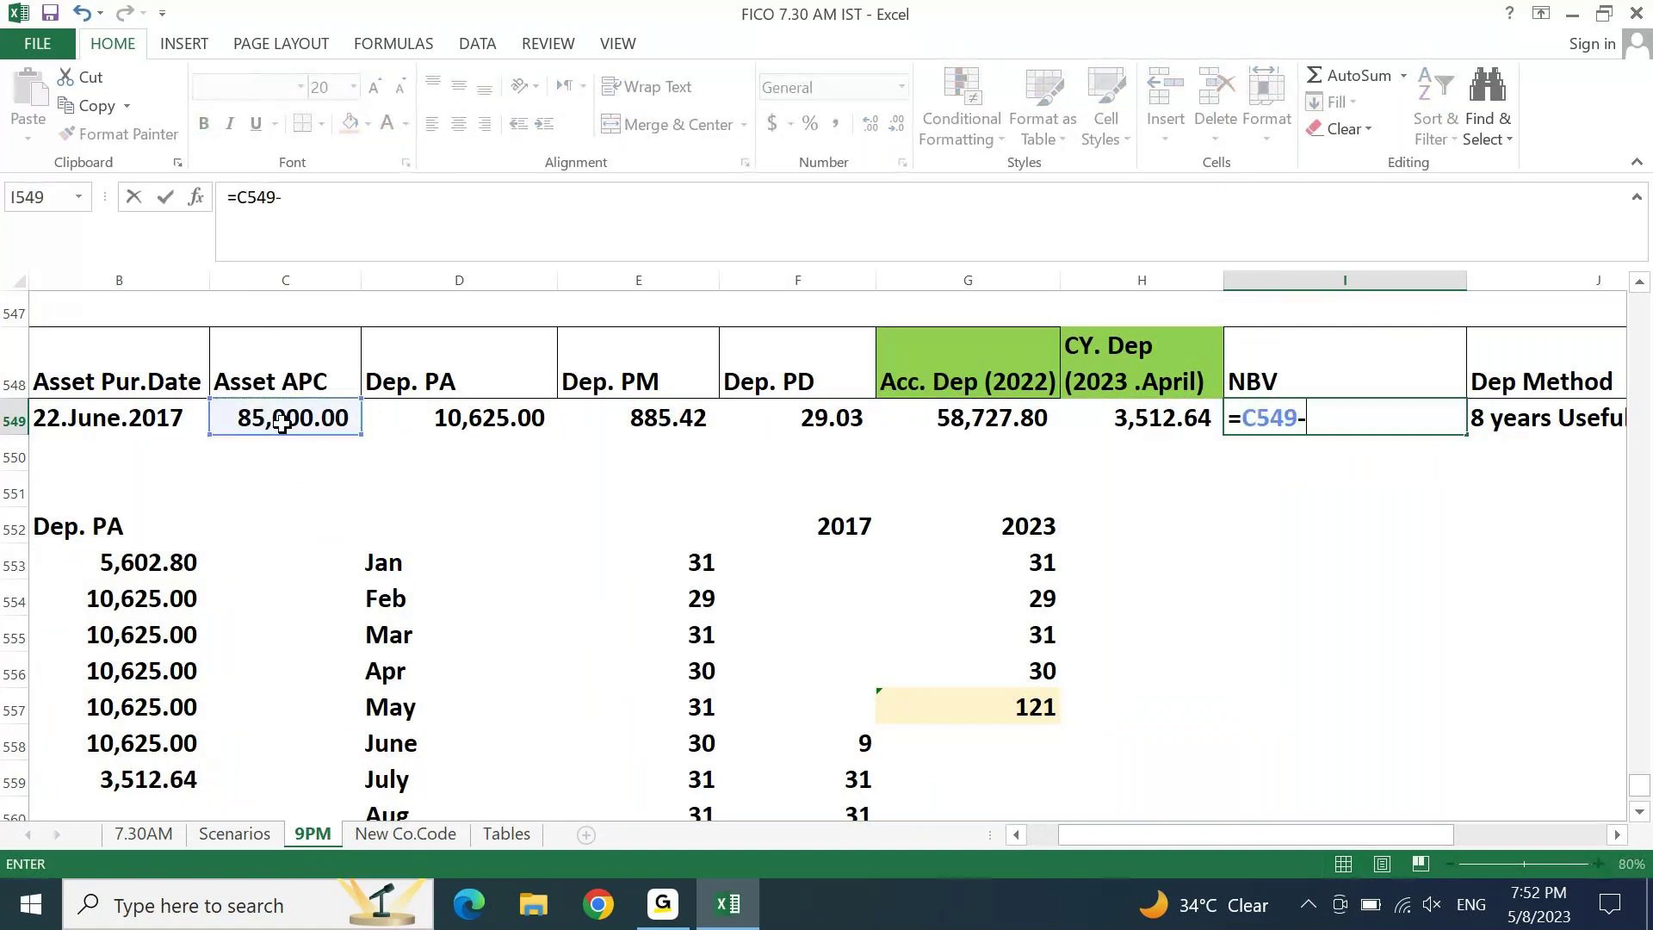
left_click(937, 413)
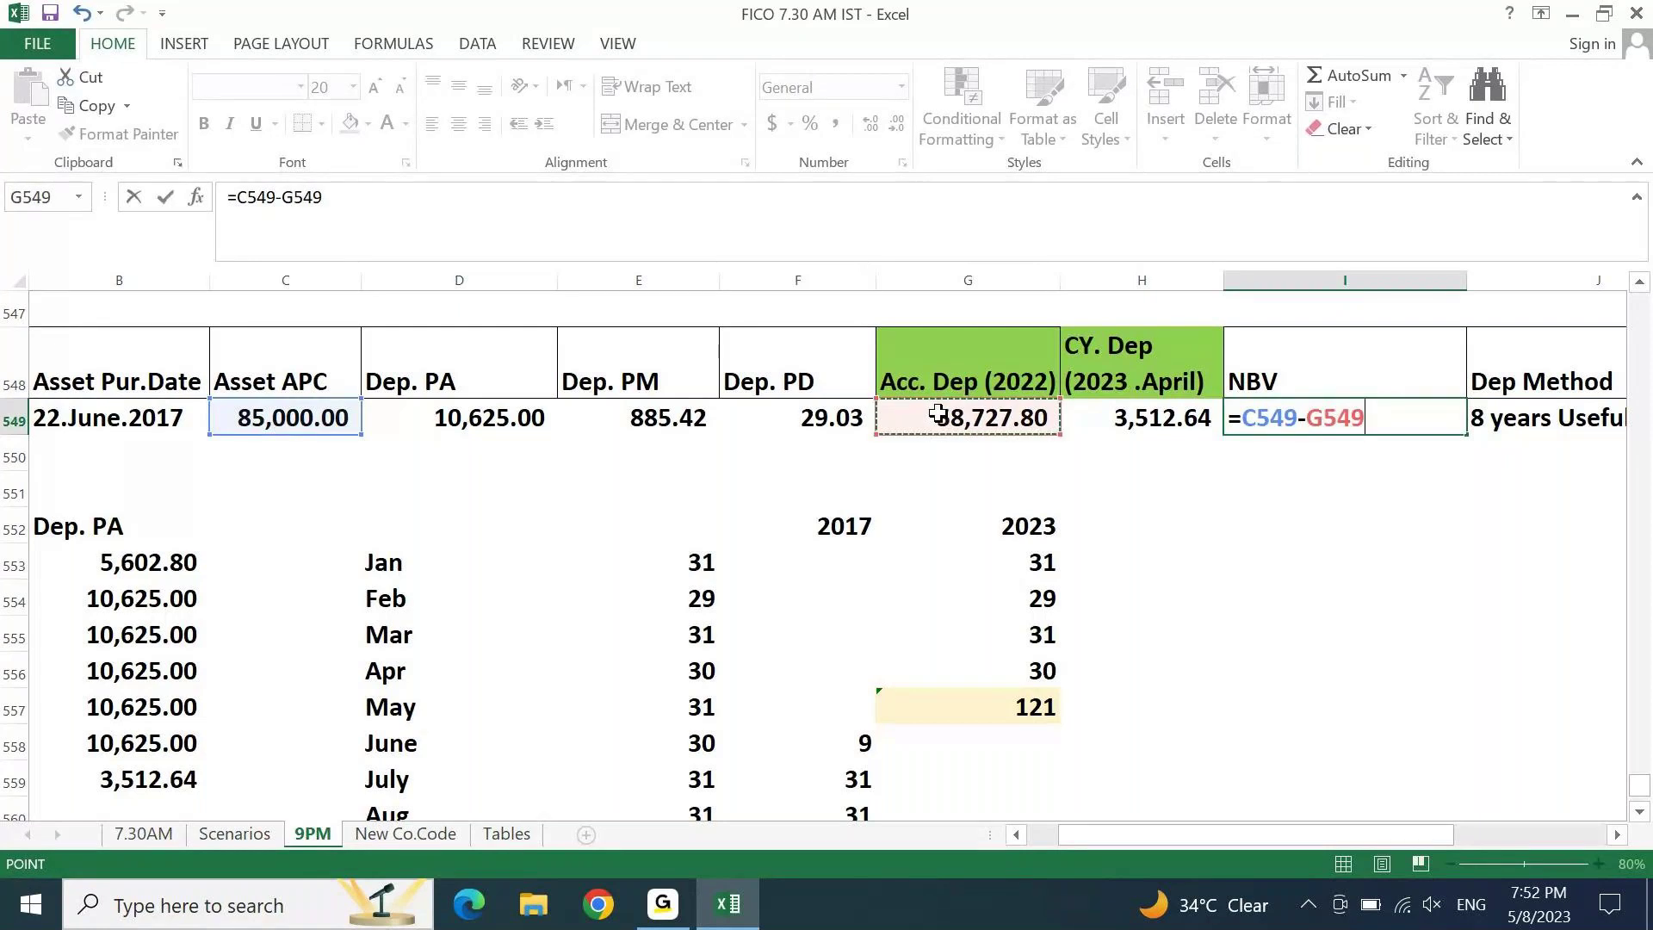
type("-")
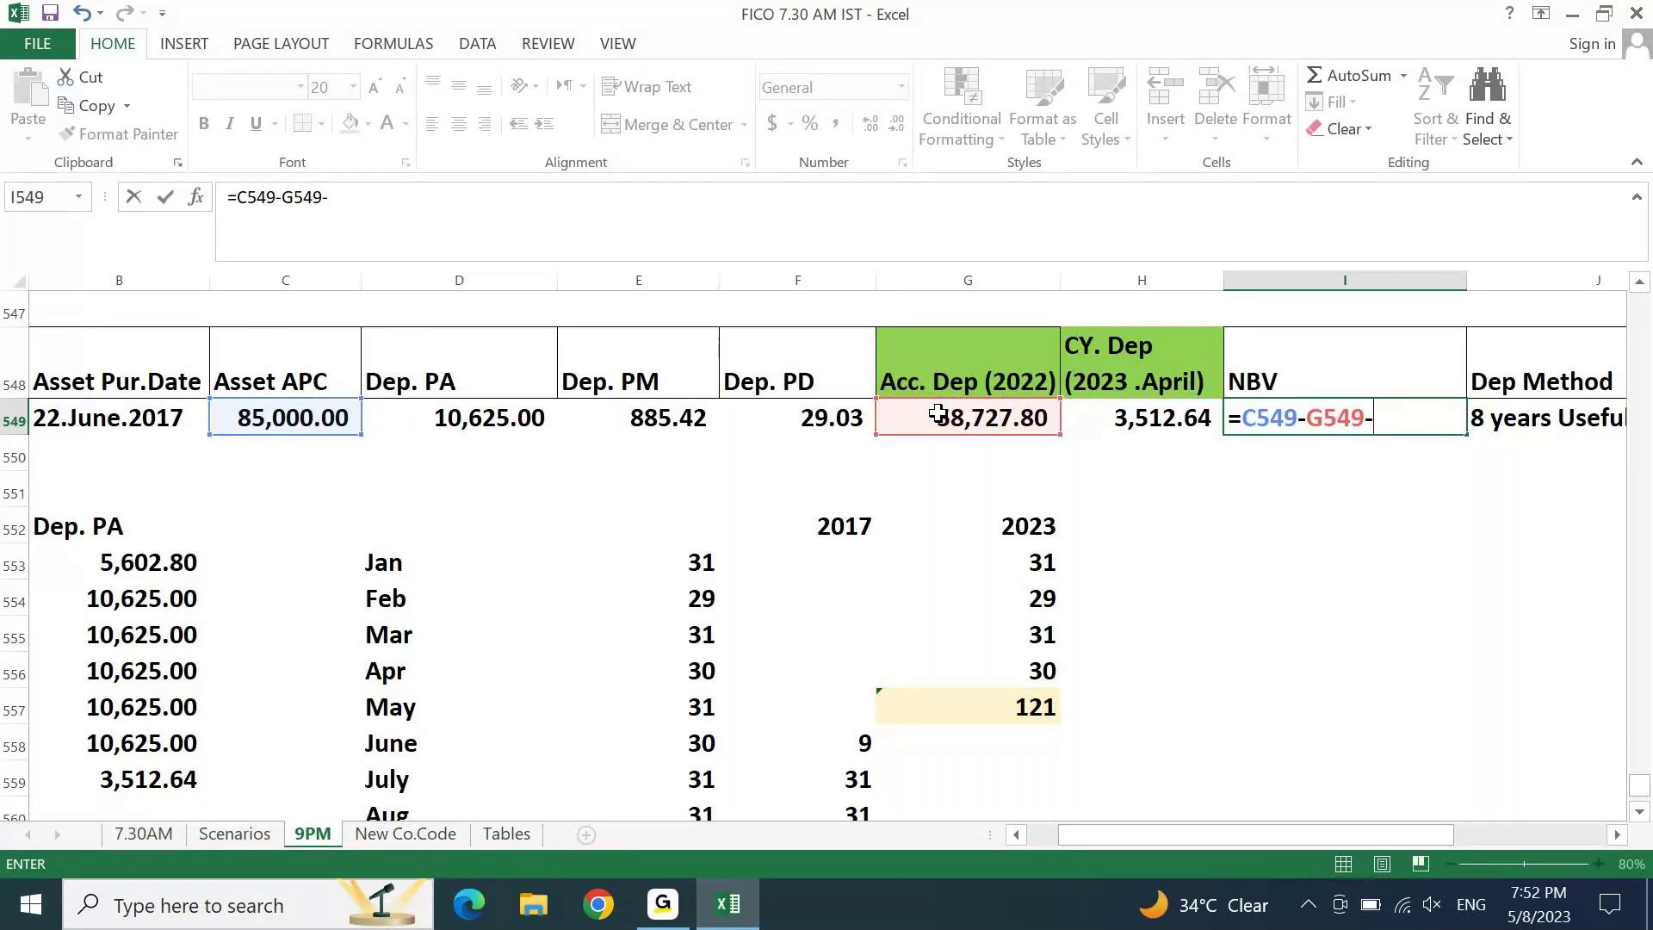
left_click(1134, 416)
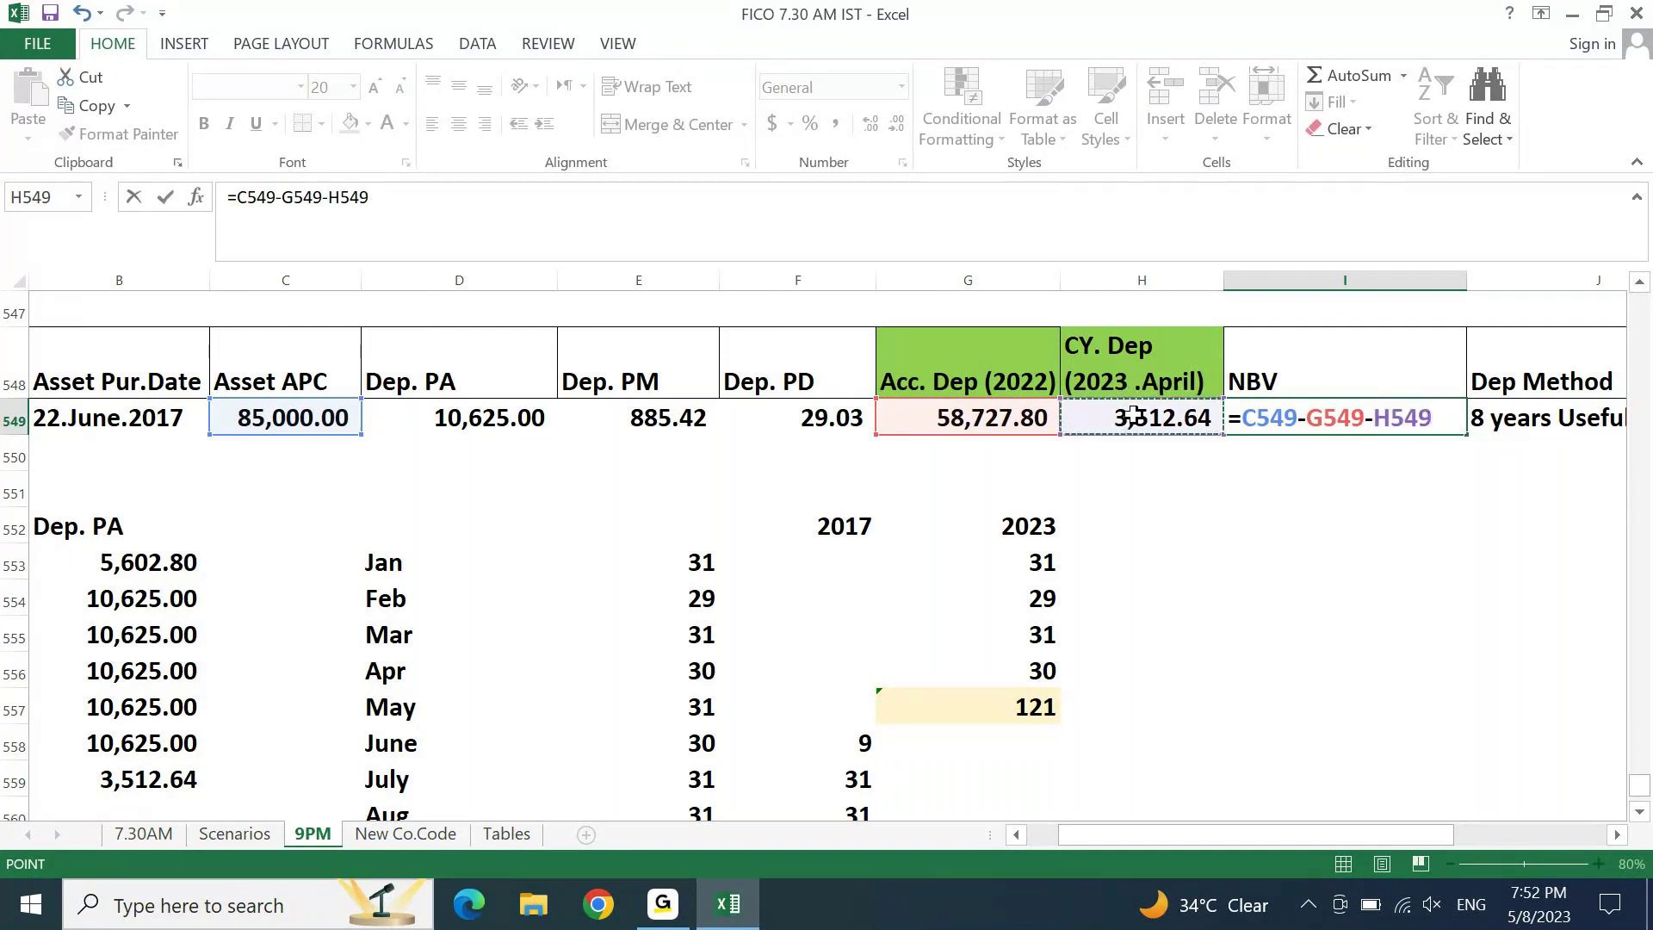
key("Return")
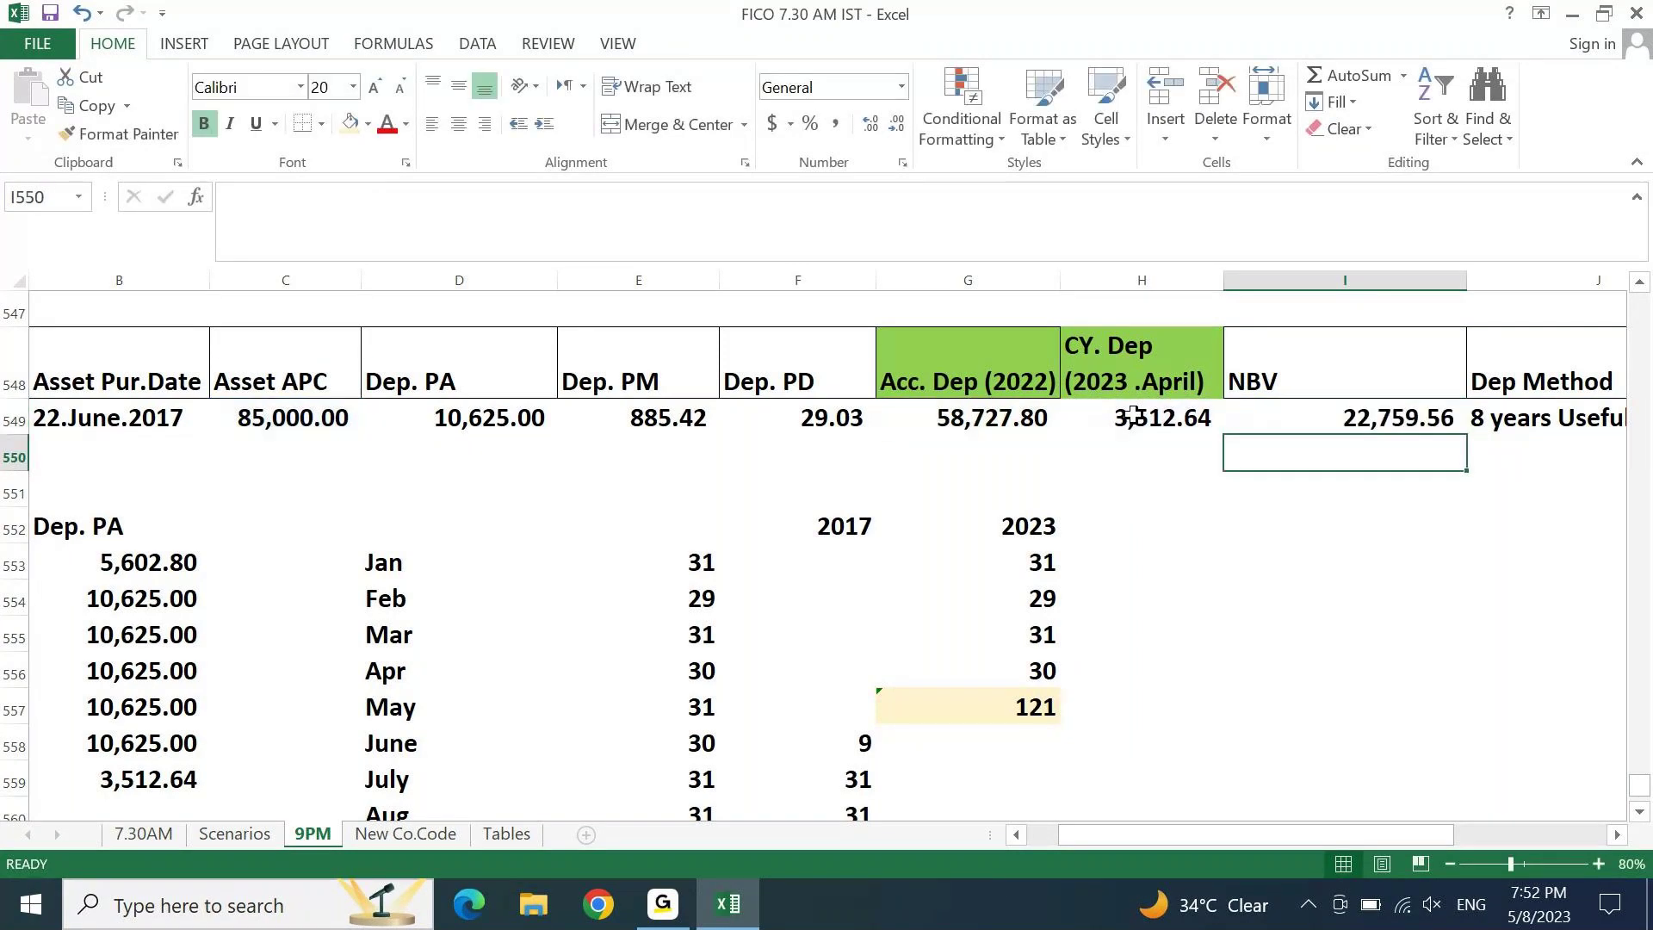
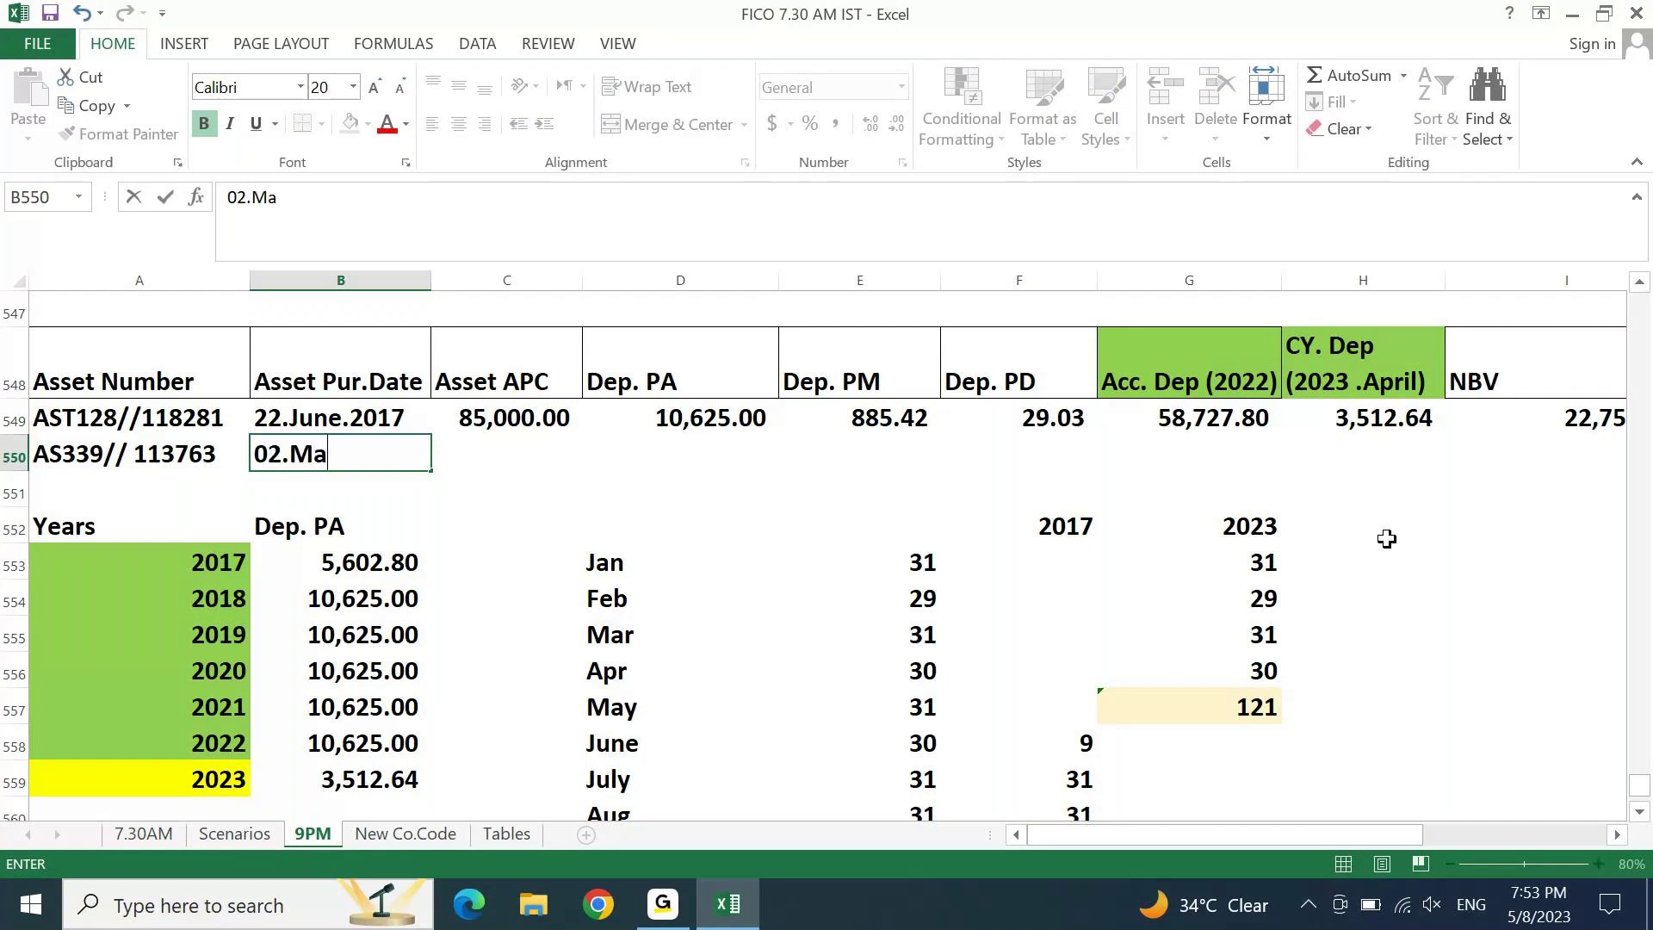
Step: Complete the second asset's purchase date in B550 as 02.Mar.2020 and enter 143876 as its APC in C550
type("2020")
key("Tab")
type("1")
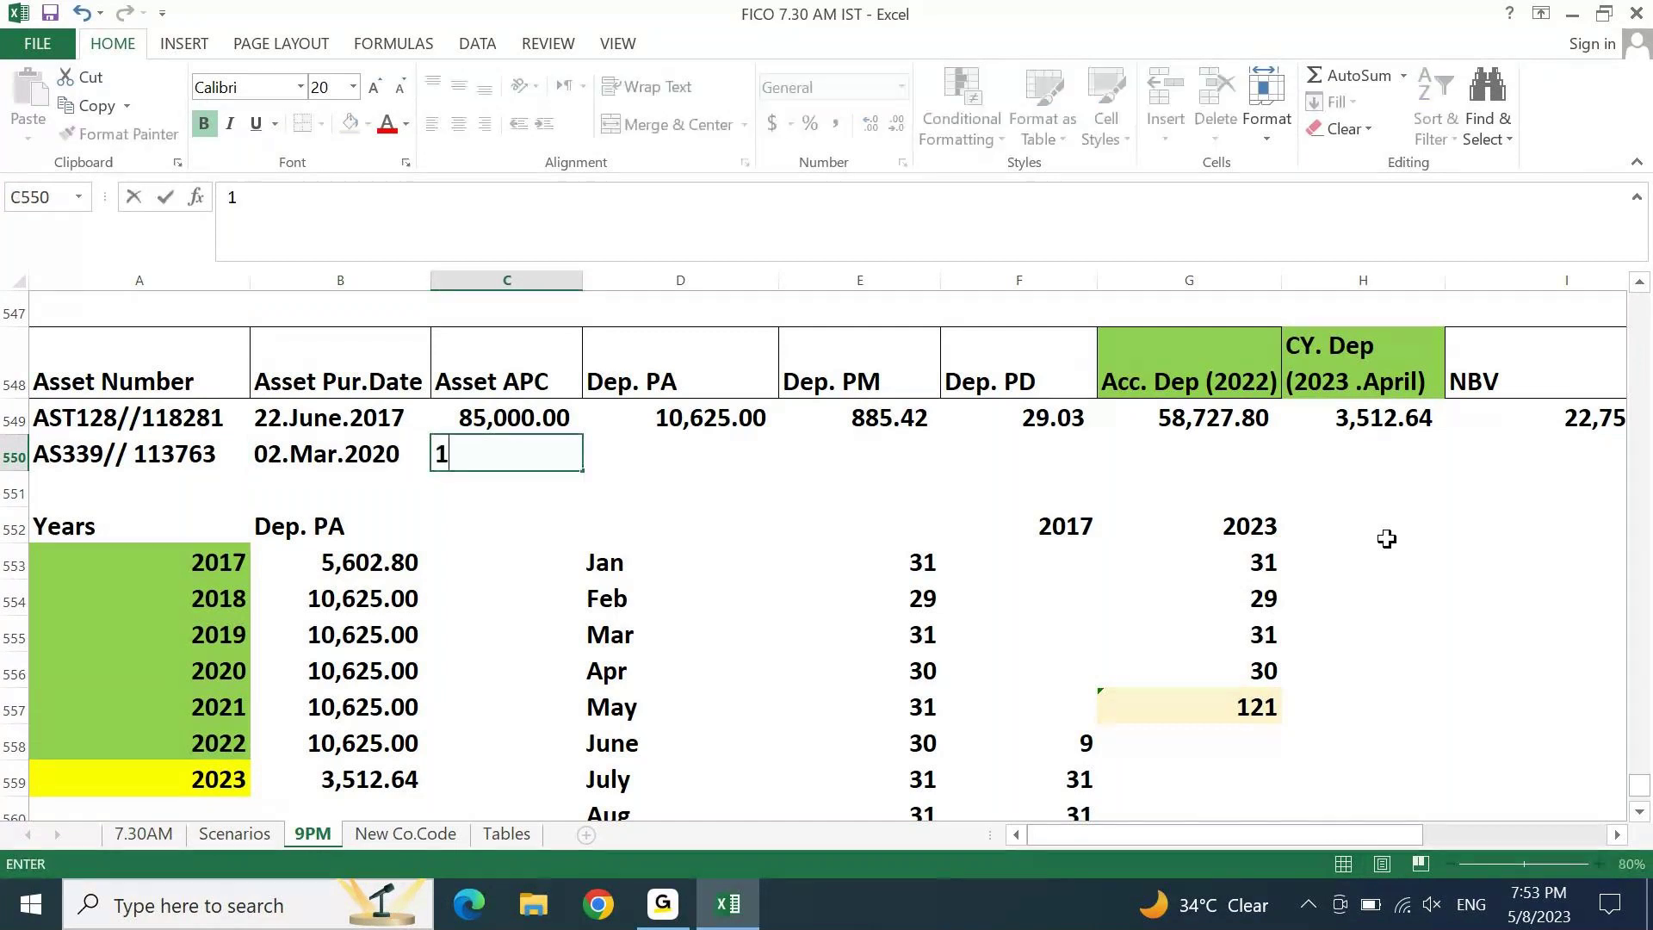
type("43876")
key("Tab")
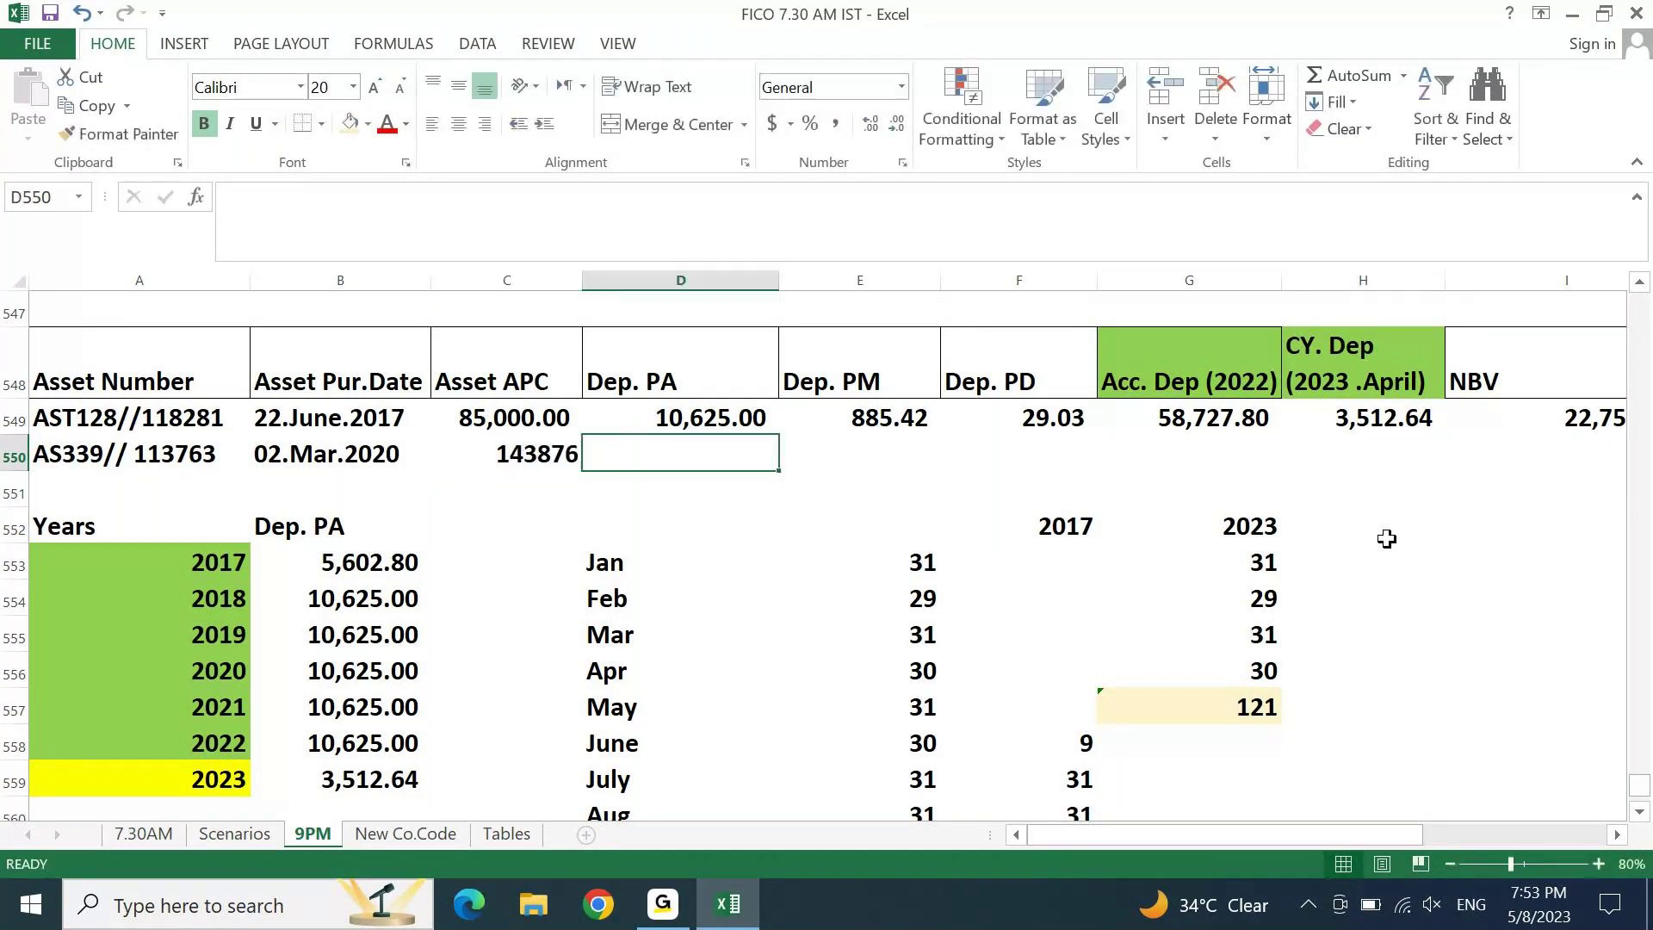
Step: Apply the comma number format to the second asset's amount cells C550 to I550
key("Left")
key("shift+Right")
key("shift+Right")
key("shift+Right")
key("shift+Right")
key("shift+Right")
key("shift+Right")
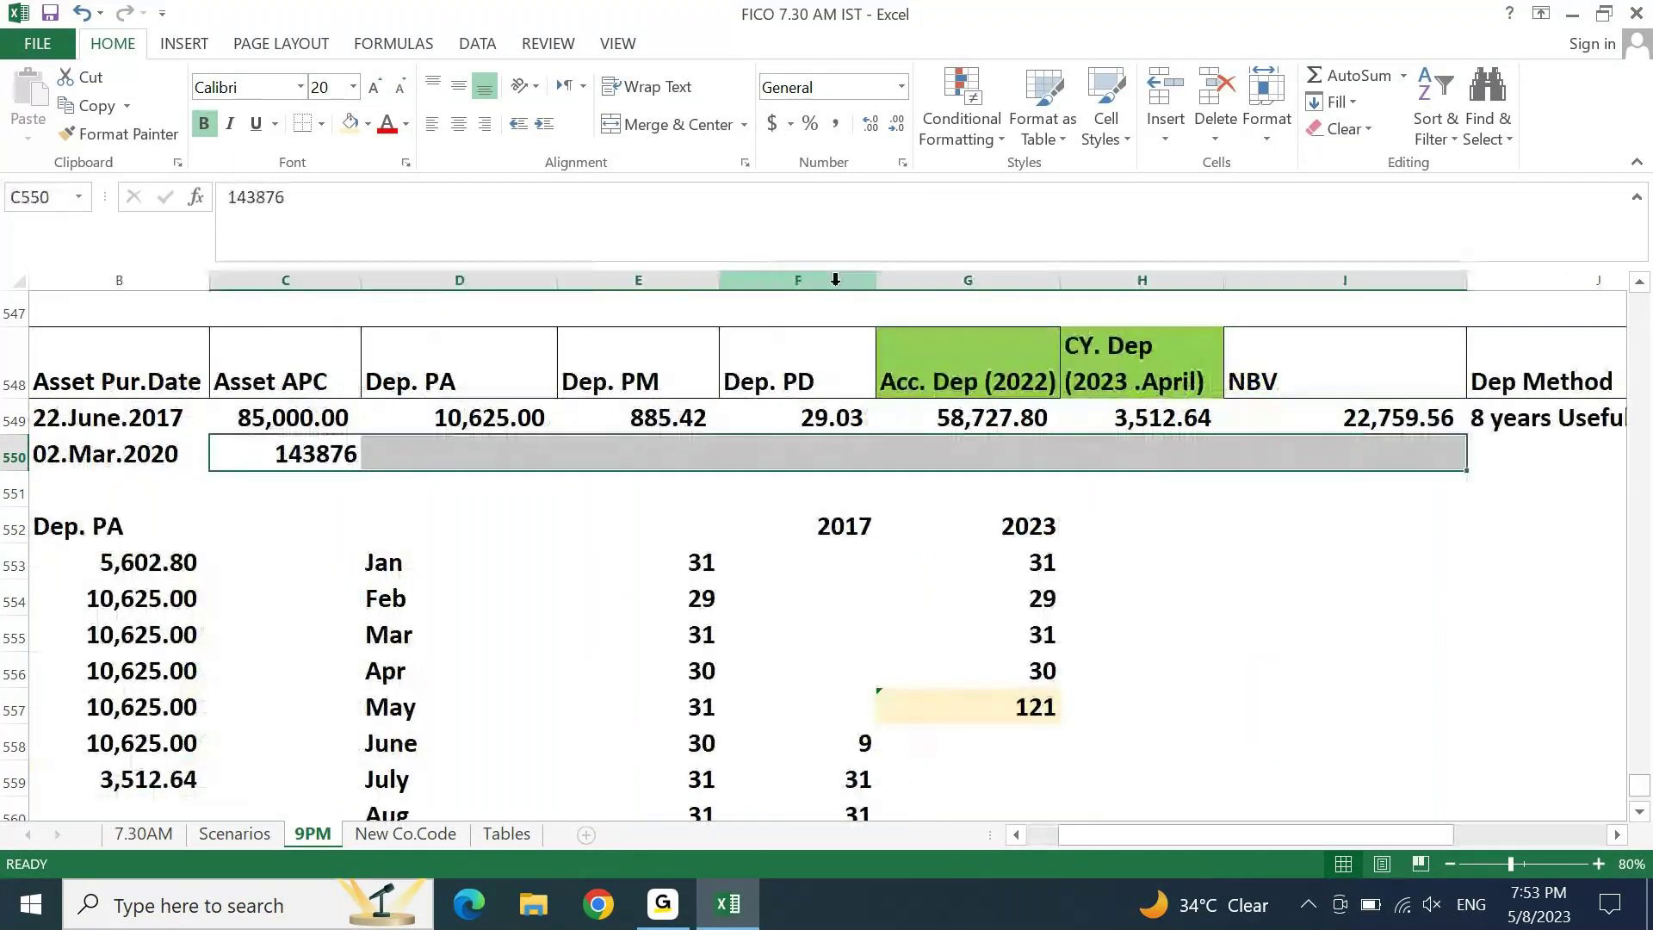
left_click(837, 125)
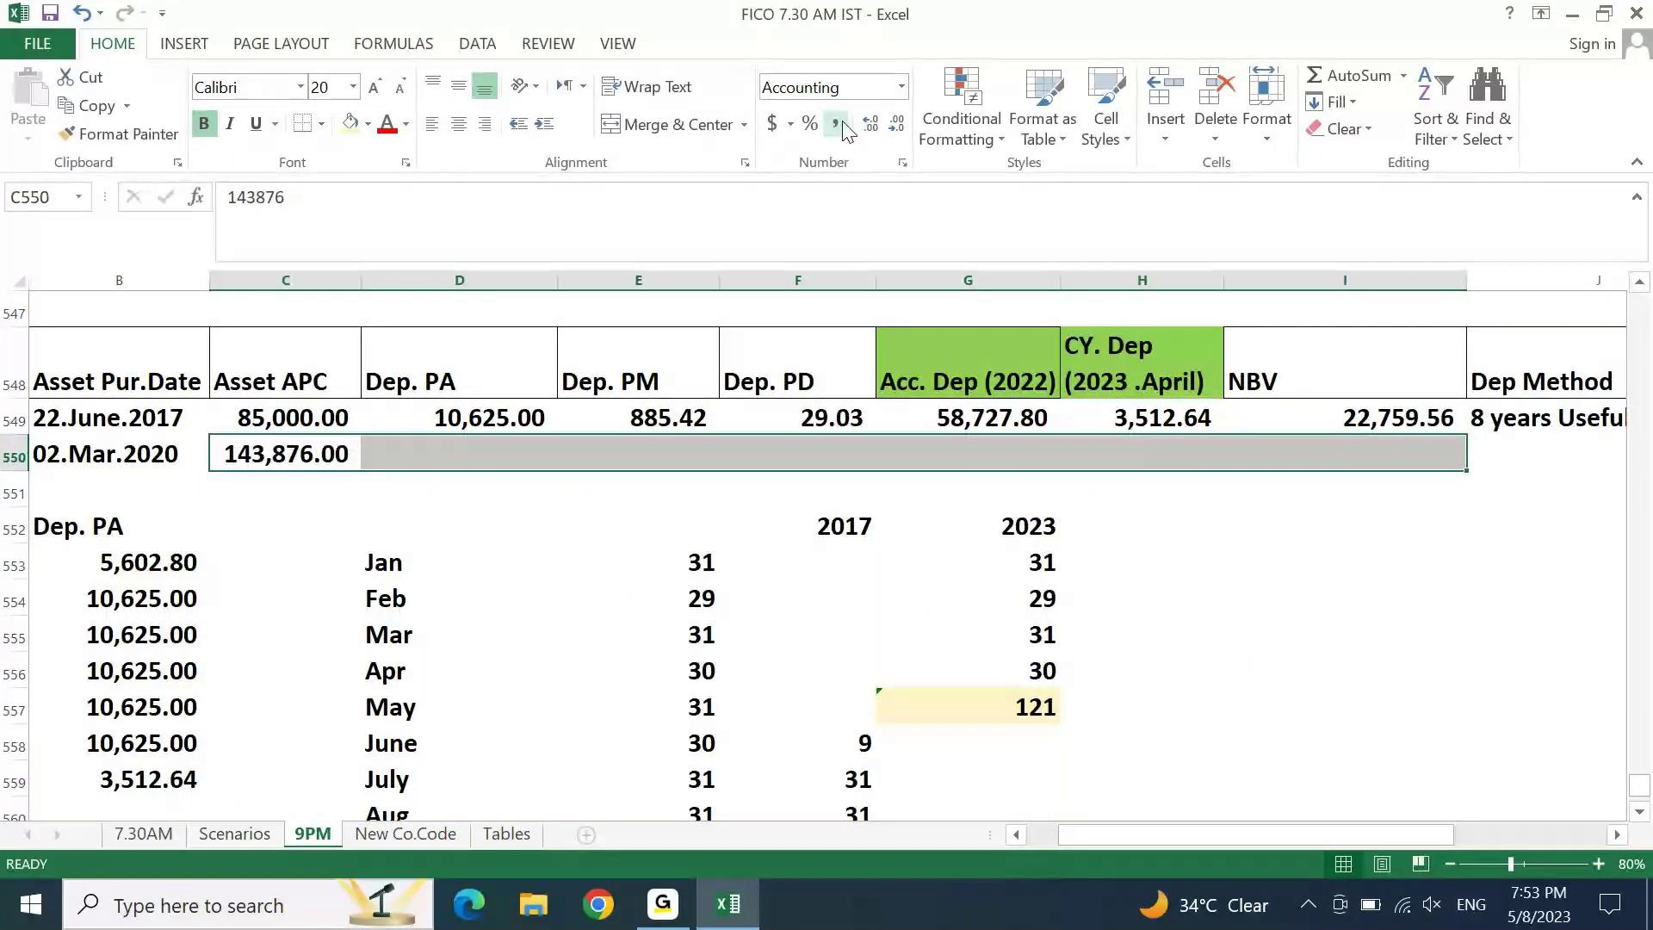
Step: Enter 15% SLM as the second asset's depreciation method in J550
key("Left")
key("Right")
key("Right")
key("Right")
key("Right")
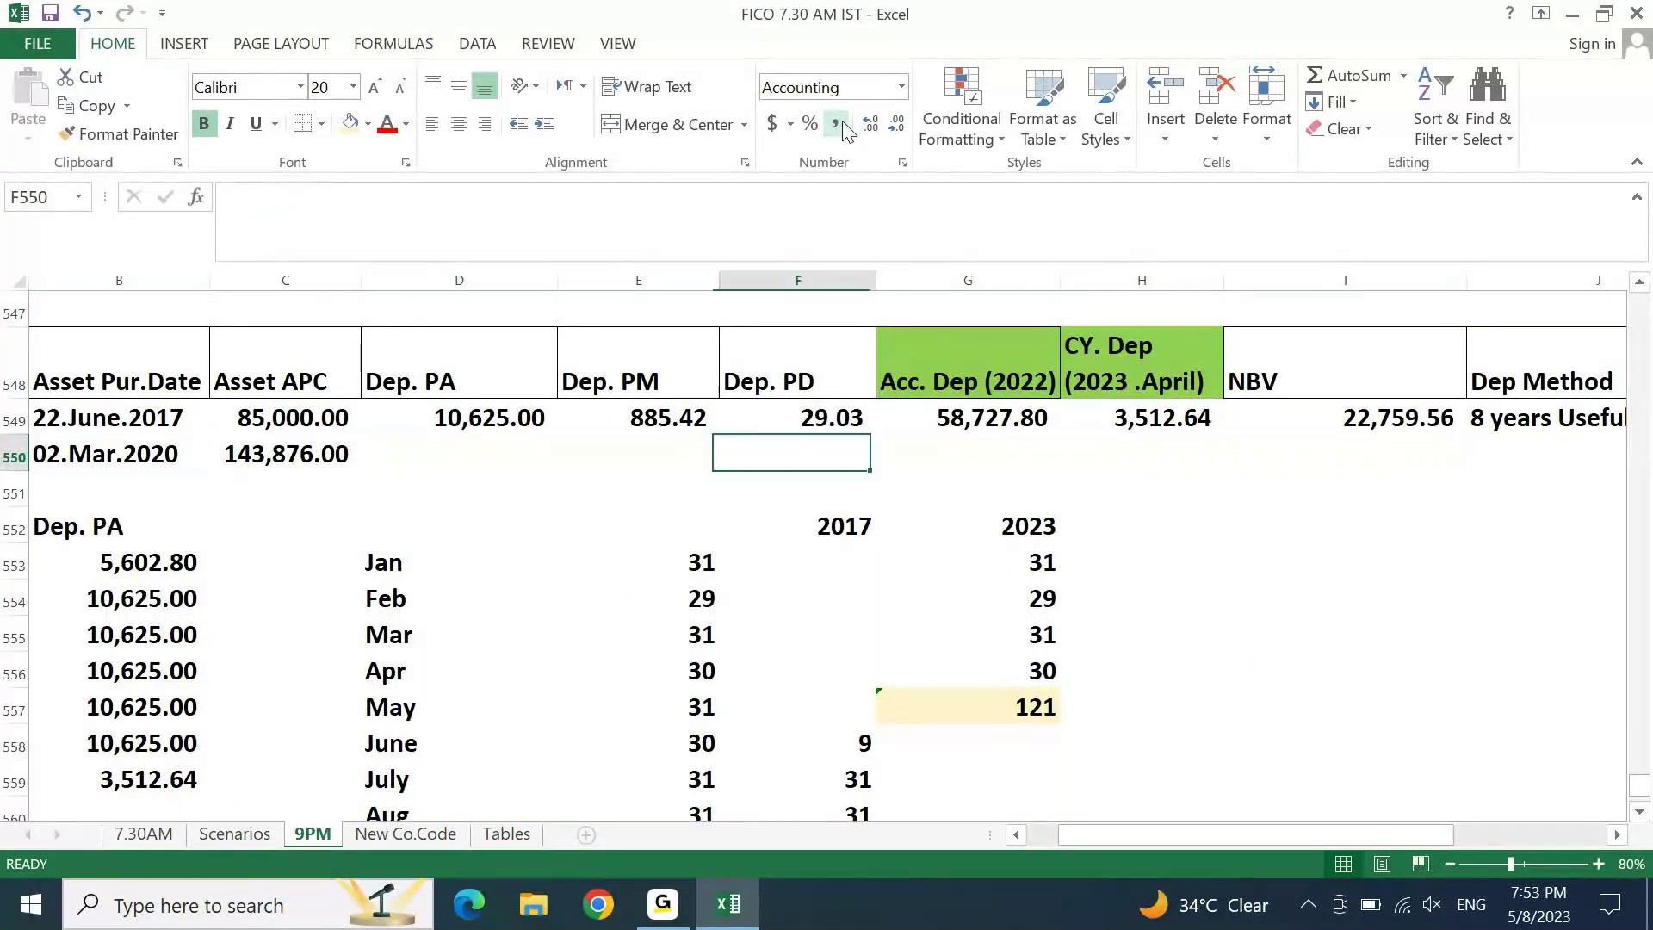
key("Right")
key("Right")
key("Right")
key("Right")
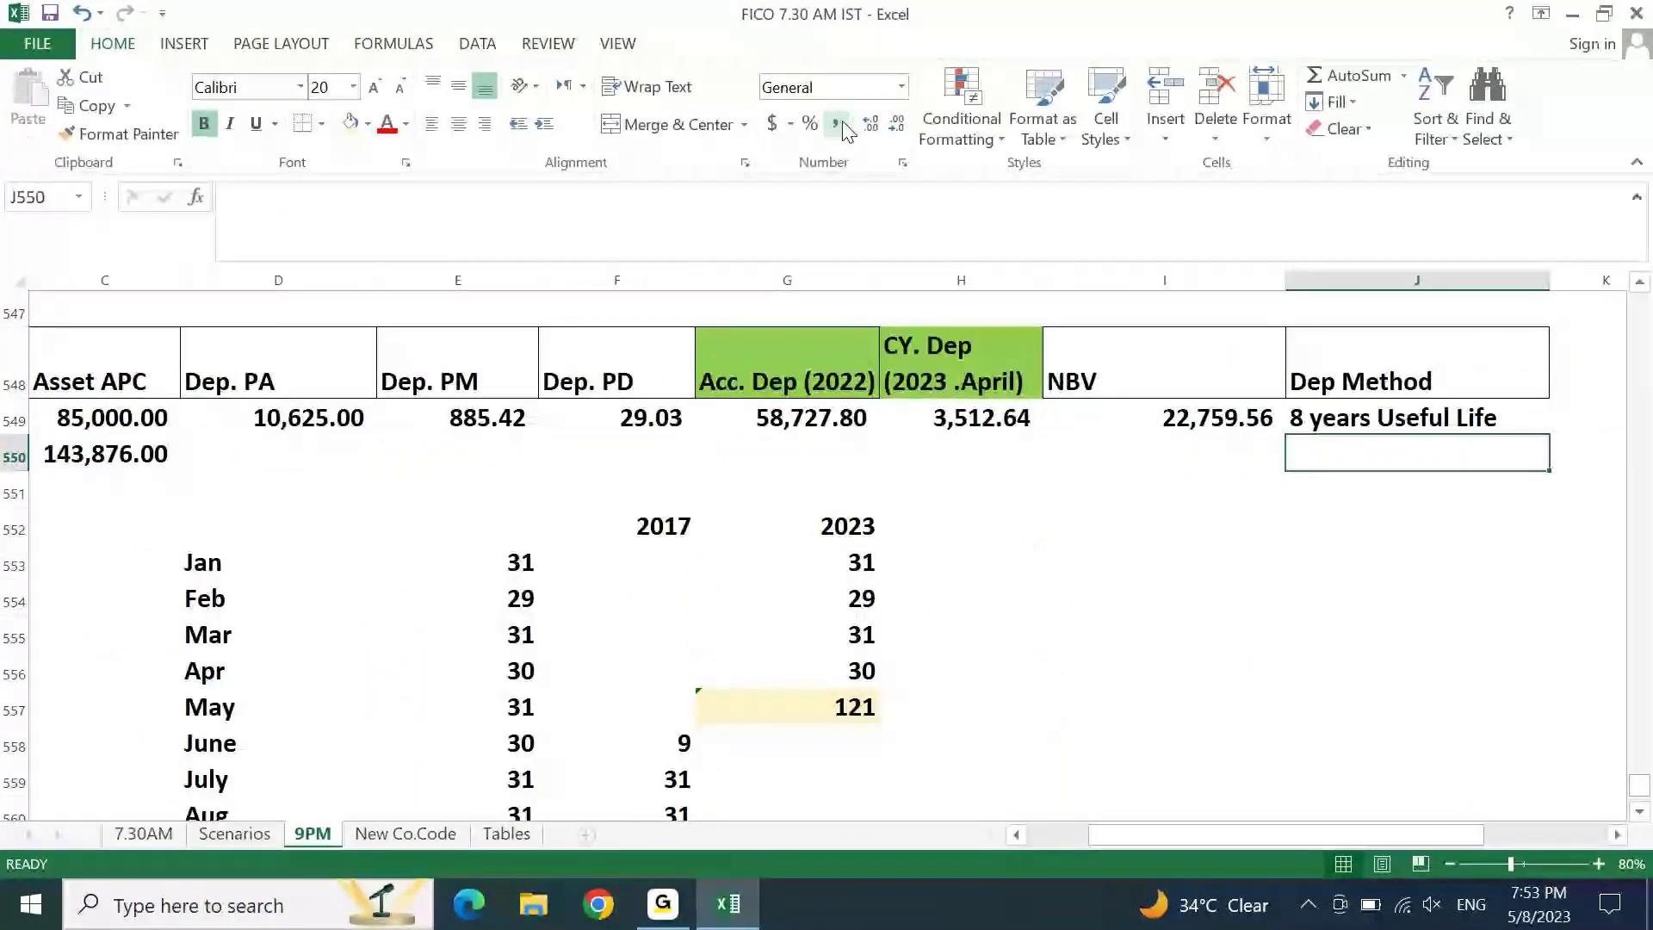
type("15% SLM")
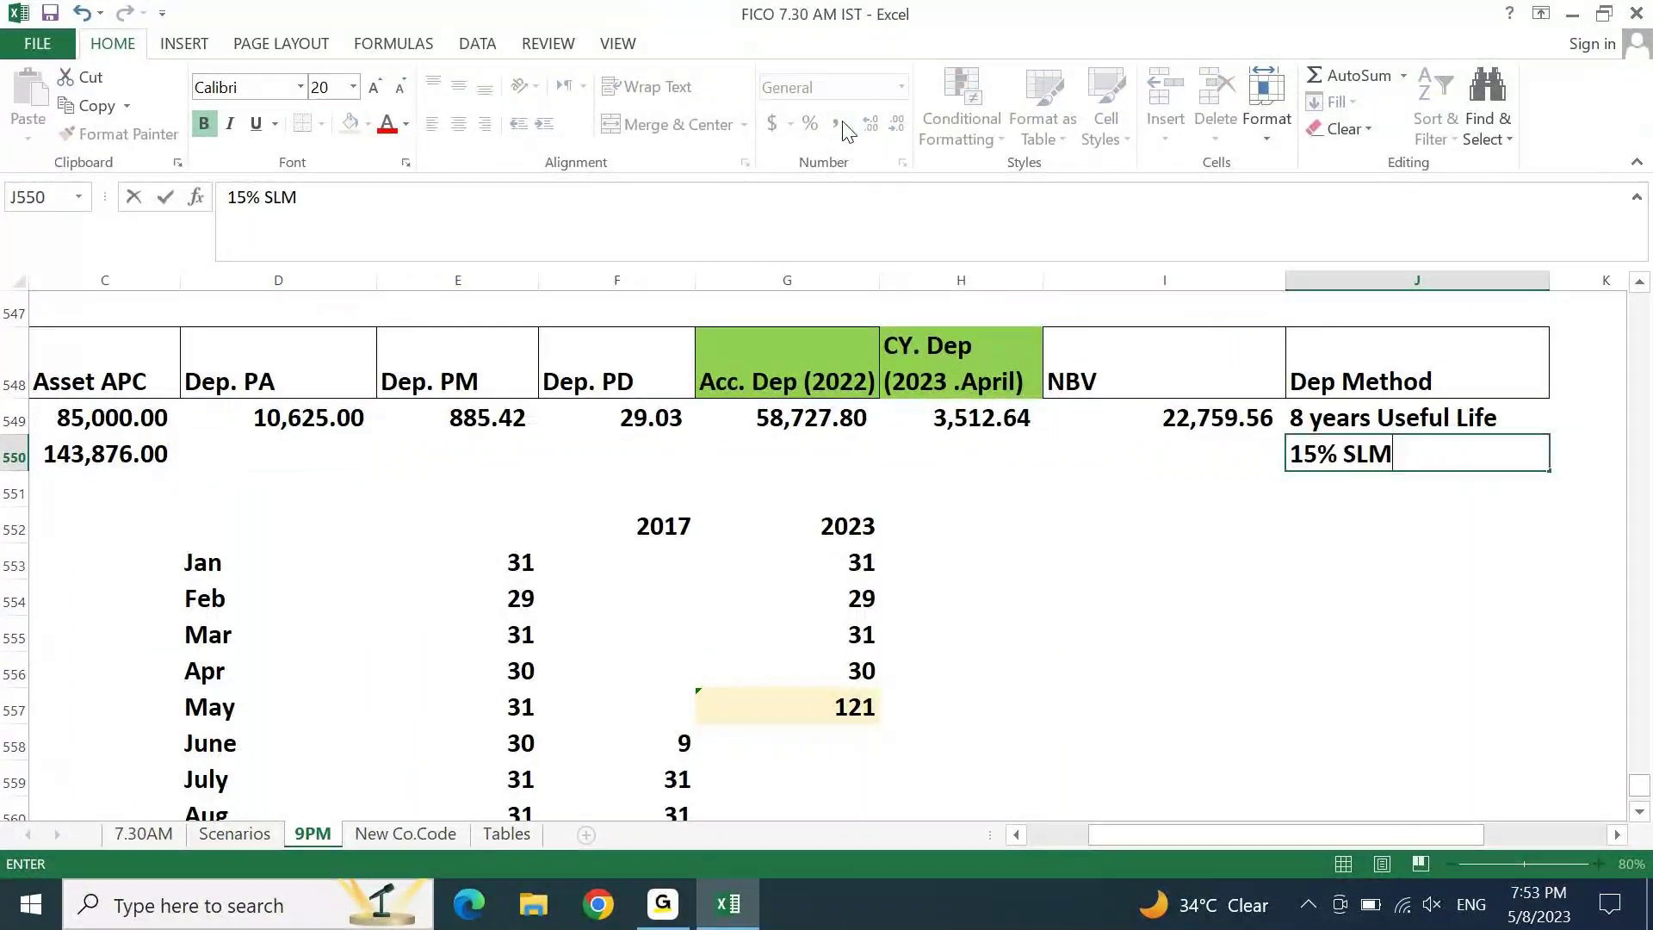
key("Return")
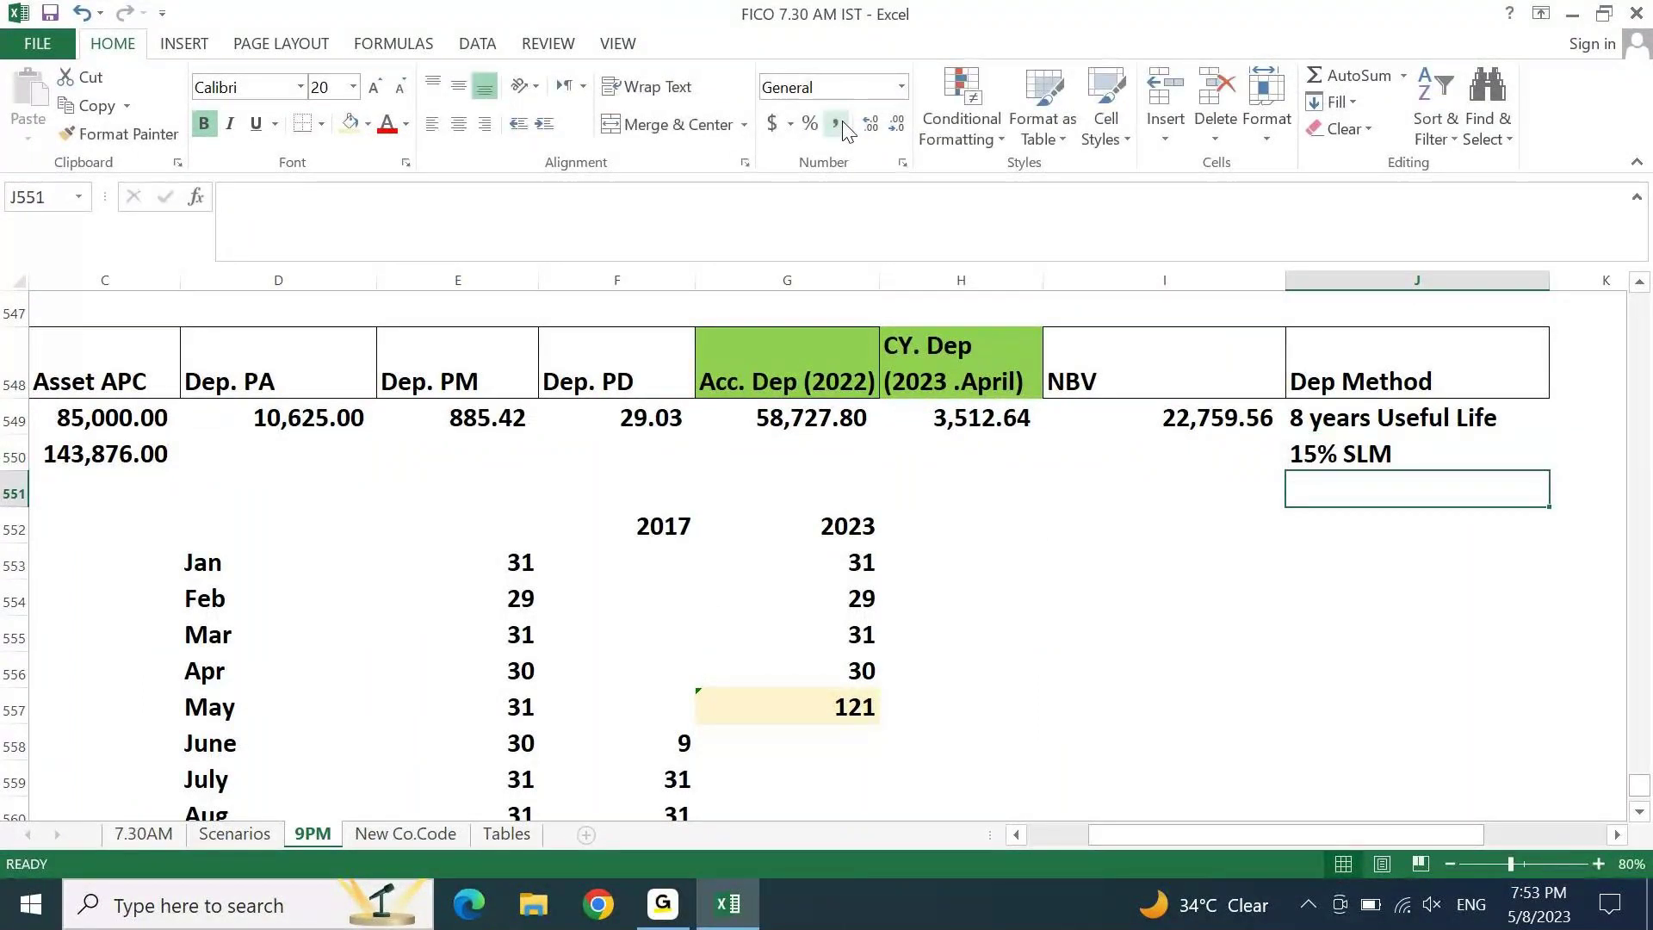
key("Up")
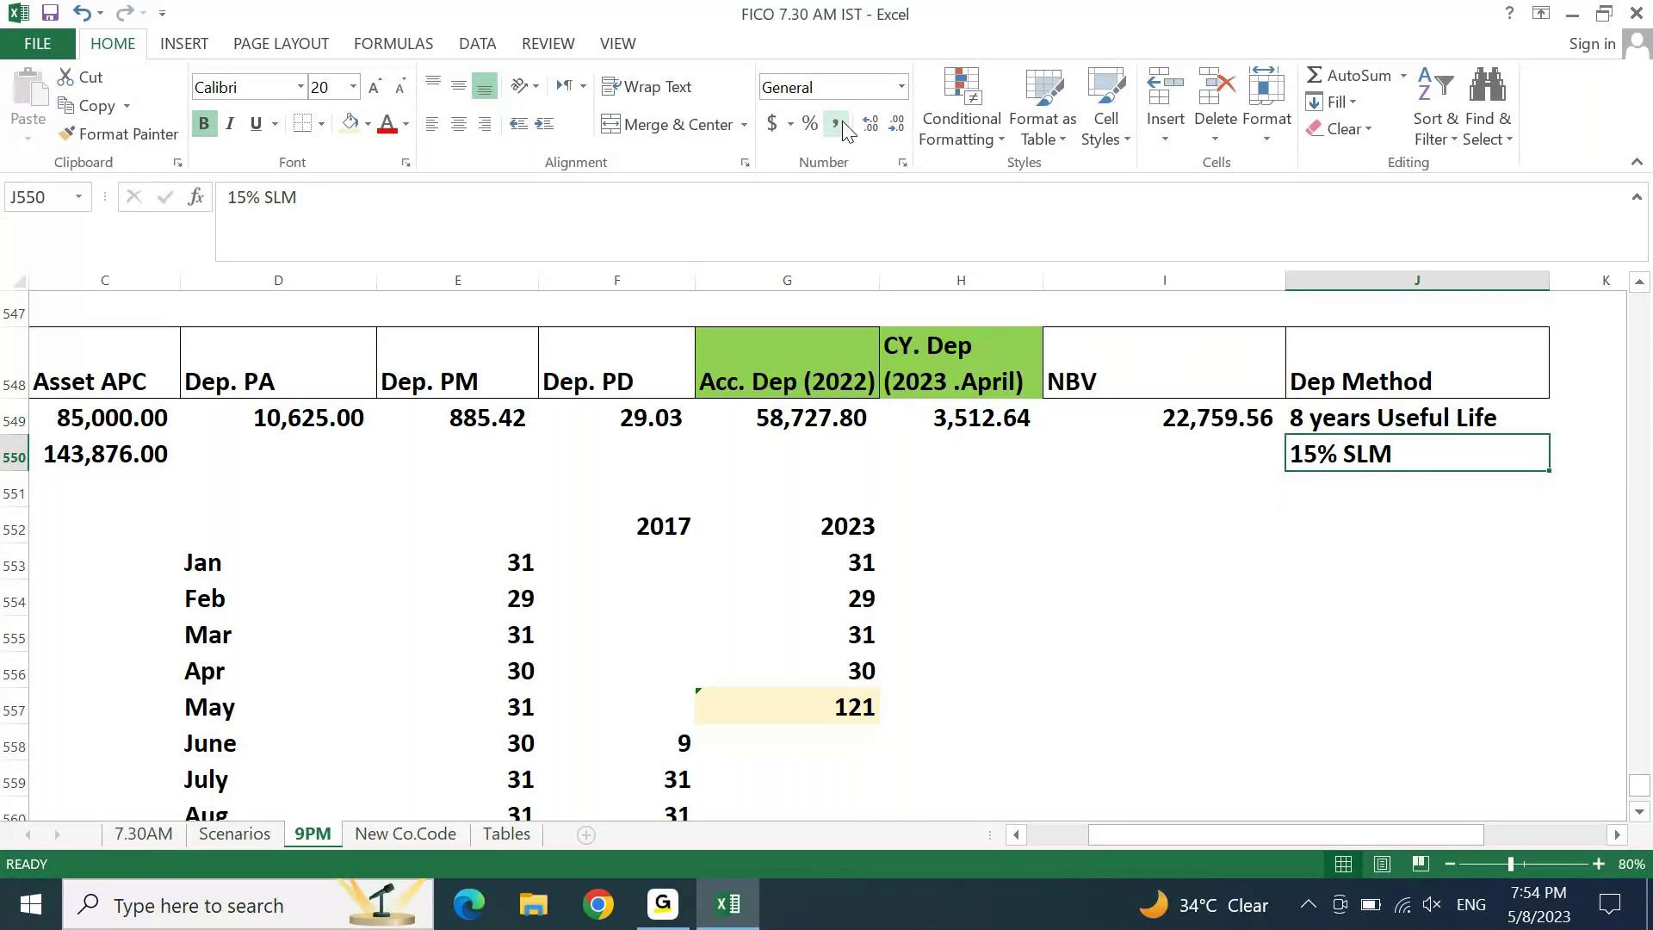
Step: Copy the first asset's number from A549 into B551, above the yearly Dep. PA heading
key("Home")
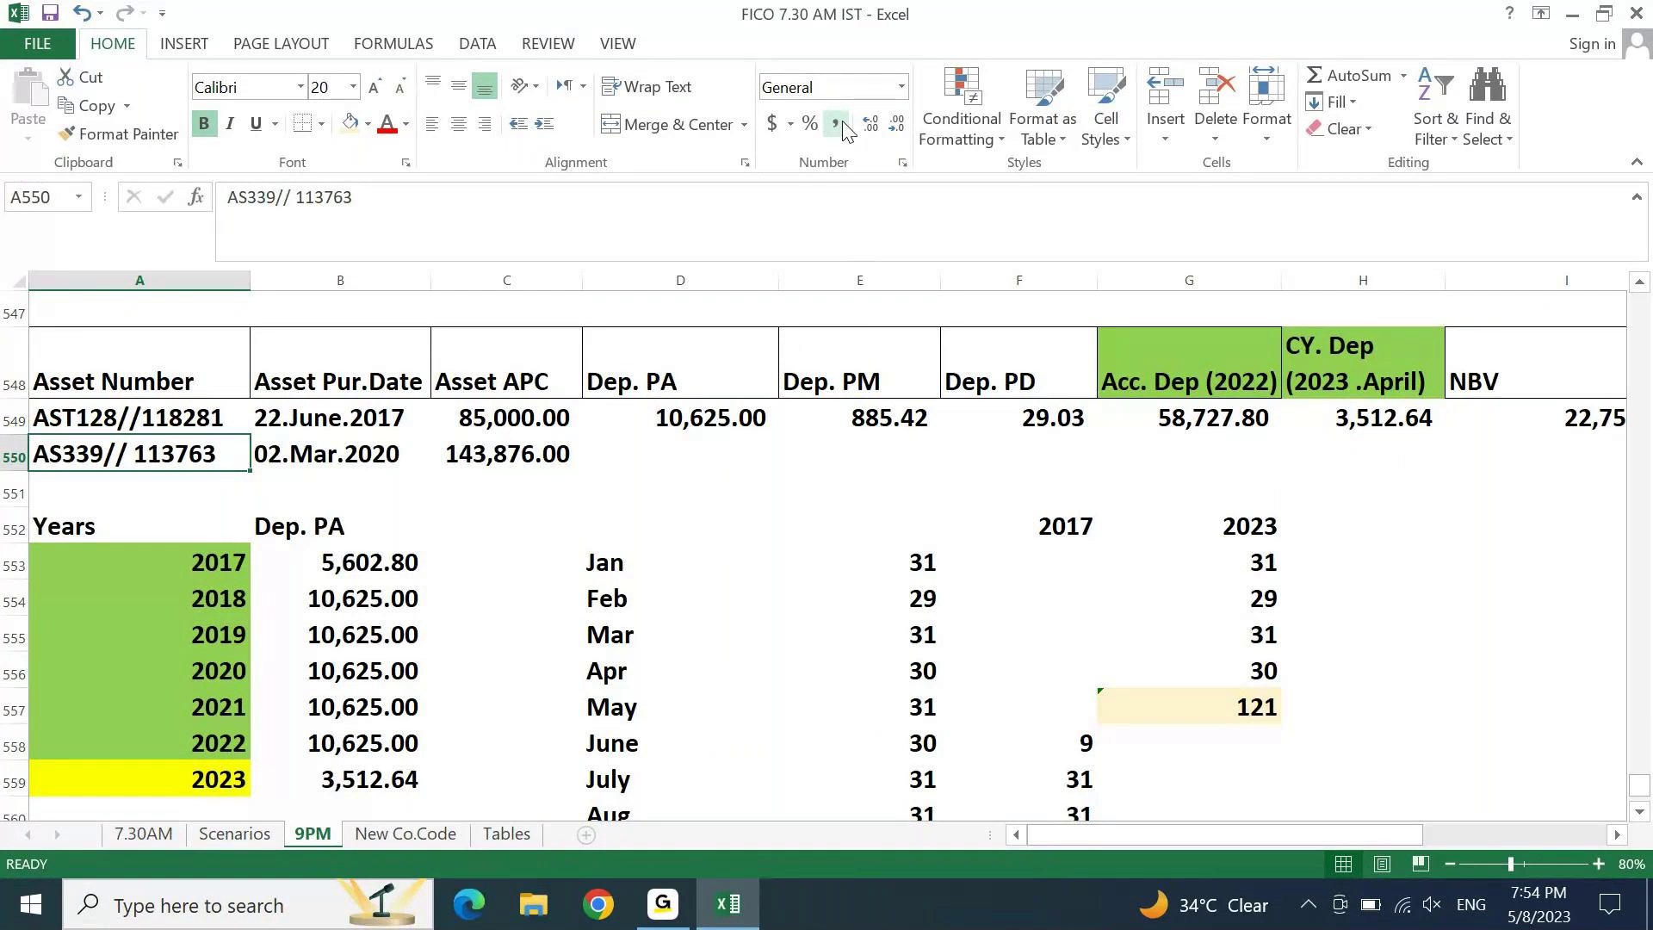
key("Down")
key("Down")
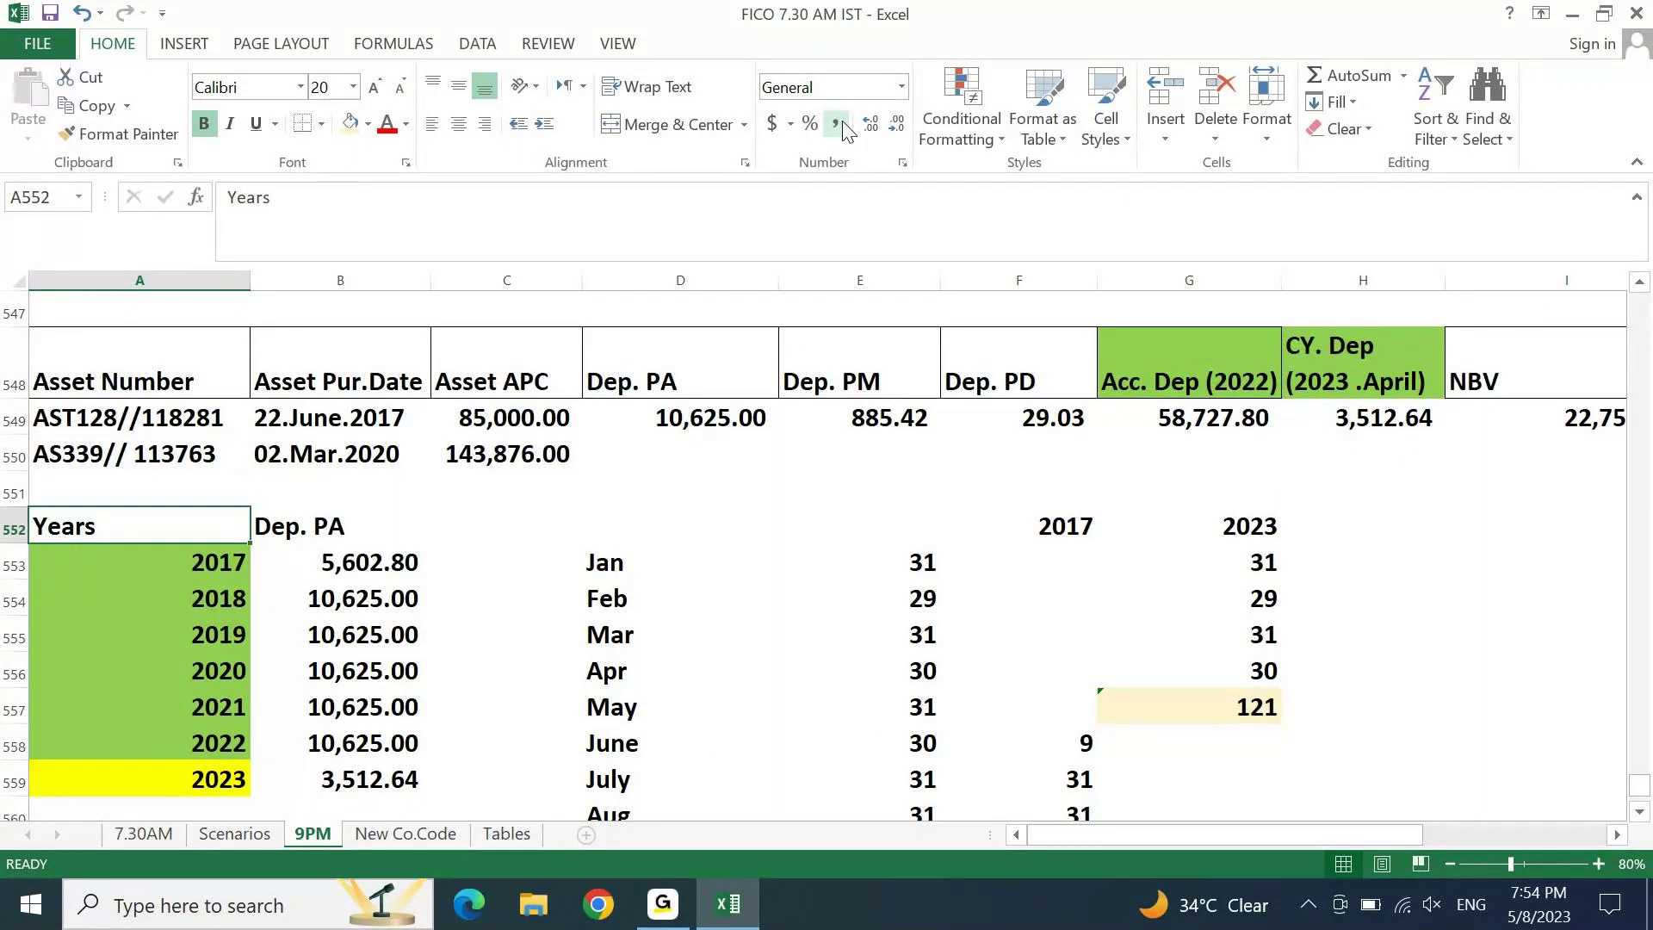
key("Right")
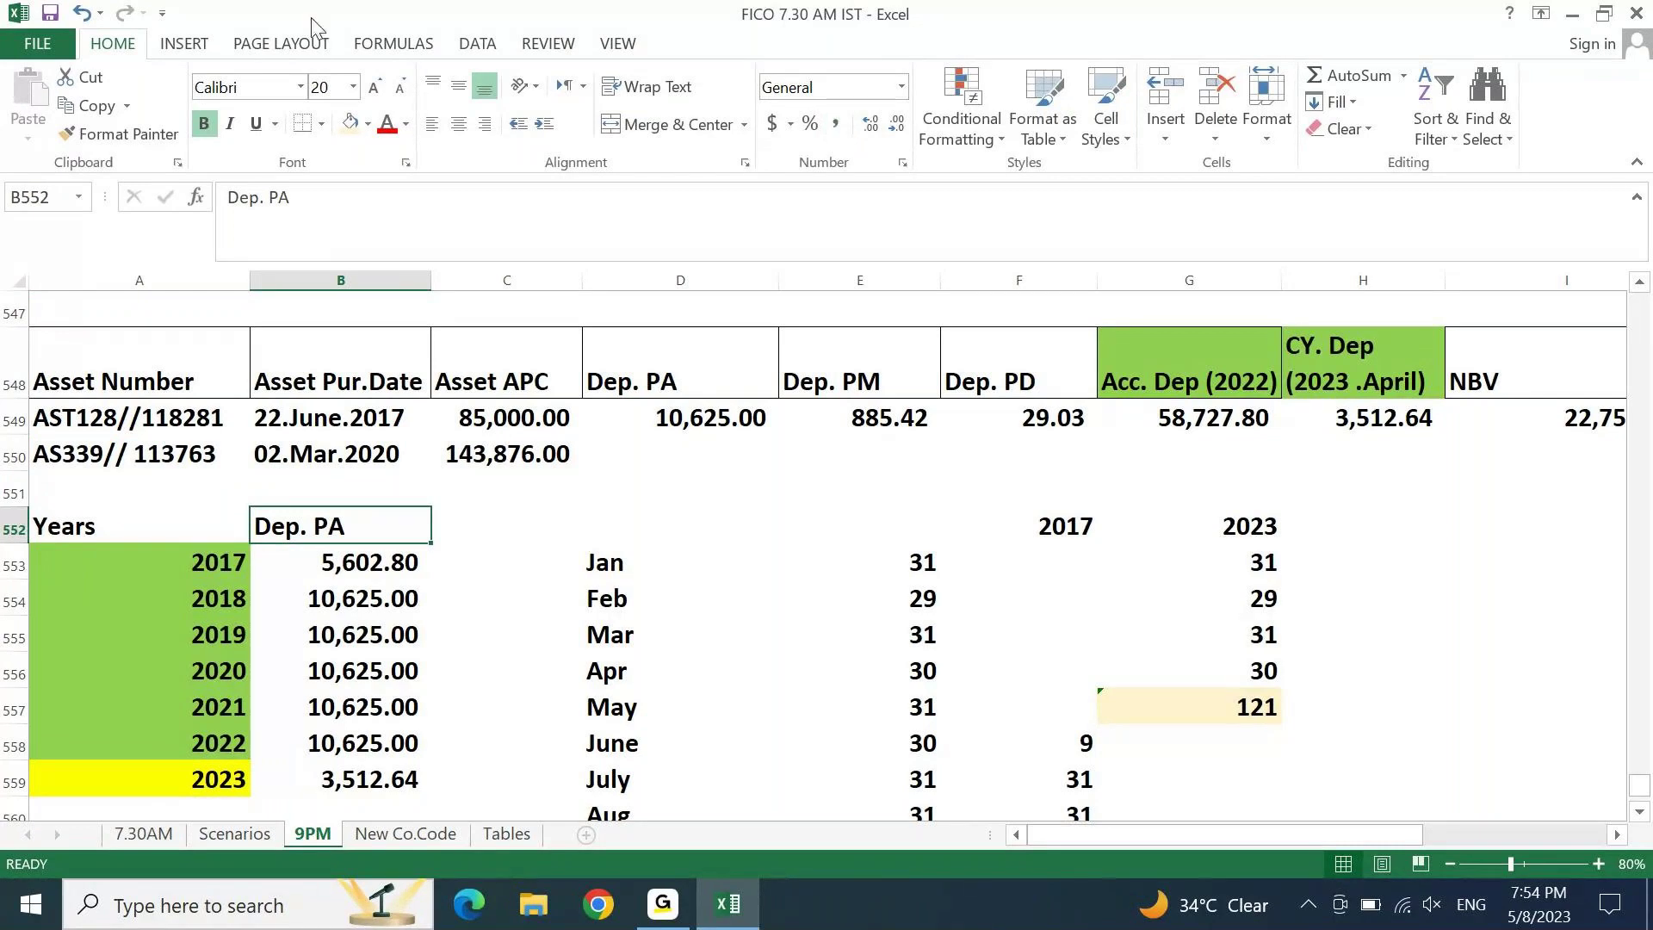
left_click(209, 433)
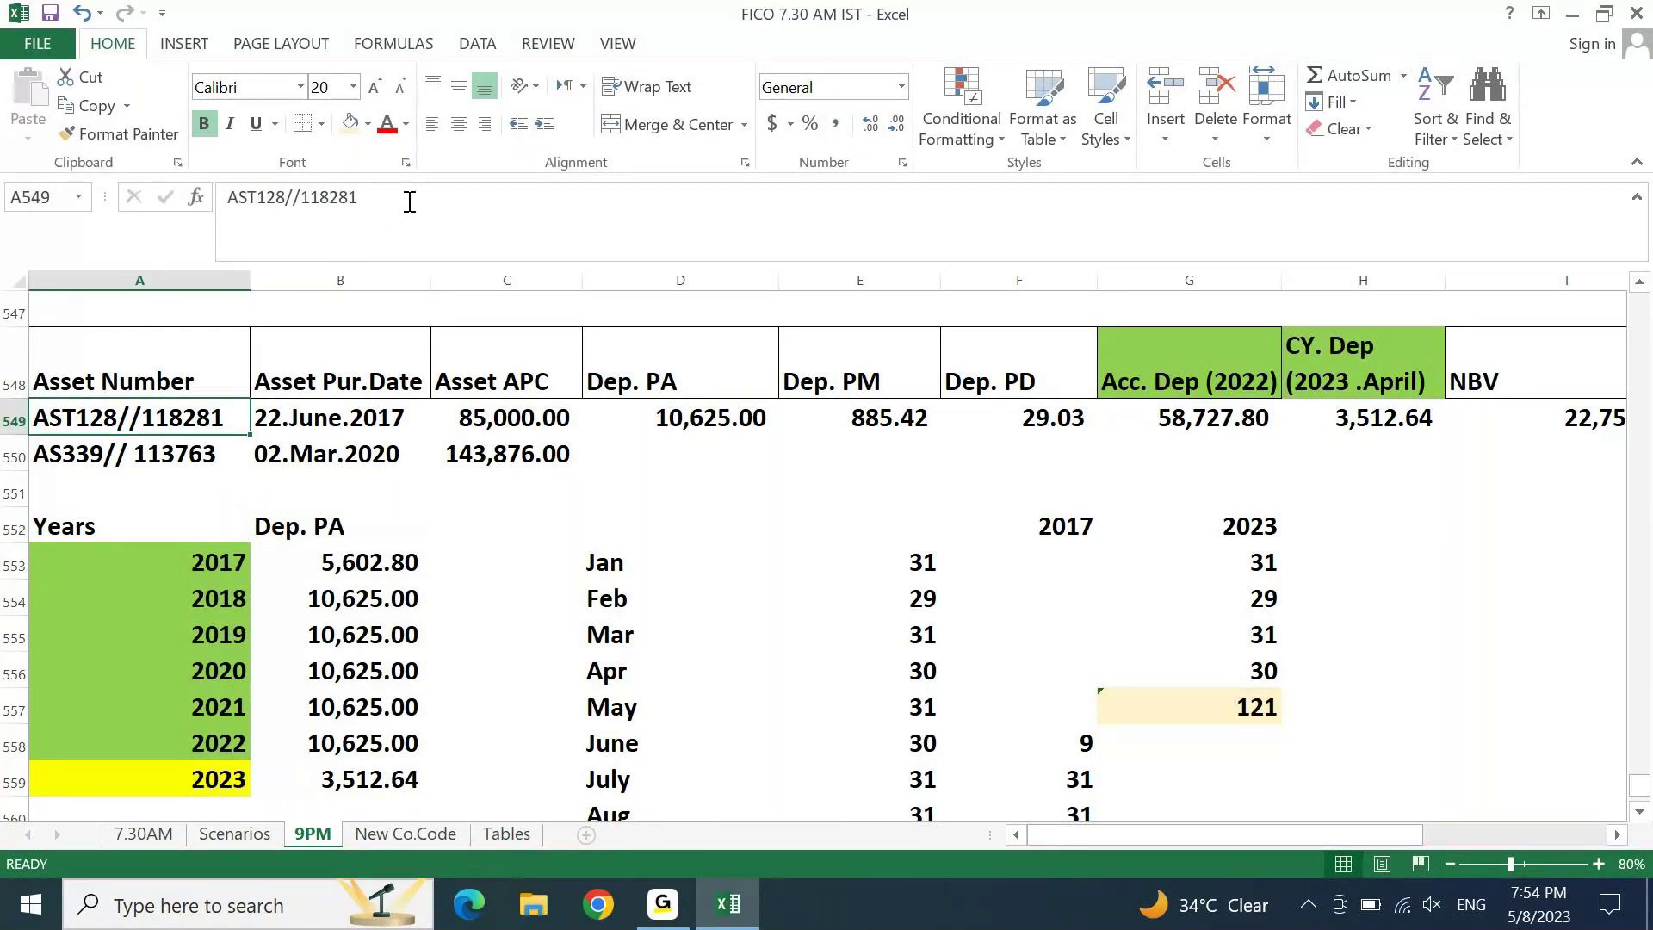
left_click_drag(360, 197, 226, 198)
key("ctrl+c")
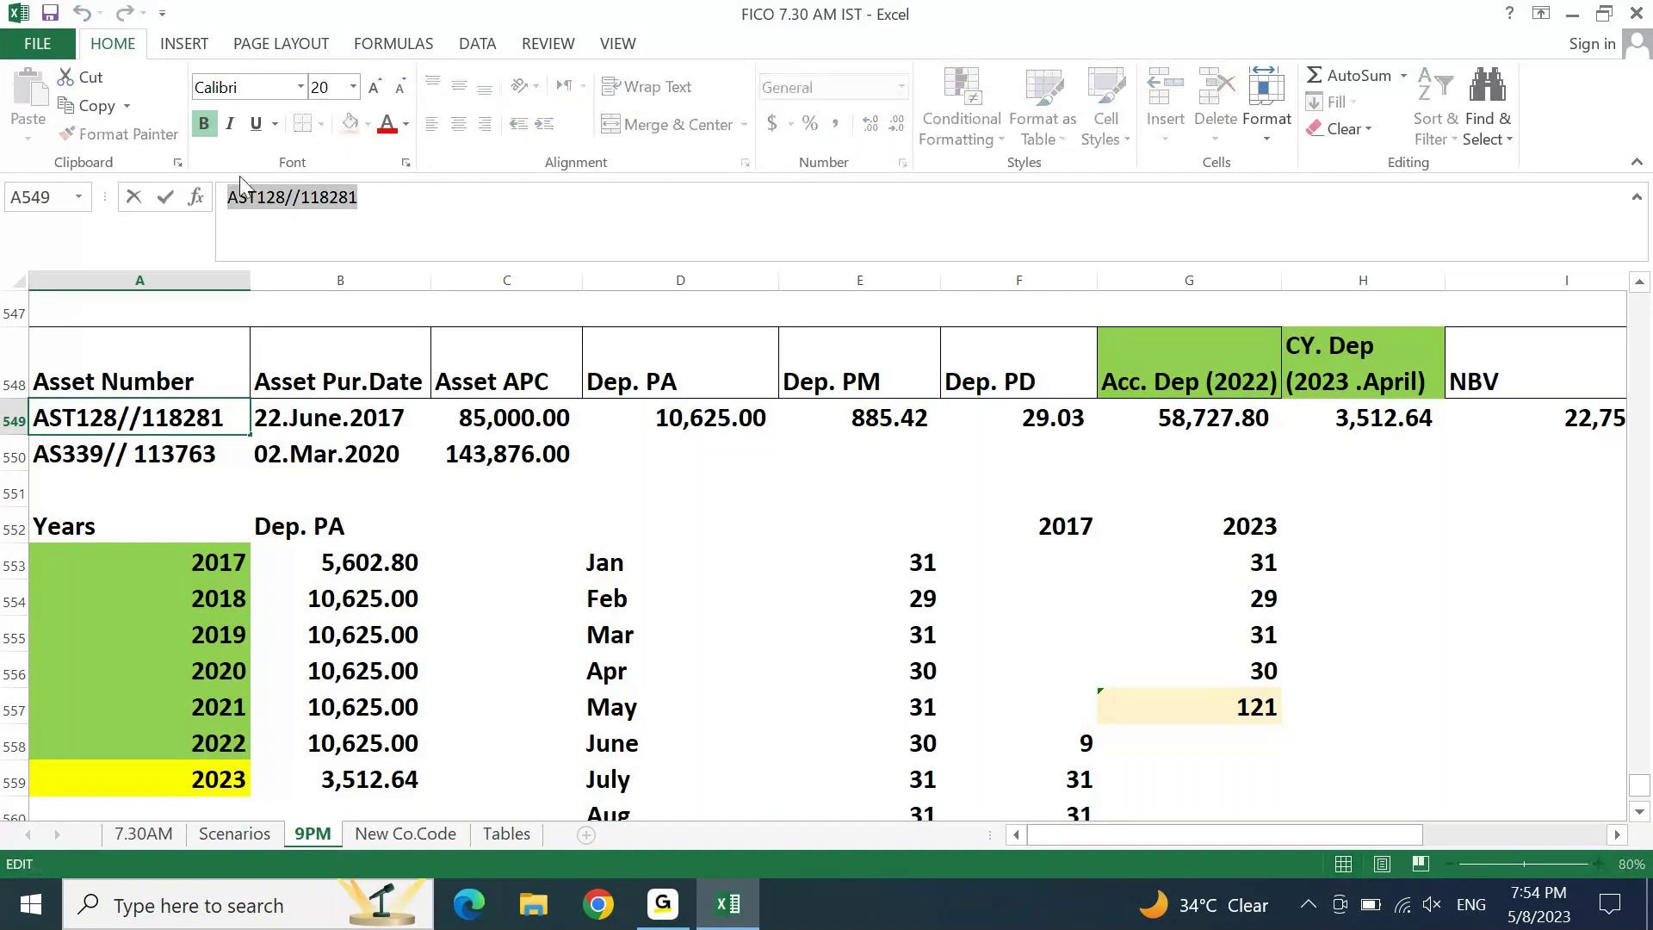
left_click(344, 534)
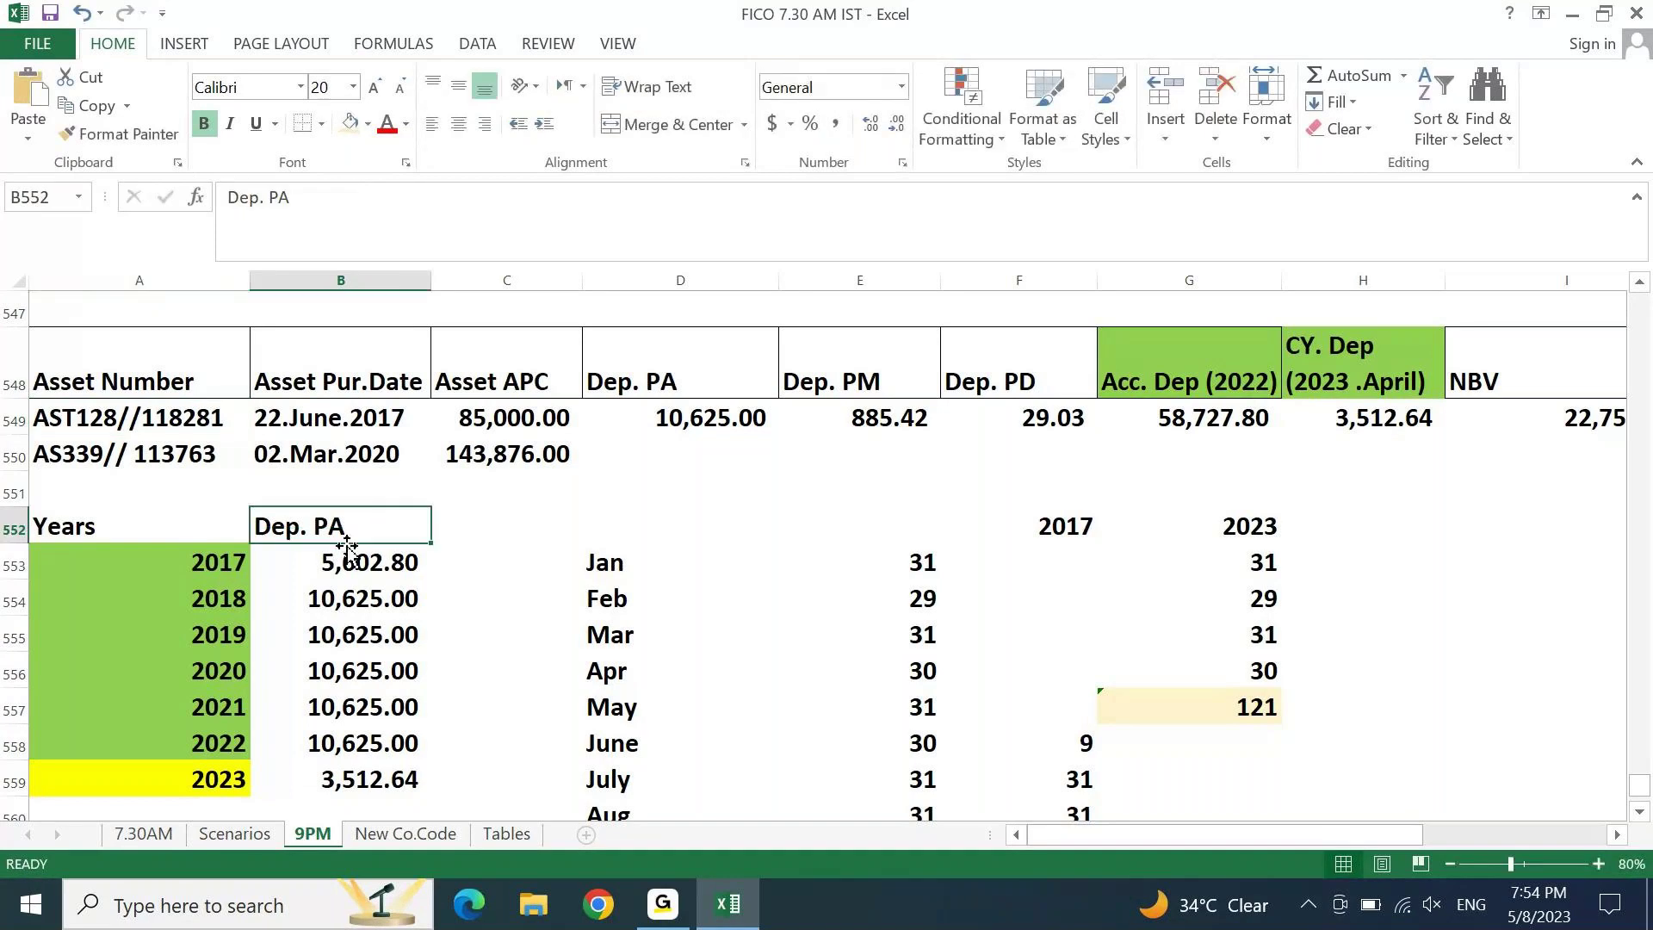
key("Up")
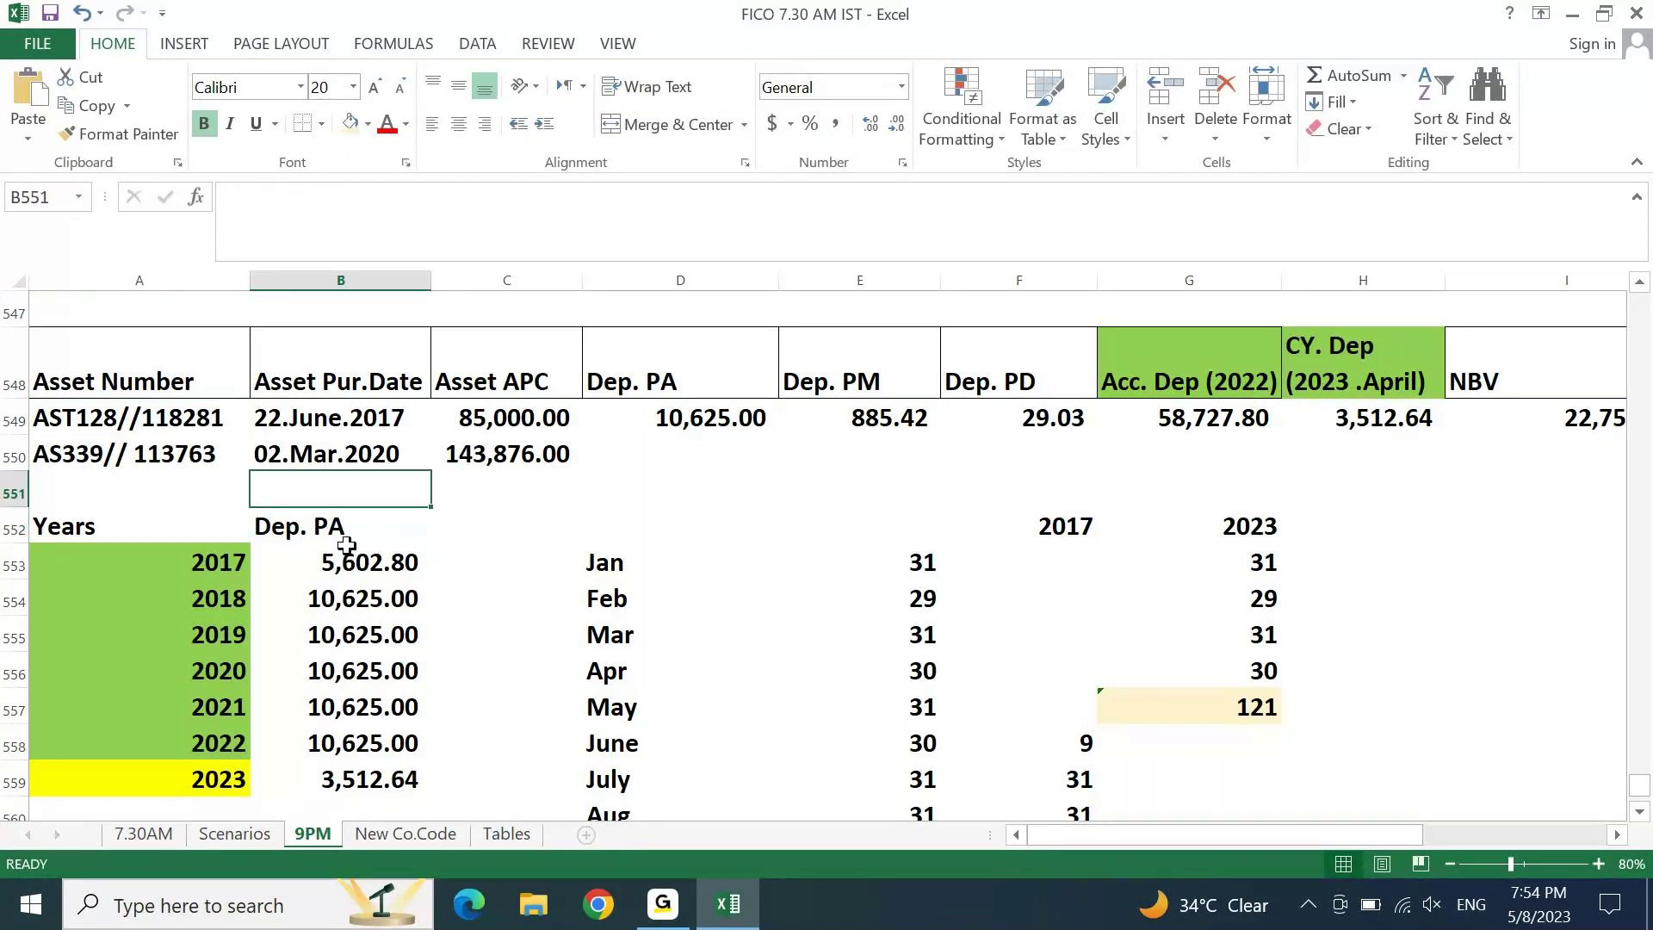
key("ctrl+v")
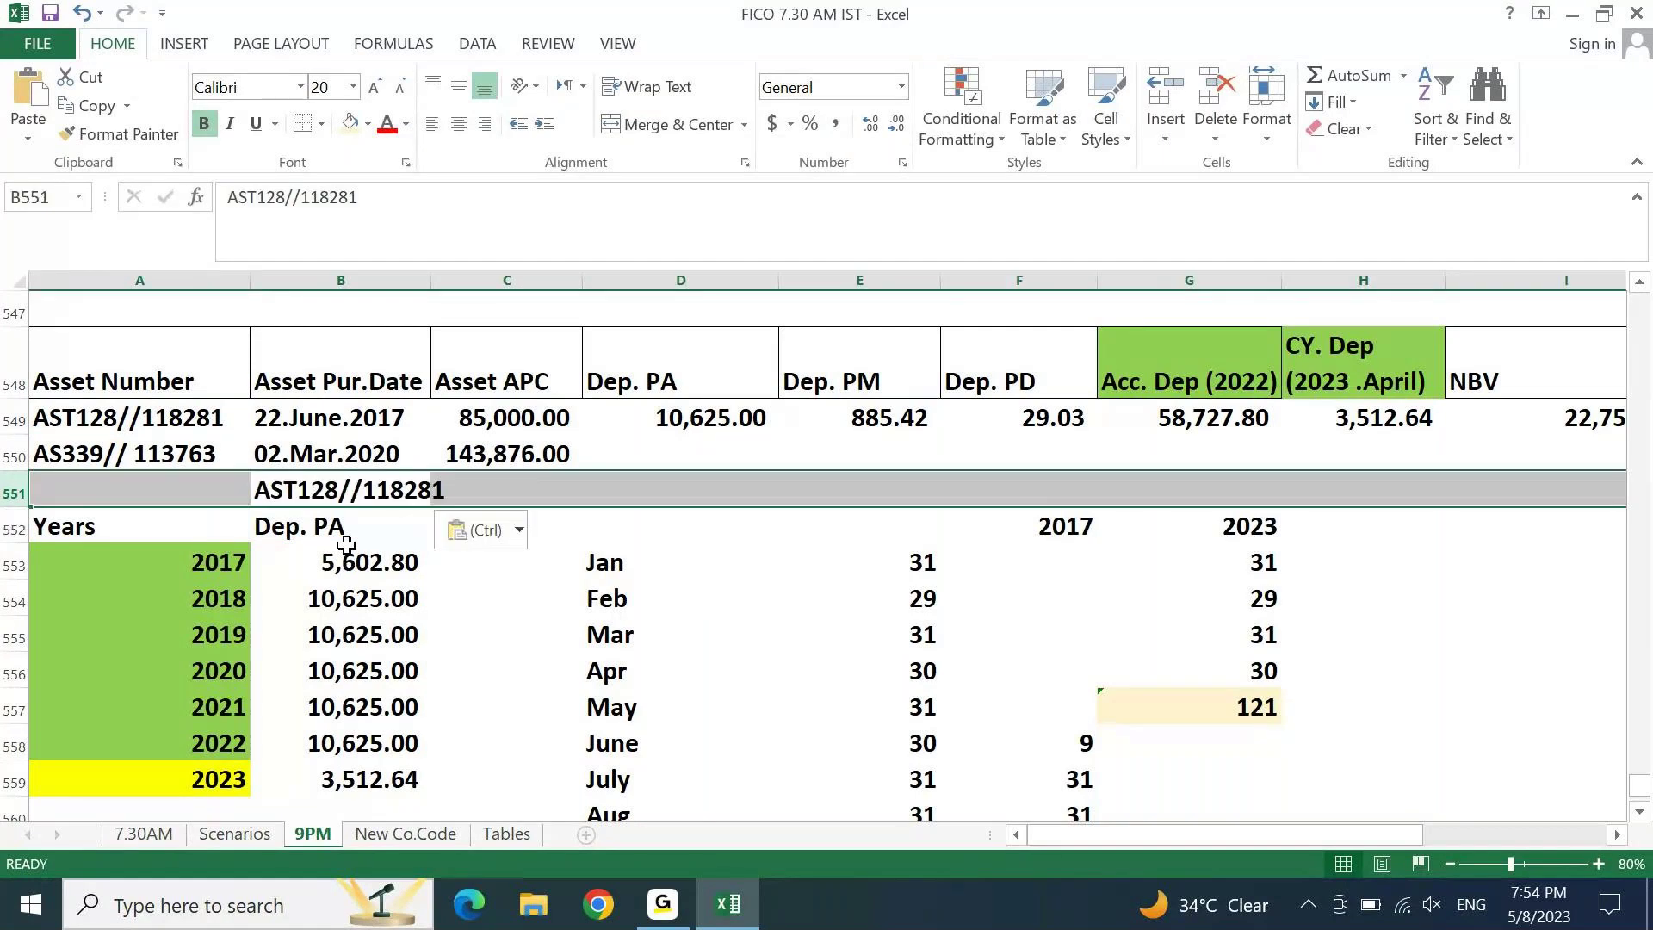
Step: Insert three blank rows above the yearly breakdown and shade the first asset's headings in B554:B555 light gold
key("ctrl+shift+plus")
key("Down")
key("Down")
key("Down")
key("shift+Down")
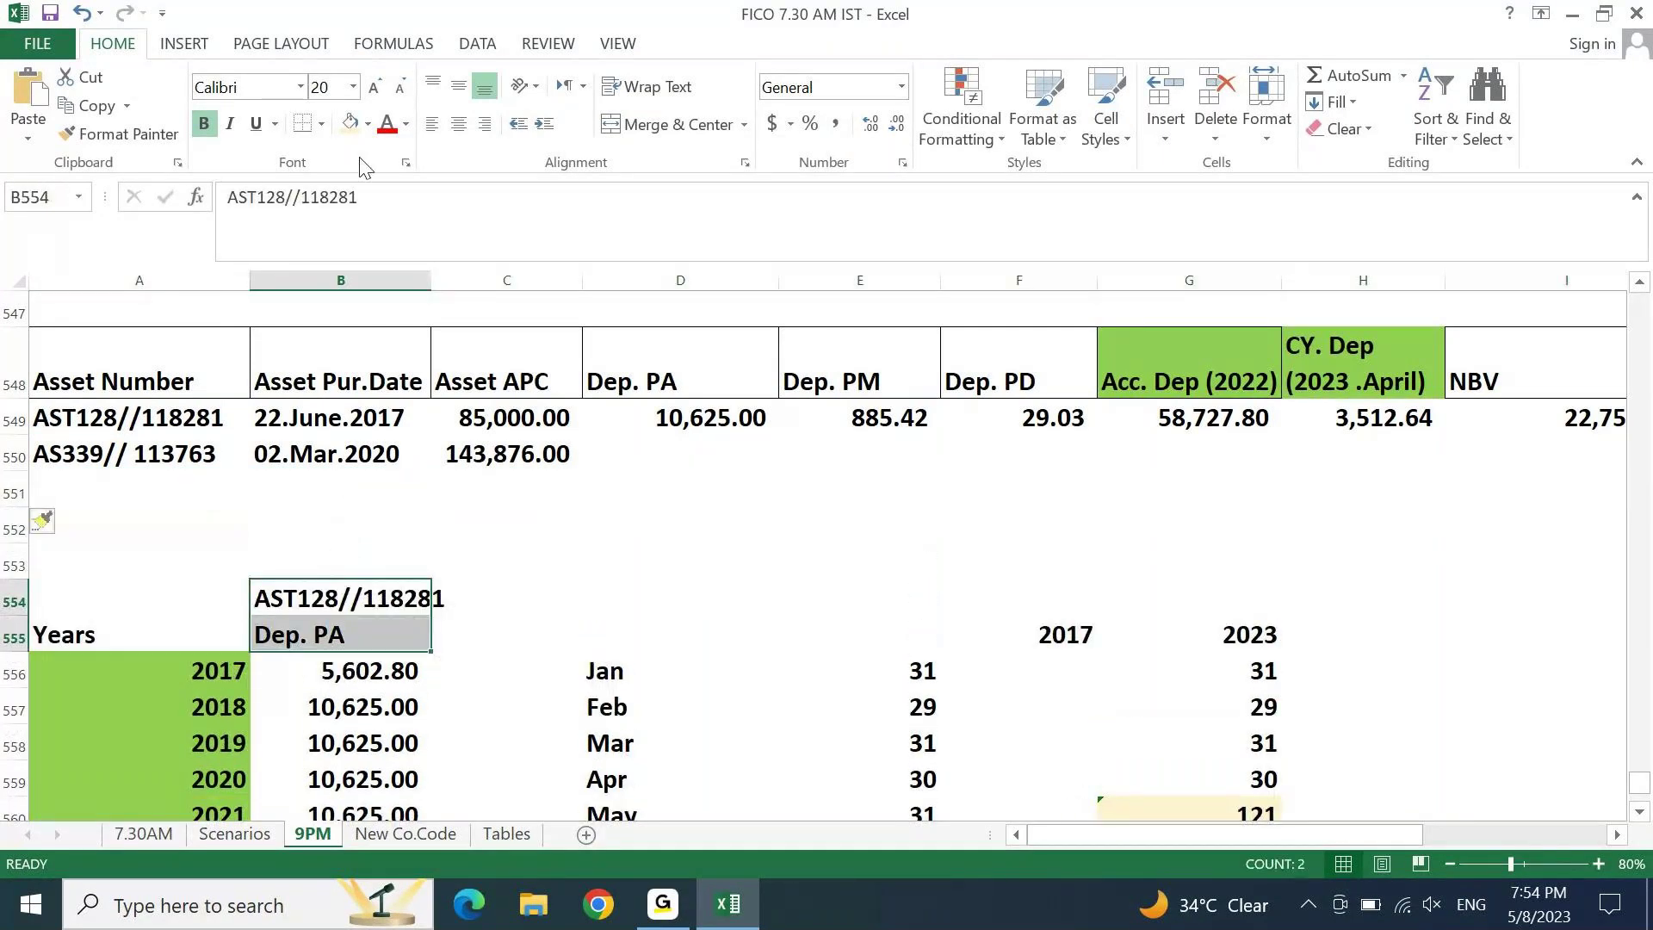
left_click(351, 125)
Step: Copy the second asset's number from A550 into C554 as the heading of a new yearly column
key("Up")
key("Left")
key("Up")
key("Up")
key("Up")
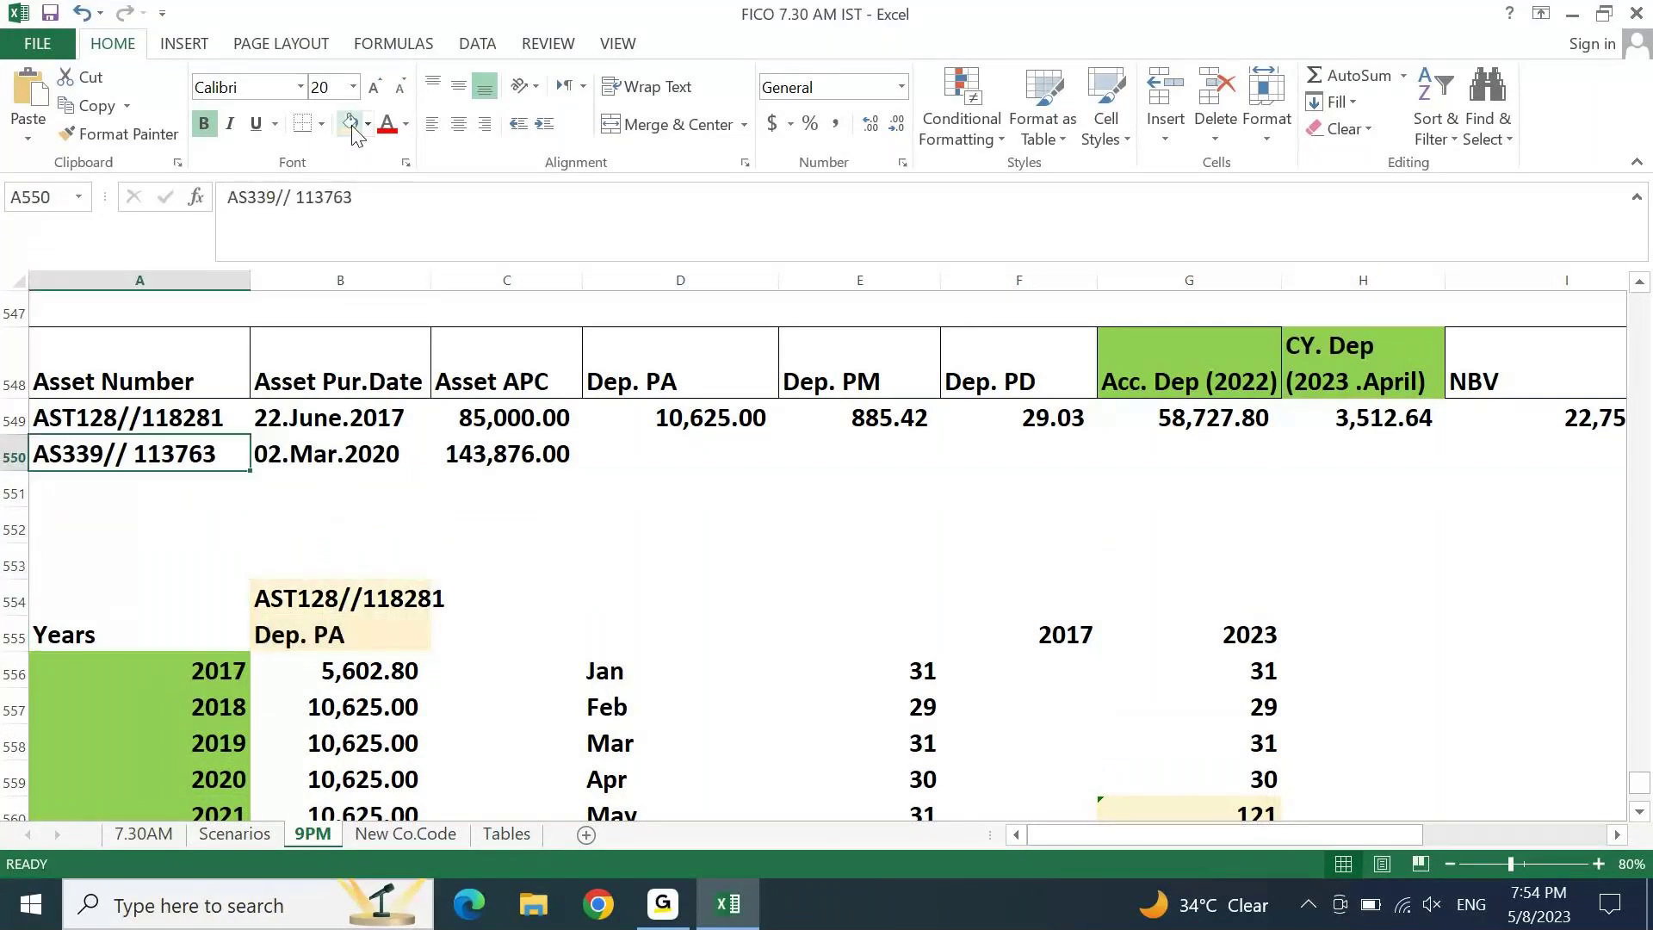
key("ctrl+c")
key("Right")
key("Down")
key("Down")
key("Down")
key("Down")
key("Right")
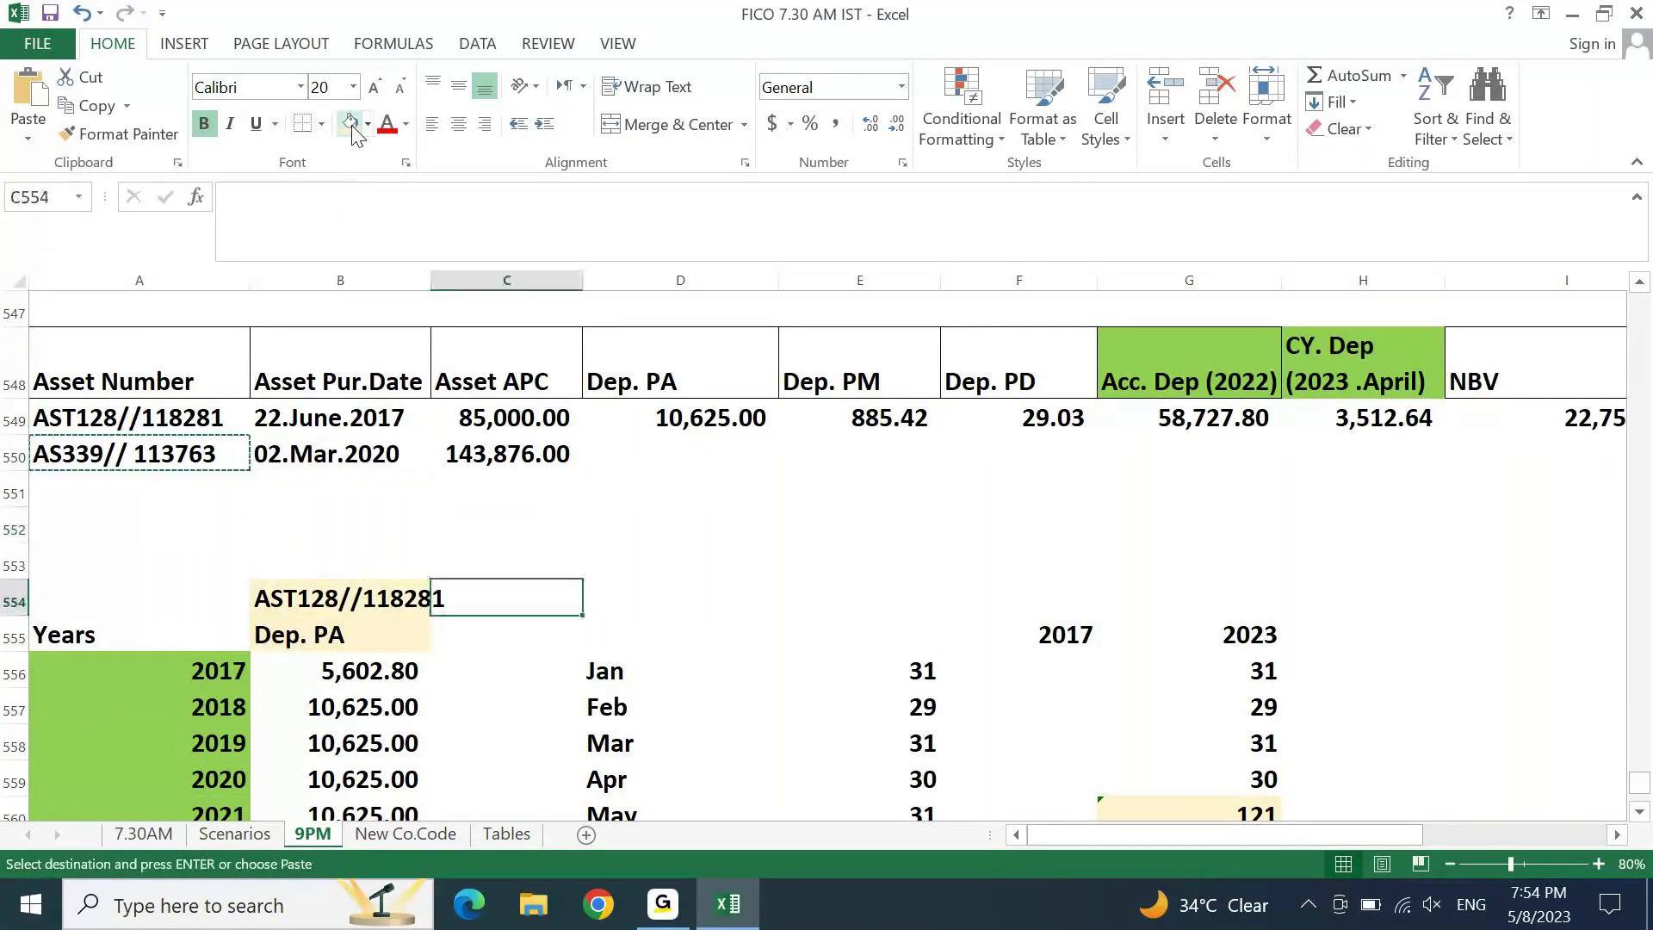
key("Return")
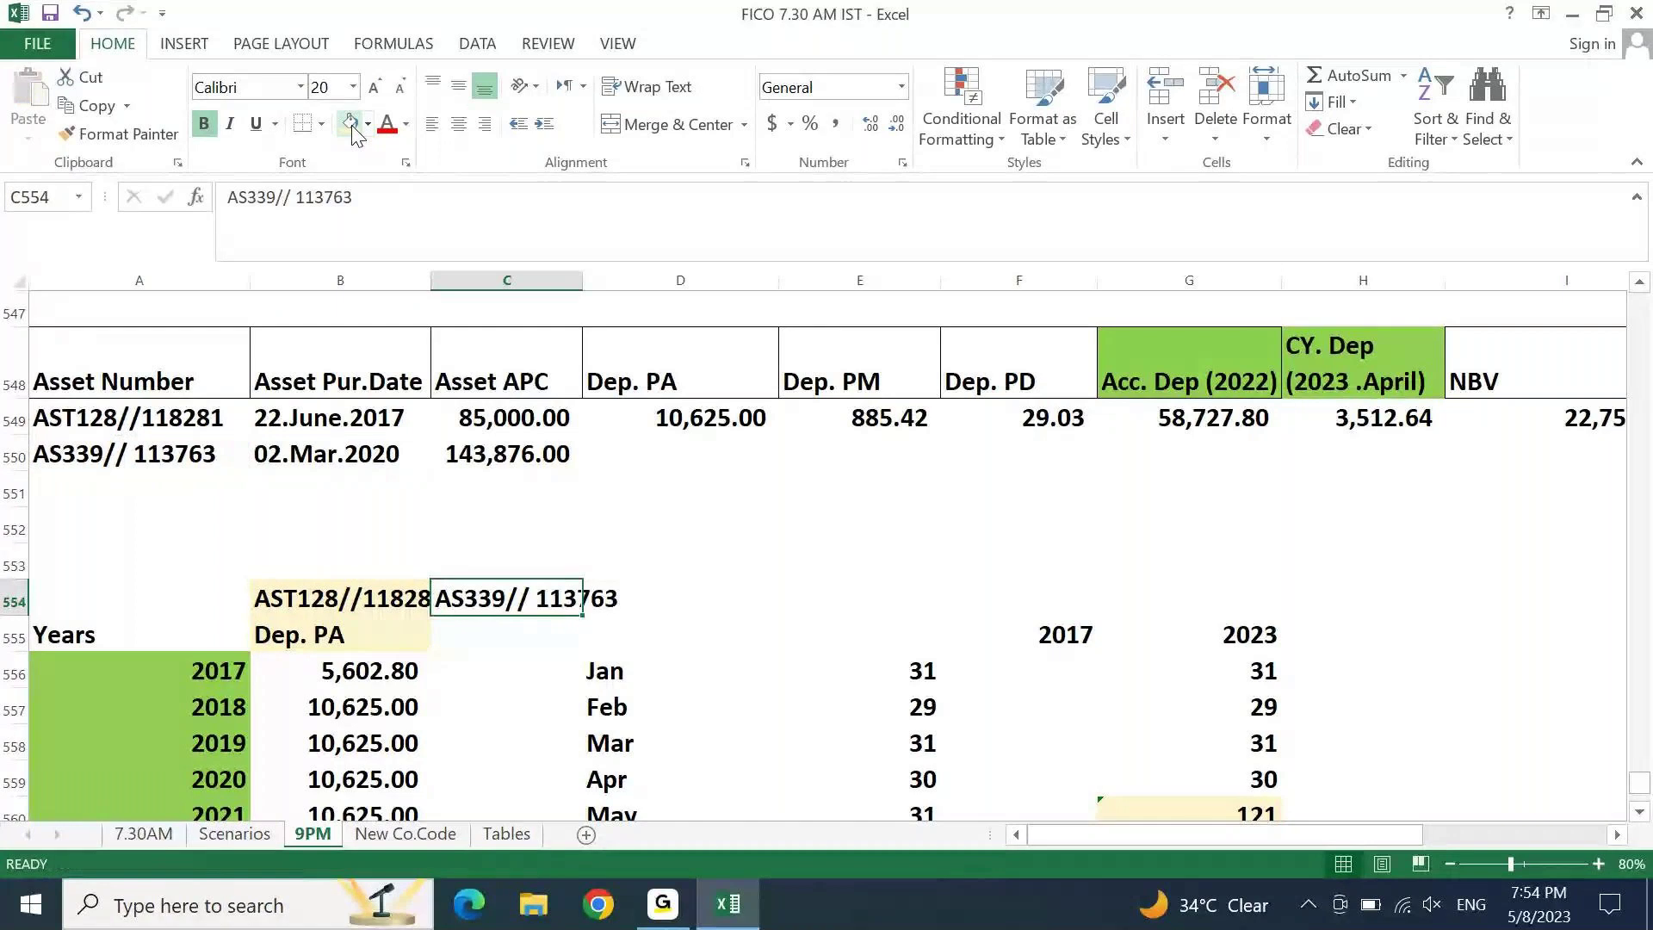
Step: Fill the Dep. PA heading across into C555 and shade C554:C555 light grey
key("Down")
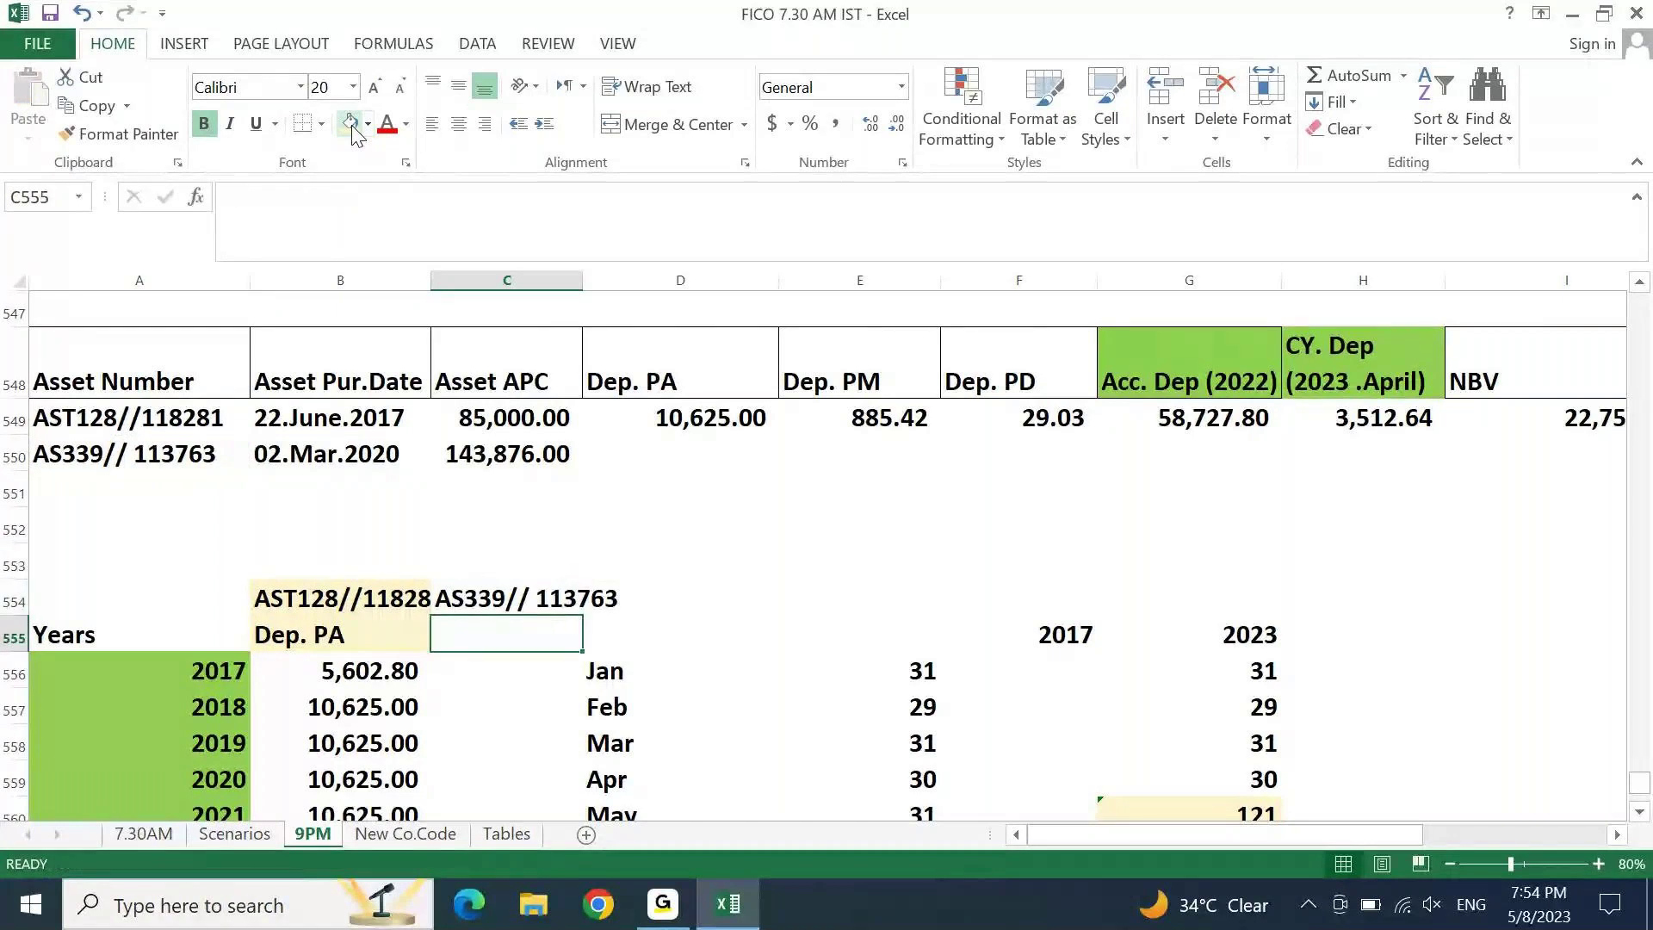
key("ctrl+r")
key("Up")
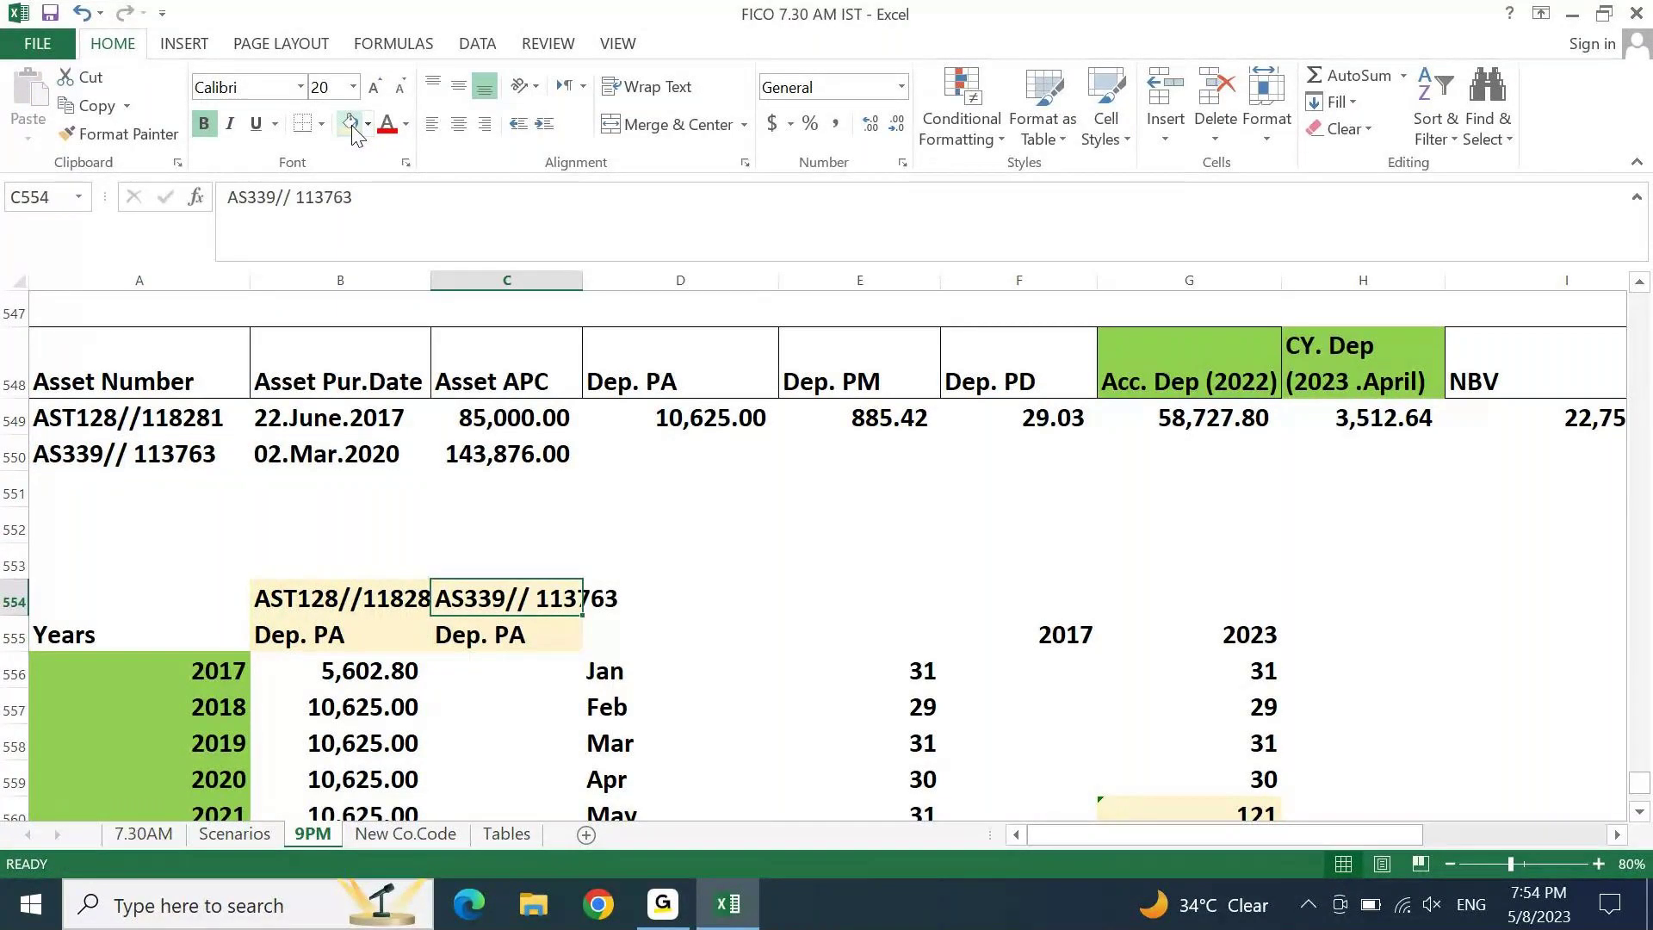
key("Down")
key("shift+Up")
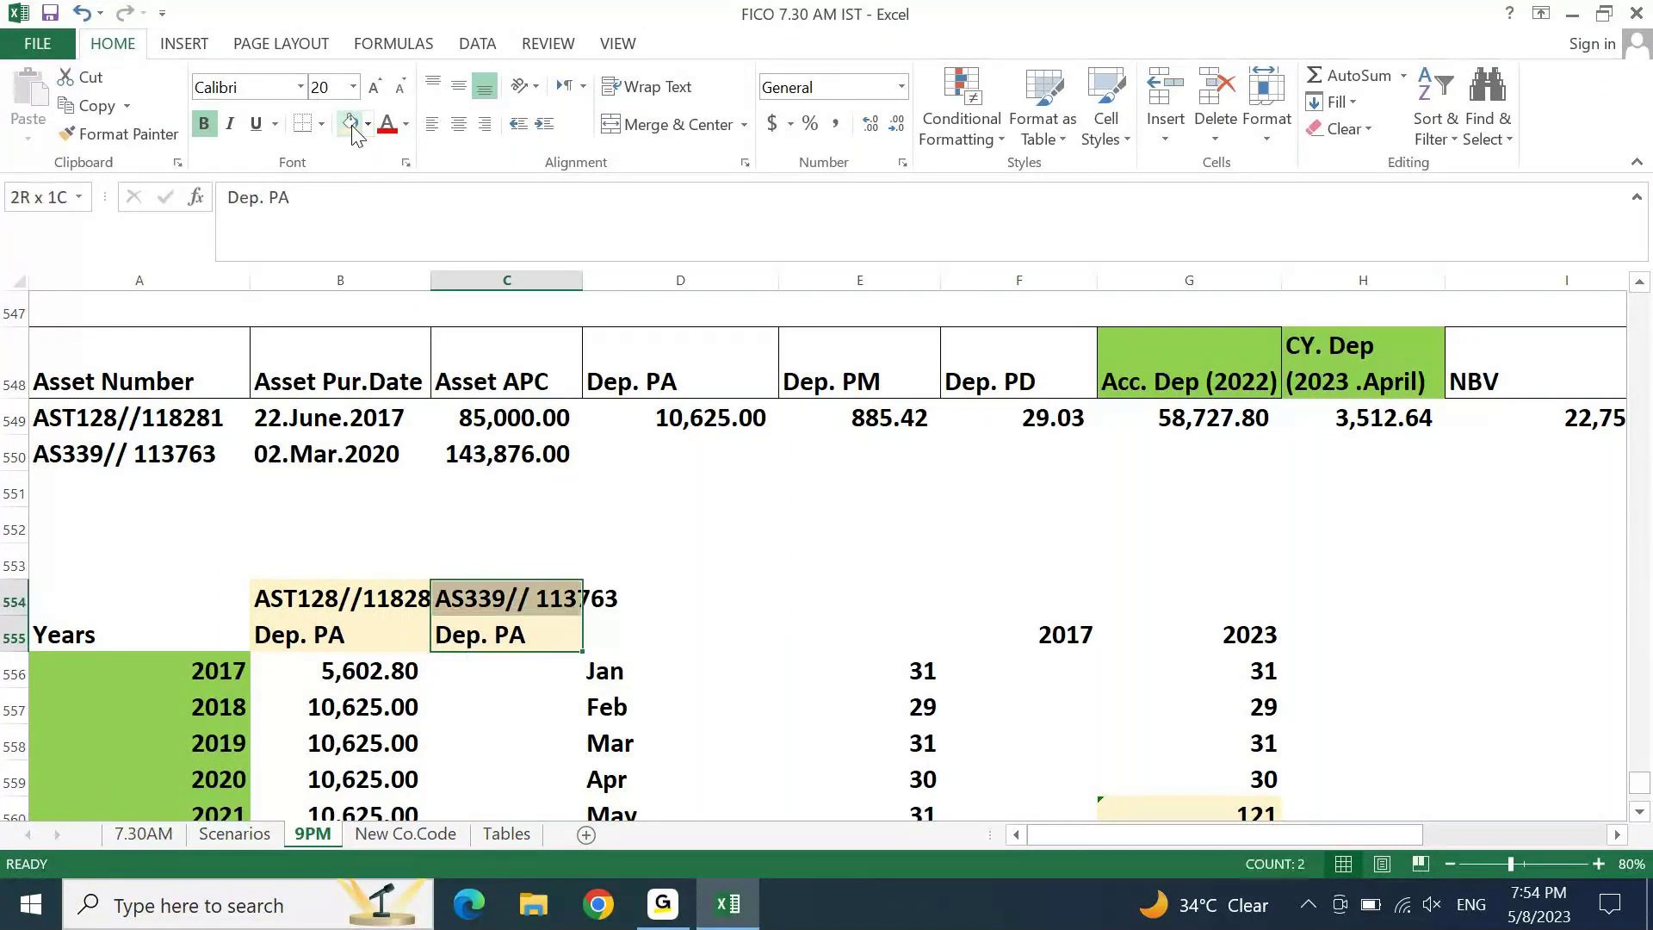
left_click(368, 128)
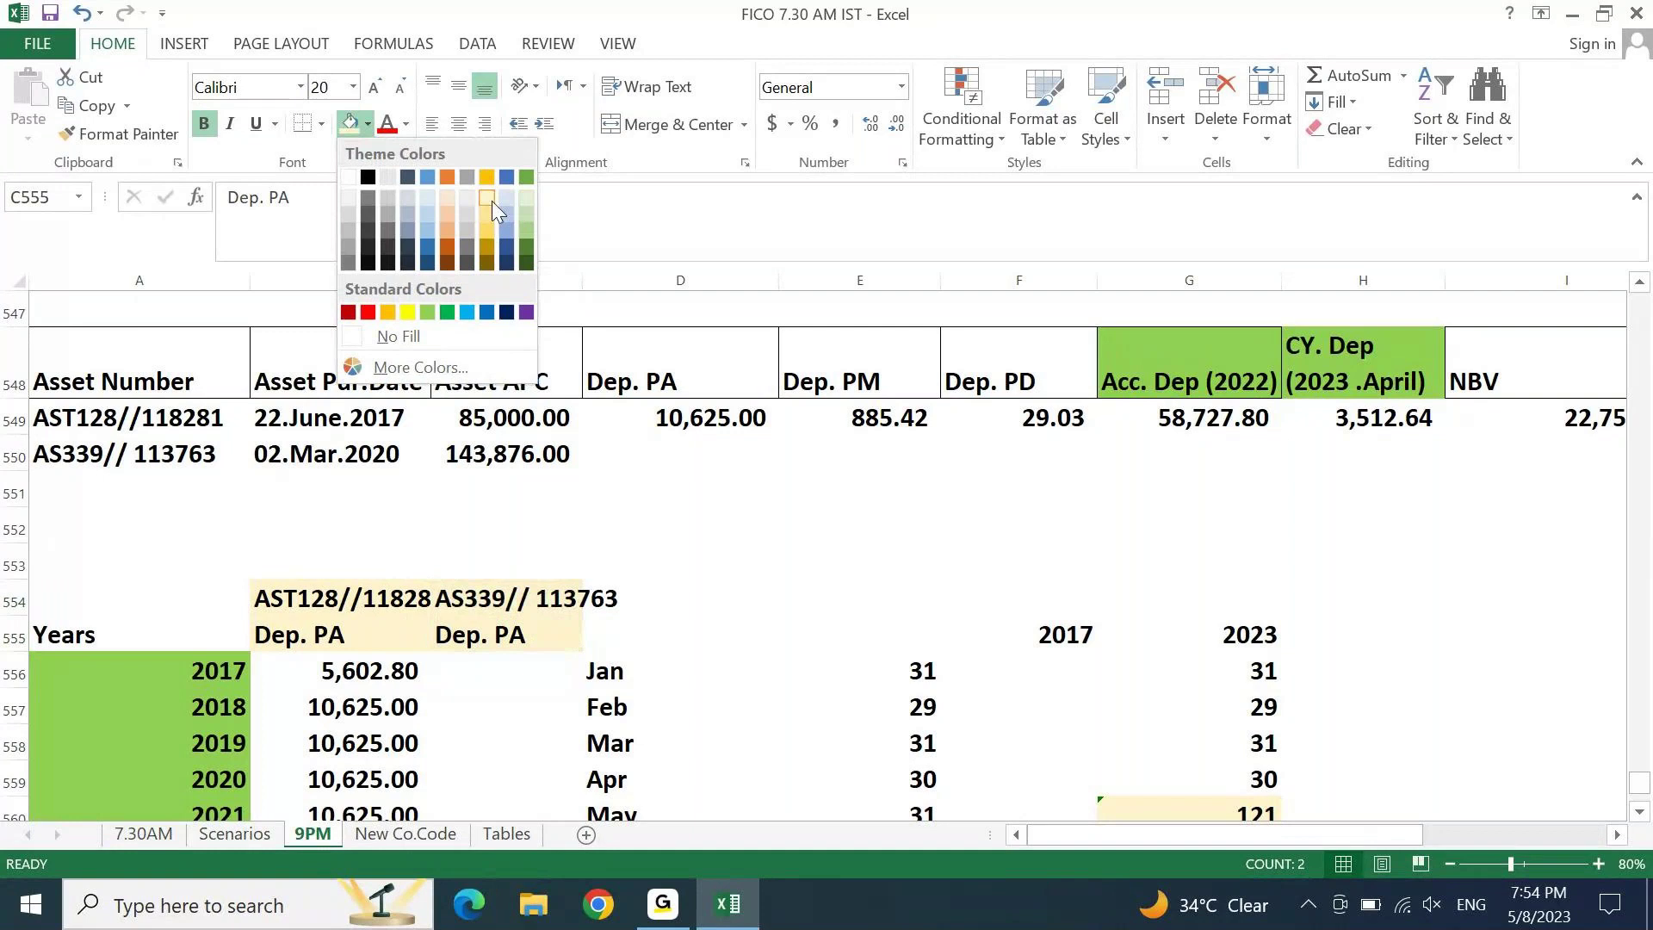
left_click(466, 199)
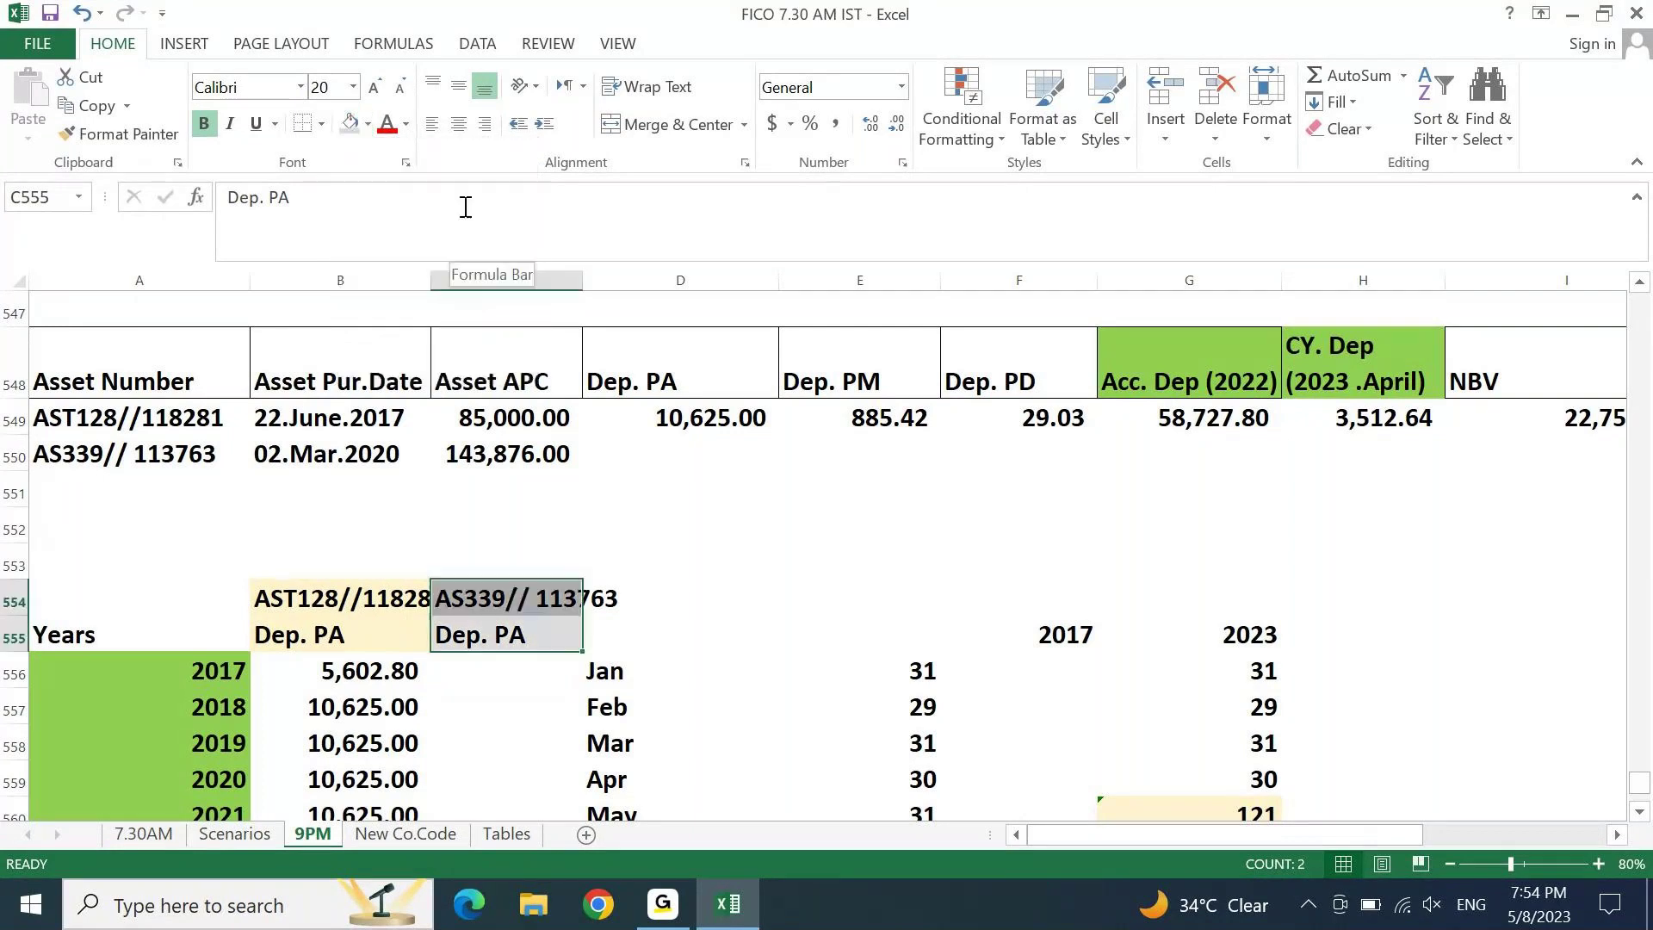
Step: Review the second asset's purchase date in B550 against the rows of the yearly breakdown
key("Down")
key("Down")
key("Down")
key("Down")
key("Down")
key("Down")
key("Down")
key("Down")
key("Down")
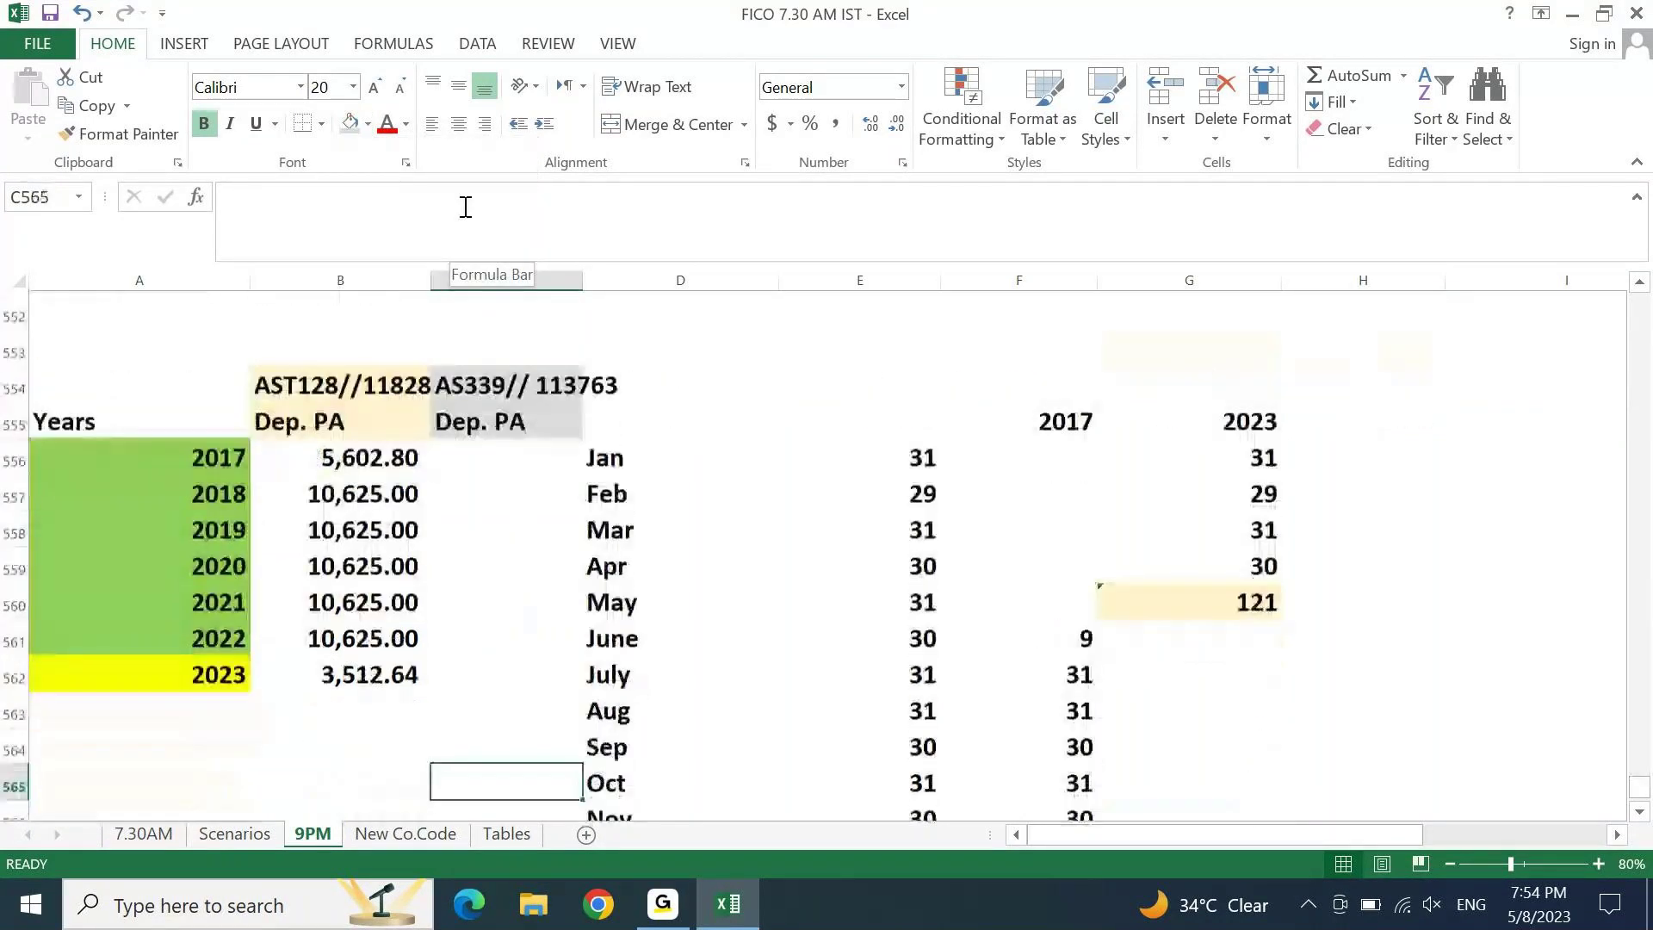
key("Up")
key("Up")
key("Up")
key("Up")
key("Up")
key("Up")
key("Up")
key("Up")
key("Up")
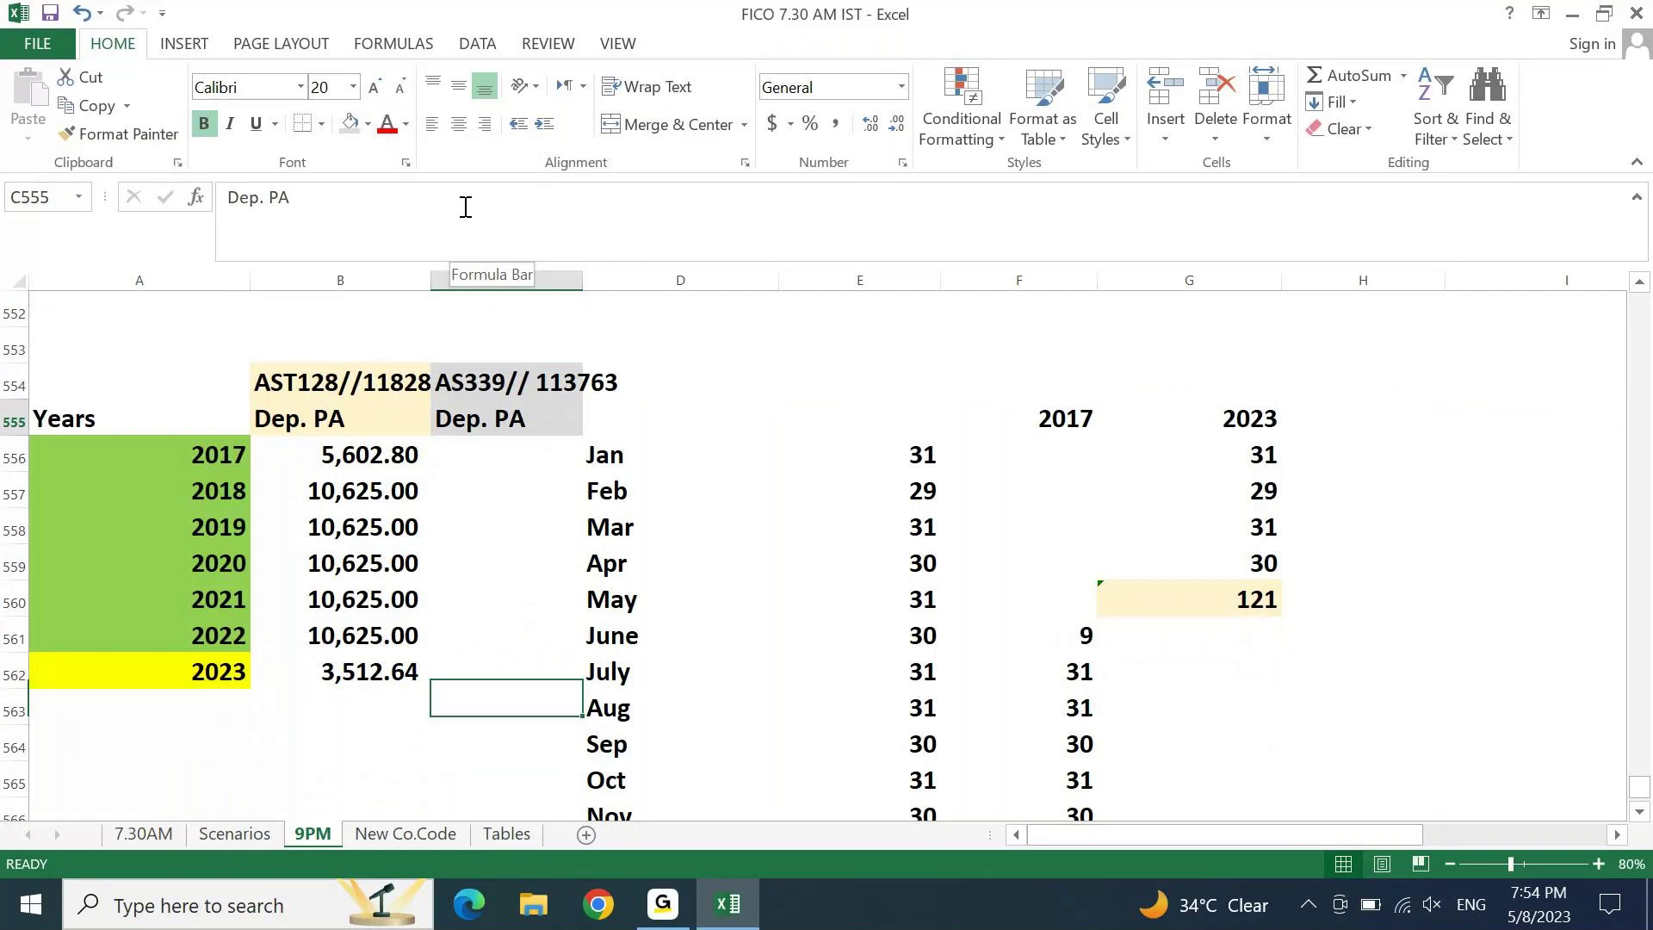
key("Up")
key("Up")
key("Up")
key("Up")
key("Up")
key("Up")
key("Up")
key("Up")
key("Down")
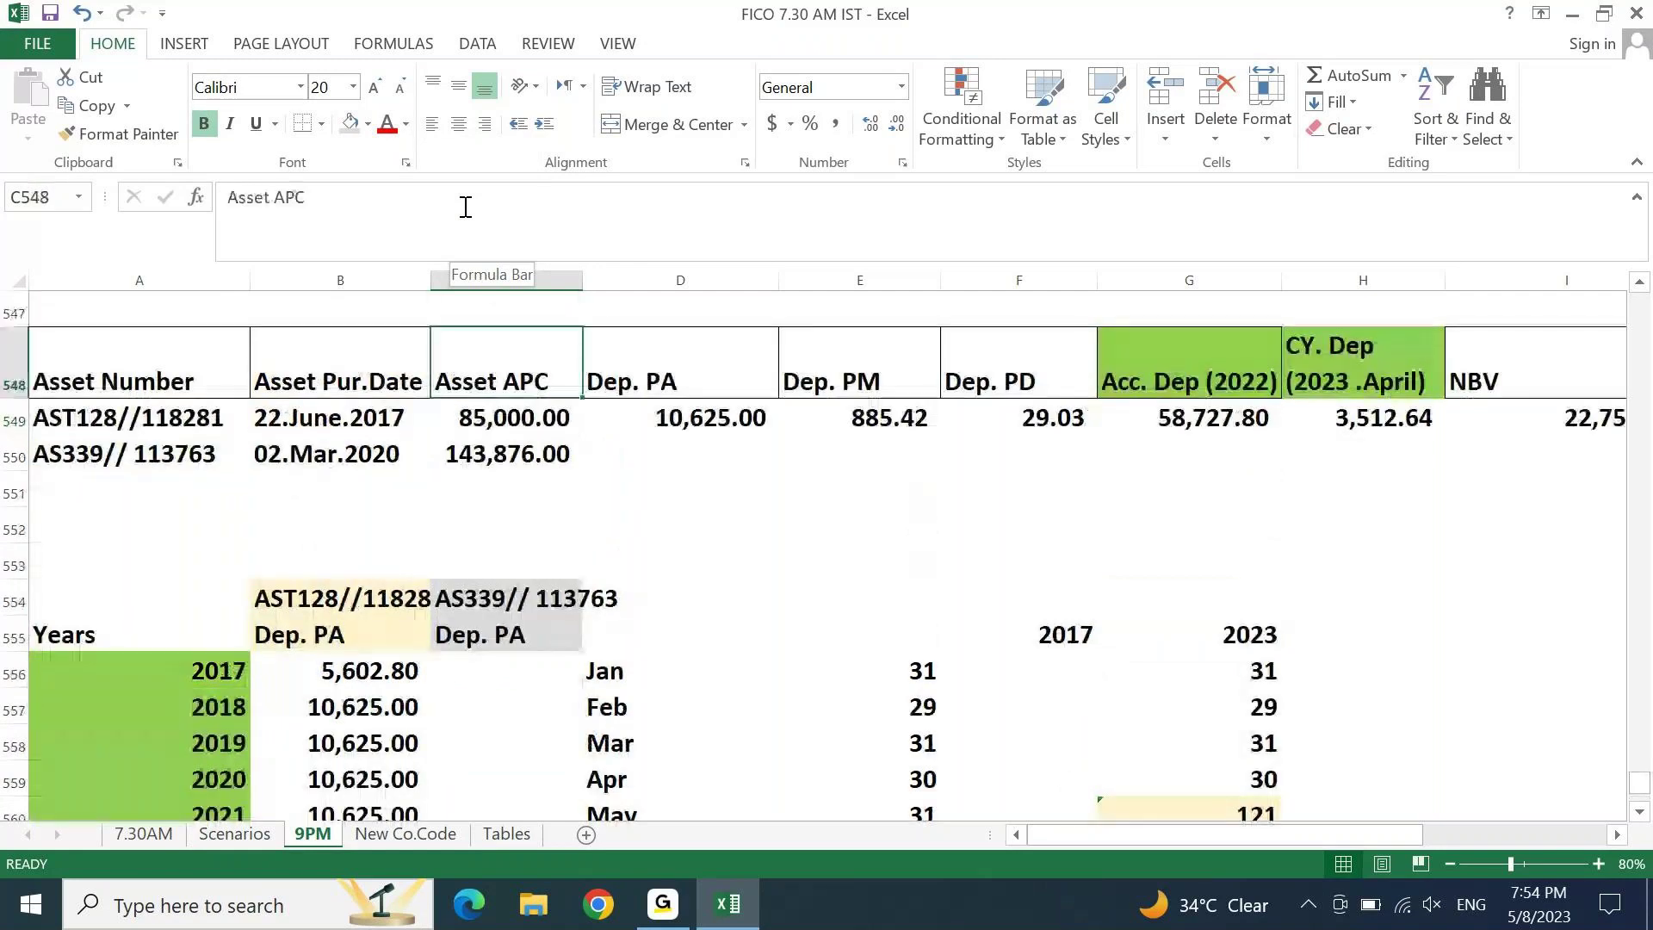
key("Down")
key("Down")
key("Left")
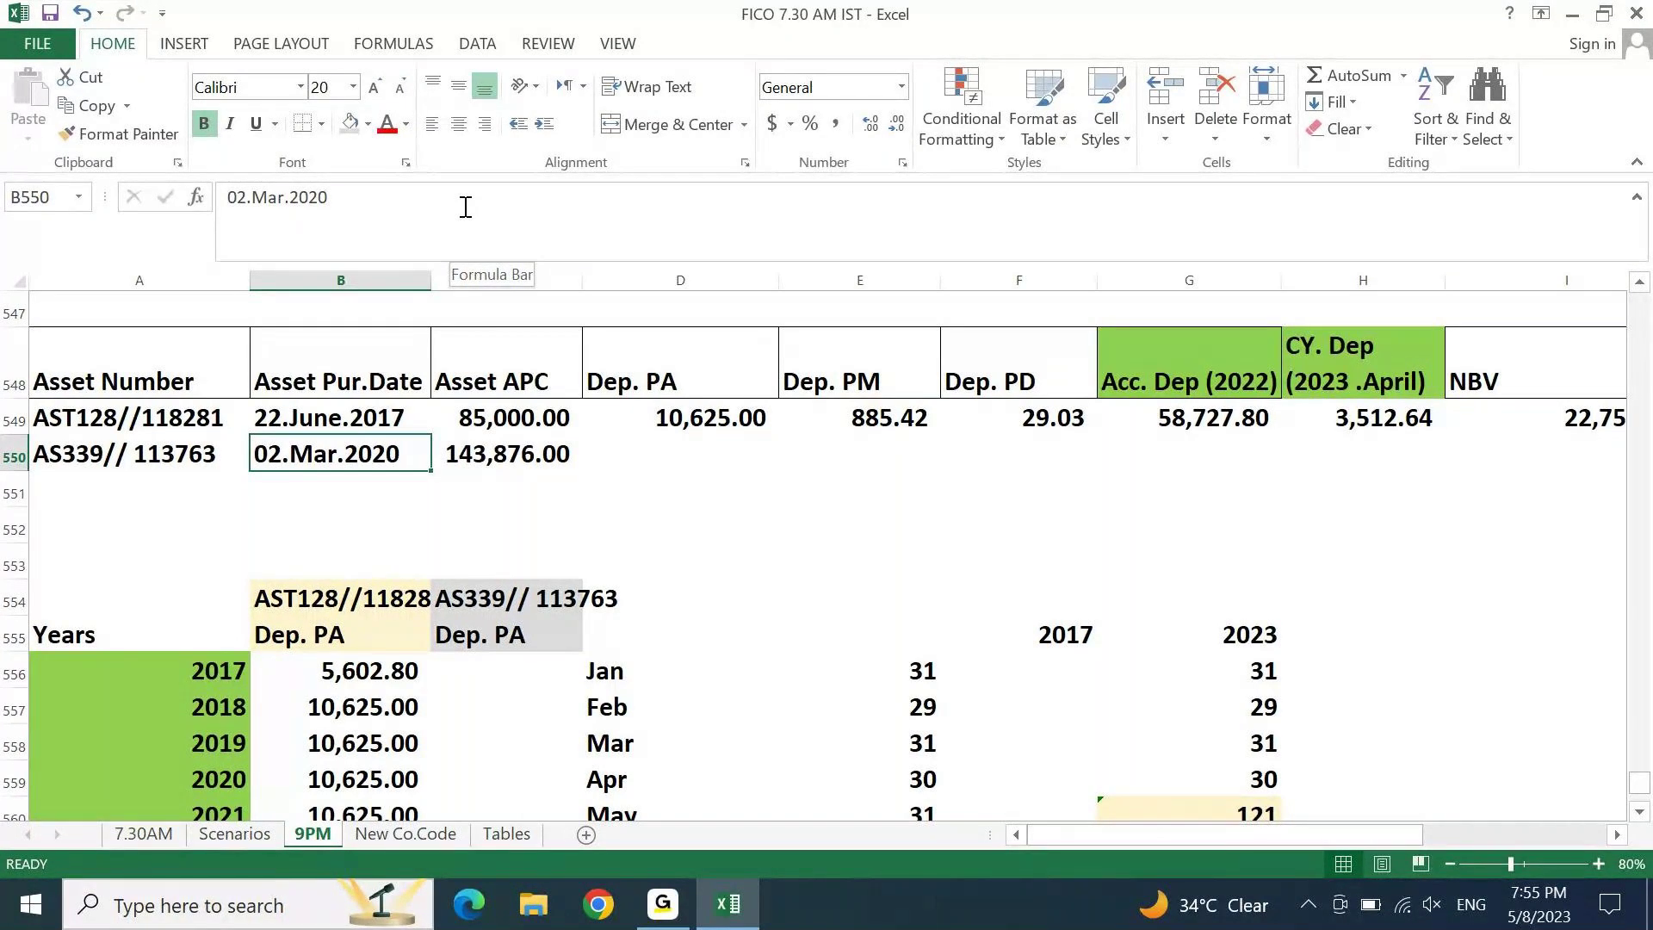
key("Down")
key("Down")
key("Down")
key("Down")
key("Down")
key("Down")
key("Down")
key("Down")
key("Down")
key("Down")
key("Down")
key("Down")
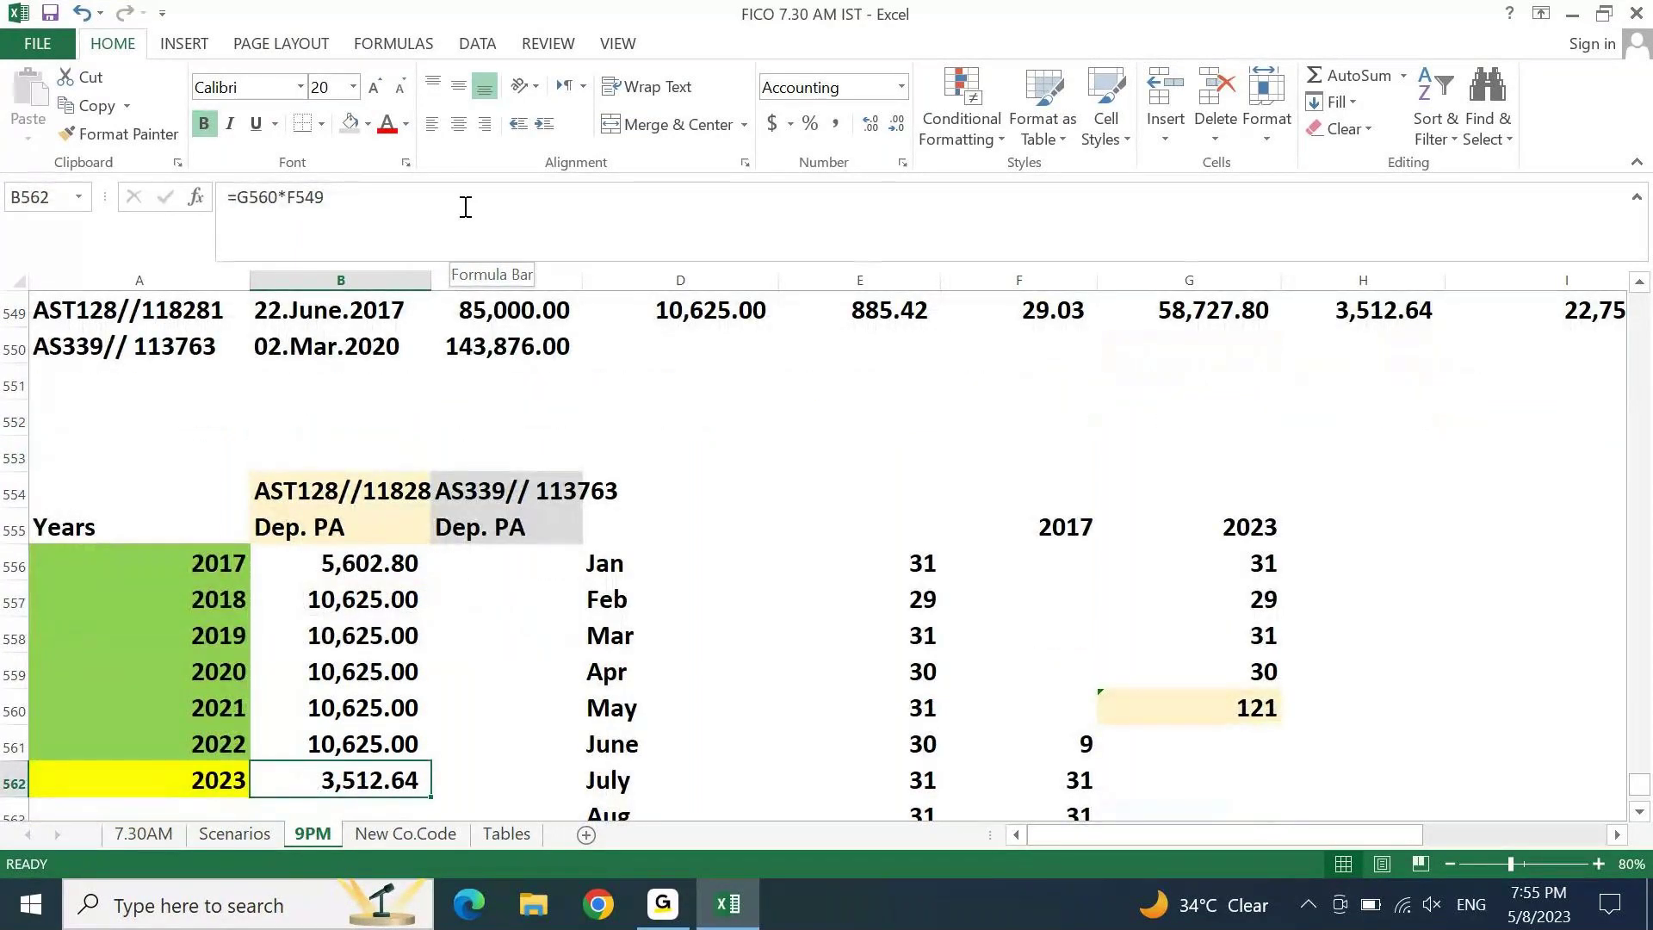
Step: Enter 0 as the second asset's 2017 depreciation in C556 and apply the comma number format to C556:C562
key("Up")
key("Up")
key("Up")
key("Up")
key("Up")
key("Up")
key("Right")
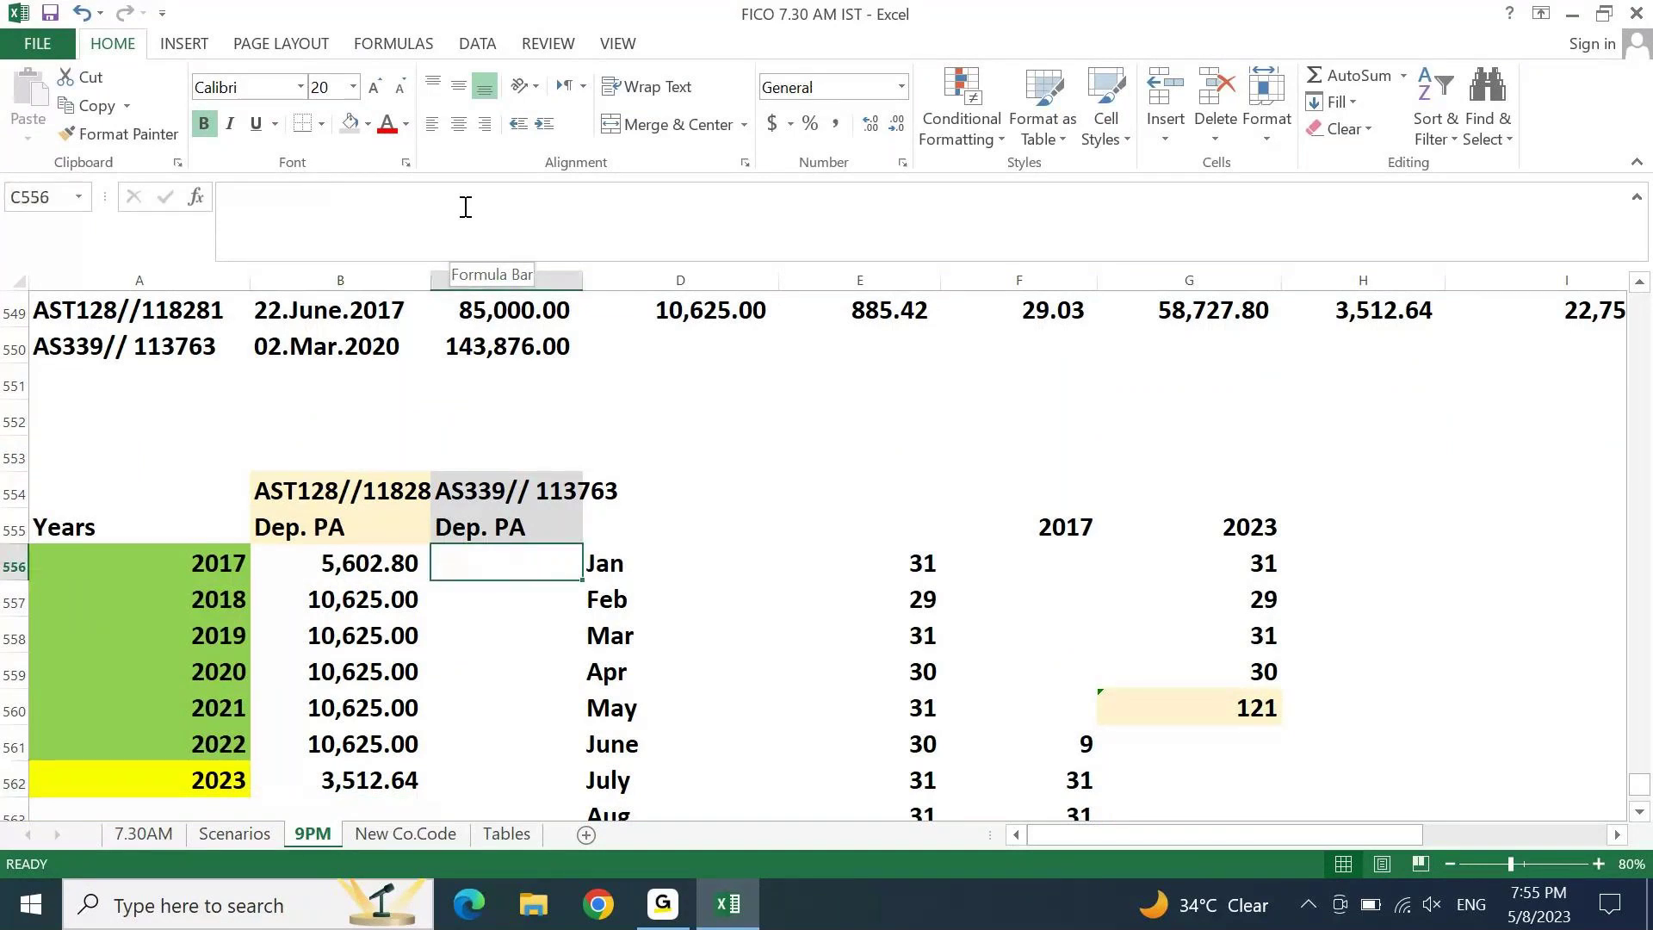
key("Left")
key("Left")
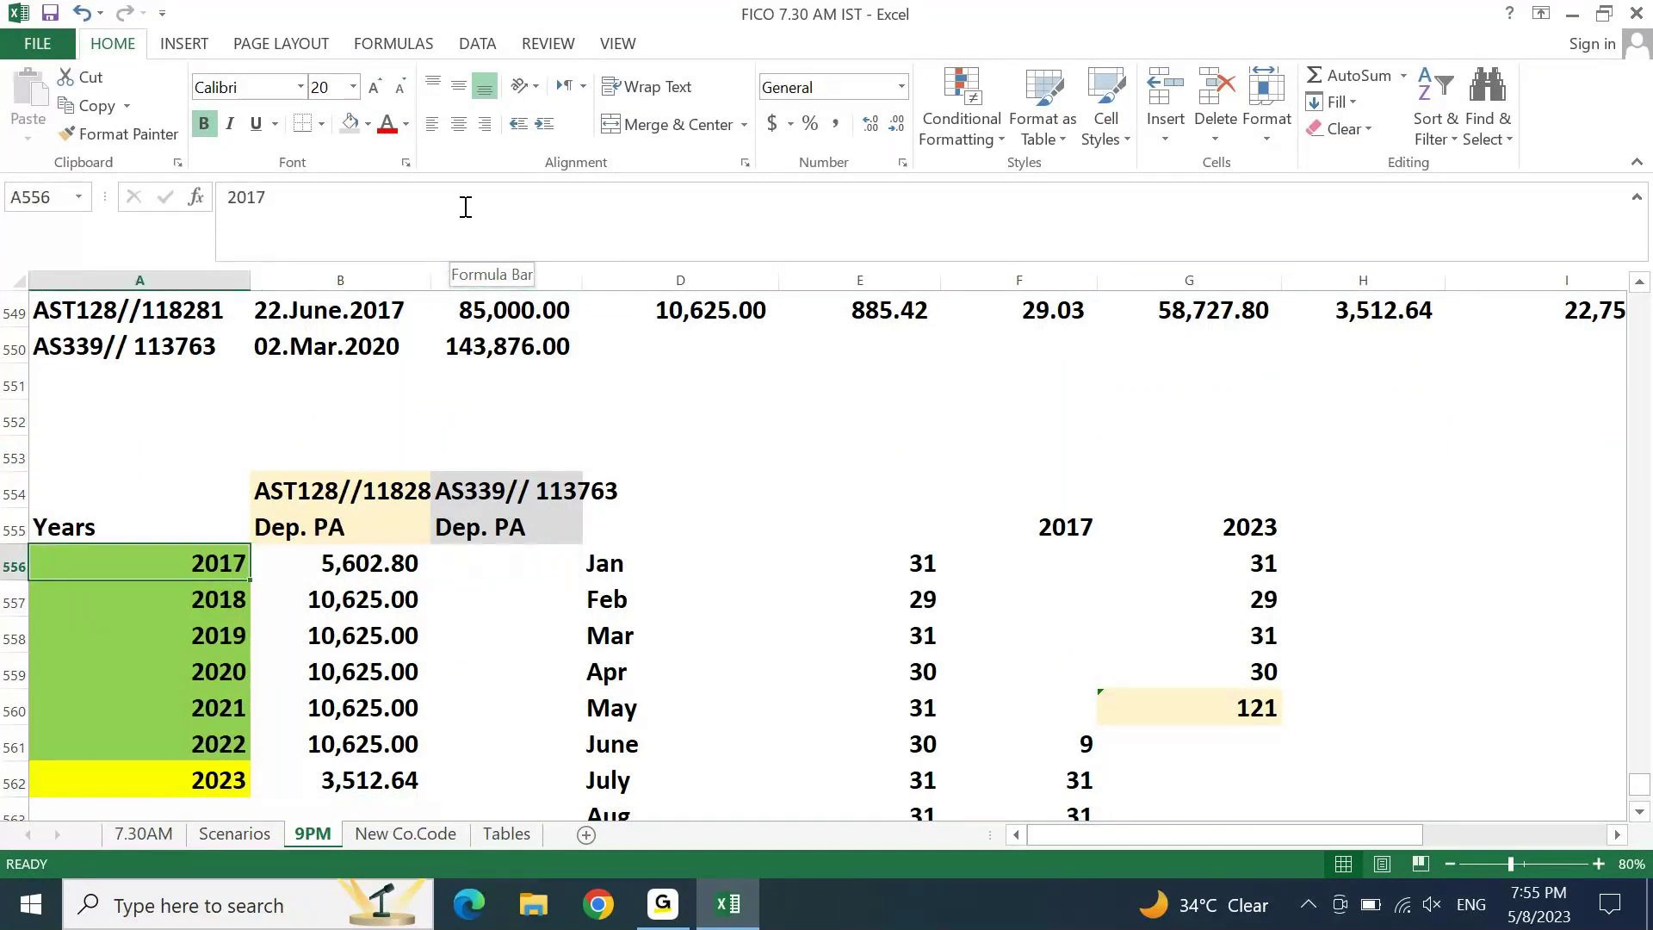
key("Right")
key("Right")
type("0")
key("Return")
key("Up")
key("shift+Down")
key("shift+Down")
key("shift+Down")
key("shift+Down")
key("shift+Down")
key("shift+Down")
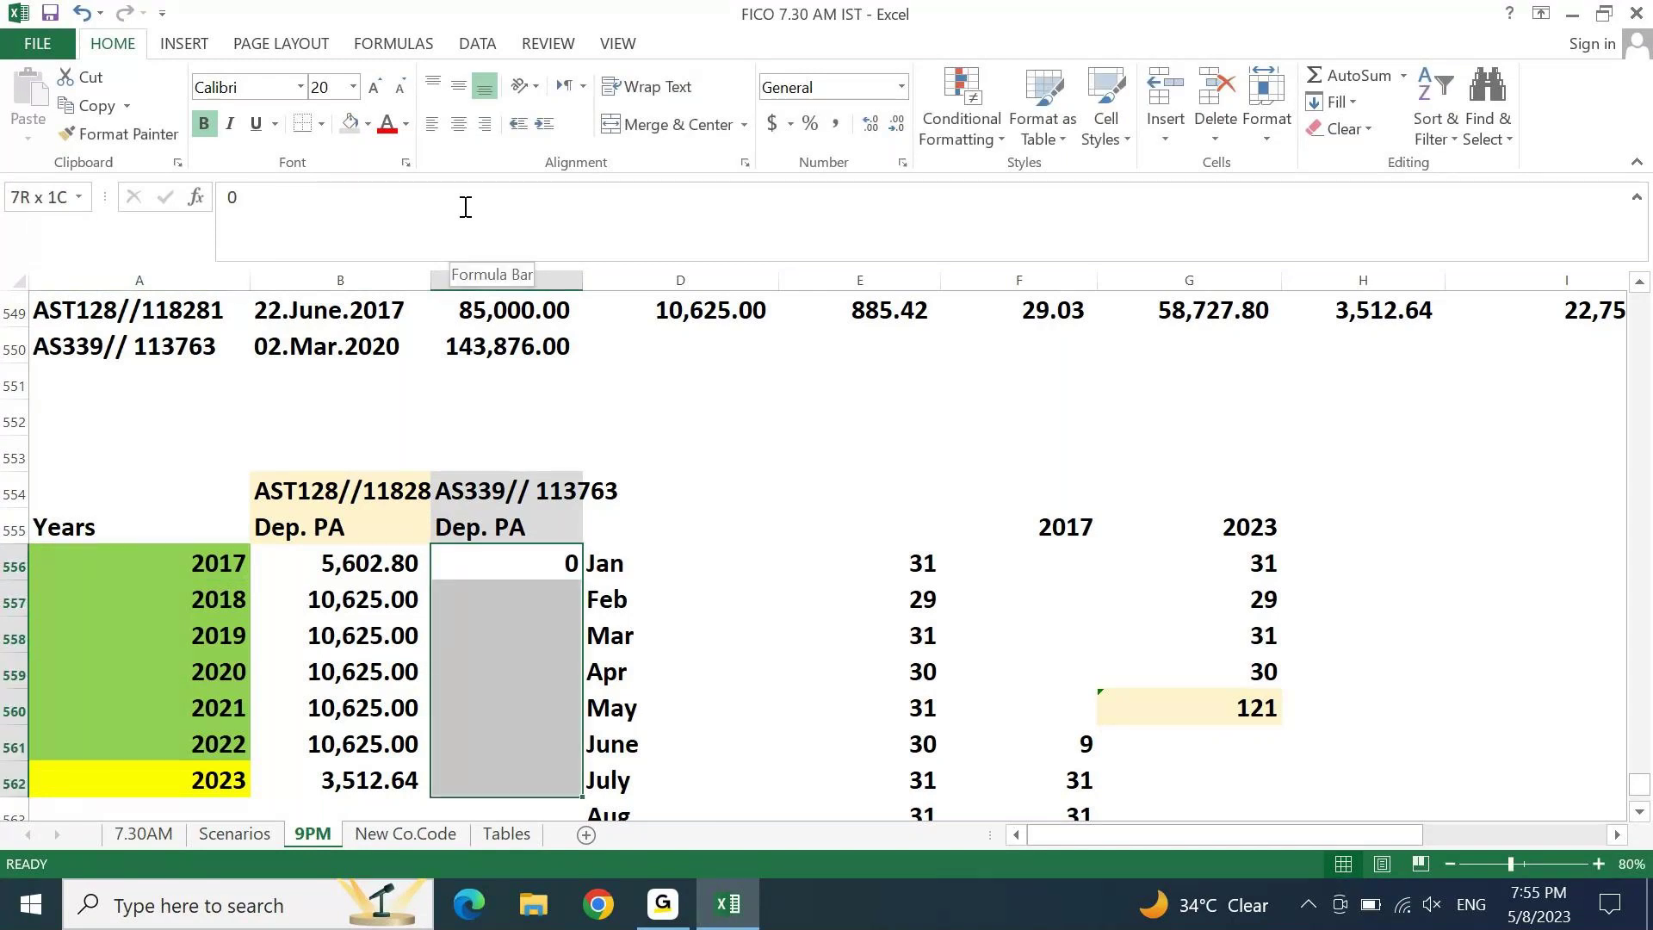
left_click(836, 125)
Step: Enter 0 as the second asset's depreciation for 2018 and 2019 in C557 and C558
key("Down")
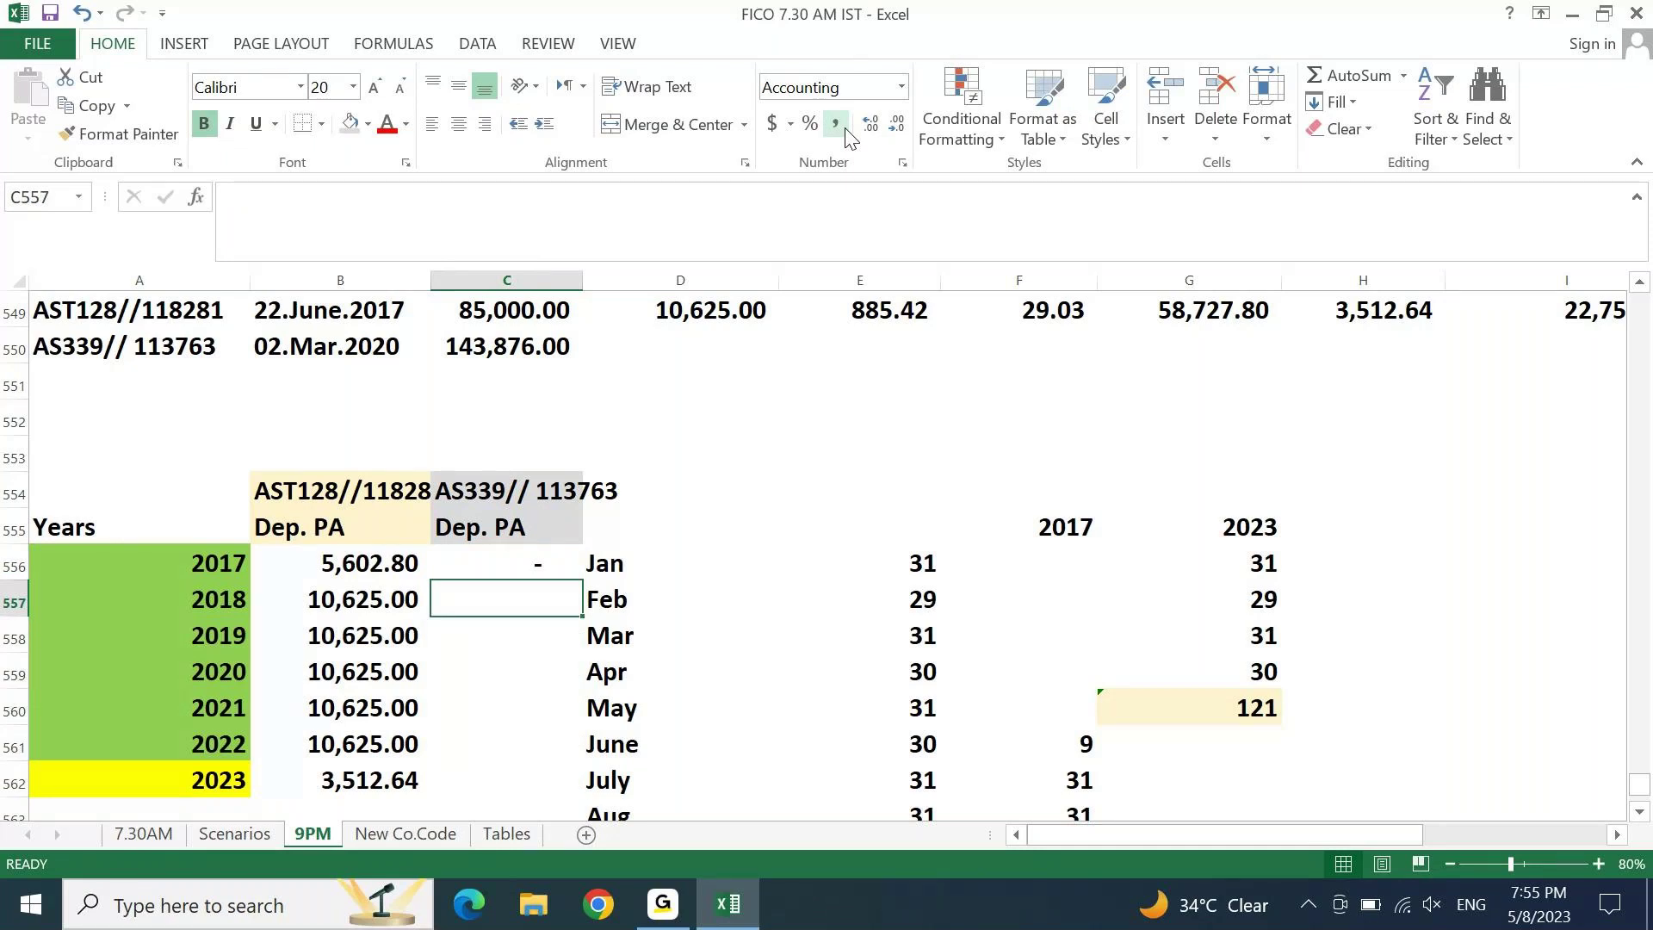
type("0")
key("Return")
type("0")
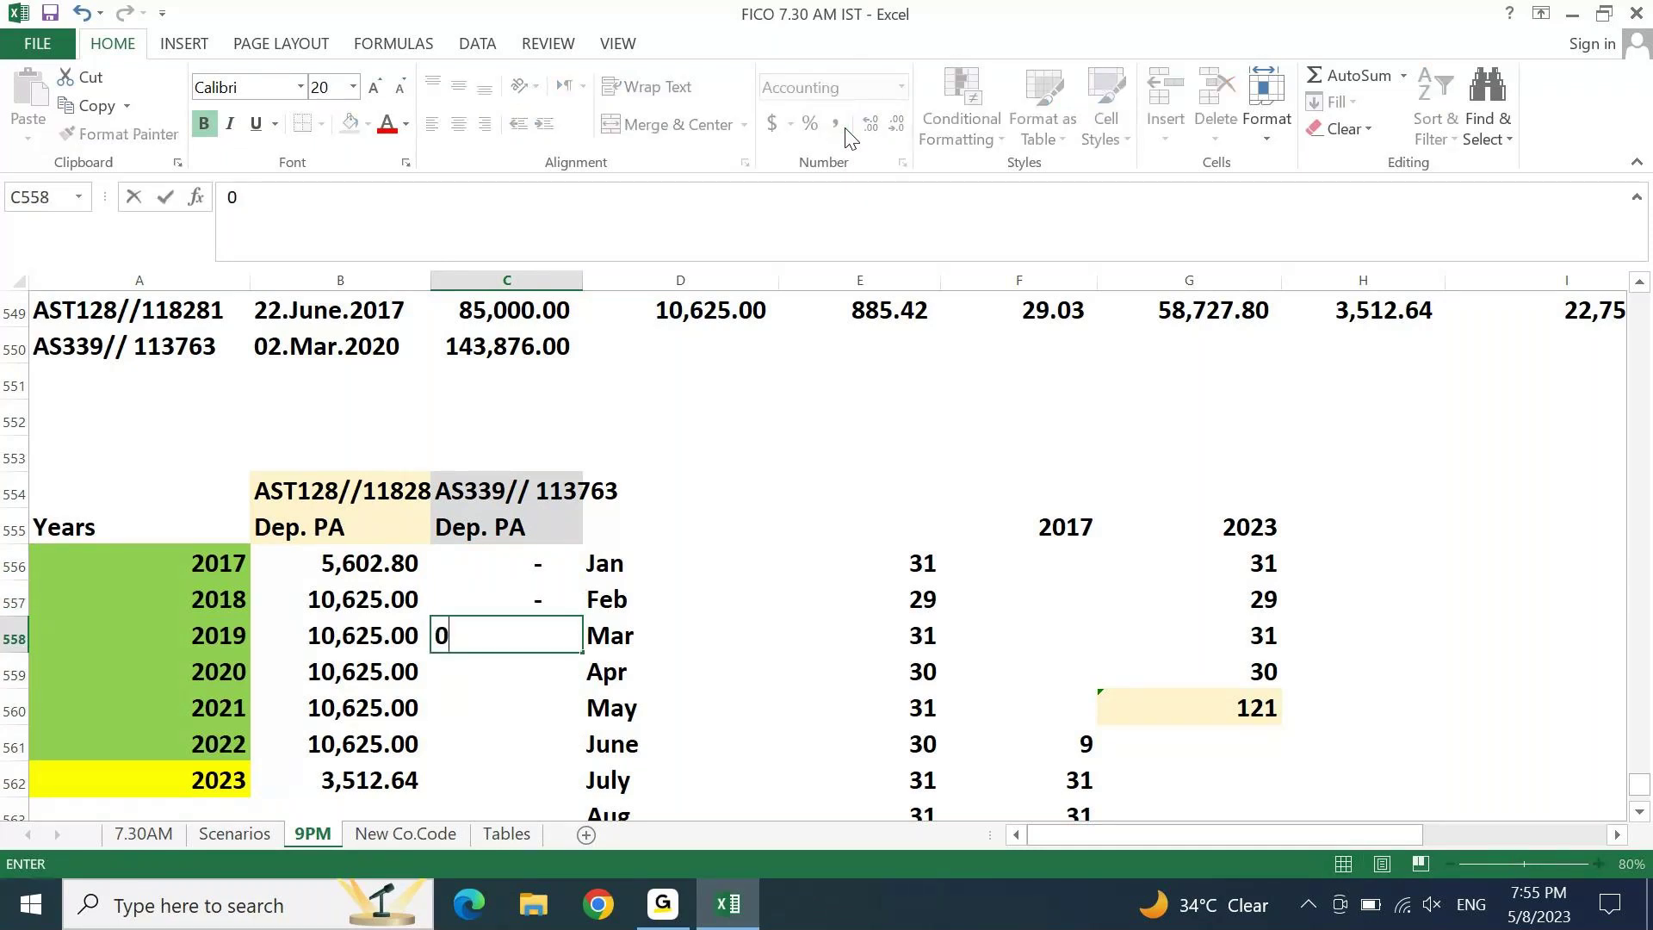
key("Return")
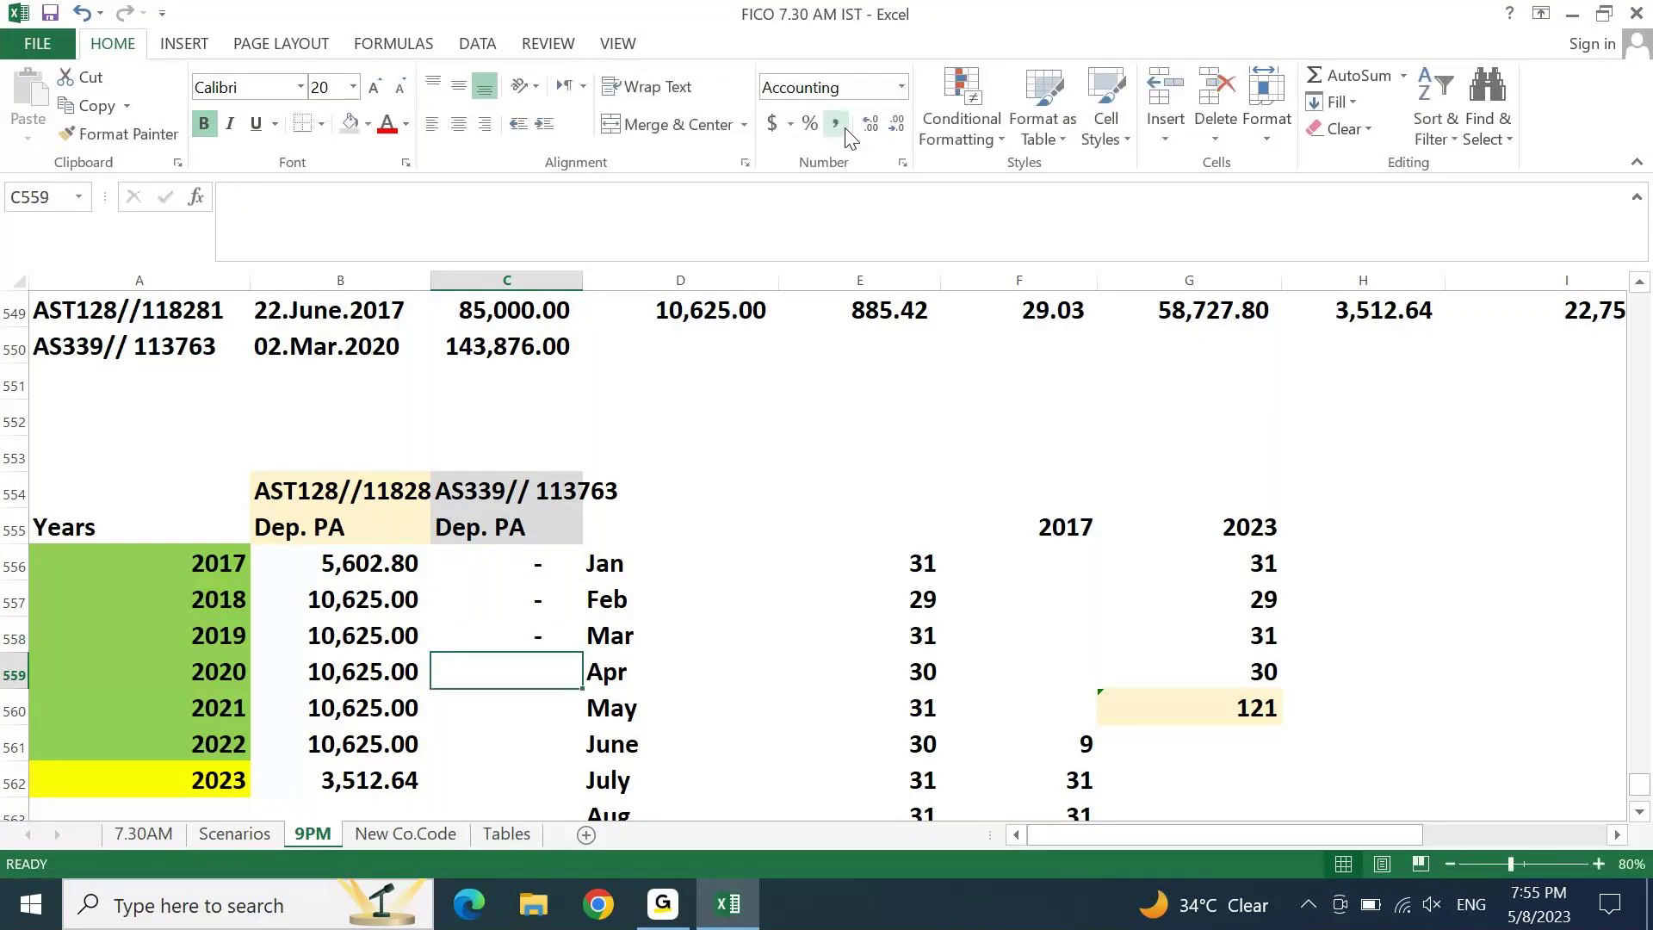
Step: Check the month list and the second asset's details across row 550, including its depreciation method
key("Right")
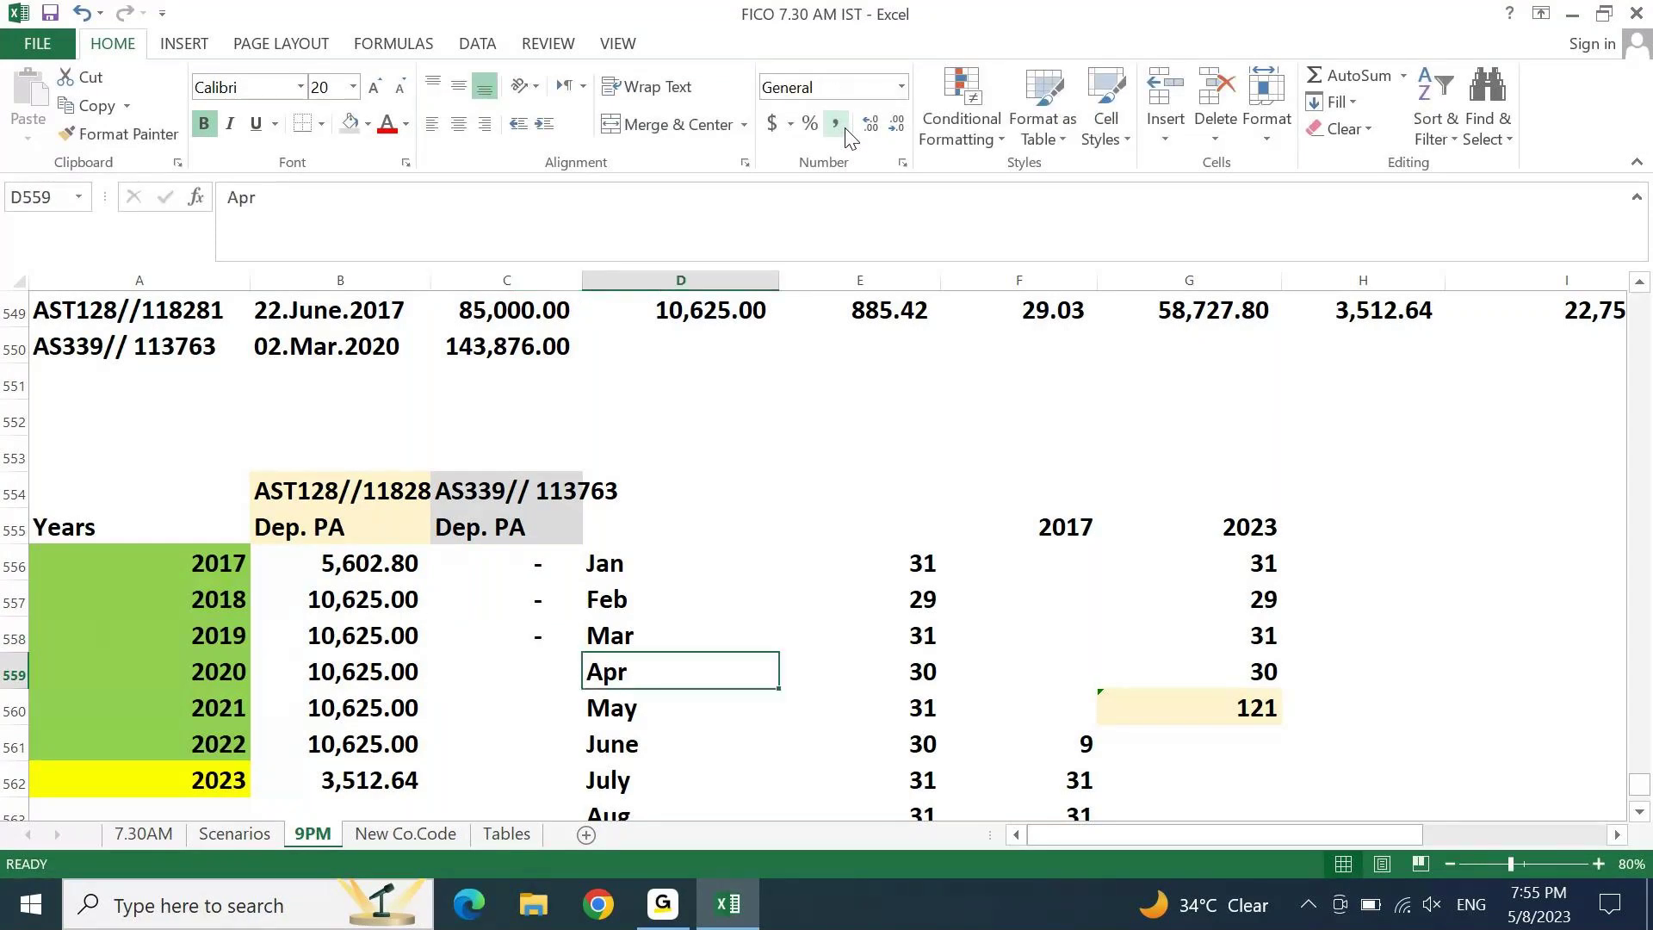
key("ctrl+Up")
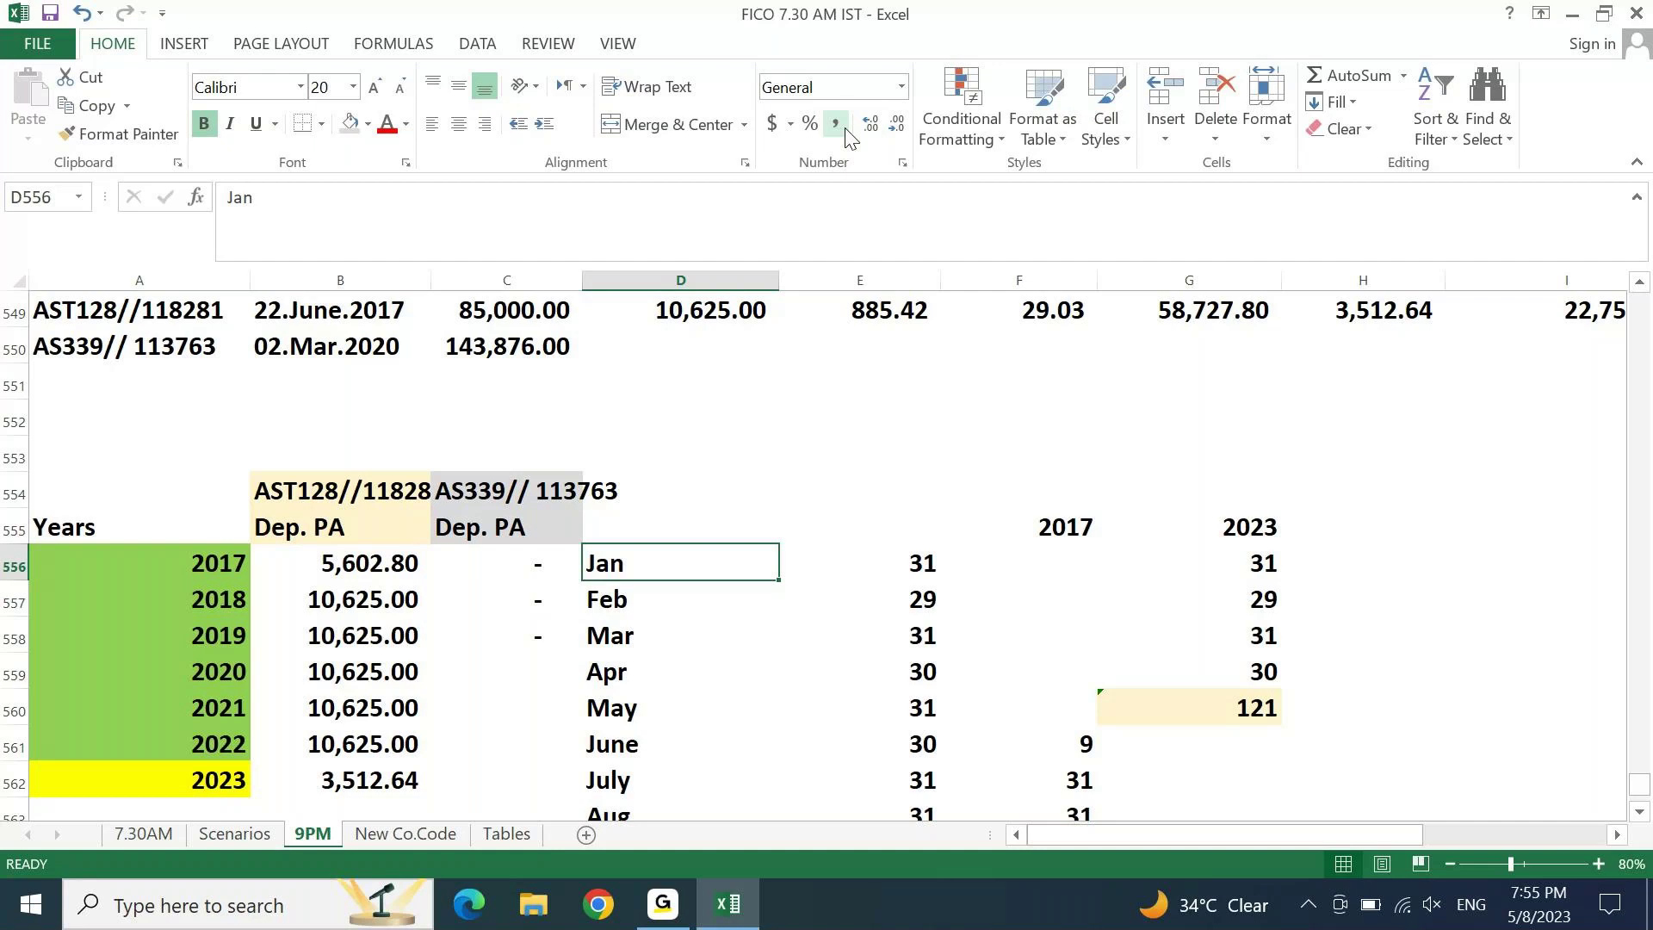
left_click(663, 352)
key("ctrl+Right")
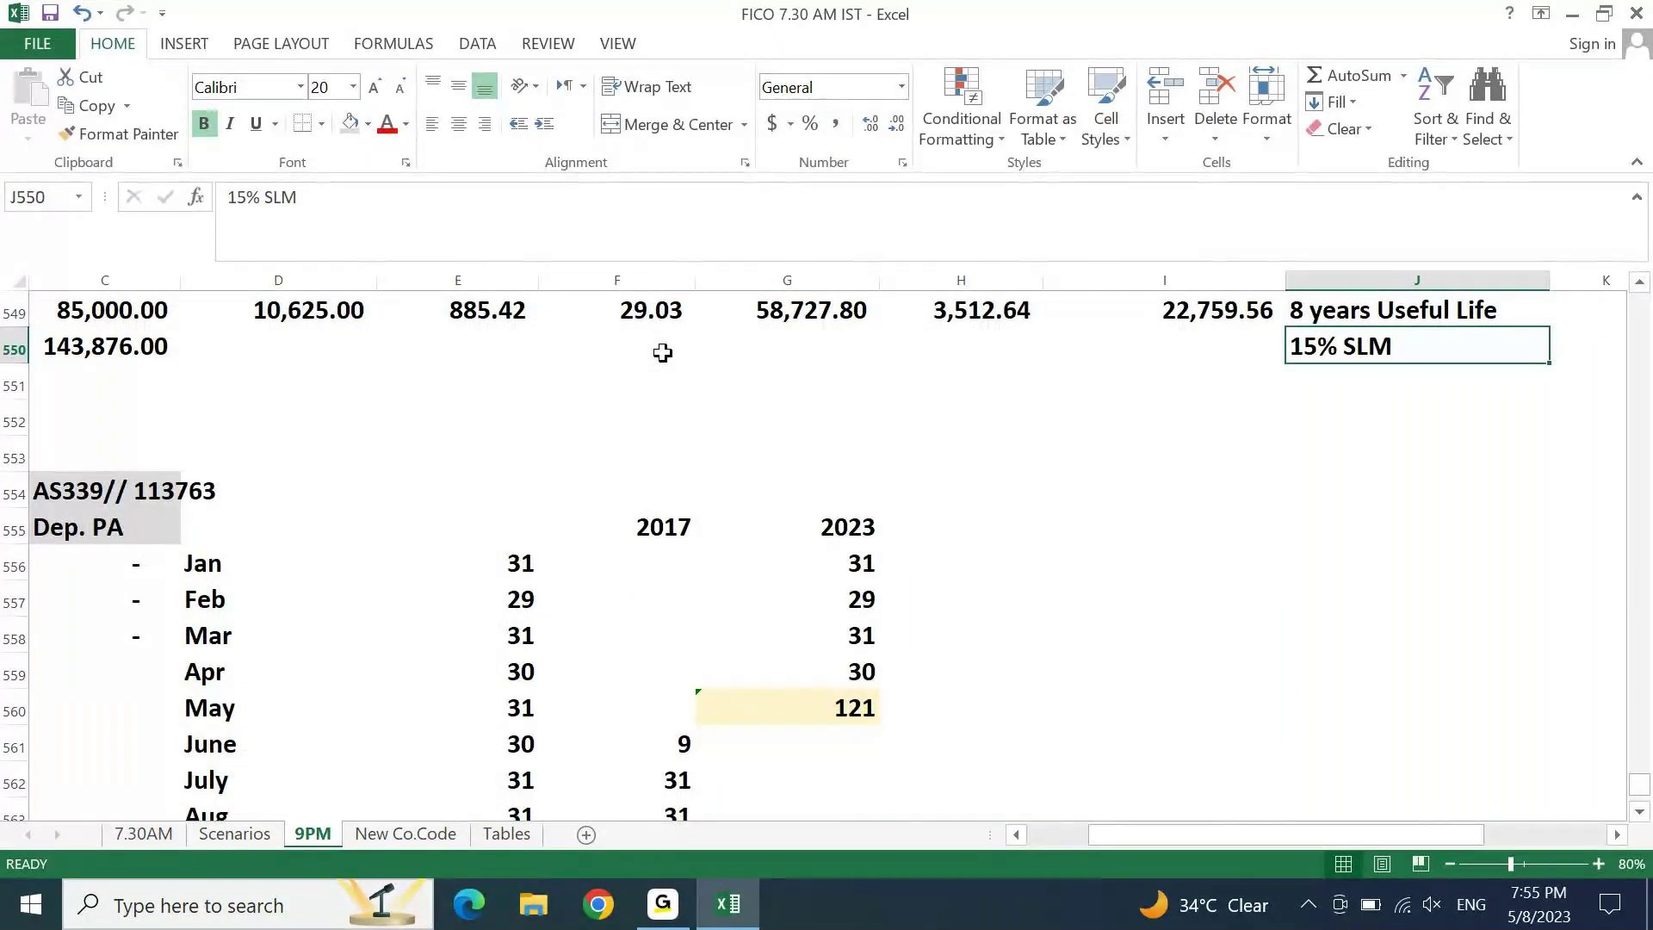
key("ctrl+Left")
key("ctrl+Left")
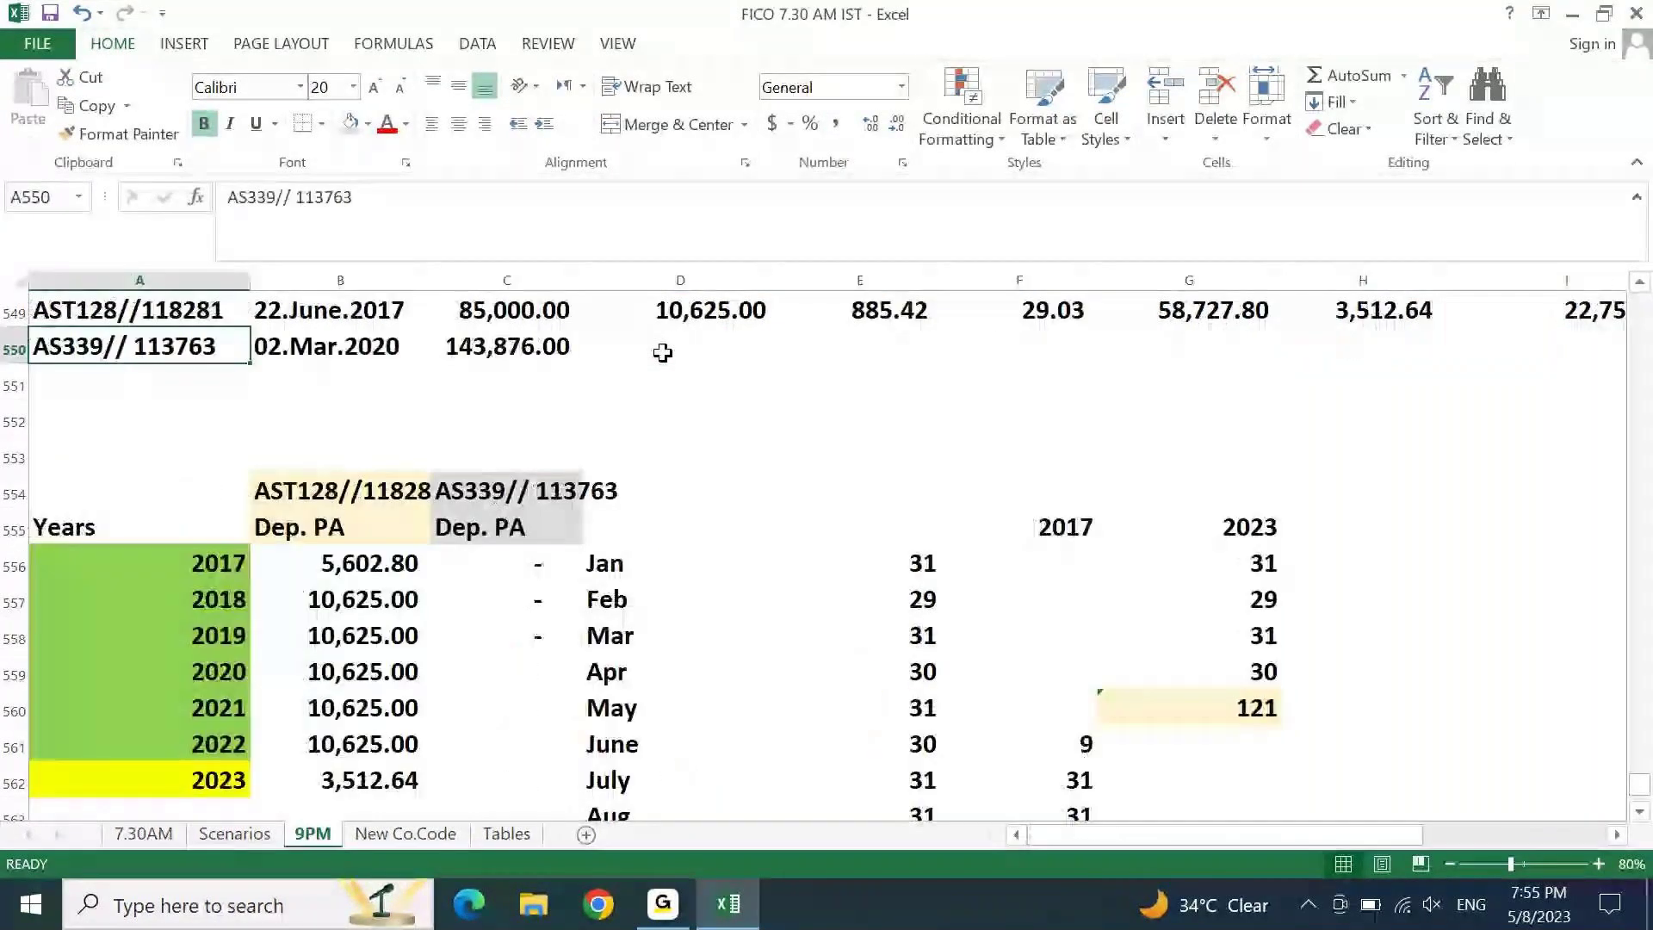
Step: Calculate annual depreciation for asset AS339// 113763 in D550 as 15% of its APC, using =C550*15%
key("Right")
left_click(663, 352)
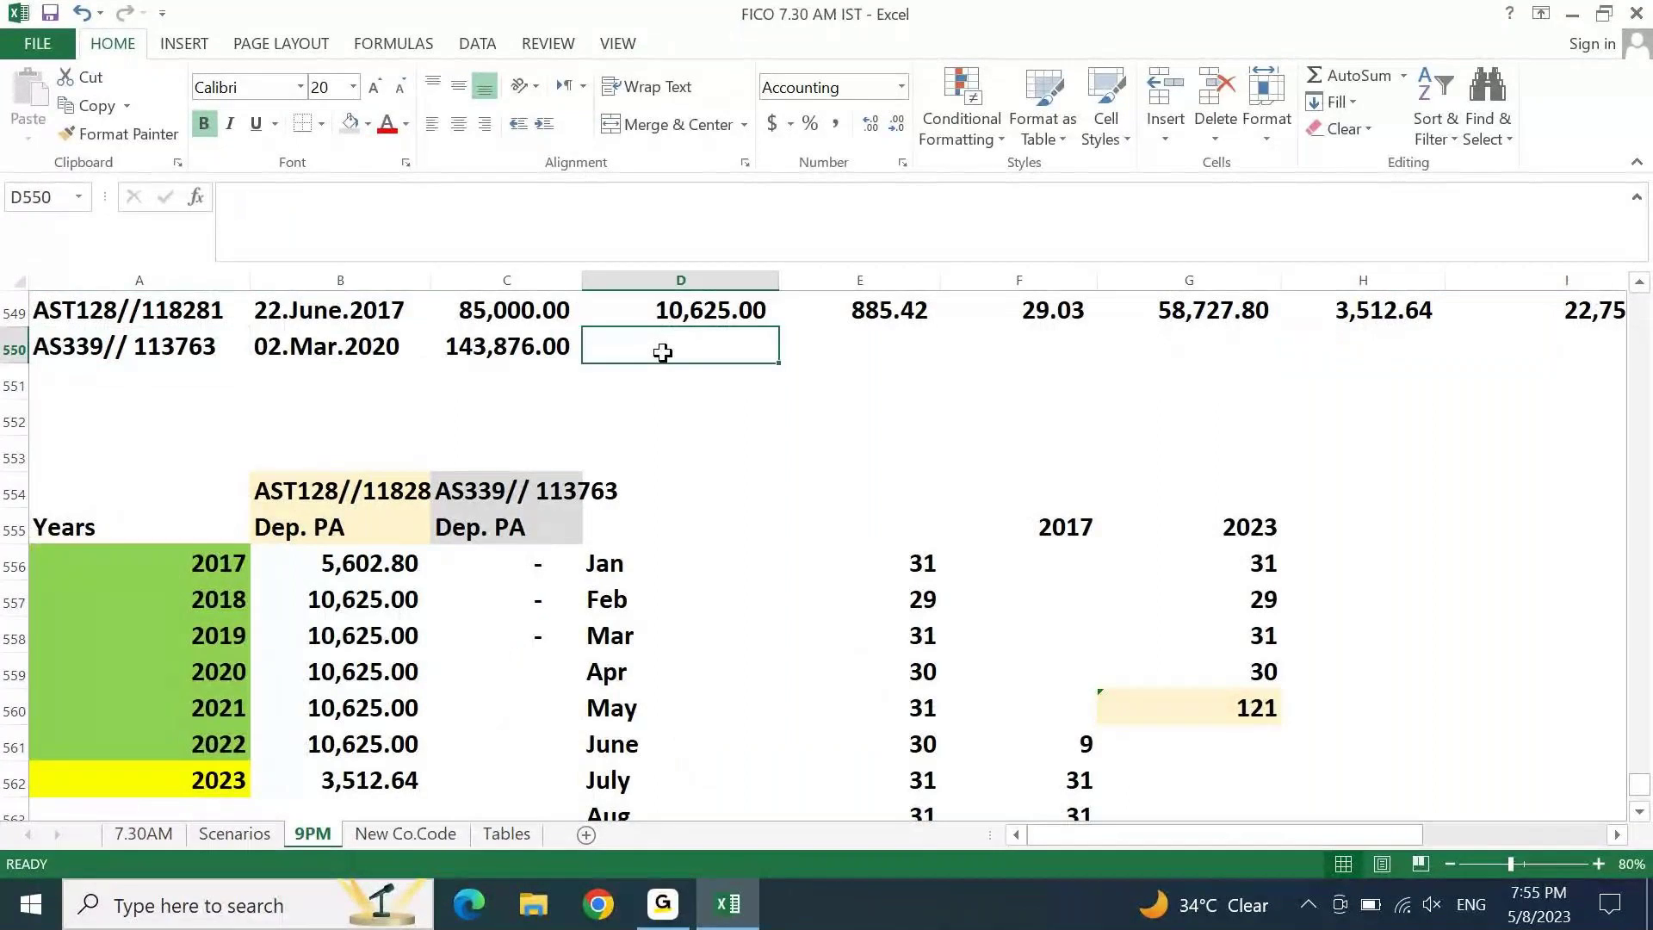
scroll(663, 352, "up", 1)
type("=")
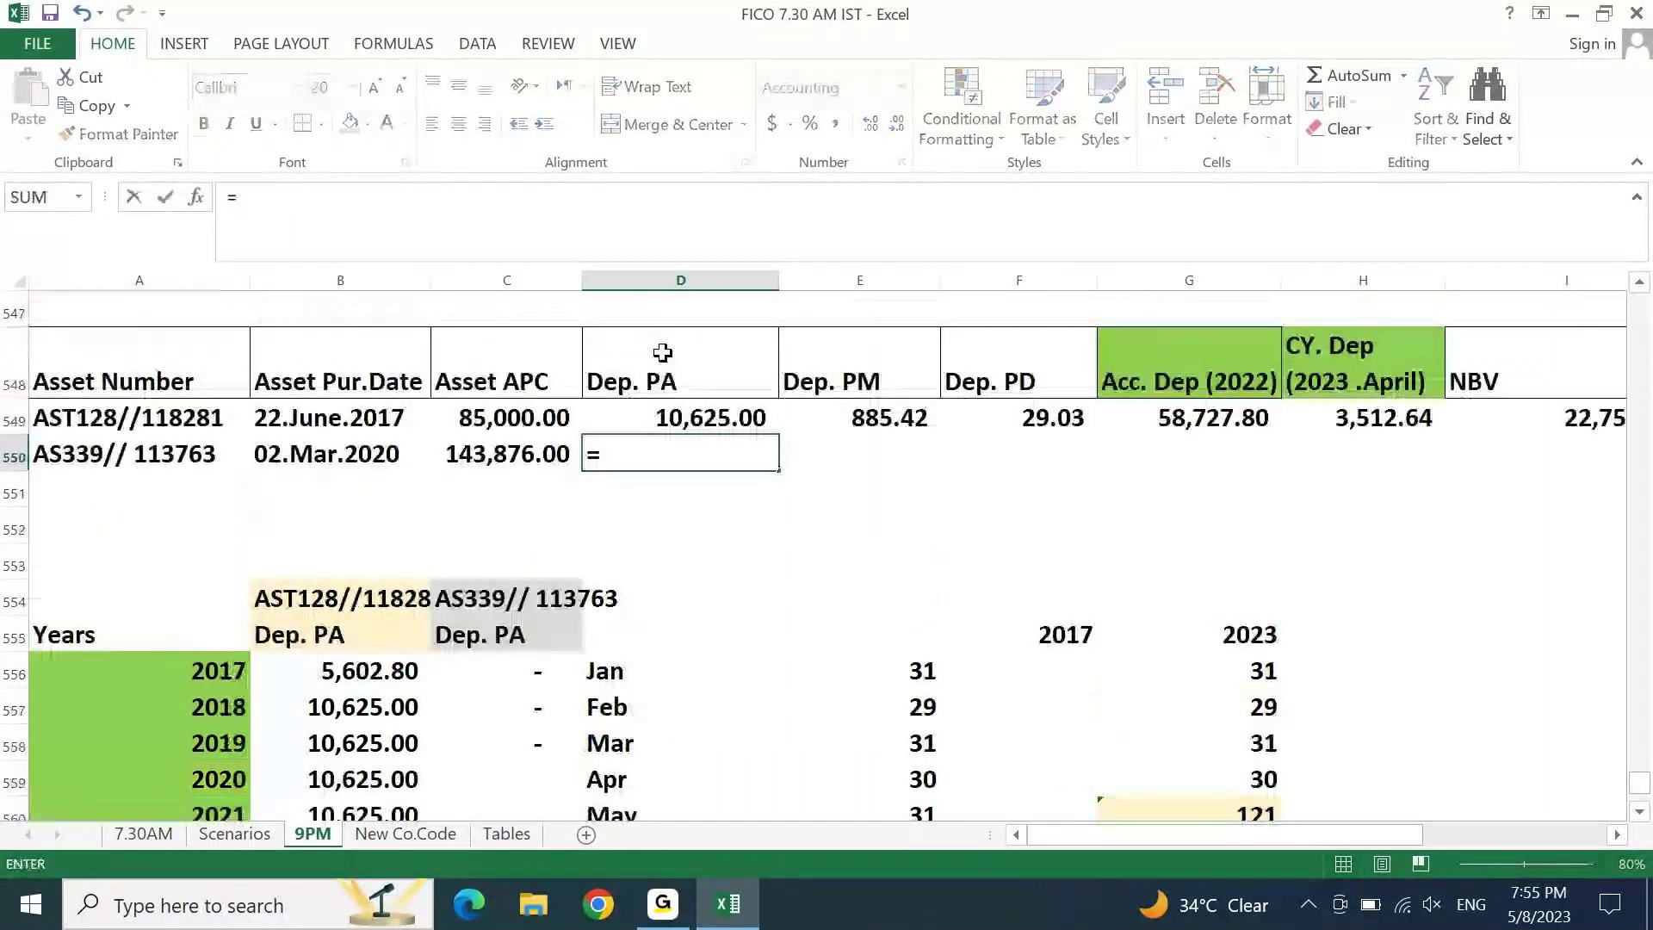
left_click(549, 453)
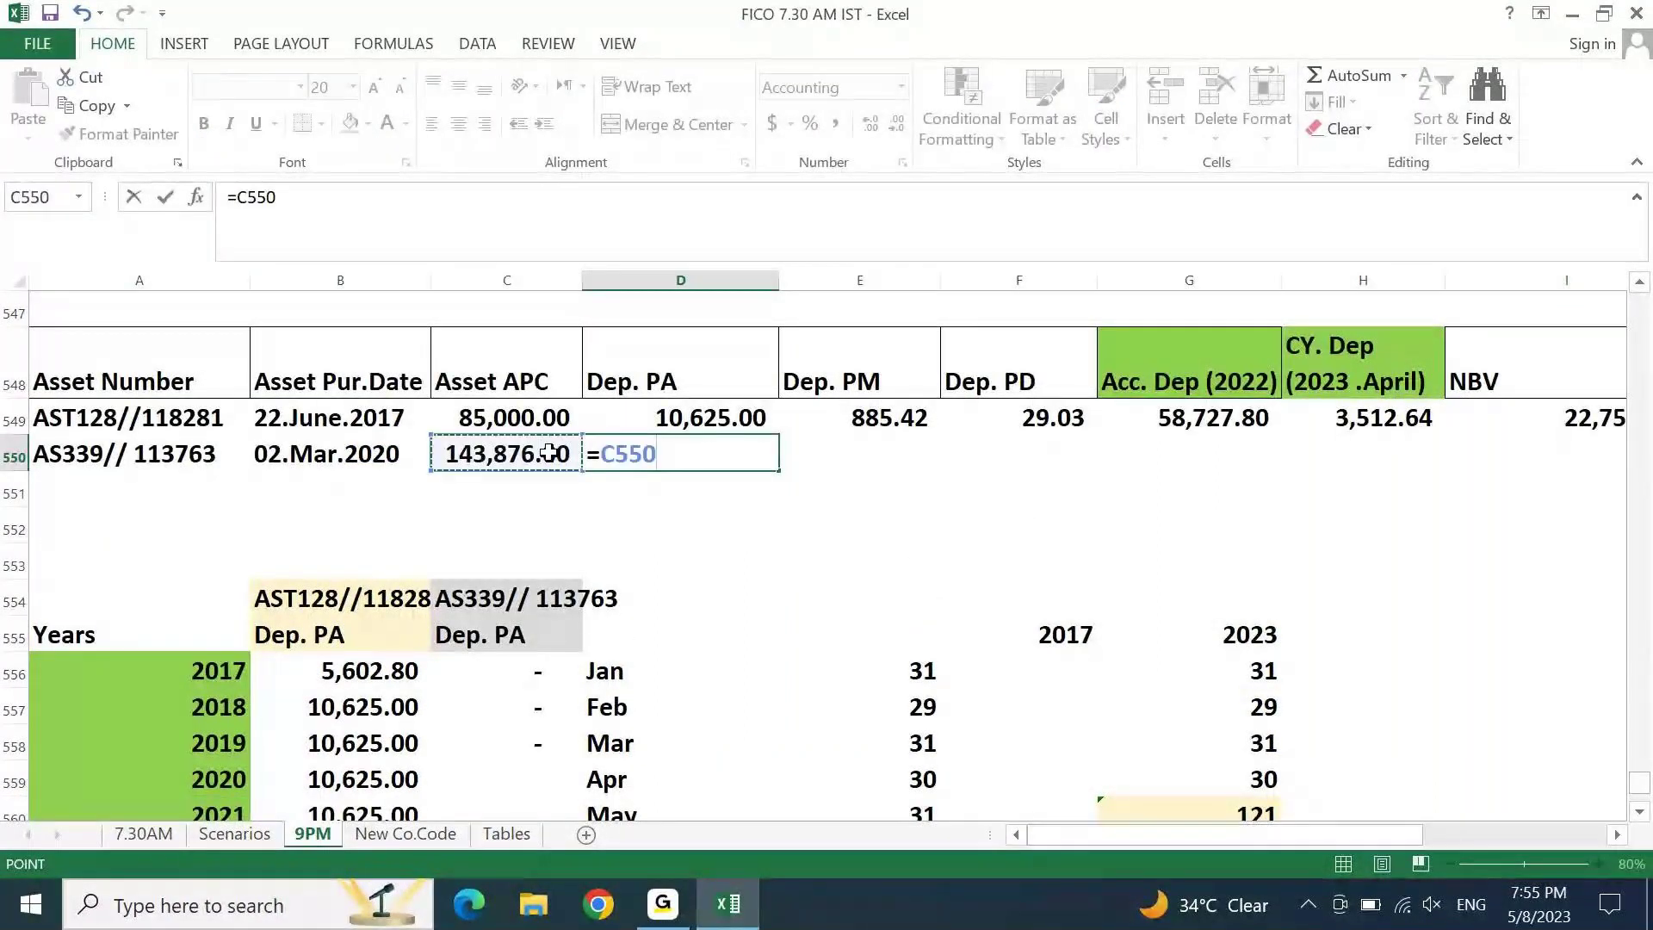
type("*15%")
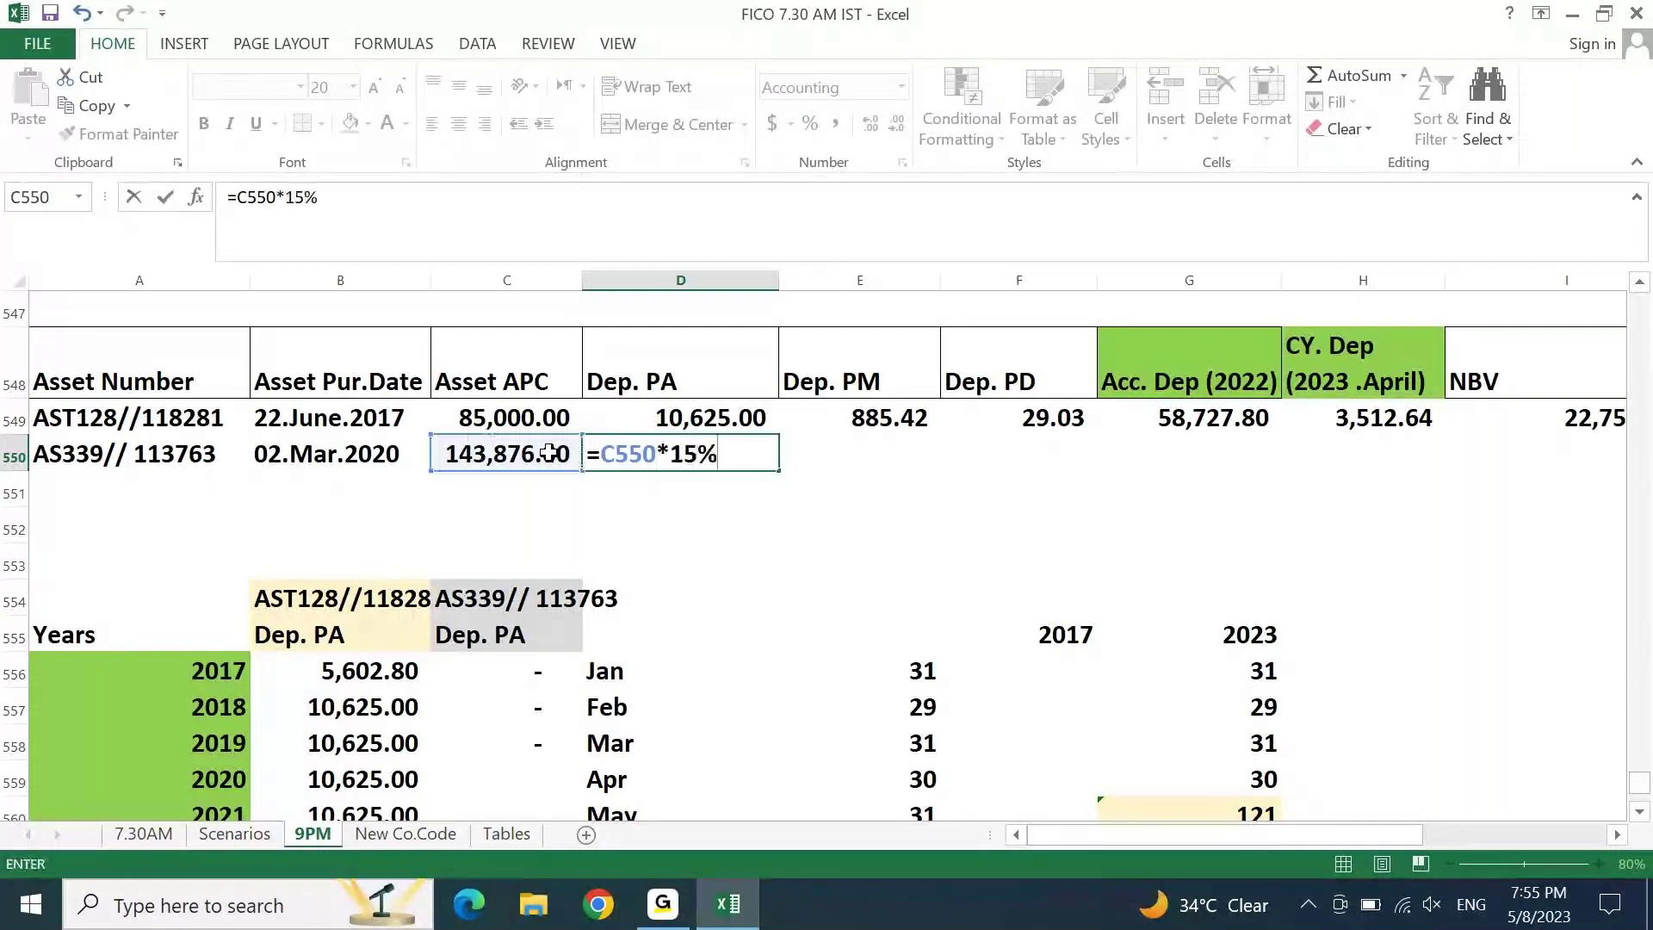
key("Return")
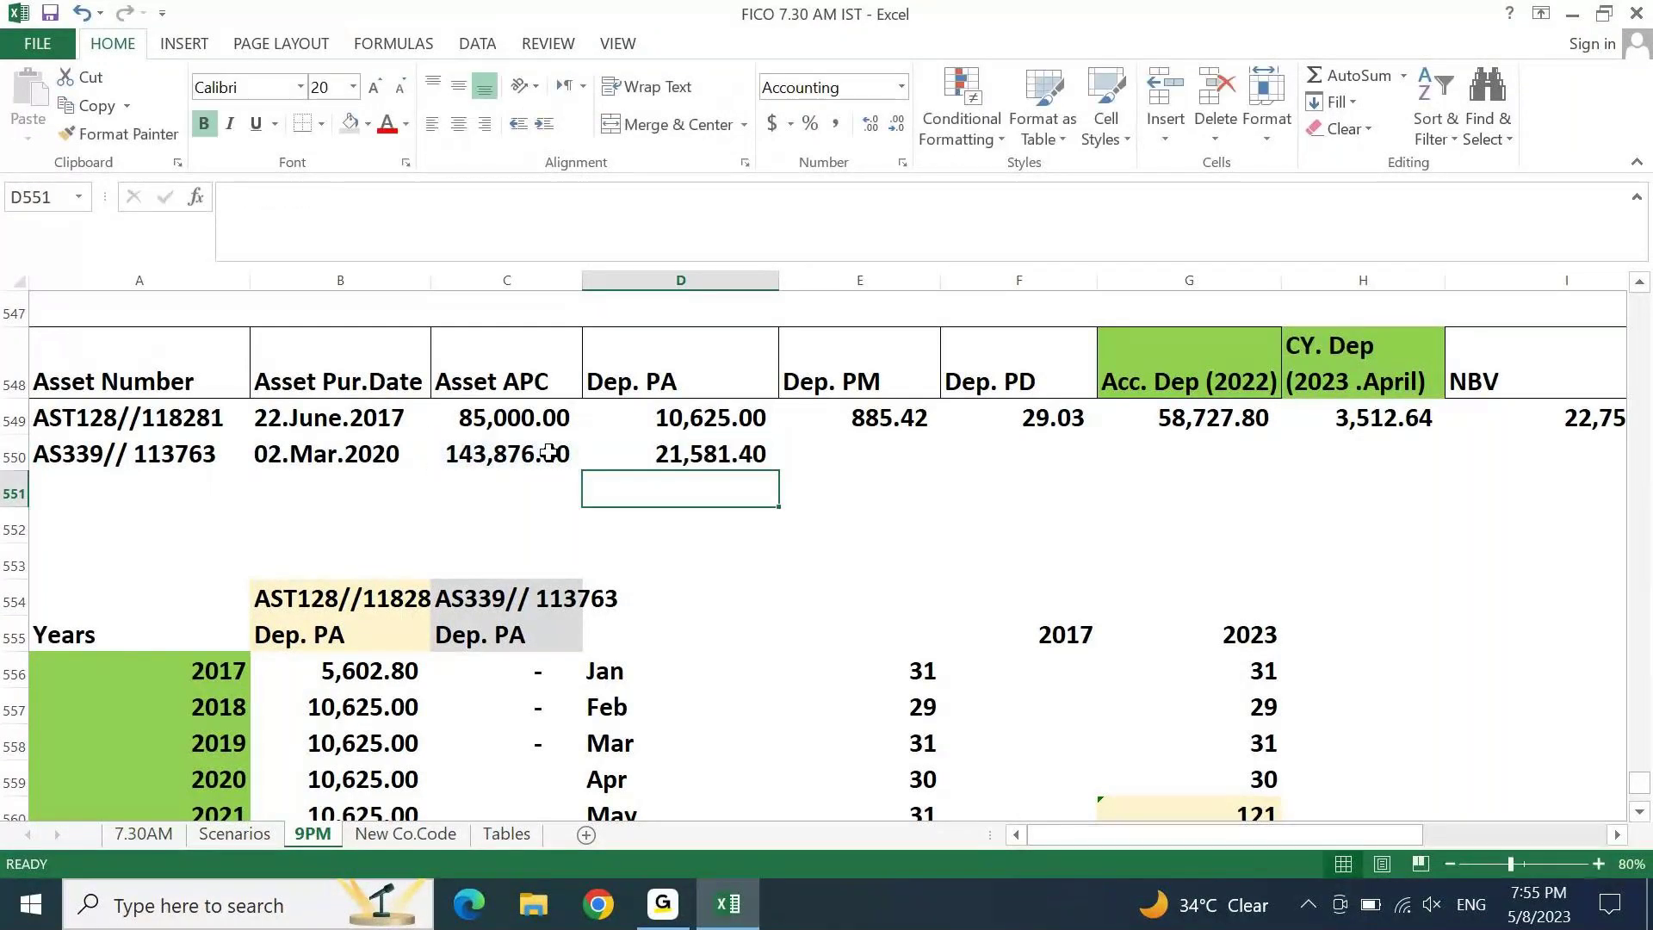
key("Up")
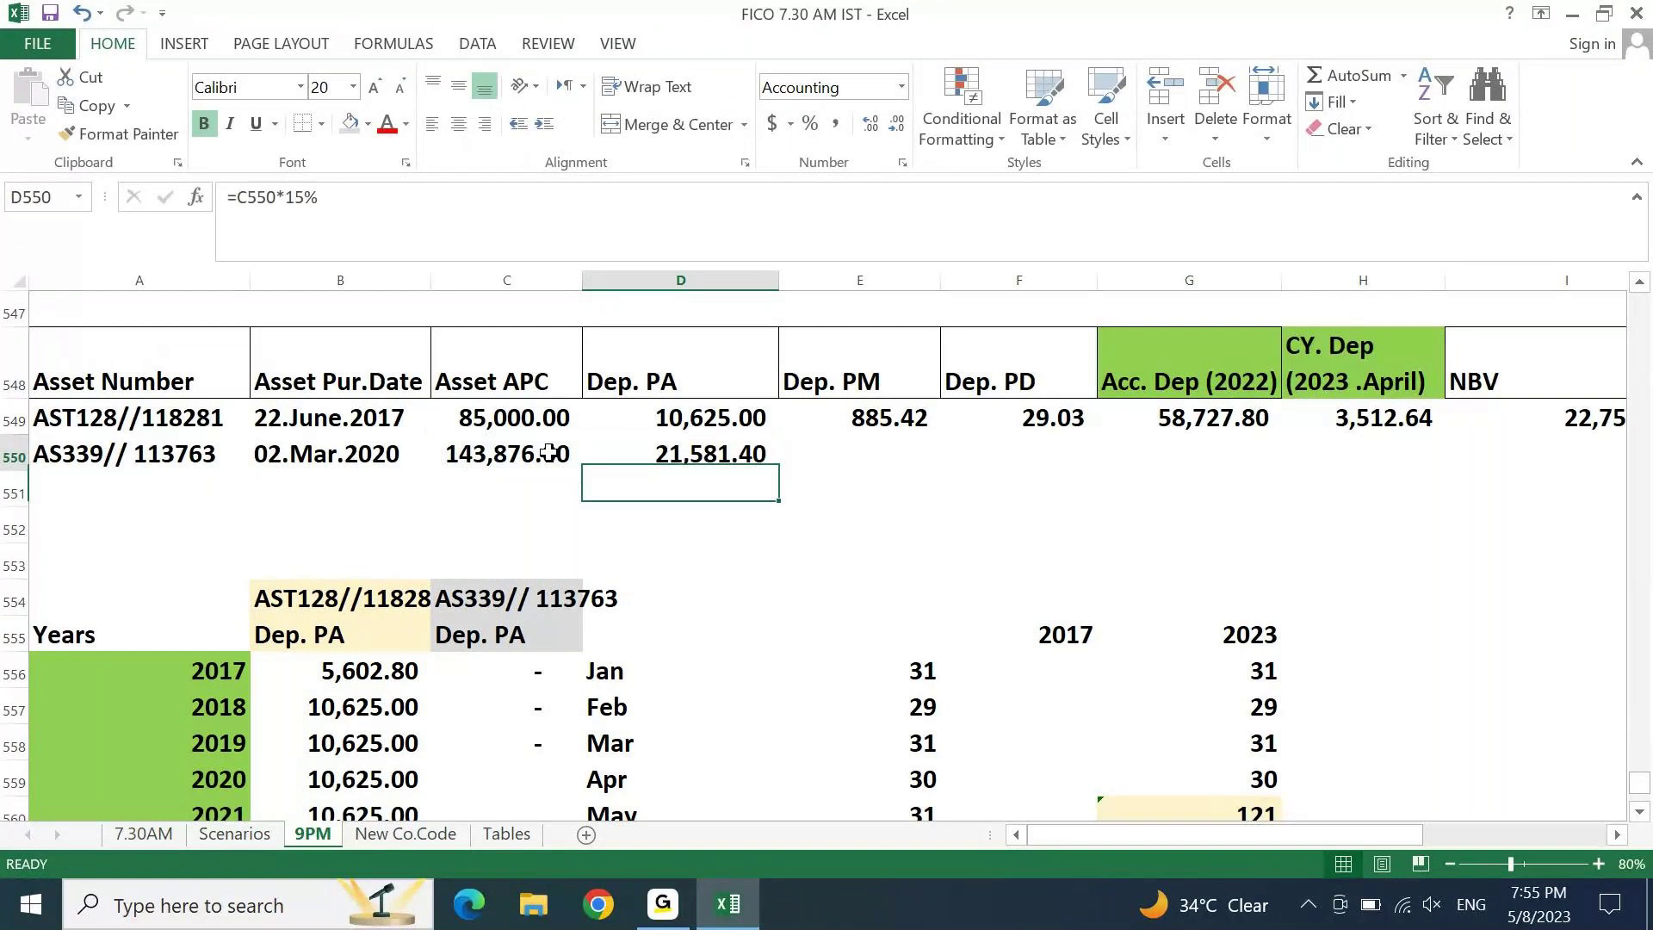
key("Right")
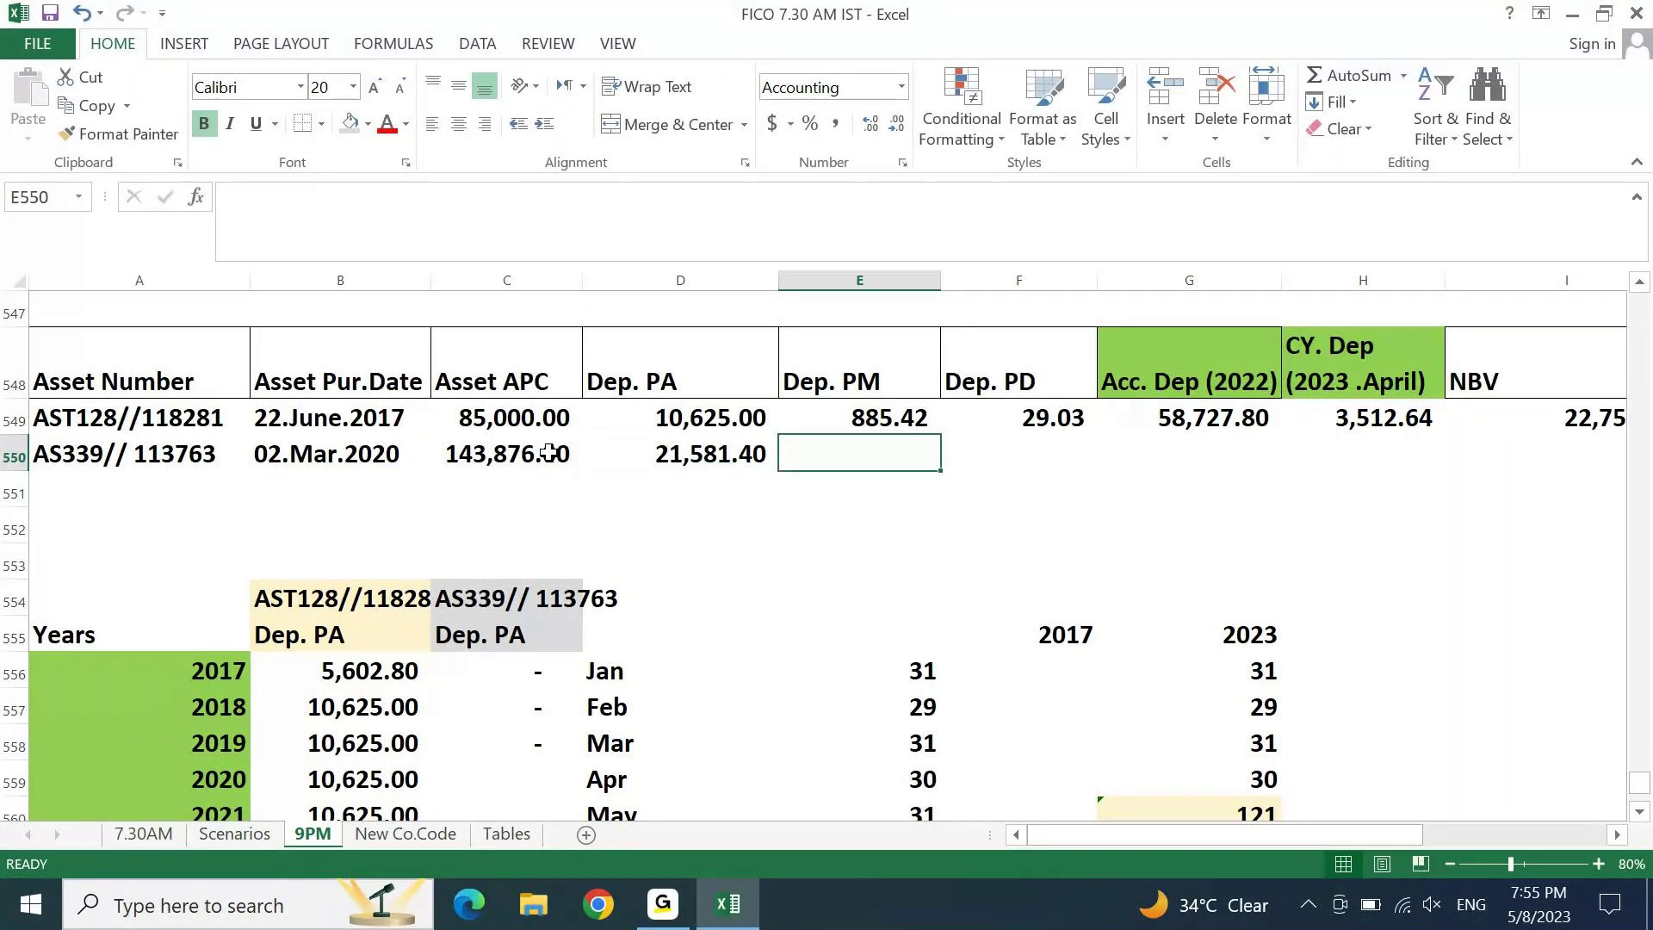
type("=")
key("Up")
key("Up")
key("Up")
key("Up")
key("Up")
key("Up")
key("Up")
key("Up")
key("Up")
key("Up")
key("Up")
key("Up")
key("Up")
key("Up")
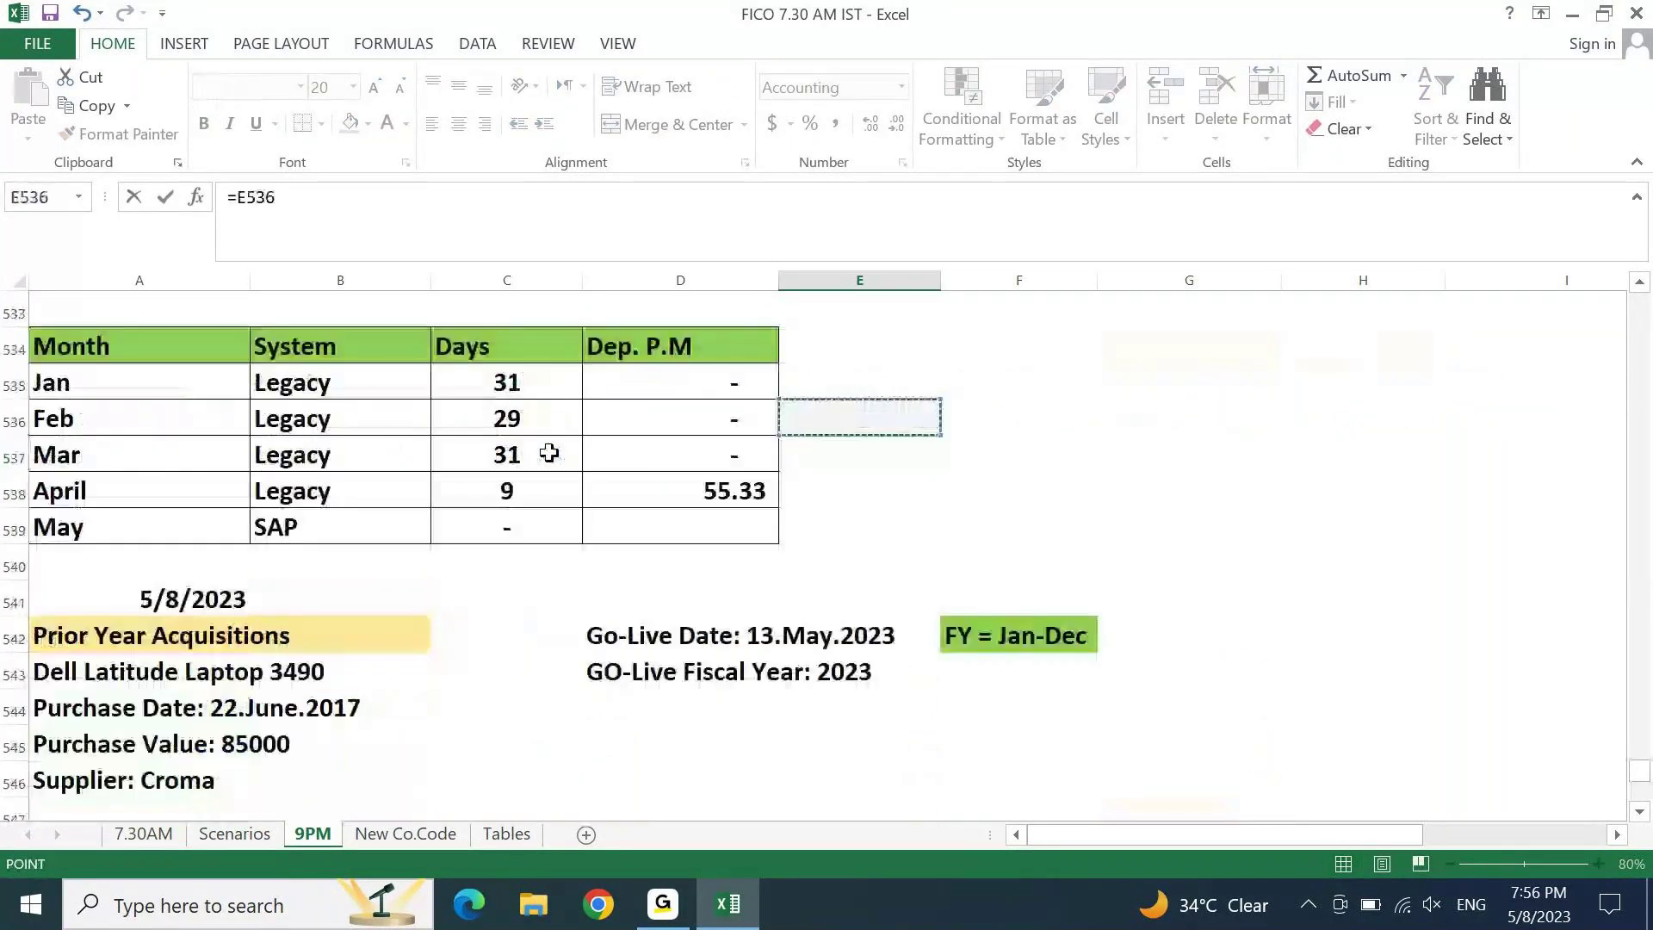
key("Escape")
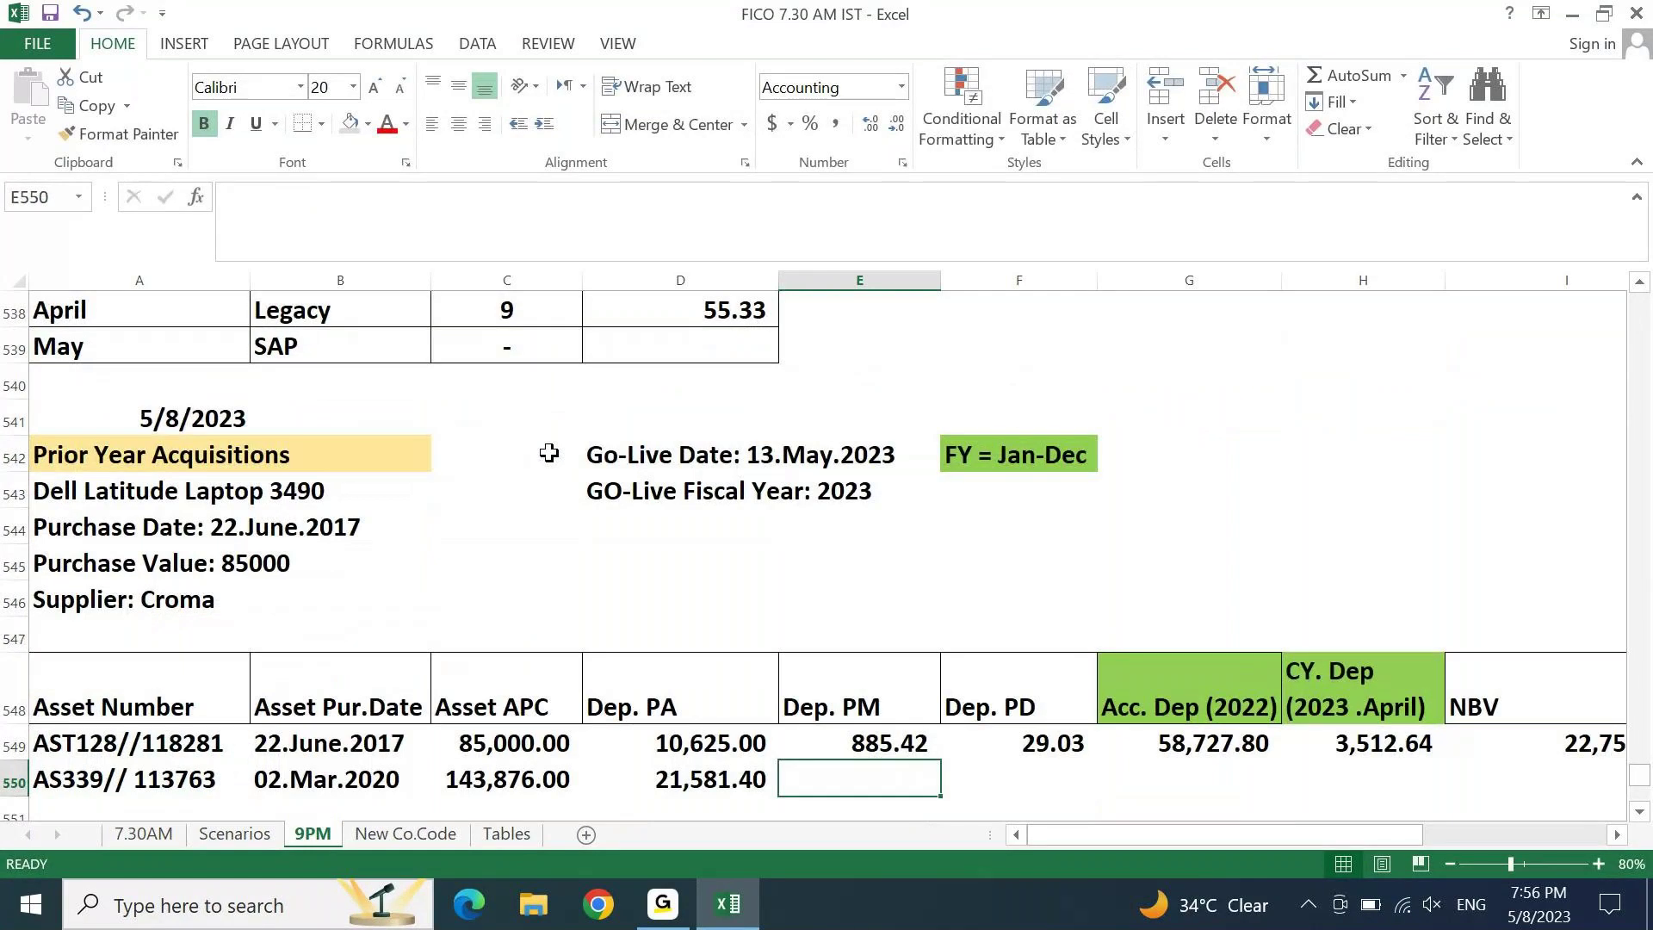
key("Down")
key("Down")
key("Down")
key("Up")
key("Up")
key("Up")
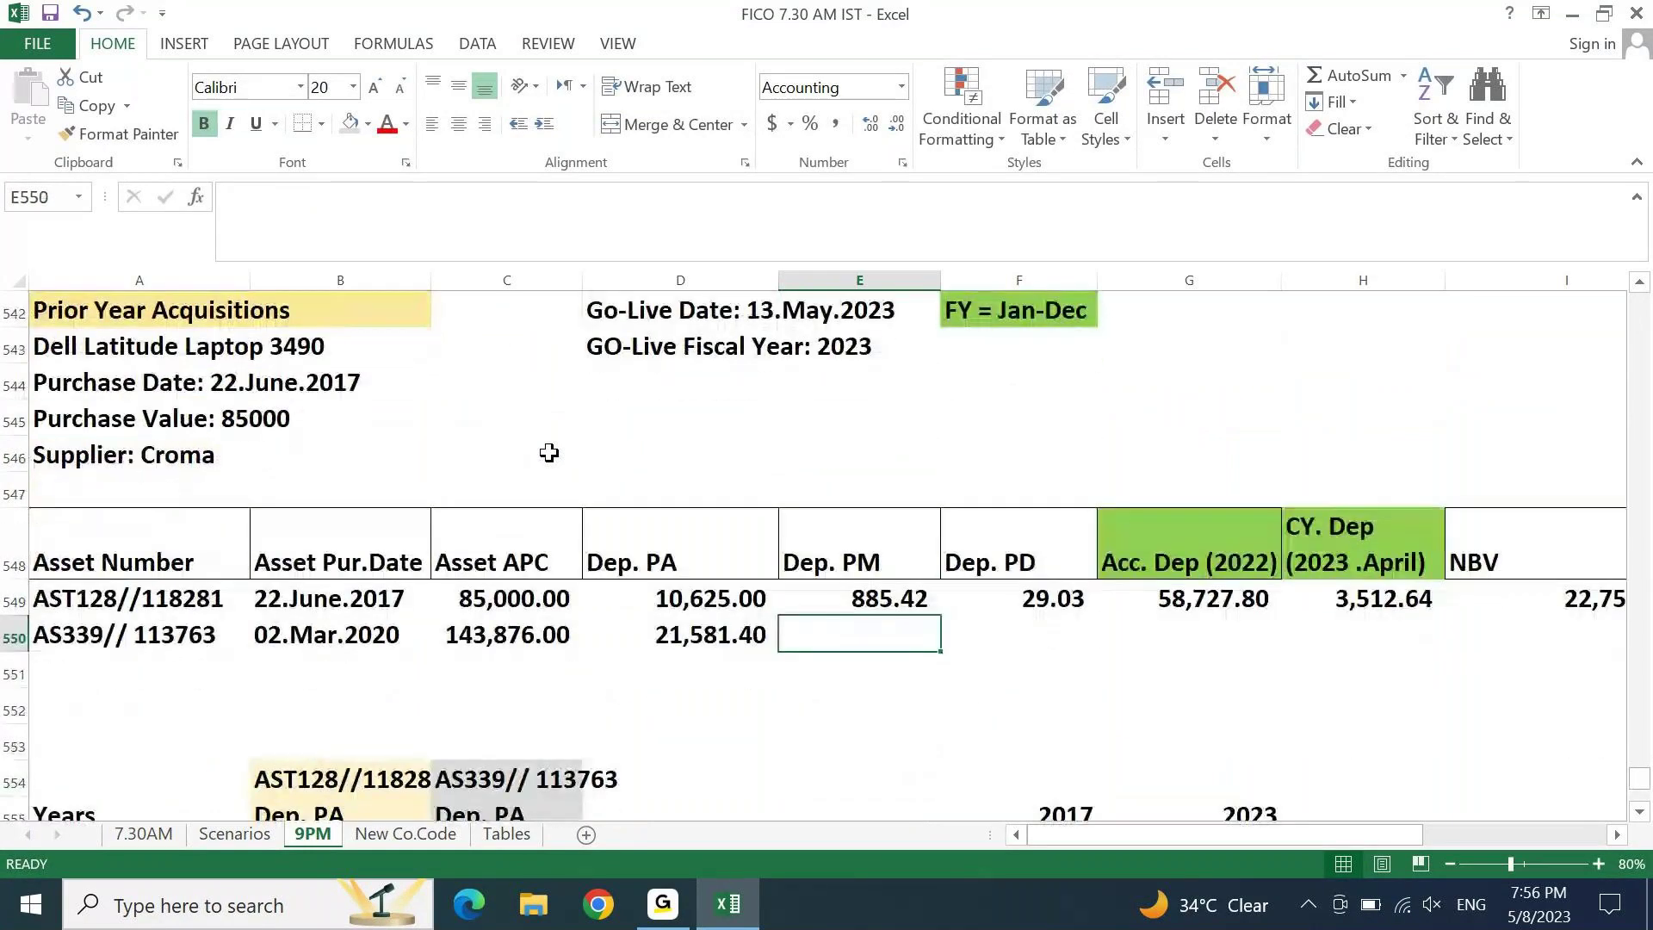
Step: Calculate the monthly depreciation for asset AS339// 113763 in E550 with the formula =D550/12
type("=")
key("Left")
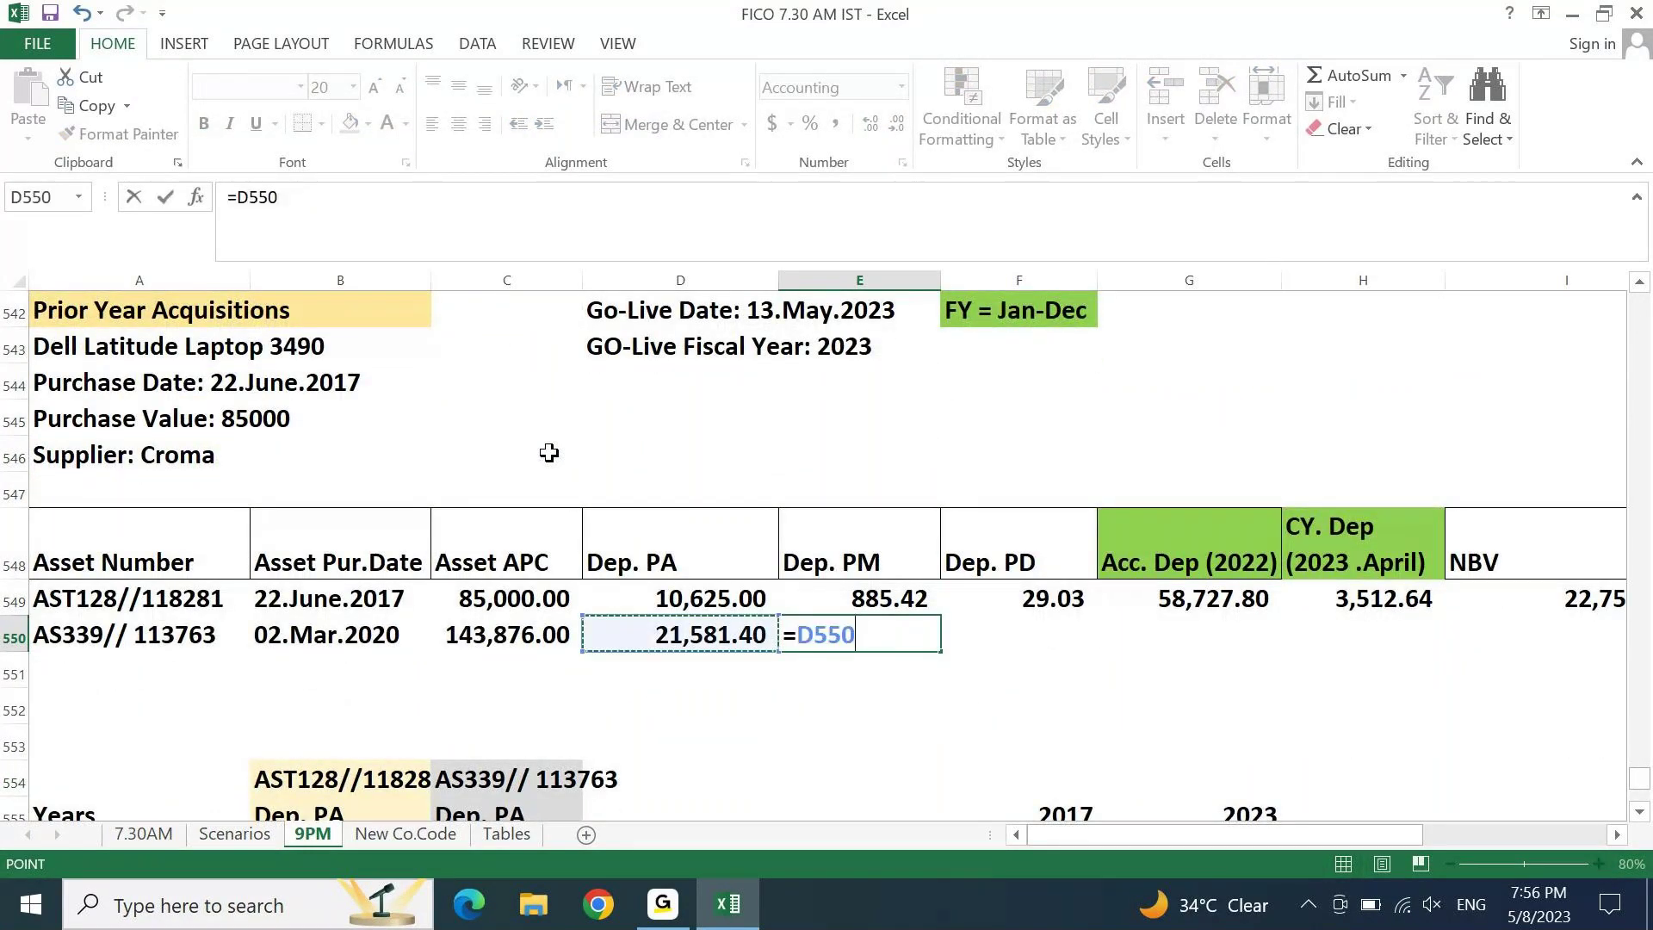
type("/12")
key("Return")
key("Up")
key("Right")
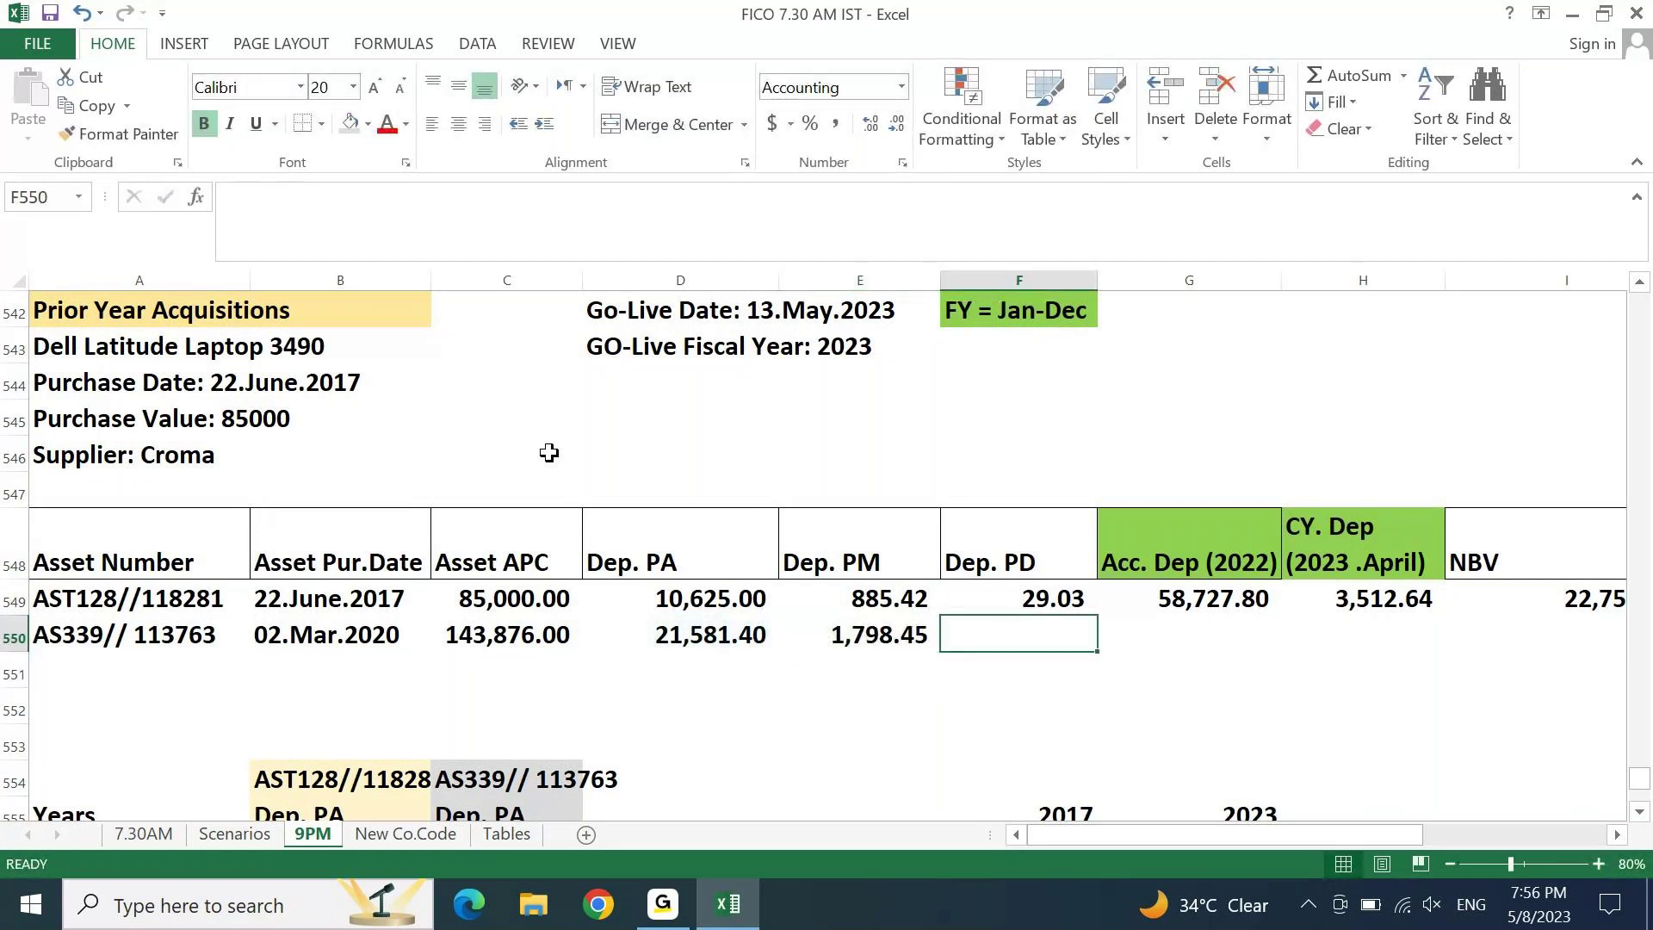
Step: Calculate the daily depreciation for asset AS339// 113763 in F550 with the formula =D550/366
type("=")
key("Left")
key("Left")
type("/3")
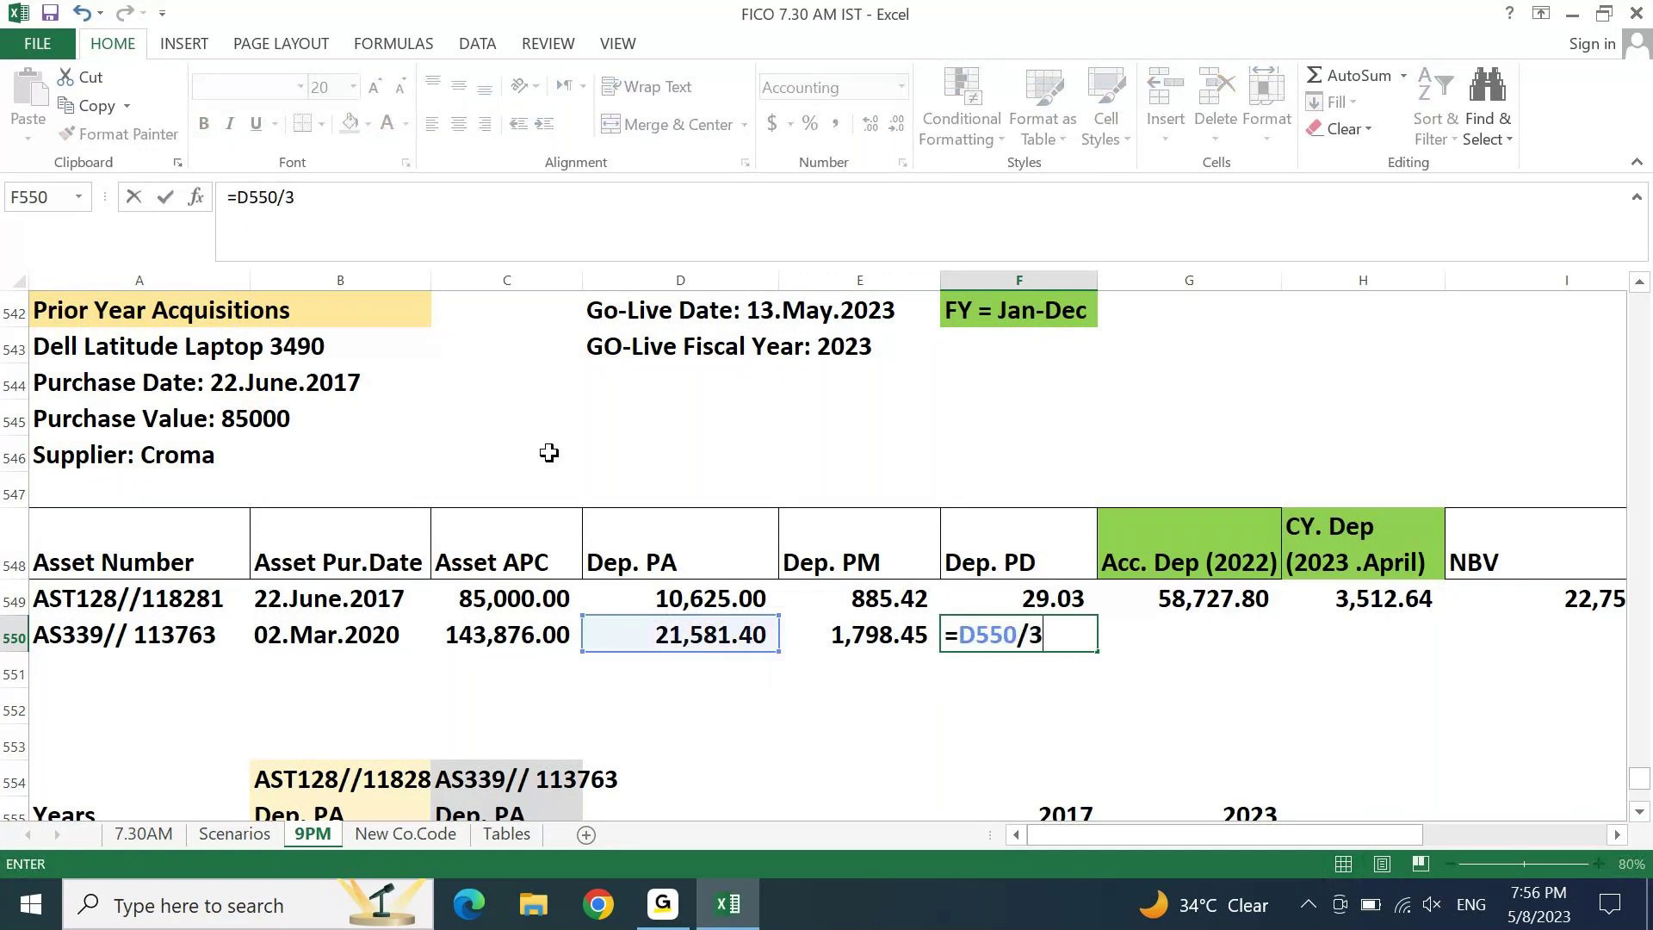
type("66")
key("Return")
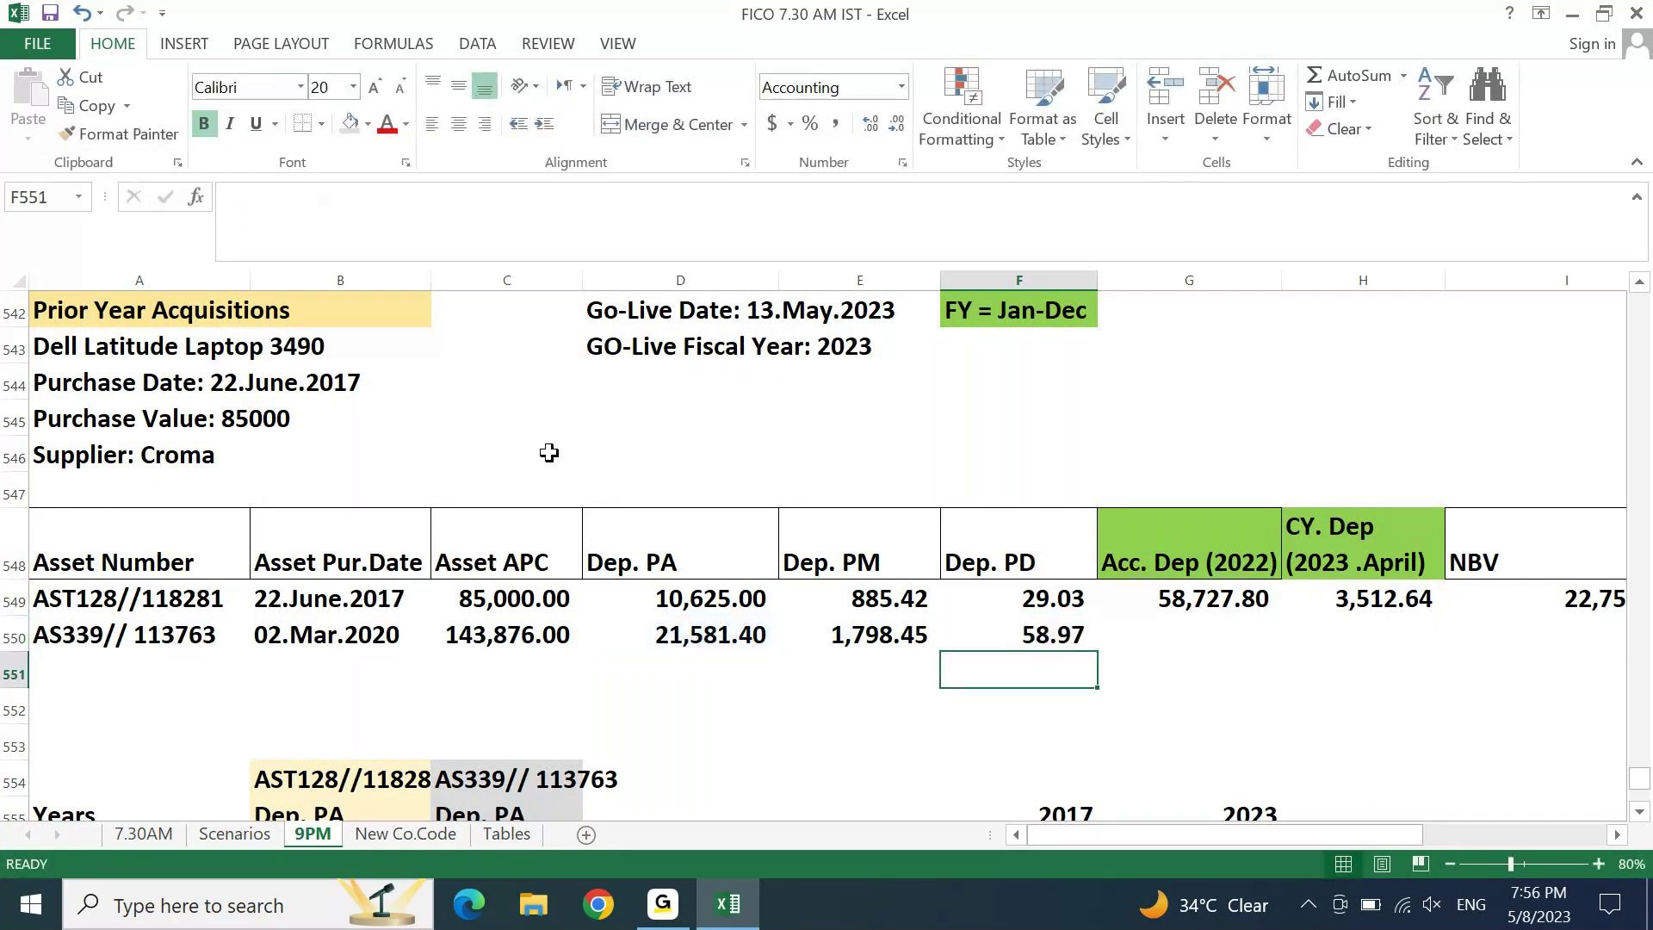
Step: Examine the yearly Dep. PA schedule and month-day list against the purchase date of asset AS339// 113763
key("Down")
key("Left")
key("Down")
key("Down")
key("Down")
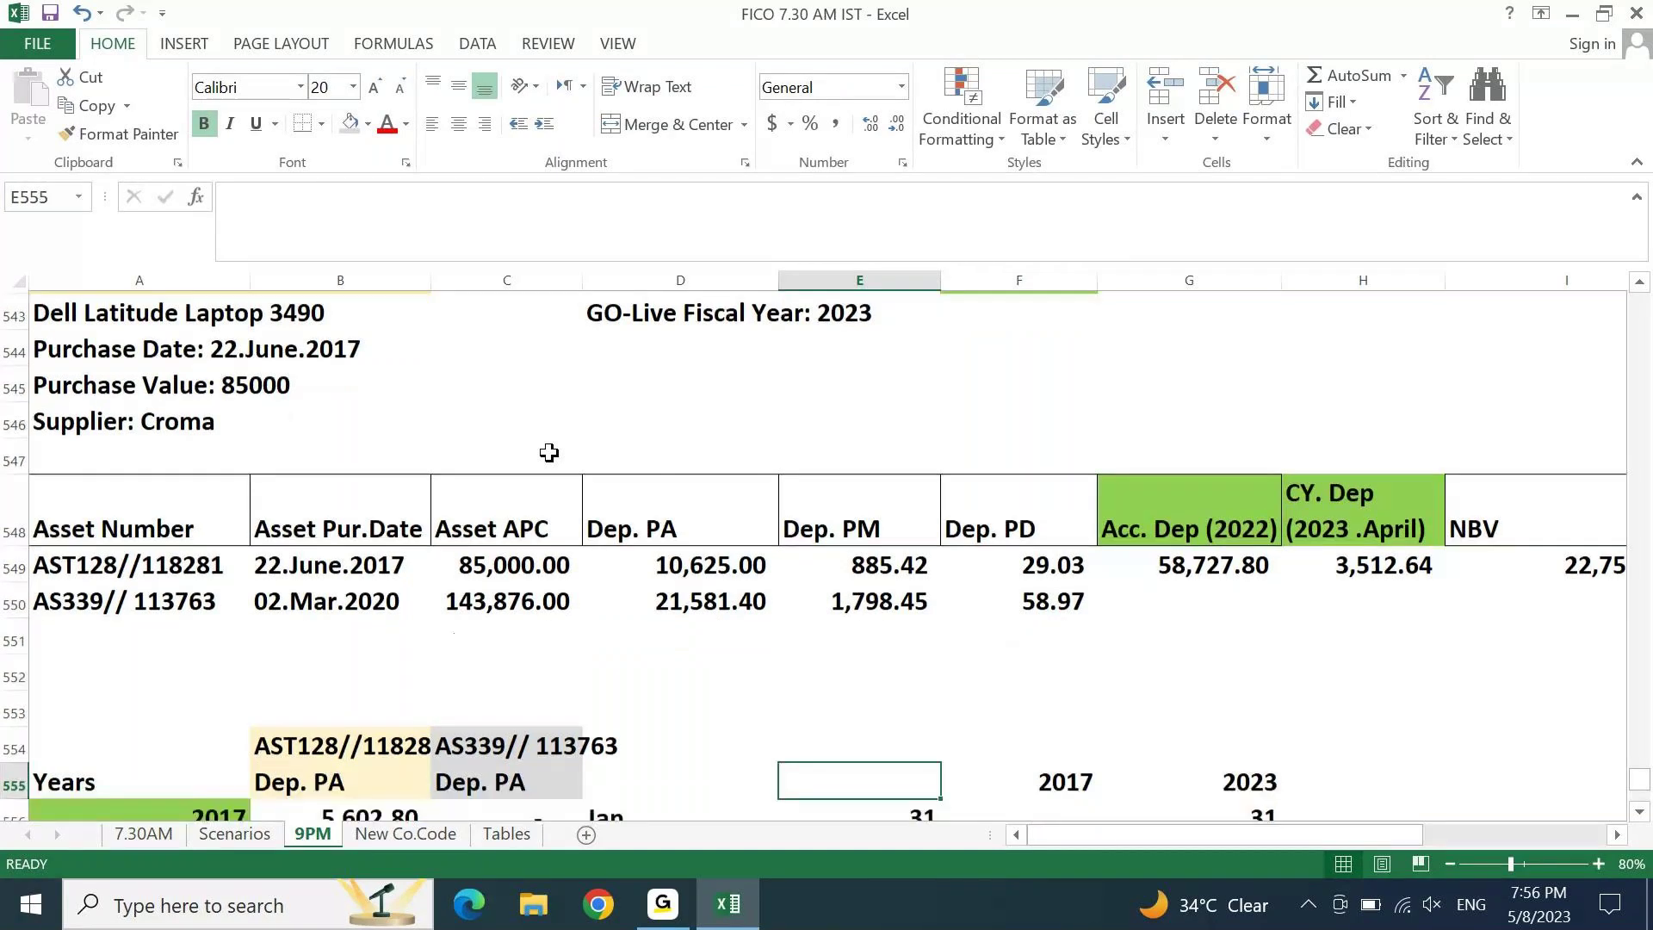
key("Down")
key("Down")
key("Down")
key("Down")
key("Down")
key("Down")
key("Down")
key("Down")
key("Down")
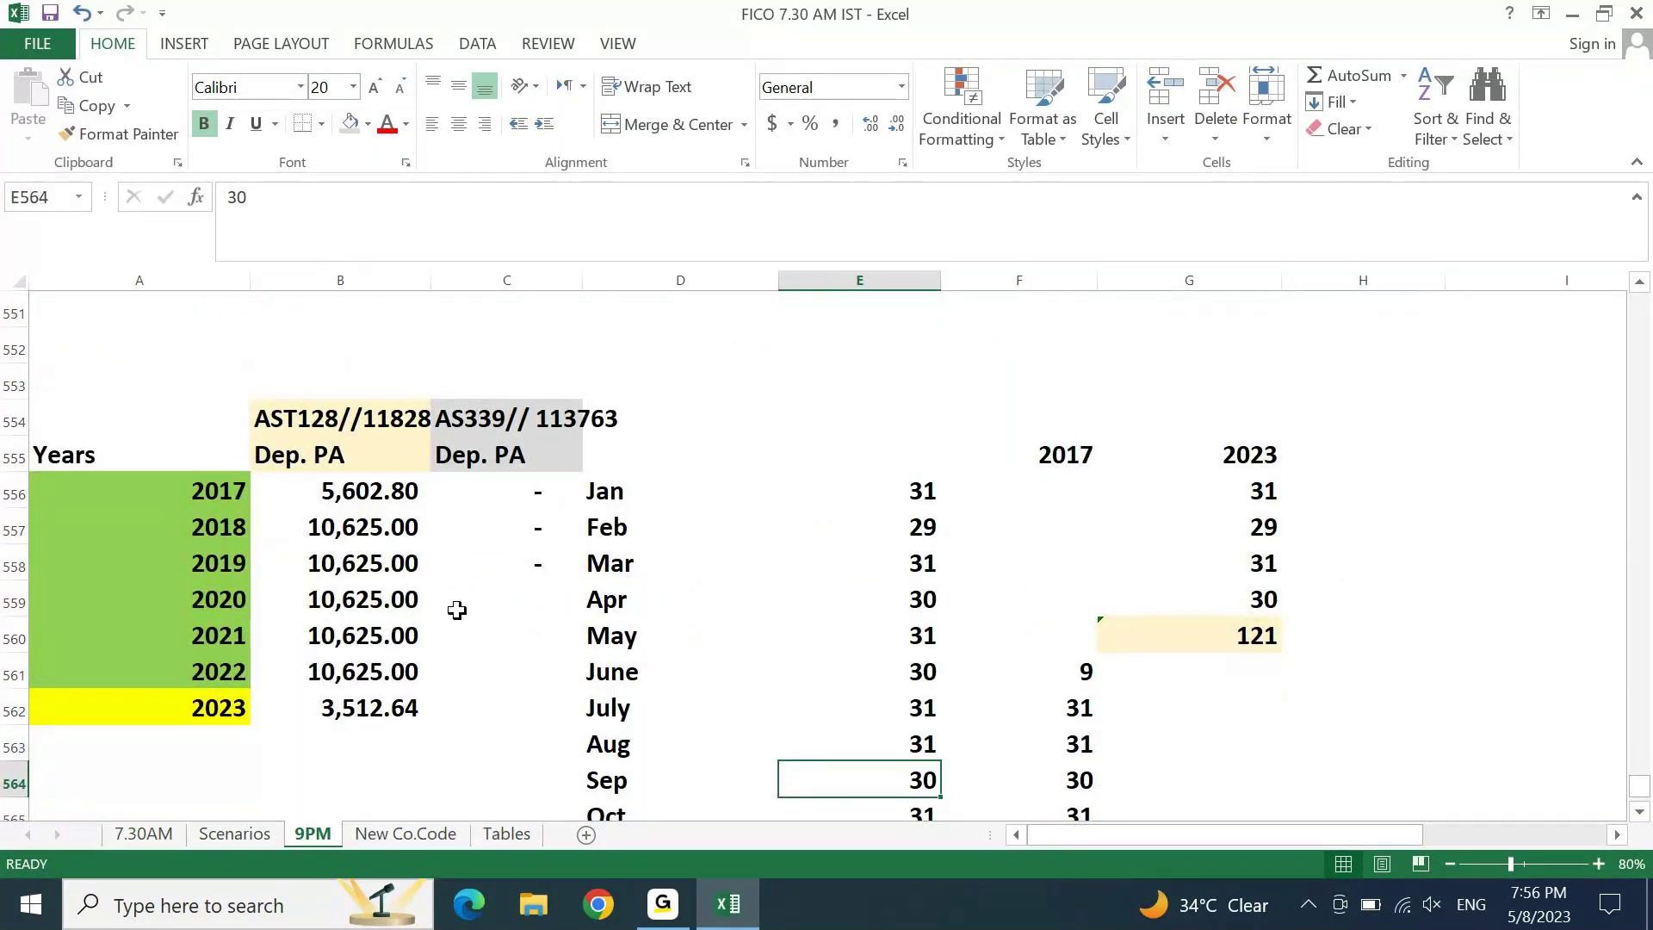
left_click(500, 598)
key("Up")
key("Up")
key("Up")
key("Up")
key("Up")
key("Up")
key("Up")
key("Up")
key("Up")
key("Up")
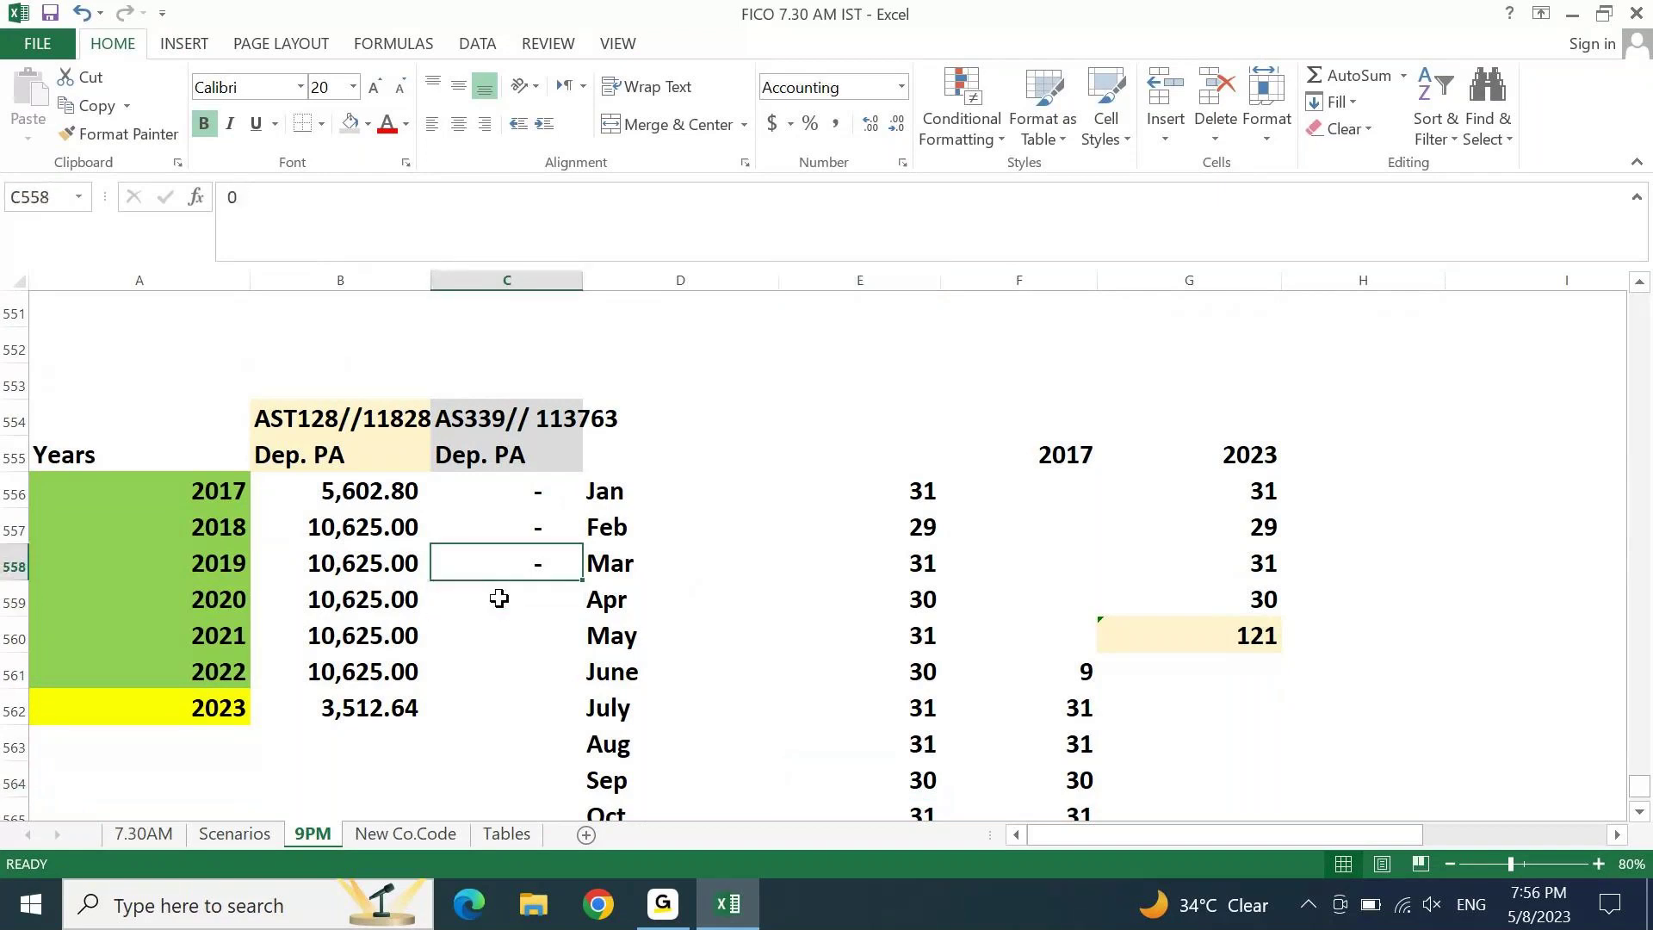
key("Left")
key("Down")
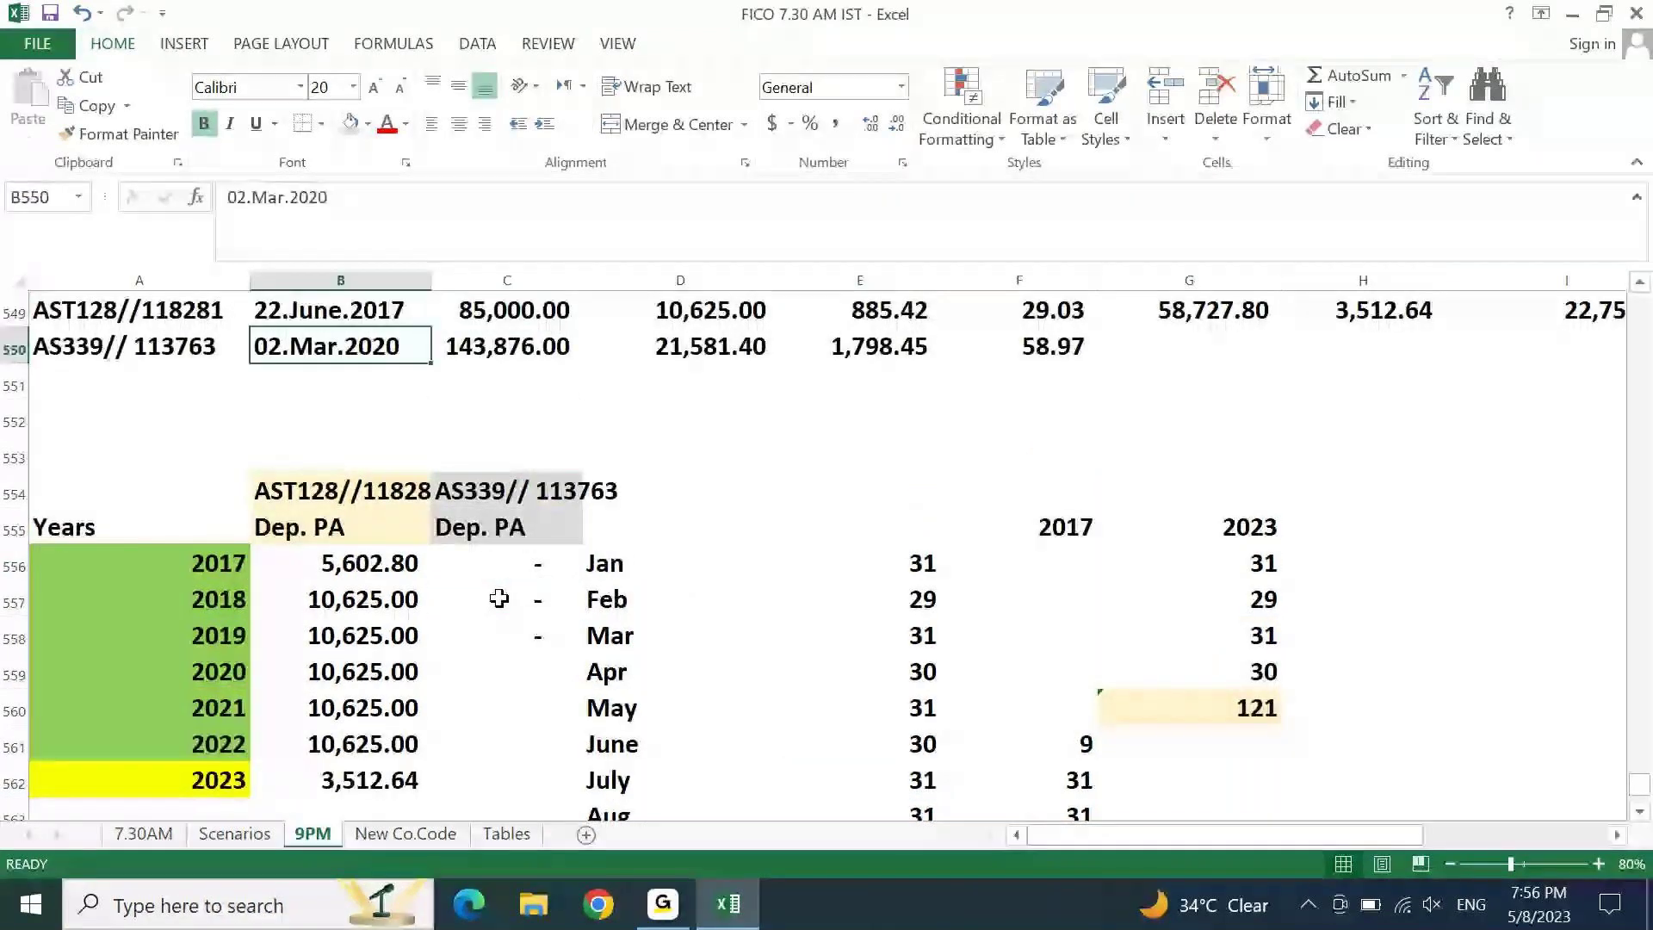
key("Down")
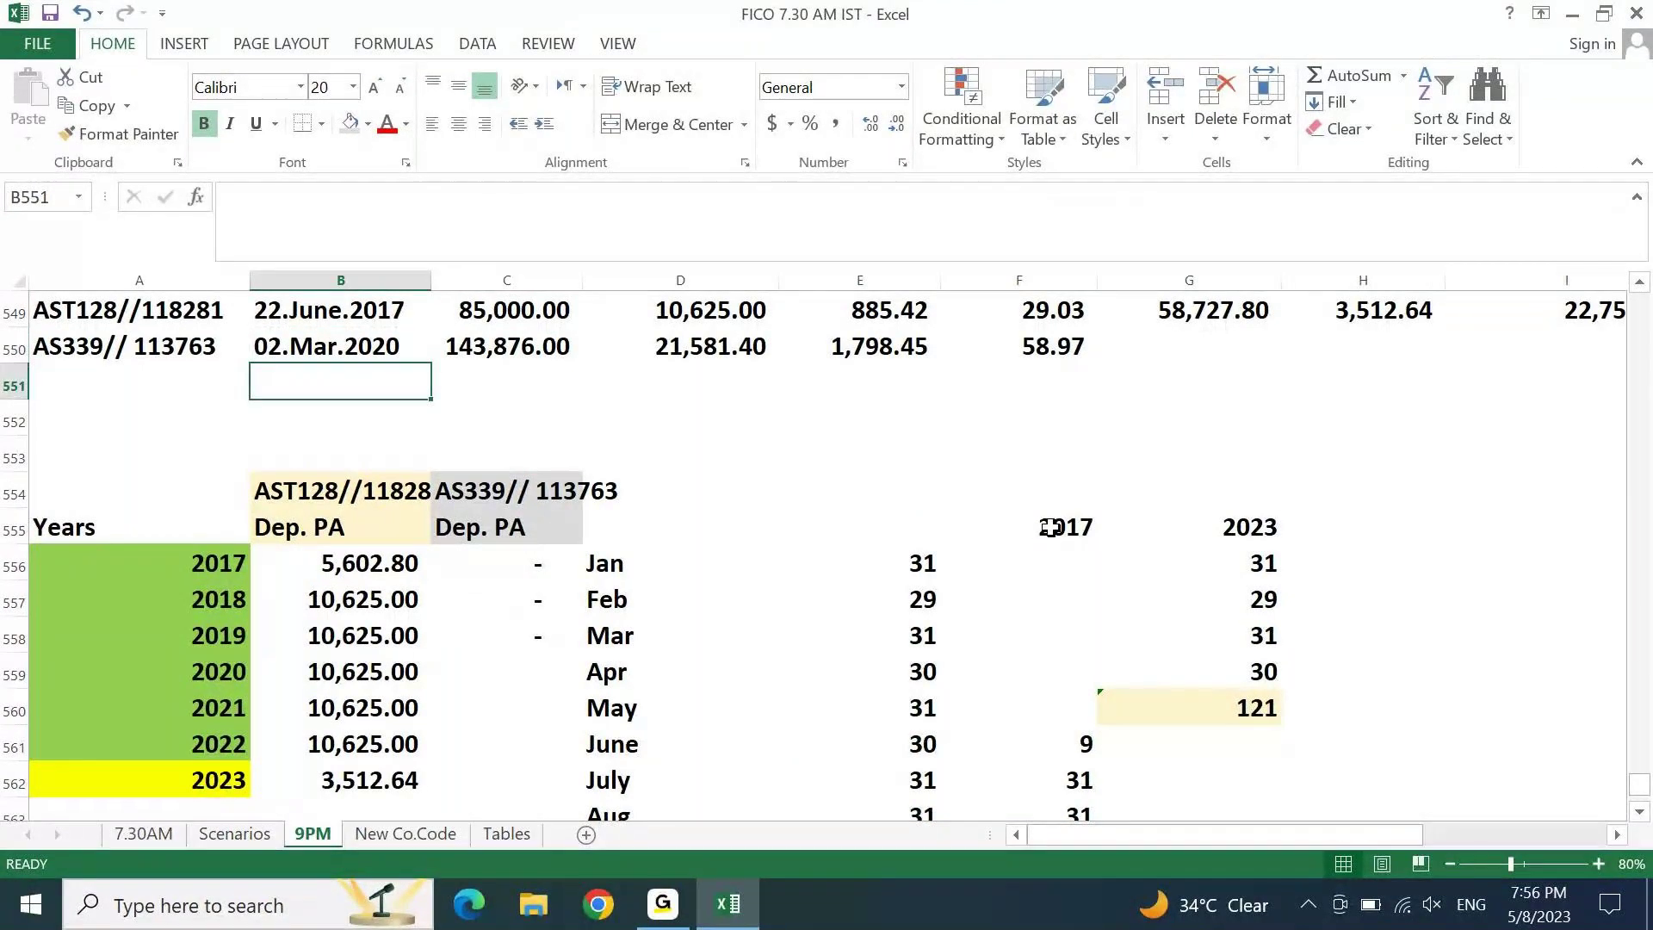
Step: Fill the 2017 and 2023 header cells F555:G555 of the day-count columns with light gold
left_click_drag(1059, 528, 1249, 493)
left_click(1354, 513)
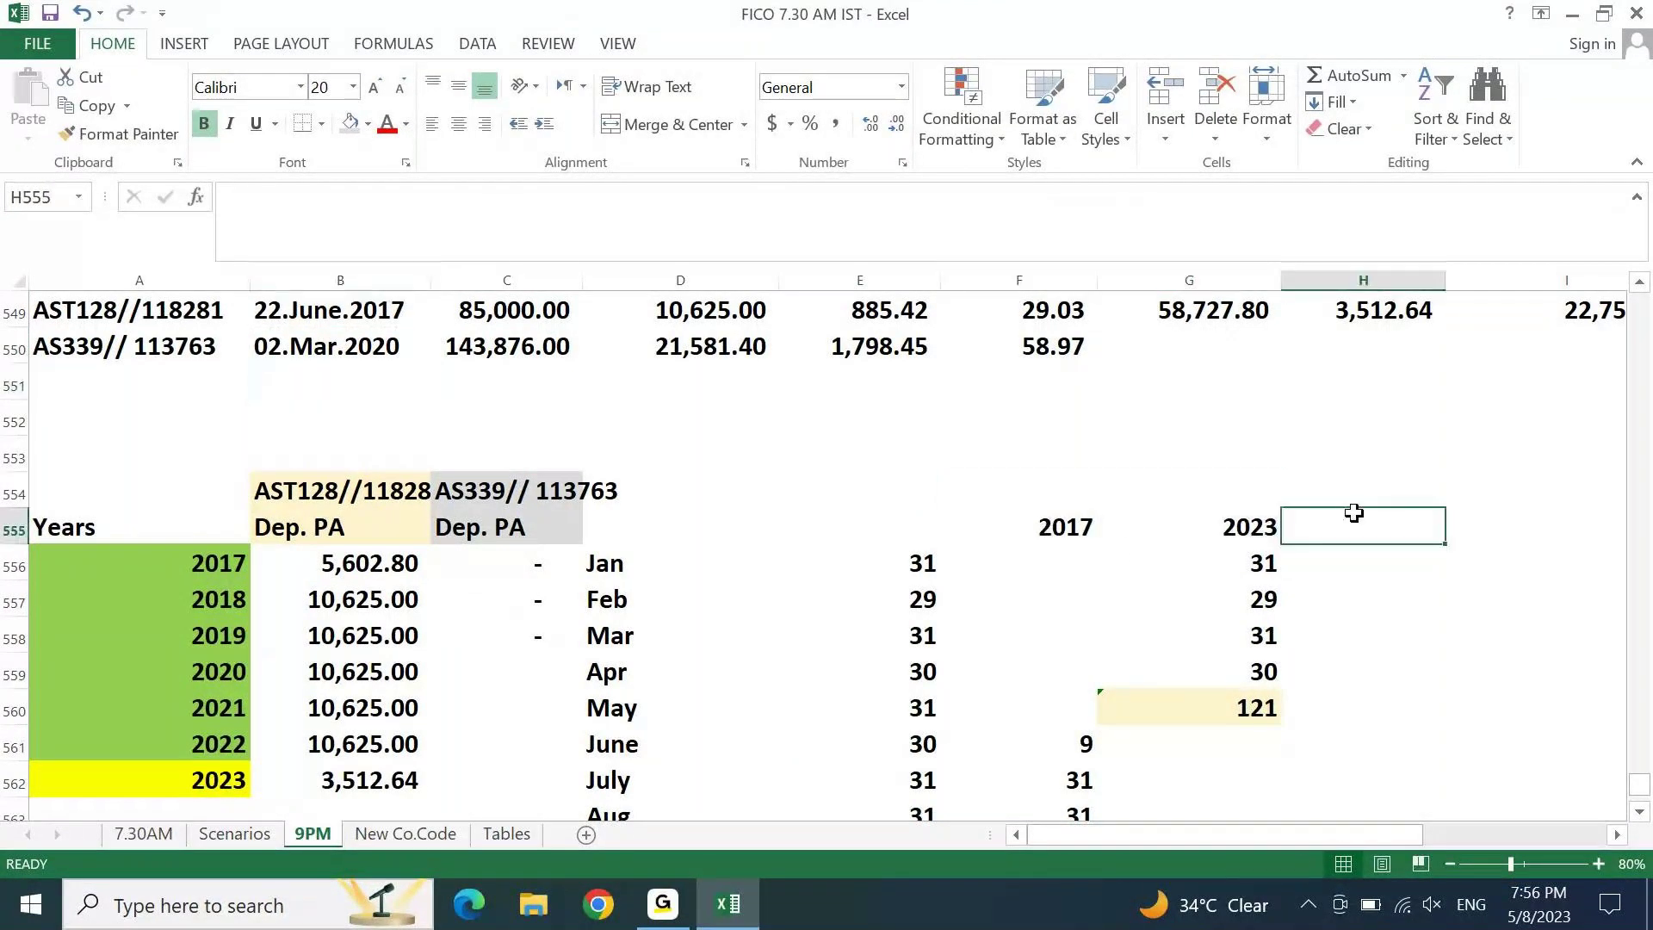
left_click_drag(1059, 527, 1197, 530)
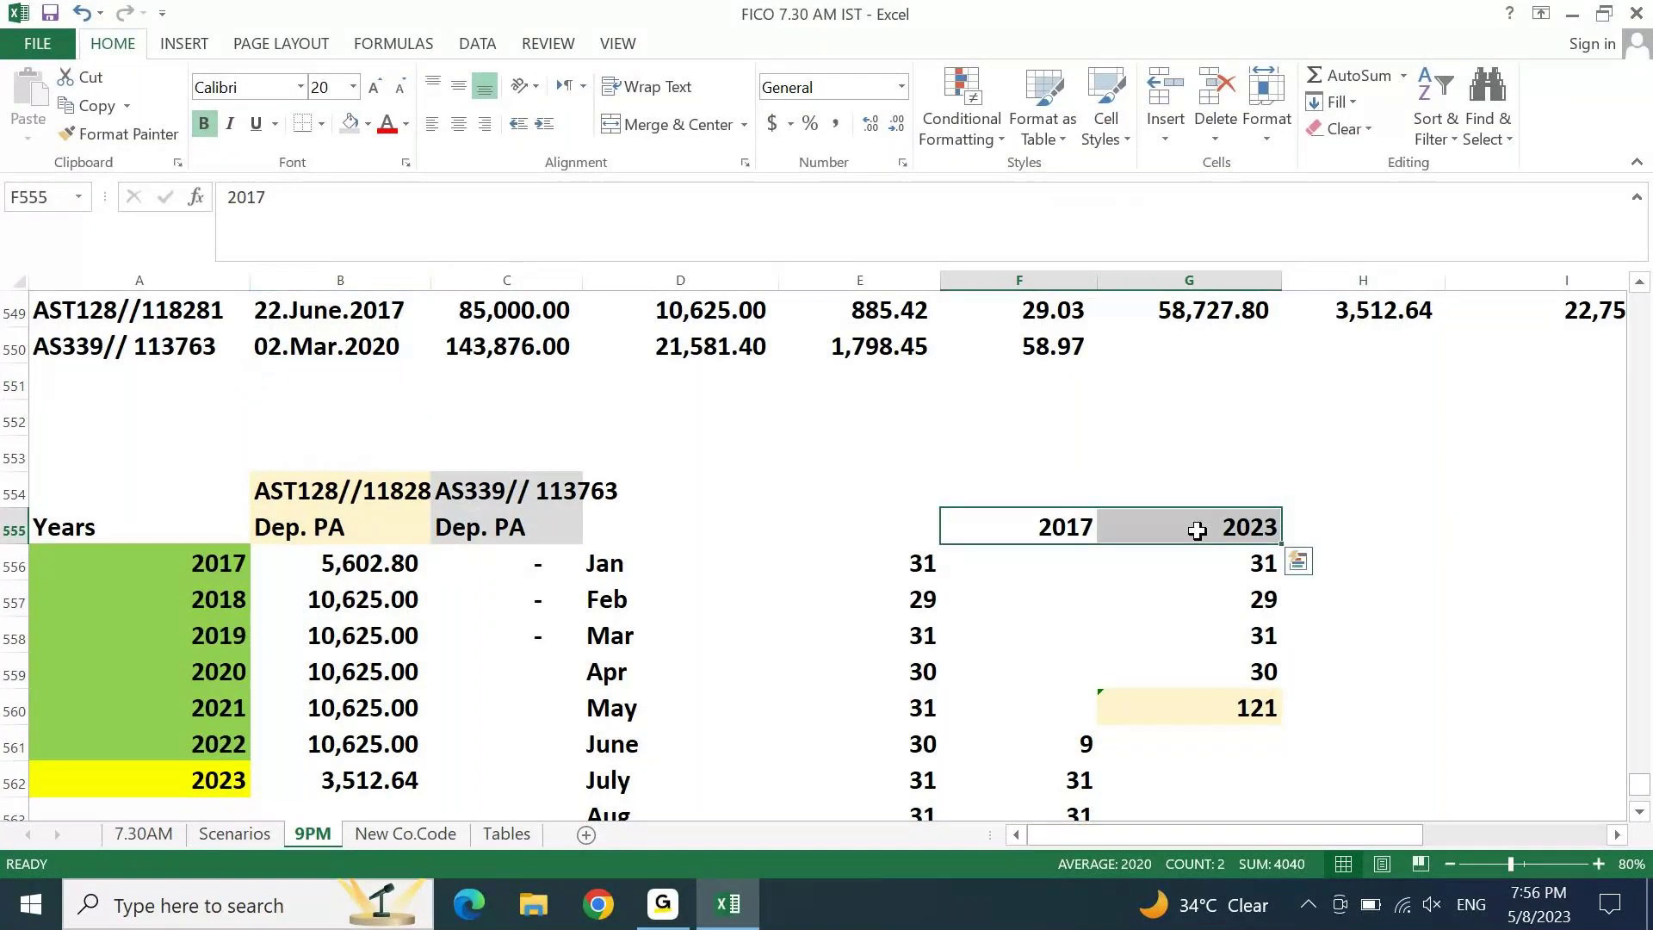
left_click(368, 125)
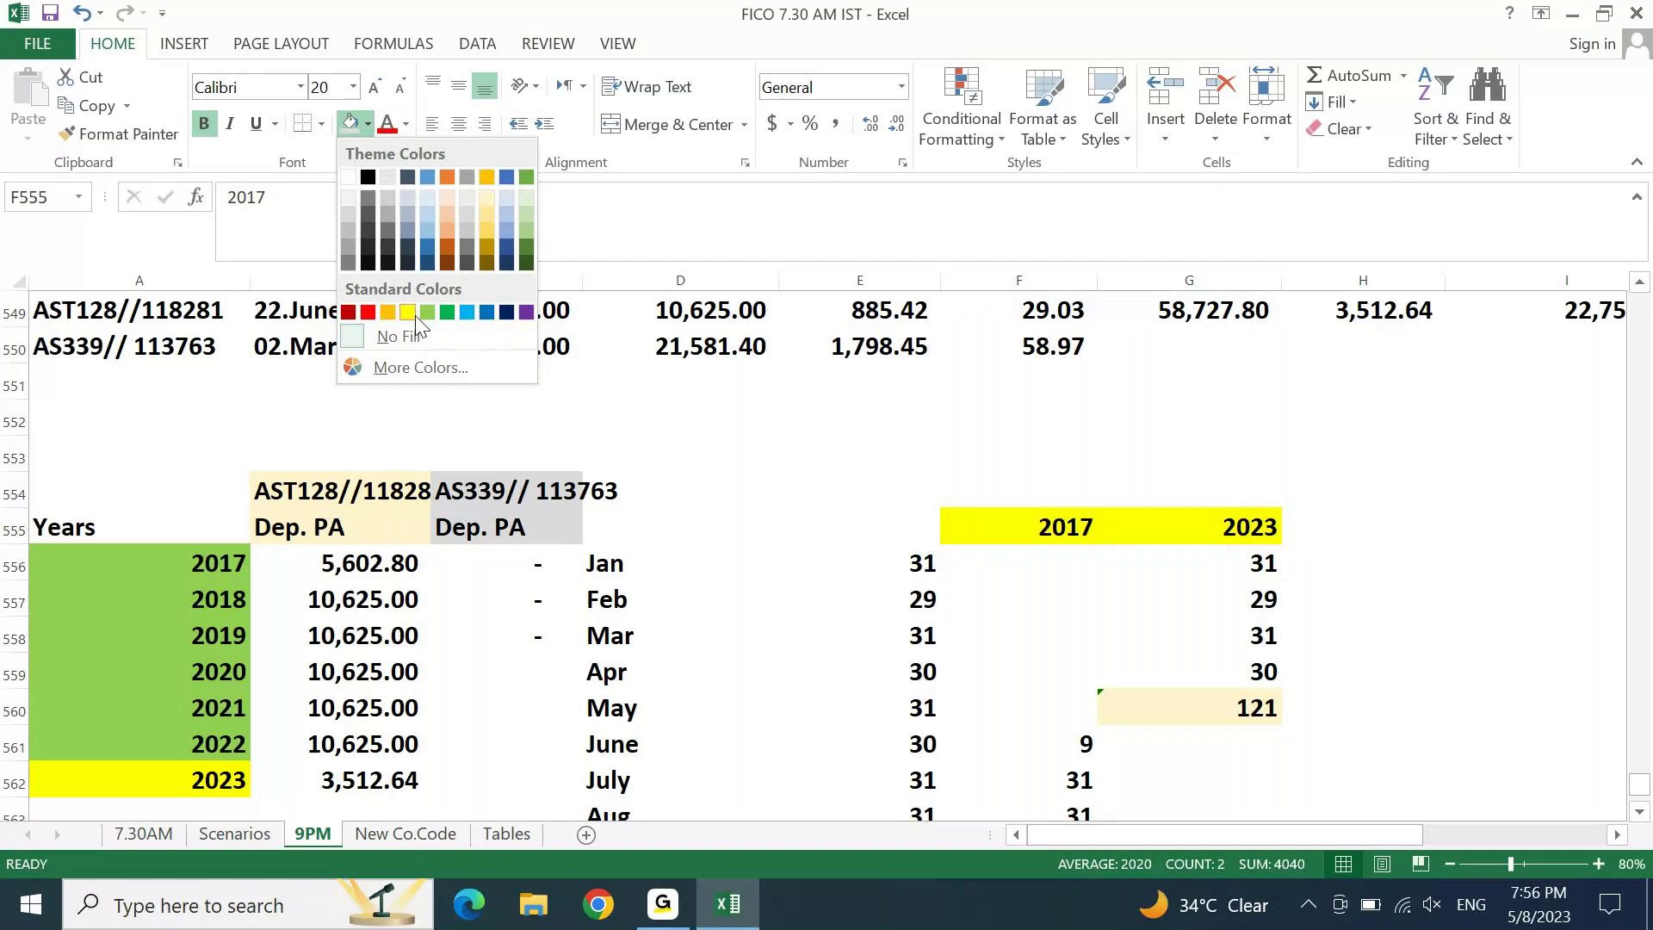
left_click(482, 196)
key("Right")
key("Right")
key("Right")
key("Right")
key("Left")
key("Left")
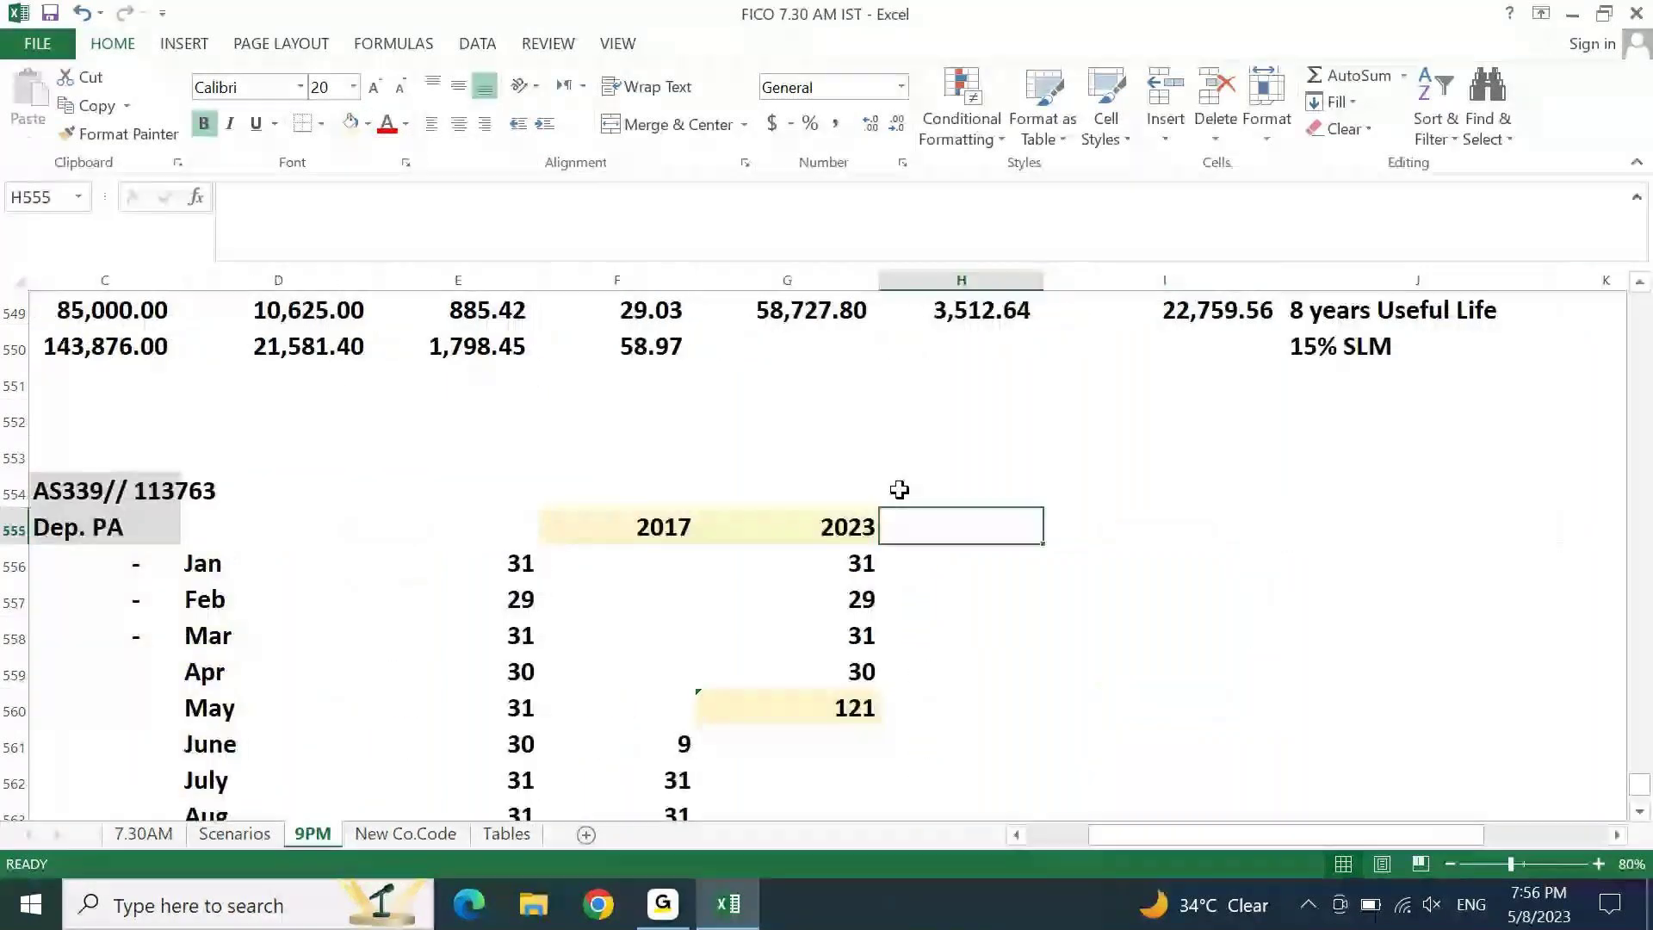
key("Left")
key("Left")
key("Left")
key("Right")
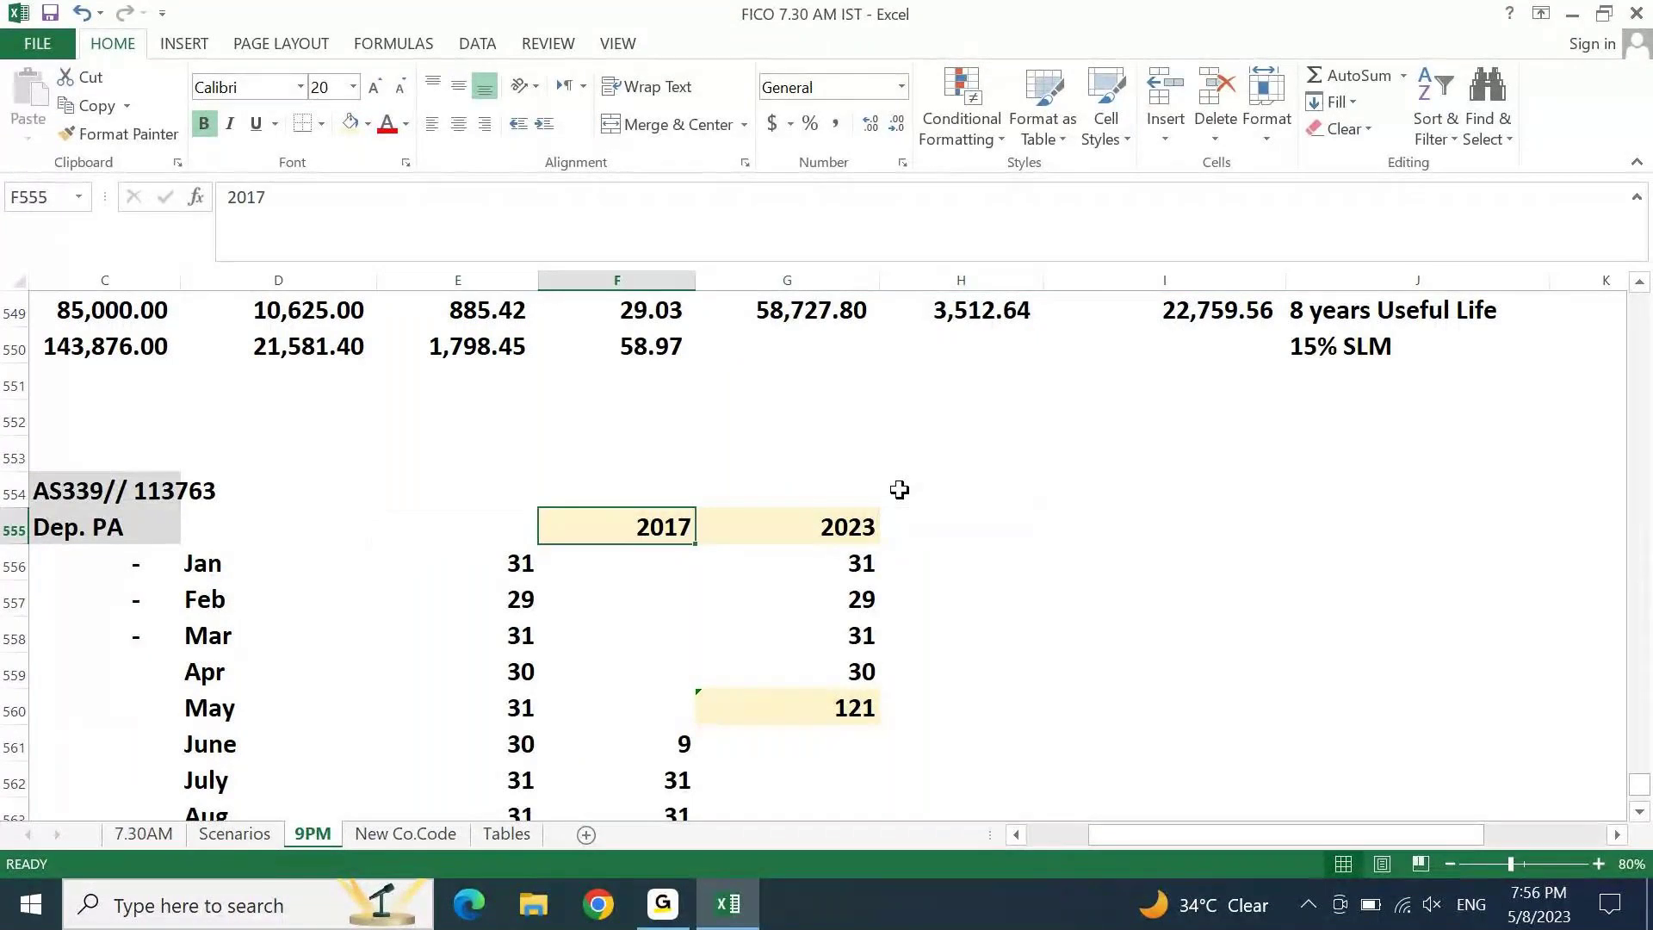
key("ctrl+Left")
key("ctrl+Left")
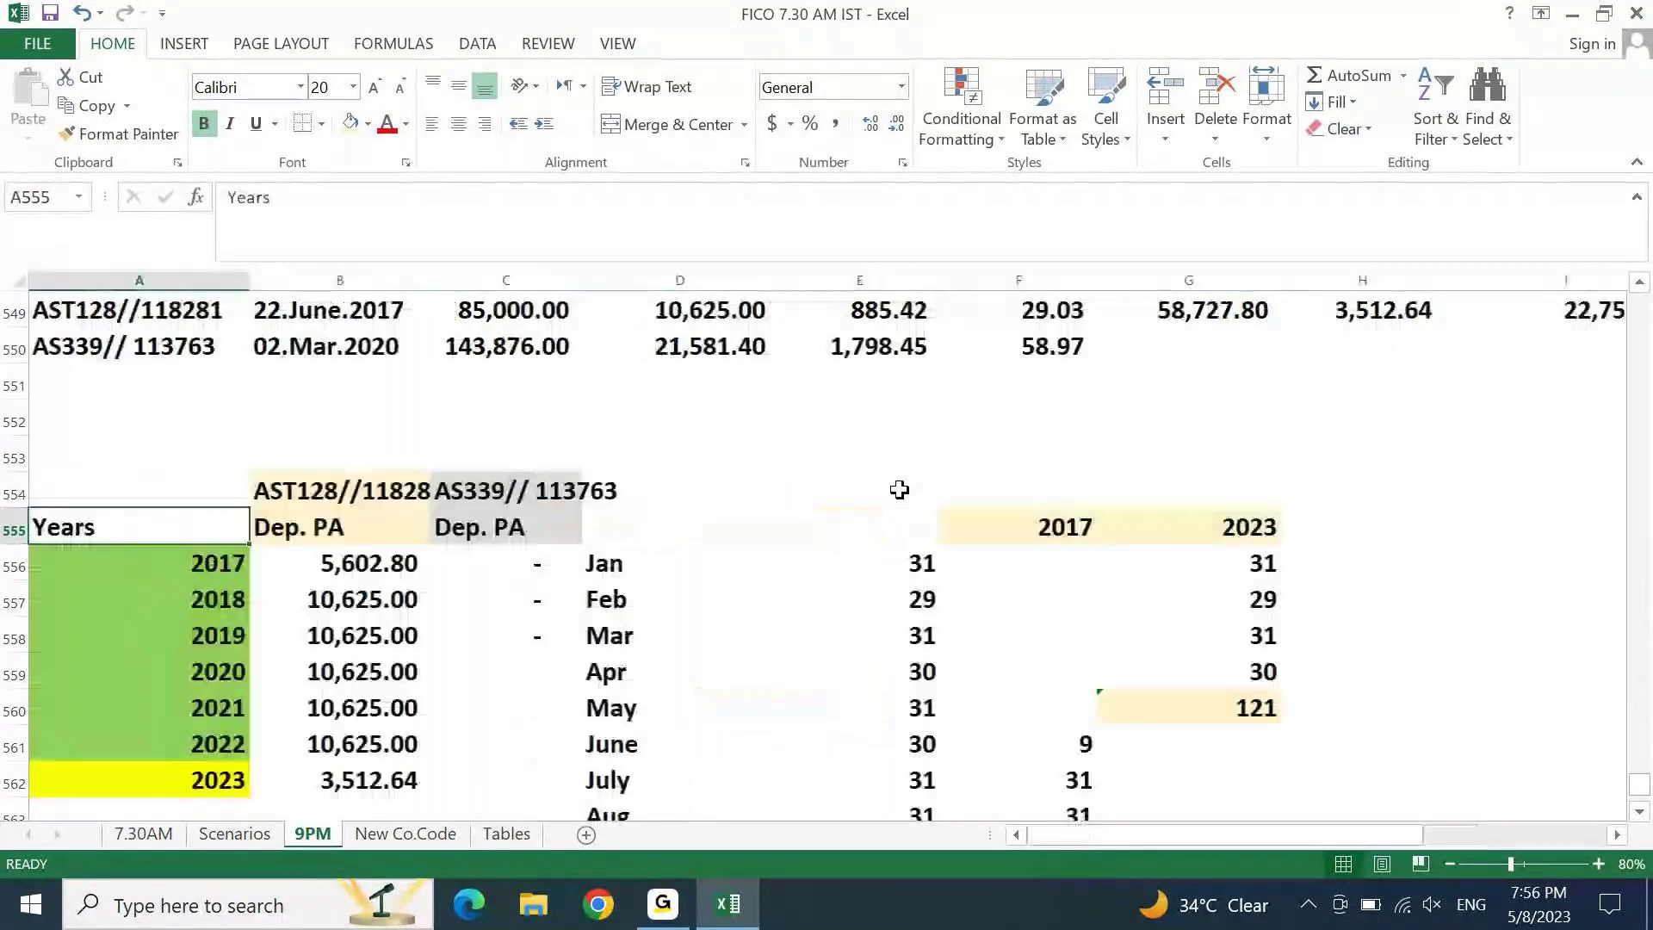
Step: Move the 2017 and 2023 day-count columns from F555 to start at cell J555
key("ctrl+Right")
key("ctrl+Right")
key("ctrl+a")
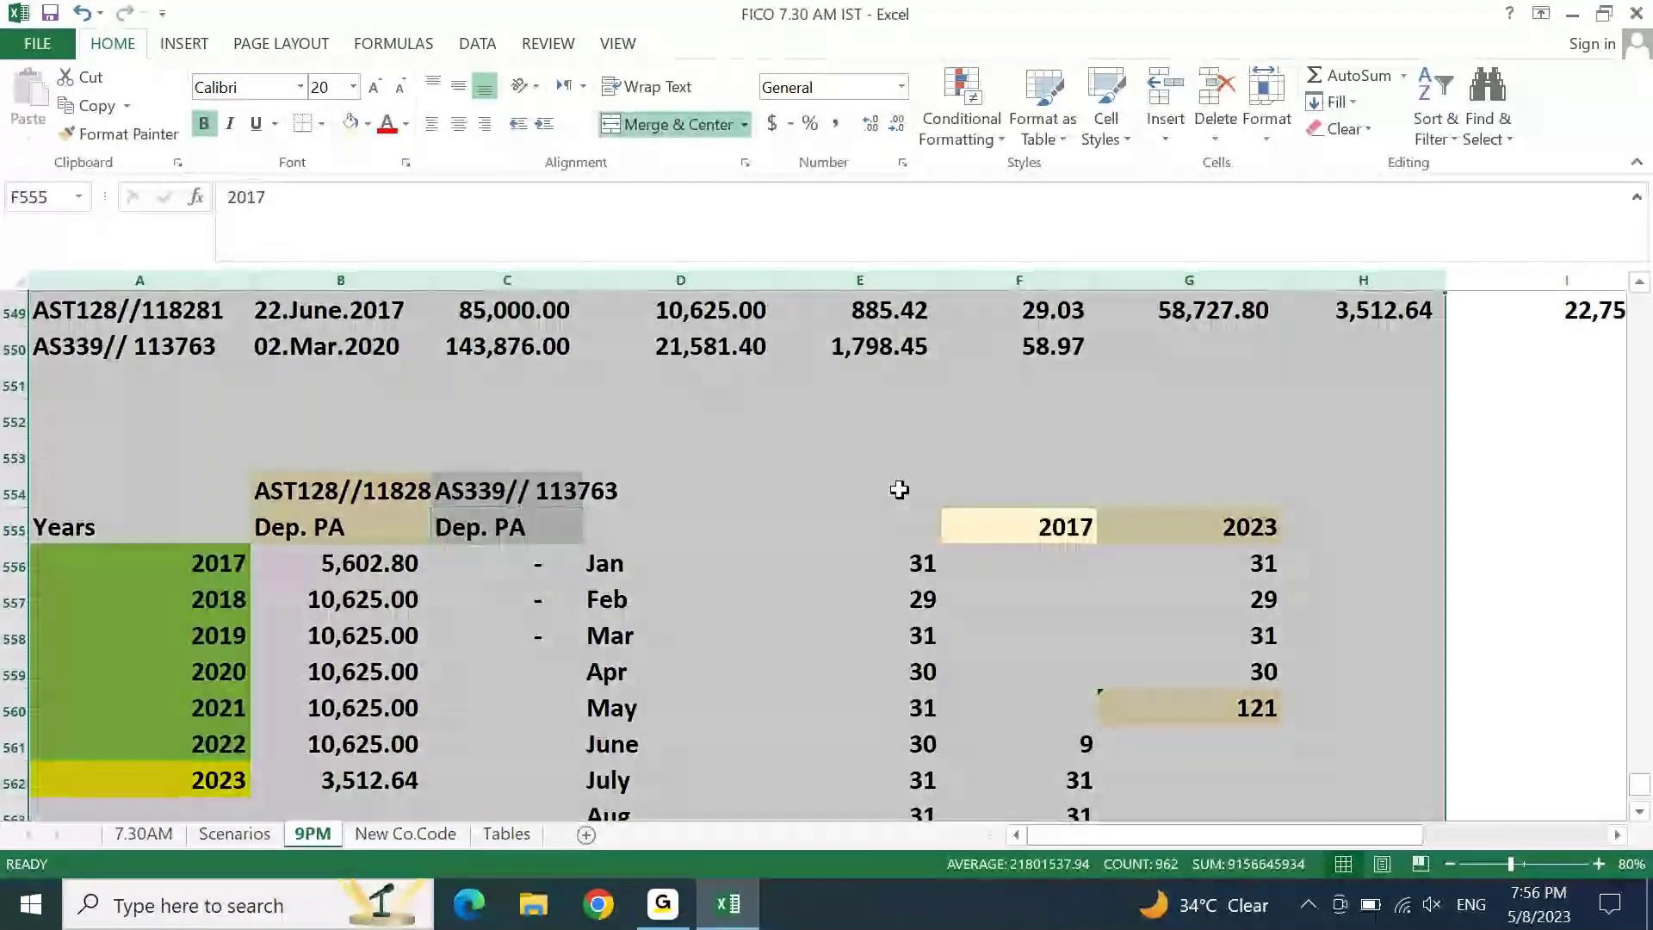
key("Left")
key("Right")
key("shift+Right")
key("shift+Down")
key("shift+Down")
key("shift+Down")
key("shift+Down")
key("shift+Down")
key("shift+Down")
key("shift+Down")
key("shift+Down")
key("shift+Down")
key("shift+Down")
key("shift+Down")
key("shift+Down")
key("shift+Down")
key("shift+Down")
key("shift+Down")
key("shift+Down")
key("shift+Down")
key("shift+Down")
key("shift+Down")
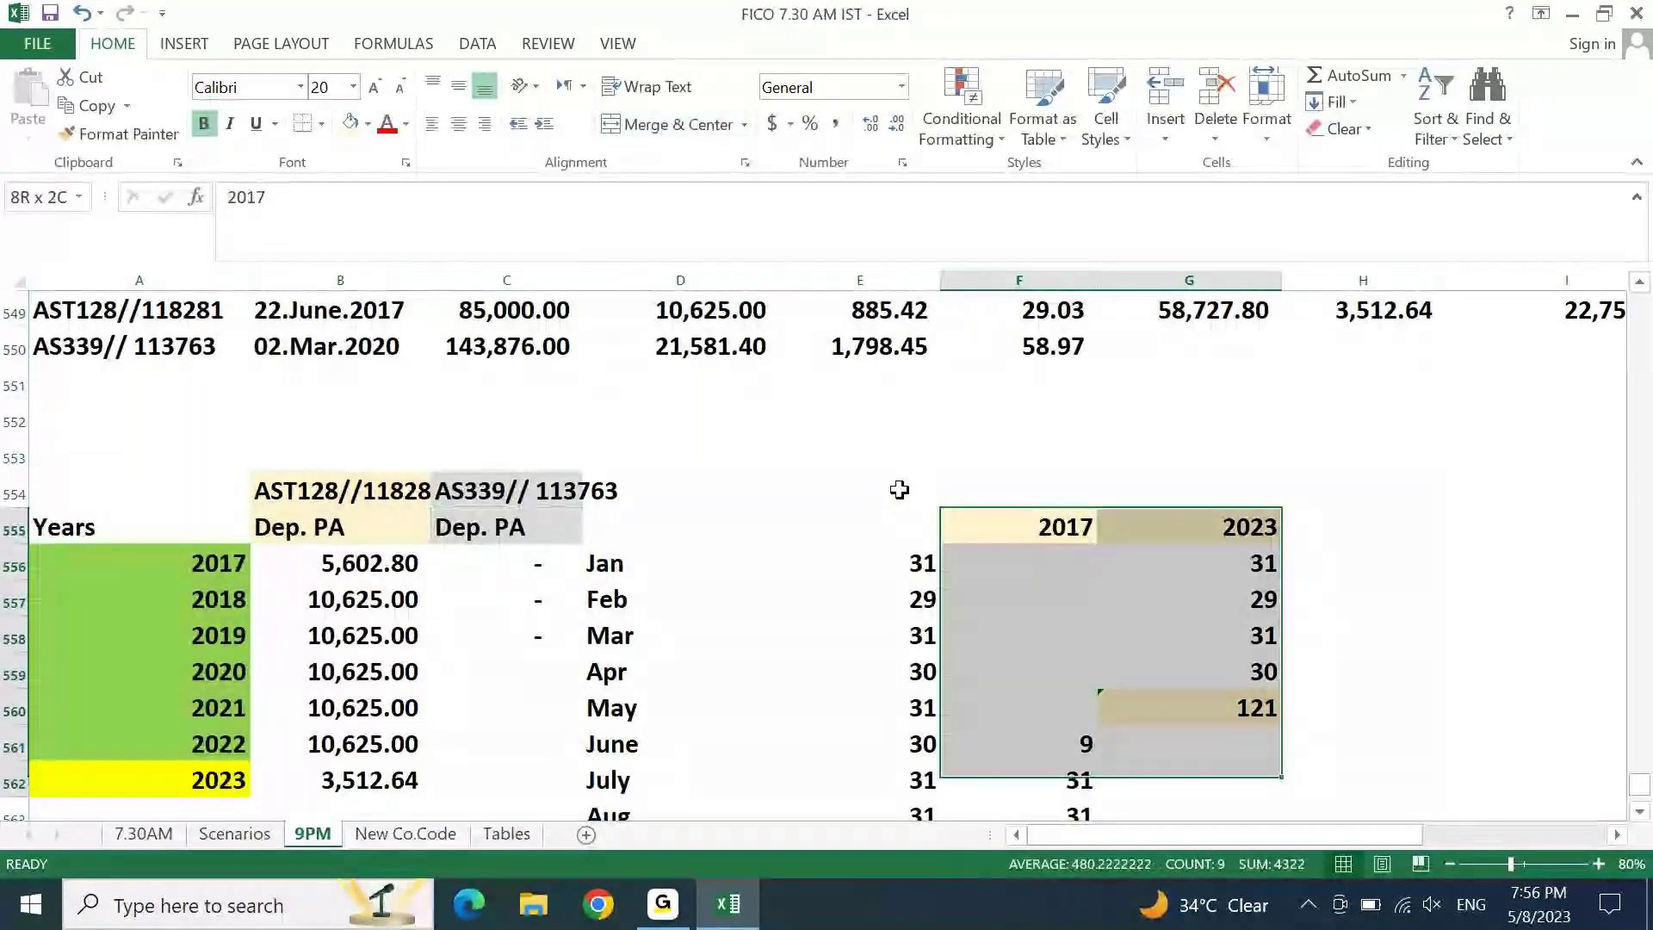
key("ctrl+c")
key("ctrl+q")
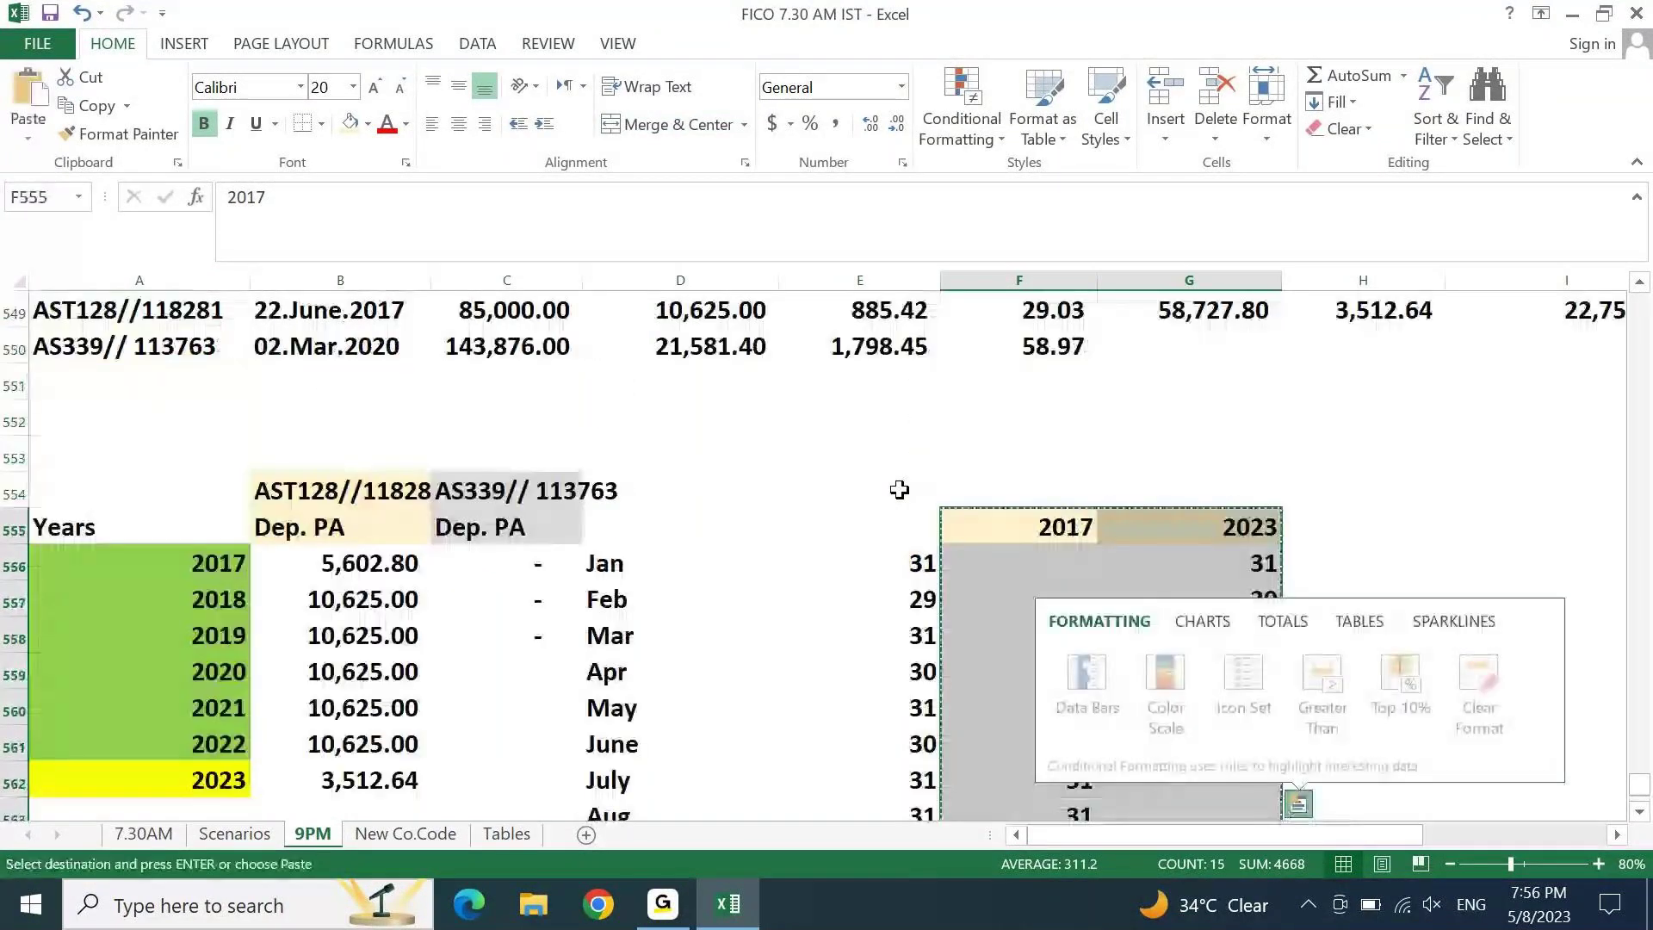
key("Right")
key("Right")
key("Right")
key("Right")
key("Right")
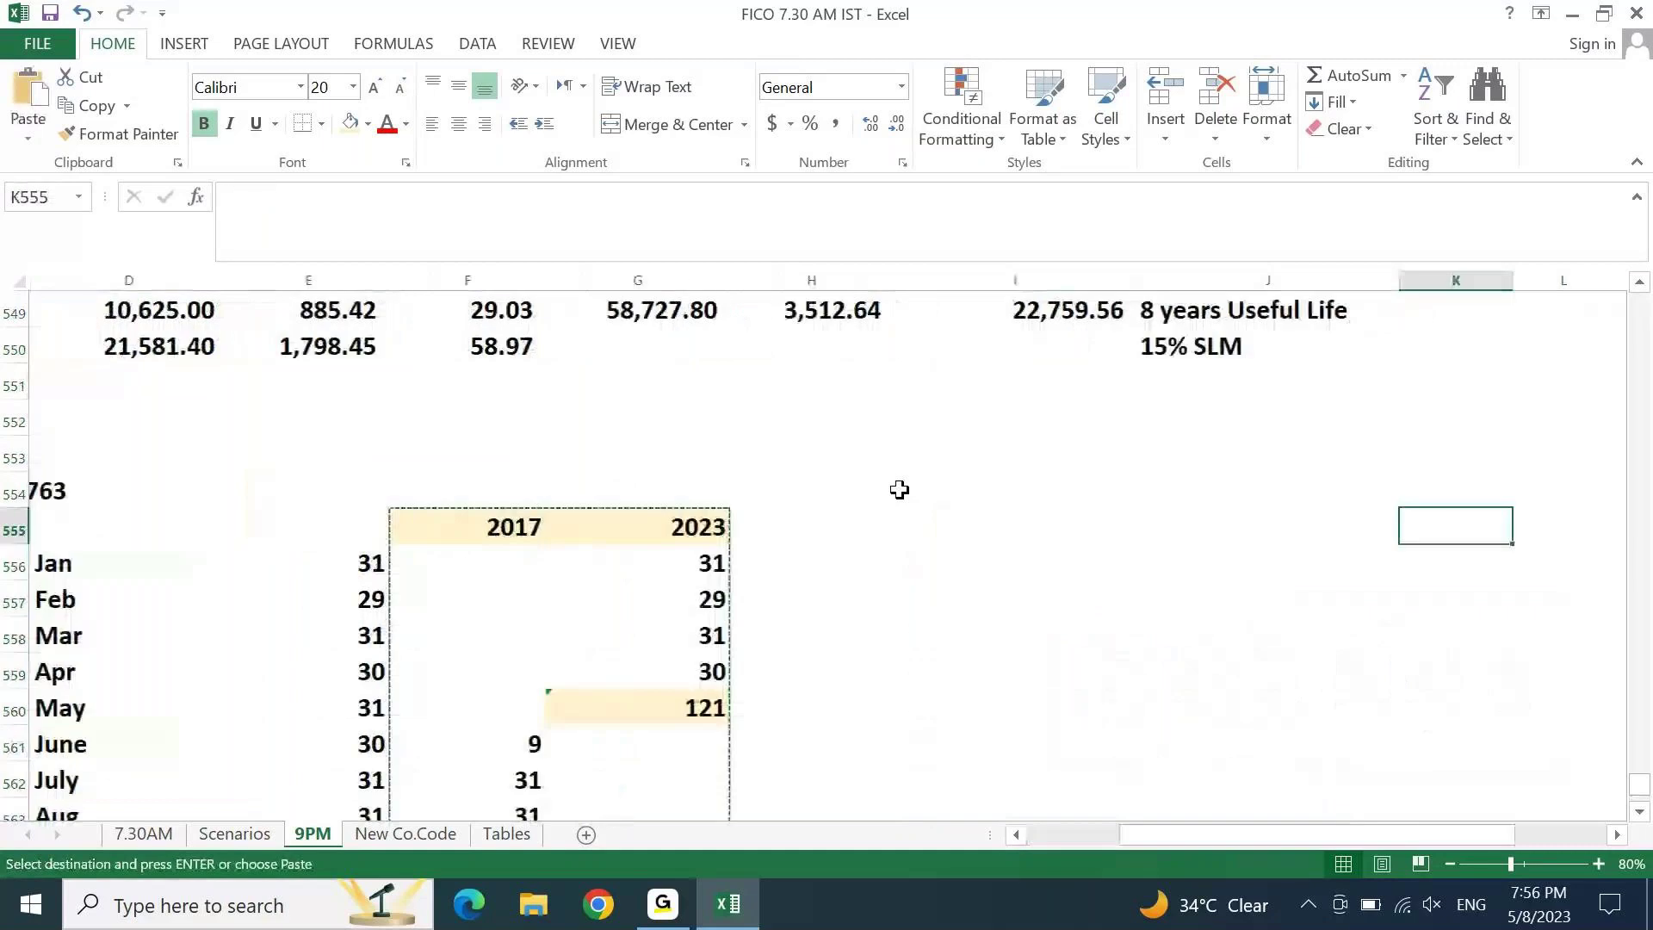
key("Left")
key("Return")
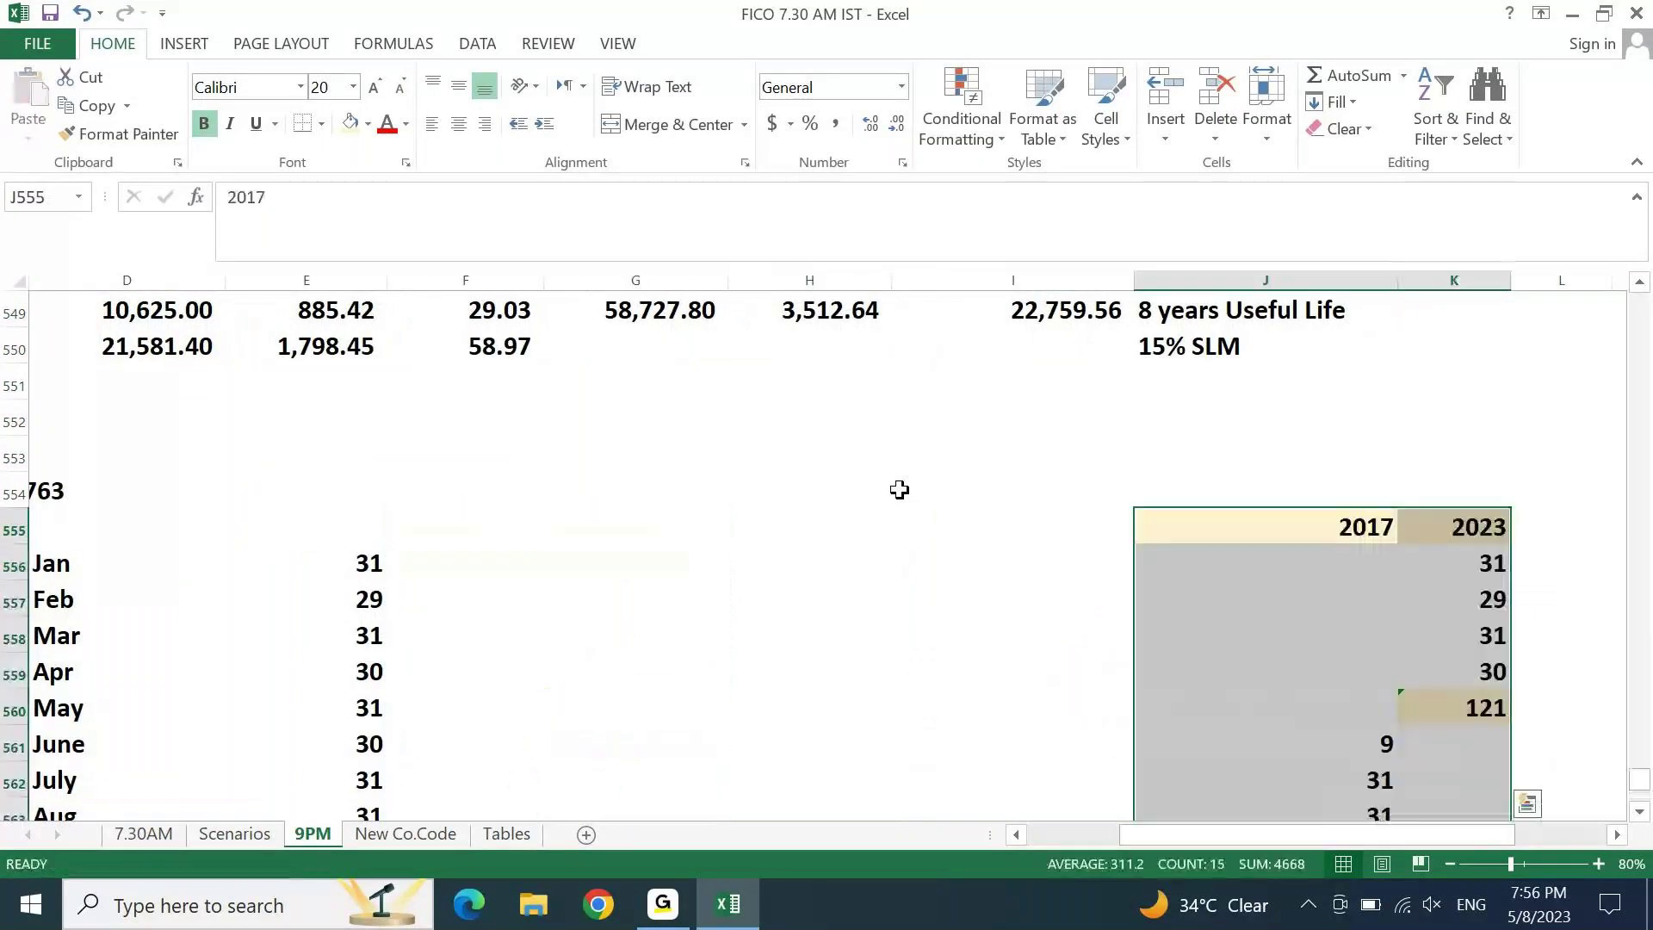
Step: Check the asset headings above the yearly schedule and the moved 2017 and 2023 day-count columns
key("Home")
key("Right")
key("Up")
key("Down")
key("Up")
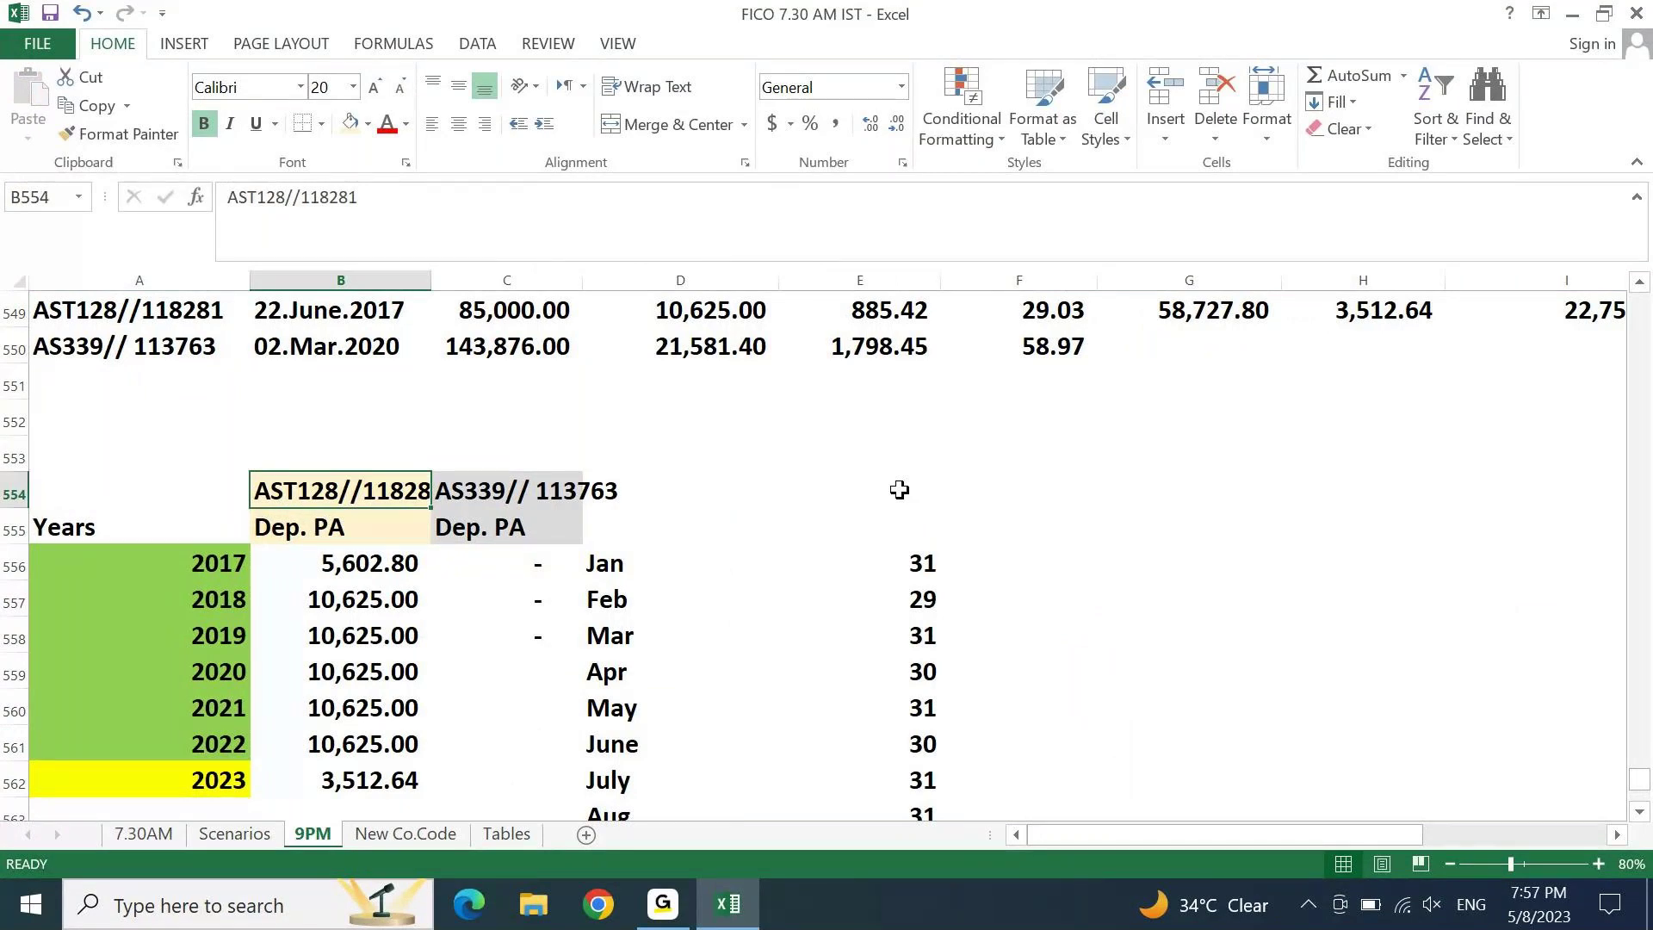
key("Down")
key("Right")
key("Right")
key("Right")
key("Right")
key("Right")
key("Right")
key("Right")
key("Right")
key("Right")
key("Left")
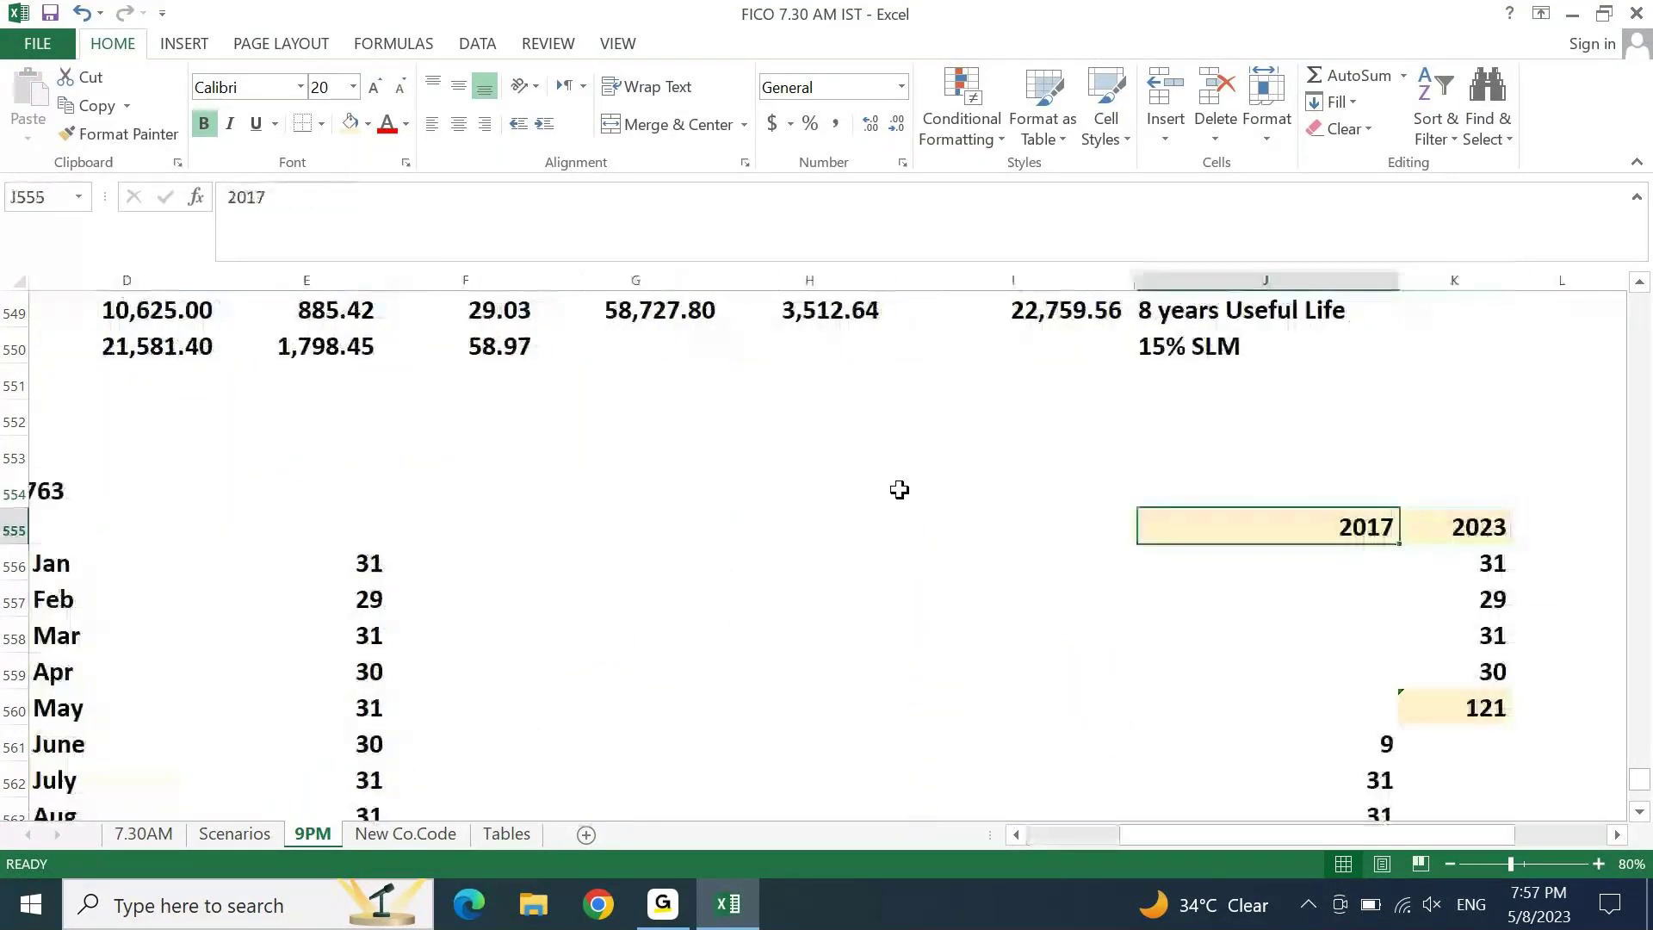
Step: In column F of the AS339// 113763 day counts, enter "o" for Jan and Feb and 30 for Mar
key("ctrl+Left")
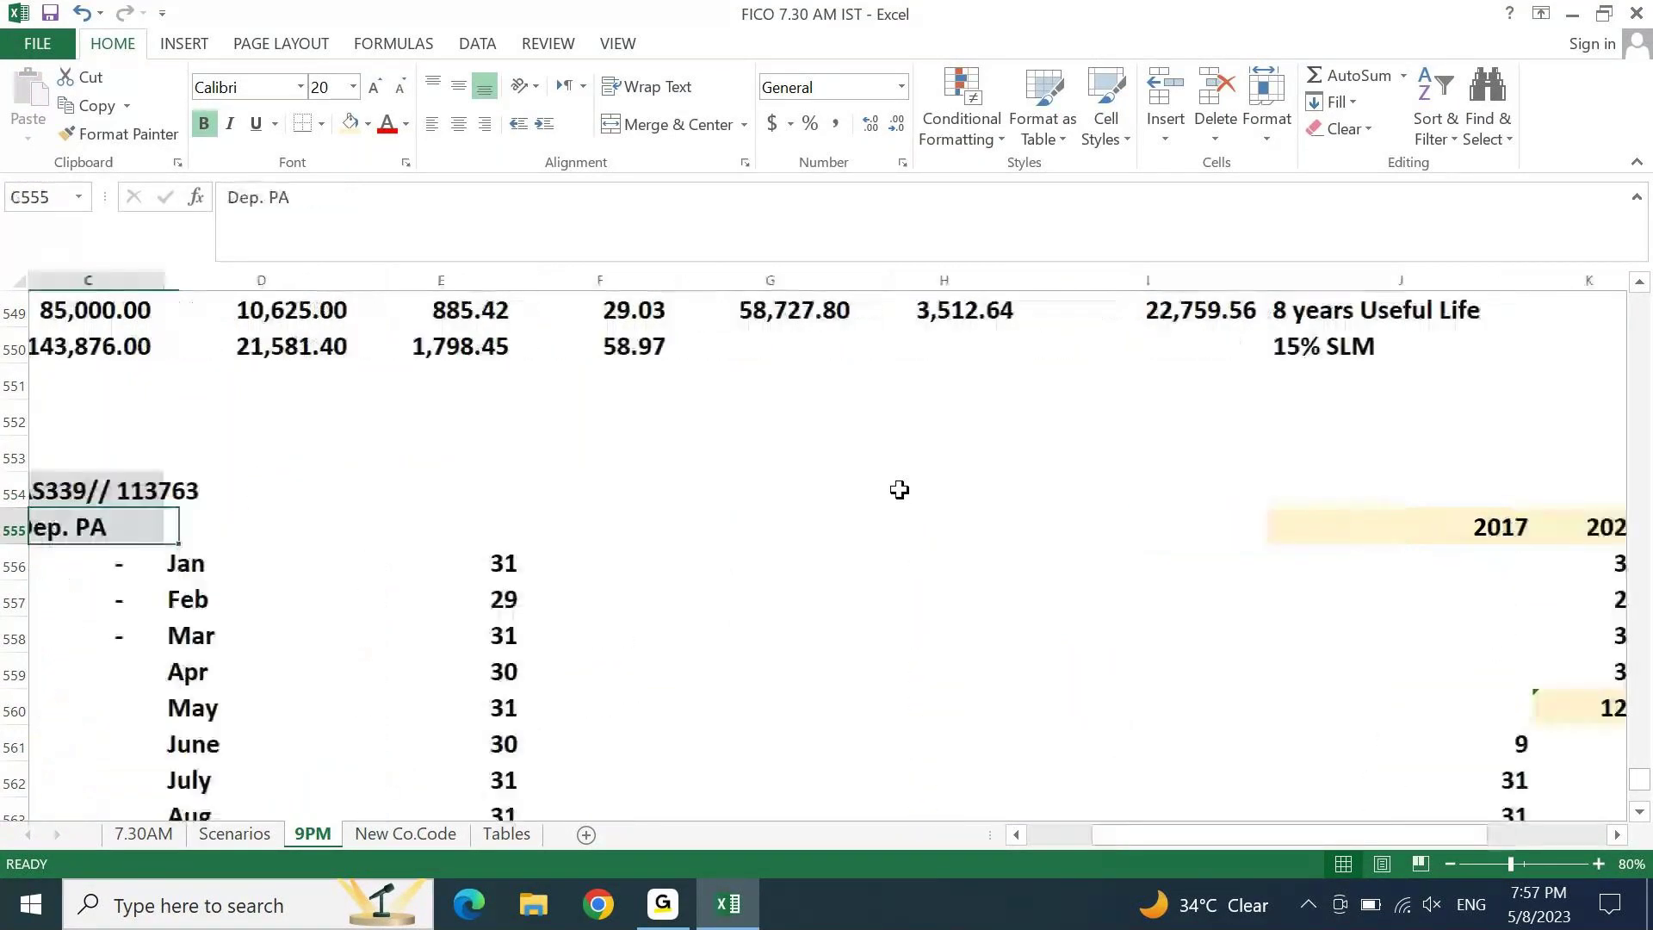
key("Down")
key("Right")
key("Down")
key("Down")
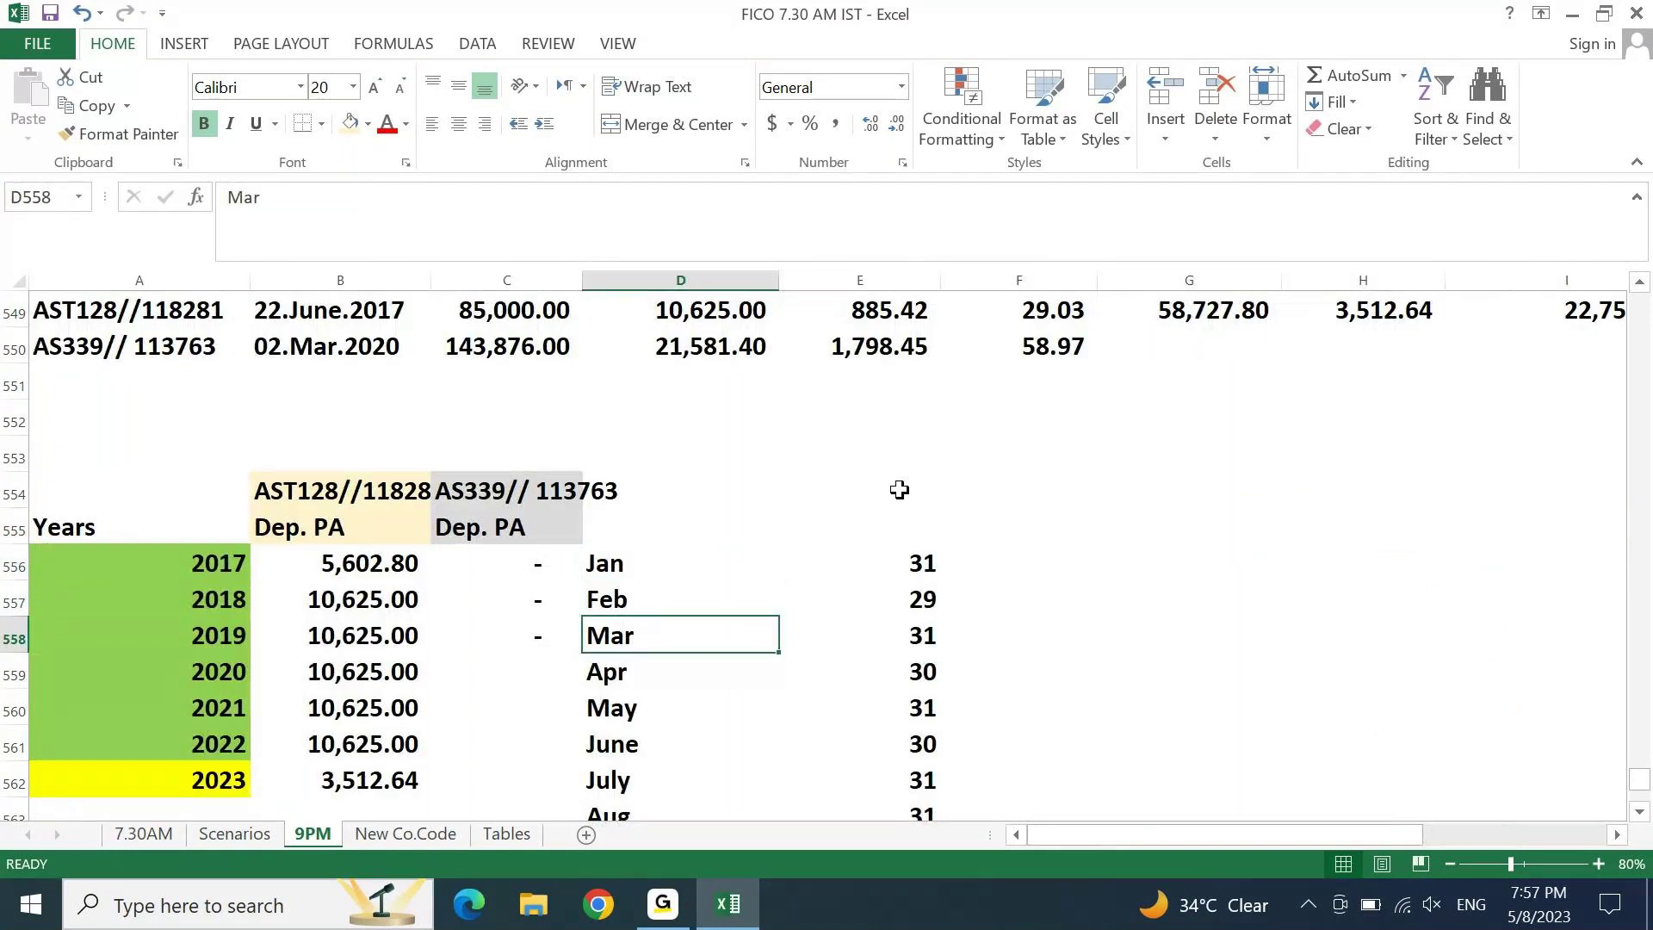
key("Right")
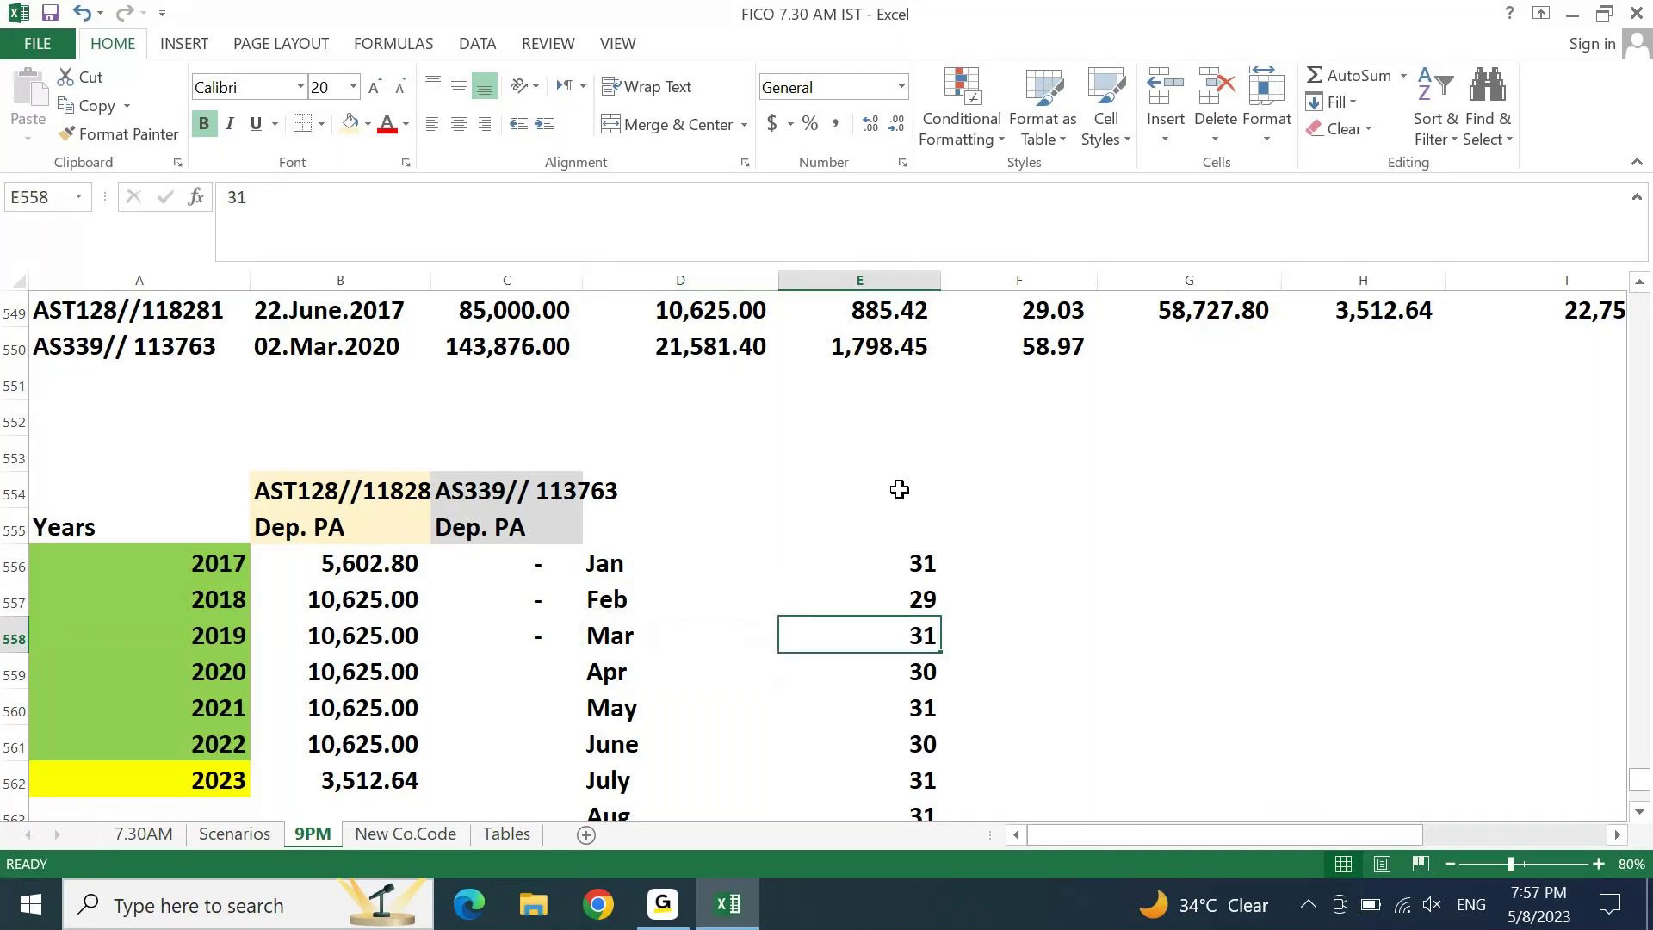
key("Up")
key("Down")
key("Up")
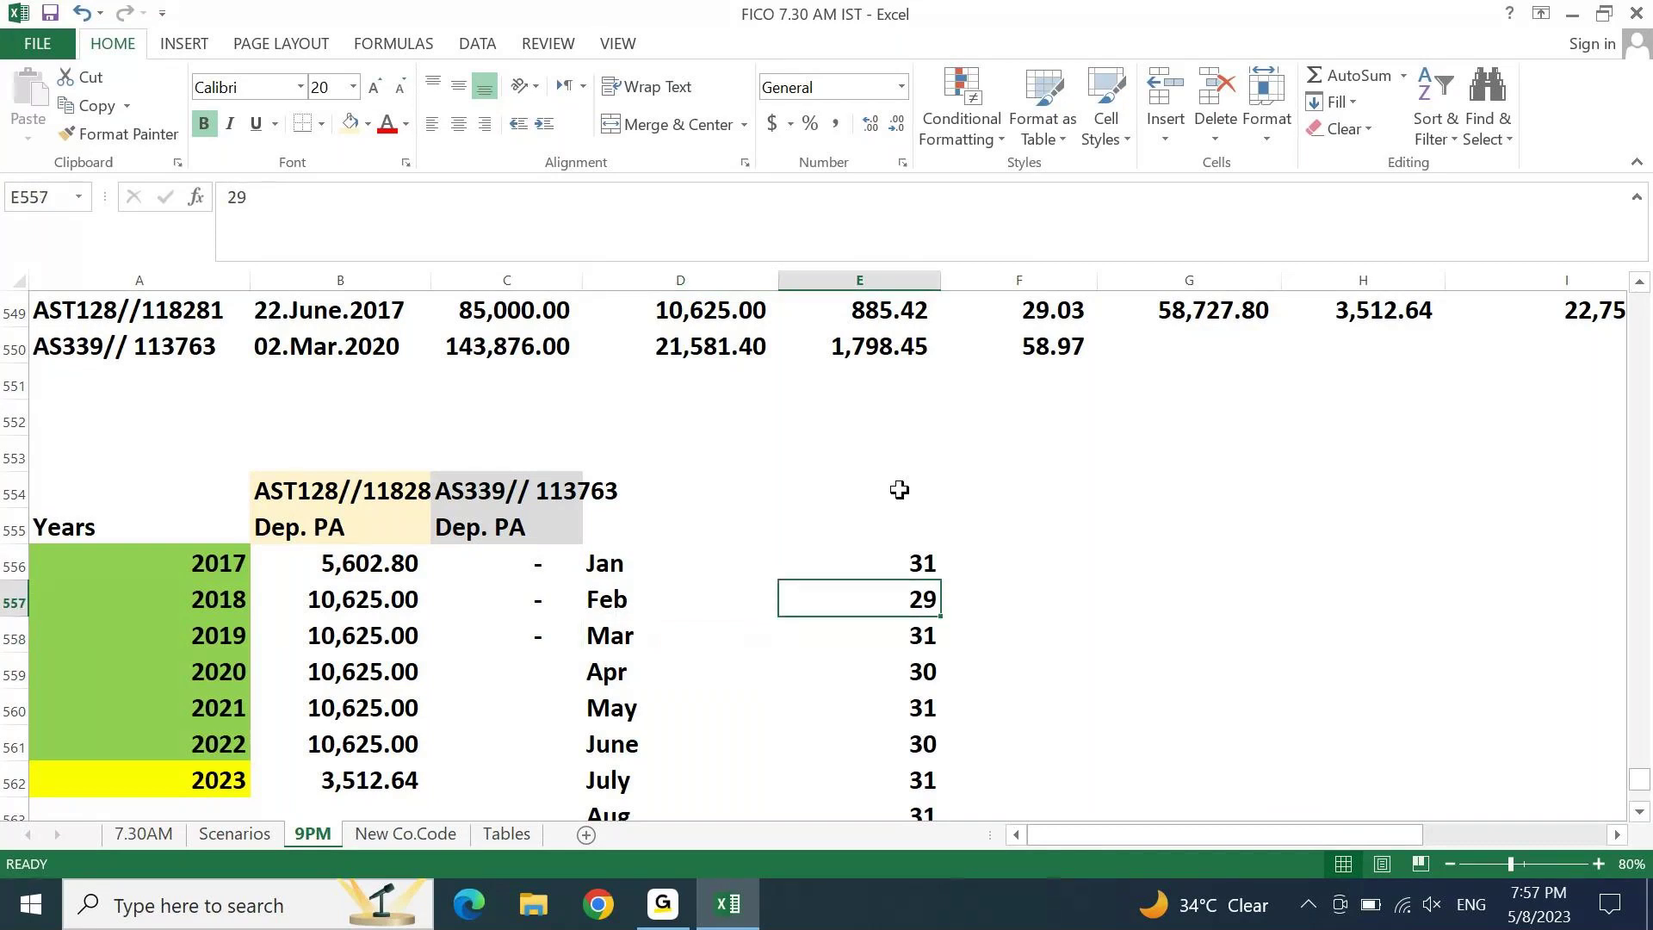
key("Up")
key("Right")
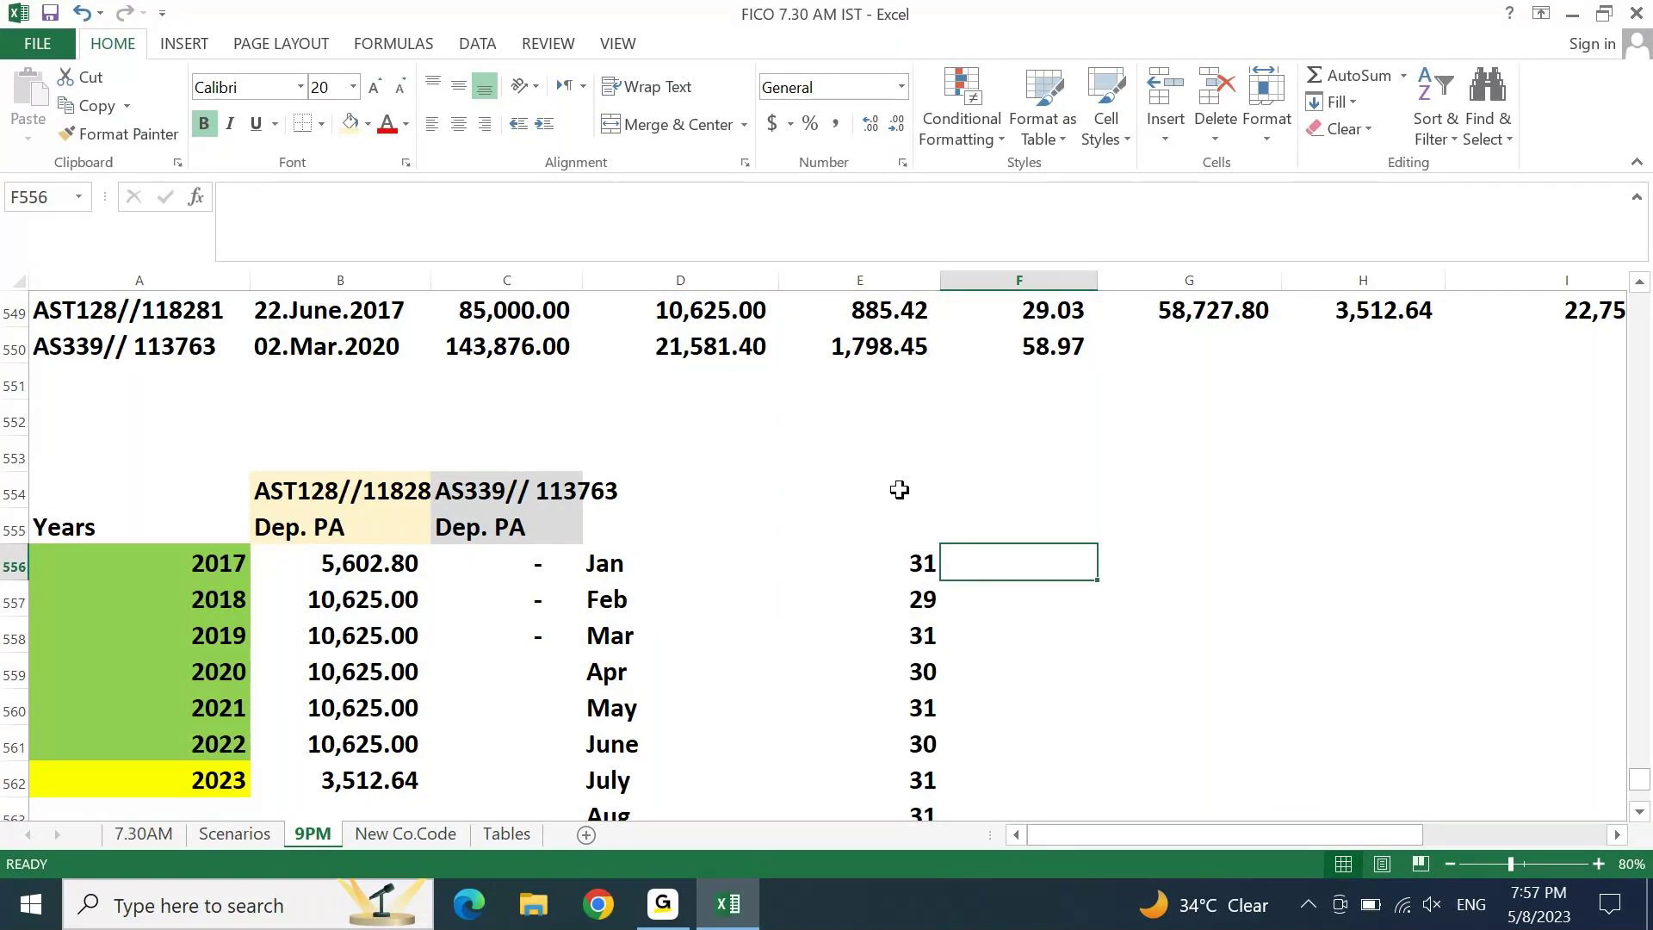
type("o")
key("Return")
type("o")
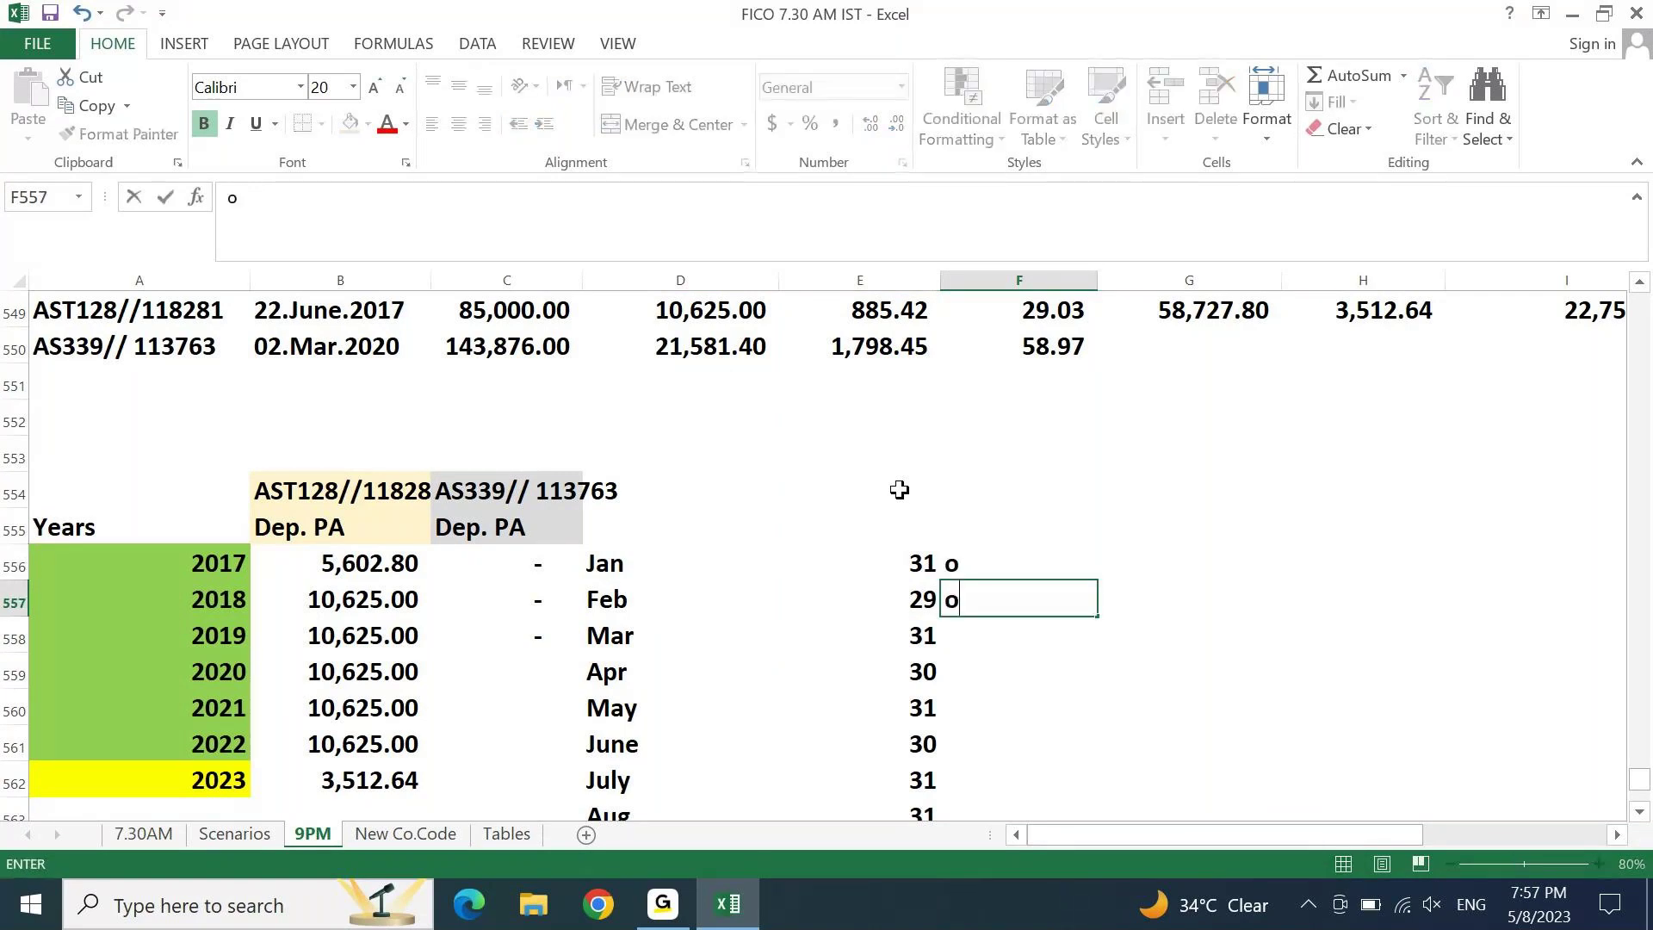
key("Return")
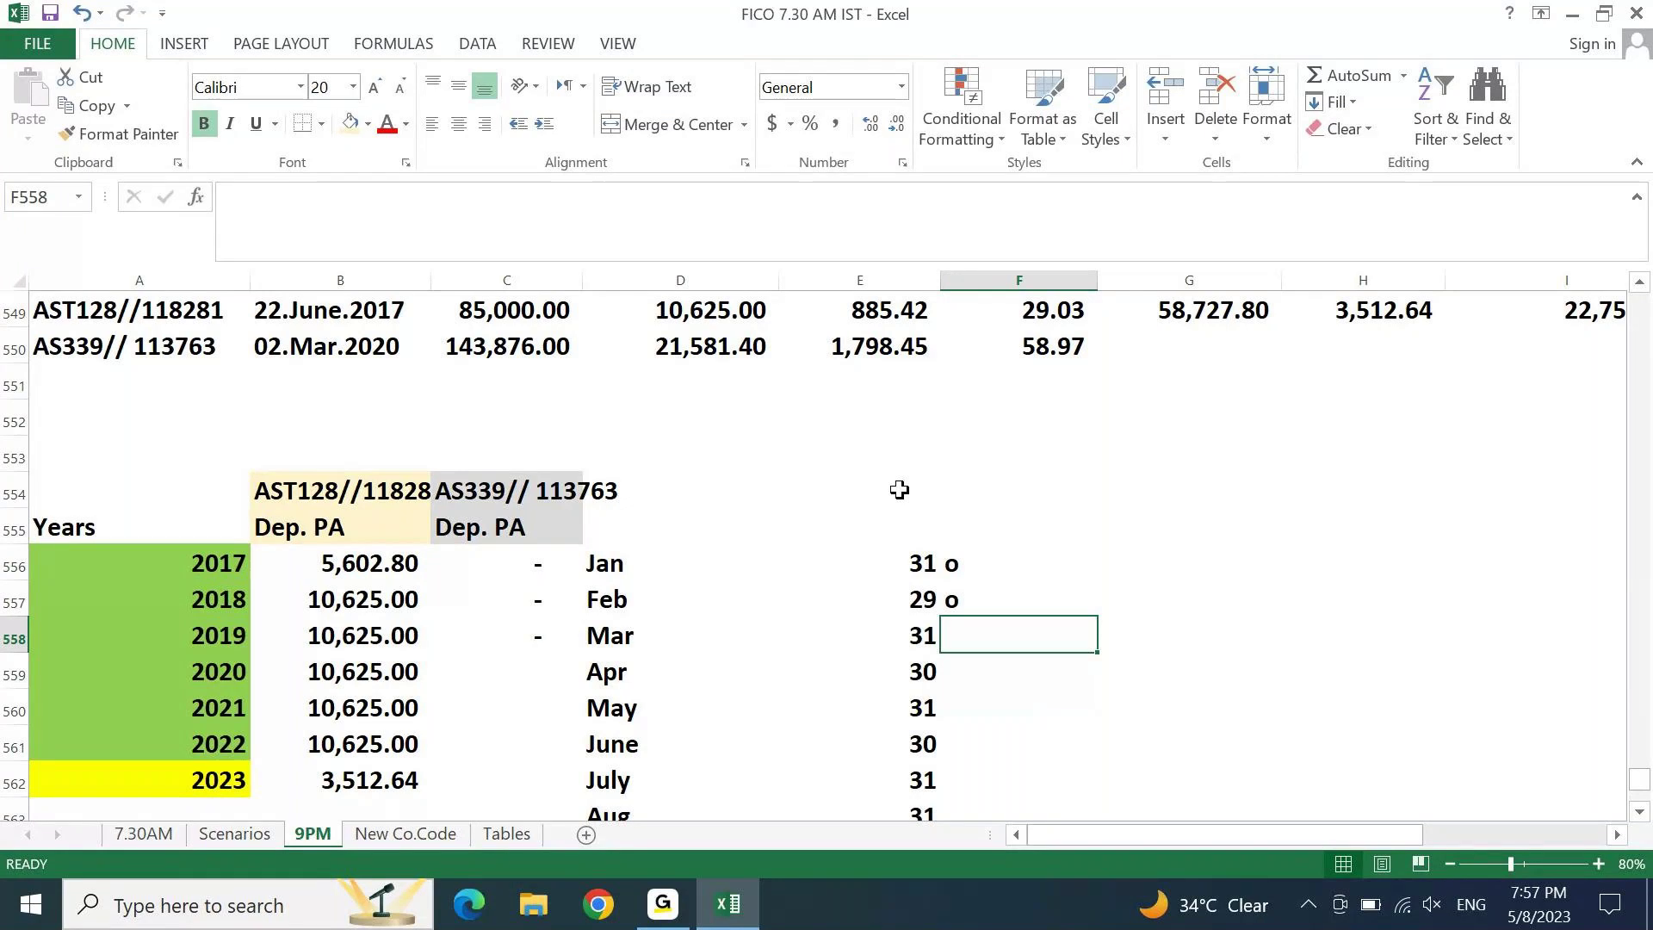
type("30")
key("Return")
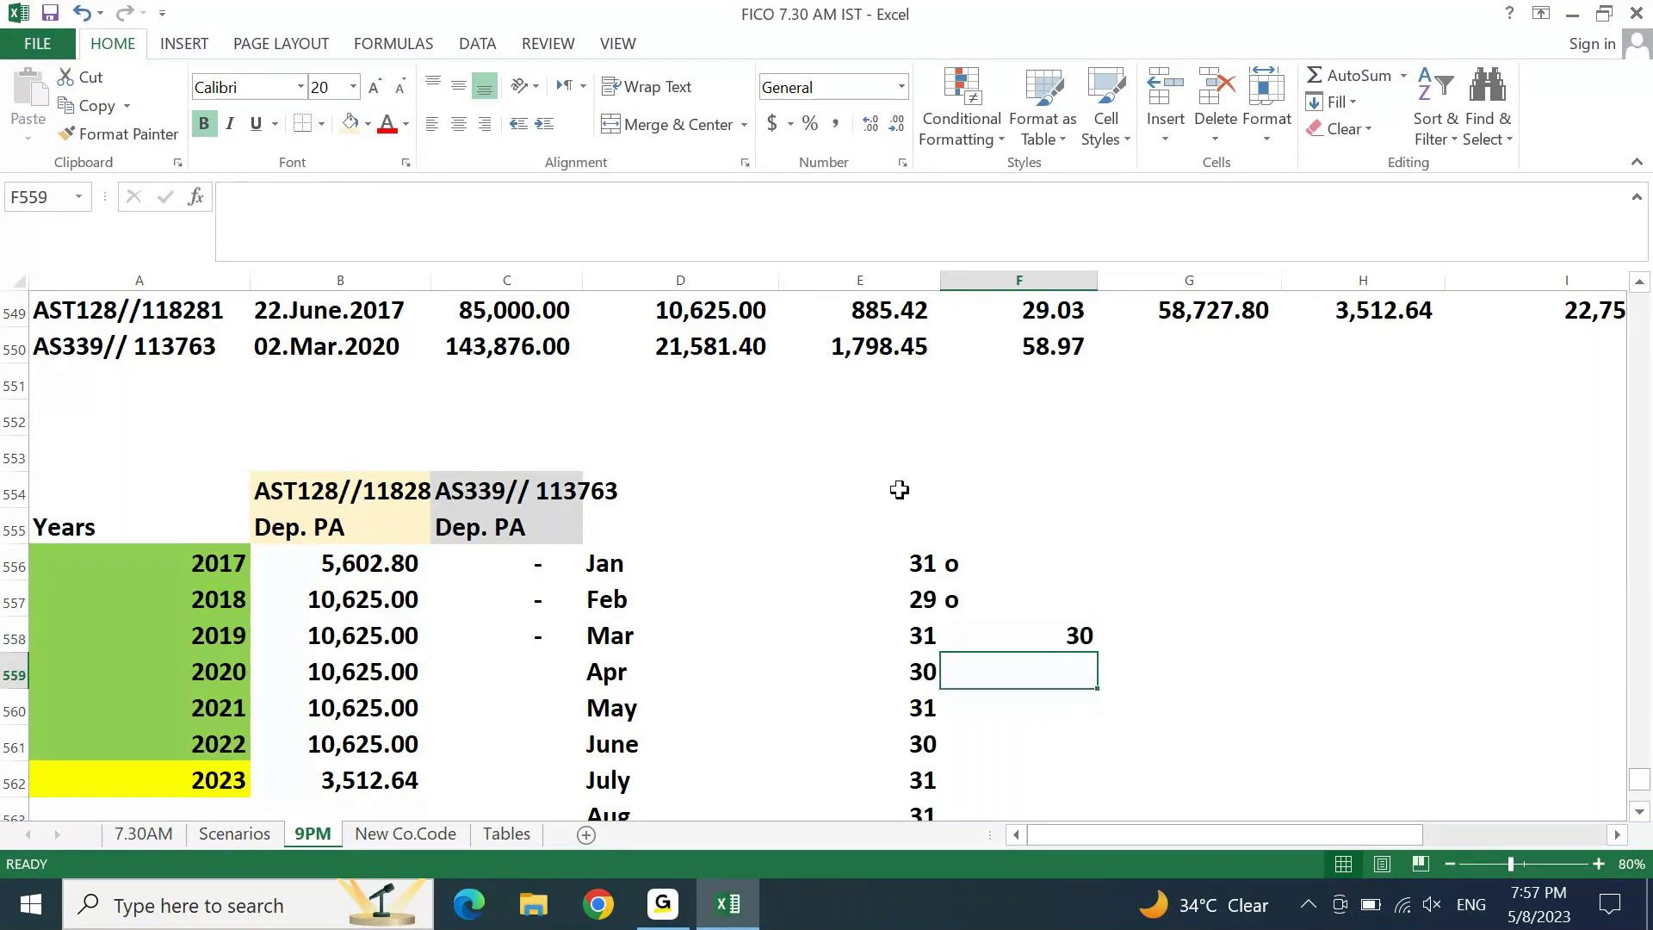
Step: Copy the April to December day counts from E559:E567 into F559:F567
key("Left")
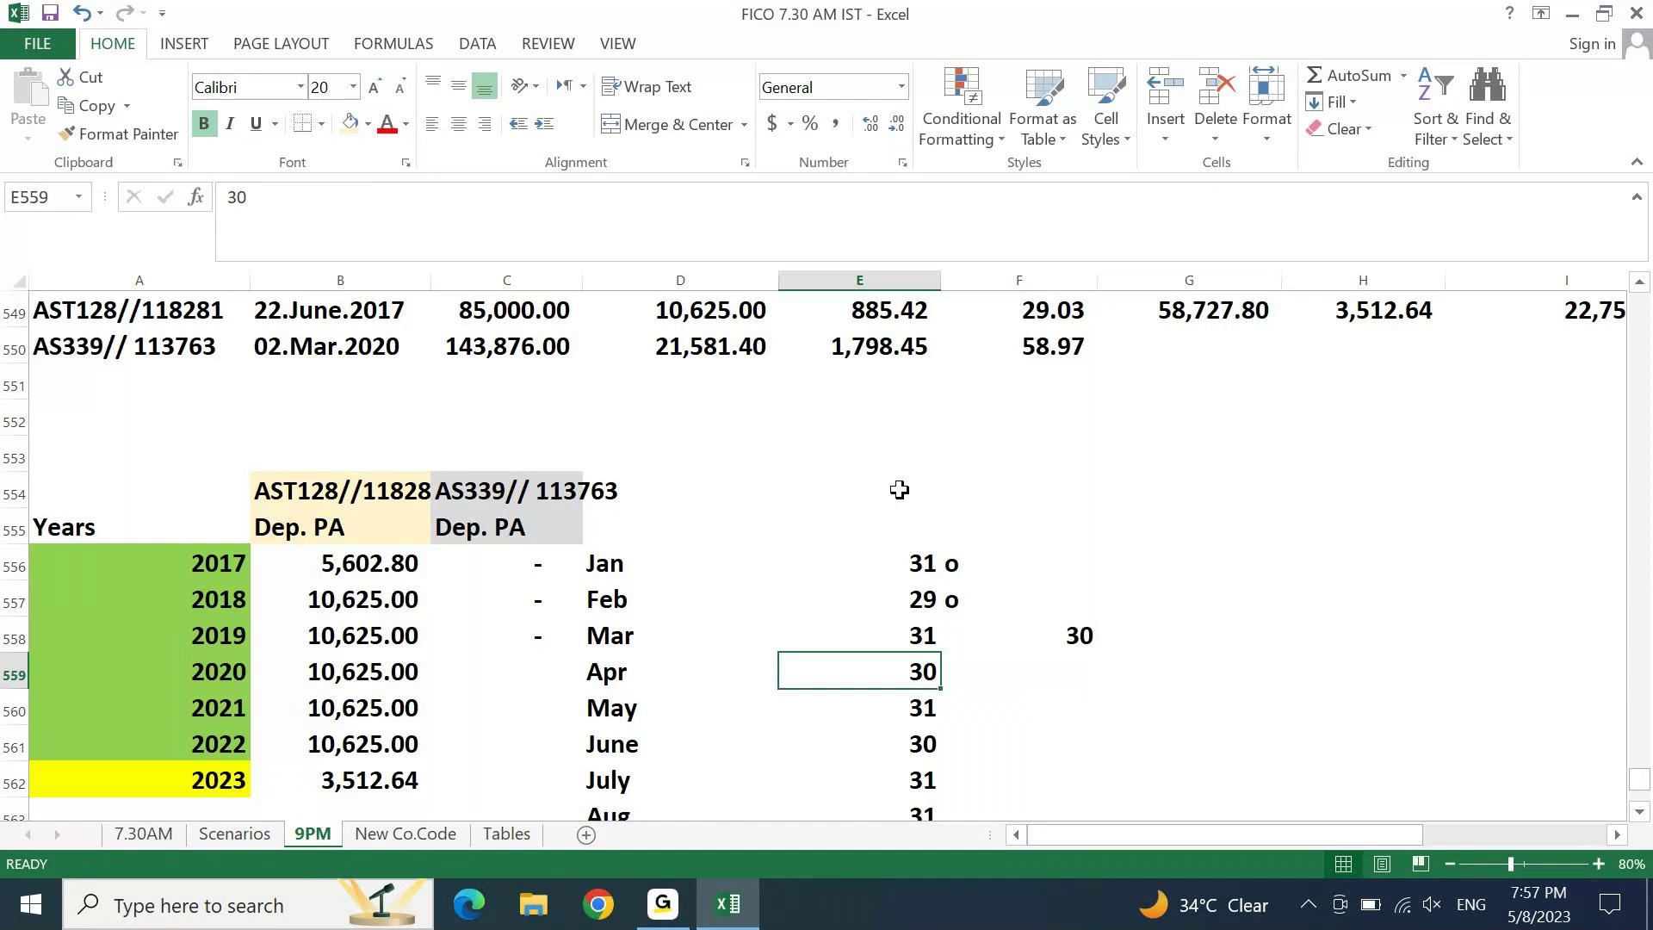
key("shift+Down")
key("shift+Down")
key("shift+Down")
key("shift+Down")
key("shift+Down")
key("shift+Down")
key("shift+Down")
key("shift+Down")
key("shift+Right")
key("ctrl+r")
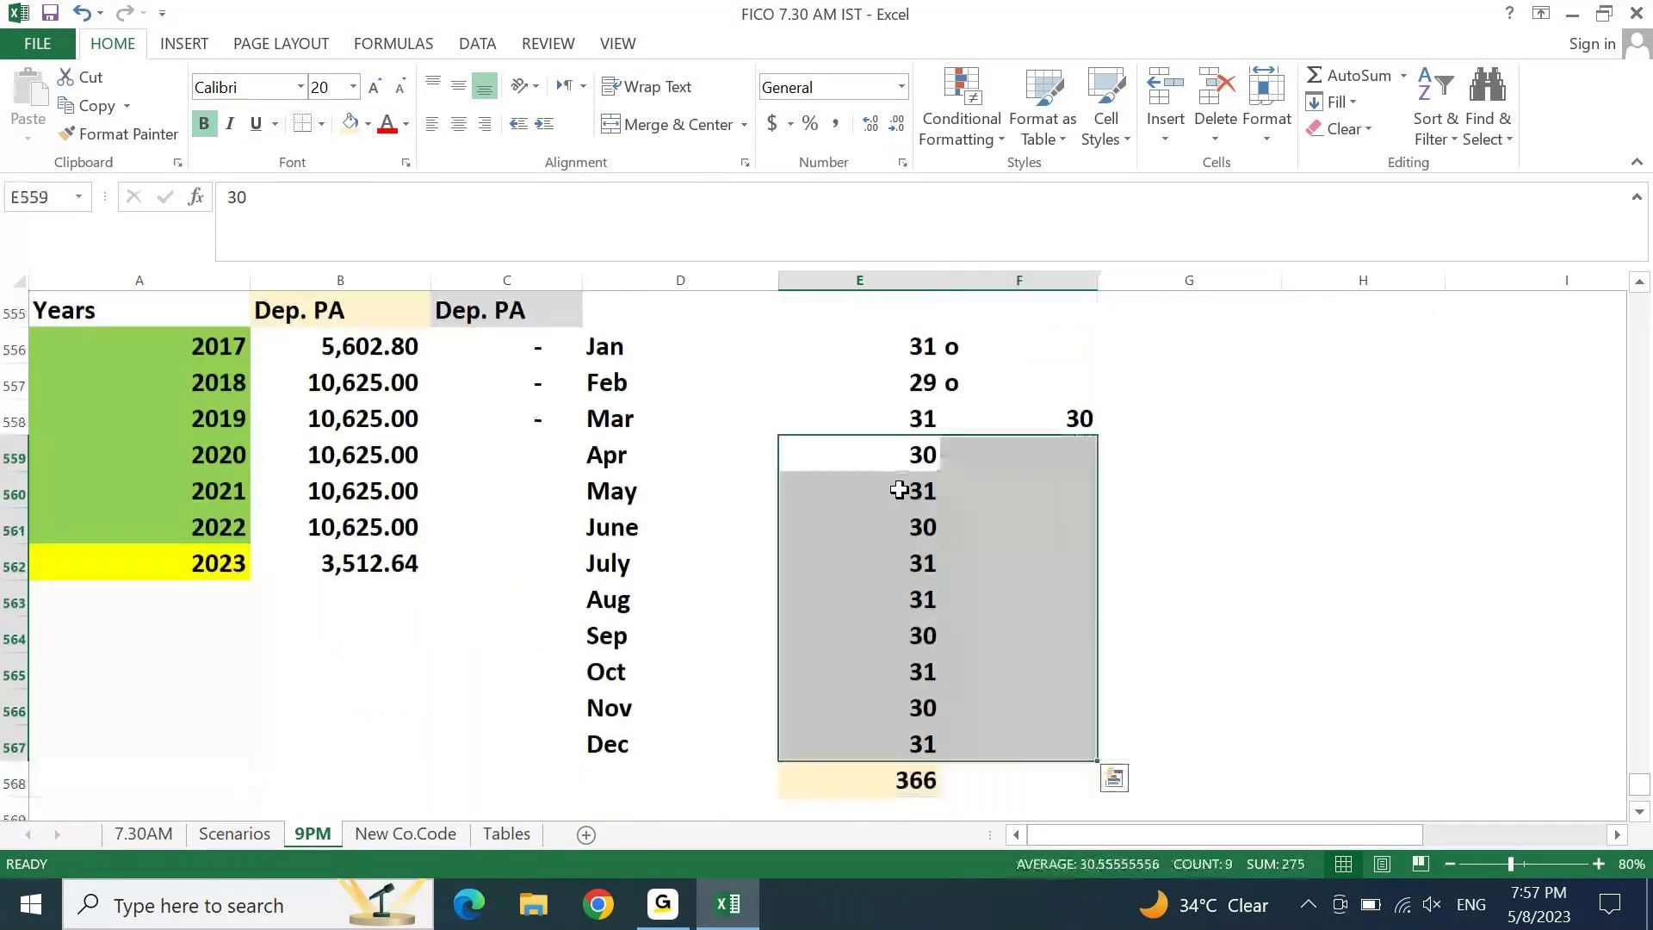
Step: Total the asset's March to December day counts in F568 with =SUM(F558:F567)
left_click(899, 489)
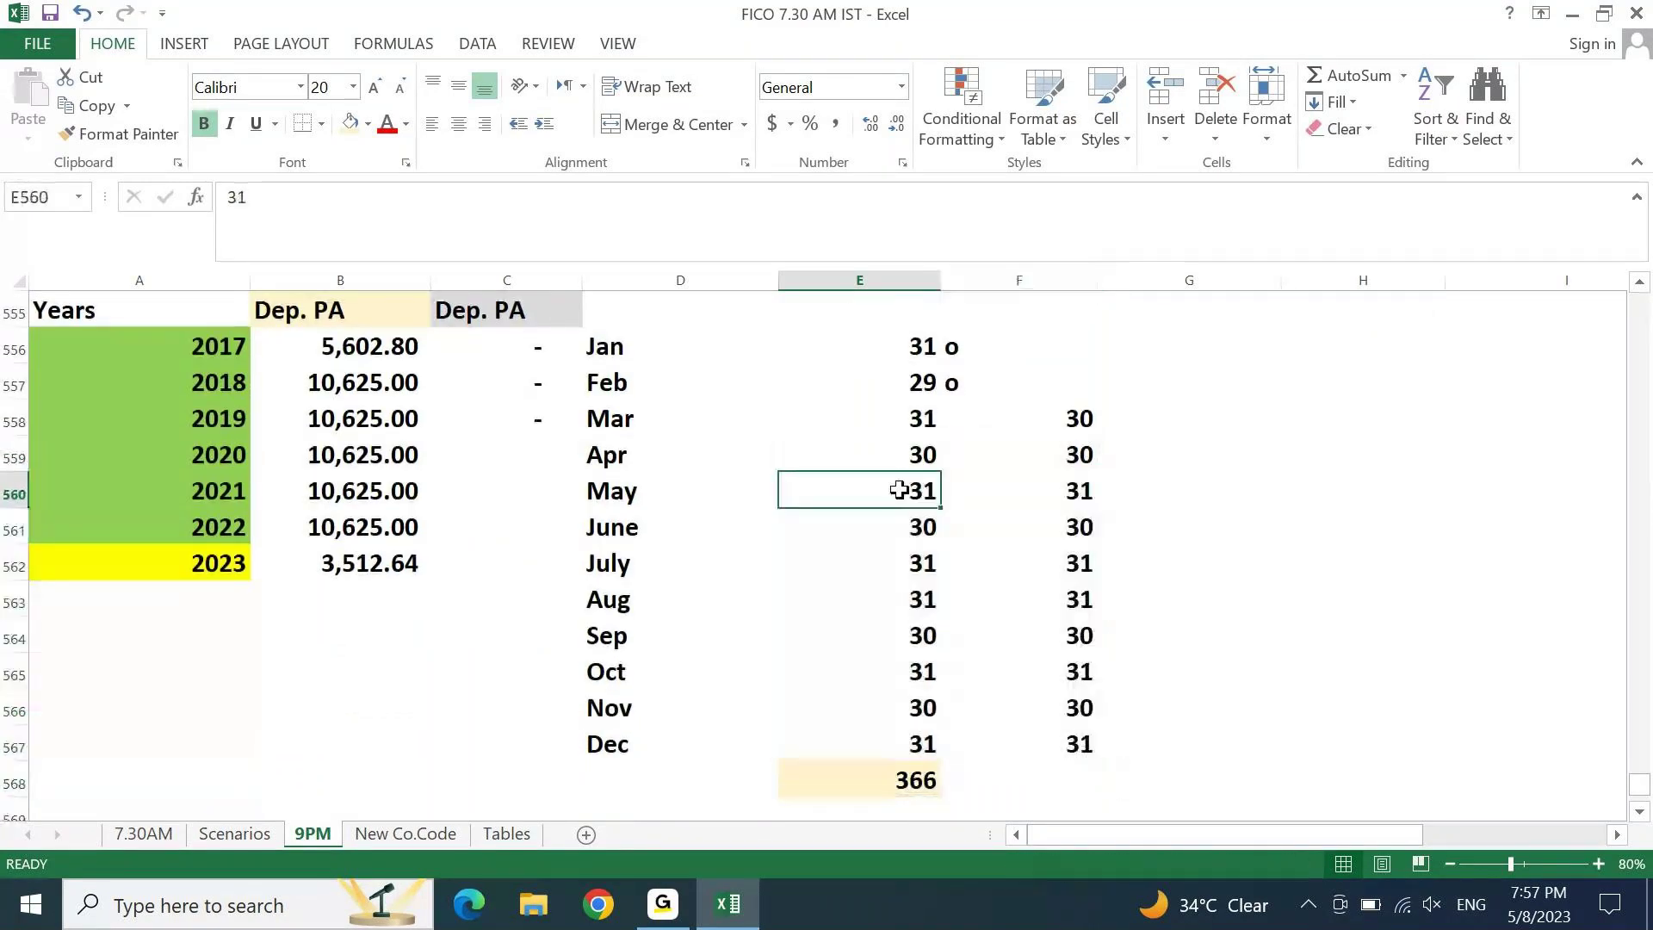
key("Right")
key("ctrl+Down")
key("Down")
key("alt+equal")
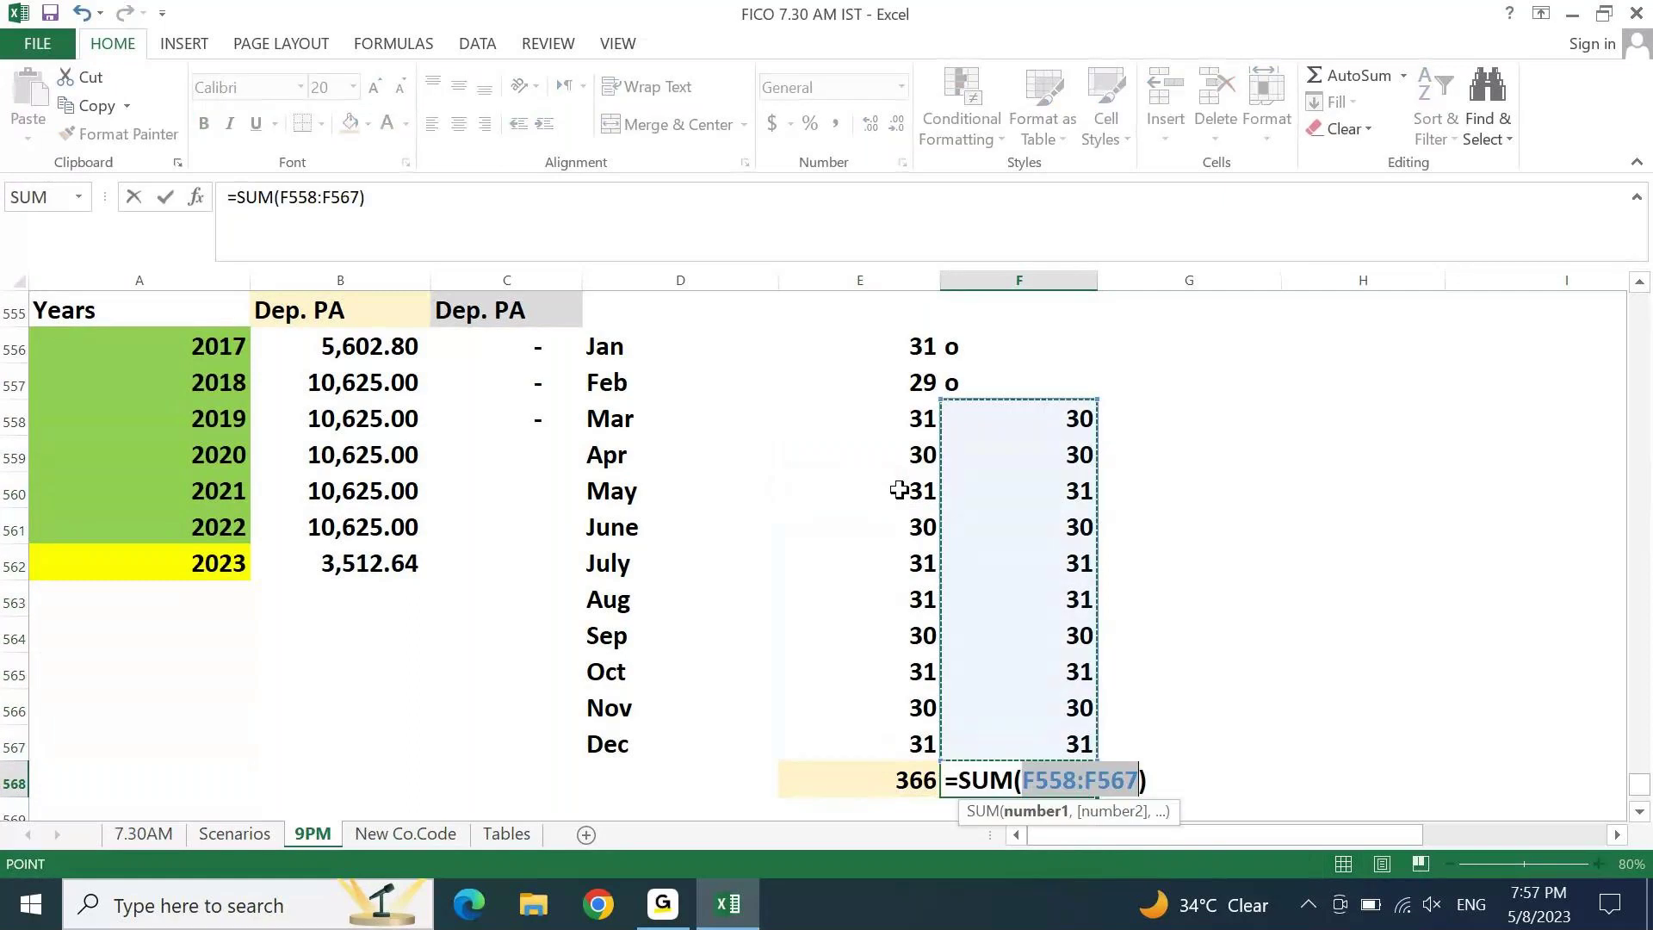
key("Return")
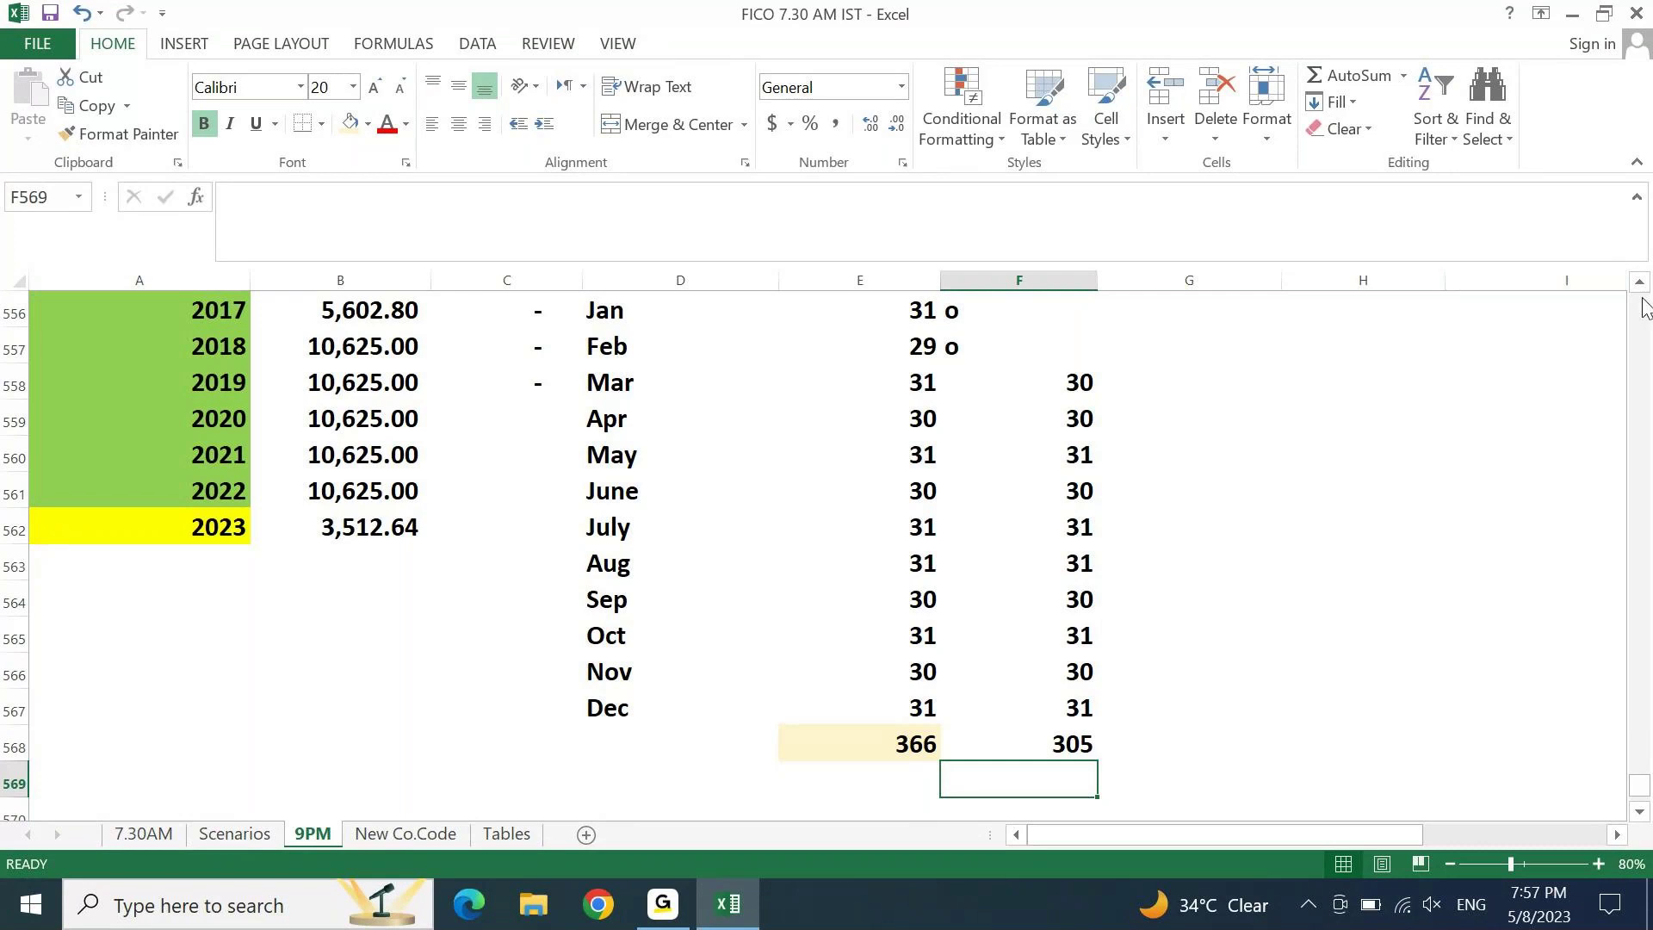
Step: Calculate the 2020 depreciation of asset AS339// 113763 in C559 as total days times daily depreciation, =F568*F550
scroll(1640, 301, "up", 1)
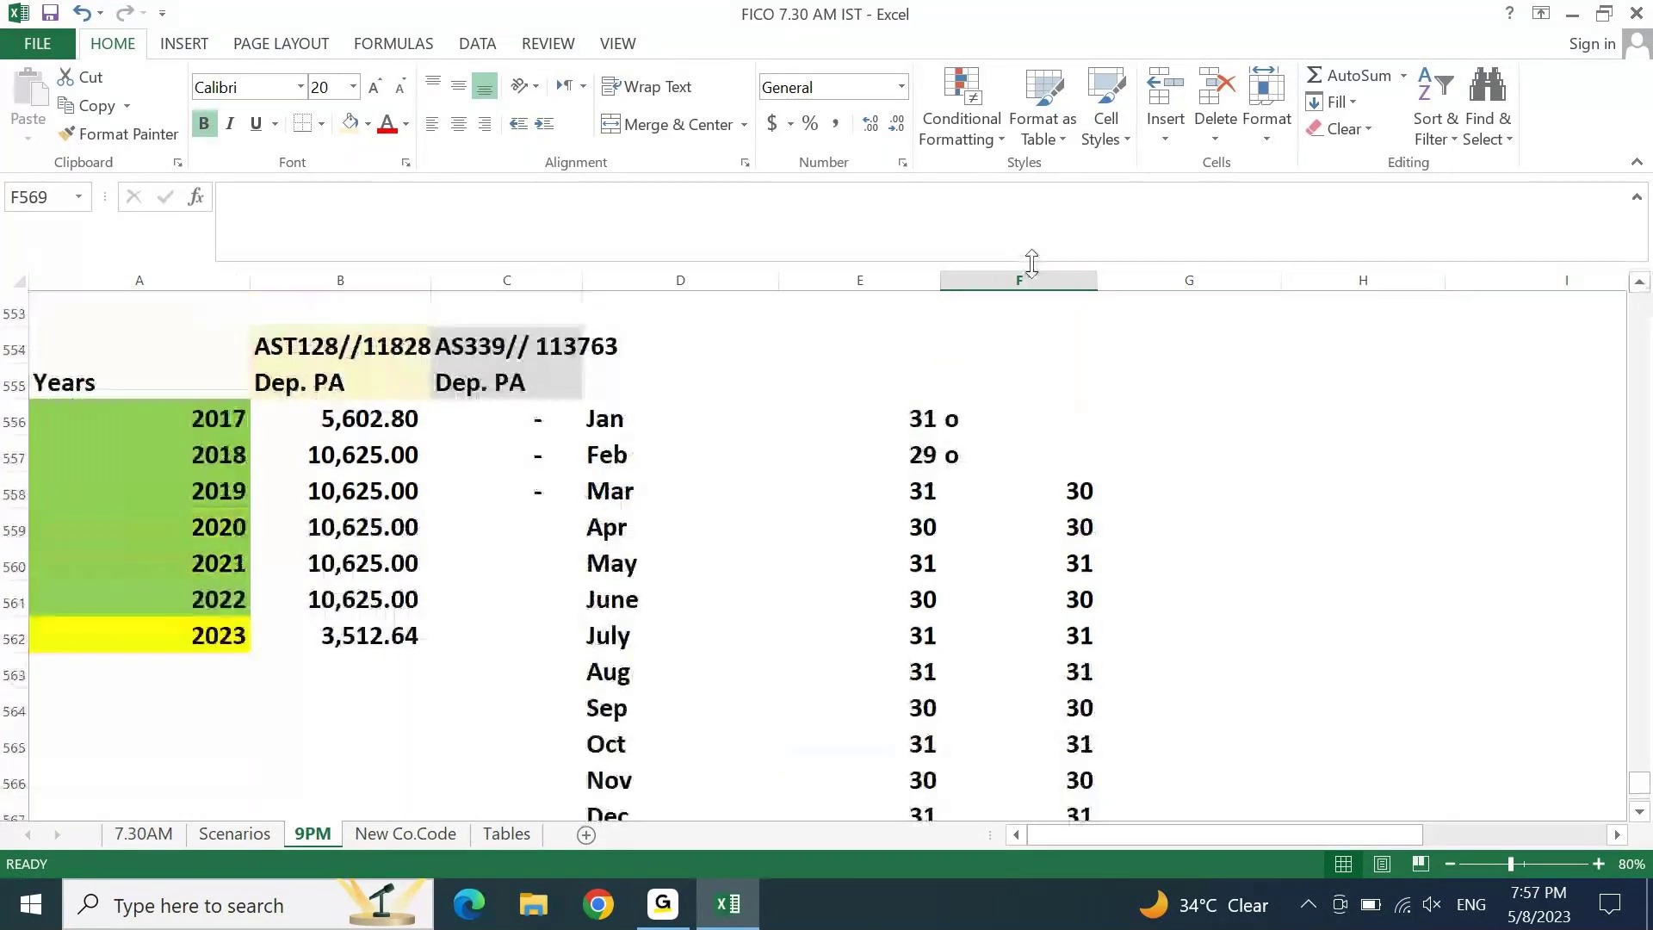
left_click(492, 515)
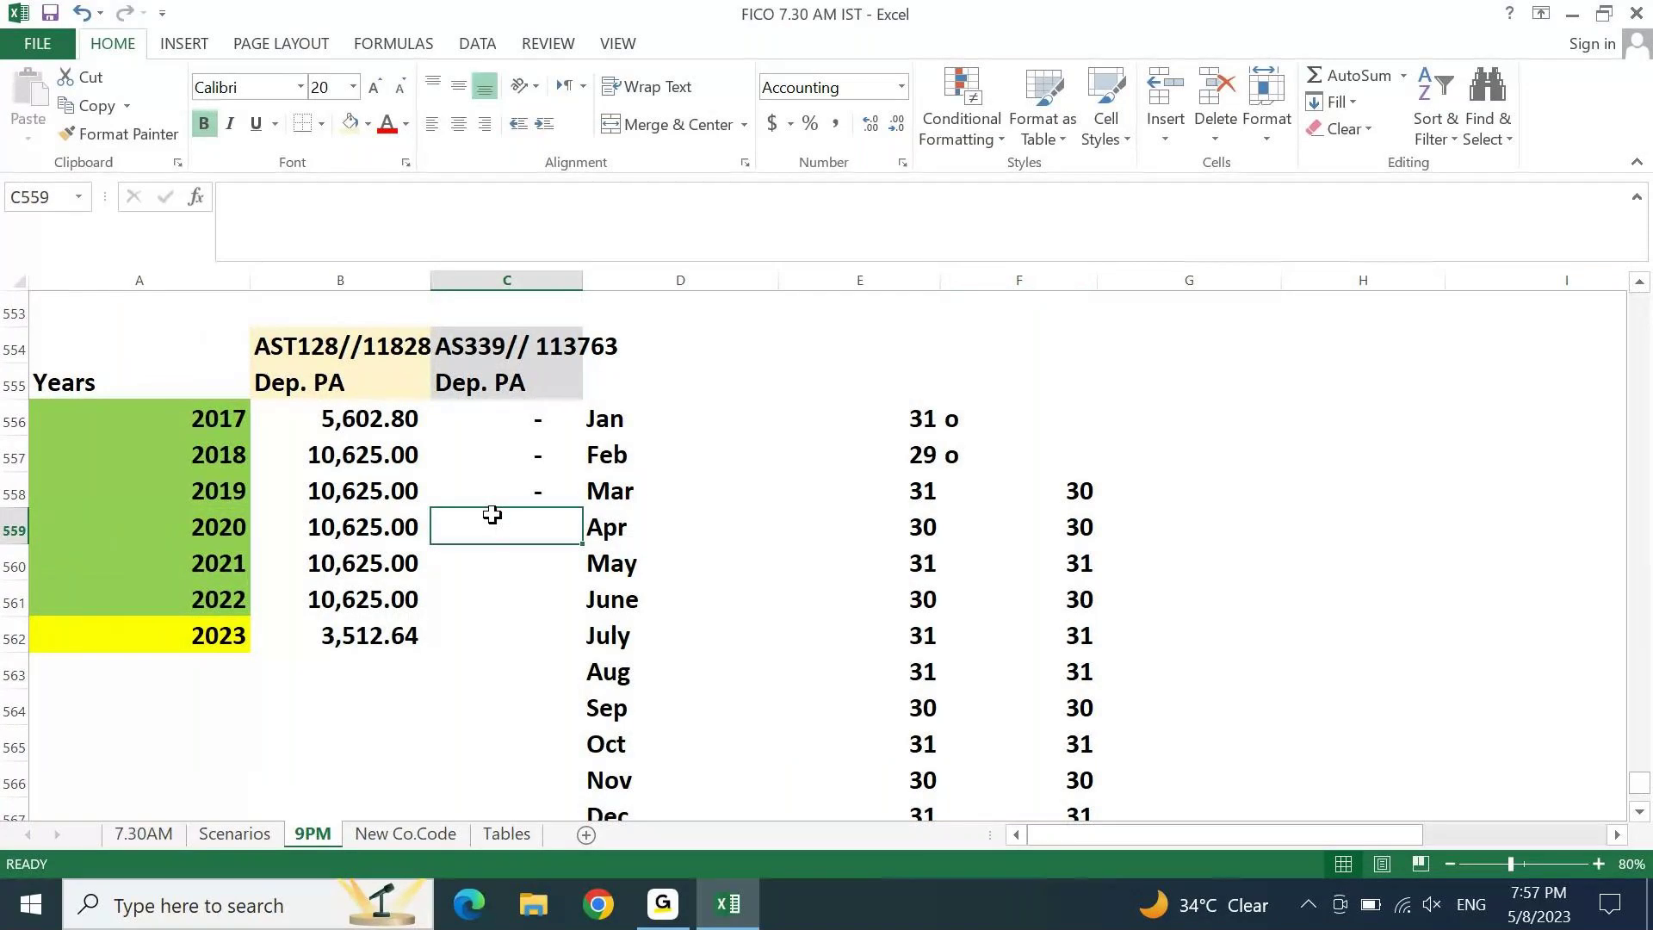
type("=")
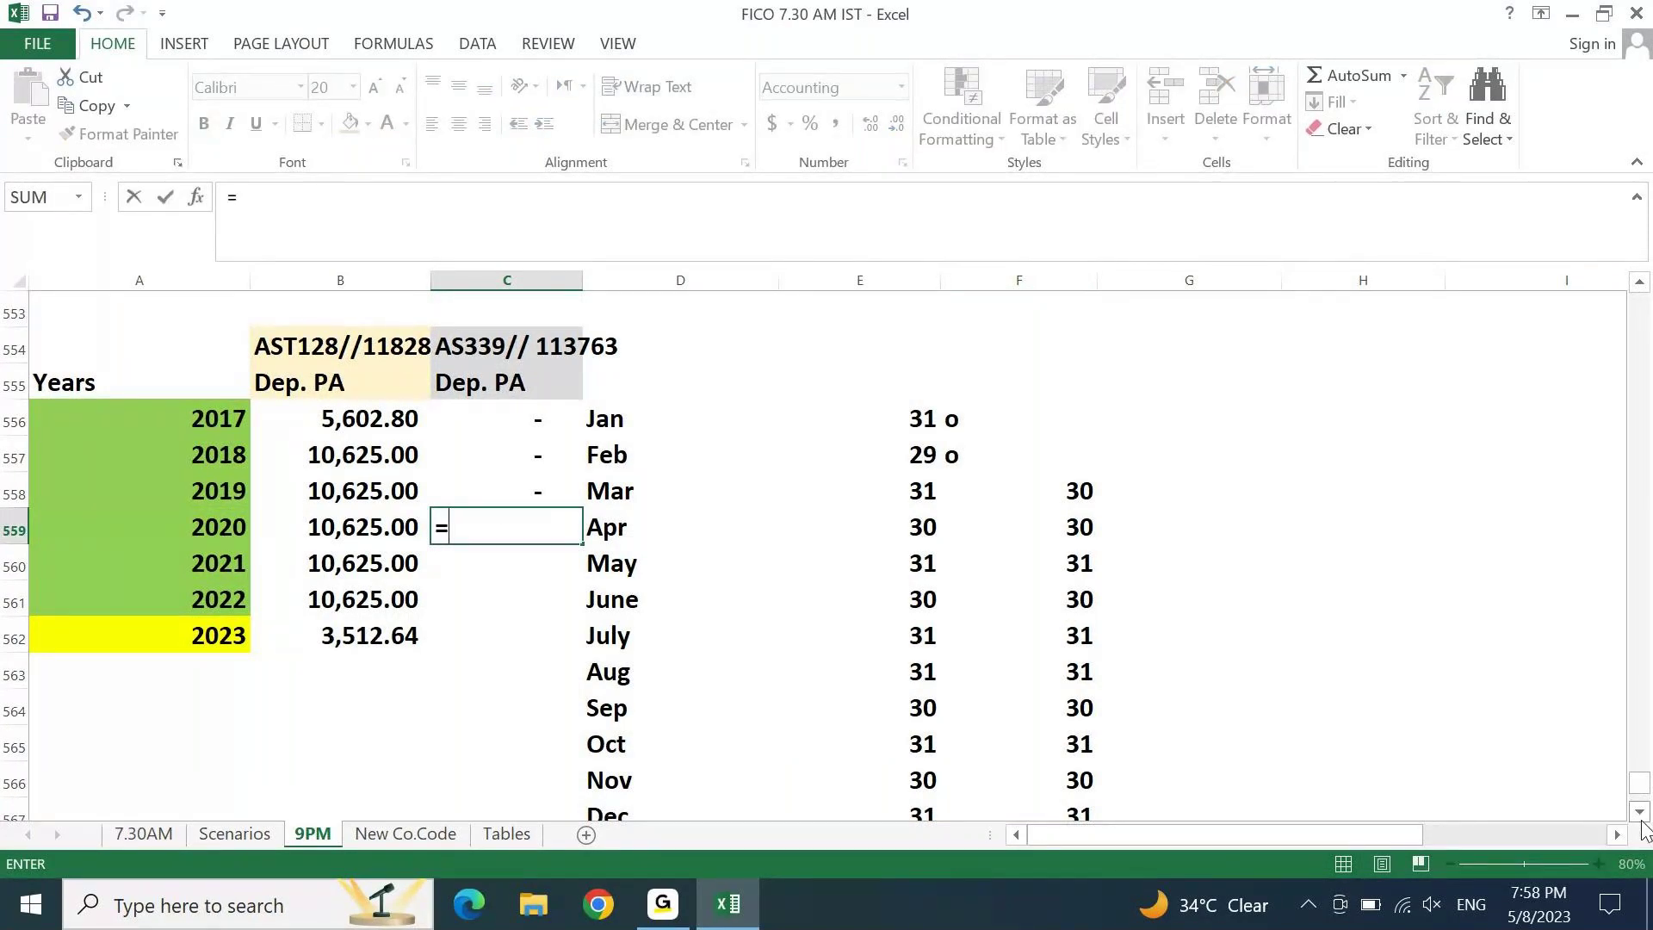
scroll(1237, 754, "down", 2)
left_click(1076, 711)
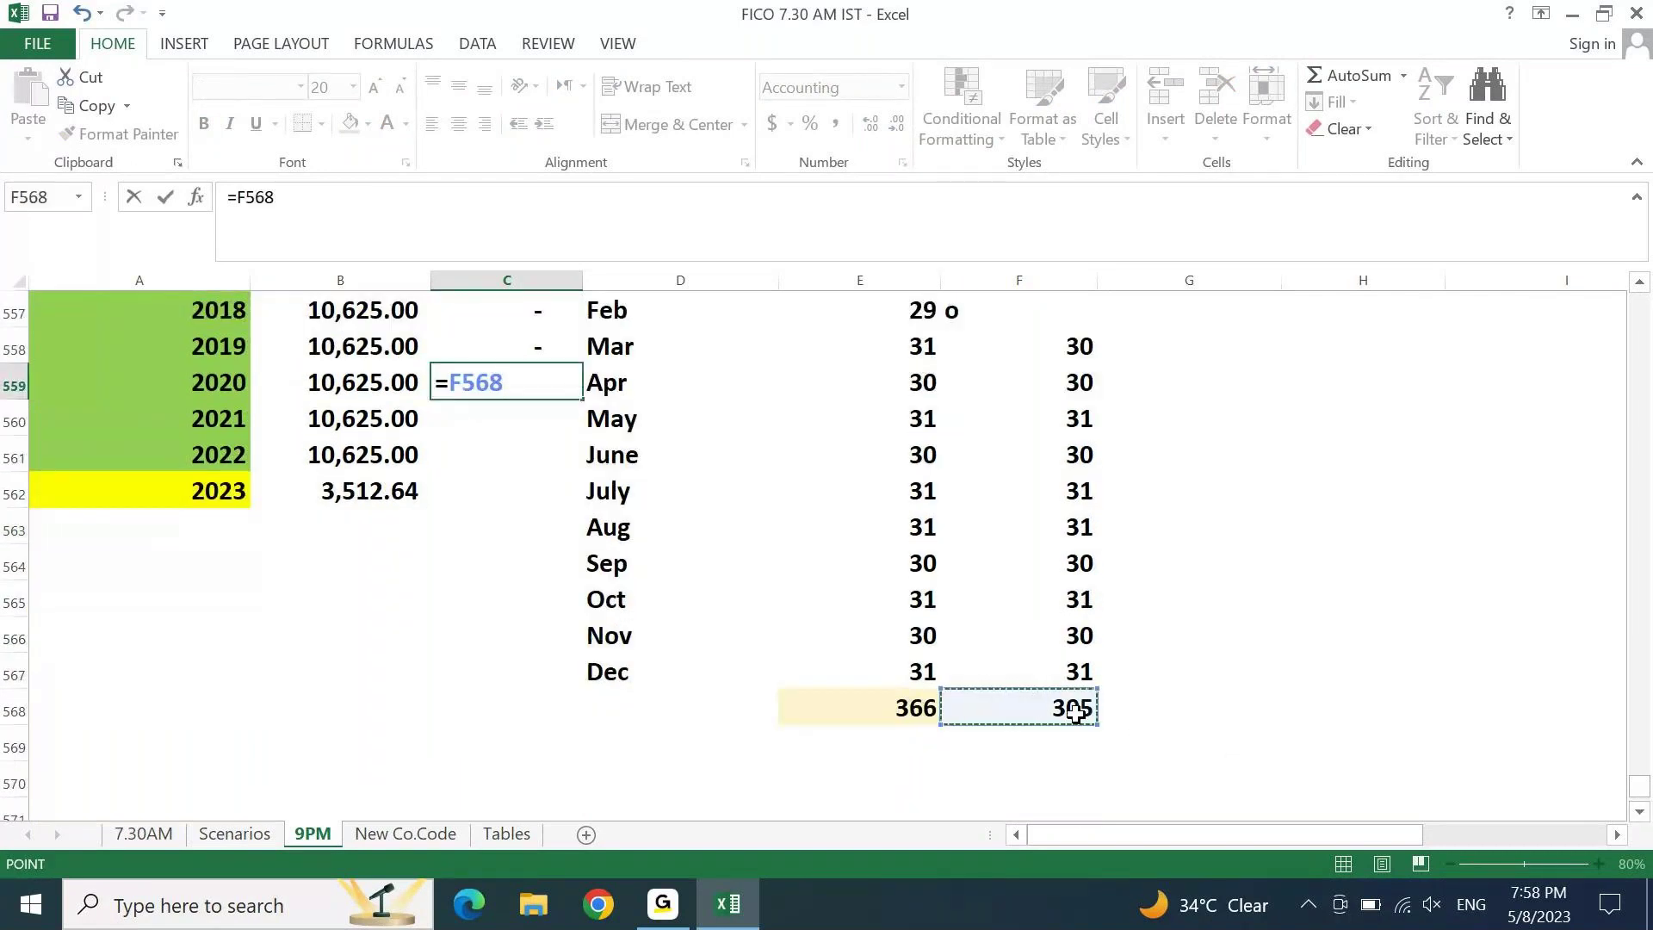
type("*")
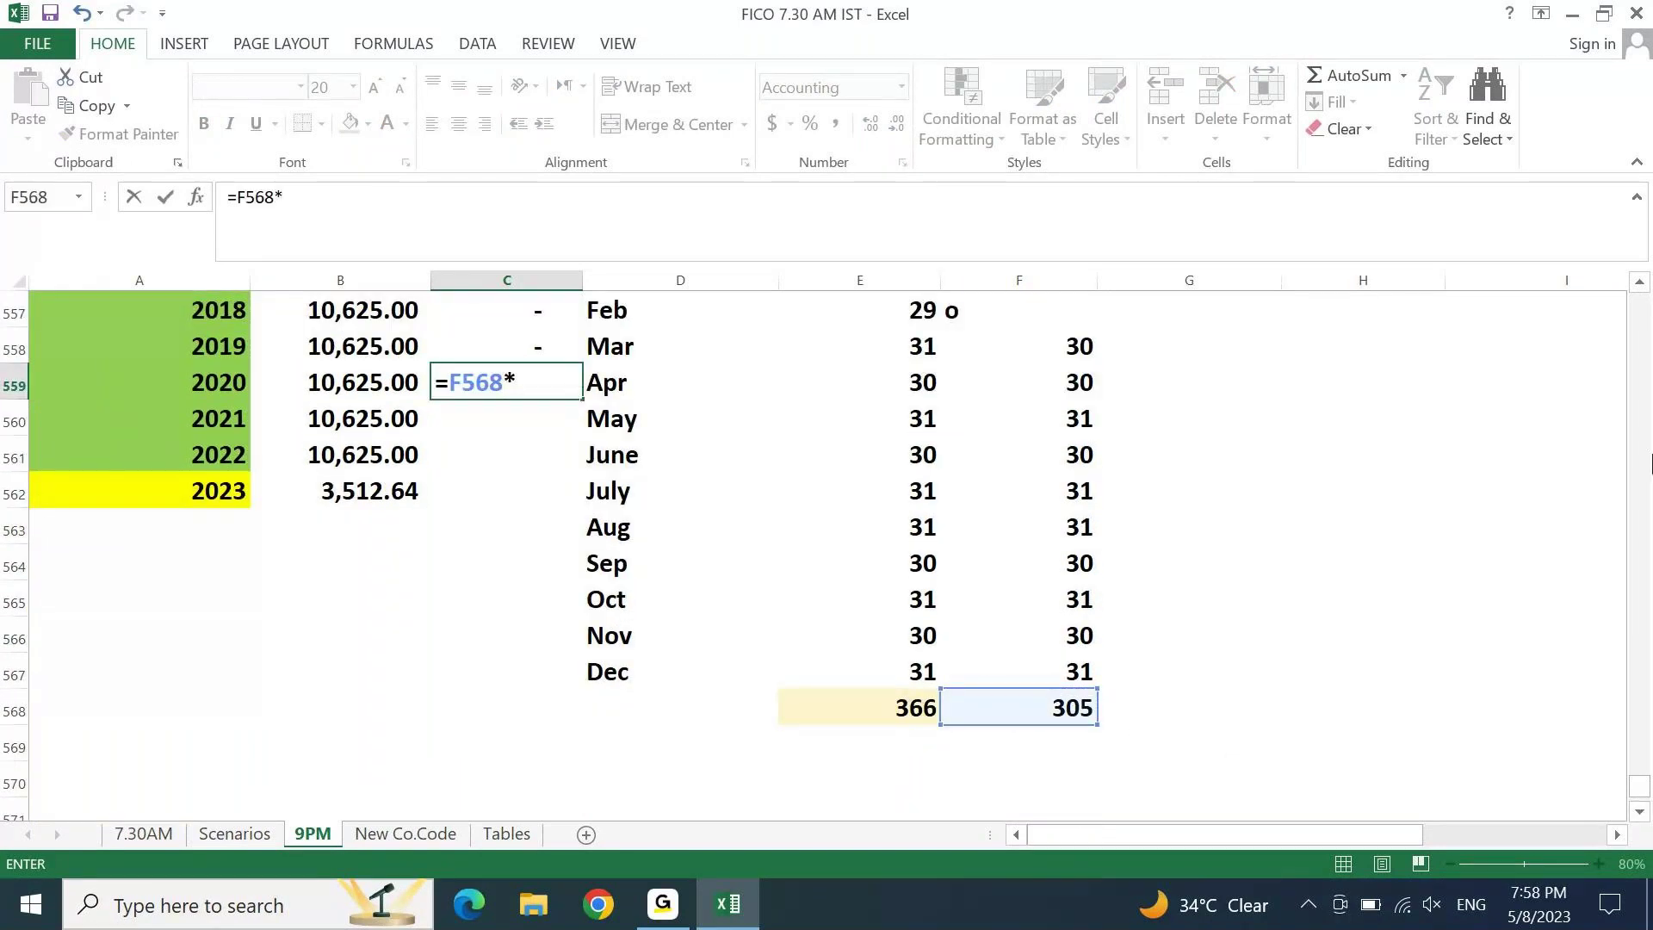
left_click(1640, 285)
left_click(1640, 284)
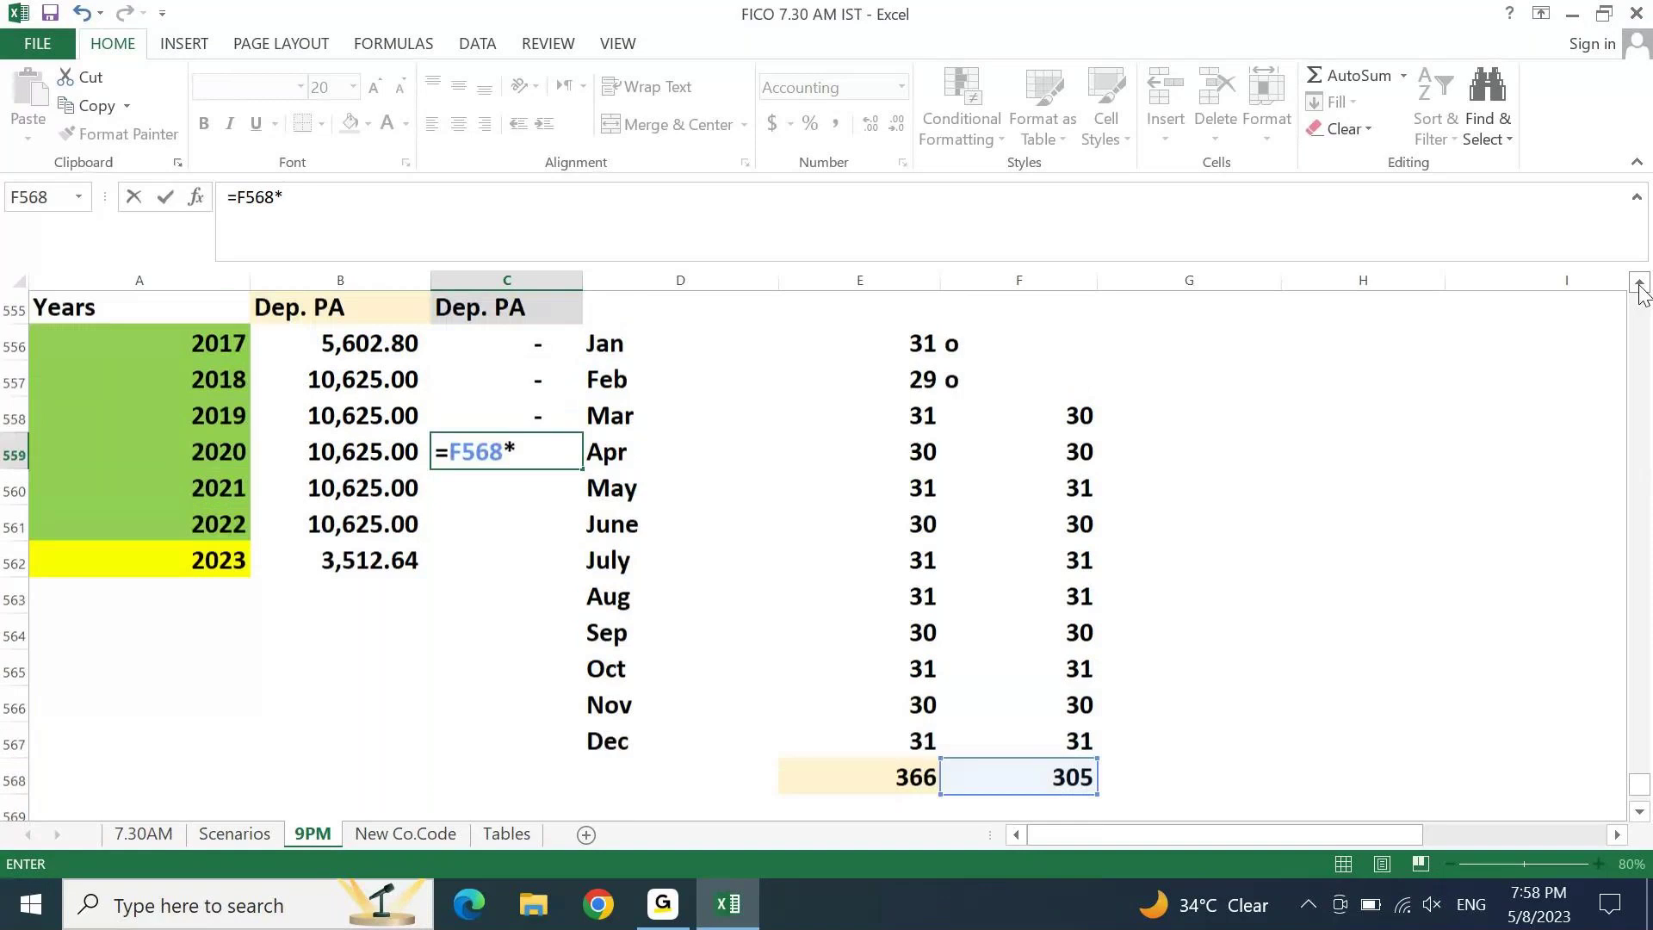
left_click(1640, 284)
left_click(1640, 284)
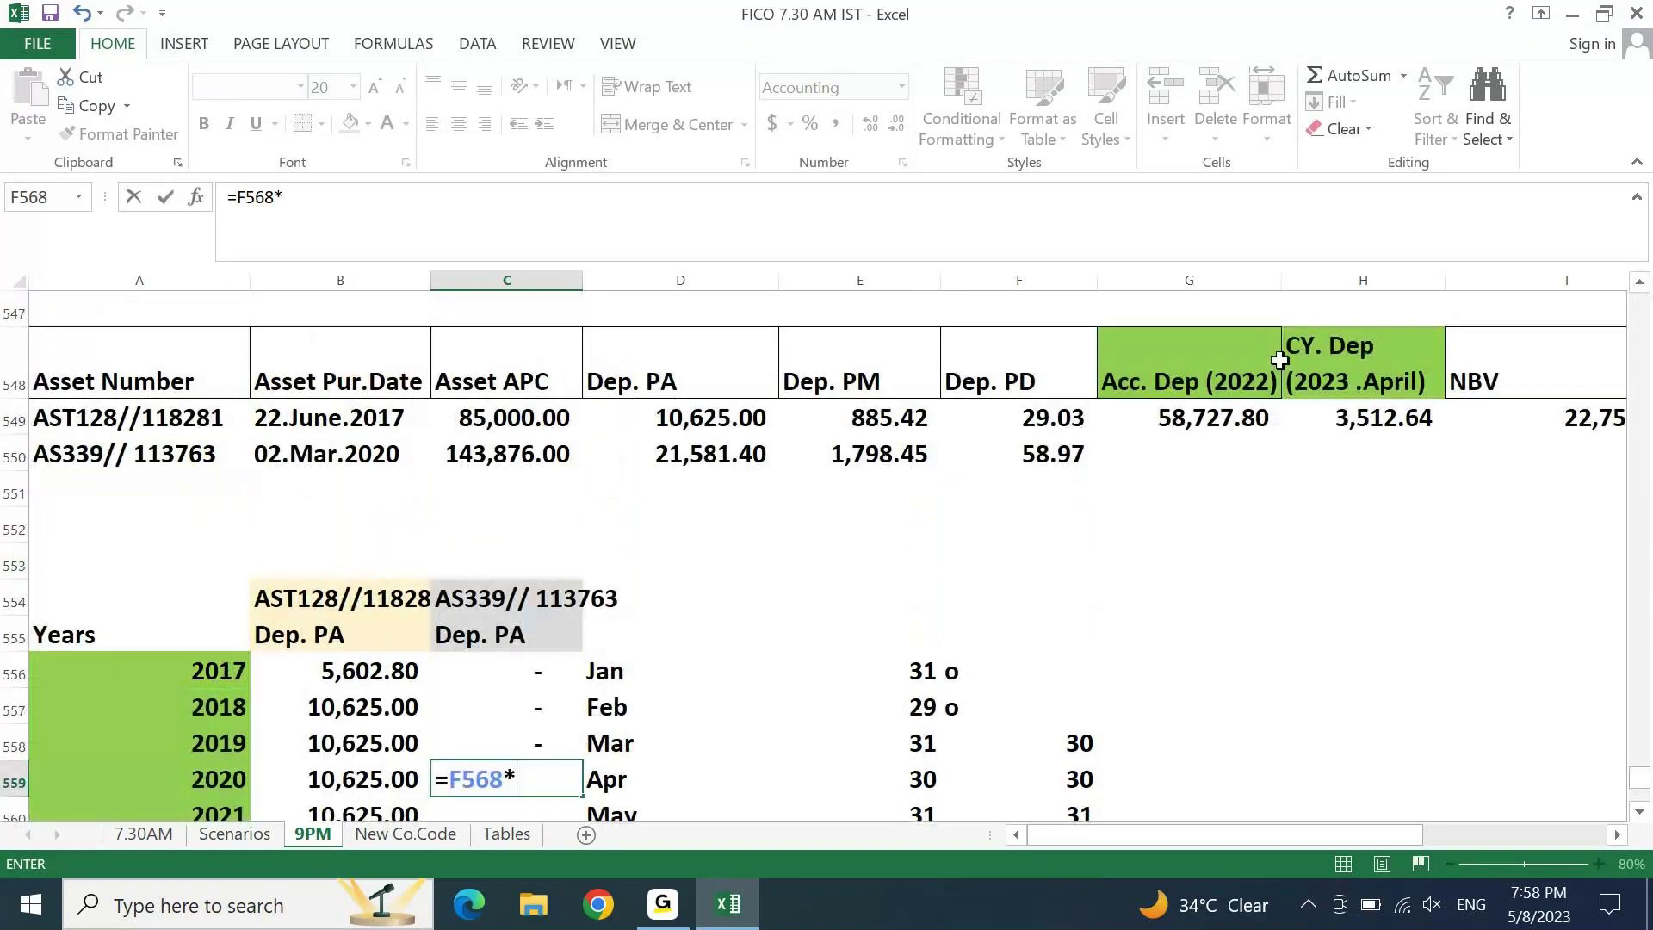
left_click(1041, 456)
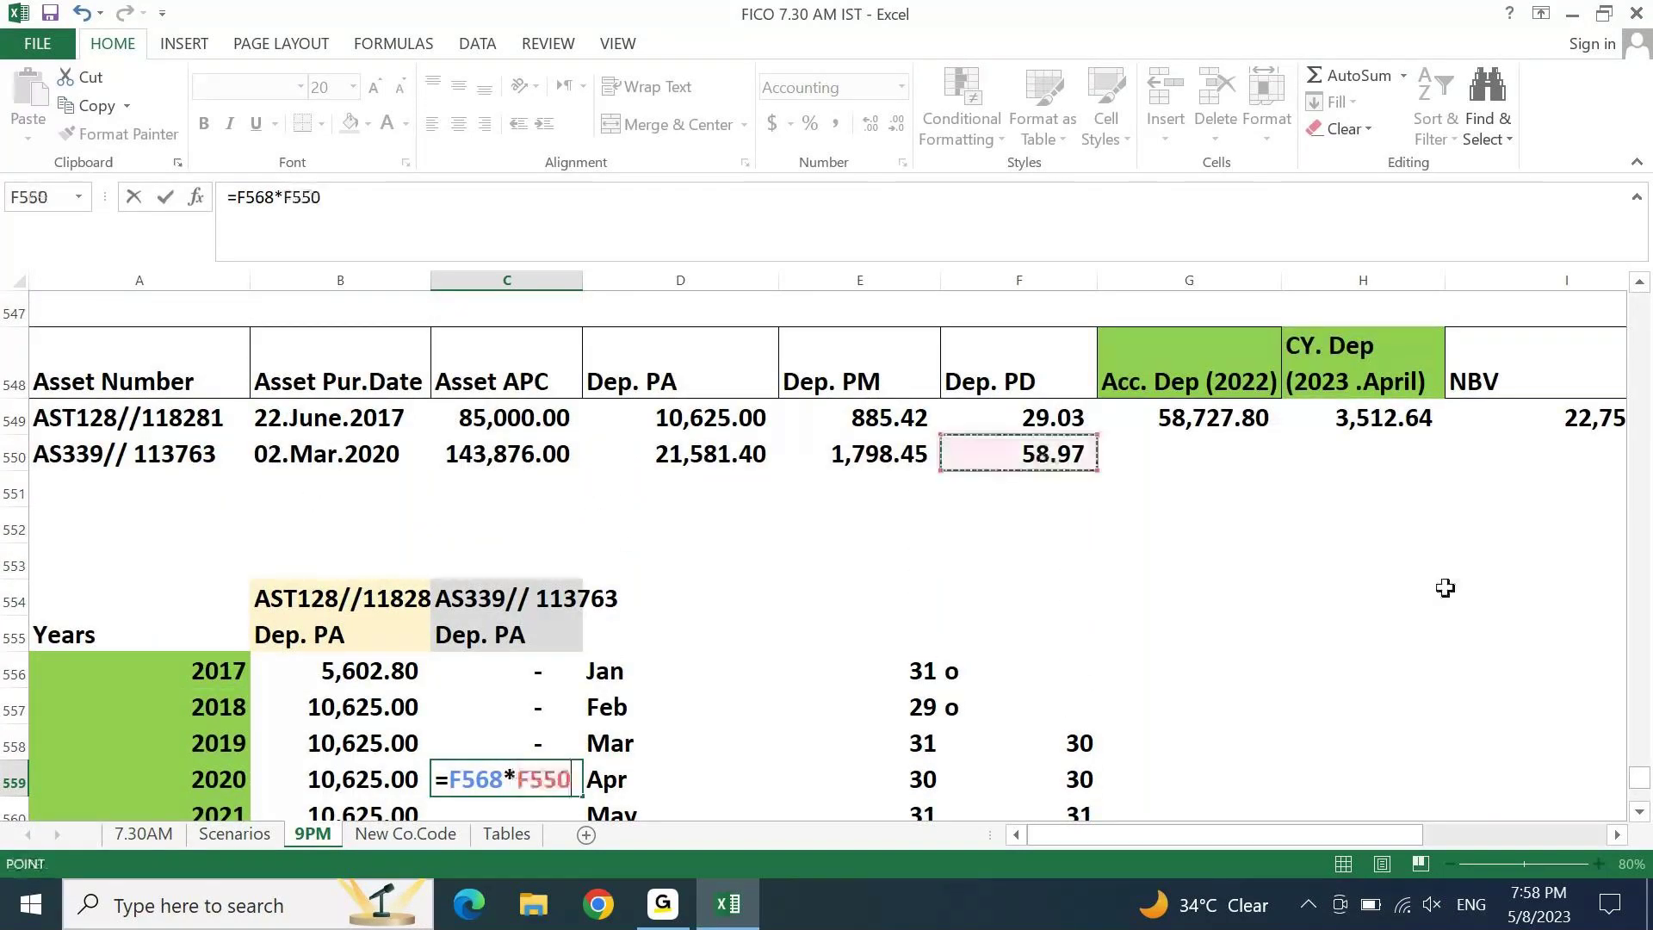
key("Return")
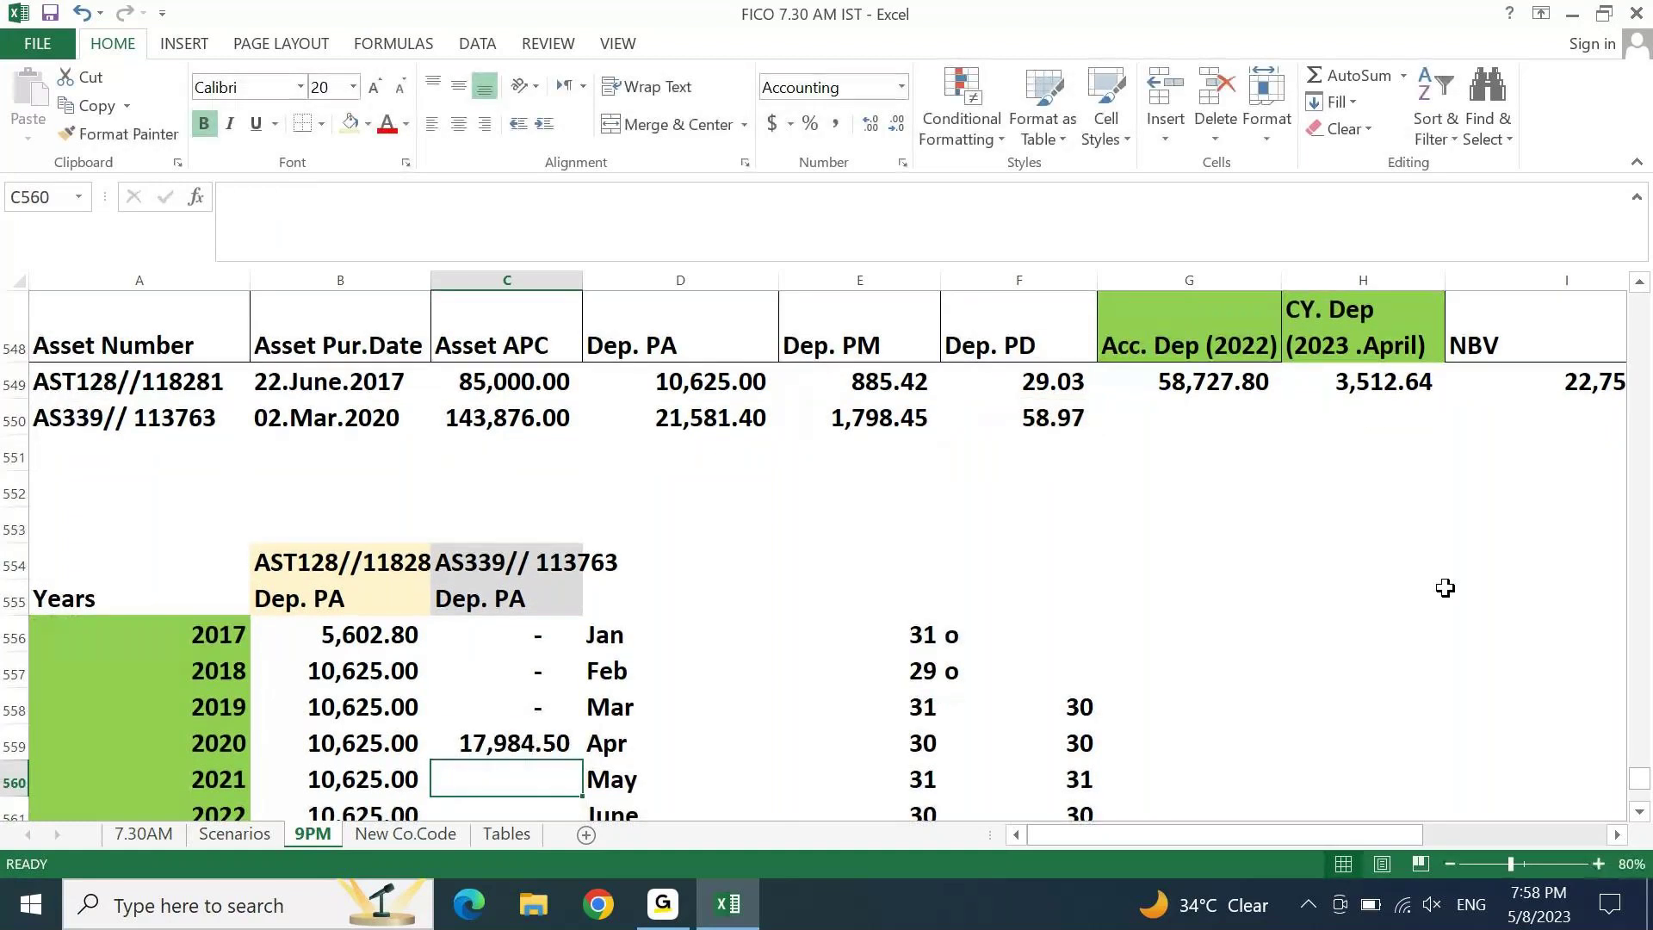
Step: Set the 2021 and 2022 Dep. PA of AS339// 113763 in C560 and C561 to its annual depreciation, =D550
key("Down")
key("Down")
key("Down")
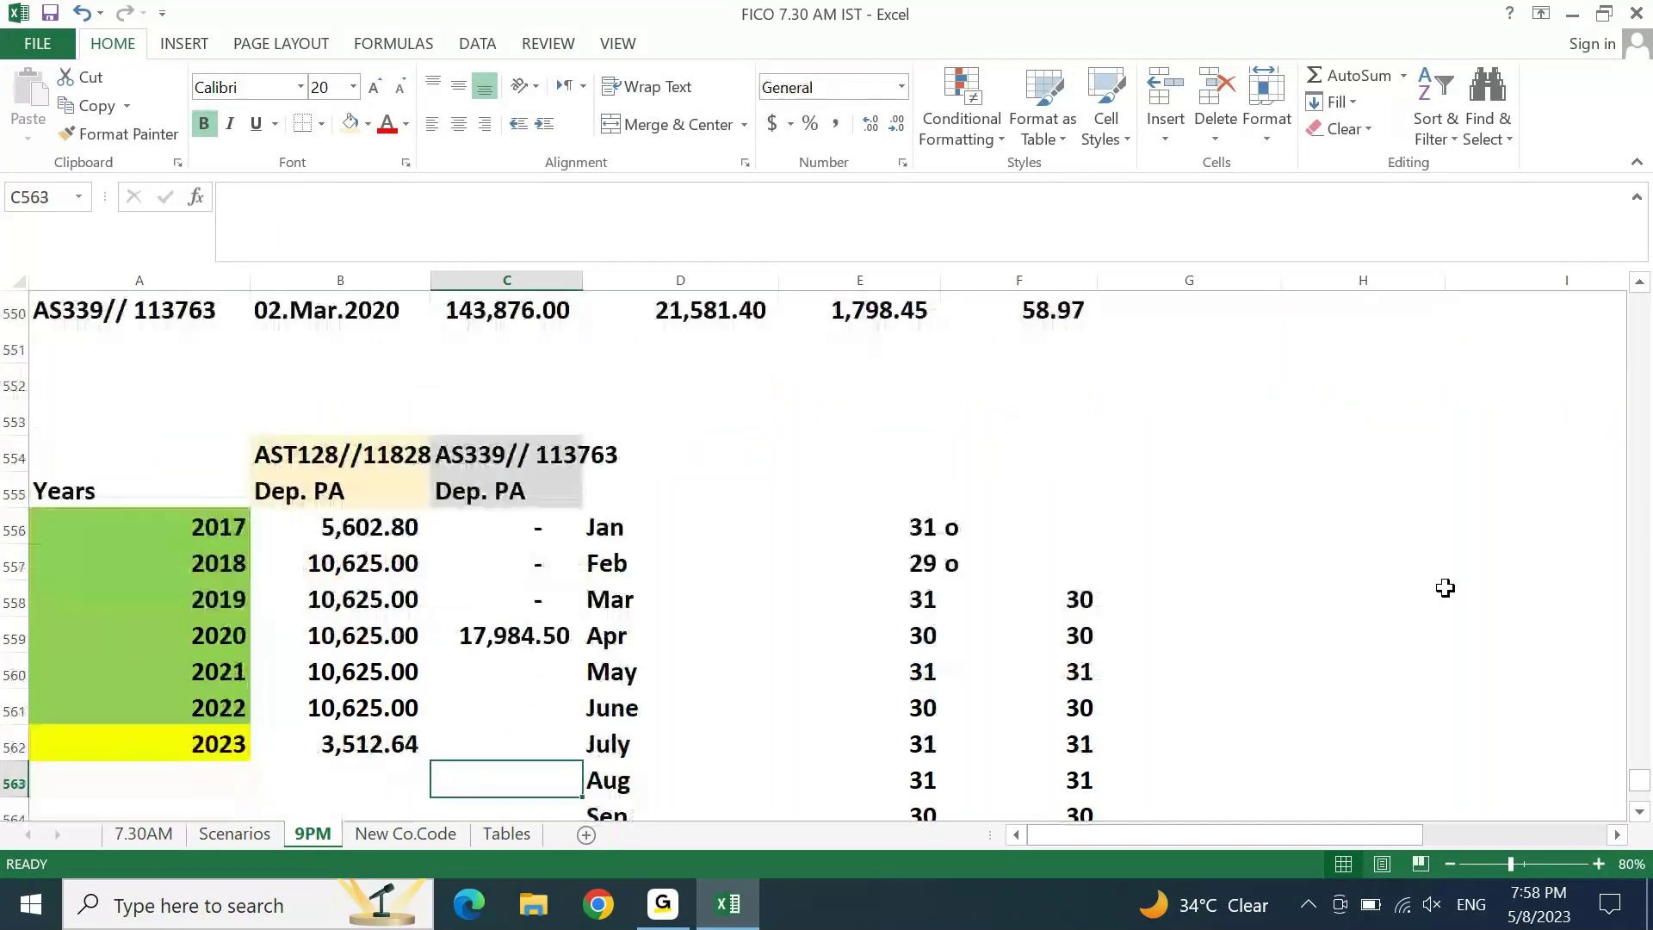
key("Up")
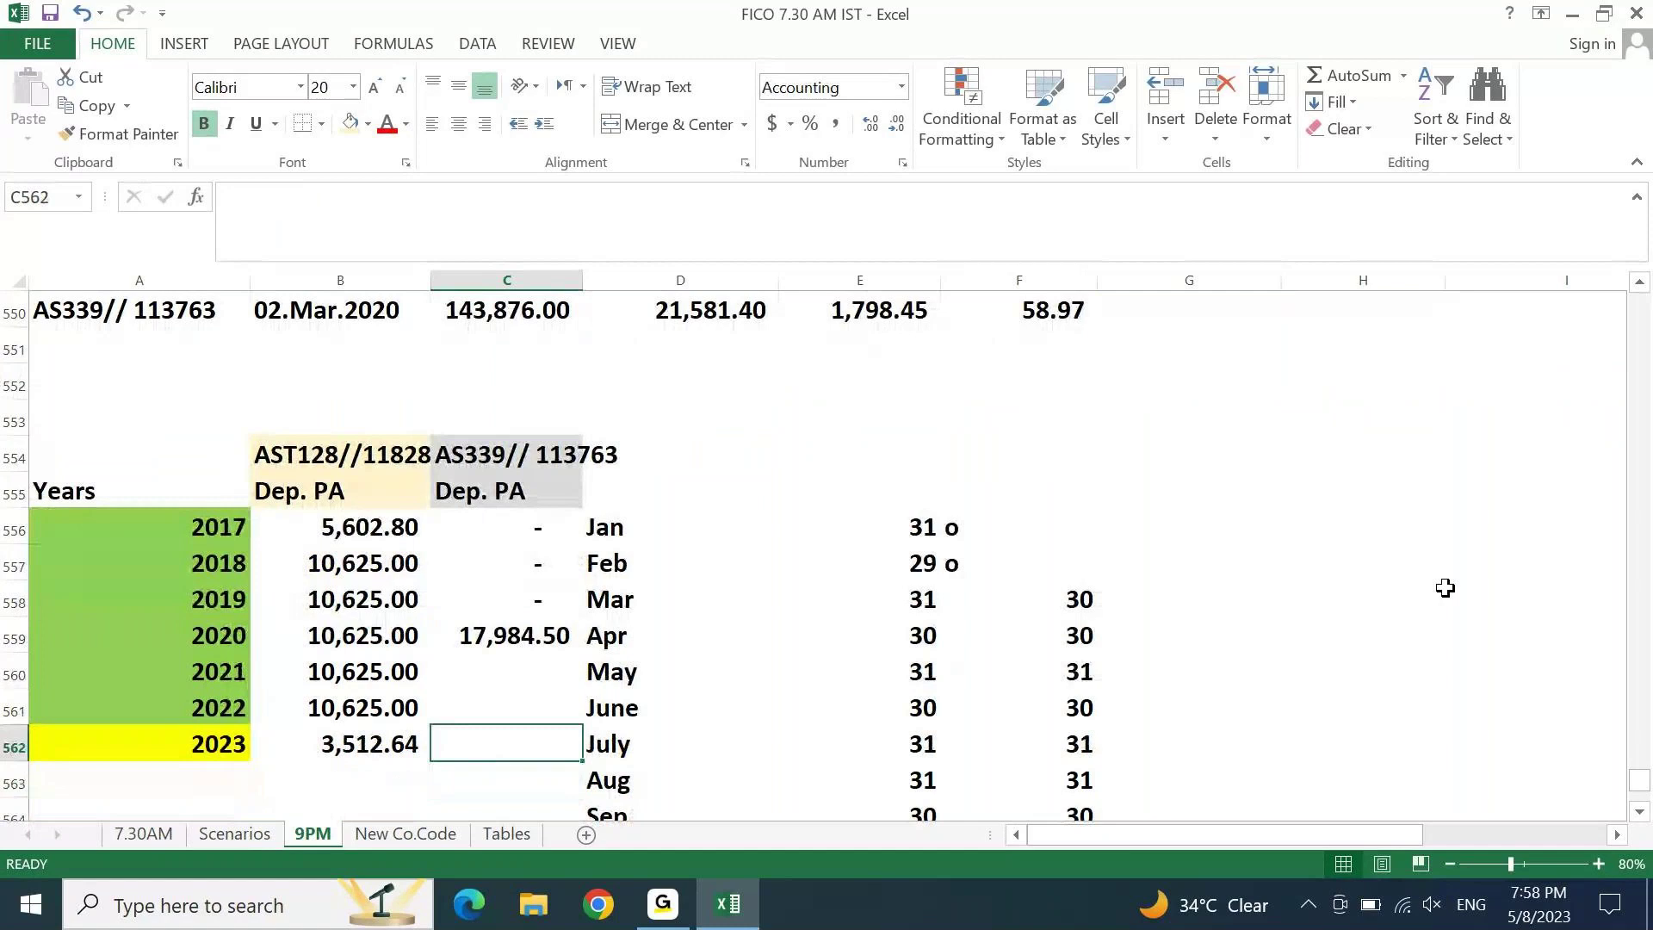
key("Up")
key("Up")
type("=")
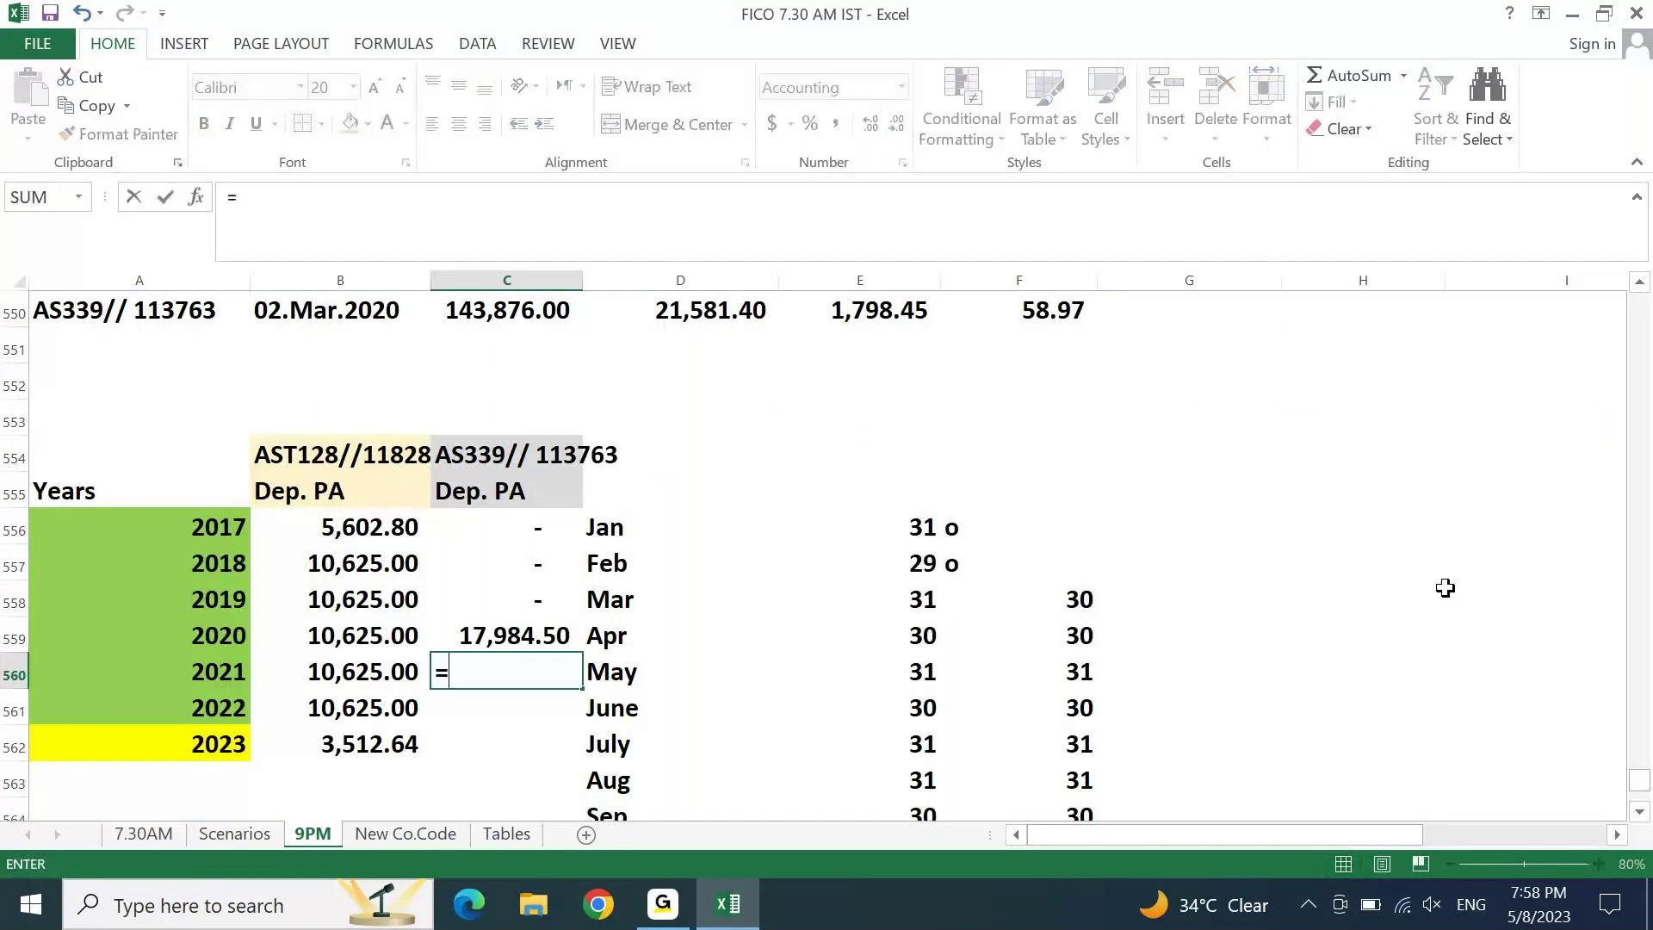
left_click(719, 310)
key("Return")
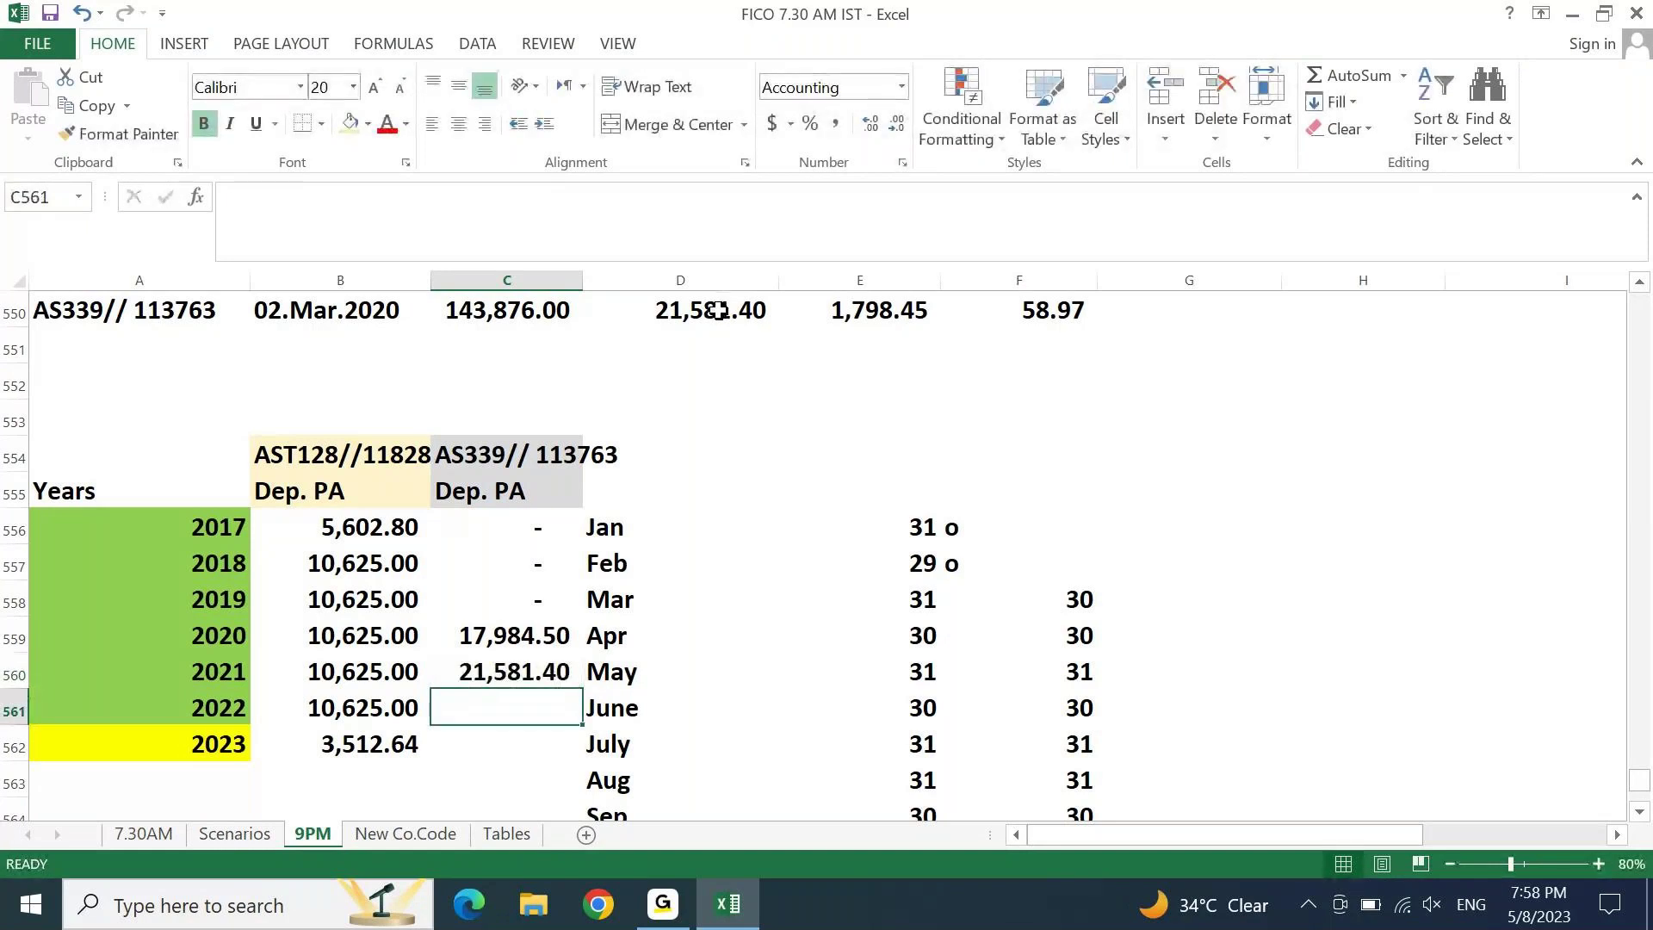
type("=")
left_click(746, 310)
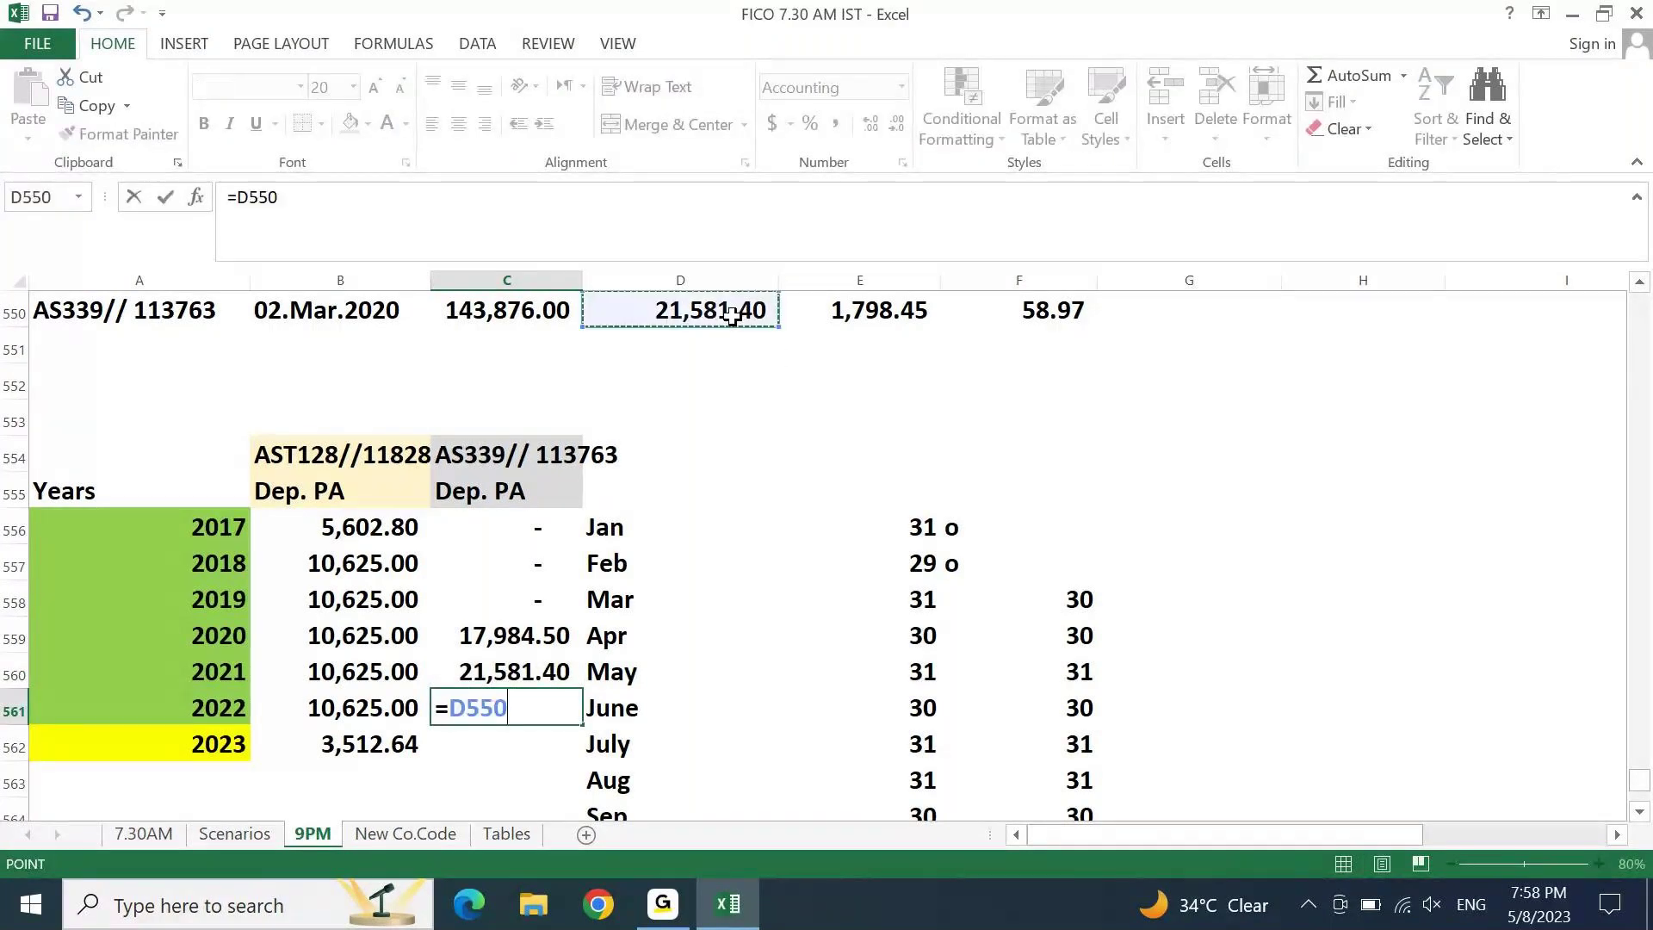
key("Return")
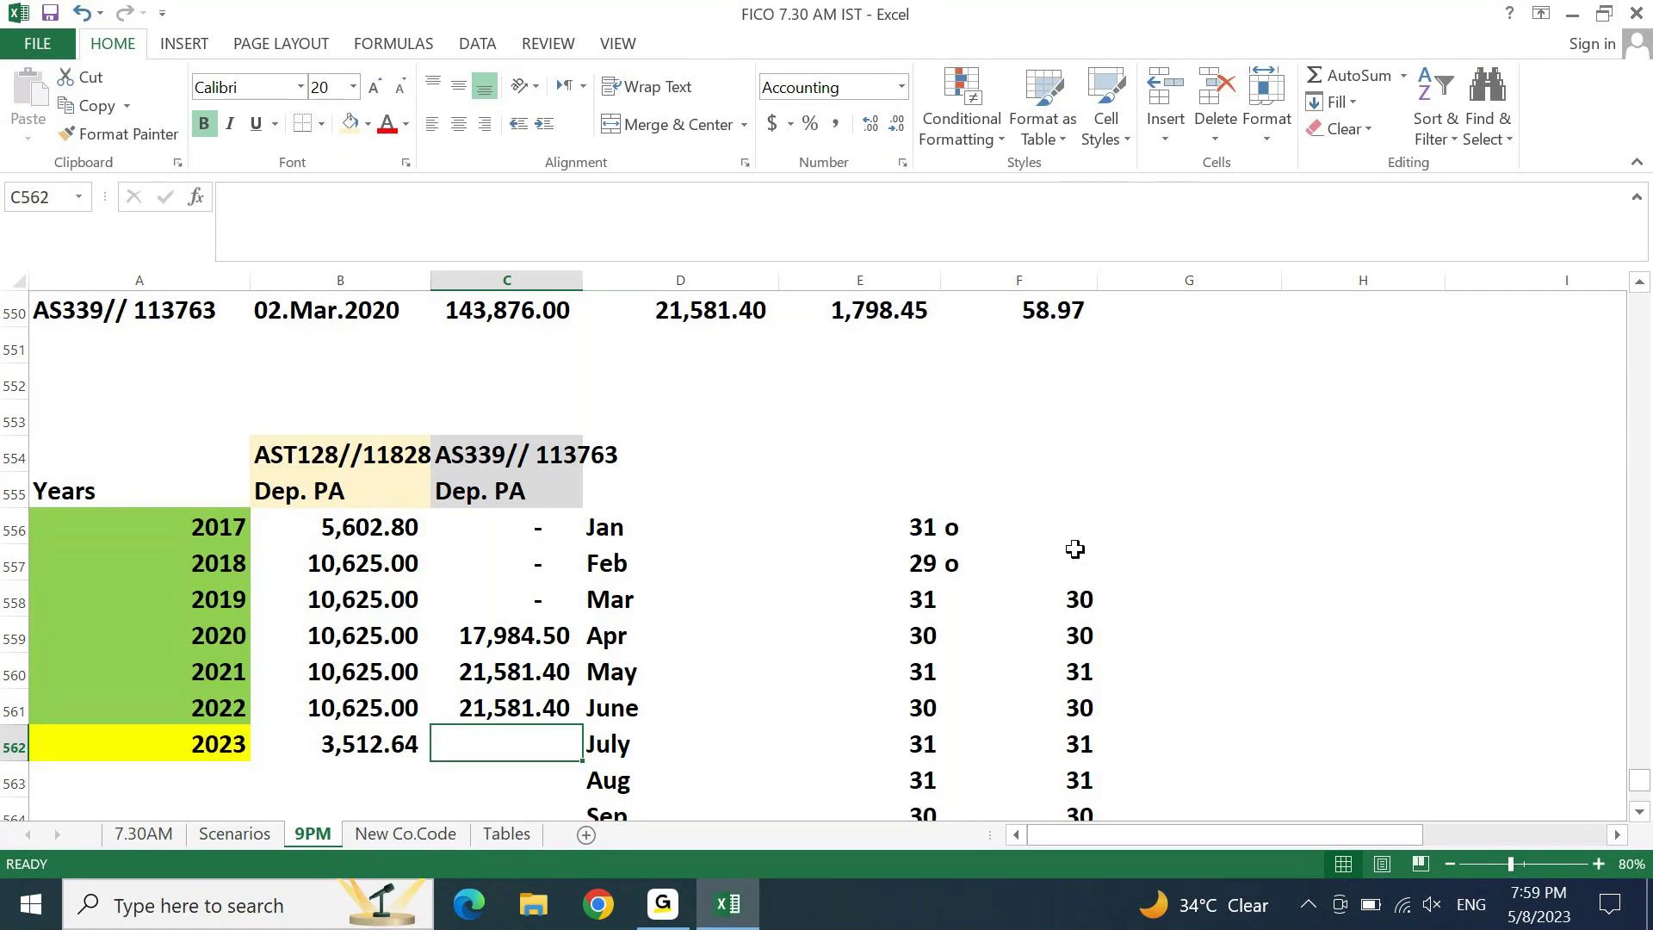
Step: Compare the new day-count column F with the moved 2017 and 2023 columns of the other asset
left_click(1040, 532)
key("Down")
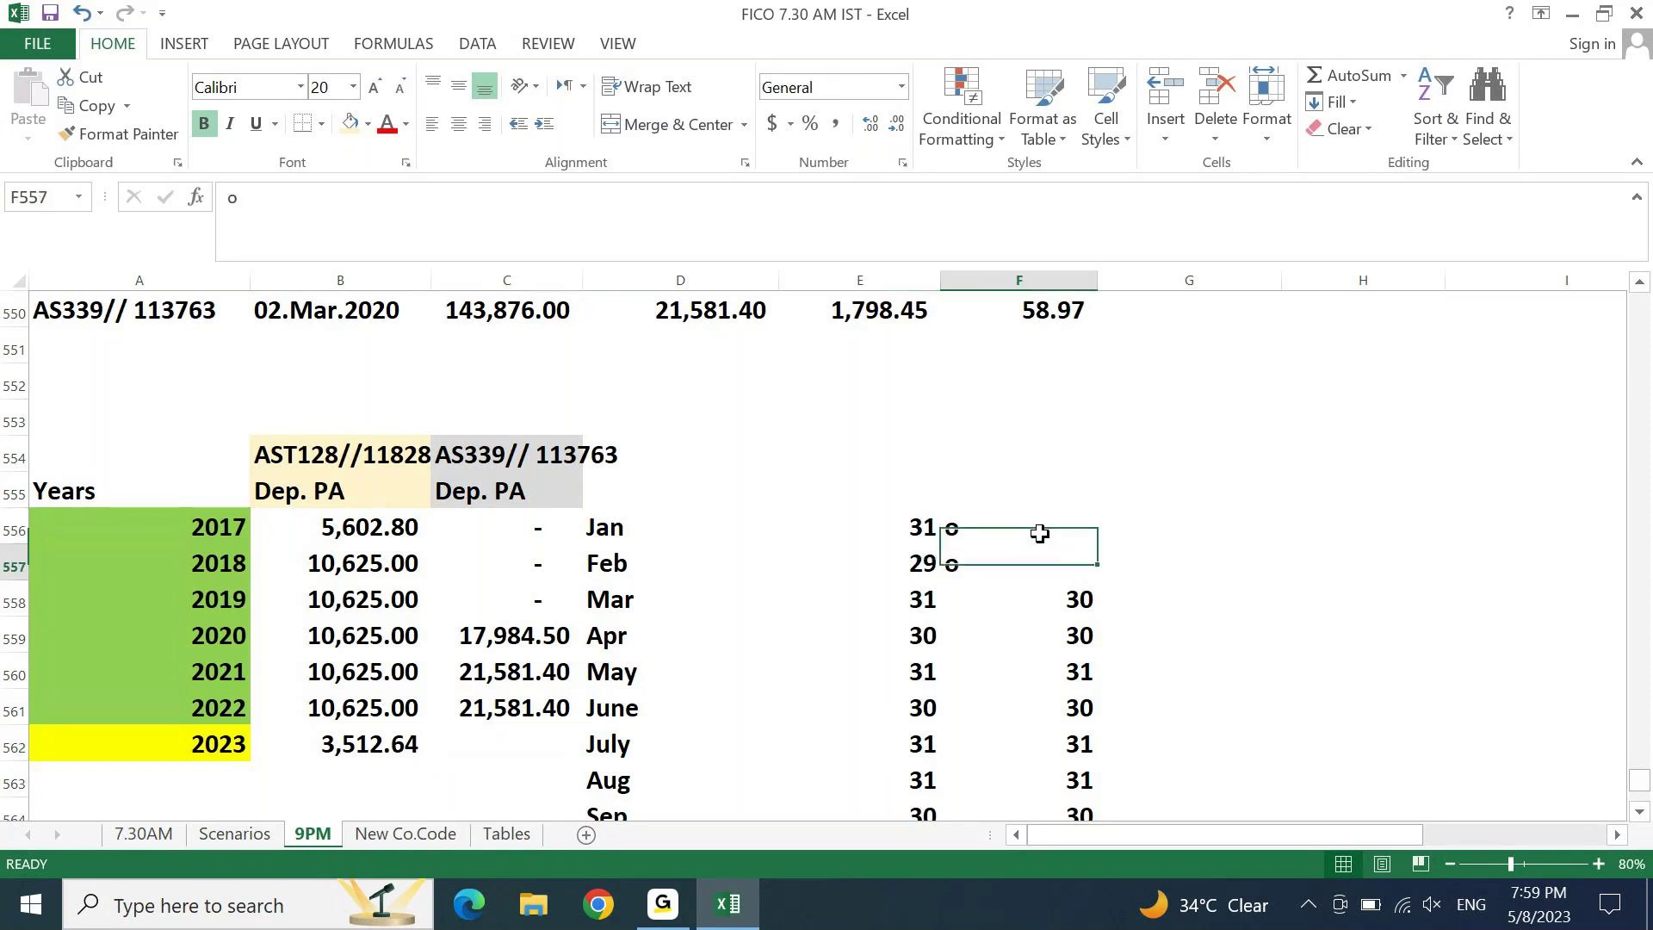
key("ctrl+Right")
key("Up")
key("Up")
key("ctrl+Left")
key("ctrl+Left")
key("Down")
key("ctrl+Right")
key("Down")
key("Up")
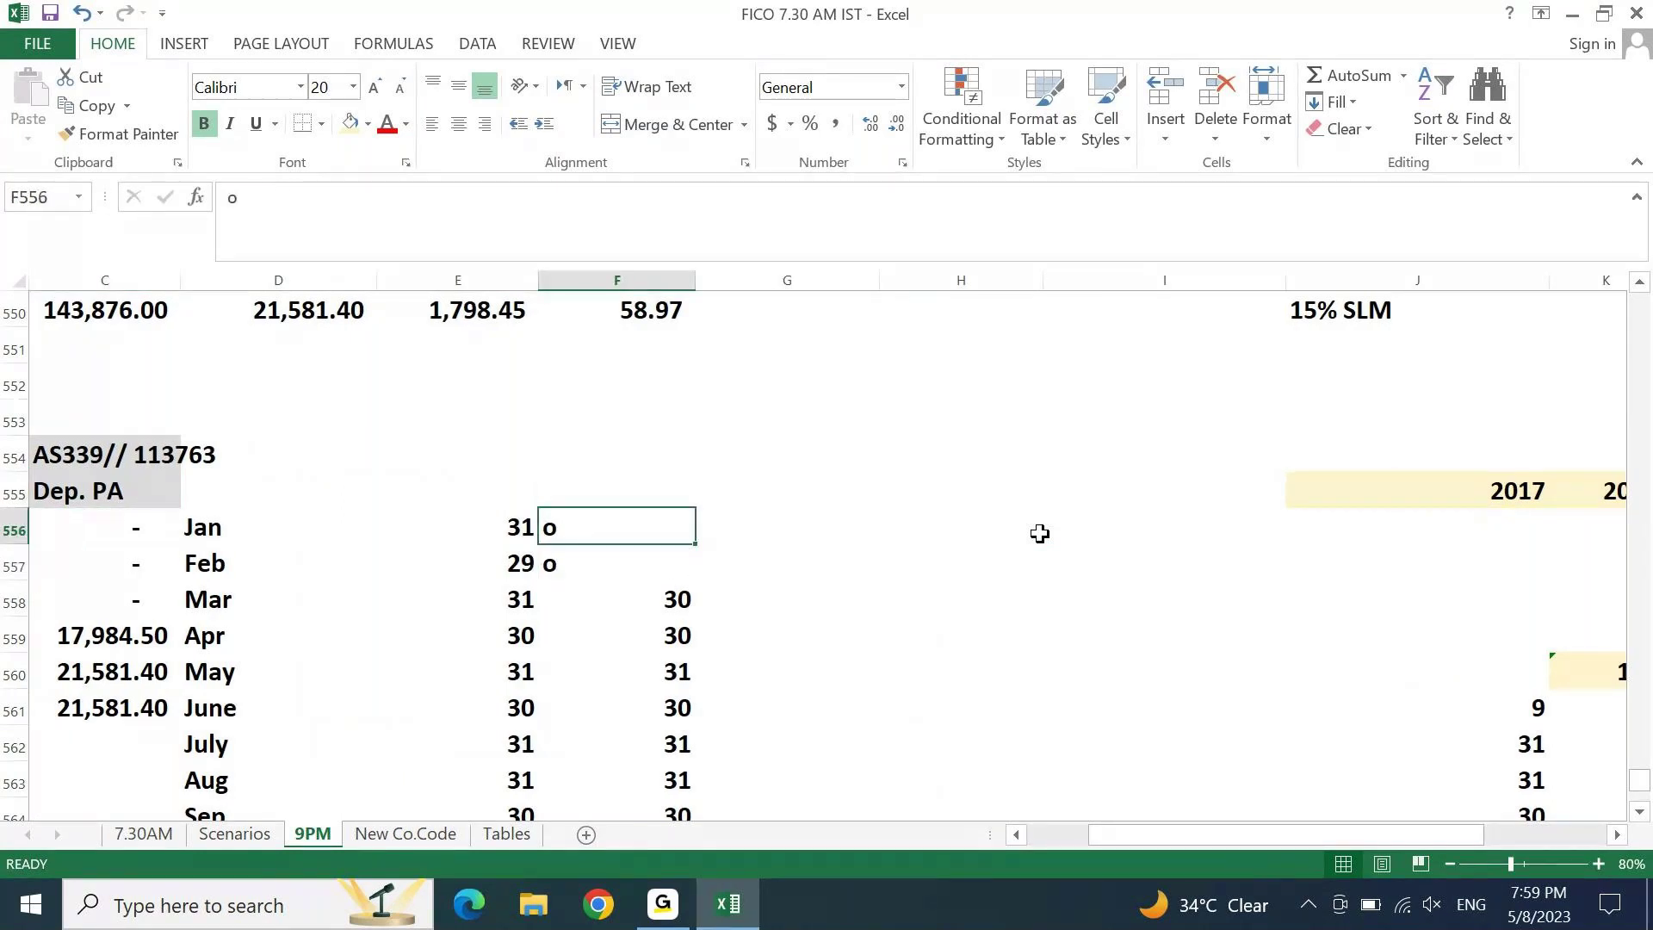
Step: Label the day-count columns of asset AS339// 113763 as 2020 in F555 and 2023 in G555
key("Up")
type("2020")
key("Tab")
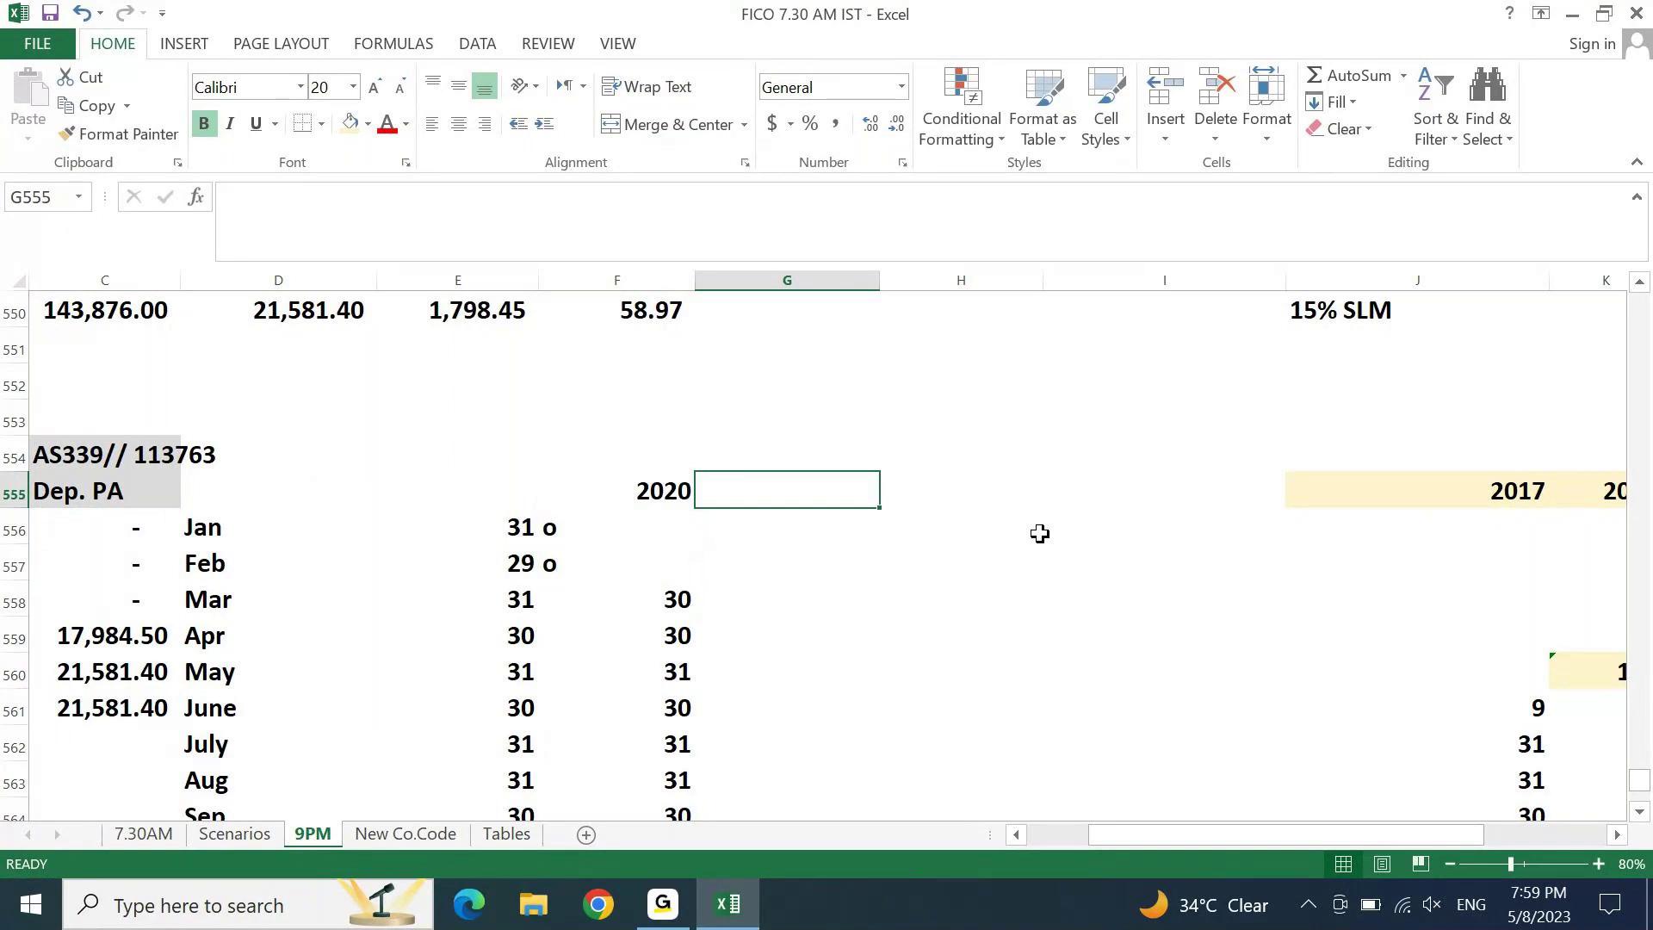
type("2023")
key("Return")
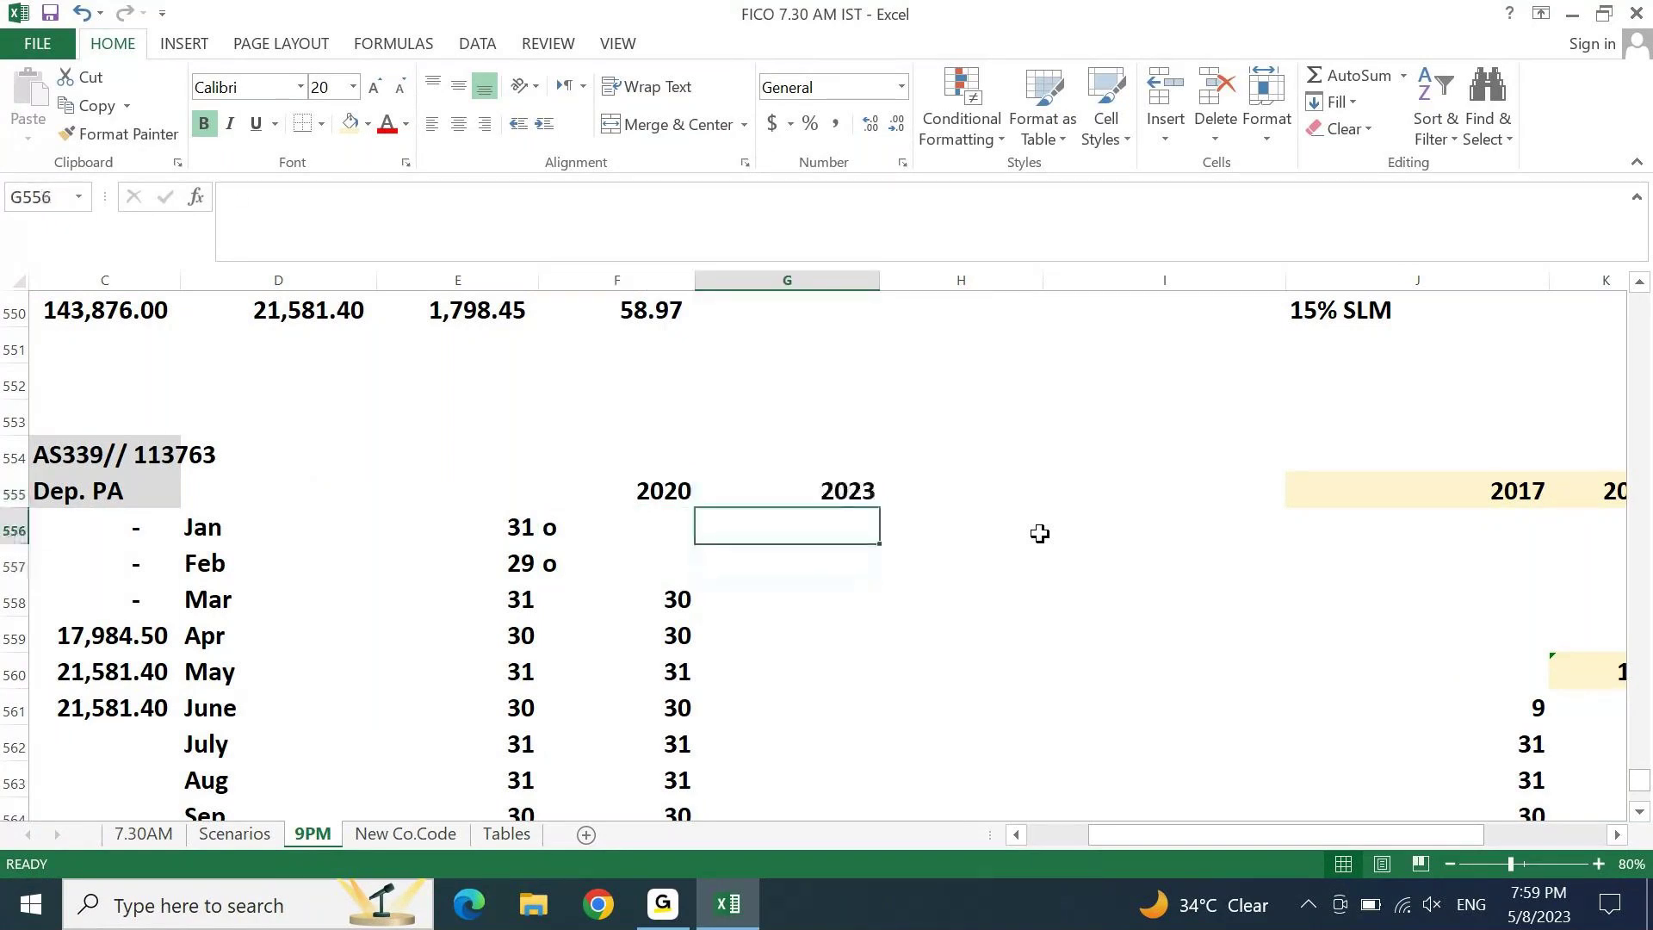
Step: Enter the 2023 day counts 31, 29, 31 and 30 for January to April in G556:G559
type("31")
key("Return")
type("29")
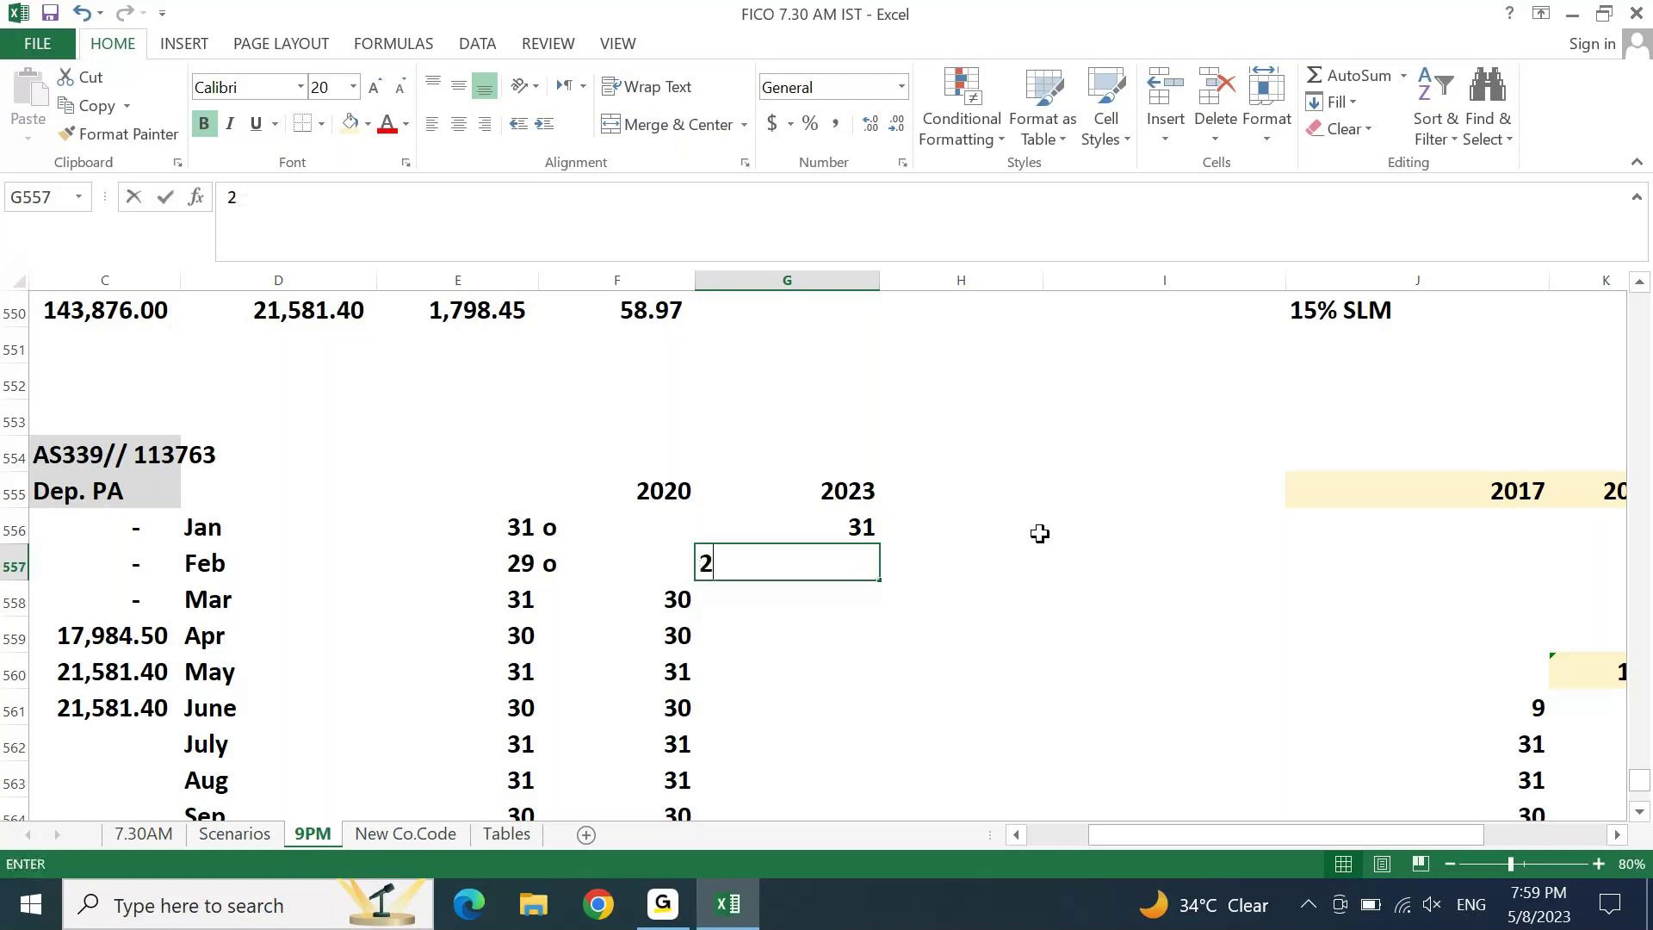
key("Return")
type("31")
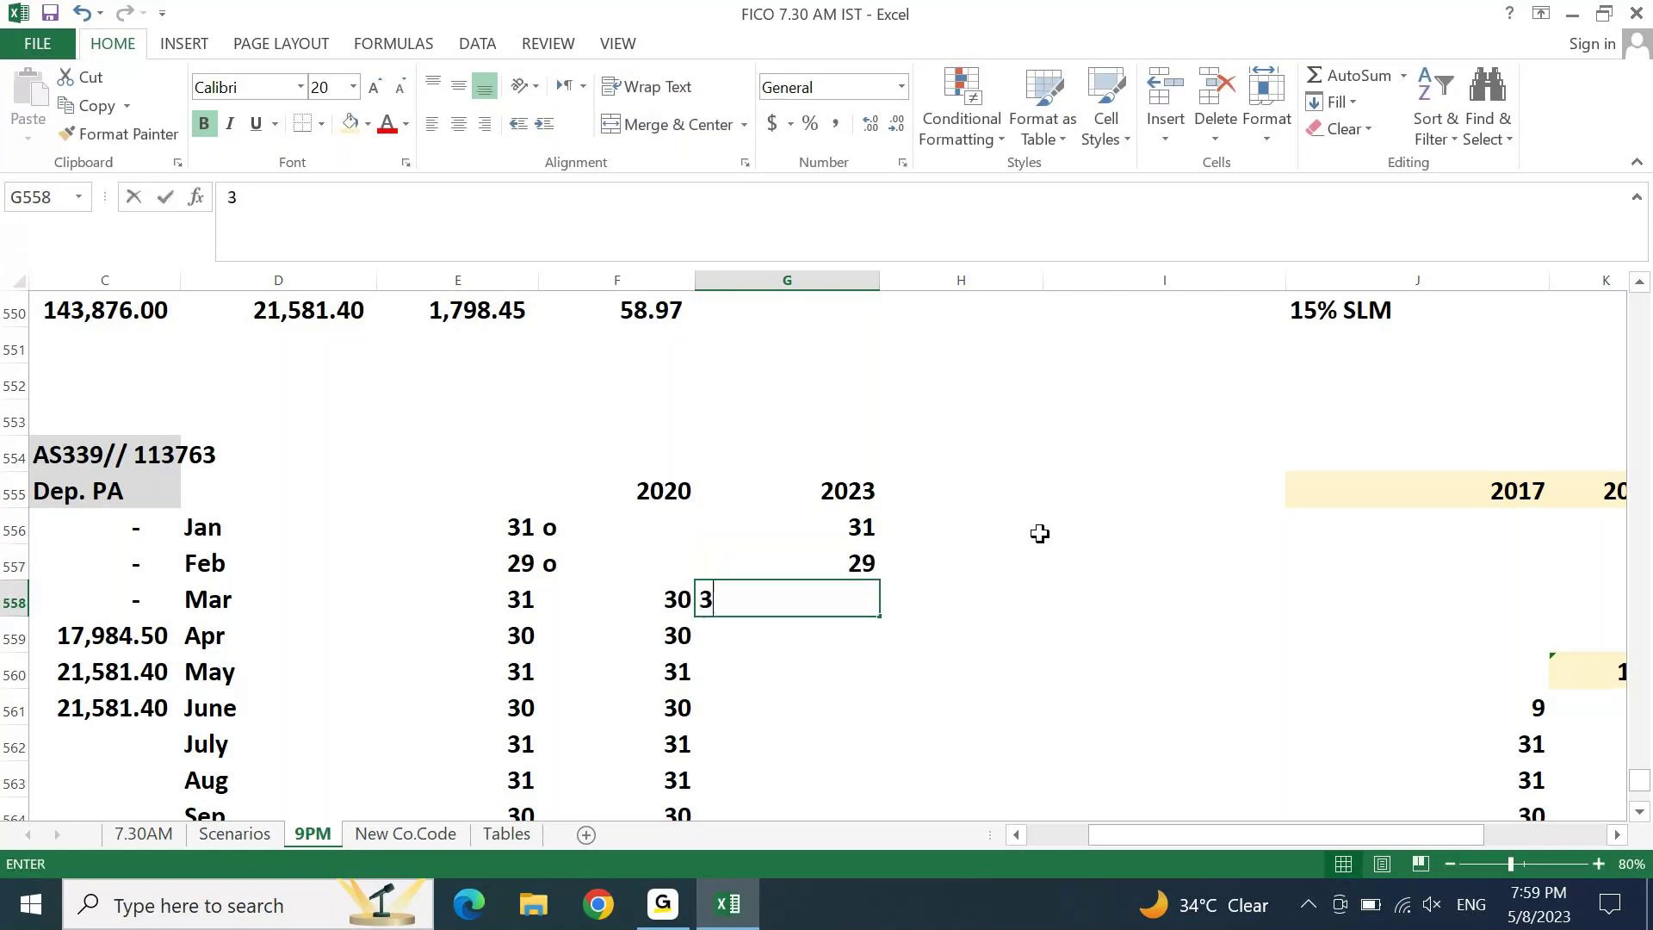
key("Return")
type("30")
key("Return")
Step: Total the January to April 2023 day counts in G560 with =SUM(G556:G559)
type("=sum(")
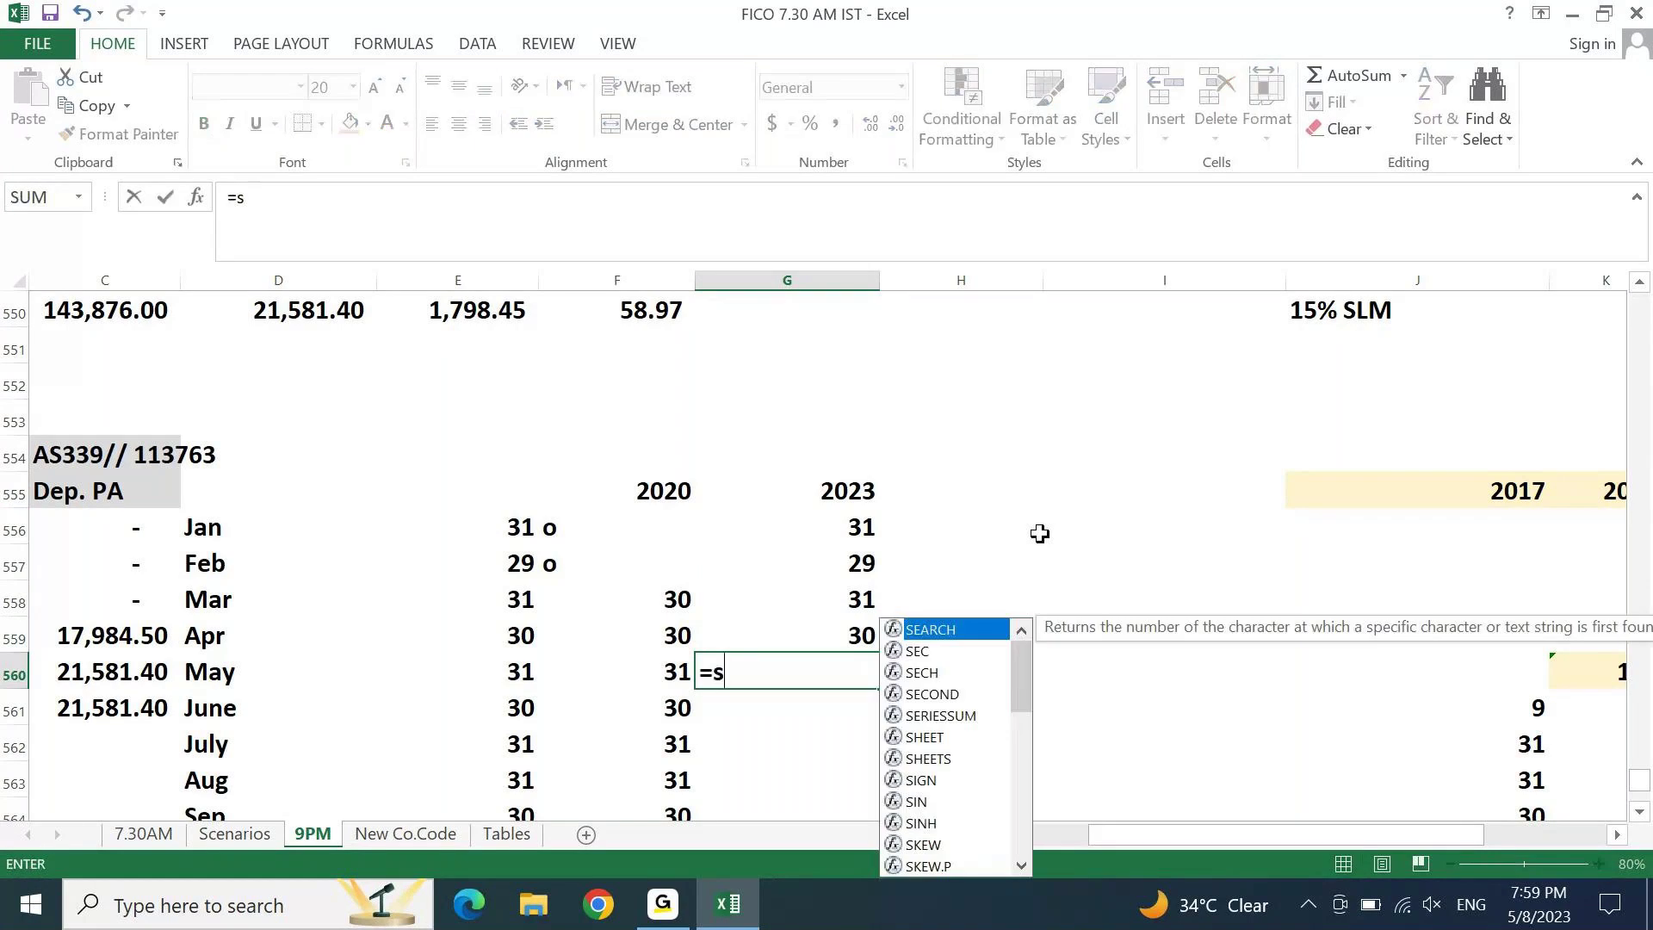
key("Up")
key("shift+Up")
key("shift+Up")
key("shift+Up")
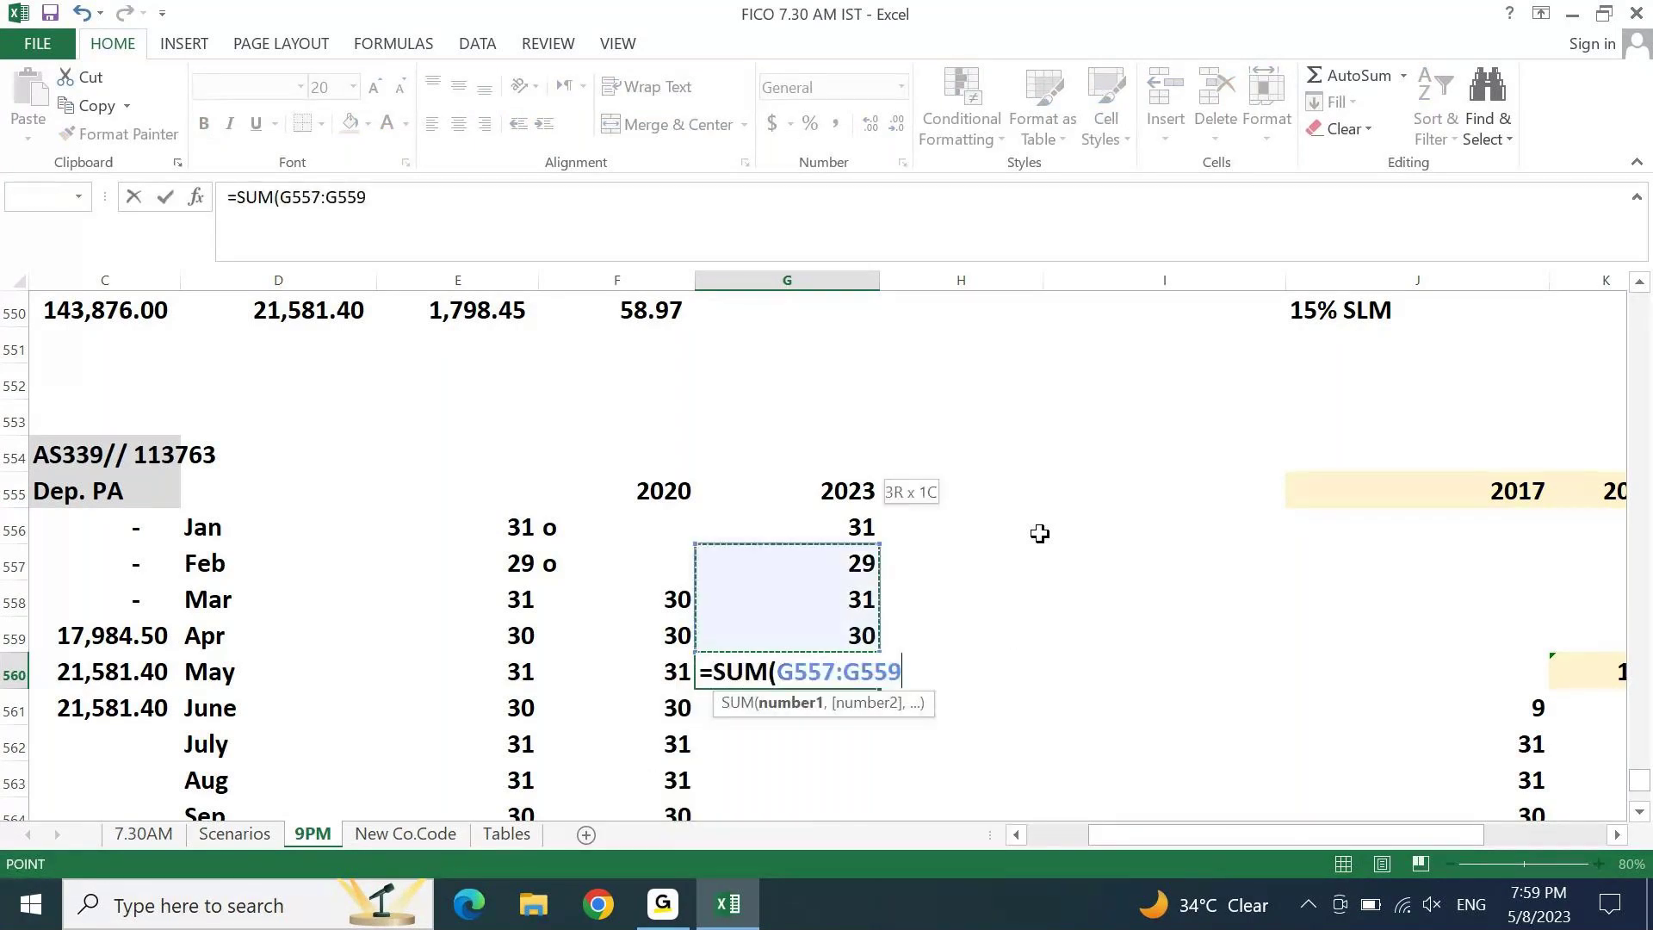
key("Return")
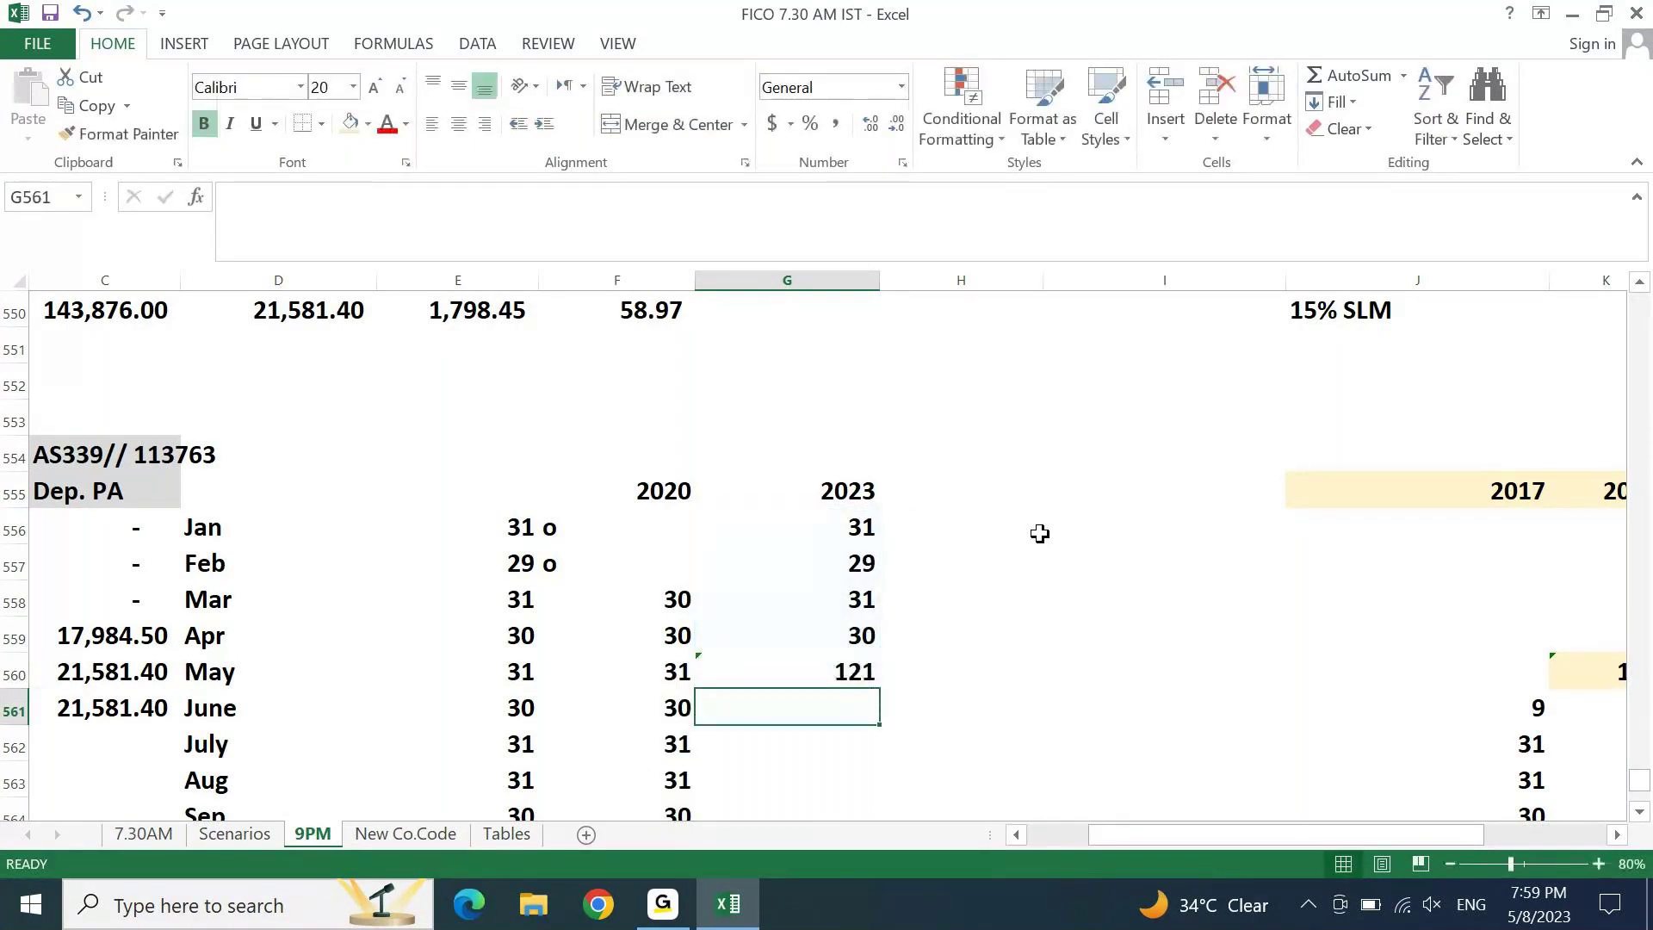
Step: Calculate the 2023 depreciation of AS339// 113763 in C562 as its 2023 day total times daily depreciation, =G560*F550
key("Left")
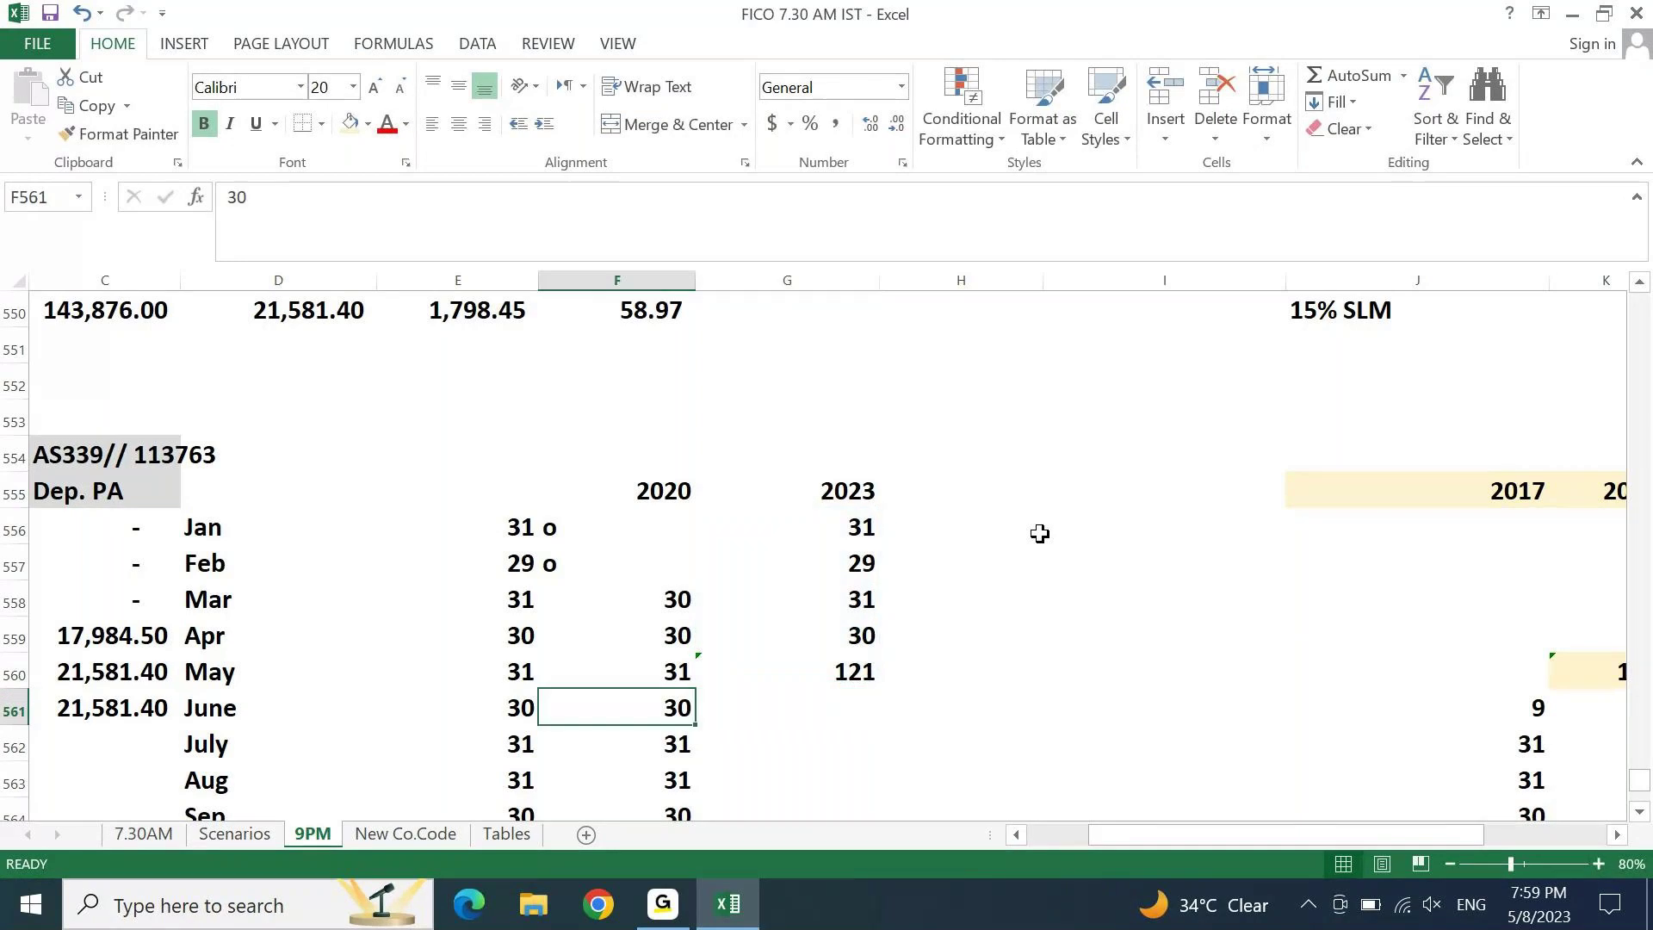
key("Left")
key("Left")
key("Left")
key("Left")
key("Down")
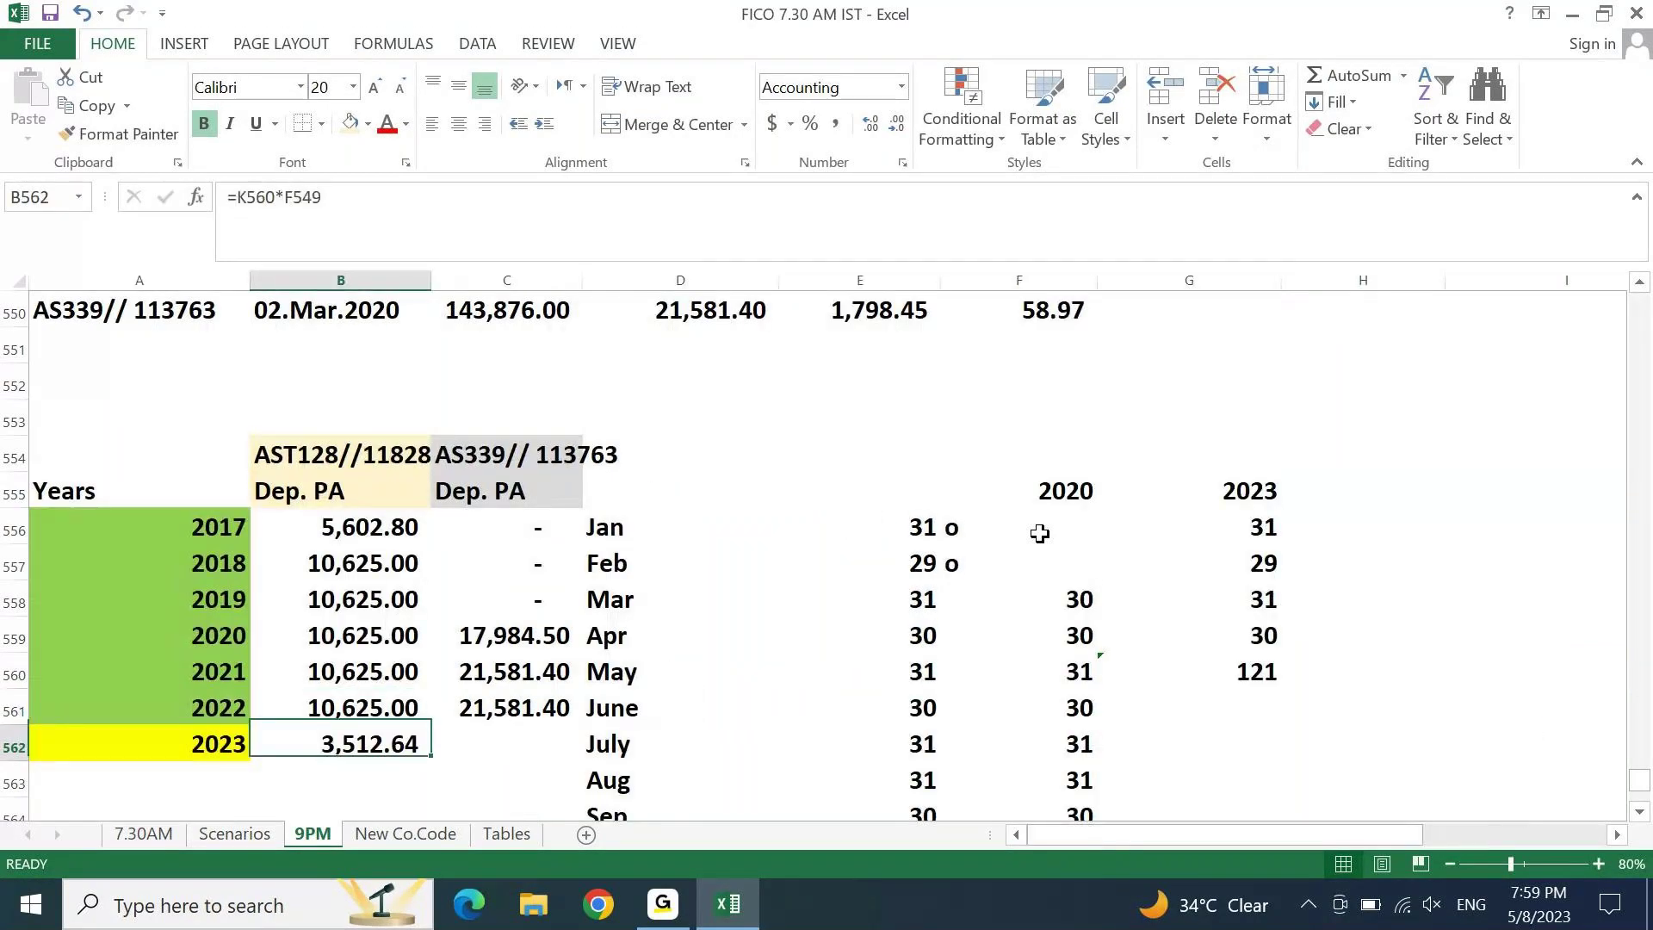
key("Down")
key("Down")
key("Down")
key("Down")
key("Down")
key("Down")
key("Down")
key("Down")
key("Down")
key("Down")
key("Down")
key("Down")
key("Down")
key("Down")
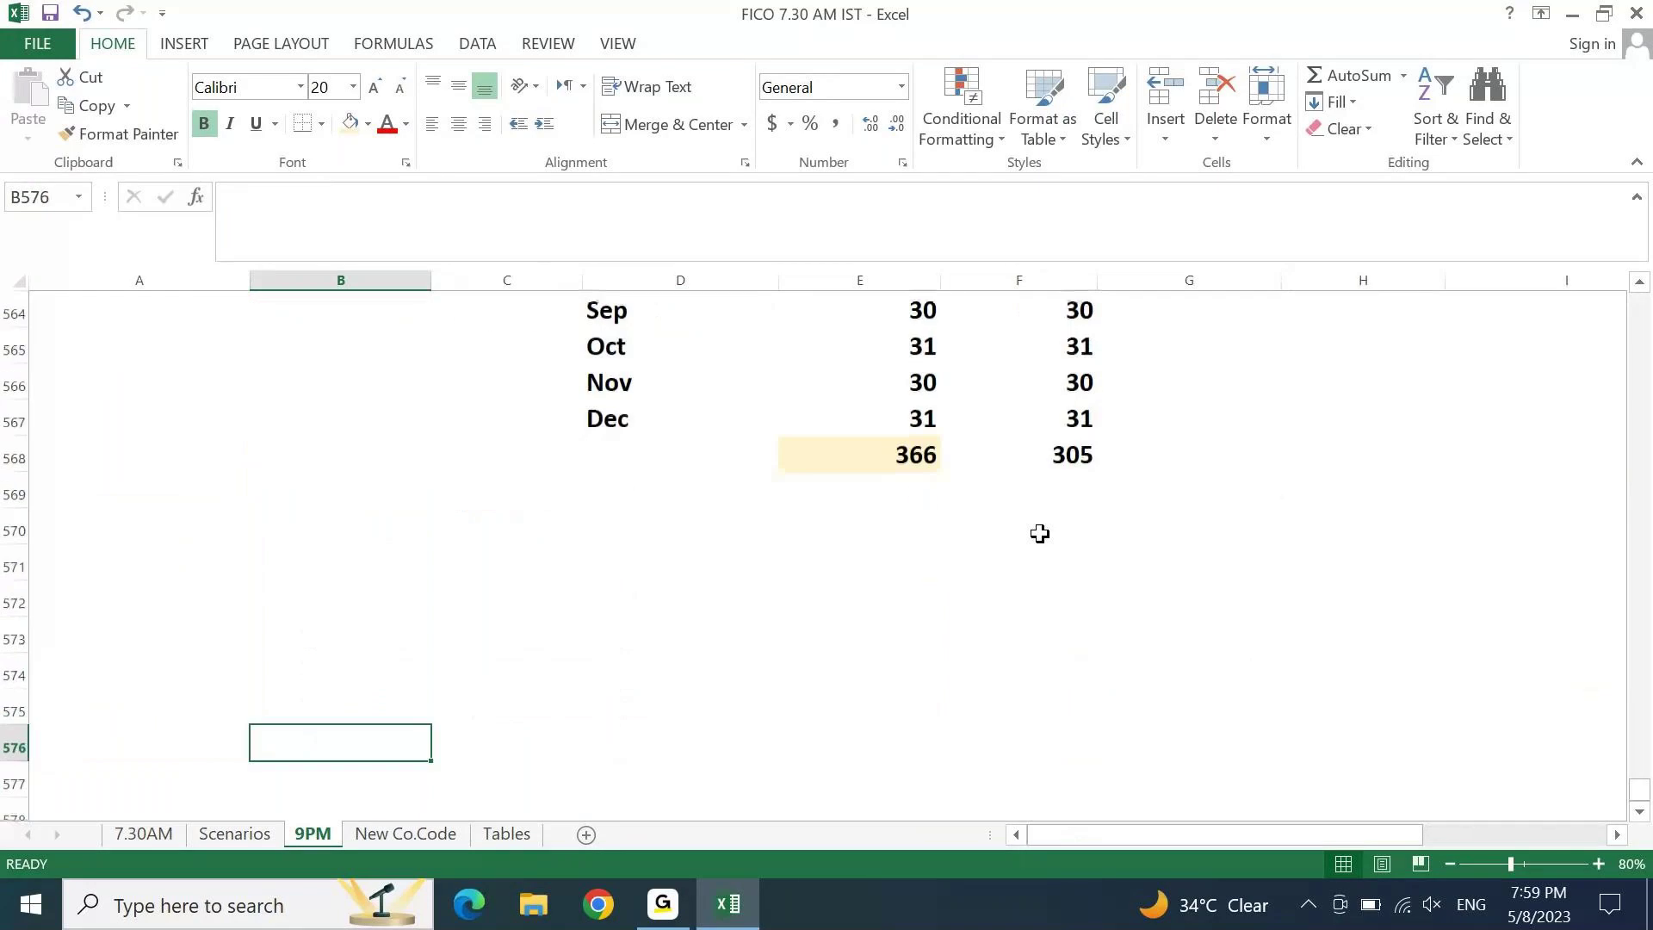
key("ctrl+Up")
key("Right")
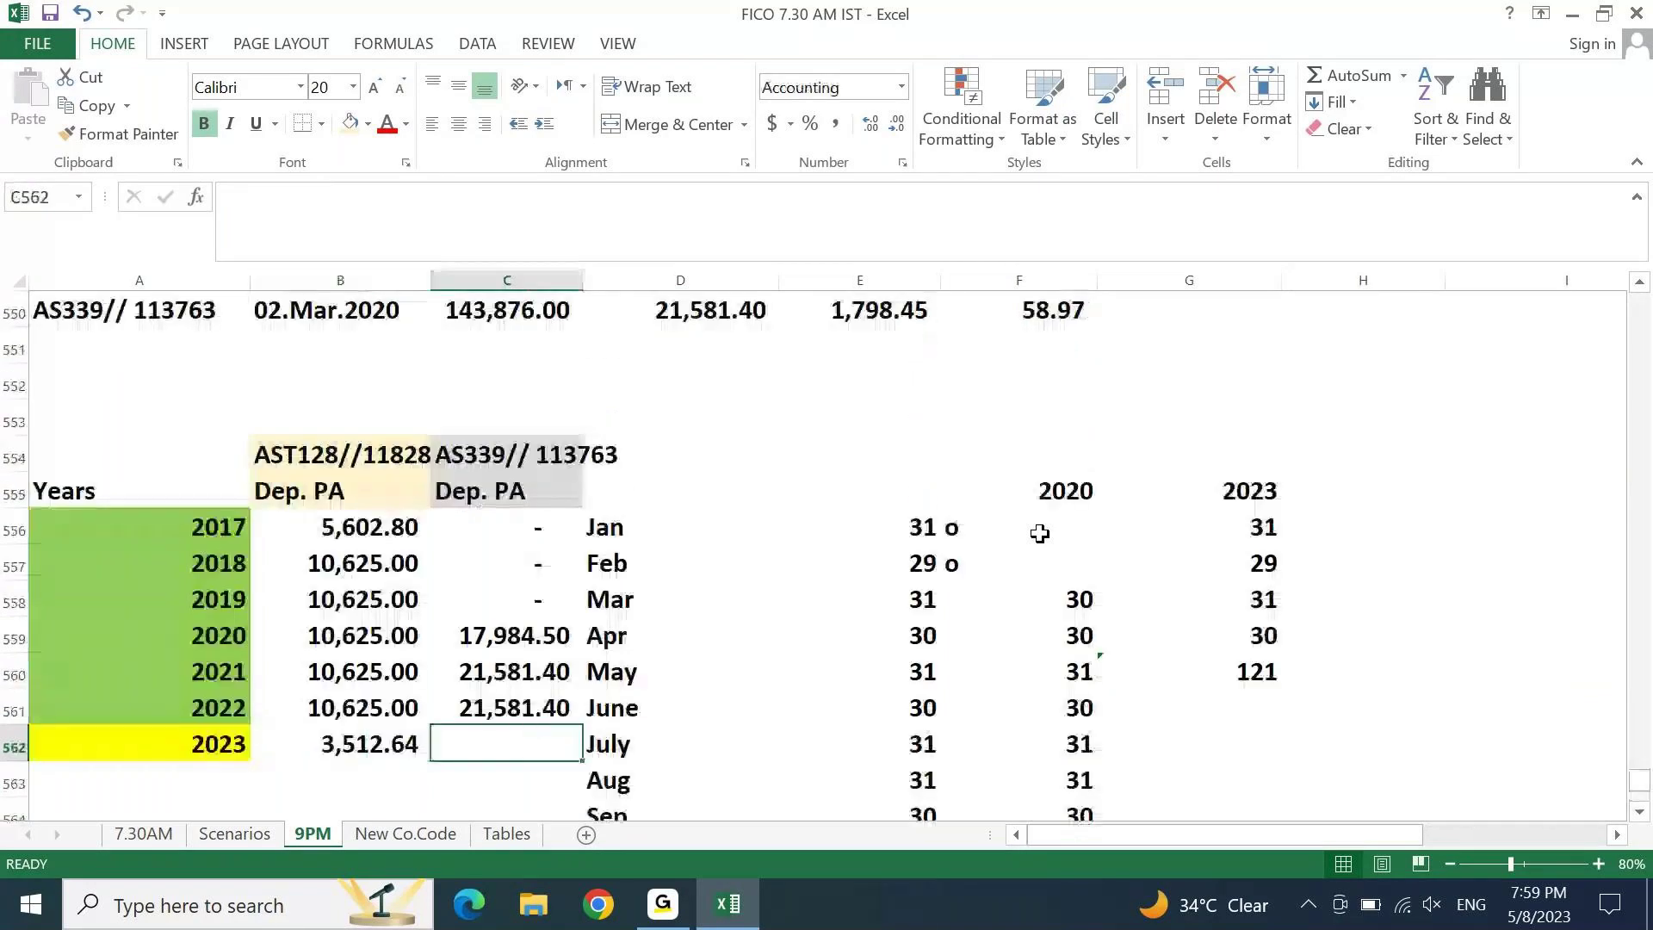
type("=")
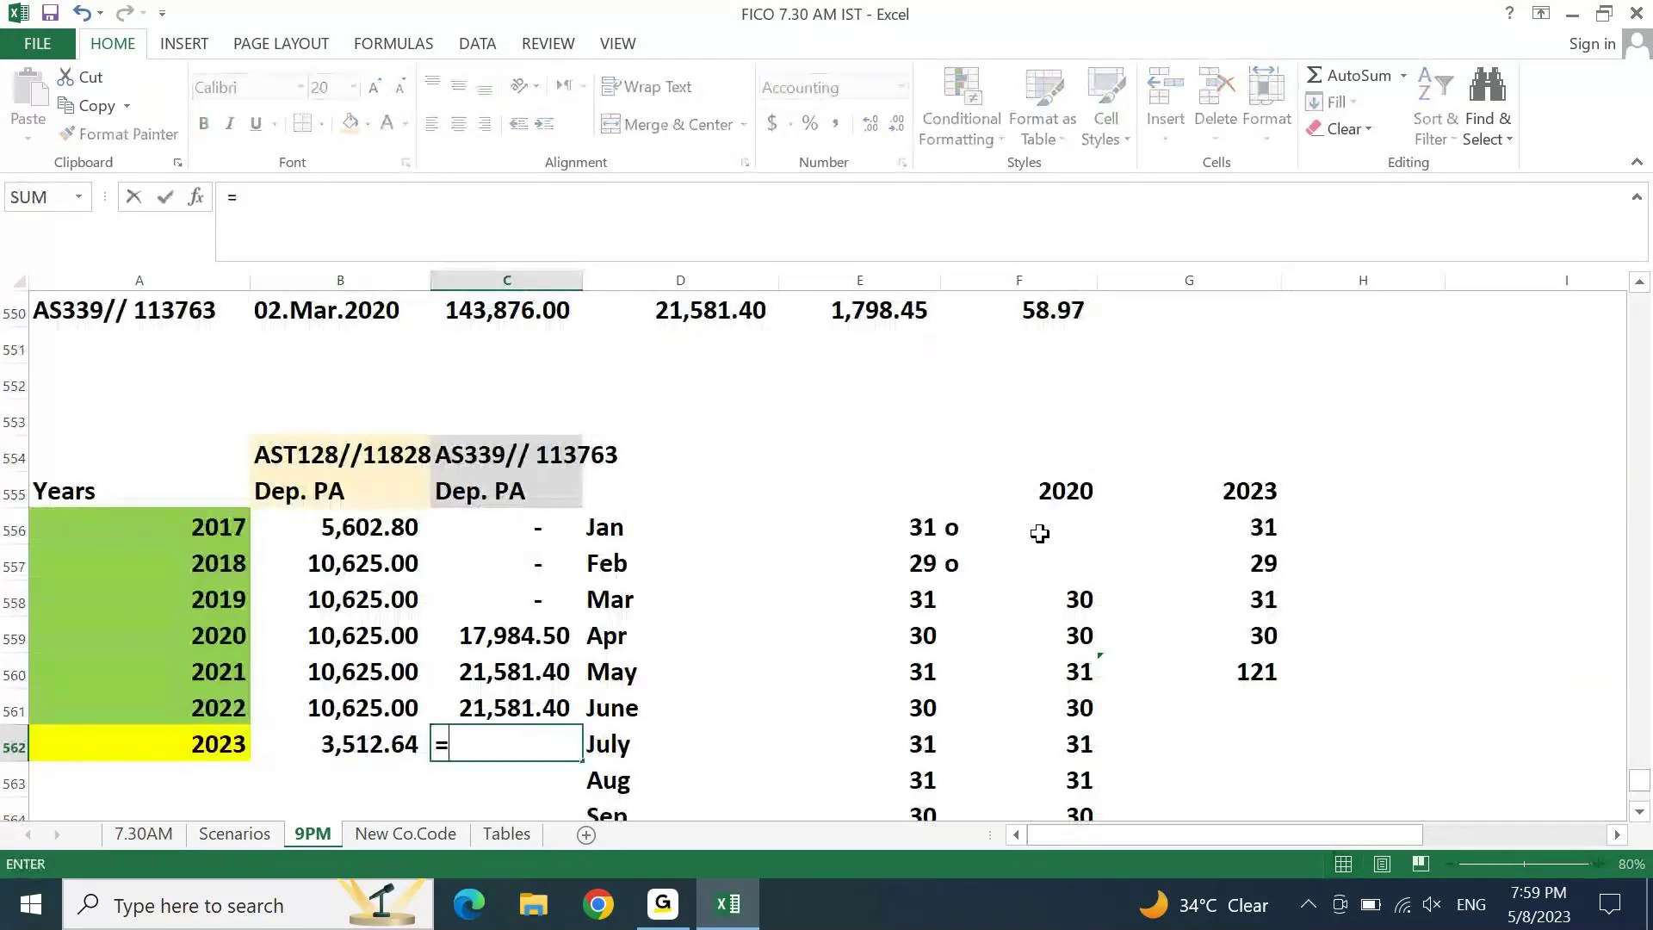
left_click(1245, 673)
type("*")
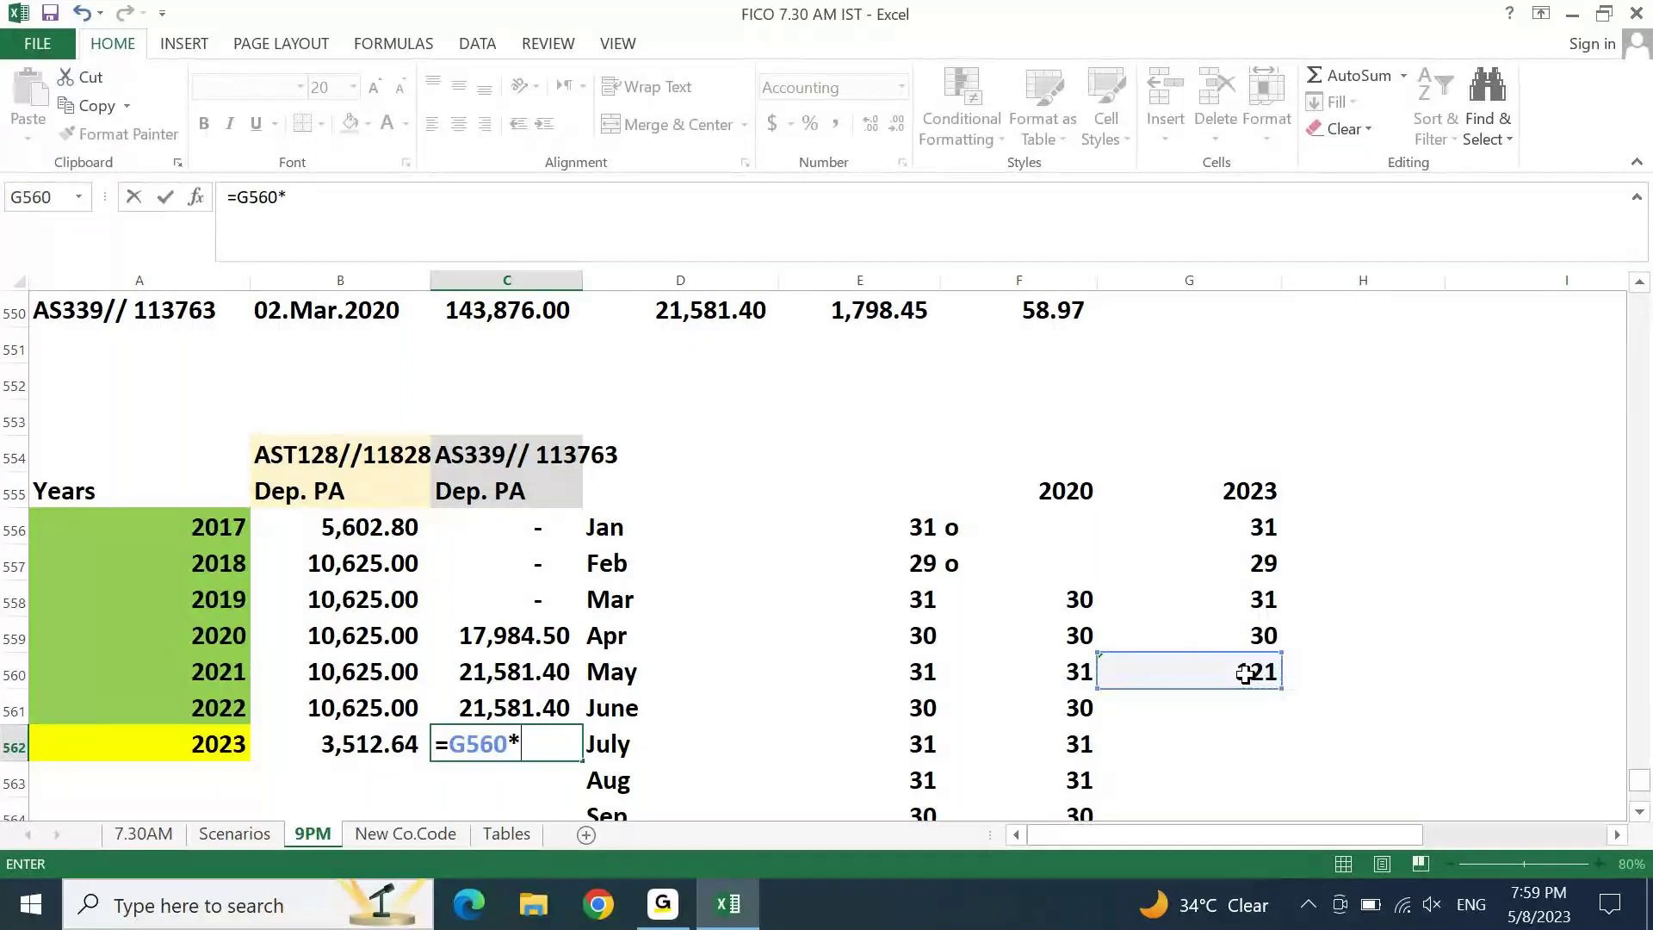
left_click(1054, 307)
key("Return")
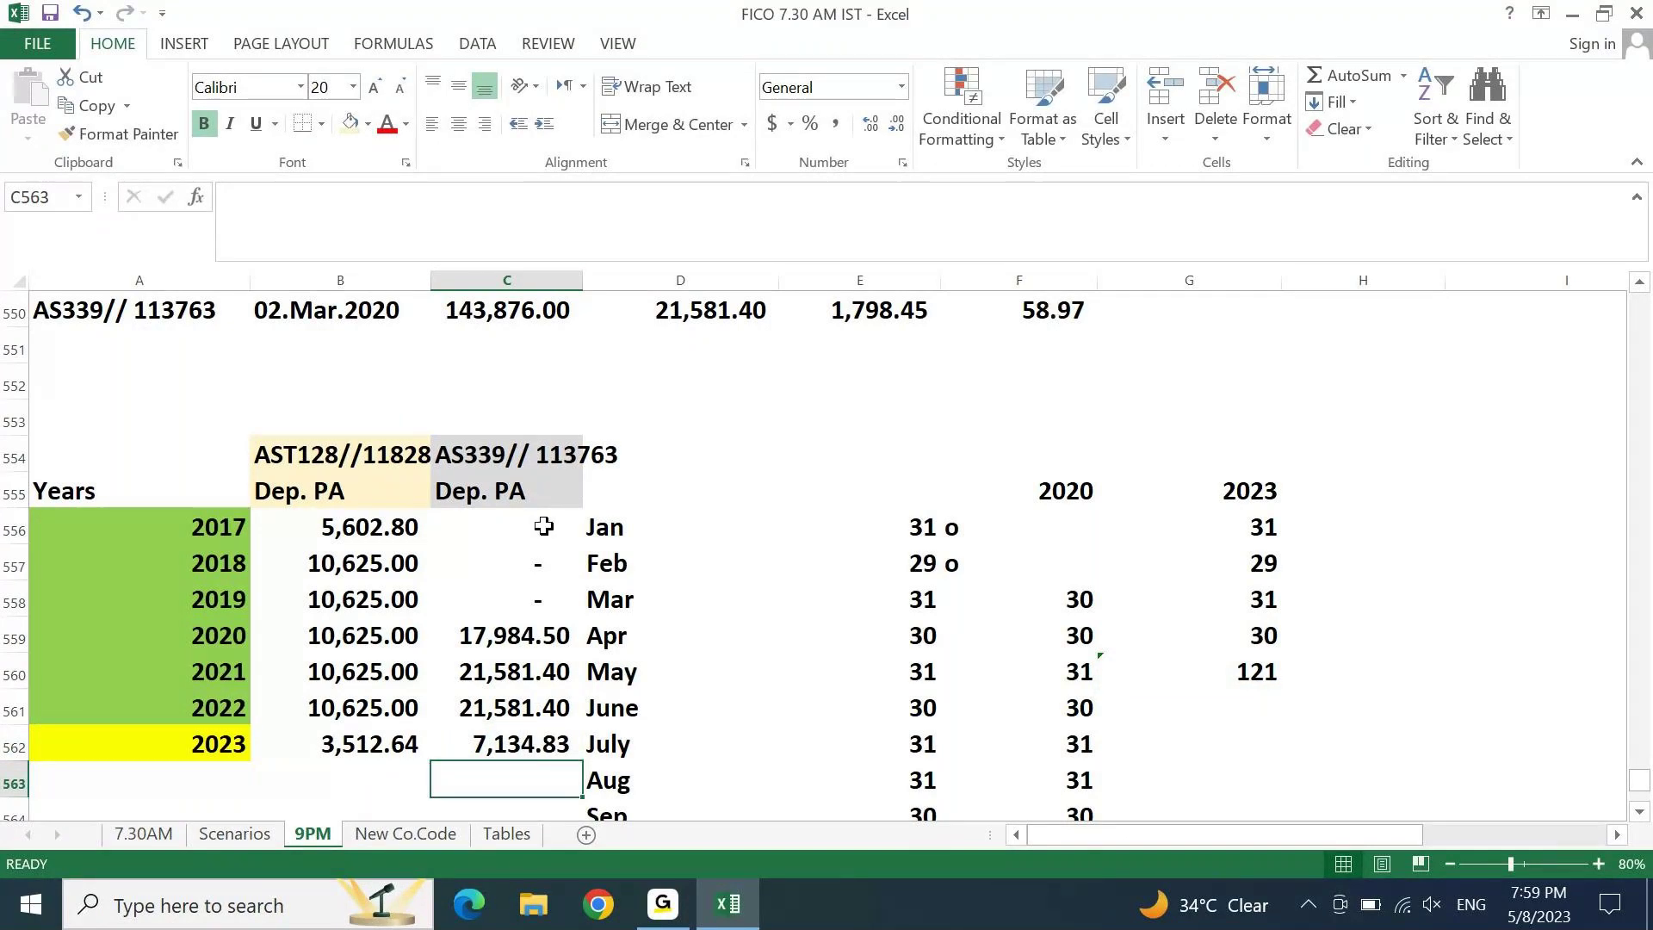
left_click_drag(544, 527, 543, 738)
key("ctrl+c")
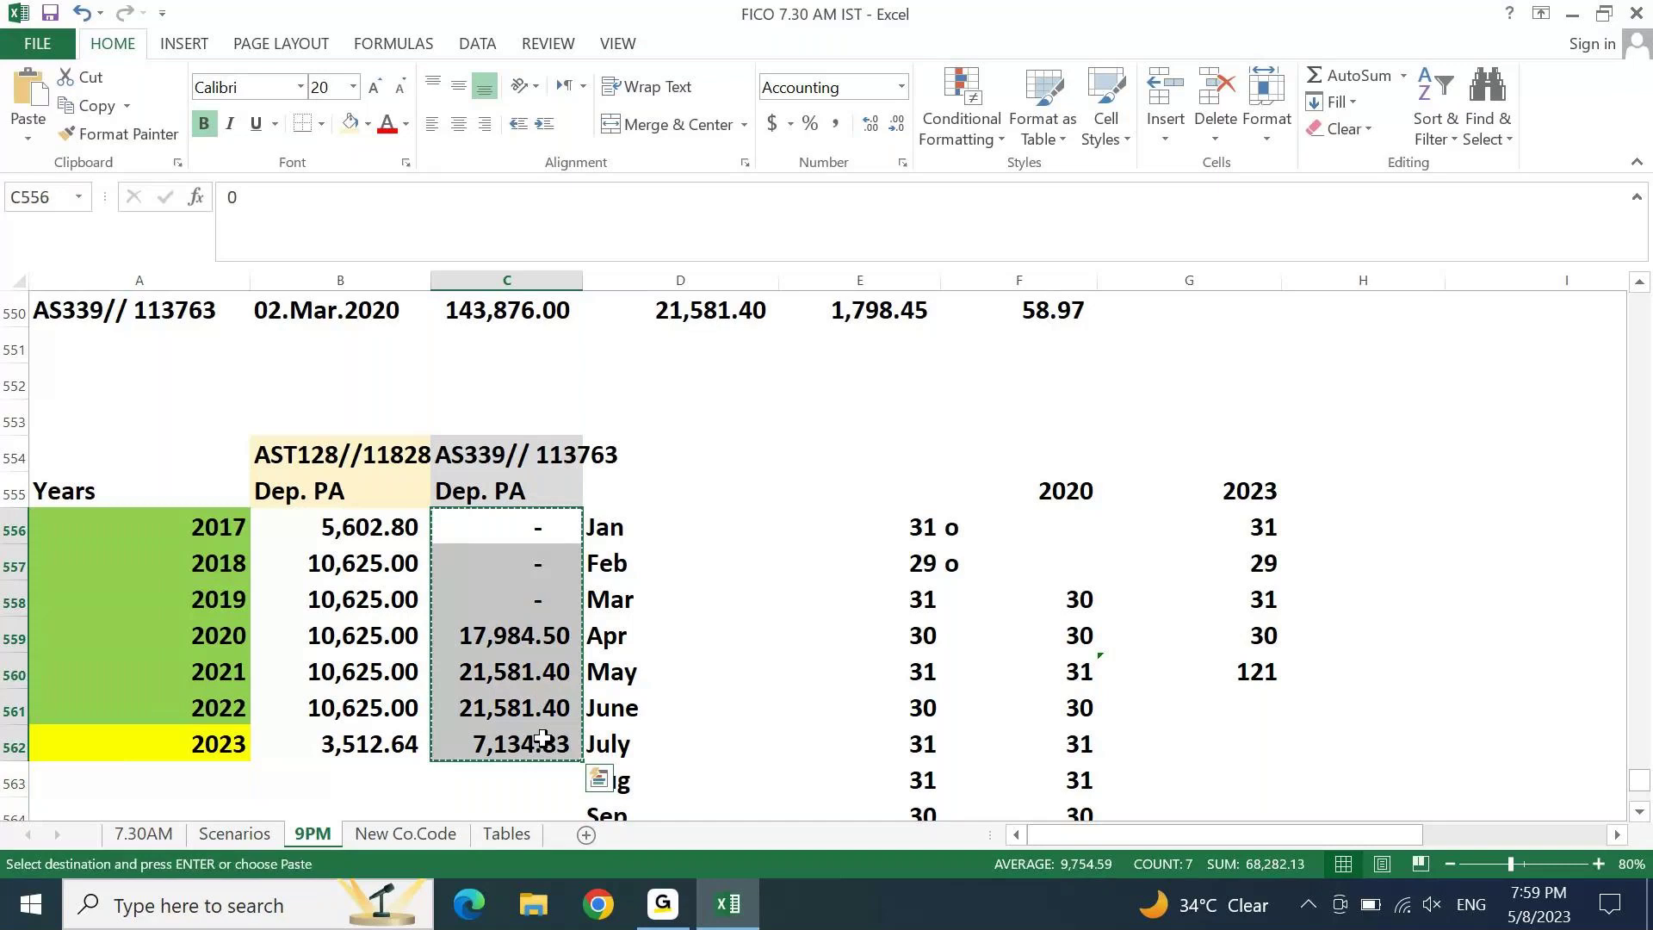
key("Escape")
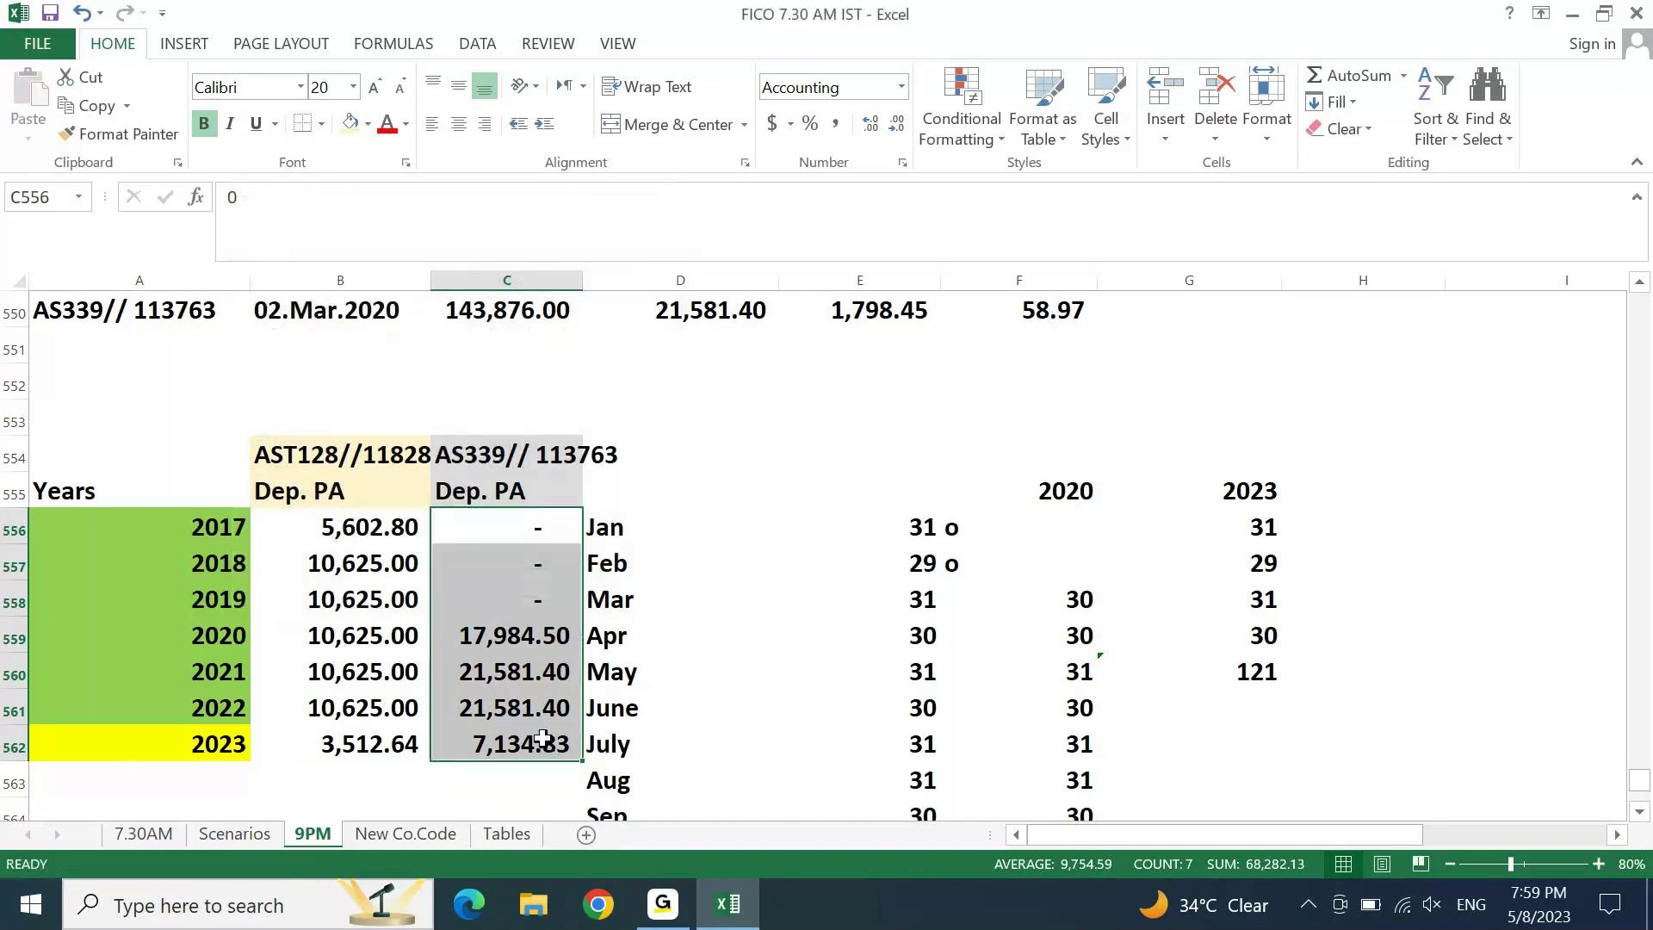
Step: Calculate Acc. Dep (2022) for AS339// 113763 in G550 by adding its 2020 to 2022 depreciation, =C559+C560+C561
left_click(1177, 325)
key("Up")
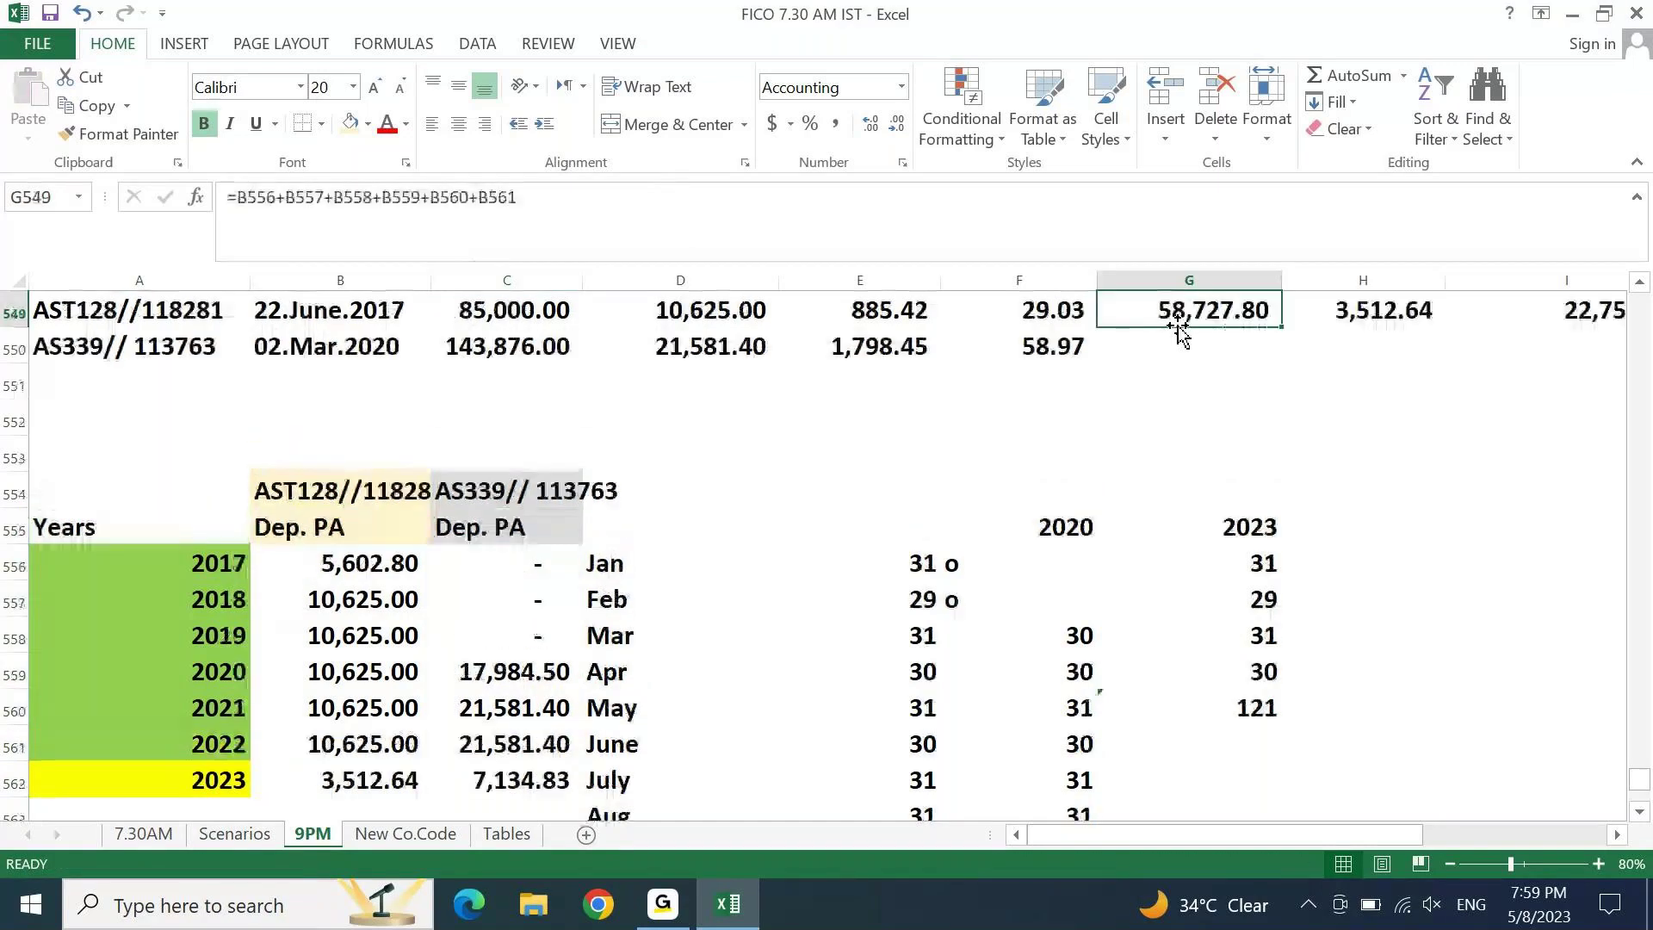
key("Up")
key("Down")
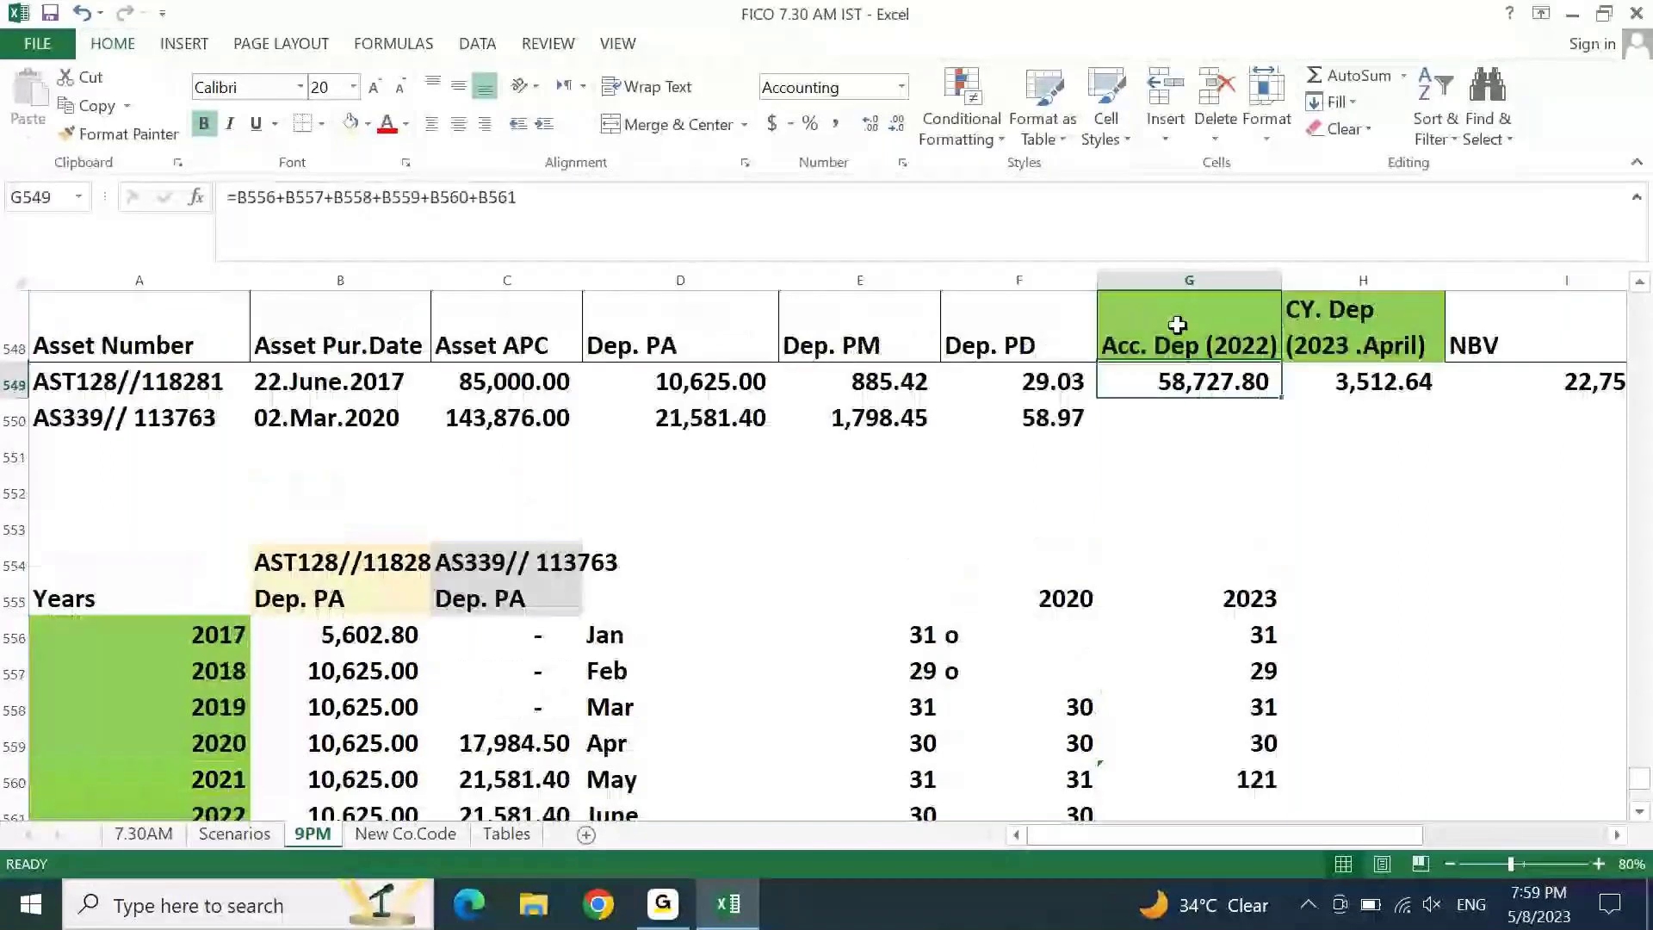
key("Down")
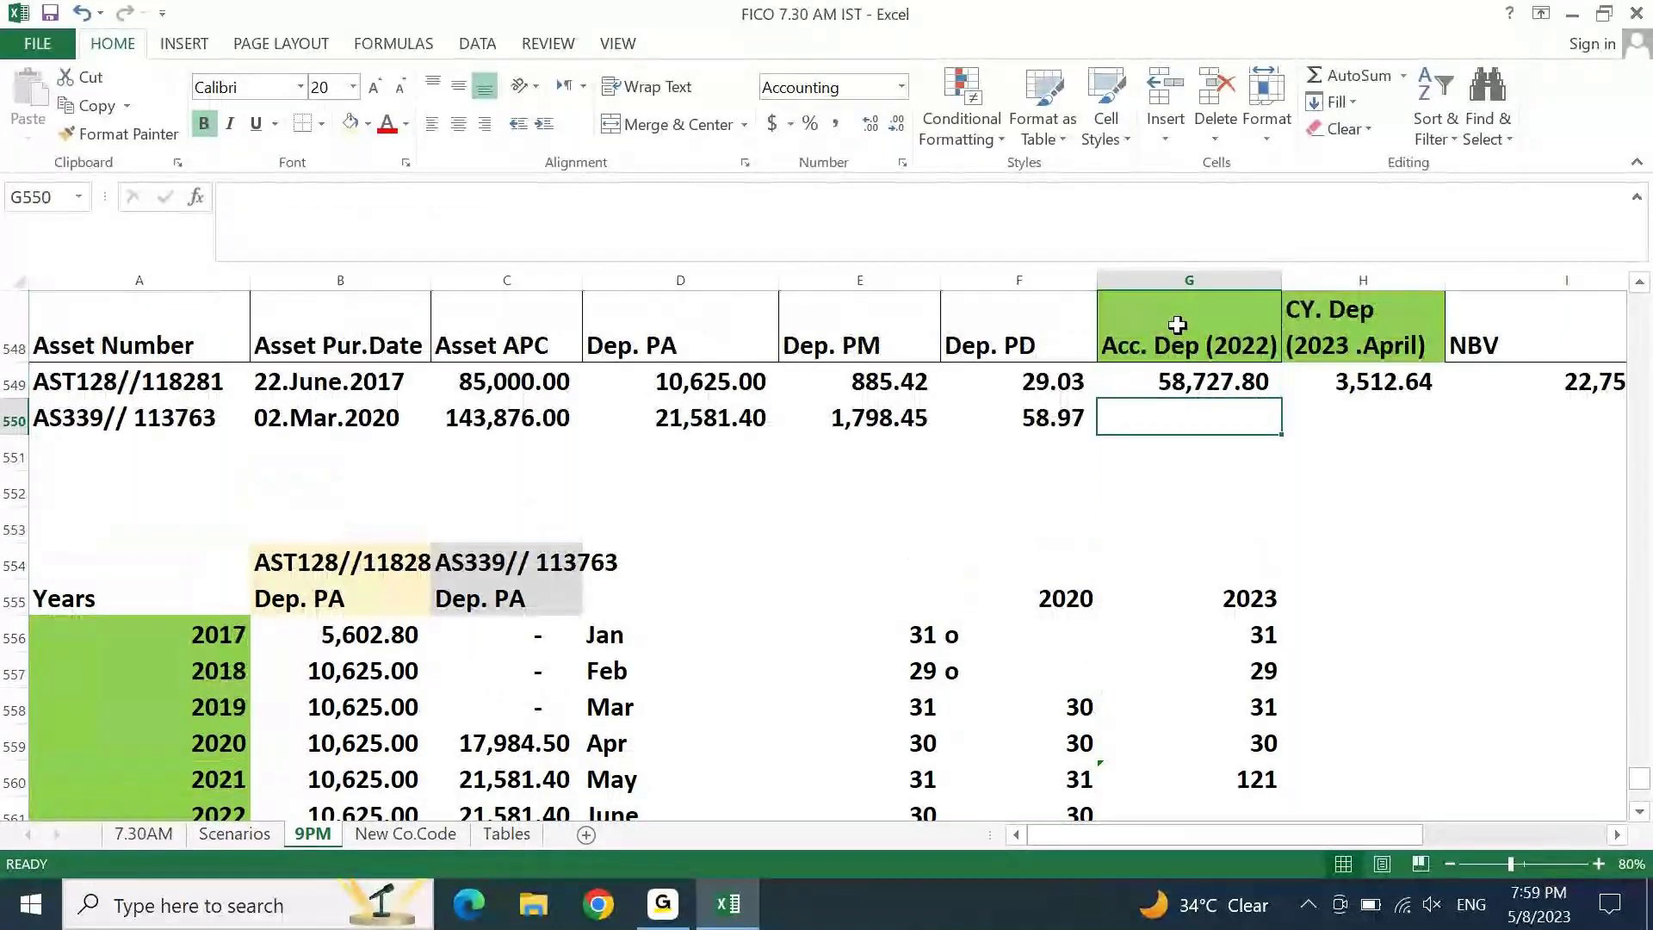
type("=")
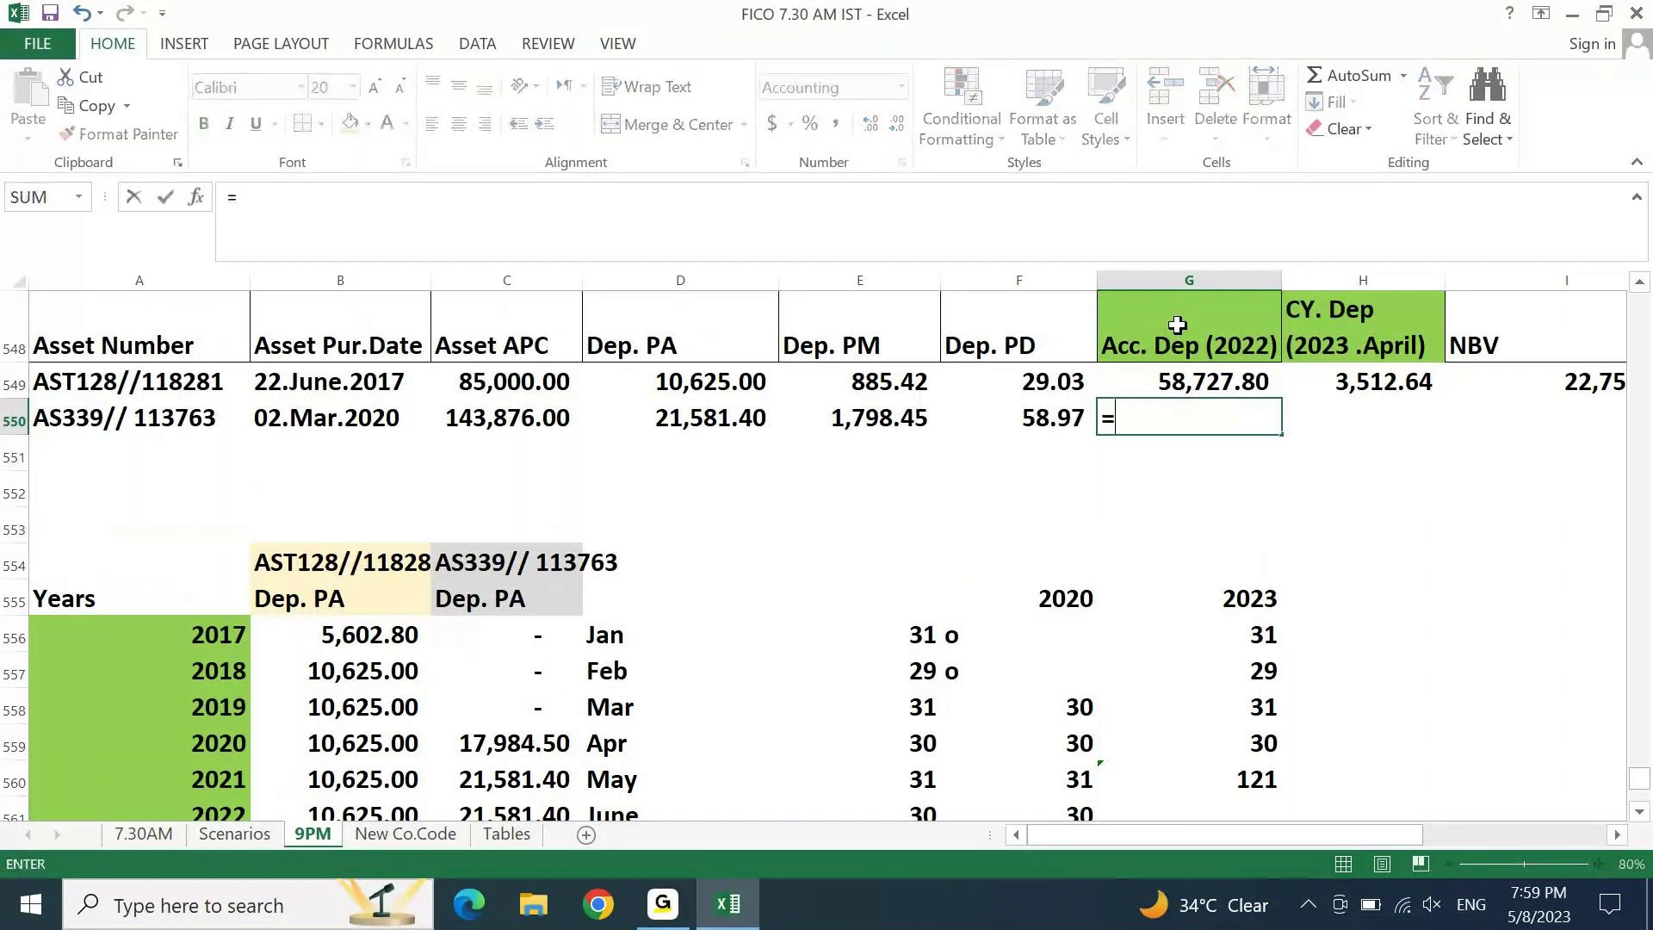
left_click(529, 734)
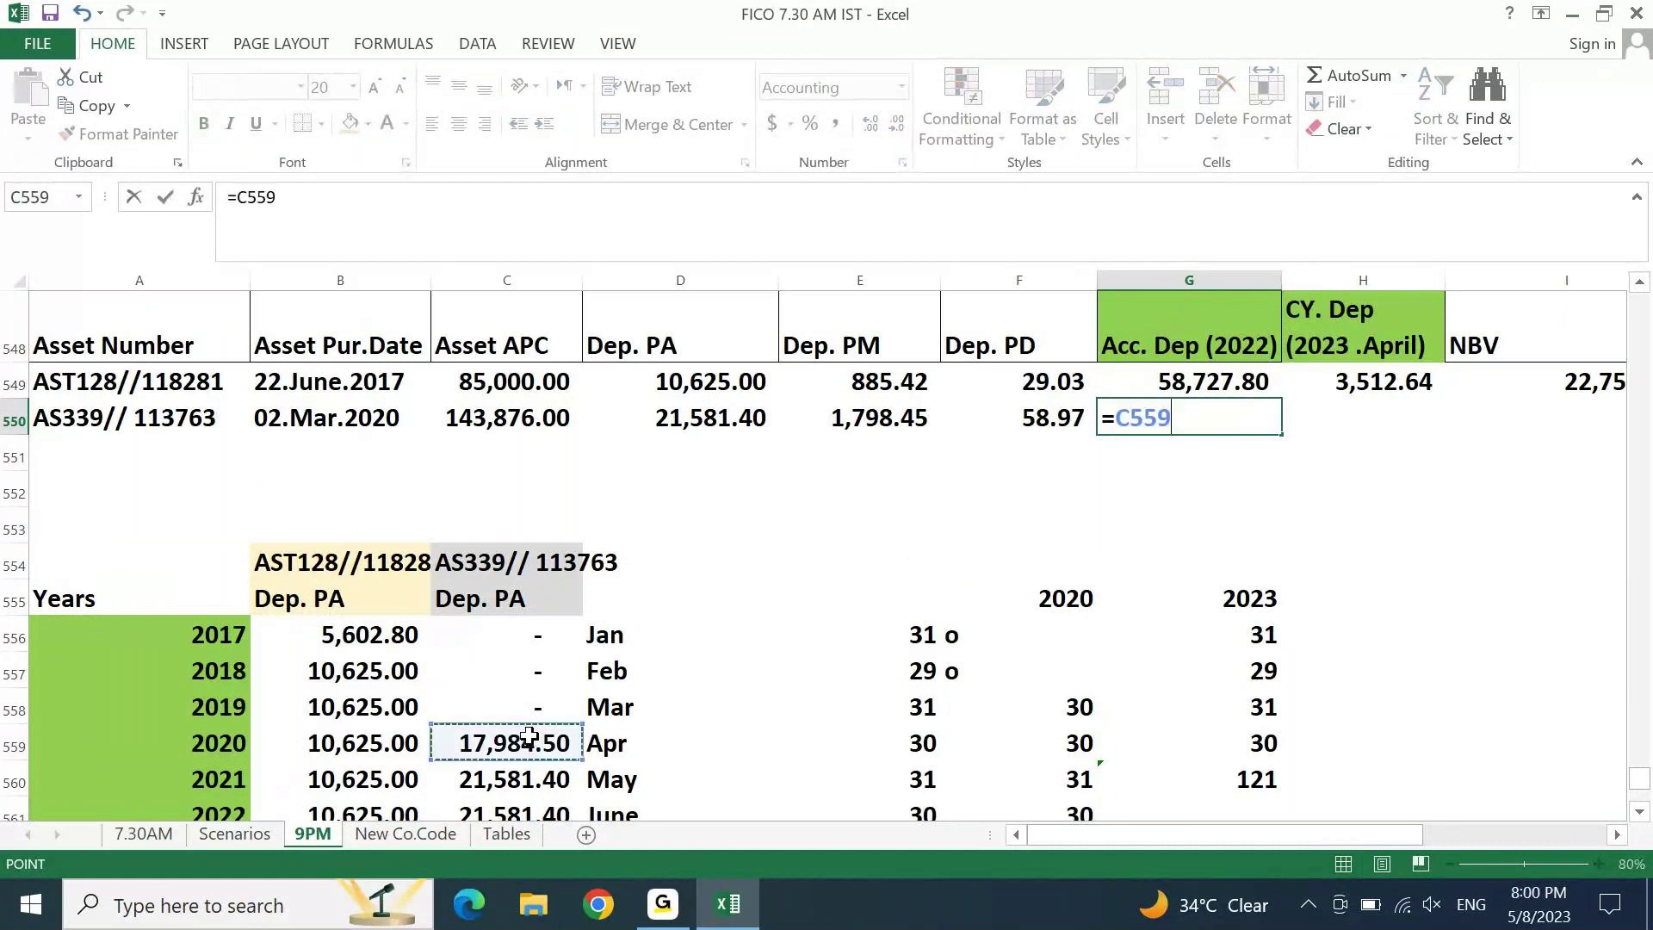
type("+")
left_click(503, 771)
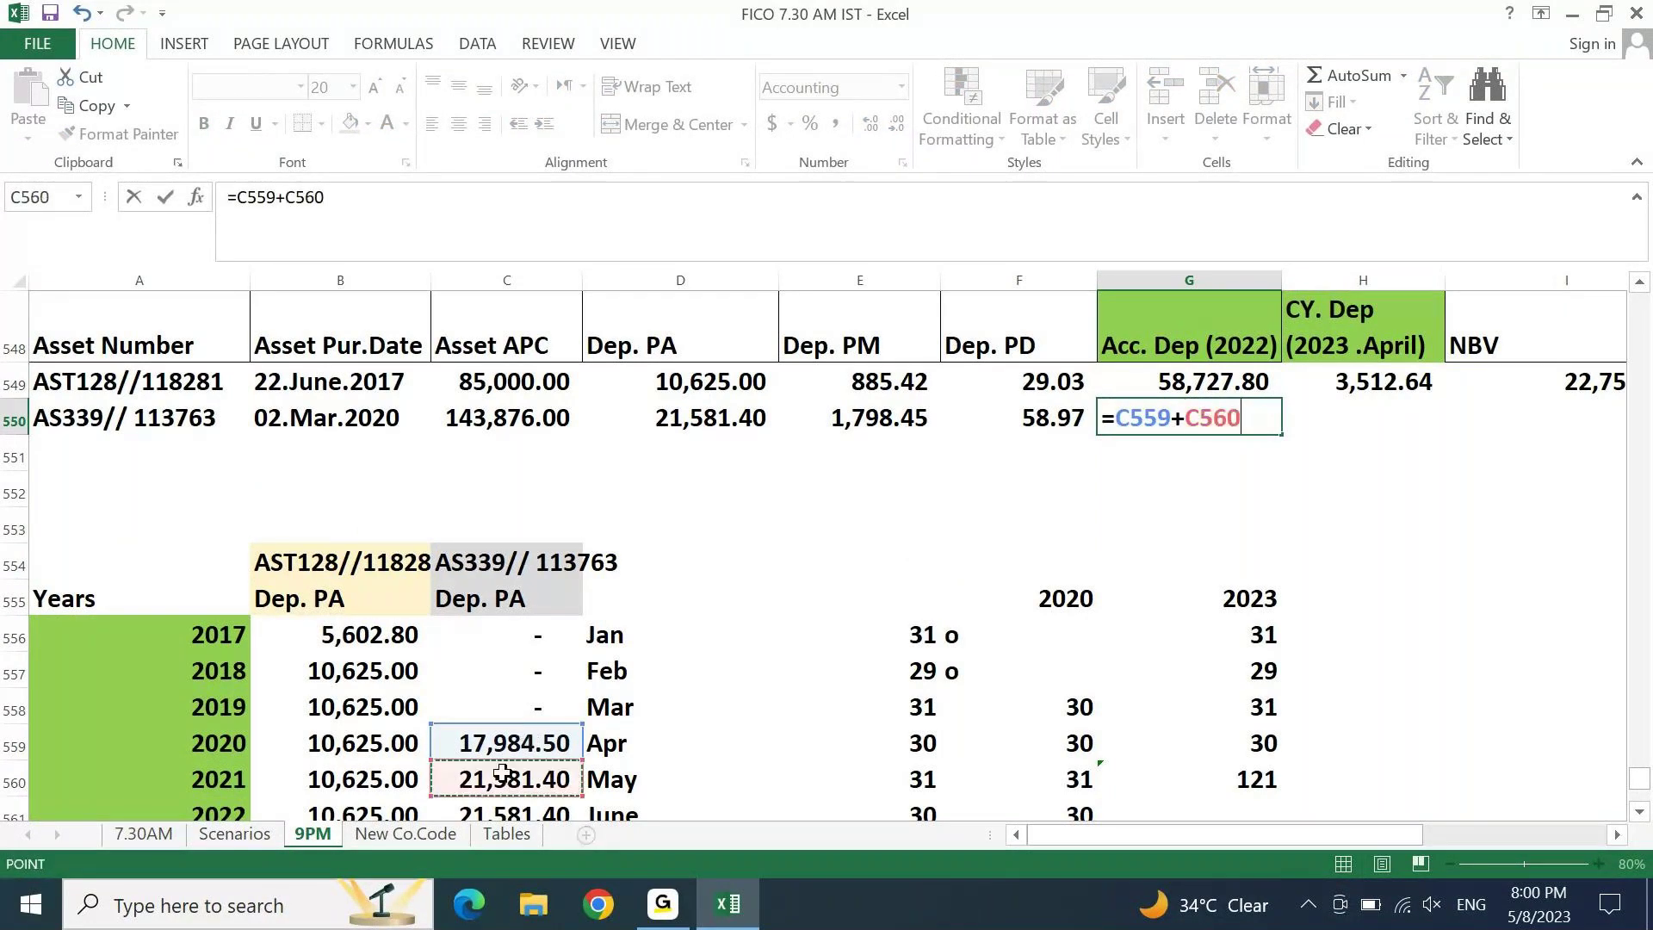
type("+")
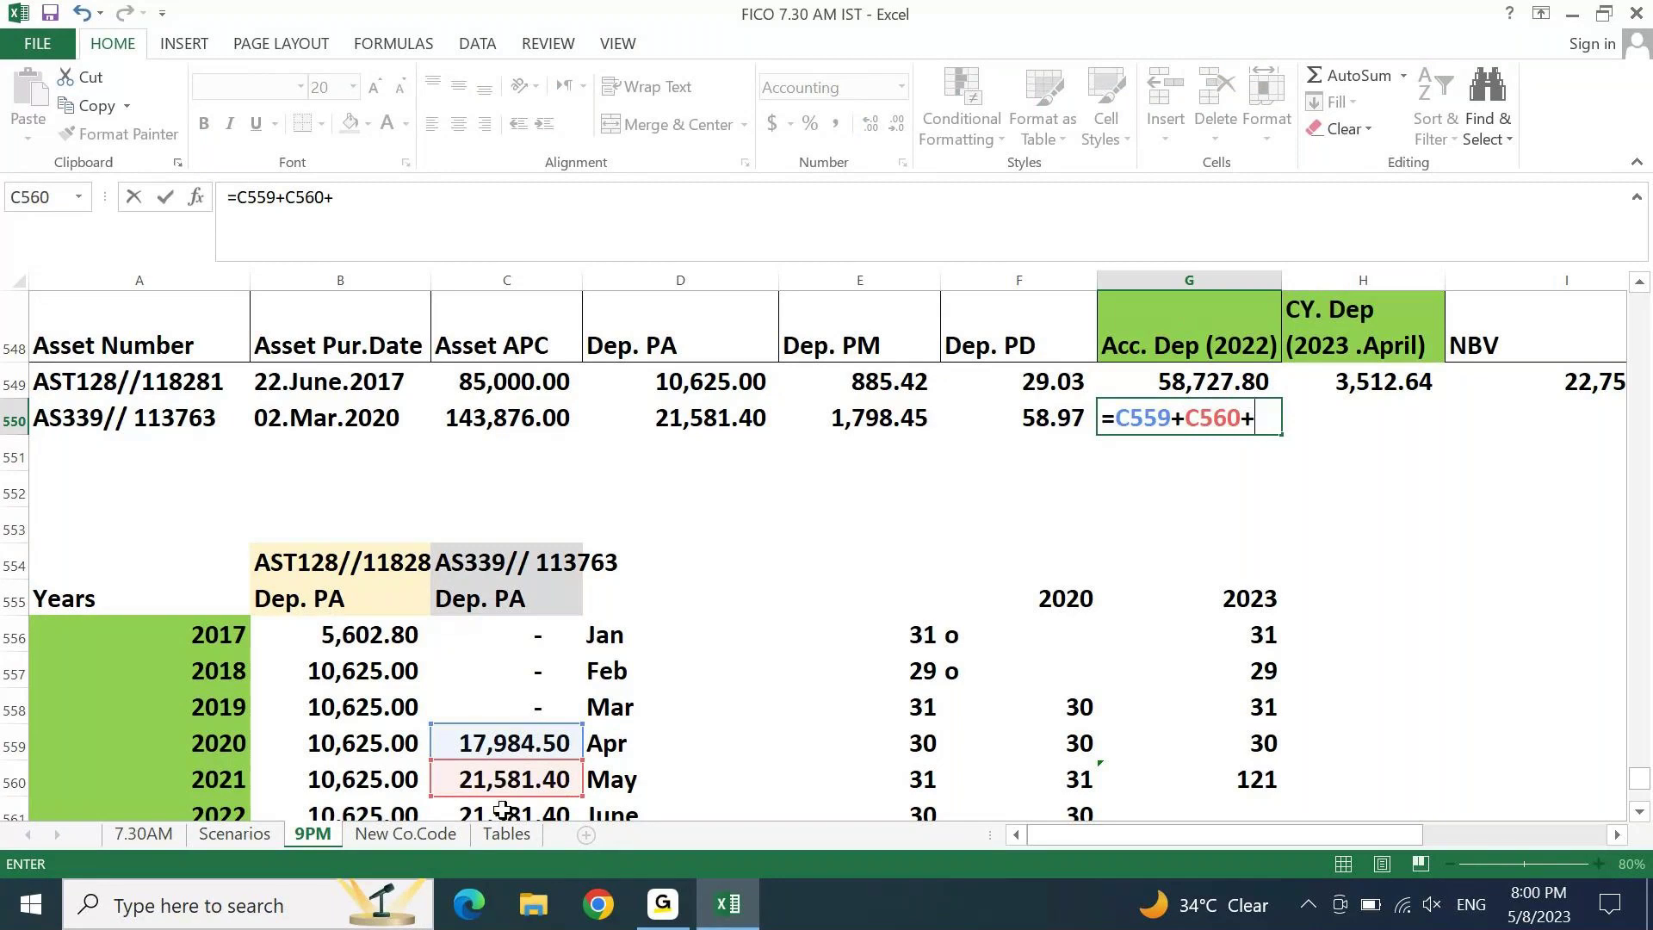
left_click(503, 809)
key("Return")
key("Return")
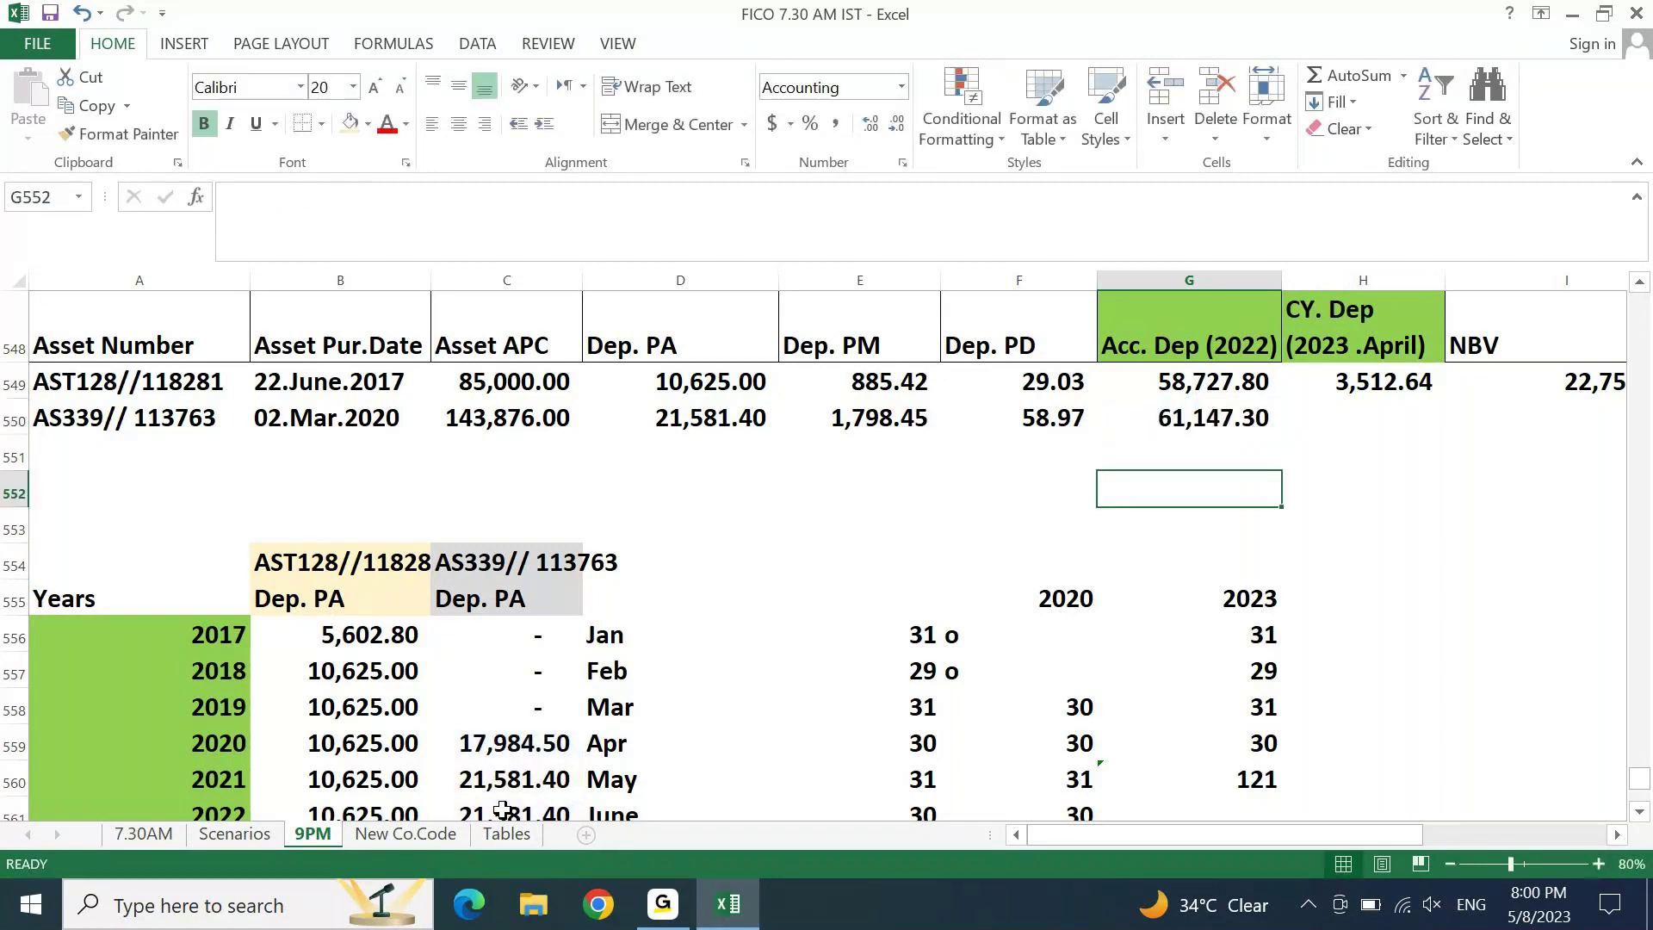
Step: Set CY. Dep (2023 .April) of AS339// 113763 in H550 to its 2023 depreciation, =C562
key("Down")
key("Down")
key("Down")
key("Down")
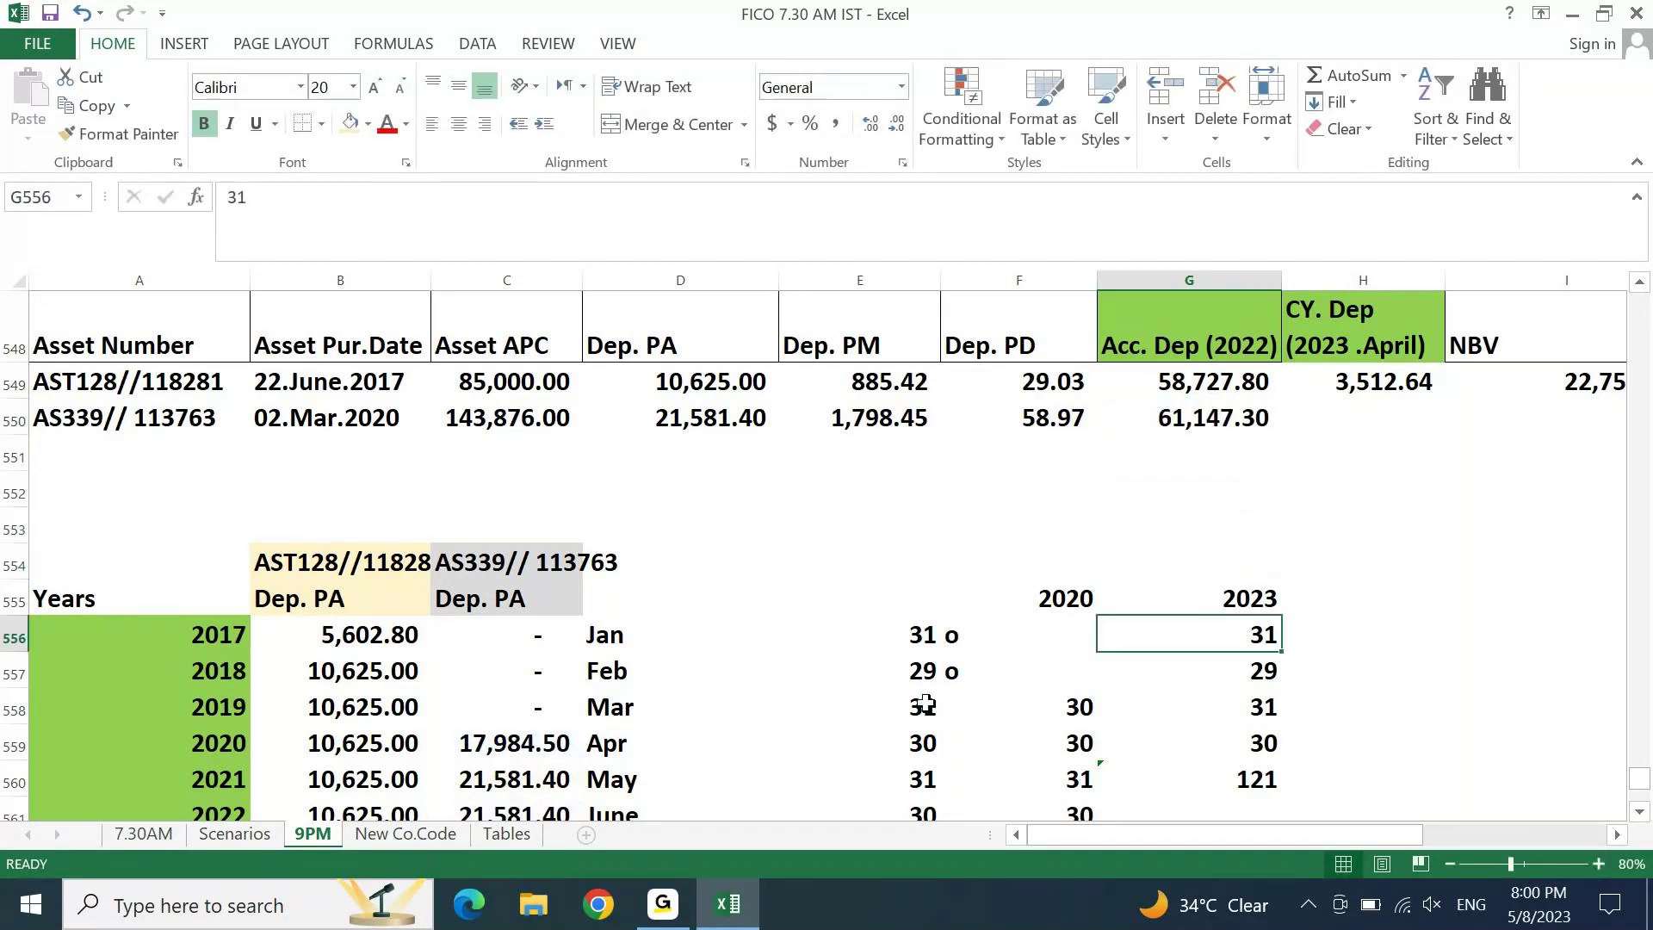
left_click(1355, 417)
type("=")
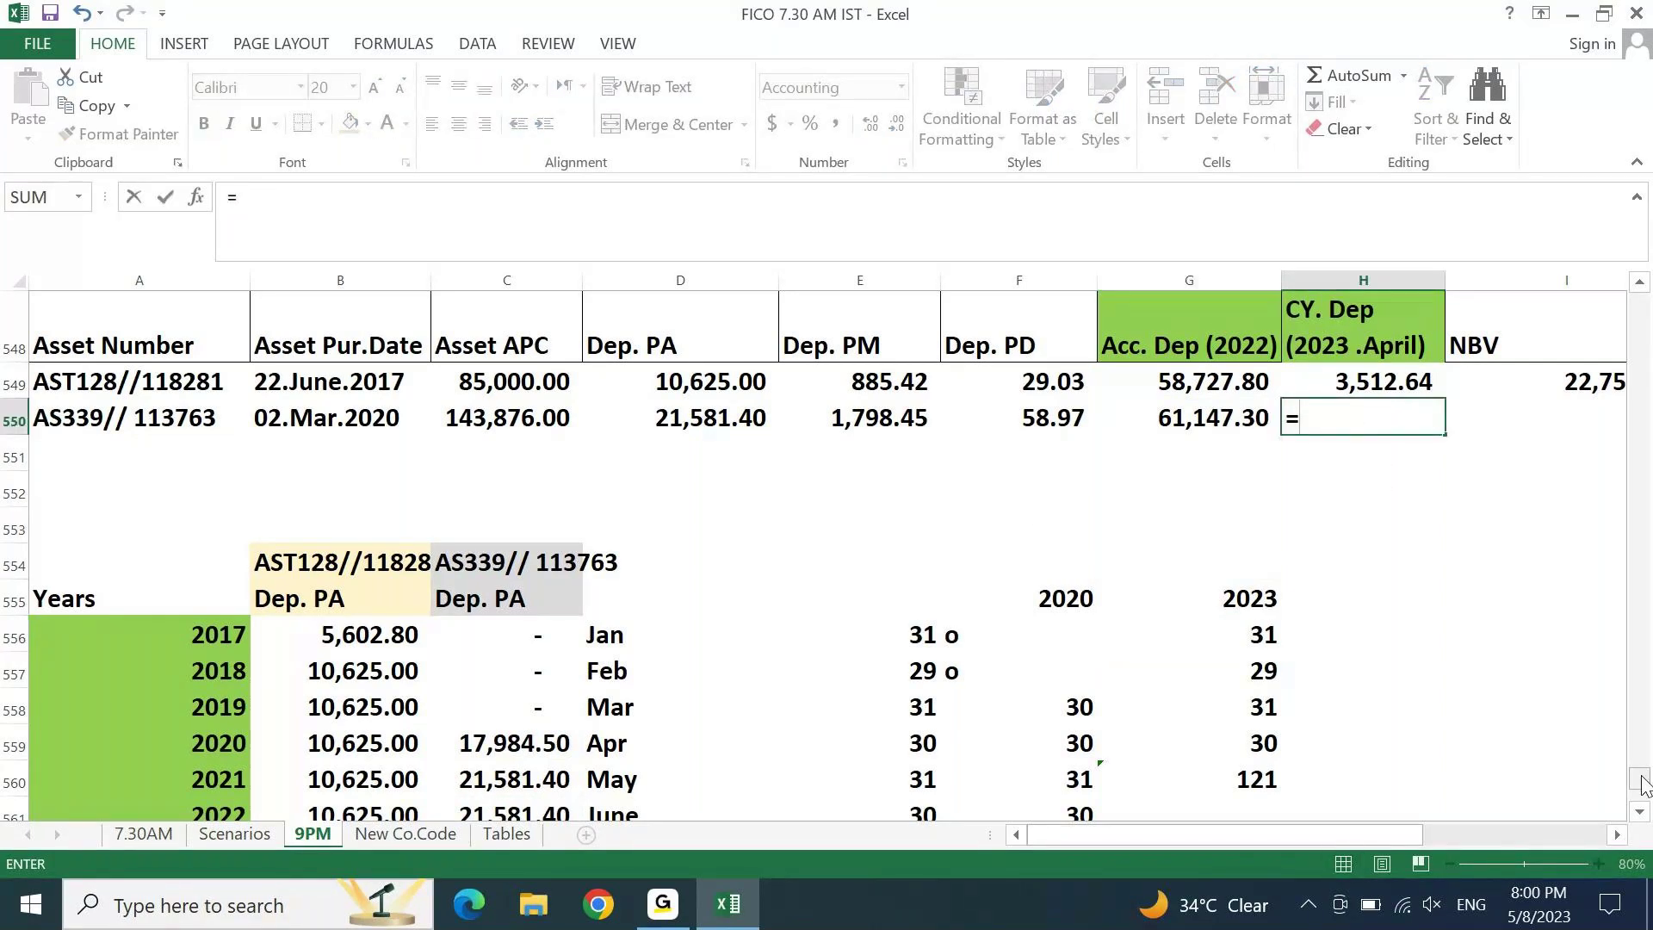
scroll(1643, 818, "down", 2)
left_click(524, 746)
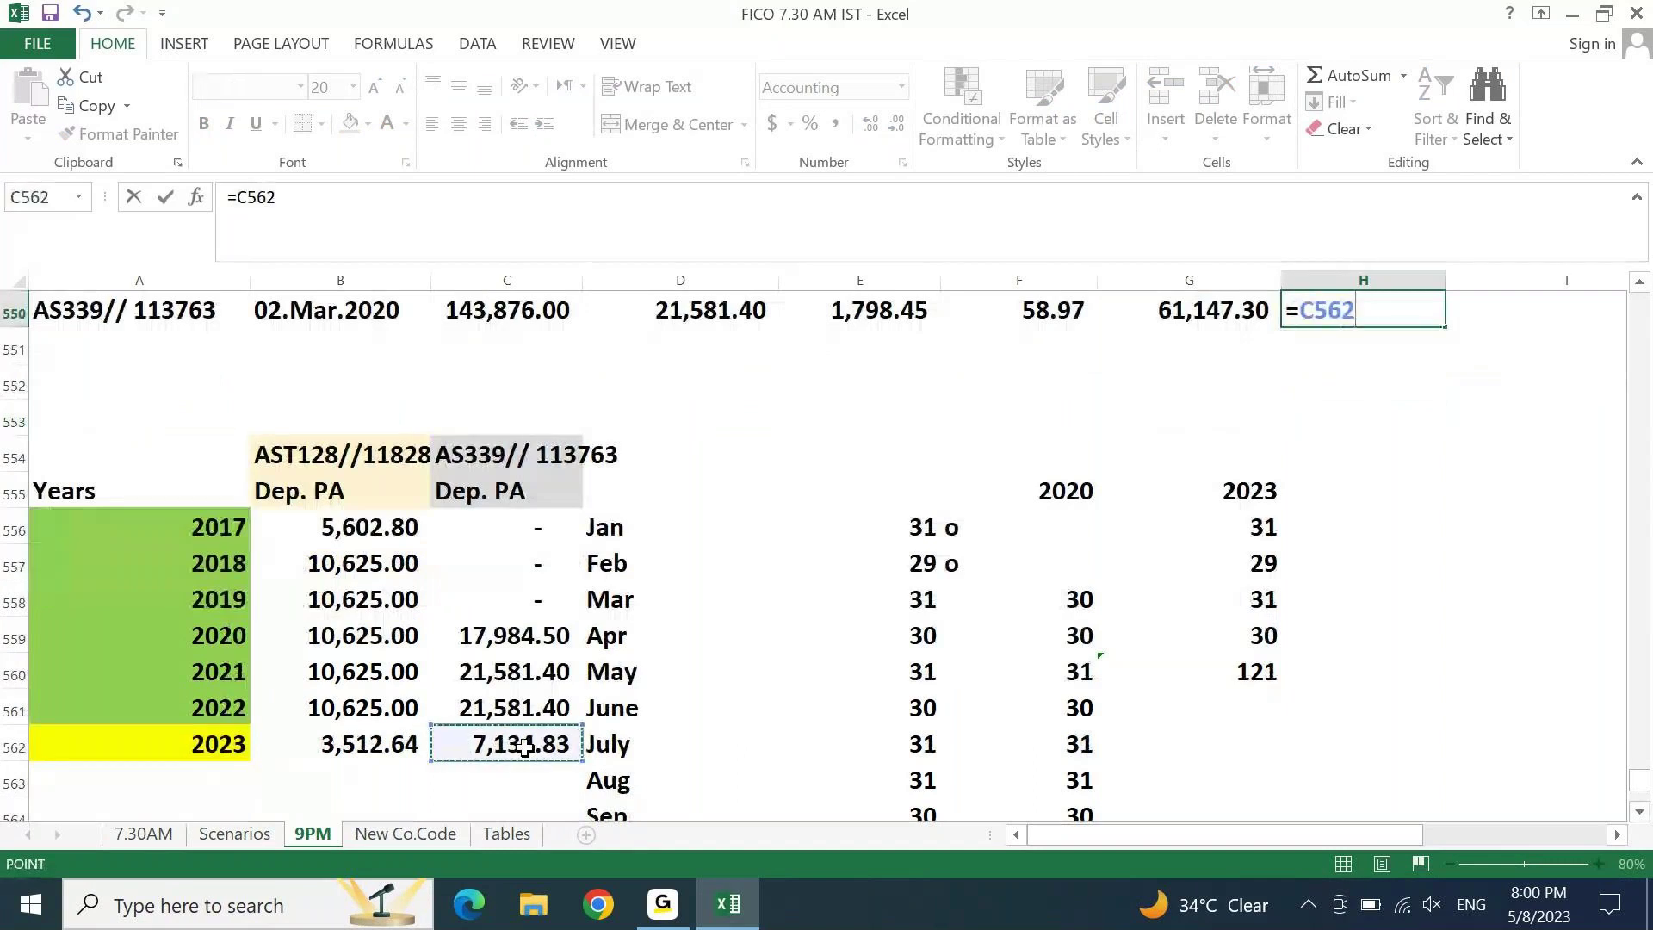
key("Return")
Step: Calculate the NBV of AS339// 113763 in I550 as APC less accumulated and current-year depreciation, =C550-G550-H550
key("Up")
key("Up")
key("Up")
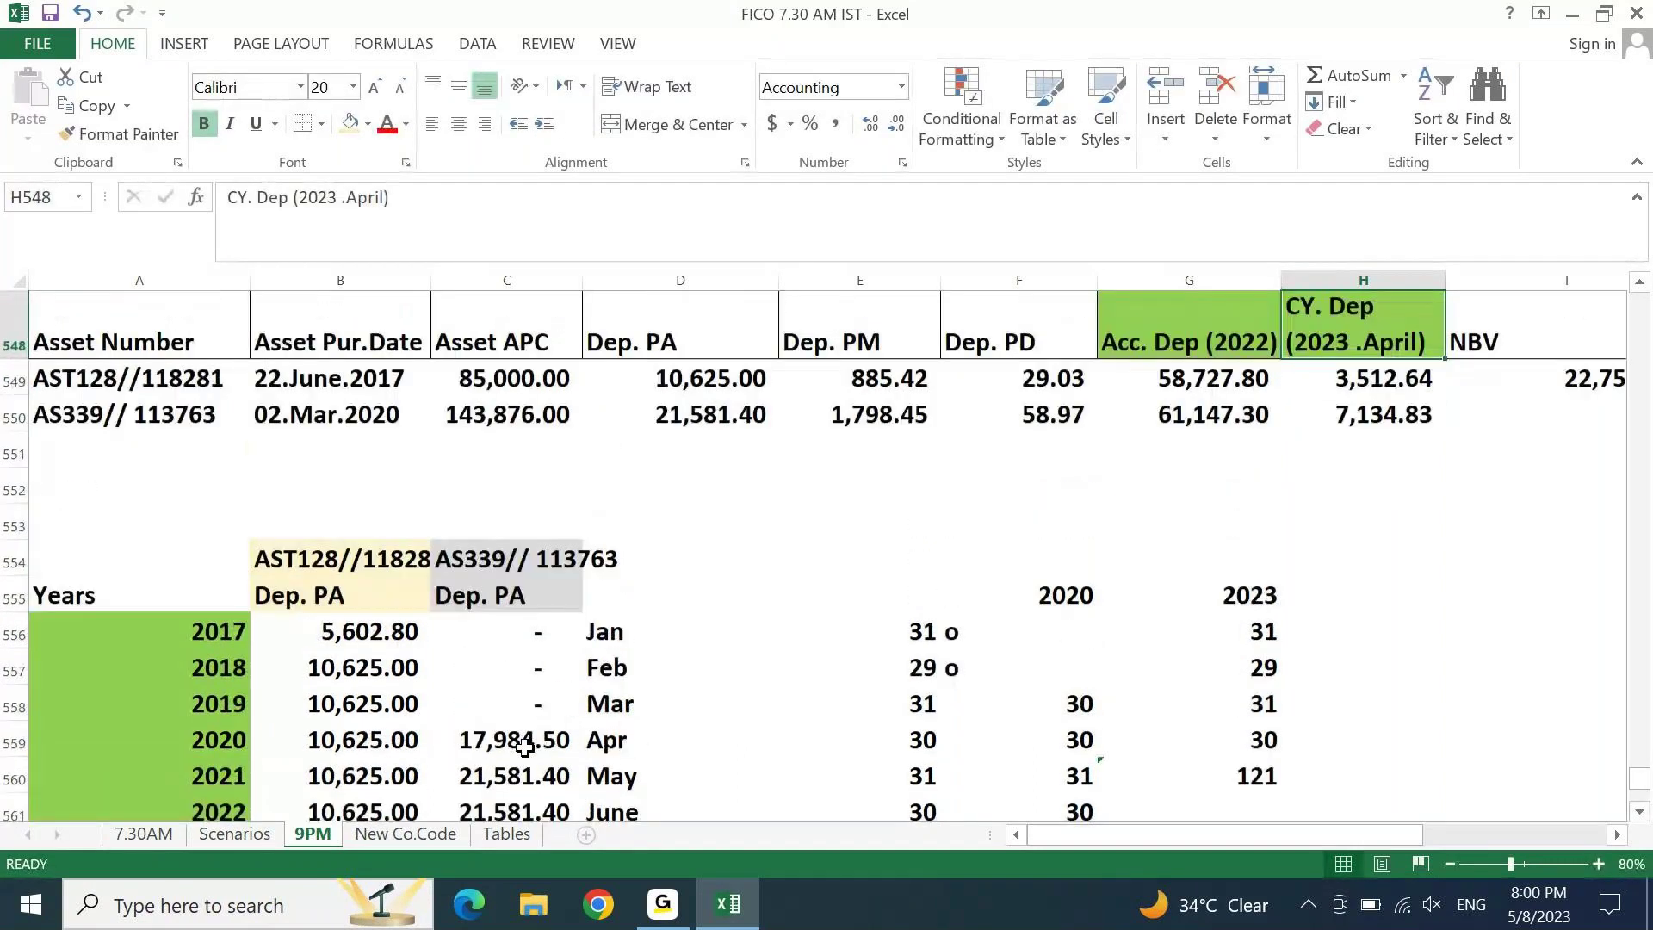
key("Up")
key("Down")
key("Down")
key("Down")
key("Right")
type("=")
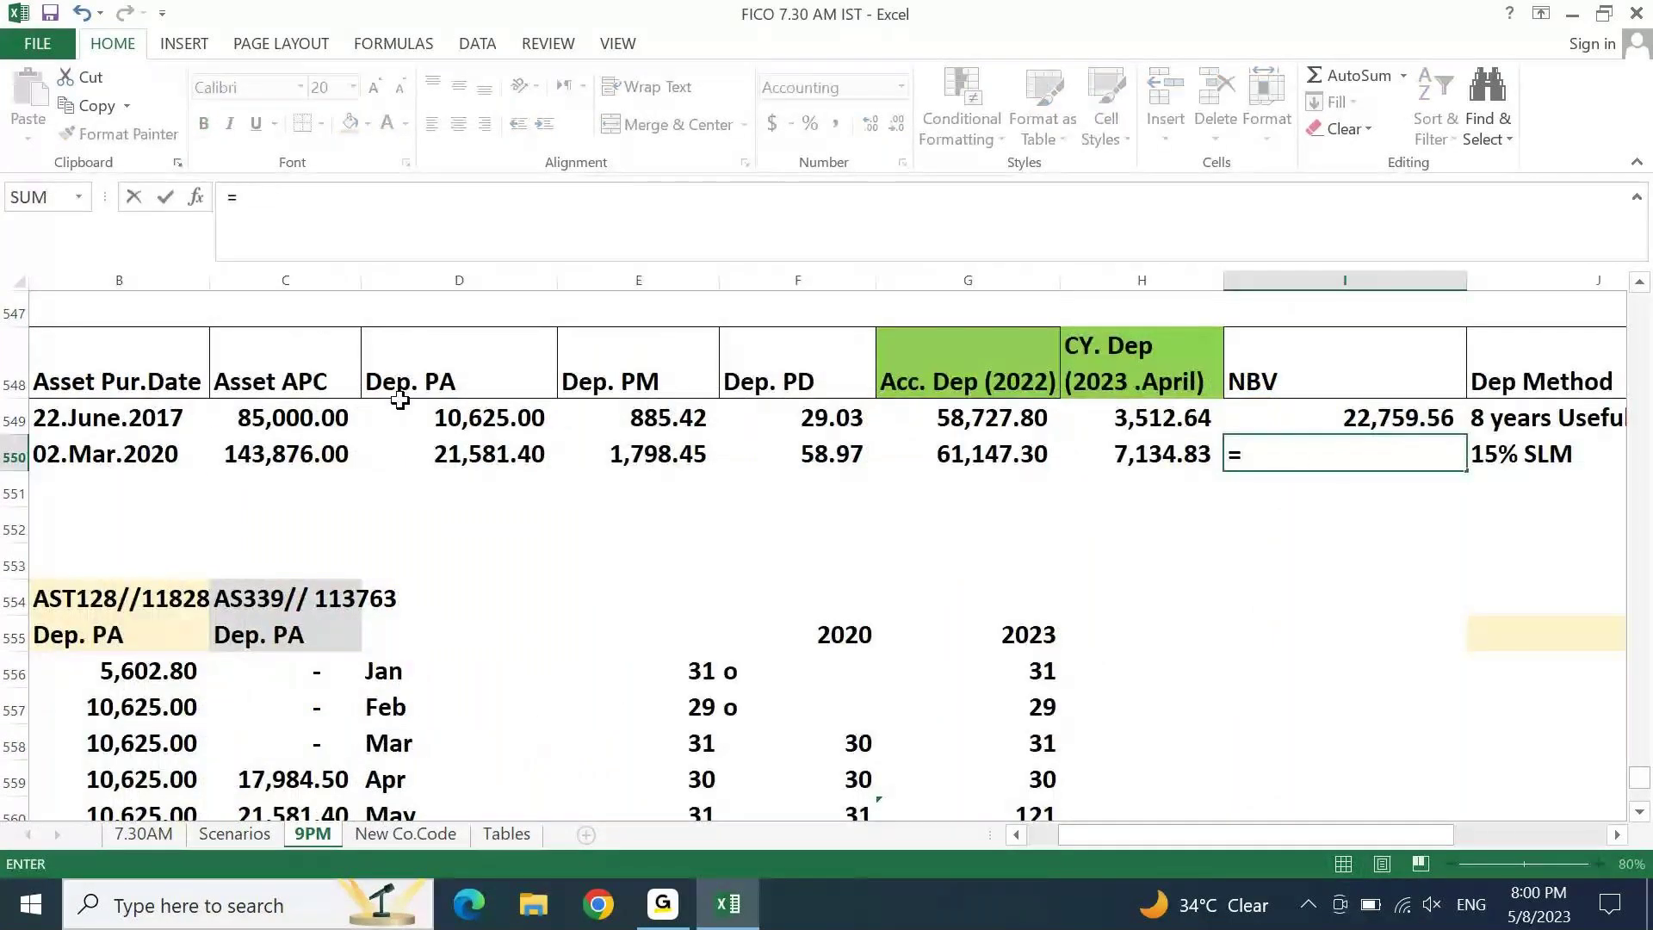
left_click(291, 448)
type("-")
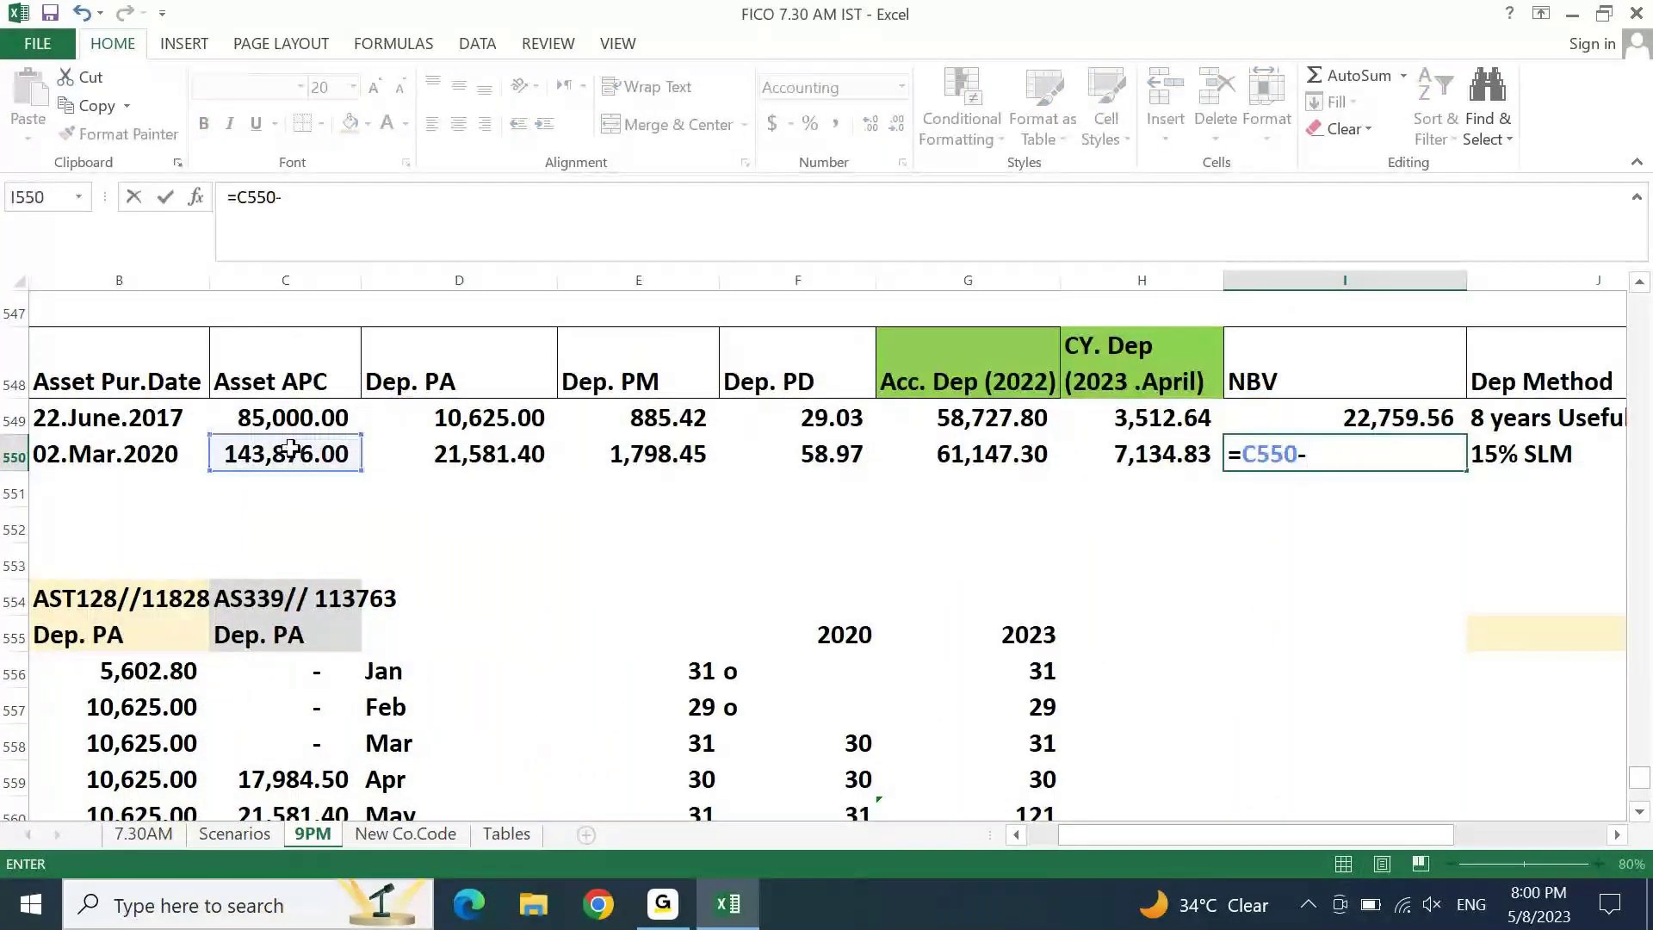
left_click(990, 455)
type("-")
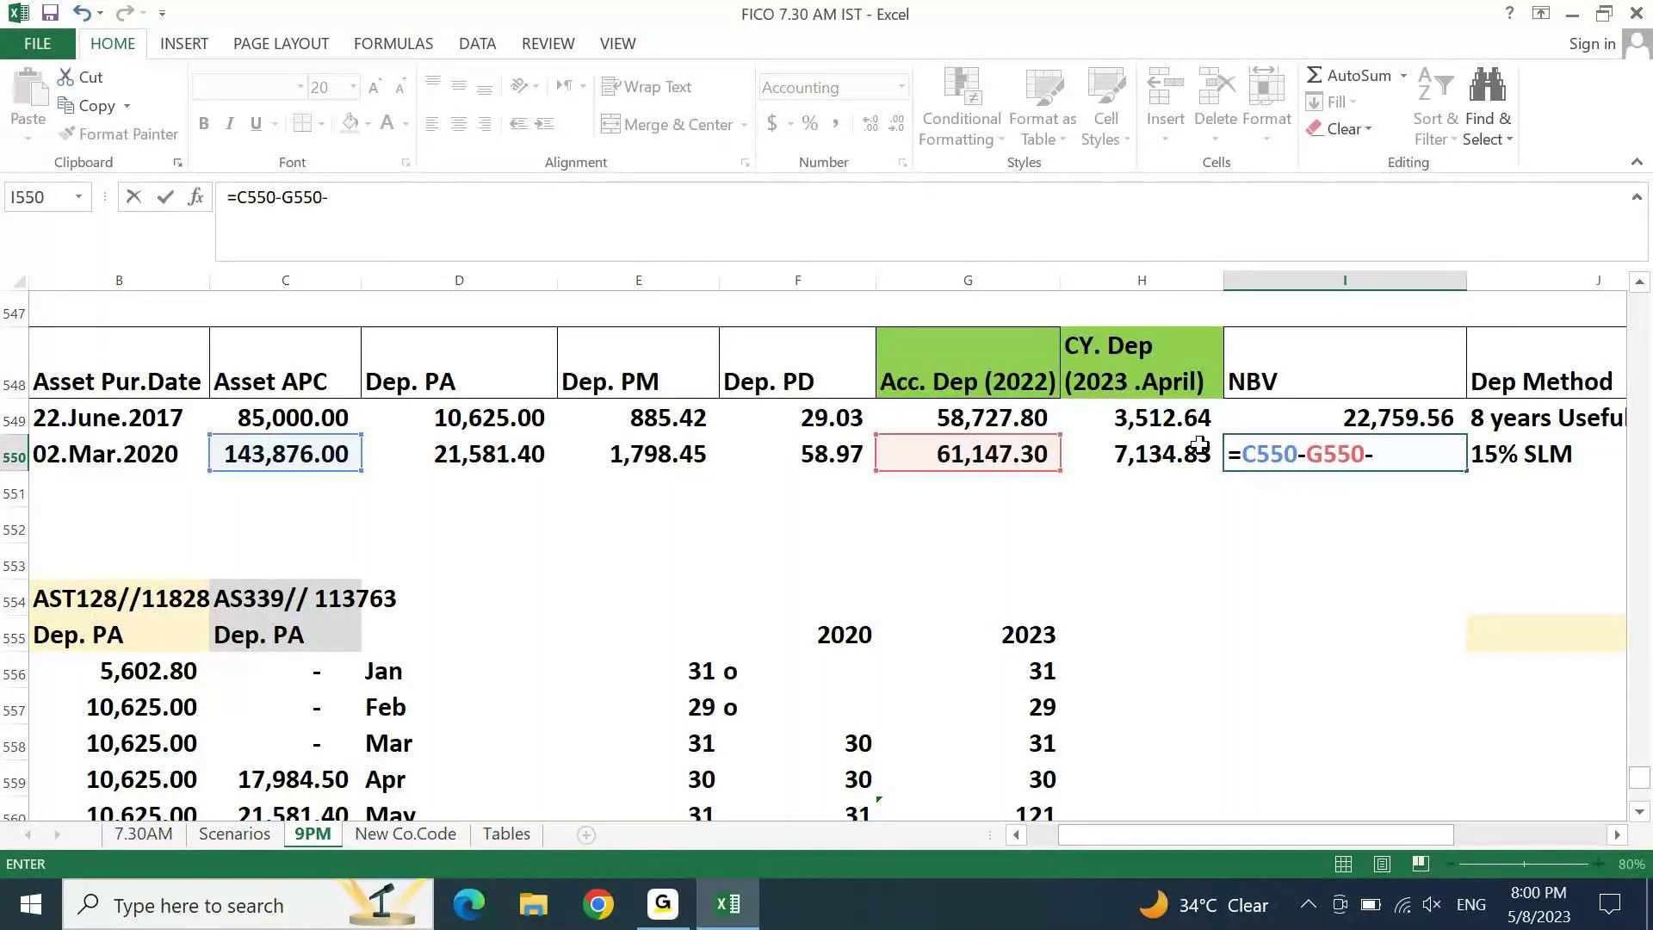
left_click(1161, 458)
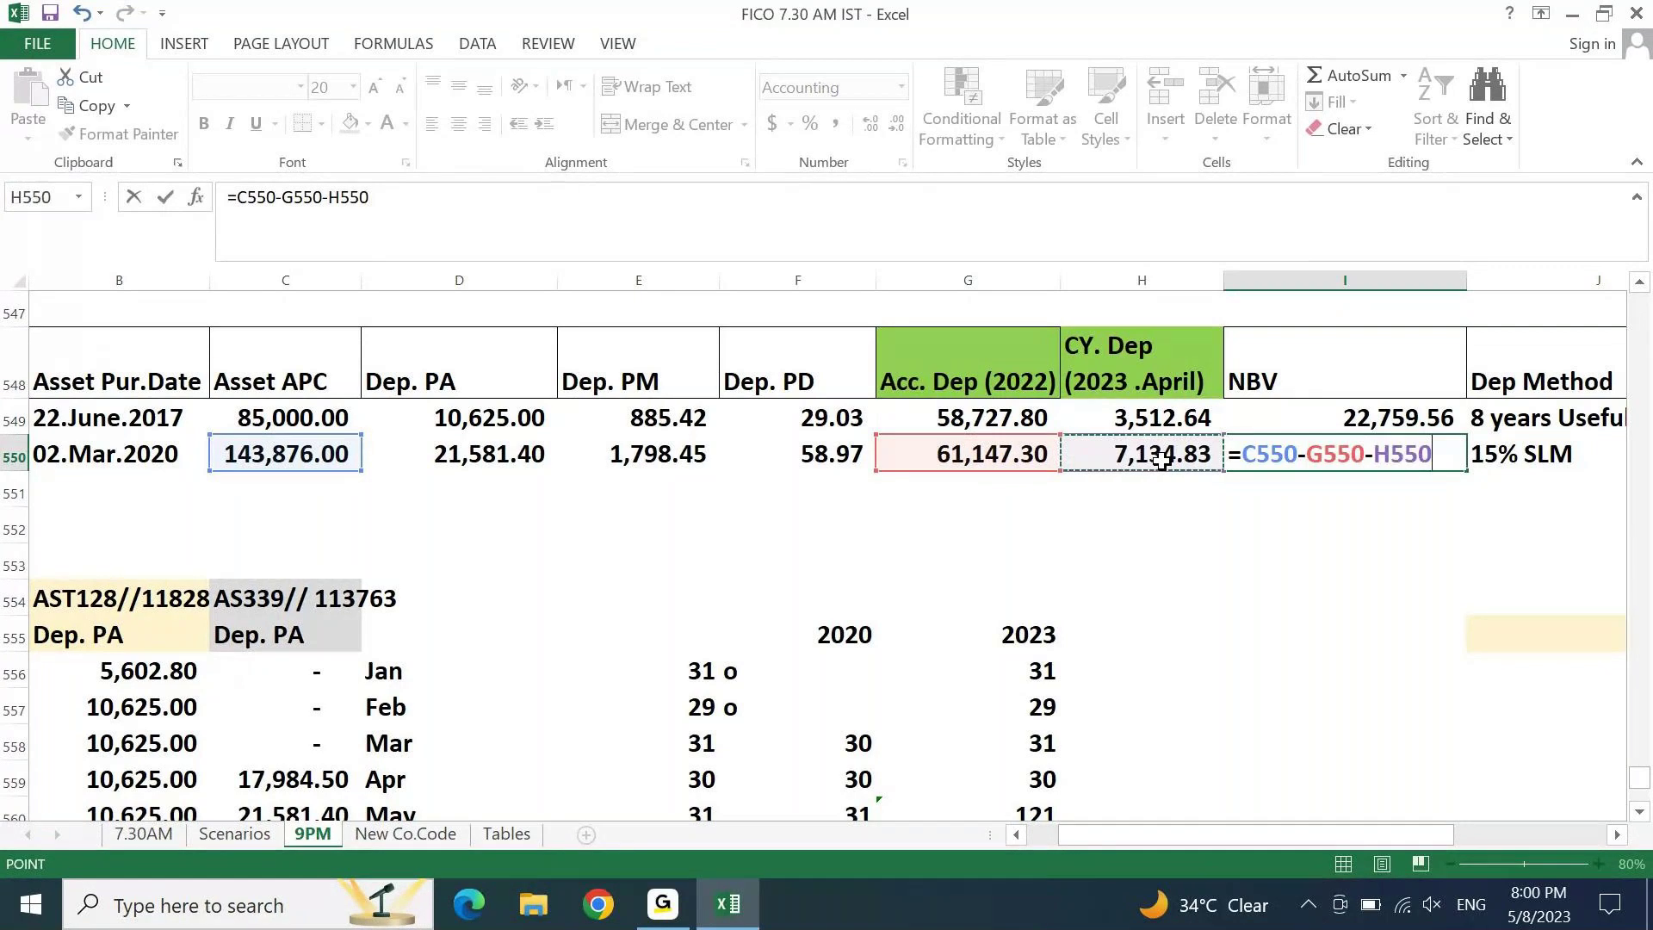
key("Return")
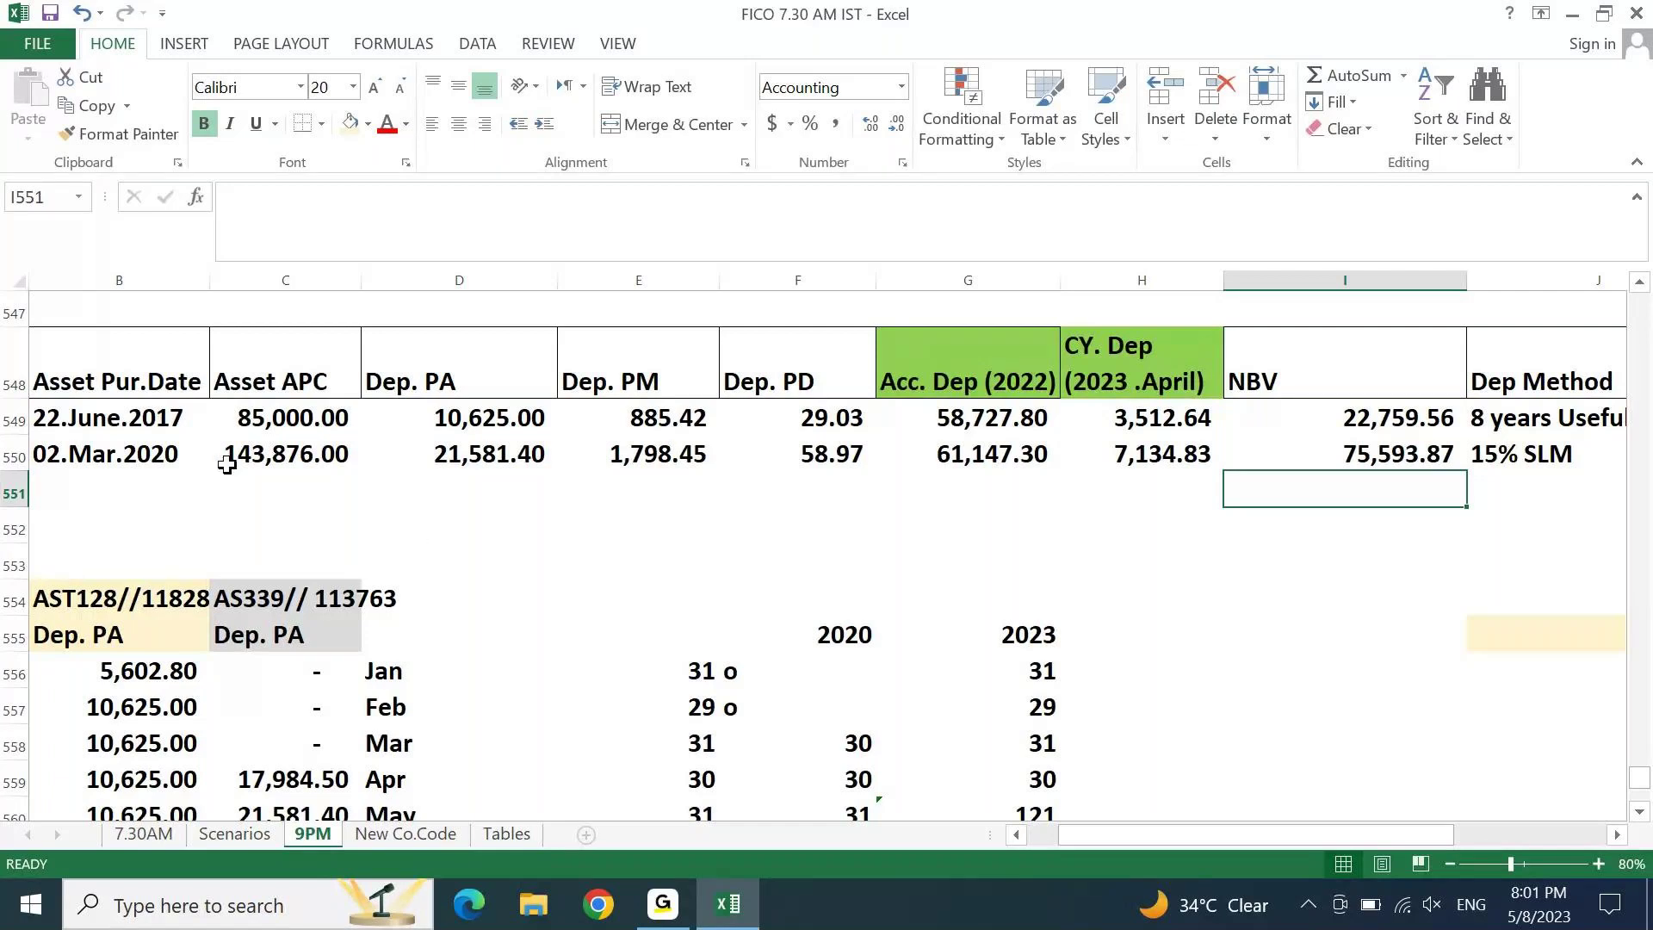
Step: Enter AS657//117672 as the third asset's number in A551
left_click(630, 452)
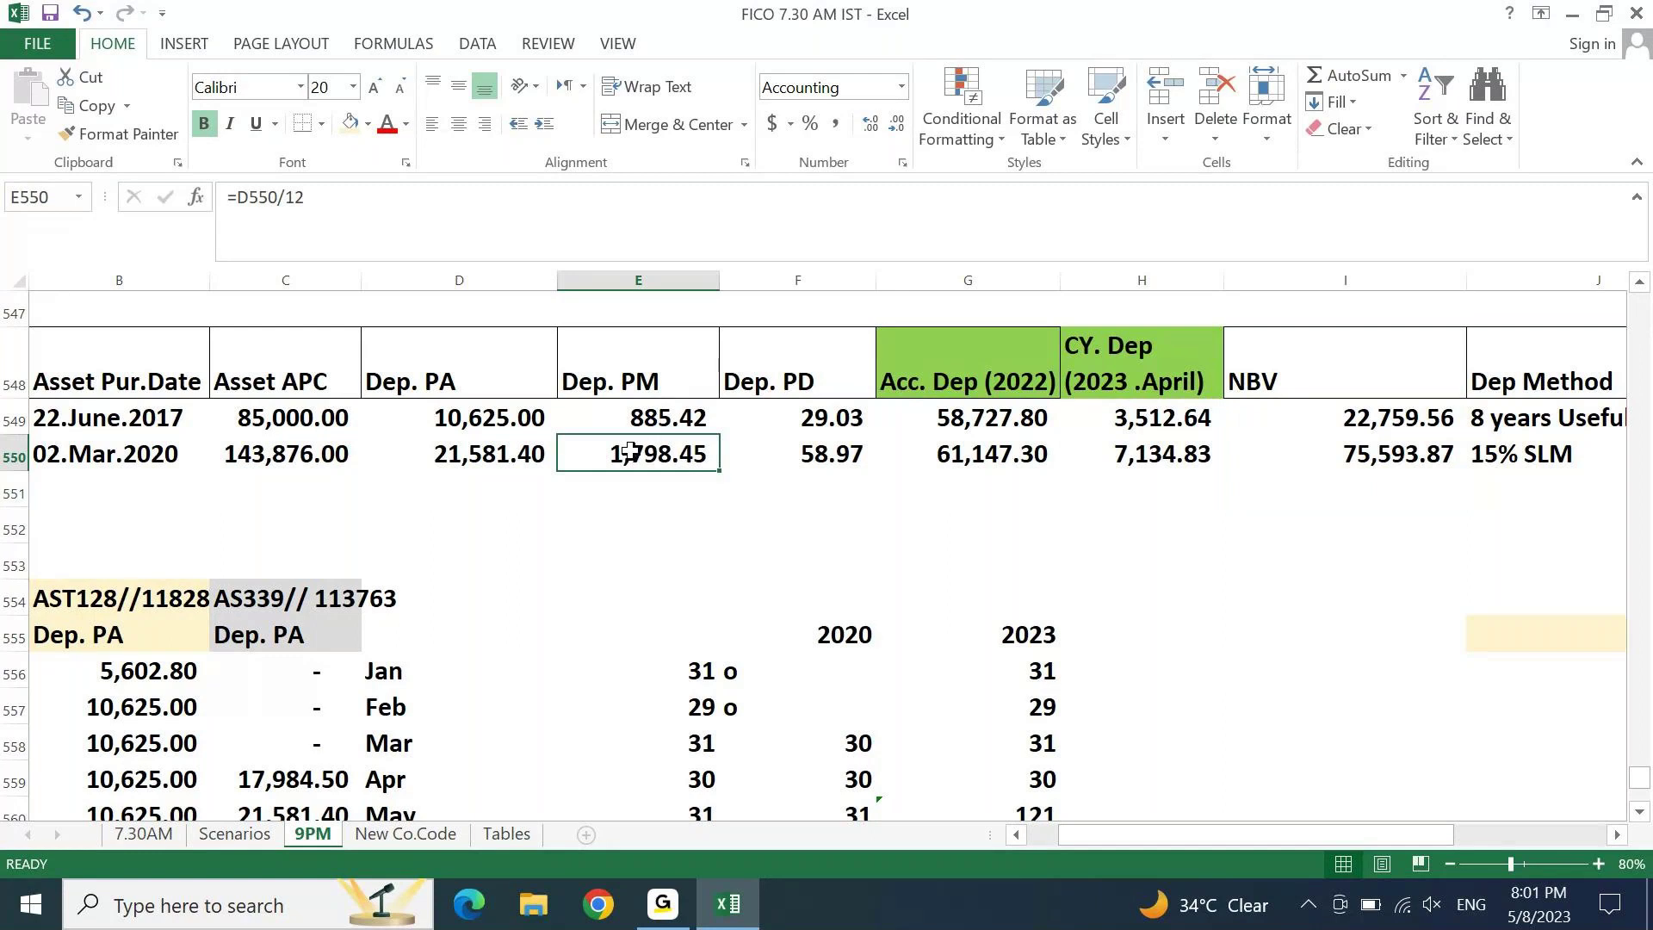
left_click(776, 452)
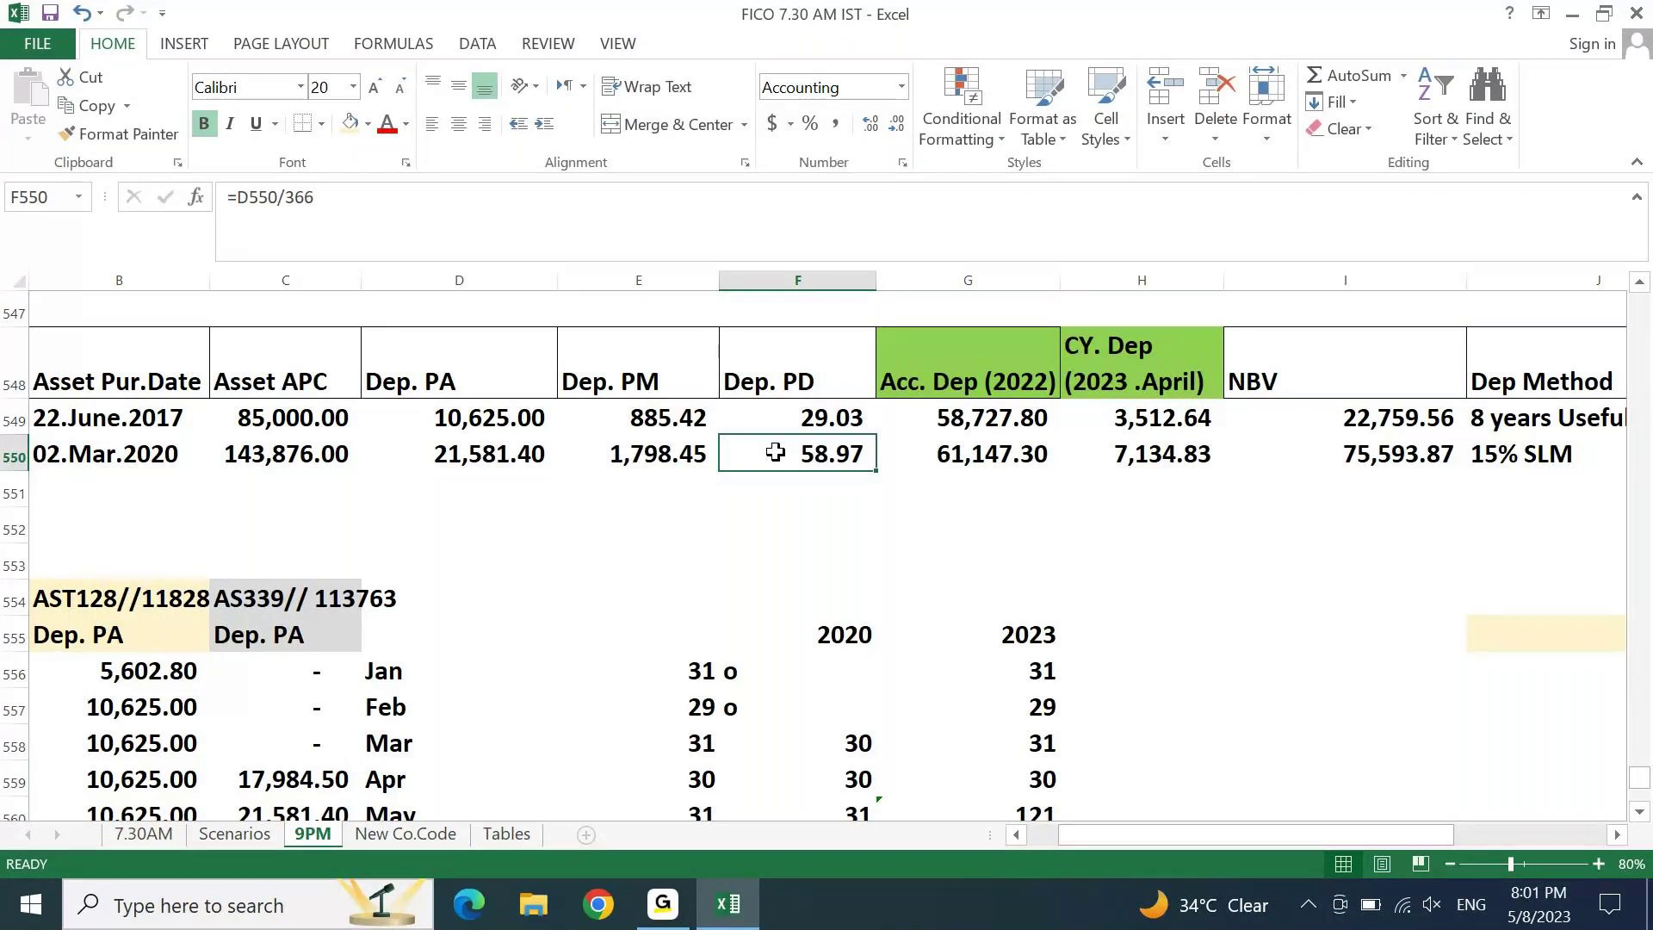
key("Left")
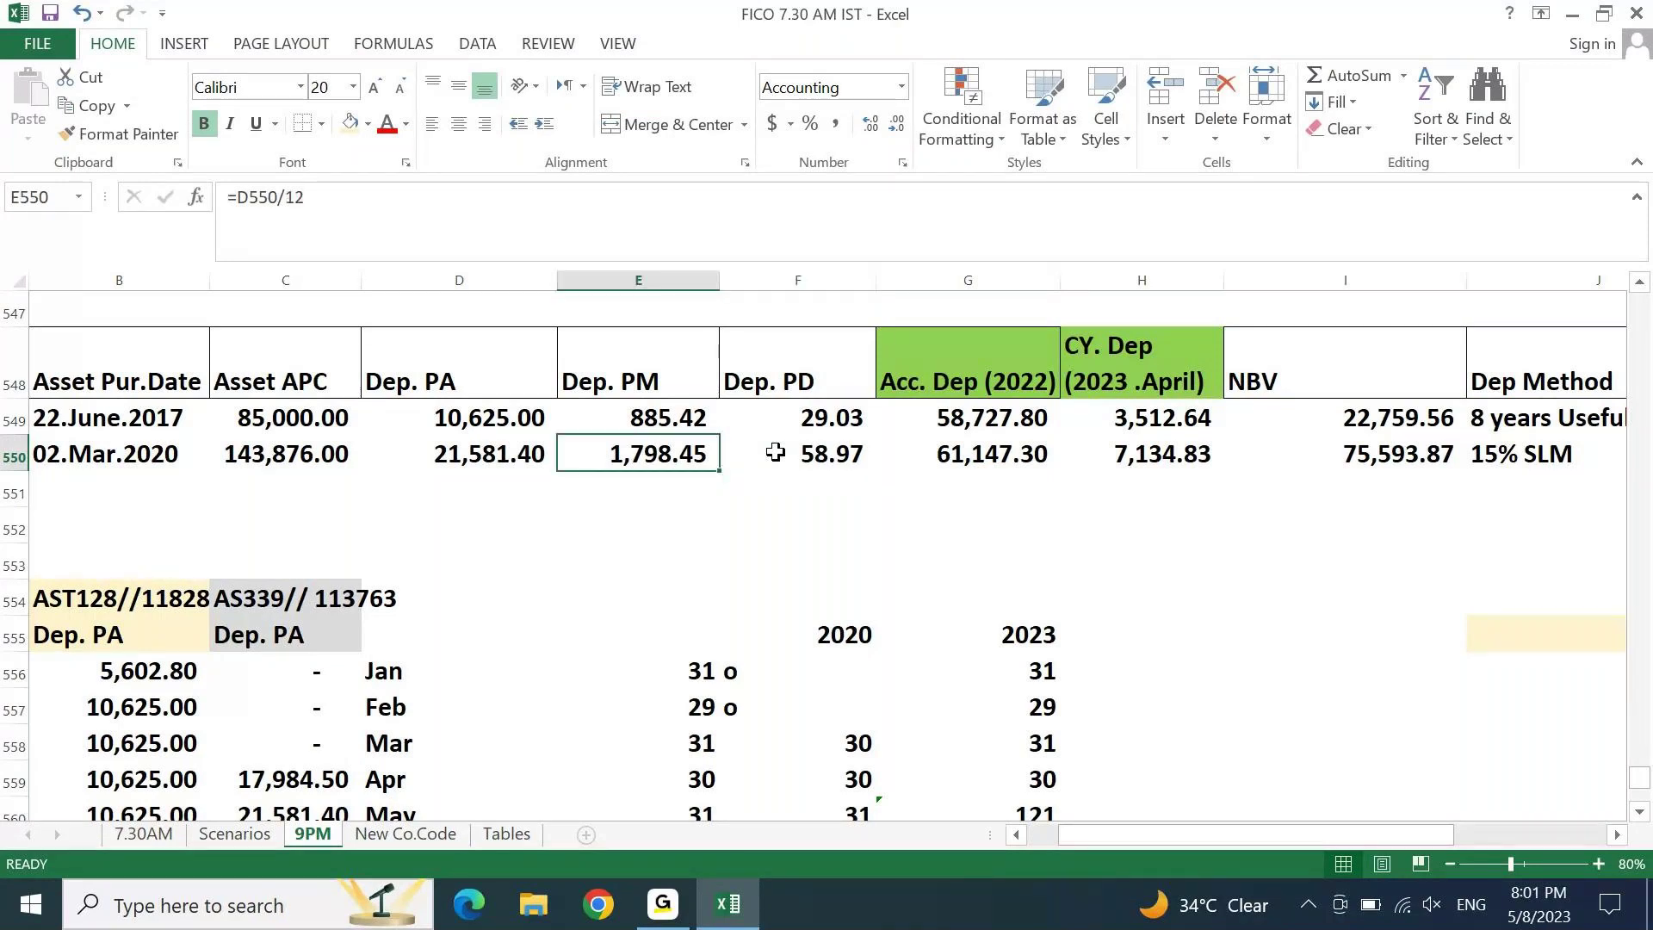
key("Left")
key("Left")
key("Left")
key("Left")
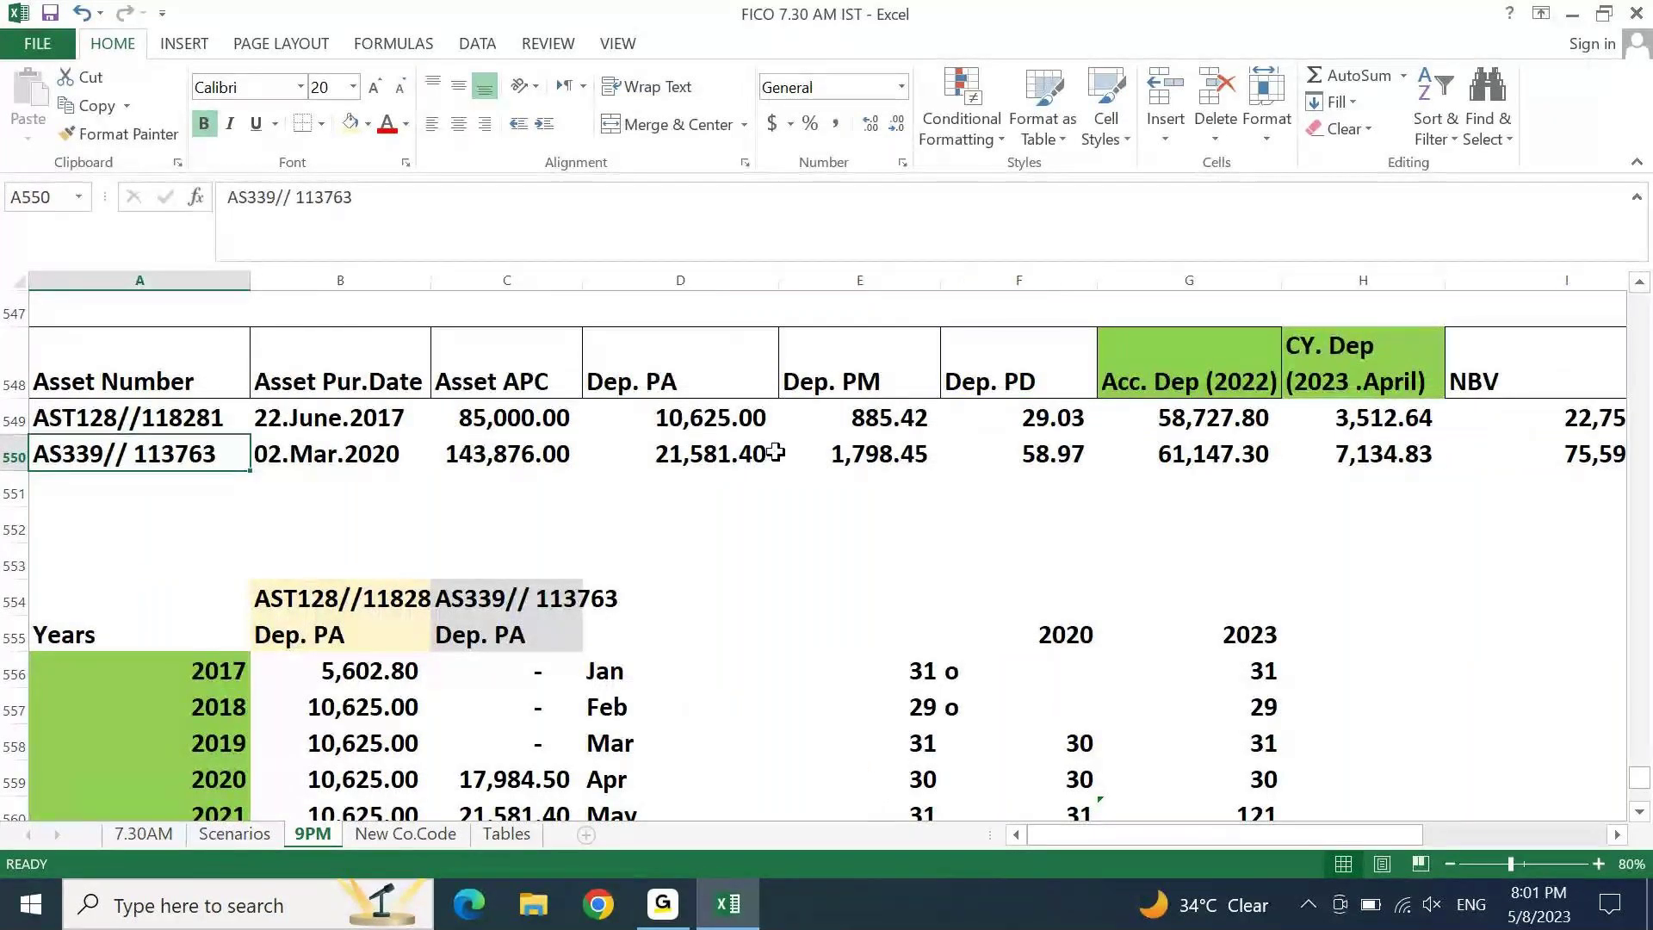
key("Down")
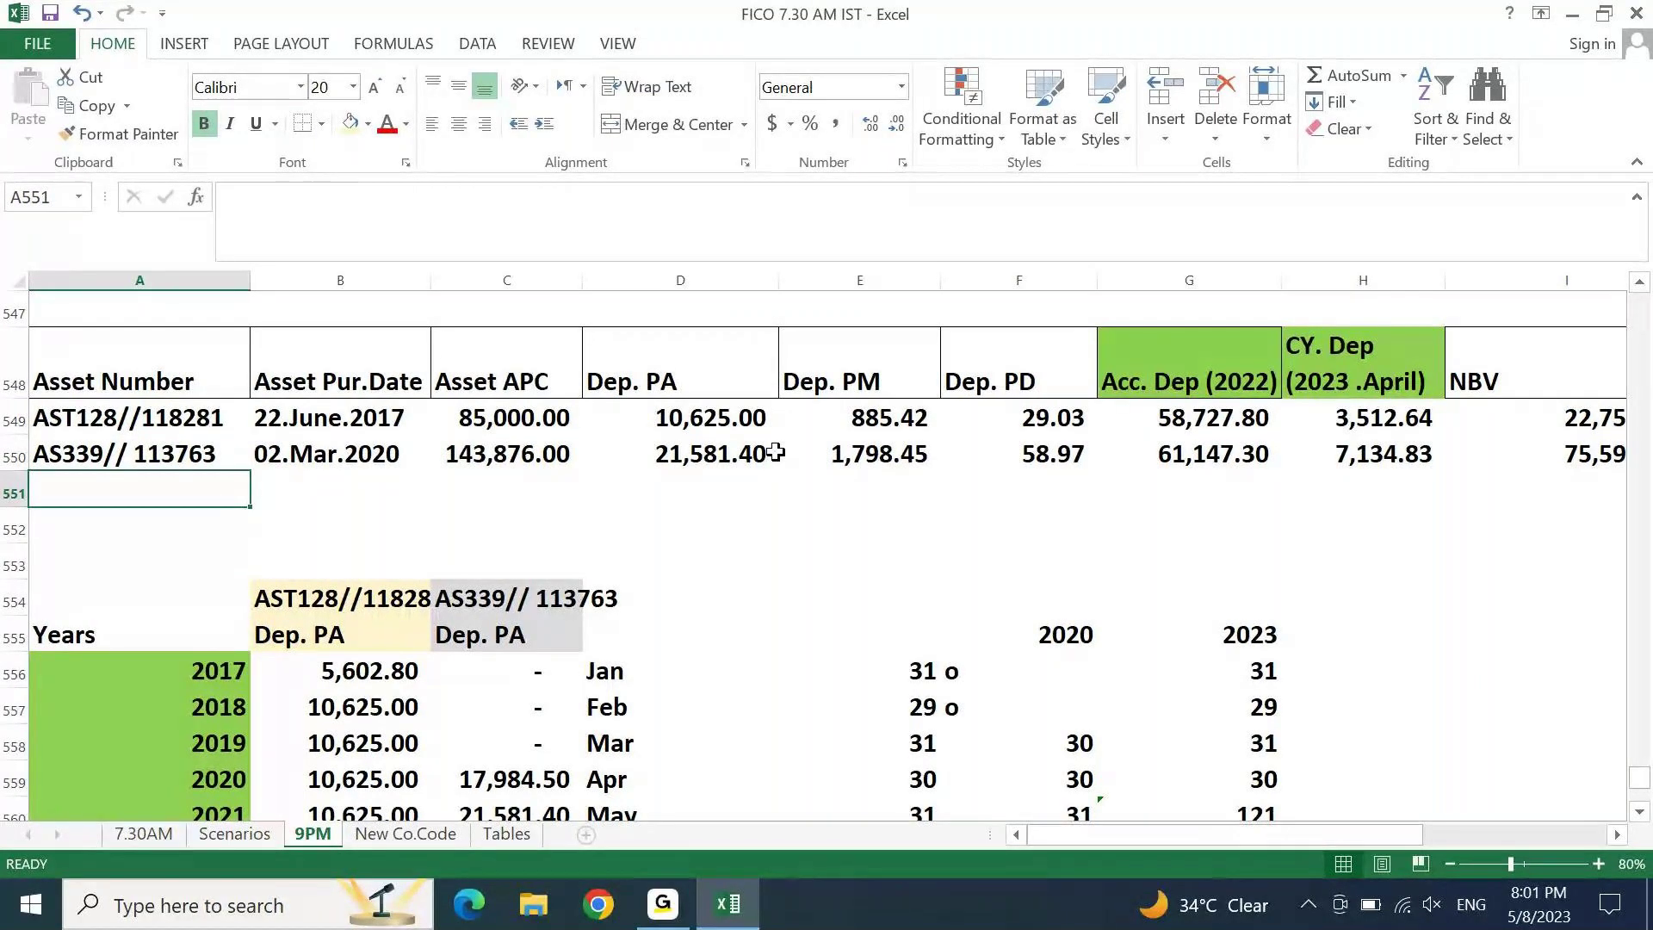
type("A")
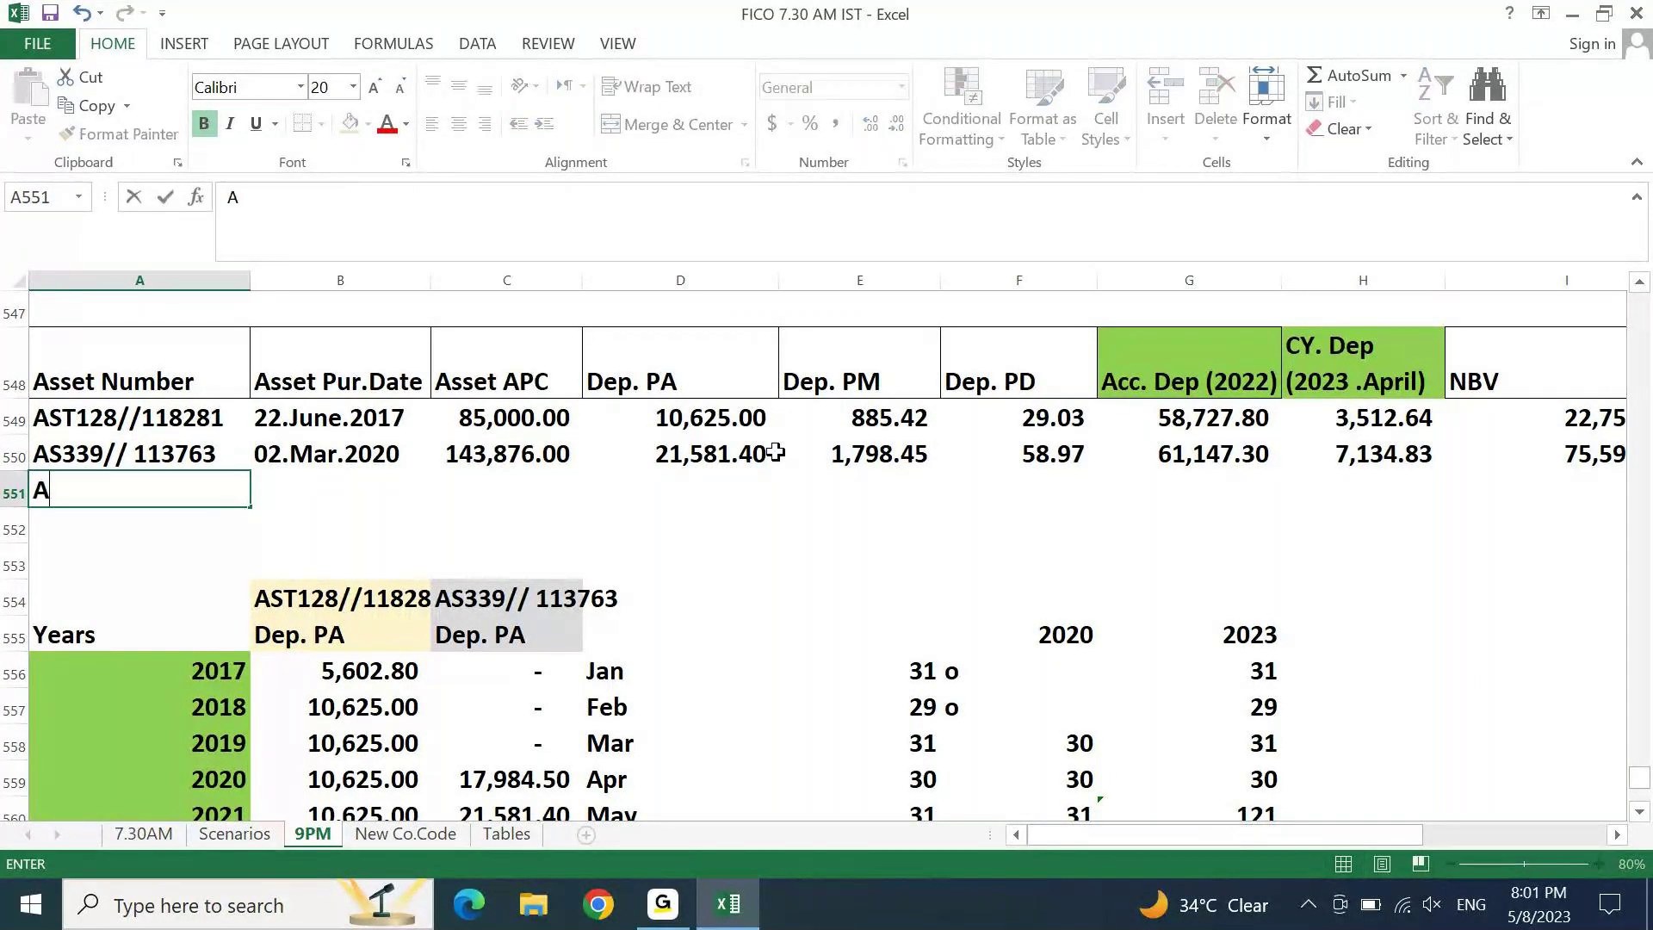
type("S657//1176721")
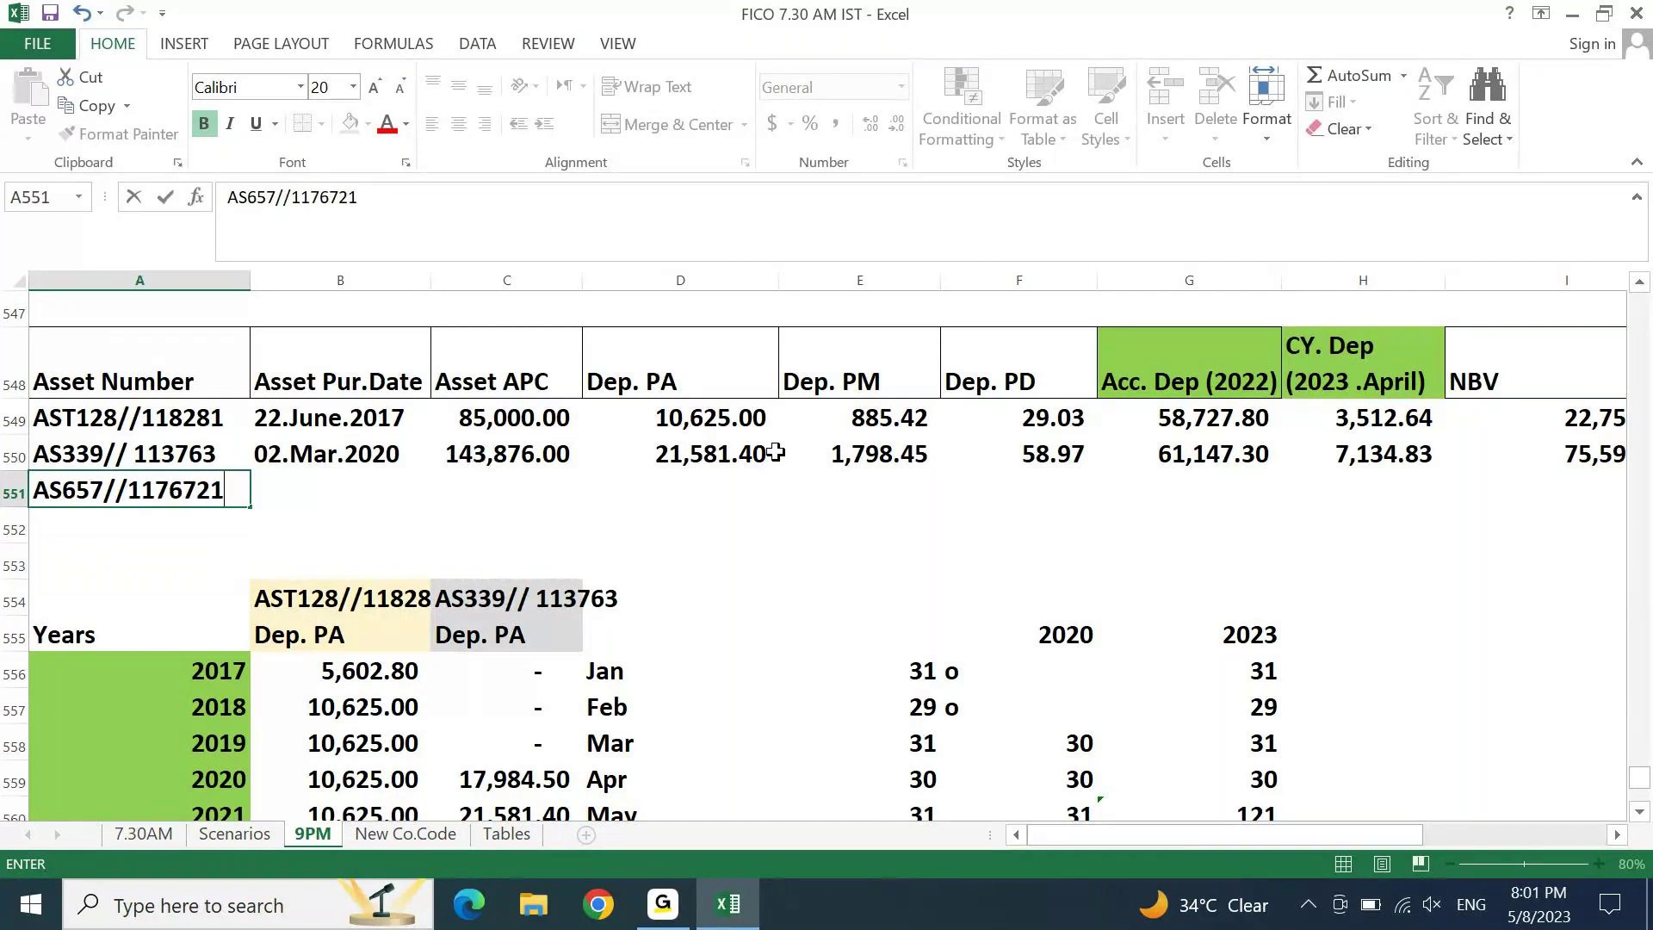
key("BackSpace")
key("Tab")
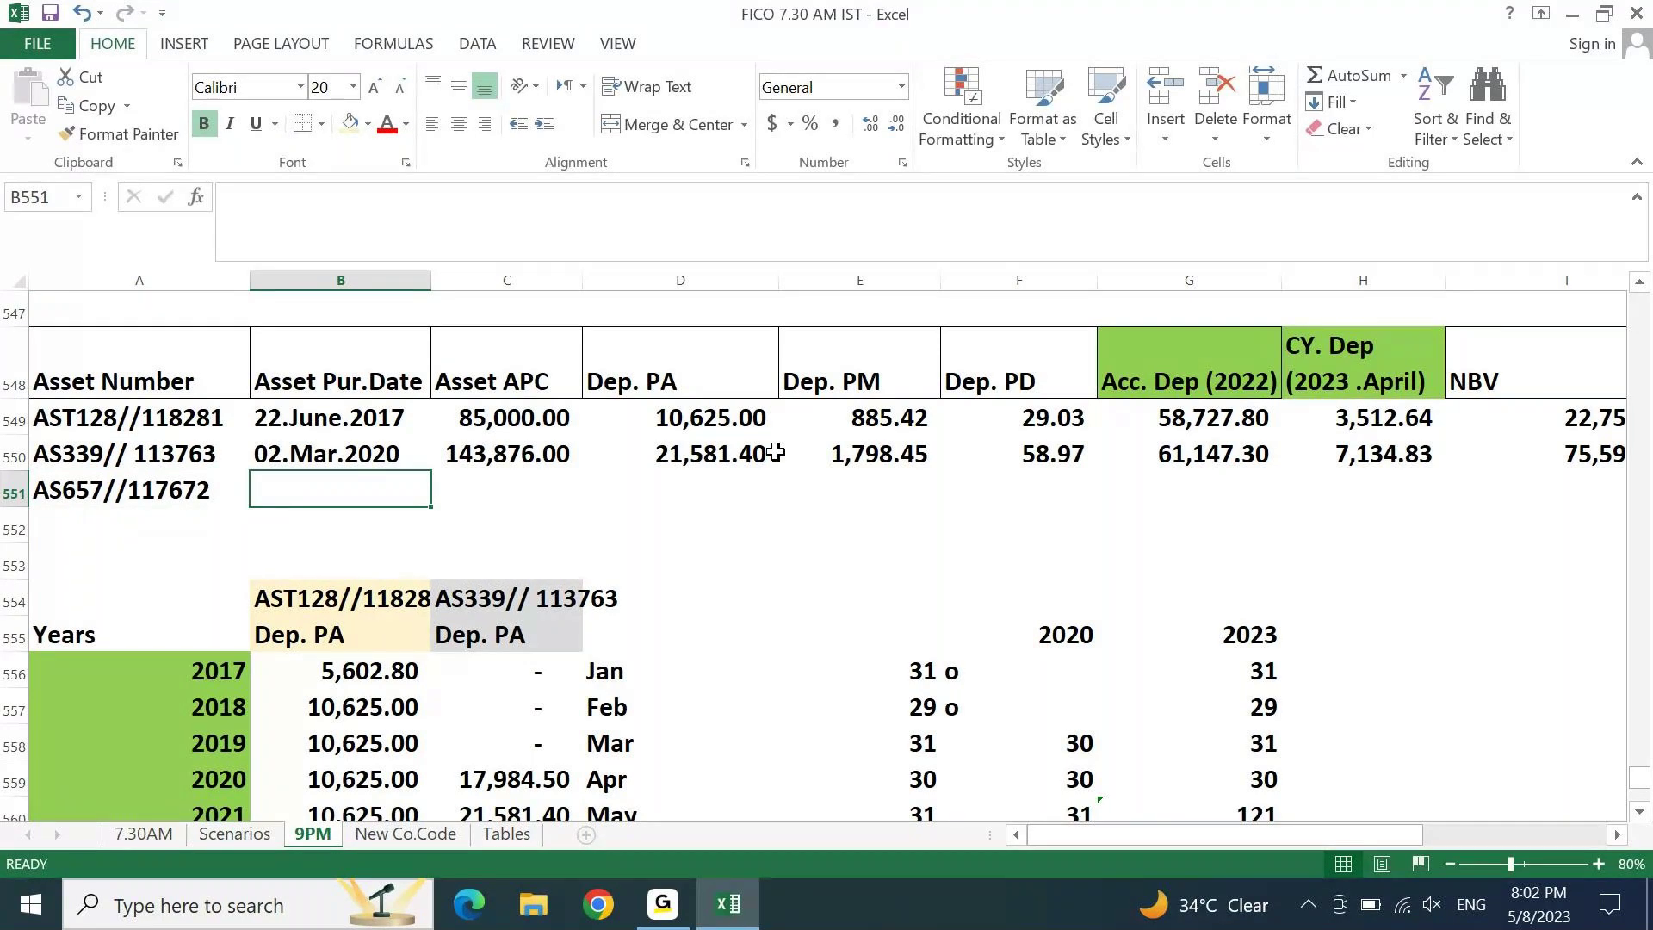
Step: Enter the purchase date 11.Apr.2022 in B551 and the APC 25899 in C551 for AS657//117672
type("11.")
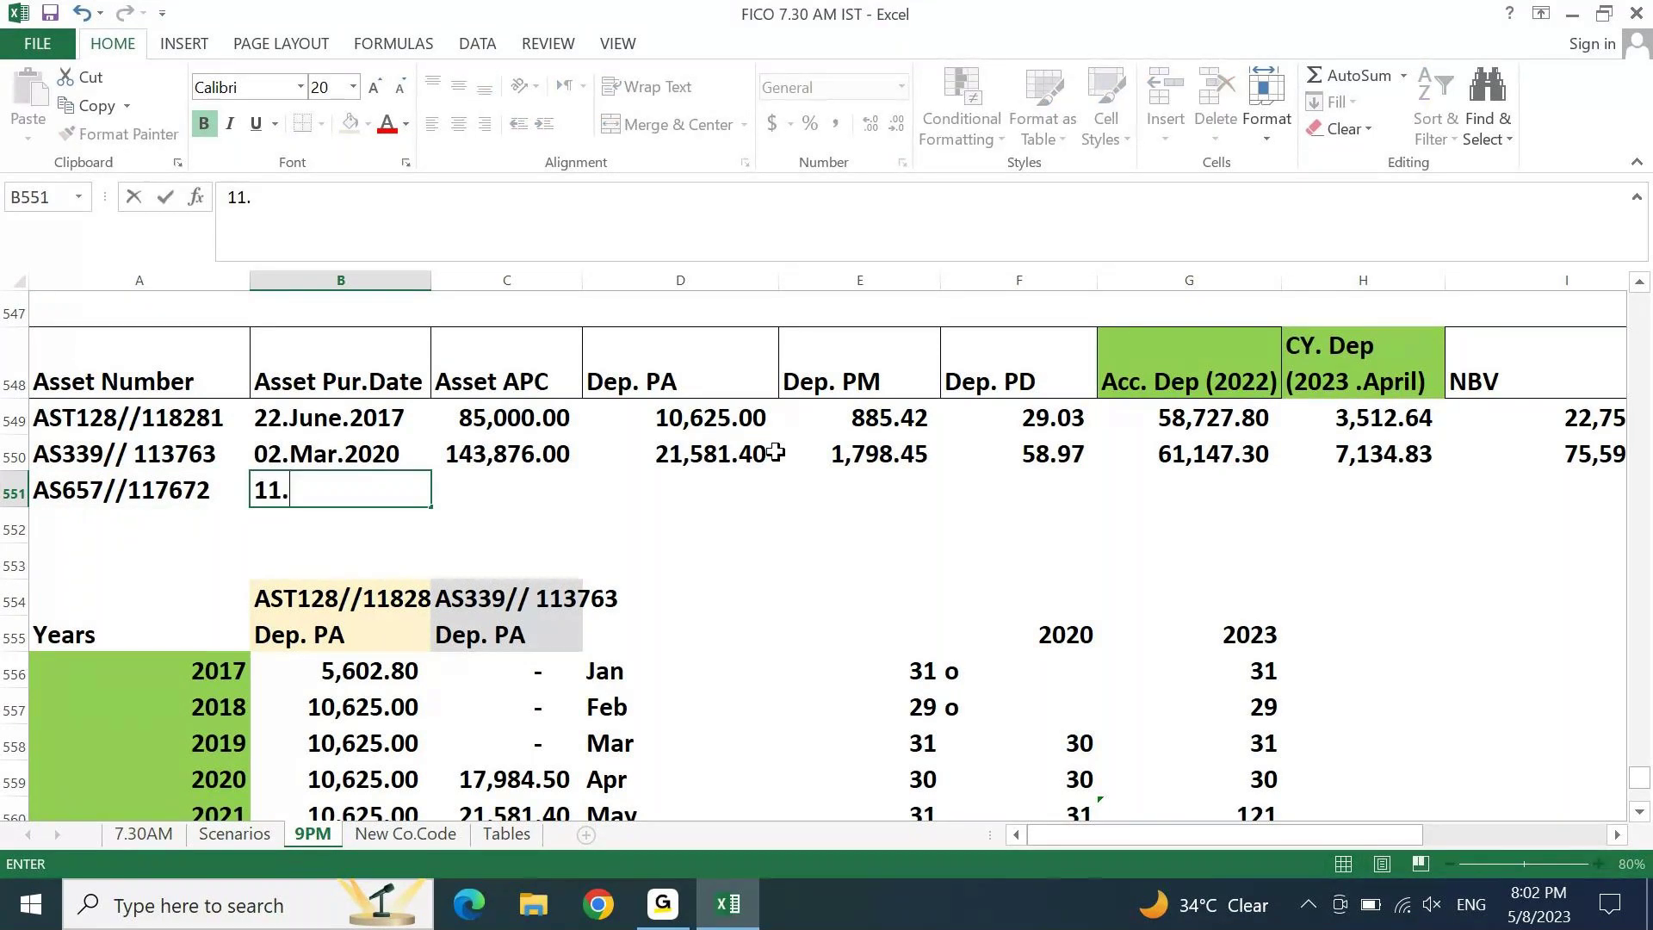
type("Apr.2022")
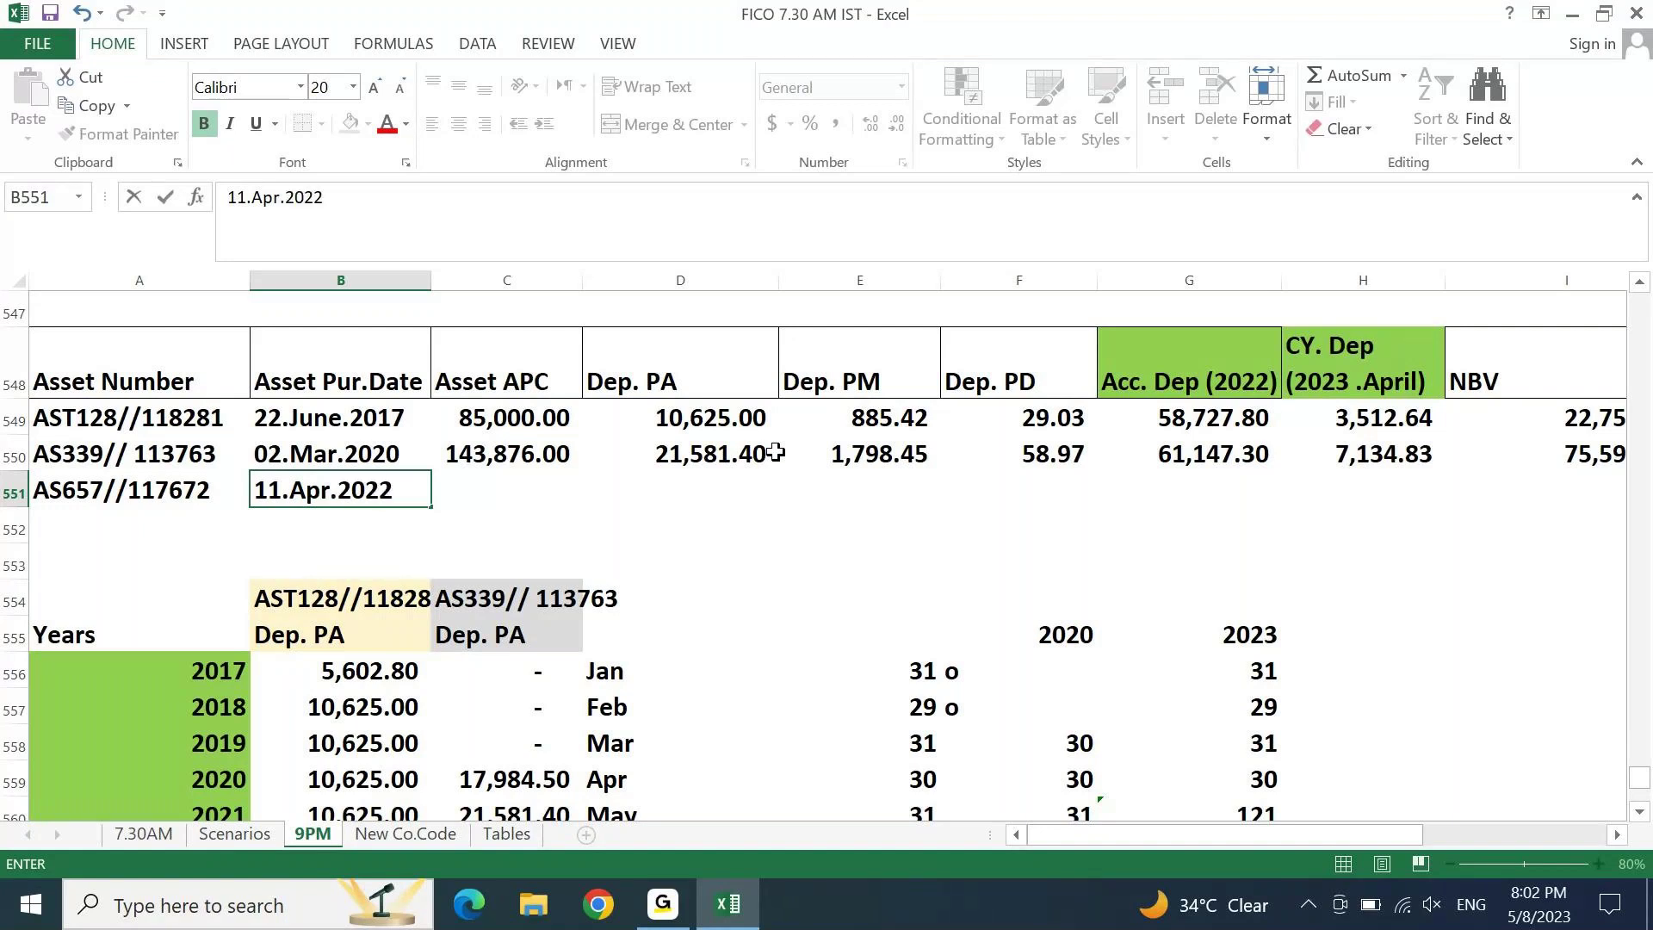
key("Return")
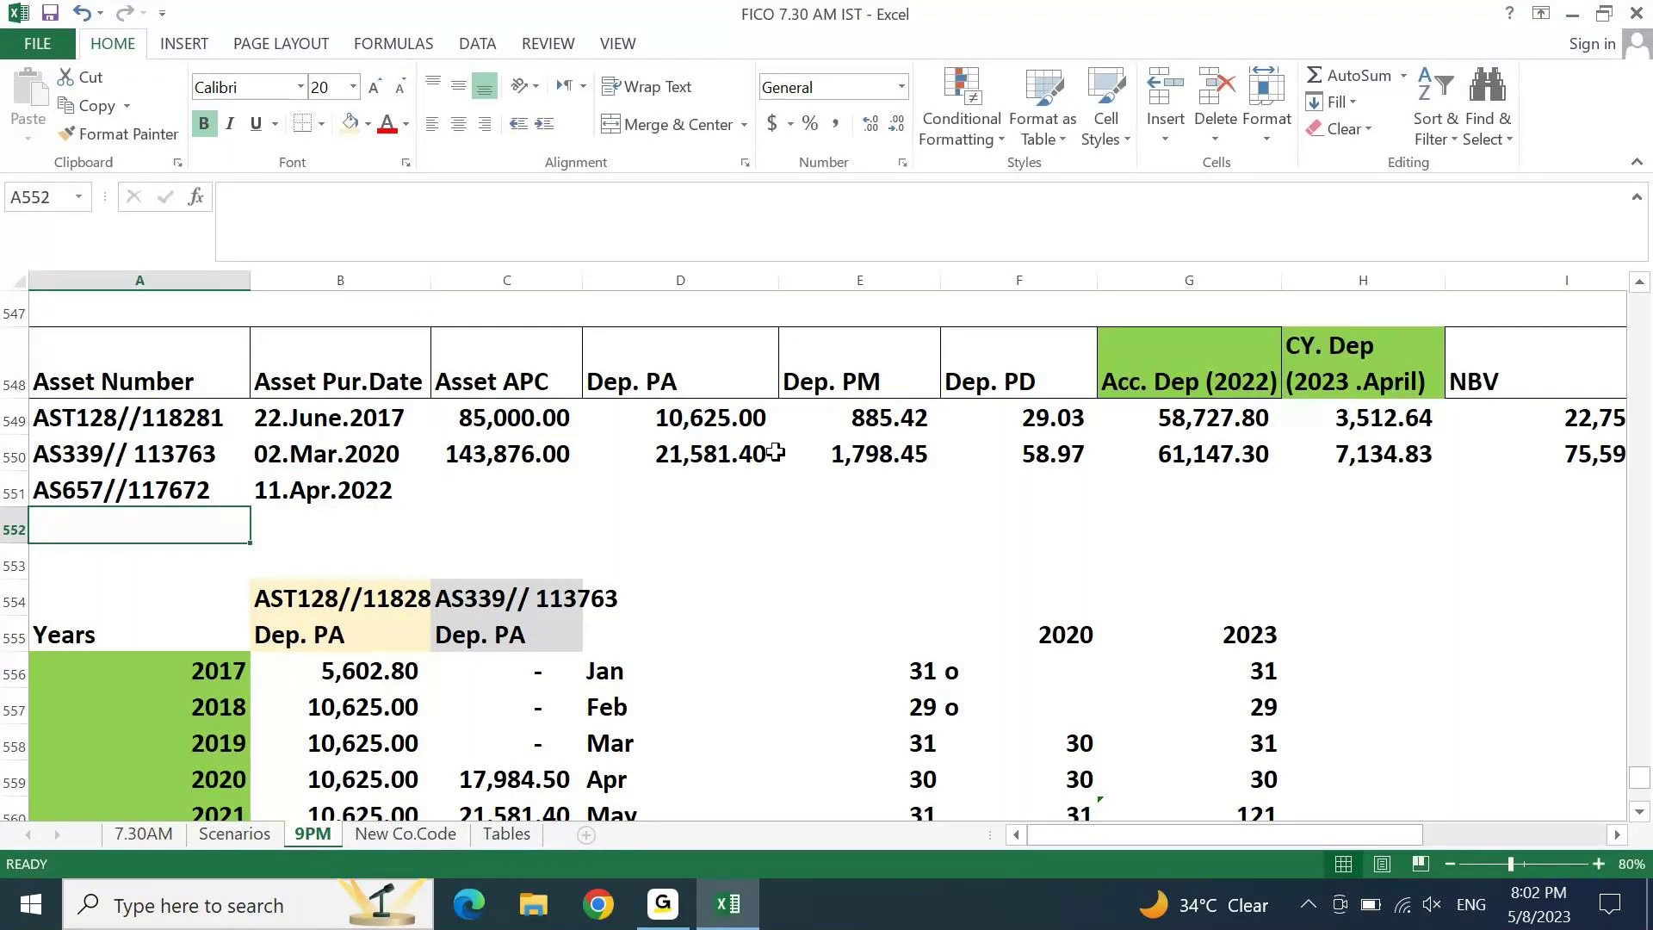
key("Up")
key("Right")
key("Right")
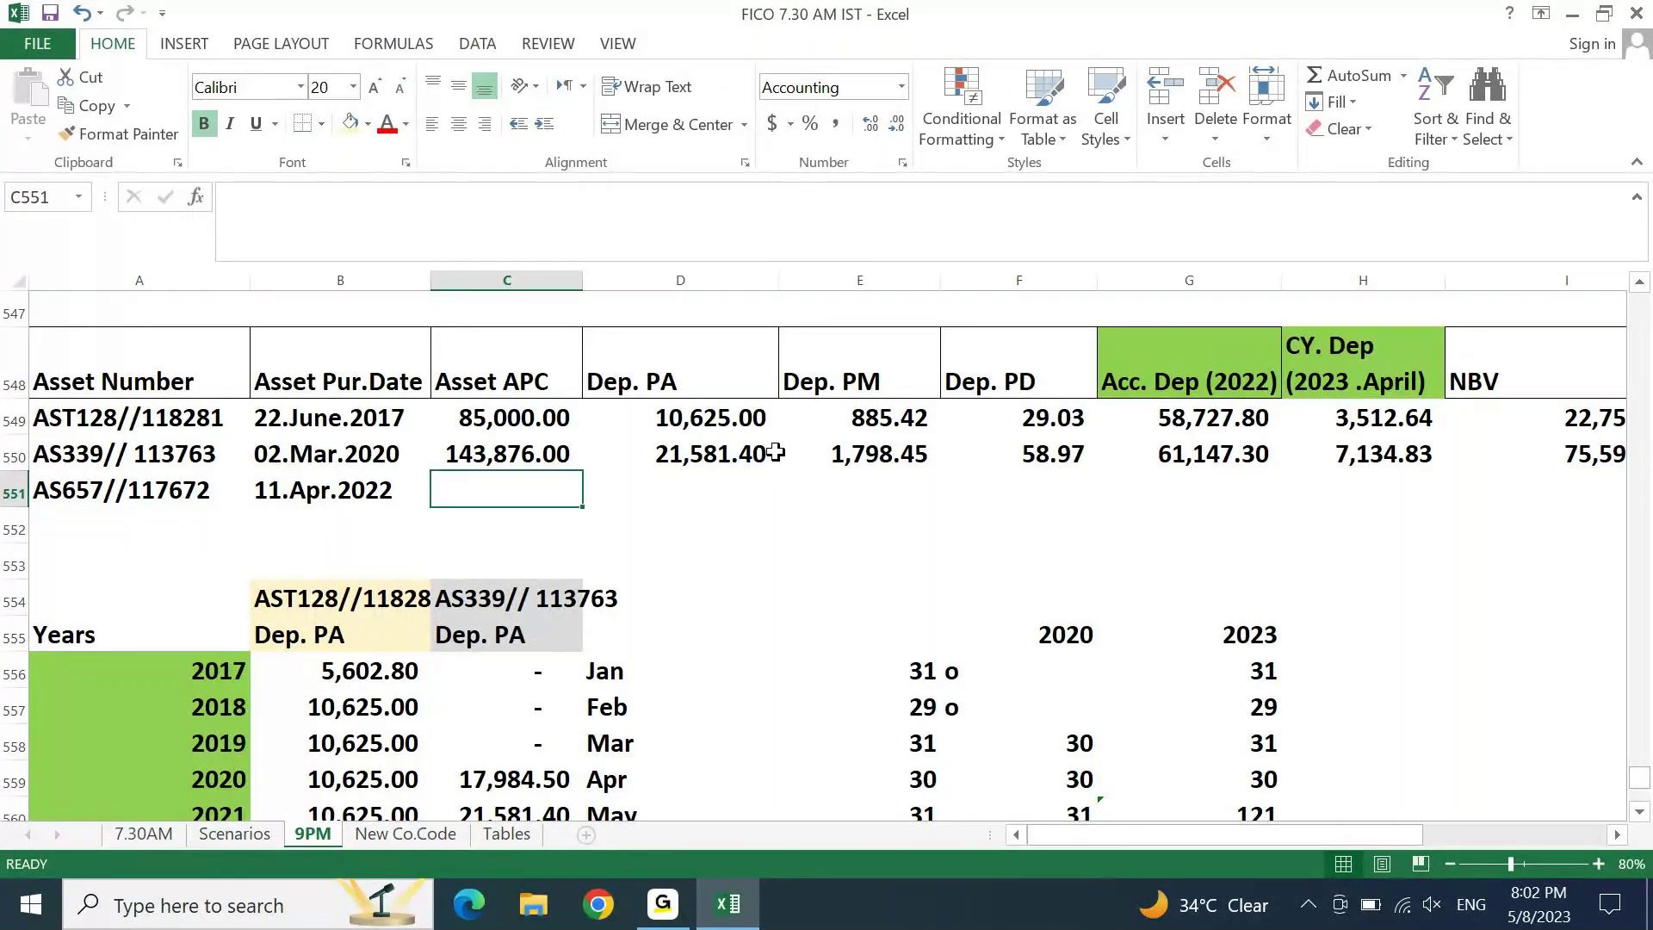
type("25899")
key("Tab")
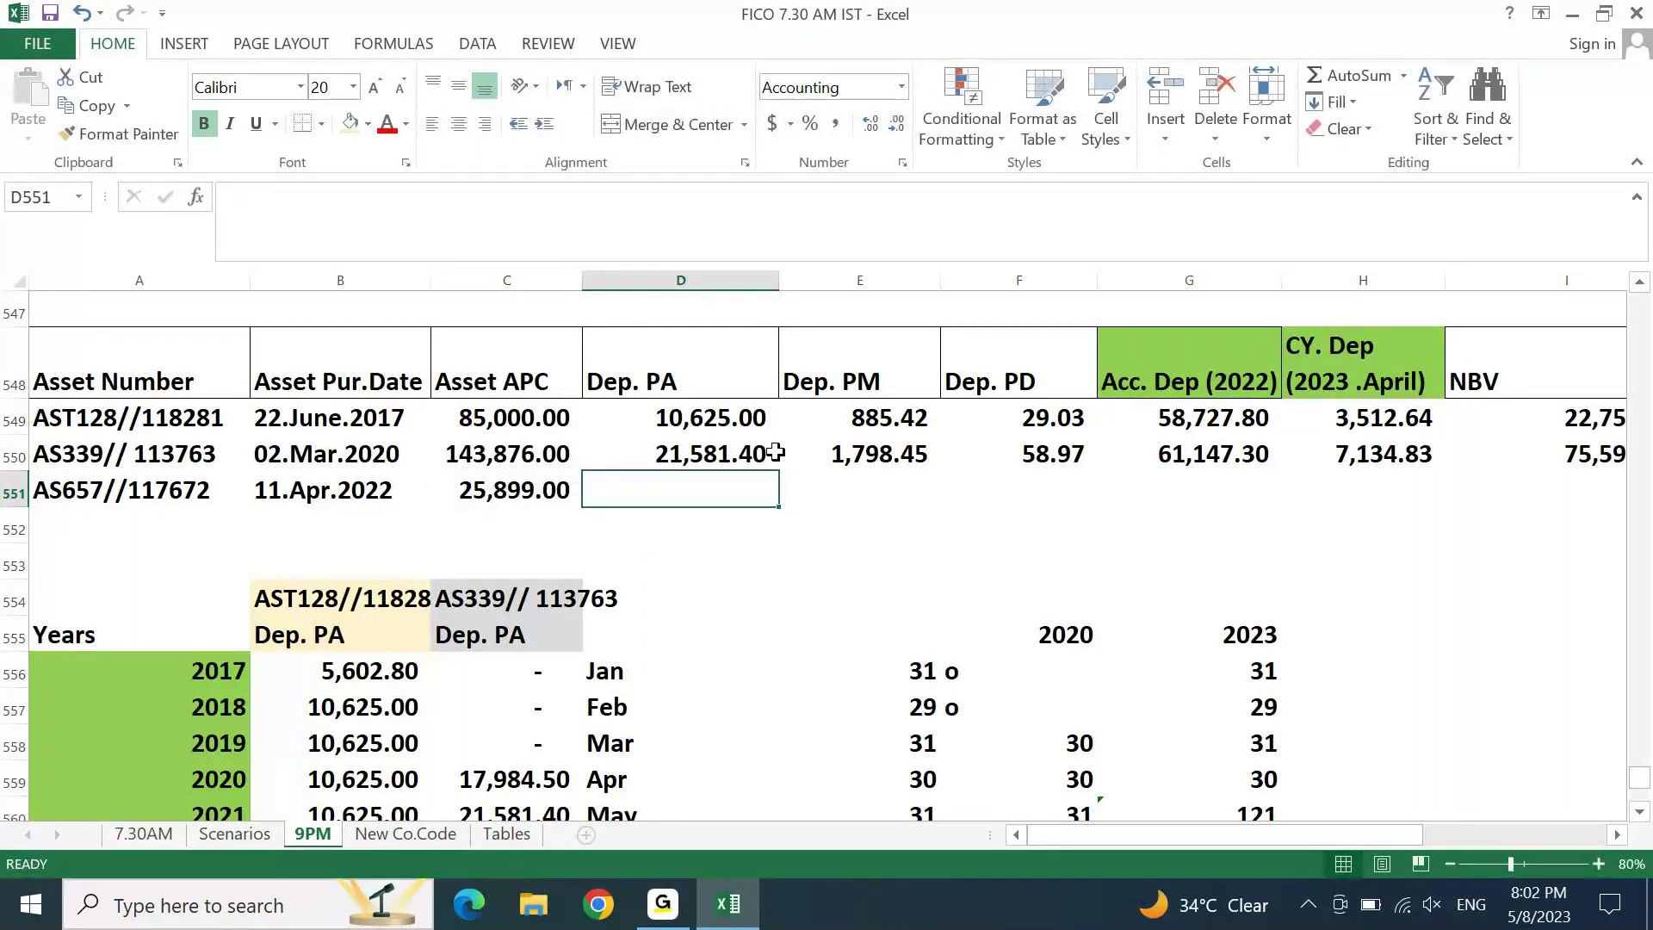
Step: Set the Dep Method of AS657//117672 in J551 to 10% WDV
key("Right")
key("Right")
key("Right")
key("Right")
key("Right")
key("Right")
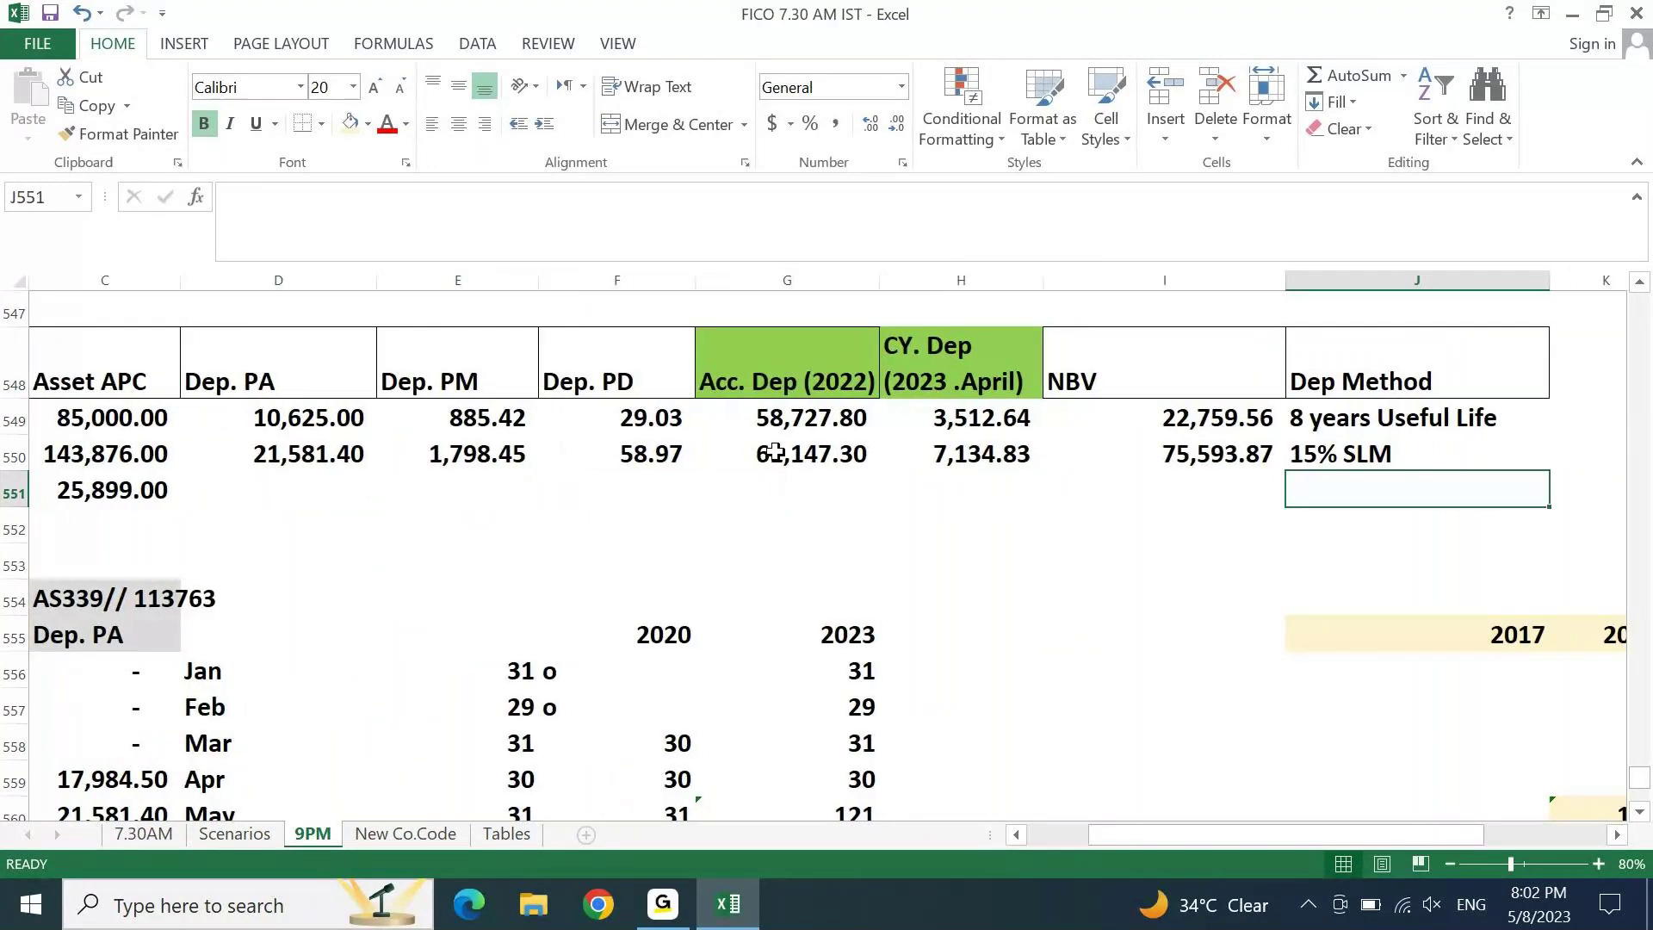
type("10&")
key("BackSpace")
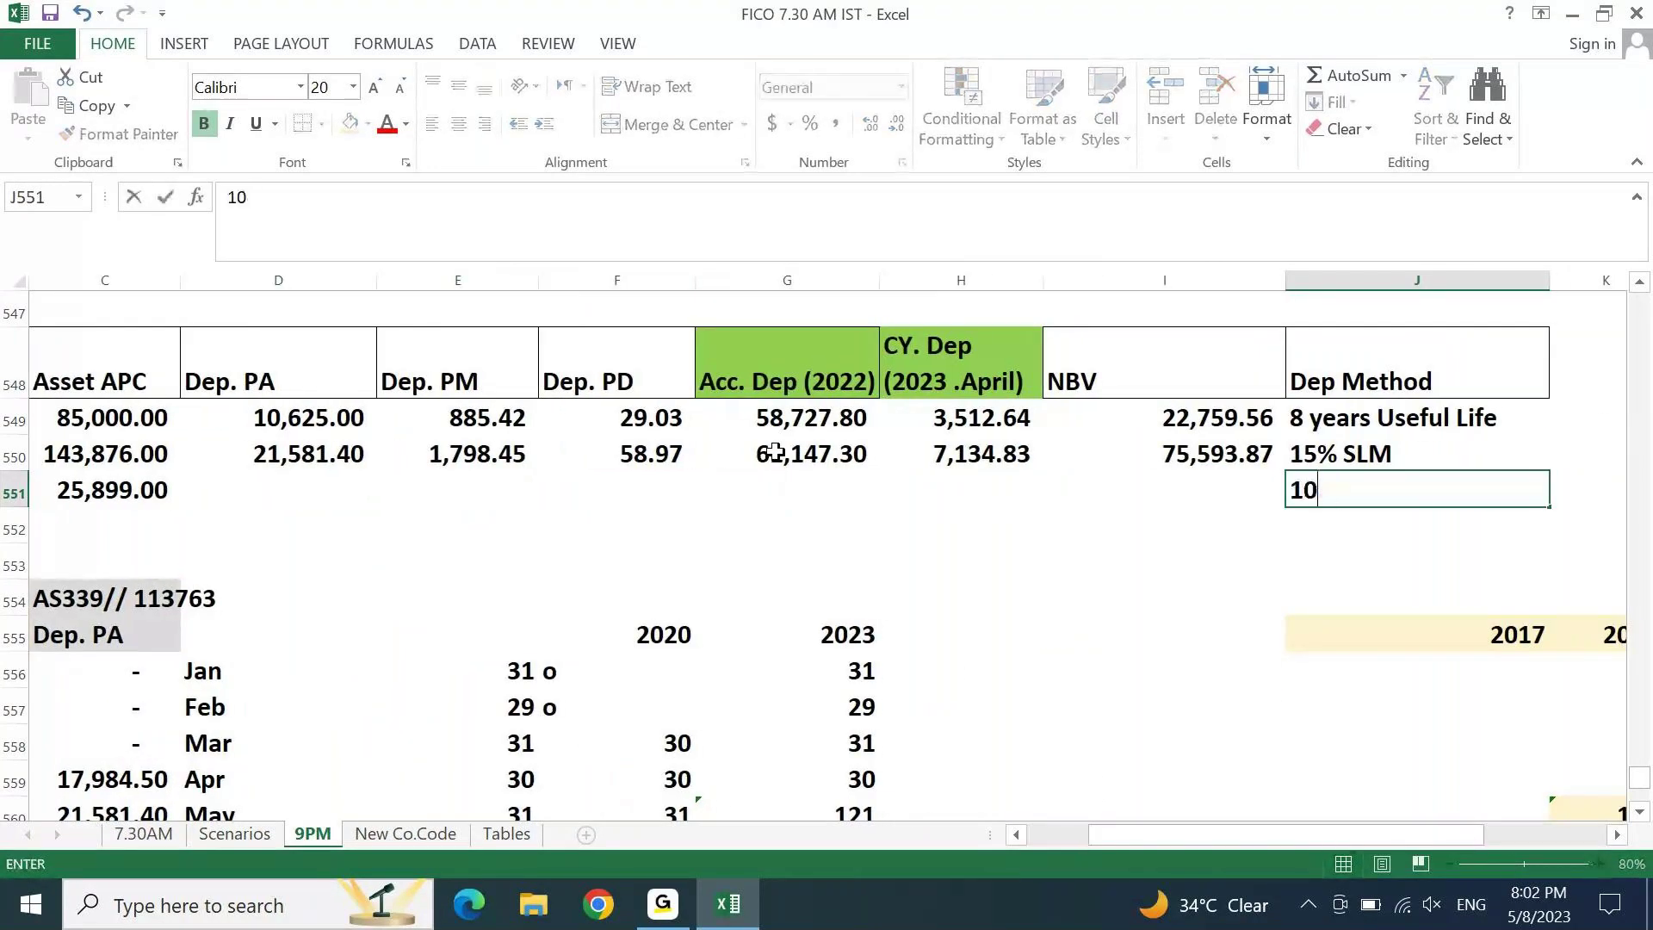
type("% WD")
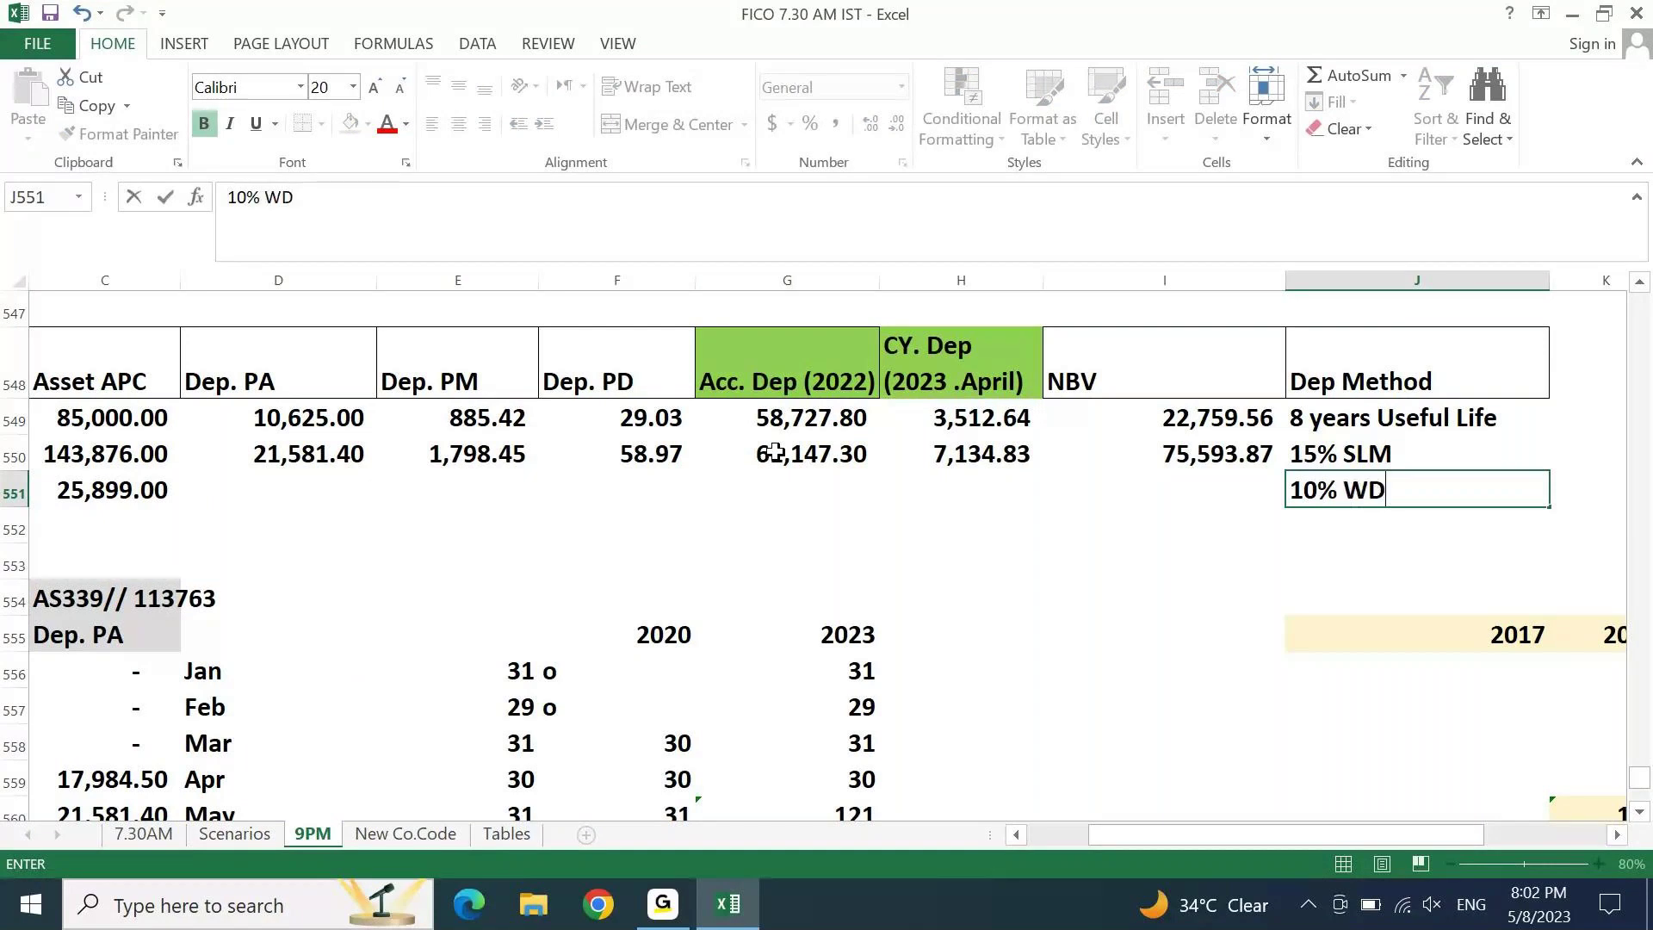
type("V")
key("Return")
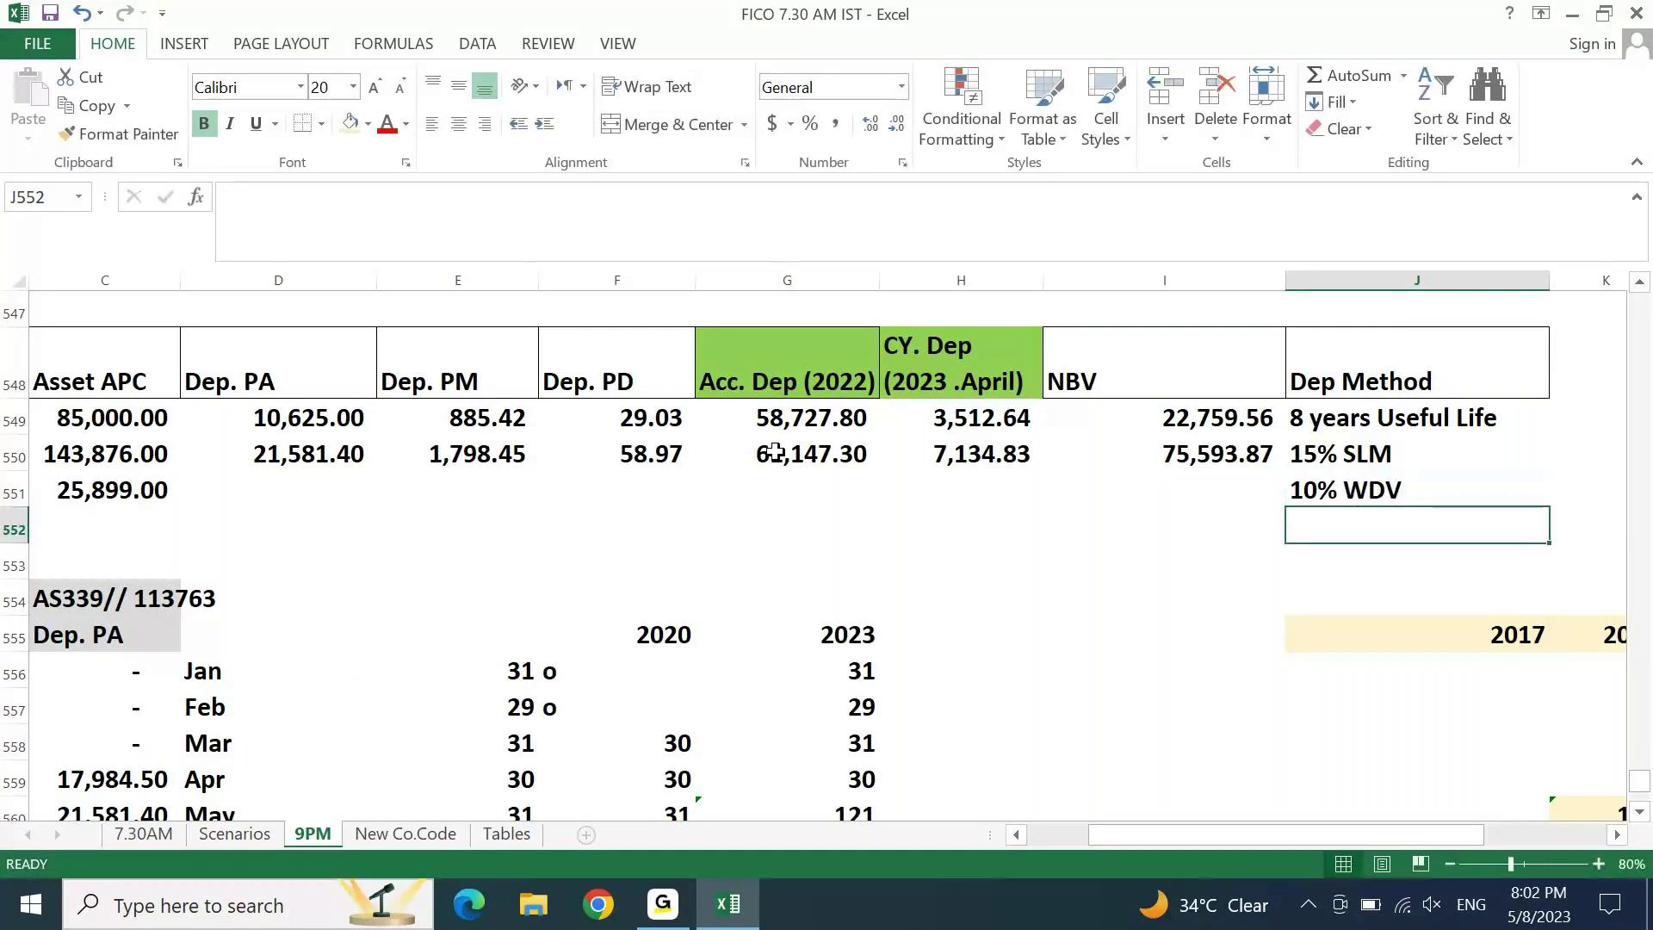
key("Home")
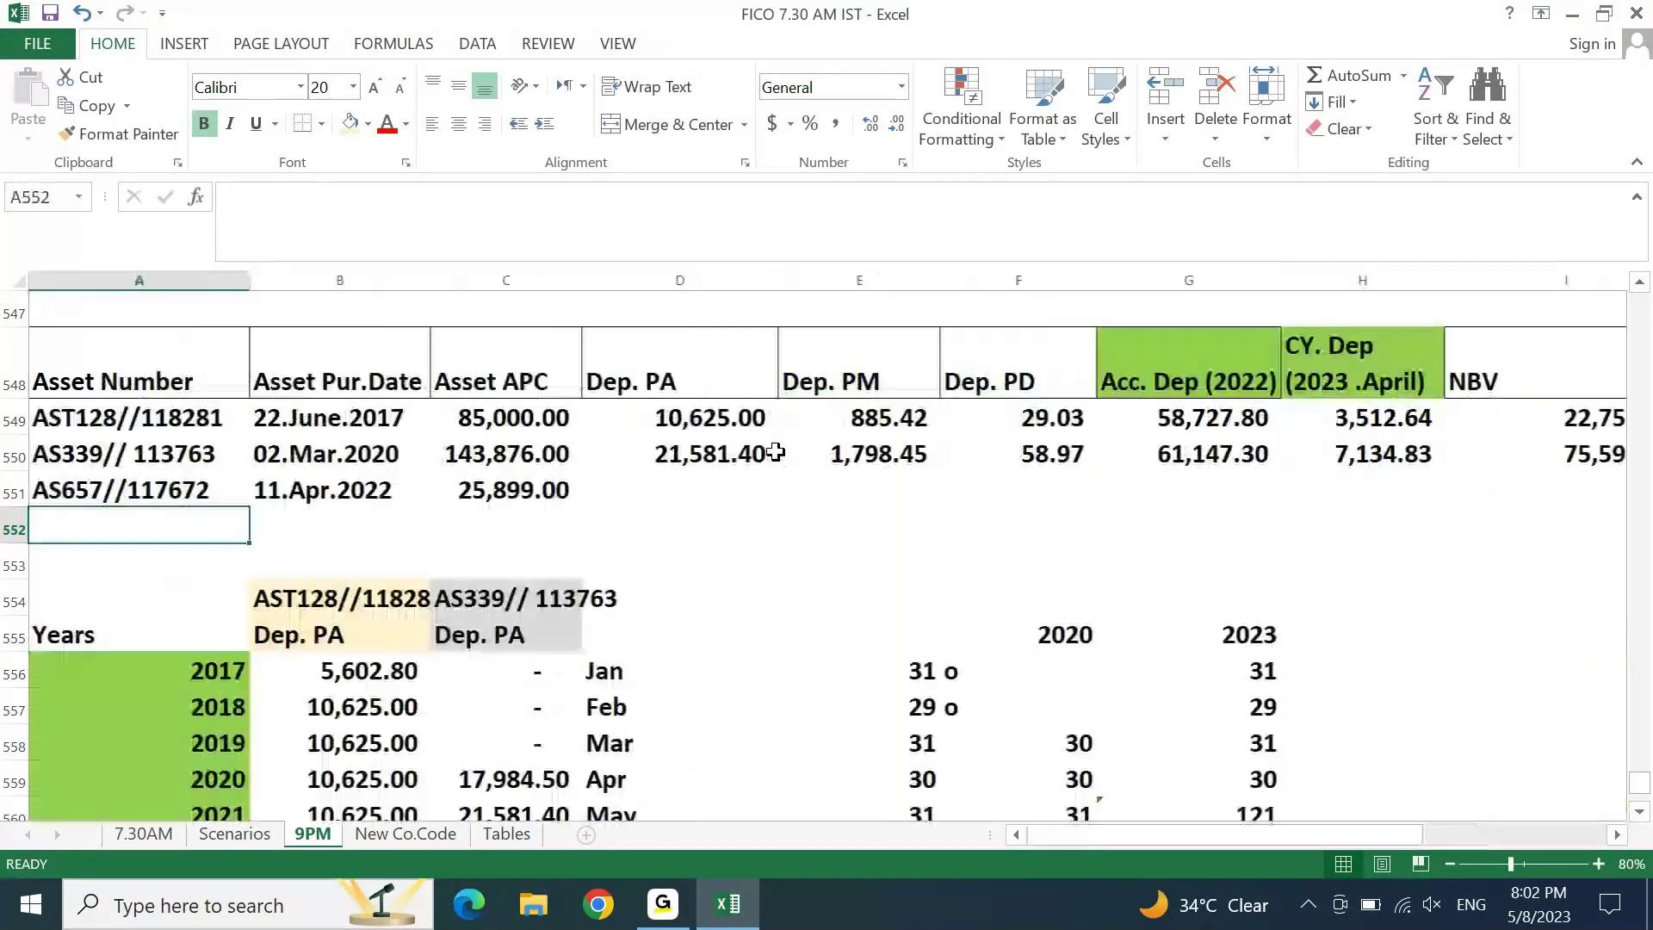
key("Down")
key("Right")
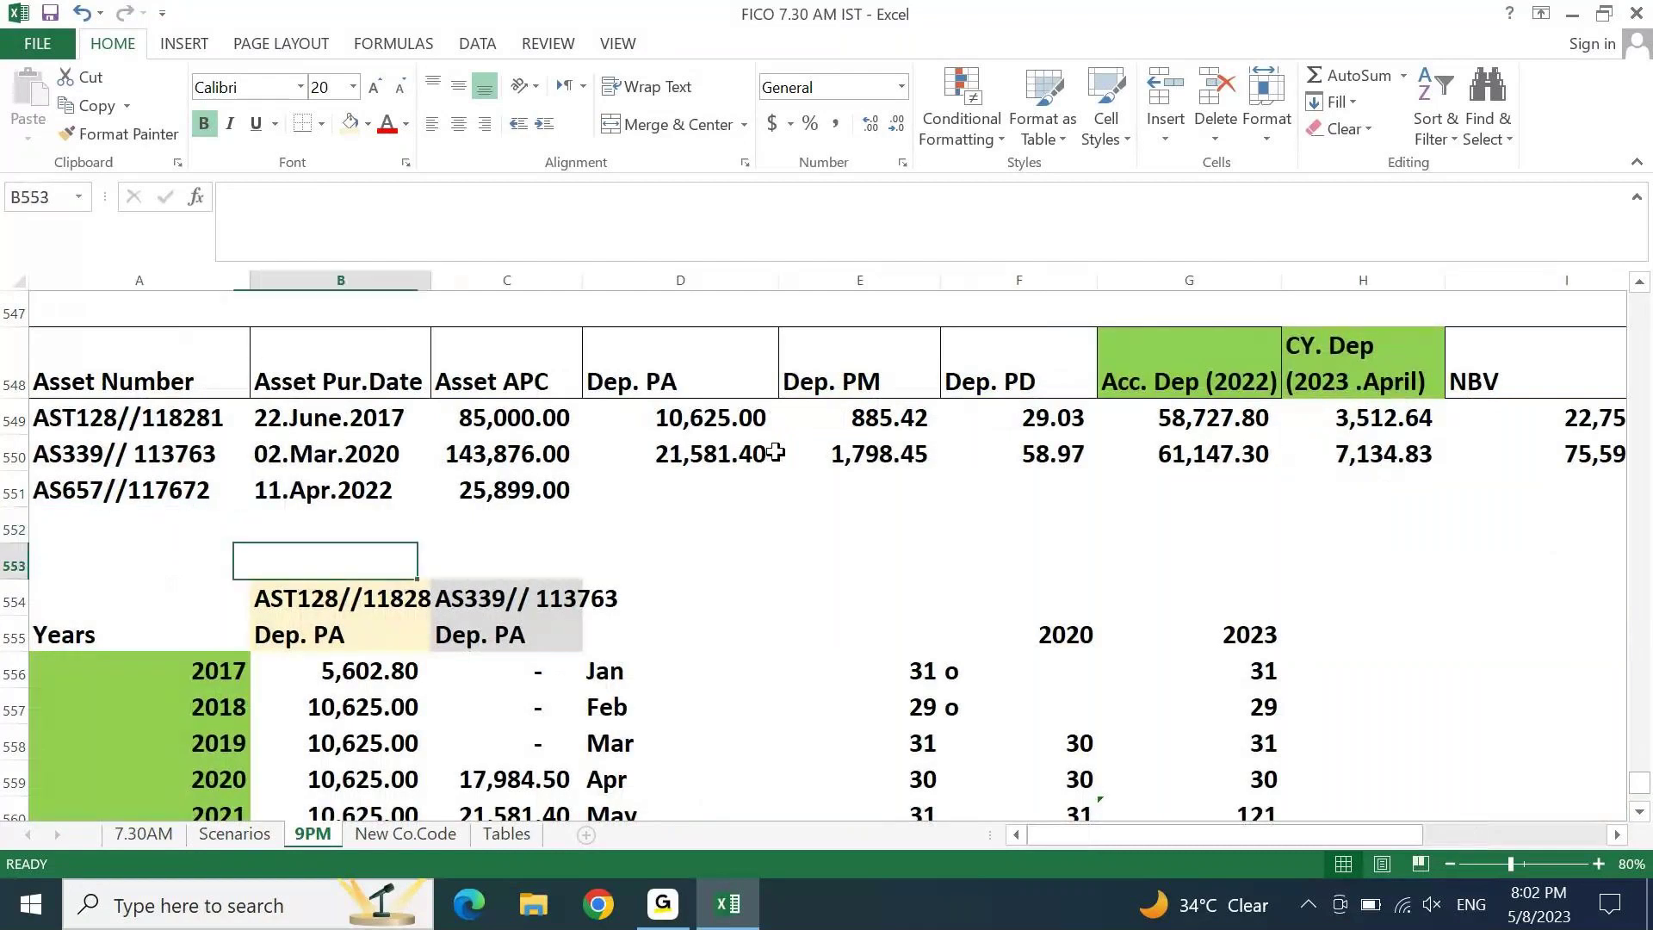
key("Down")
key("Right")
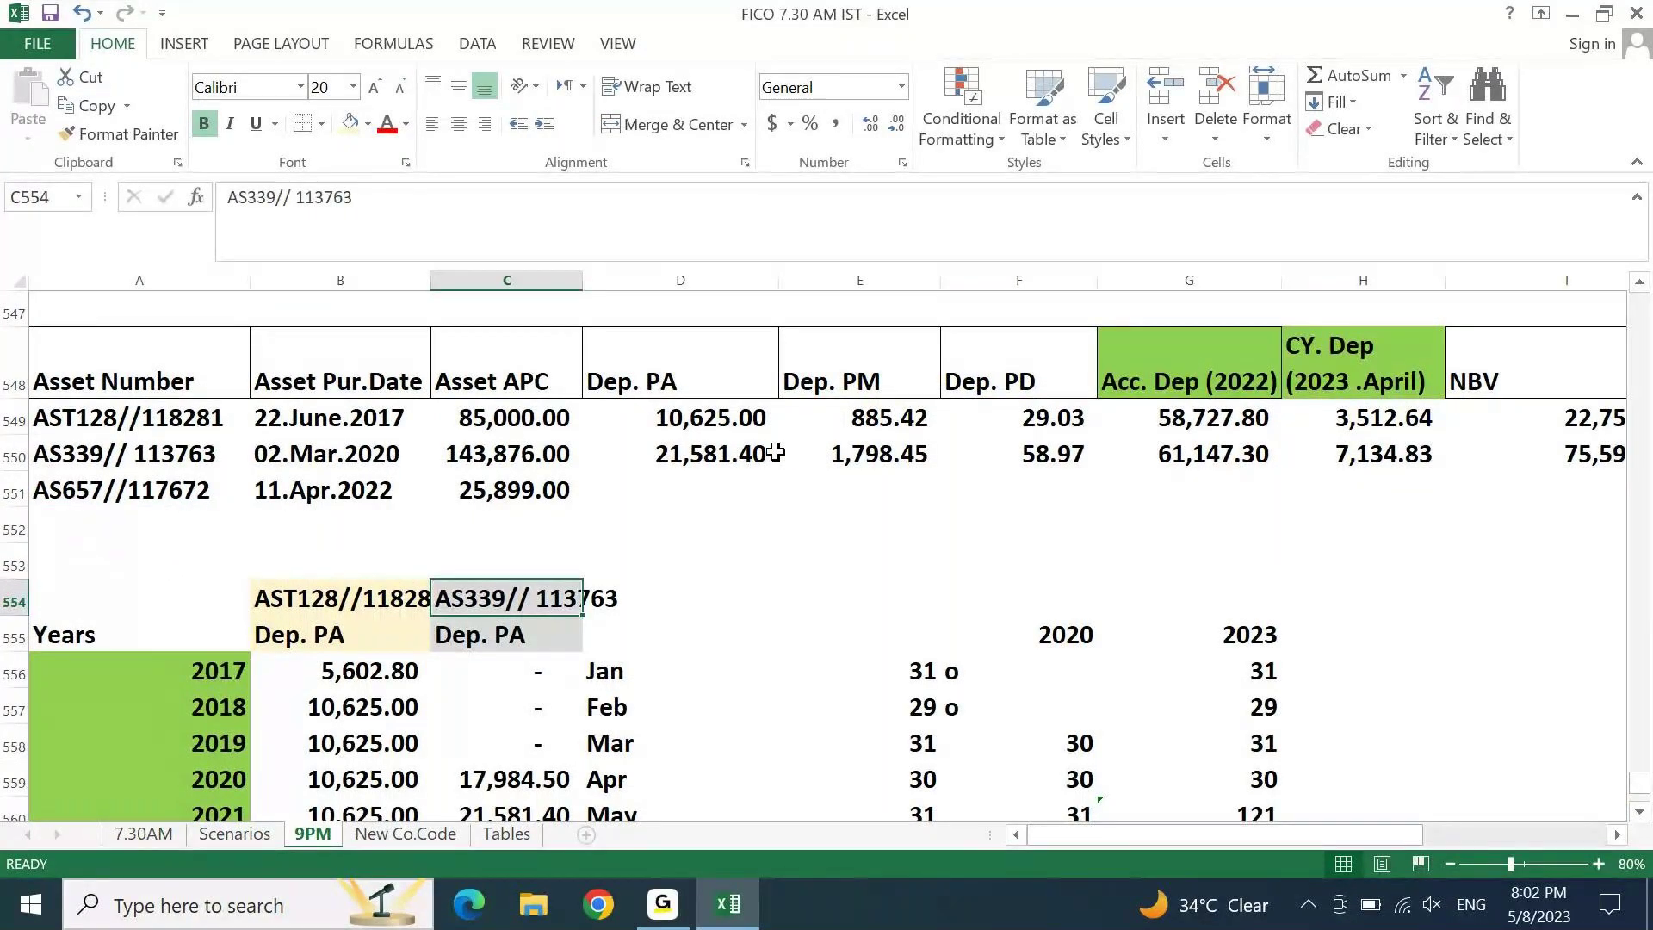
key("Right")
key("Down")
key("Right")
key("Right")
key("shift+Right")
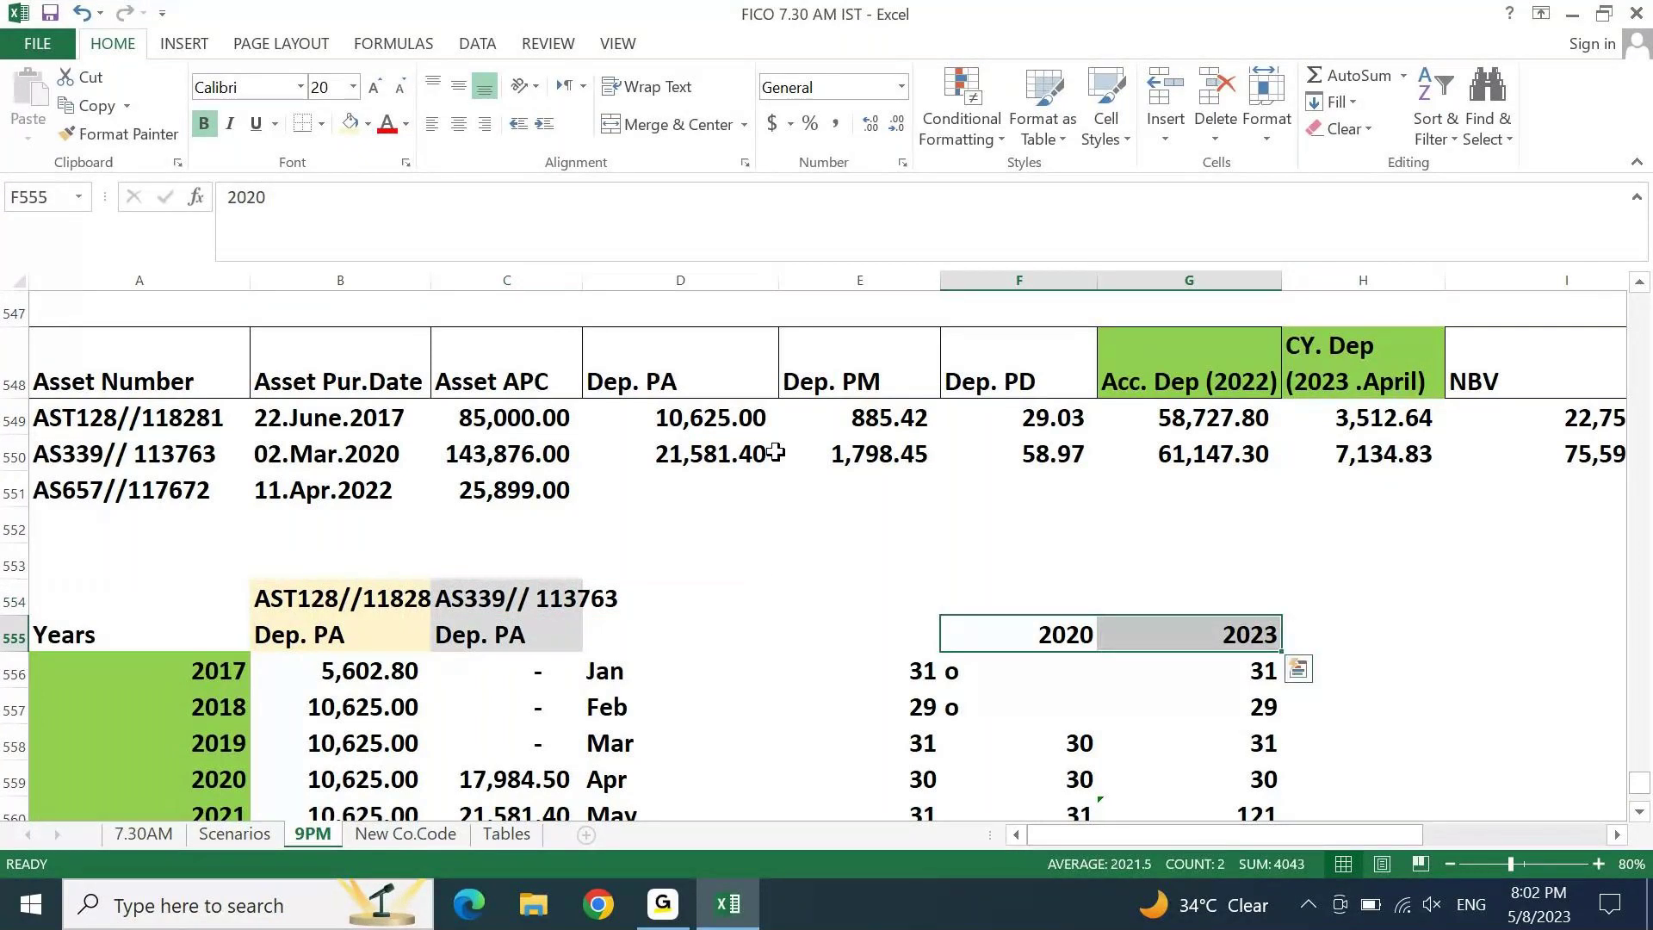
left_click(367, 123)
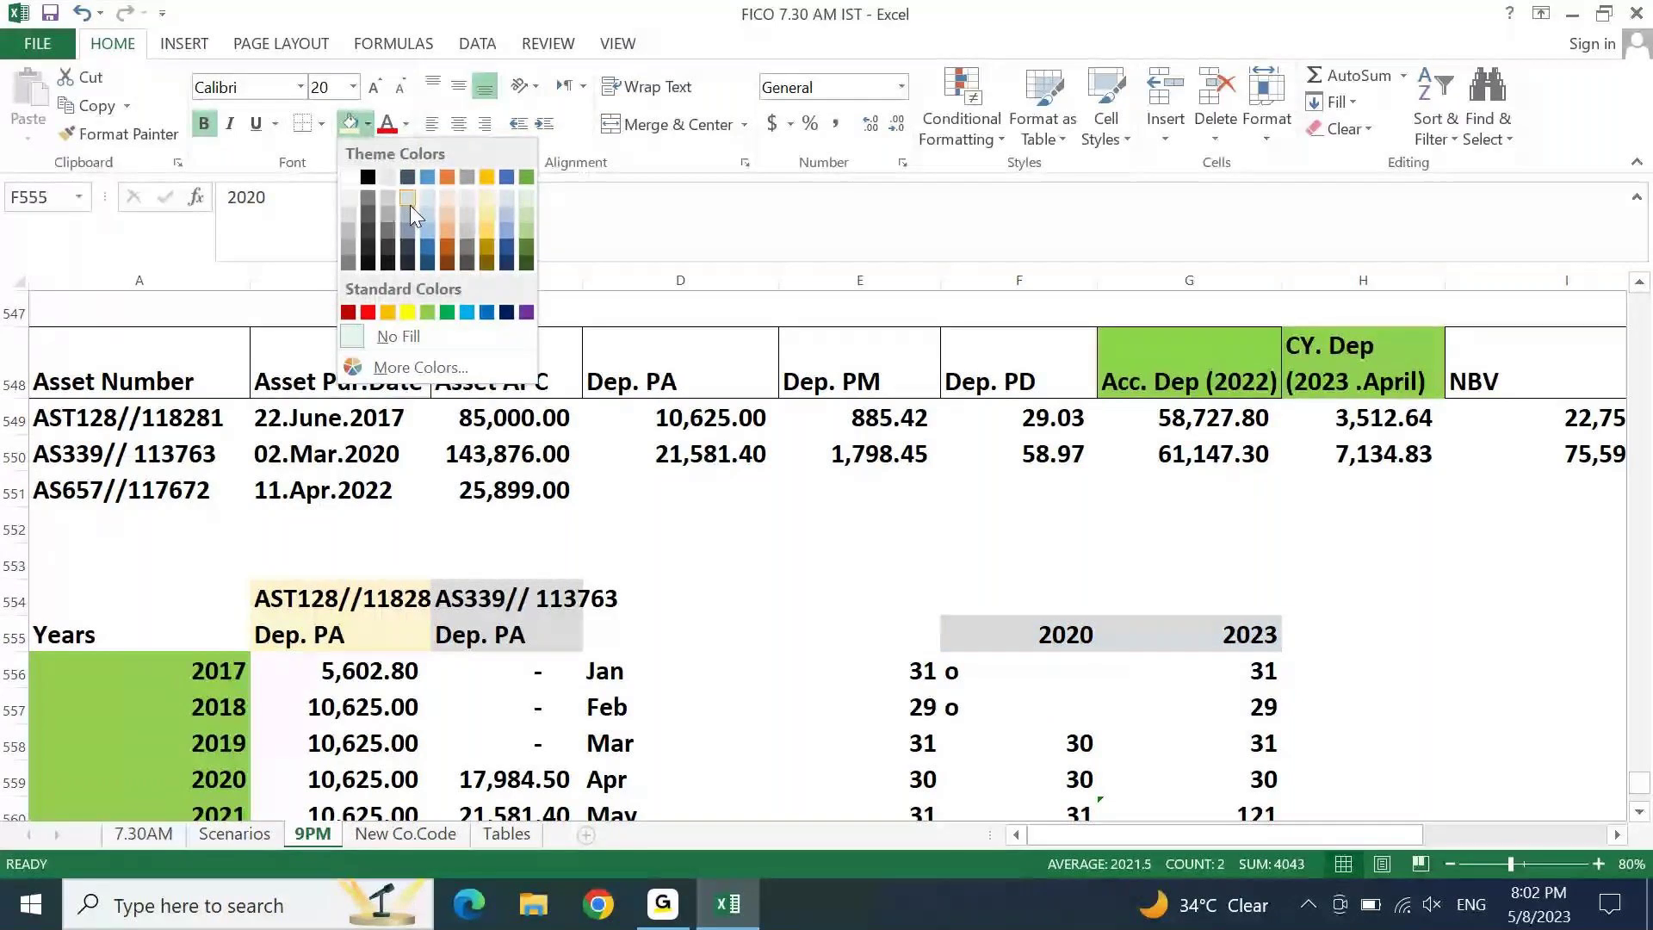
Step: Copy the grey header formatting of C555 onto the 2023 and 2020 headings in G555 and F555
left_click(527, 633)
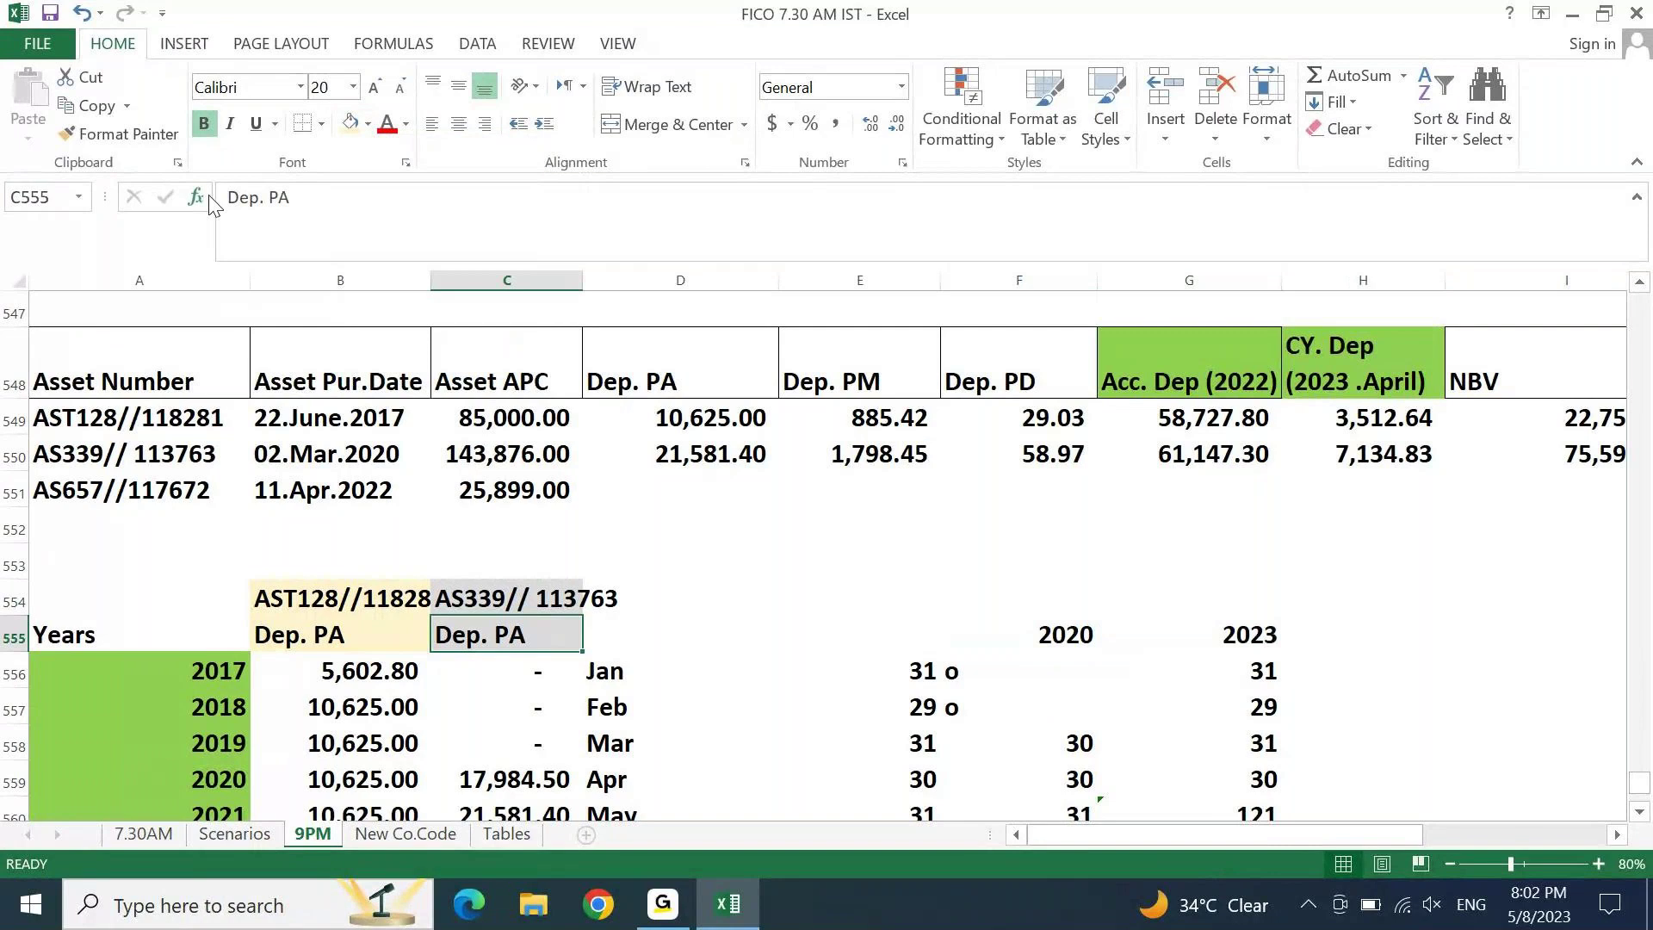
left_click(120, 133)
left_click(1256, 639)
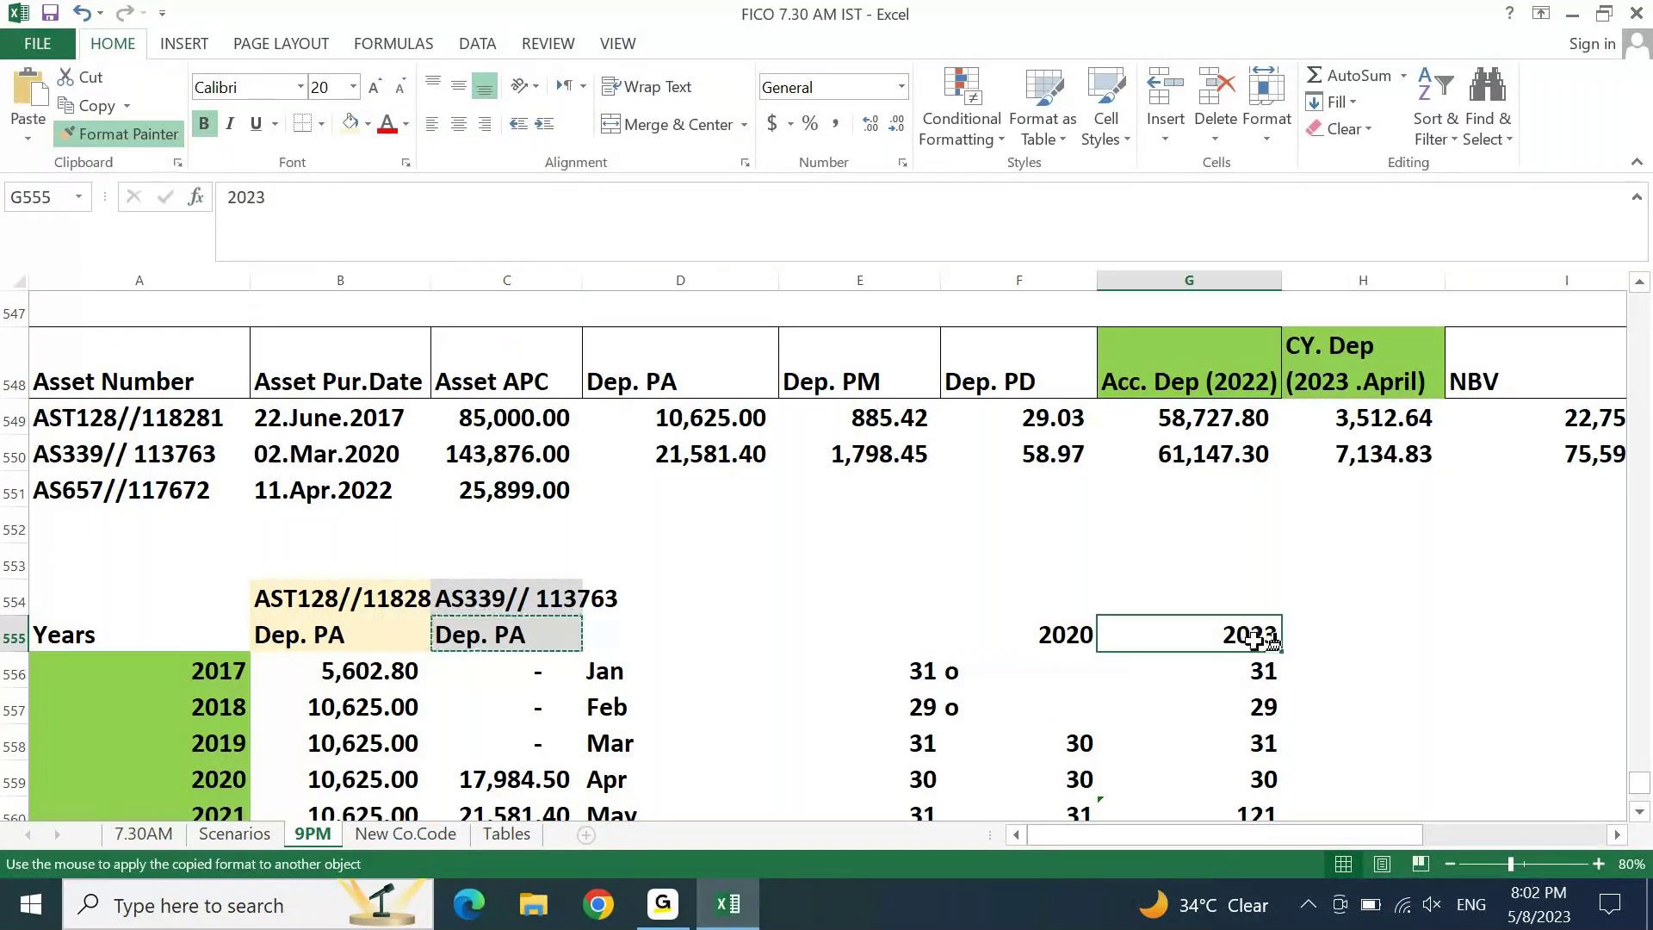
left_click(120, 134)
left_click(1070, 635)
Step: Move the 2020 and 2023 day-count columns from F555:G555 downwards to a new location starting at M555
left_click_drag(1070, 634, 1068, 631)
scroll(1067, 631, "down", 1)
key("ctrl+c")
scroll(1070, 631, "up", 1)
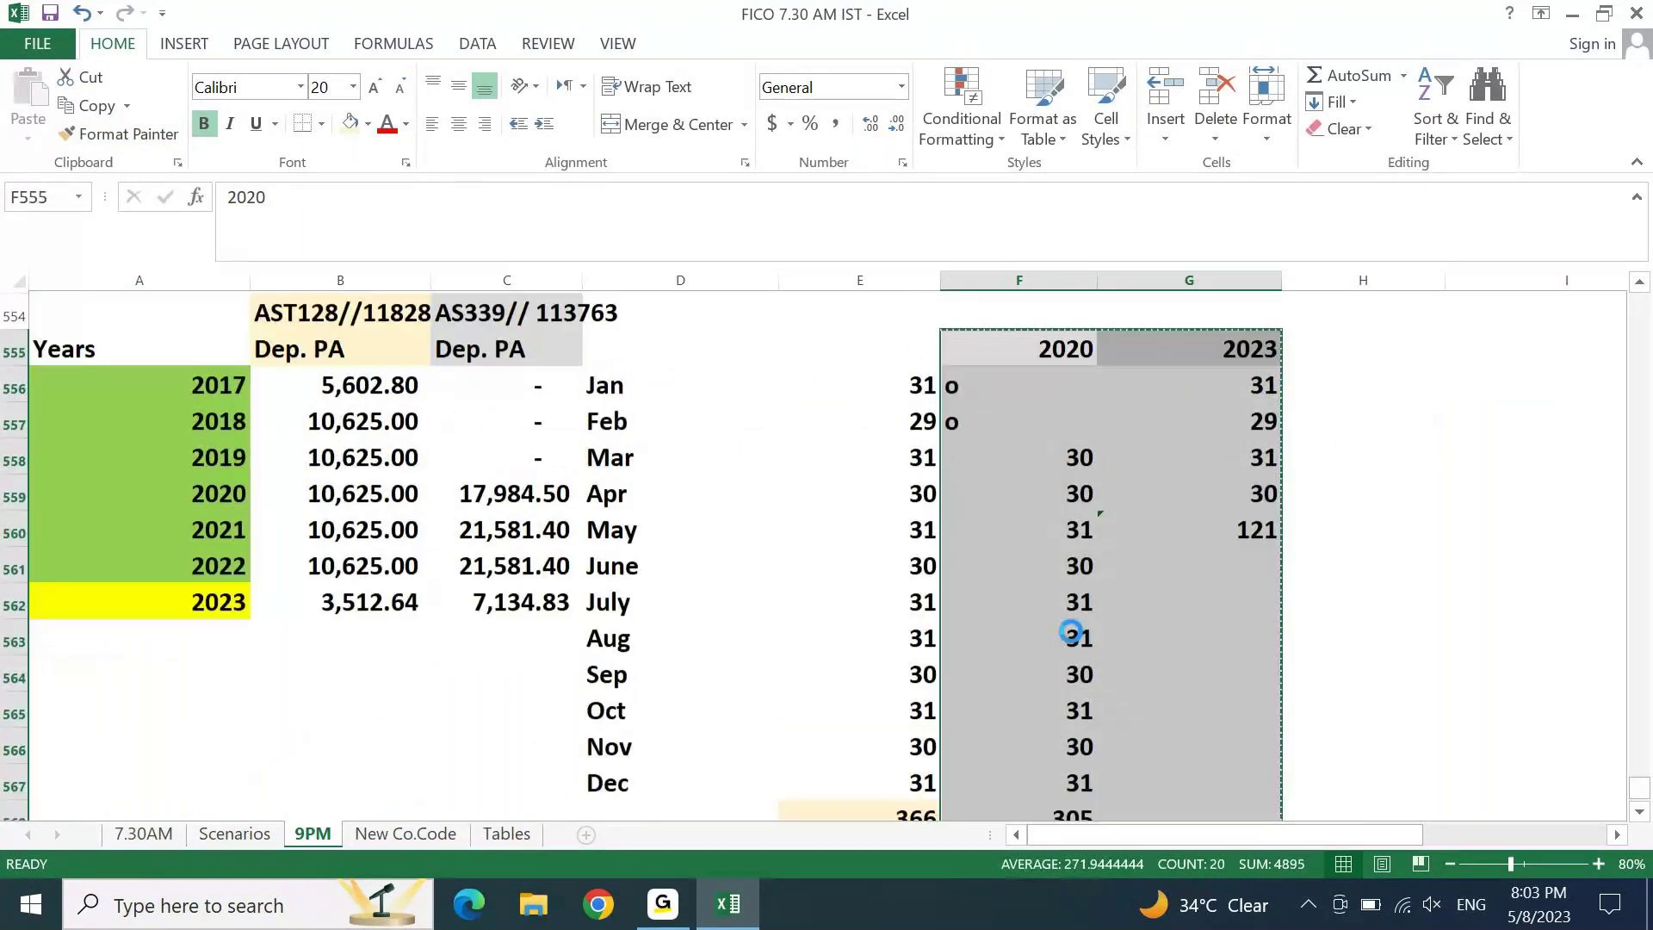
key("Right")
key("Right")
key("Right")
key("Right")
key("Right")
key("Right")
key("Right")
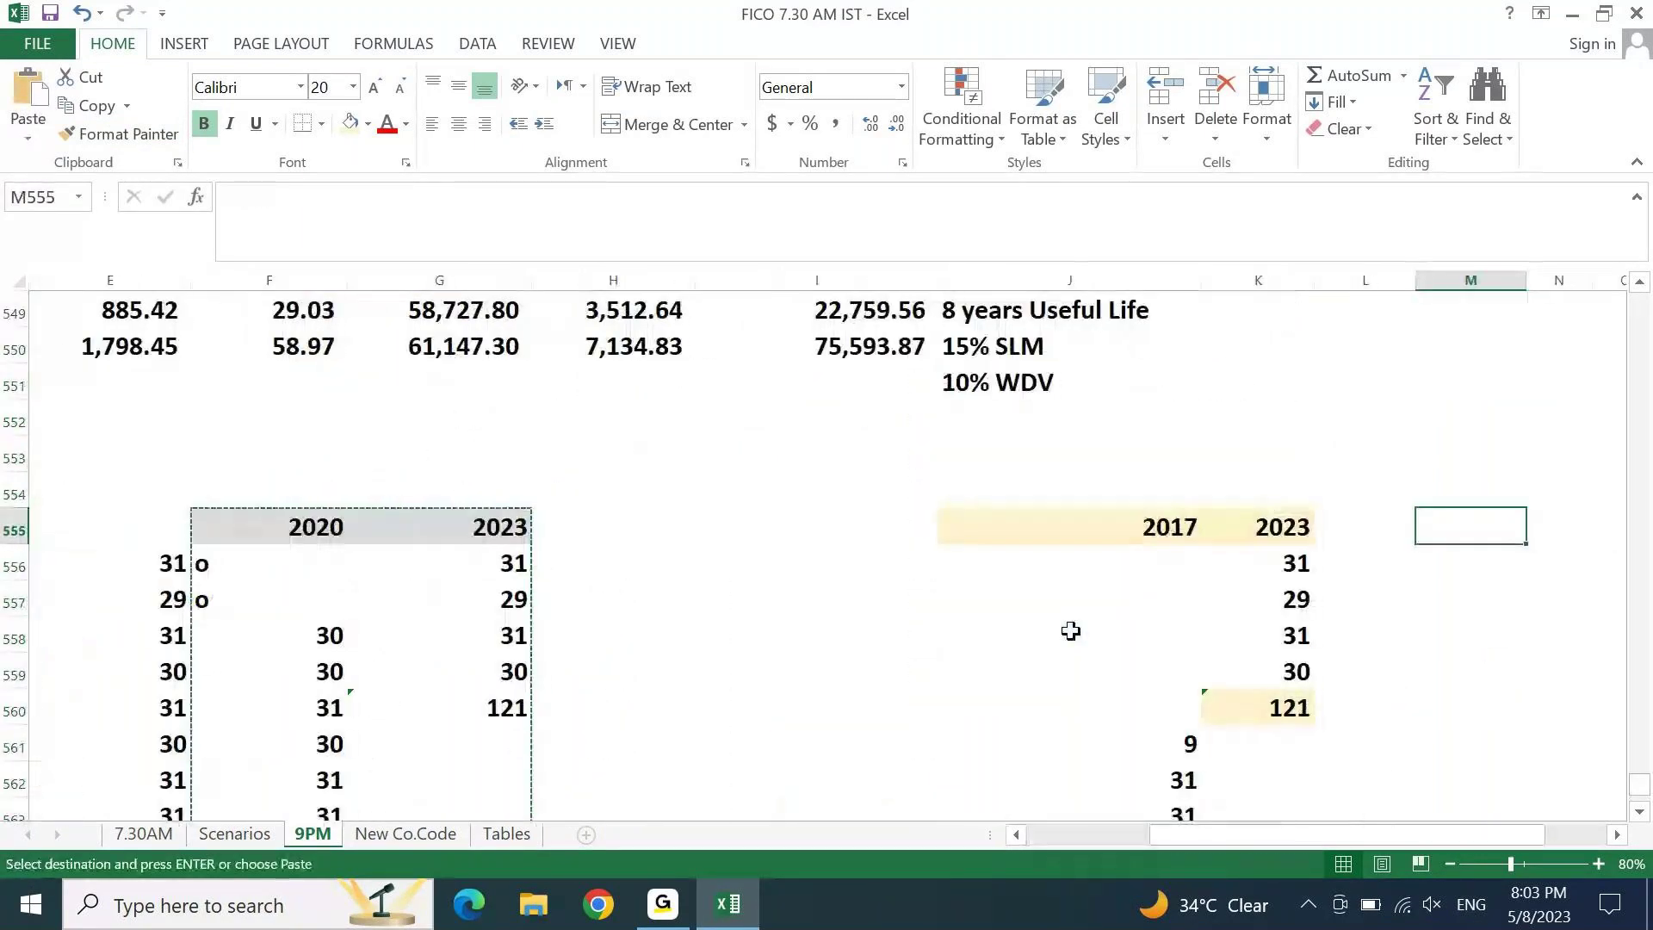
key("ctrl+v")
Step: Enter the year headings 2022 in F555 and 2023 in G555 for the third asset's day counts
key("Left")
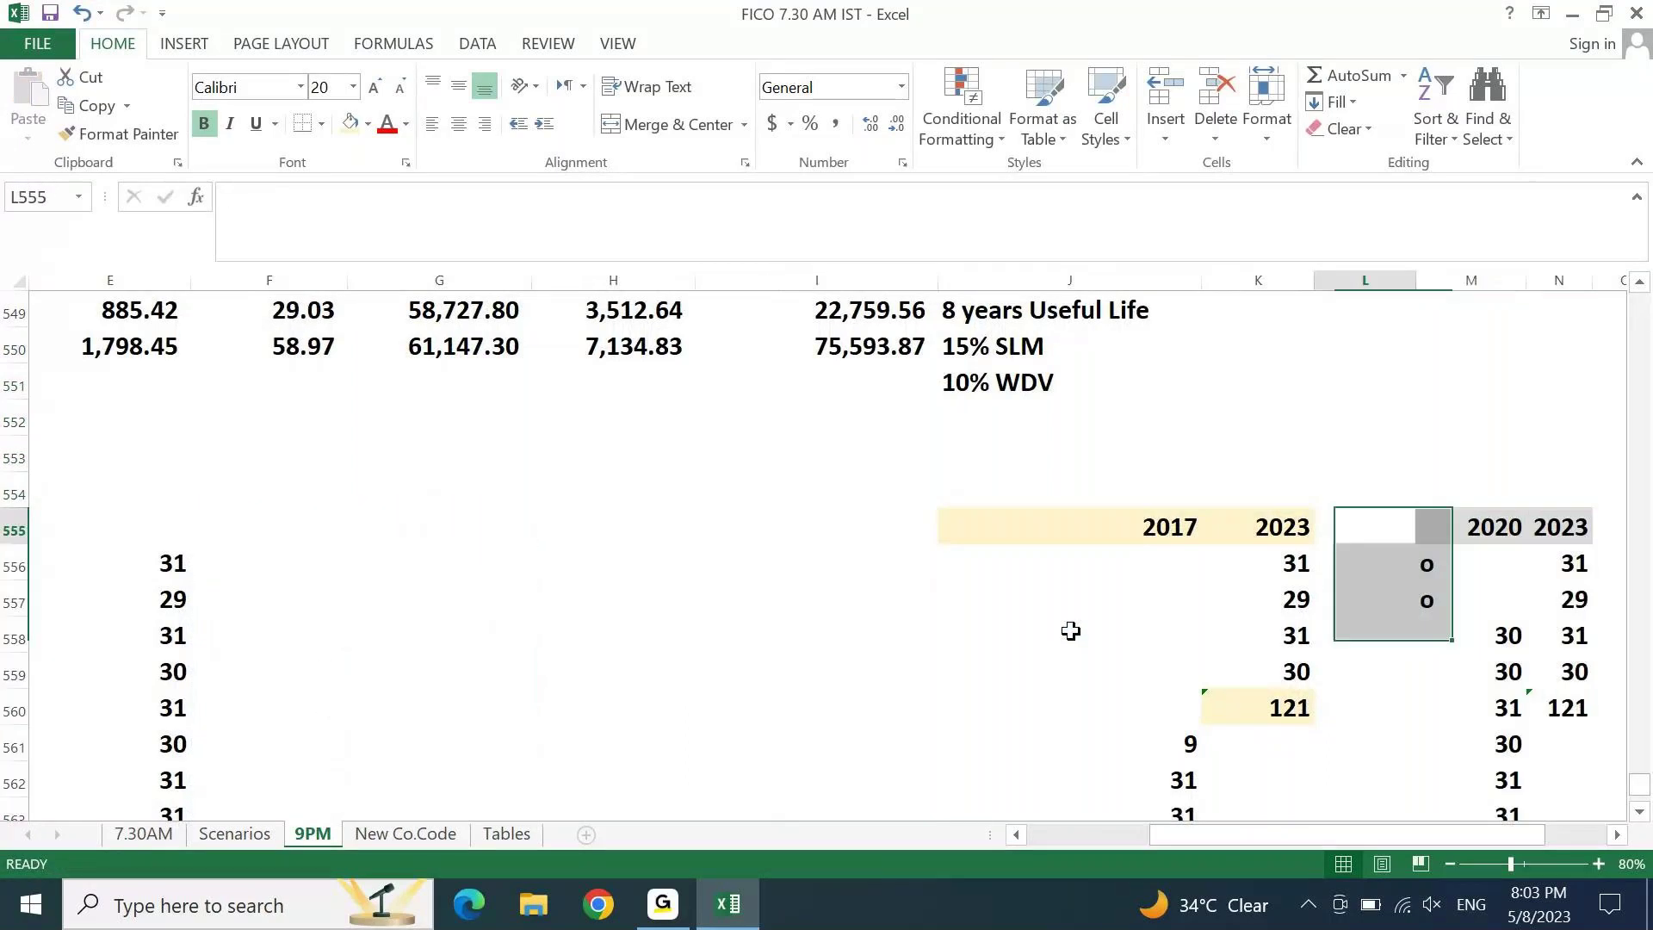
key("Left")
key("Left")
key("Left")
key("Left")
key("Left")
key("Left")
key("Left")
key("Left")
key("Right")
key("Right")
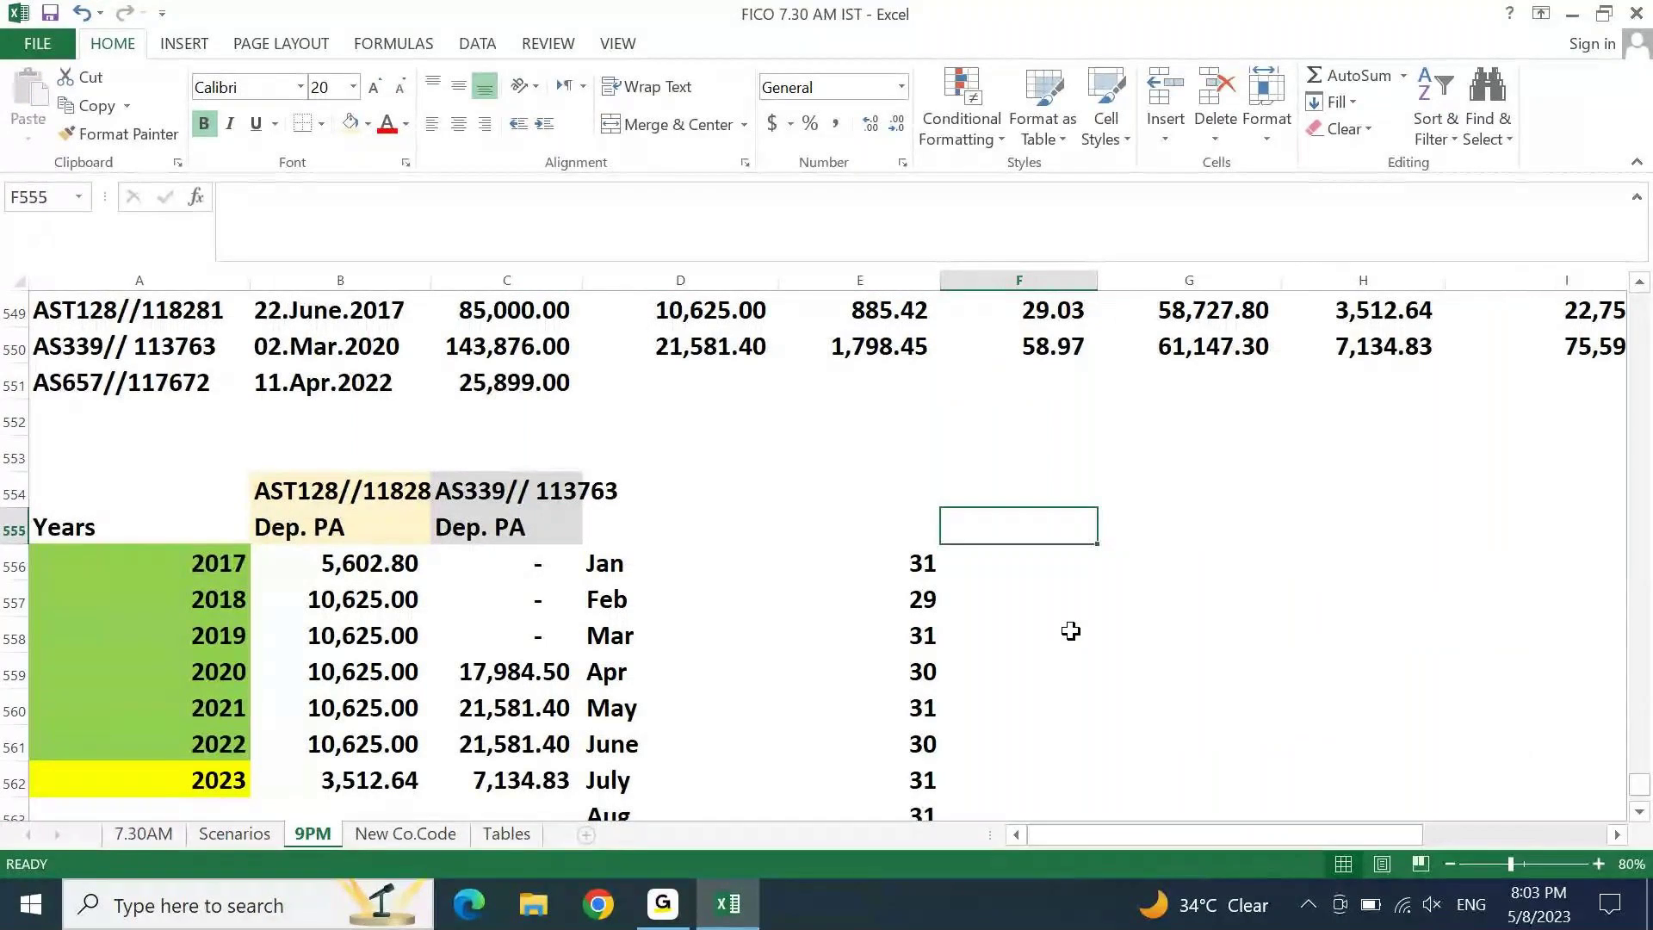
type("2022")
key("Right")
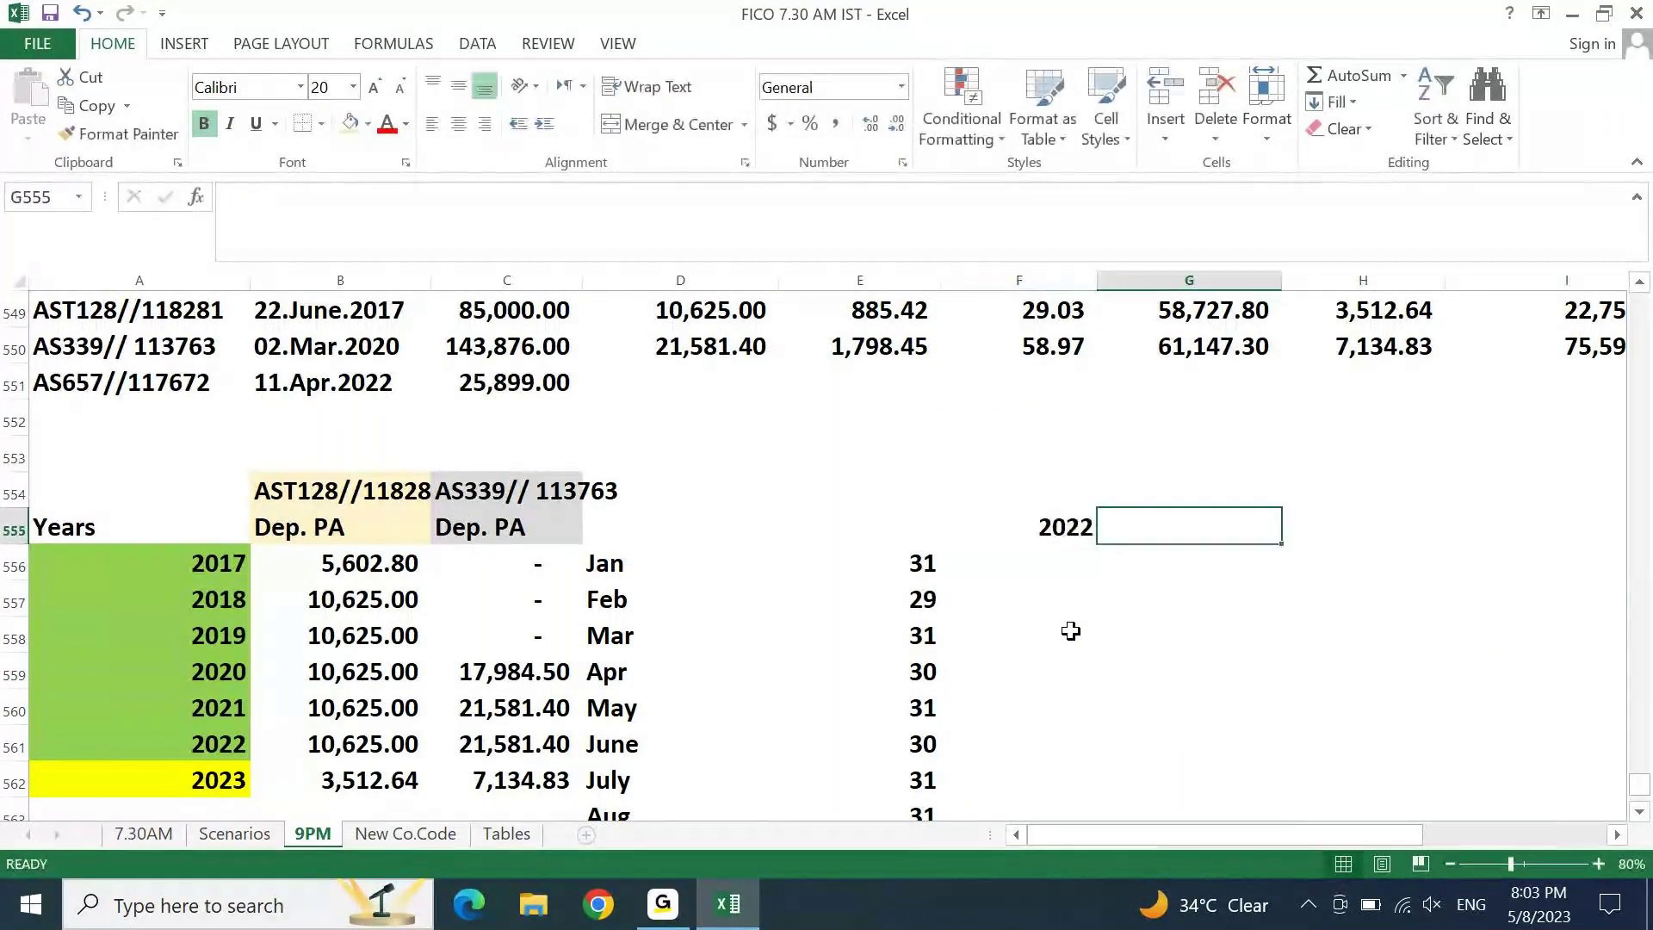
type("2023")
key("Return")
key("Up")
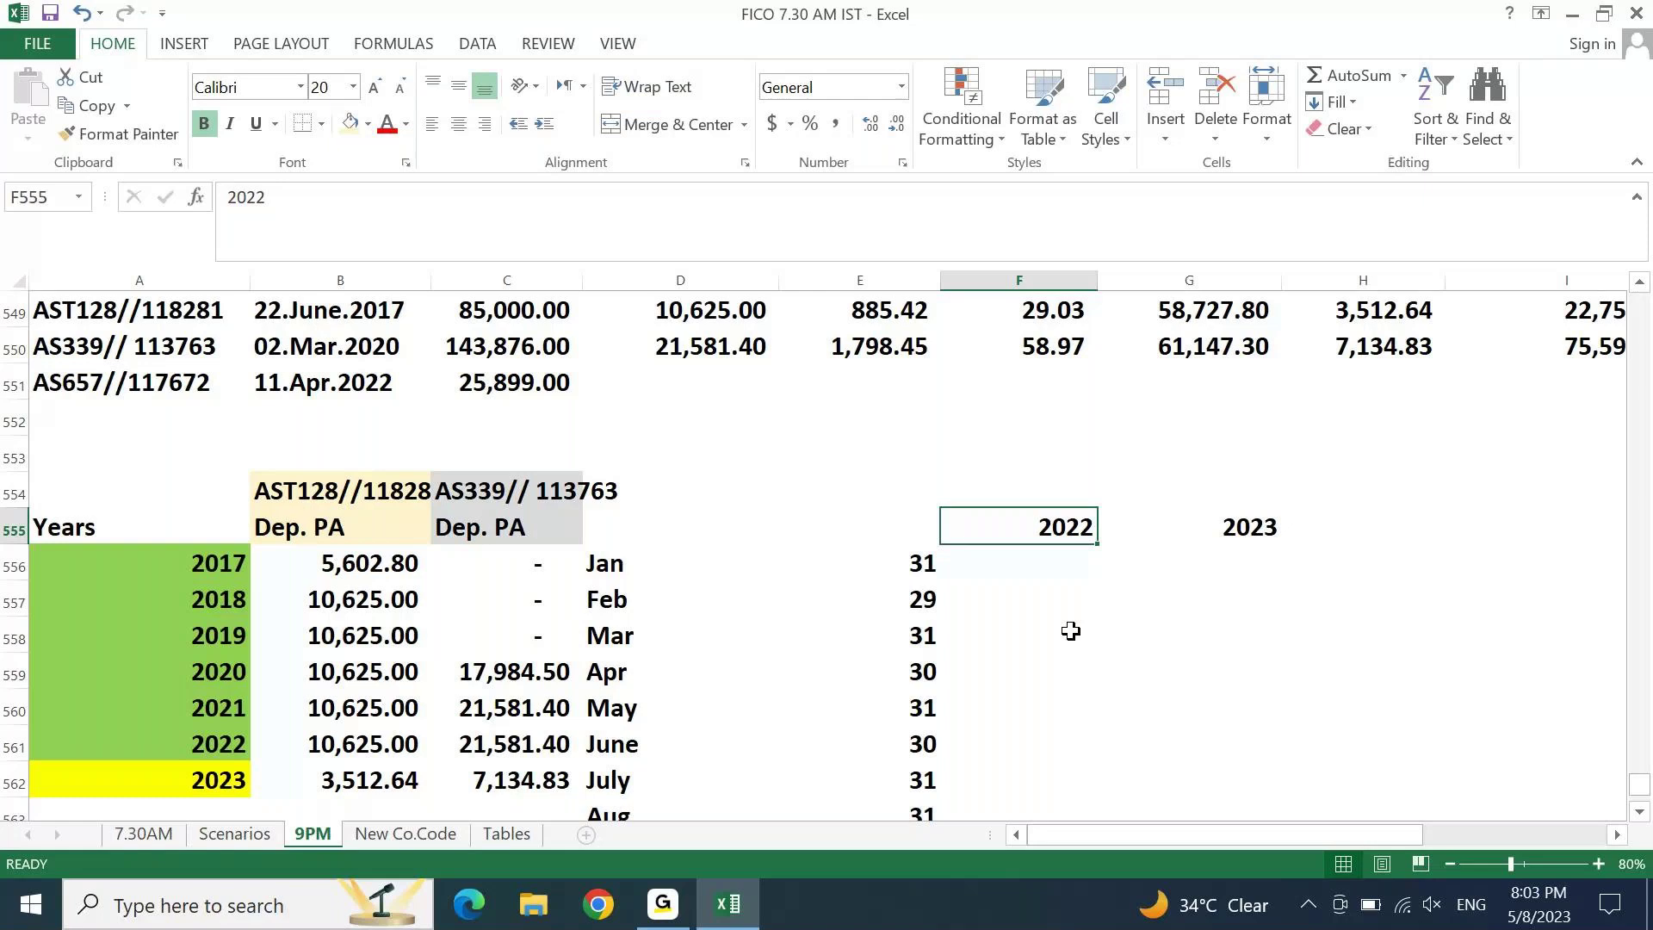
left_click(320, 397)
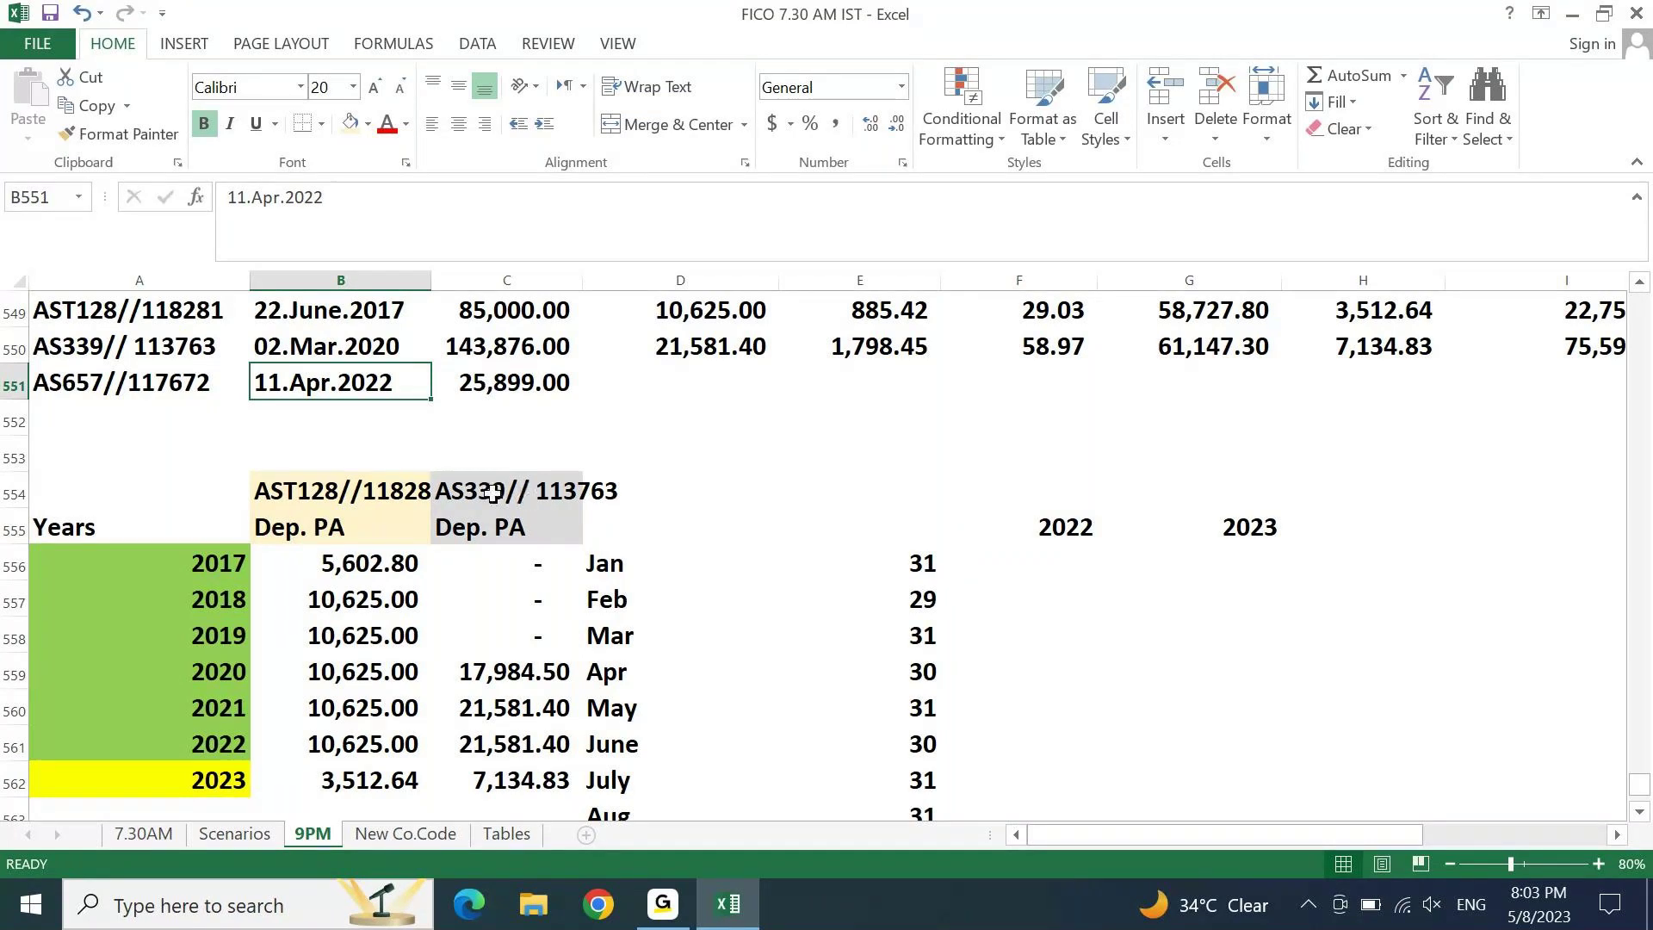
left_click(600, 515)
key("Down")
key("shift+Right")
key("shift+Right")
key("shift+Right")
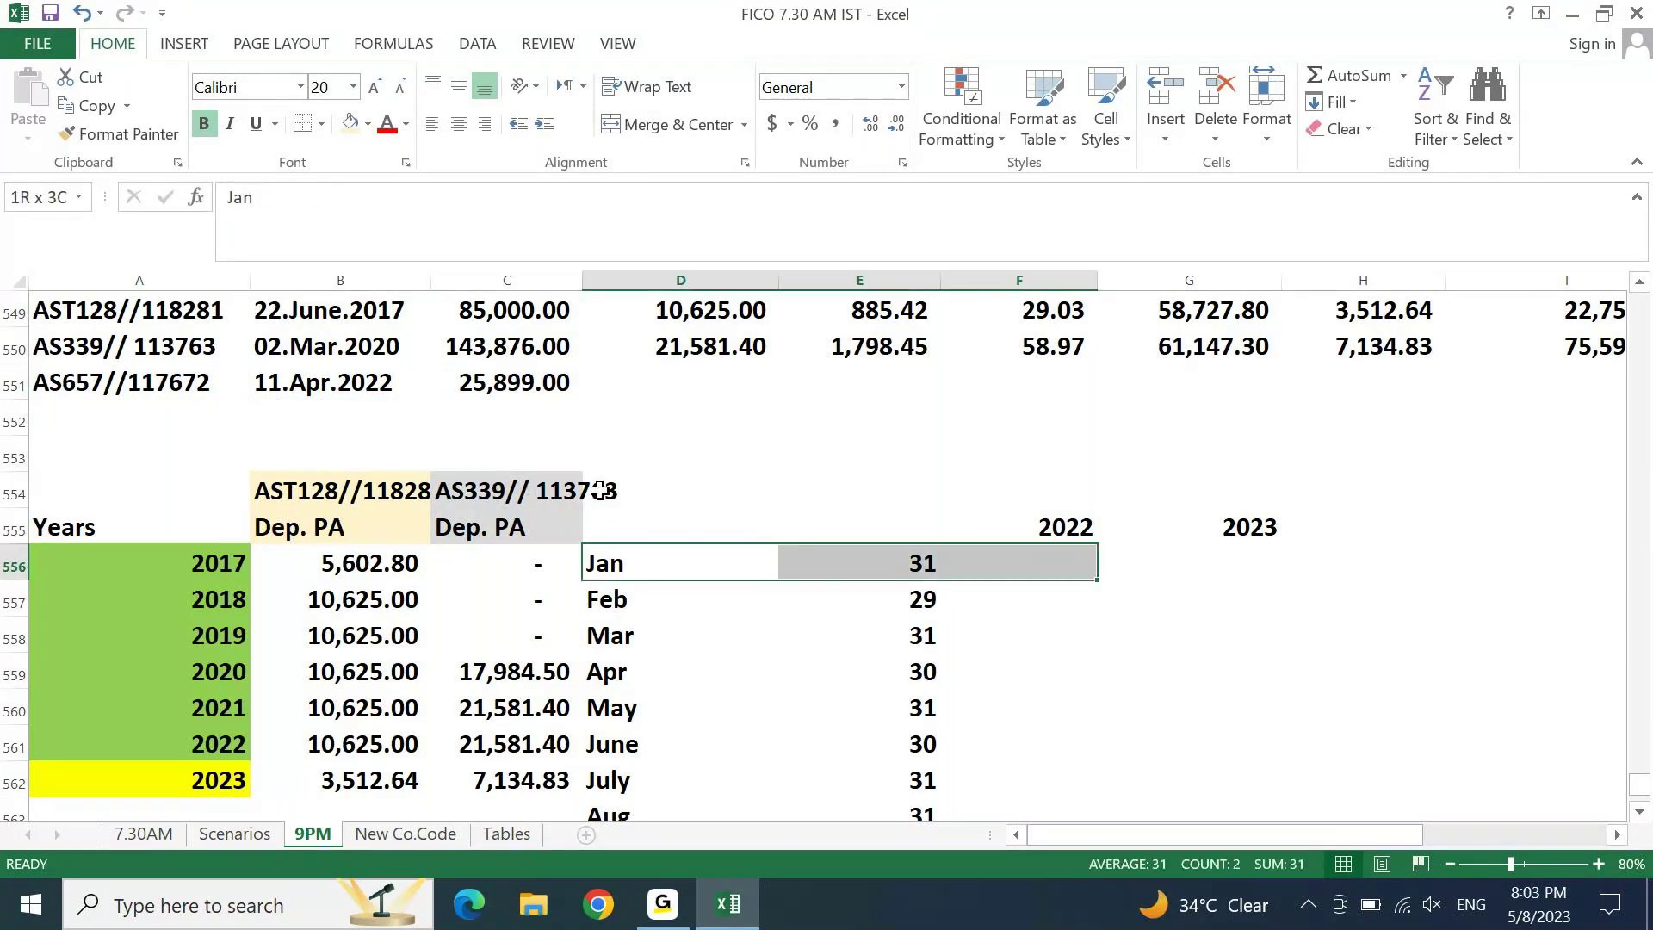
Step: Move the month and day-count table with its 2022 and 2023 headings from D555:G568 to start at E554
key("Up")
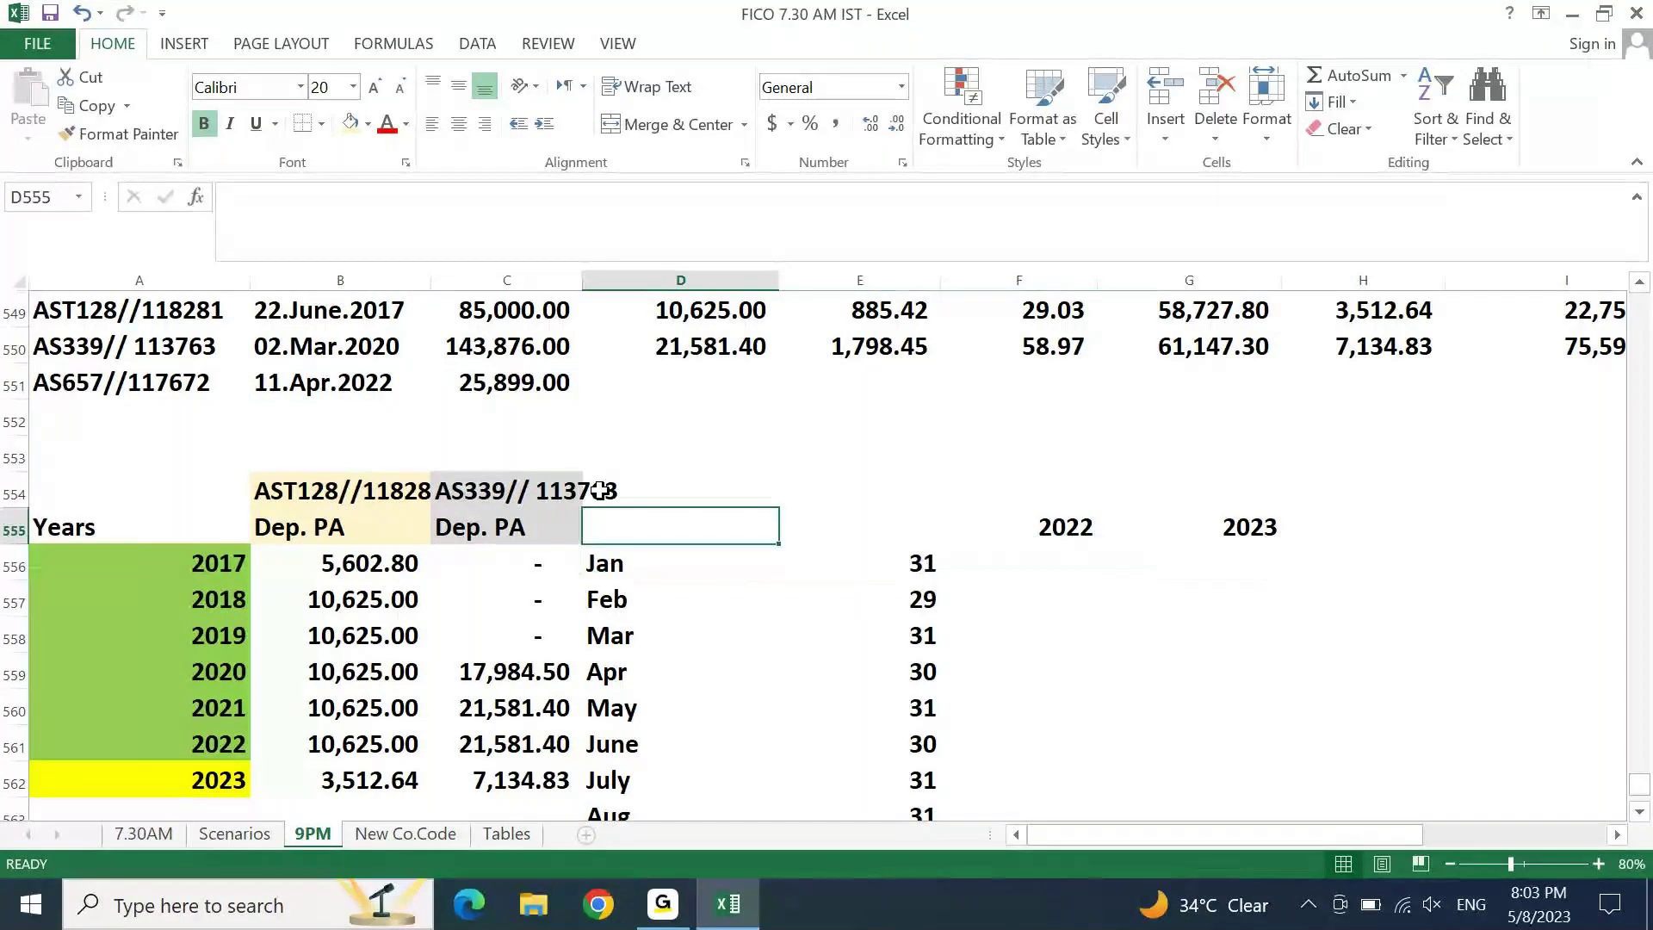
key("shift+Right")
key("shift+Right")
key("shift+Right")
key("shift+Down")
key("shift+Down")
key("shift+Down")
key("shift+Down")
key("shift+Down")
key("shift+Down")
key("shift+Down")
key("shift+Down")
key("shift+Down")
key("shift+Down")
key("shift+Down")
key("shift+Down")
key("shift+Down")
key("ctrl+c")
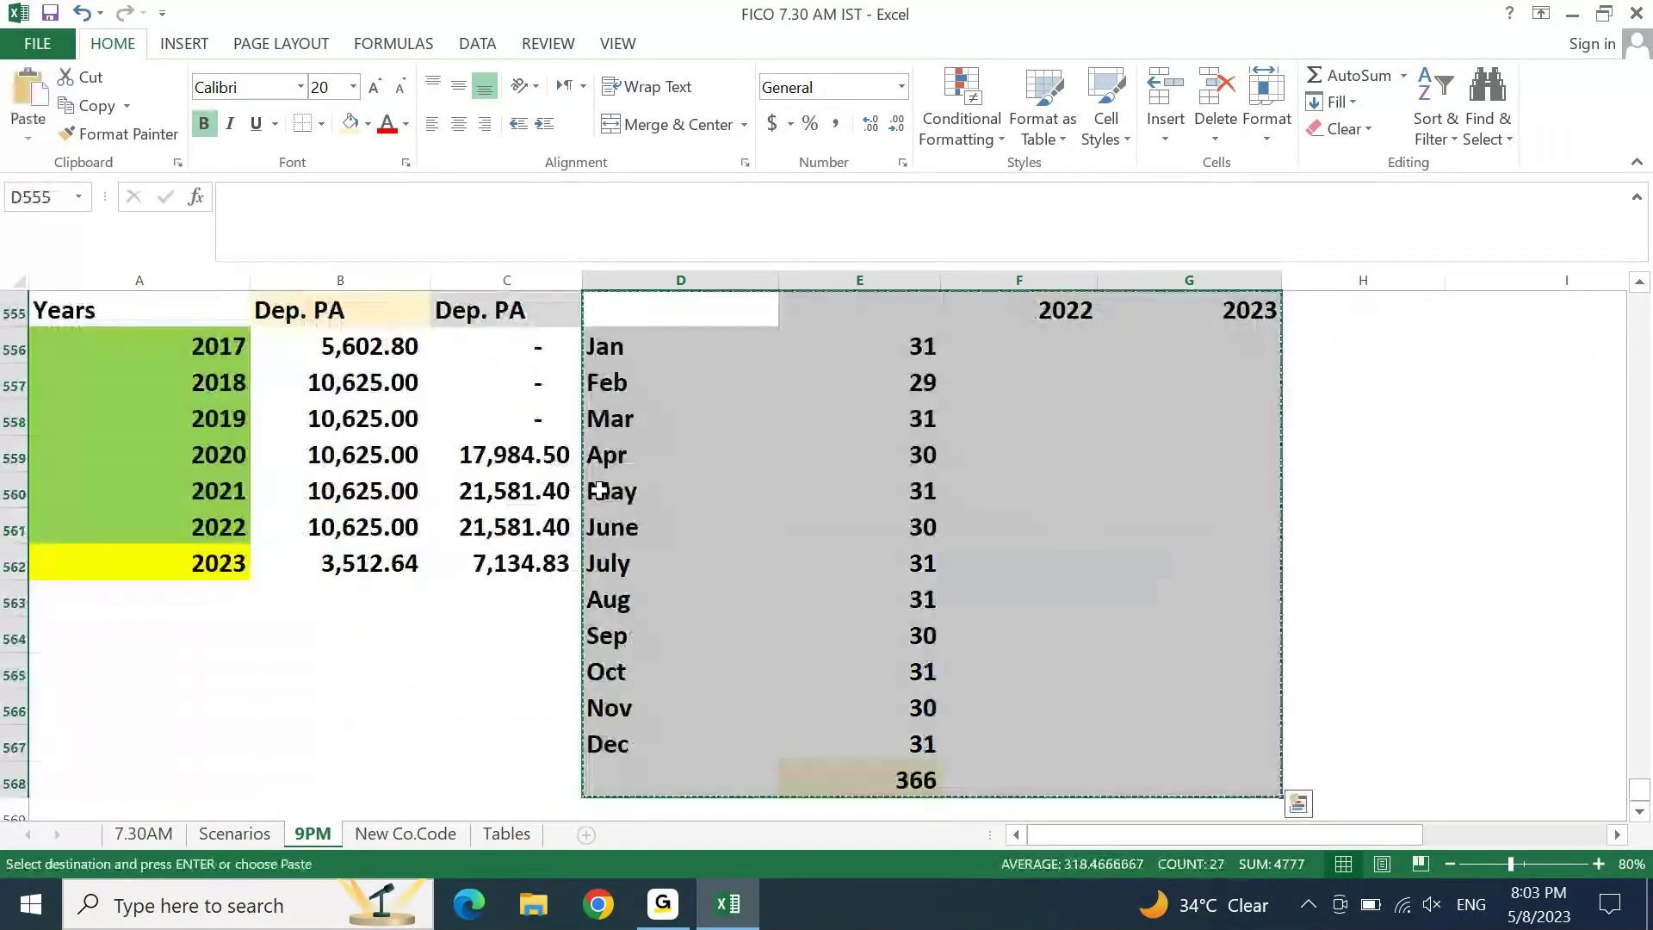
key("Up")
key("Right")
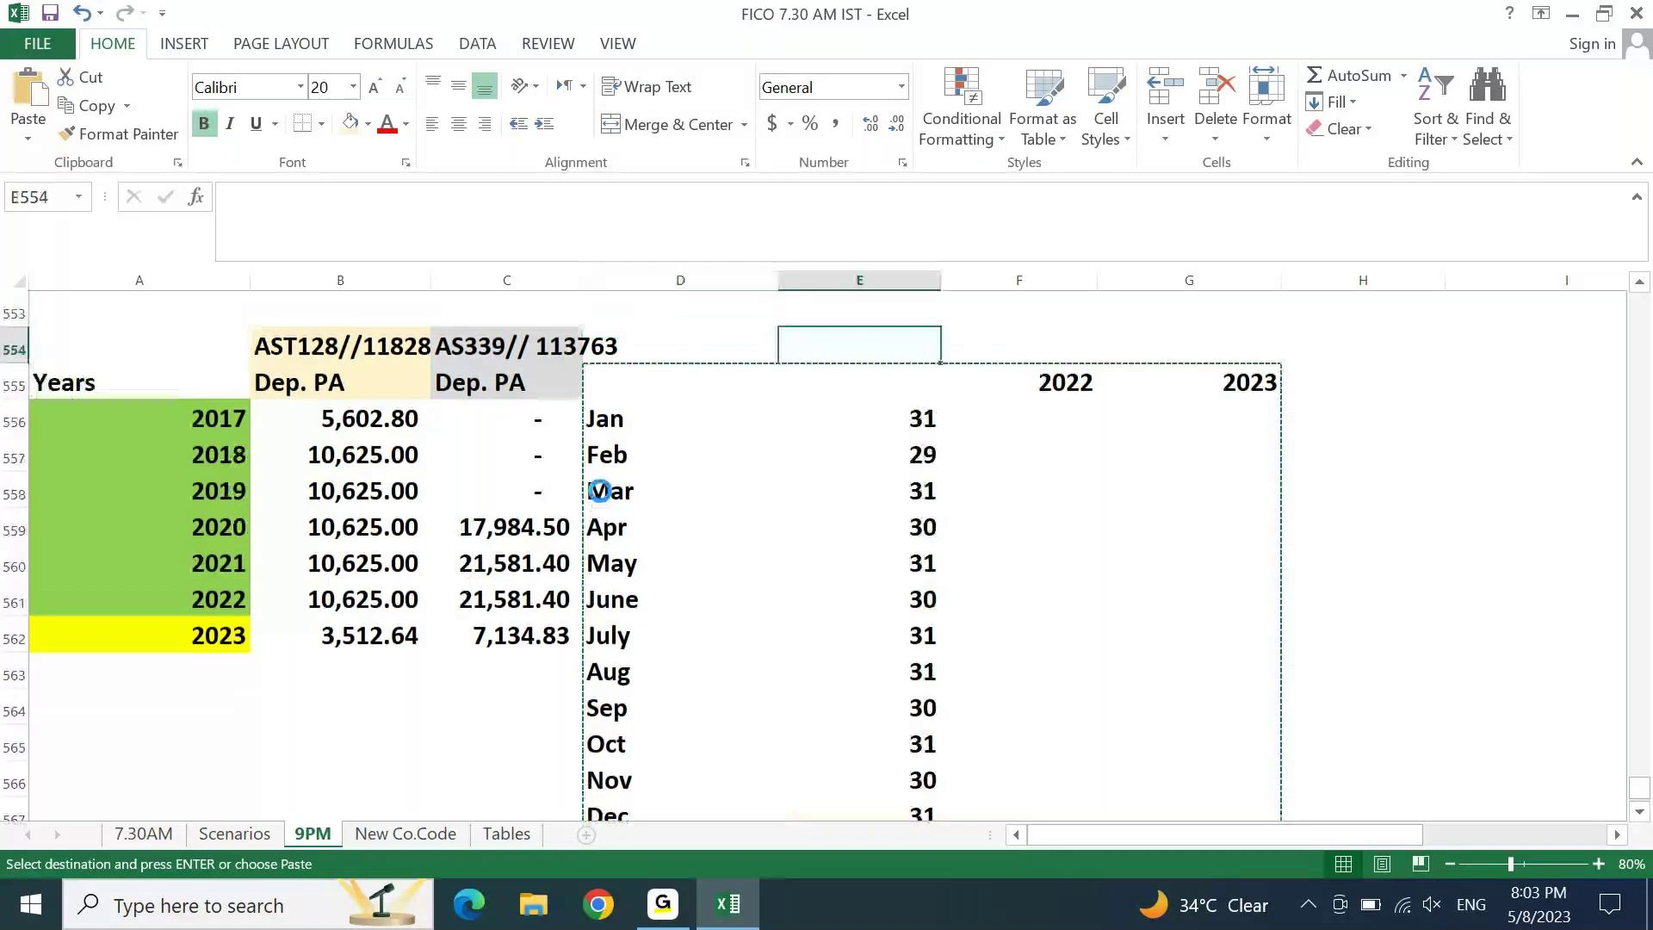
key("Return")
Step: Copy the asset number AS657//117672 from A551 into D554 as the third depreciation column's heading
key("Left")
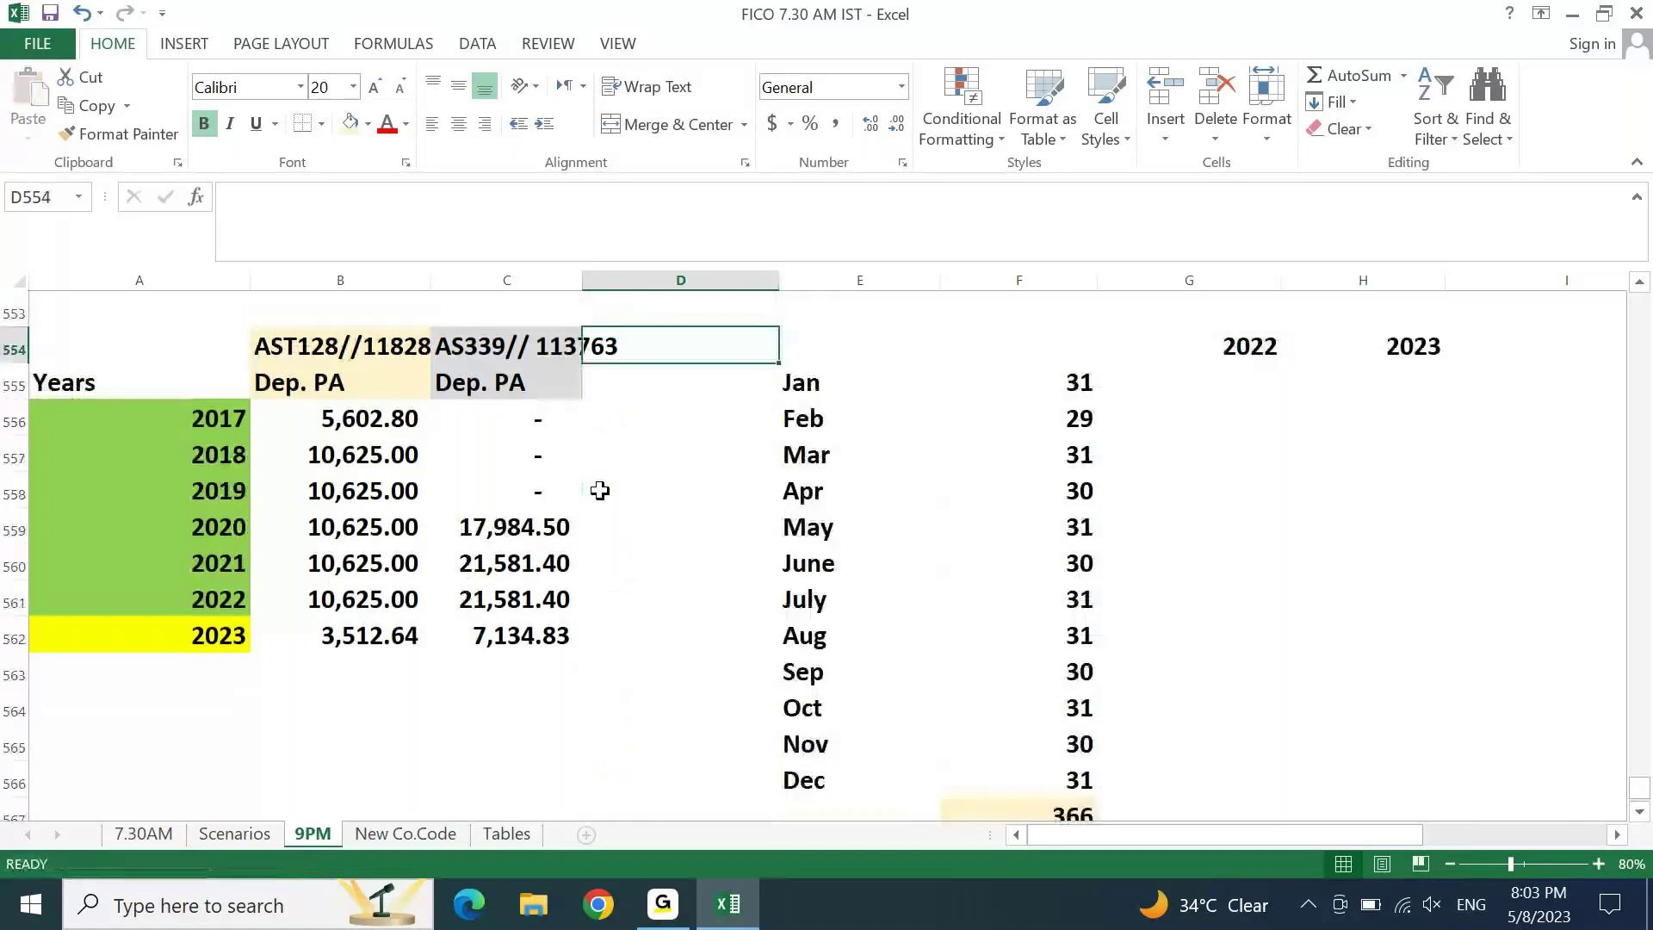
key("Up")
key("Up")
key("Up")
key("Up")
key("Left")
key("Left")
key("Left")
key("Down")
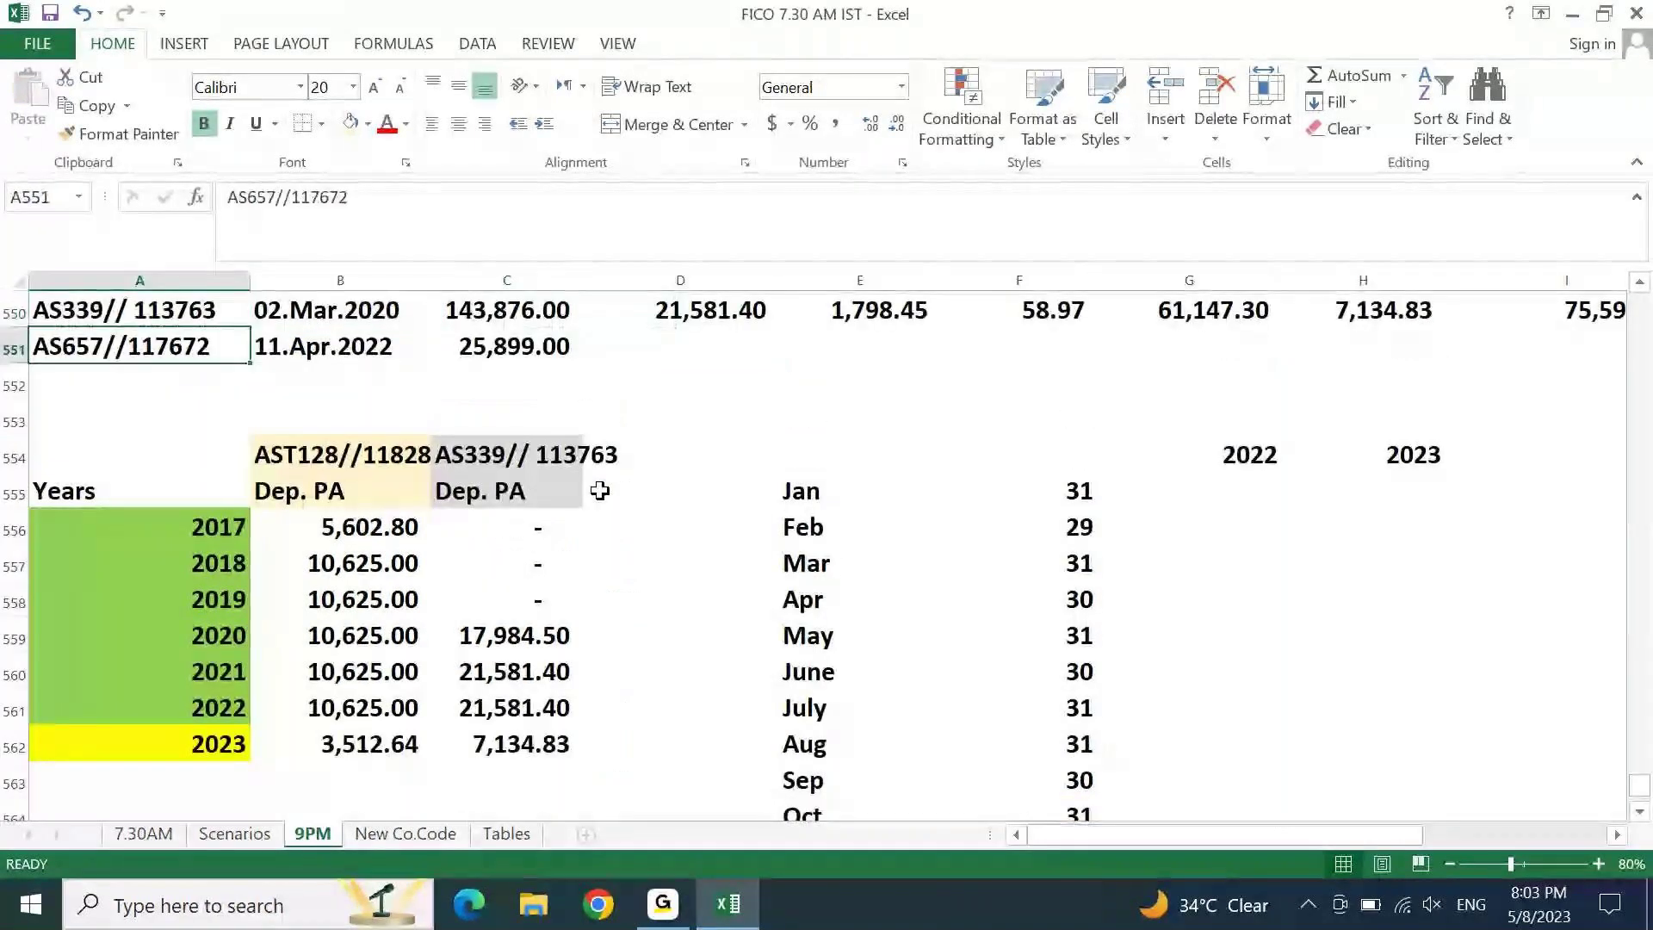
key("ctrl+c")
key("Right")
key("Right")
key("Right")
key("Down")
key("Down")
key("Down")
key("ctrl+v")
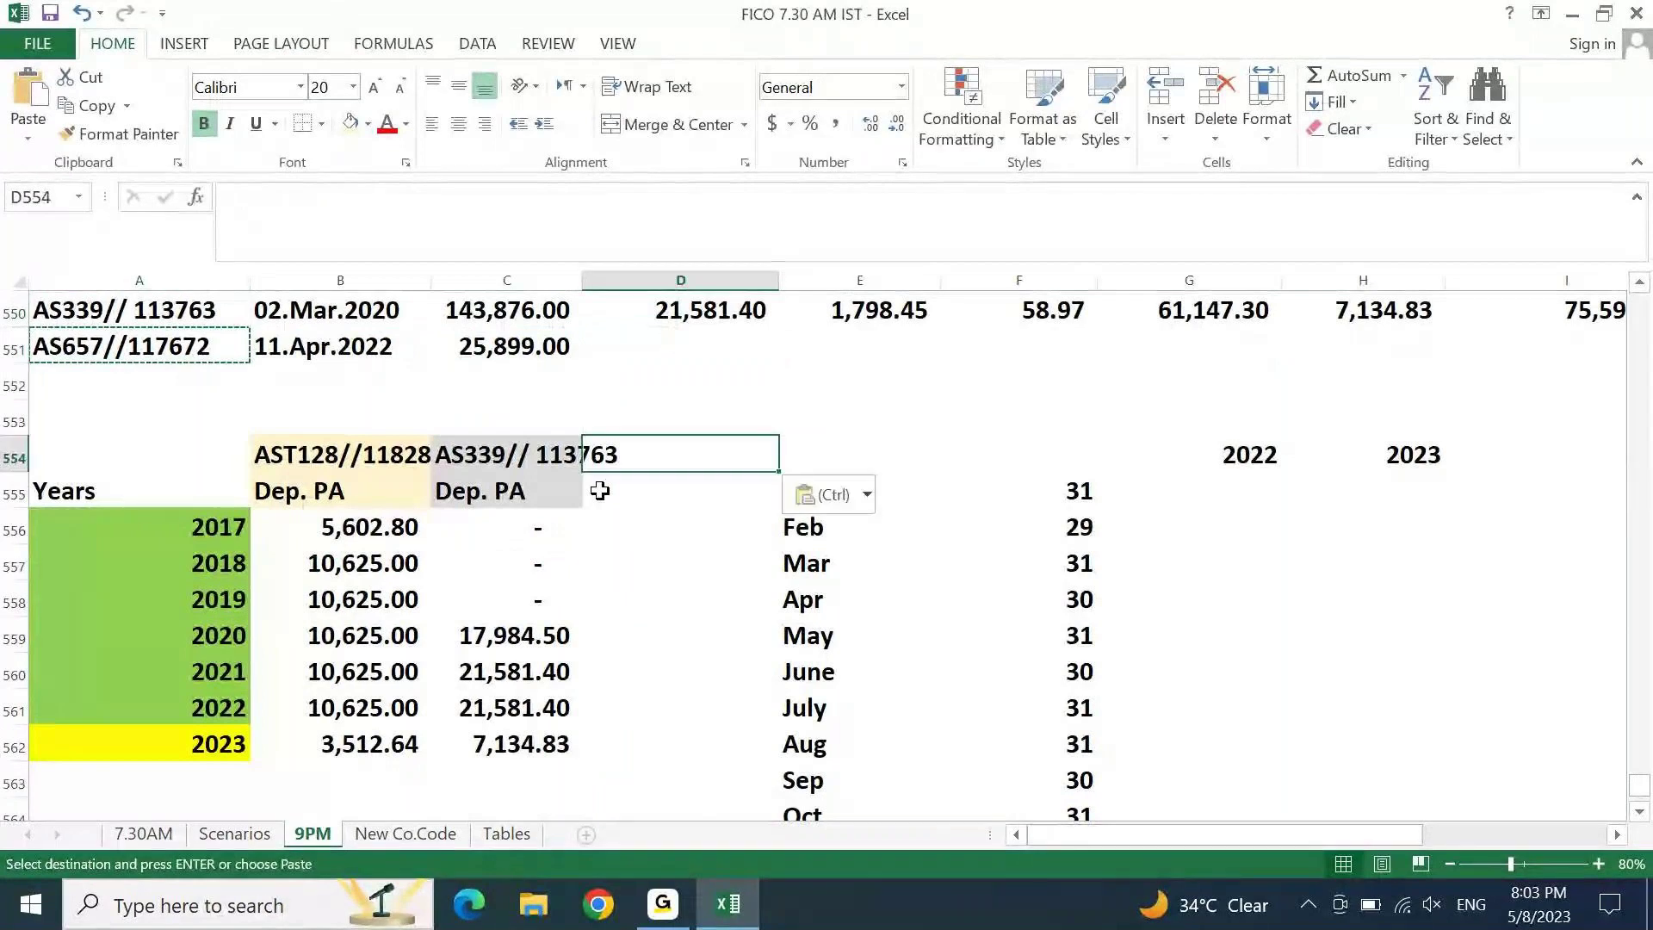
key("Escape")
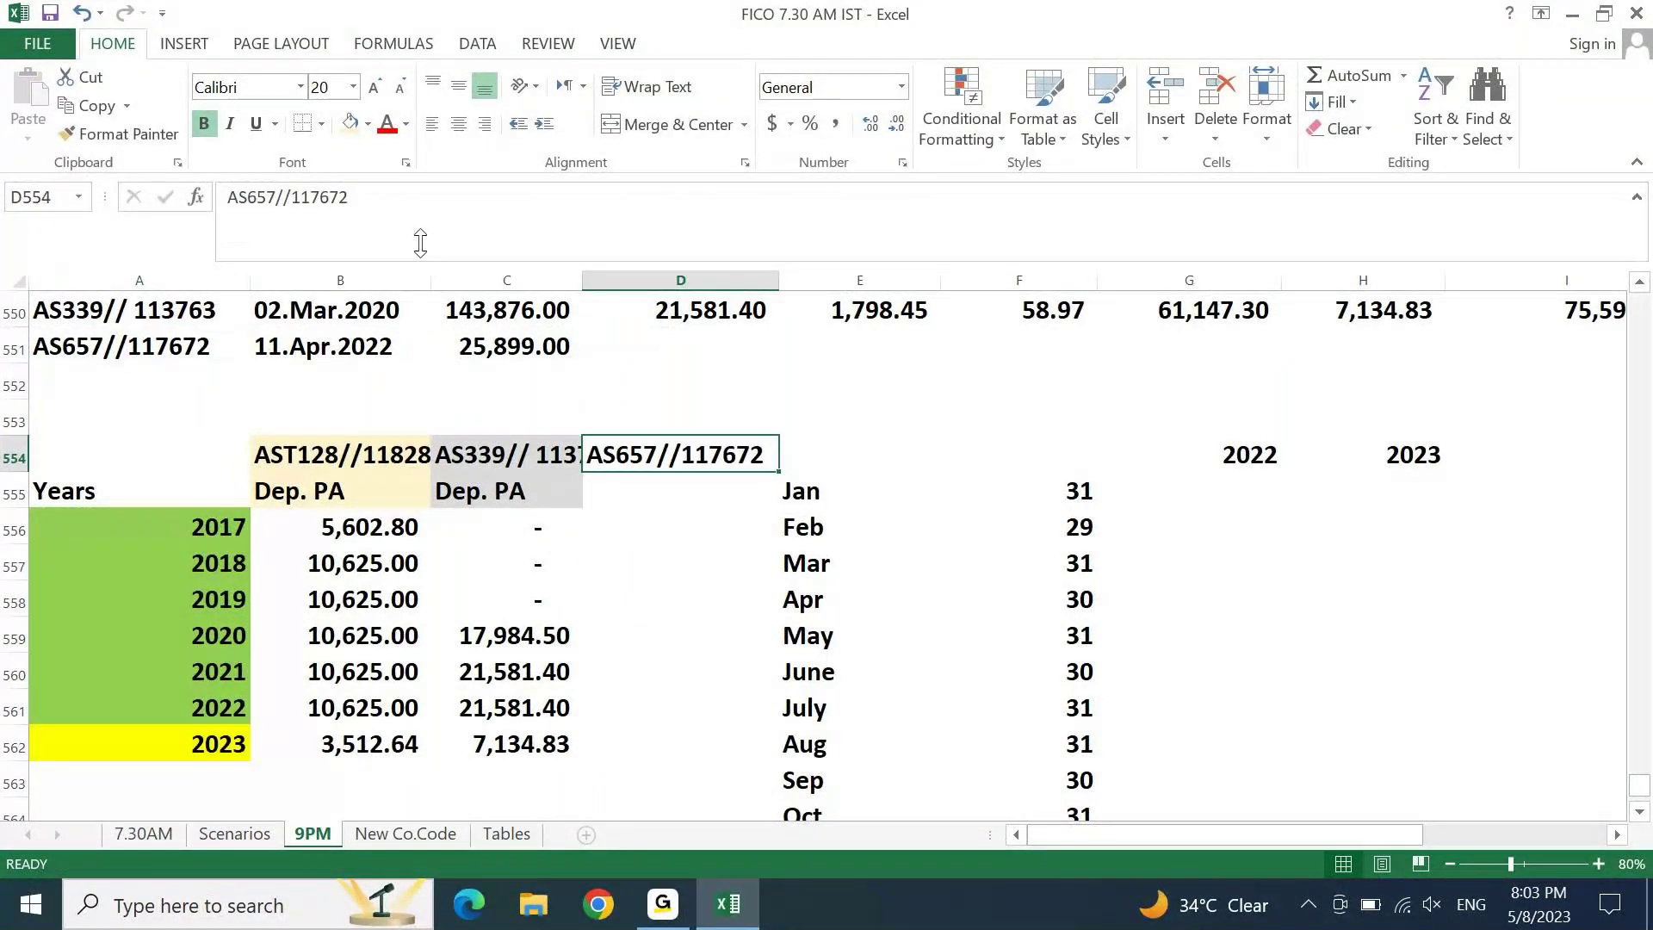
Step: Fill the AS657//117672 heading in D554 and the 2022 and 2023 headings in G554:H554 with light green
left_click(368, 123)
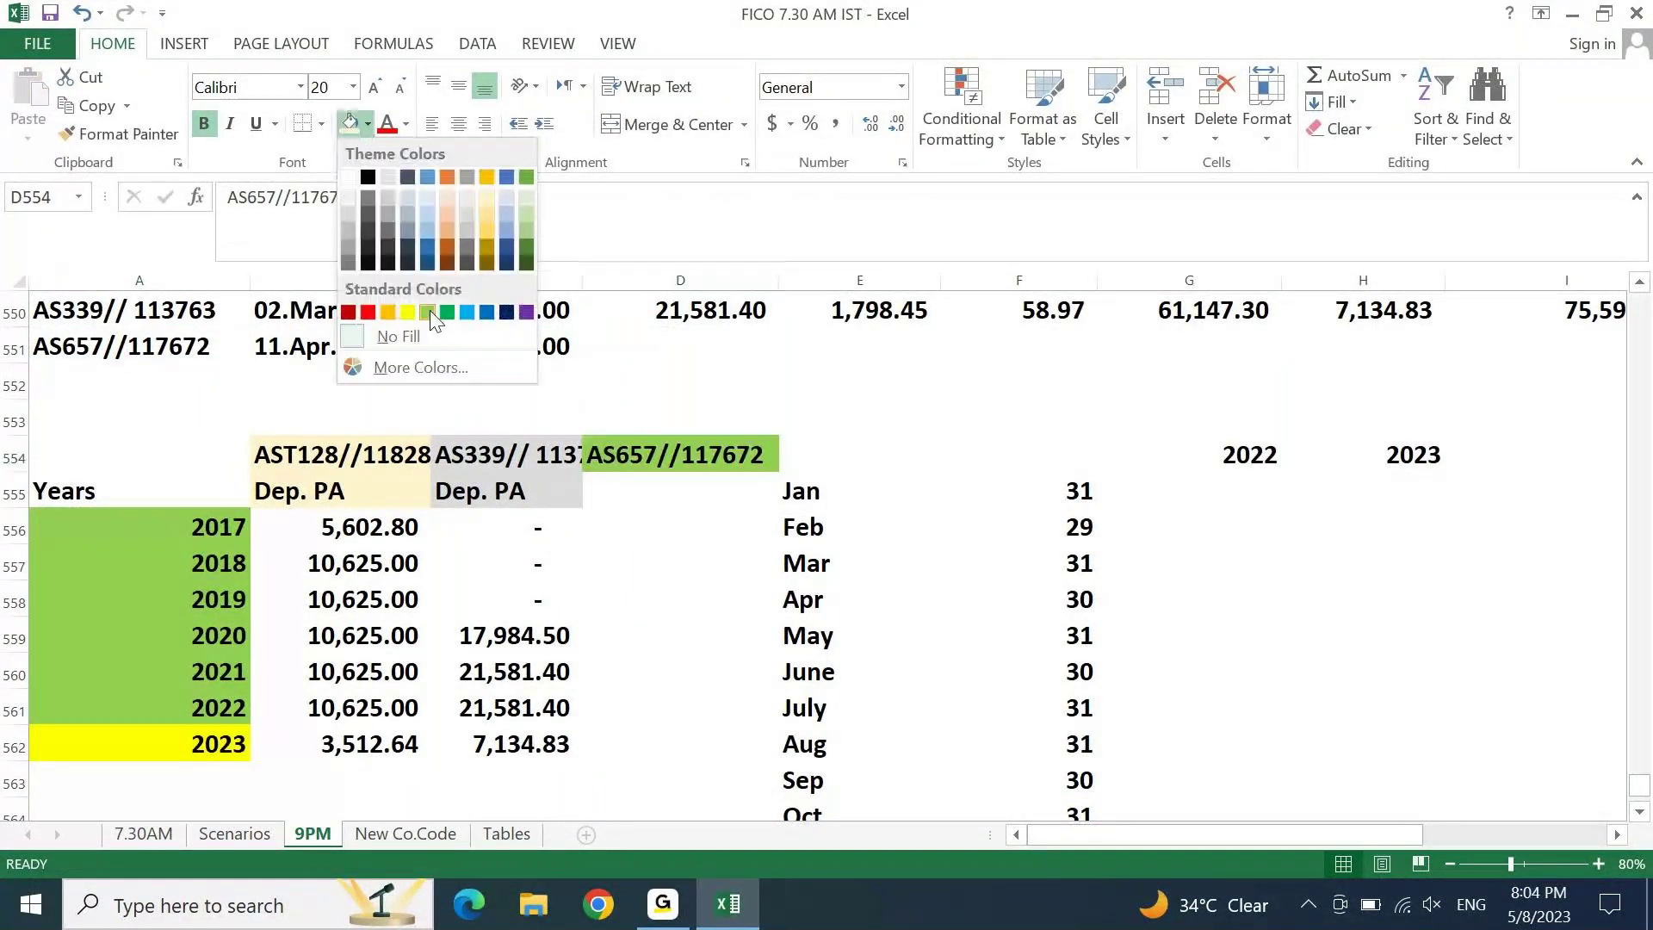
left_click(522, 221)
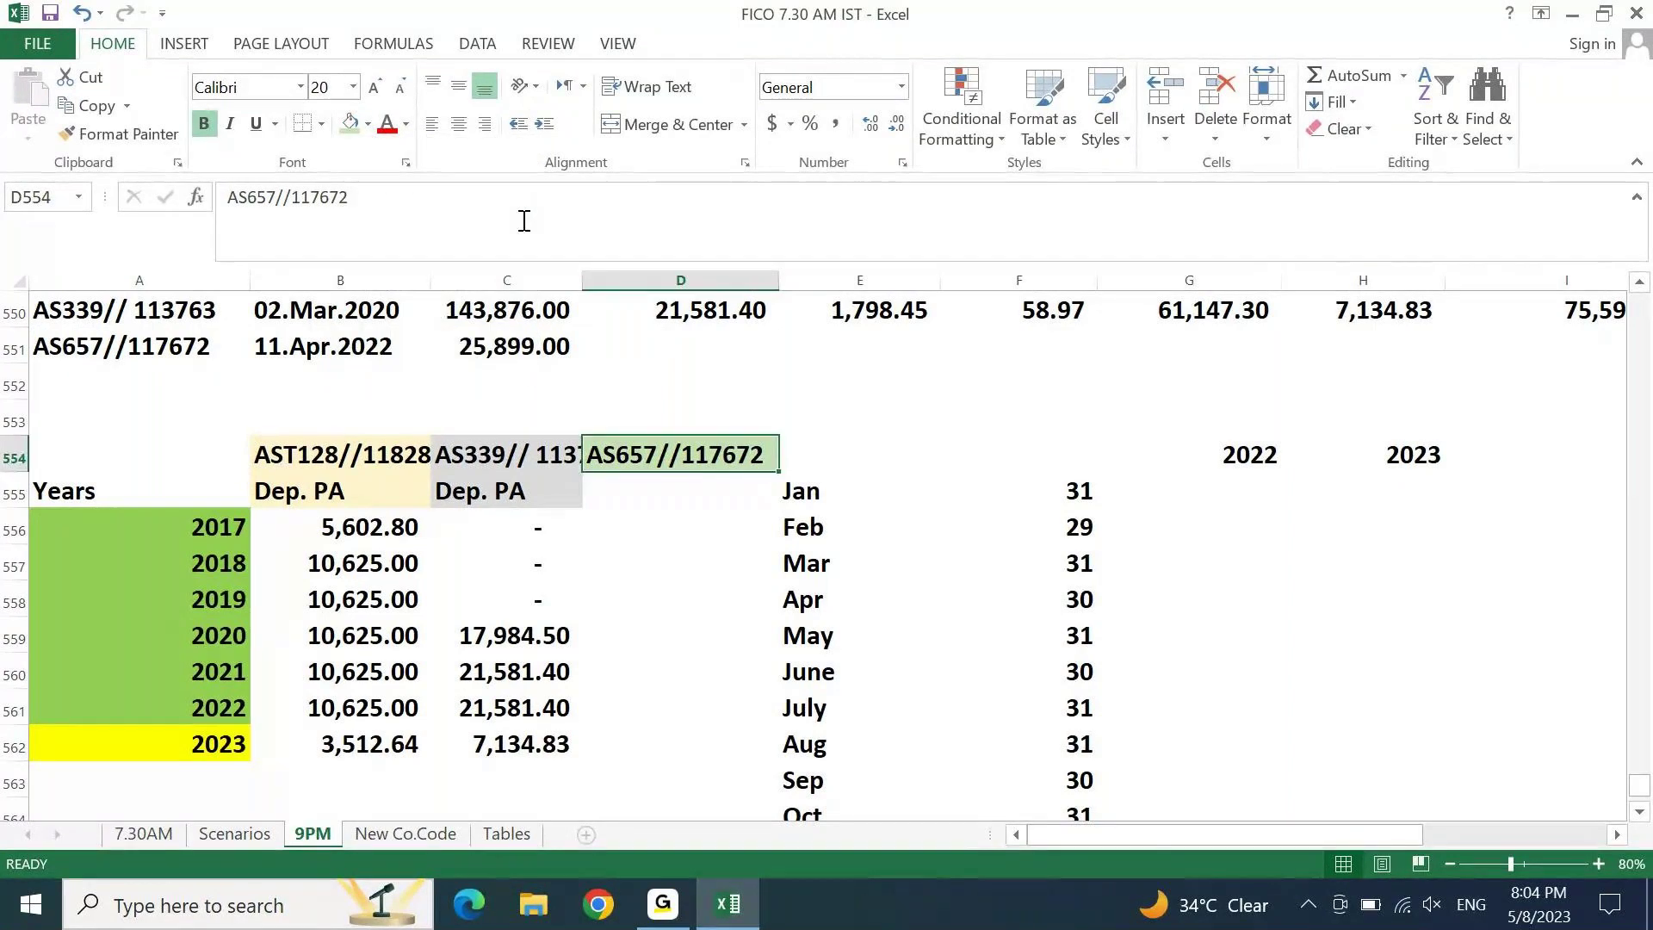
key("Right")
key("Right")
key("Right")
key("Right")
key("shift+Left")
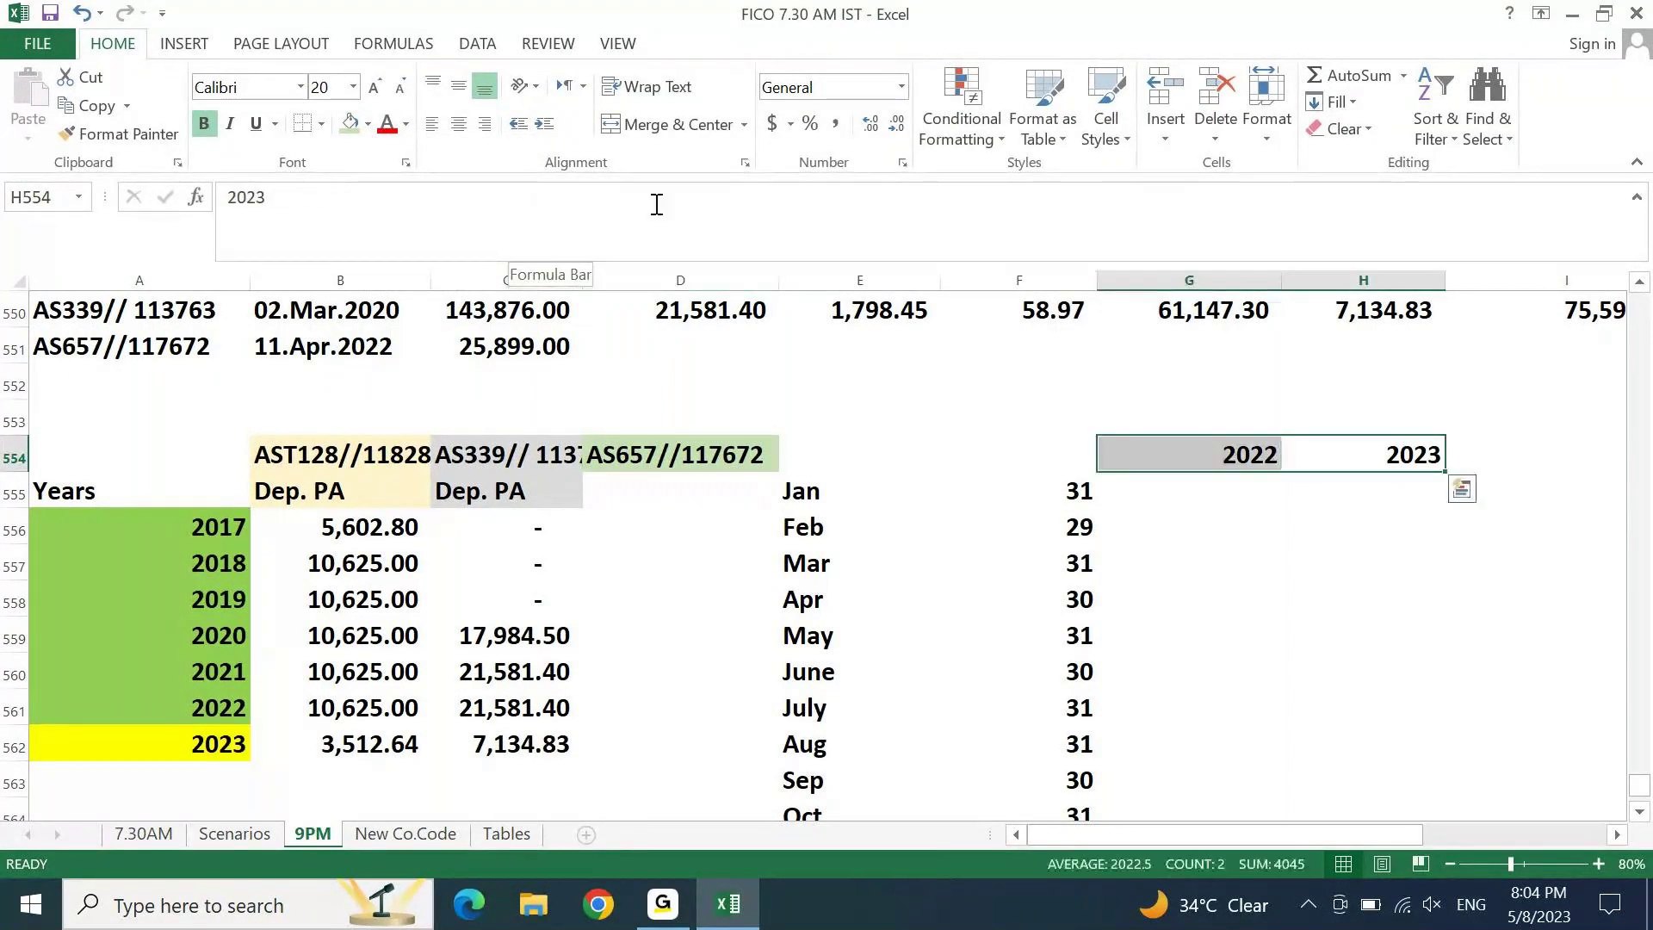
left_click(349, 129)
Step: Apply the comma number style to D556:D562, the third asset's yearly depreciation cells
key("Left")
key("Left")
key("Left")
key("Down")
key("Down")
key("Left")
key("Up")
key("Down")
key("Down")
key("shift+Down")
key("shift+Down")
key("Up")
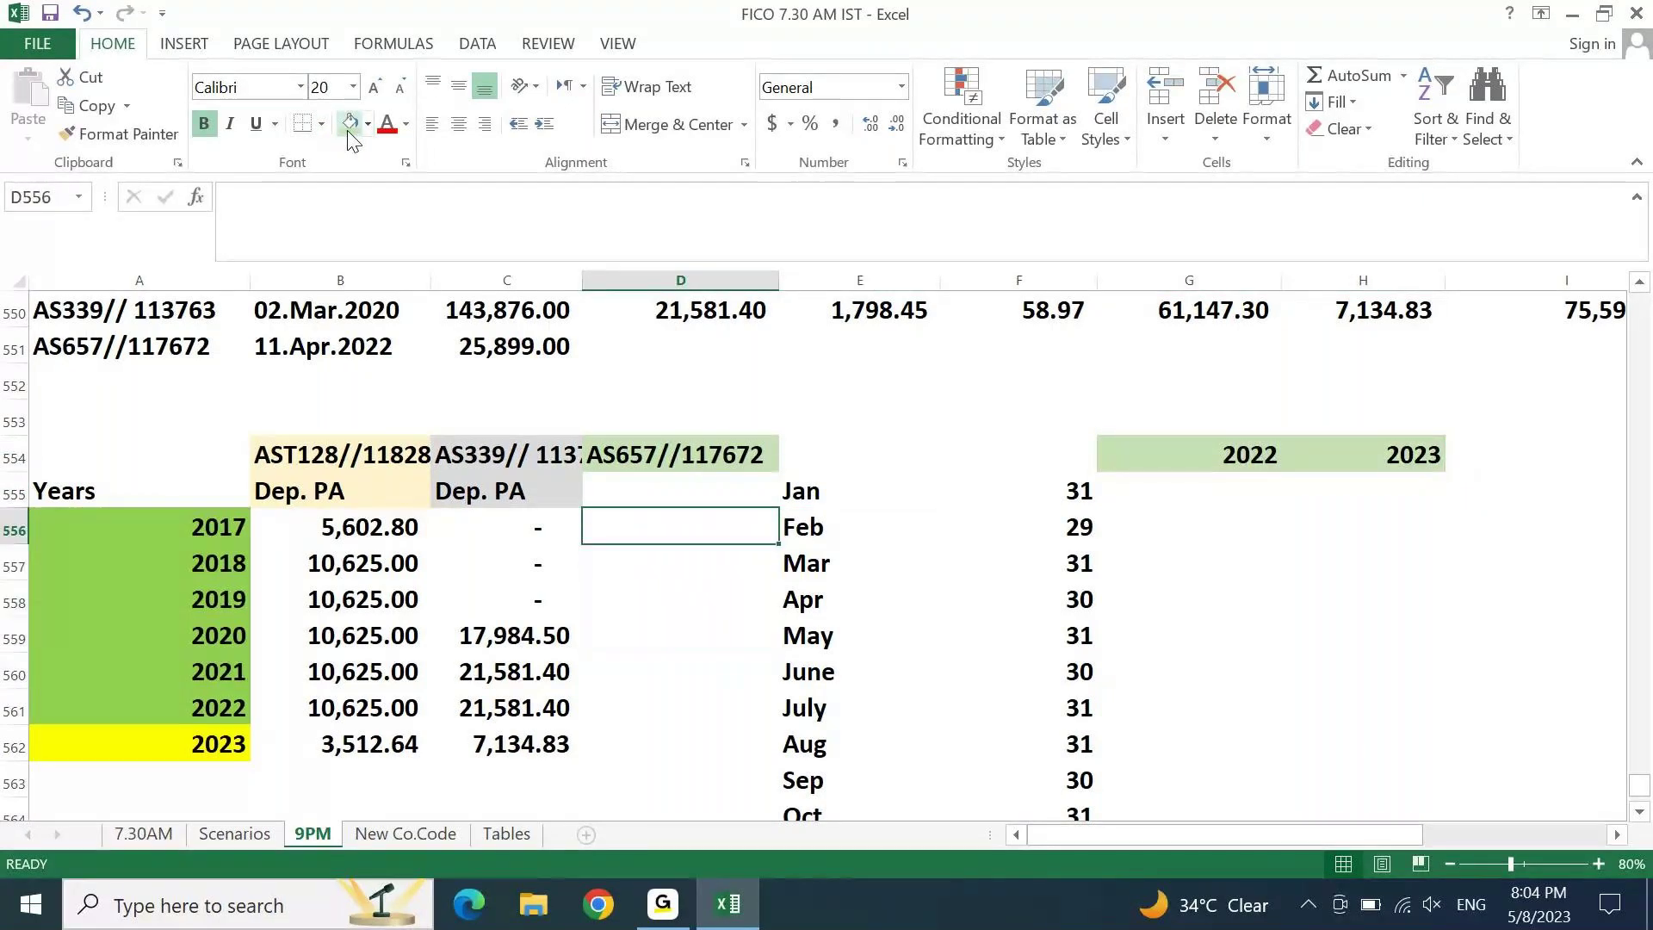
key("shift+Down")
key("shift+Down")
key("shift+Down")
key("shift+Down")
key("shift+Down")
key("shift+Down")
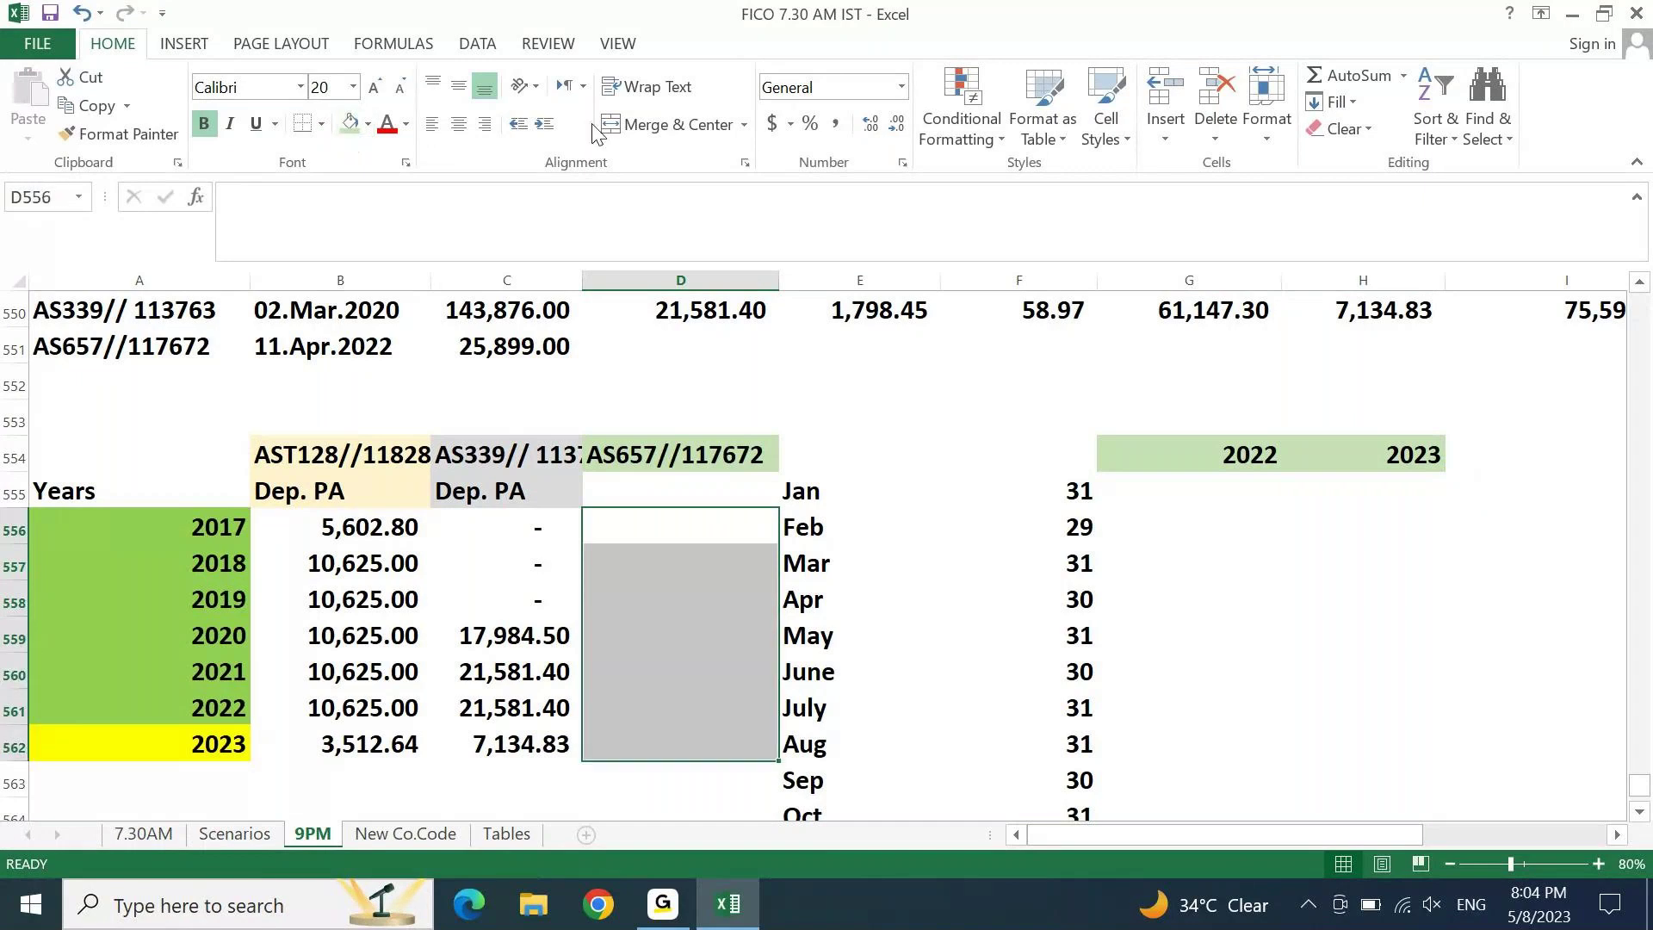
left_click(836, 124)
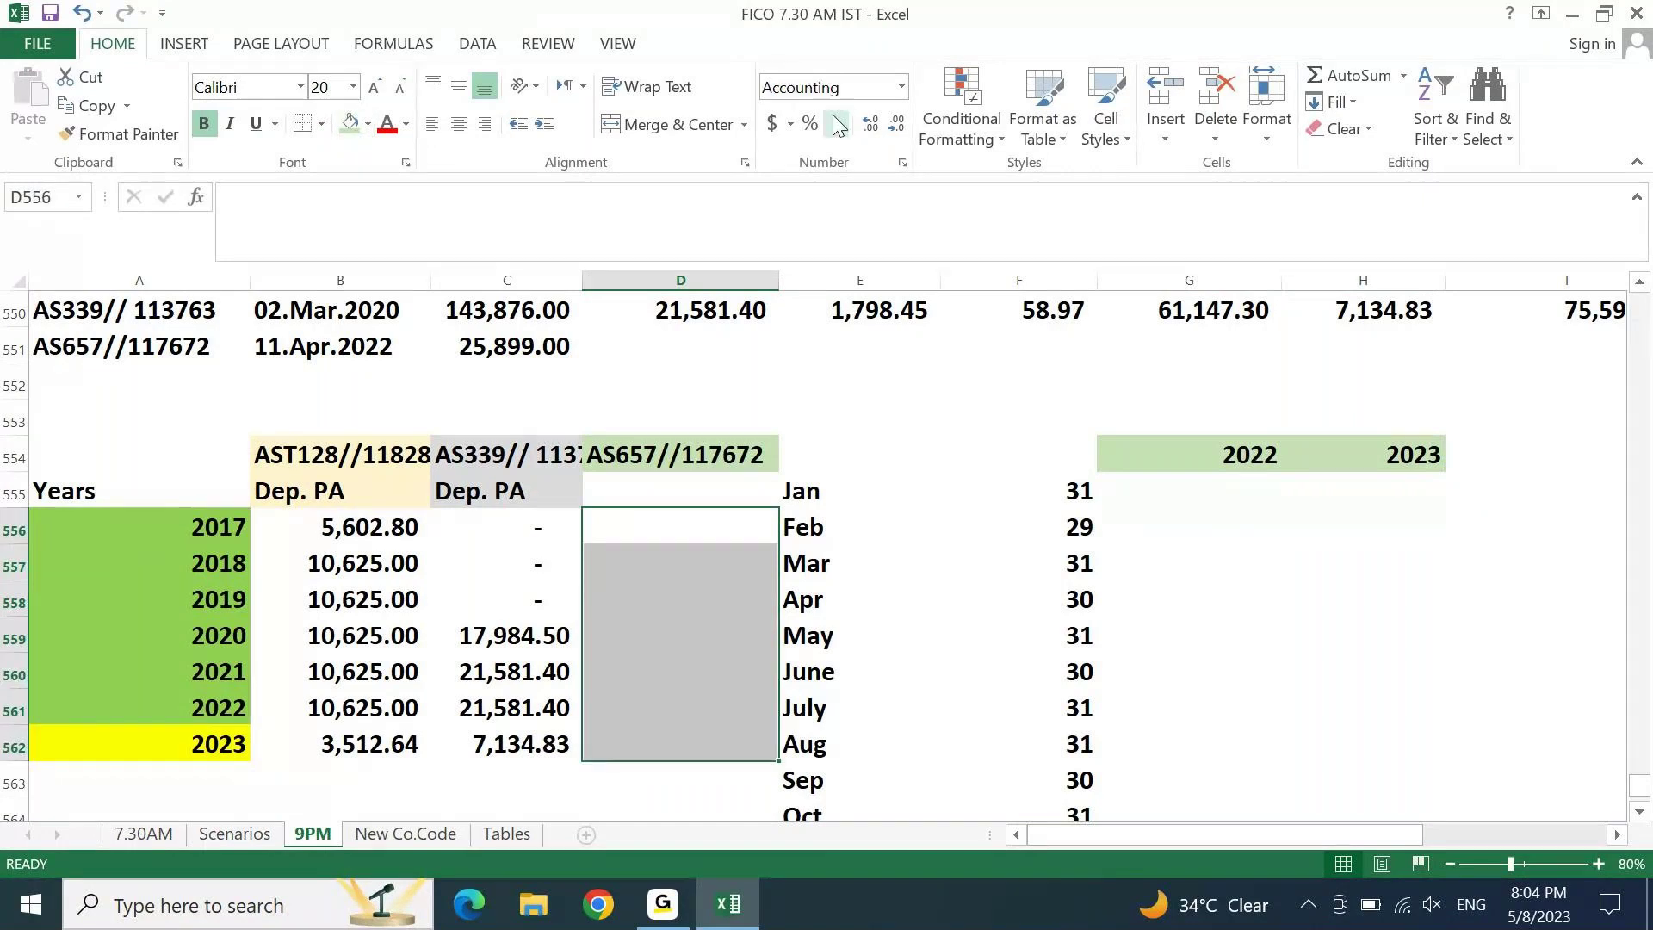
Step: Enter 0 as the third asset's depreciation for 2017 through 2021 in D556:D560
left_click(646, 534)
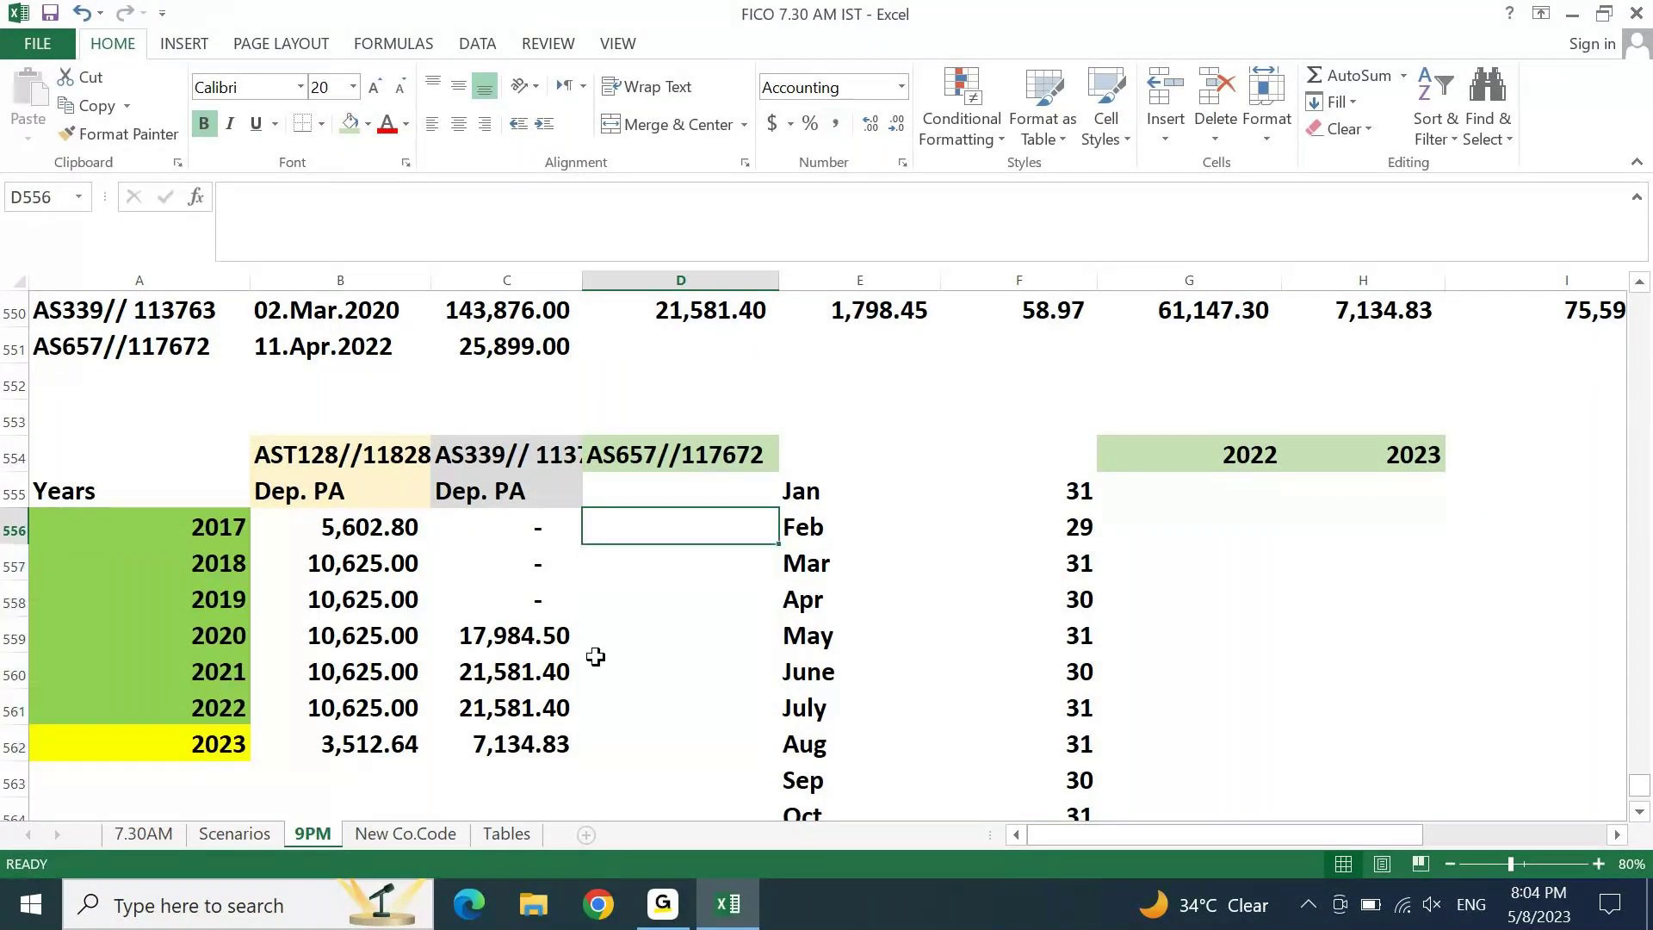
type("0")
key("Return")
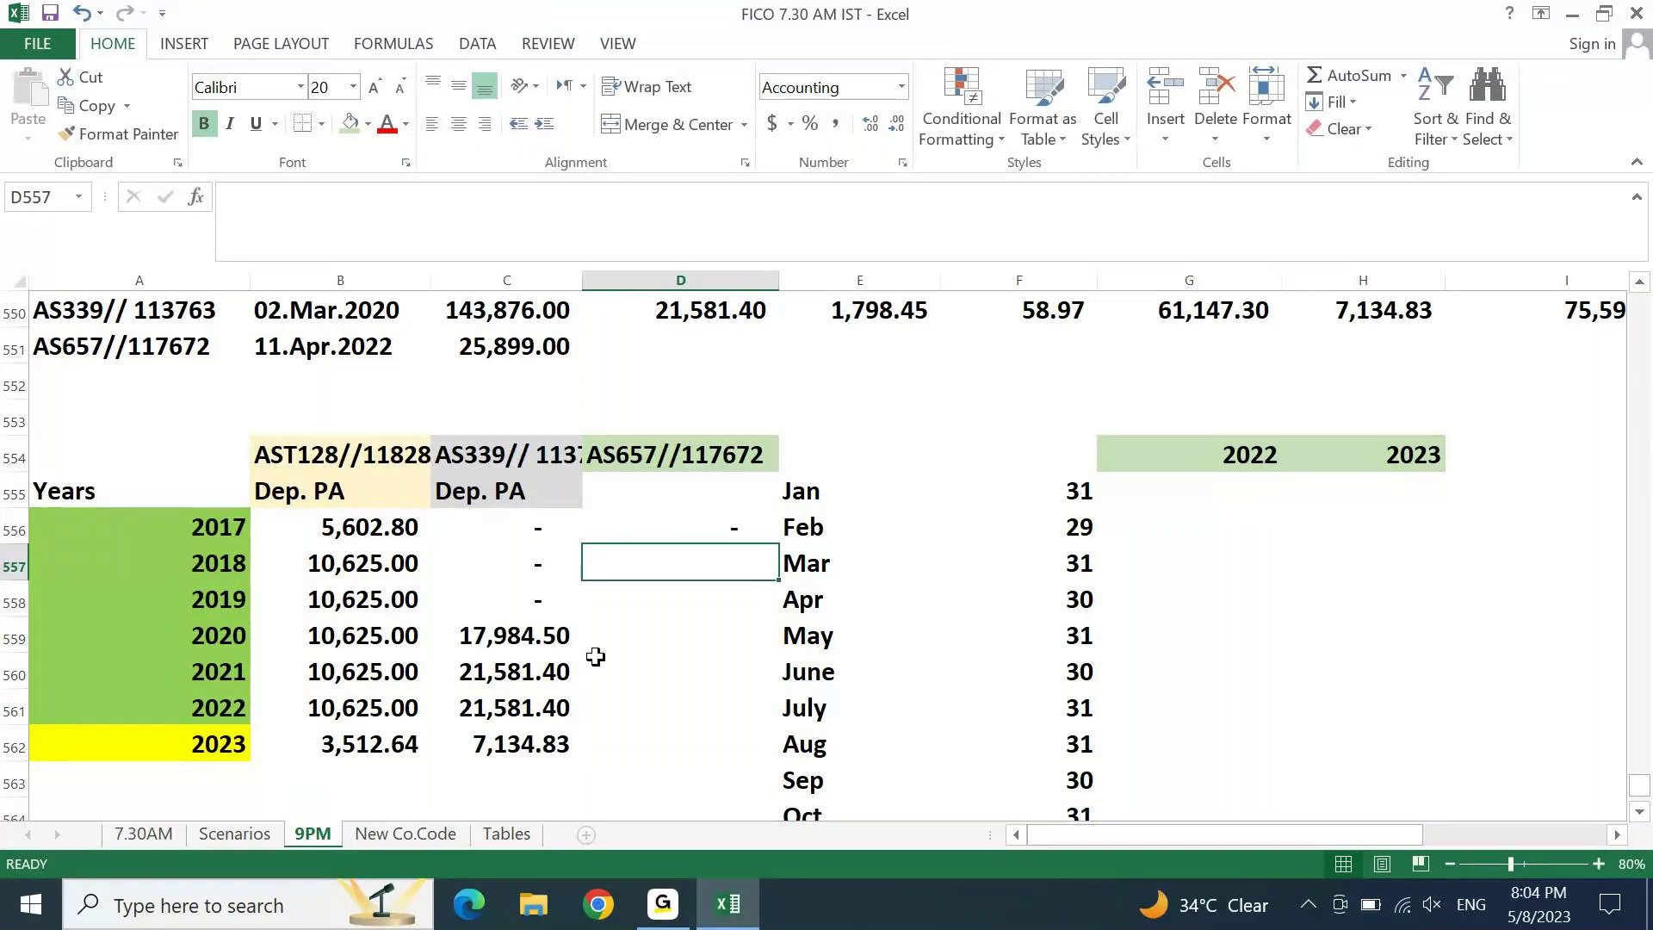
type("0")
key("Return")
type("0")
key("Return")
type("0")
key("Return")
type("0")
key("Return")
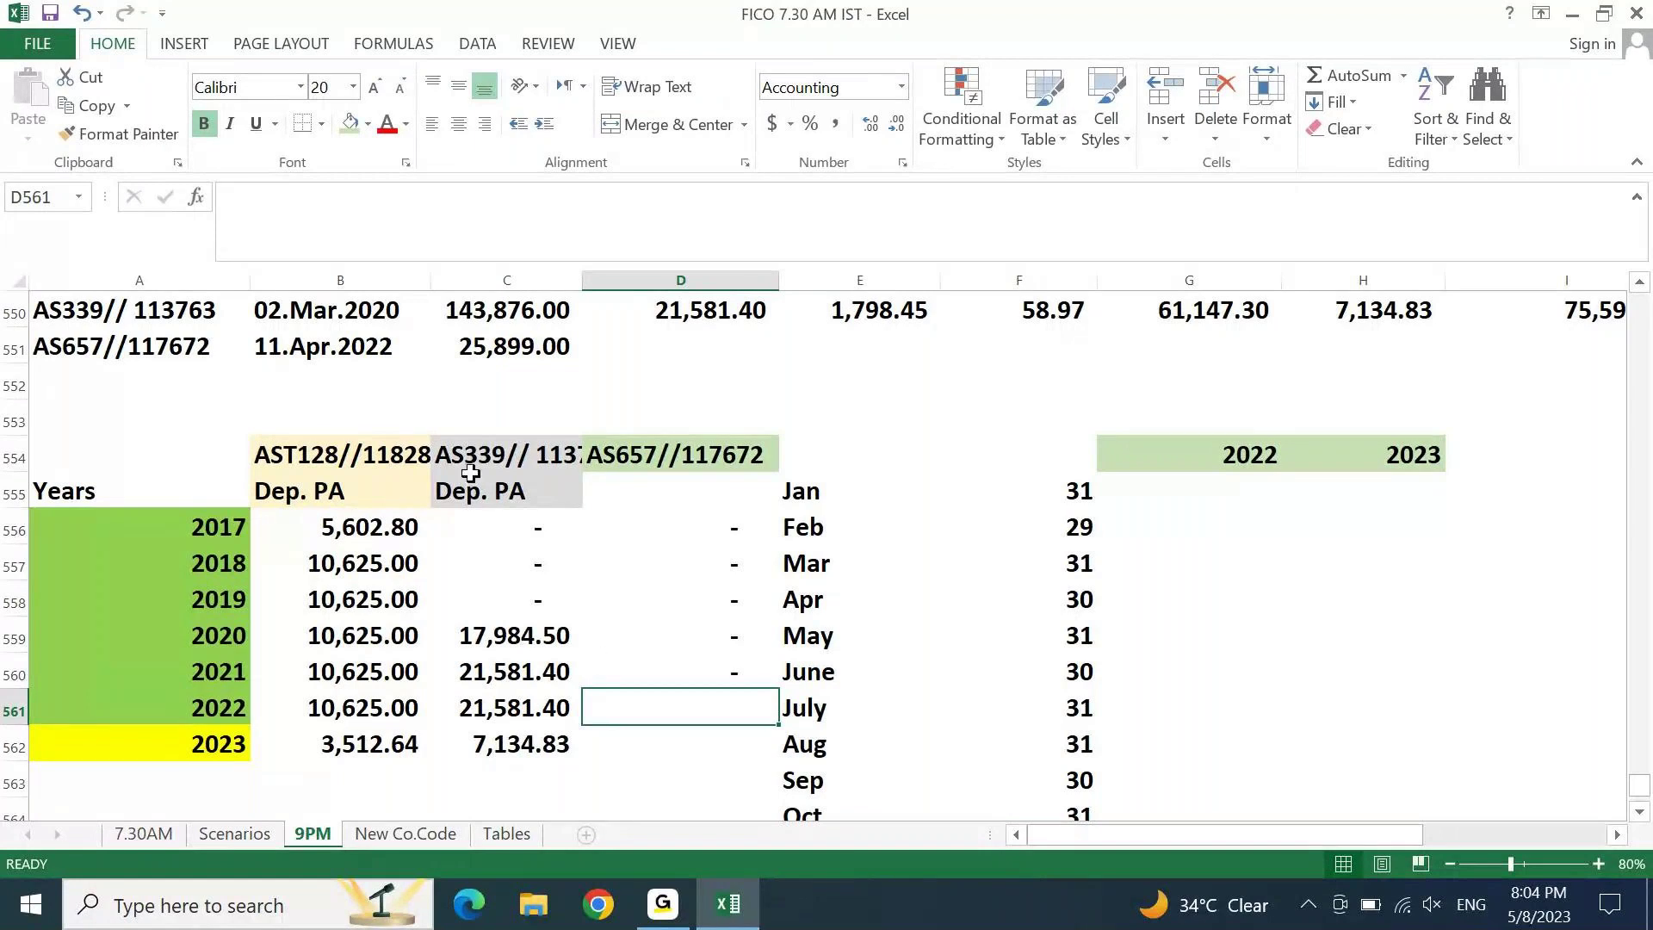
Step: Check the third asset's date in B551 and enter 20 as its April 2022 day count in G558
left_click(370, 349)
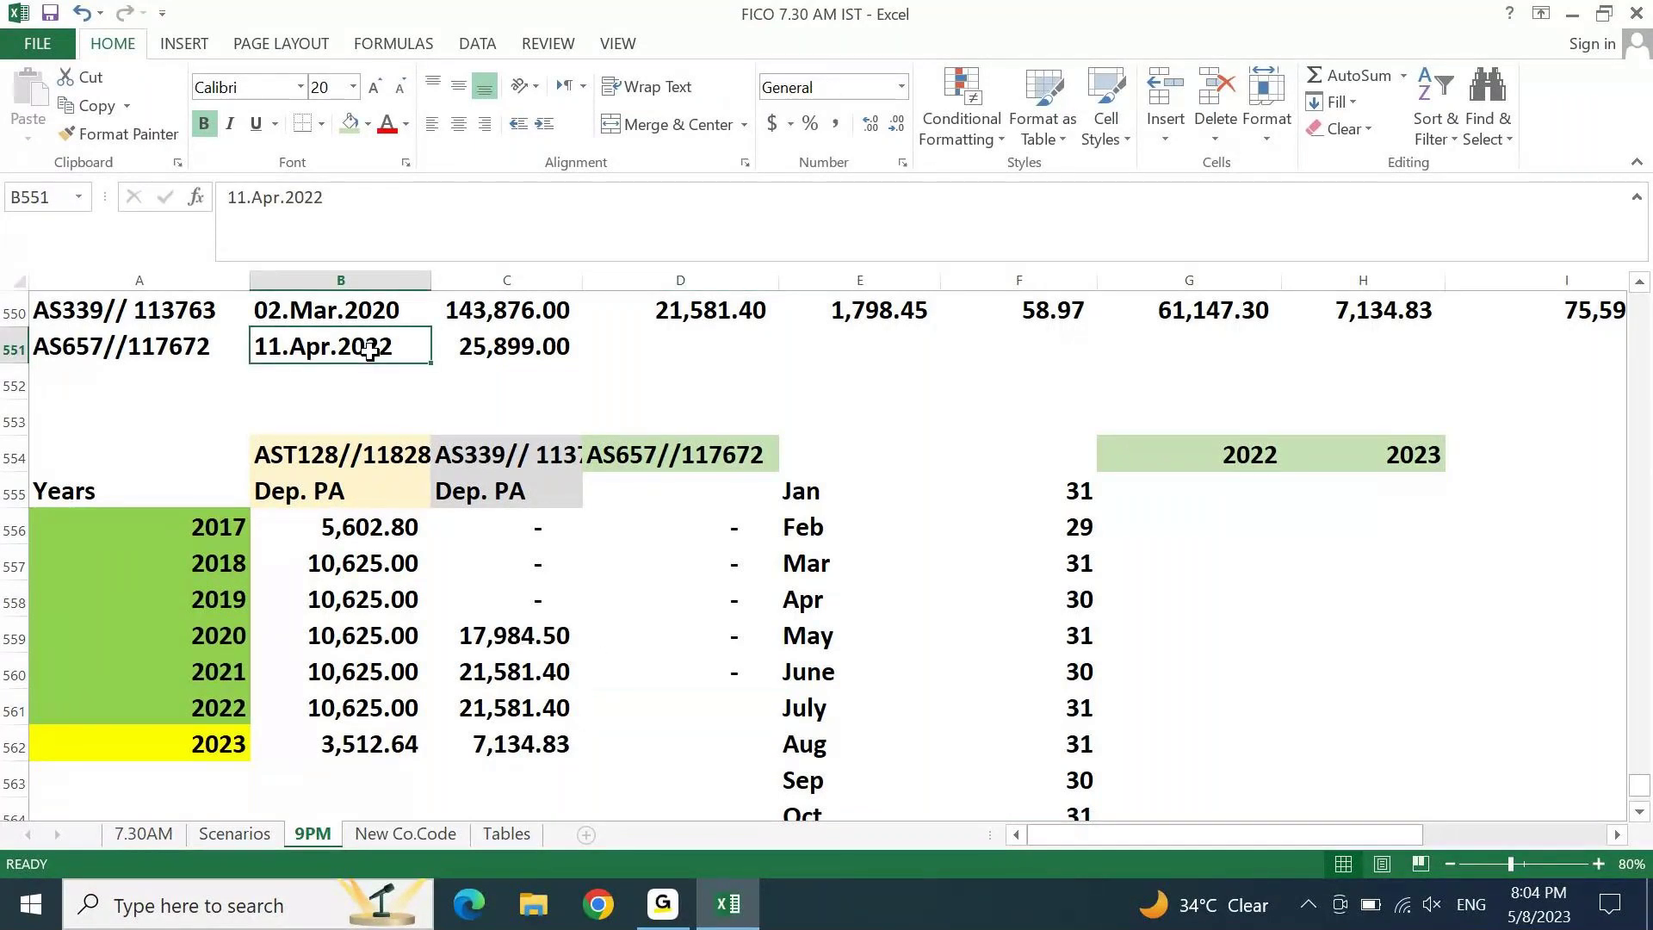
left_click(829, 590)
key("Right")
key("Right")
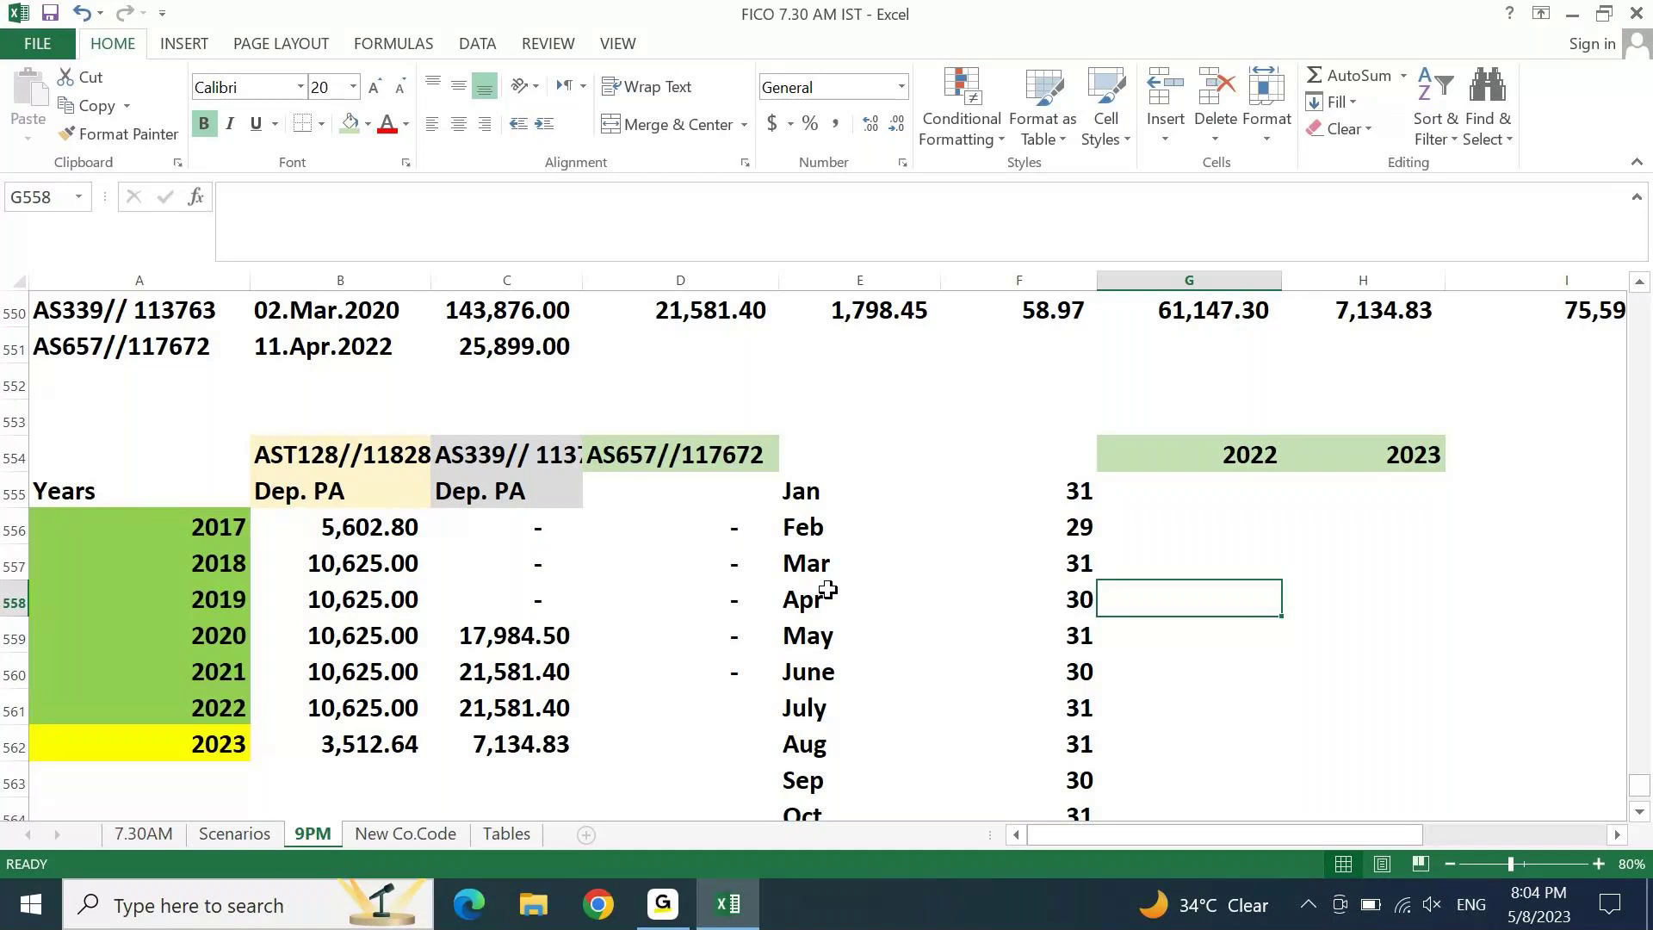
type("20")
key("Return")
key("Up")
key("Down")
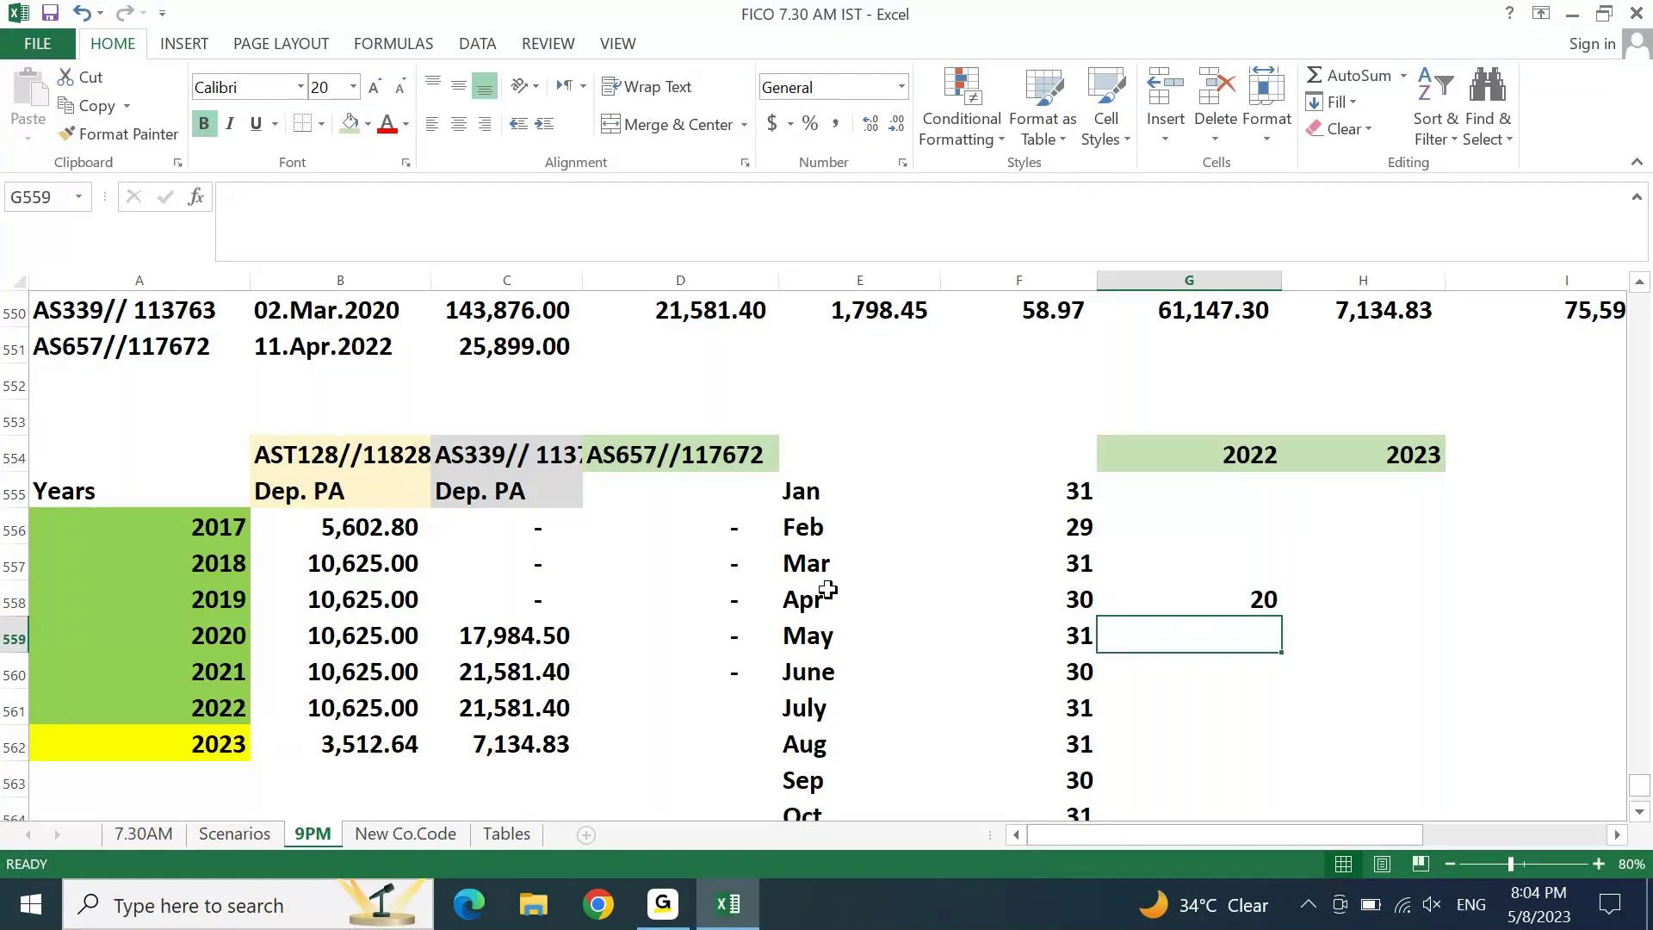
Step: Copy the May to December day counts from F559:F566 into the 2022 column at G559:G566
key("Left")
key("shift+Down")
key("shift+Down")
key("shift+Down")
key("shift+Down")
key("shift+Down")
key("shift+Down")
key("shift+Down")
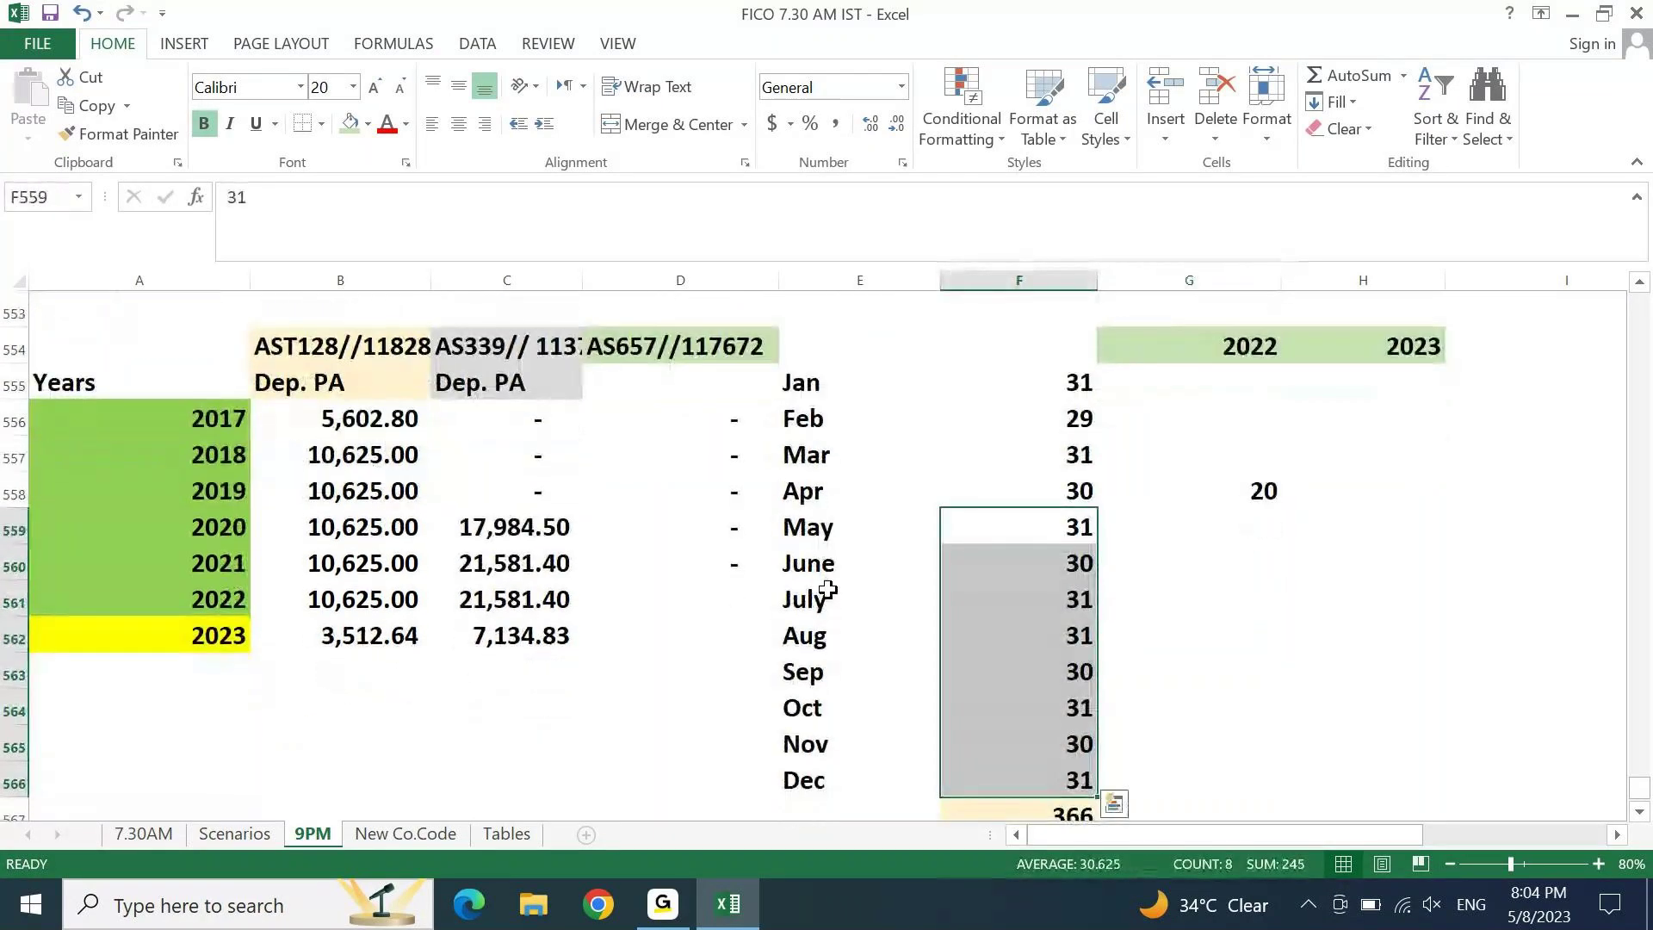
key("ctrl+c")
key("Right")
key("shift+Down")
key("shift+Up")
key("ctrl+v")
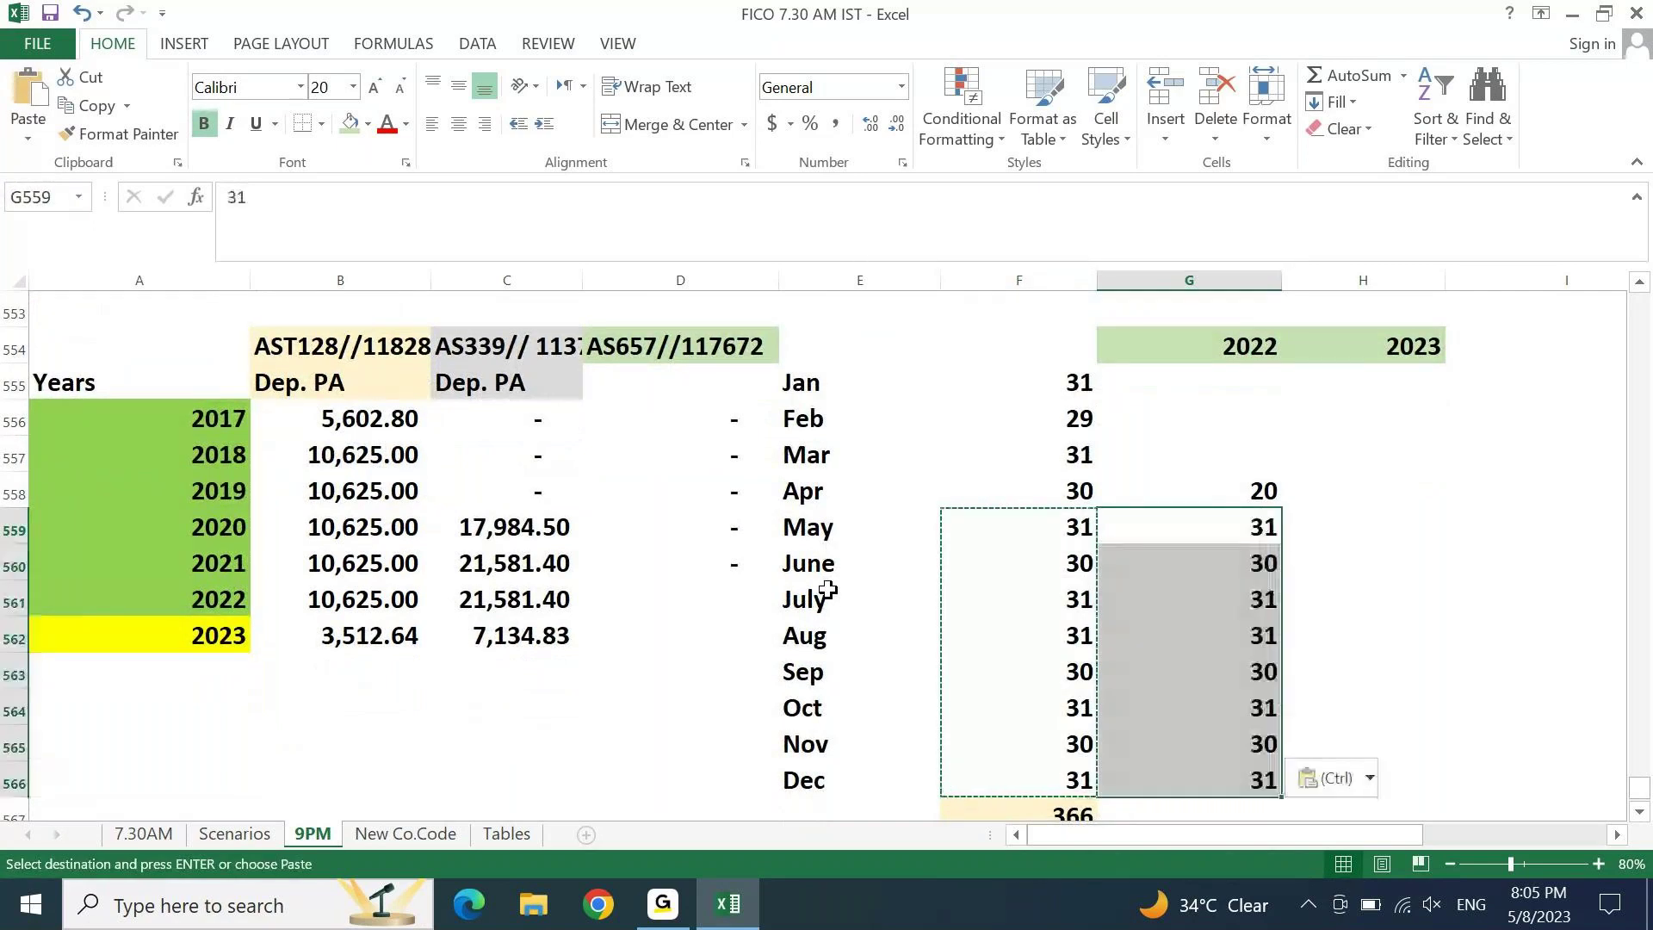
key("Up")
key("Escape")
Step: Total the 2022 day counts in G567 with AutoSum
key("ctrl+Down")
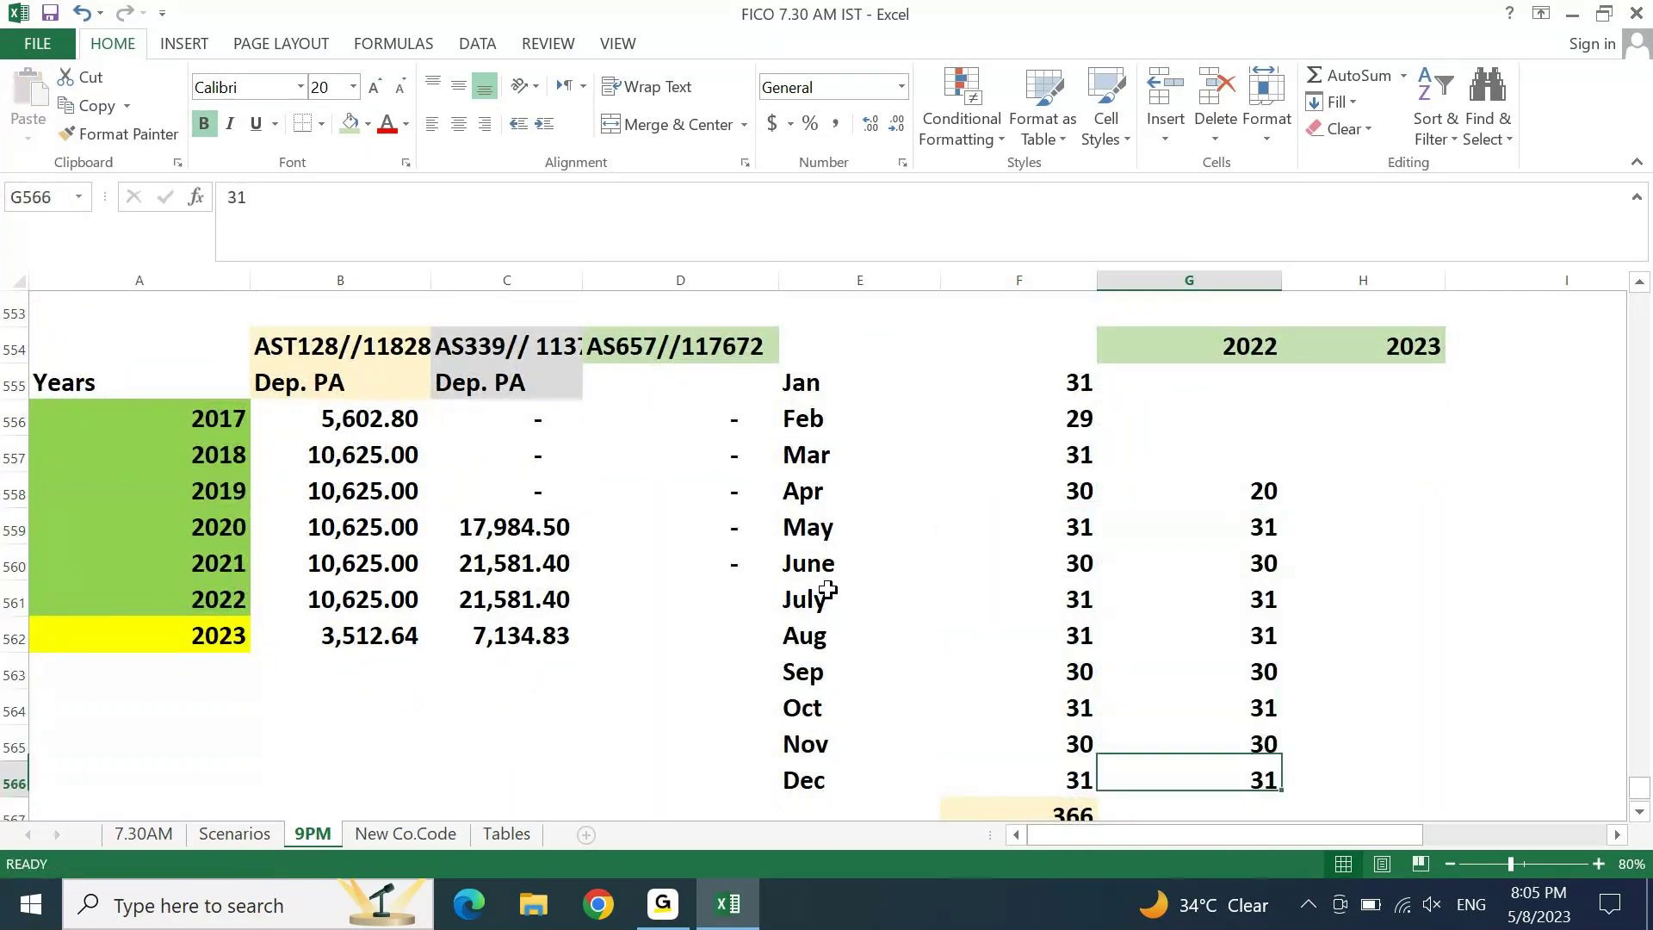
key("Down")
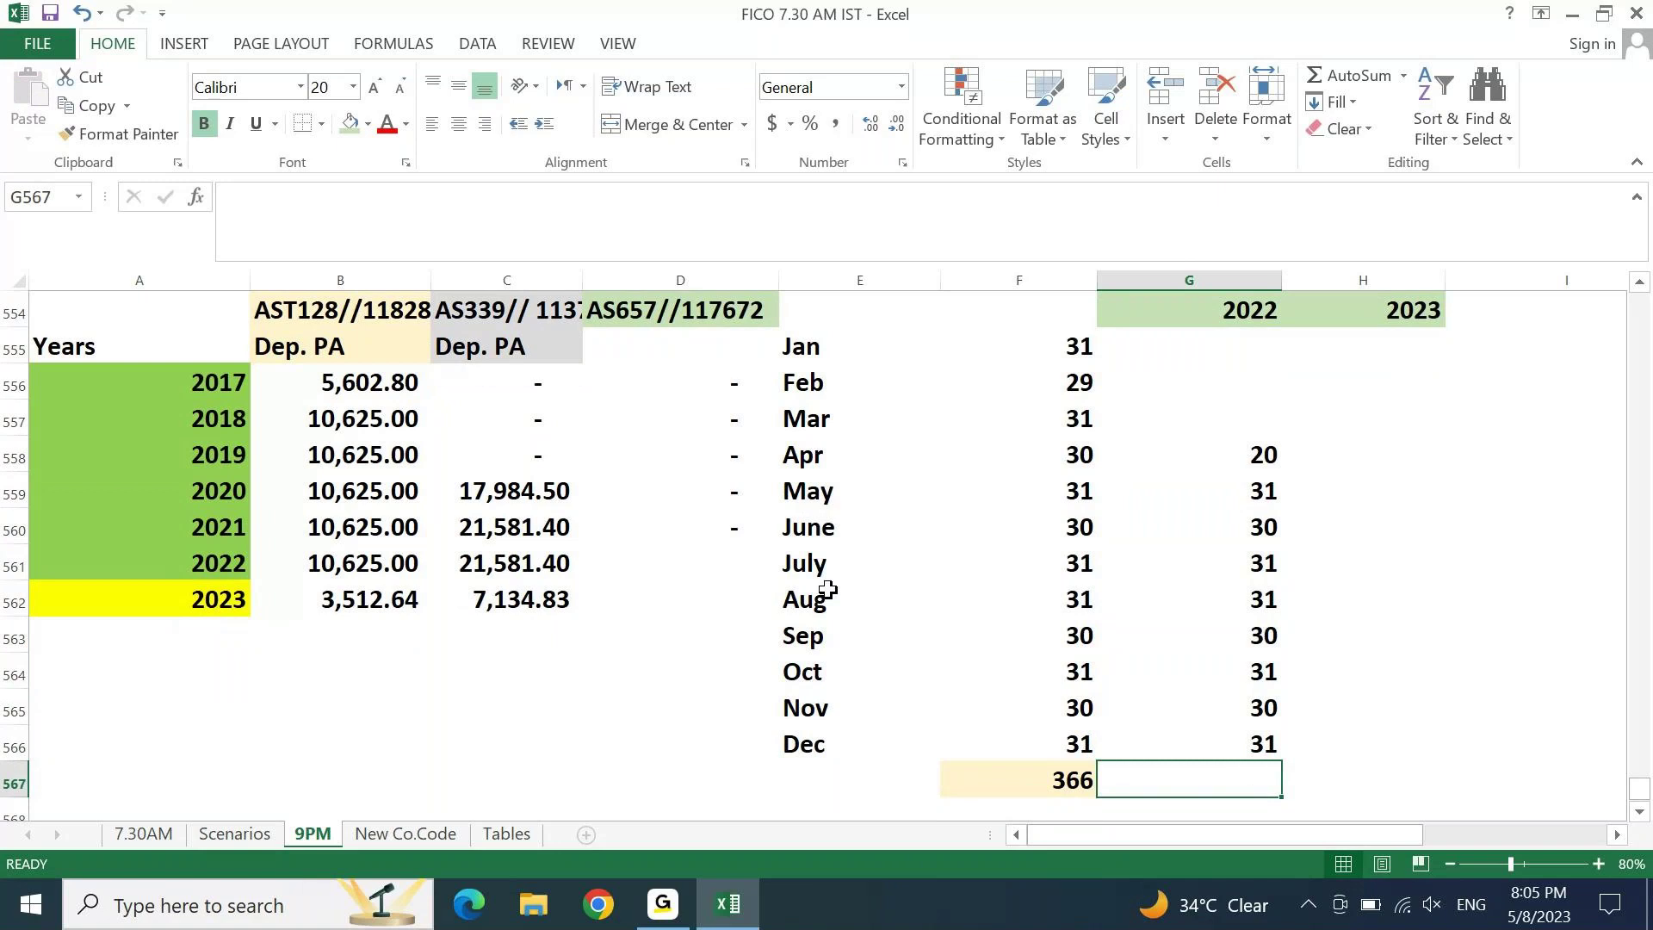
key("alt+equal")
key("Return")
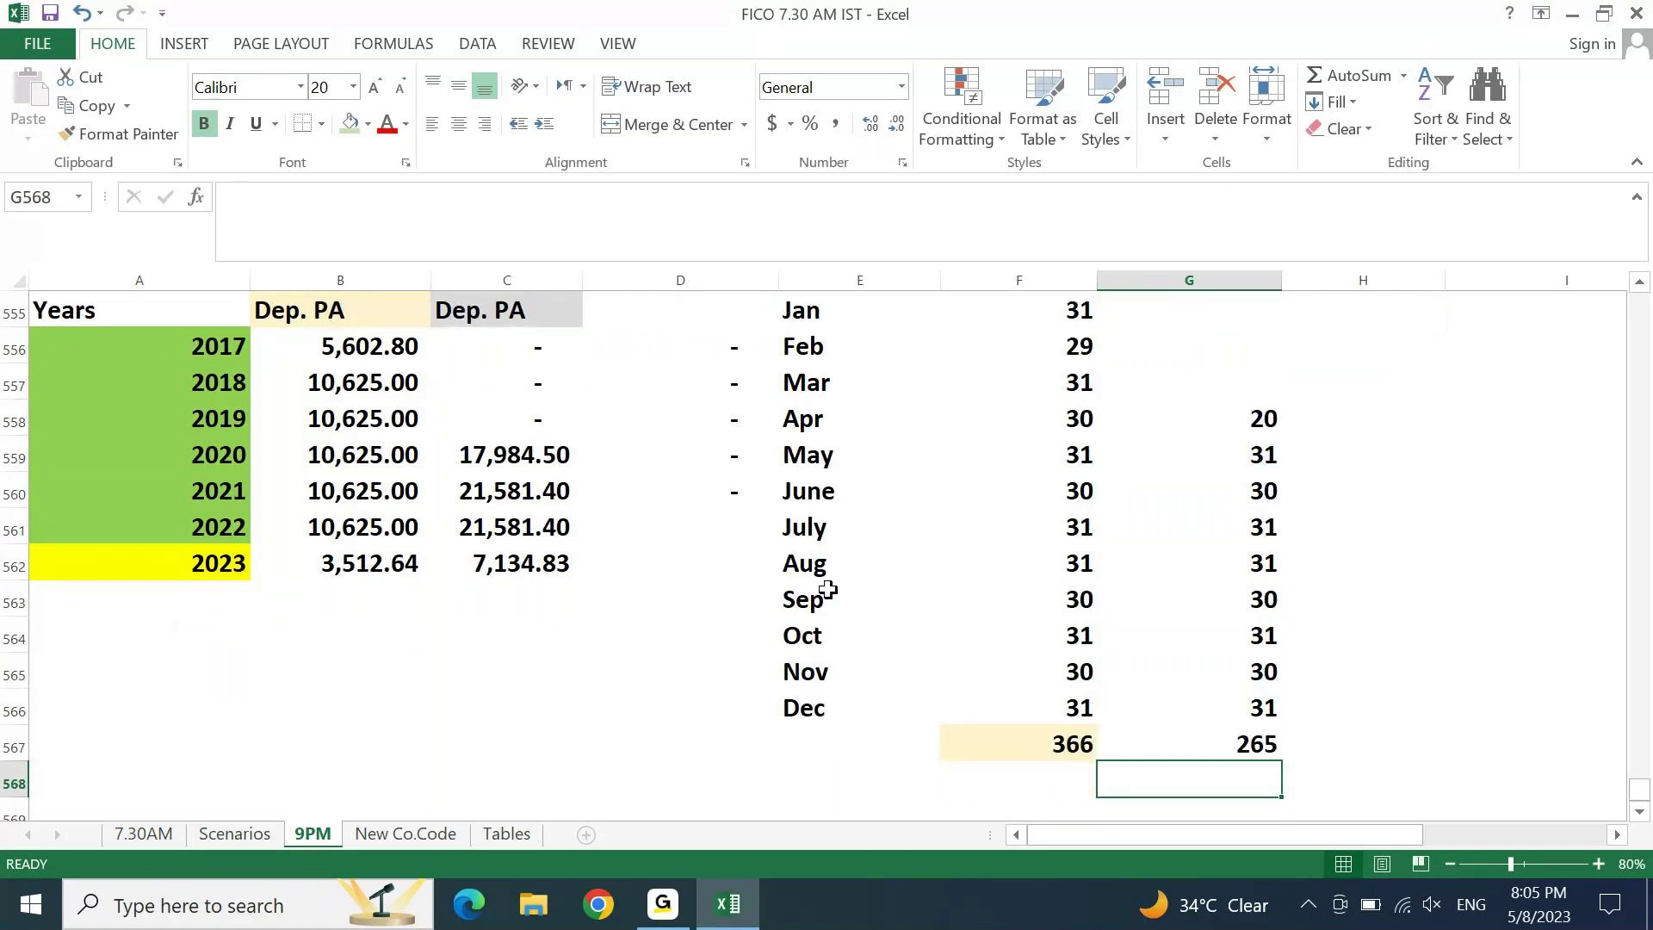
Step: Enter the 2023 day counts for January to April as 31, 29, 31 and 30 in H555:H558
key("Up")
key("ctrl+Up")
key("ctrl+Up")
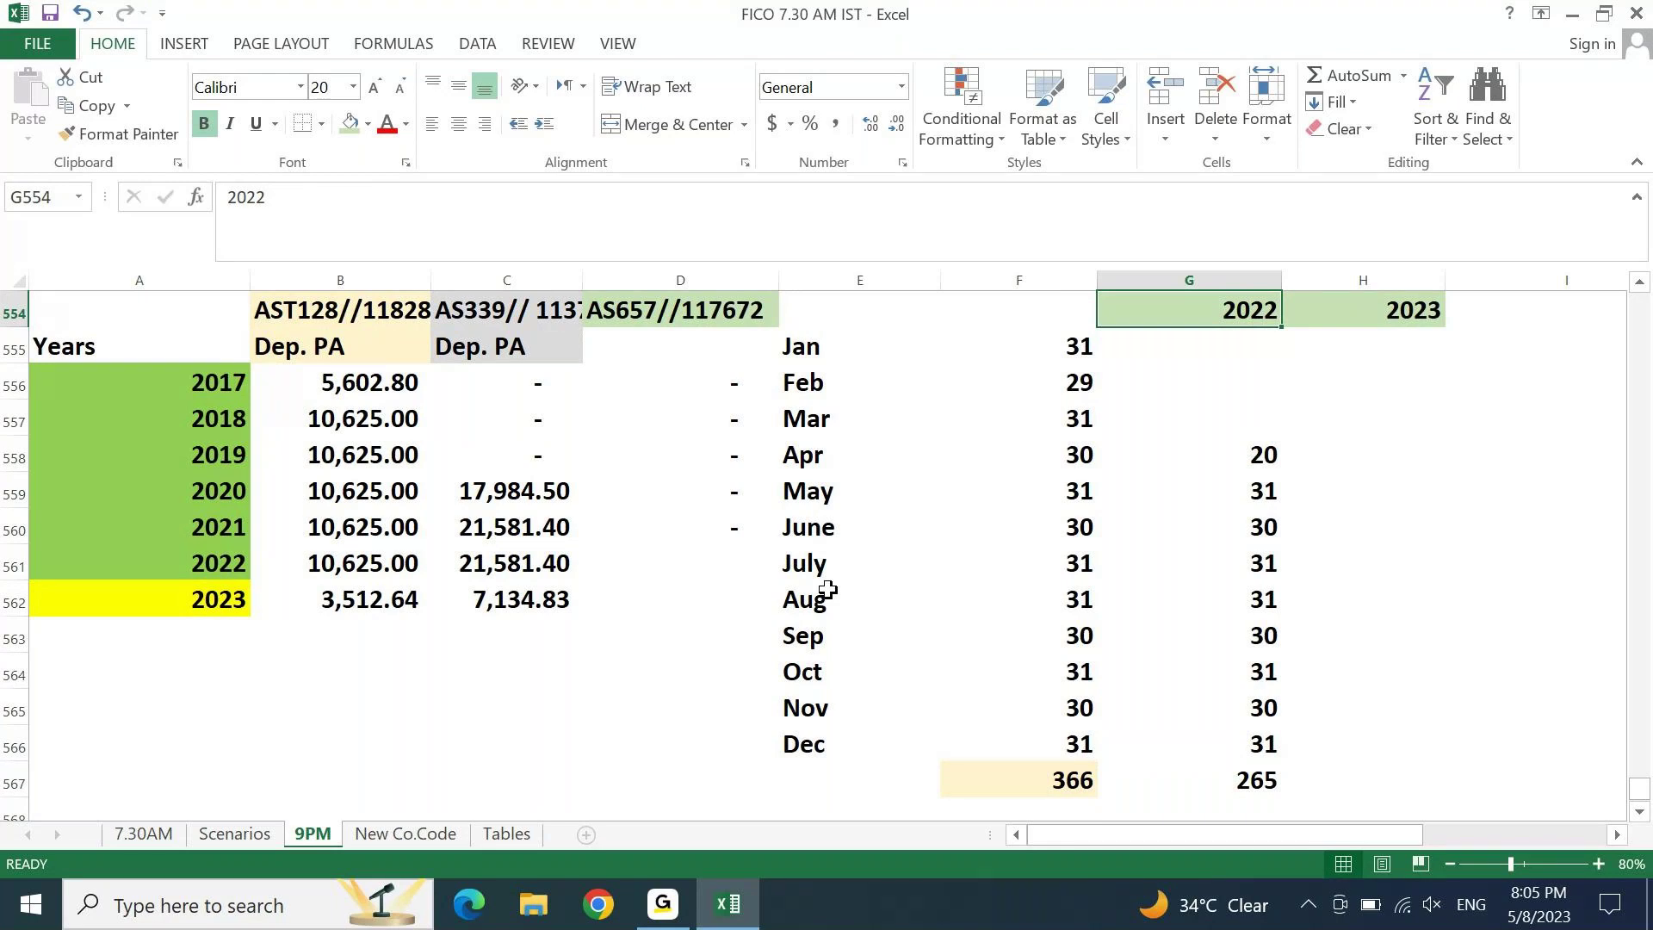
key("Right")
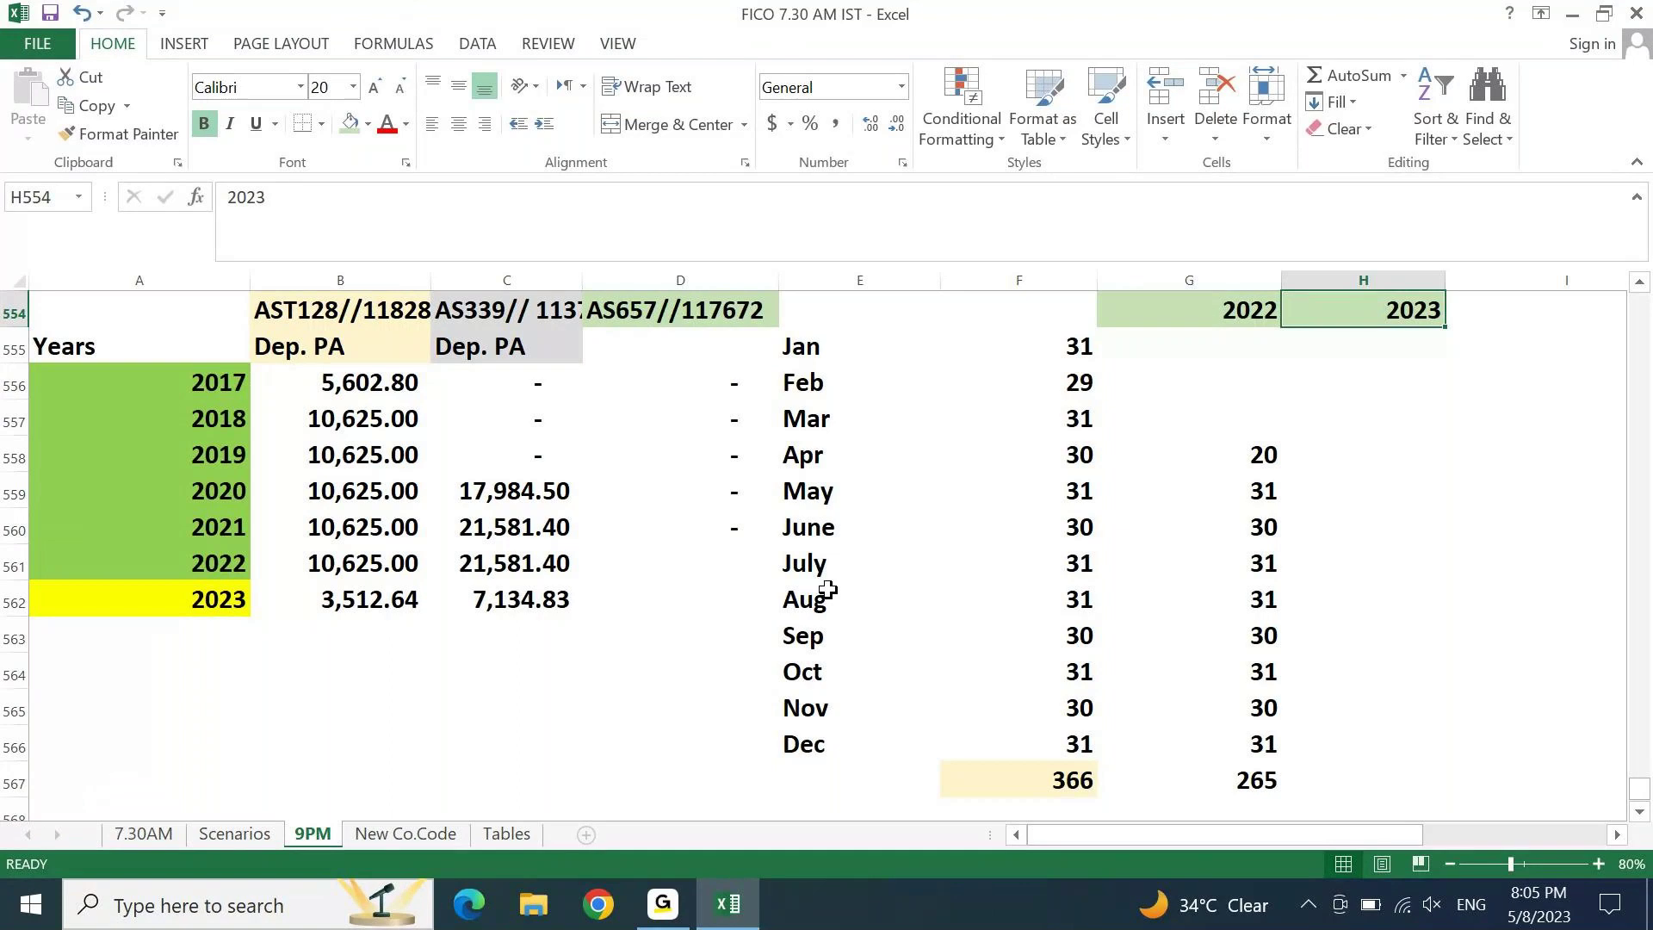
key("Down")
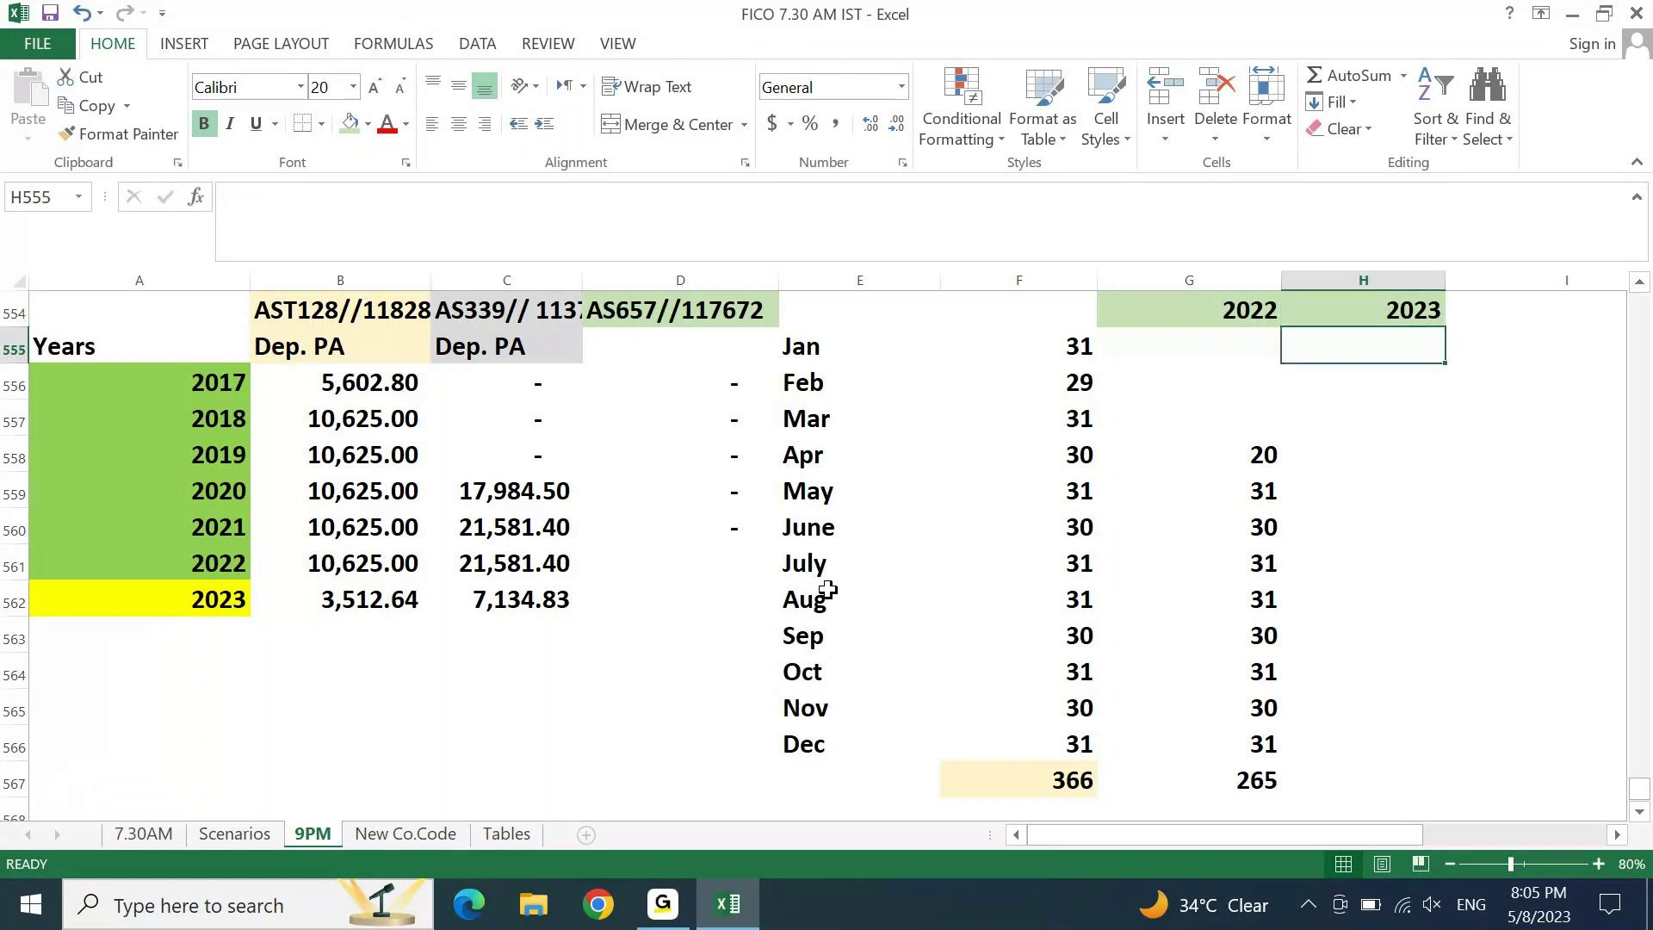
type("31")
key("Return")
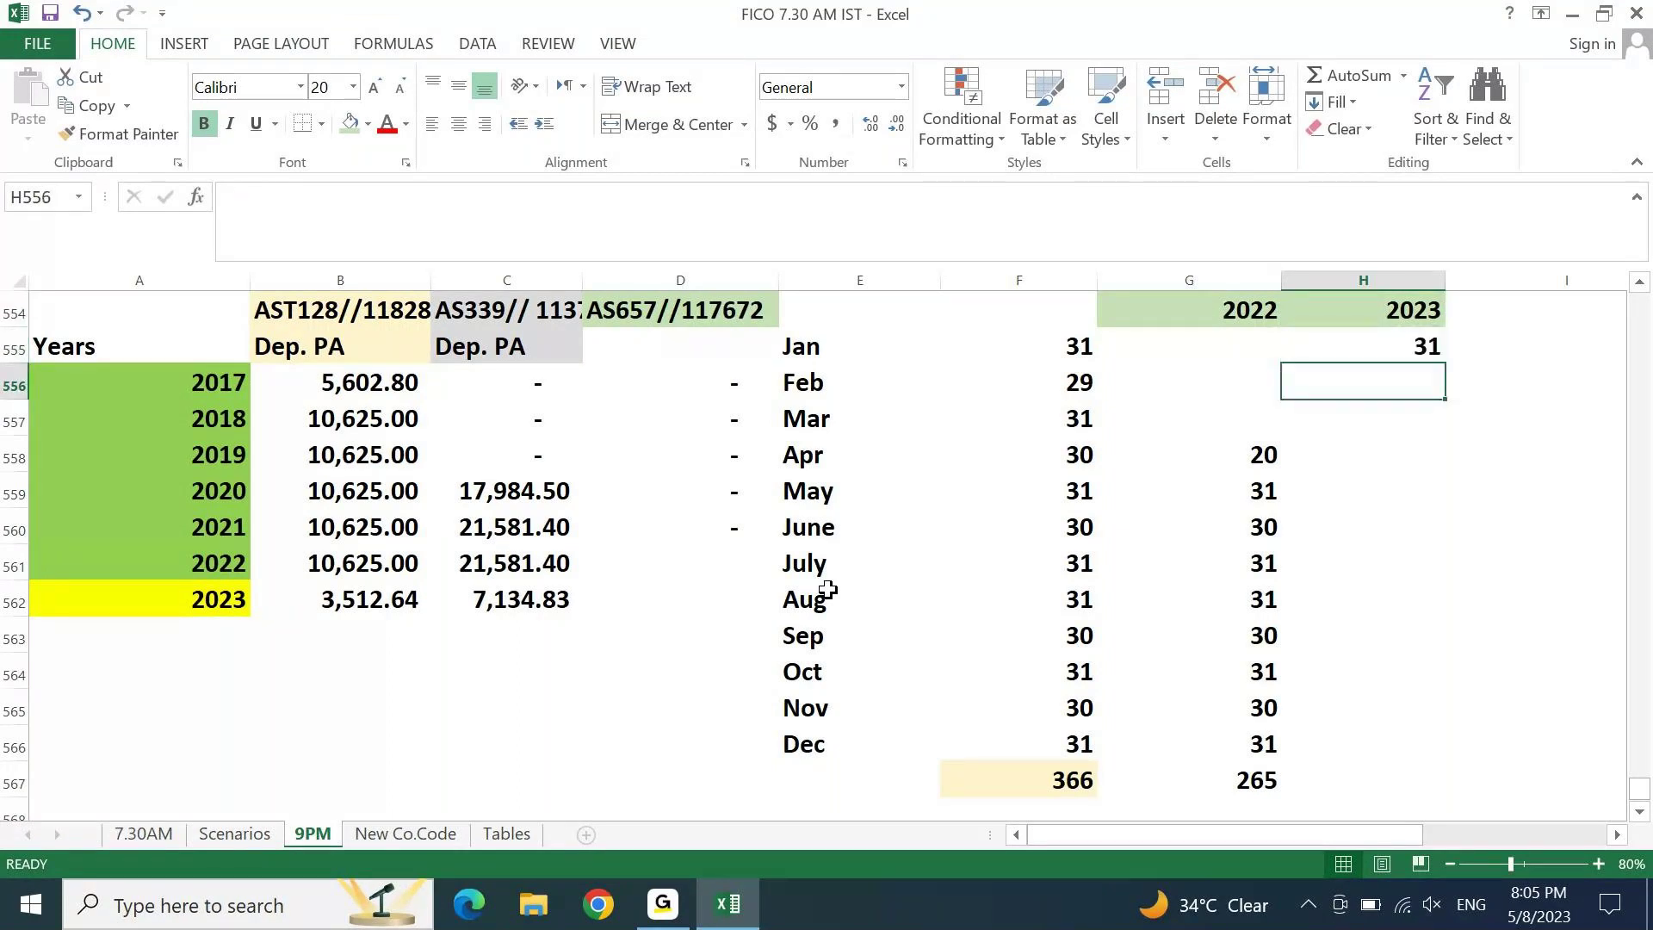
type("29")
key("Return")
type("31")
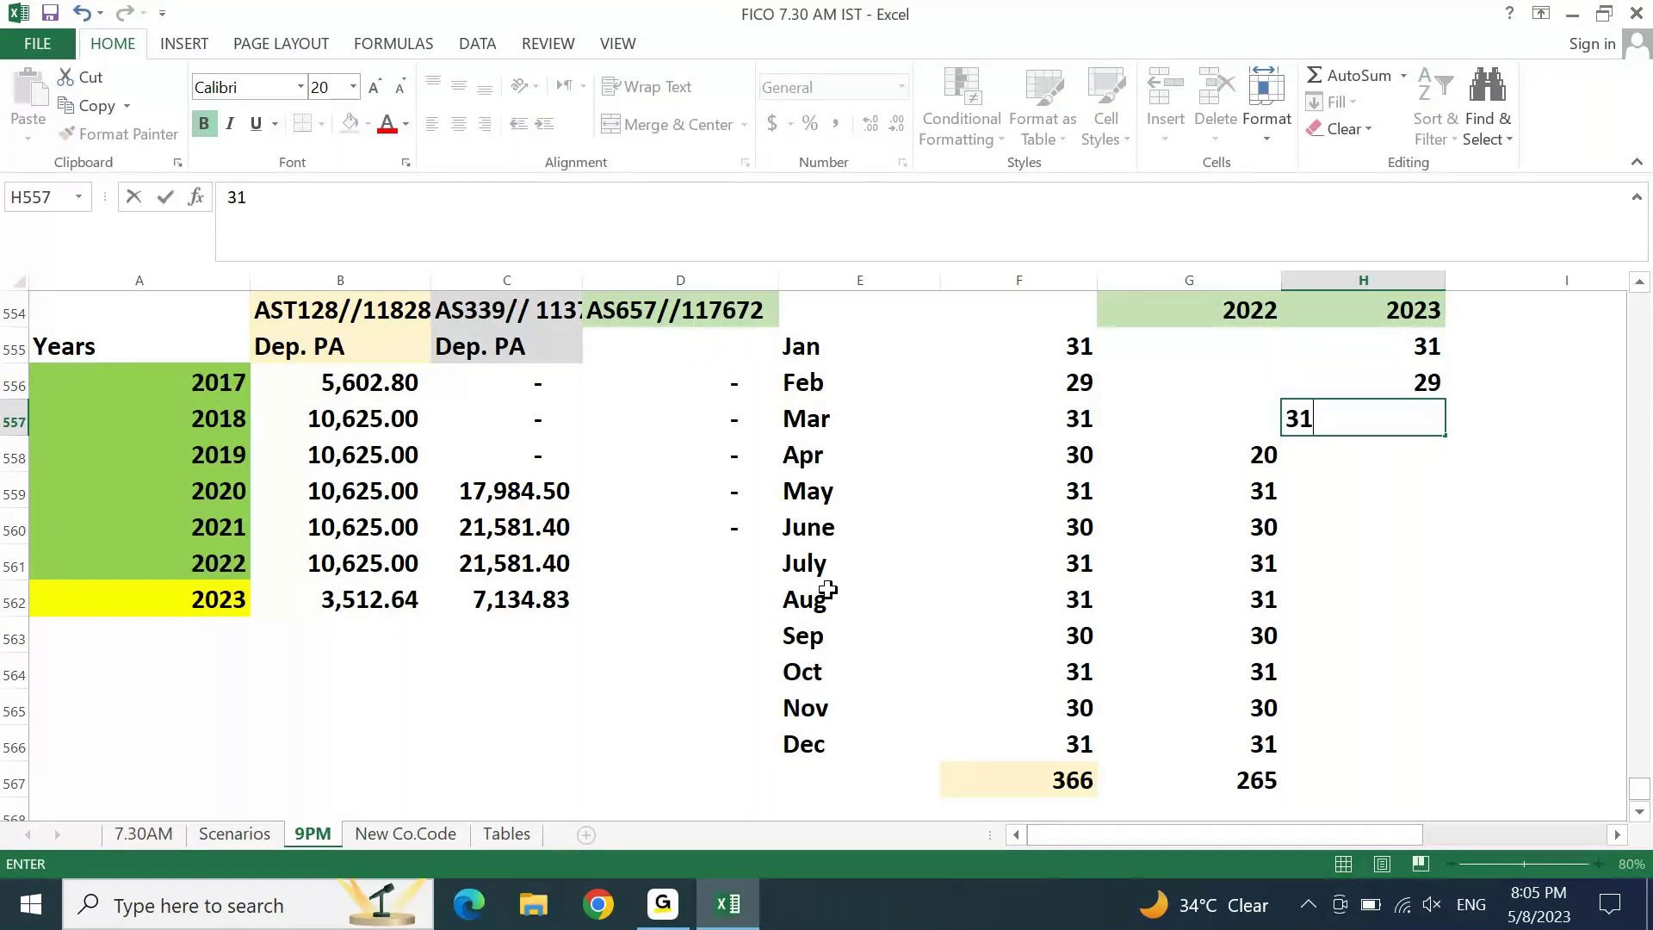
key("Return")
type("30")
key("Return")
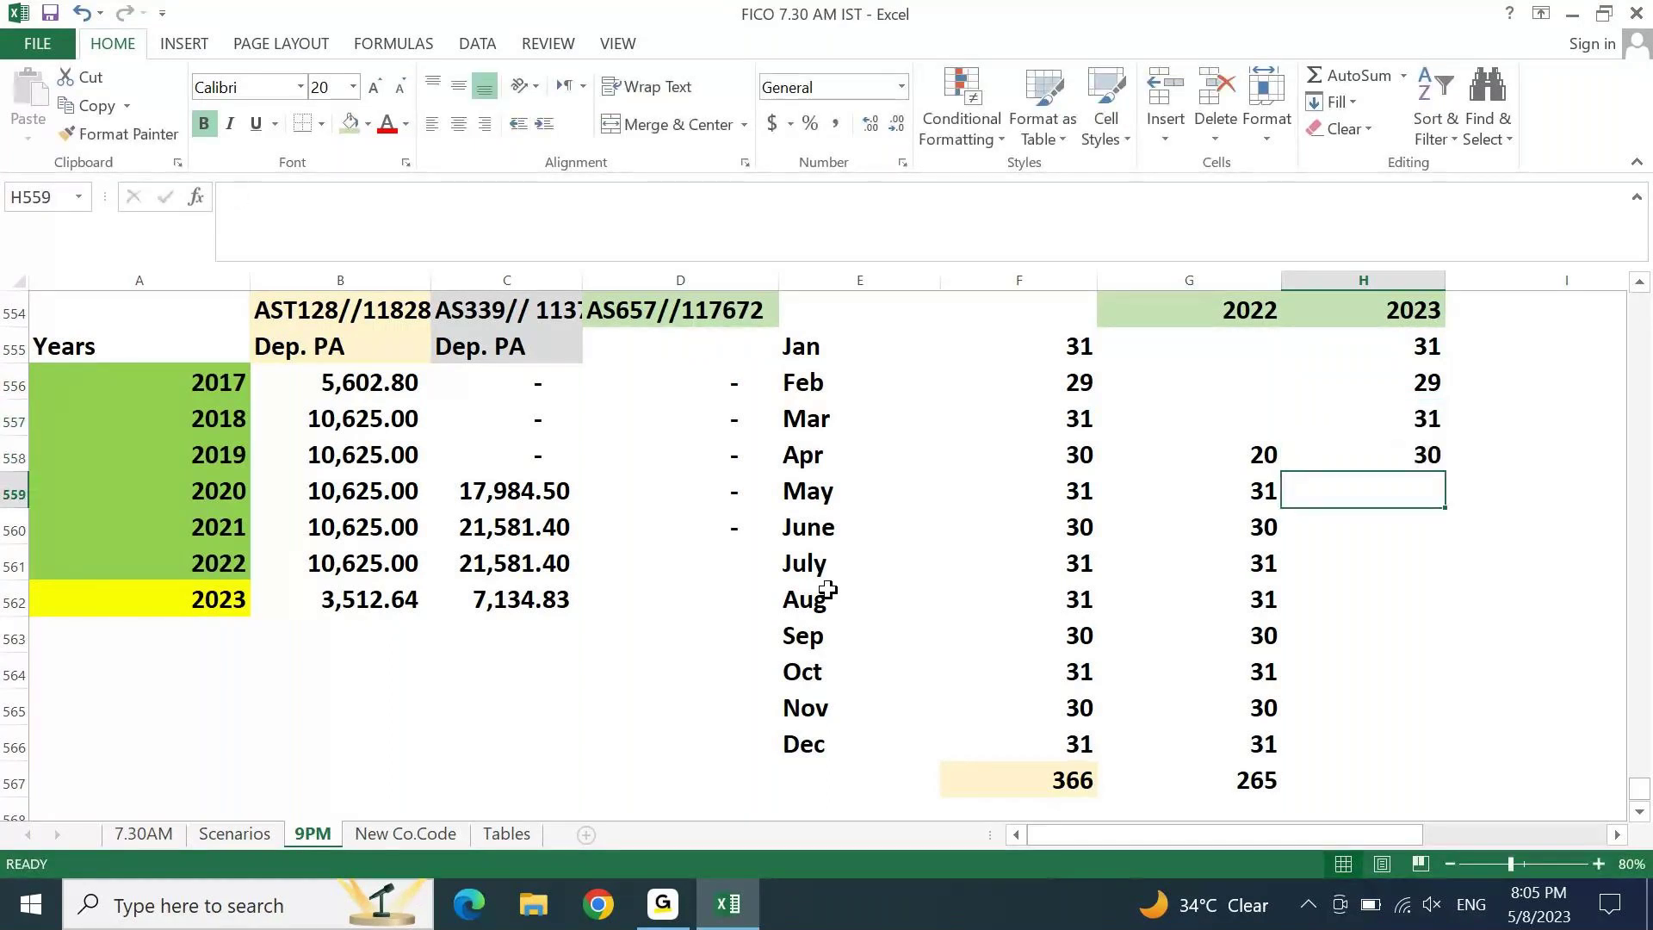
type("=")
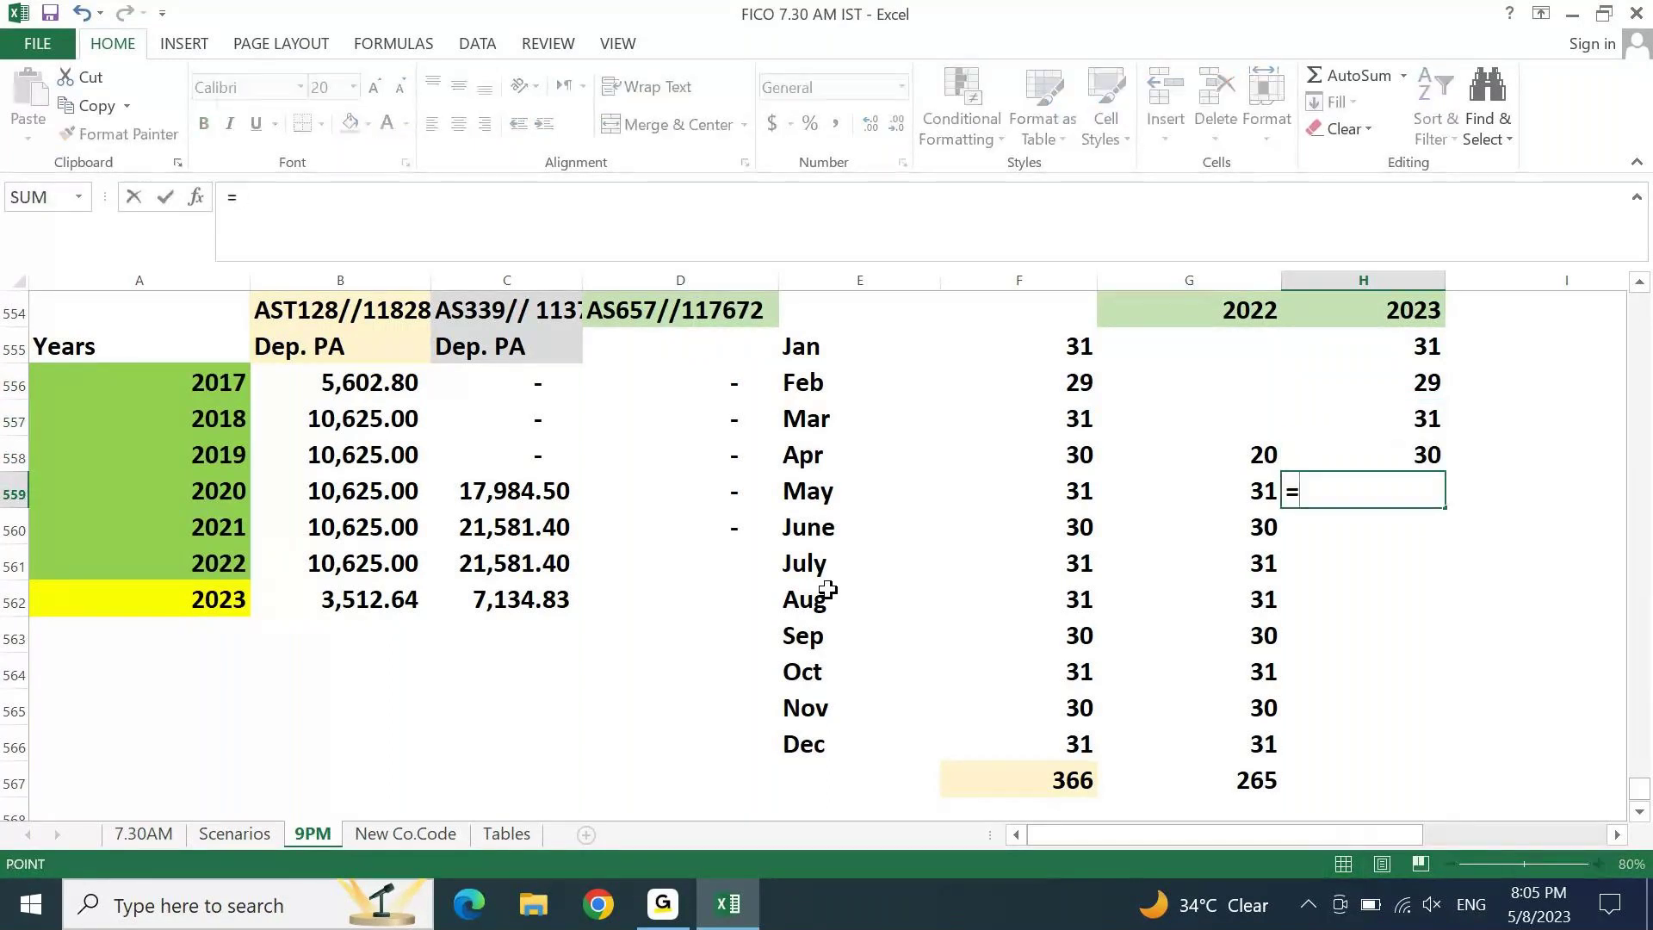
key("Up")
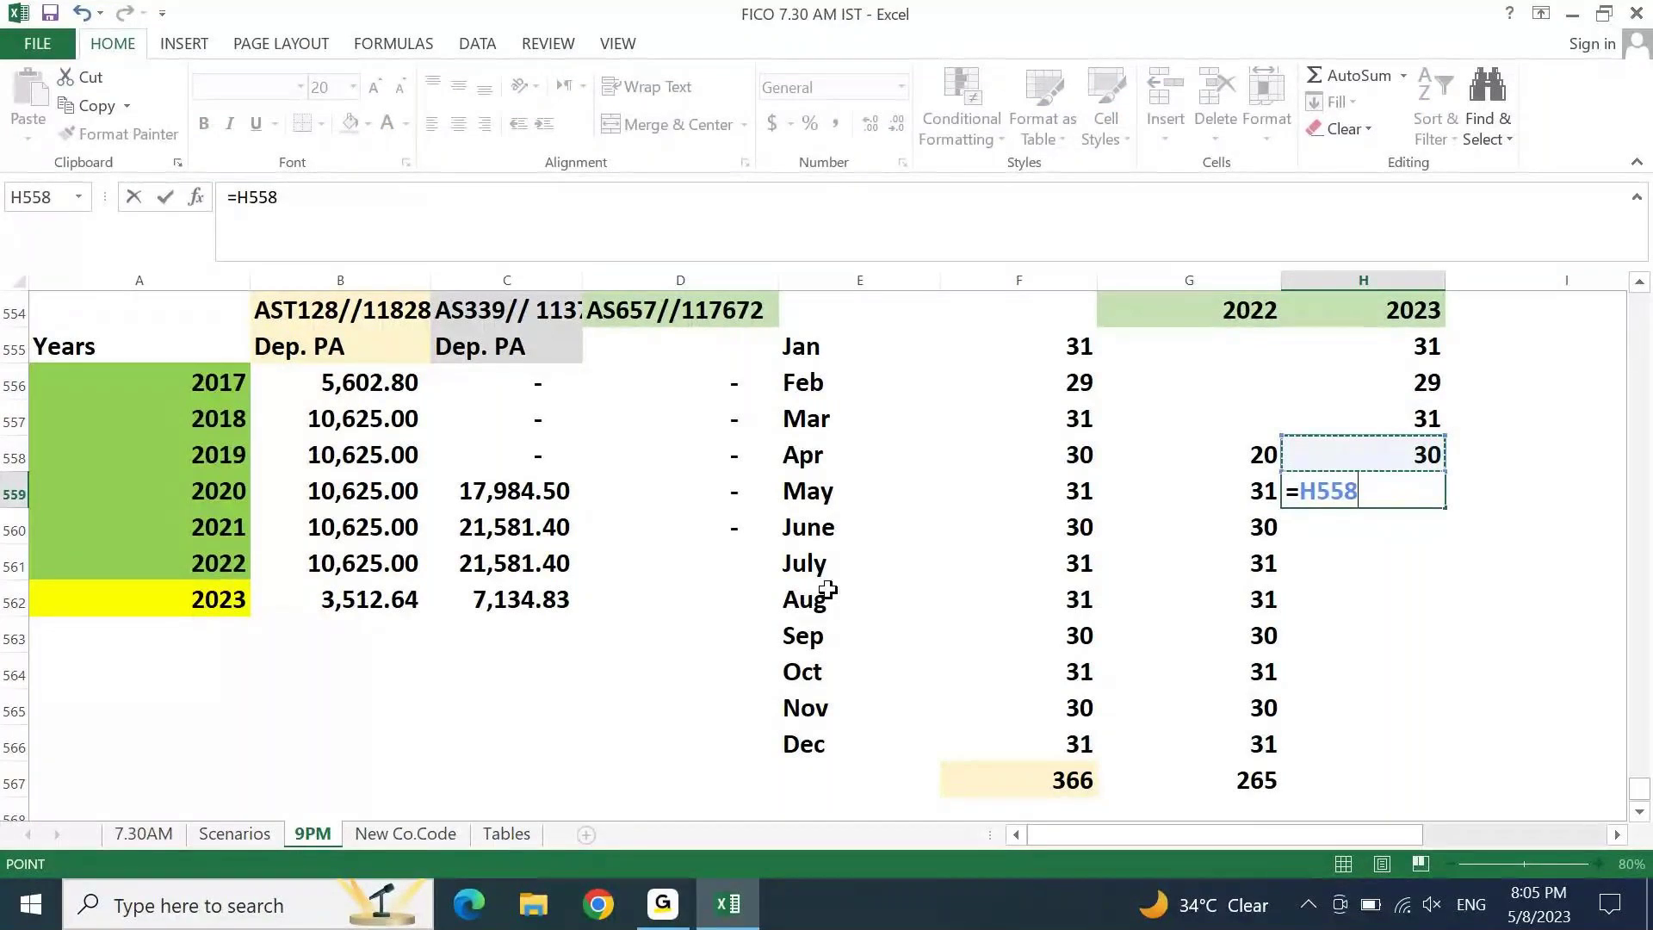
key("shift+Up")
key("shift+Up")
key("shift+Up")
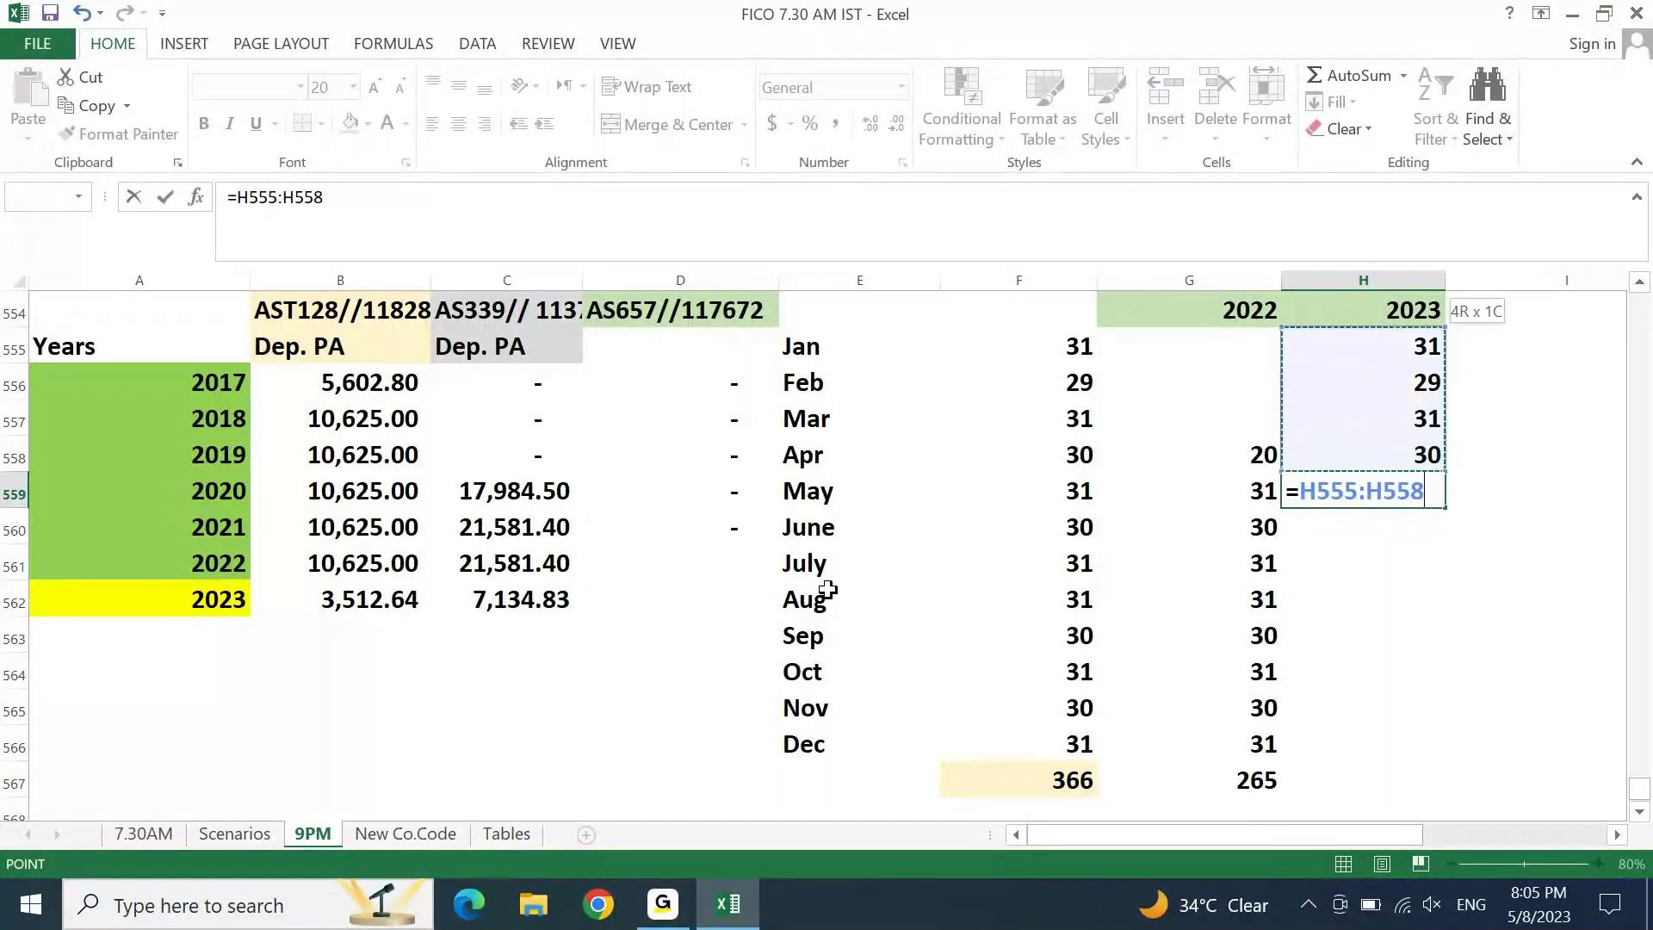
key("Escape")
type("=sum")
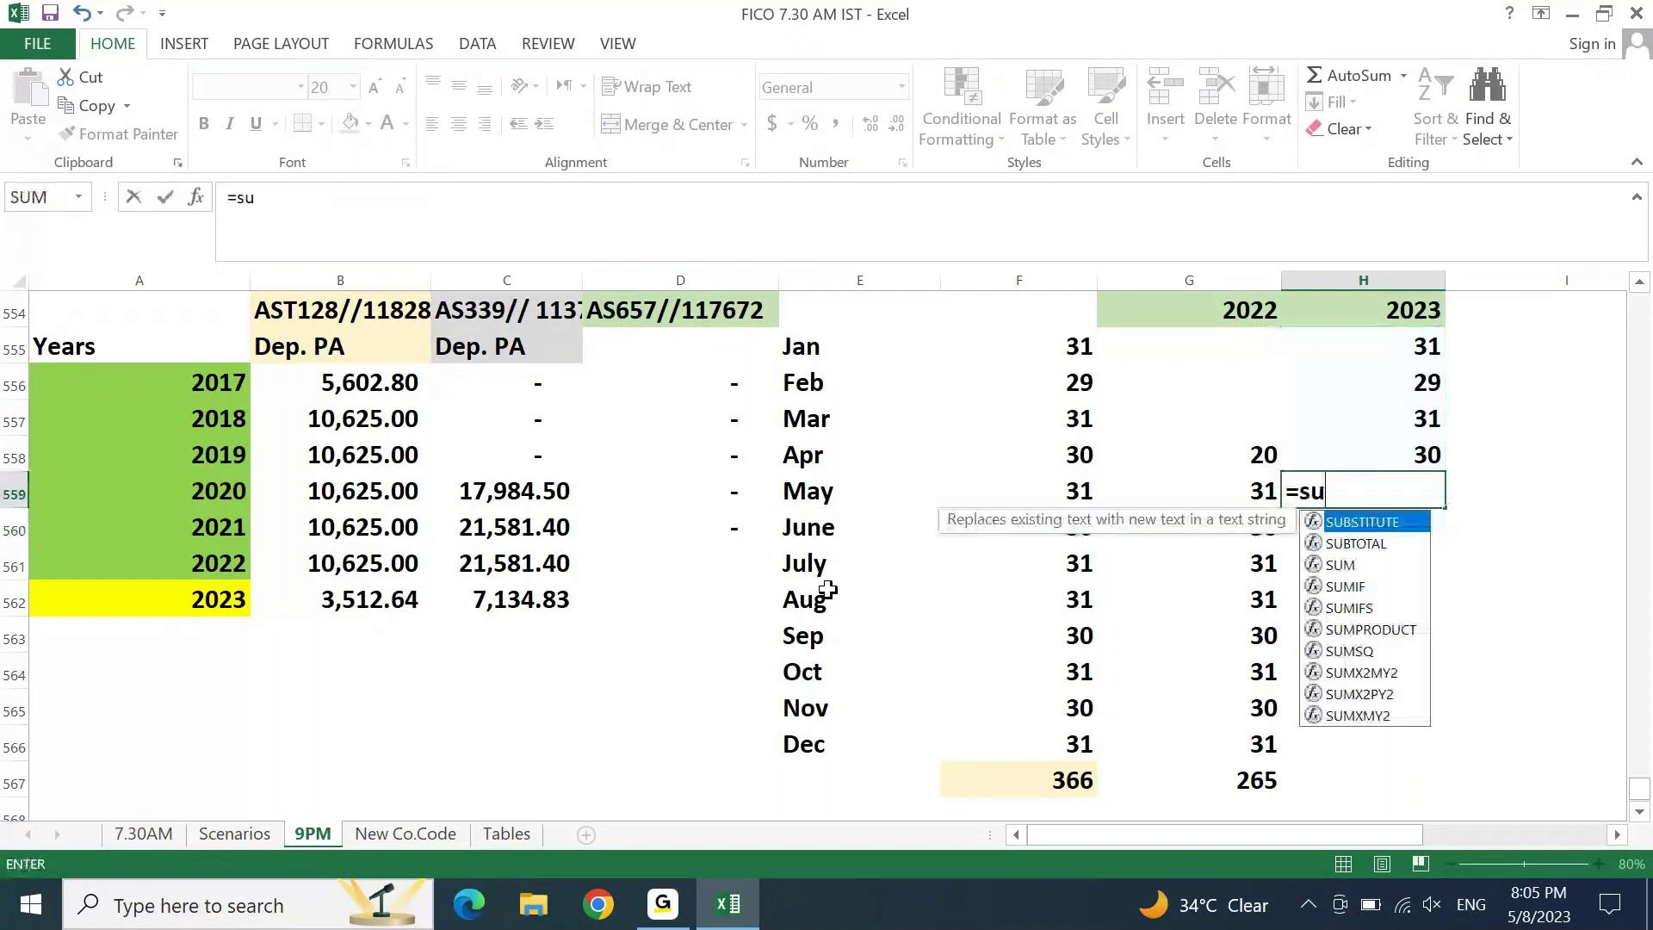
key("Tab")
key("Up")
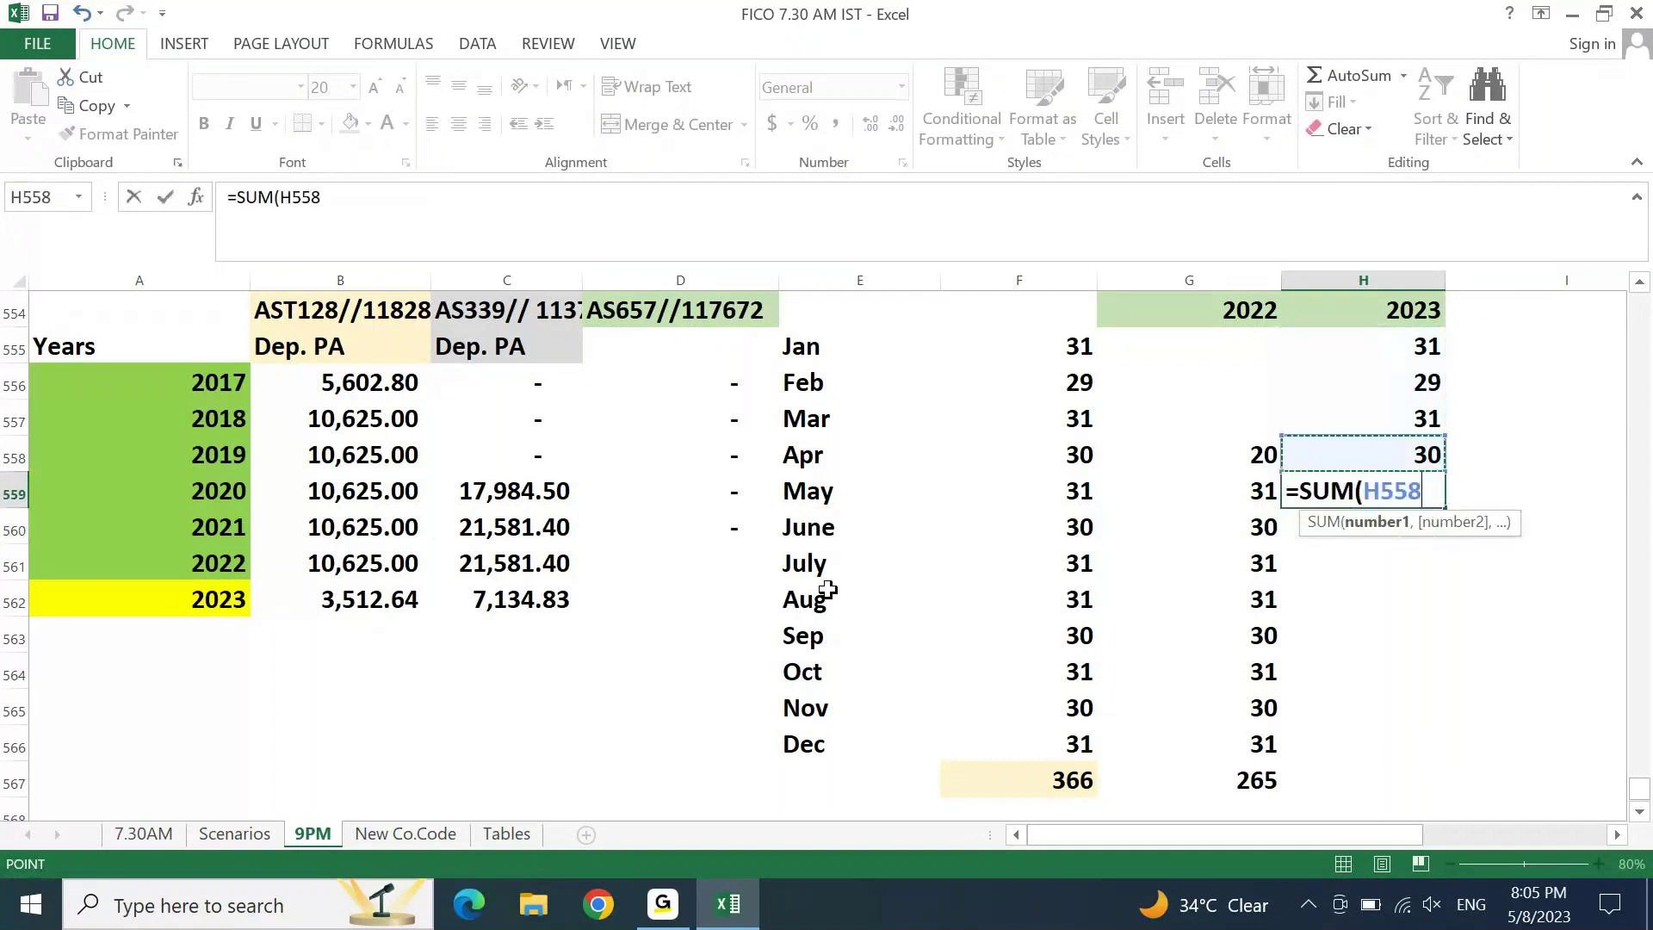
type("+")
key("Up")
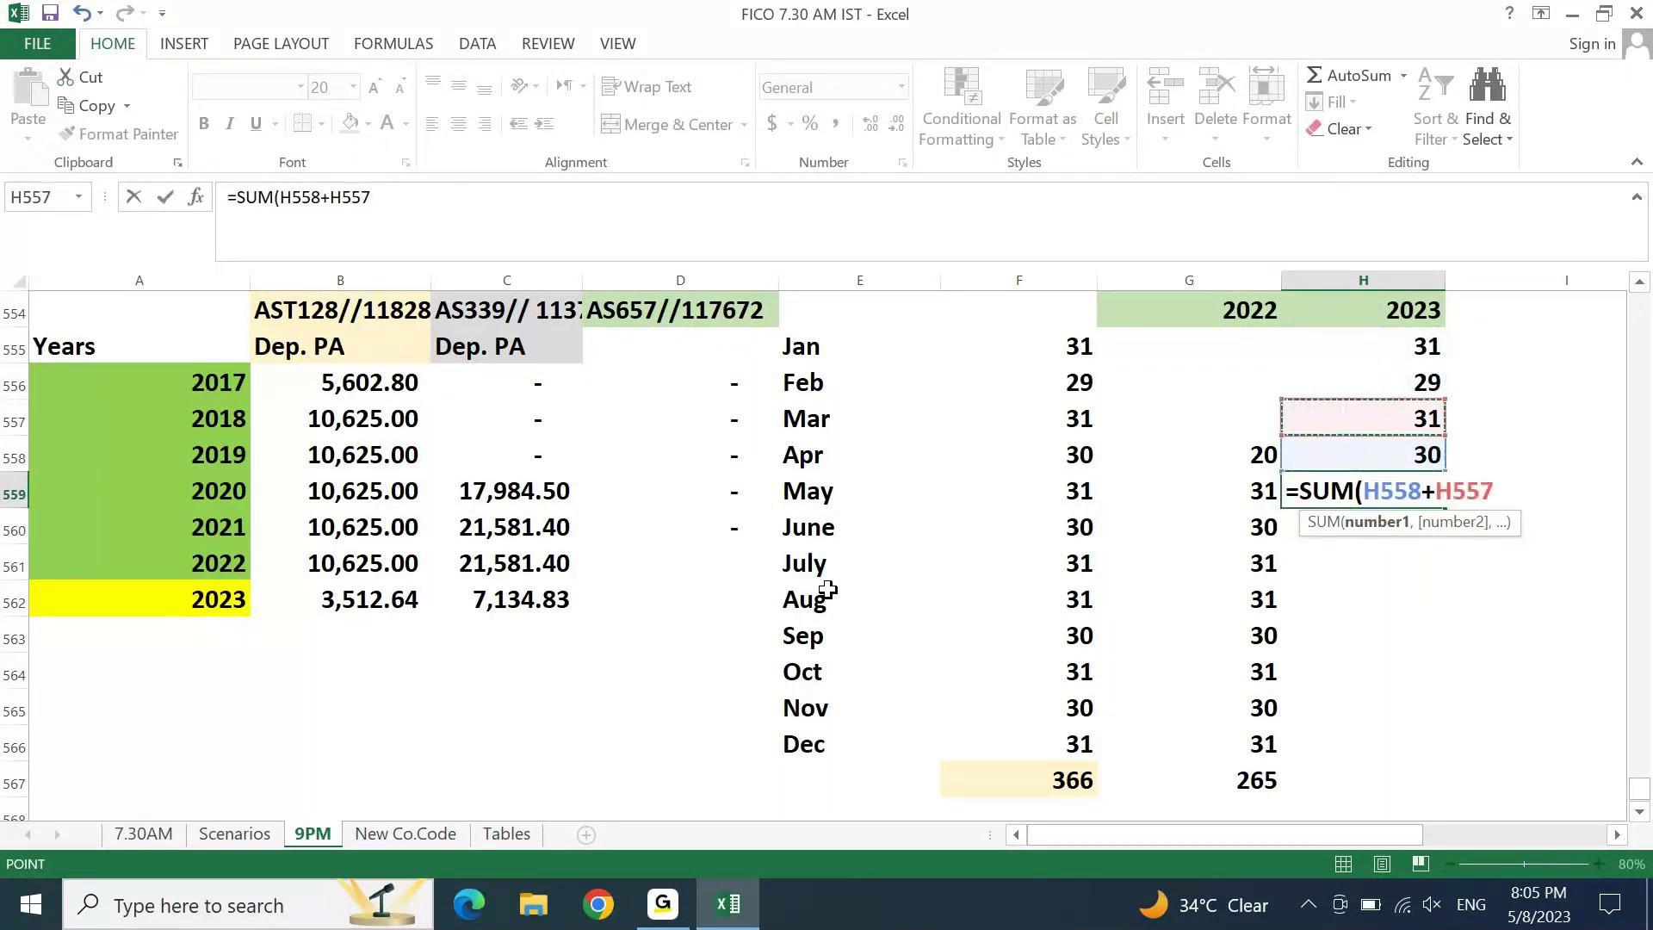
key("Escape")
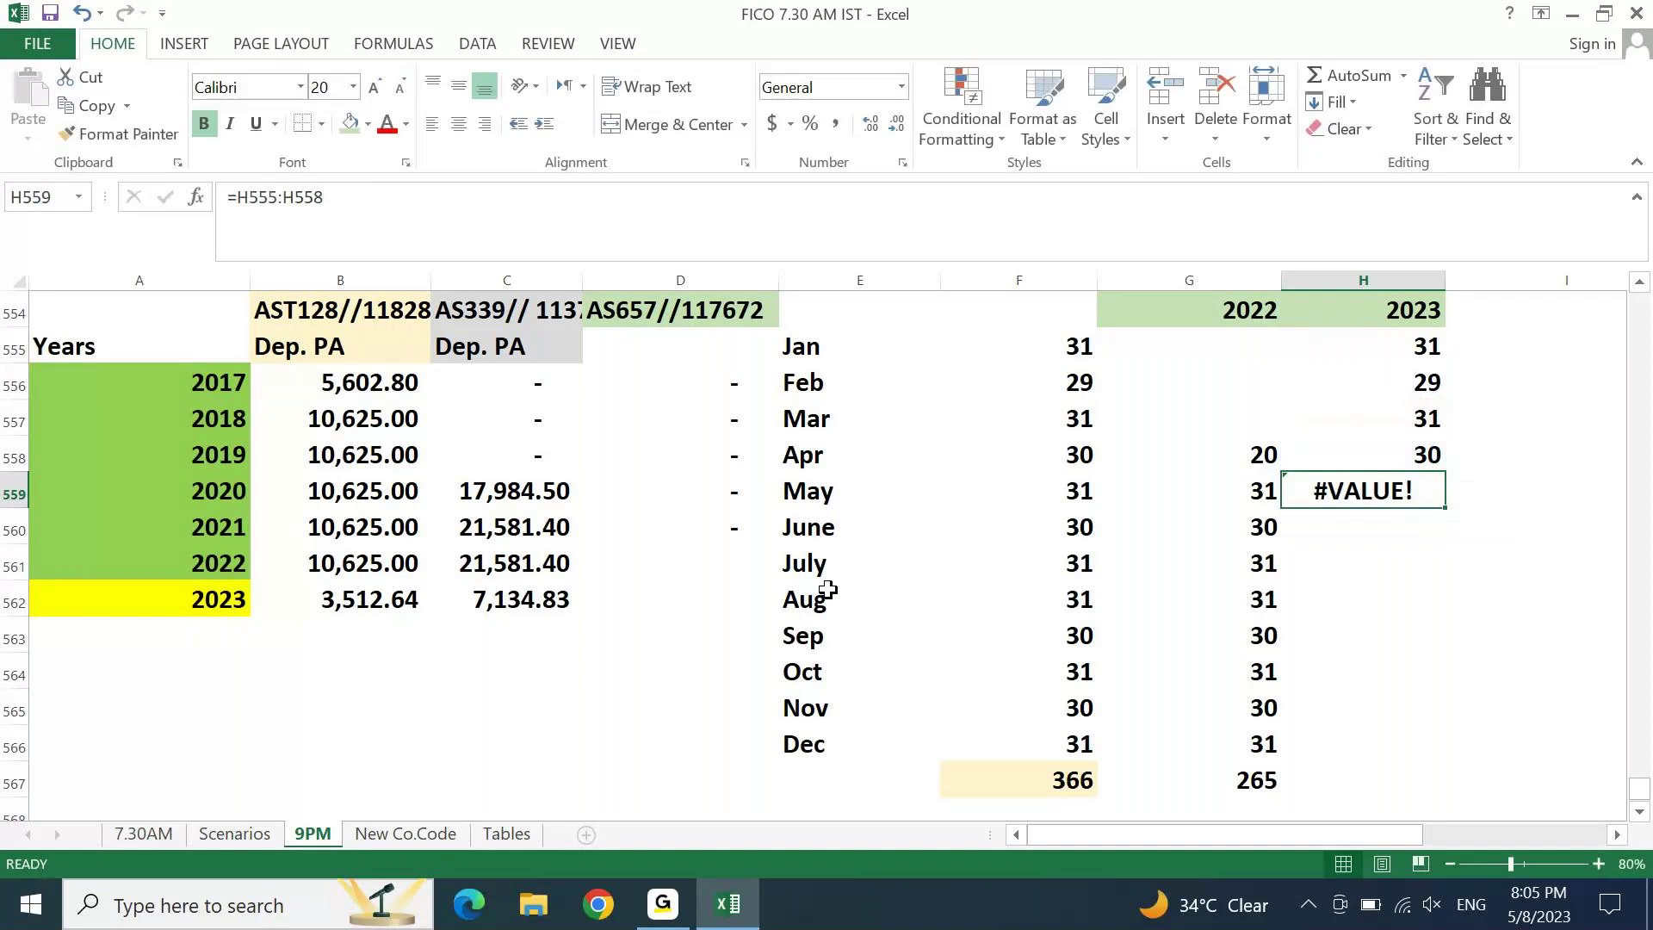
Step: Try to total the 2023 day counts in H559 with AutoSum, adjusting the range to start at H555
key("alt+equal")
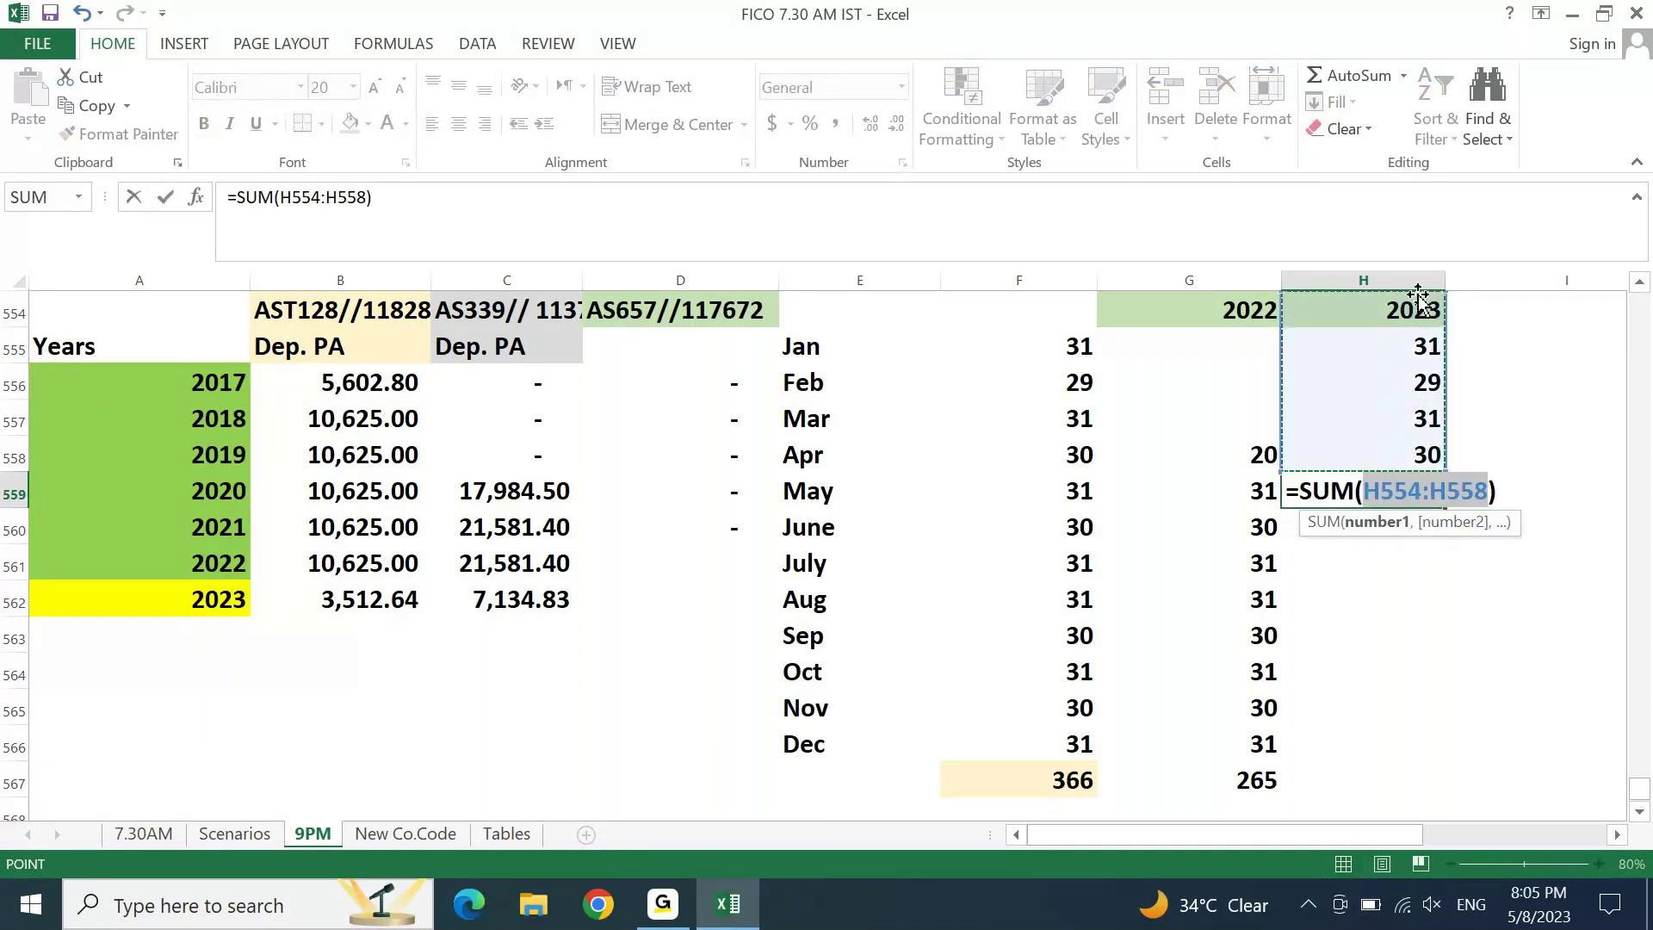
left_click_drag(1419, 303, 1425, 357)
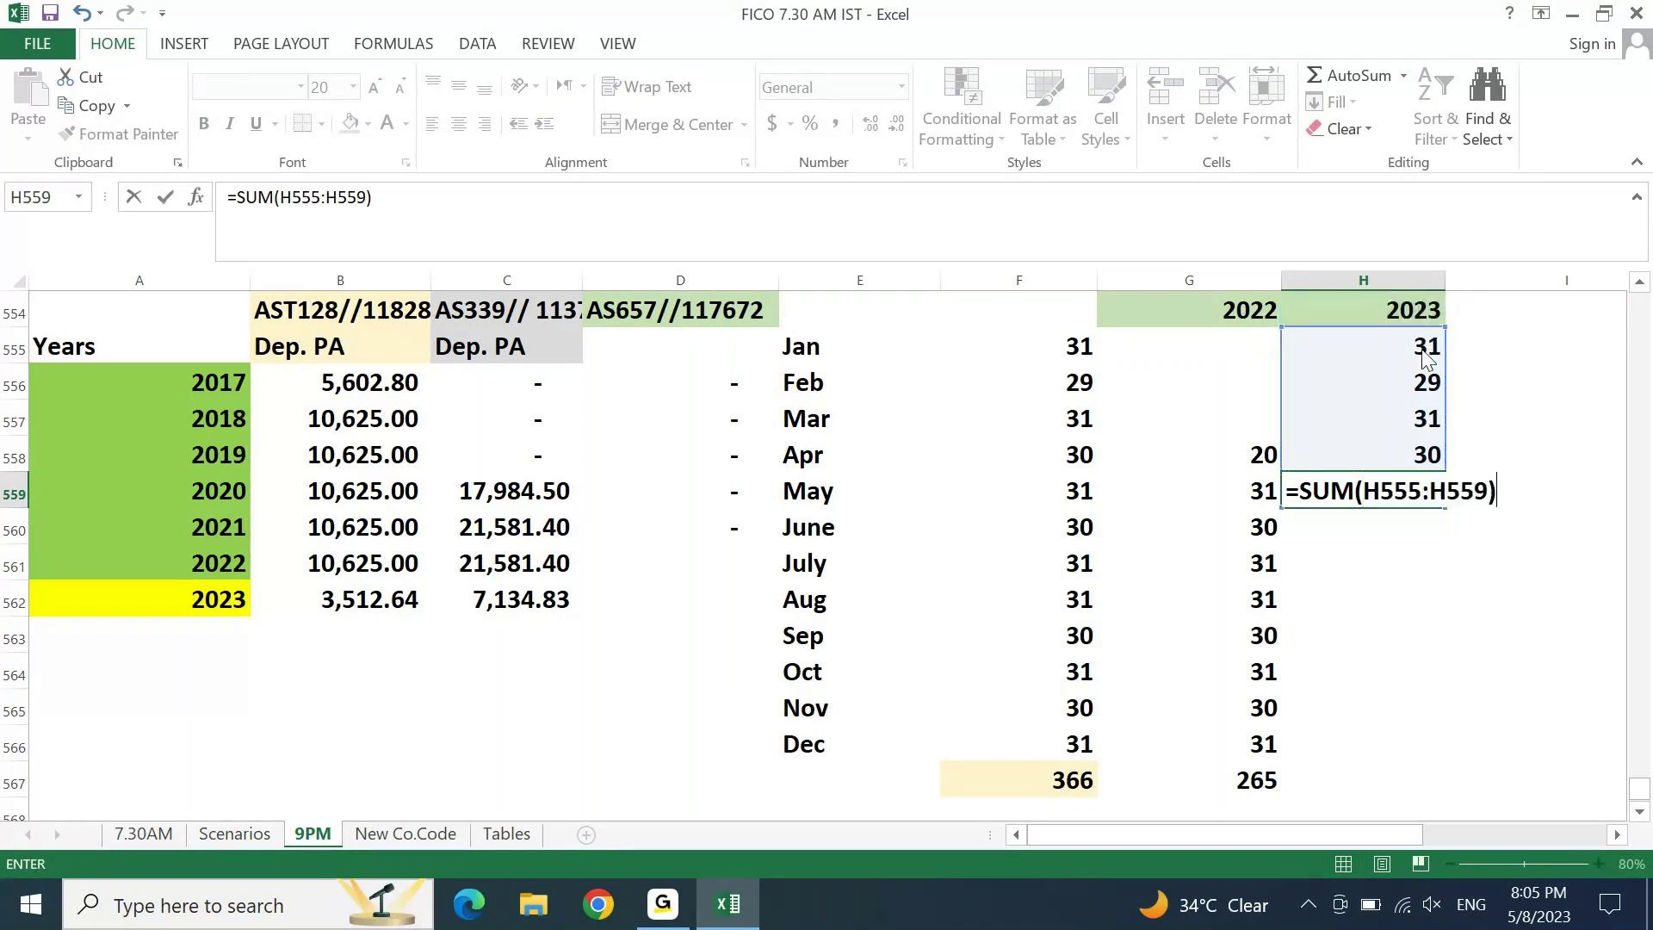
key("Return")
key("Return")
Step: Total the January to April 2023 day counts in H559 with a SUM formula that adds the cells individually
key("Up")
type("=sum")
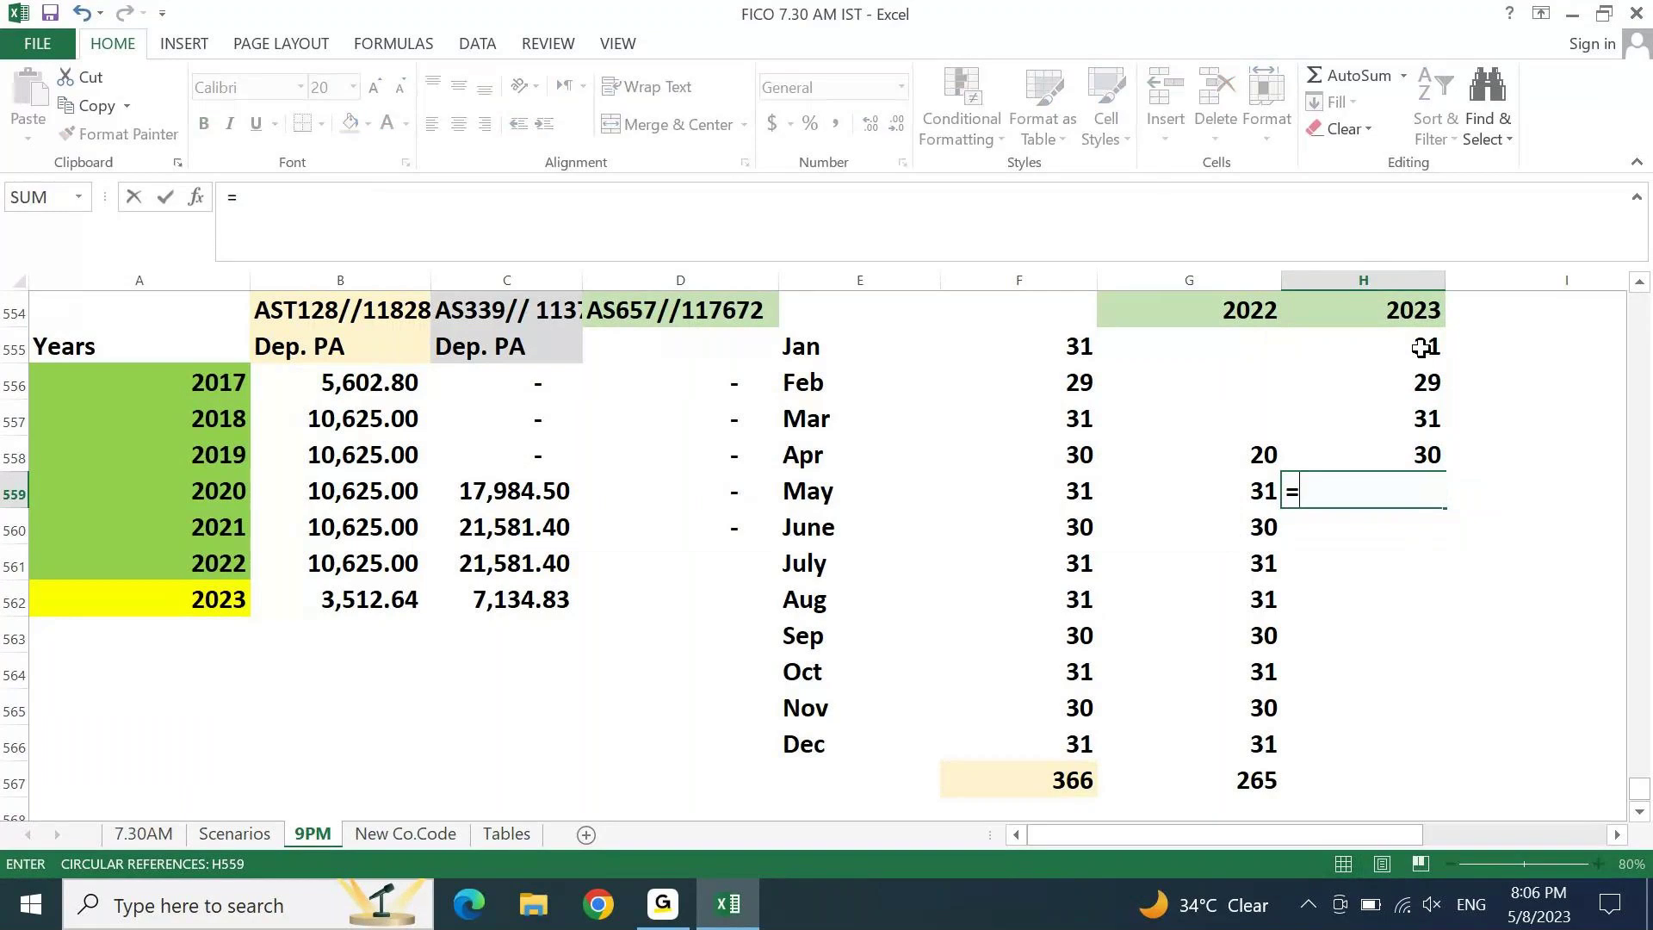
key("Tab")
key("Up")
type("+")
key("Up")
key("Up")
key("Up")
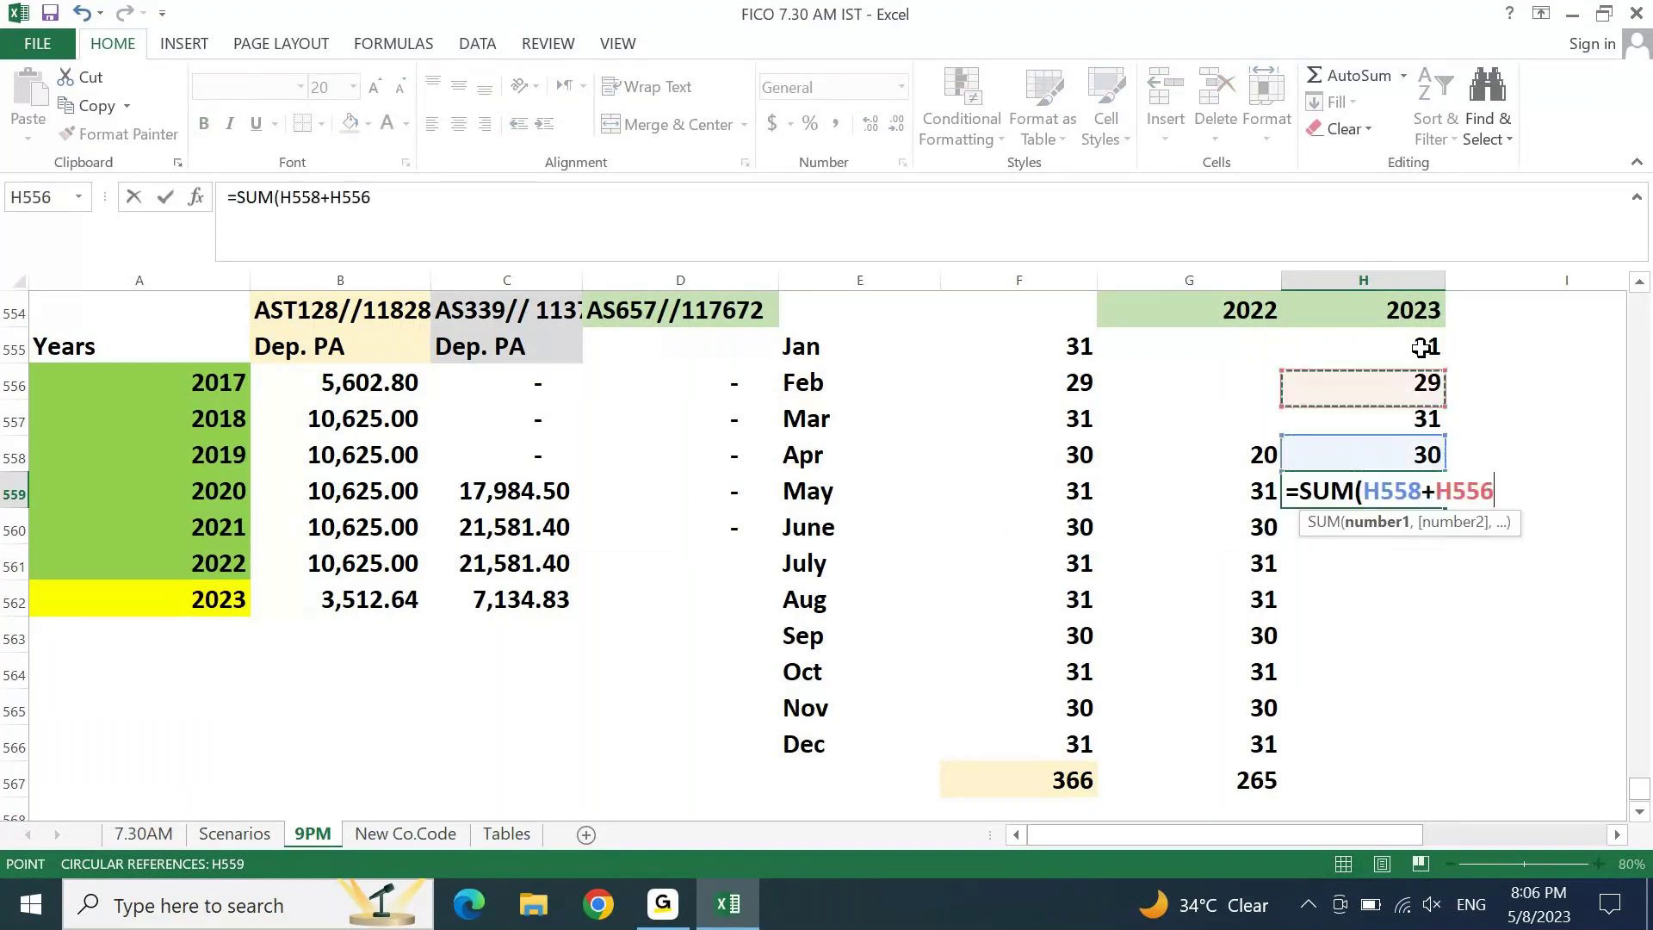
key("Down")
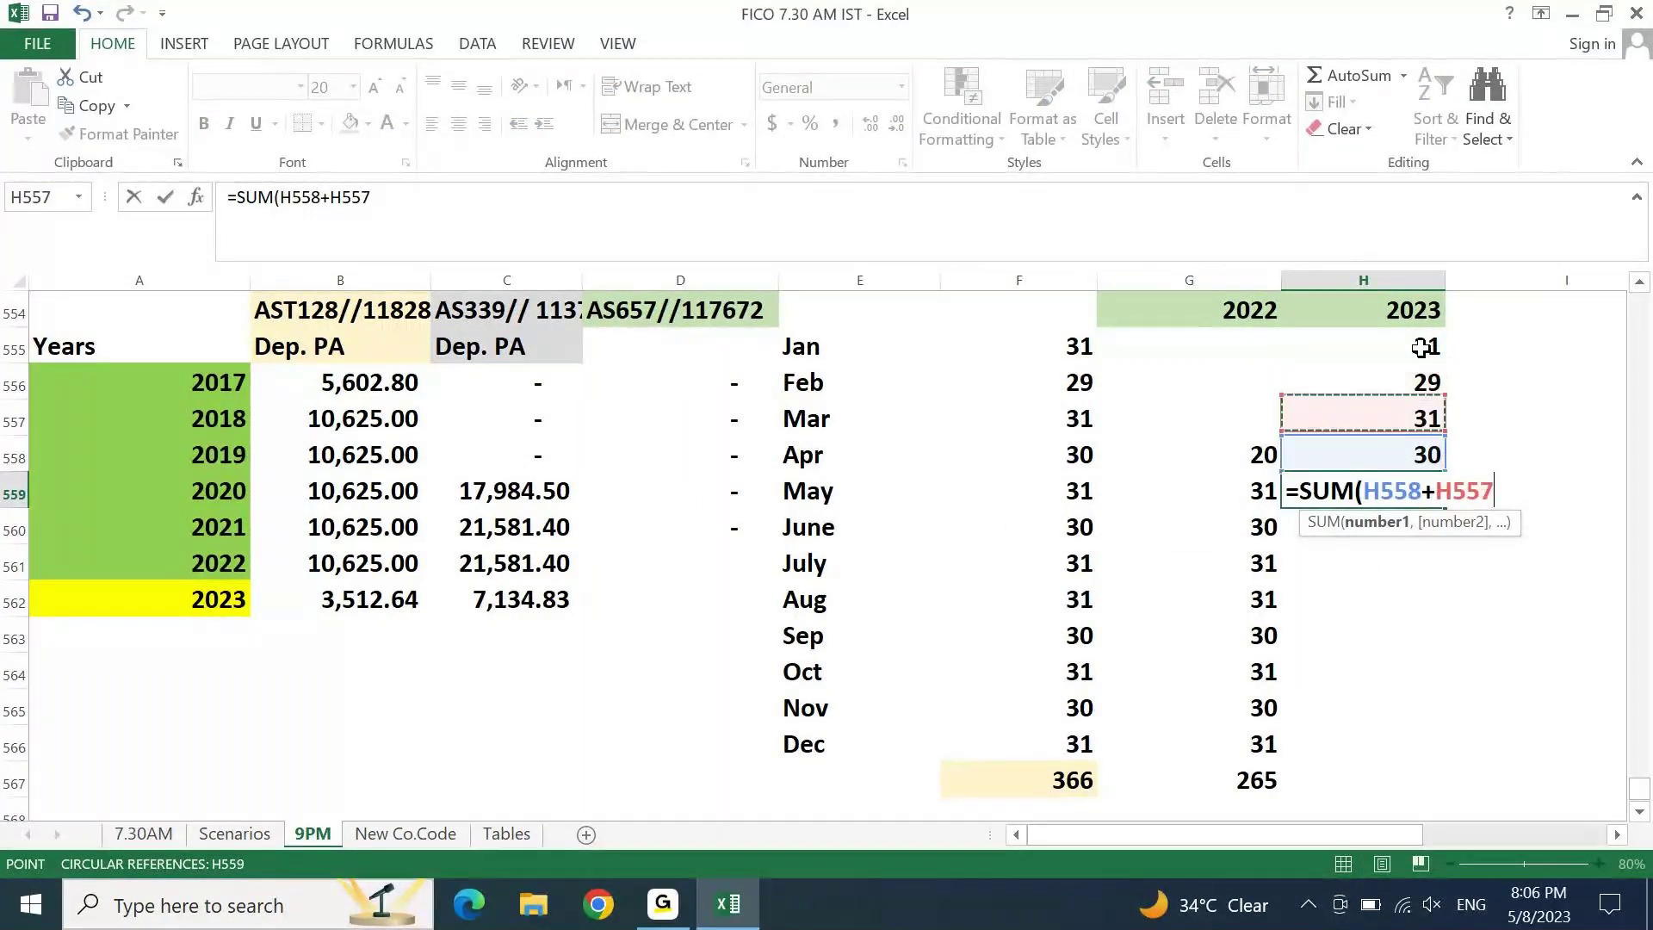
type("+")
key("Up")
type("+")
key("Up")
key("Up")
key("Up")
key("Up")
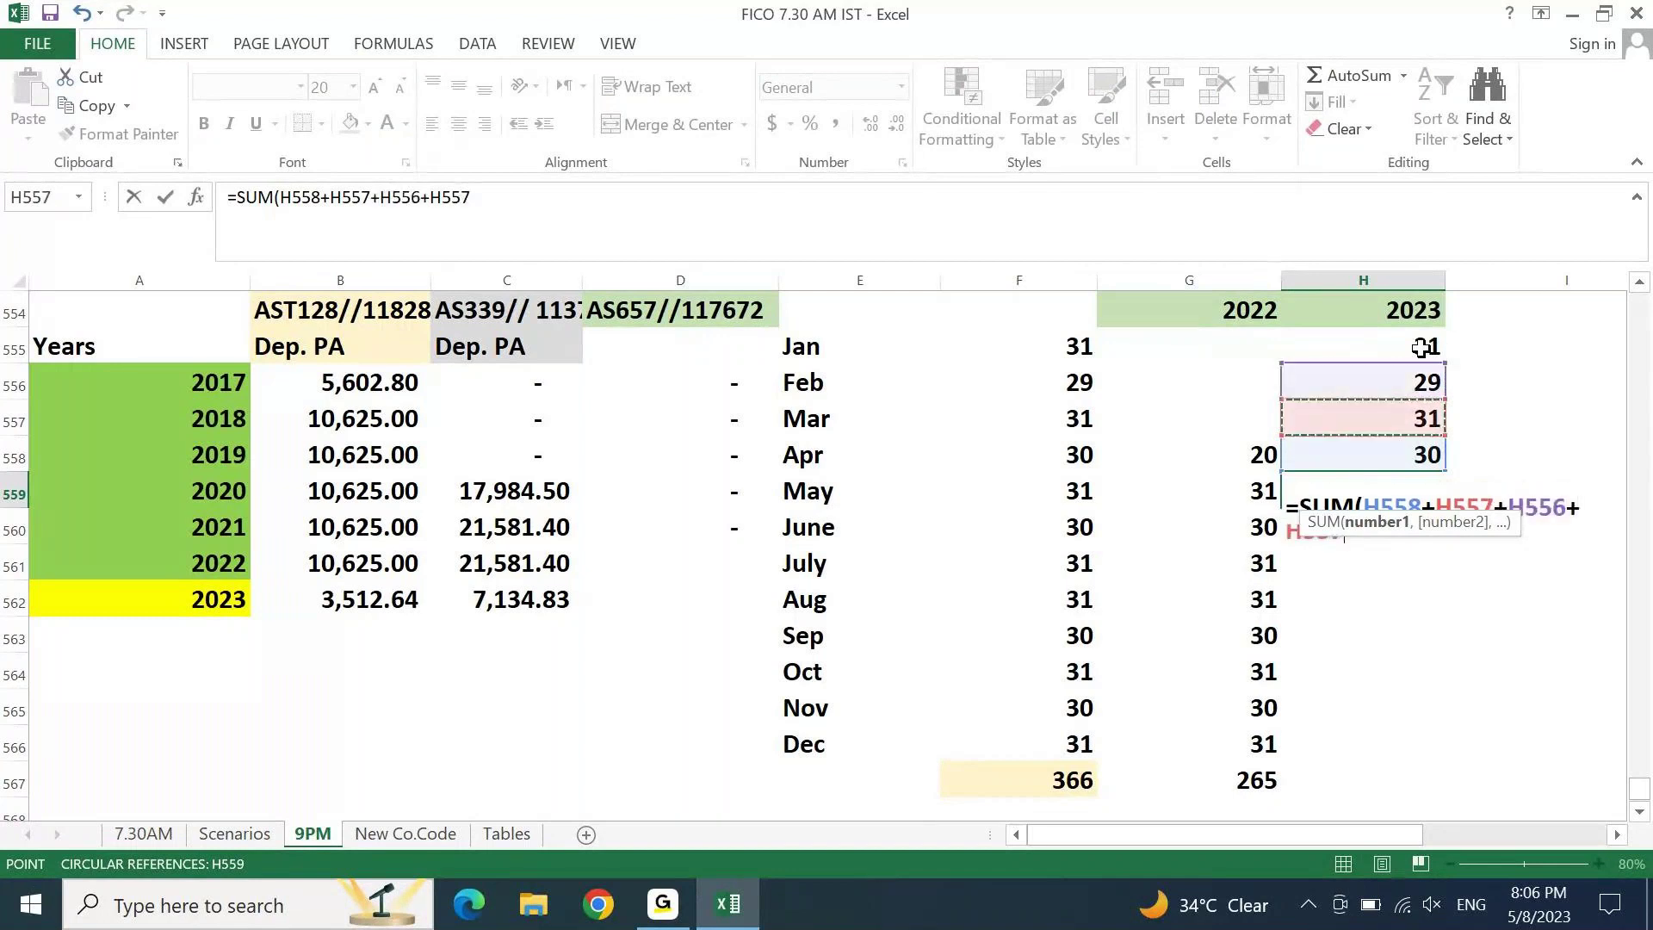
key("Return")
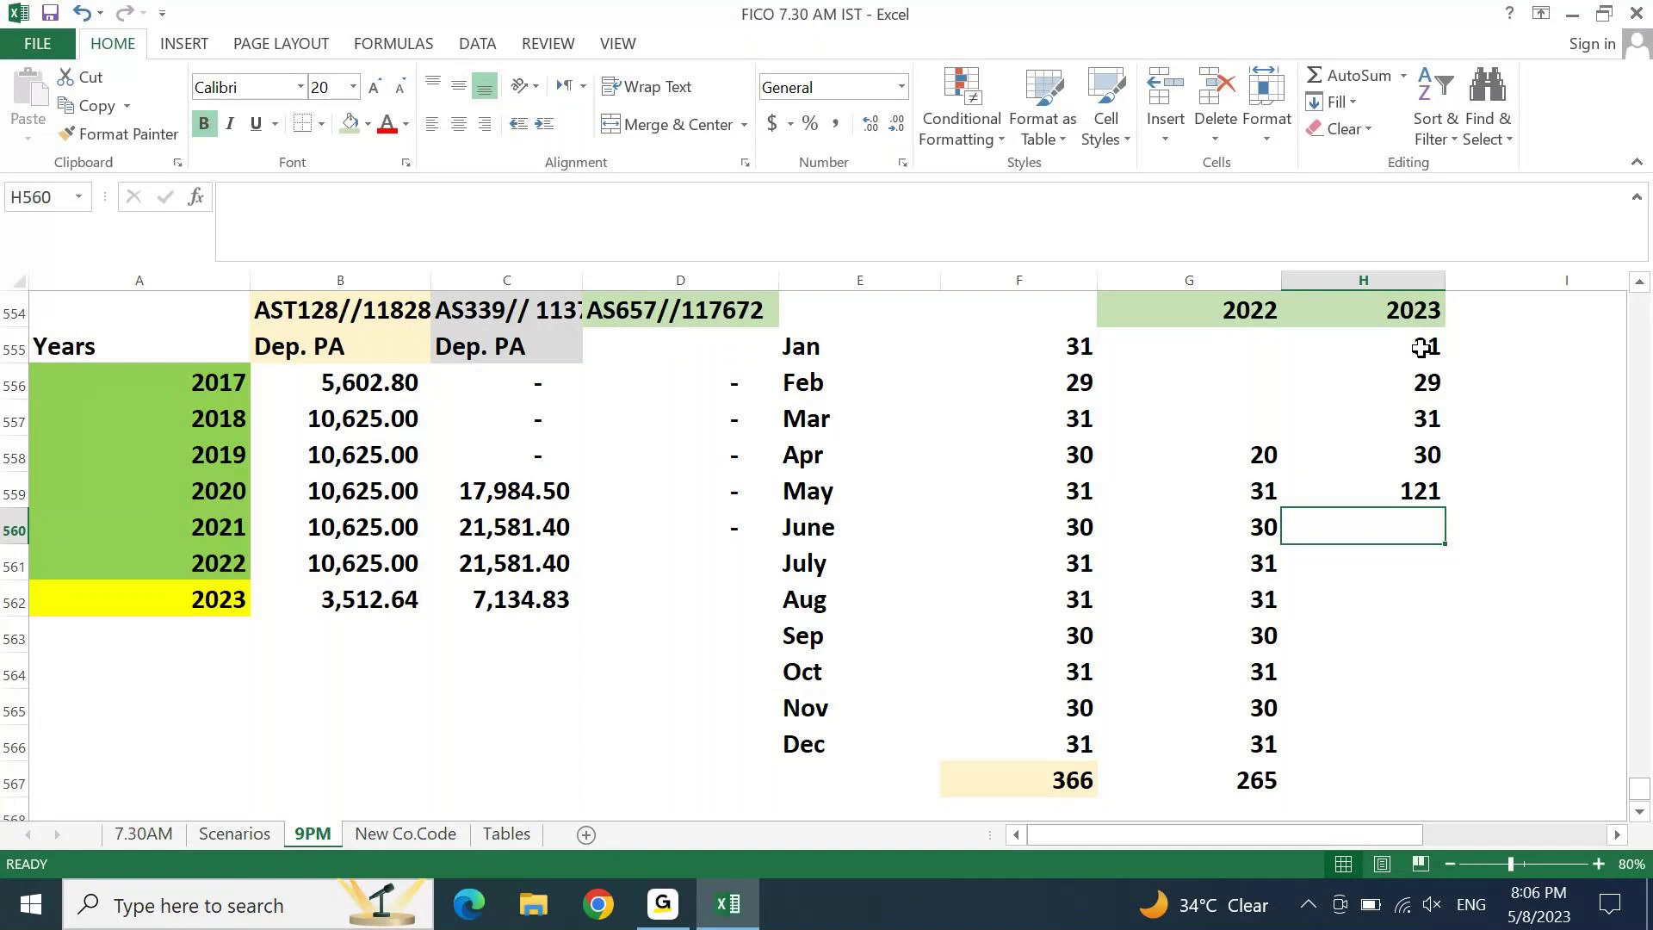
Step: Review the asset table's headings and the AS657//117672 row, including its depreciation method in J551
key("Up")
key("Up")
key("Up")
key("Up")
key("Up")
key("Up")
key("Up")
key("Up")
key("Up")
key("Up")
key("Up")
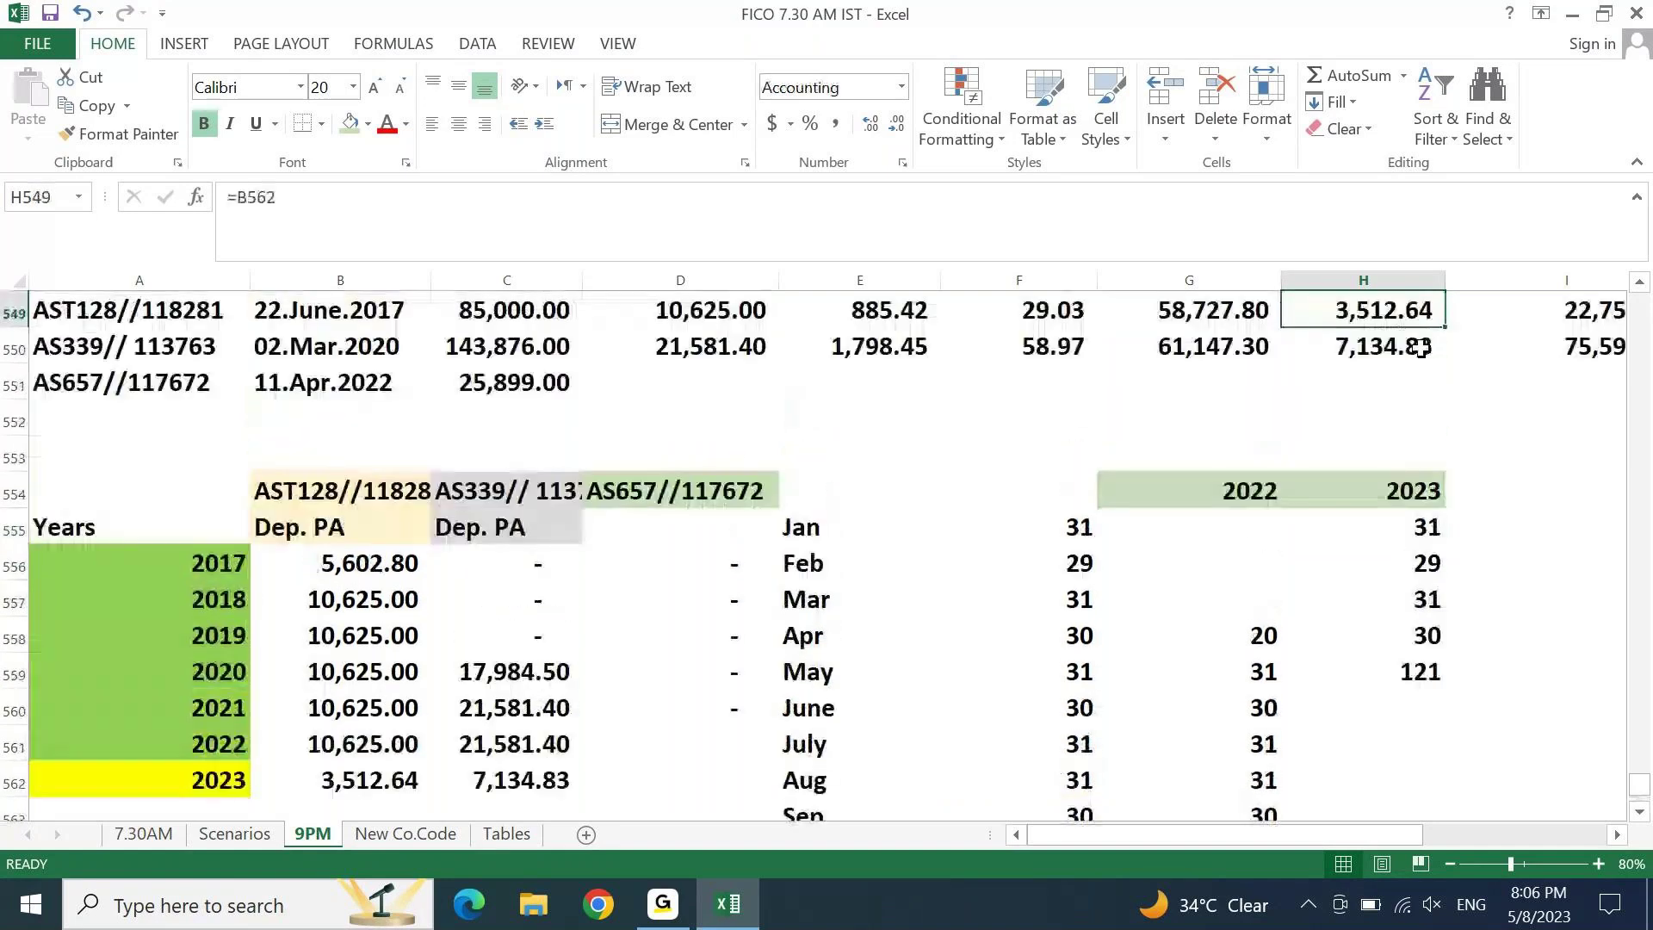
key("Up")
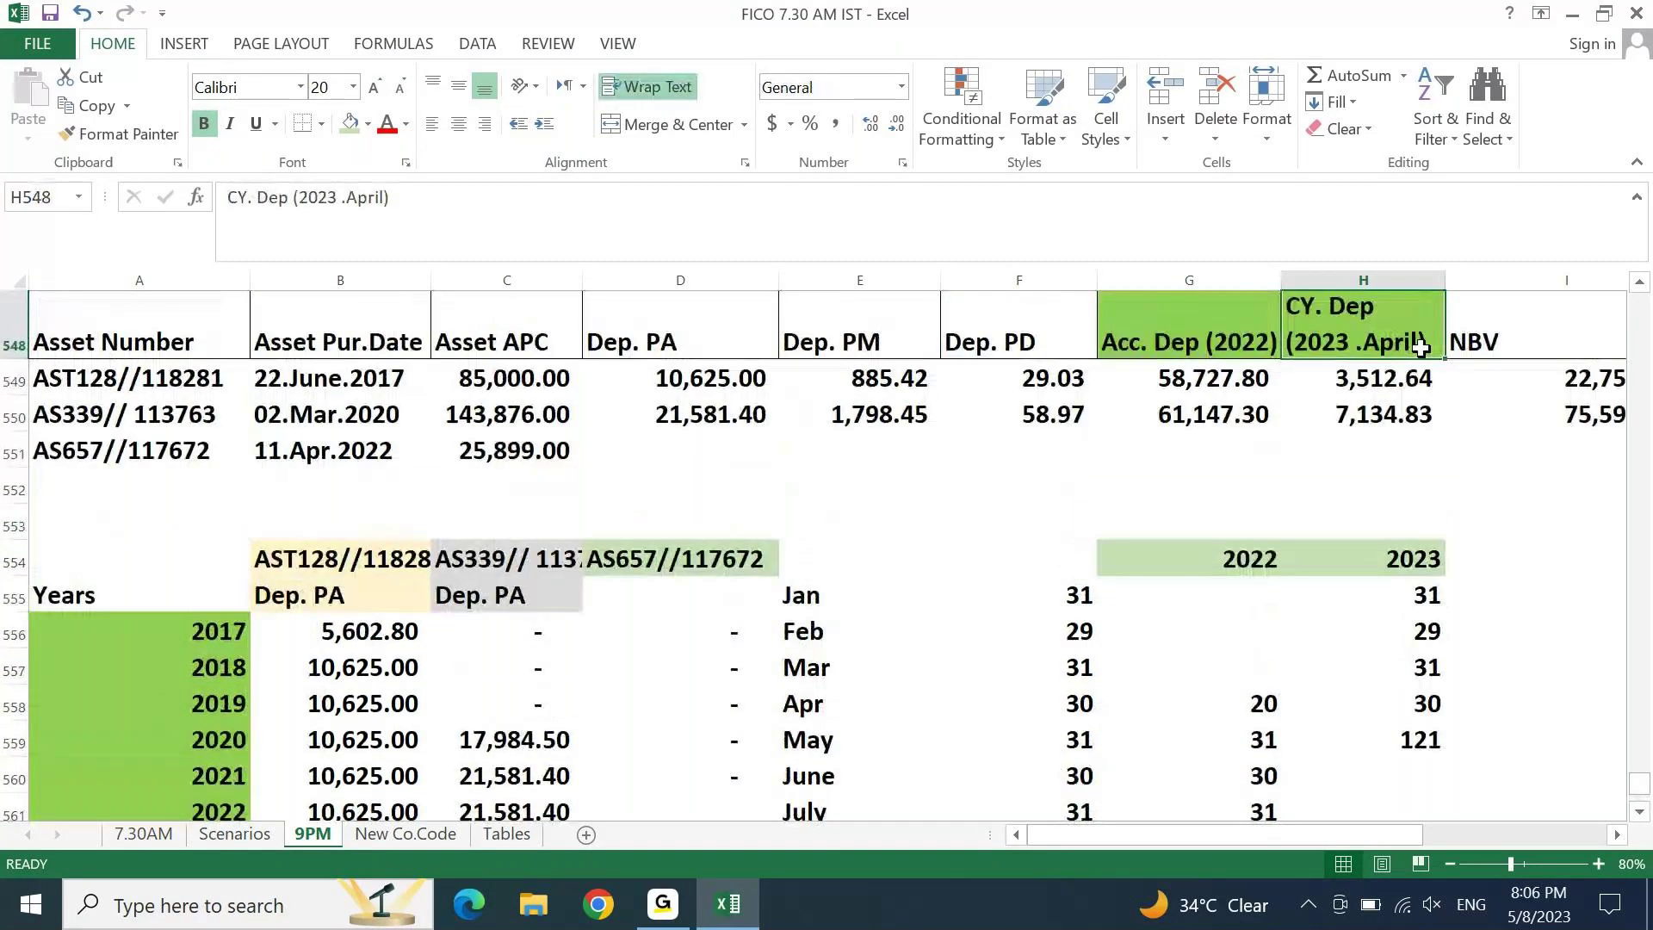
key("Down")
key("Down")
key("Down")
key("Left")
key("Left")
key("Left")
key("Left")
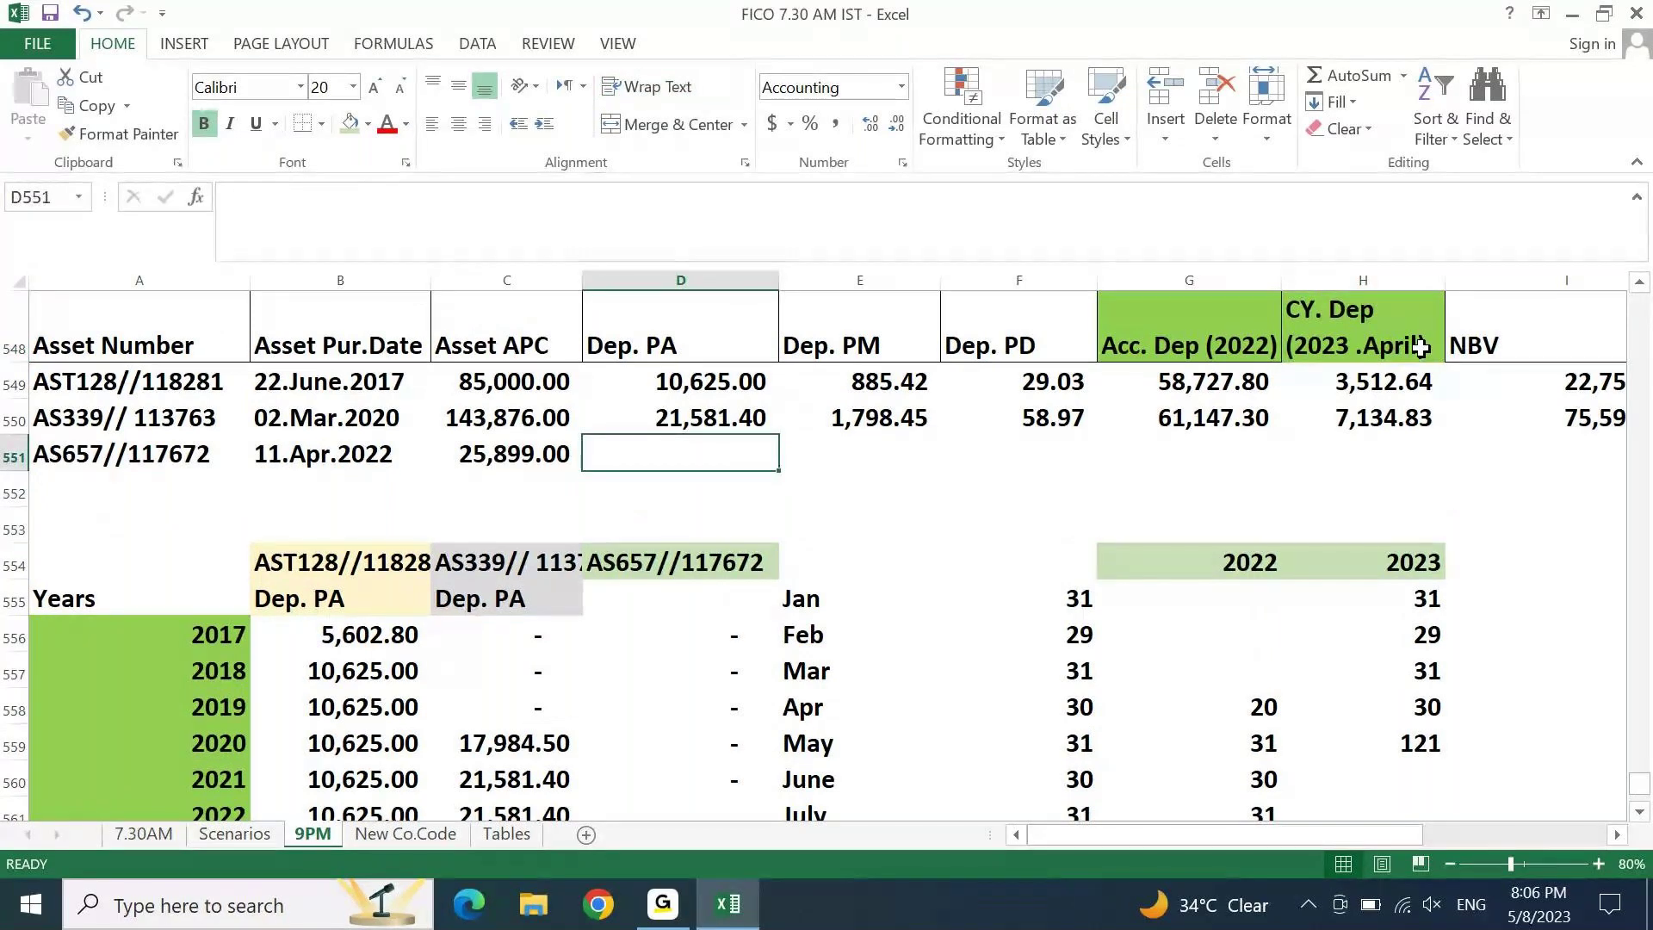
key("Right")
key("Right")
key("Right")
key("Right")
key("Right")
key("Right")
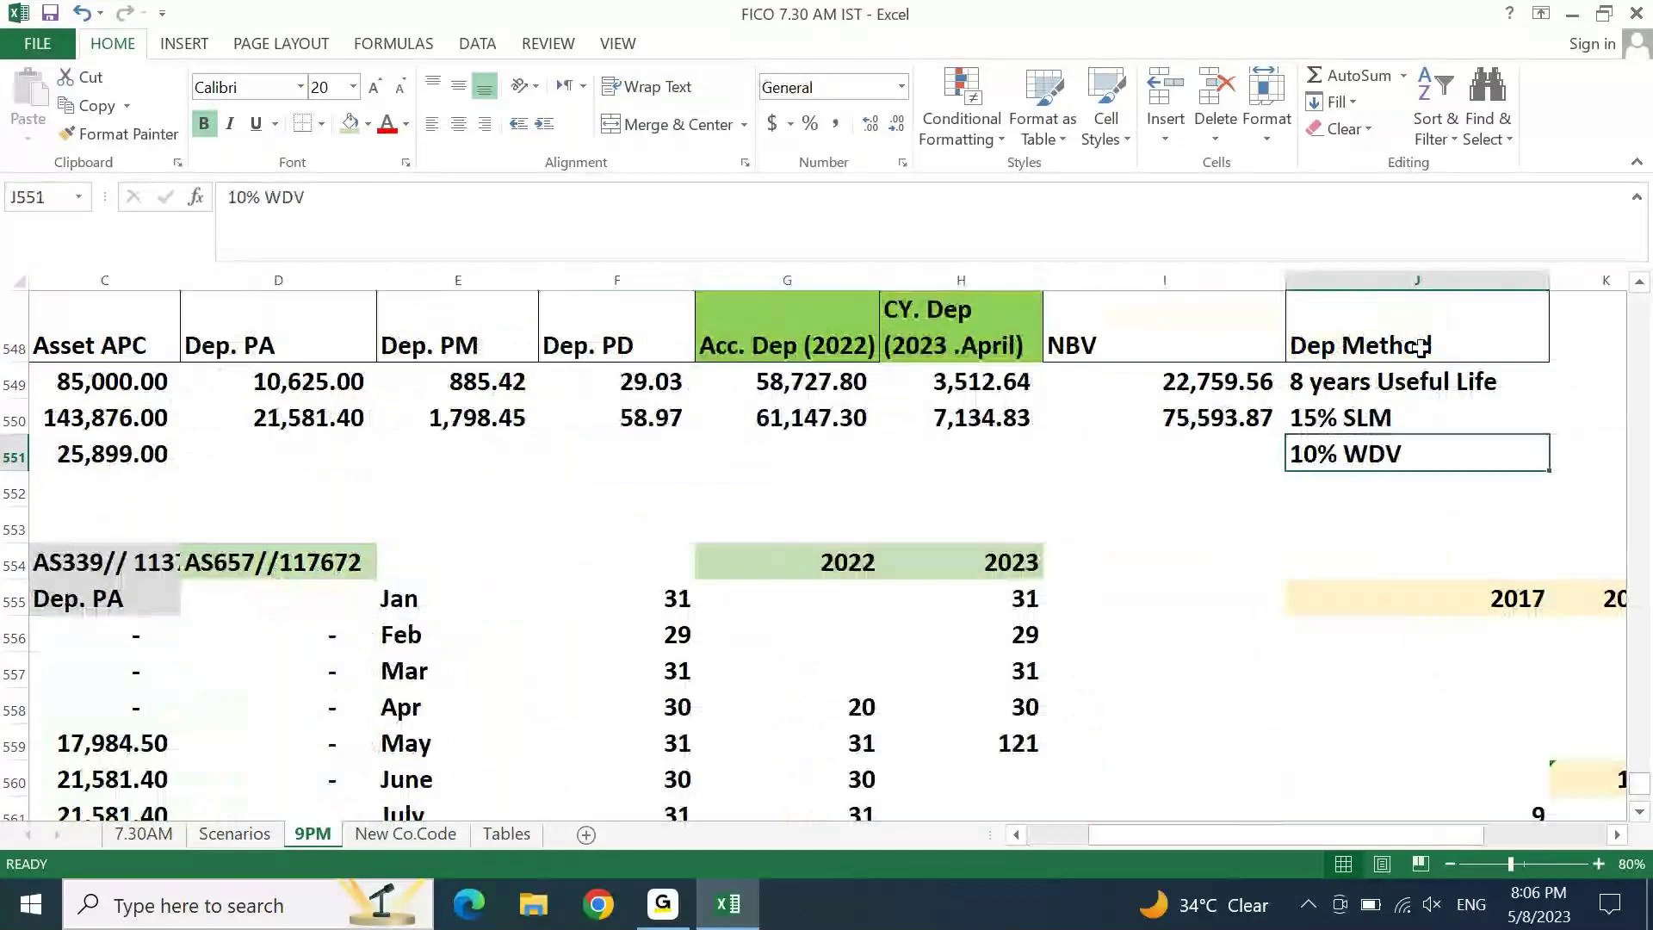
Step: Calculate the annual depreciation of AS657//117672 in D551 with the formula =C551*10%
key("ctrl+Left")
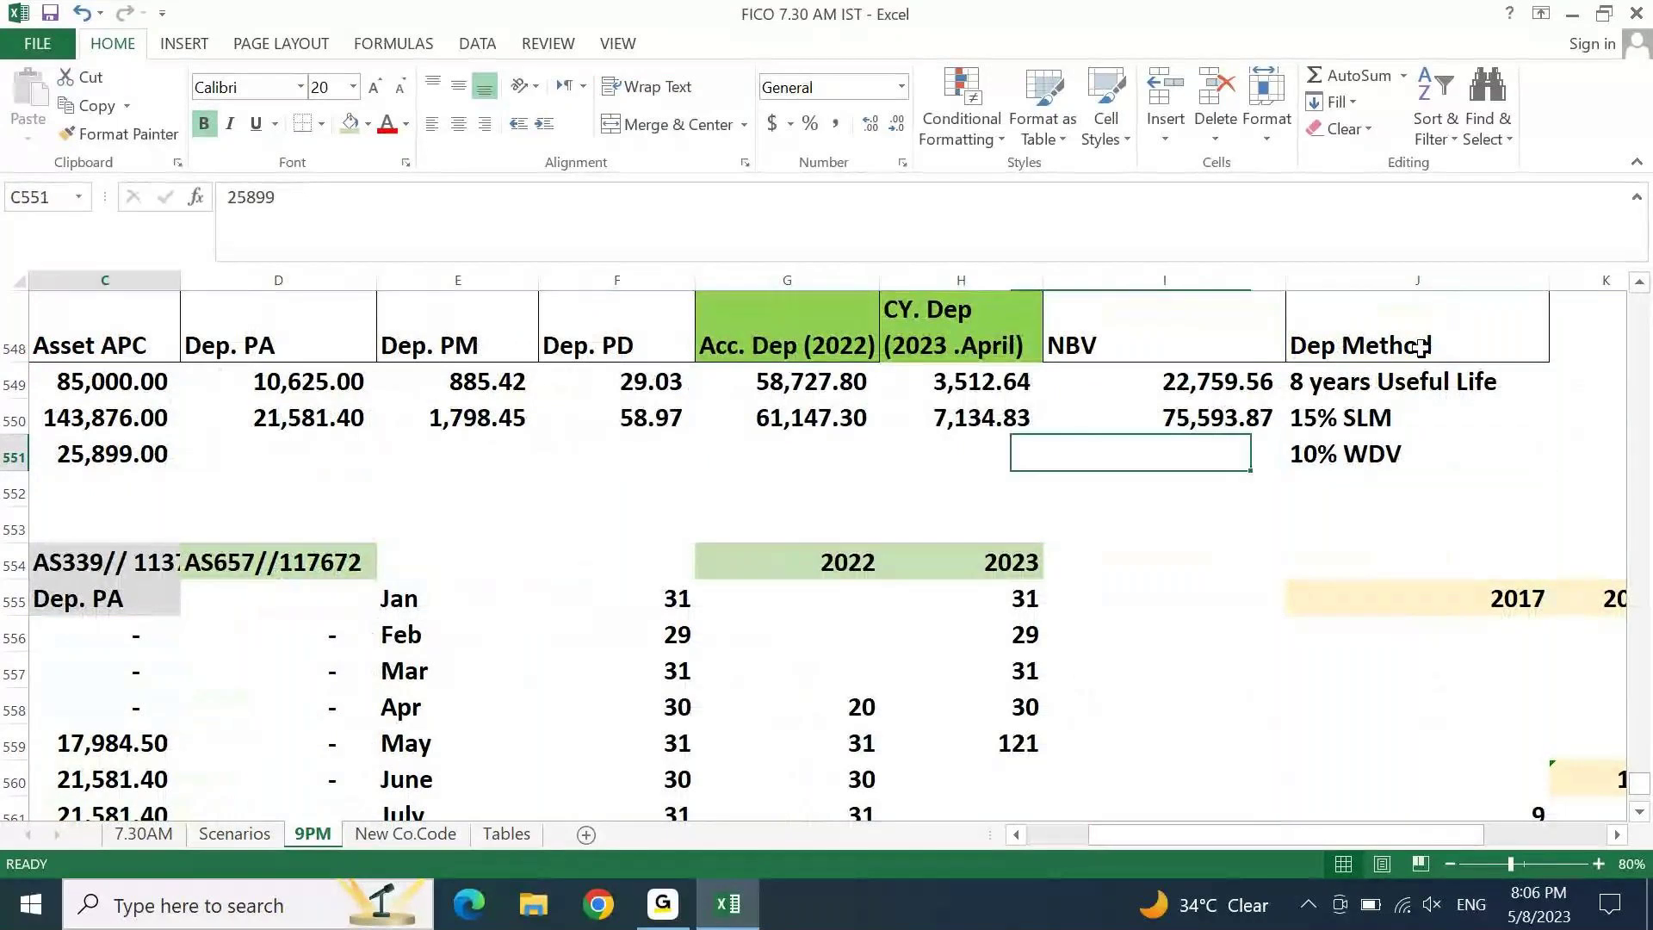
key("ctrl+Left")
key("Right")
key("Right")
key("Right")
type("=")
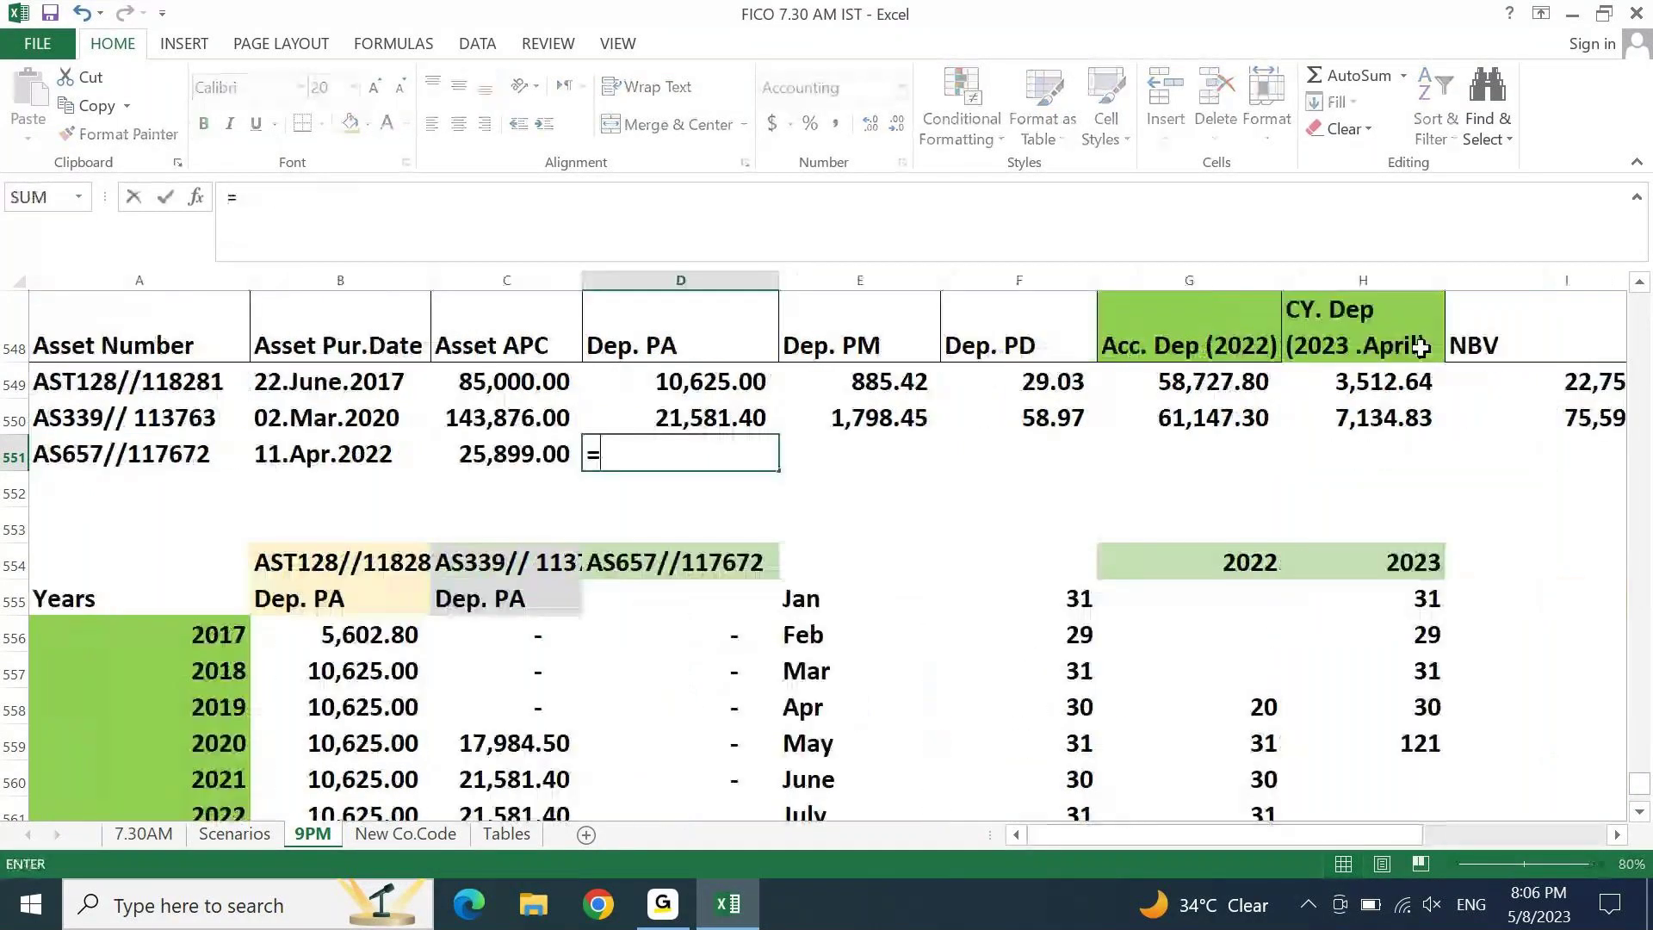
key("Left")
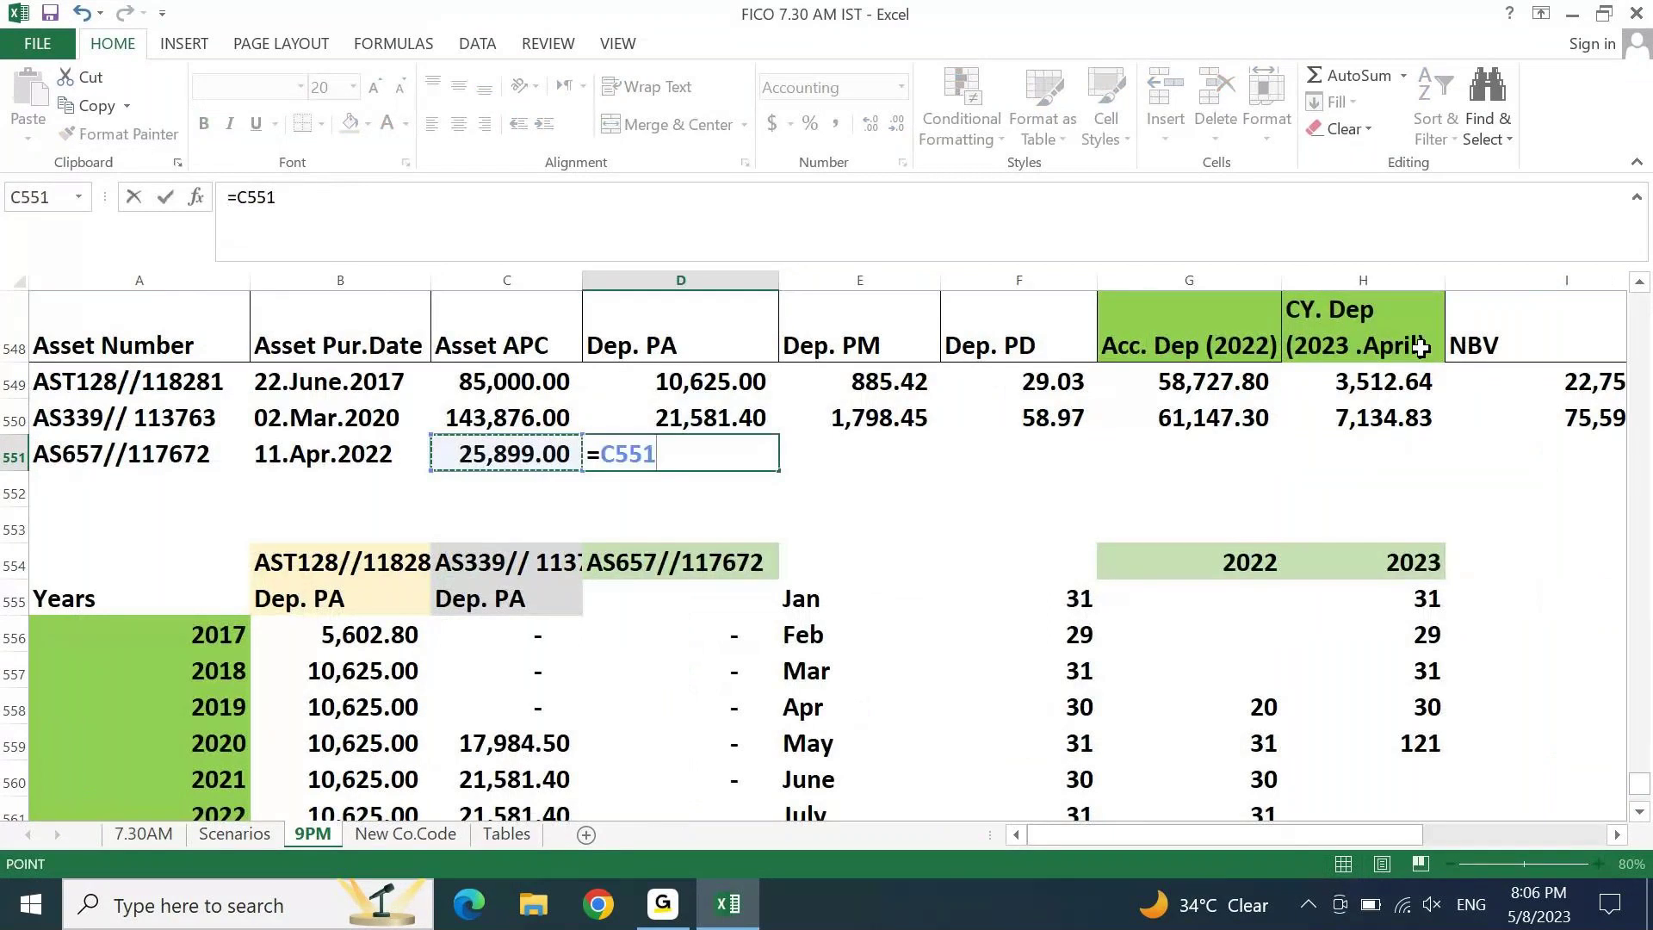
type("*10")
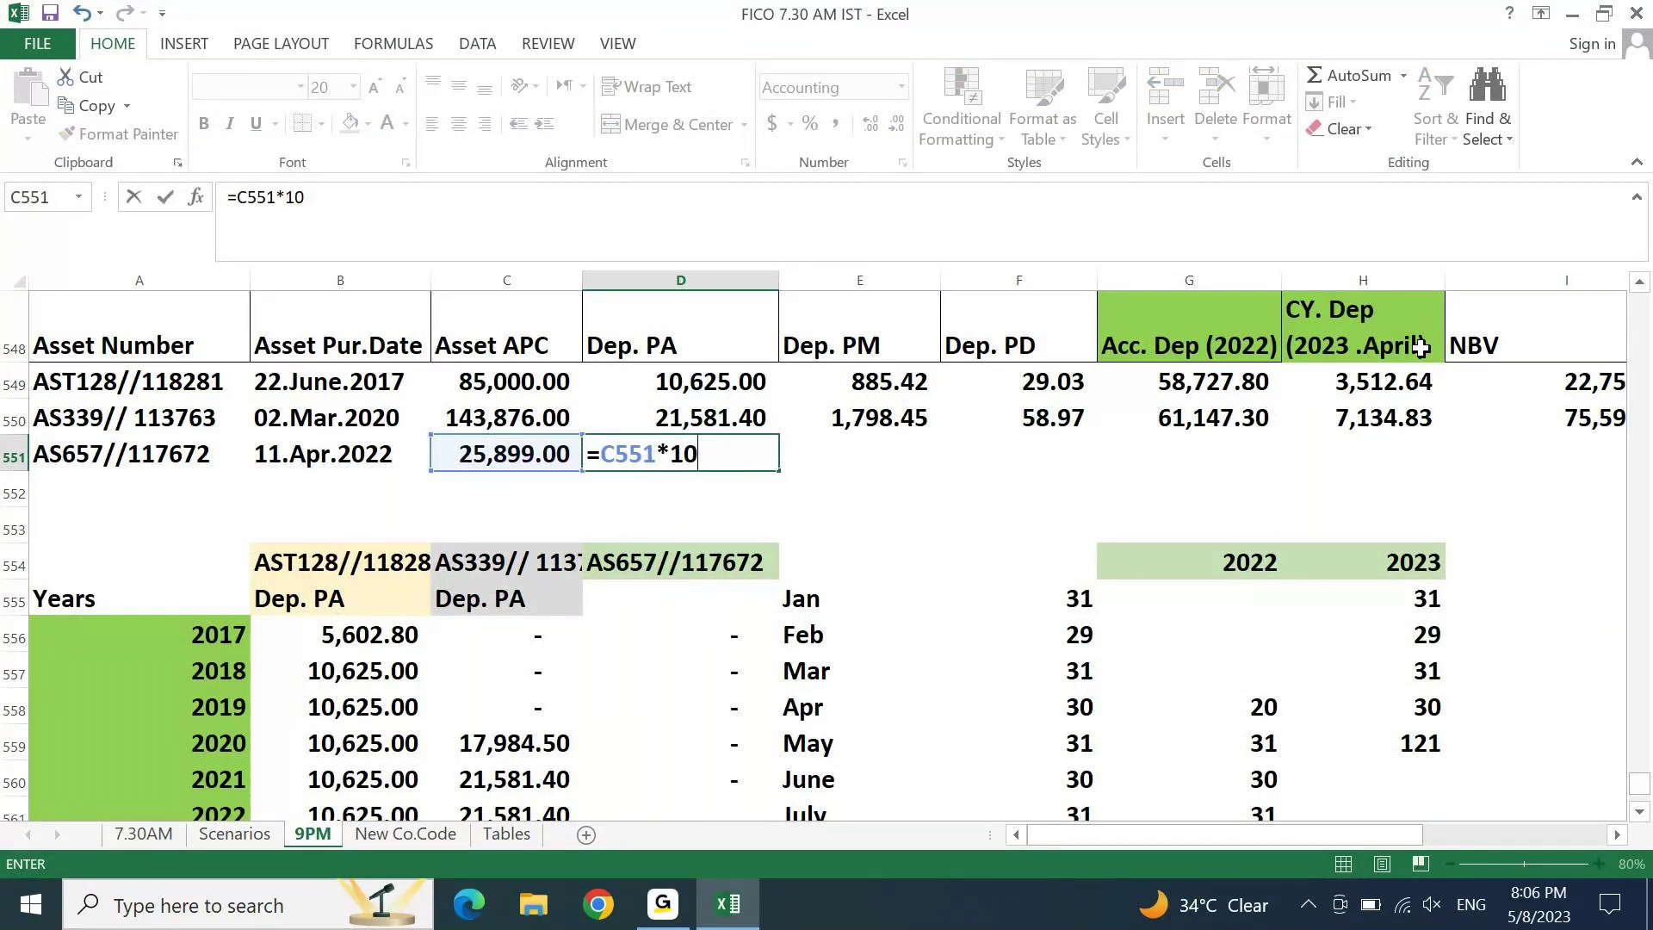
type("%")
key("Return")
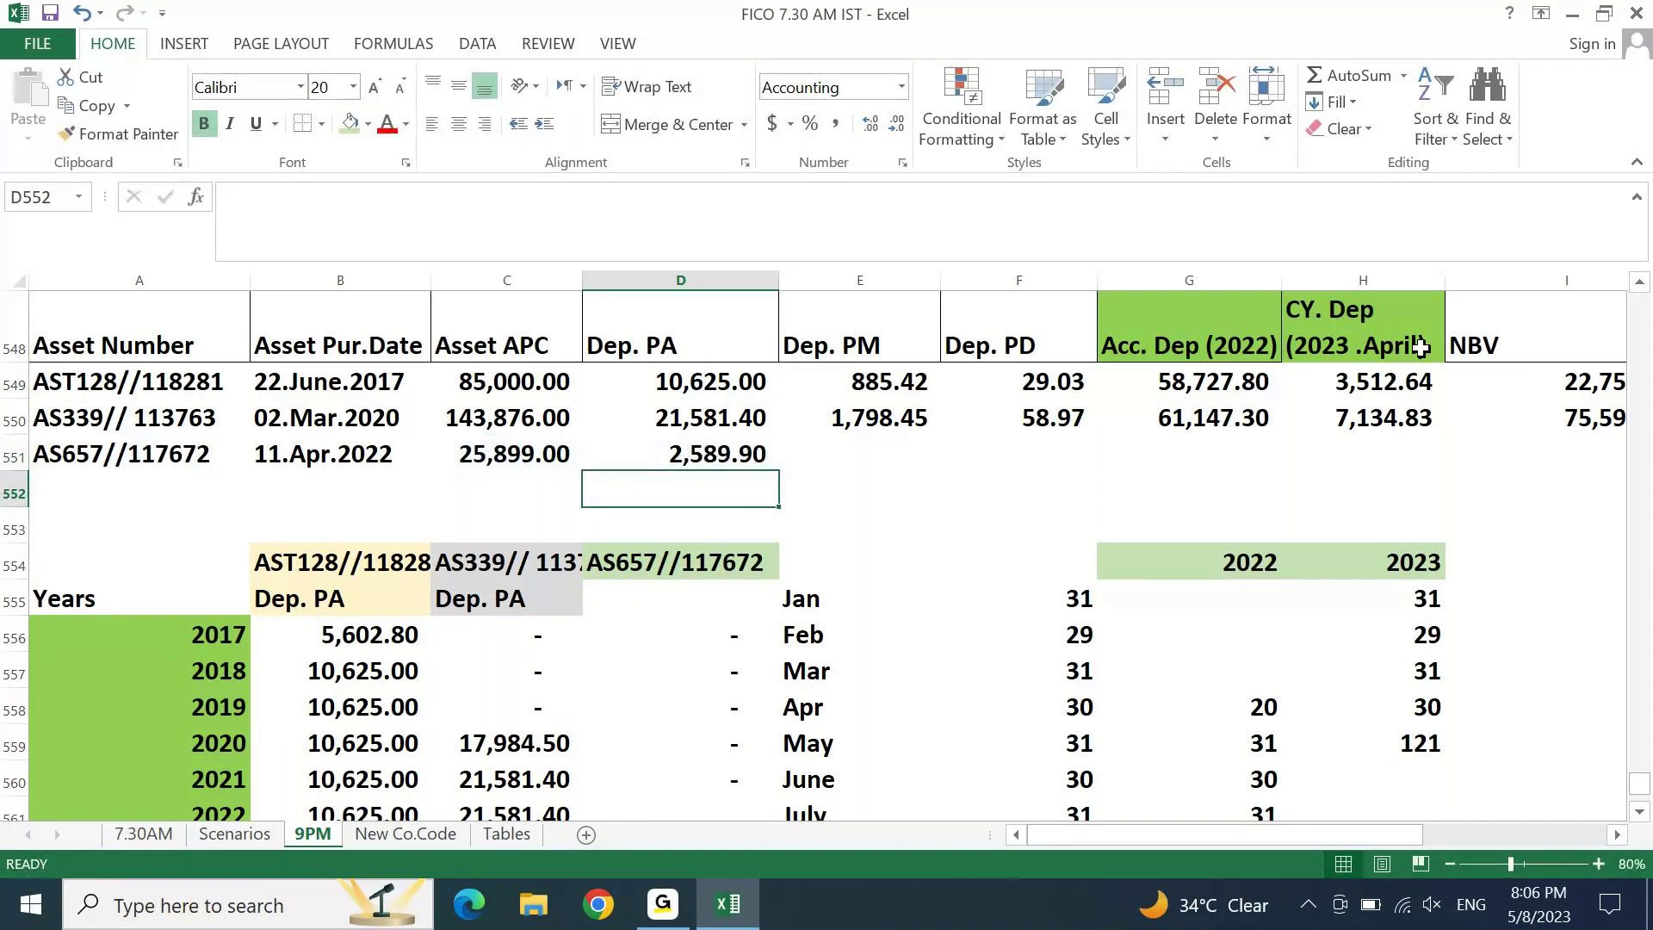
Step: Examine the yearly, monthly and daily depreciation cells of the first two assets in D549:F550 and the formula in D551
key("Up")
key("Right")
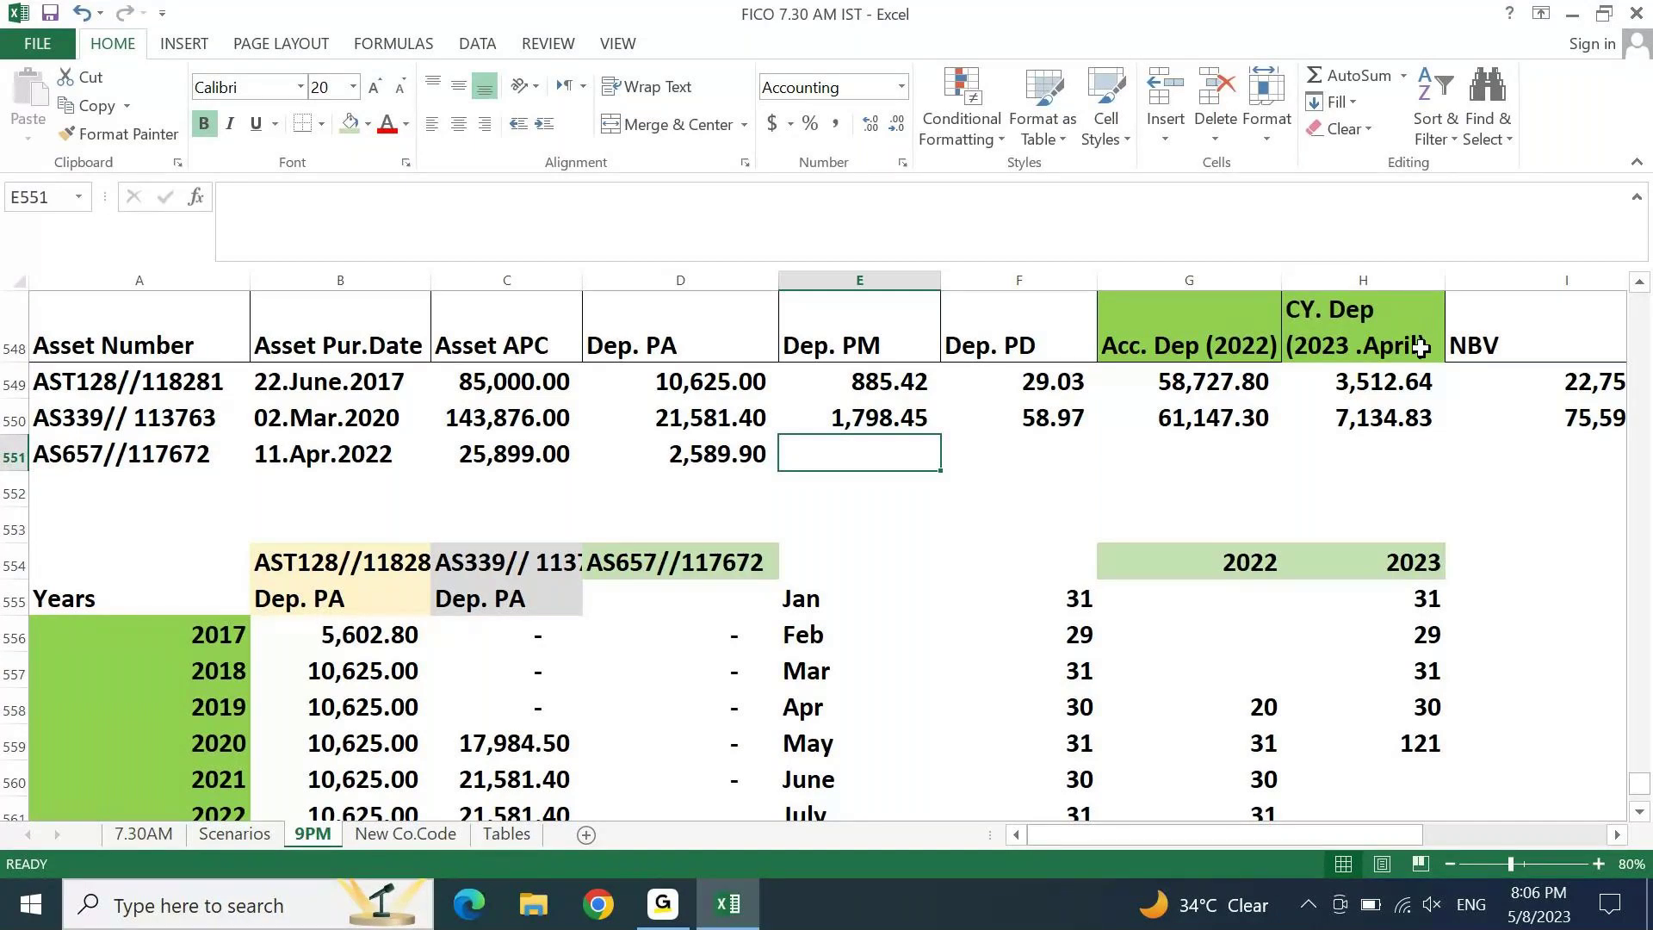
key("Right")
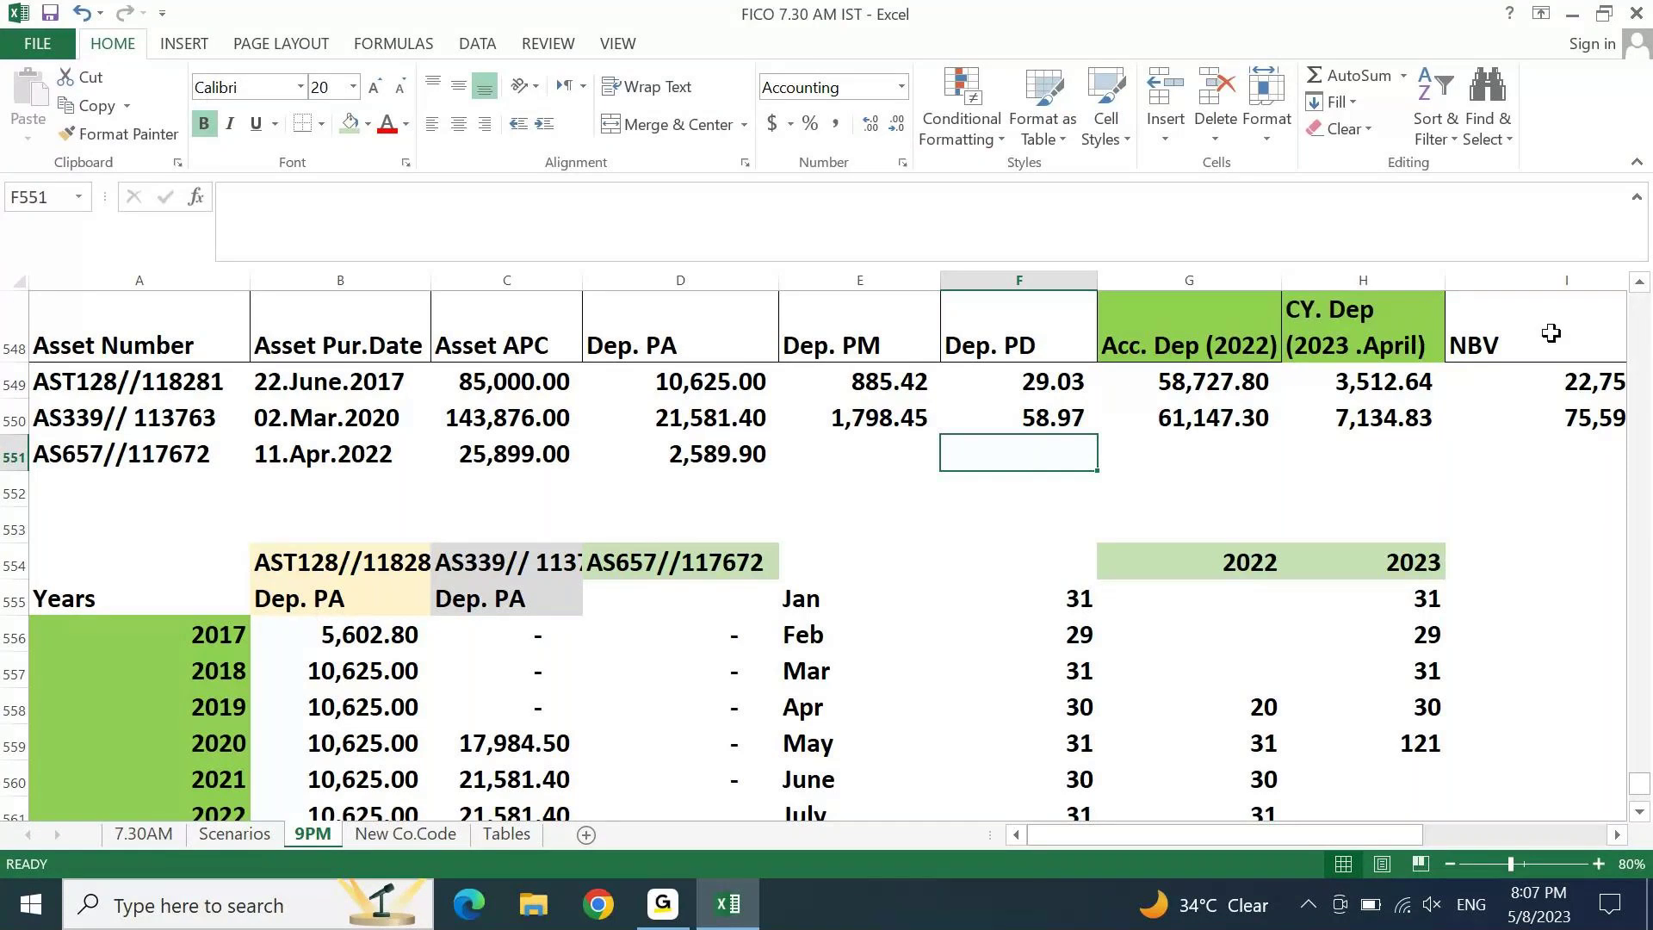
left_click_drag(1025, 381, 694, 419)
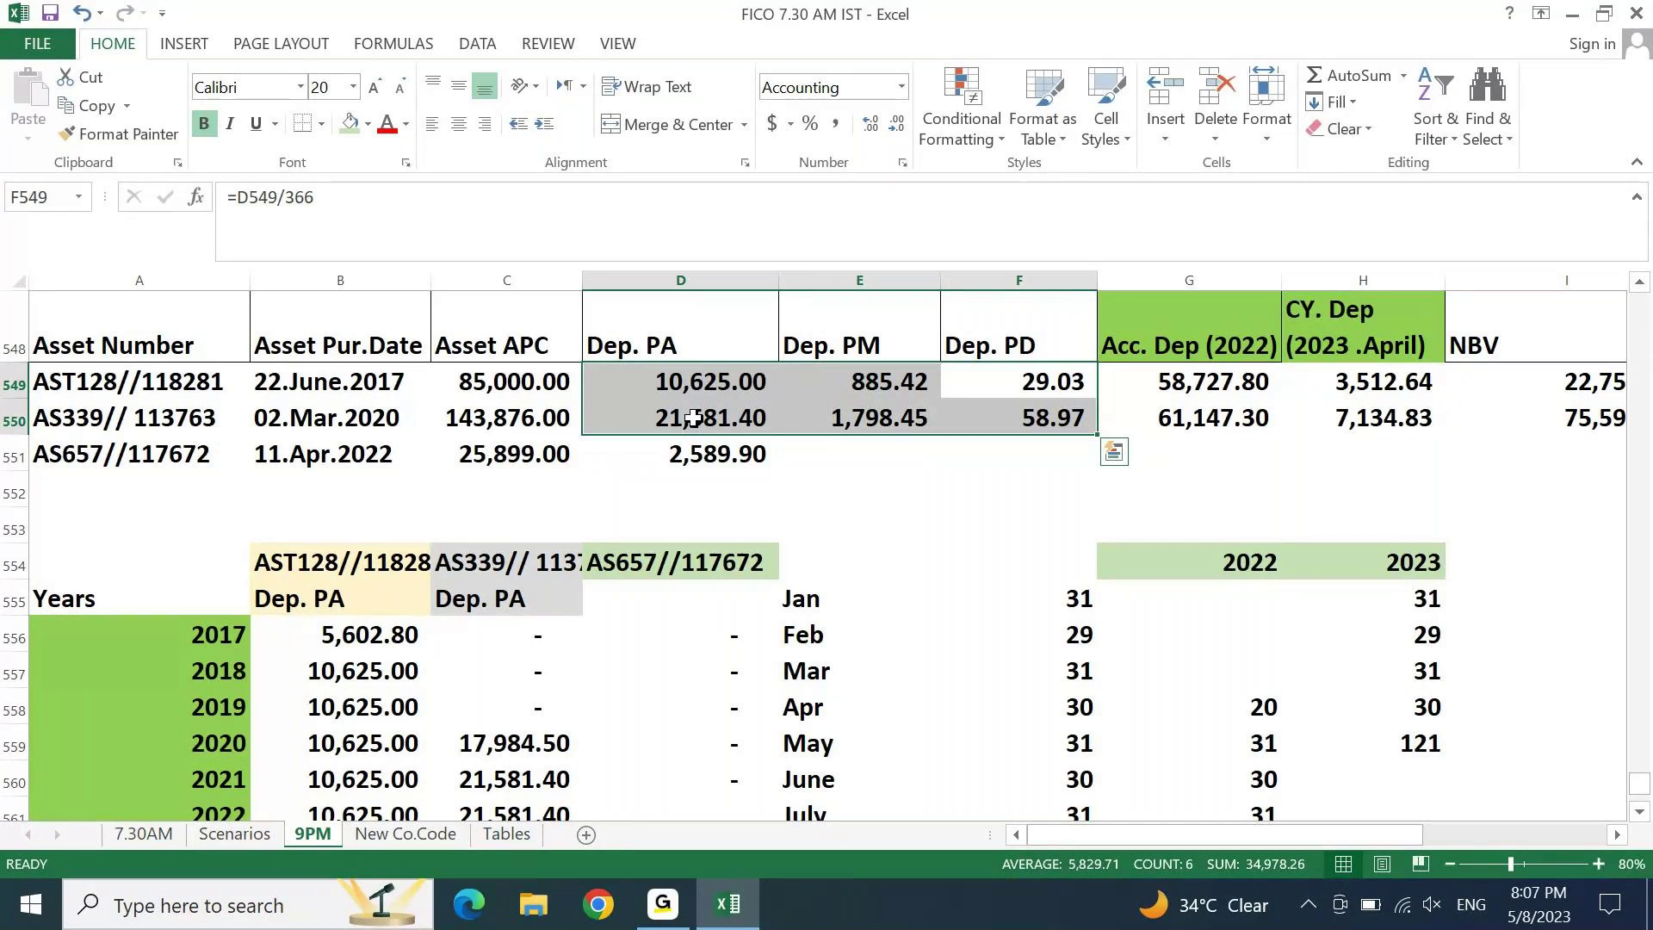
key("Down")
key("Down")
key("Left")
key("Left")
key("Left")
key("Left")
key("Right")
key("Right")
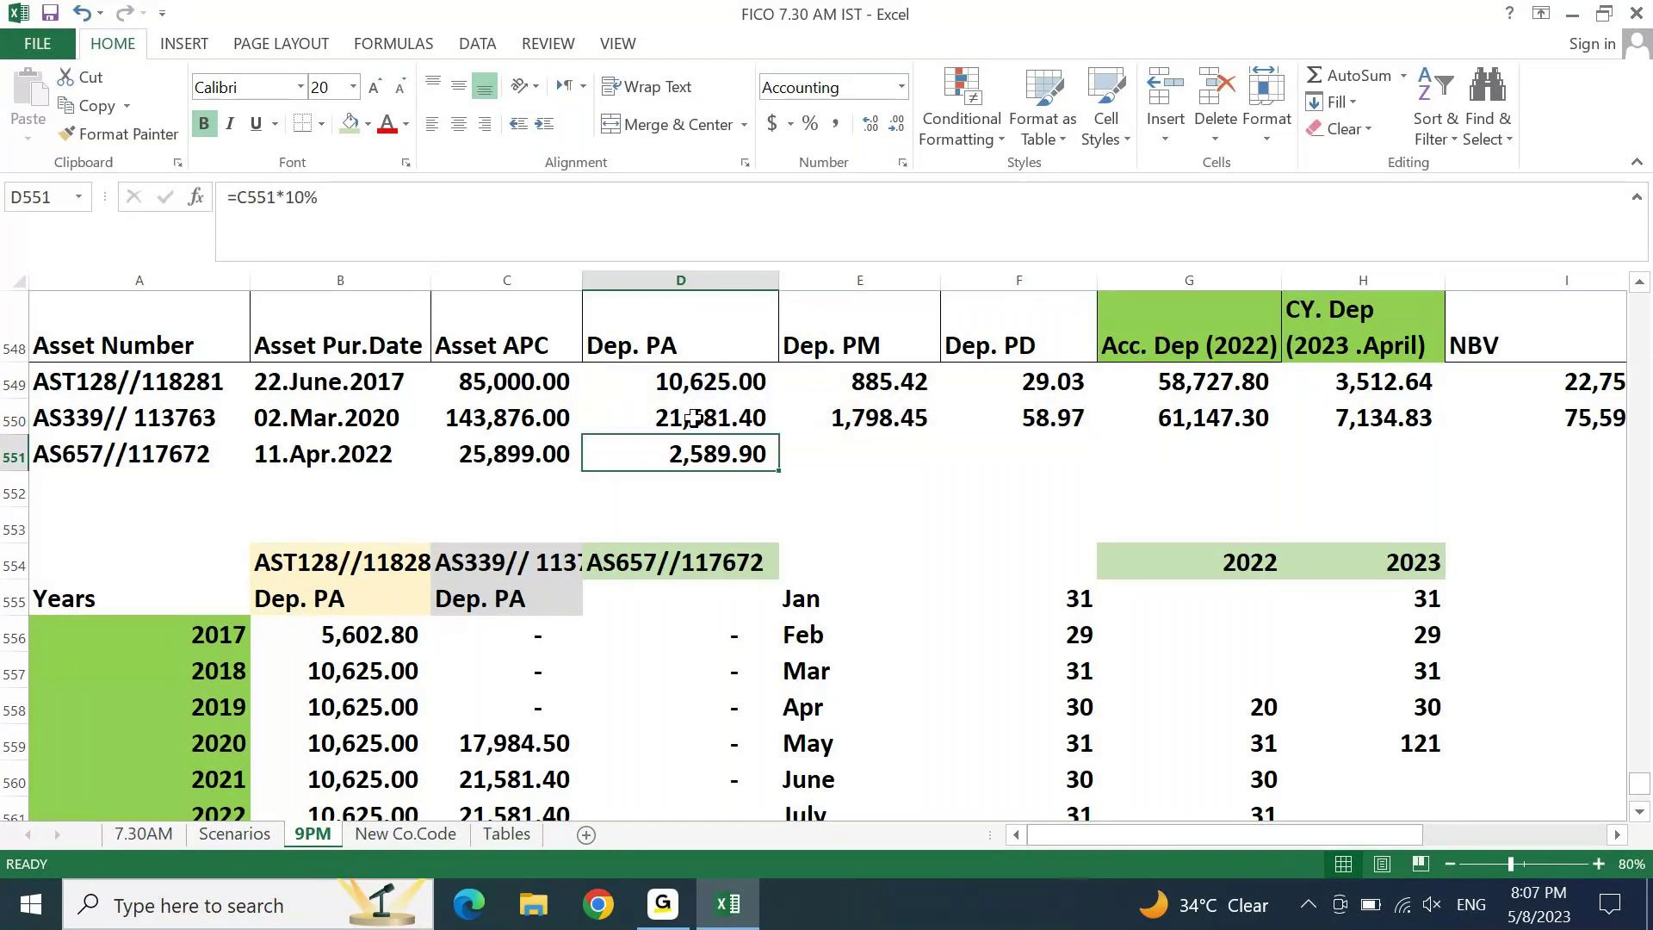
Step: Fill the whole row 551 of asset AS657//117672 with light green
key("Right")
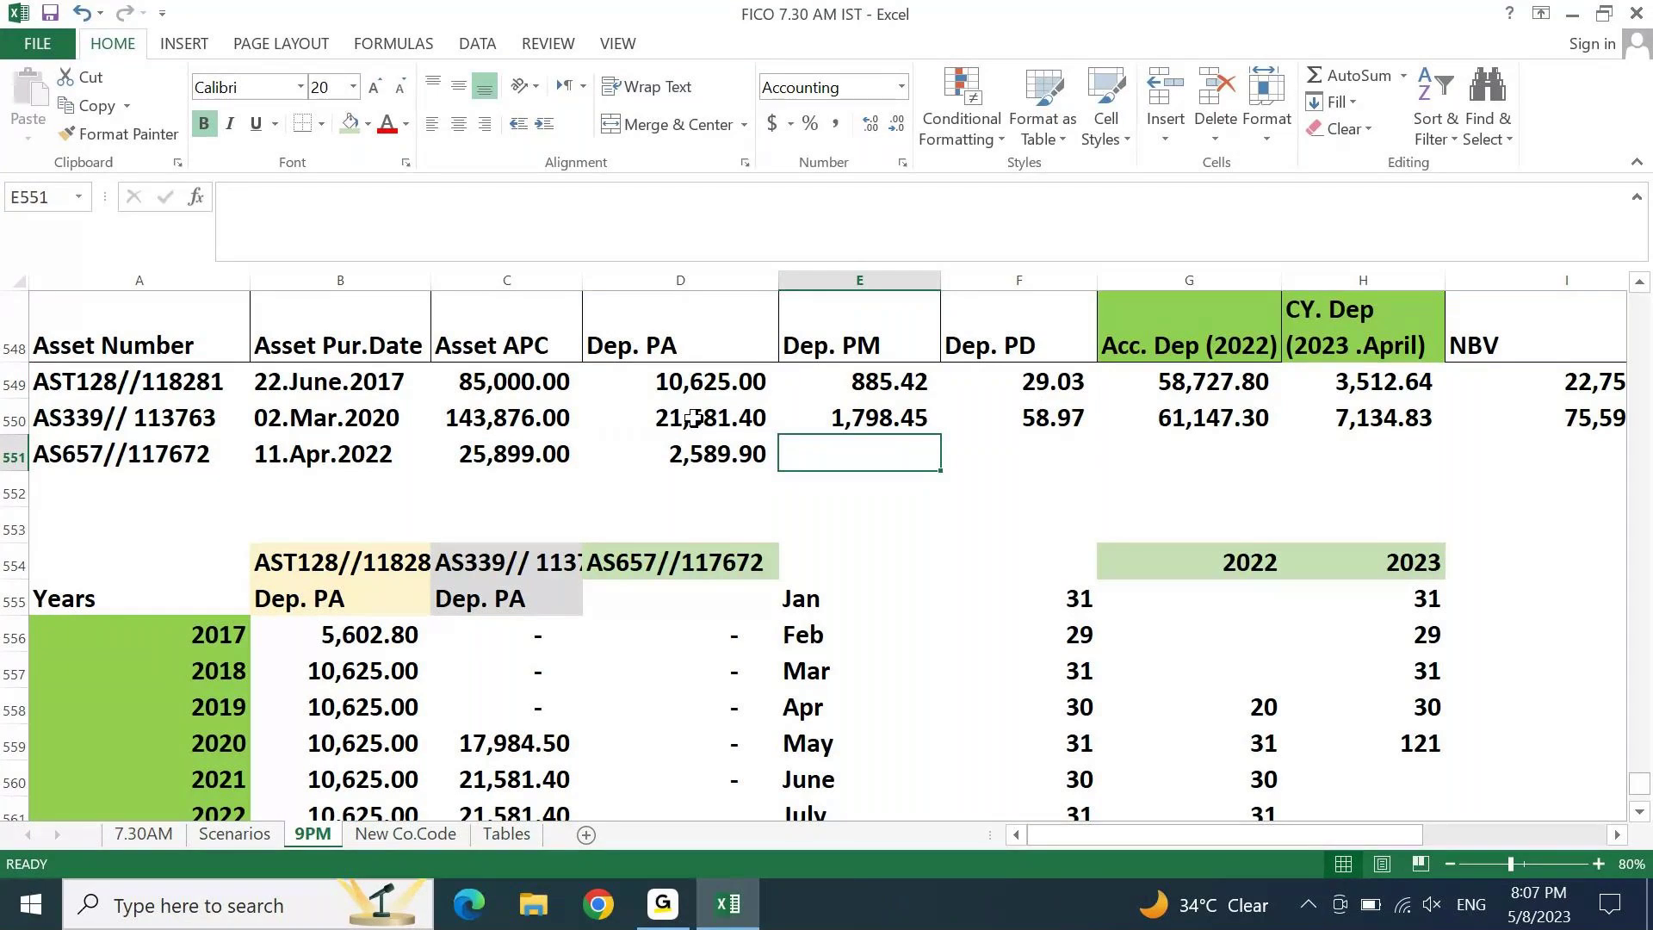
key("shift+space")
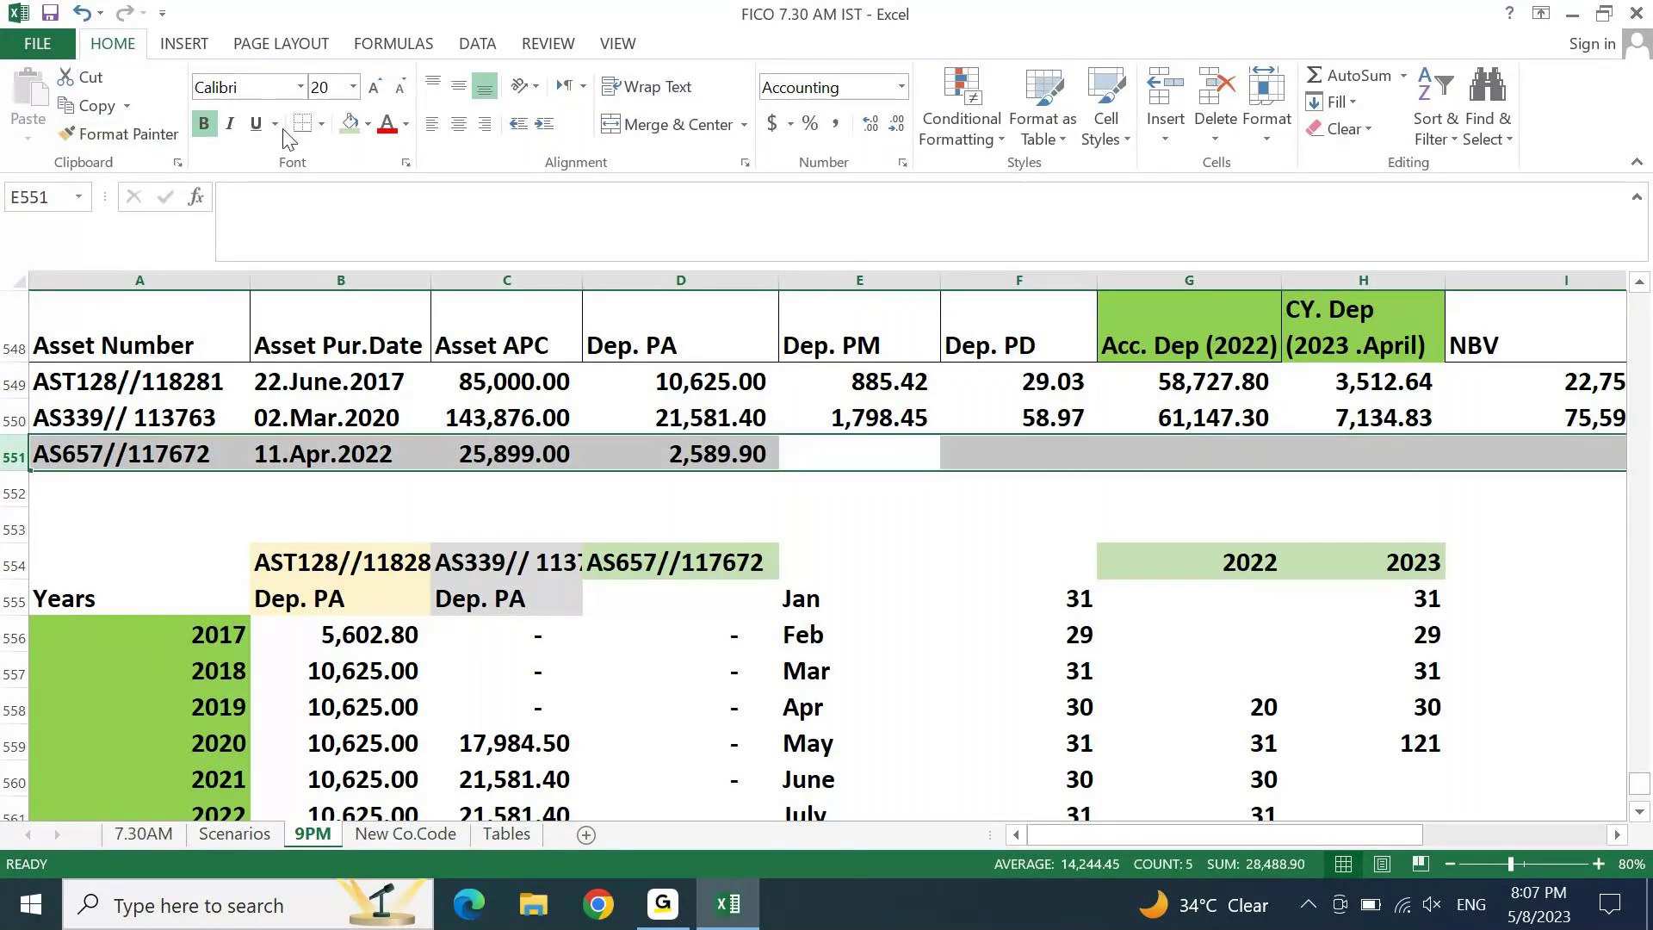
left_click(349, 129)
Step: Calculate the monthly depreciation of AS657//117672 in E551 with the formula =D551/12
type("=")
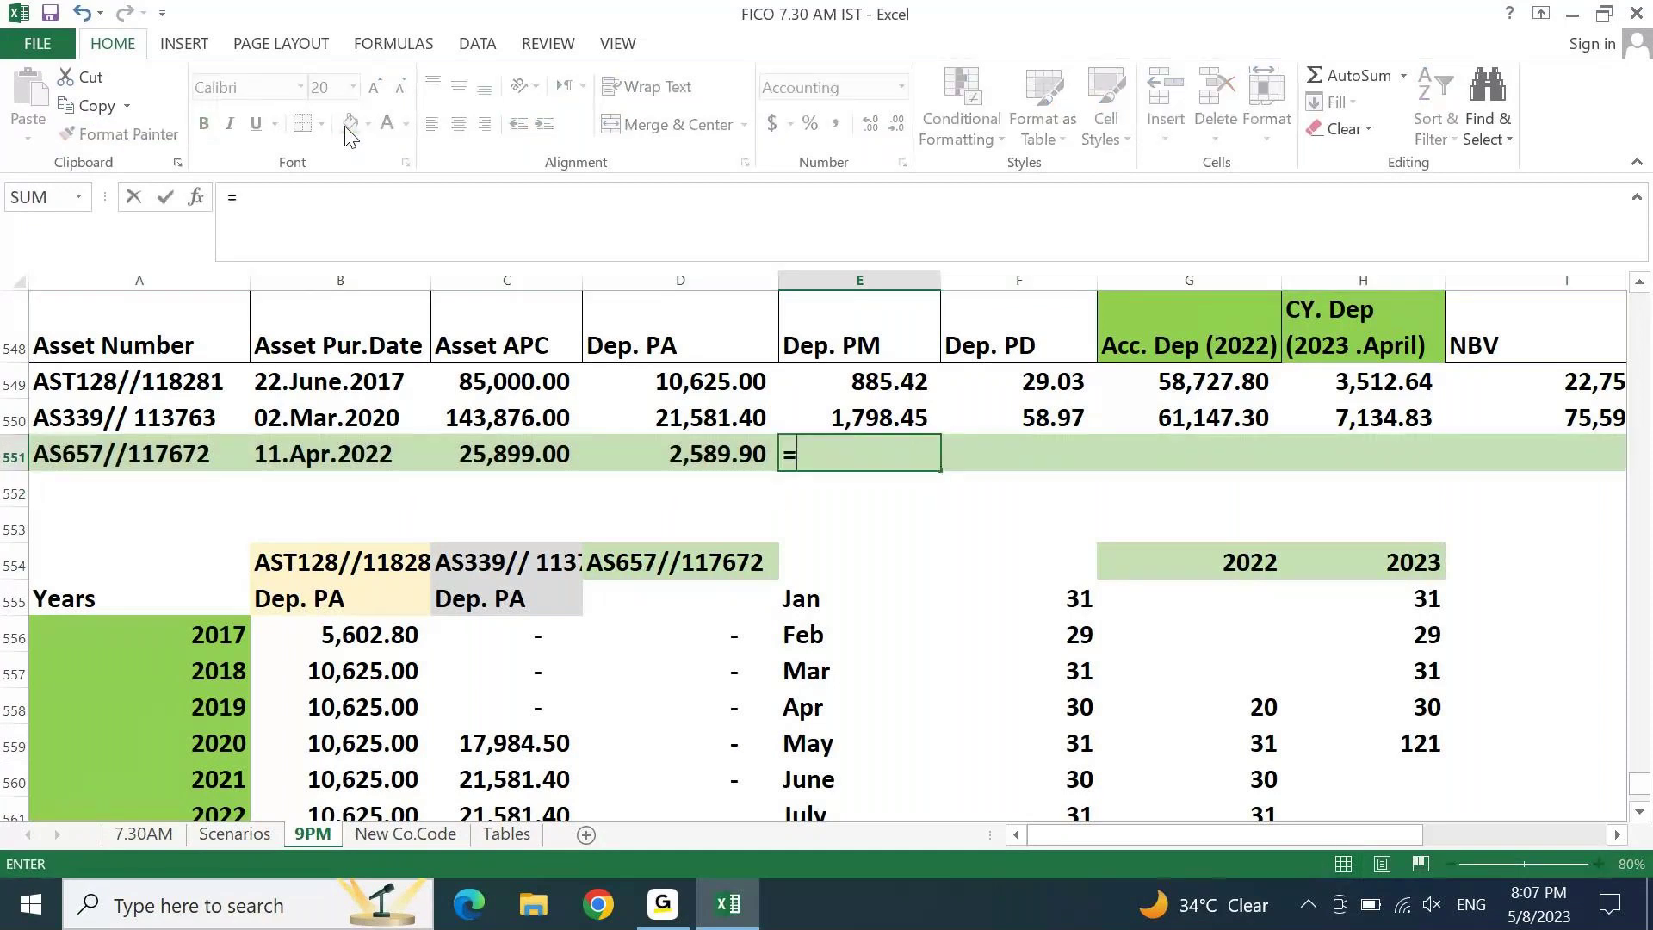
key("Left")
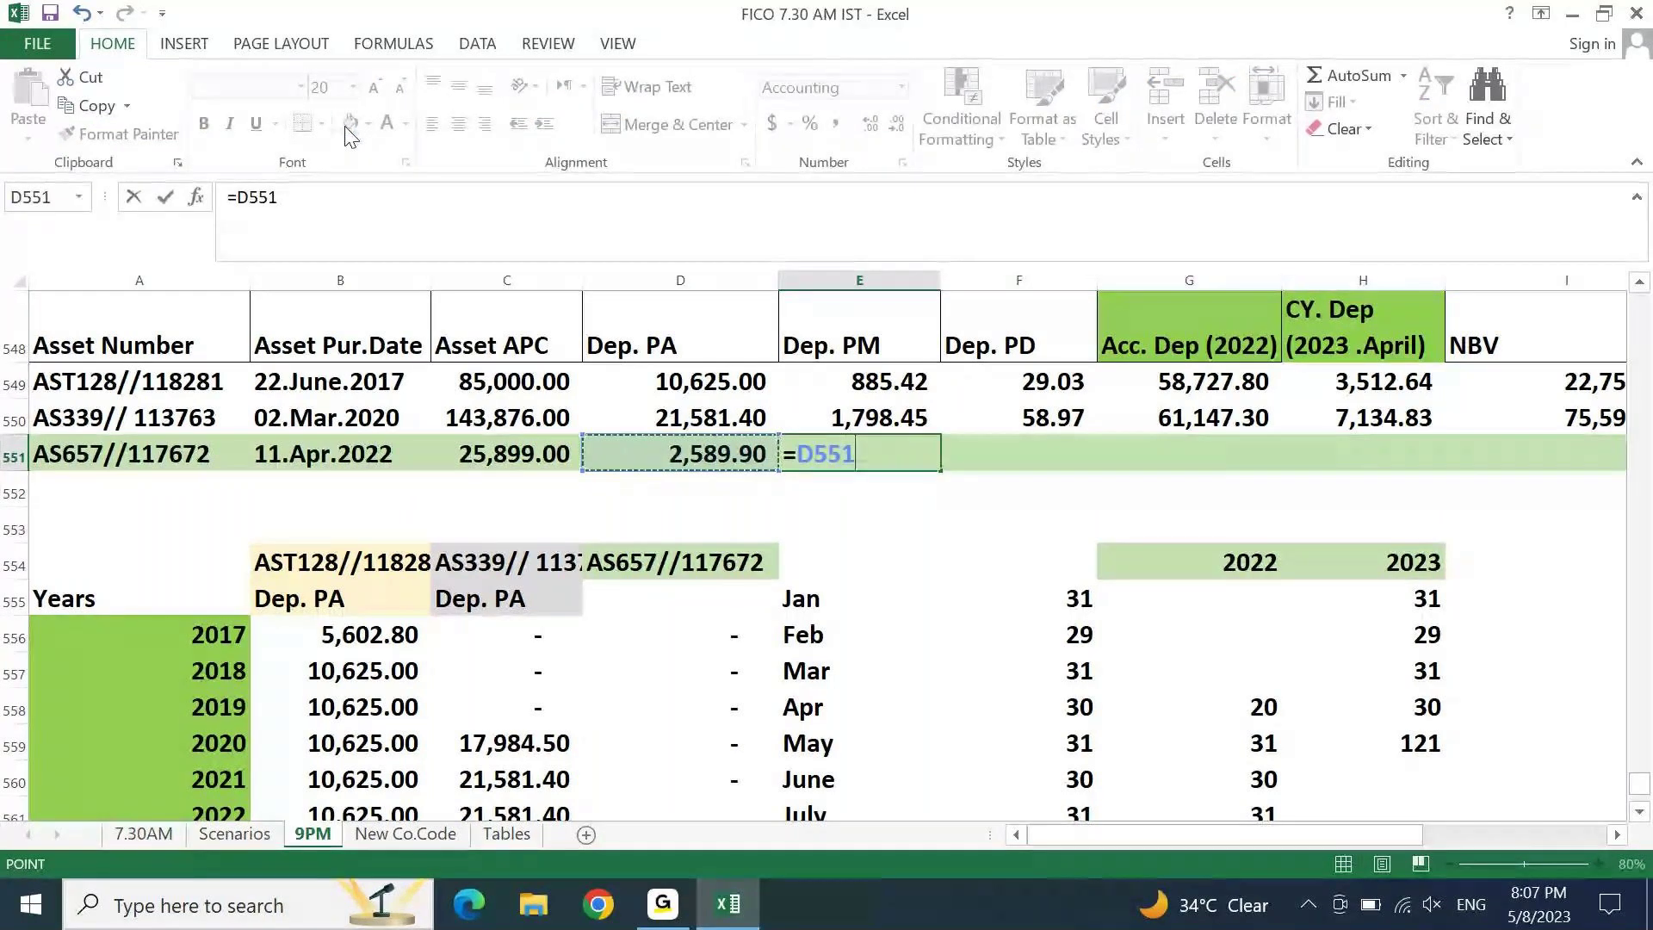
type("/12")
key("Return")
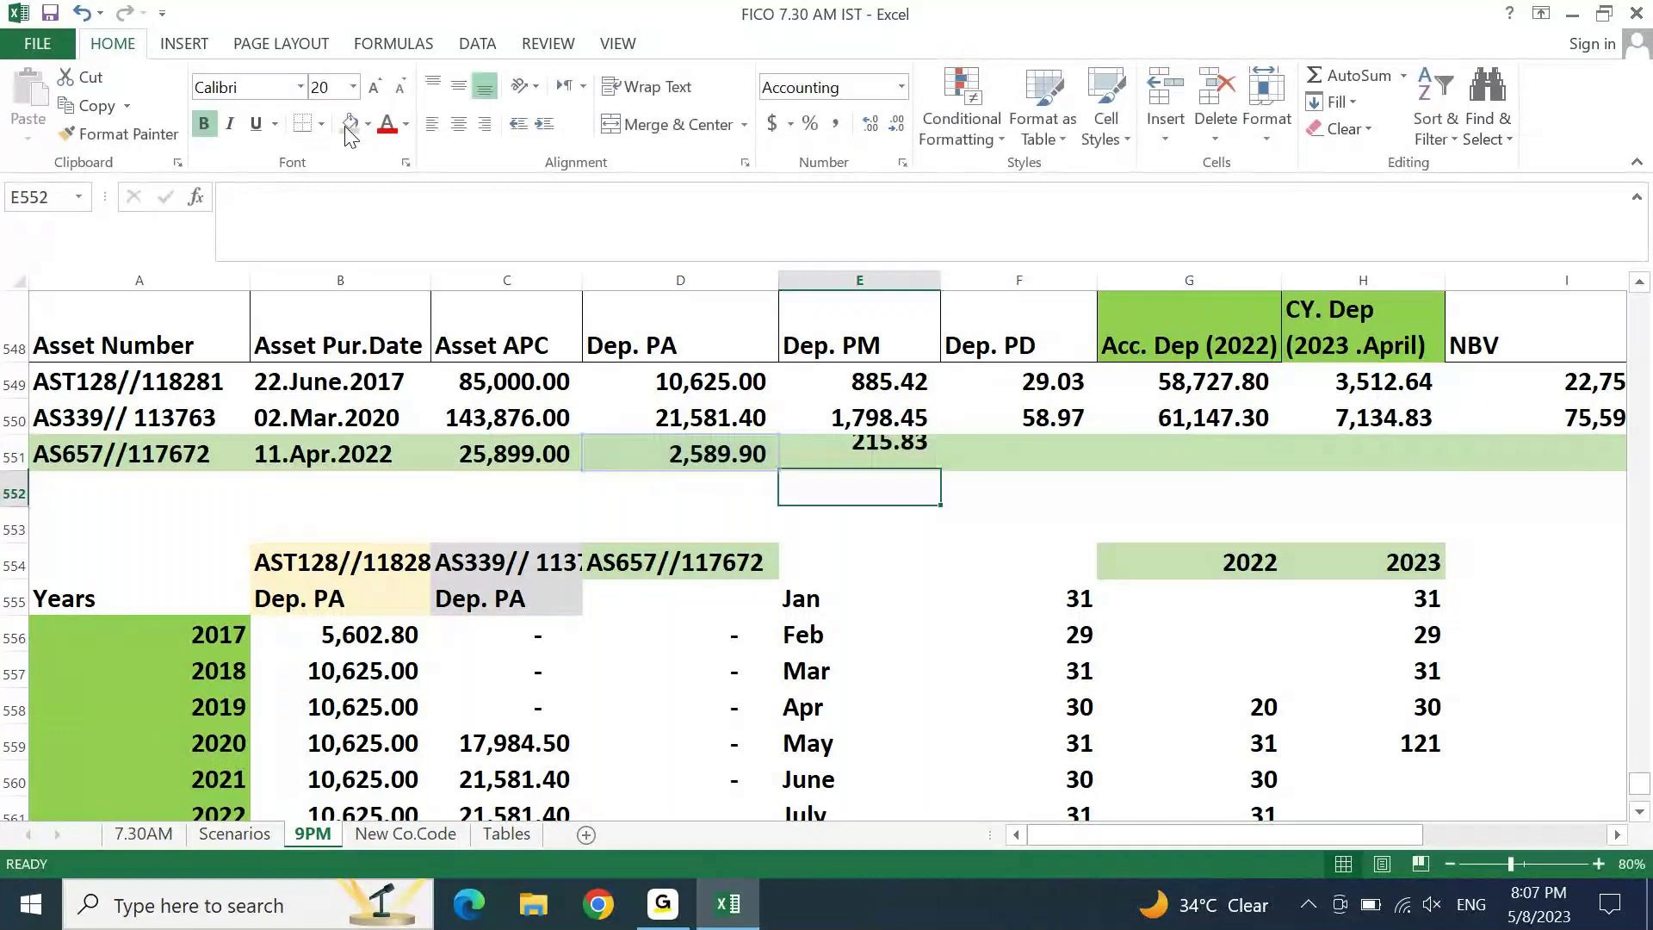
Step: Calculate the daily depreciation of AS657//117672 in F551 with the formula =D551/366
key("Up")
key("Right")
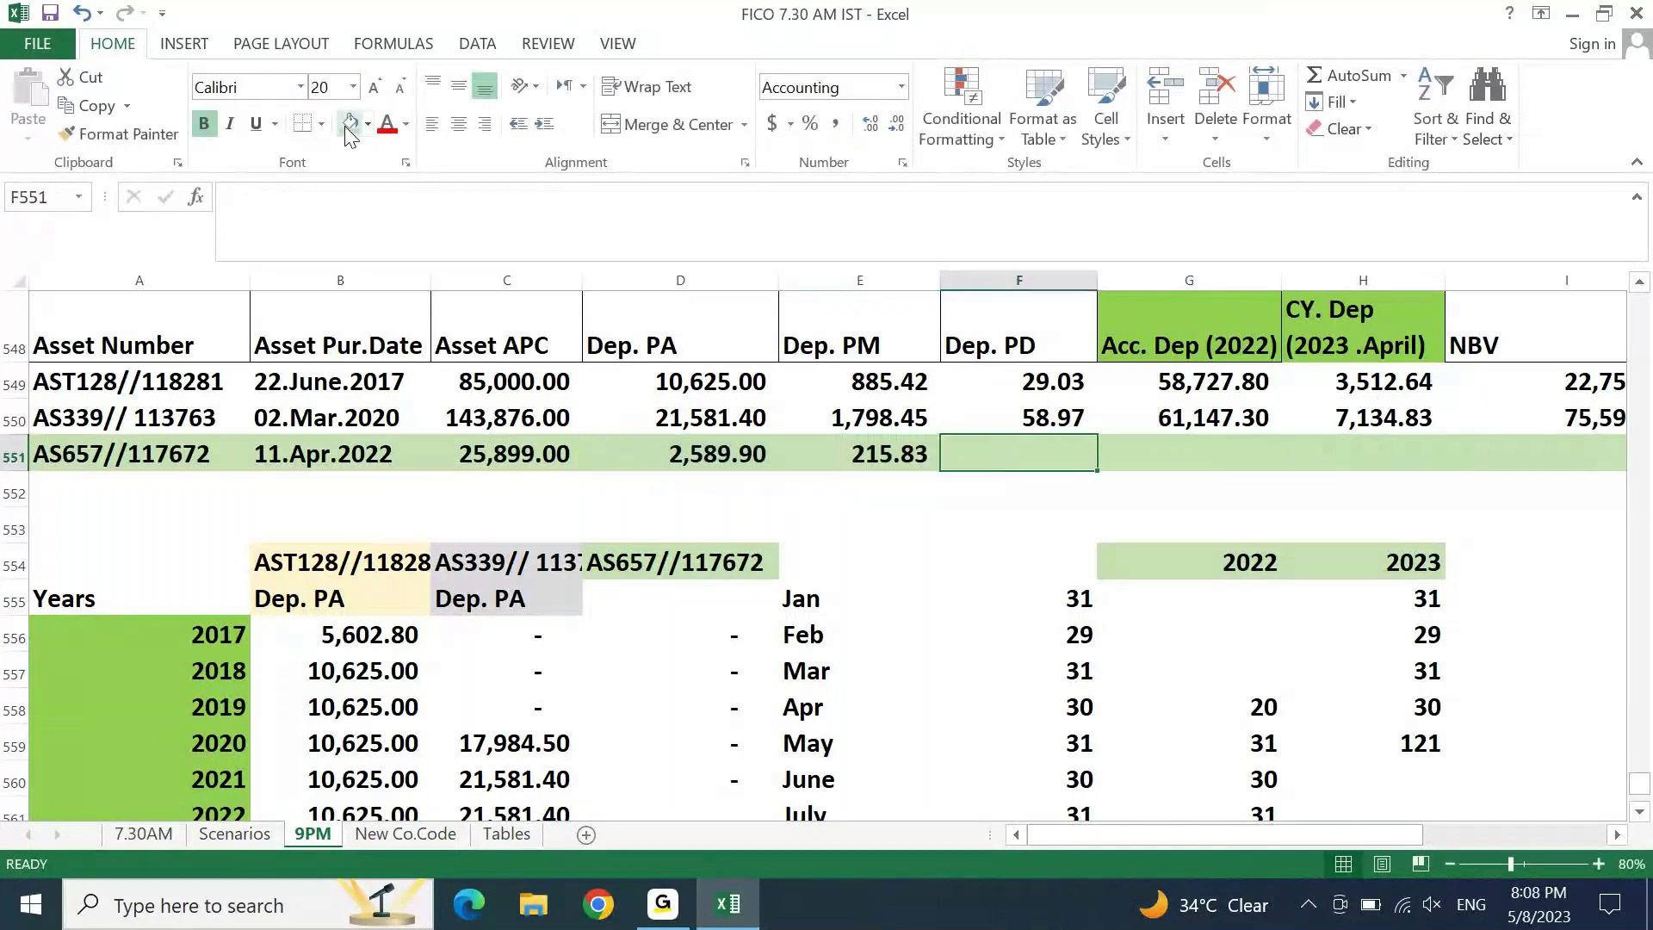
type("=")
key("Left")
key("Left")
type("/366")
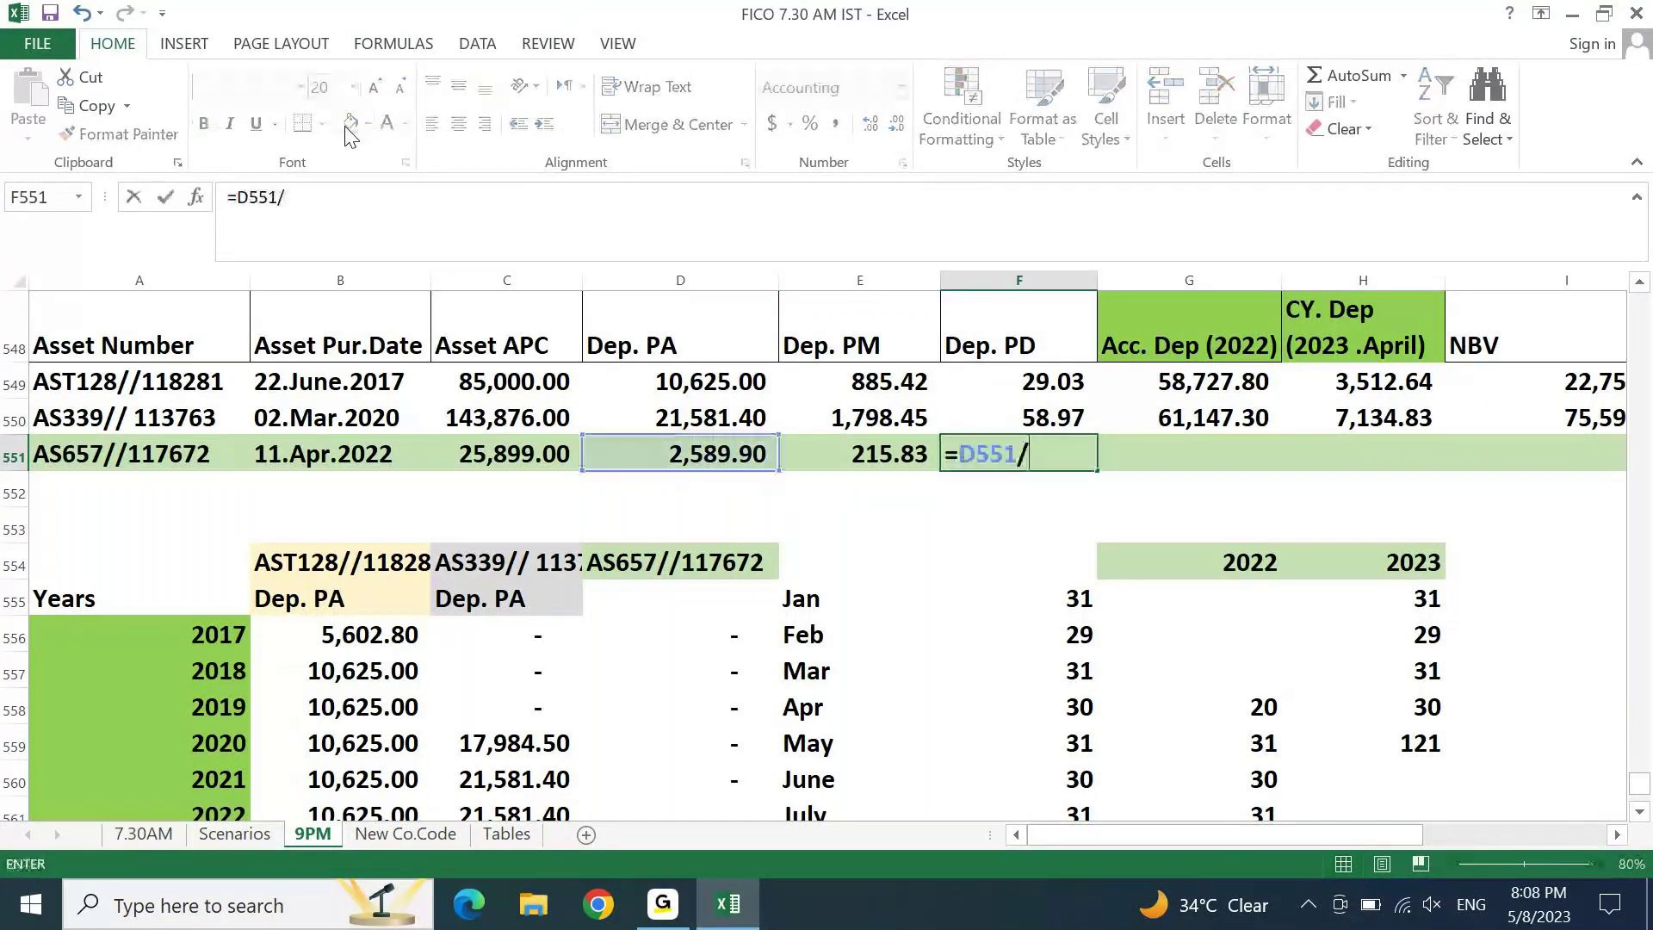
key("Return")
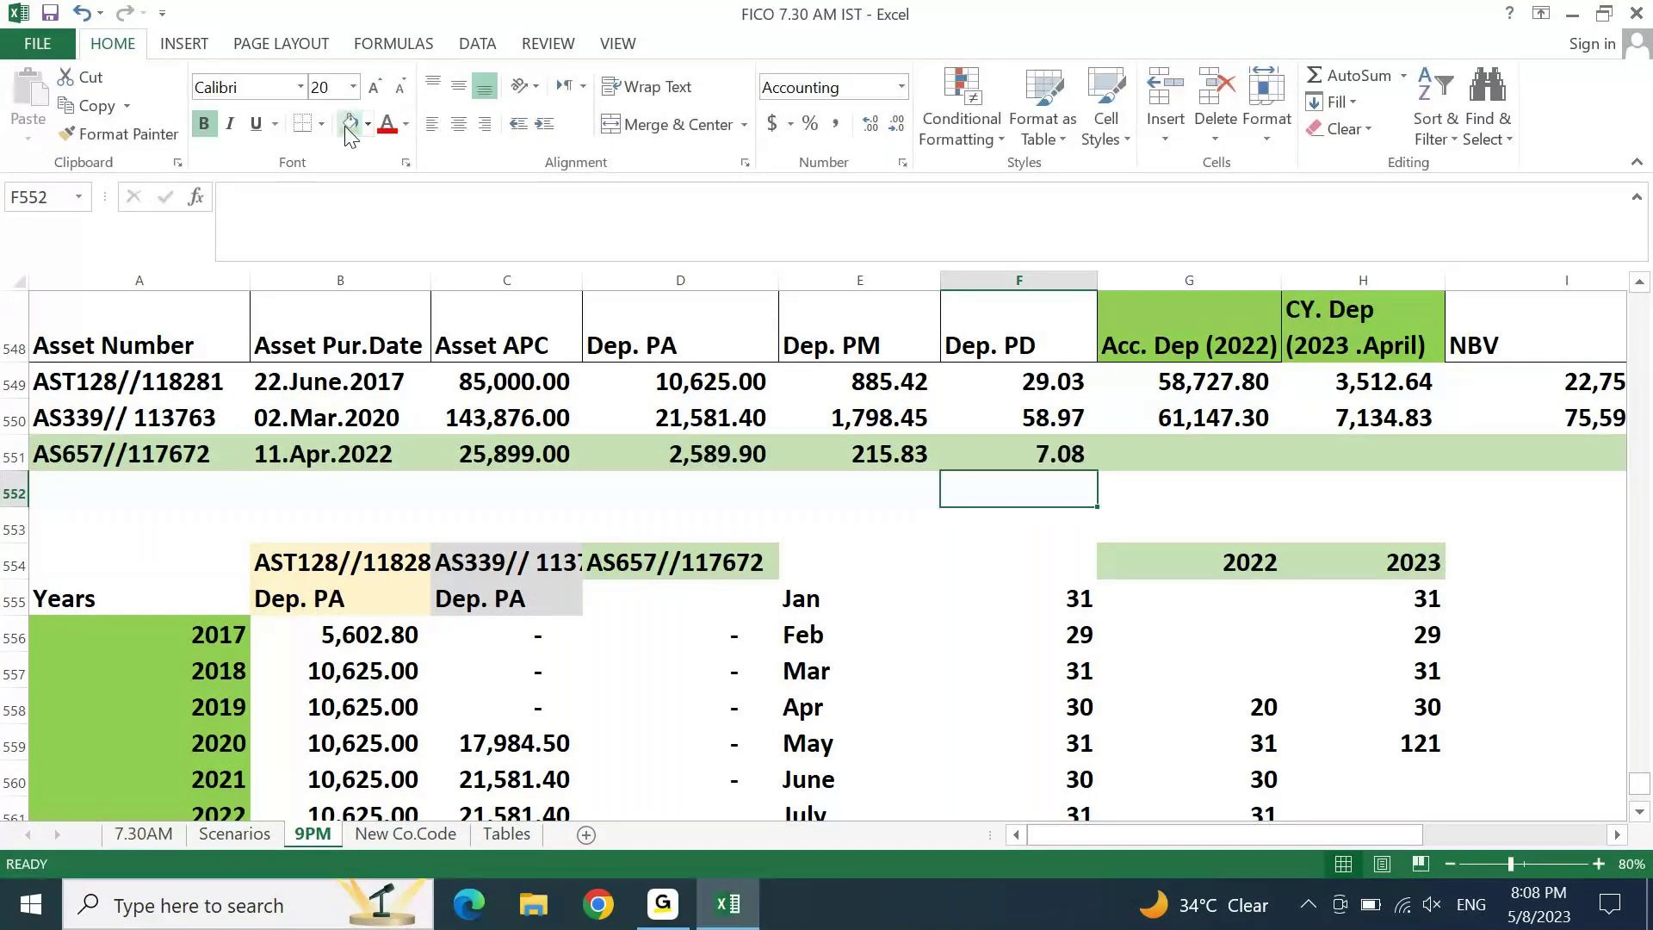
Step: Calculate the 2022 depreciation of AS657//117672 in D561 with the formula =G567*F551
key("Left")
key("Left")
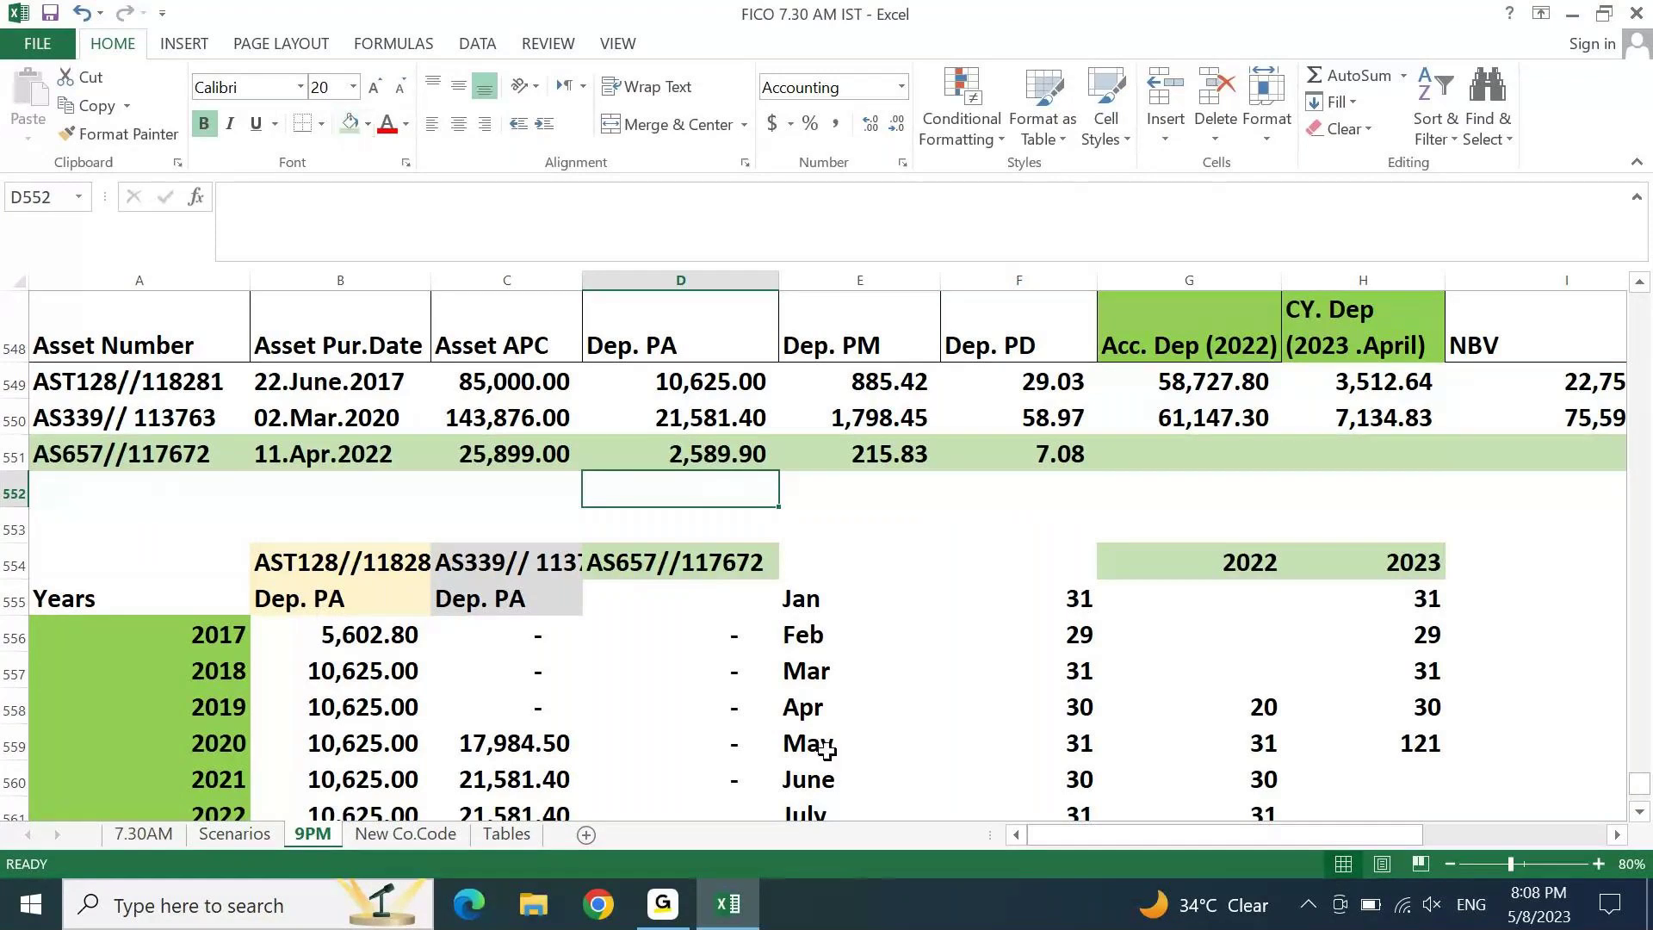
left_click(686, 706)
key("Down")
key("Down")
key("Down")
key("Down")
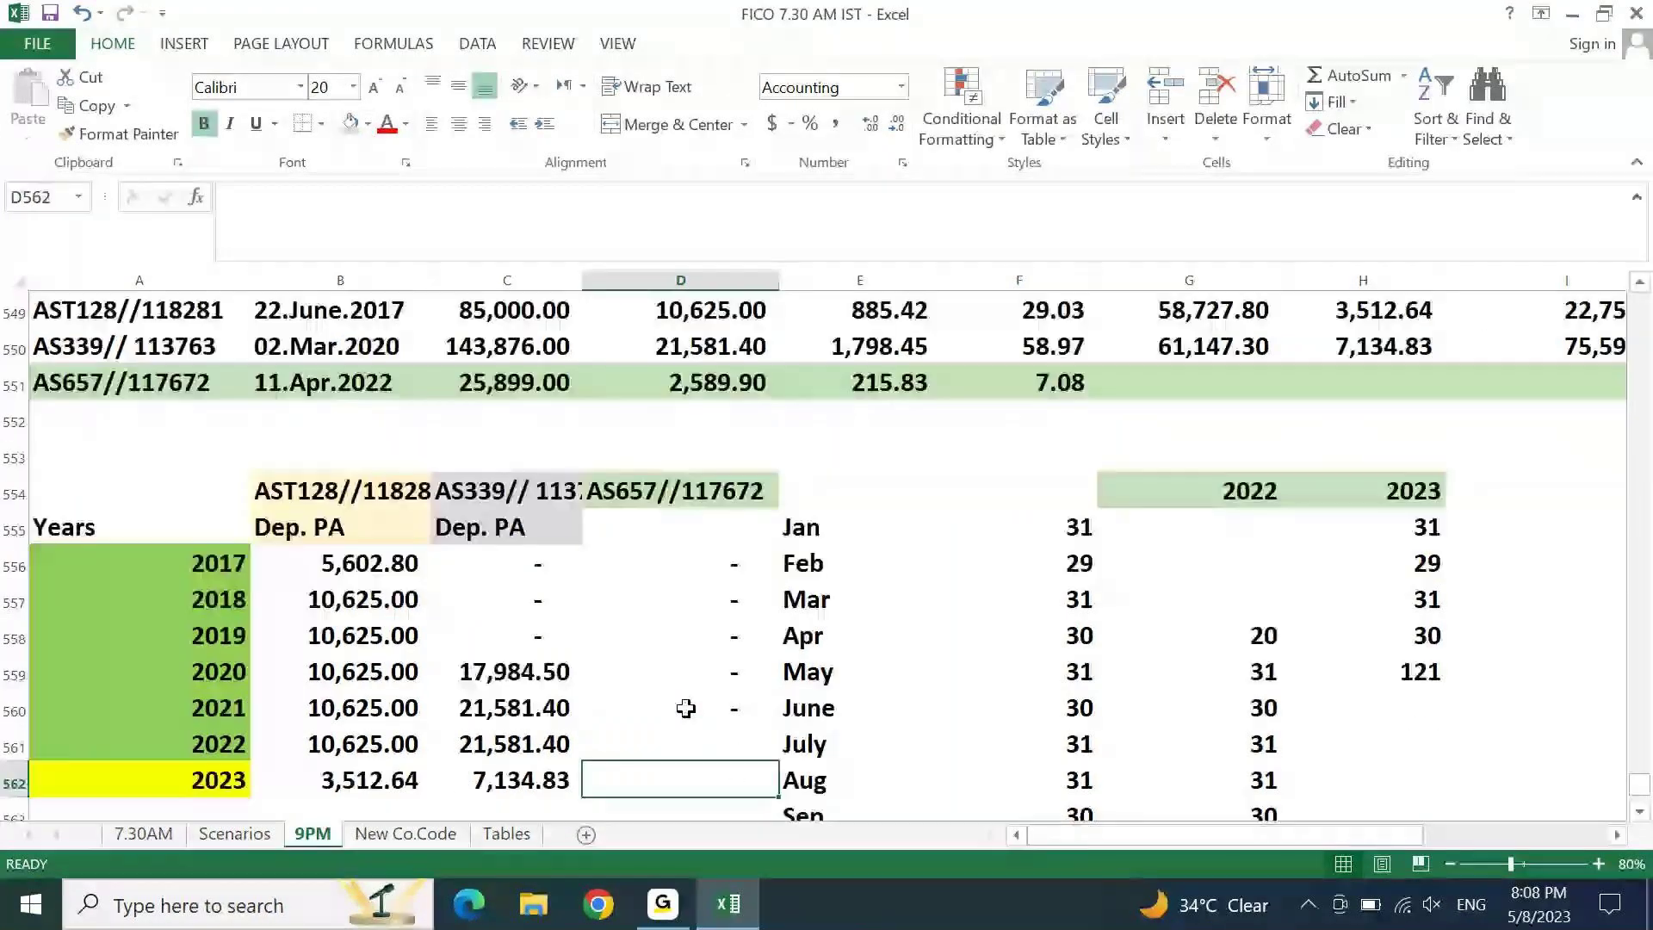
key("Up")
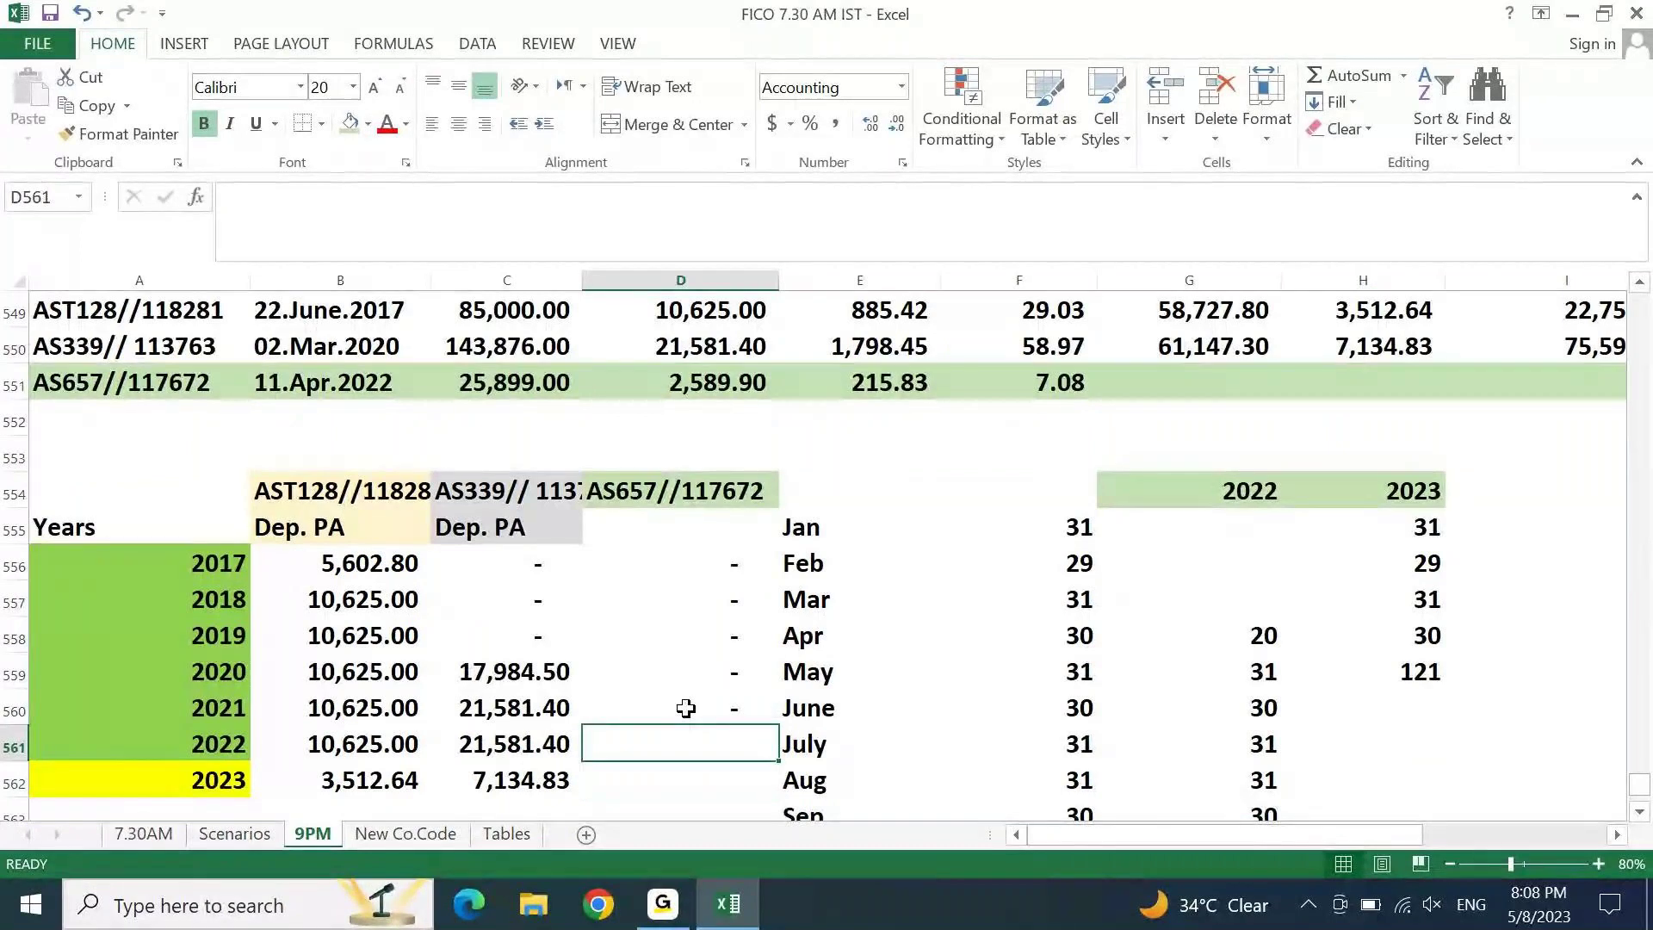
type("=")
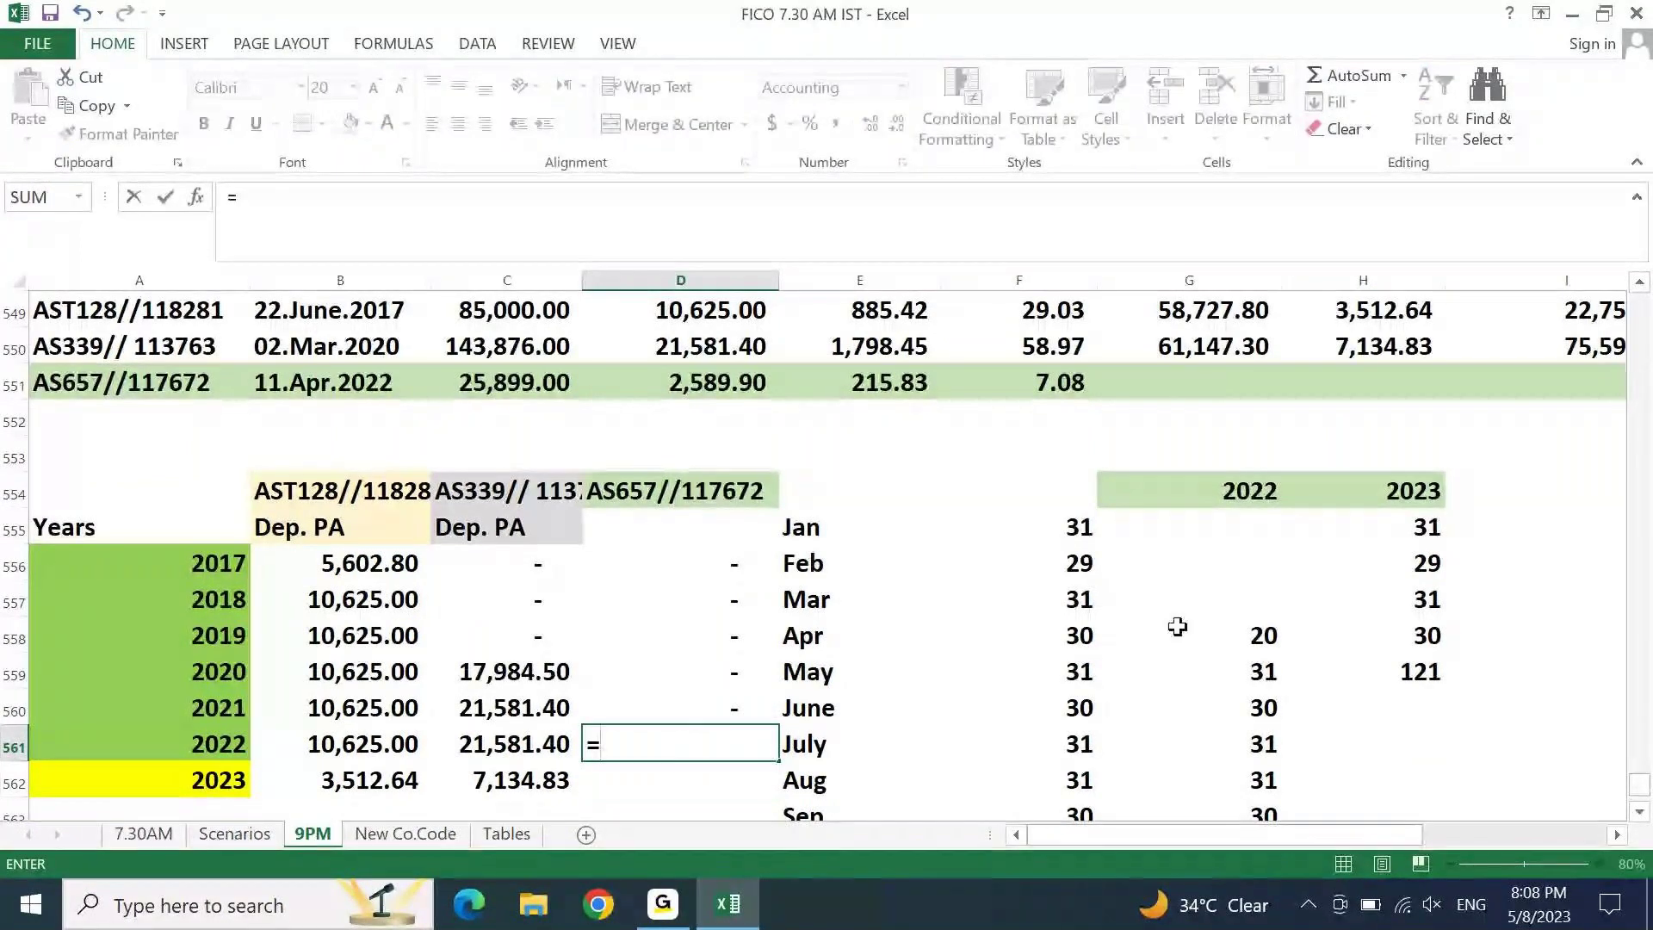
left_click(1639, 812)
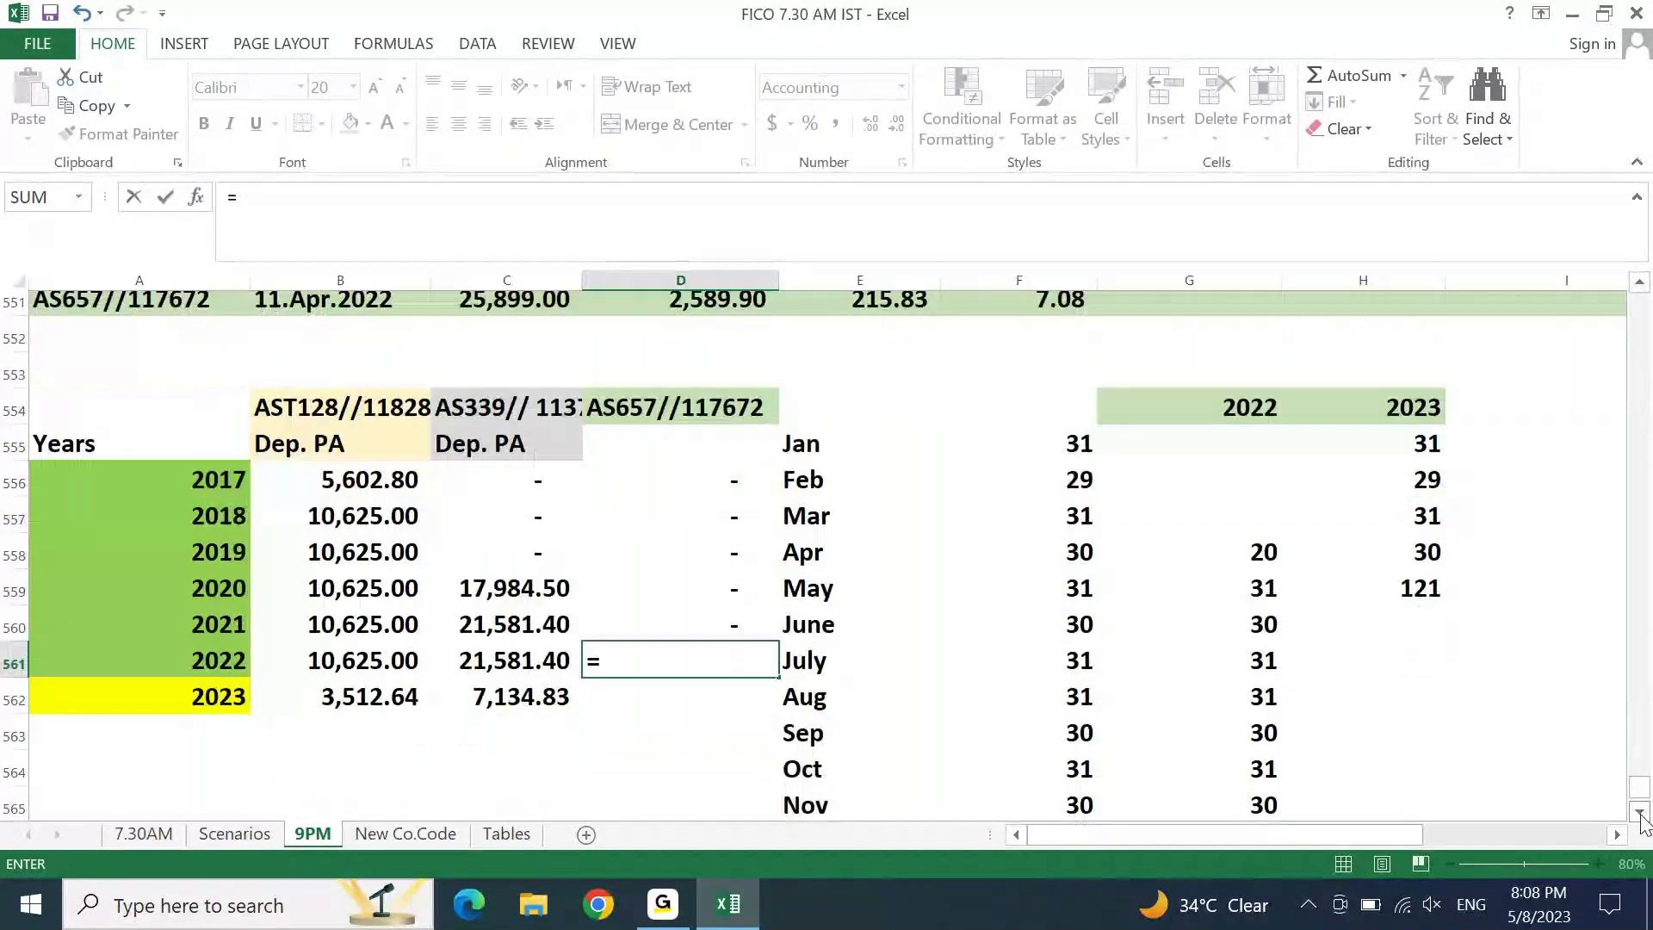
left_click(1640, 813)
left_click(1640, 814)
left_click(1258, 674)
type("*")
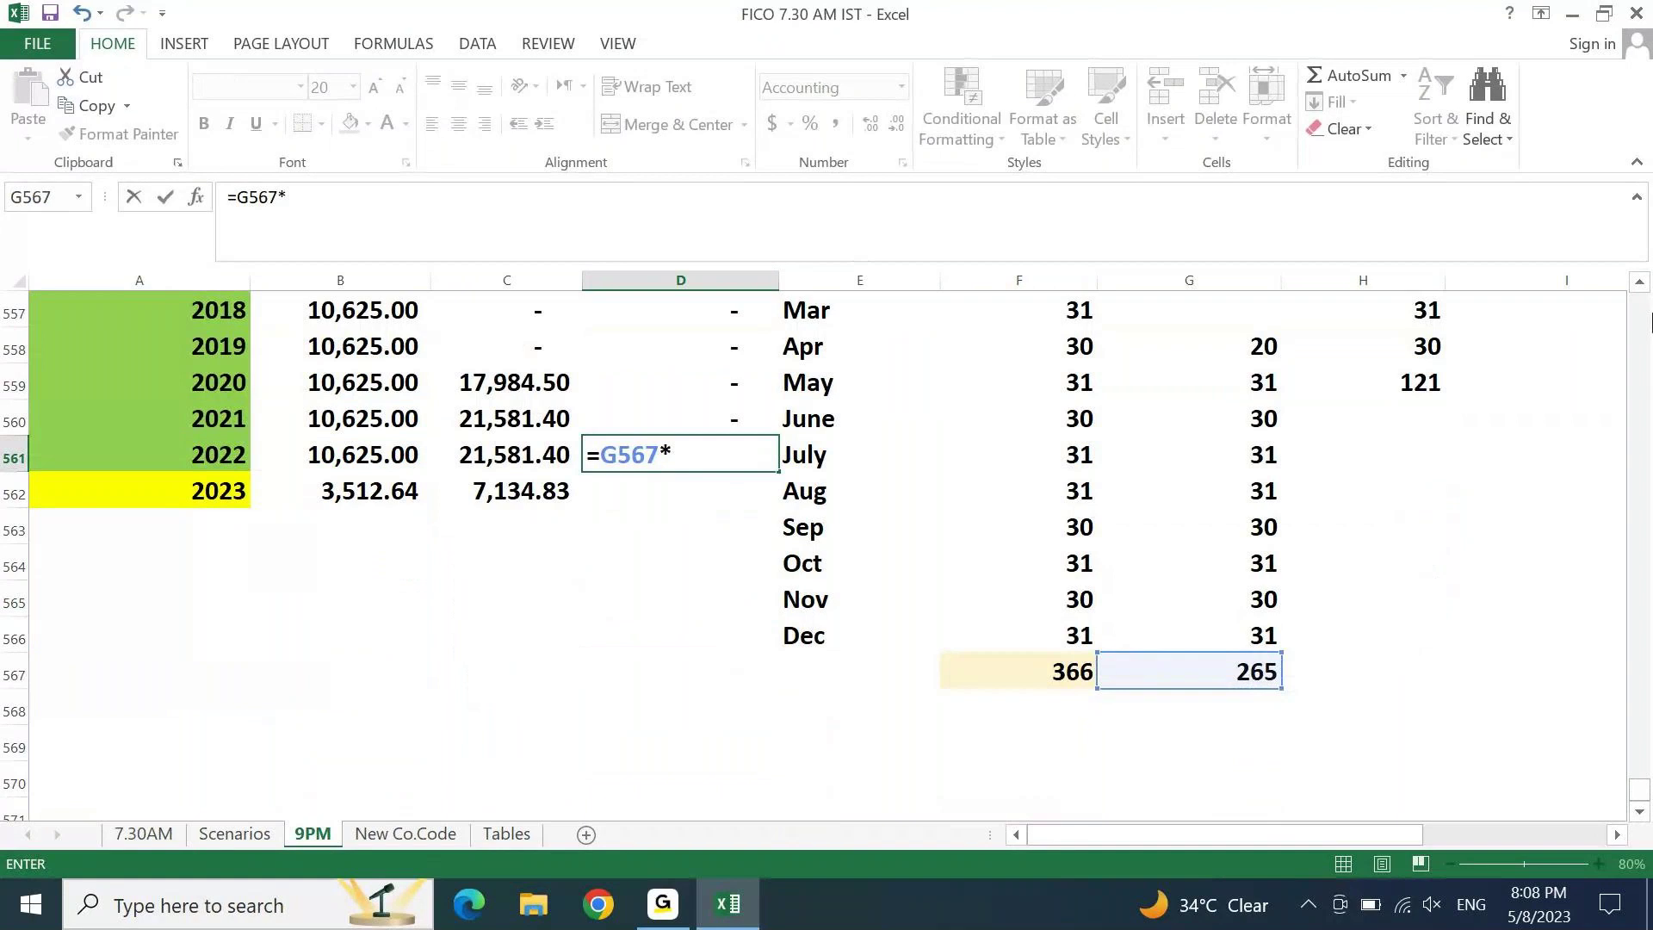
left_click(1640, 283)
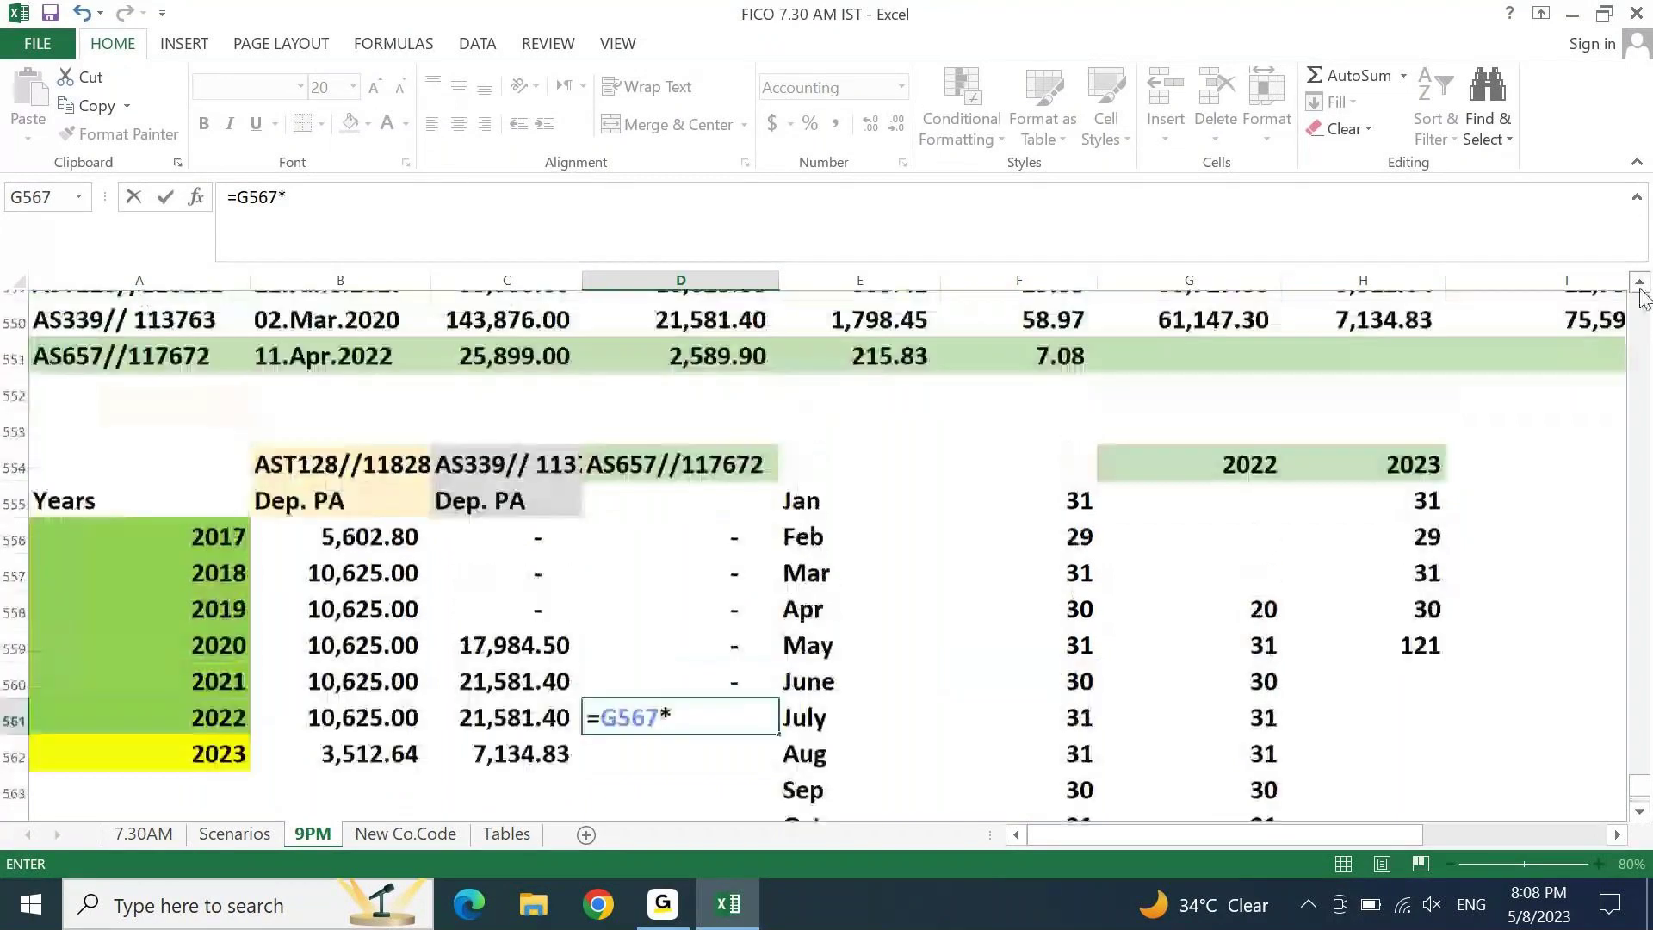
left_click(1640, 291)
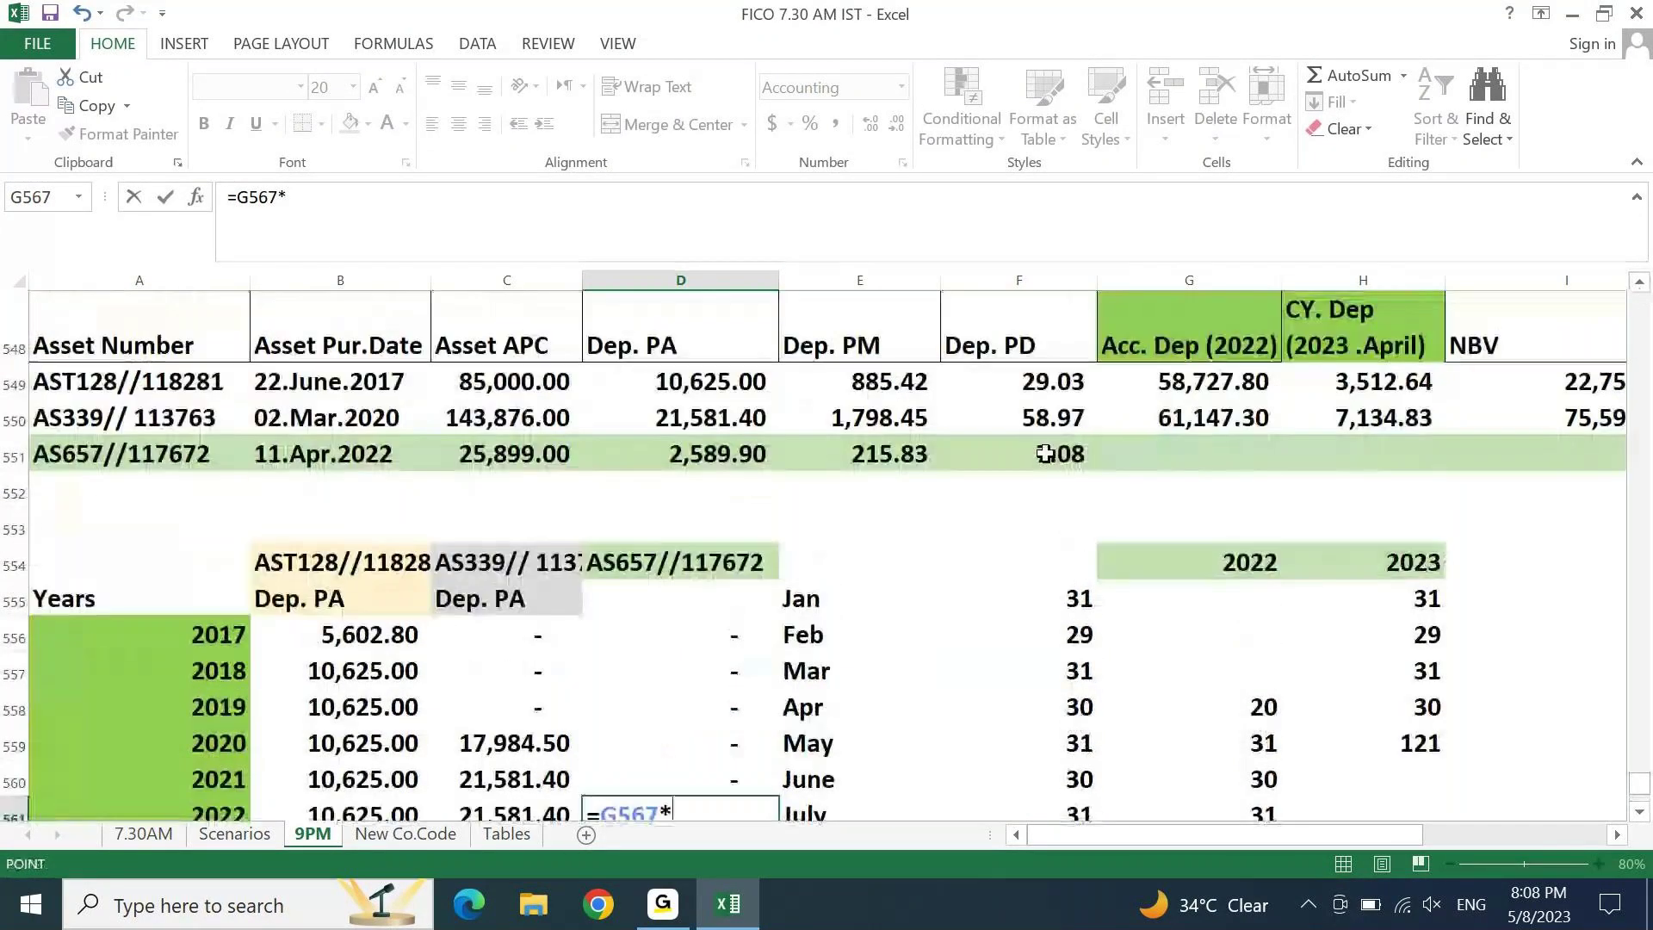
left_click(1044, 454)
key("ctrl+Return")
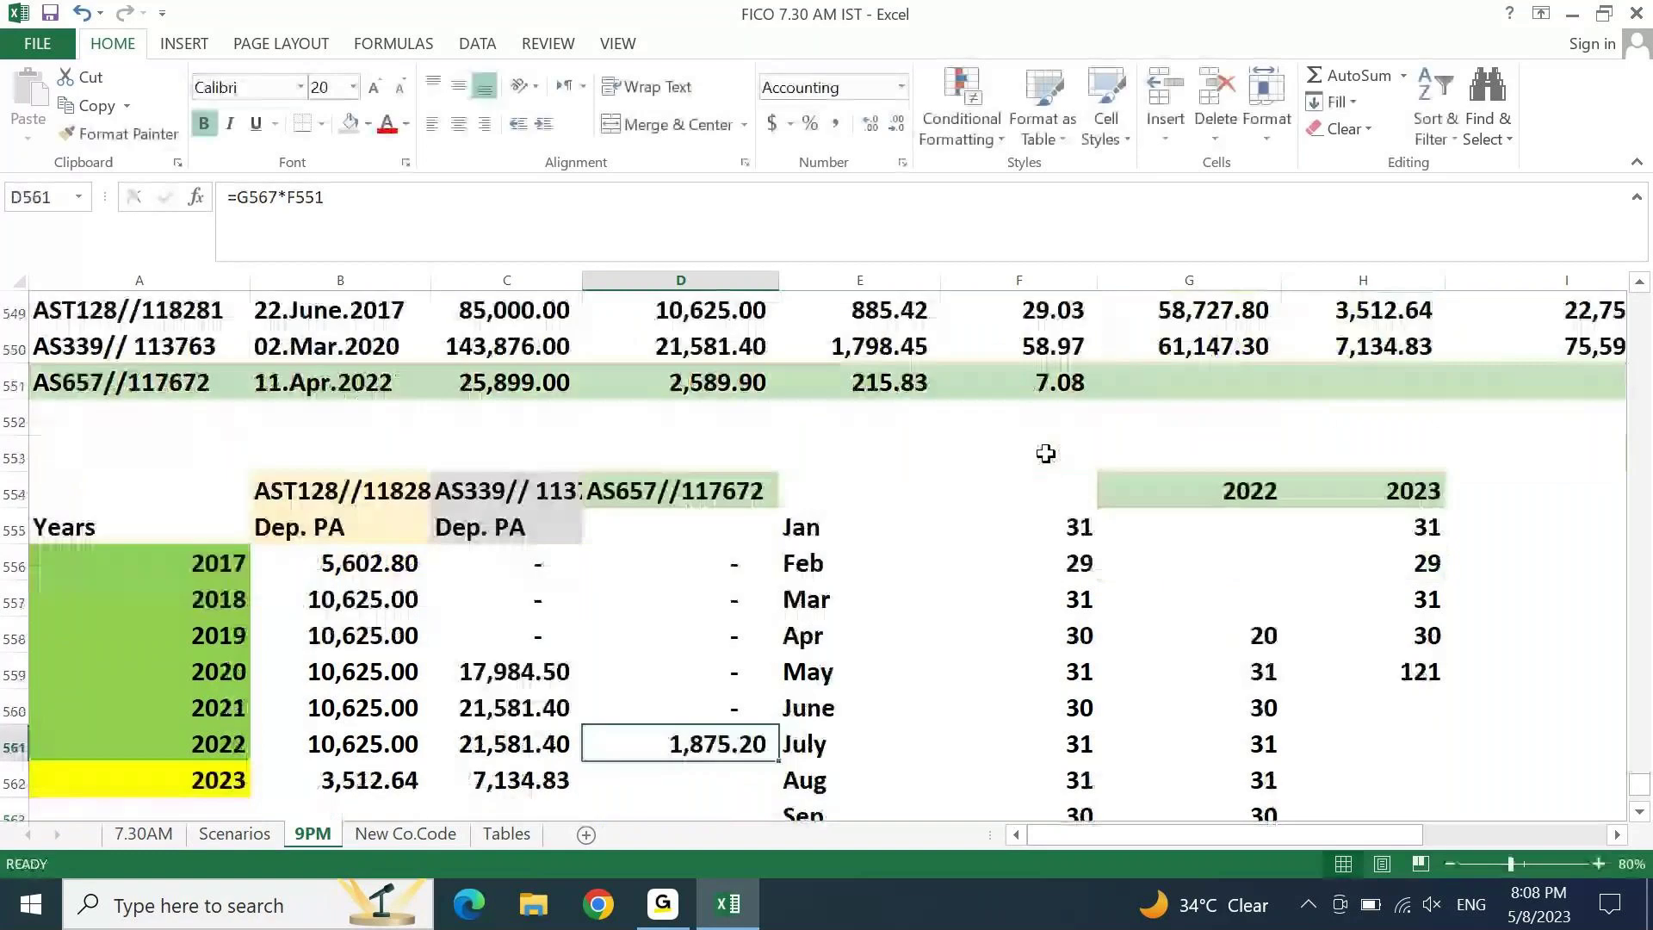
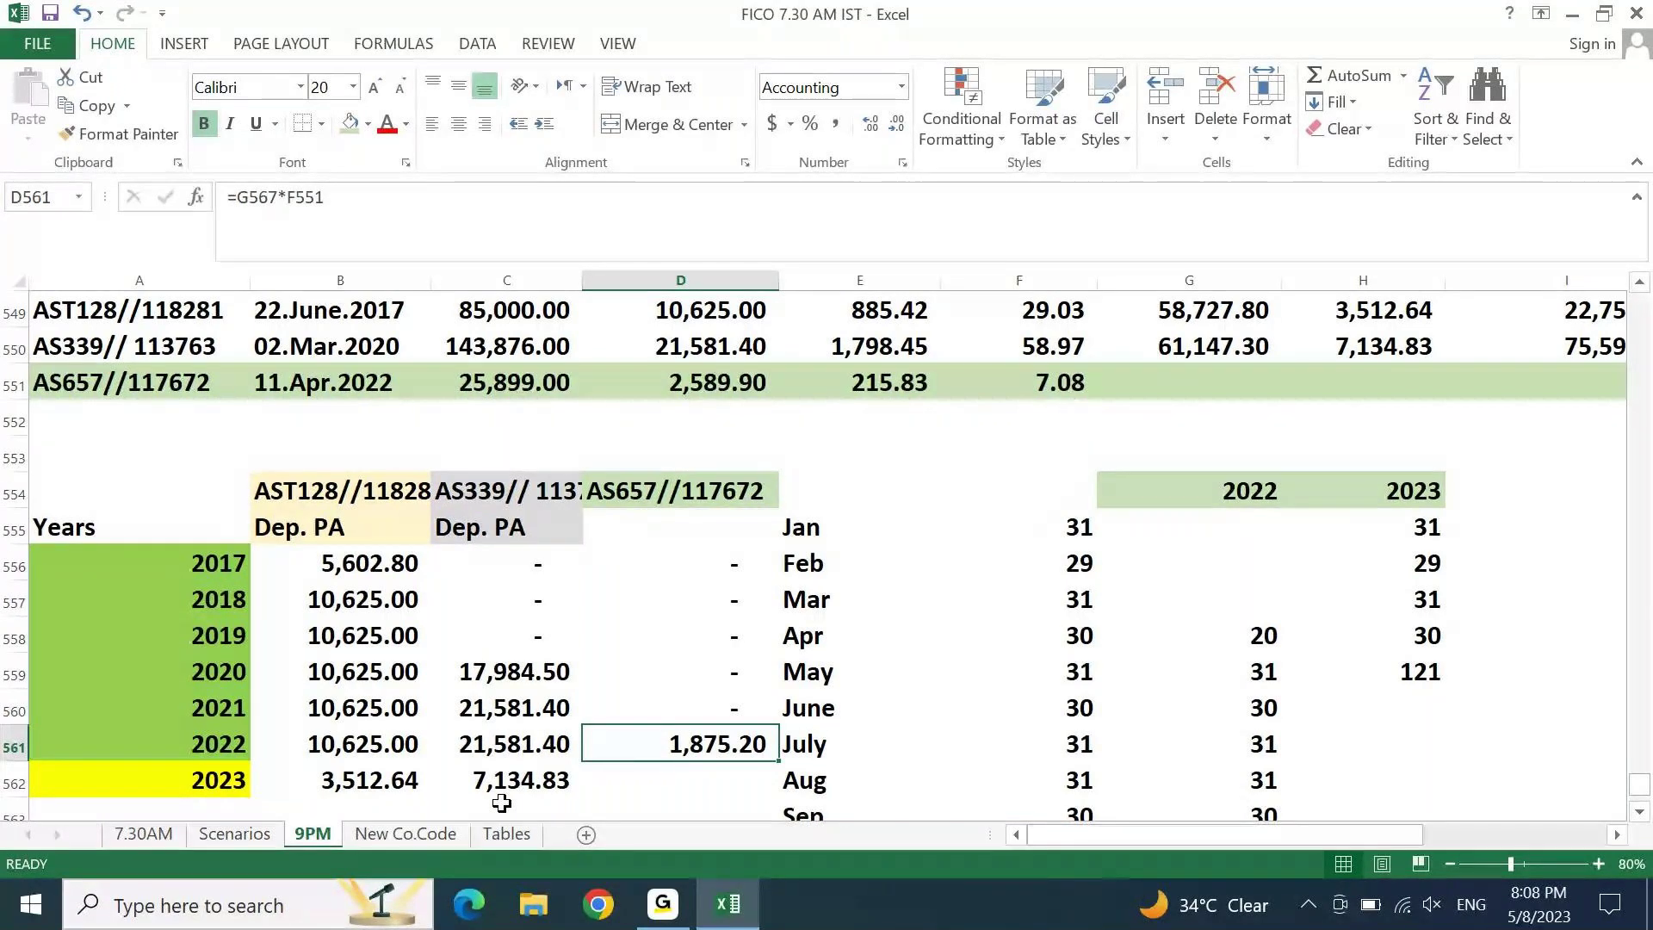
Step: Examine the yearly depreciation of AS657//117672 and its formula in D551
key("Up")
key("Up")
key("Up")
key("Up")
key("Up")
key("Up")
key("Up")
key("Up")
key("Up")
key("Up")
key("Up")
key("Up")
key("Up")
key("Up")
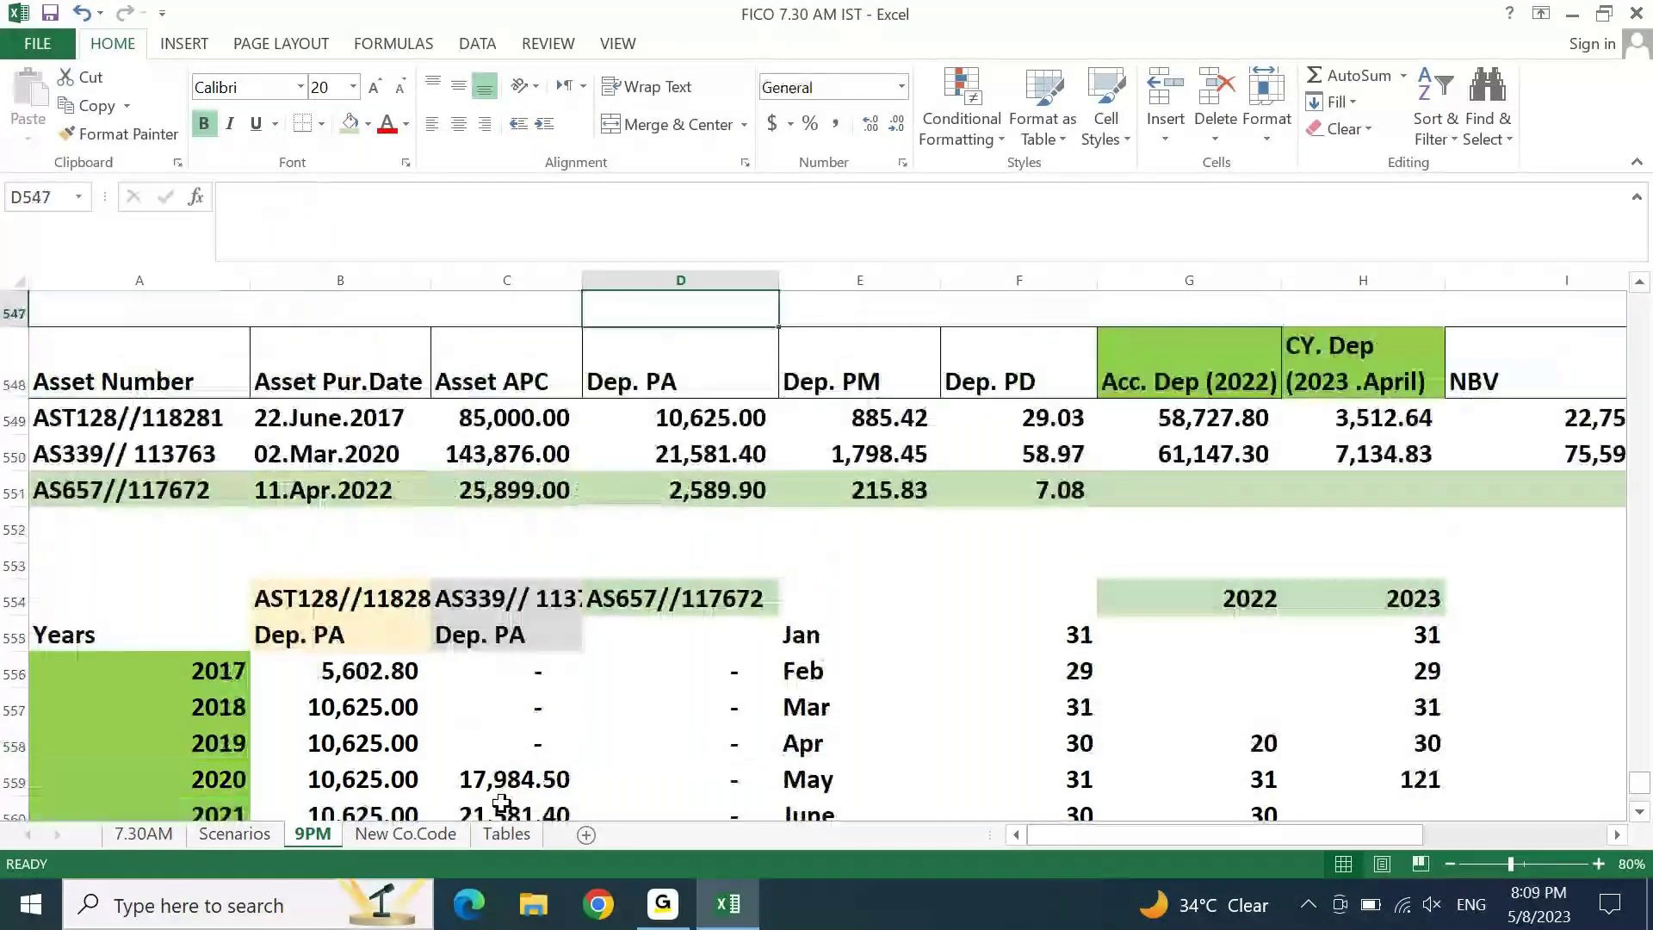
key("Down")
key("Down")
key("Down")
key("Down")
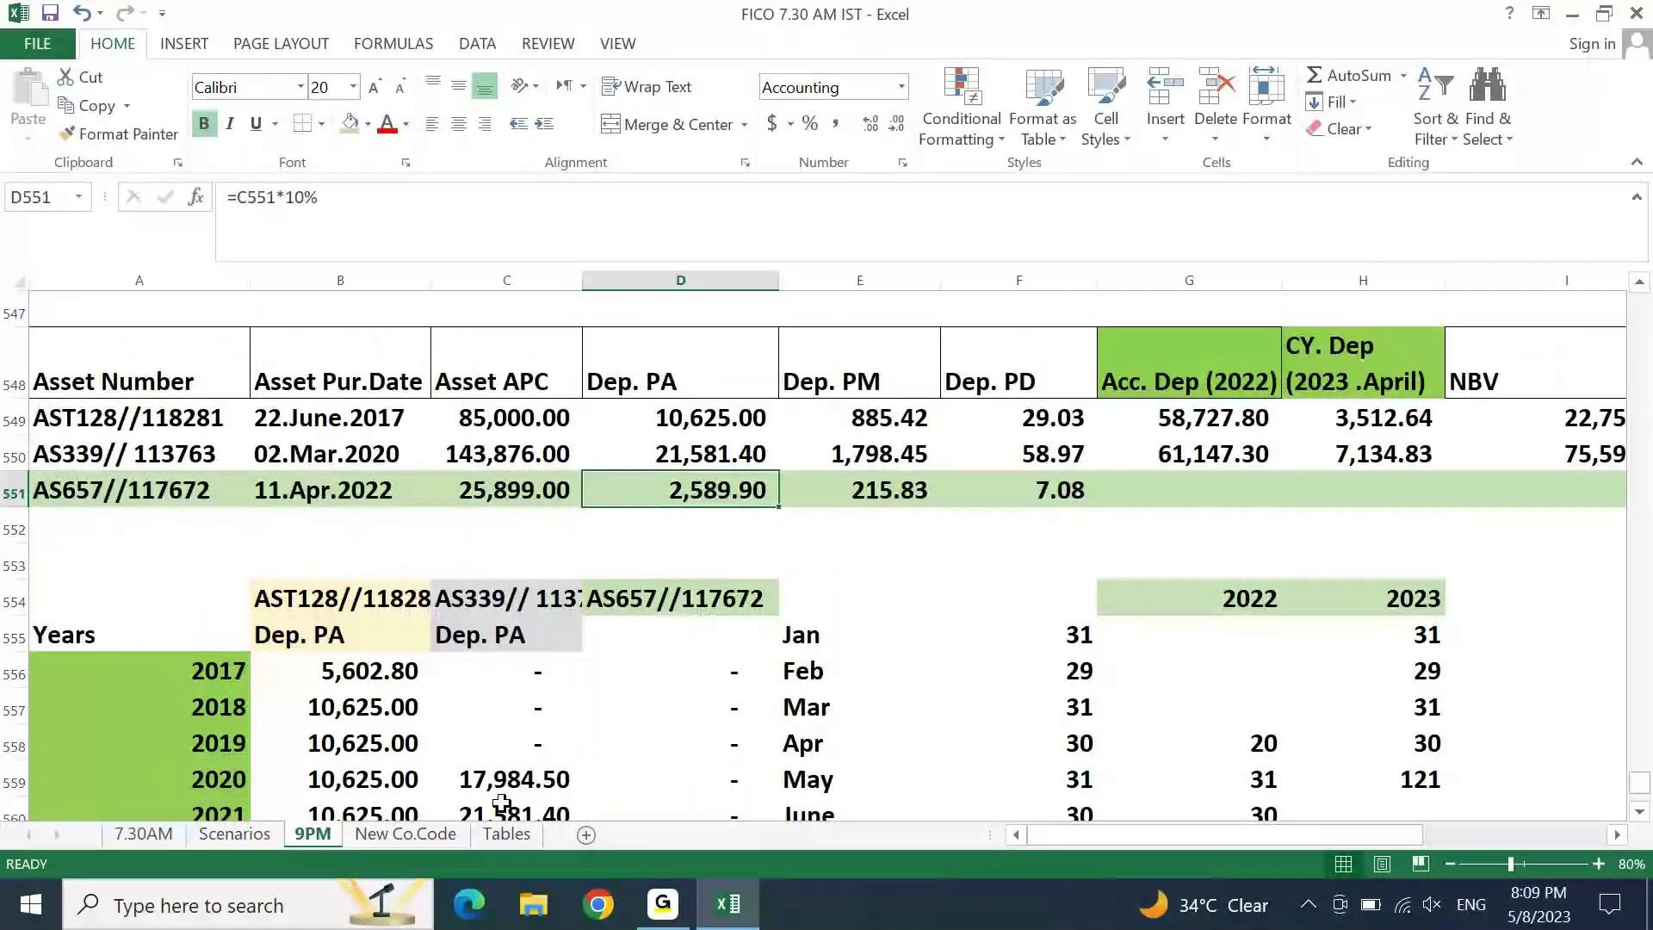
key("Down")
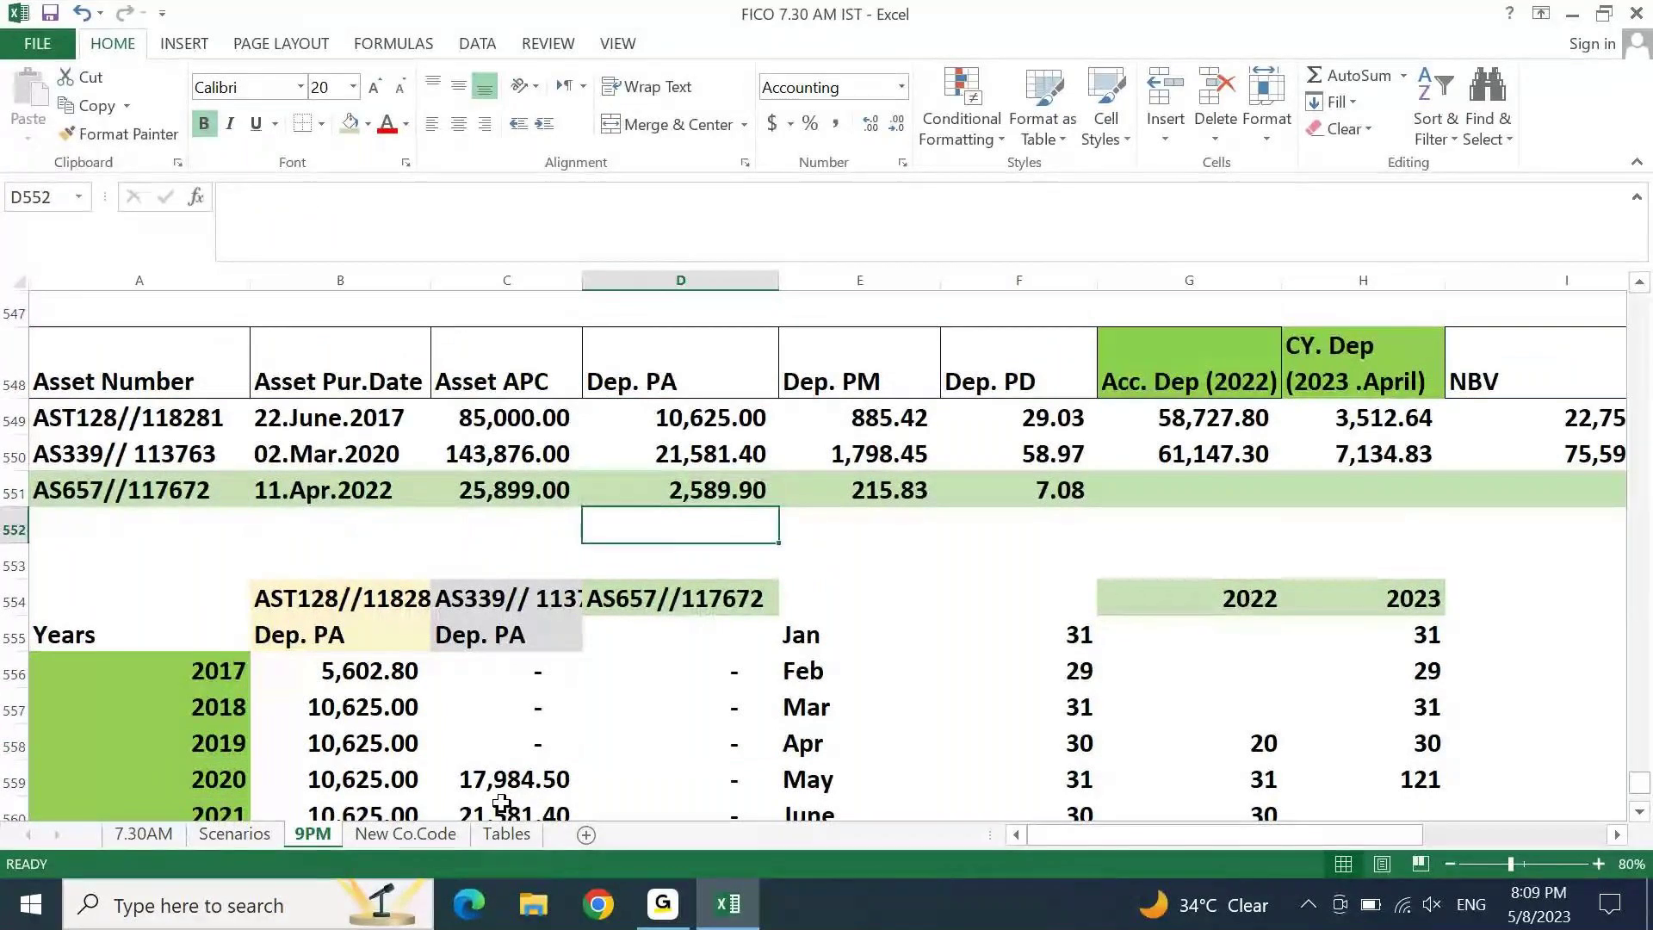
Step: Examine the yearly depreciation schedule below the asset table, especially the 2022 and 2023 cells of AS657//117672 in D561:D562
key("Down")
key("Down")
key("Down")
key("Down")
key("Down")
key("Down")
key("Down")
key("Down")
key("Down")
key("Down")
key("Down")
key("Left")
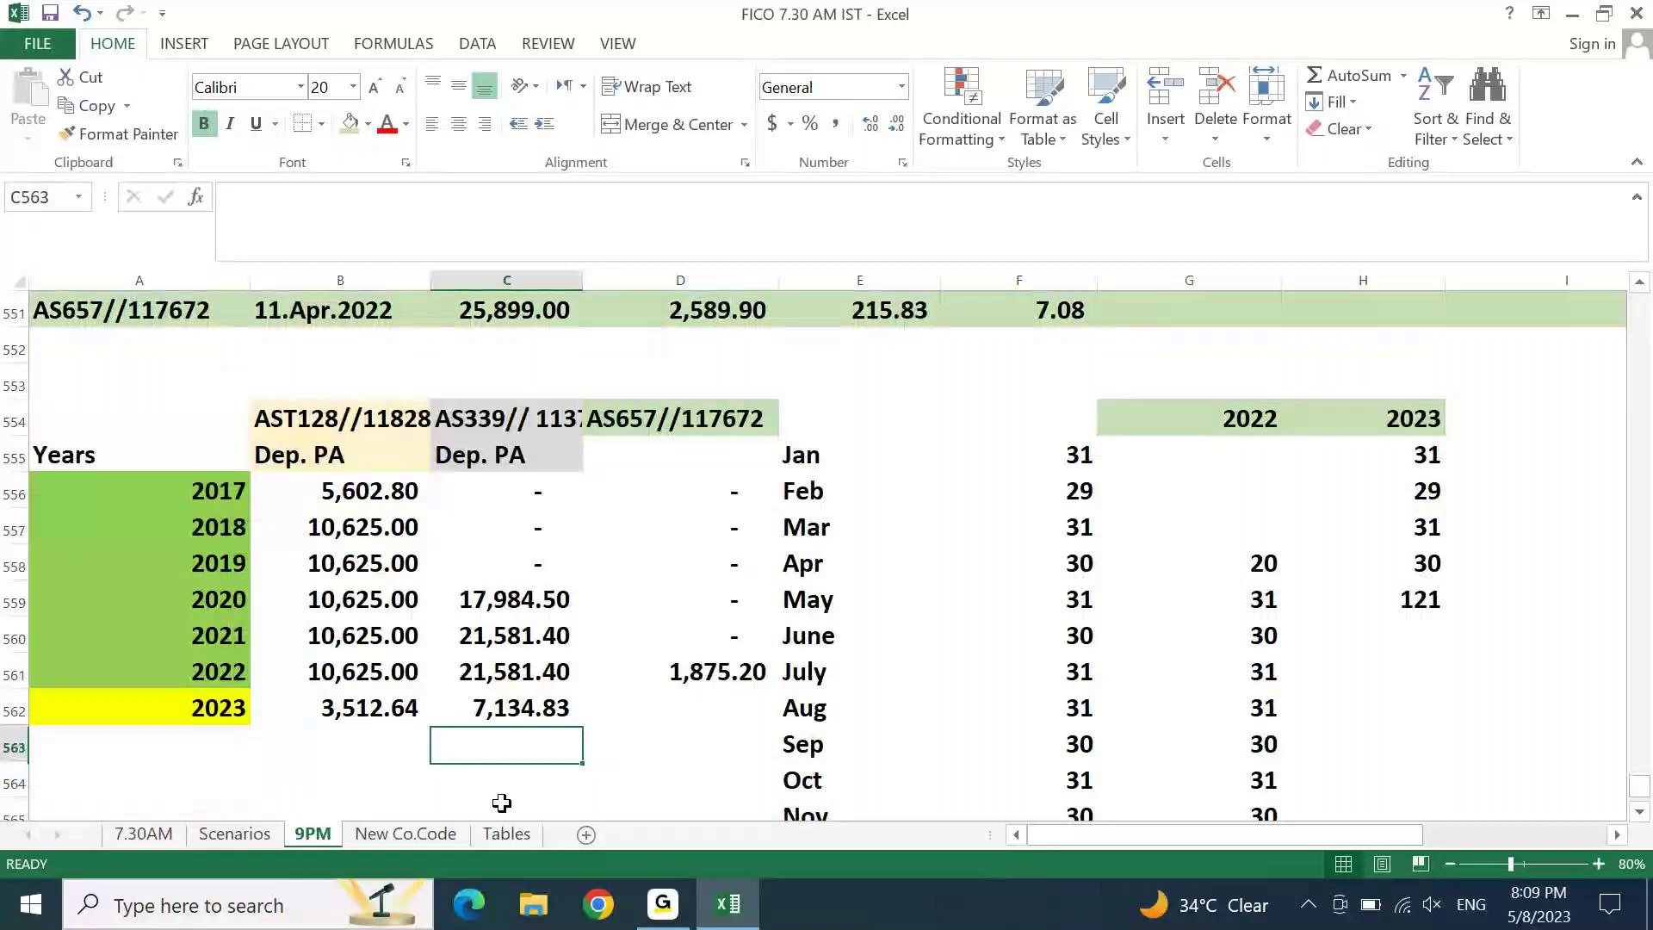
key("Down")
key("Left")
key("Down")
key("Down")
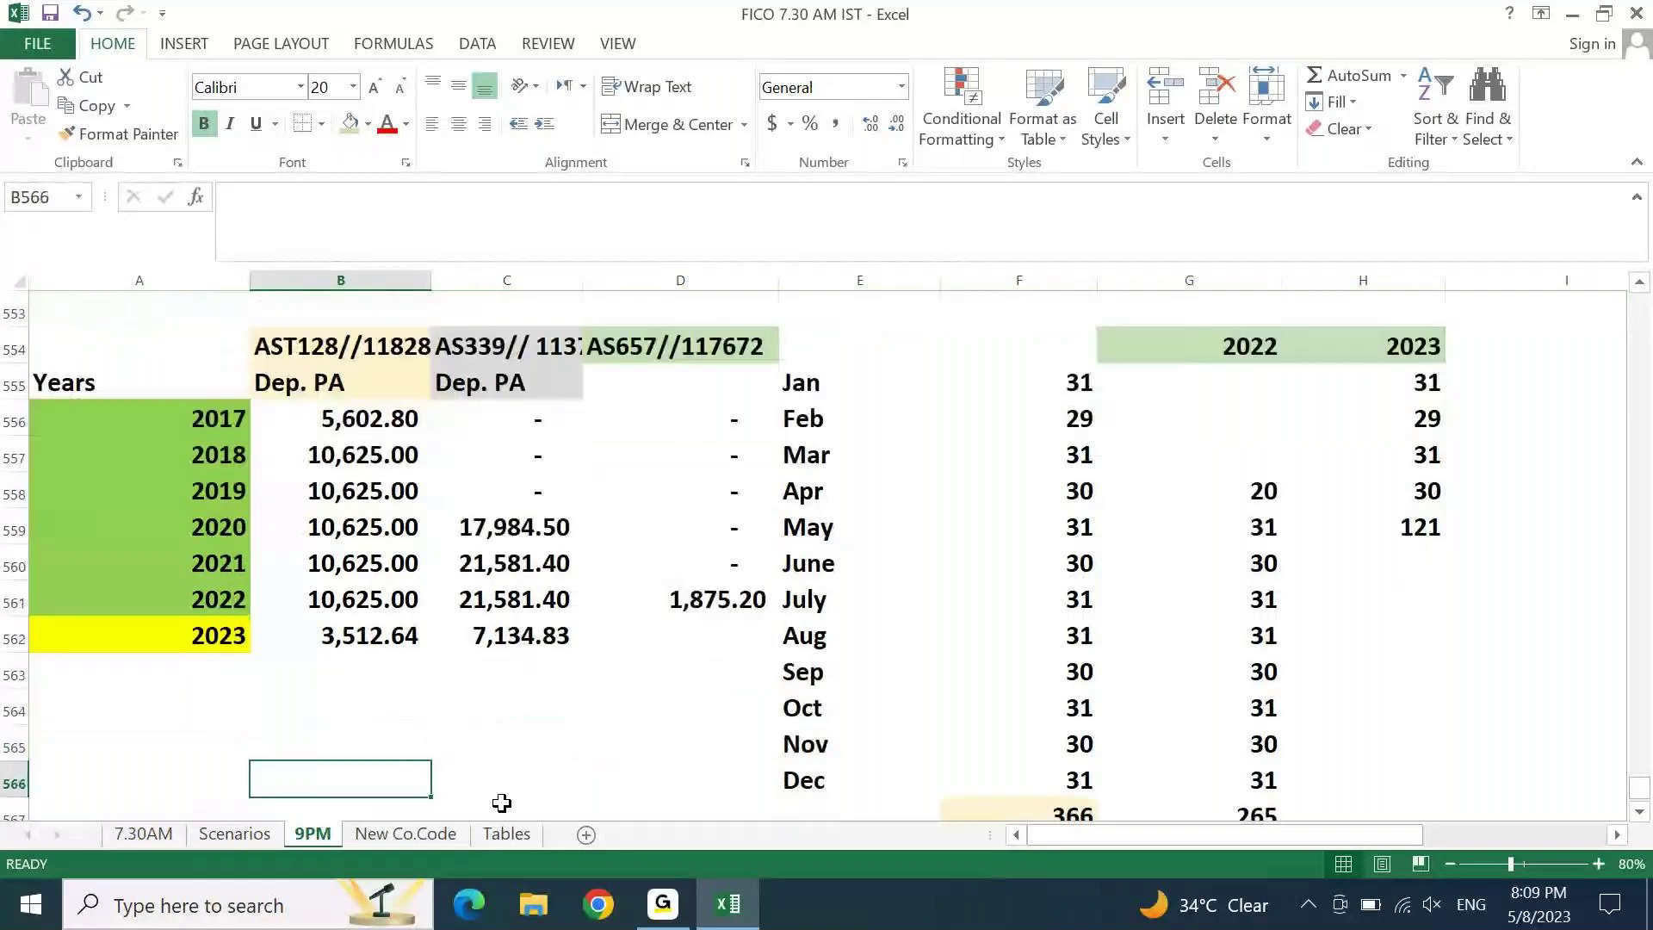
key("Left")
key("Up")
key("Right")
key("Right")
key("Right")
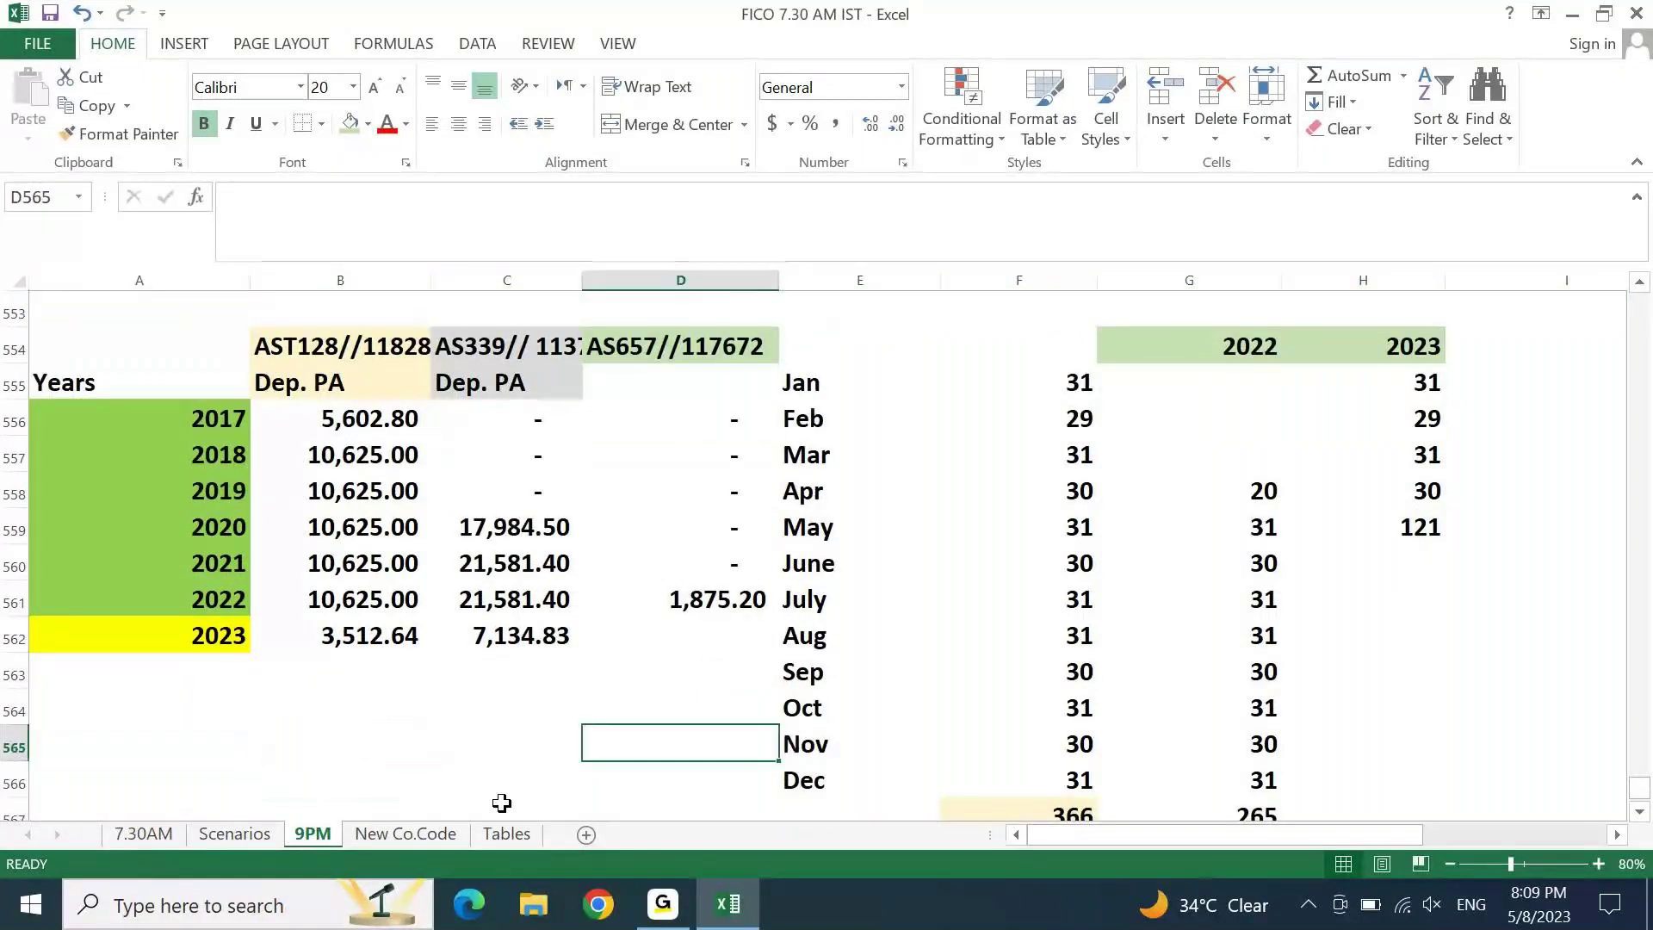
key("Up")
key("Up")
key("Up")
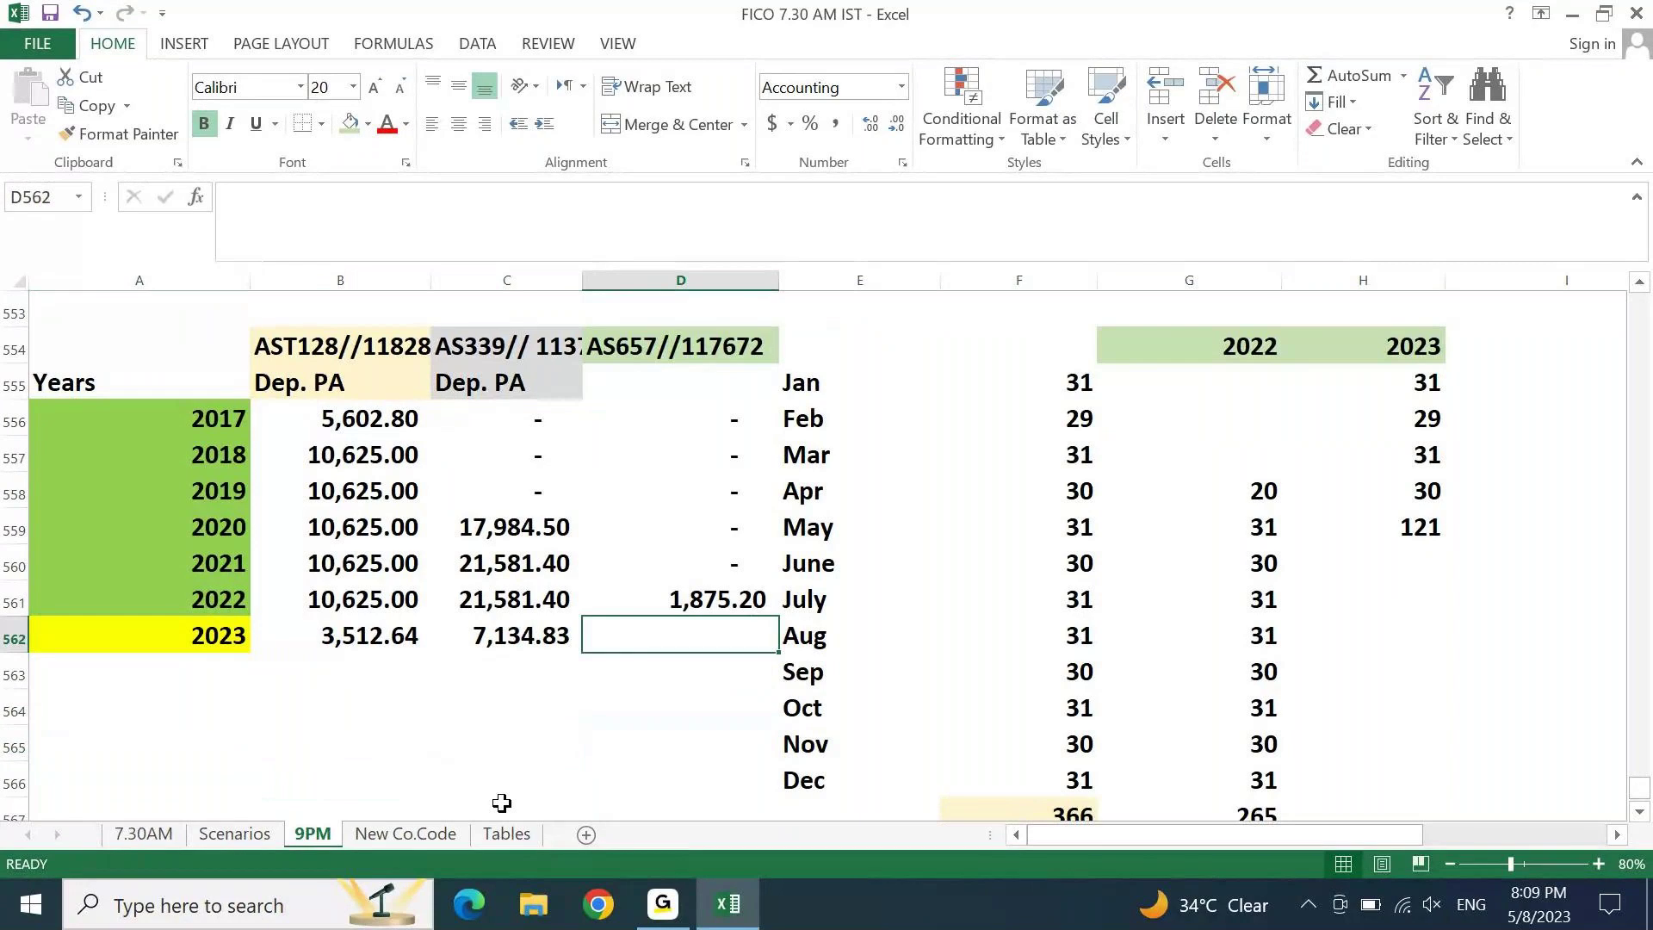
key("Up")
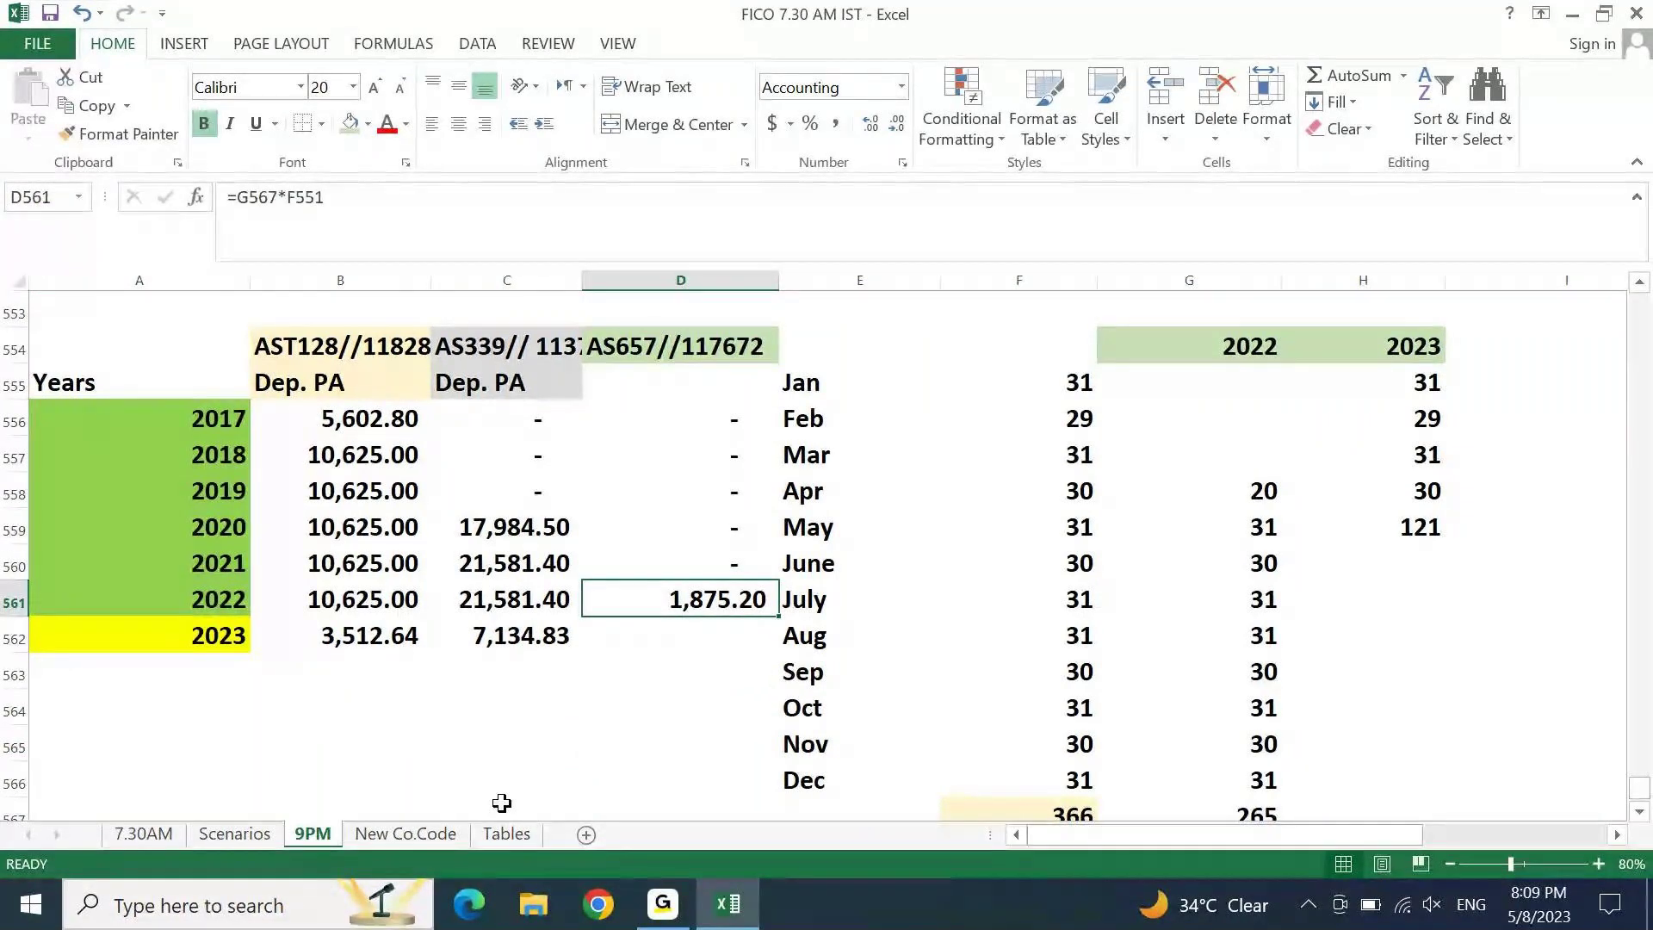
key("Down")
key("Up")
Step: Review row 551 of AS657//117672 from its APC in C551 through to the depreciation method in J551
key("ctrl+Up")
key("ctrl+Up")
key("ctrl+Up")
key("ctrl+Up")
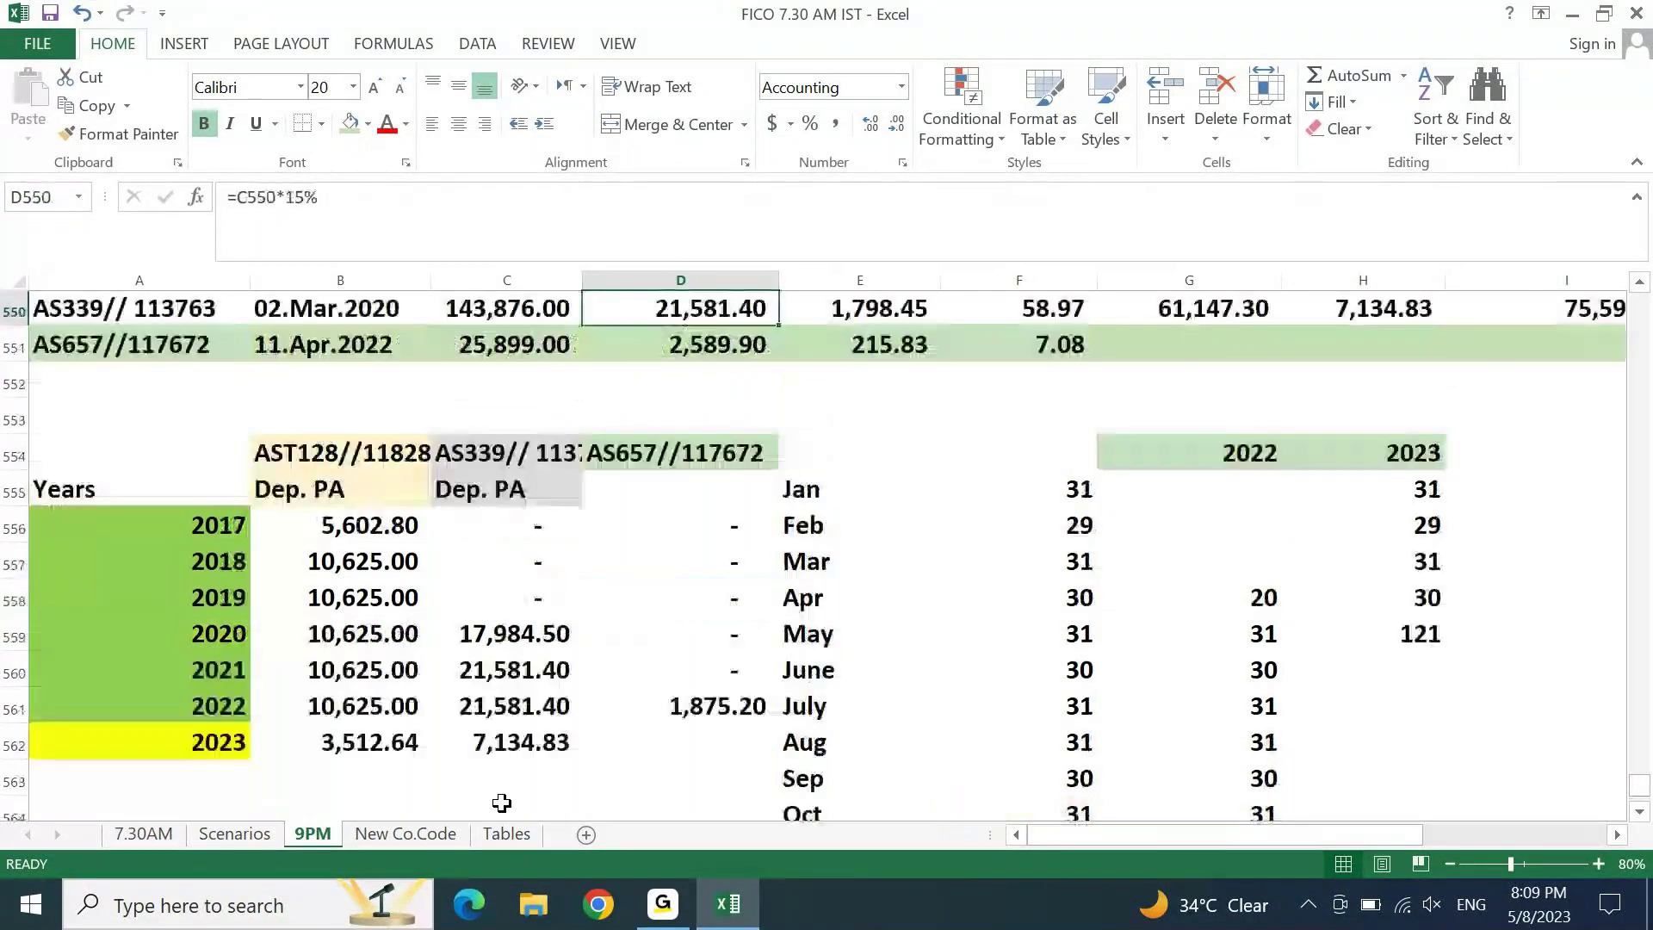
key("Up")
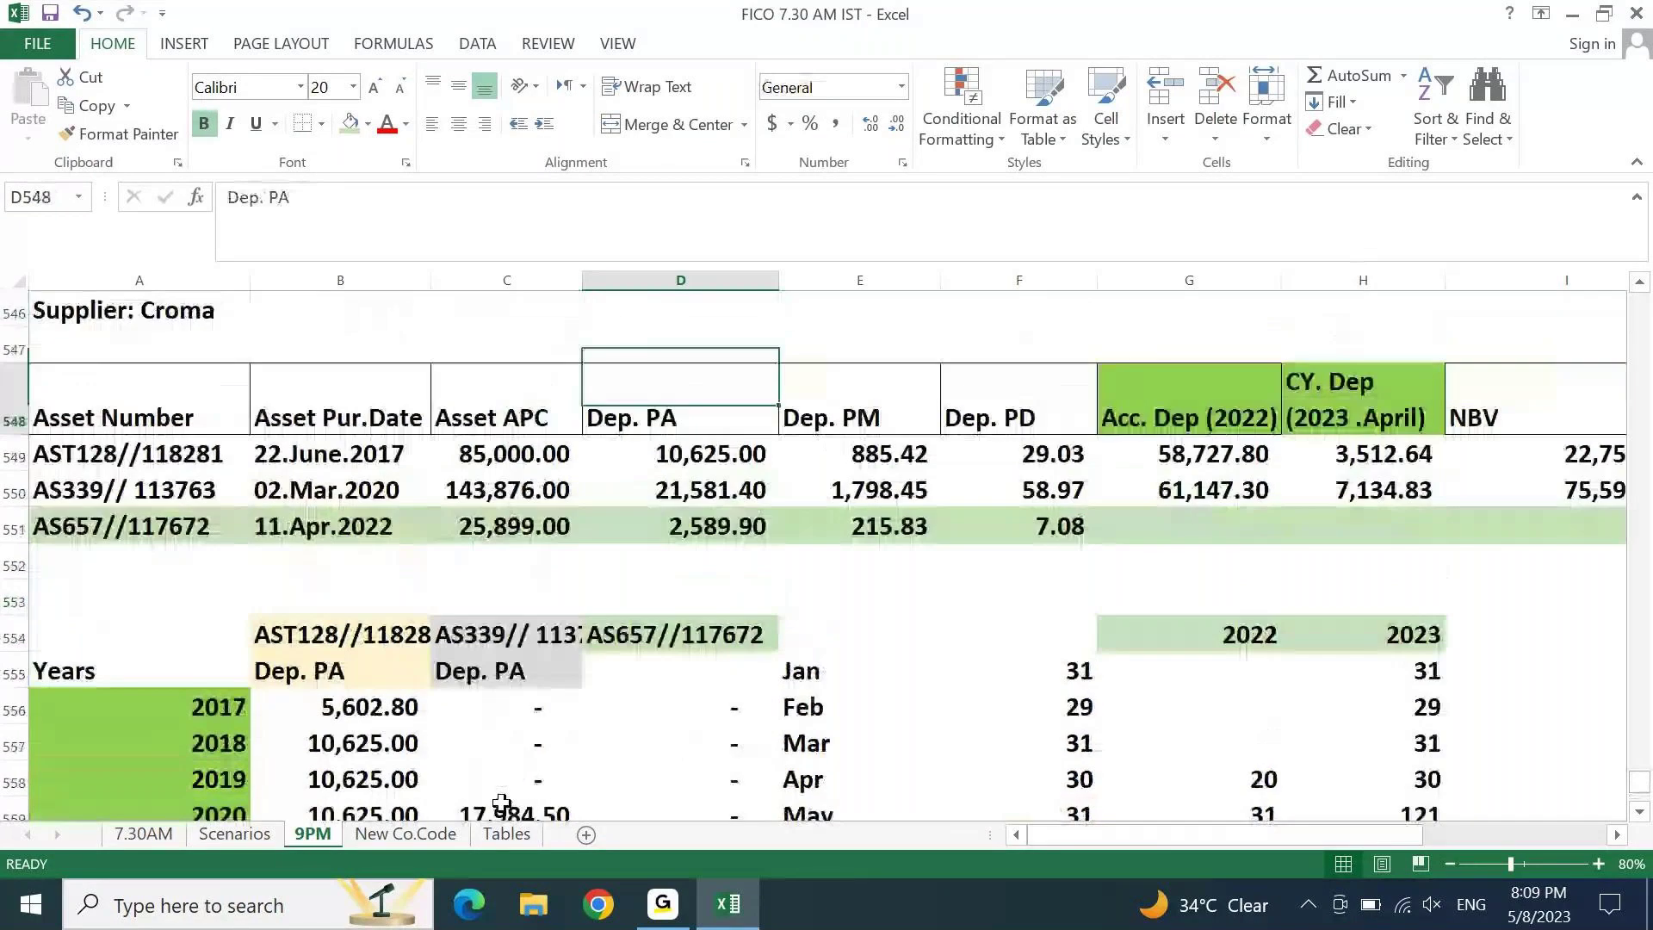
key("Down")
key("Down")
key("Down")
key("Down")
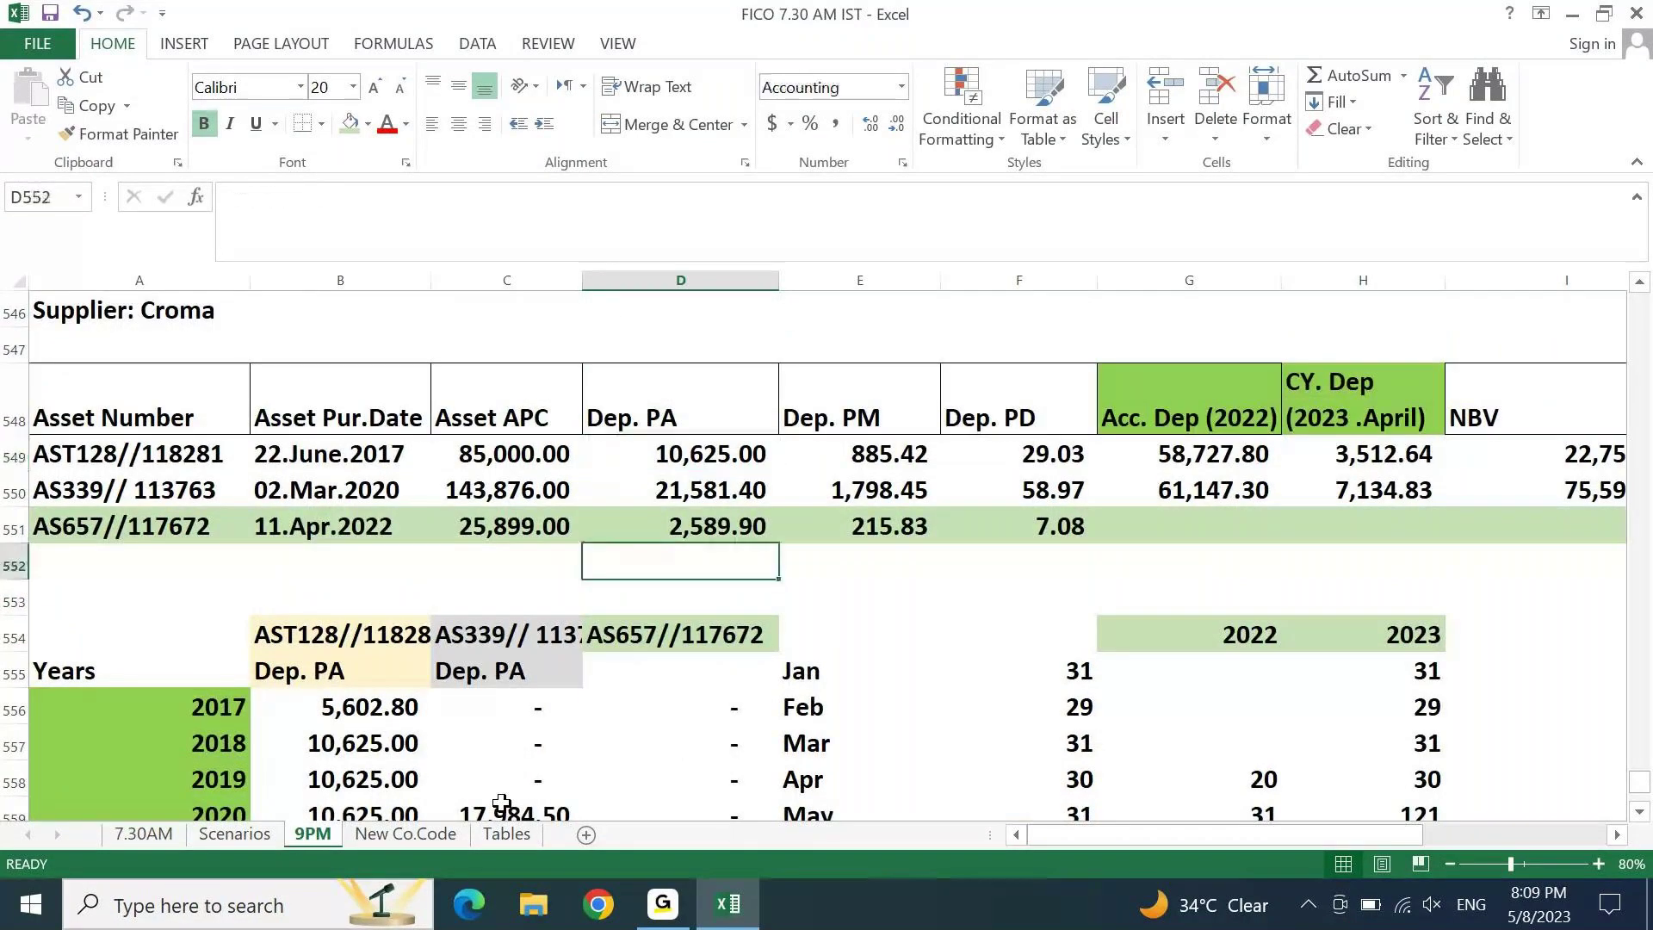
key("Left")
type("N")
key("Escape")
key("Up")
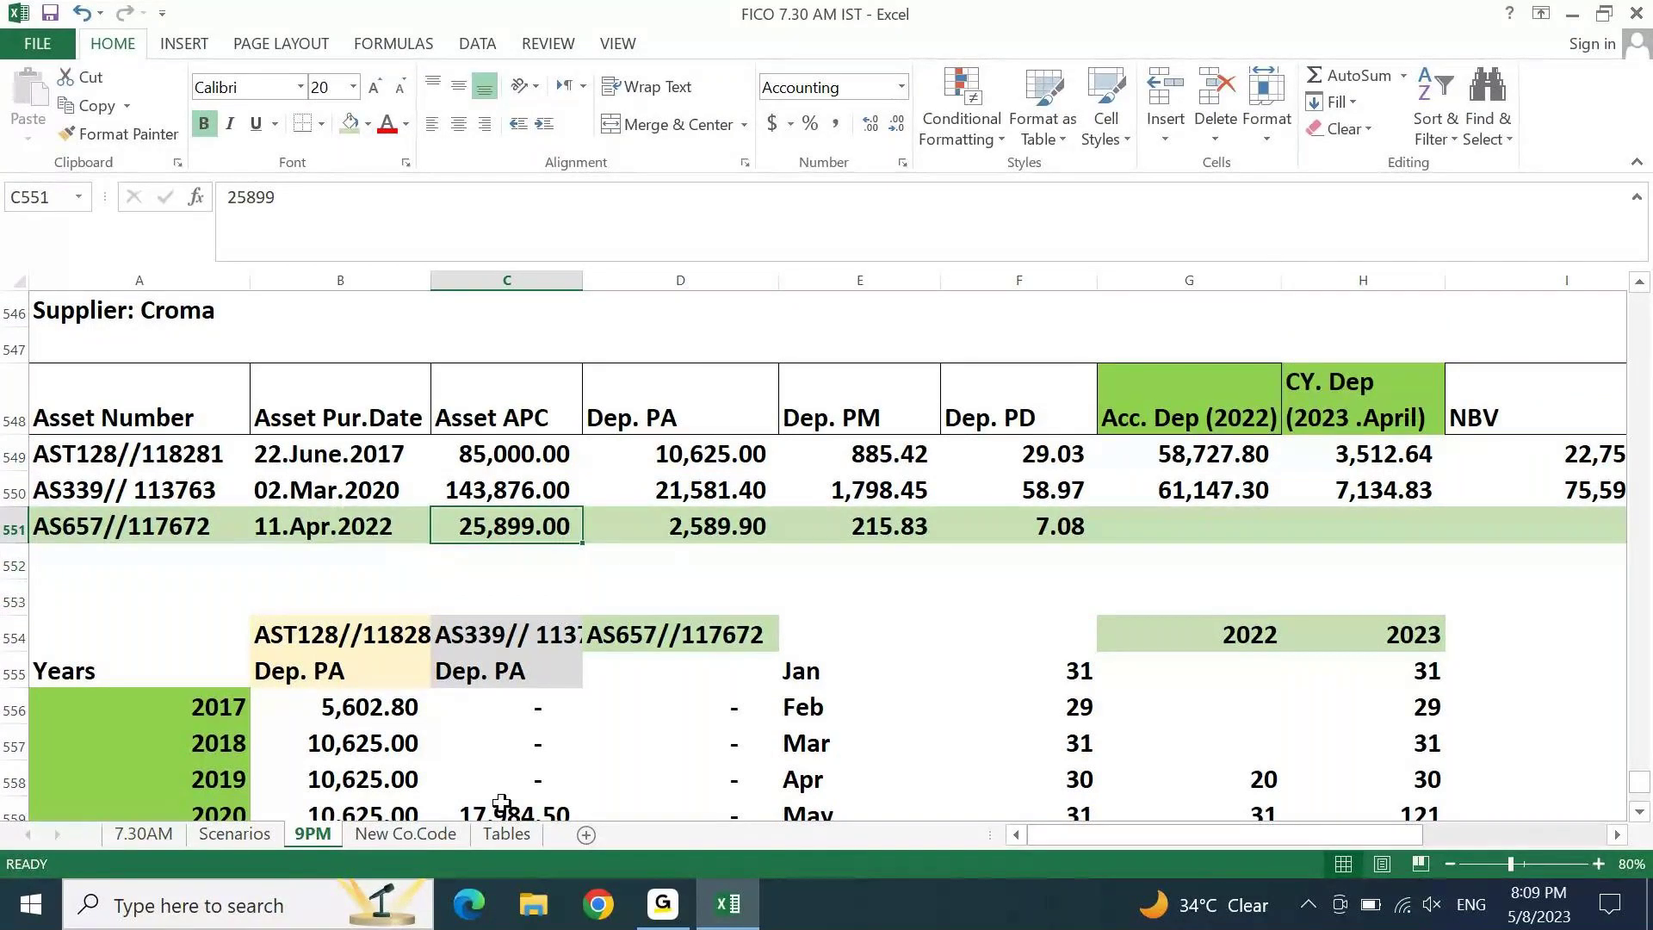
key("Right")
key("Right")
key("Right")
key("Right")
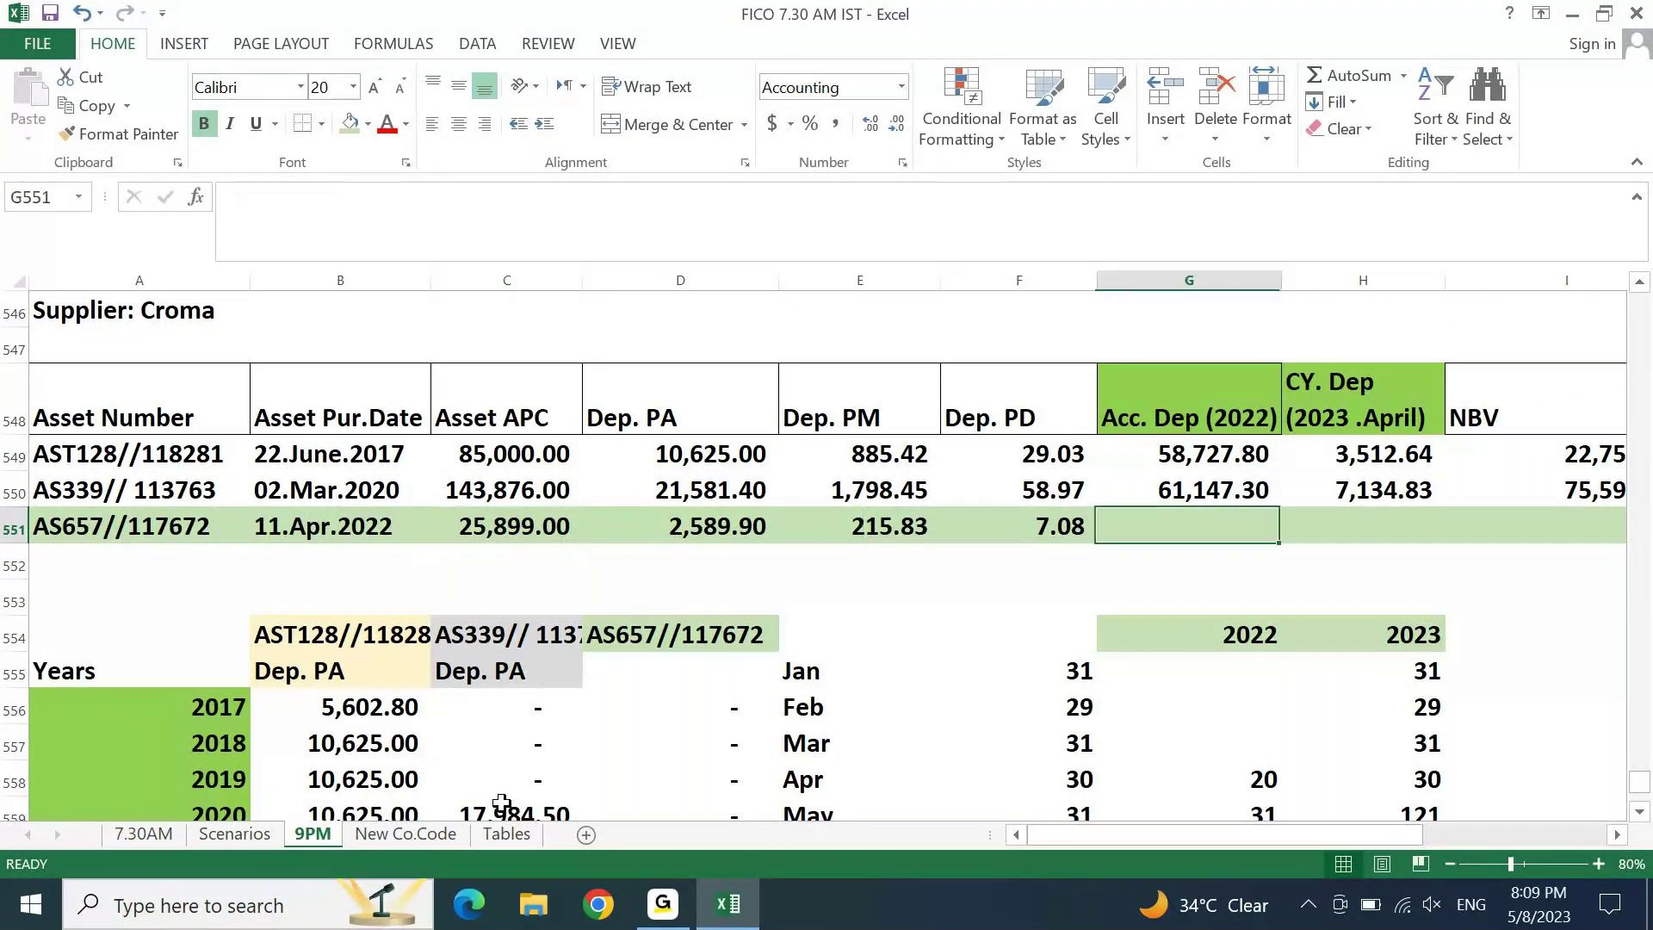
key("Right")
key("Right")
key("Right")
key("Right")
key("Left")
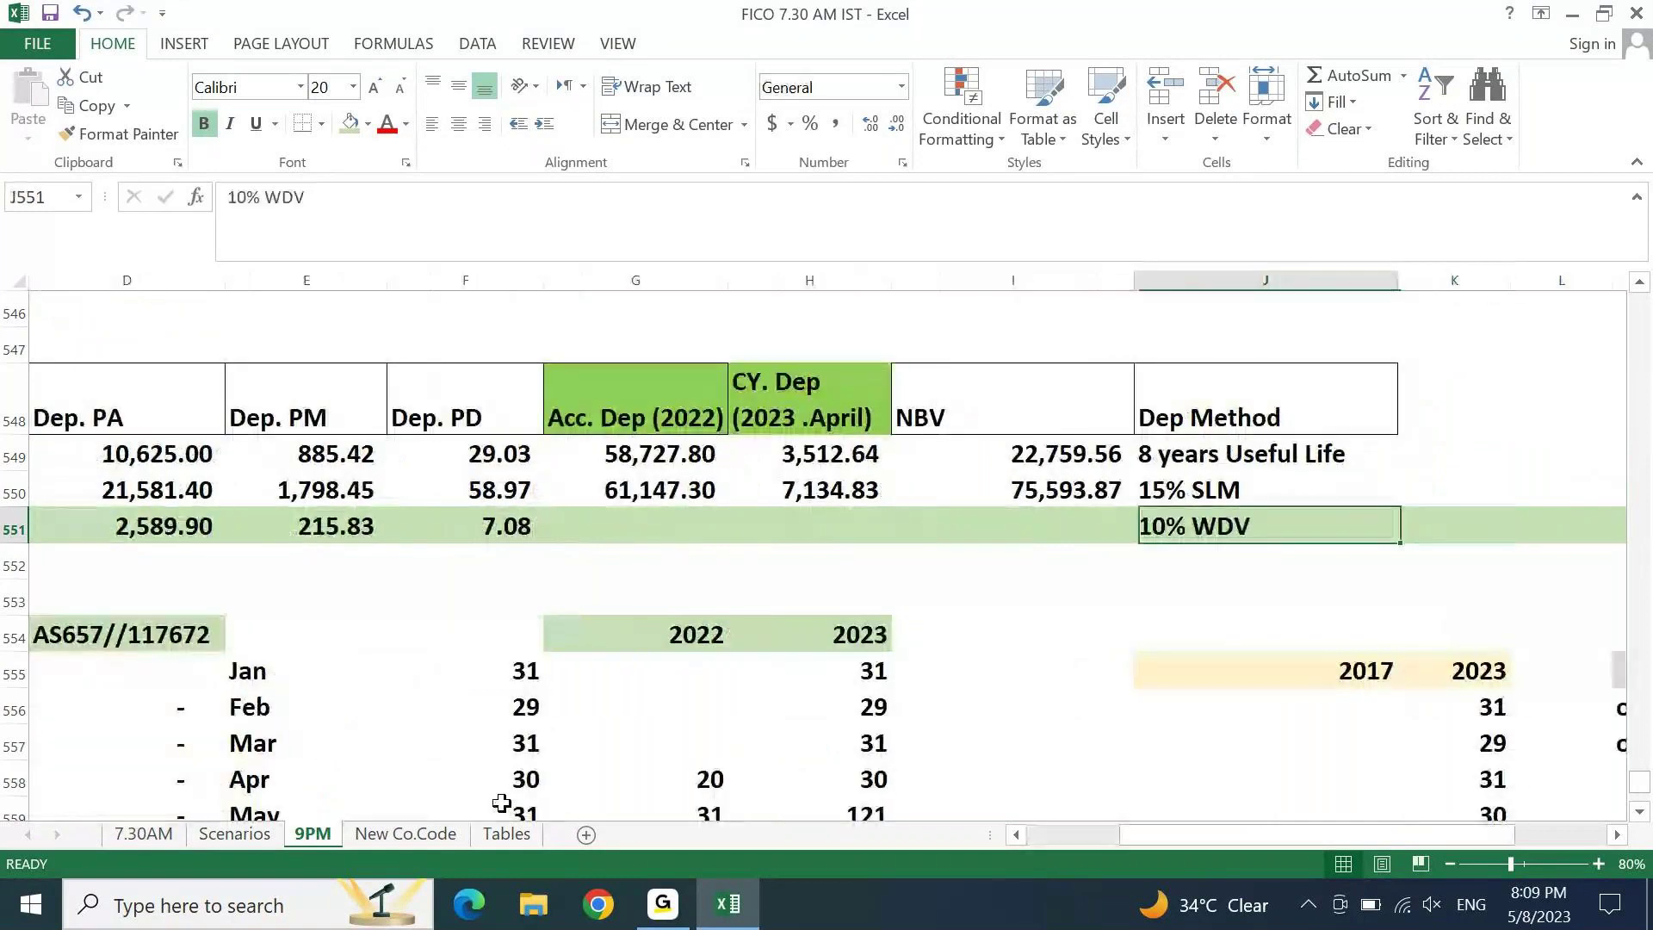
key("Home")
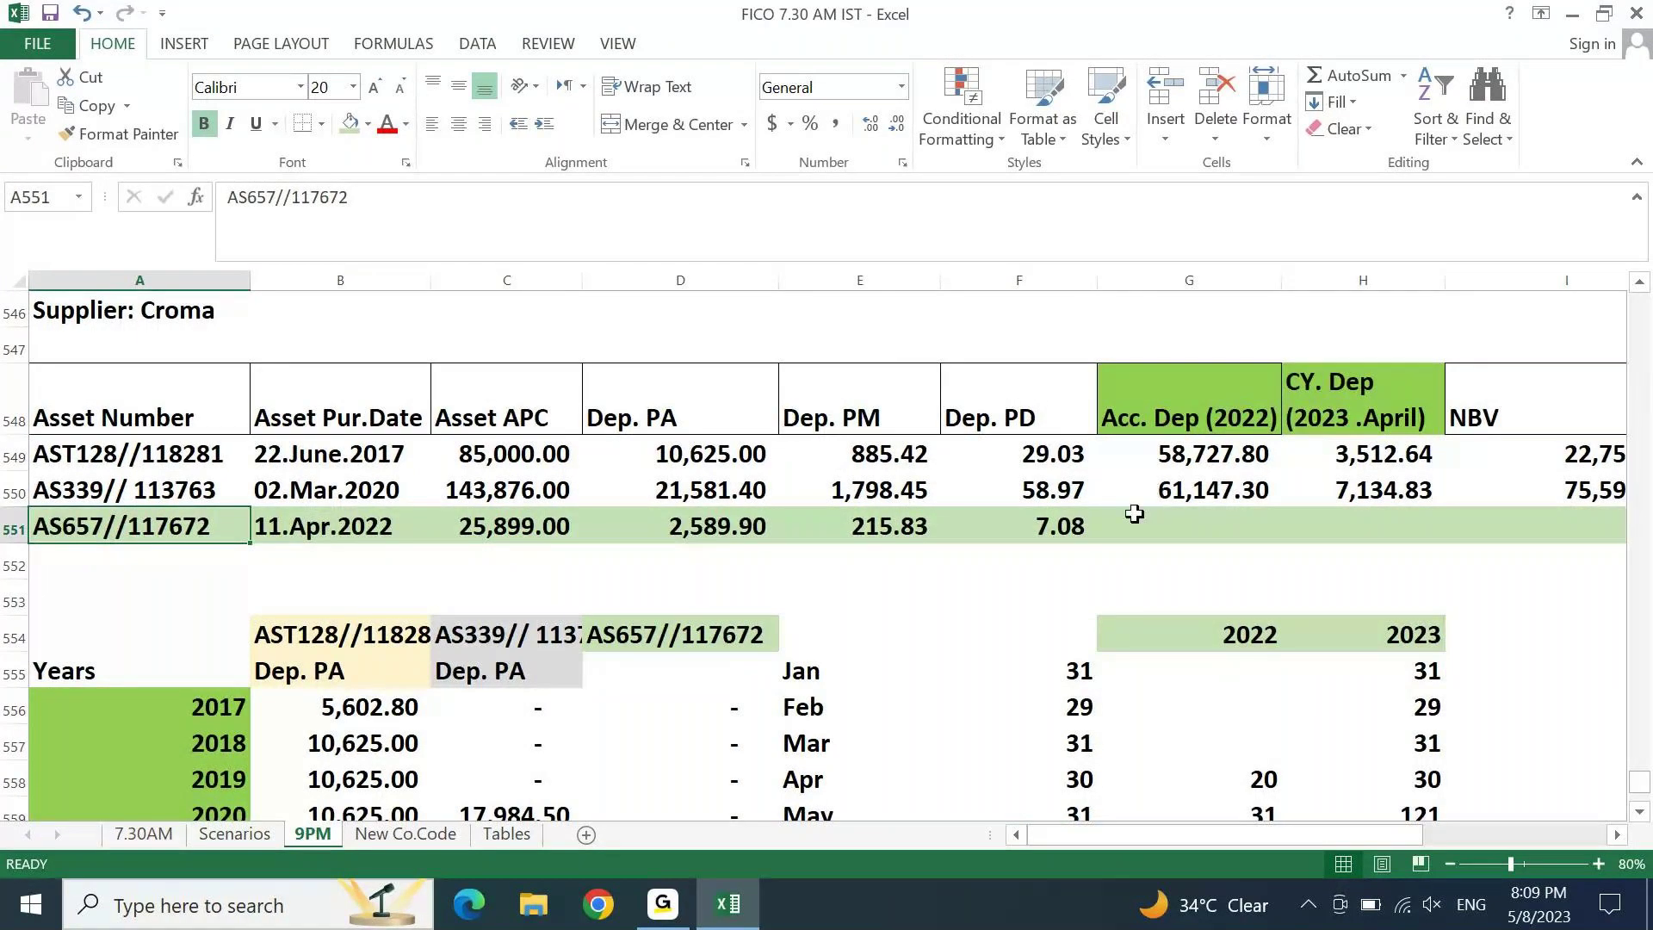
Step: Link the accumulated depreciation (2022) of AS657//117672 in G551 to its schedule amount with the formula =D561
left_click(1204, 529)
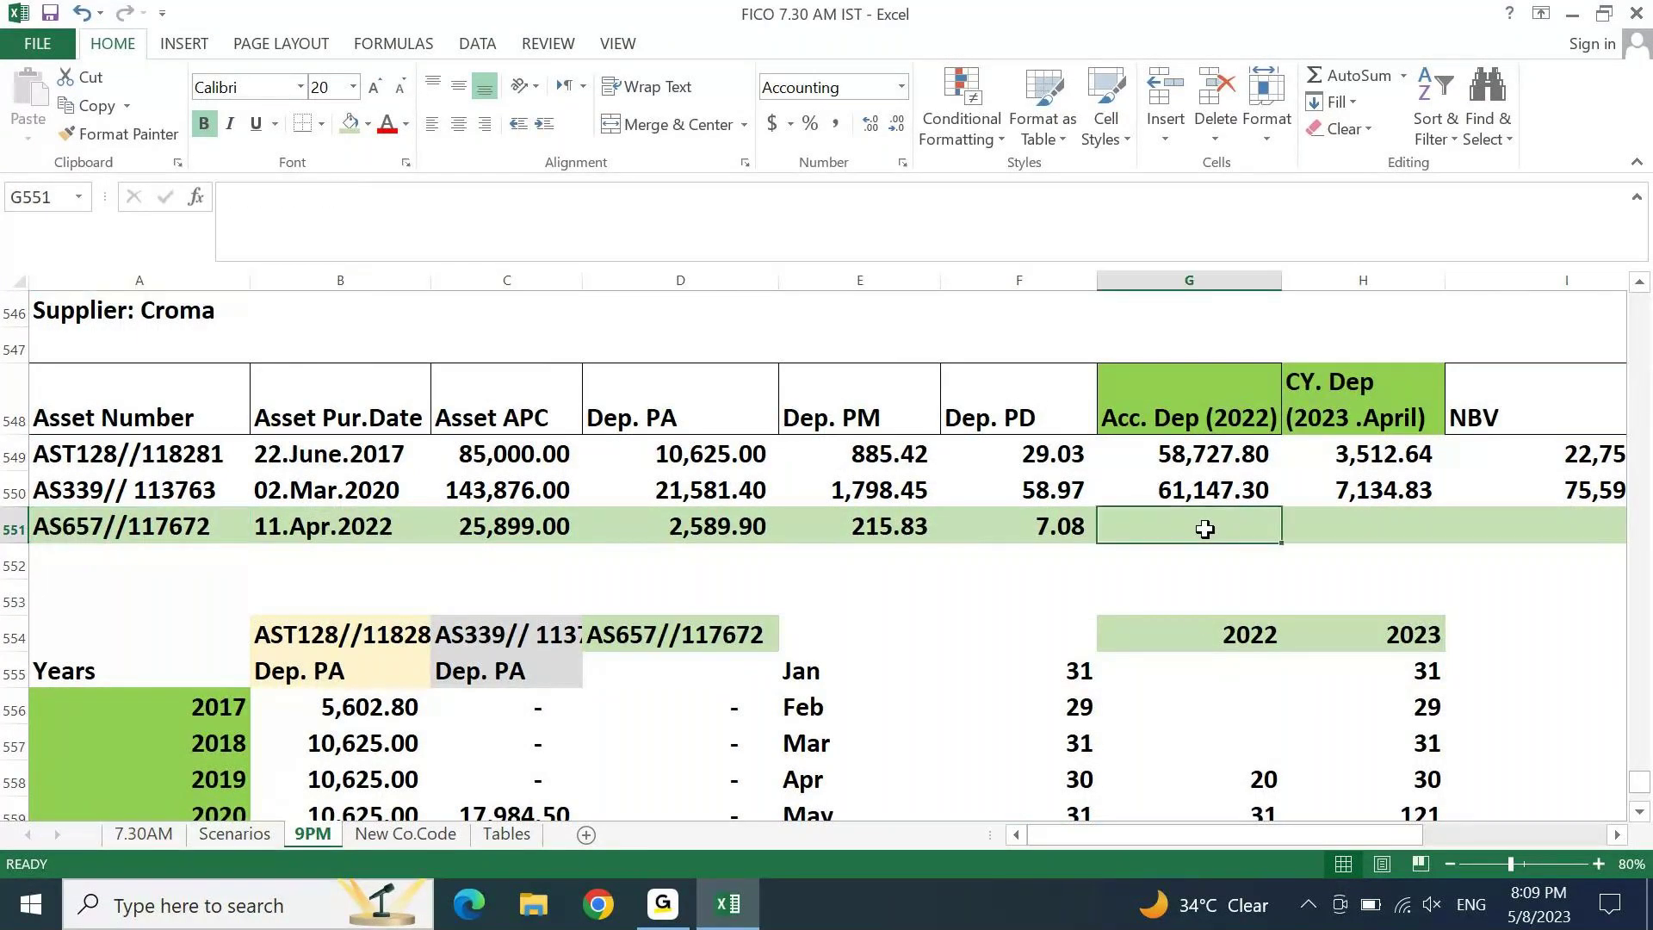
key("Right")
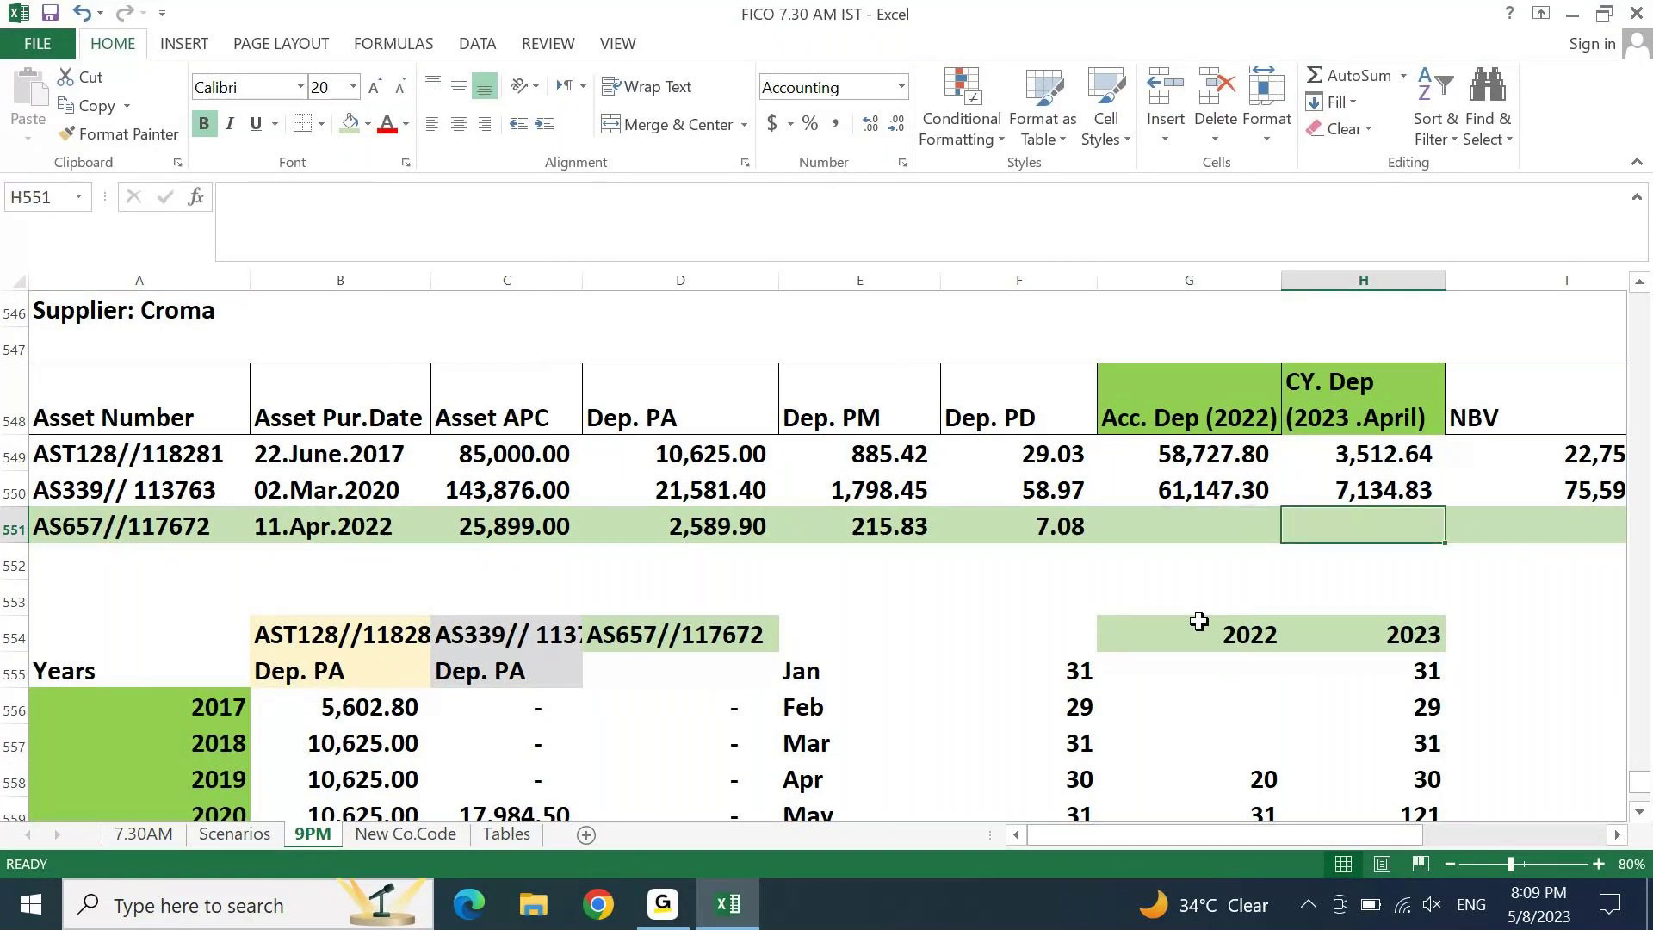
key("Left")
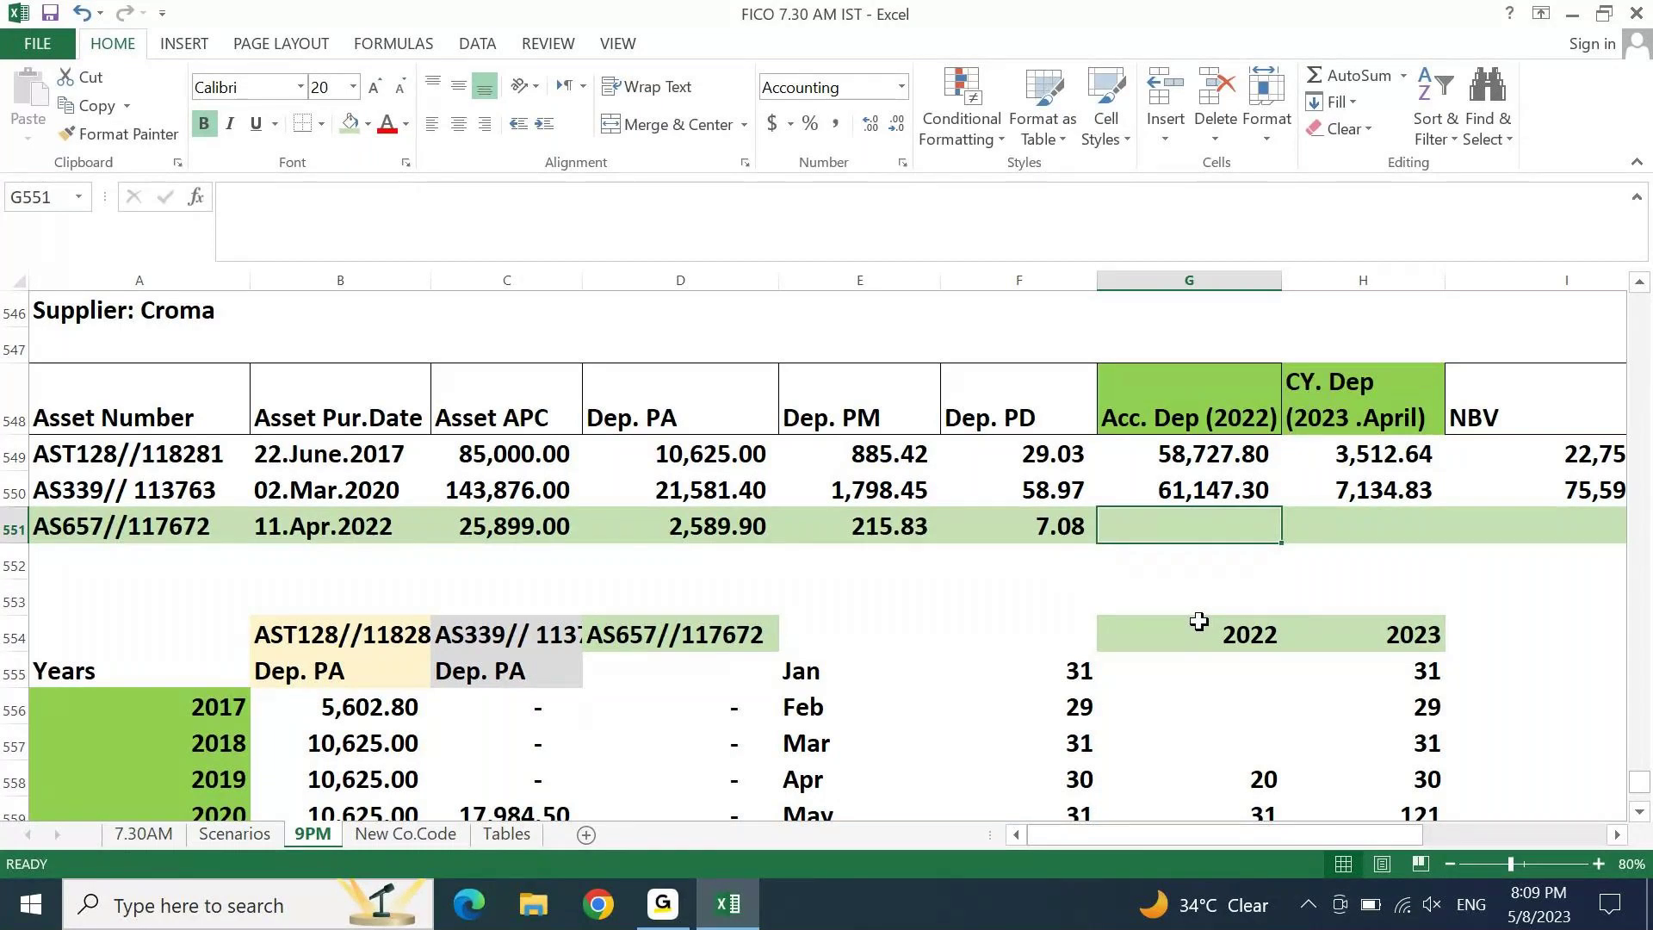
type("=")
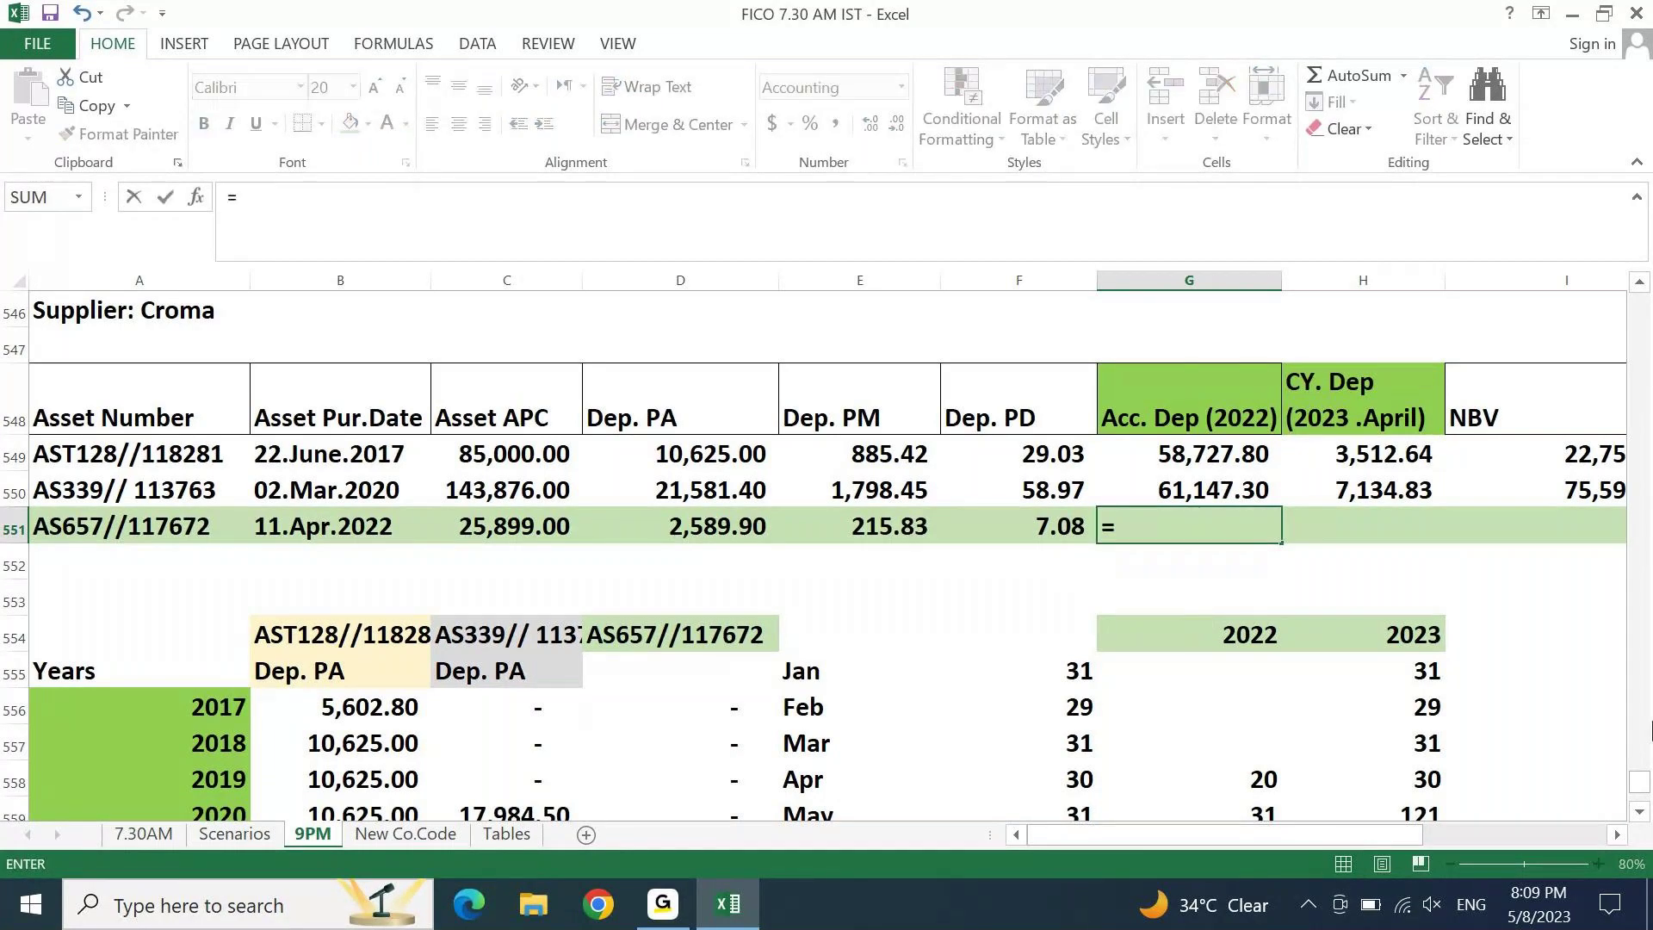
left_click(1638, 812)
left_click(1640, 814)
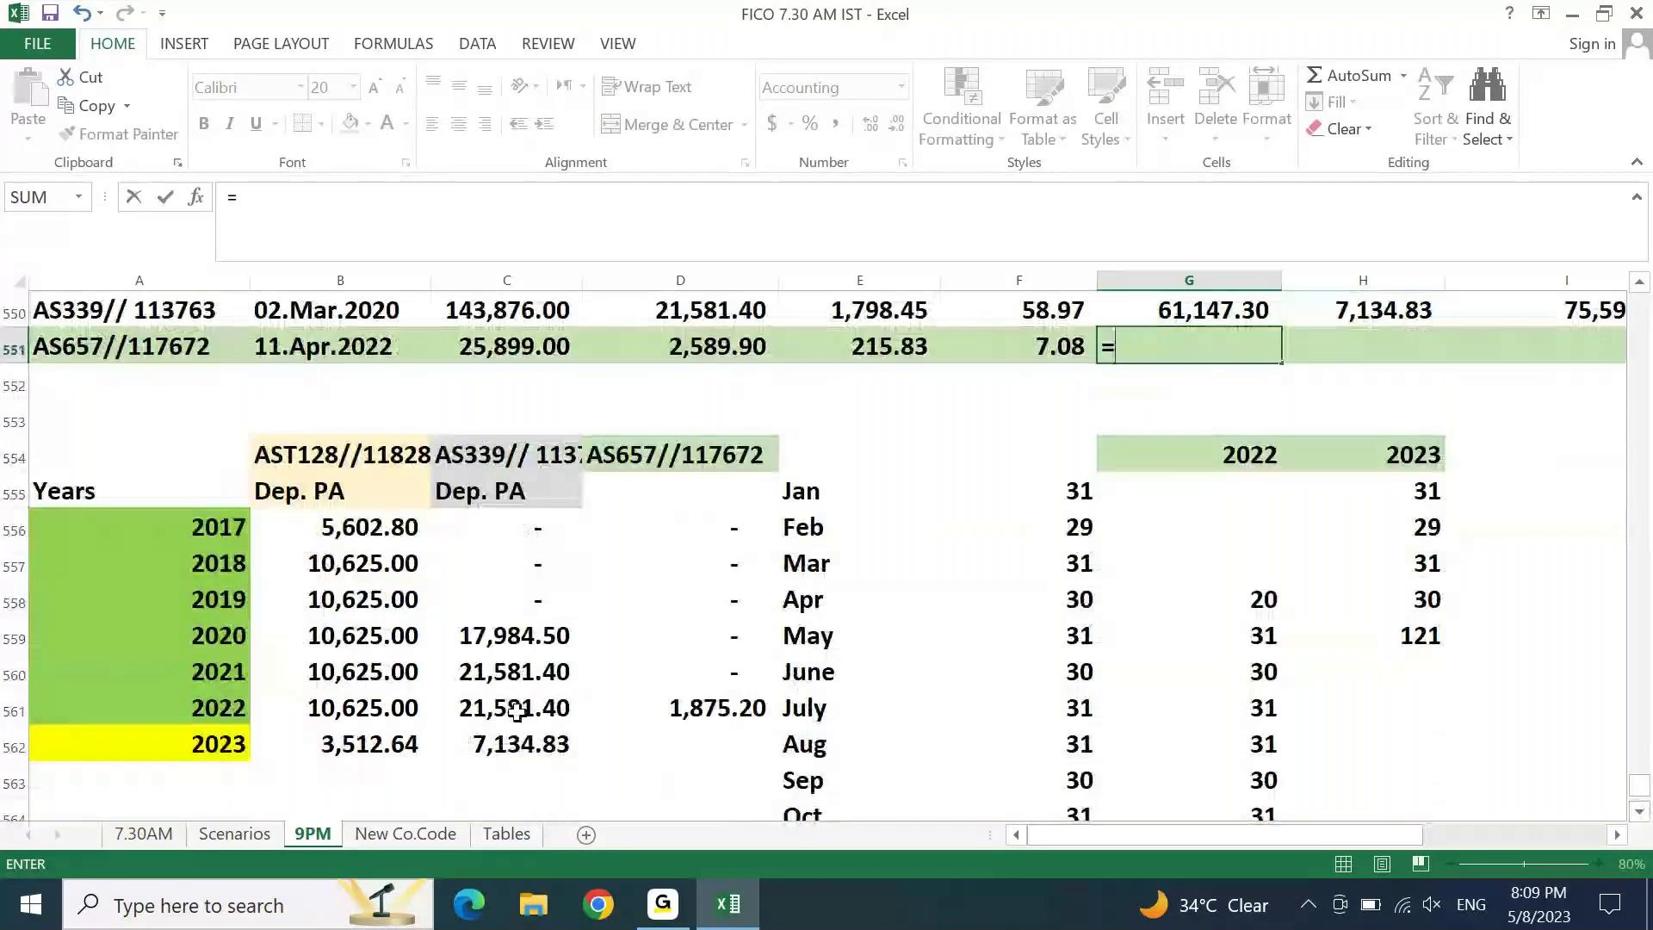
left_click(688, 715)
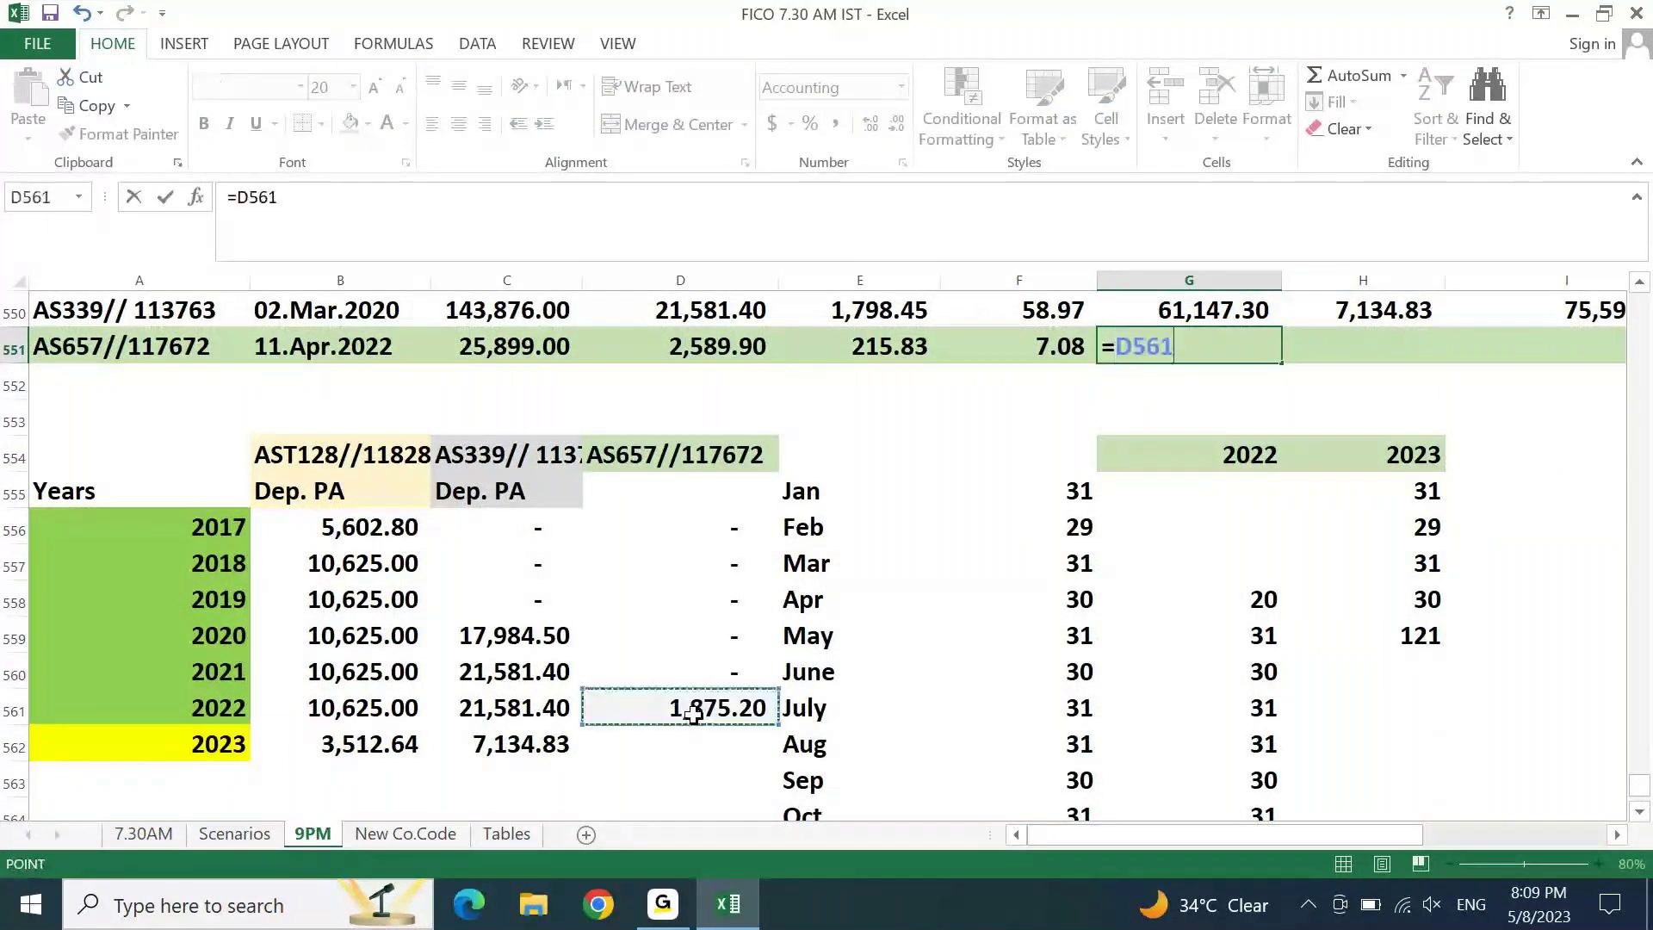
key("Return")
Step: Enter 0 as the current-year depreciation (2023 April) of AS657//117672 in H551
key("Up")
key("Up")
key("Up")
key("Up")
key("Down")
key("Down")
key("Right")
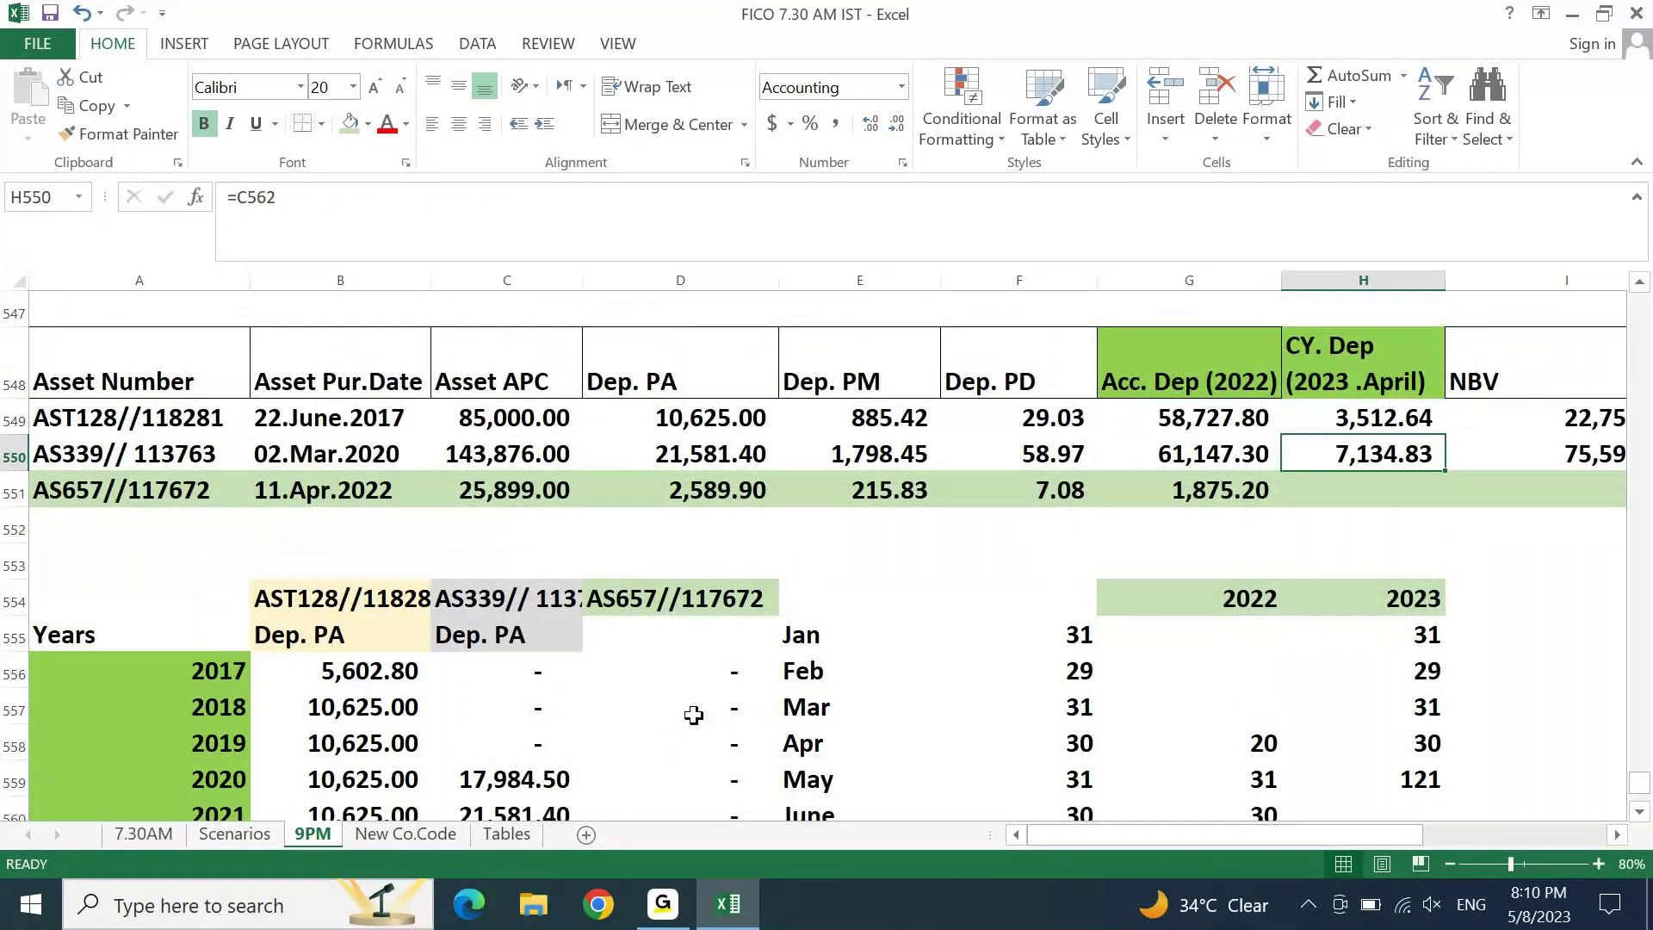
key("Down")
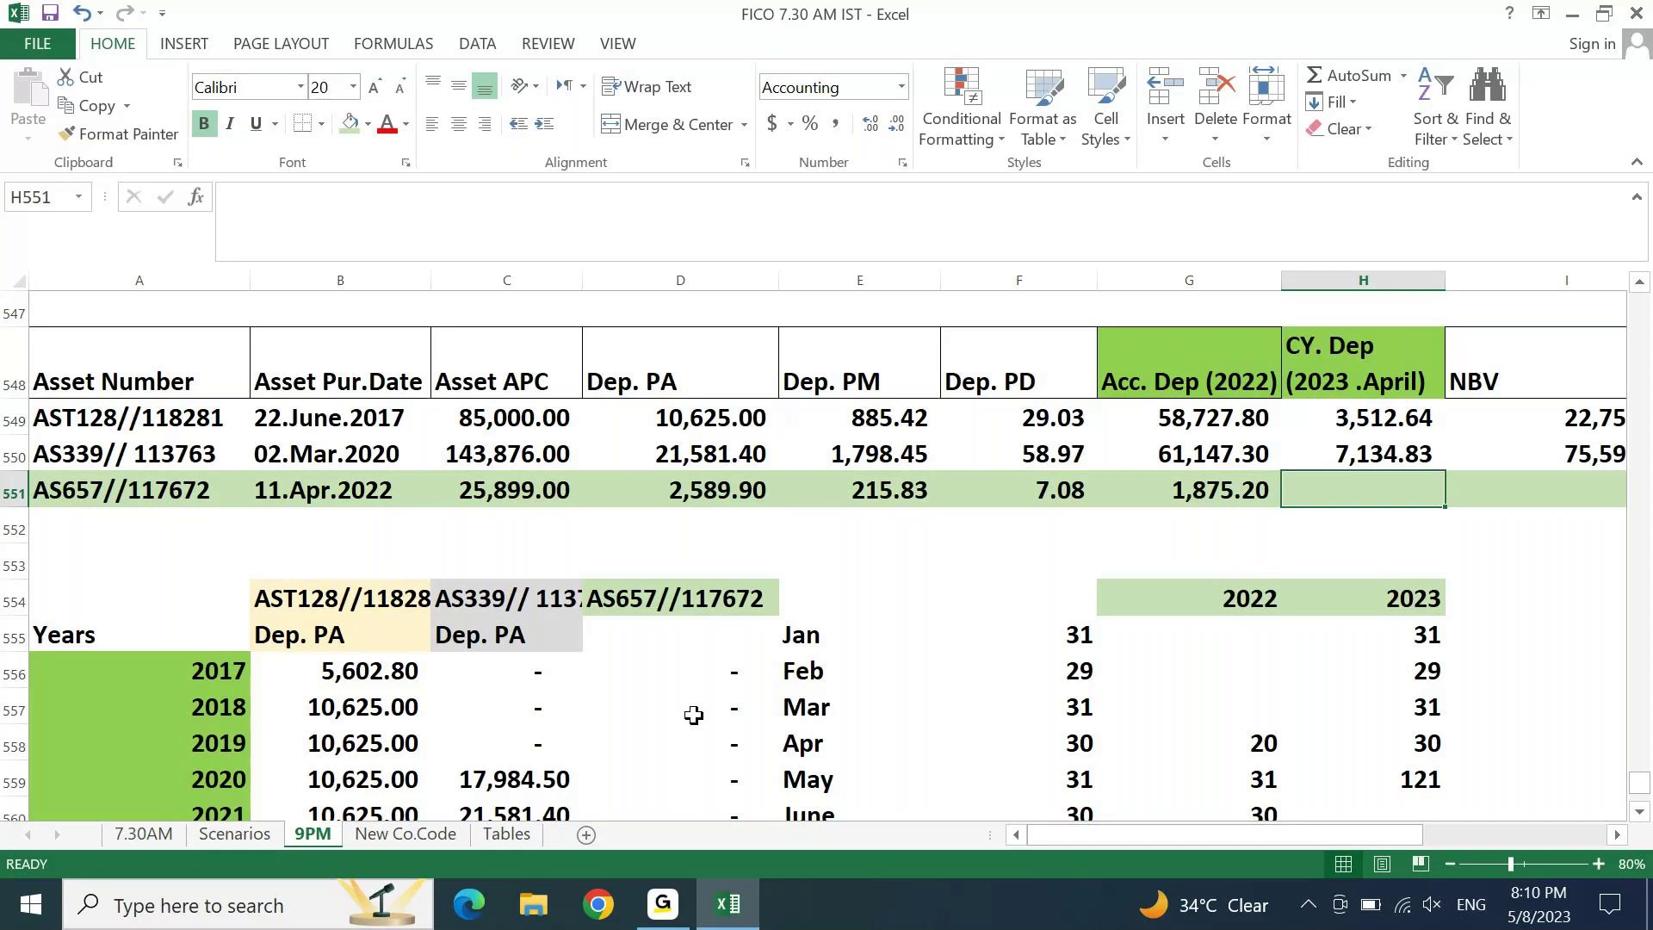
type("0")
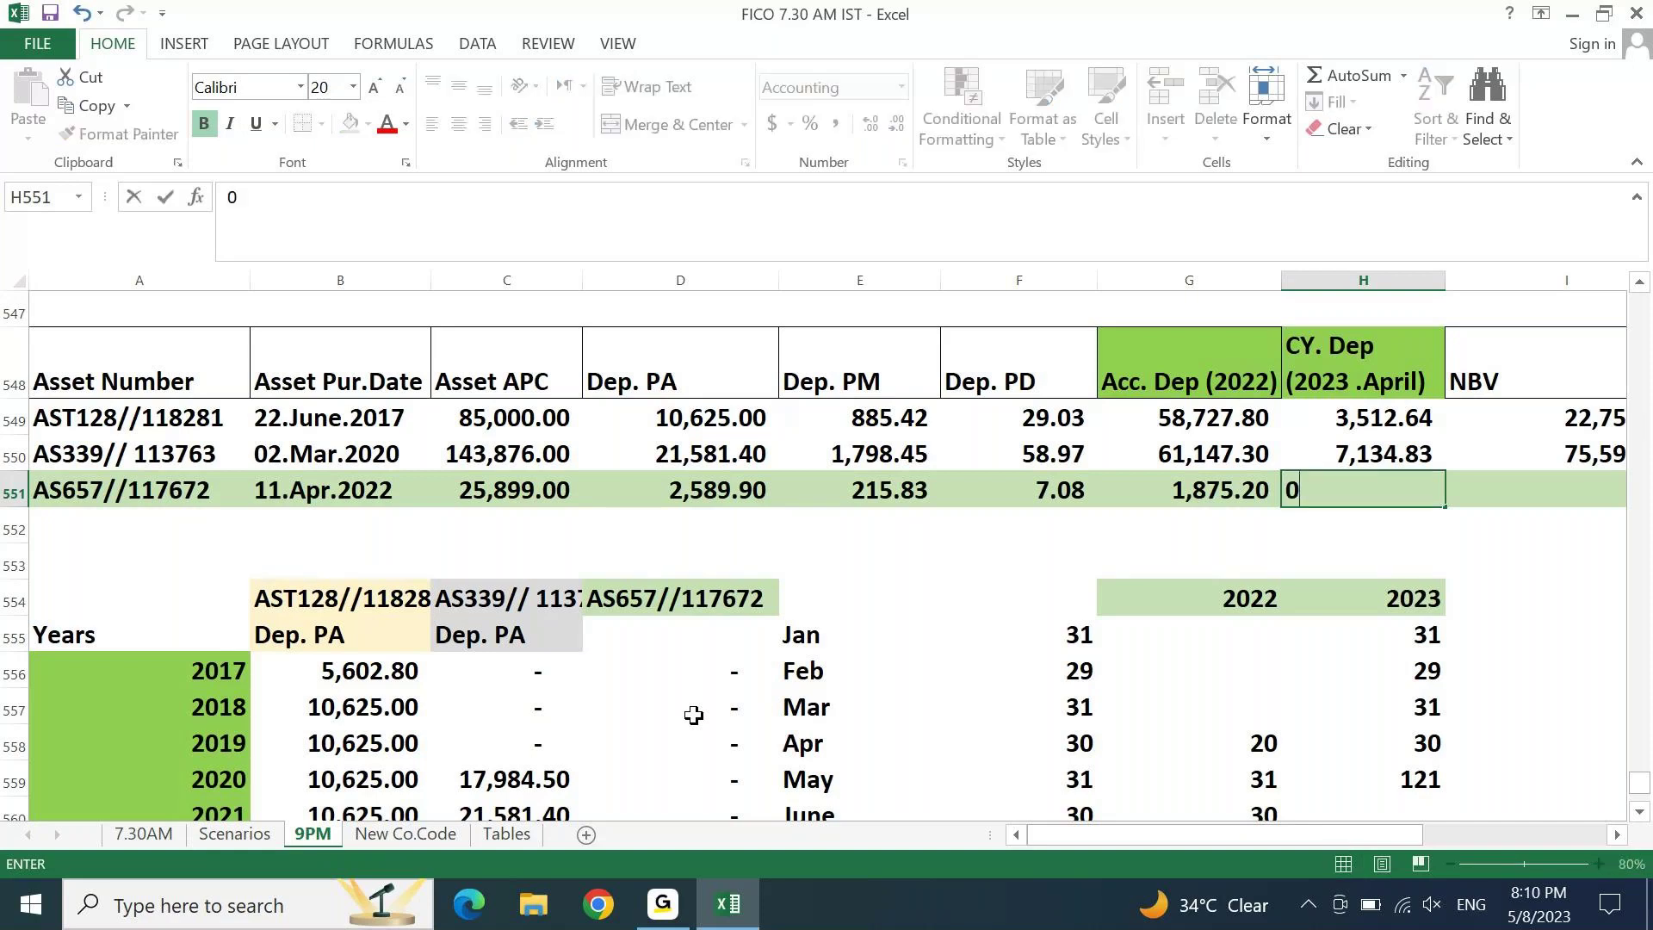
key("Tab")
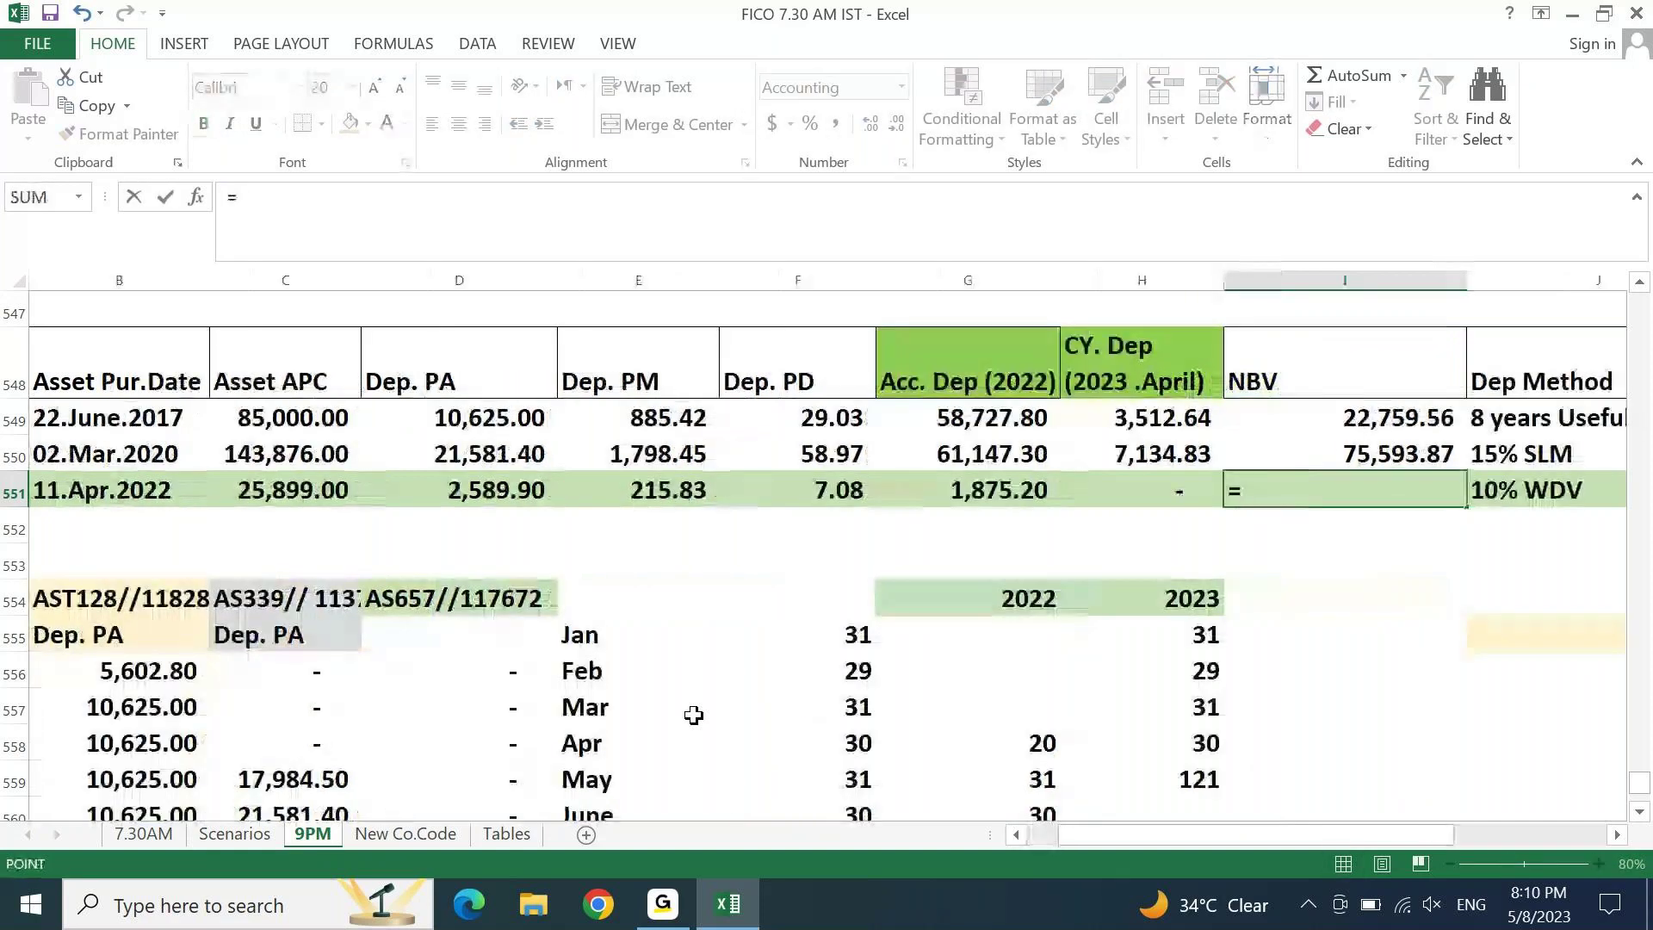
Step: Calculate the NBV of AS657//117672 in I551 with the formula =C551-G551
key("Left")
key("Left")
key("Left")
key("Left")
key("Left")
key("Left")
type("-")
key("Left")
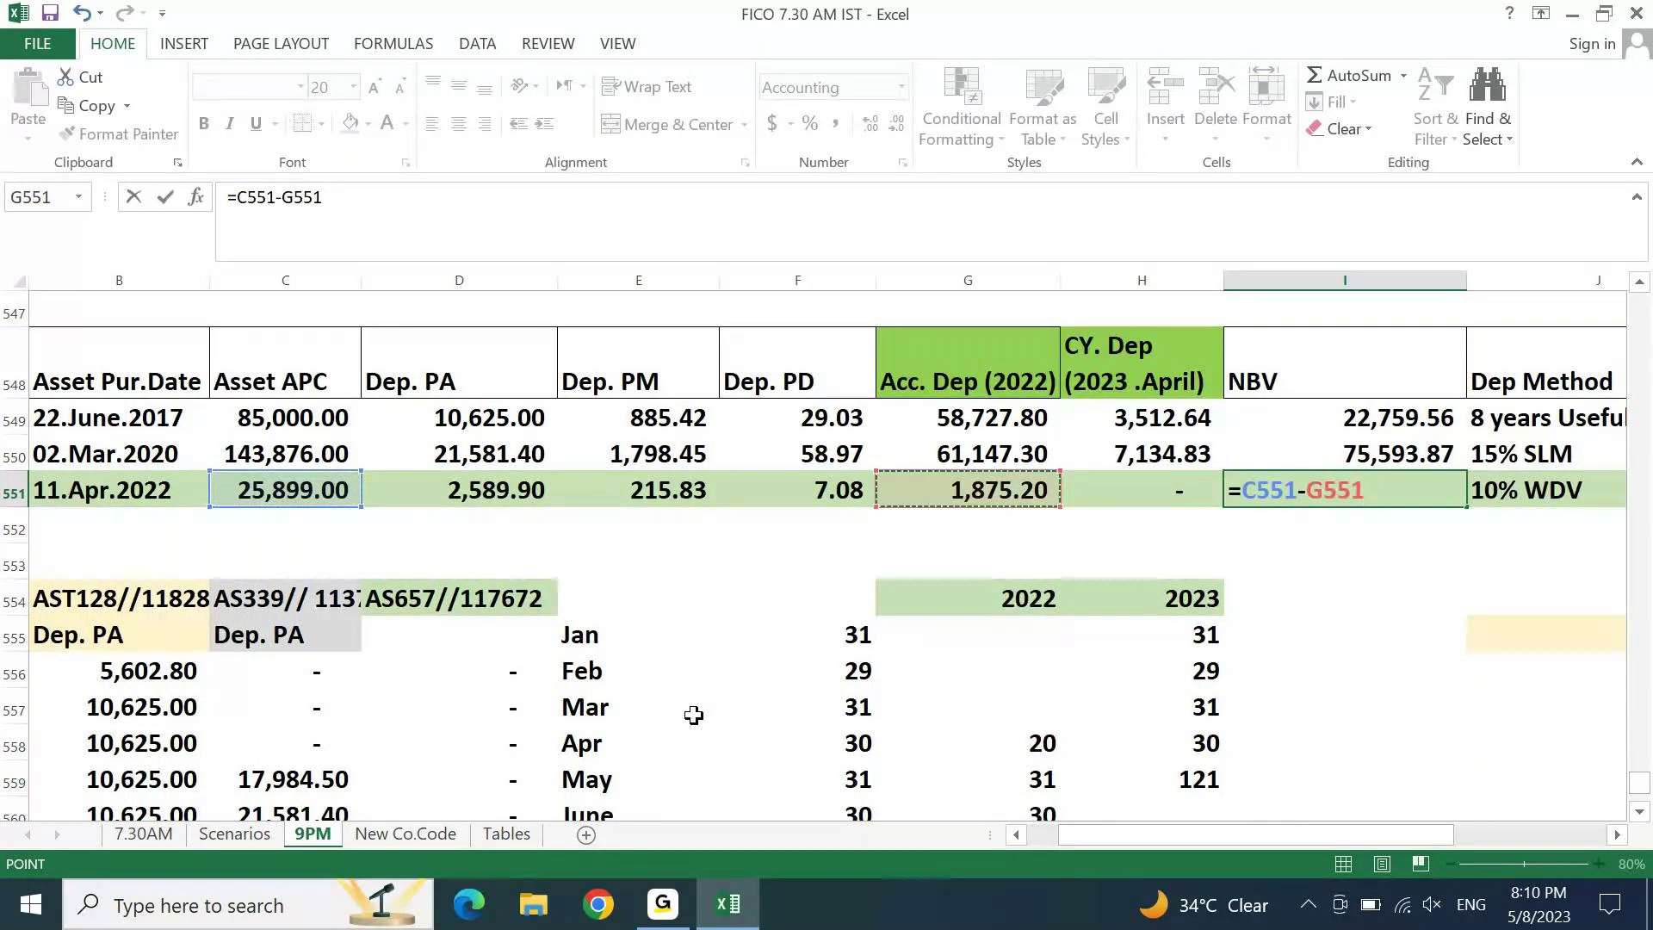
key("Return")
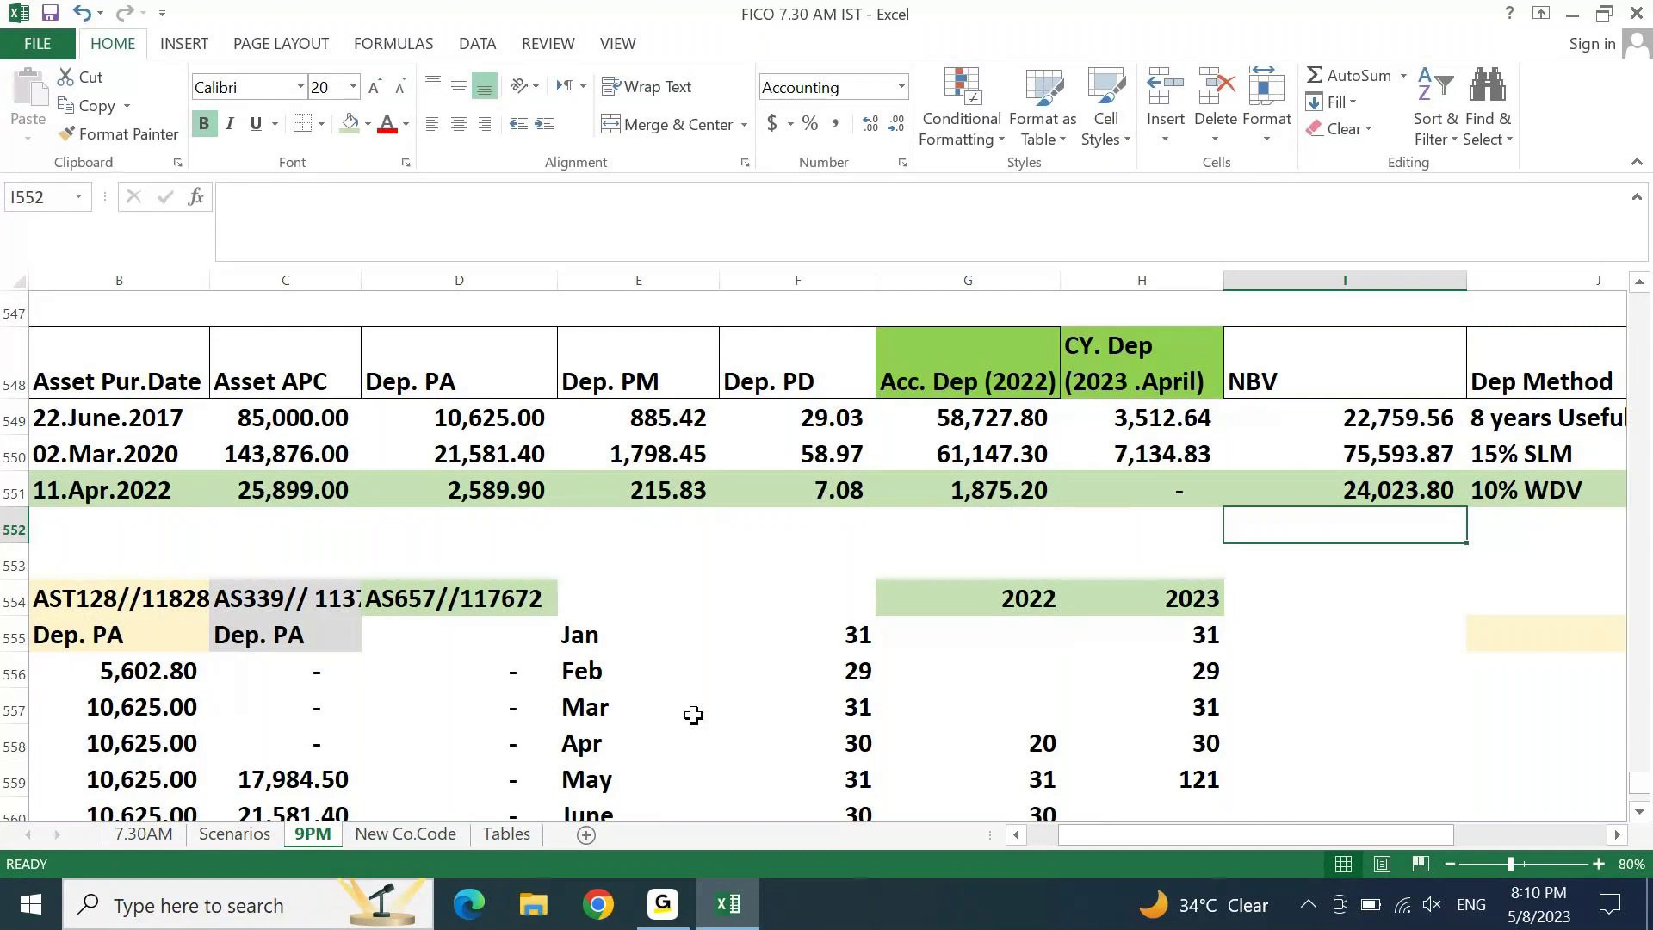
Step: Calculate the next year's depreciation per annum under 10% WDV in D552 with the formula =I551*10%
key("Left")
key("Left")
key("Left")
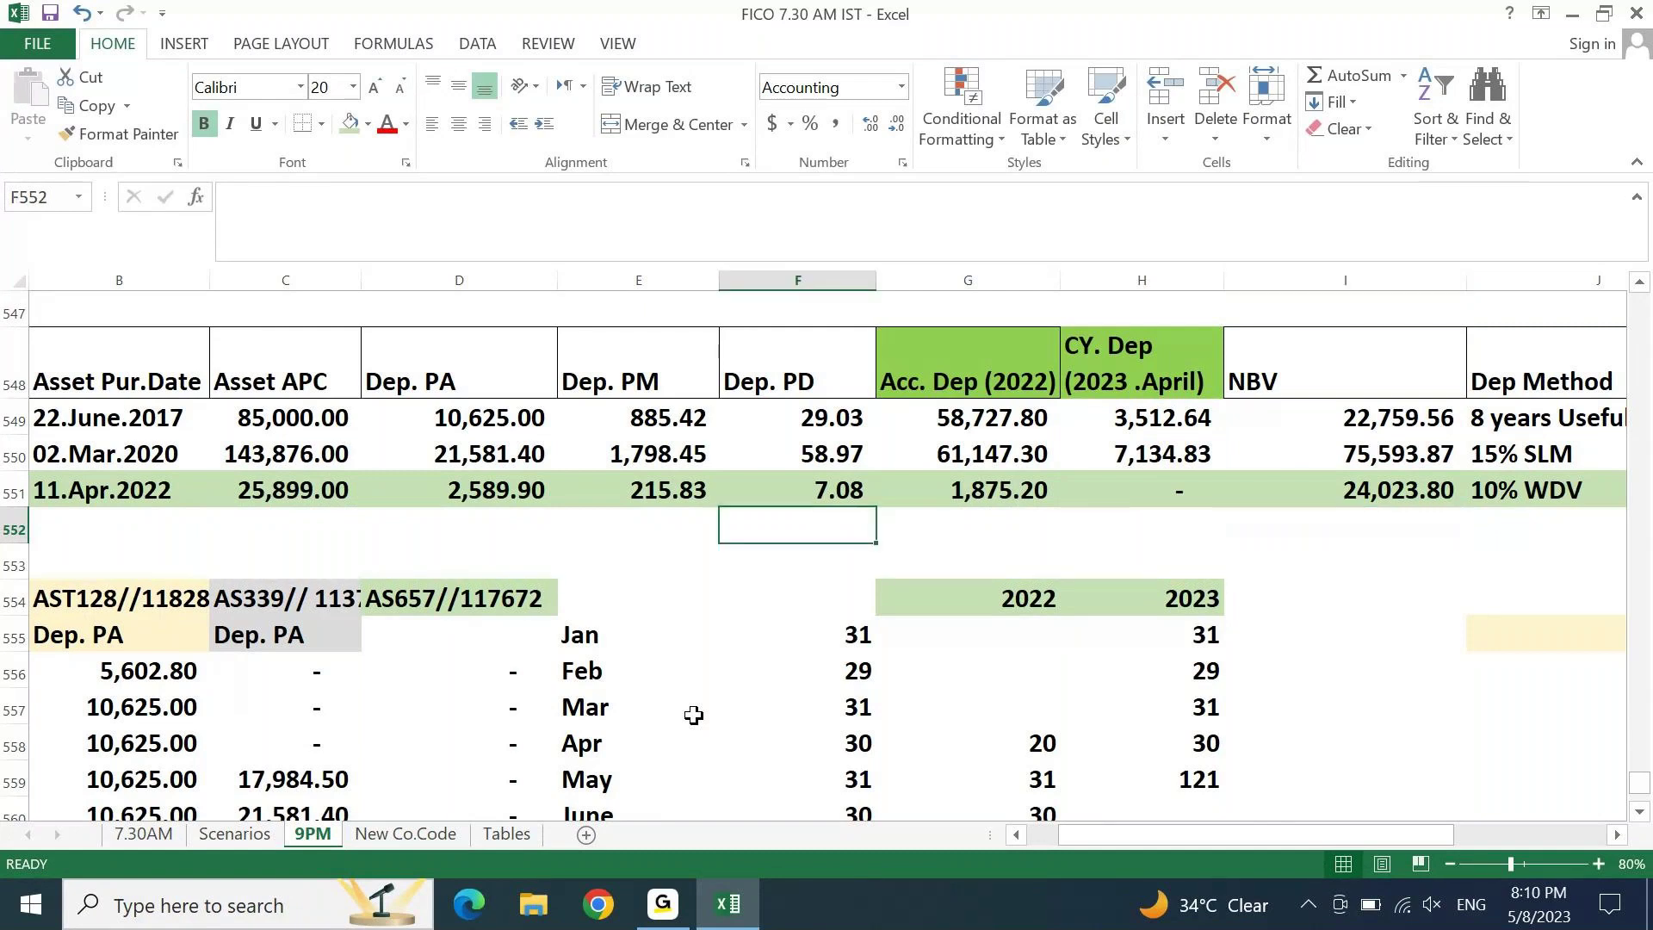
key("Right")
key("Left")
key("Left")
key("Left")
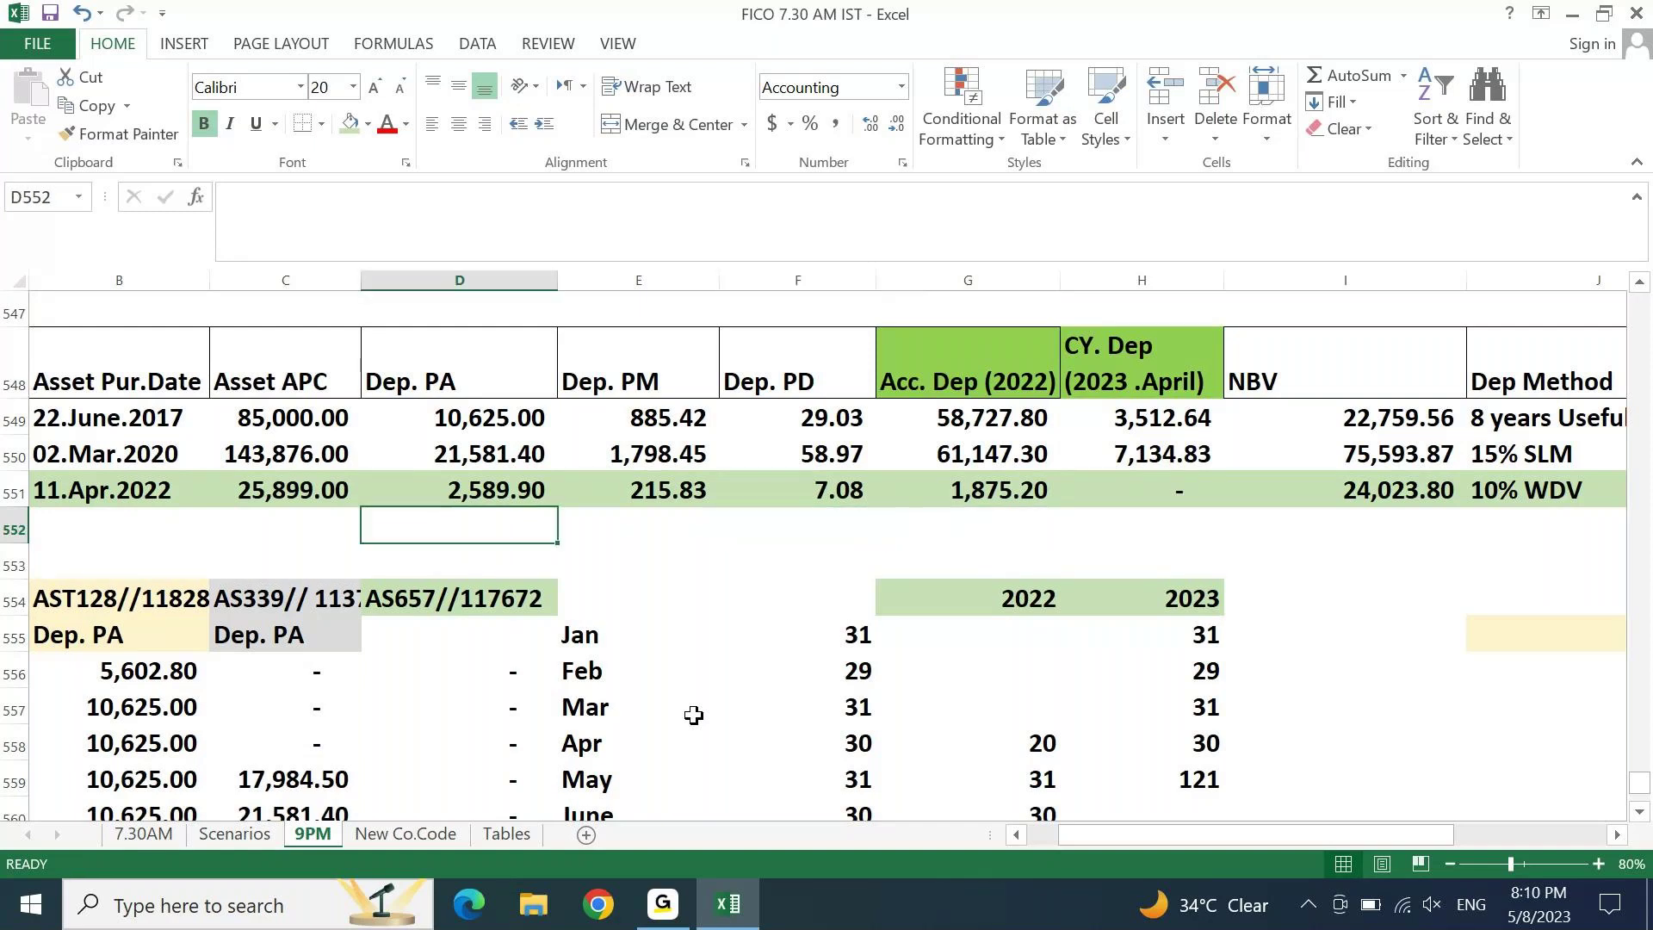
type("=")
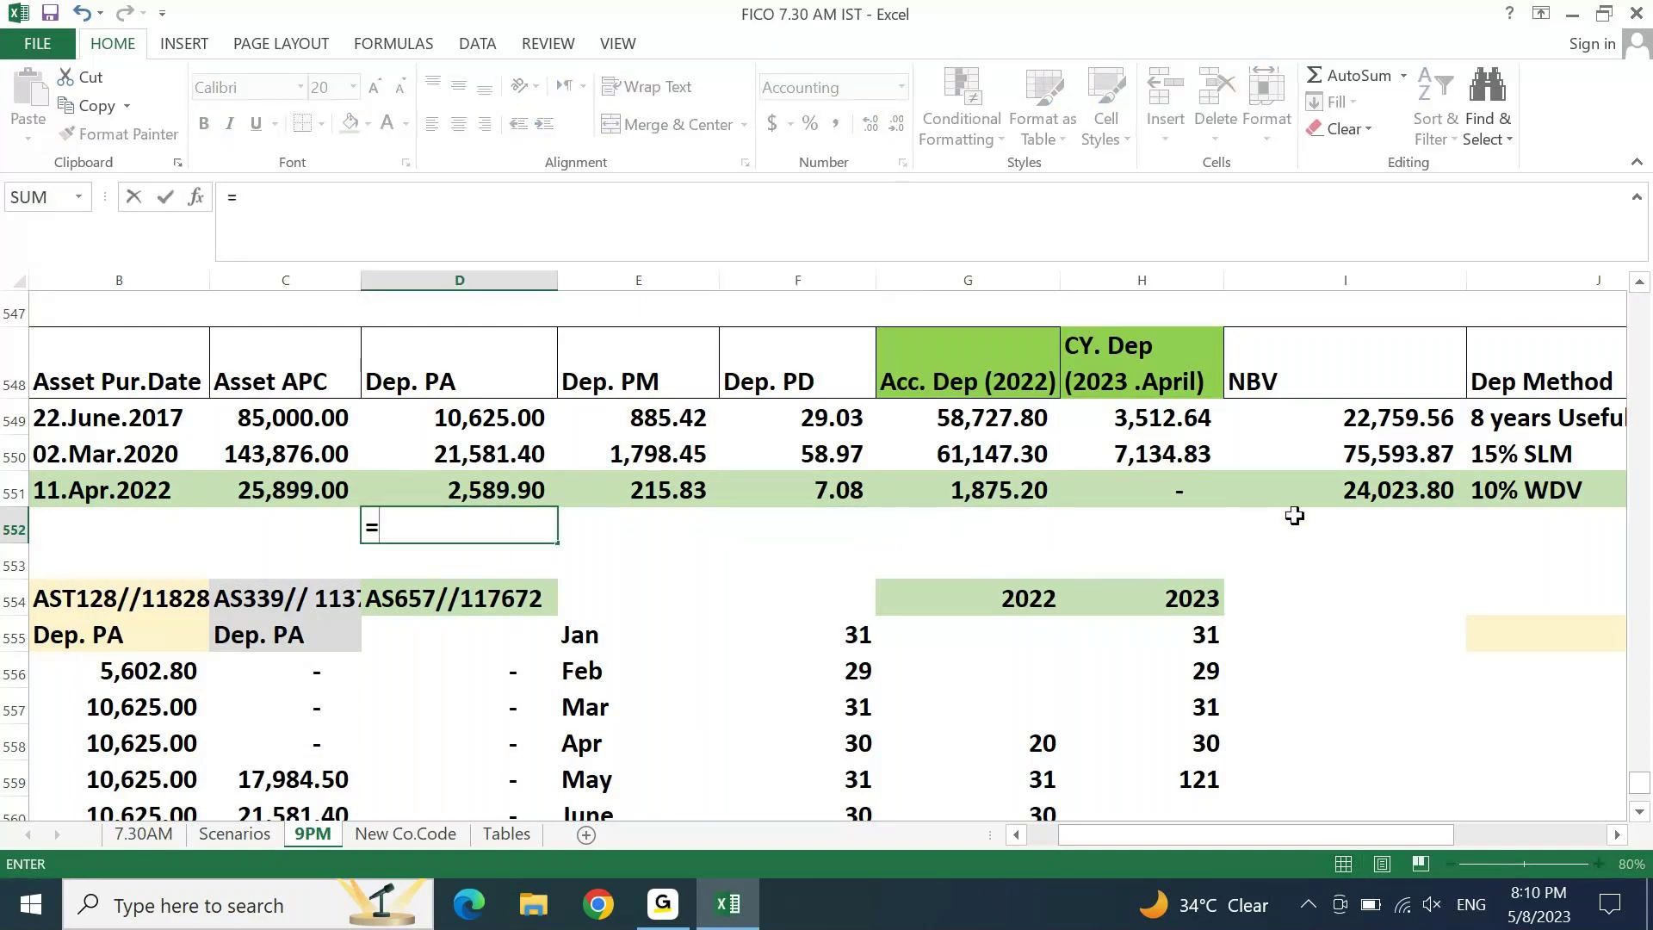
left_click(1372, 492)
type(")")
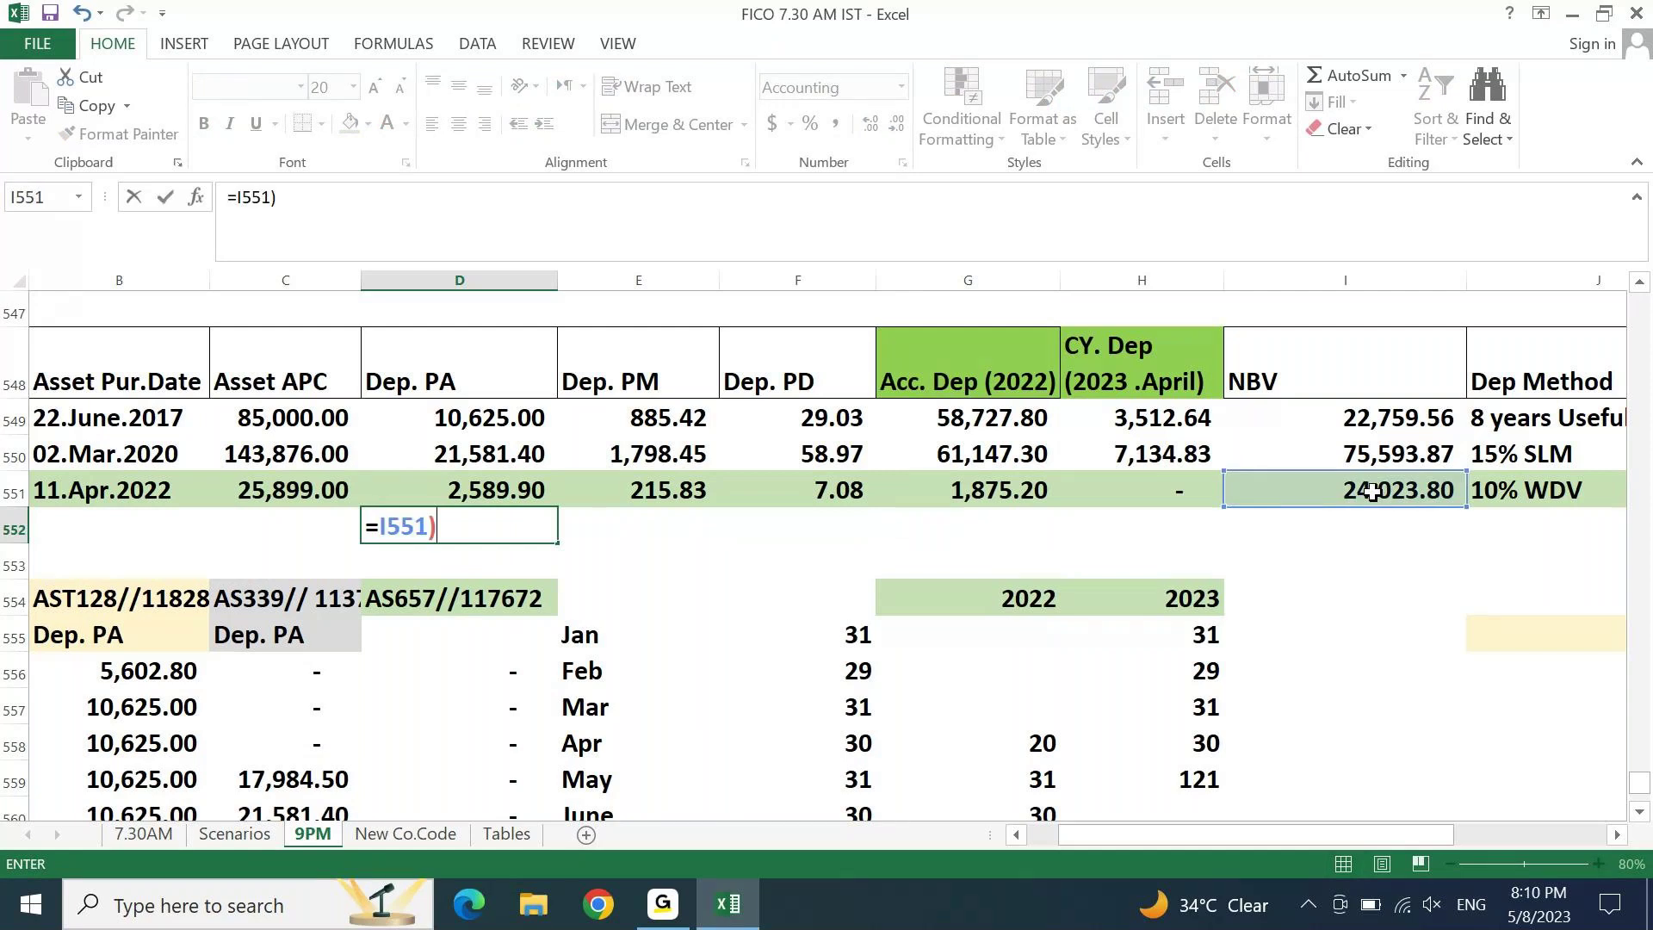
key("BackSpace")
type("*10%")
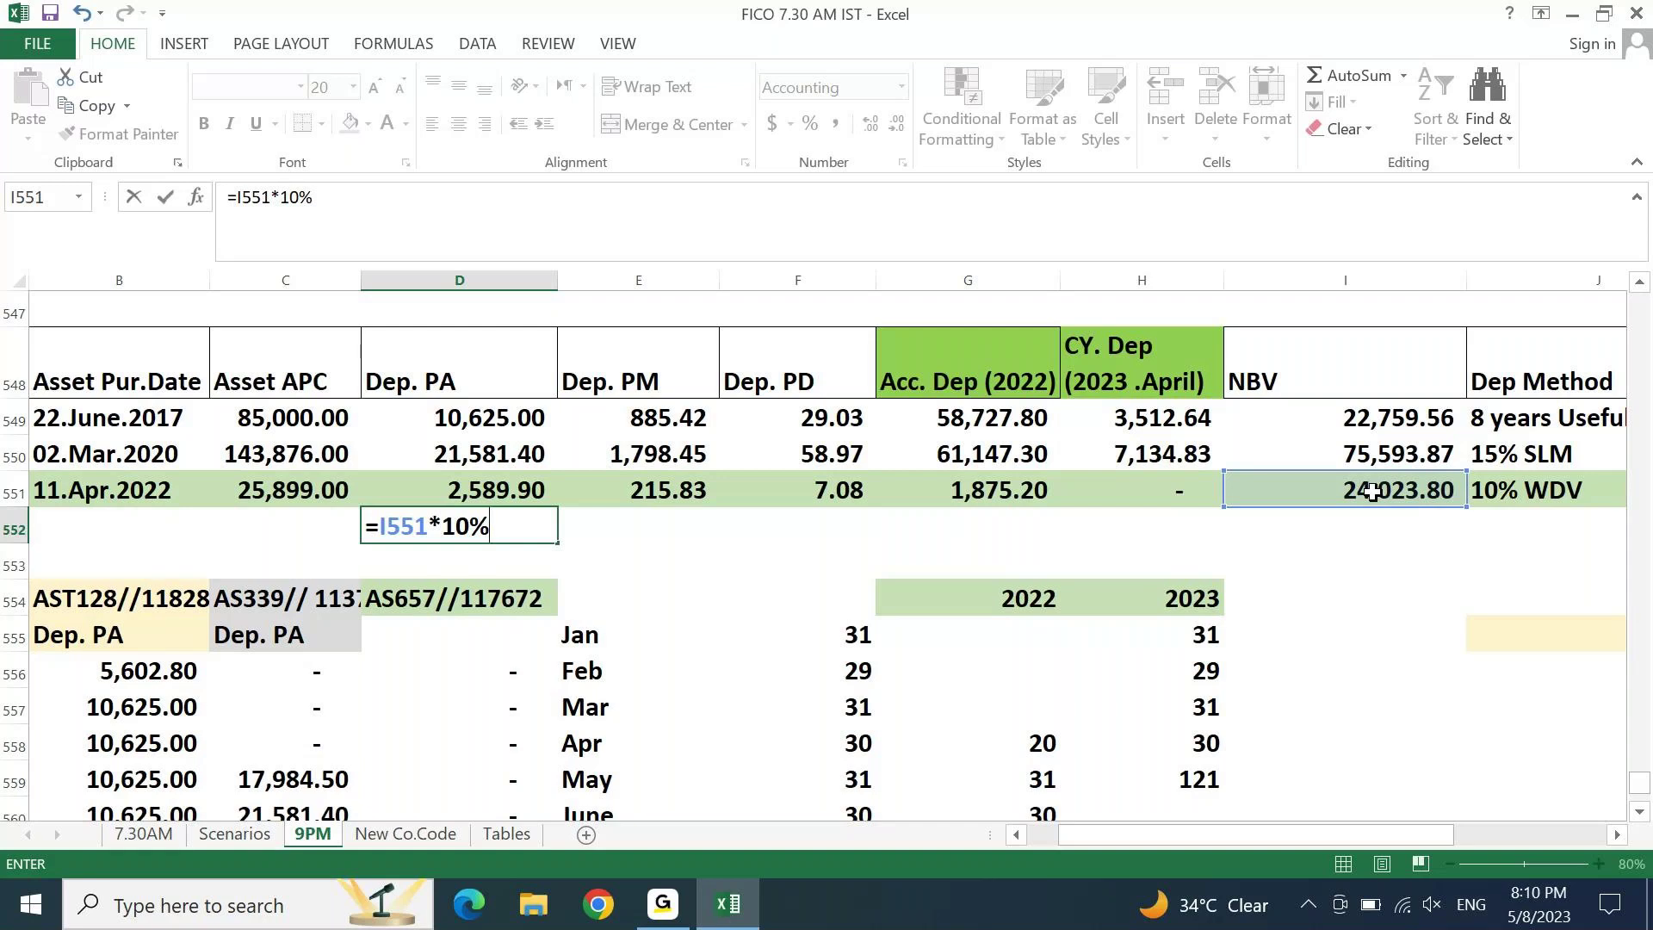
key("Return")
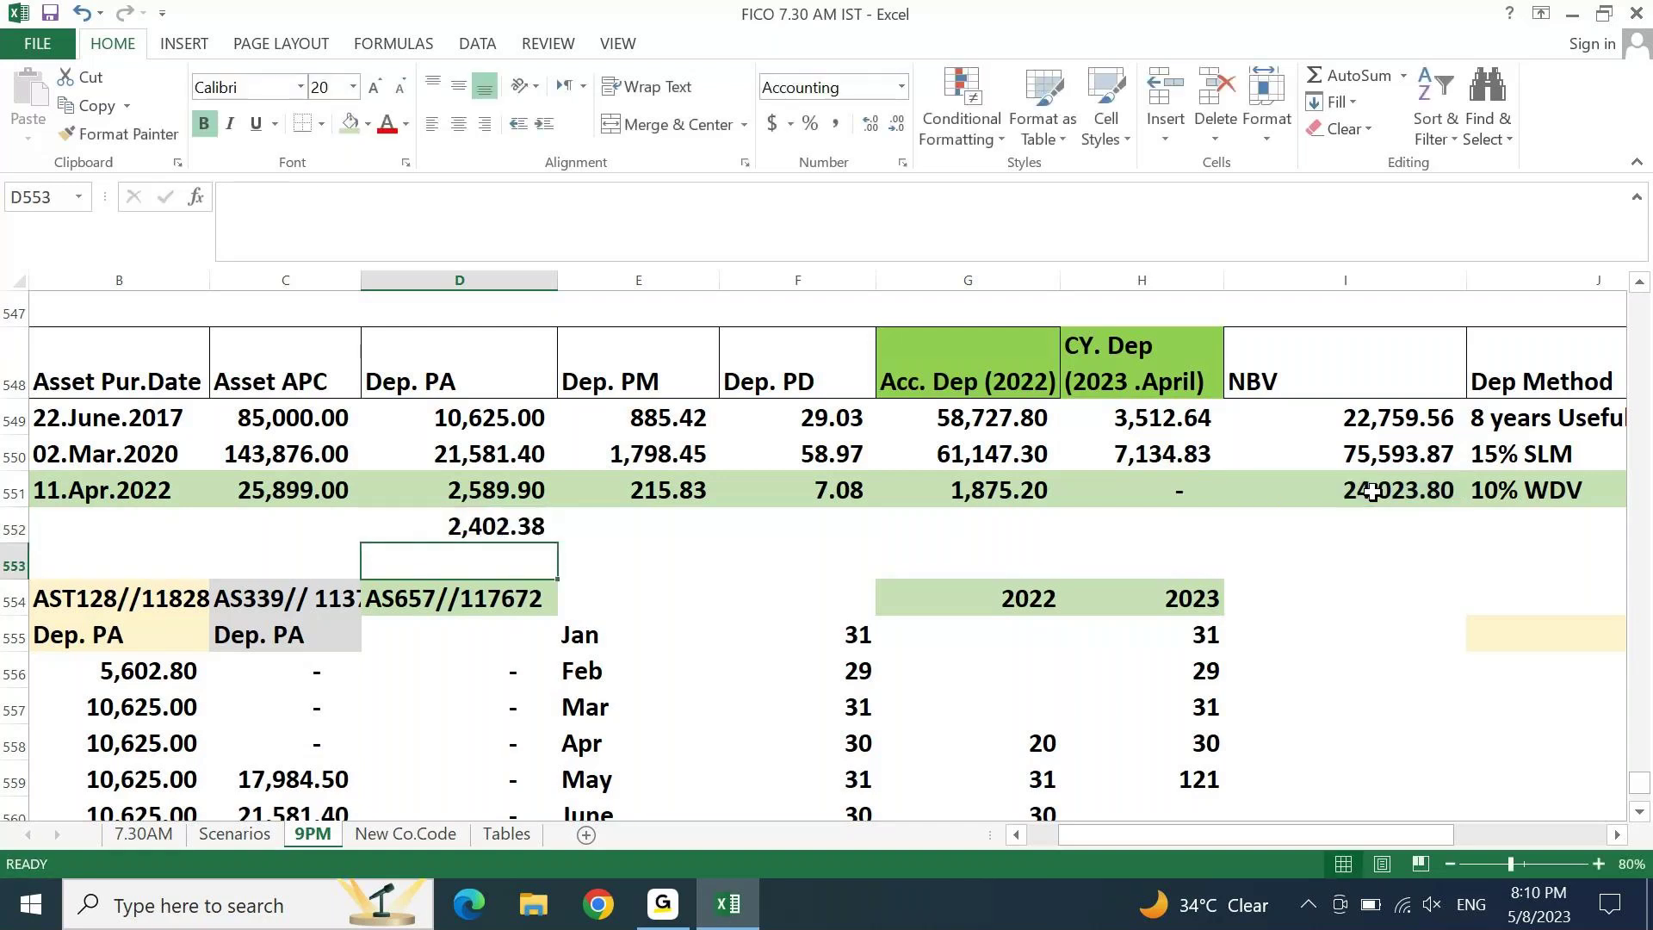
Step: Calculate the monthly depreciation in E552 with the formula =D552/12
key("Up")
key("Right")
type("=D552/")
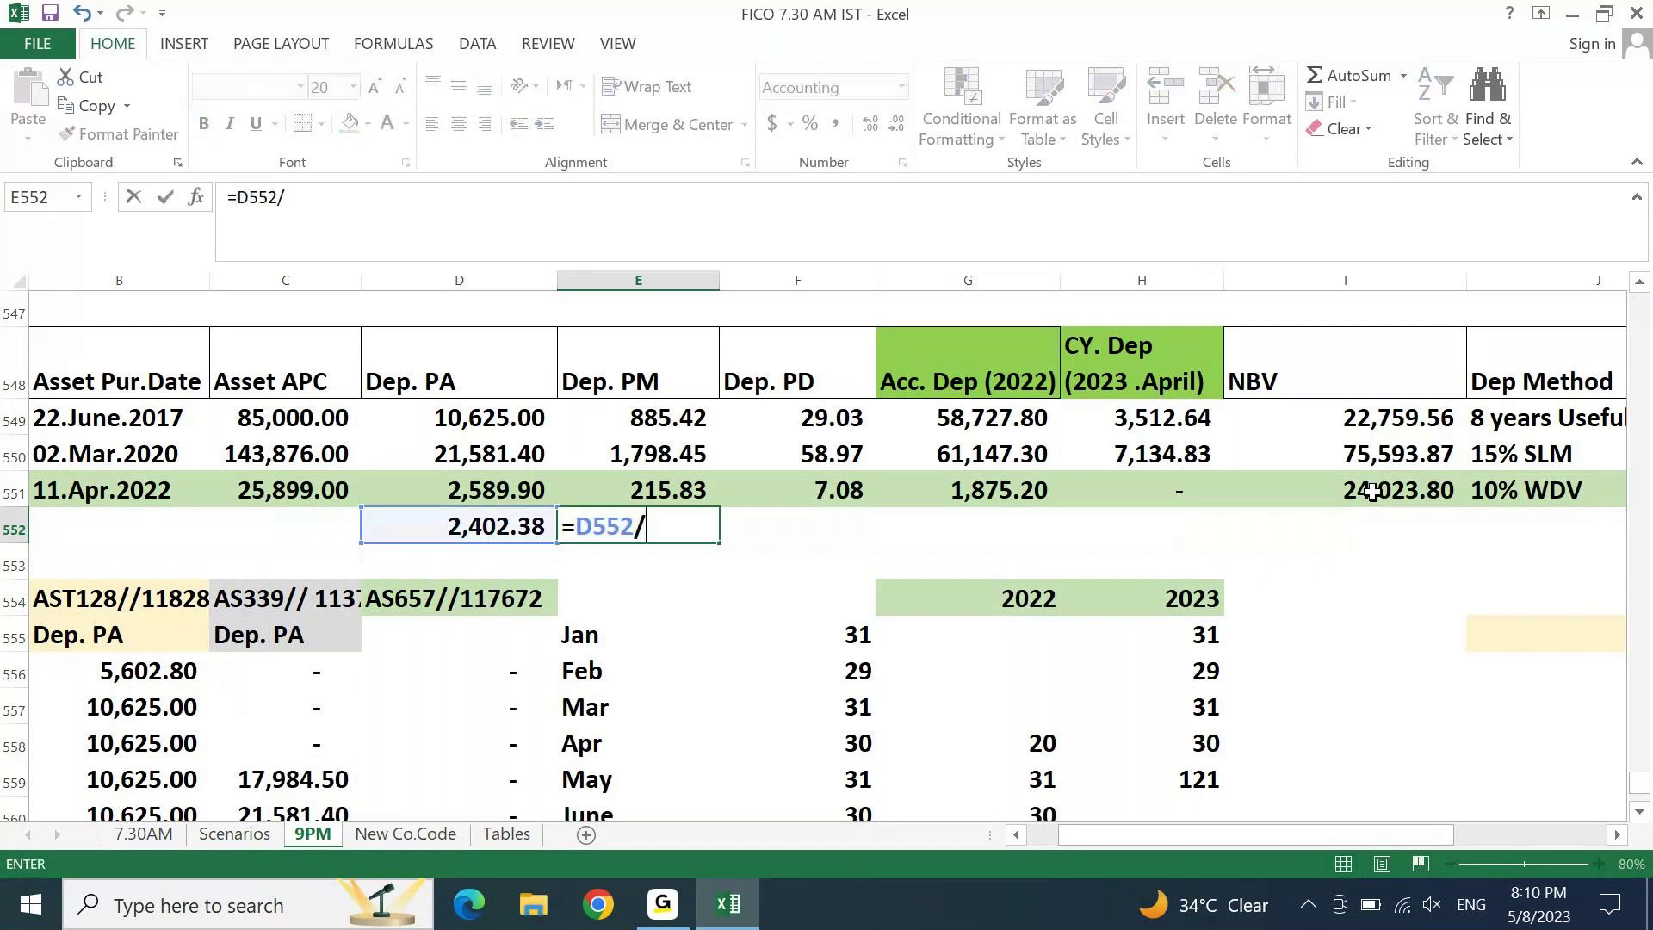
type("12")
key("Return")
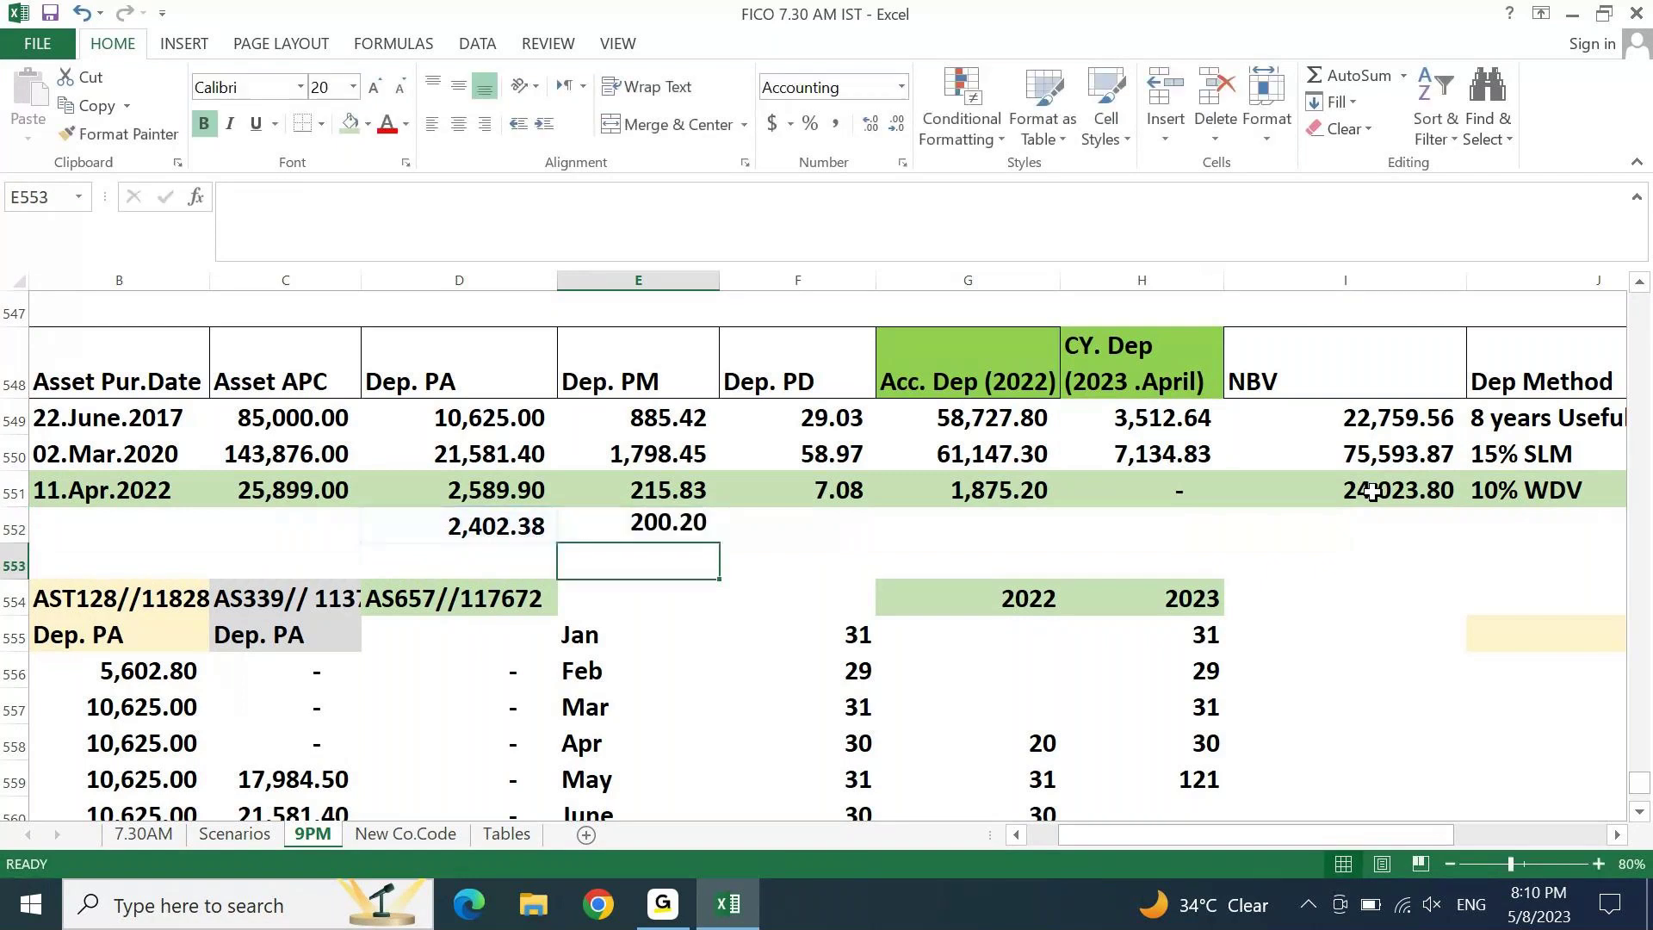
Step: Calculate the daily depreciation in F552 with the formula =D552/366
key("Up")
key("Right")
type("=")
key("Left")
key("Left")
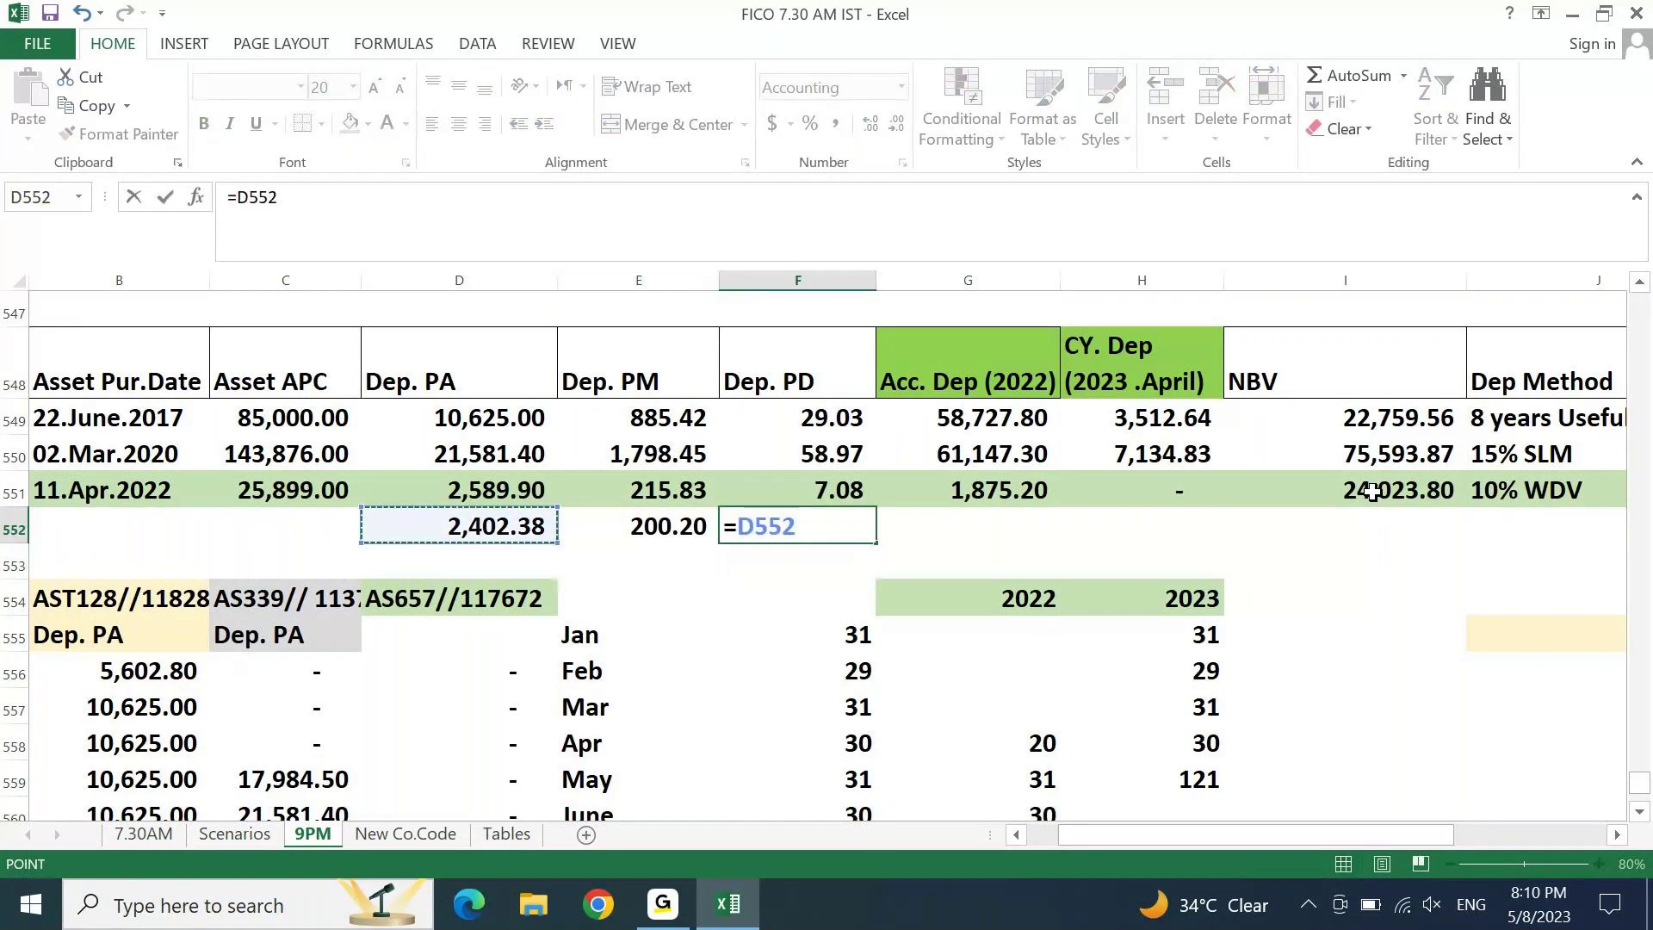
type("/366")
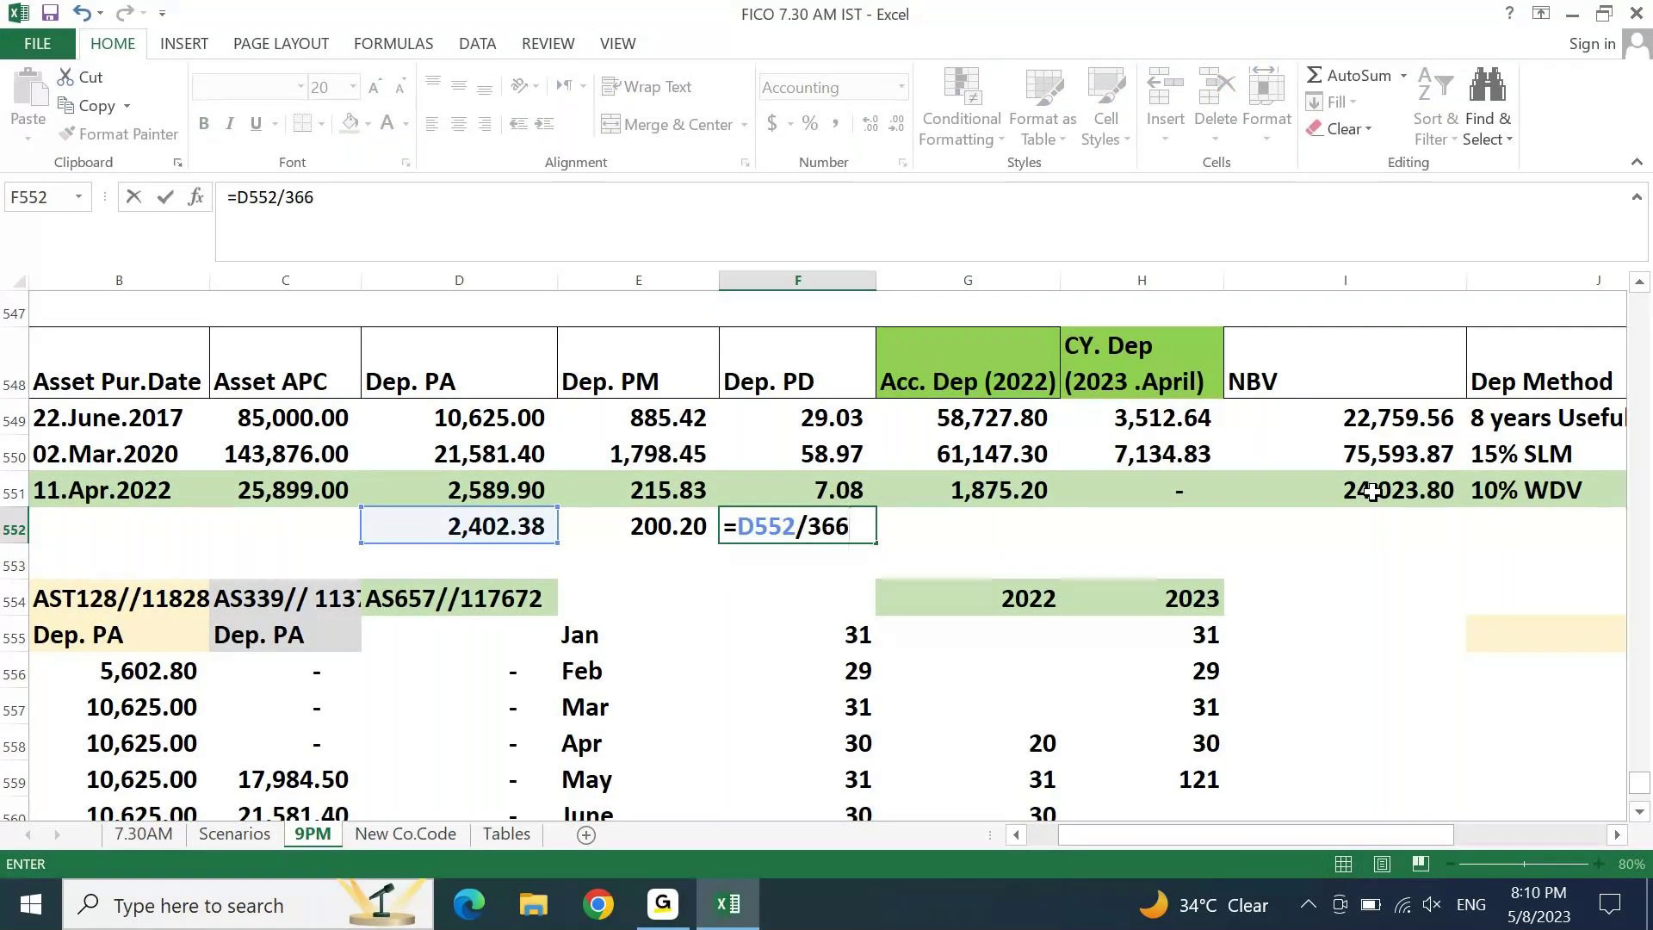
key("Right")
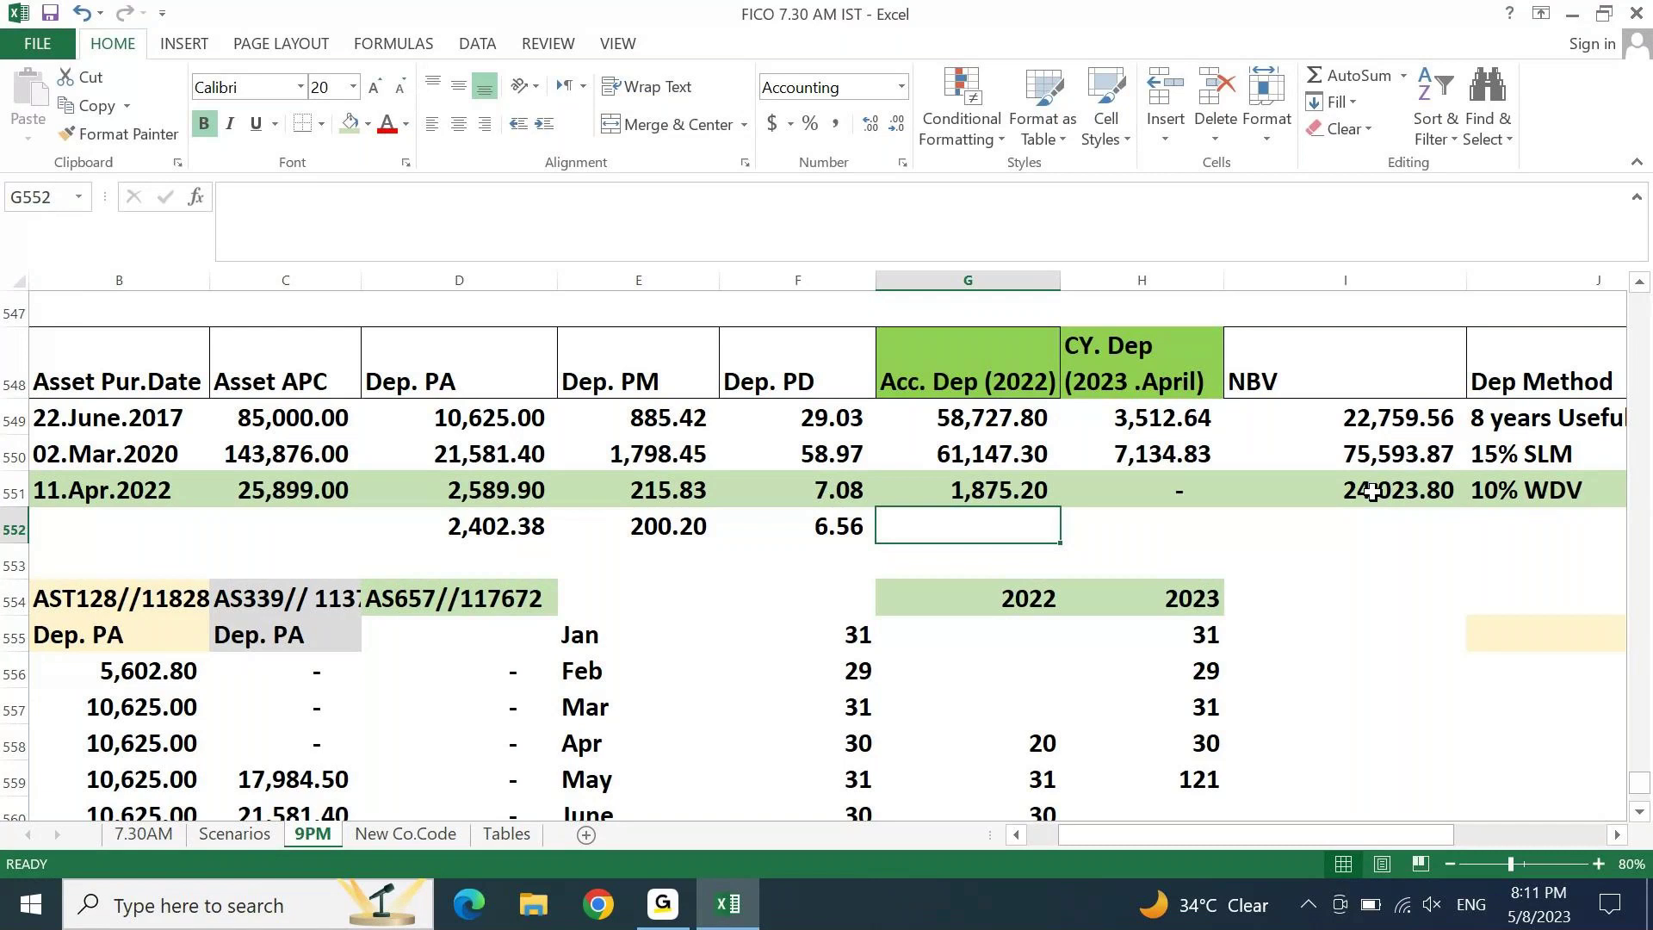
Step: Carry the 2022 accumulated depreciation of AS657//117672 from G551 into G552 by formula
type("=")
key("Up")
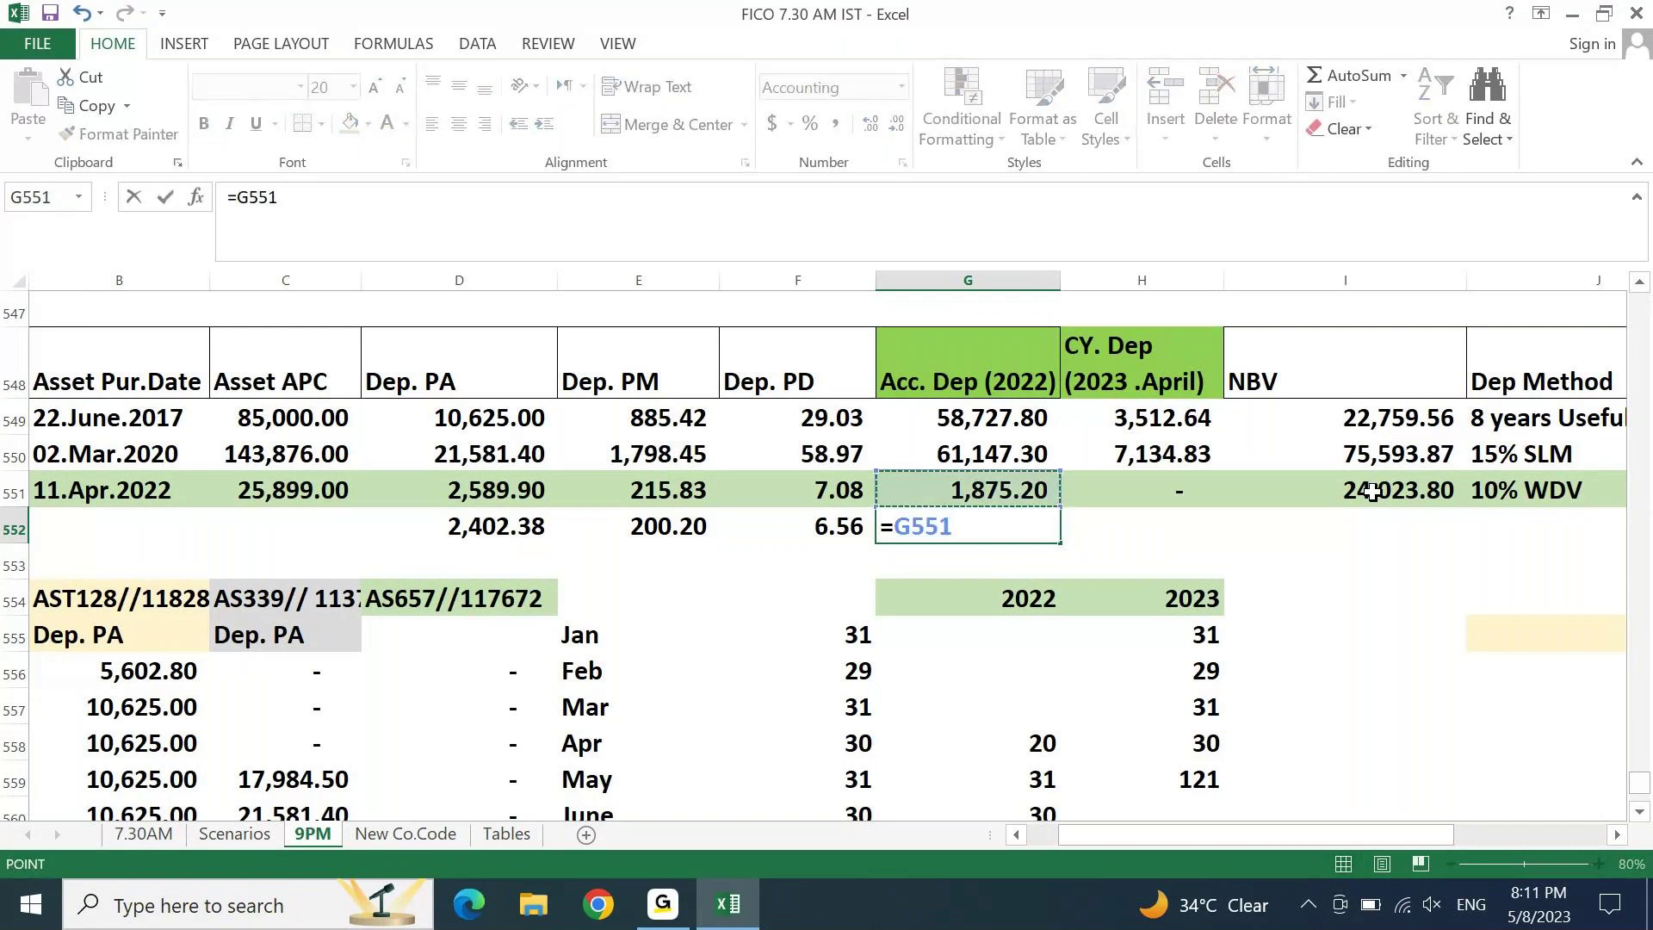
type("+")
key("Return")
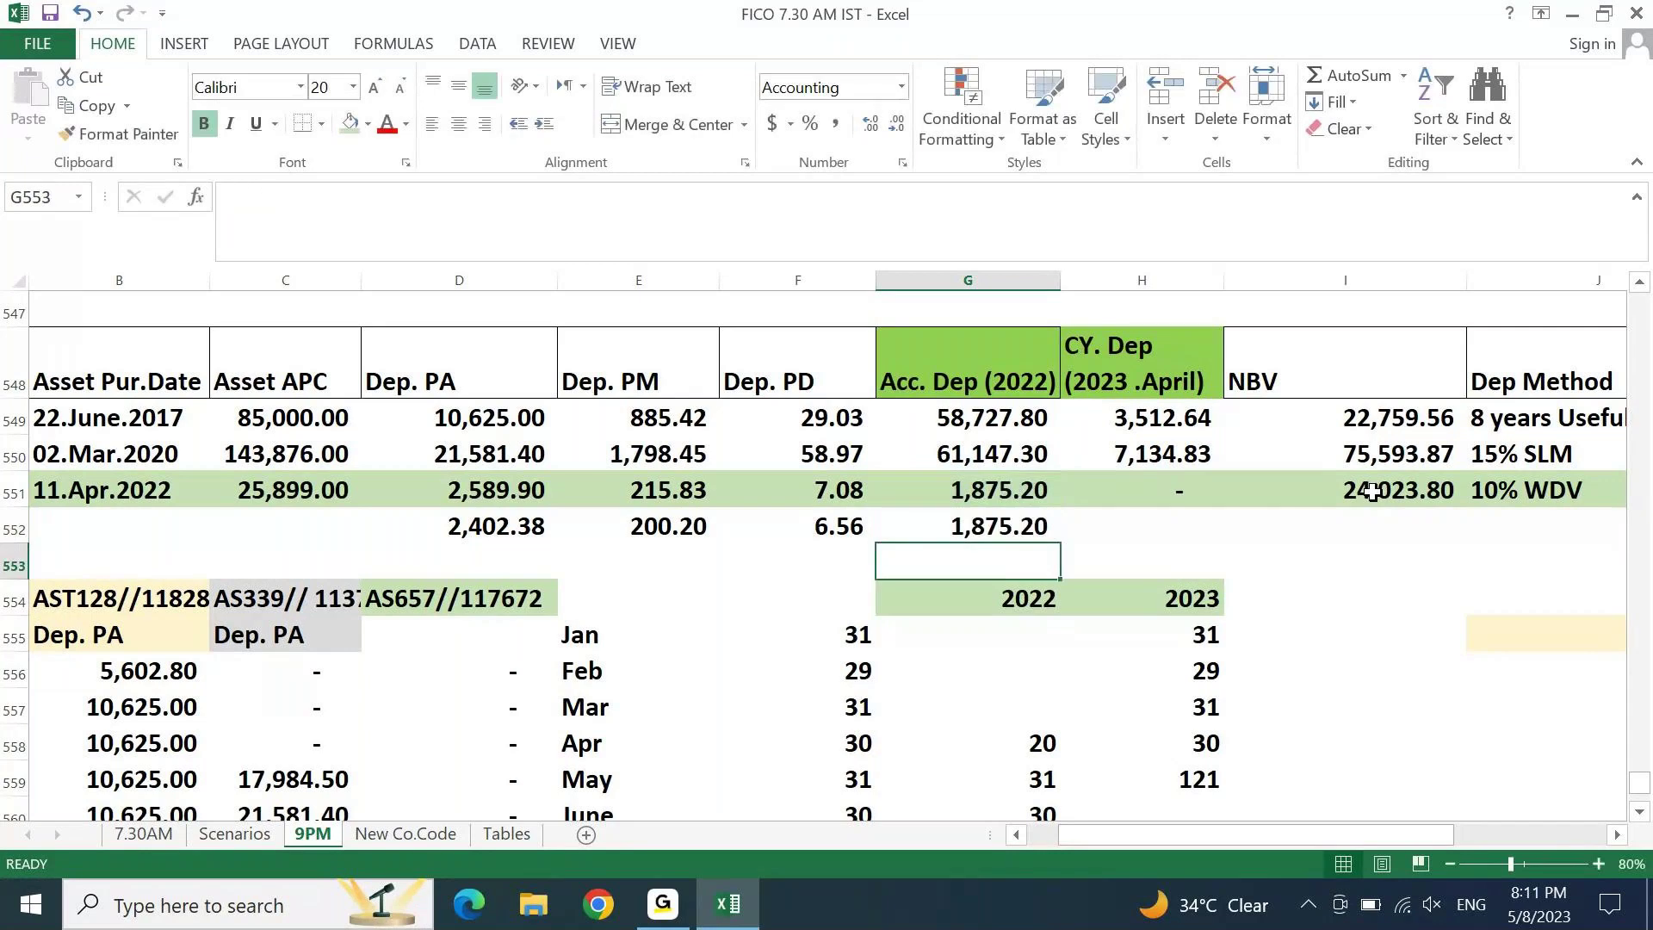
Step: Calculate the current-year depreciation (2023 April) in H552 as daily depreciation times the day total, =F552*H559
key("Up")
key("Right")
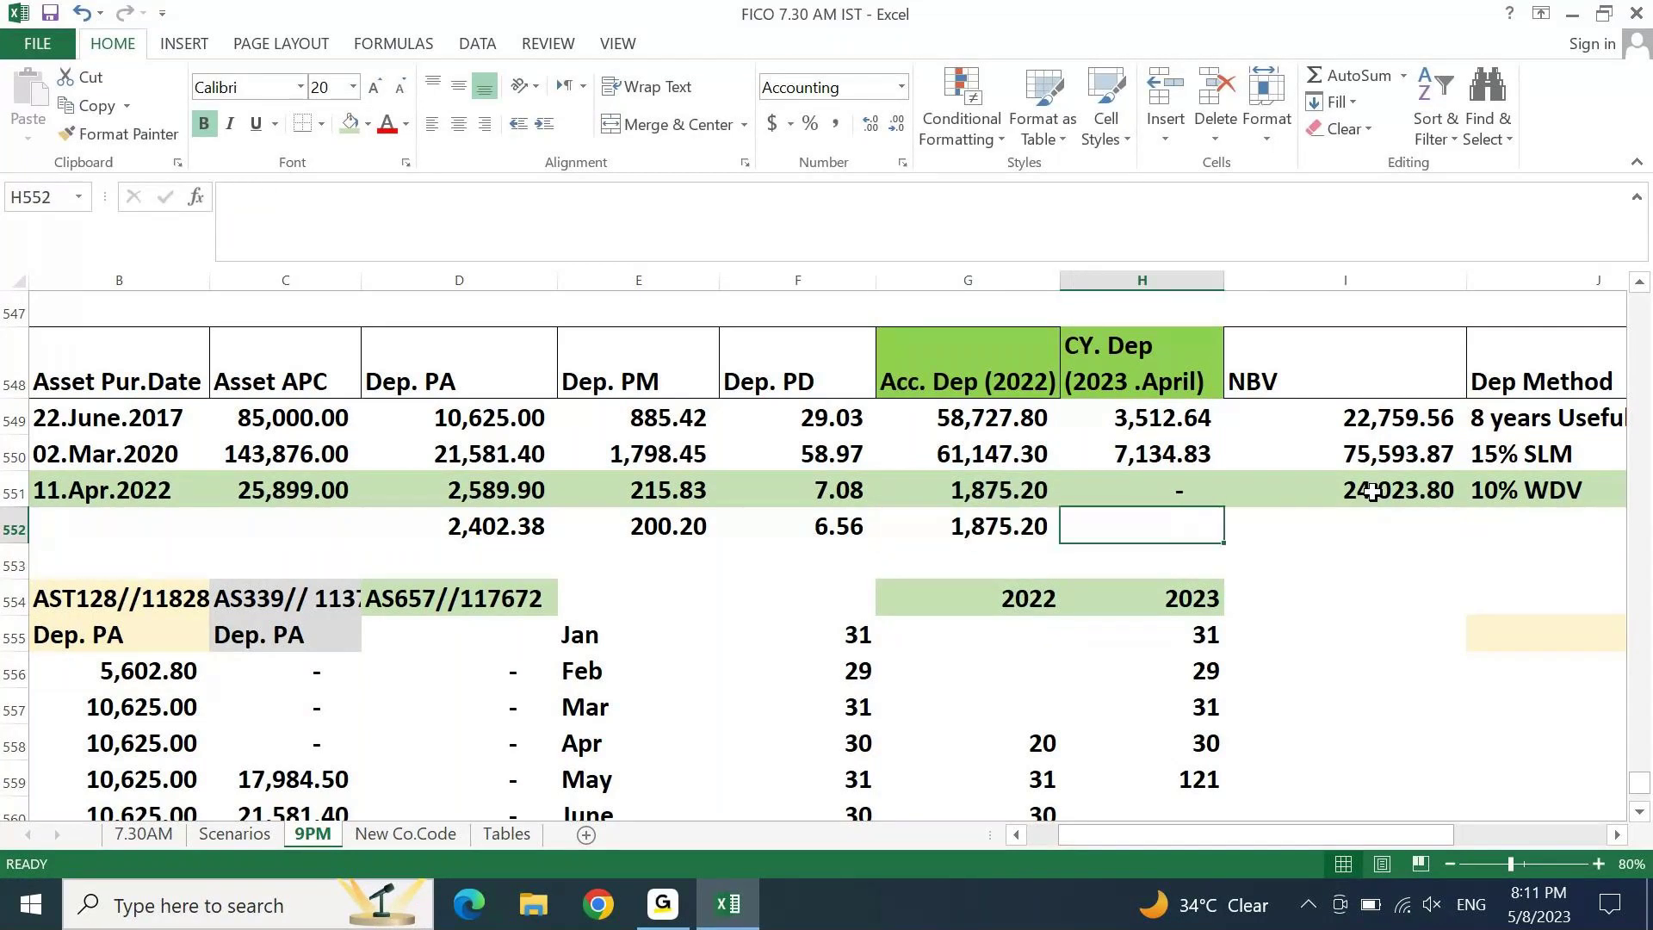
type("=")
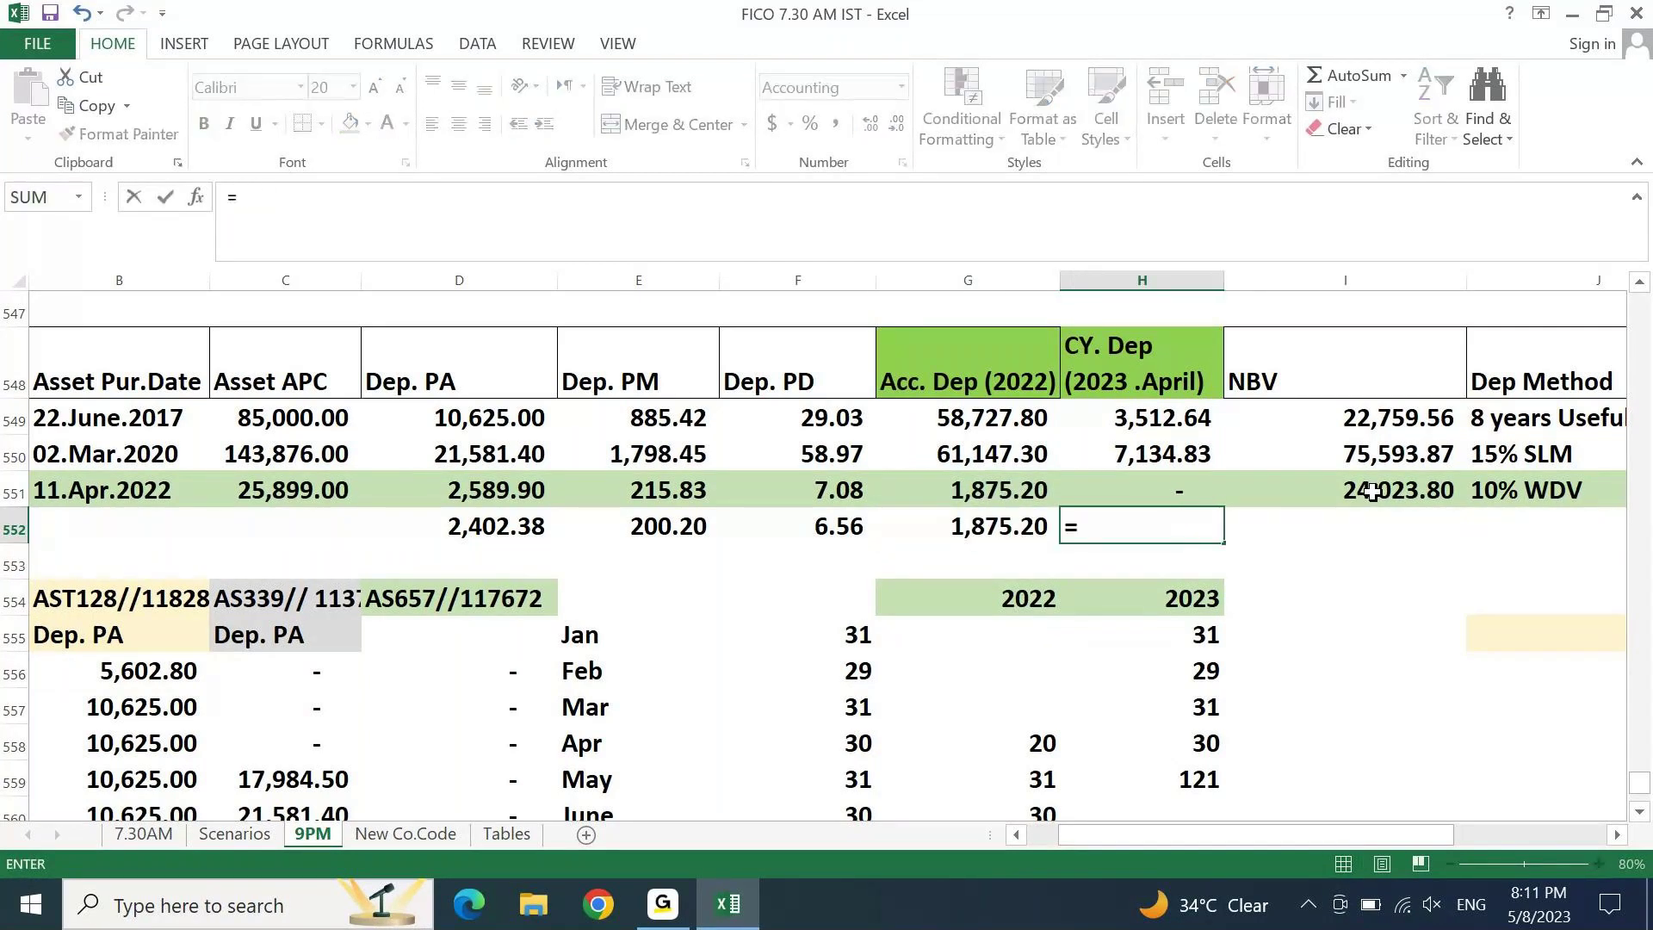
key("Left")
key("Left")
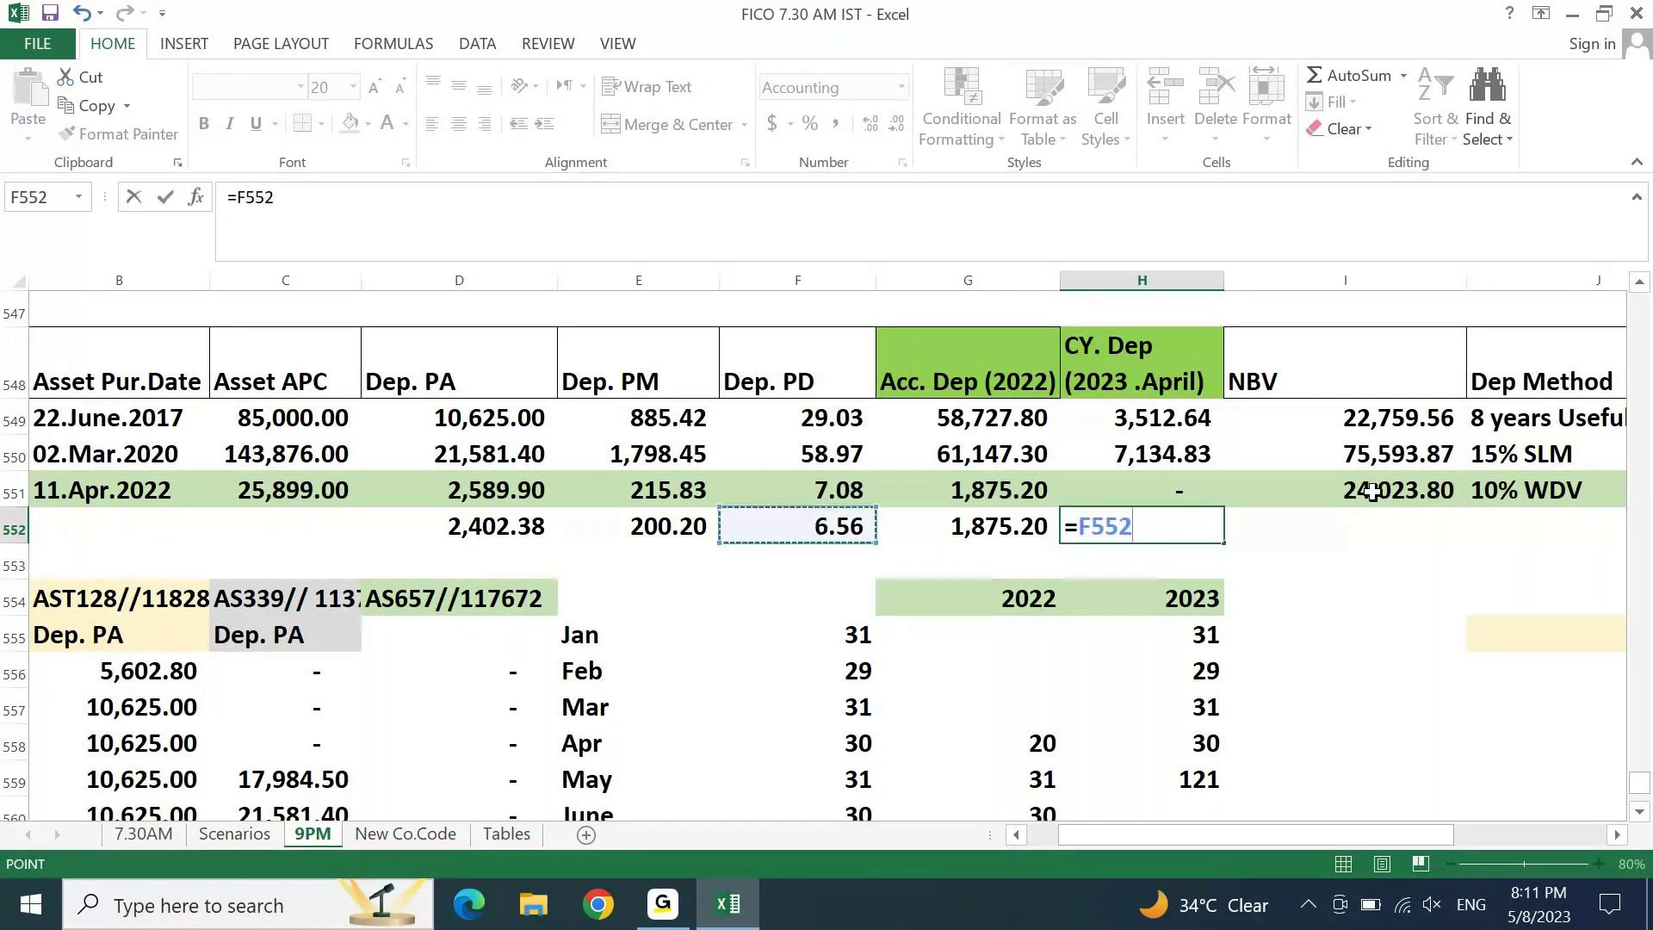
type("*")
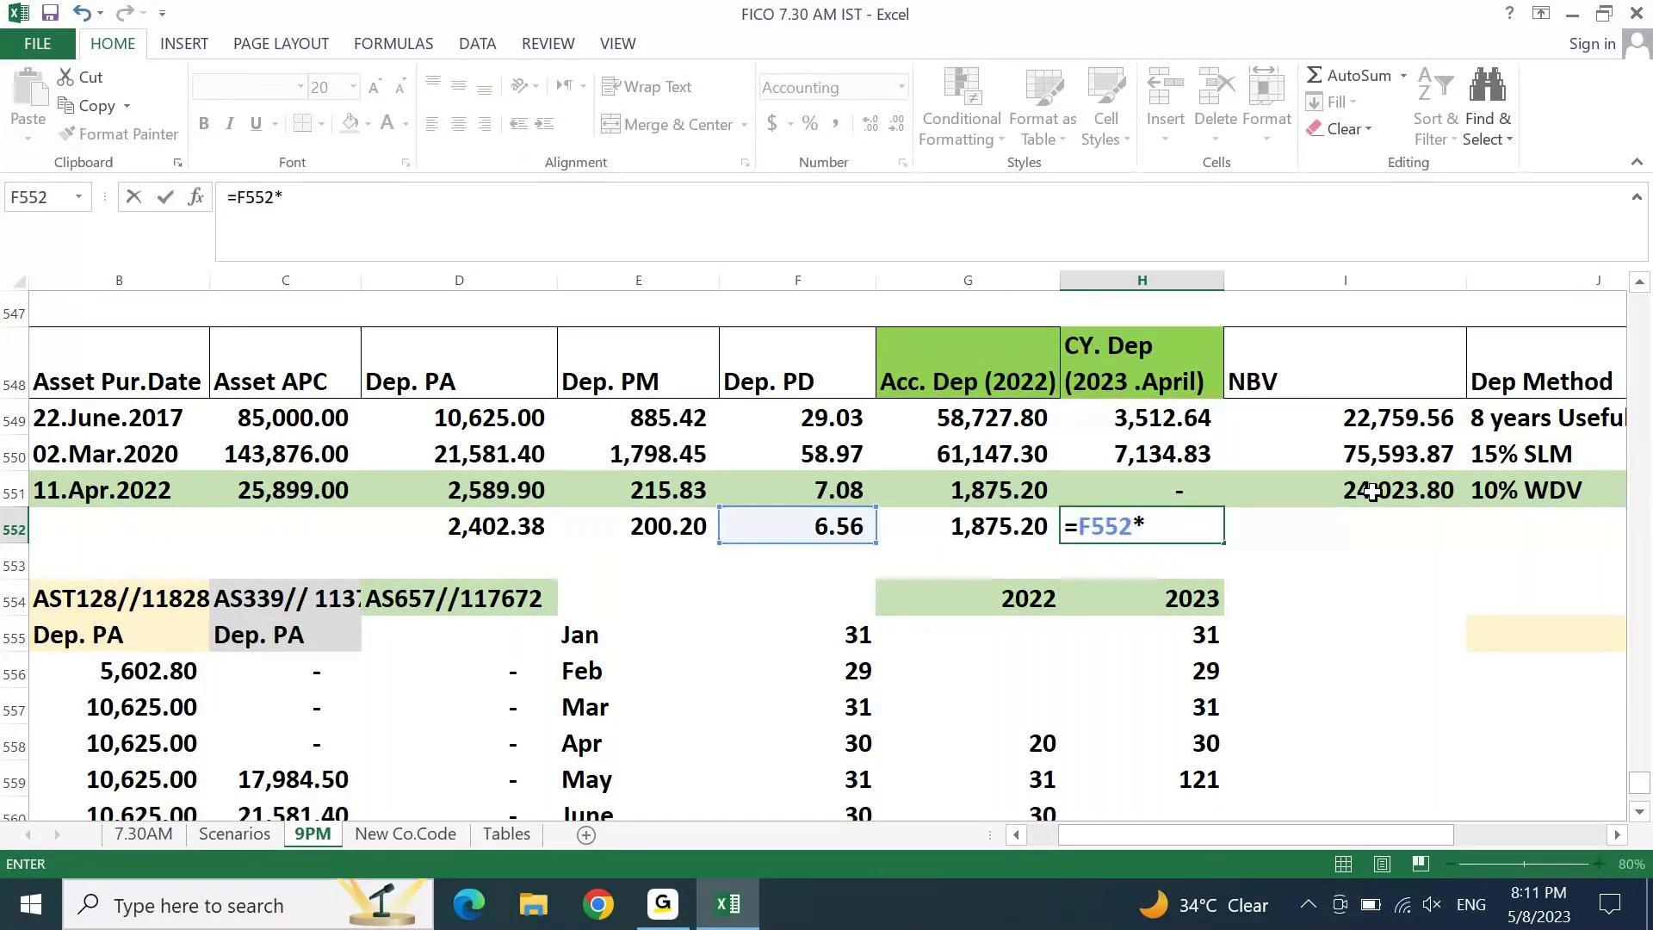
left_click(1205, 780)
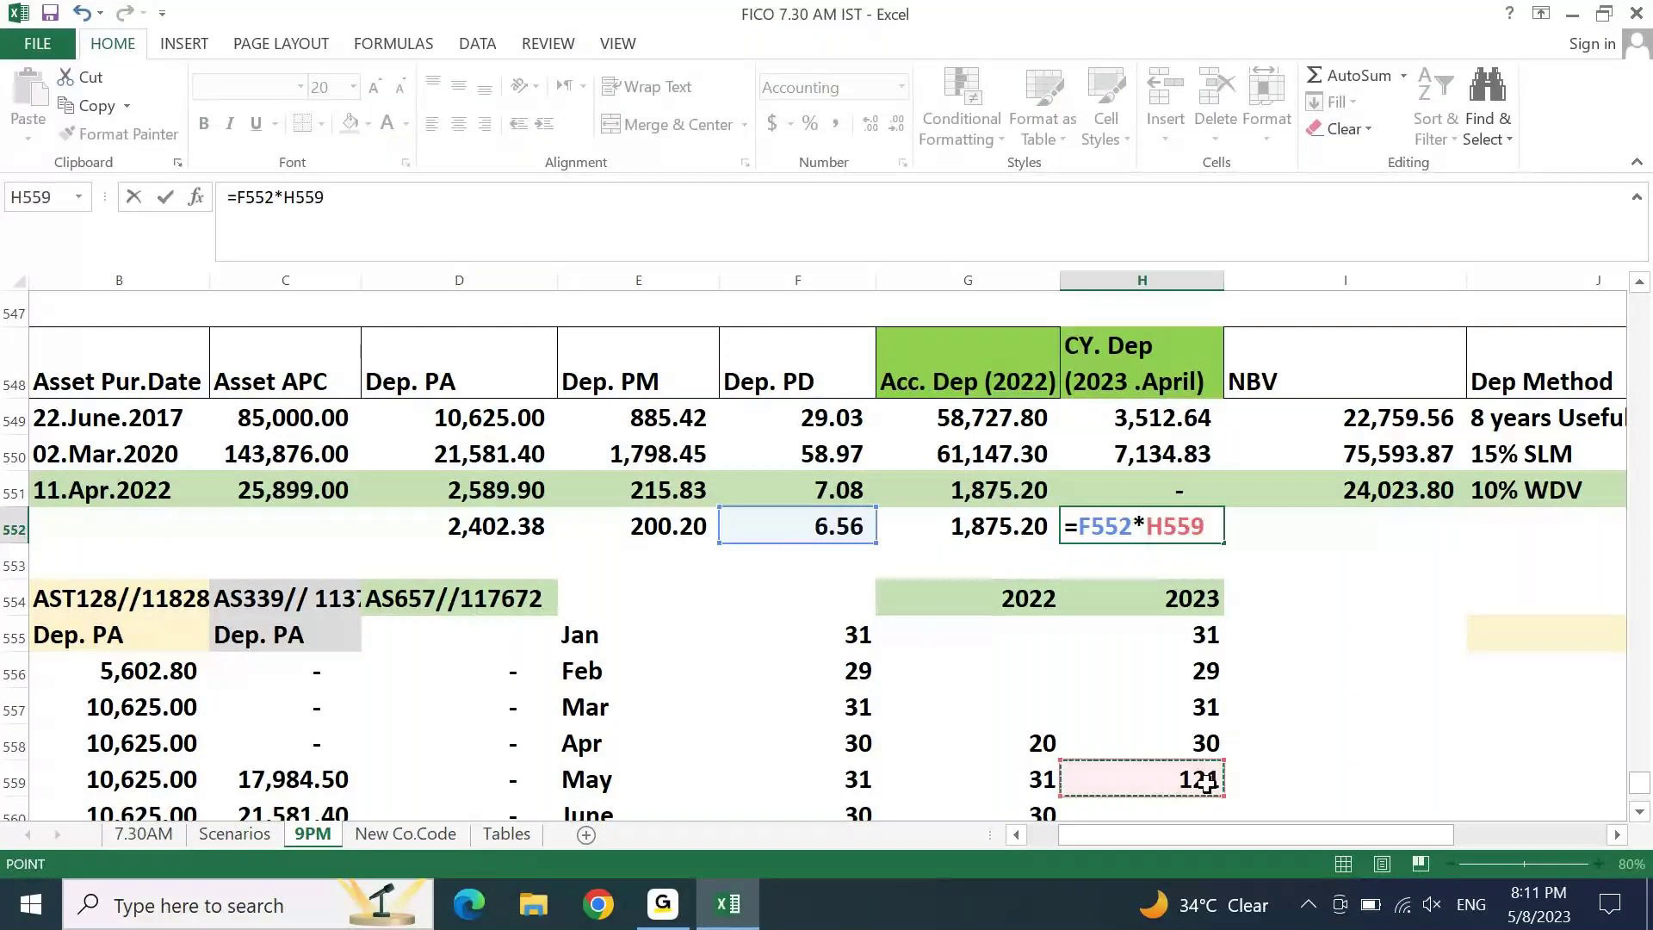
key("Return")
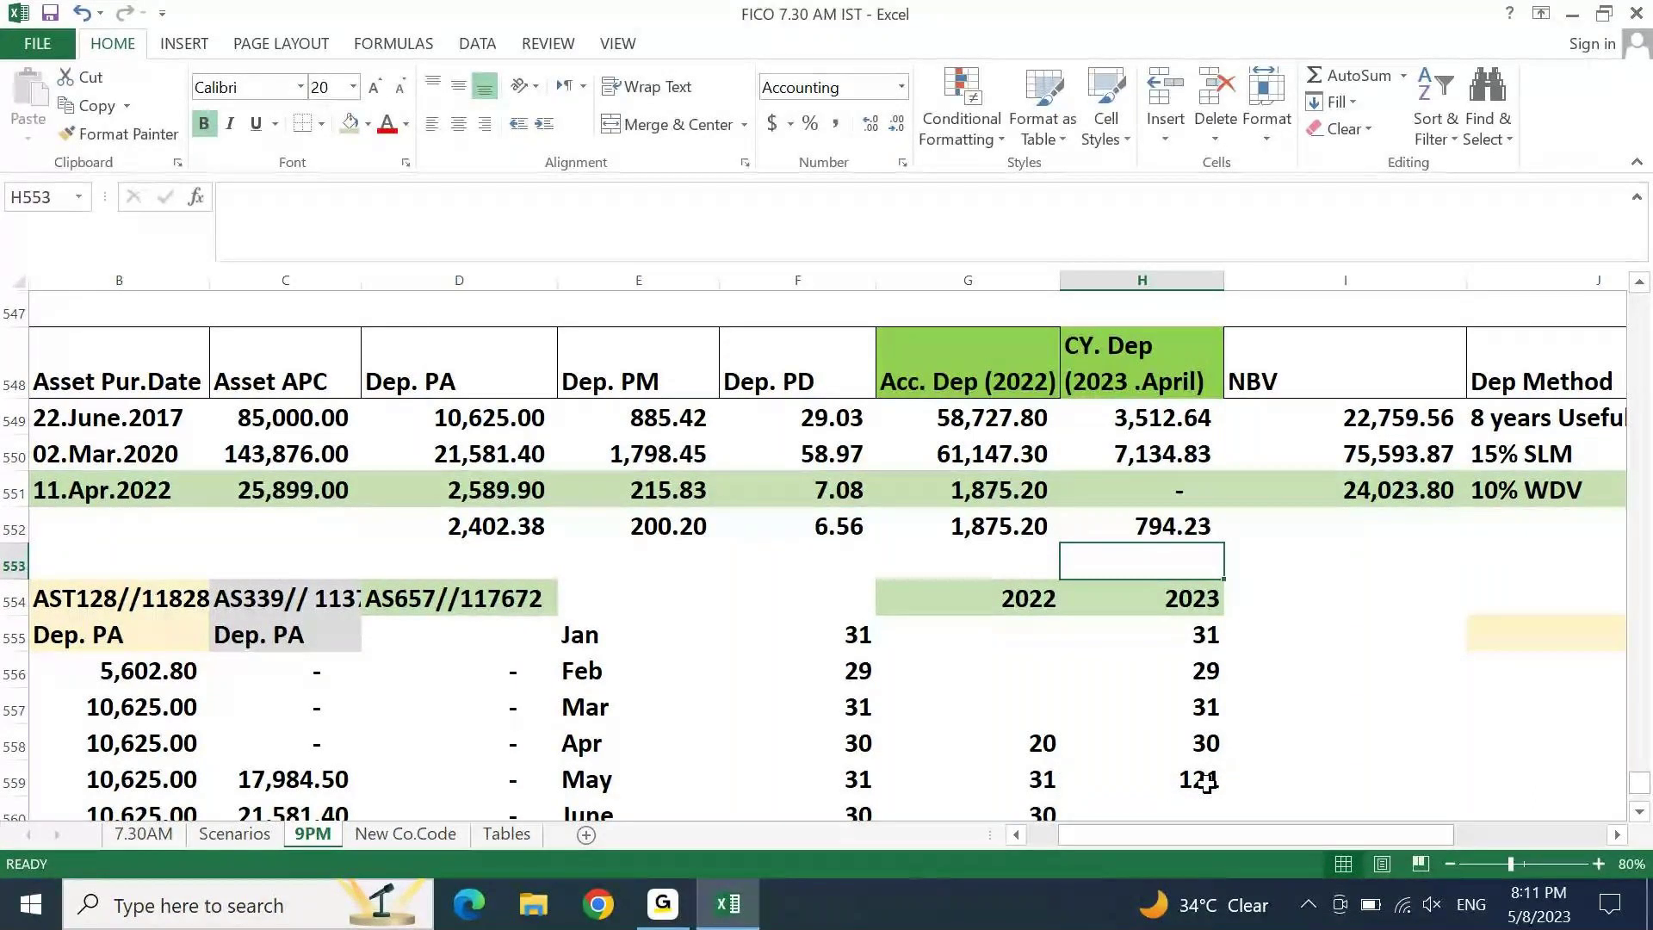
Step: Begin a formula in the NBV cell I552
key("Up")
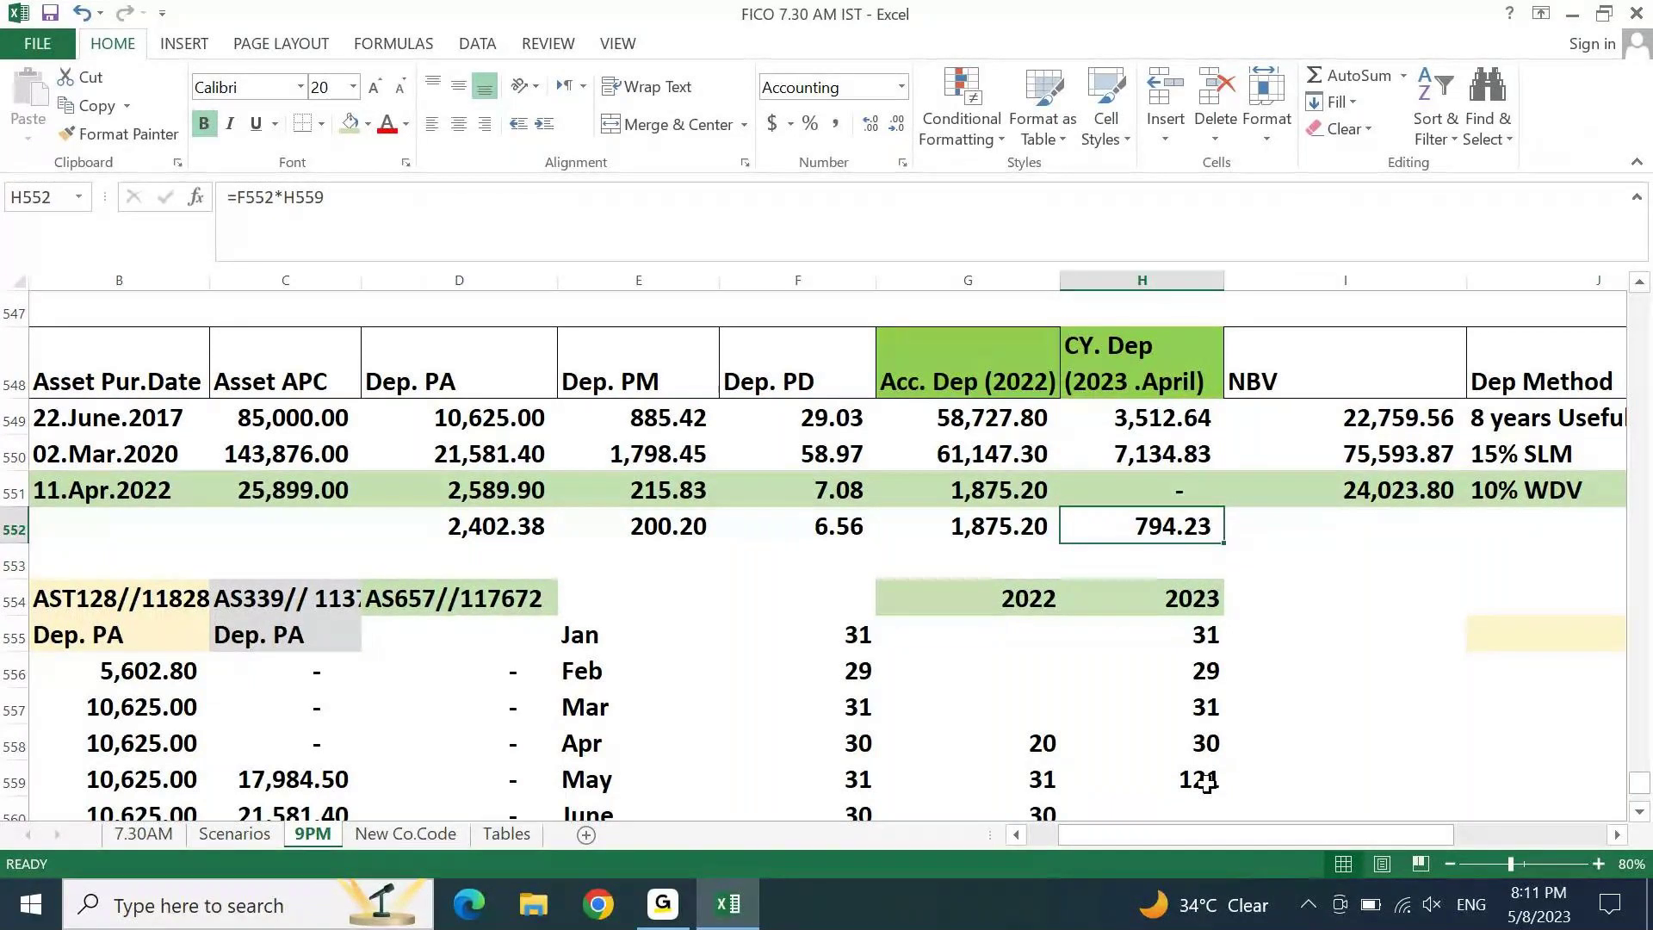
key("Right")
type("=")
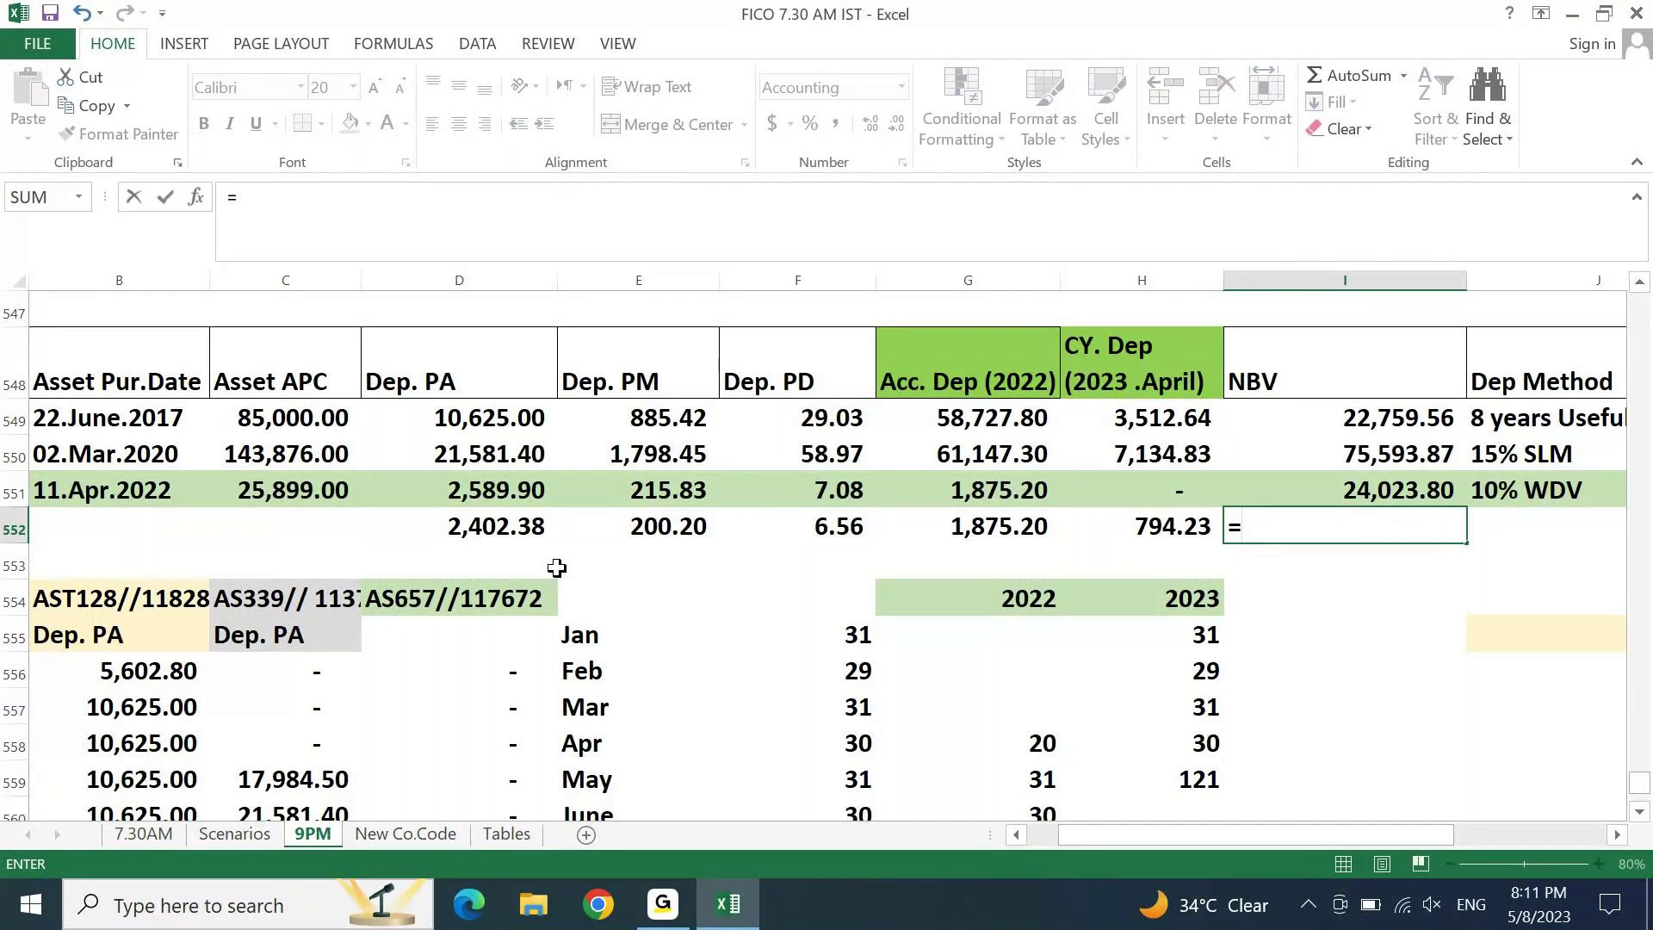
left_click(493, 534)
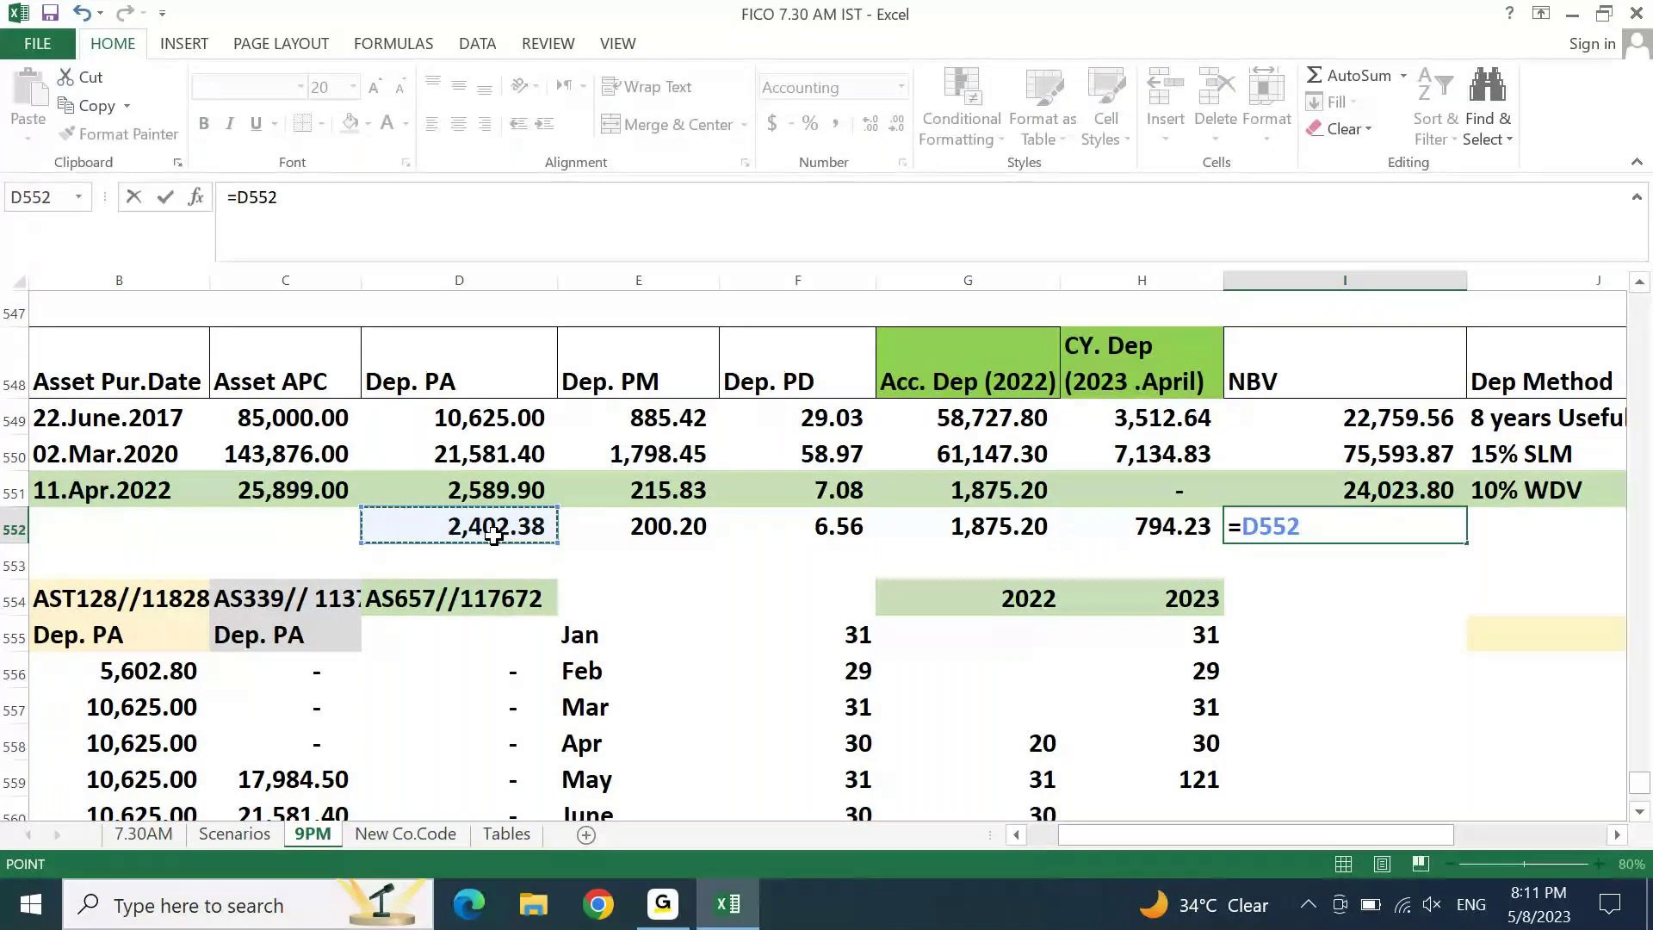
type("-")
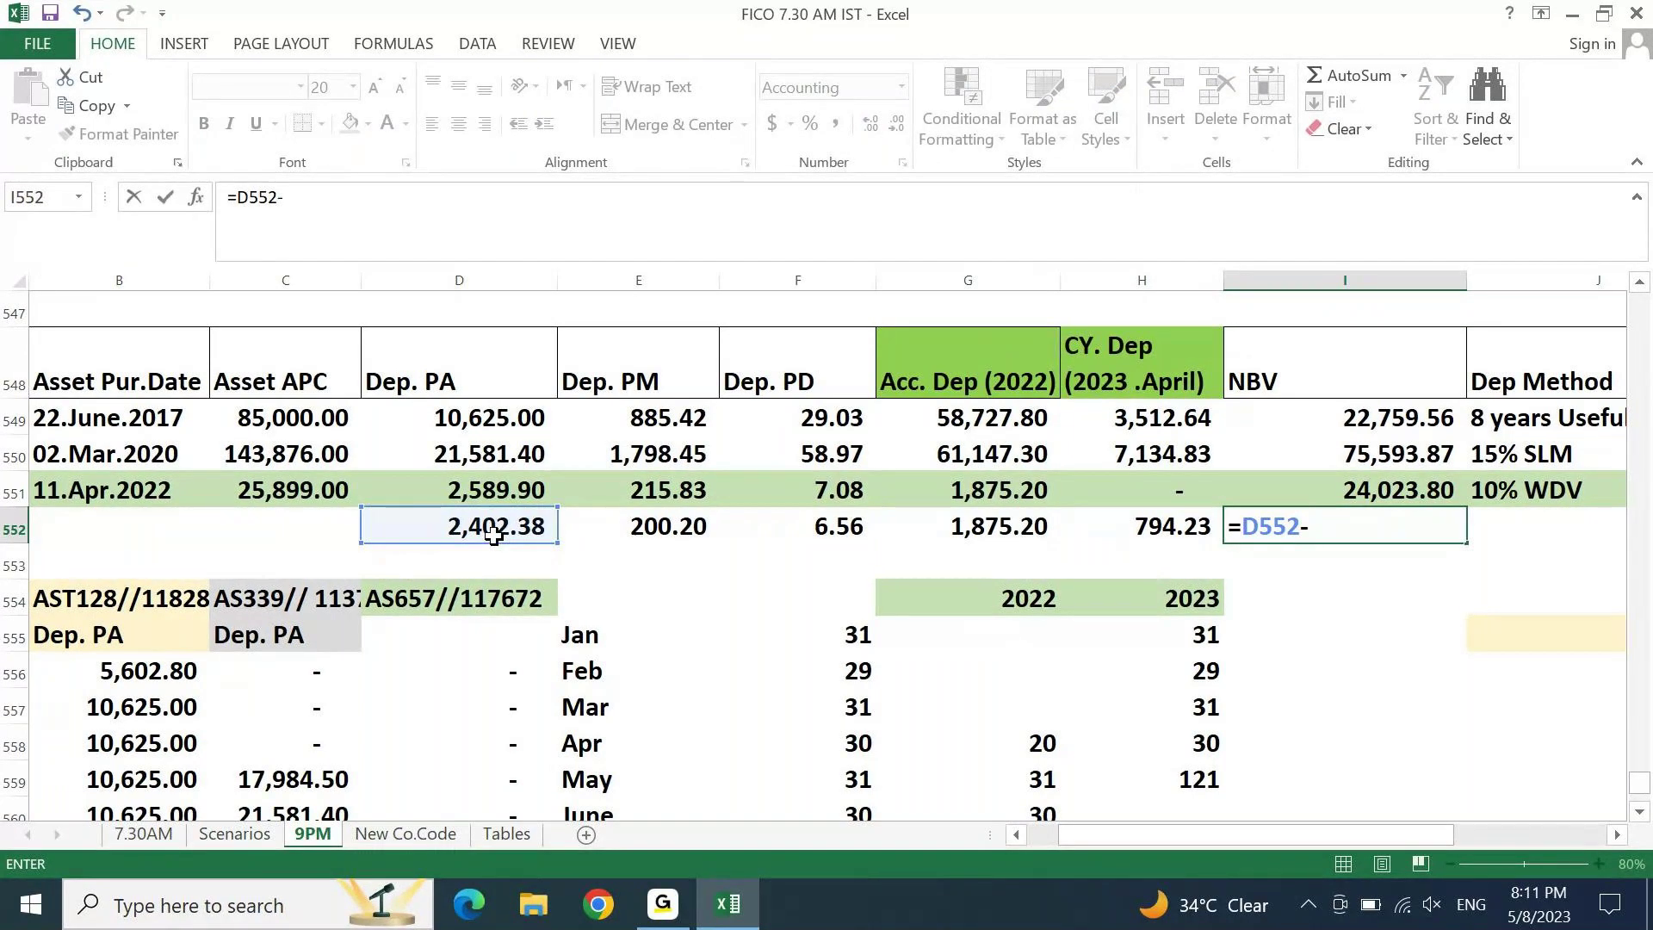
left_click(1119, 527)
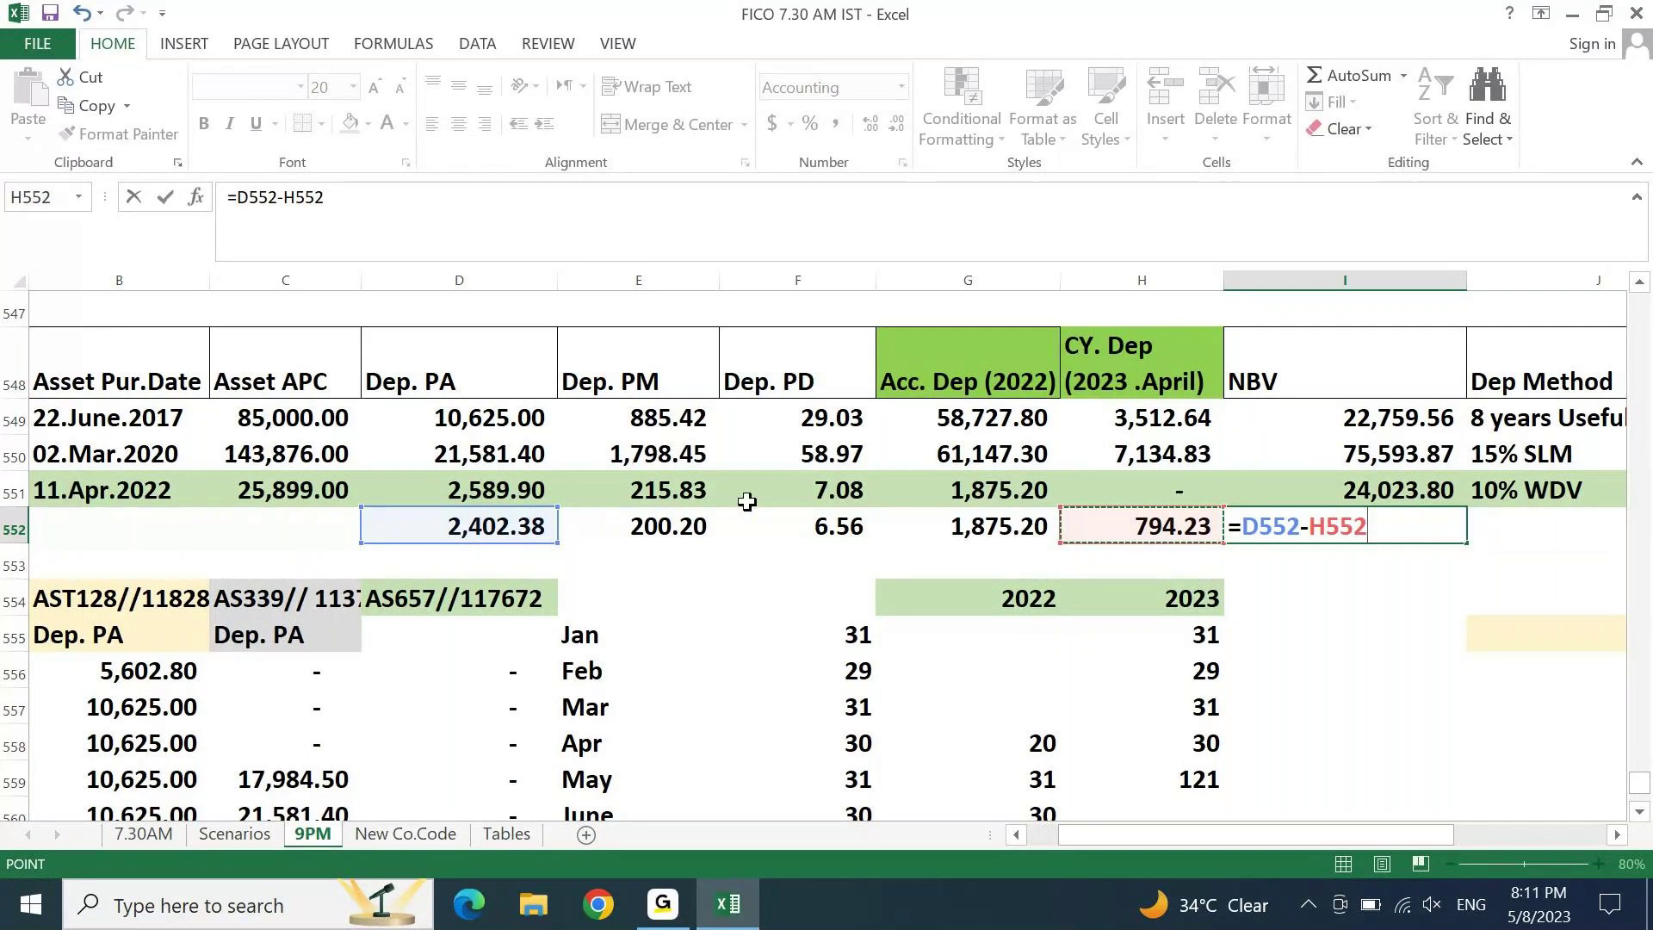
key("BackSpace")
key("BackSpace")
key("BackSpace")
key("BackSpace")
key("BackSpace")
key("BackSpace")
key("BackSpace")
key("BackSpace")
key("BackSpace")
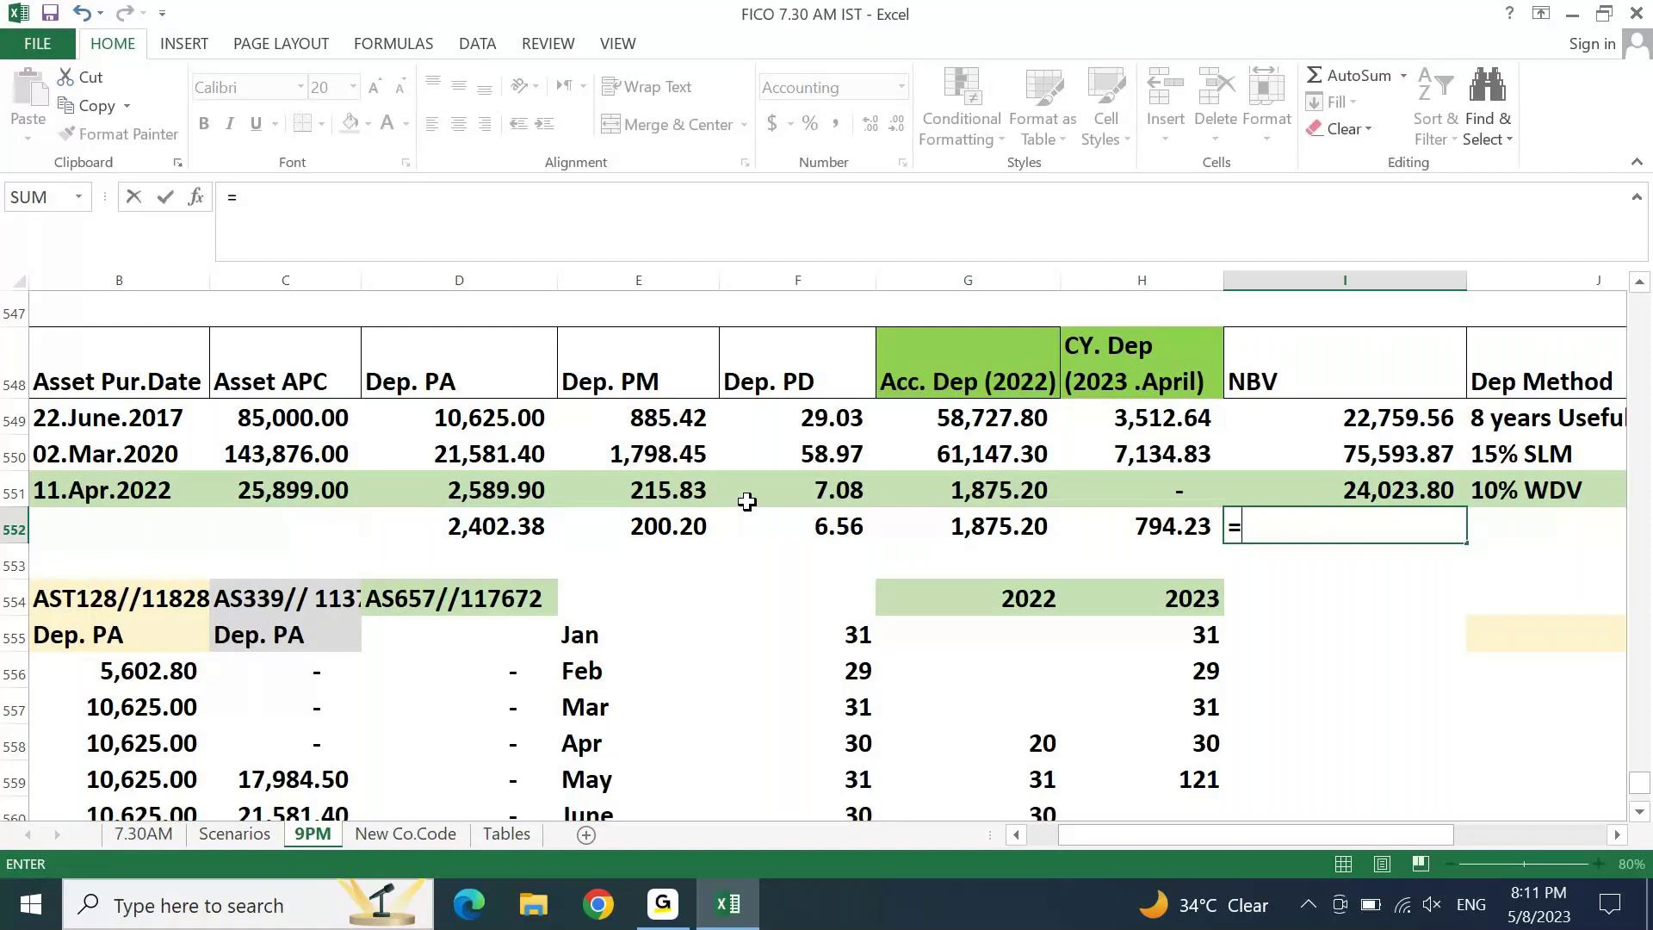
Step: Complete the NBV formula in I552 as APC minus accumulated and current-year depreciation, =C551-G552-H552
left_click(283, 501)
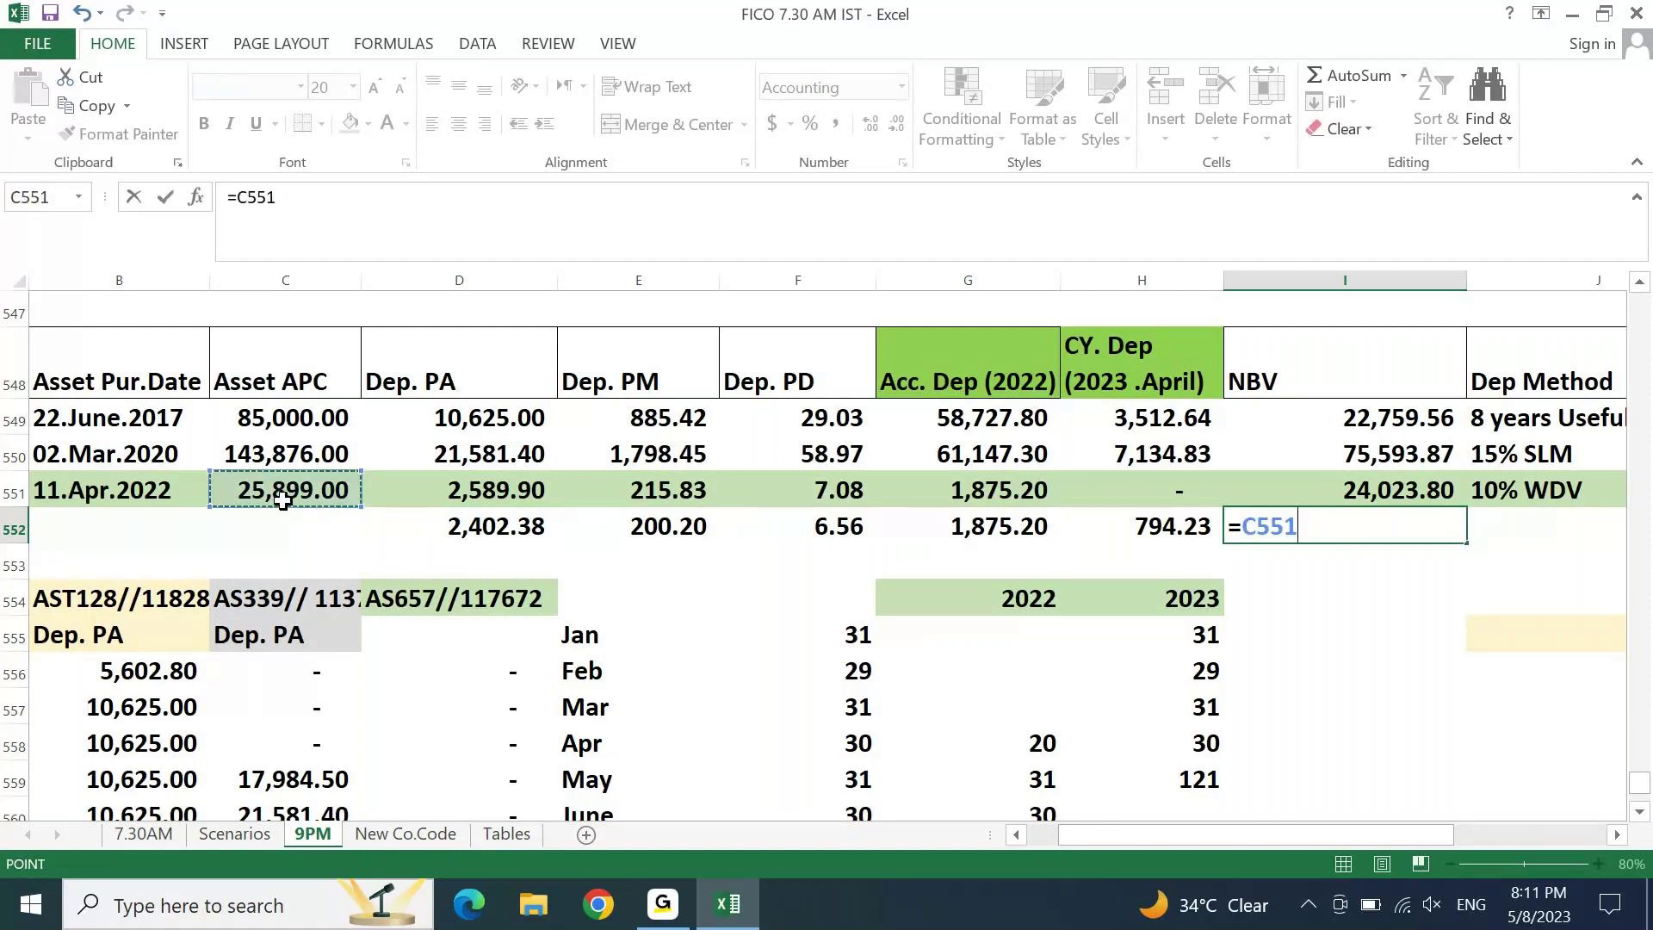
type("-")
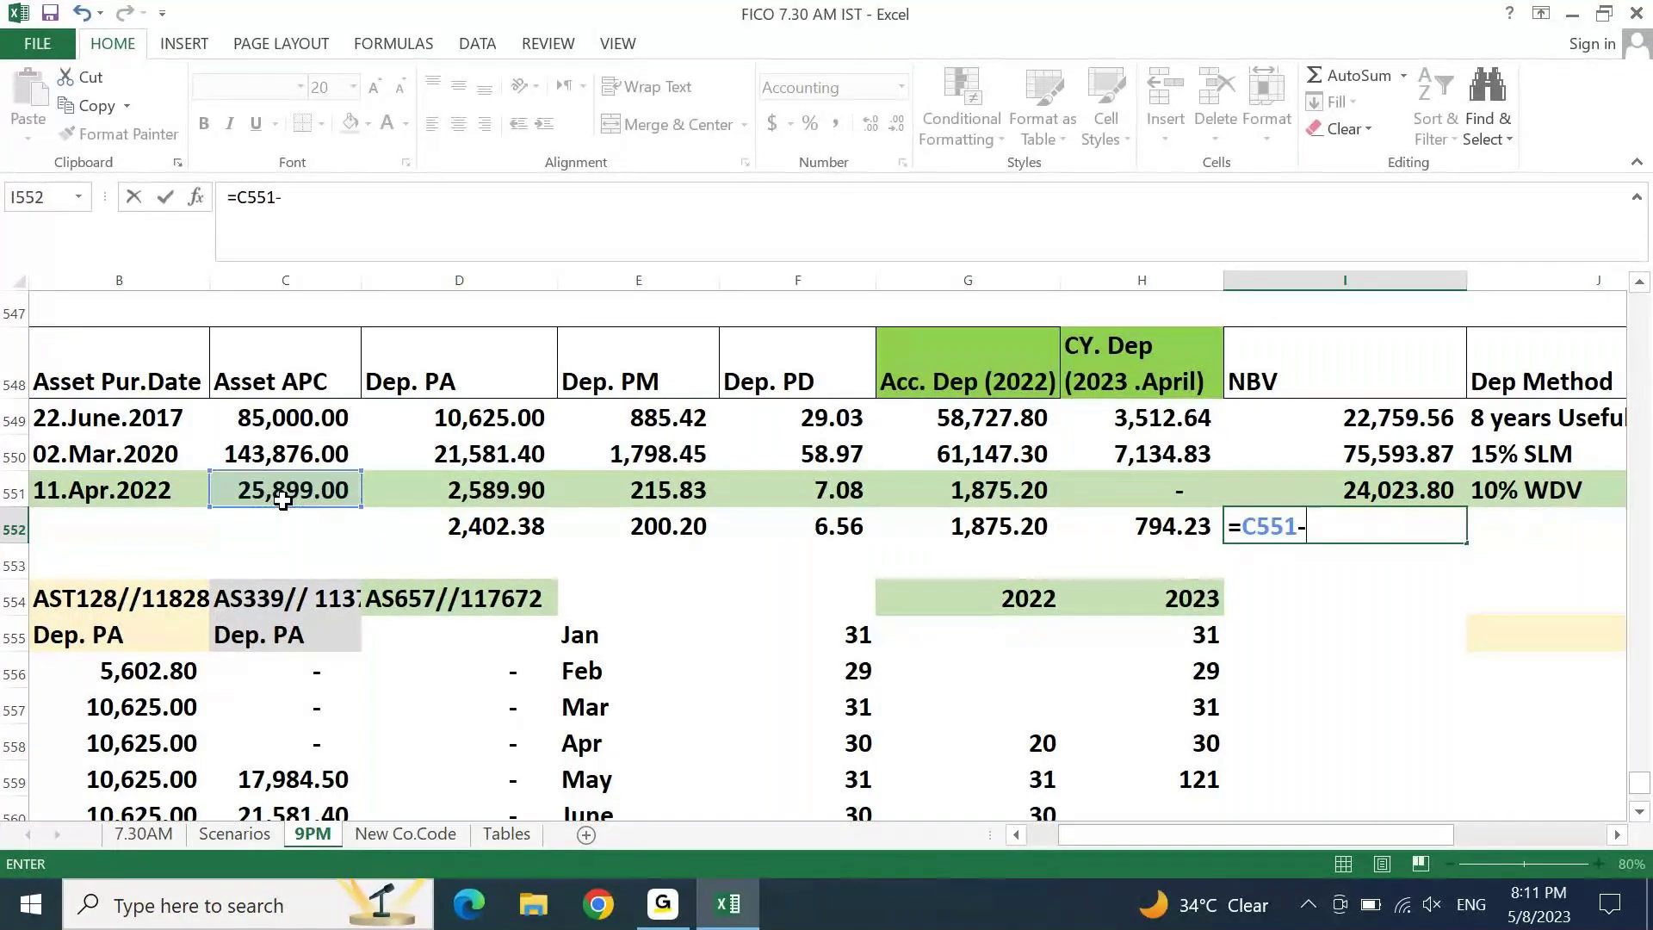
left_click(958, 525)
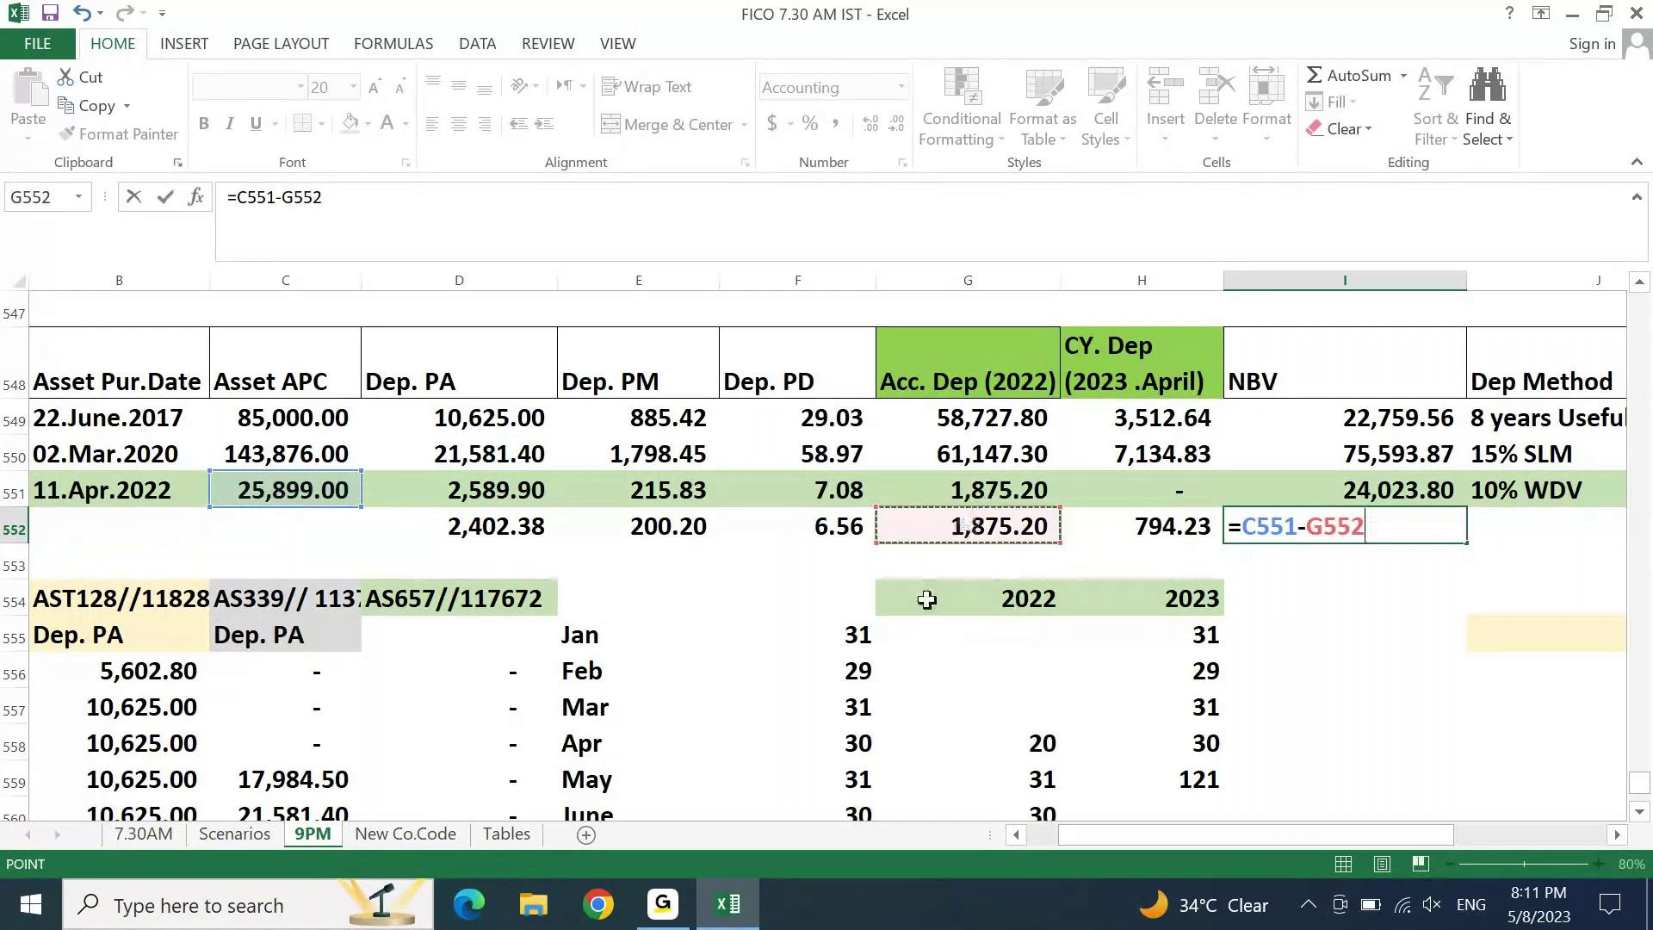
type("-")
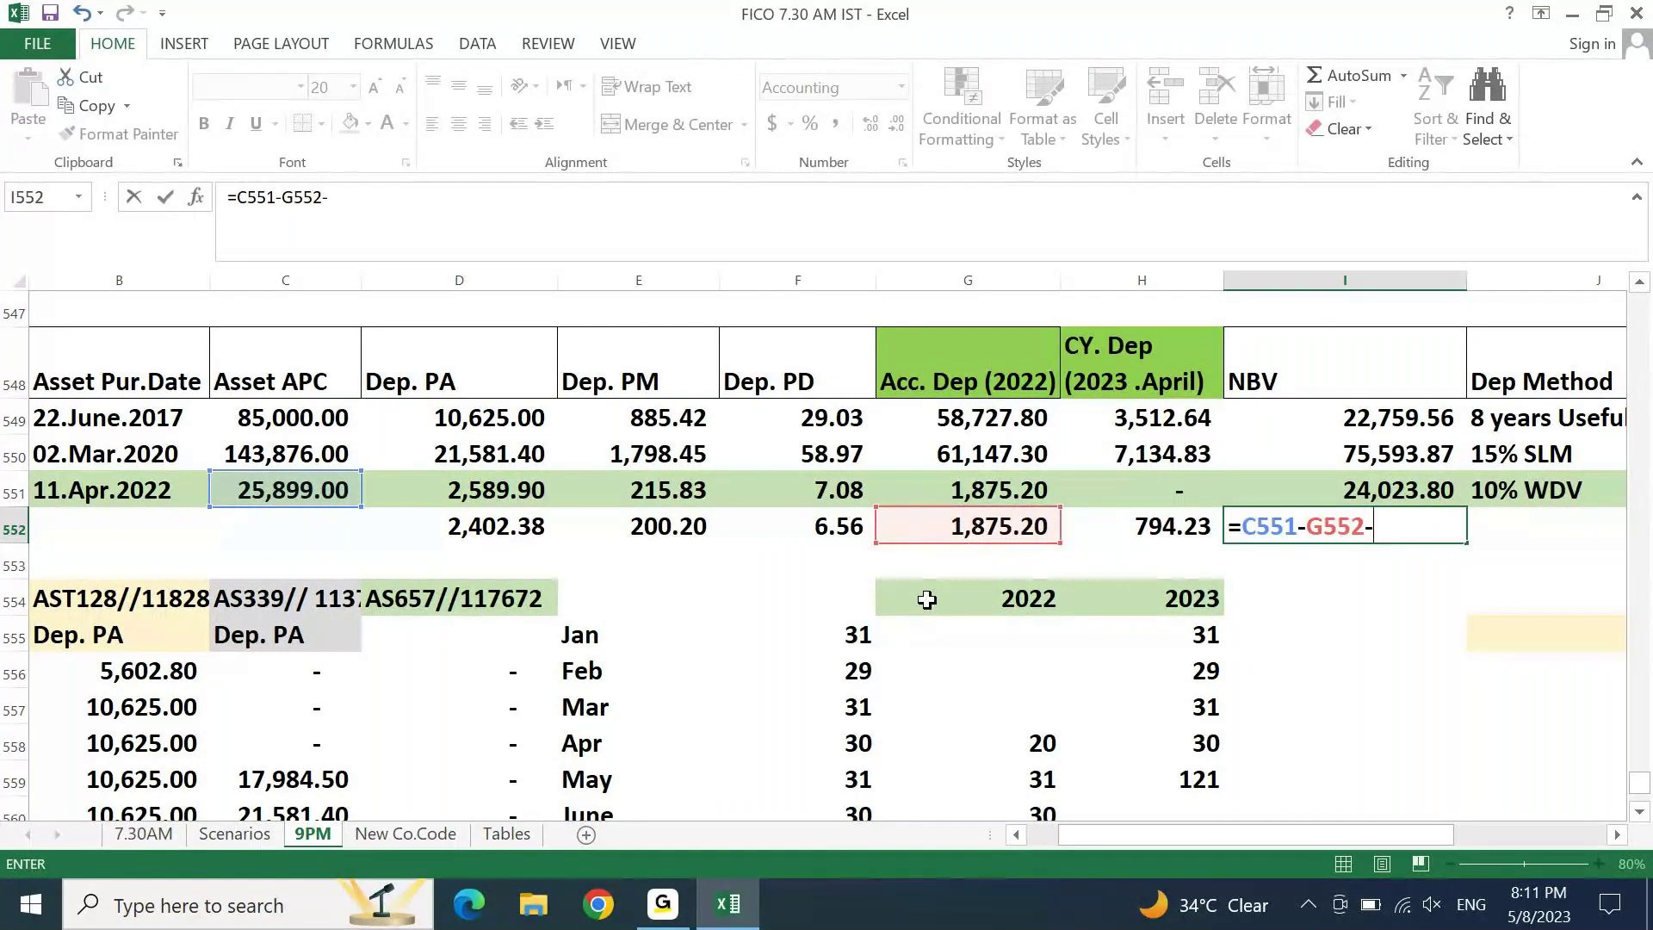
left_click(1171, 530)
key("Return")
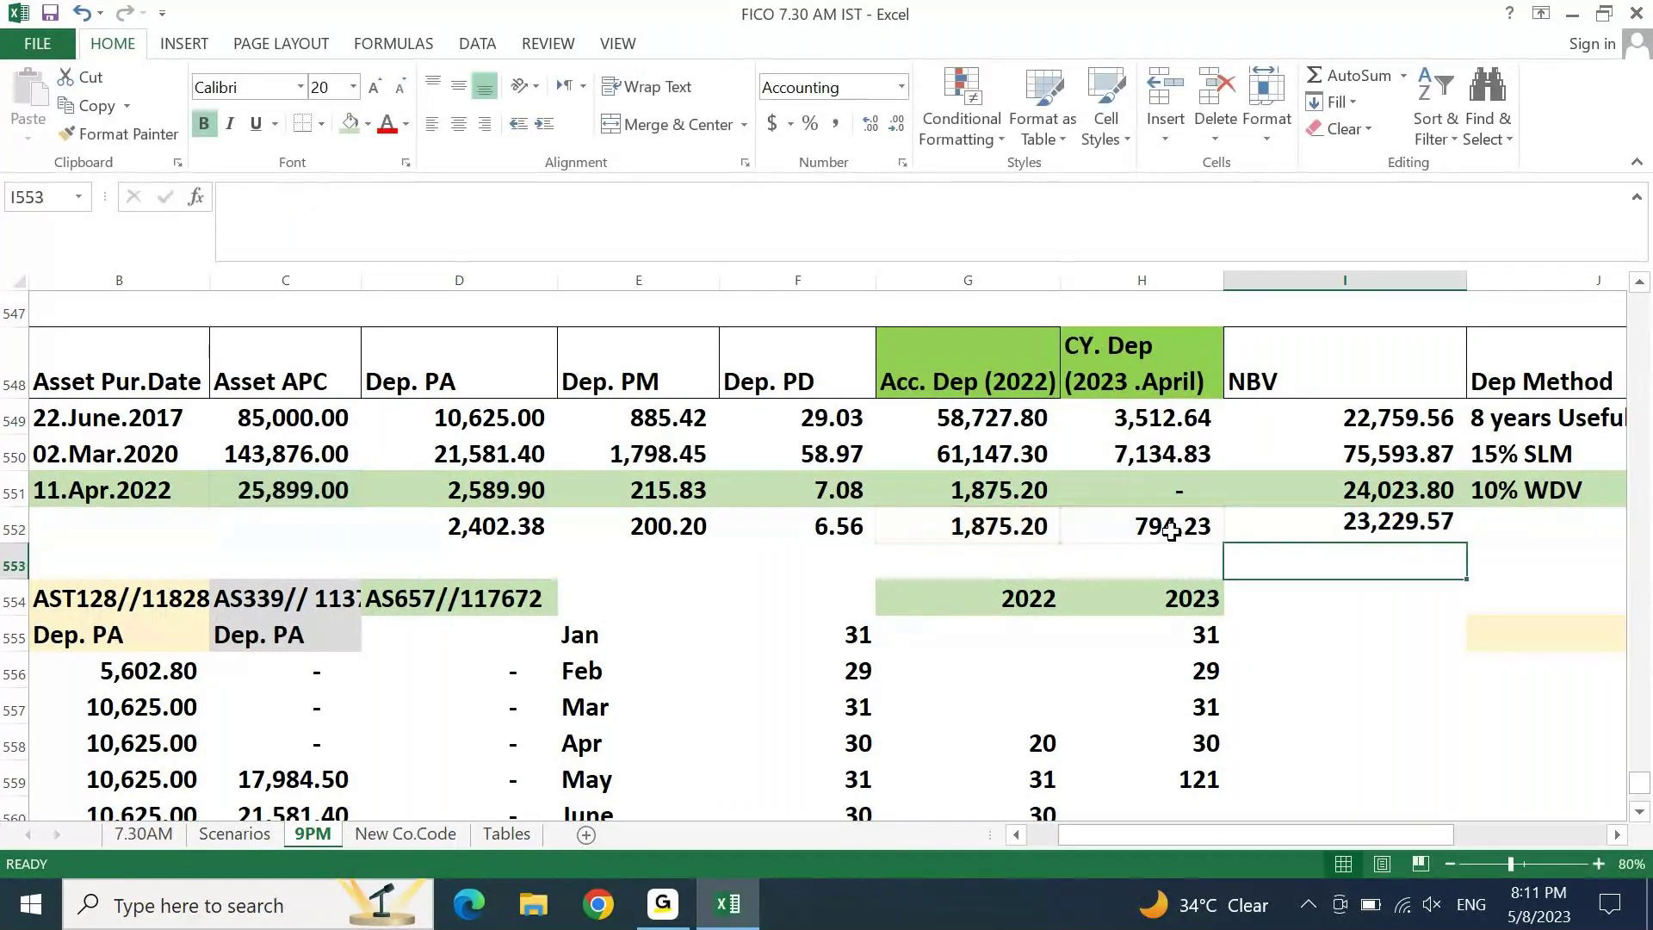
Step: Fill the whole of row 552 with the same light green as row 551
key("Up")
key("shift+space")
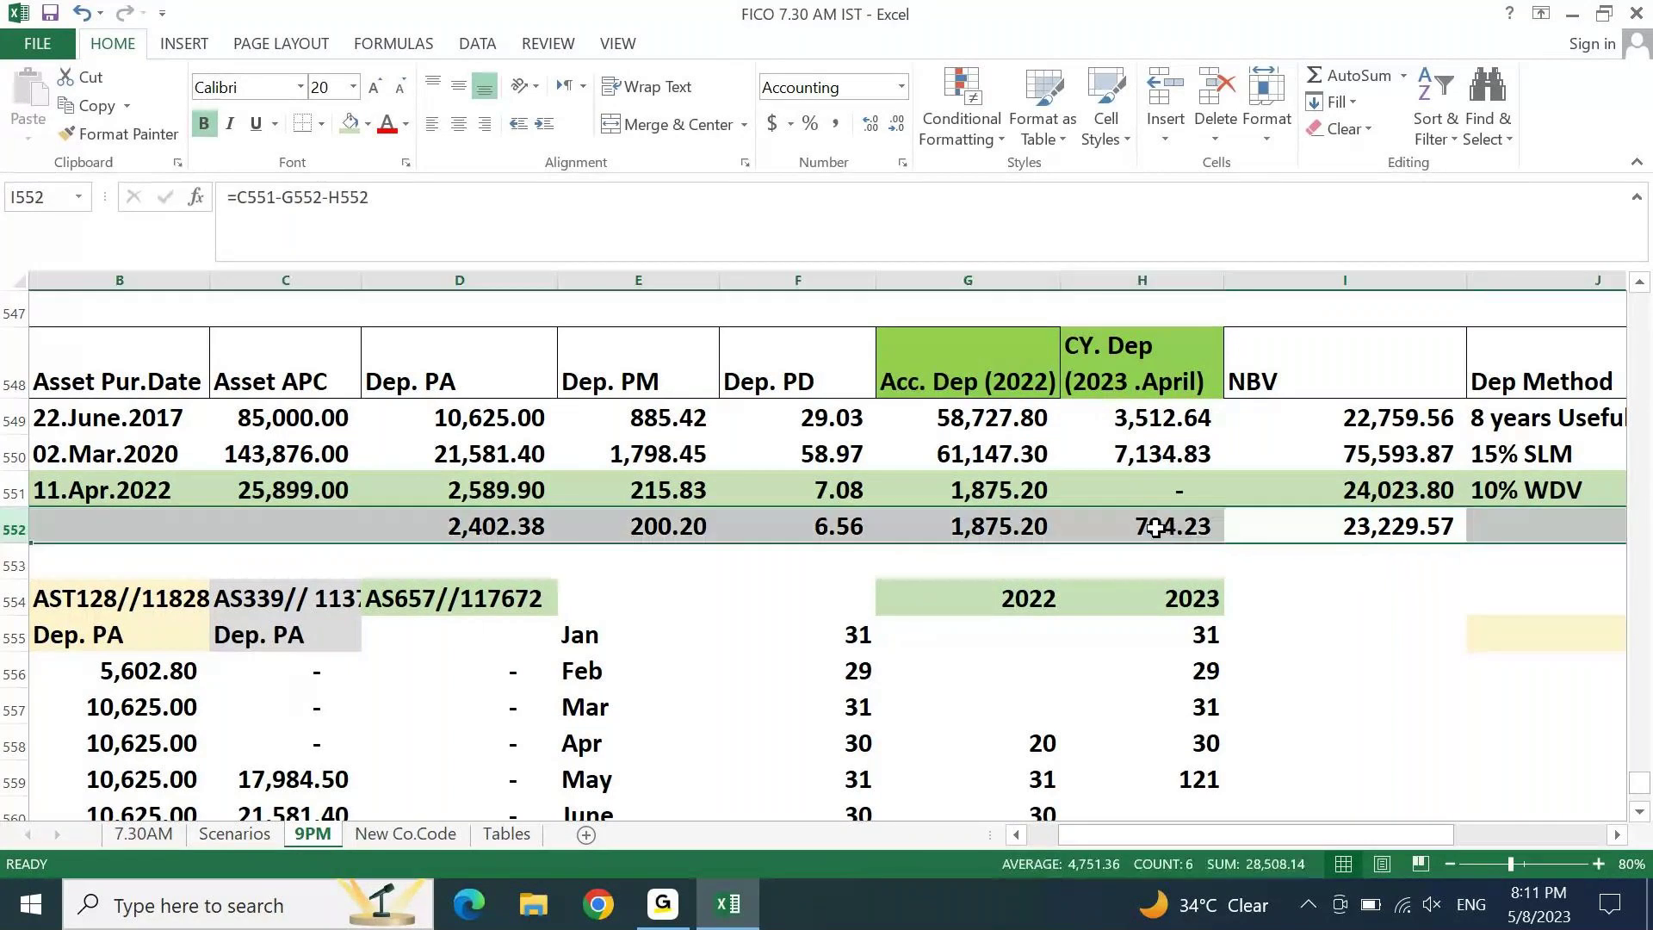
left_click(357, 136)
Step: Fill the NBV cell I552 with a light orange theme colour
key("Down")
key("Right")
key("Up")
key("Left")
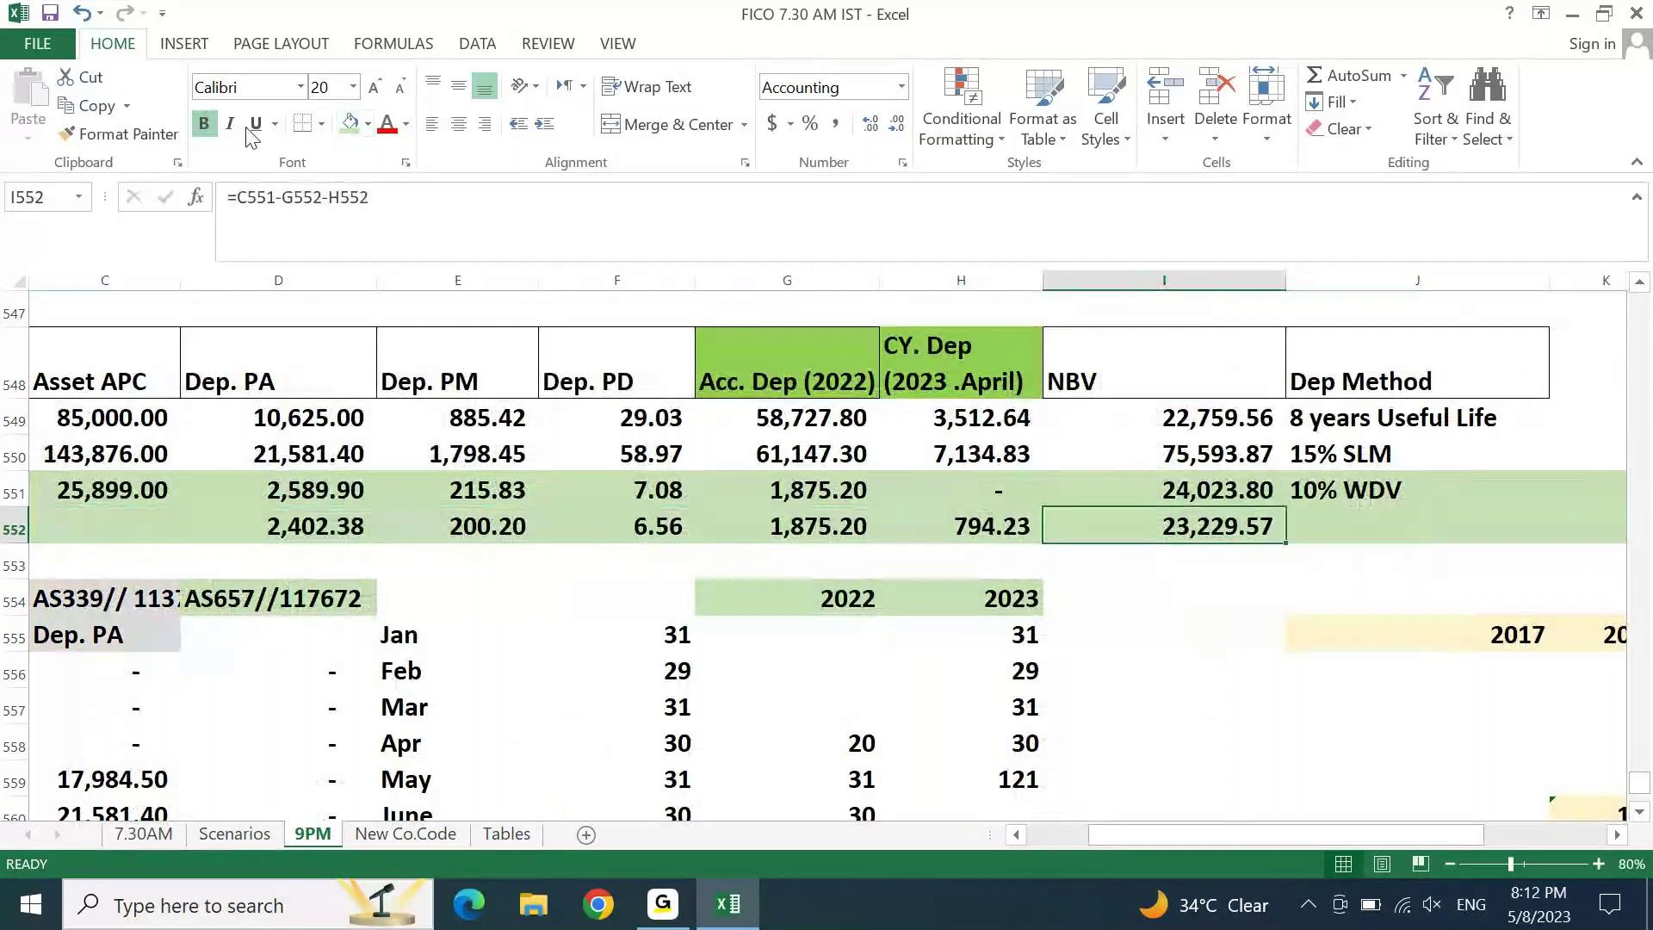
left_click(368, 124)
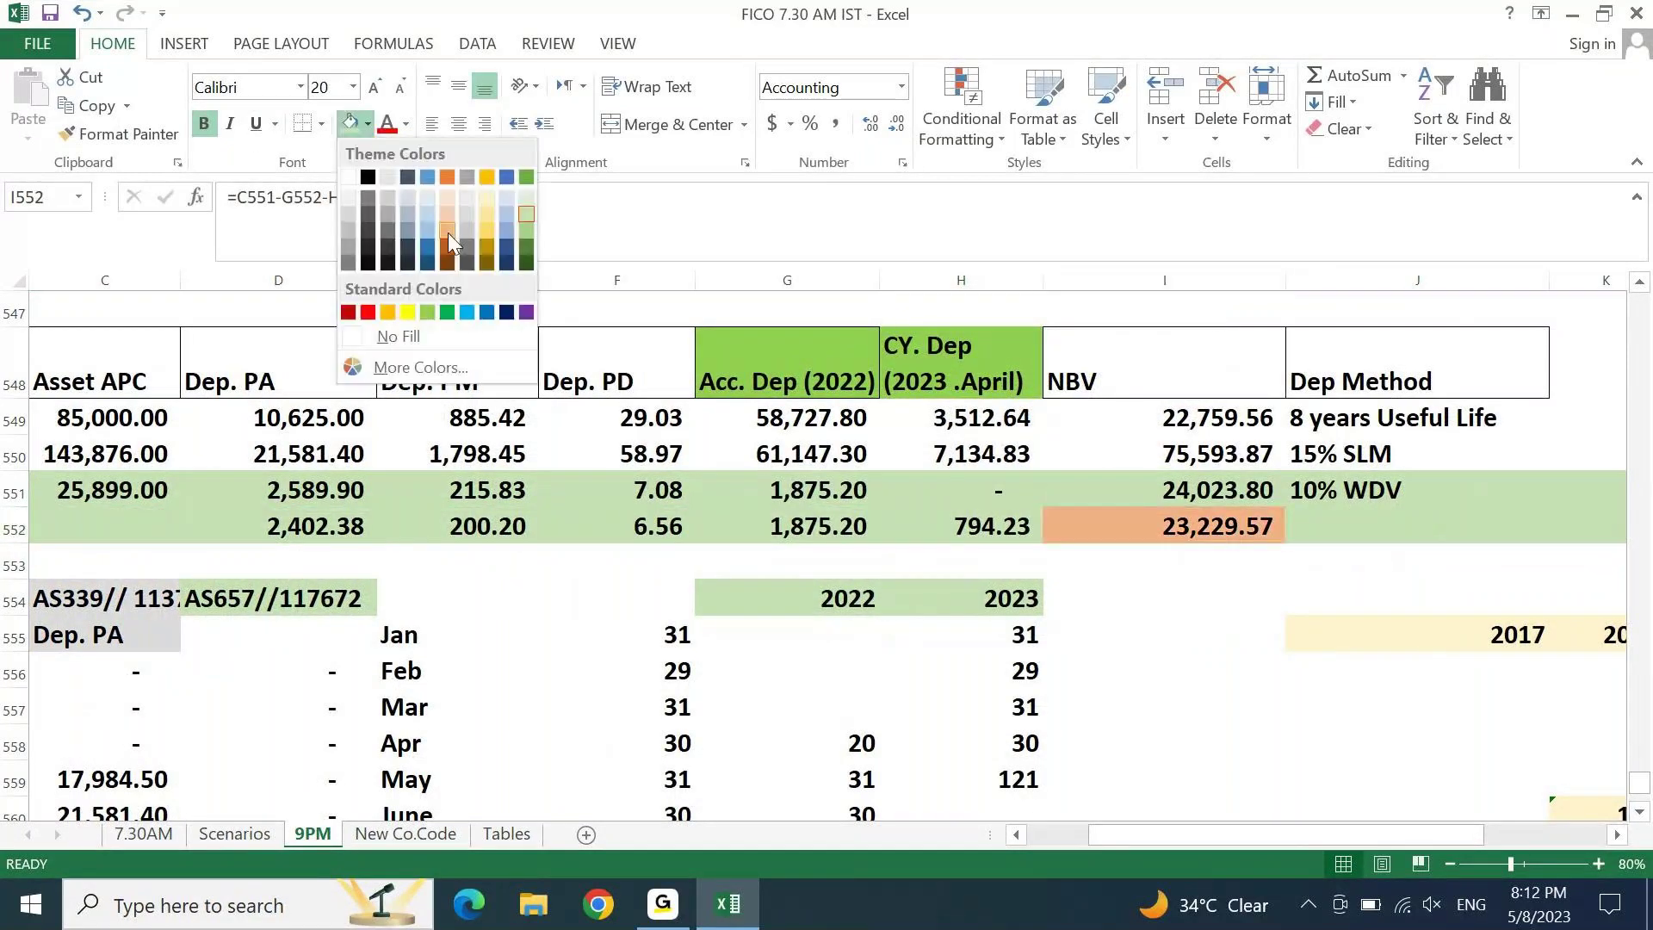
left_click(448, 232)
Step: Apply the same light orange fill to the NBV cells I550 and I549
key("Up")
key("Up")
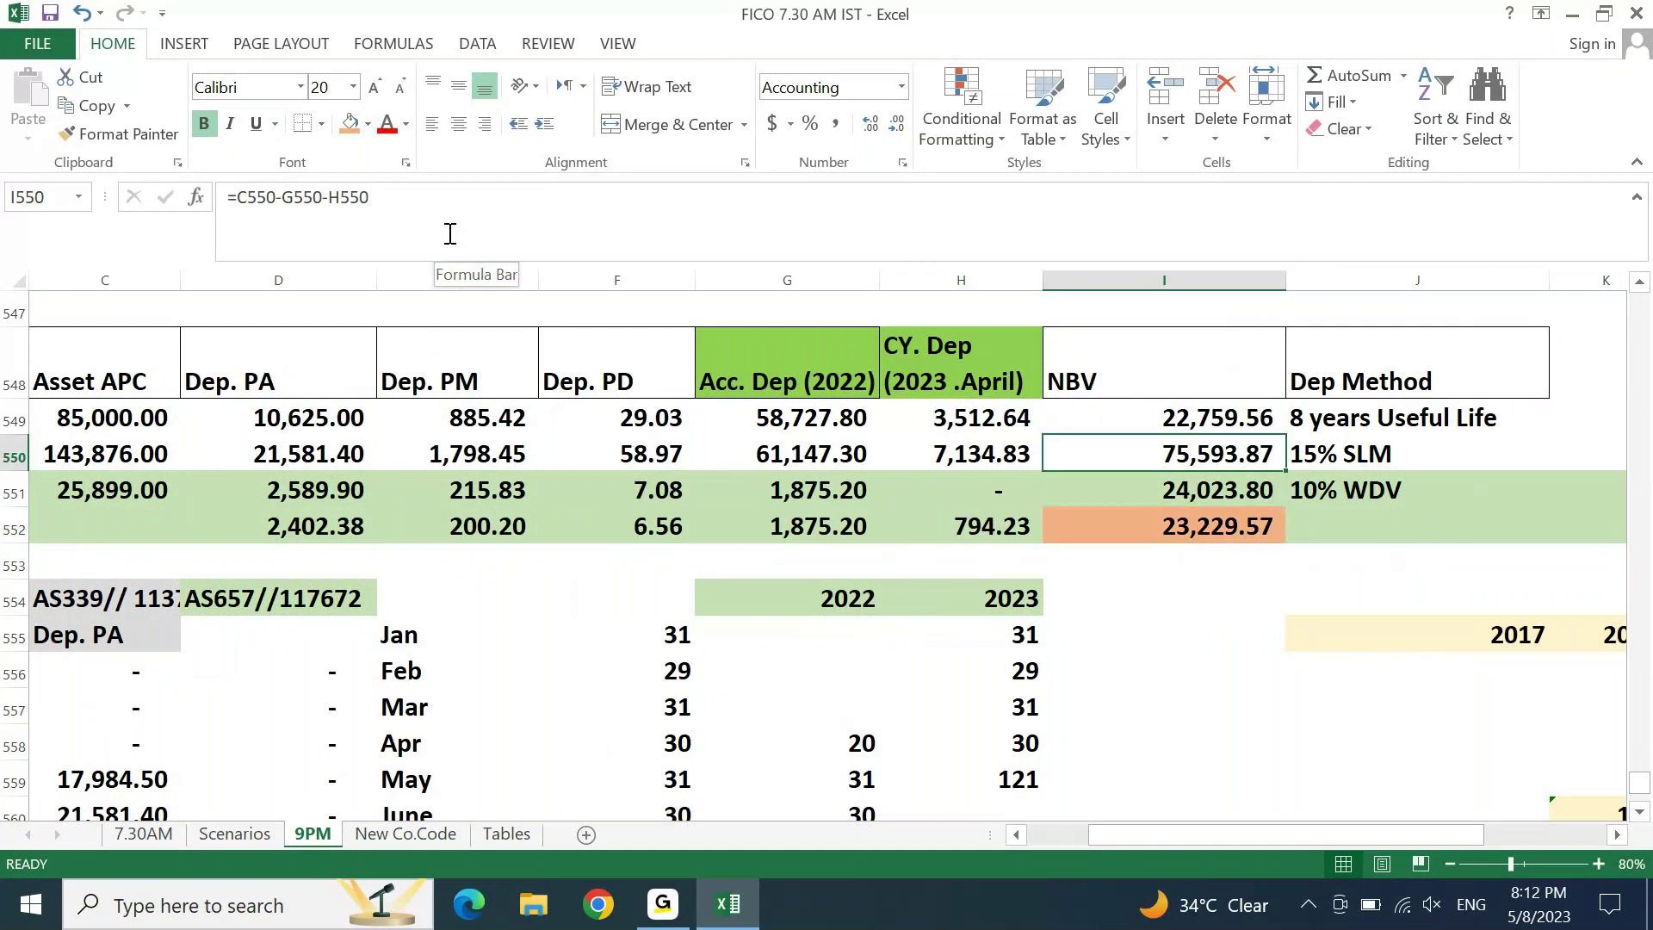
key("F4")
key("Up")
key("F4")
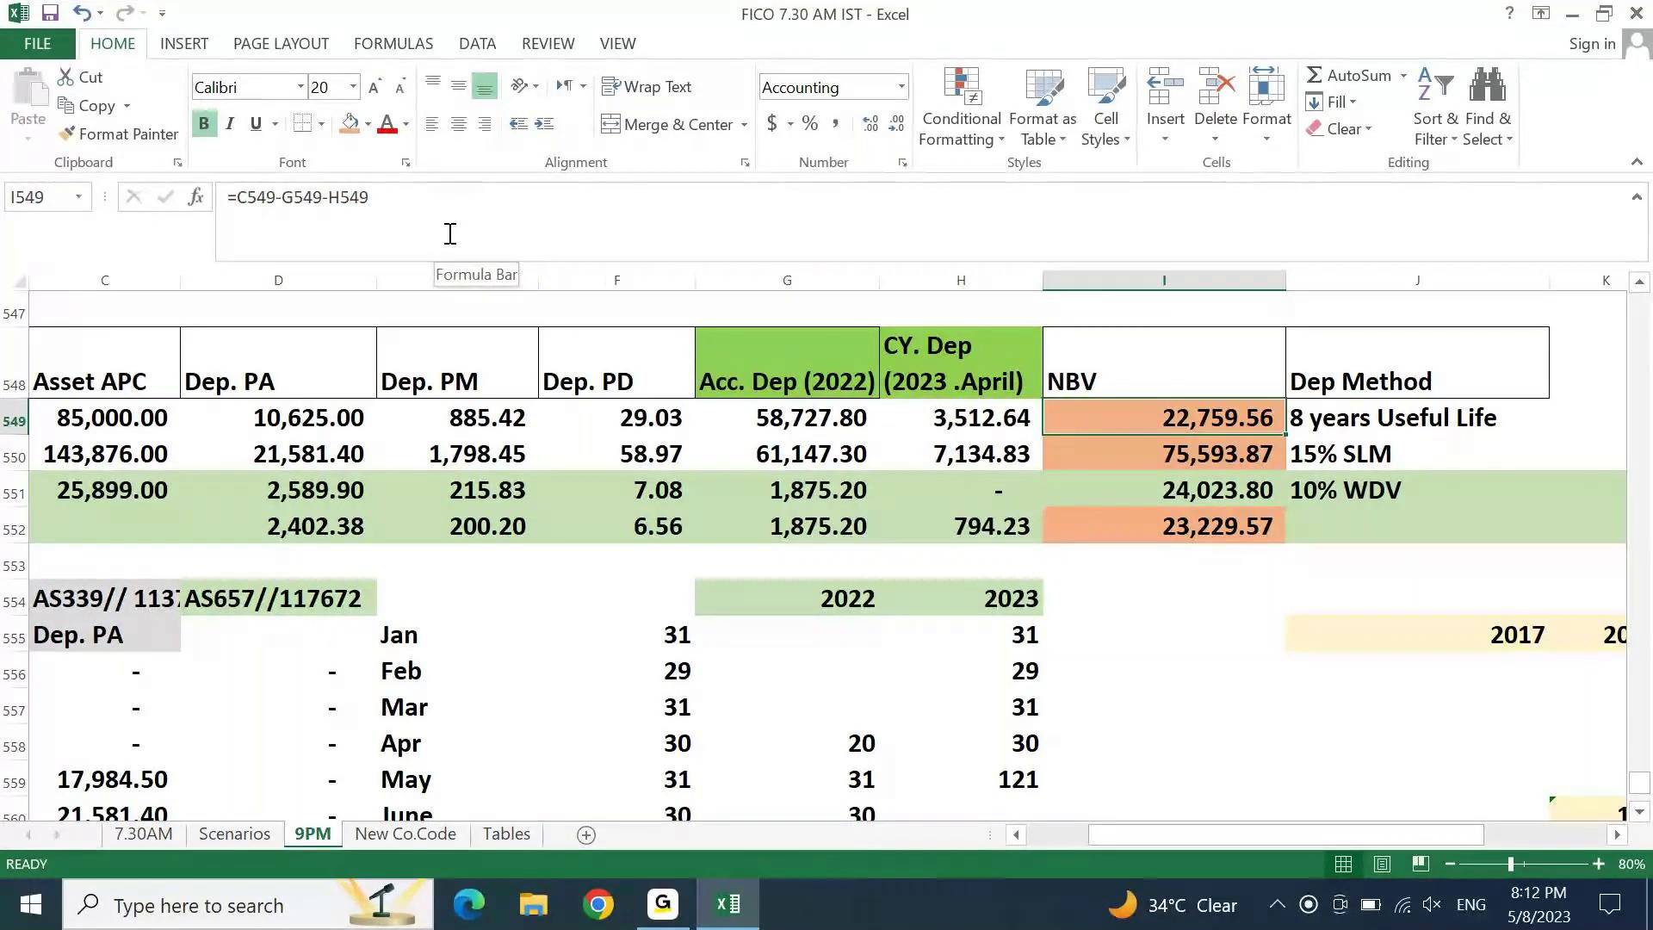
key("Down")
key("Down")
key("Down")
key("Down")
key("Down")
key("Down")
key("Down")
key("Down")
key("Down")
key("Down")
key("Down")
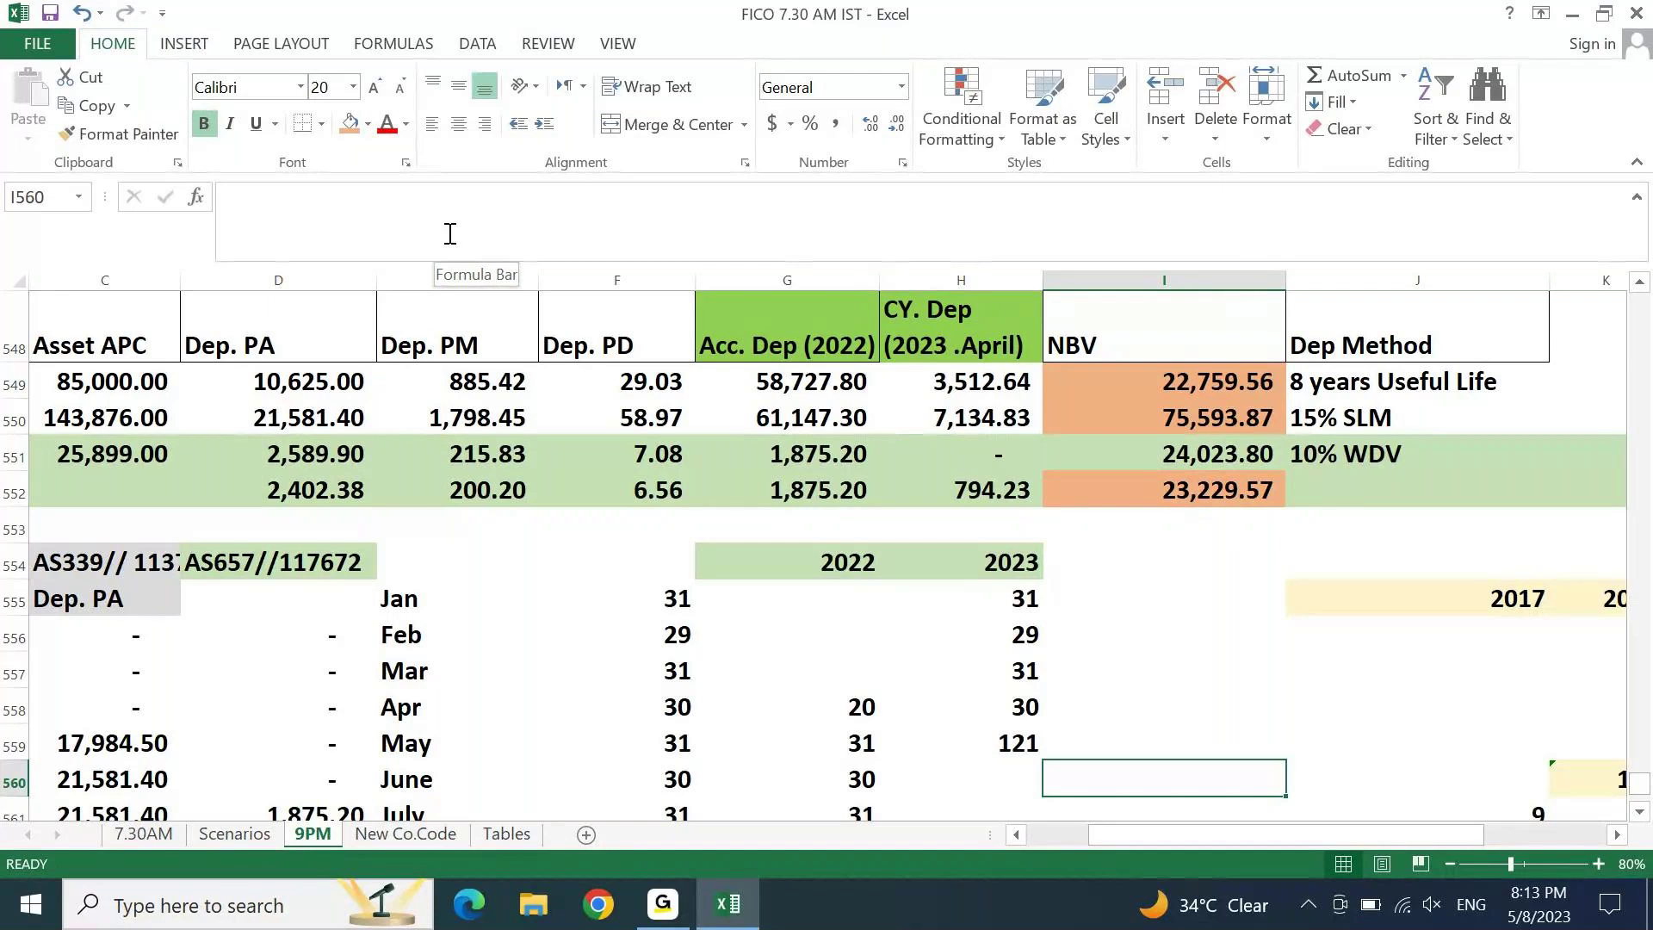
key("Up")
key("Up")
key("Up")
key("Up")
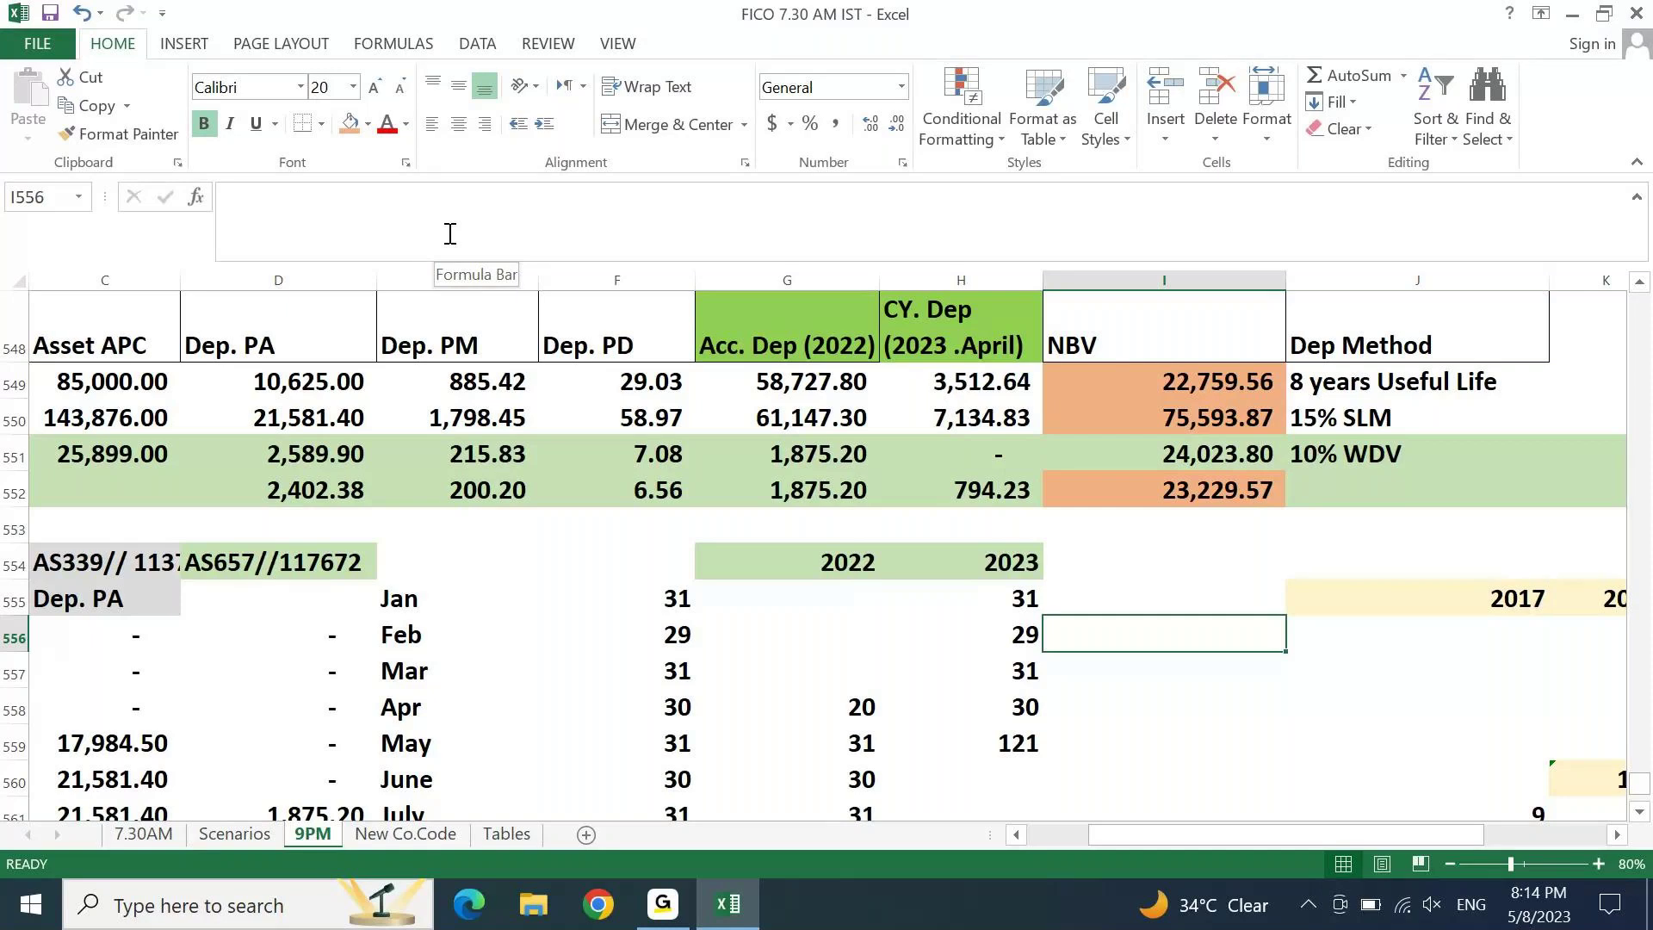
Step: Review the prior year acquisition details, the asset depreciation table and the yearly depreciation schedule from 2017 to 2023
key("Home")
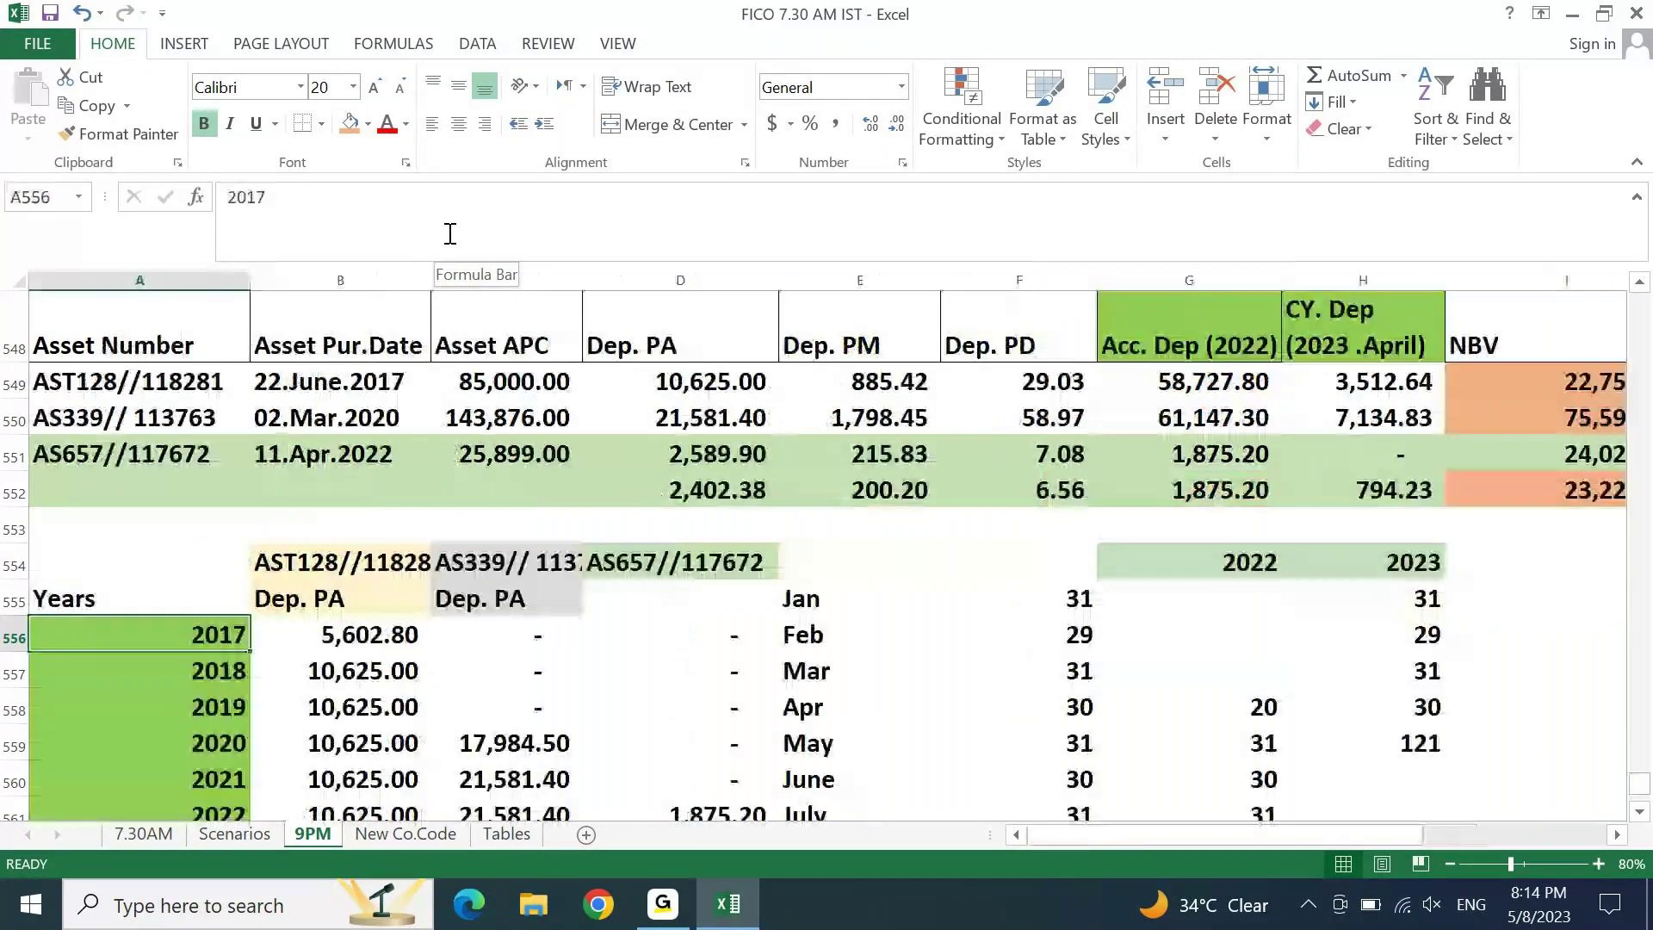
key("Page_Up")
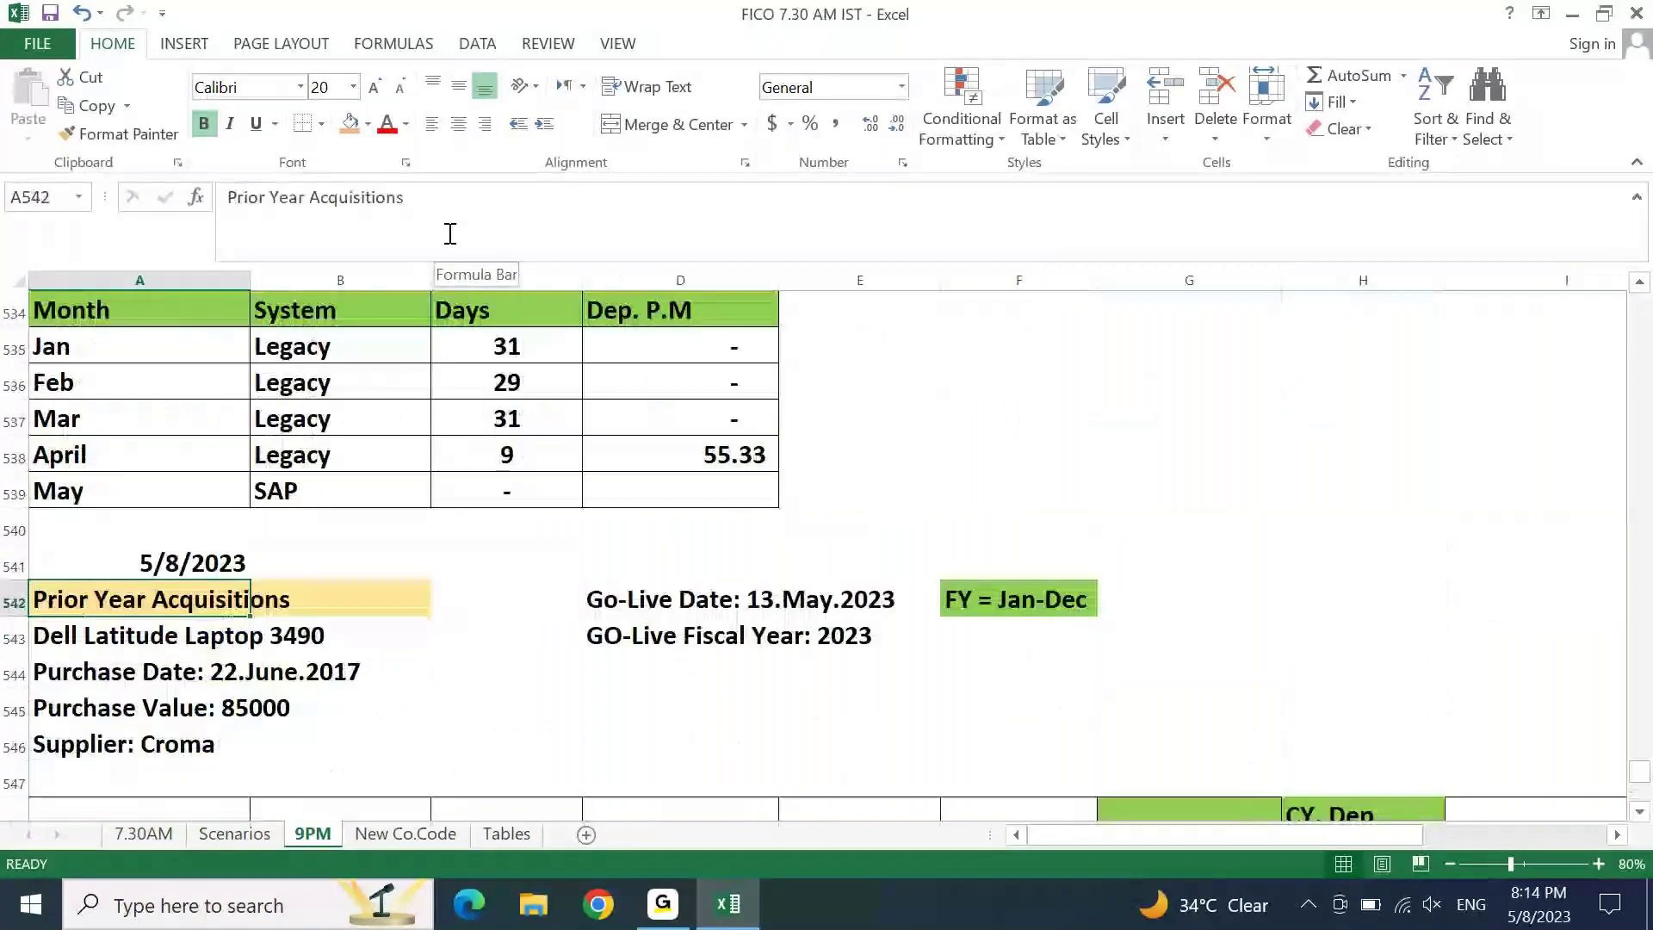
key("Down")
key("Down")
key("Down")
key("Down")
key("Down")
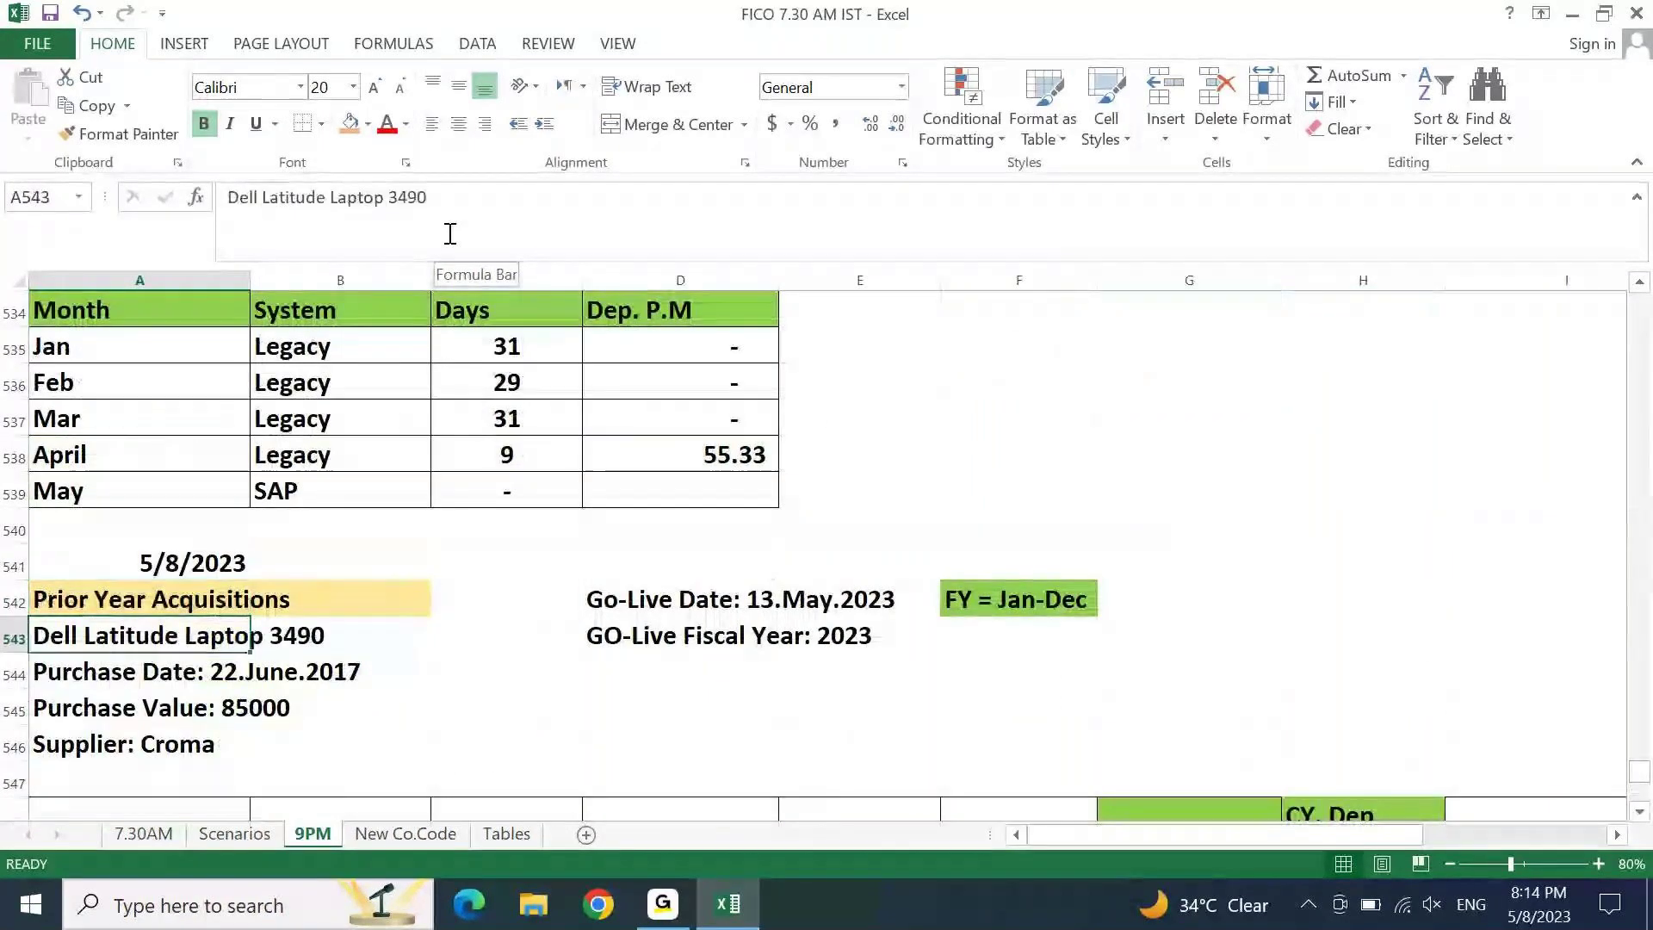
key("Down")
key("Down")
key("Down")
key("Down")
key("Down")
key("Down")
key("Down")
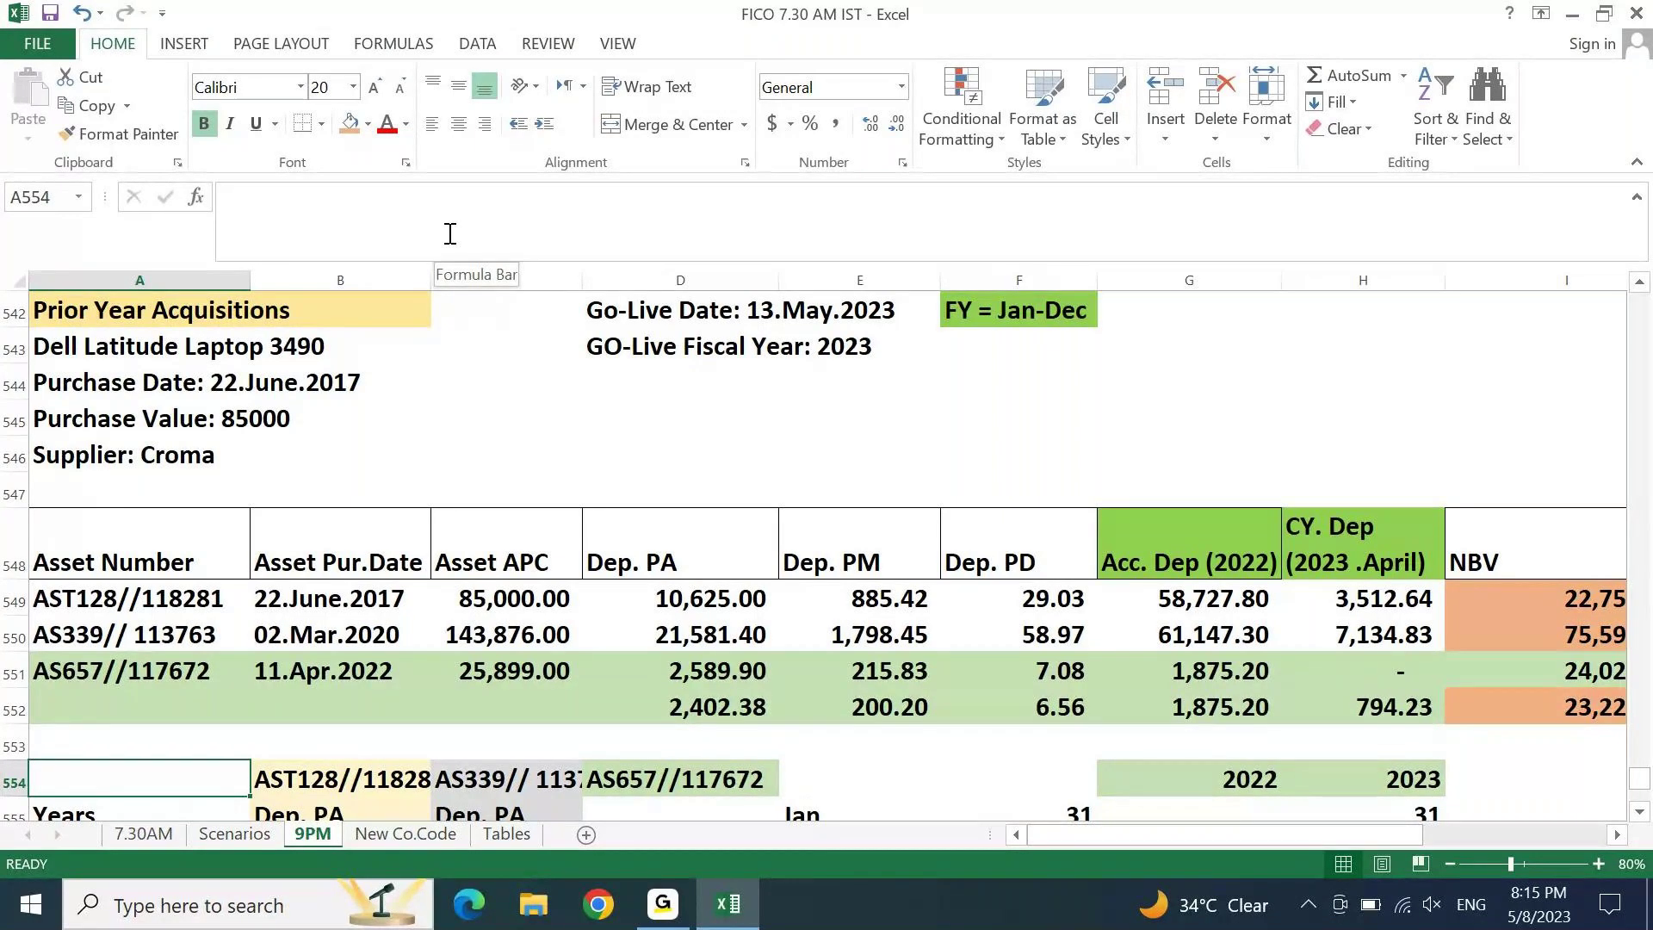
key("Down")
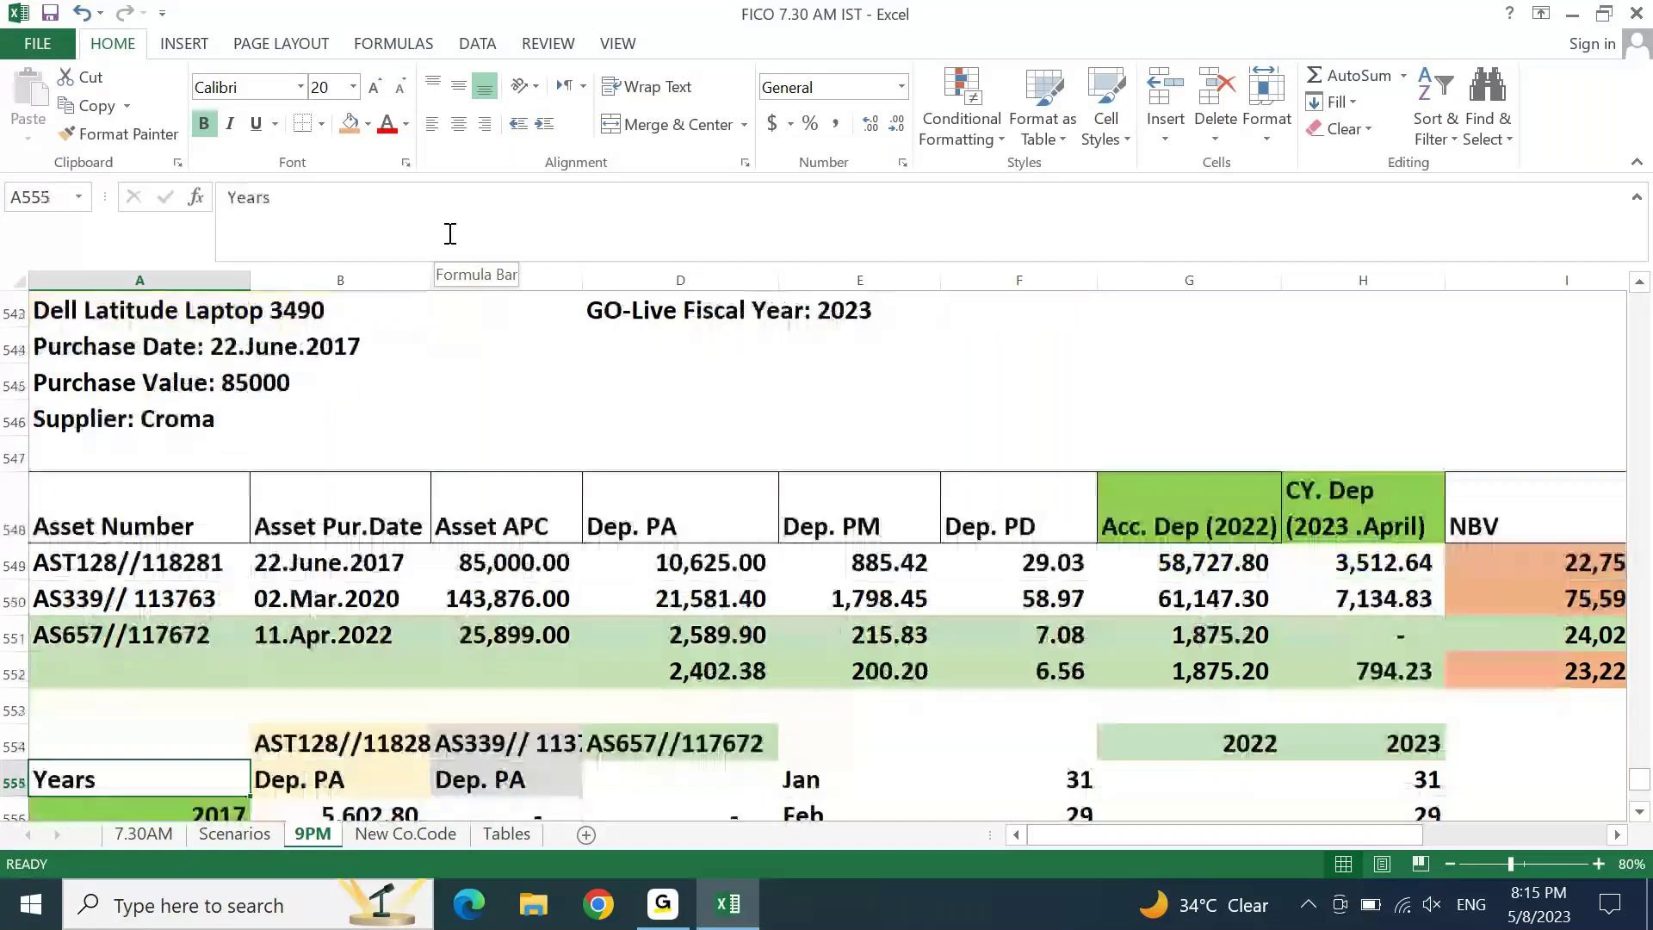
key("Down")
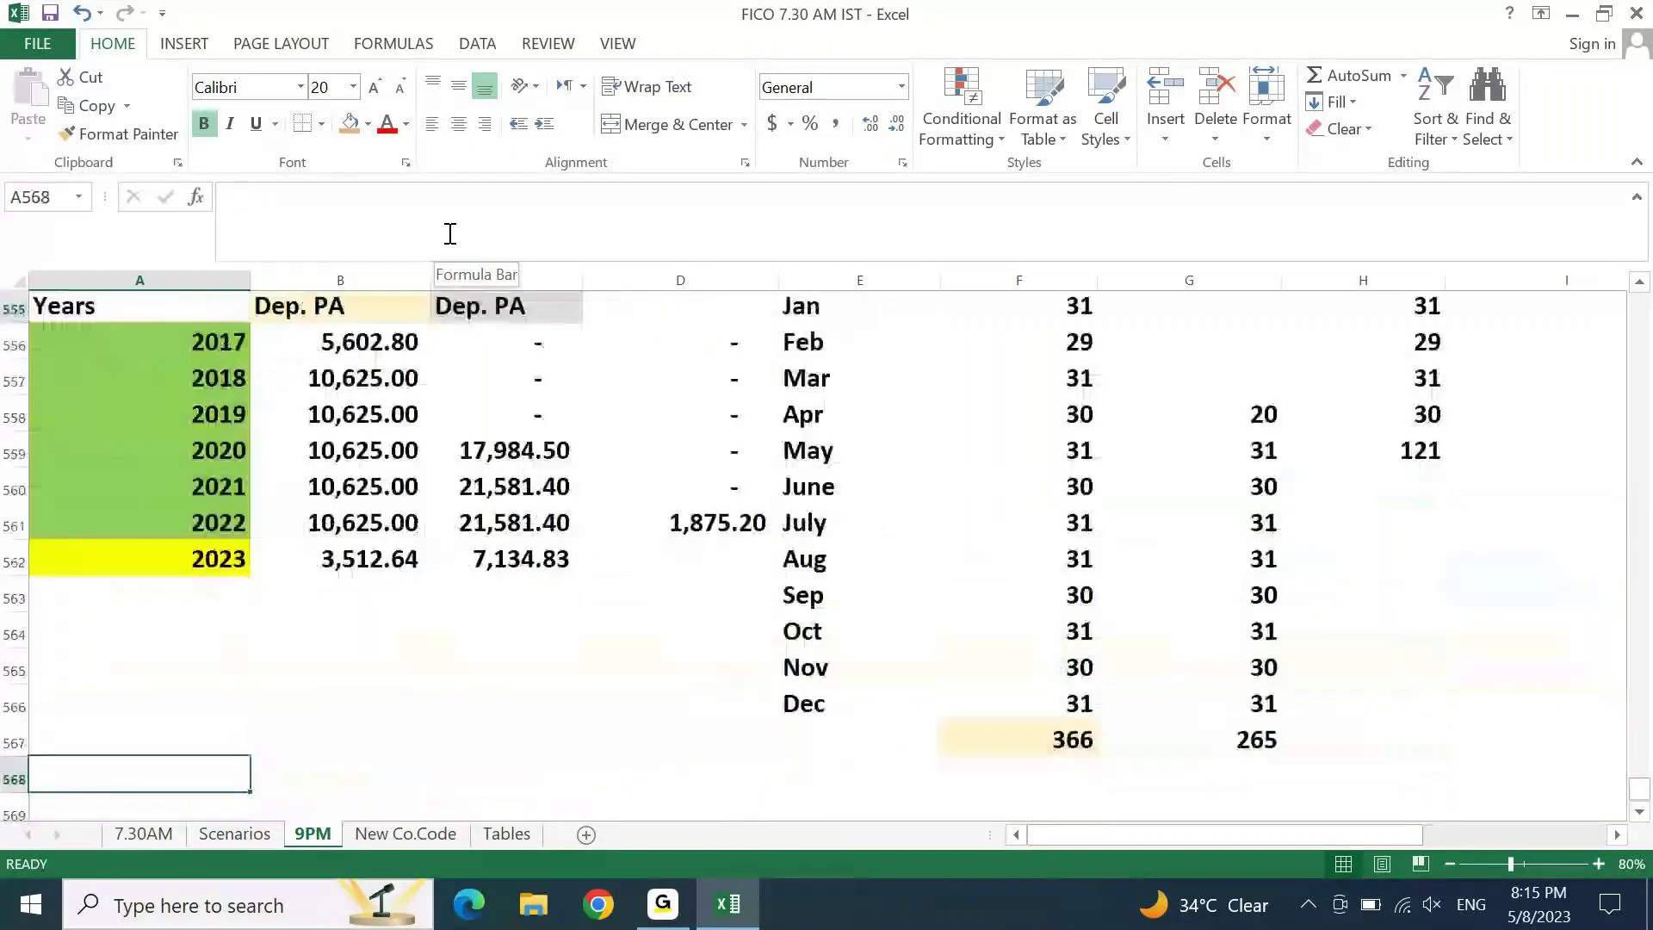
key("Up")
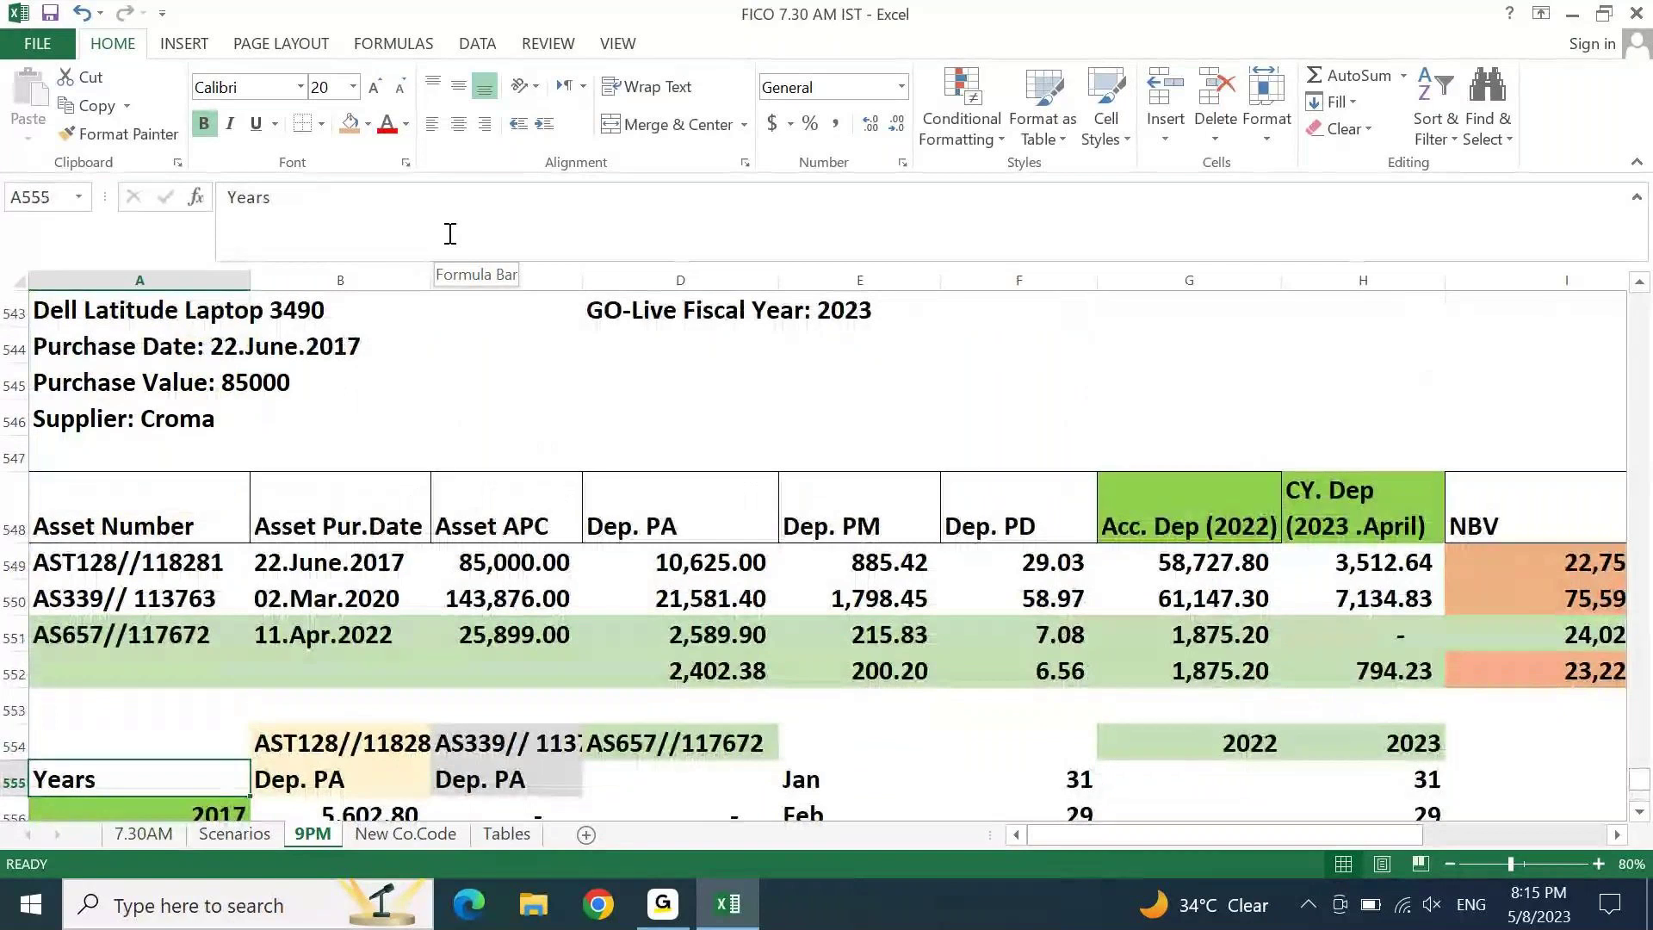
key("Down")
key("Down")
key("Down")
key("Down")
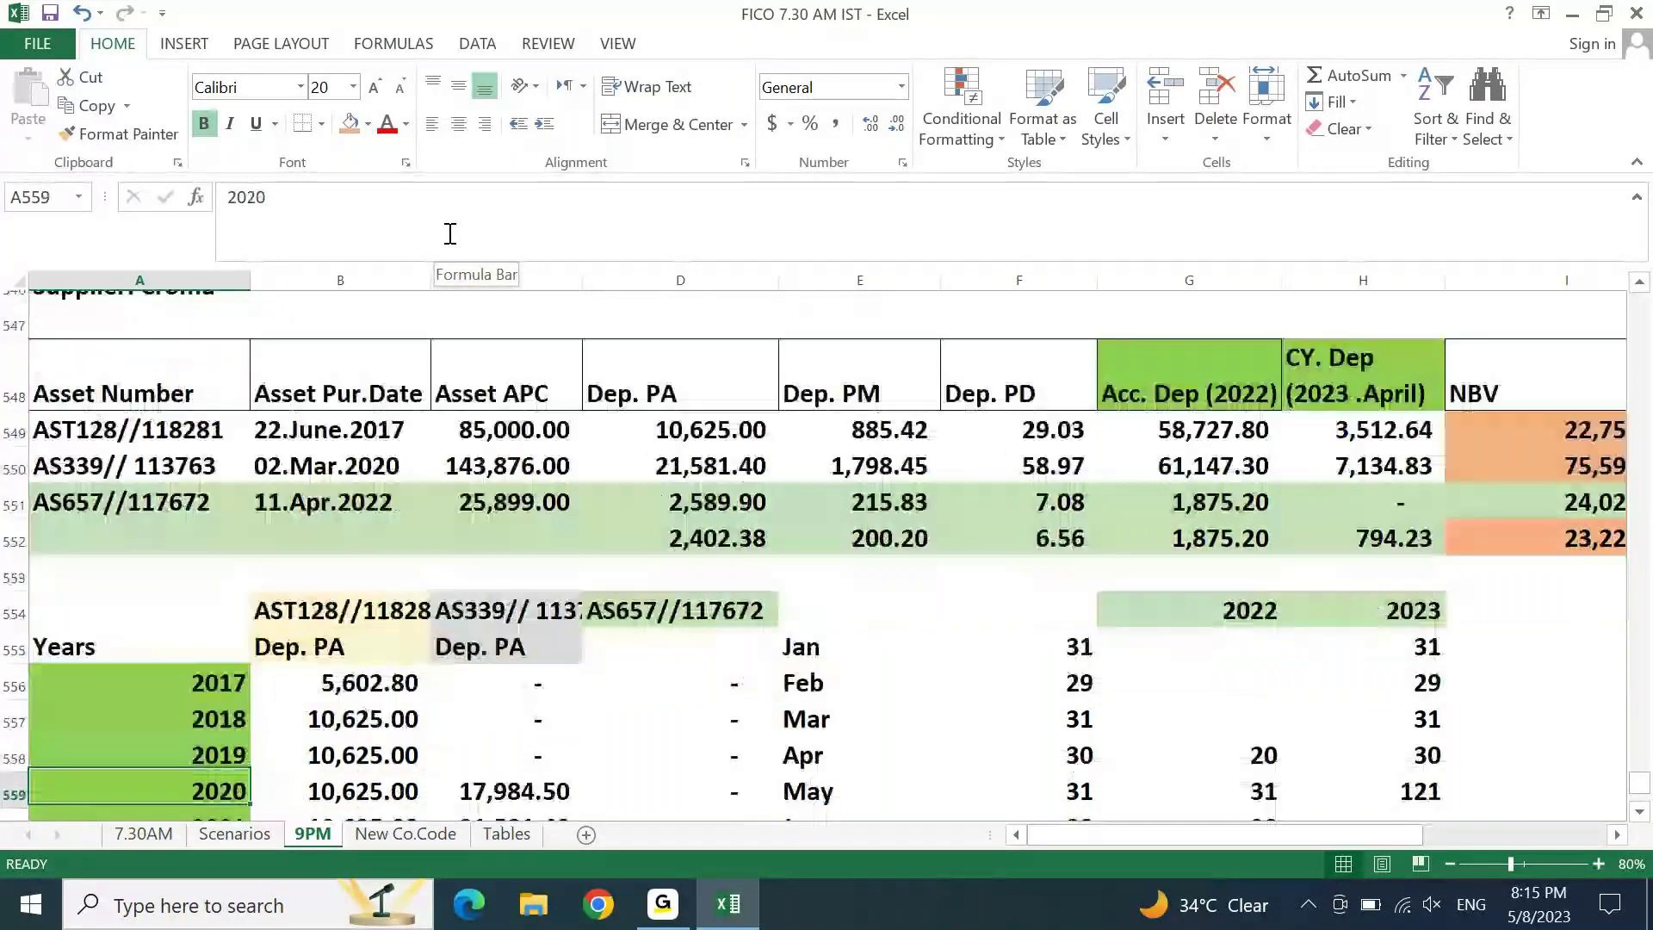
key("Down")
key("Down")
key("Down")
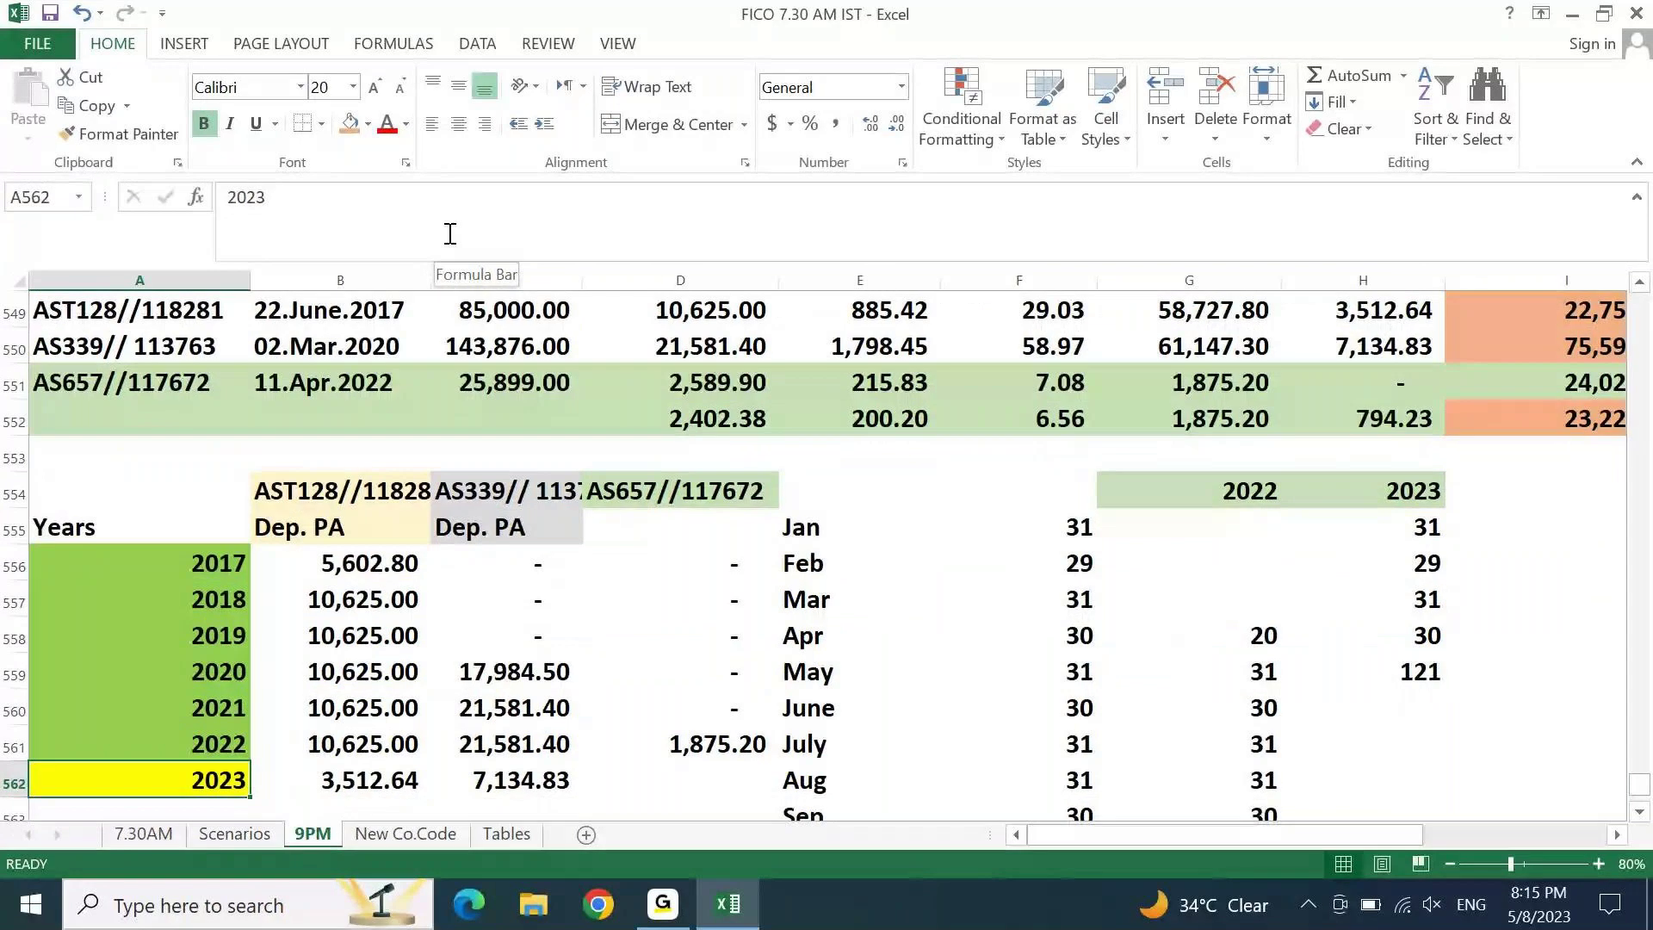